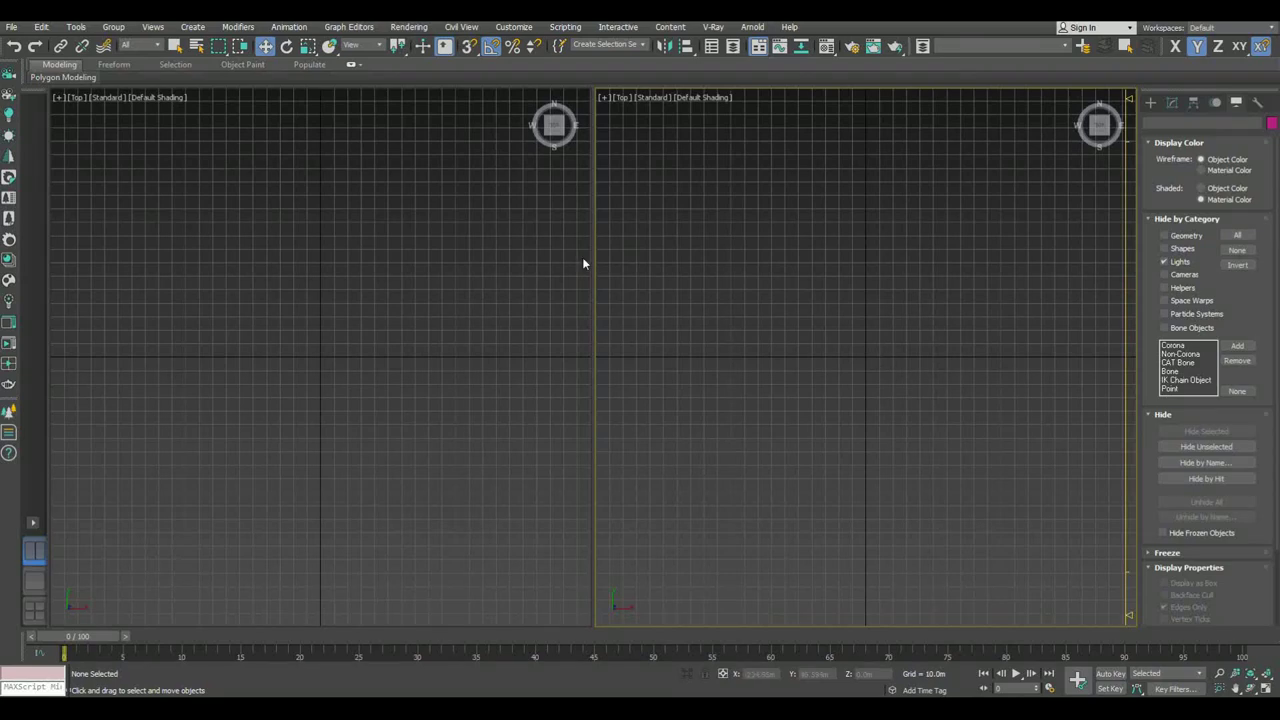
# Step: Import Floor Plan.dwg with incoming file units set to Inches
pyautogui.click(10, 27)
pyautogui.moveTo(27, 207)
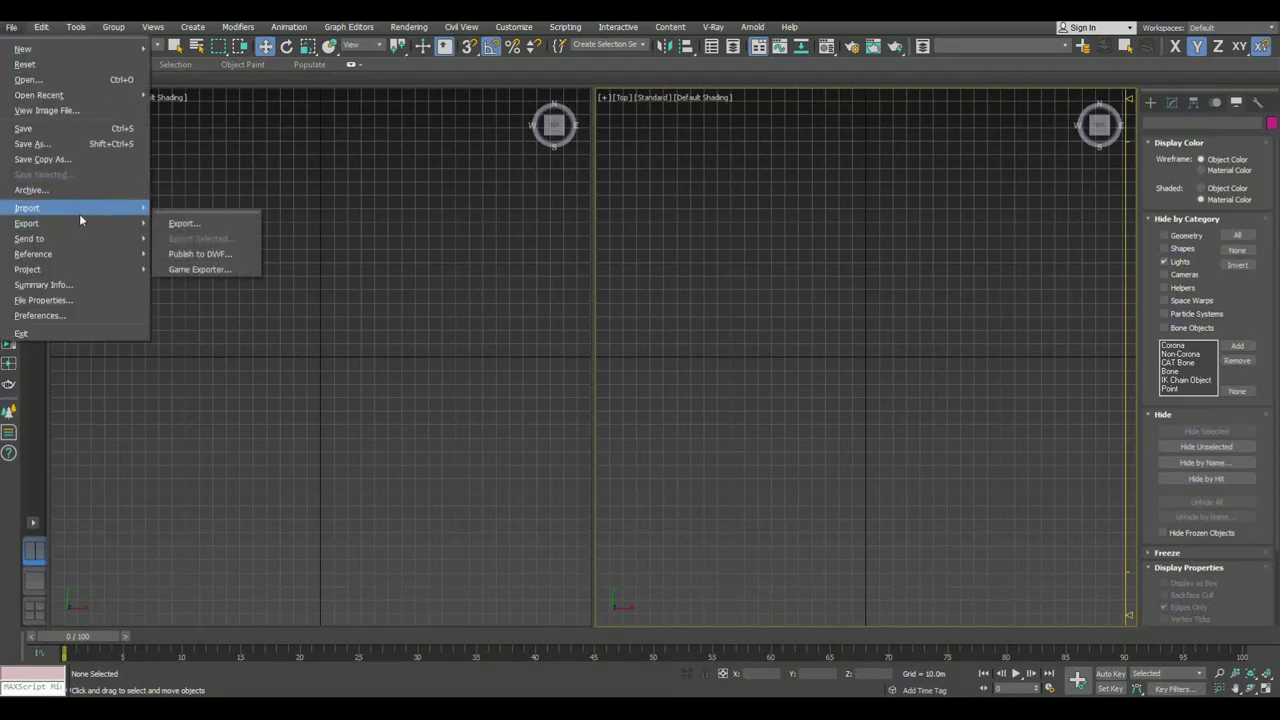
pyautogui.click(207, 214)
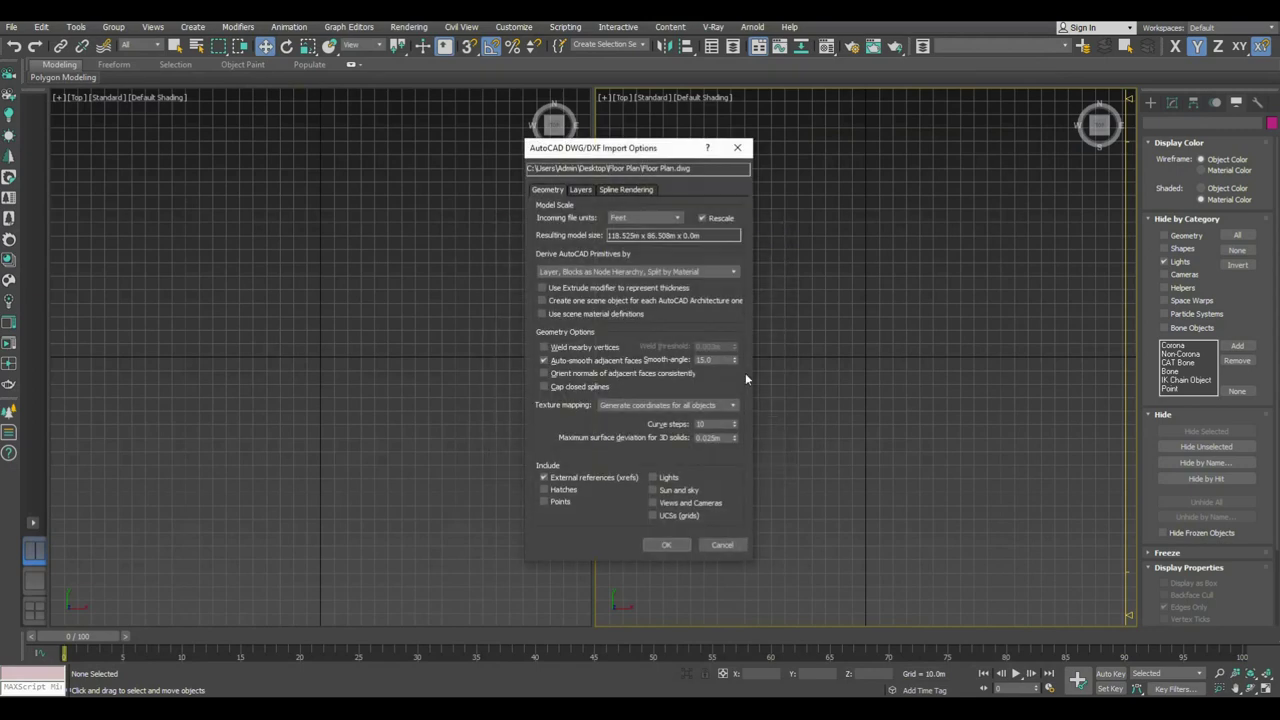
pyautogui.click(643, 217)
pyautogui.click(642, 228)
pyautogui.click(663, 542)
pyautogui.scroll(-5, 759, 388)
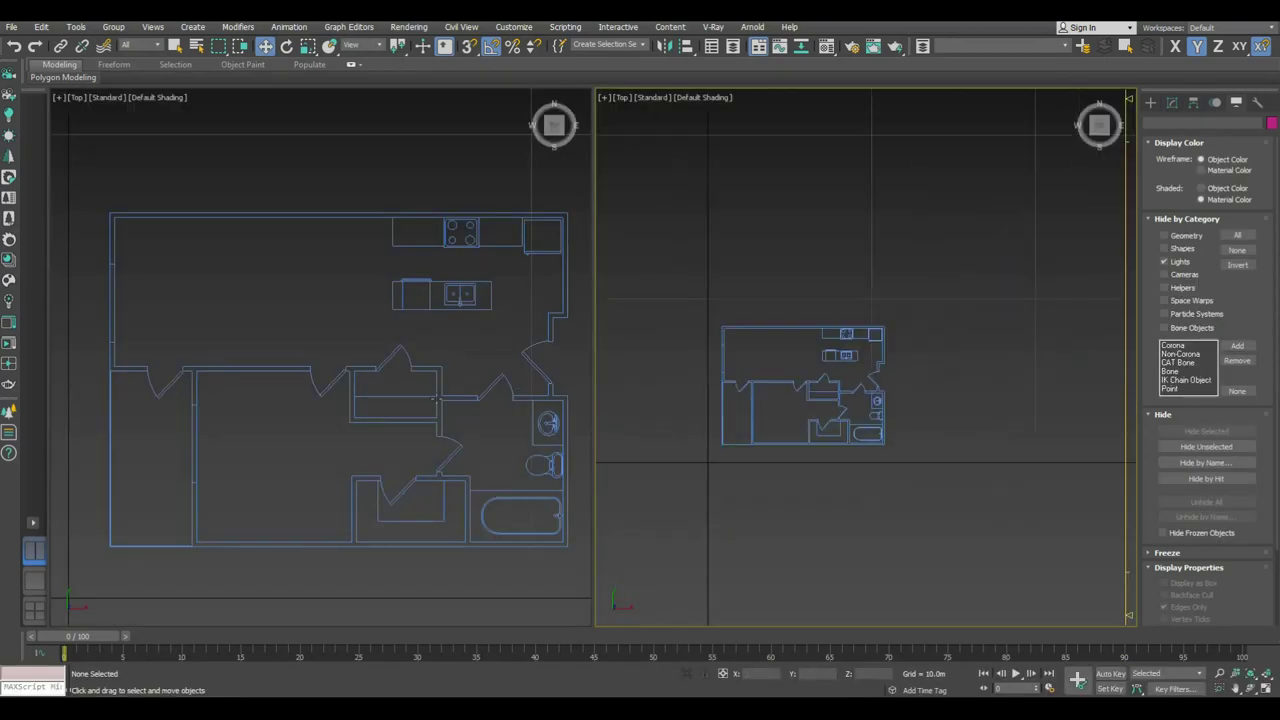
# Step: Select the floor plan and zero its X and Y position to place it at the origin
pyautogui.scroll(-3, 397, 347)
pyautogui.moveTo(857, 307); pyautogui.dragTo(761, 569)
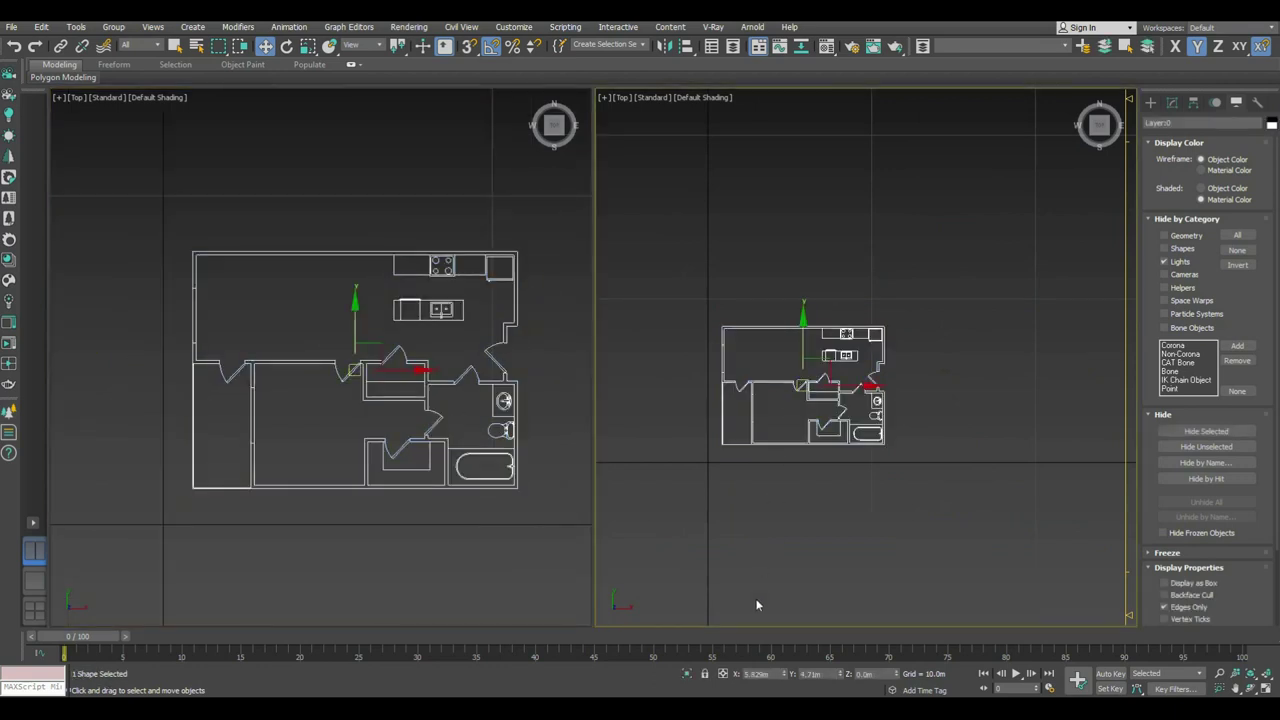
pyautogui.rightClick(785, 675)
pyautogui.rightClick(841, 675)
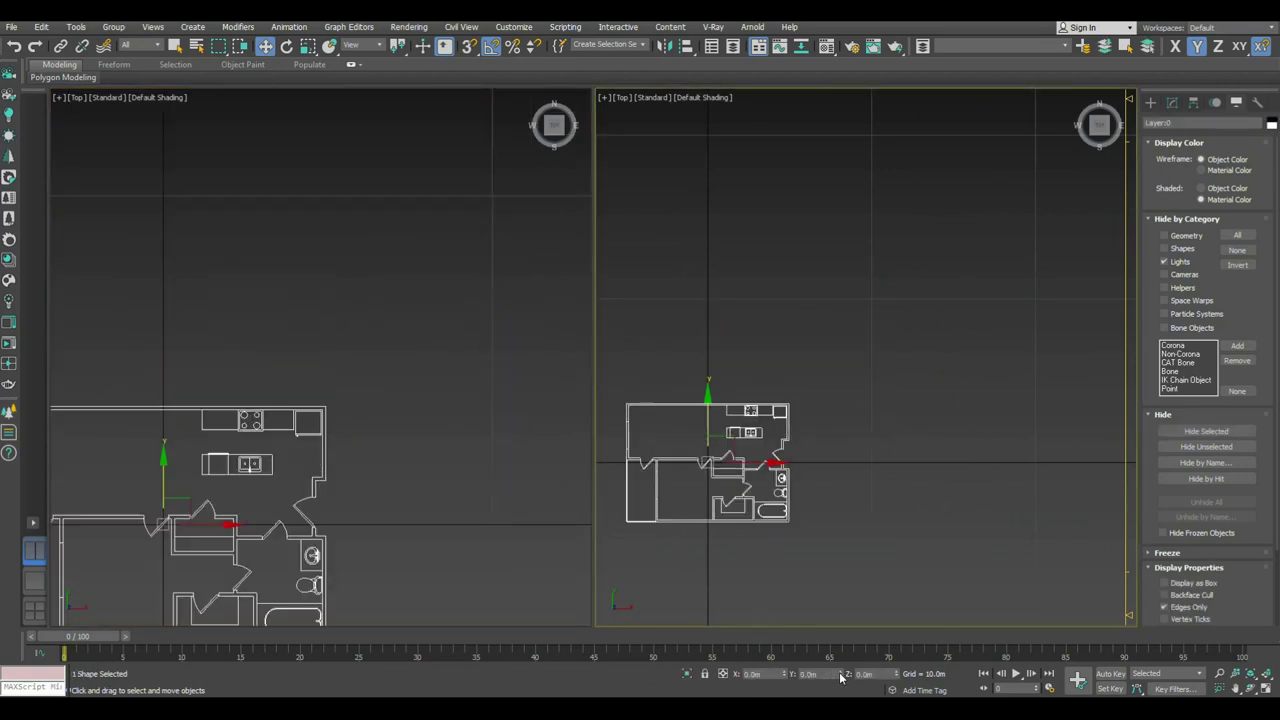
pyautogui.moveTo(749, 515); pyautogui.dragTo(842, 432, button='middle')
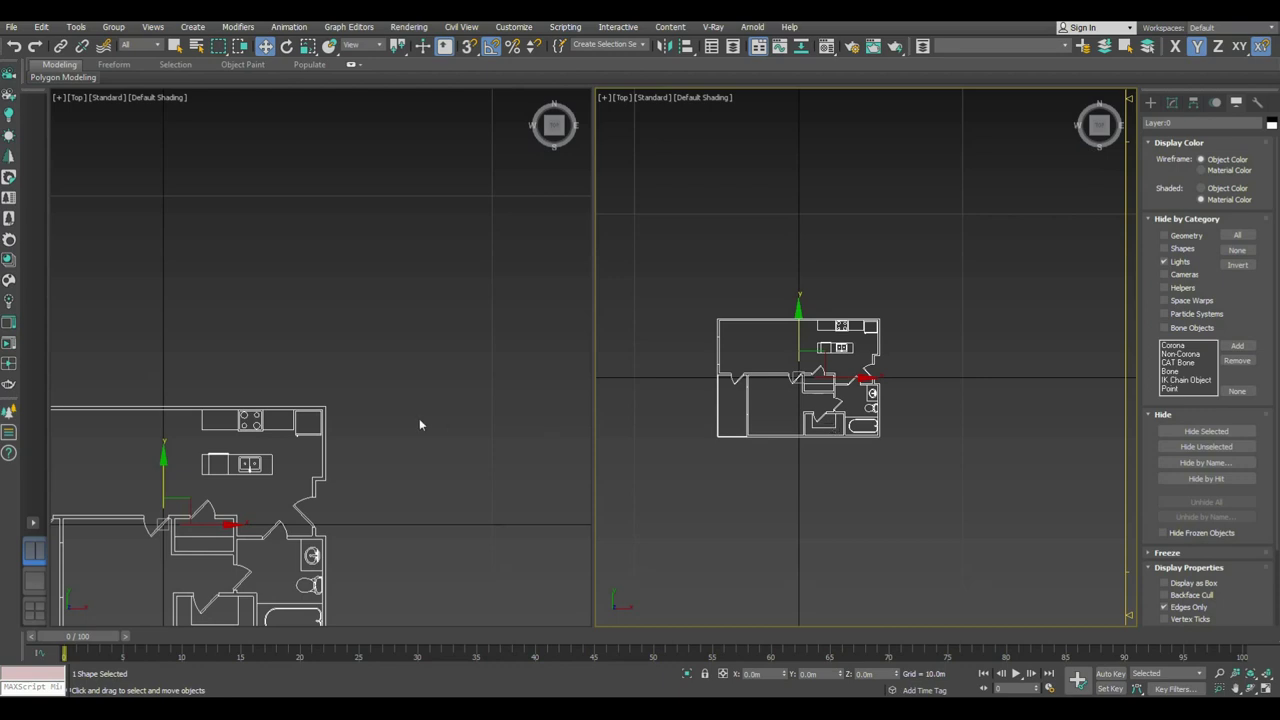
# Step: Reframe the plan in both views, deselect it, and switch to camera creation
pyautogui.scroll(-3, 553, 239)
pyautogui.moveTo(451, 400); pyautogui.dragTo(466, 380, button='middle')
pyautogui.click(1000, 250)
pyautogui.moveTo(1108, 233); pyautogui.dragTo(1098, 208, button='middle')
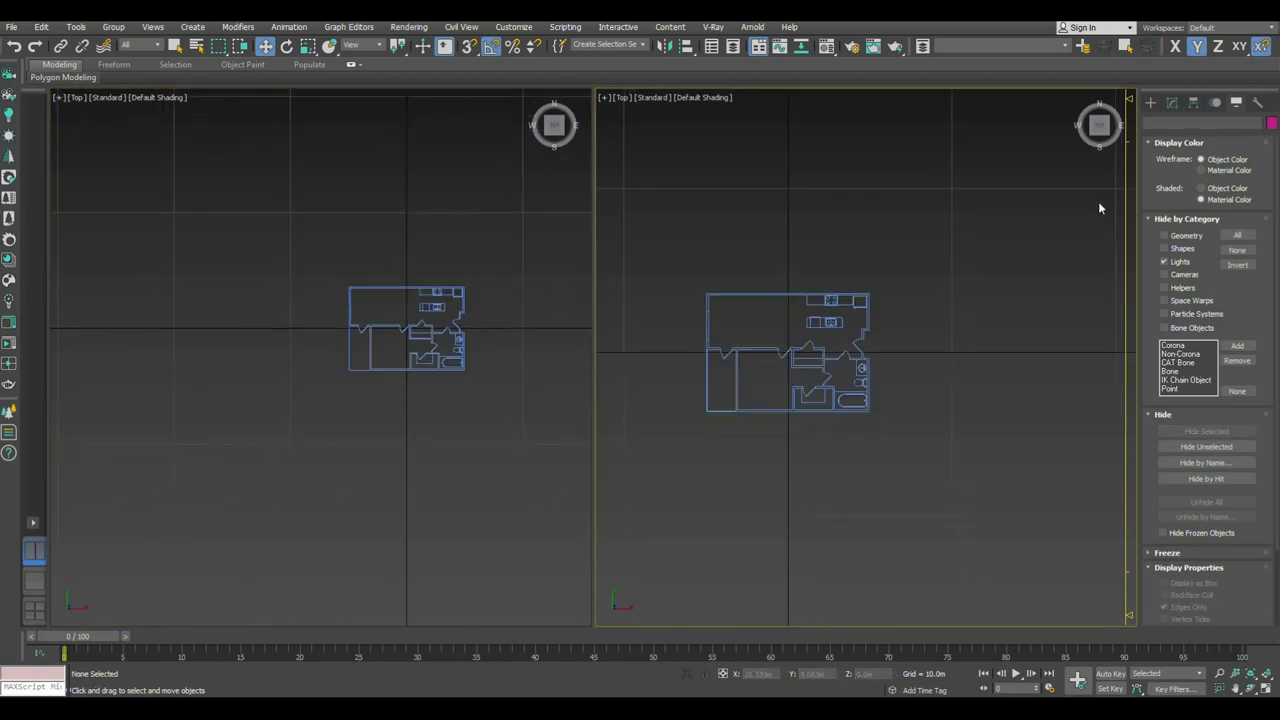
pyautogui.click(1150, 102)
pyautogui.click(1179, 121)
pyautogui.click(1194, 121)
# Step: Create a Physical camera and centre it at X 0, Y 0 below the plan
pyautogui.click(1186, 187)
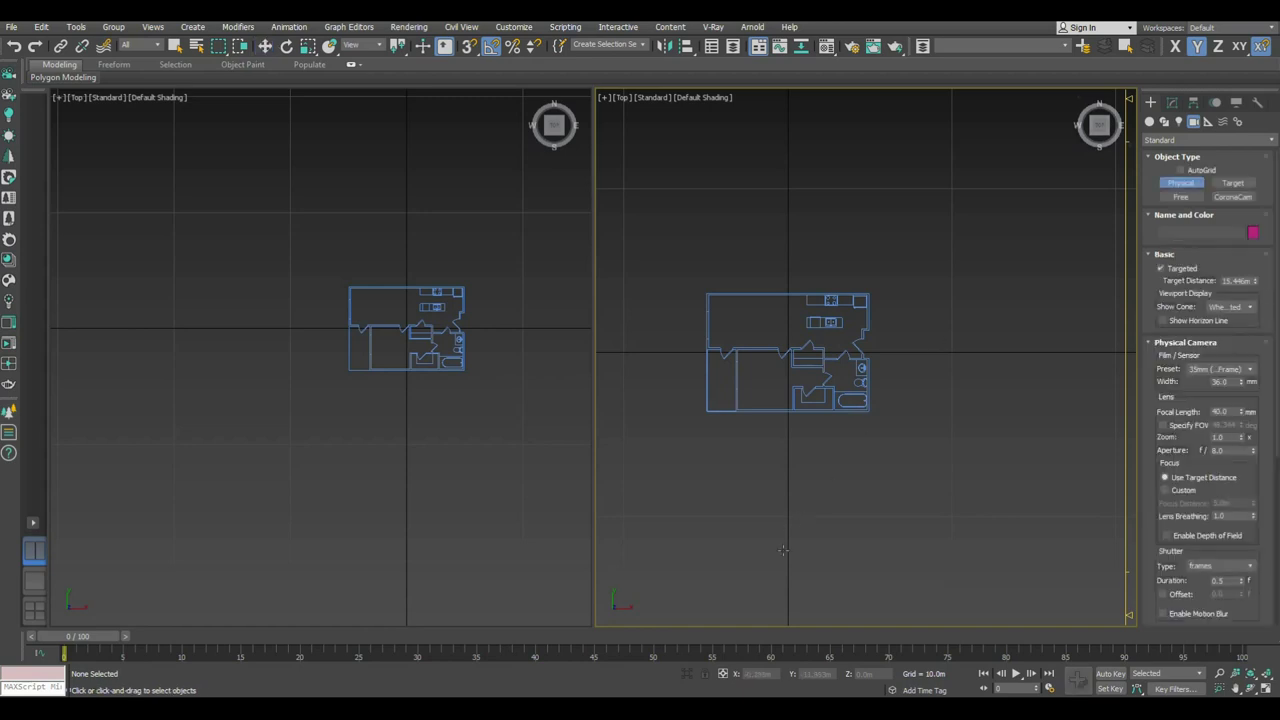
pyautogui.moveTo(786, 557); pyautogui.dragTo(785, 362)
pyautogui.press('w')
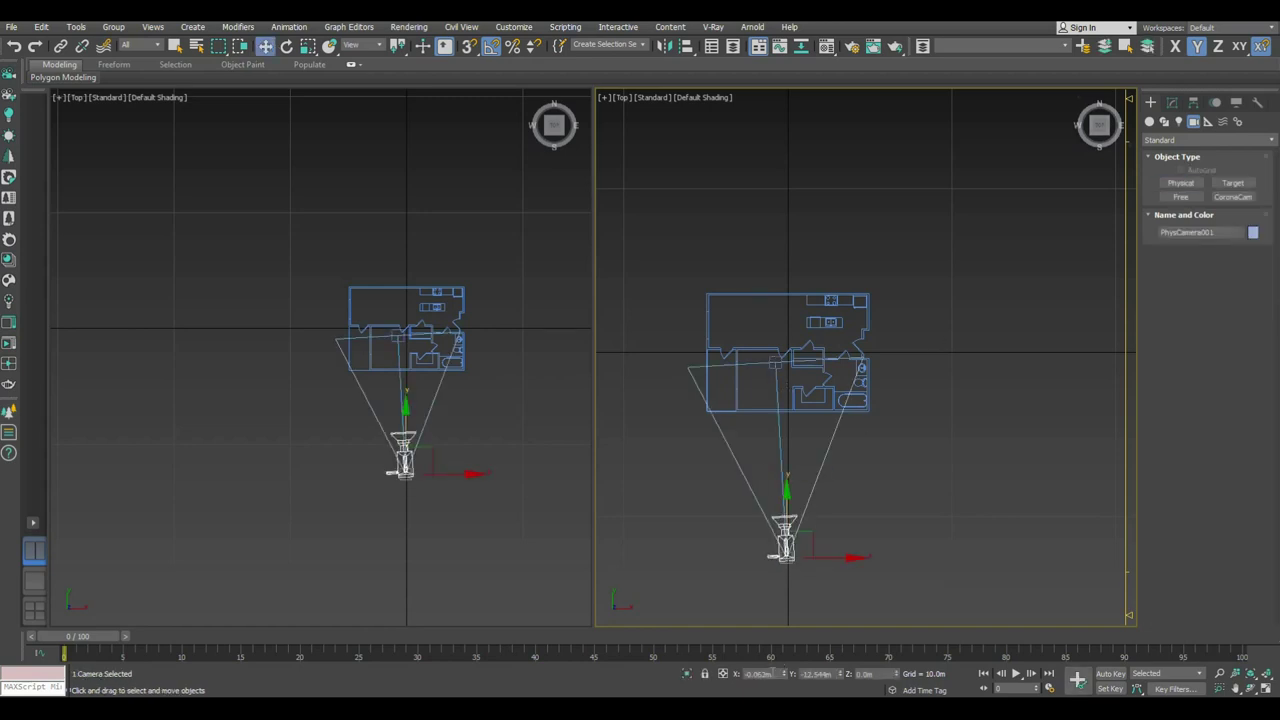
pyautogui.press('Tab')
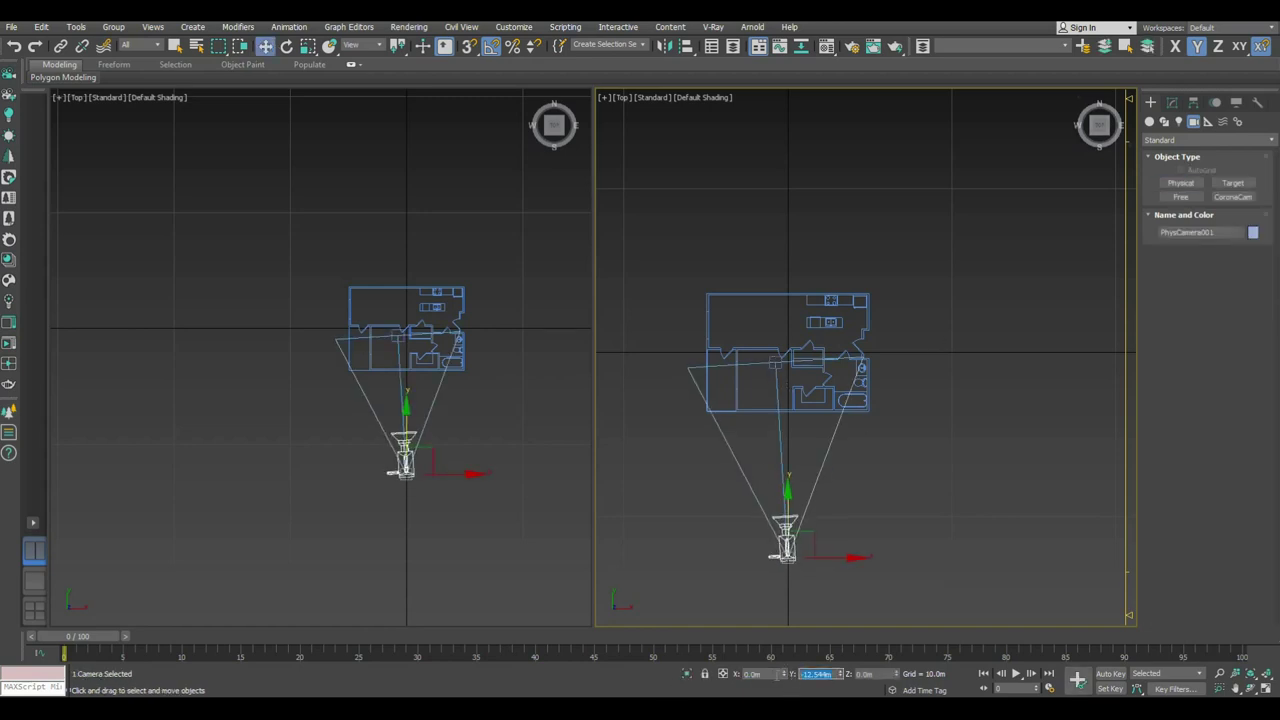
pyautogui.write('0')
pyautogui.press('Return')
pyautogui.moveTo(795, 310); pyautogui.dragTo(787, 478)
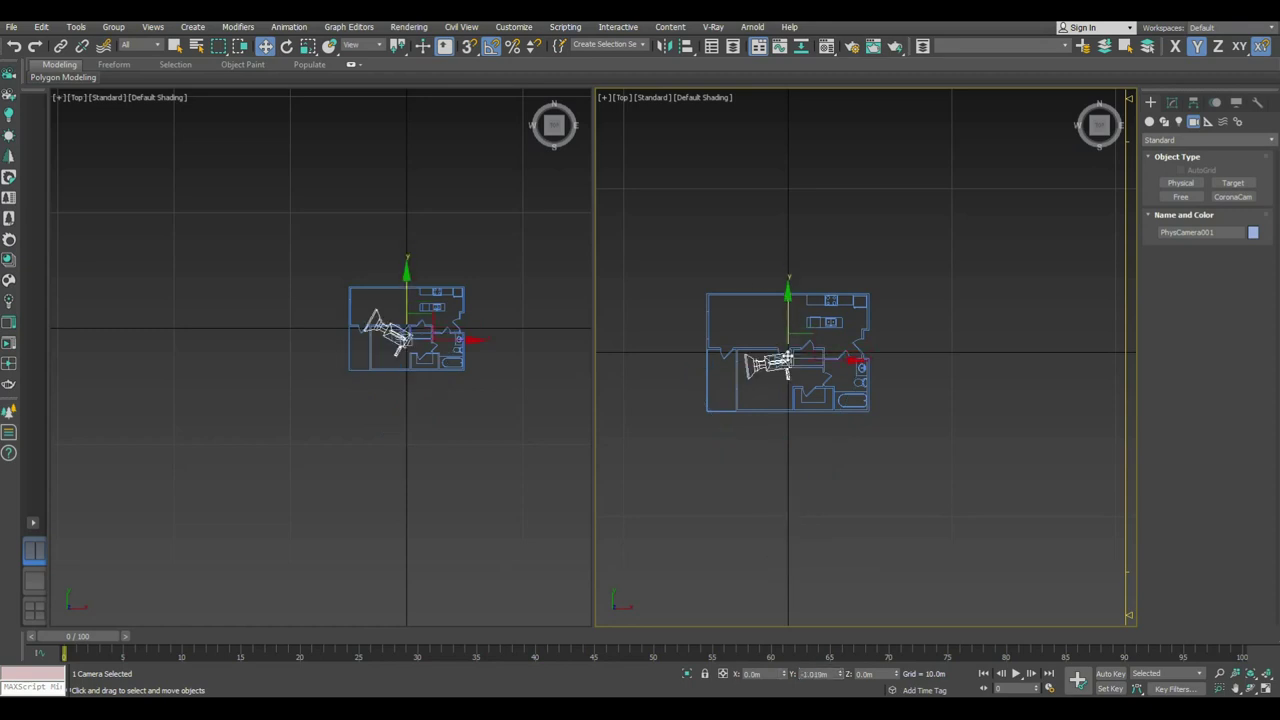
# Step: Centre the camera target on the origin at X 0, Y 0
pyautogui.click(775, 363)
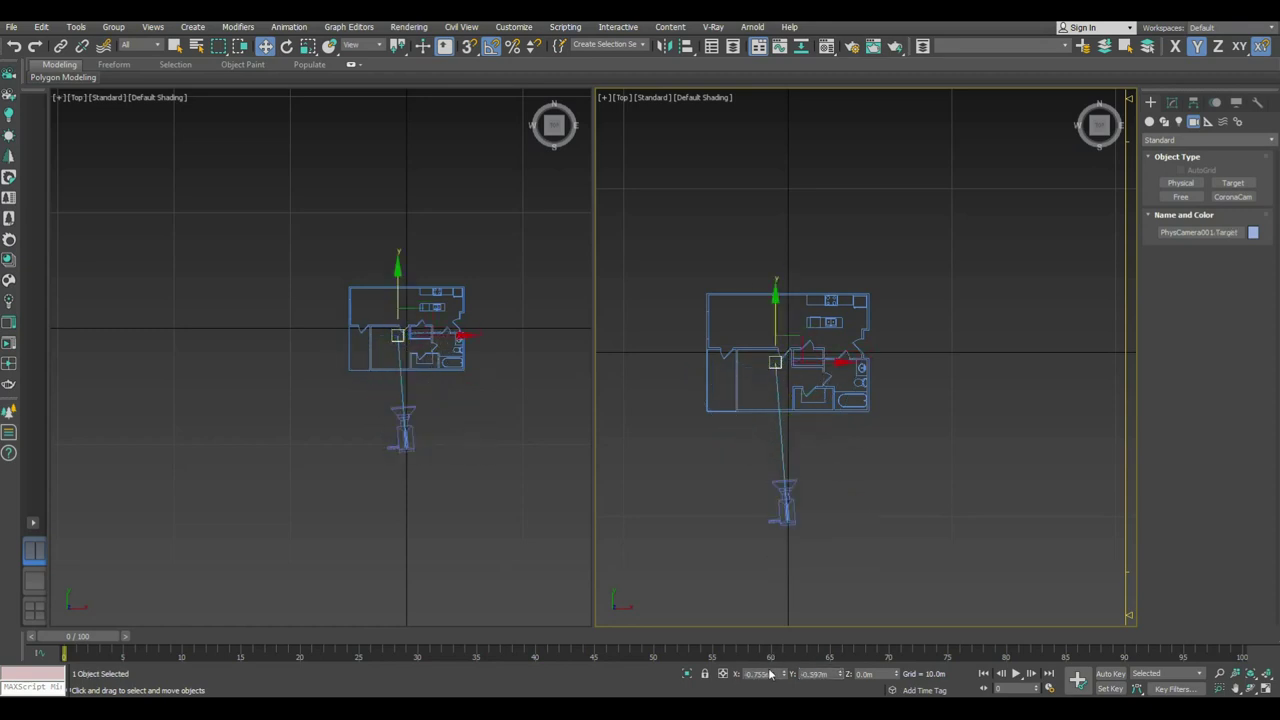
pyautogui.press('Tab')
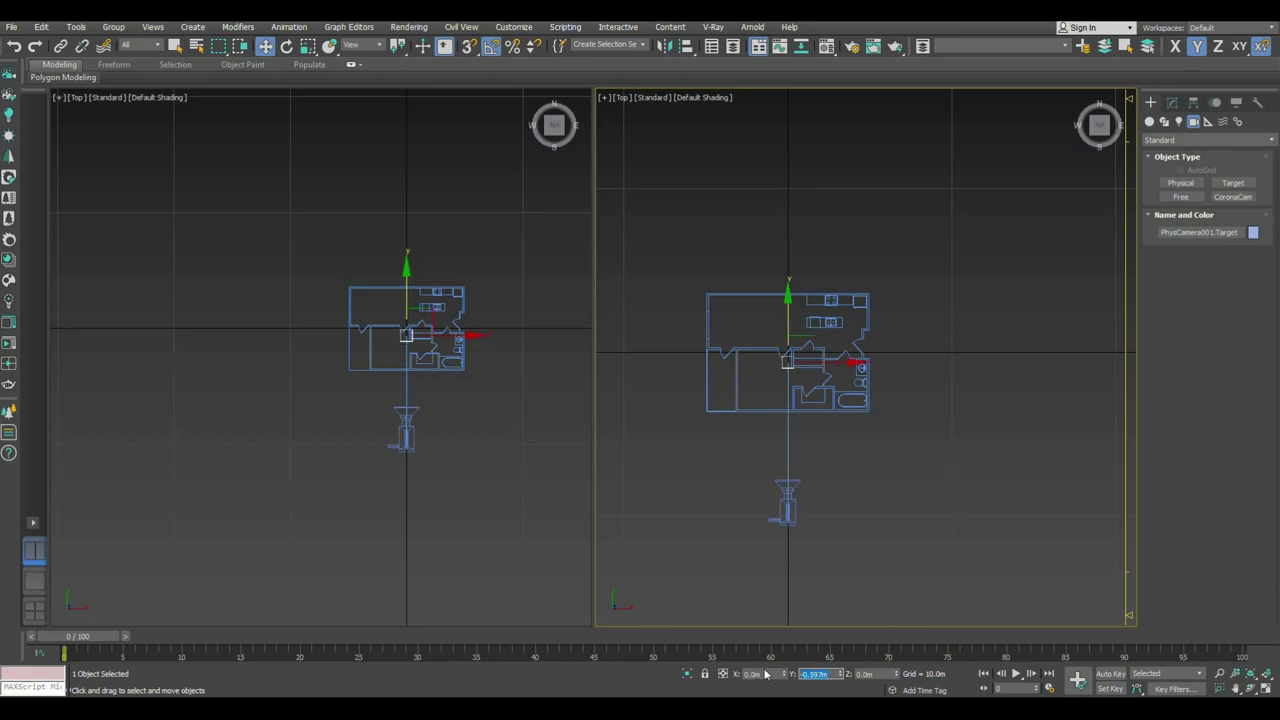
pyautogui.write('0')
pyautogui.press('Return')
pyautogui.click(405, 428)
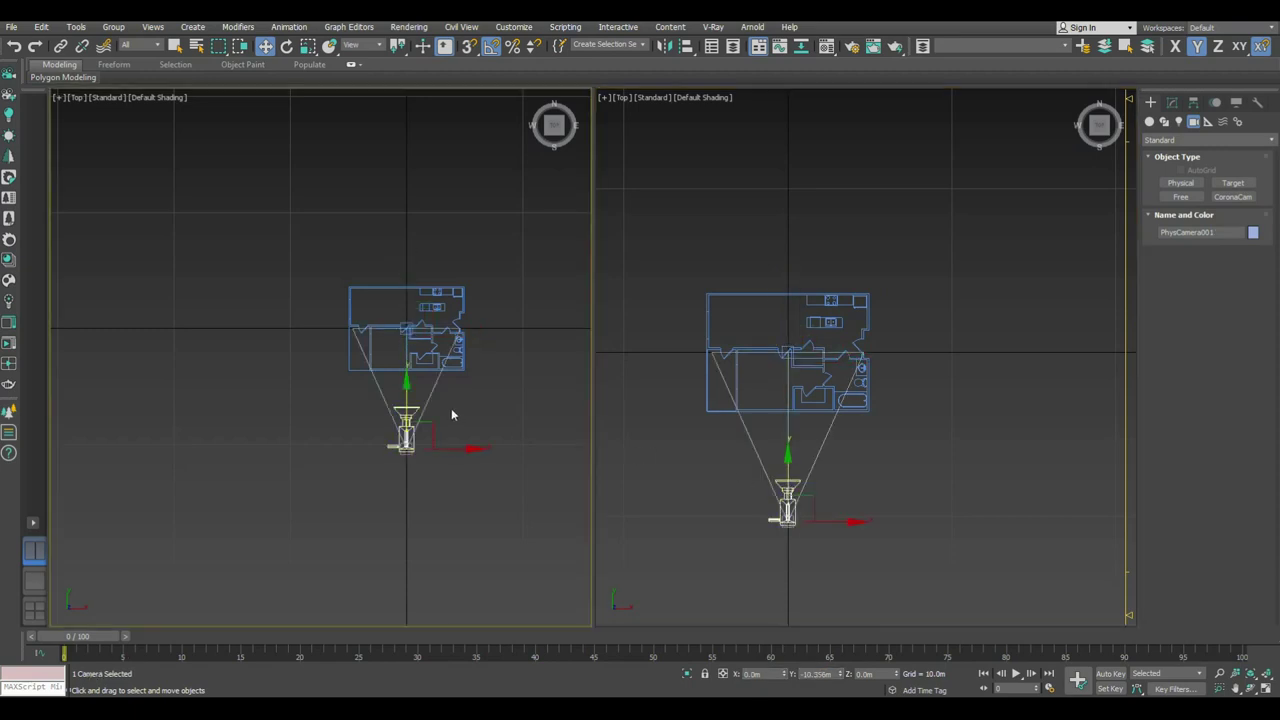
# Step: Show the camera view in the left viewport, raise the camera to look down, and show the safe frame
pyautogui.press('c')
pyautogui.click(818, 451)
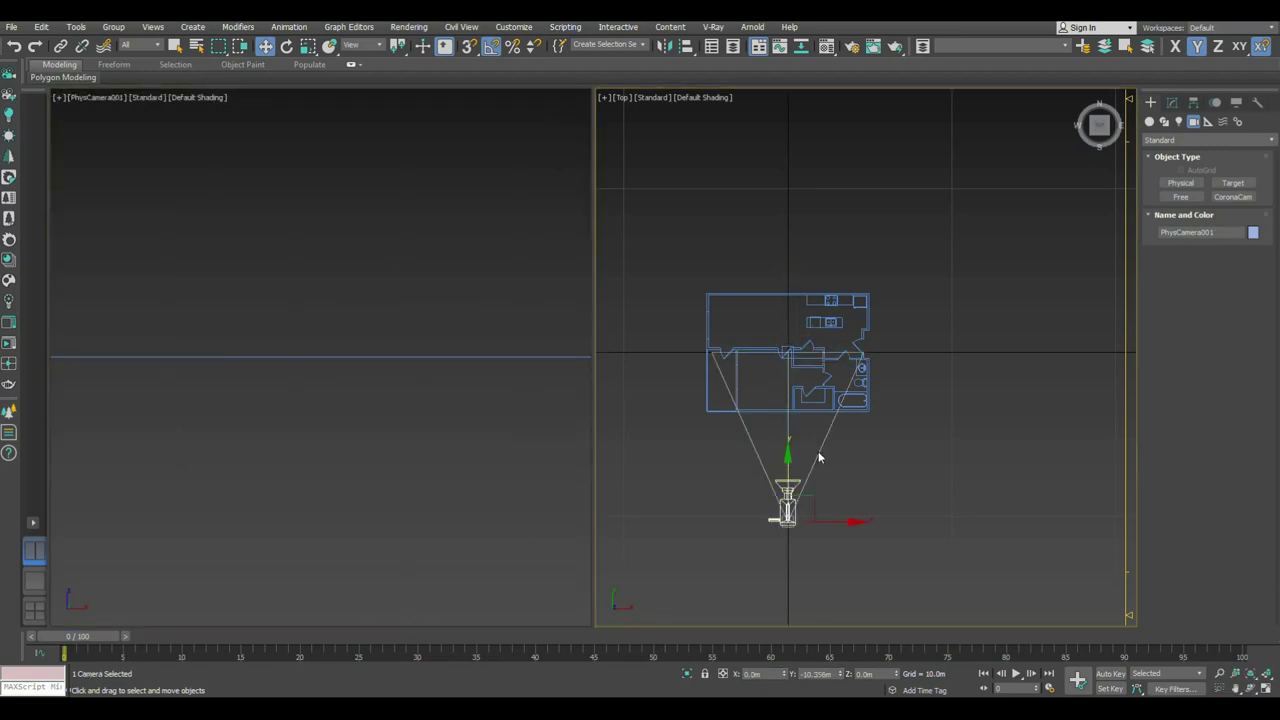
pyautogui.press('p')
pyautogui.keyDown('alt'); pyautogui.moveTo(818, 451); pyautogui.dragTo(908, 397, button='middle'); pyautogui.keyUp('alt')
pyautogui.press('l')
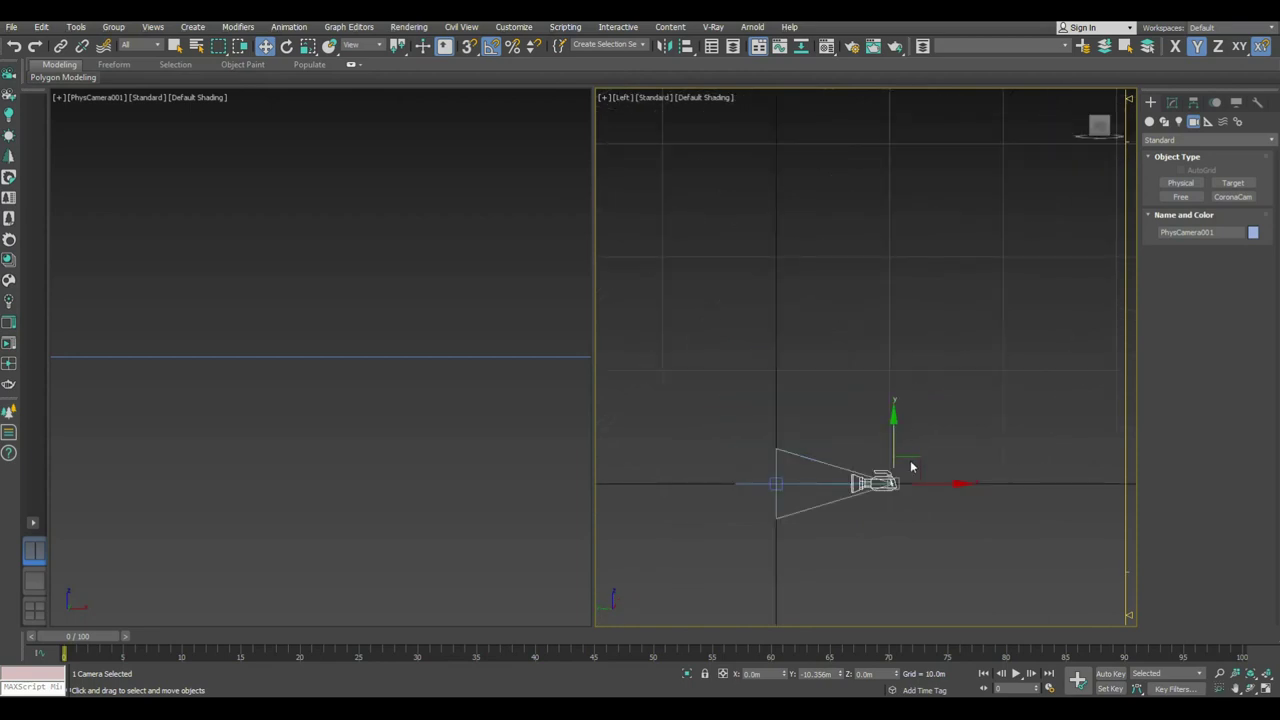
pyautogui.moveTo(896, 453)
pyautogui.mouseDown()
pyautogui.moveTo(894, 351)
pyautogui.moveTo(915, 278)
pyautogui.mouseUp()
pyautogui.middleClick(516, 369)
pyautogui.hotkey('shift', 'f')
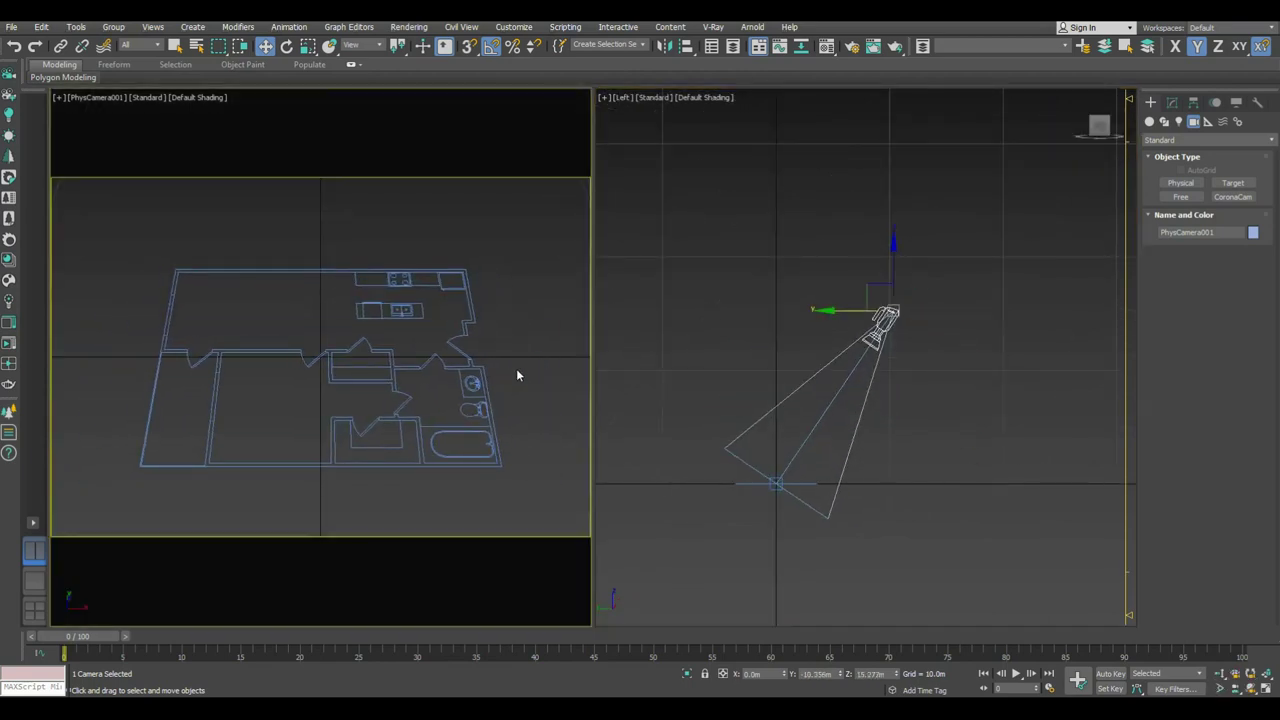
pyautogui.middleClick(795, 364)
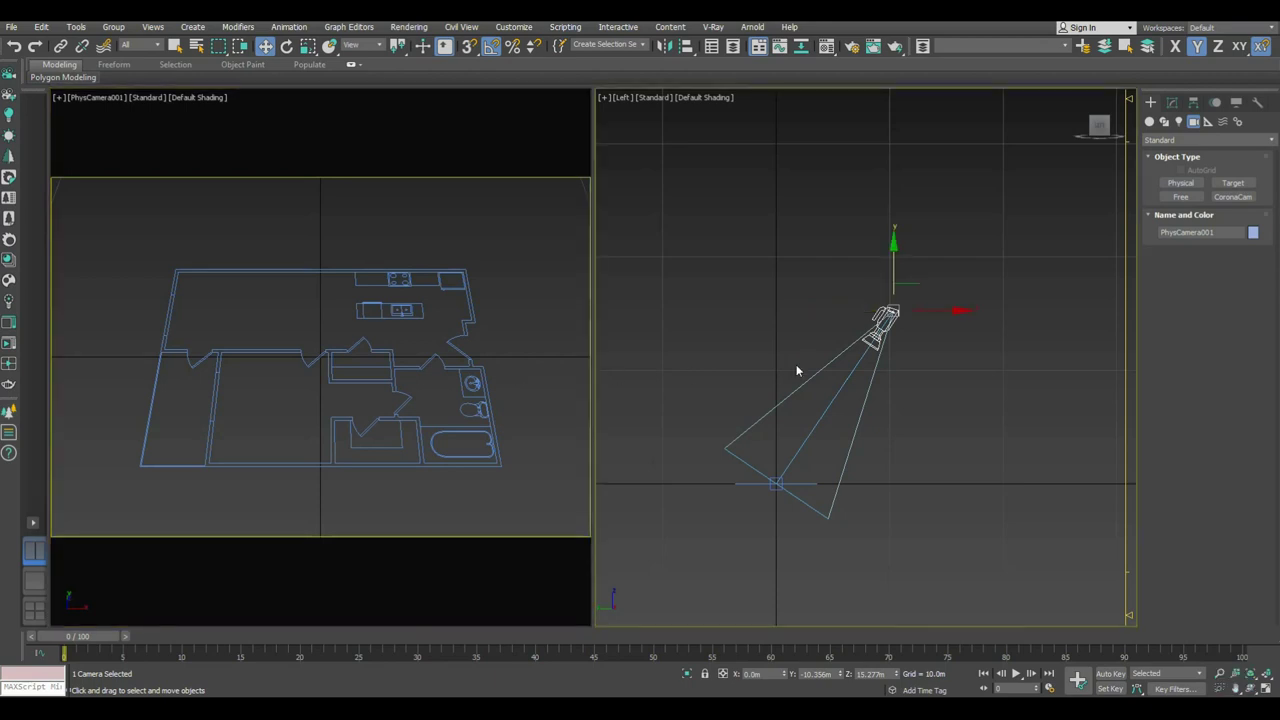
pyautogui.press('p')
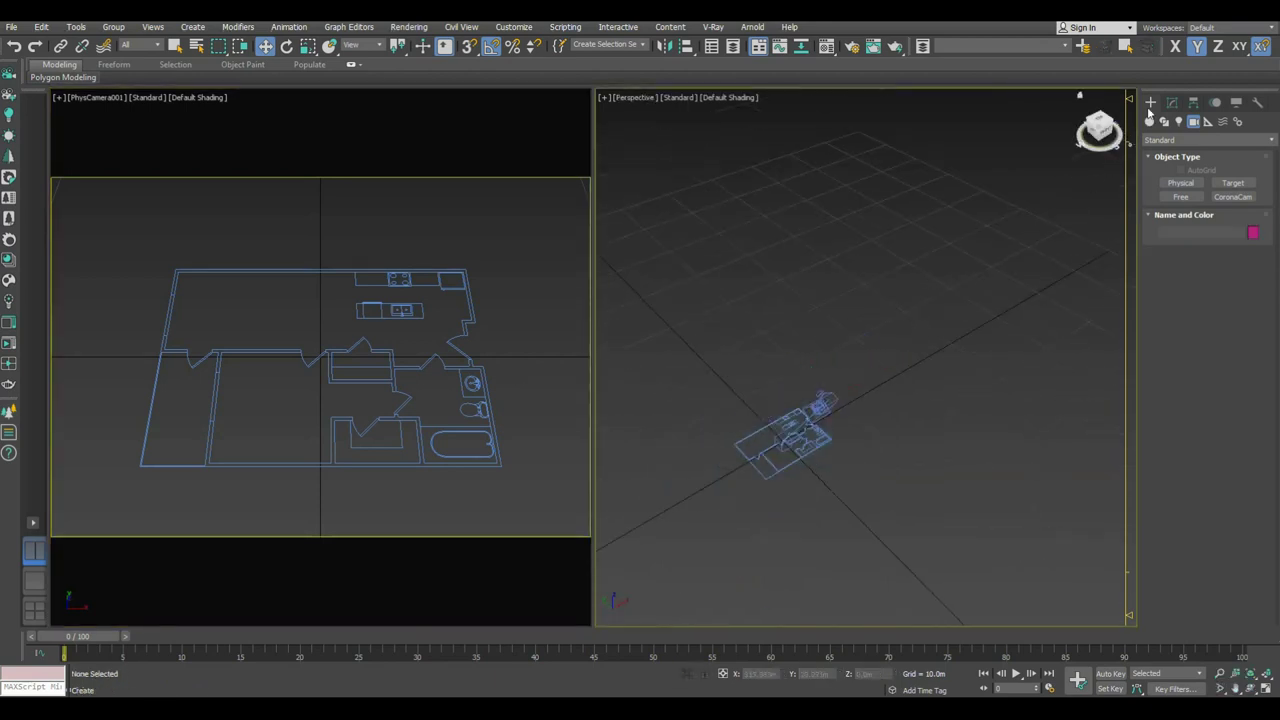
# Step: Hide cameras and lights, maximise and frame the plan in perspective, and activate Box creation
pyautogui.click(1236, 102)
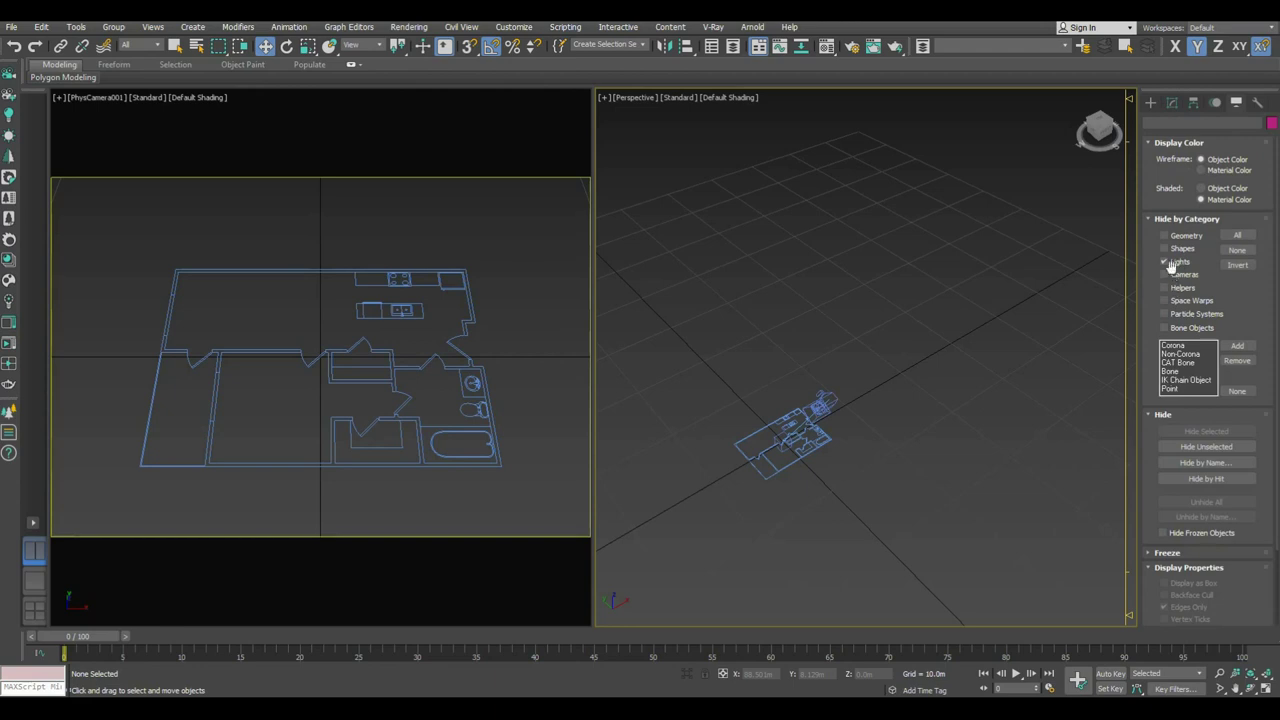
pyautogui.hotkey('alt', 'w')
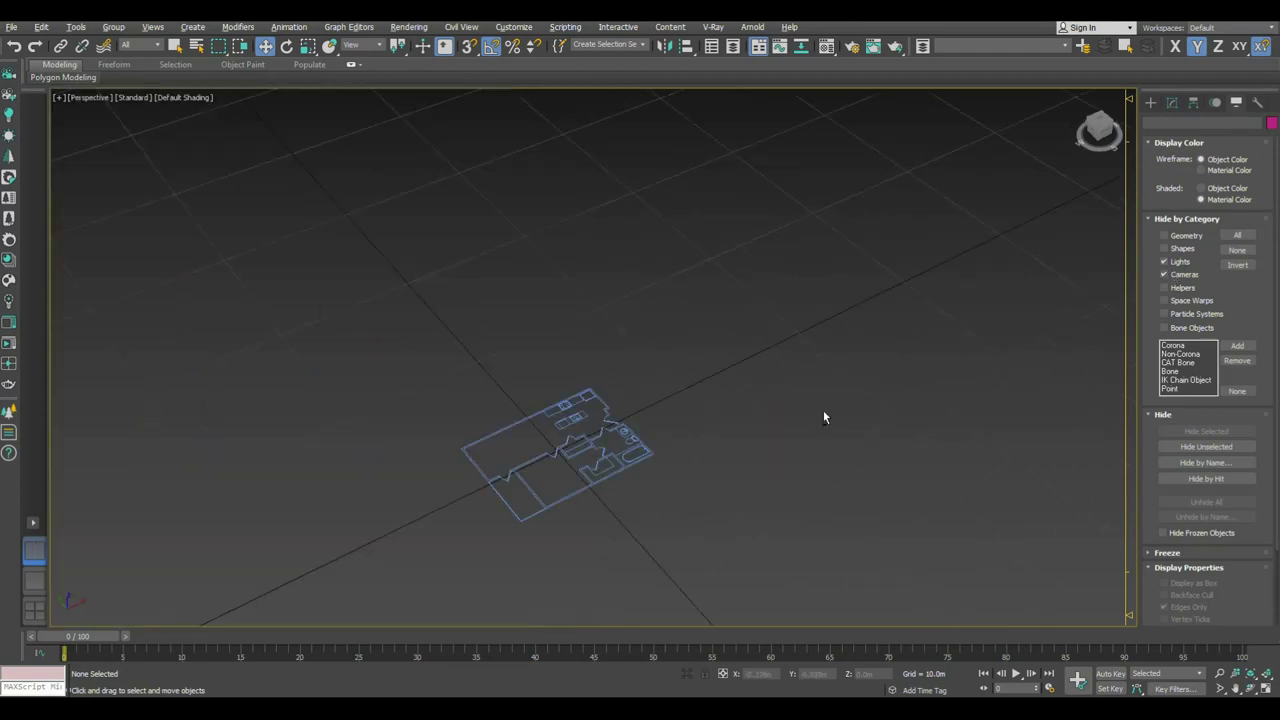
pyautogui.hotkey('ctrl', 'a')
pyautogui.press('z')
pyautogui.hotkey('ctrl', 'd')
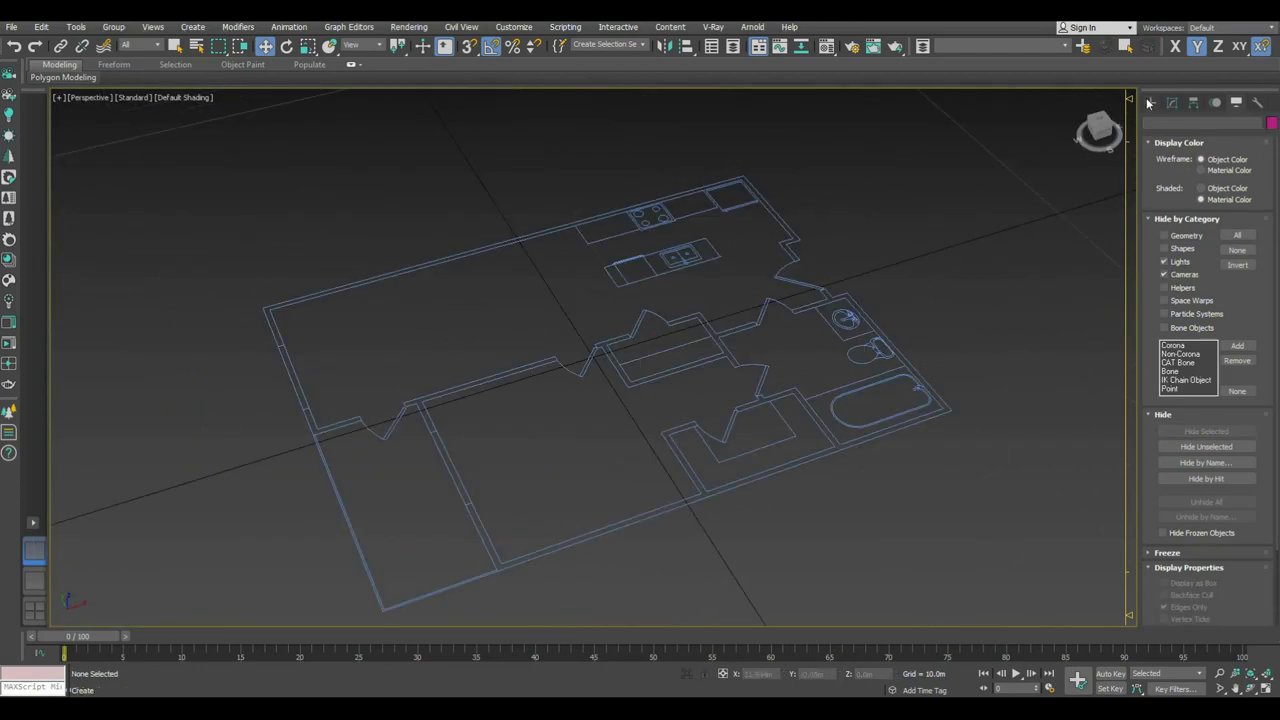
pyautogui.click(1149, 103)
pyautogui.click(1149, 121)
pyautogui.click(1181, 182)
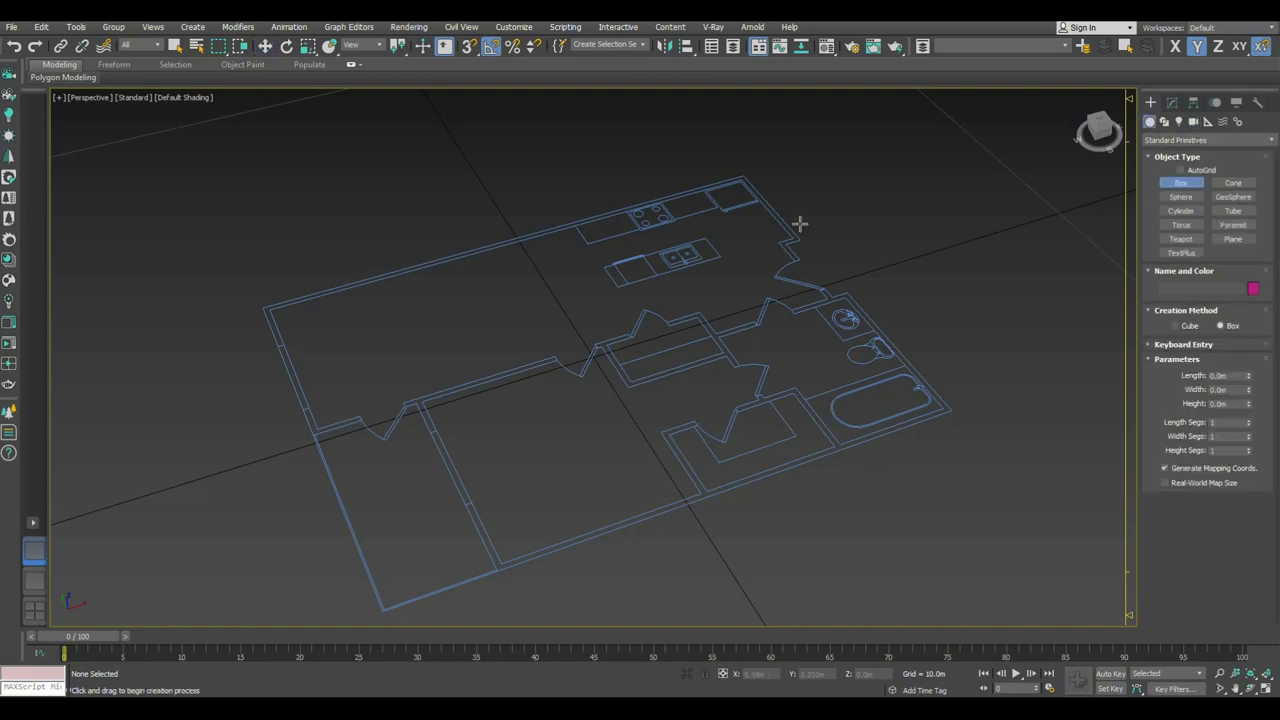
# Step: Make 01_Wall the current layer for new objects
pyautogui.moveTo(797, 220); pyautogui.dragTo(689, 311, button='middle')
pyautogui.moveTo(704, 263); pyautogui.dragTo(716, 330, button='middle')
pyautogui.click(1004, 45)
pyautogui.click(990, 71)
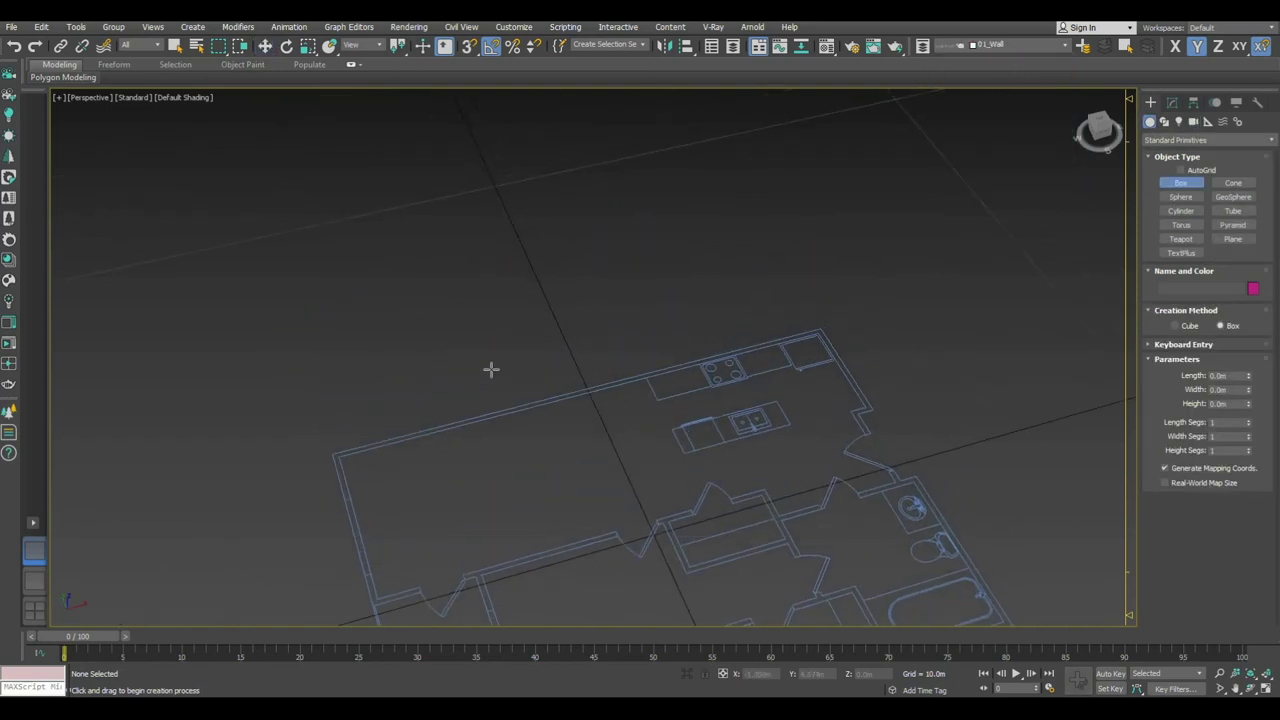
# Step: With snaps on, draw a box along the top wall and set its height to 2.5m
pyautogui.keyDown('alt'); pyautogui.moveTo(491, 368); pyautogui.dragTo(363, 437, button='middle'); pyautogui.keyUp('alt')
pyautogui.press('s')
pyautogui.moveTo(343, 413); pyautogui.dragTo(834, 304)
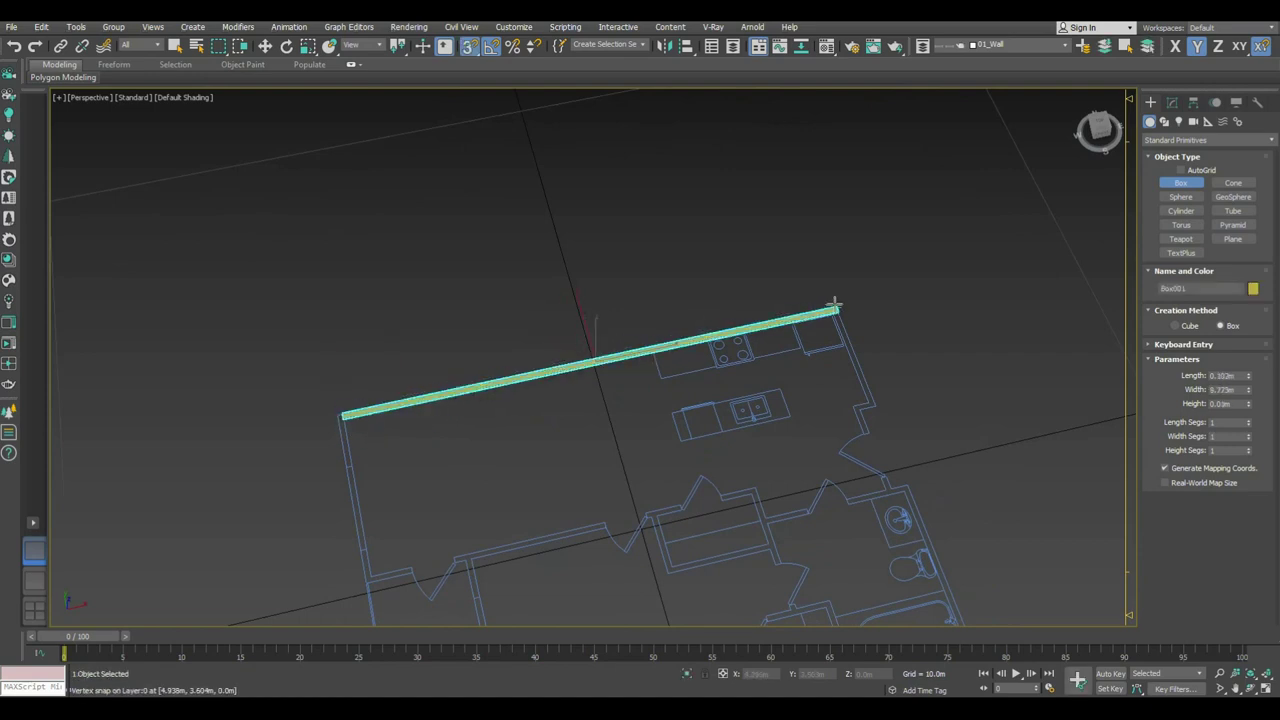
pyautogui.click(837, 279)
pyautogui.press('w')
pyautogui.click(1172, 102)
pyautogui.write('2.5')
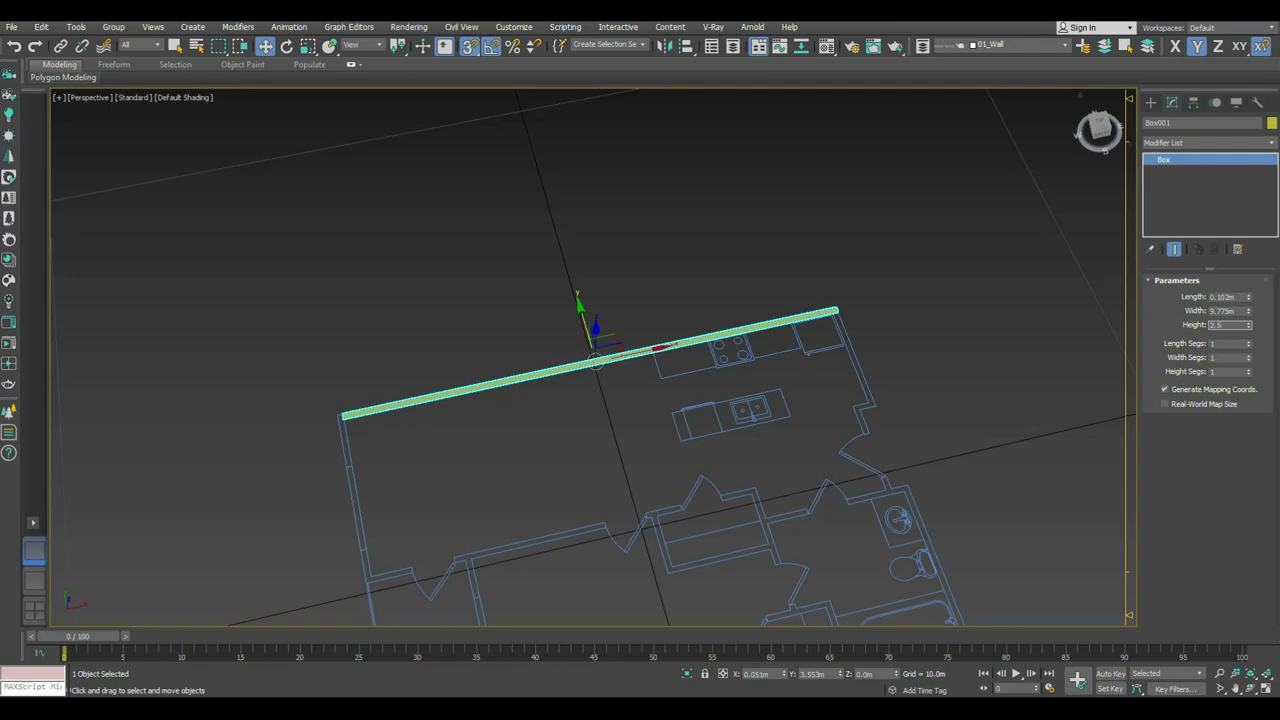
pyautogui.press('Return')
# Step: Draw the corner wall box and the next wall piece at 2.5m height
pyautogui.click(1150, 102)
pyautogui.click(1181, 183)
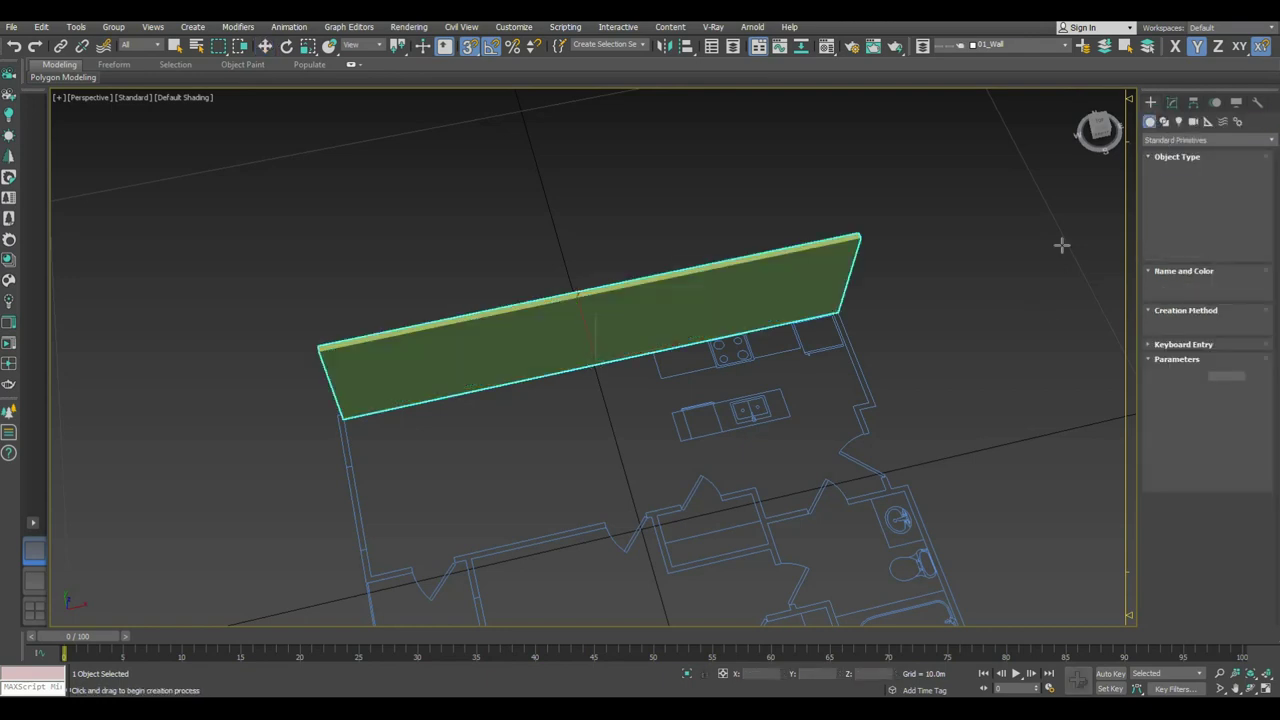
pyautogui.moveTo(462, 428); pyautogui.dragTo(634, 271, button='middle')
pyautogui.scroll(3, 487, 281)
pyautogui.moveTo(494, 266); pyautogui.dragTo(527, 338)
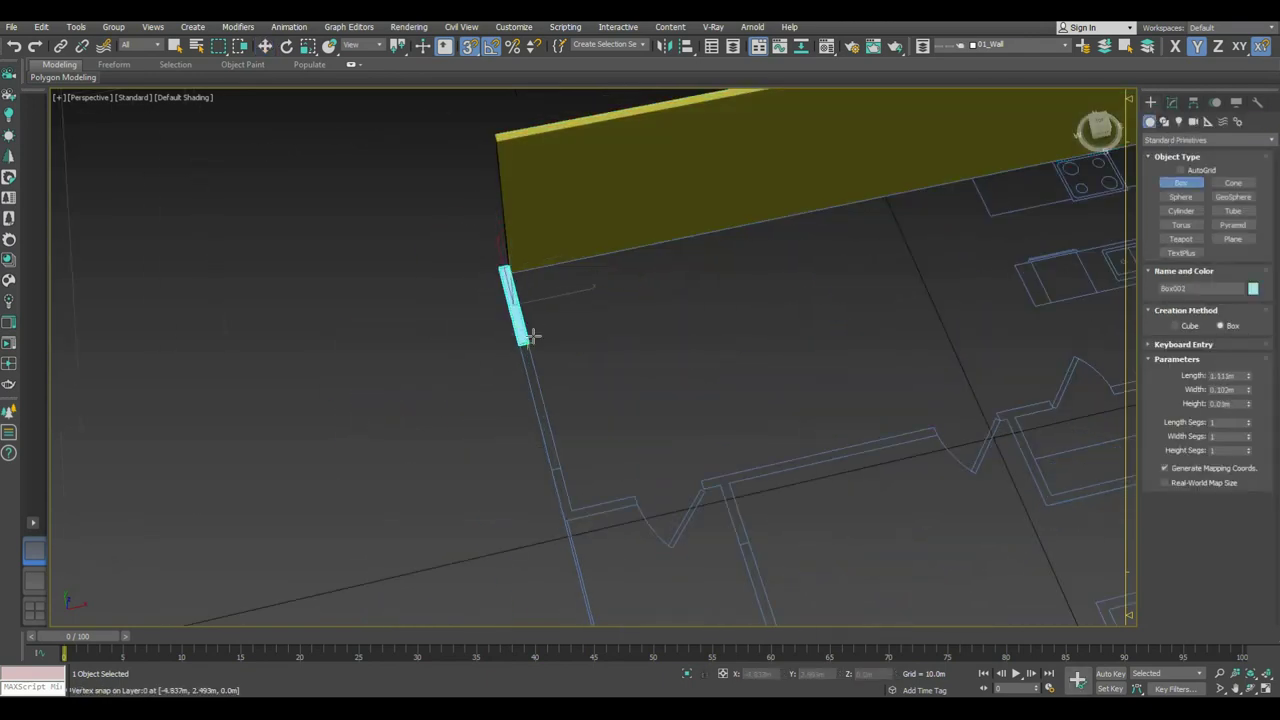
pyautogui.scroll(3, 565, 488)
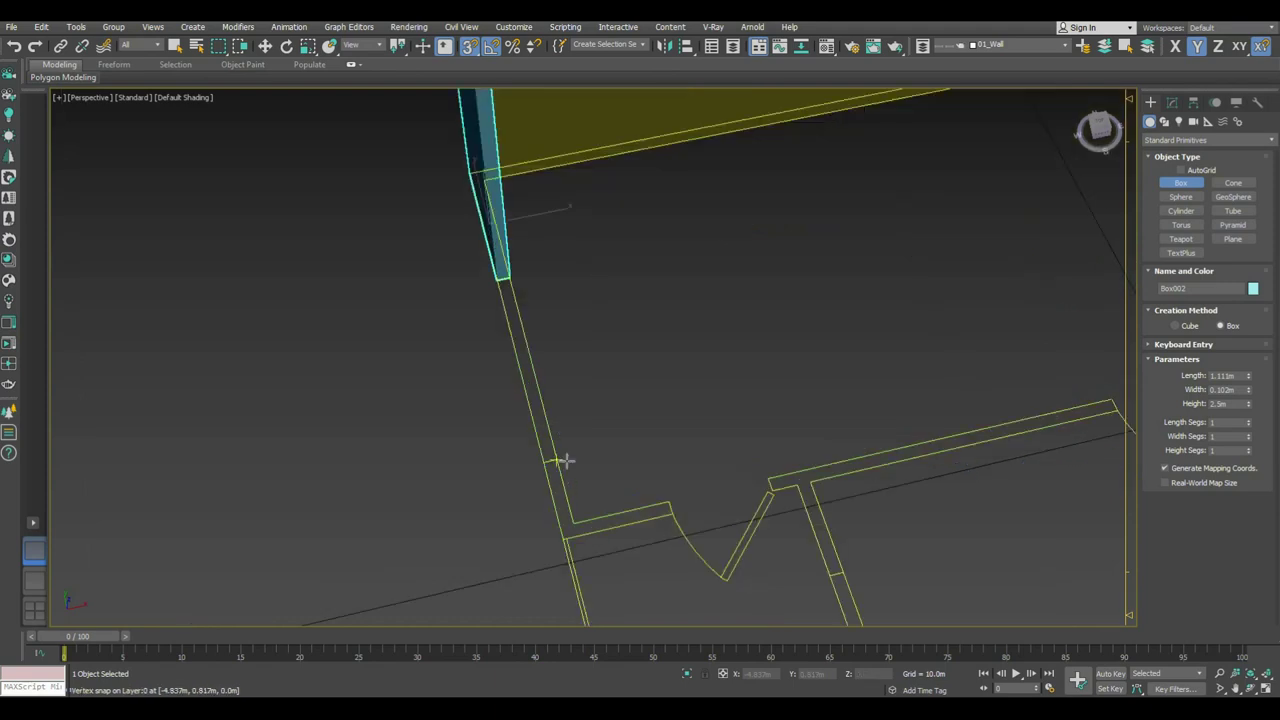
pyautogui.moveTo(560, 462); pyautogui.dragTo(556, 535)
pyautogui.click(551, 534)
pyautogui.scroll(2, 507, 178)
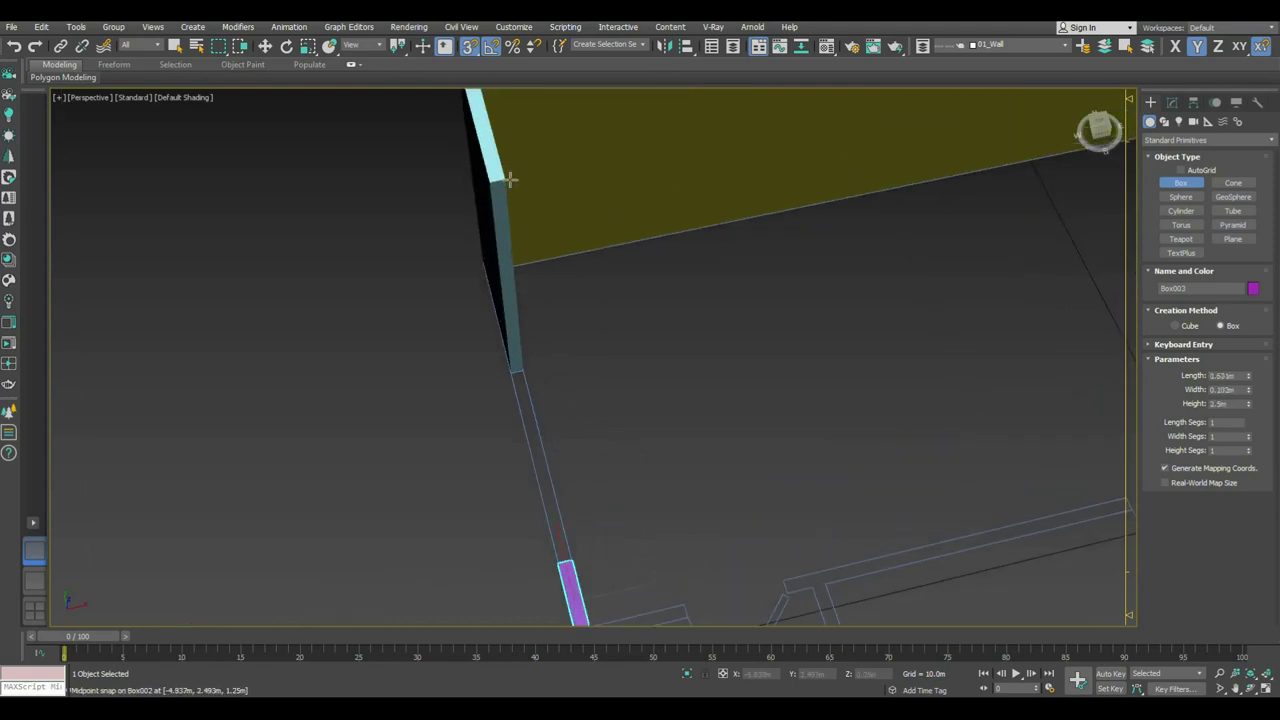
pyautogui.click(535, 257)
# Step: Add 2.5m wall pieces from the corner, a thin wall, and a narrow doorway jamb
pyautogui.scroll(-3, 535, 257)
pyautogui.moveTo(538, 487); pyautogui.dragTo(630, 452)
pyautogui.click(547, 321)
pyautogui.scroll(-2, 686, 400)
pyautogui.moveTo(686, 400); pyautogui.dragTo(571, 380, button='middle')
pyautogui.scroll(3, 571, 380)
pyautogui.moveTo(598, 411); pyautogui.dragTo(713, 493)
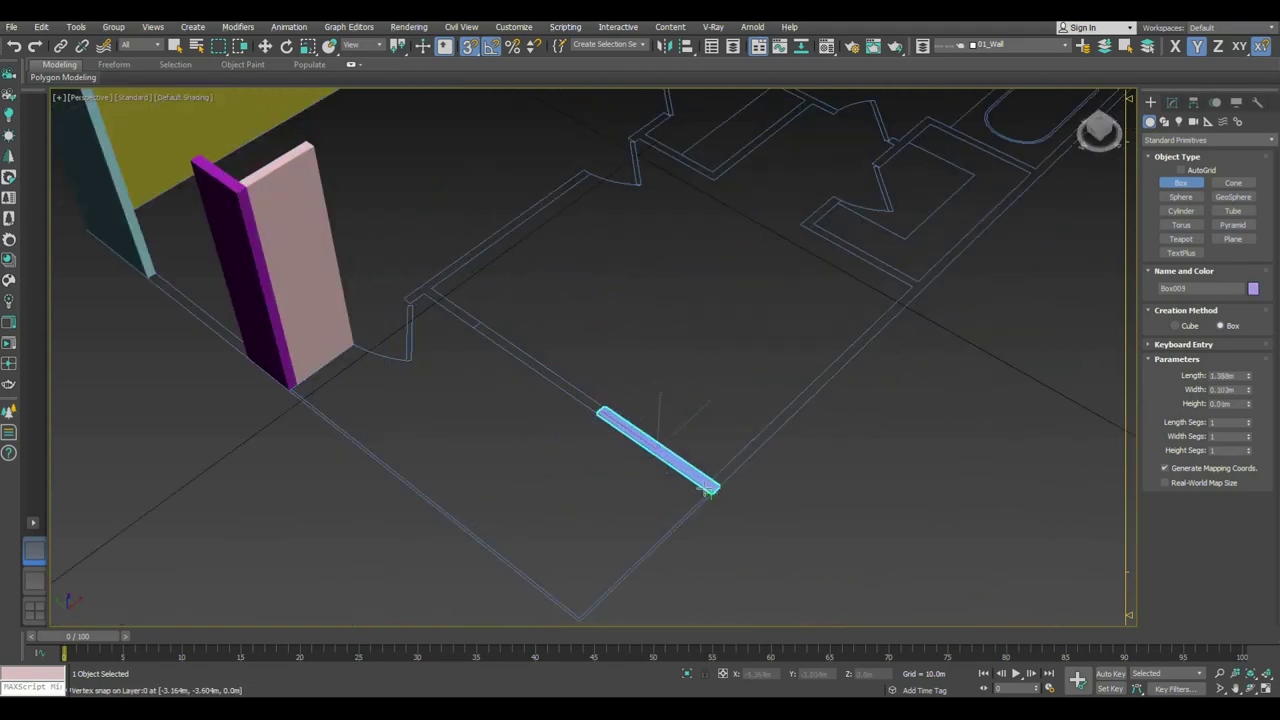
pyautogui.click(314, 149)
pyautogui.moveTo(423, 257); pyautogui.dragTo(457, 309, button='middle')
pyautogui.scroll(1, 457, 309)
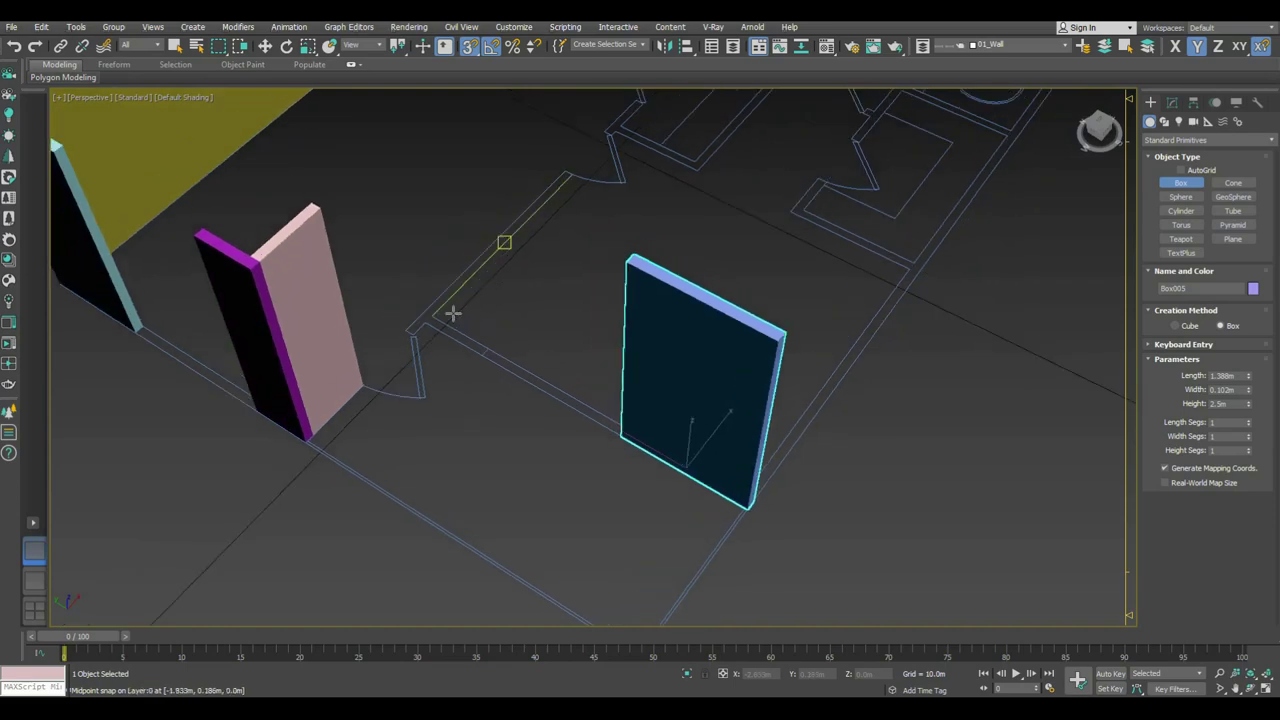
pyautogui.moveTo(440, 316); pyautogui.dragTo(485, 352)
pyautogui.click(325, 207)
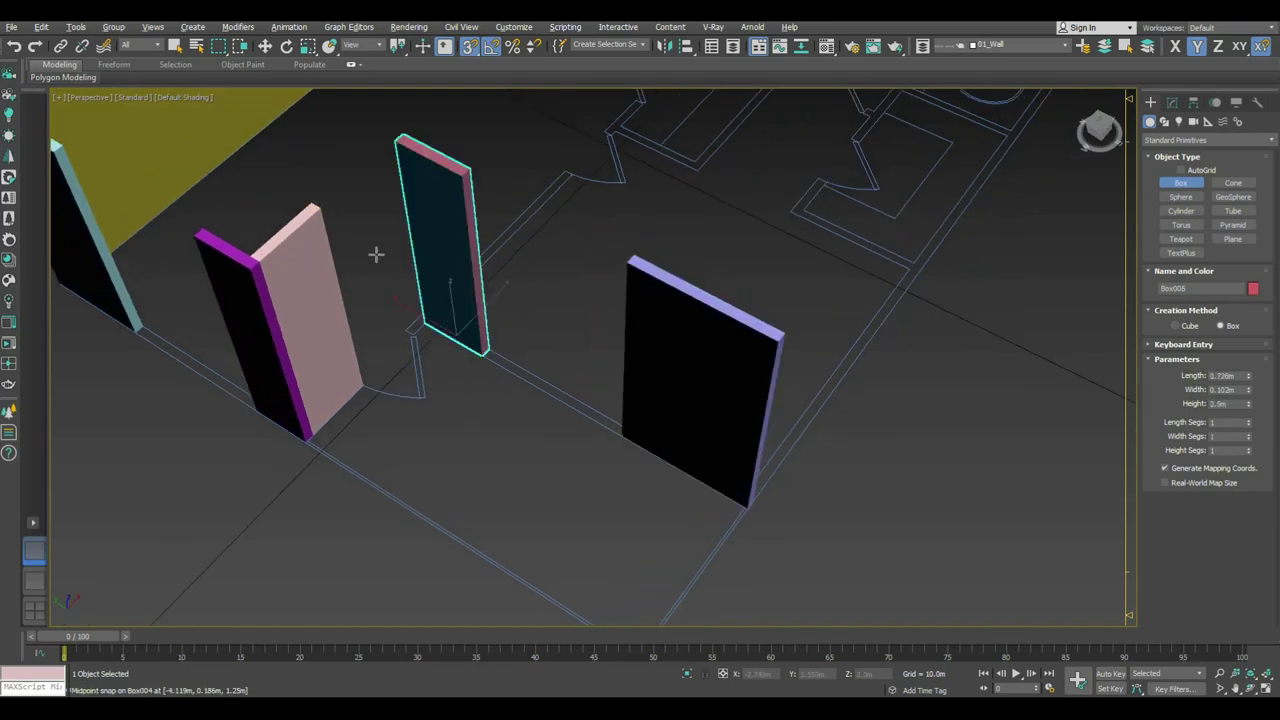
# Step: Add a short return beside the jamb, the kitchen counter wall, and a small end piece
pyautogui.keyDown('alt'); pyautogui.moveTo(374, 251); pyautogui.dragTo(602, 278, button='middle'); pyautogui.keyUp('alt')
pyautogui.scroll(5, 460, 330)
pyautogui.moveTo(491, 349); pyautogui.dragTo(578, 320)
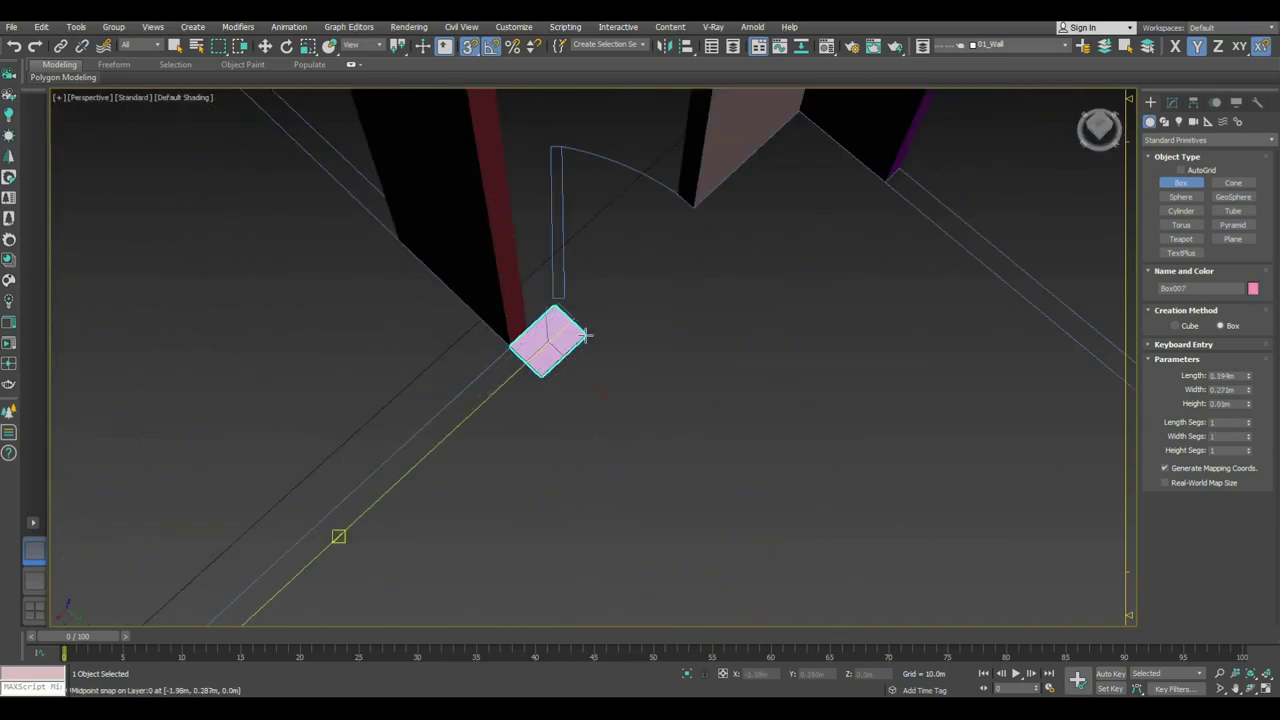
pyautogui.scroll(-5, 578, 320)
pyautogui.click(552, 206)
pyautogui.moveTo(552, 206)
pyautogui.keyDown('alt'); pyautogui.mouseDown(button='middle')
pyautogui.moveTo(614, 277)
pyautogui.moveTo(751, 266)
pyautogui.moveTo(703, 189)
pyautogui.moveTo(634, 209)
pyautogui.mouseUp(button='middle'); pyautogui.keyUp('alt')
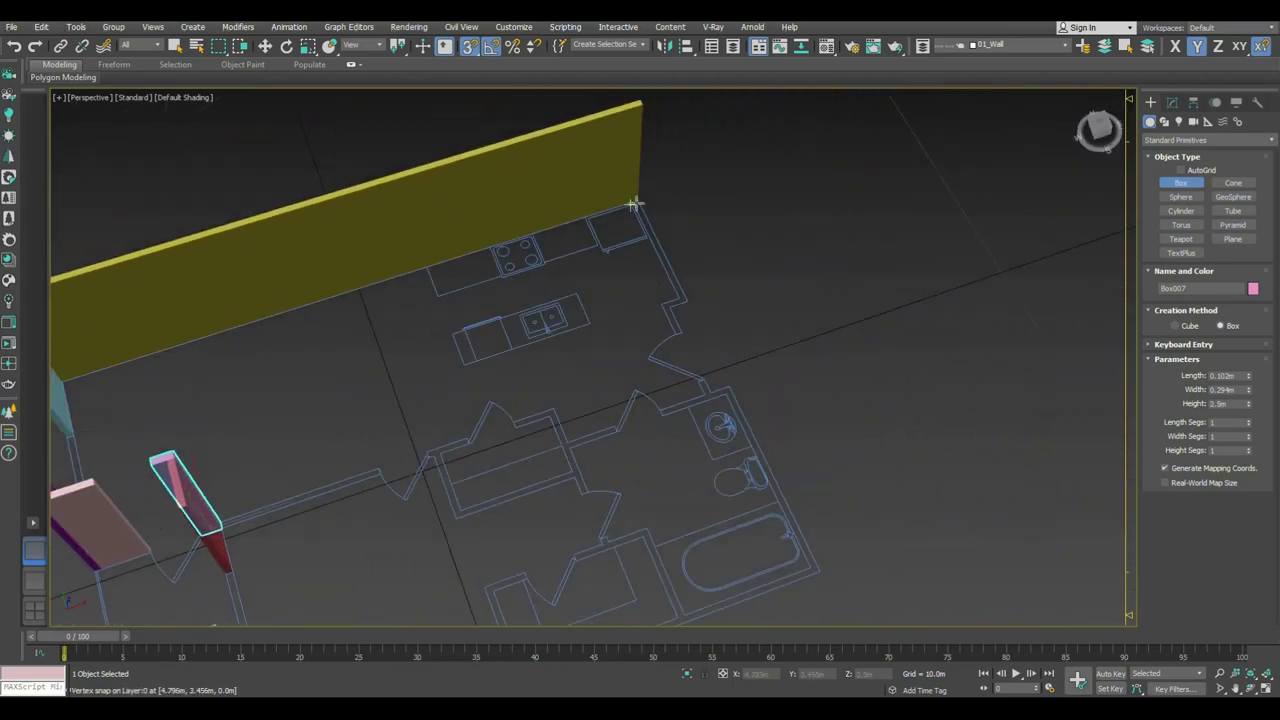
pyautogui.scroll(5, 630, 208)
pyautogui.moveTo(630, 203); pyautogui.dragTo(759, 435)
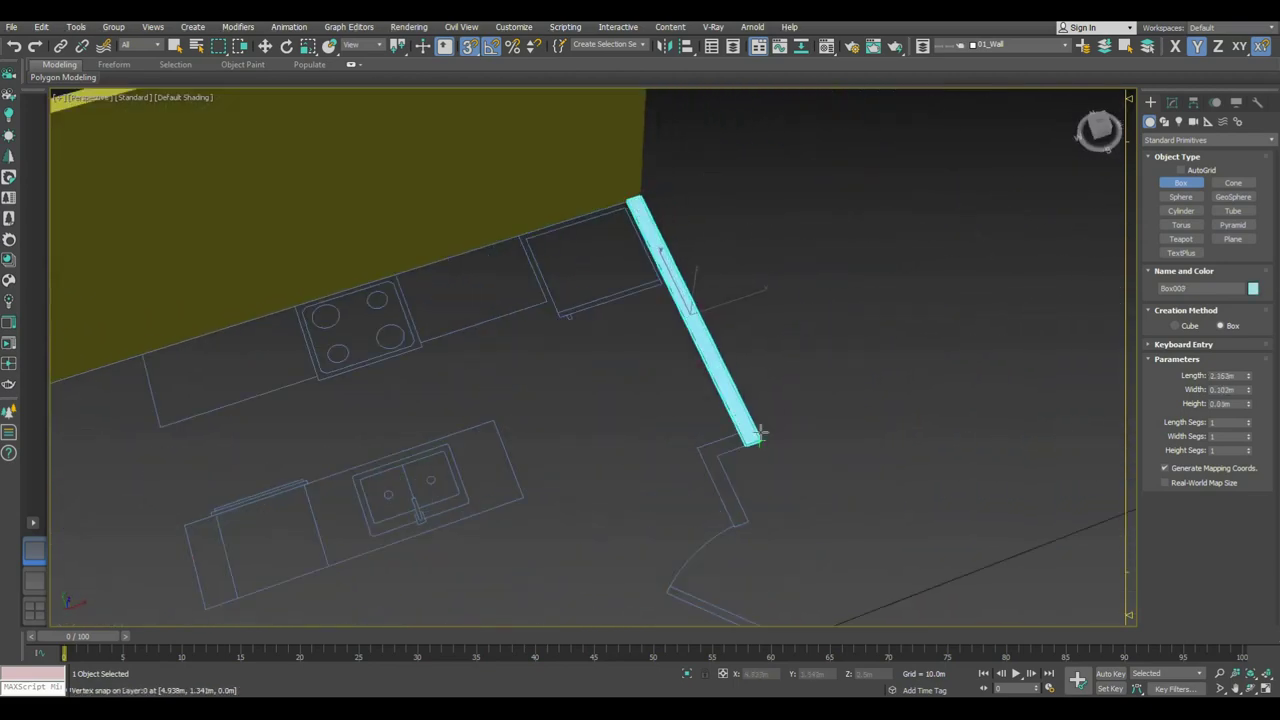
pyautogui.keyDown('alt'); pyautogui.moveTo(725, 311); pyautogui.dragTo(677, 106, button='middle'); pyautogui.keyUp('alt')
pyautogui.scroll(3, 690, 125)
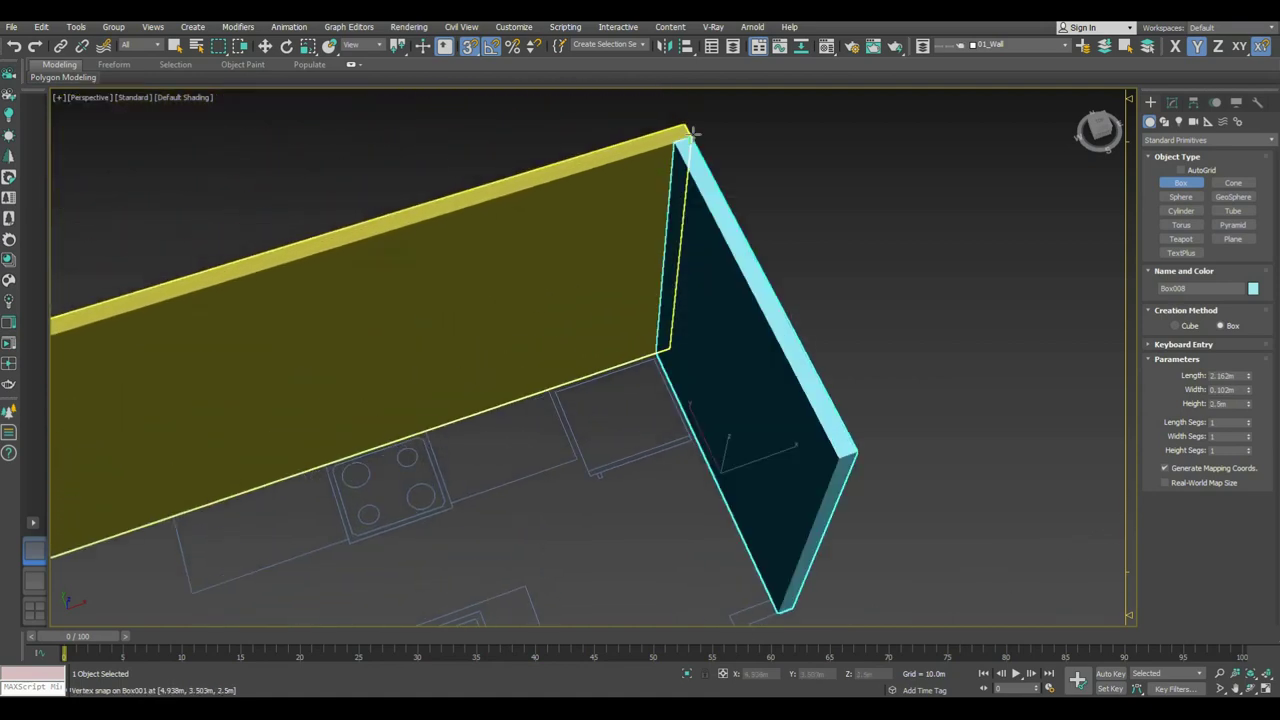
pyautogui.moveTo(763, 400); pyautogui.dragTo(733, 230, button='middle')
pyautogui.moveTo(705, 441); pyautogui.dragTo(748, 443)
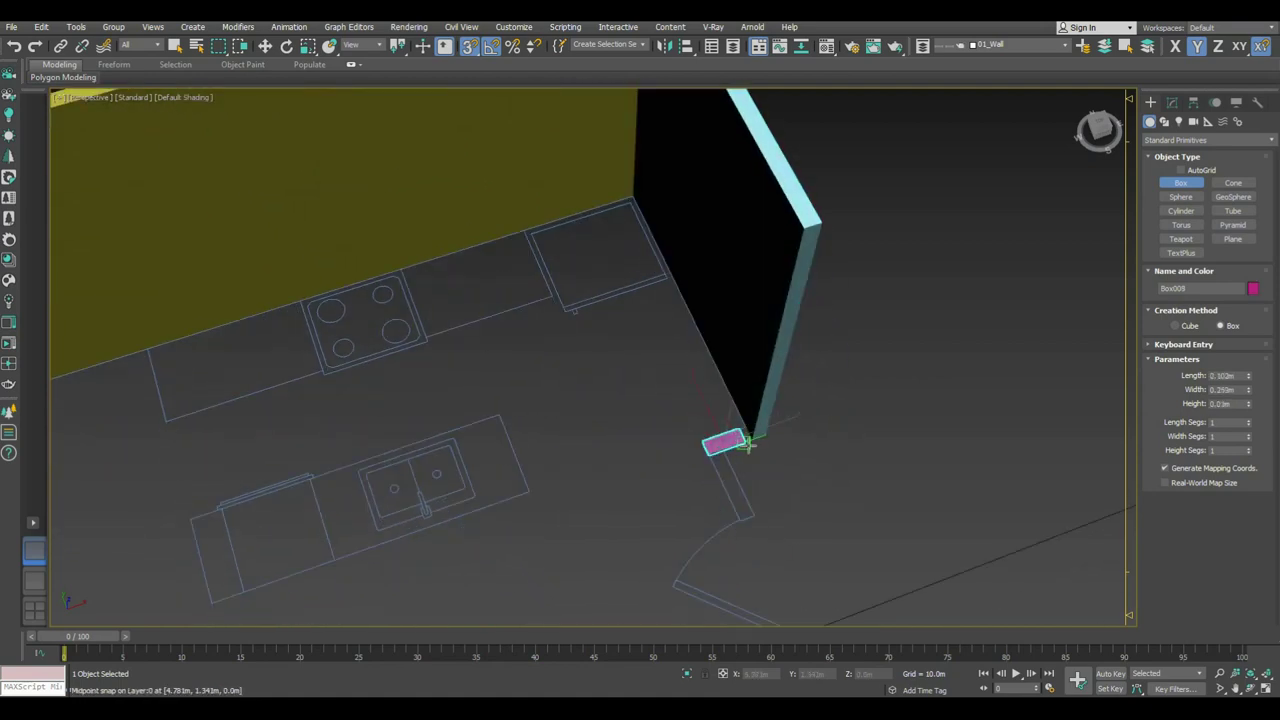
pyautogui.click(813, 236)
# Step: Build the short corner piece and the bathroom doorway wall pieces at full height
pyautogui.scroll(2, 757, 460)
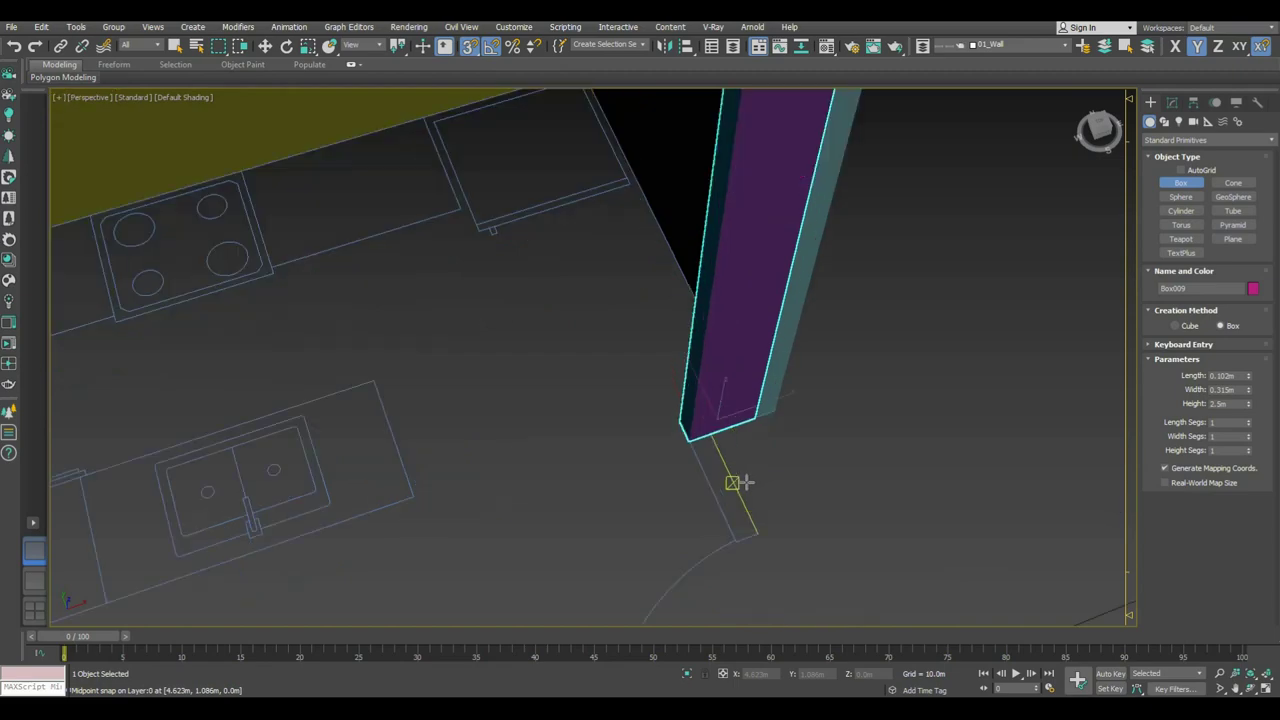
pyautogui.moveTo(690, 448)
pyautogui.mouseDown()
pyautogui.moveTo(771, 529)
pyautogui.moveTo(760, 531)
pyautogui.mouseUp()
pyautogui.keyDown('alt'); pyautogui.moveTo(760, 531); pyautogui.dragTo(777, 437, button='middle'); pyautogui.keyUp('alt')
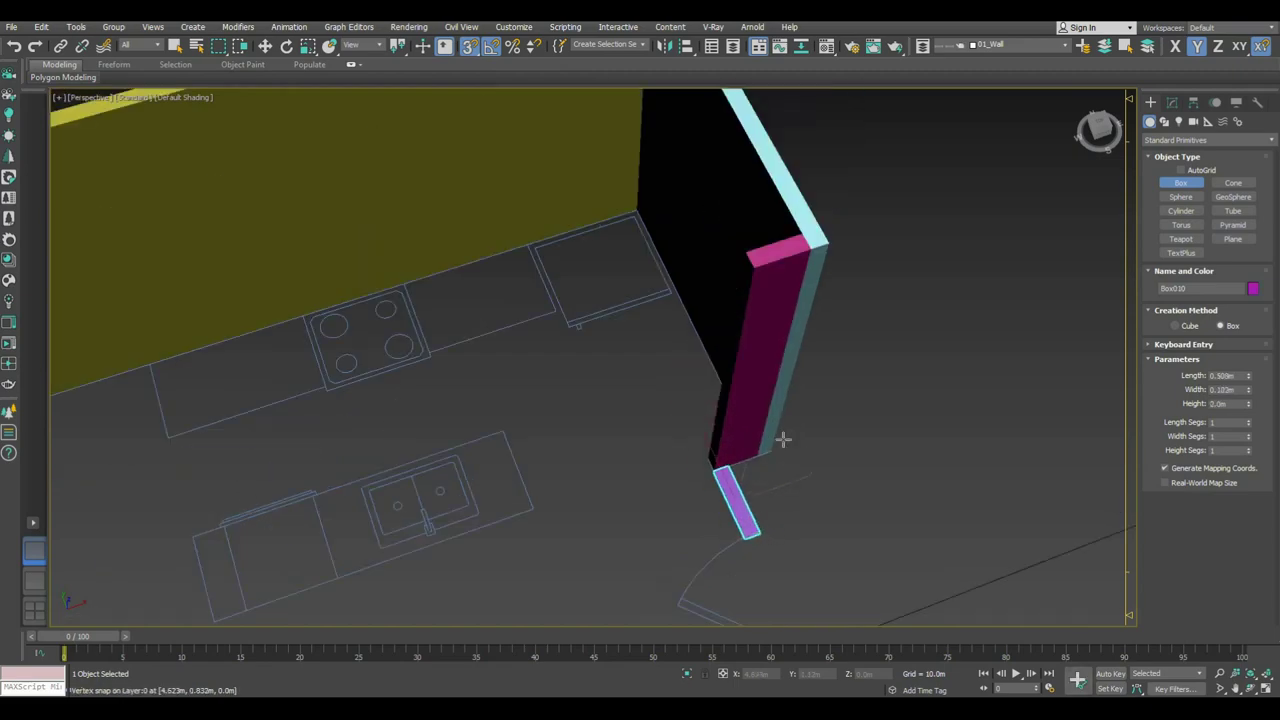
pyautogui.click(826, 240)
pyautogui.scroll(-3, 834, 417)
pyautogui.scroll(3, 728, 346)
pyautogui.scroll(2, 671, 374)
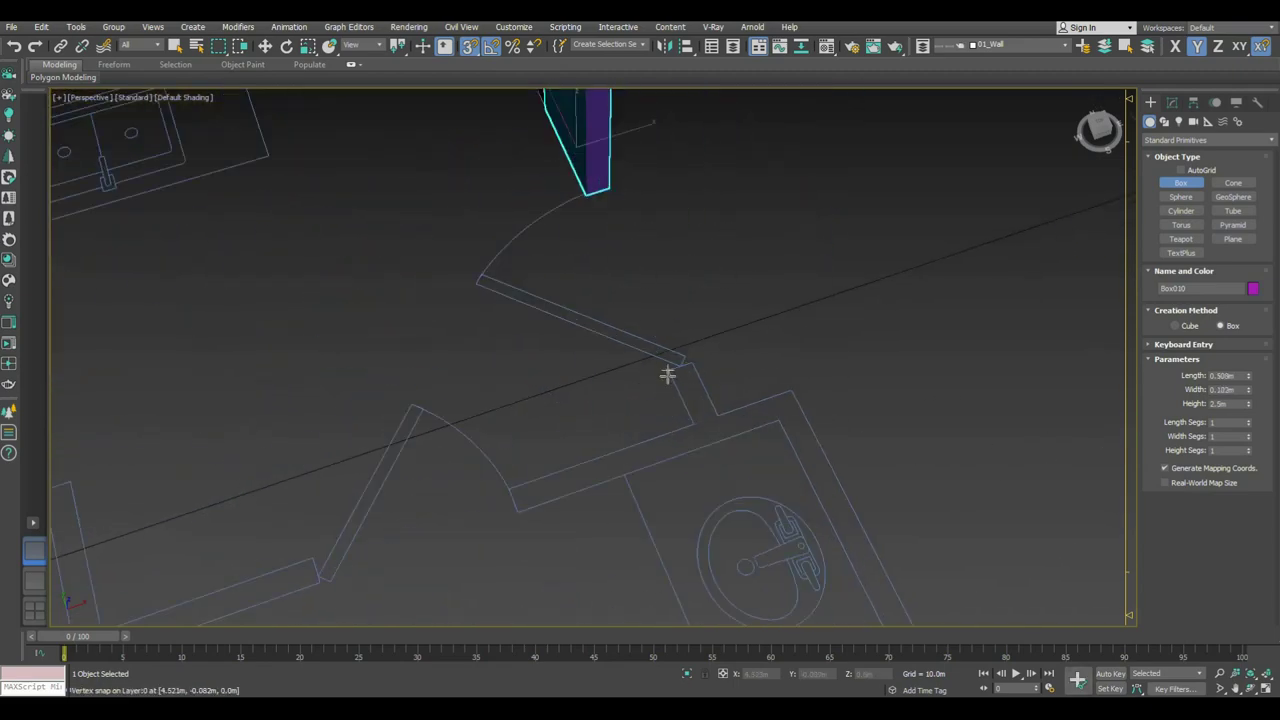
pyautogui.moveTo(671, 374); pyautogui.dragTo(714, 403)
pyautogui.scroll(-3, 714, 403)
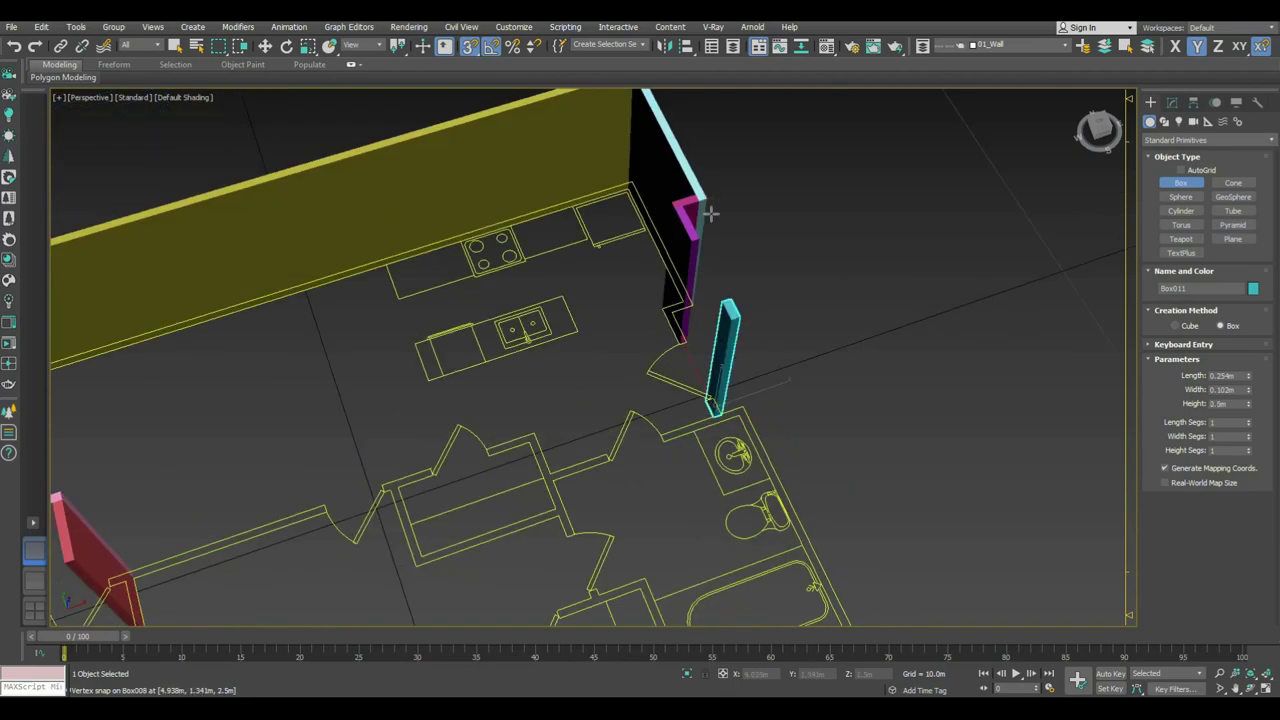
pyautogui.scroll(3, 648, 432)
pyautogui.click(648, 432)
pyautogui.moveTo(590, 466); pyautogui.dragTo(712, 428)
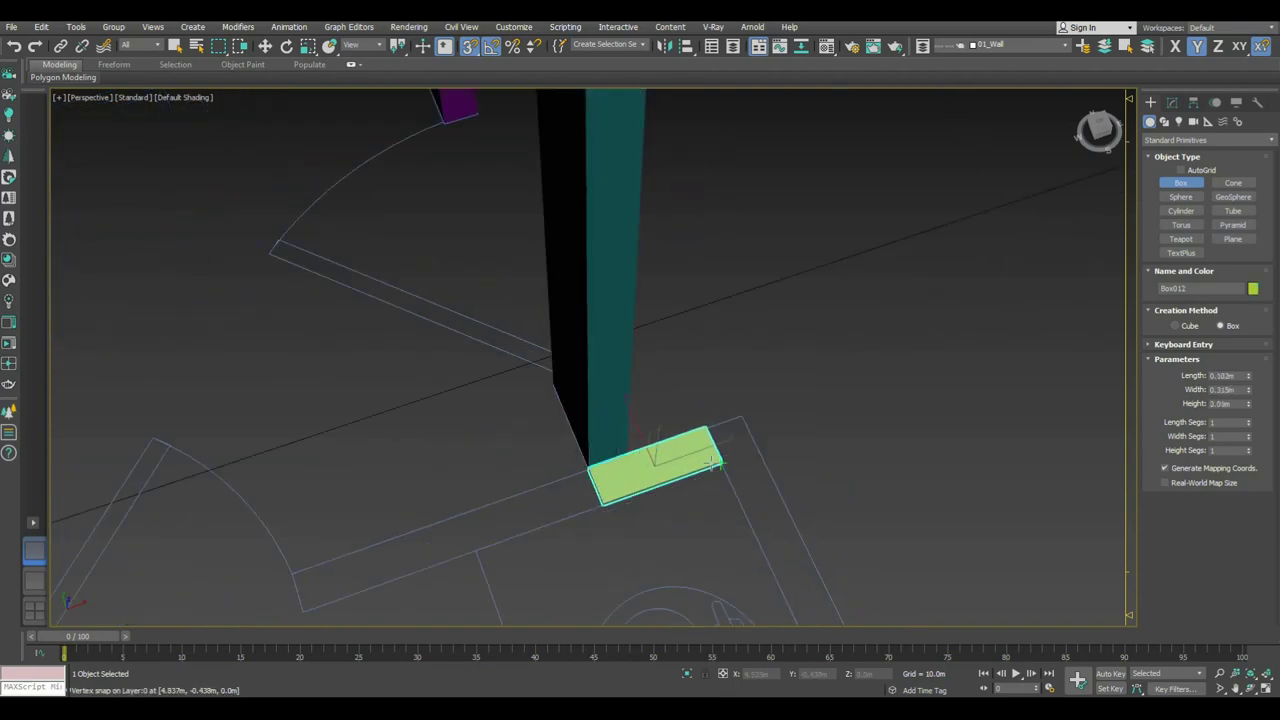
pyautogui.keyDown('alt'); pyautogui.moveTo(712, 428); pyautogui.dragTo(678, 205, button='middle'); pyautogui.keyUp('alt')
pyautogui.click(788, 332)
# Step: Draw the wall along the bathroom's outer edge at 2.5m
pyautogui.keyDown('alt'); pyautogui.moveTo(788, 332); pyautogui.dragTo(691, 286, button='middle'); pyautogui.keyUp('alt')
pyautogui.scroll(-2, 846, 329)
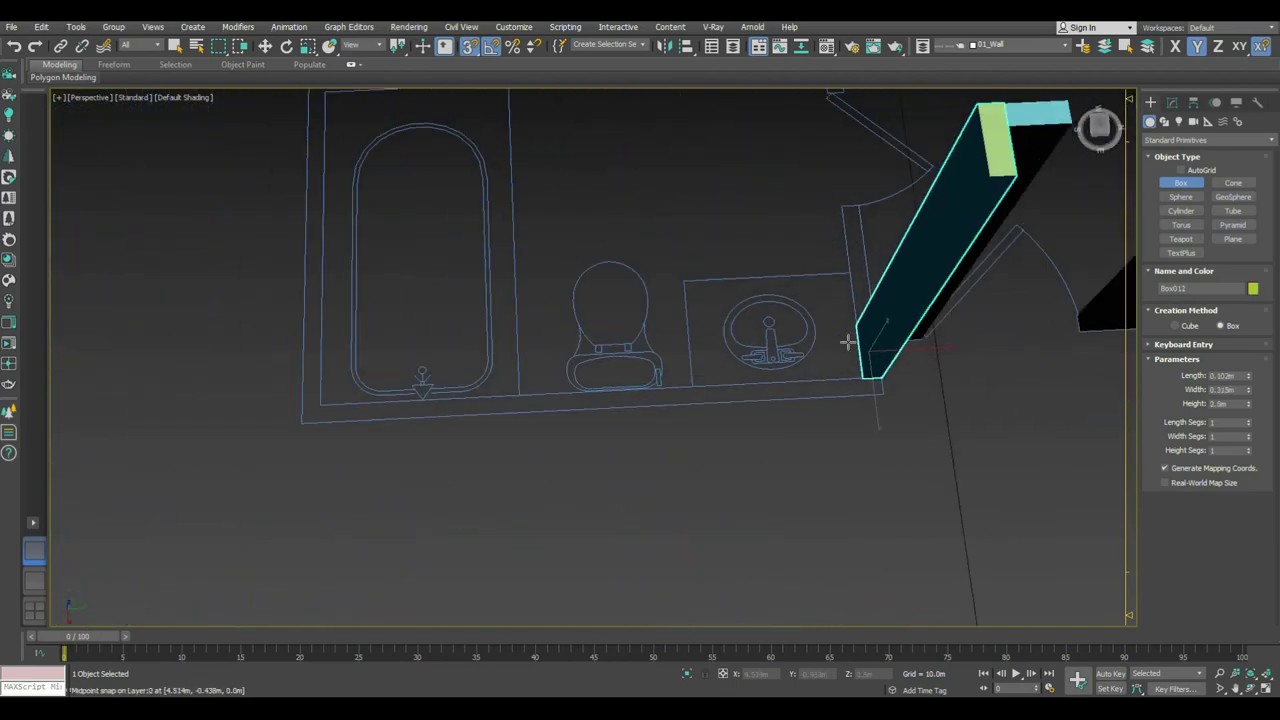
pyautogui.moveTo(880, 385); pyautogui.dragTo(294, 425)
pyautogui.moveTo(294, 425)
pyautogui.keyDown('alt'); pyautogui.mouseDown(button='middle')
pyautogui.moveTo(343, 409)
pyautogui.moveTo(543, 571)
pyautogui.moveTo(788, 382)
pyautogui.moveTo(661, 390)
pyautogui.mouseUp(button='middle'); pyautogui.keyUp('alt')
pyautogui.click(786, 229)
# Step: Draw the front wall along the room's front edge and set its height to 1.2m
pyautogui.scroll(-4, 831, 266)
pyautogui.scroll(3, 661, 390)
pyautogui.keyDown('alt'); pyautogui.moveTo(434, 517); pyautogui.dragTo(403, 535, button='middle'); pyautogui.keyUp('alt')
pyautogui.scroll(4, 254, 567)
pyautogui.moveTo(254, 567)
pyautogui.mouseDown()
pyautogui.moveTo(1020, 437)
pyautogui.moveTo(1122, 364)
pyautogui.mouseUp()
pyautogui.keyDown('alt'); pyautogui.moveTo(1122, 364); pyautogui.dragTo(860, 416, button='middle'); pyautogui.keyUp('alt')
pyautogui.click(905, 330)
pyautogui.press('w')
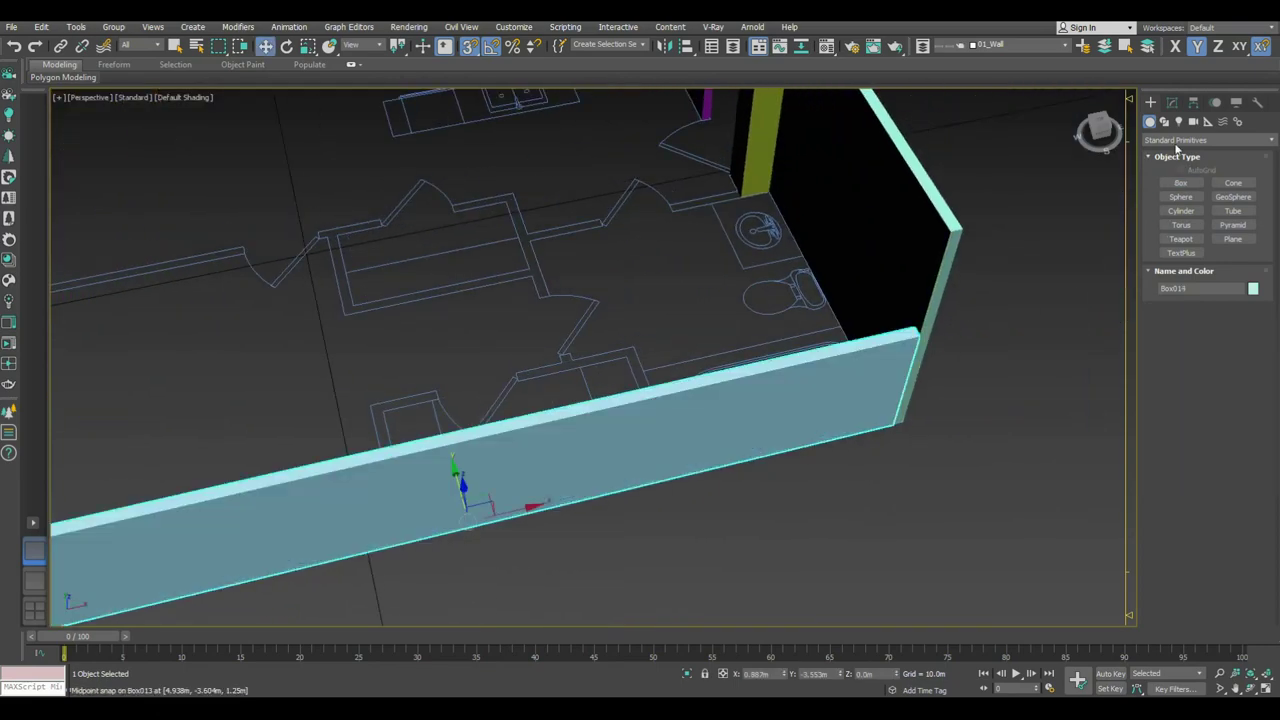
pyautogui.click(1165, 103)
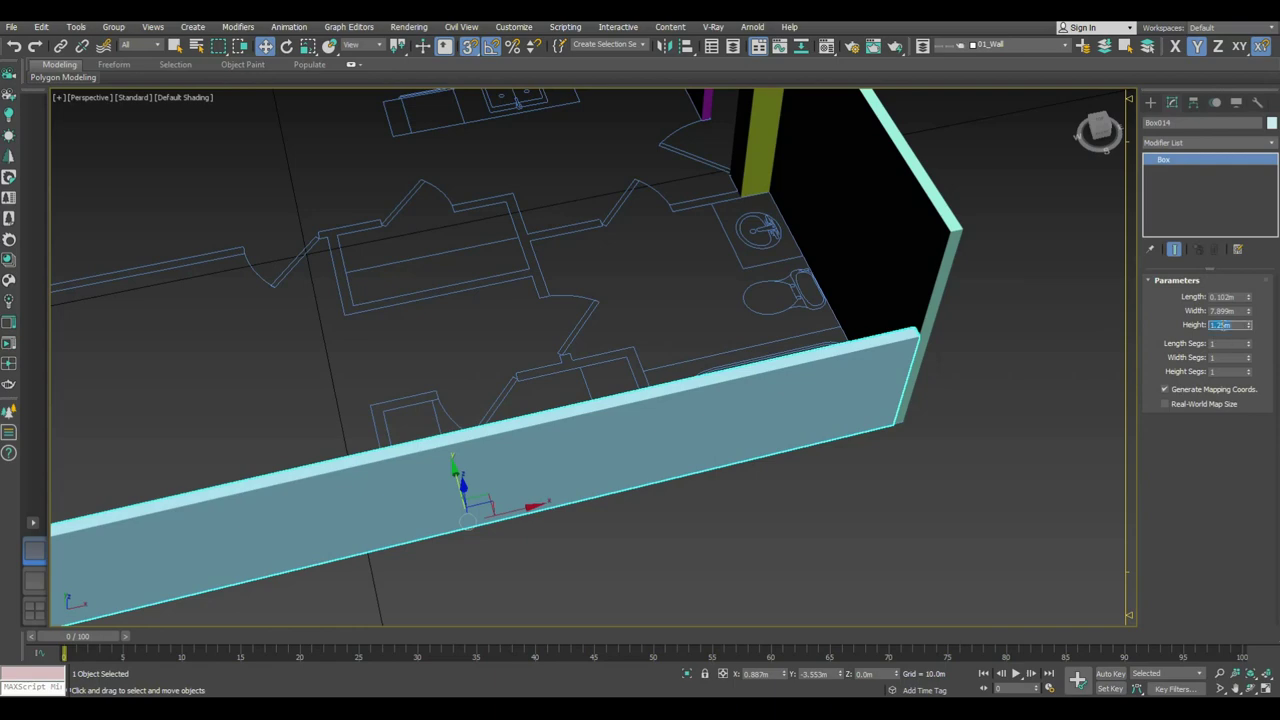
pyautogui.write('1.2')
pyautogui.press('Return')
# Step: Deselect and orbit out to view the whole room of walls
pyautogui.click(952, 406)
pyautogui.scroll(-5, 864, 431)
pyautogui.moveTo(864, 431)
pyautogui.keyDown('alt'); pyautogui.mouseDown(button='middle')
pyautogui.moveTo(700, 400)
pyautogui.moveTo(569, 354)
pyautogui.mouseUp(button='middle'); pyautogui.keyUp('alt')
pyautogui.scroll(2, 700, 400)
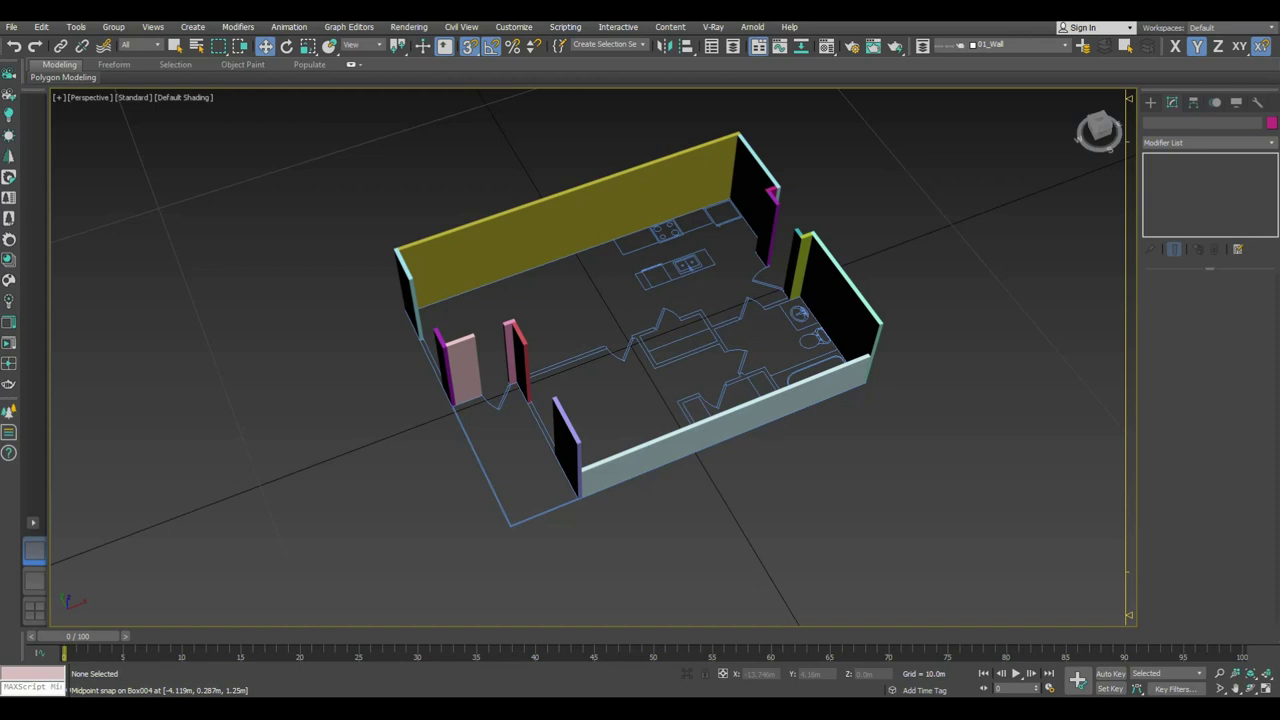
# Step: Draw a beam box along the wall top over the doorway and give it 0.25 m height
pyautogui.keyDown('alt'); pyautogui.moveTo(474, 407); pyautogui.dragTo(967, 203, button='middle'); pyautogui.keyUp('alt')
pyautogui.press('s')
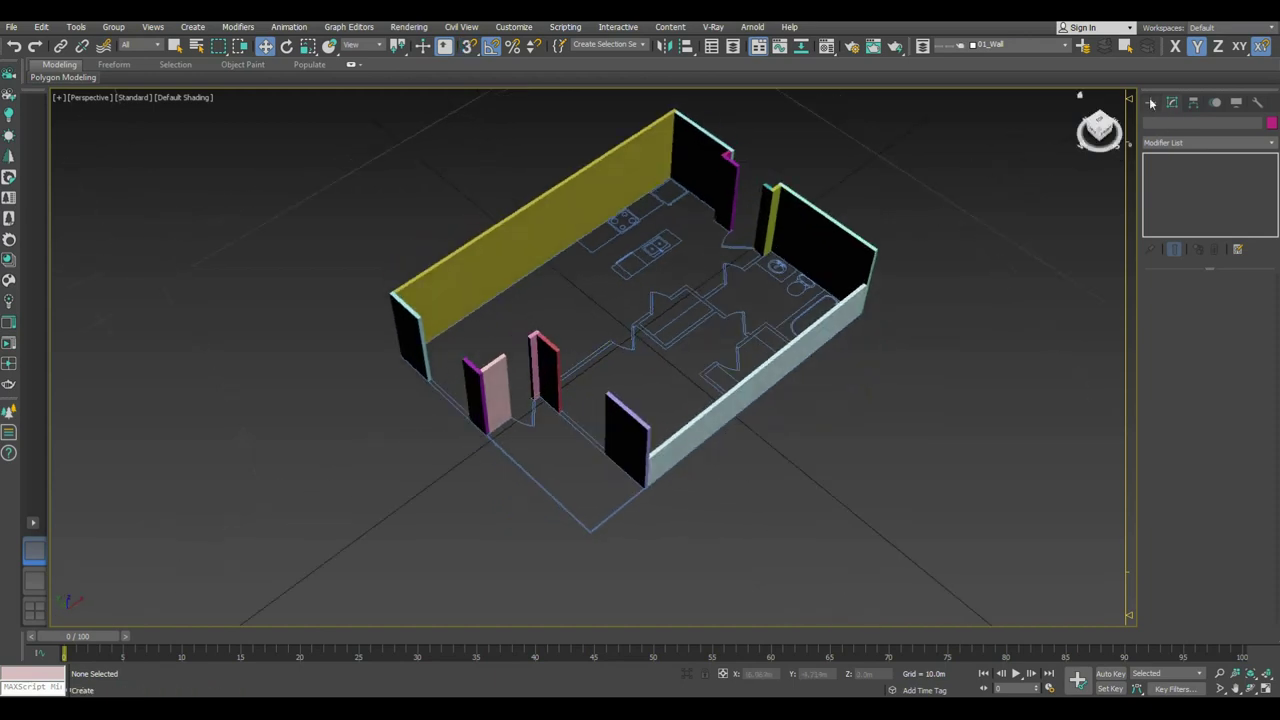
pyautogui.click(1150, 102)
pyautogui.click(1181, 178)
pyautogui.scroll(3, 746, 146)
pyautogui.scroll(3, 746, 146)
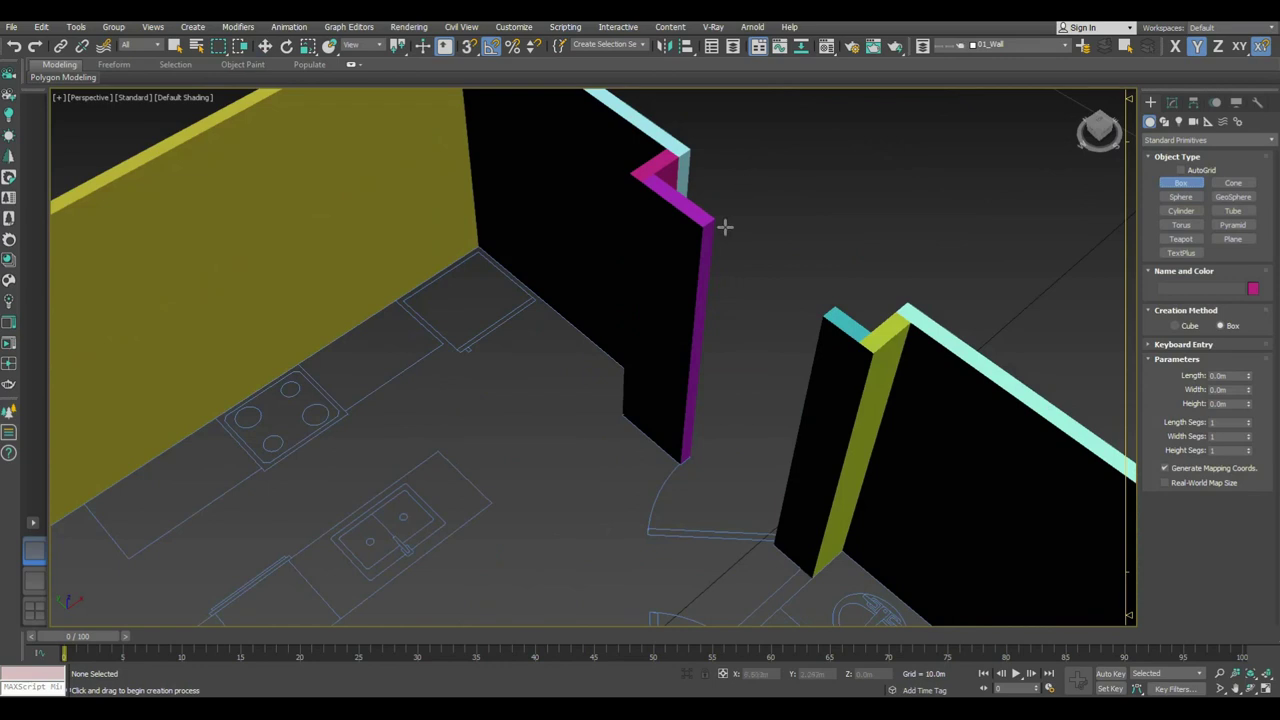
pyautogui.press('s')
pyautogui.moveTo(712, 224); pyautogui.dragTo(832, 318)
pyautogui.click(791, 337)
pyautogui.press('w')
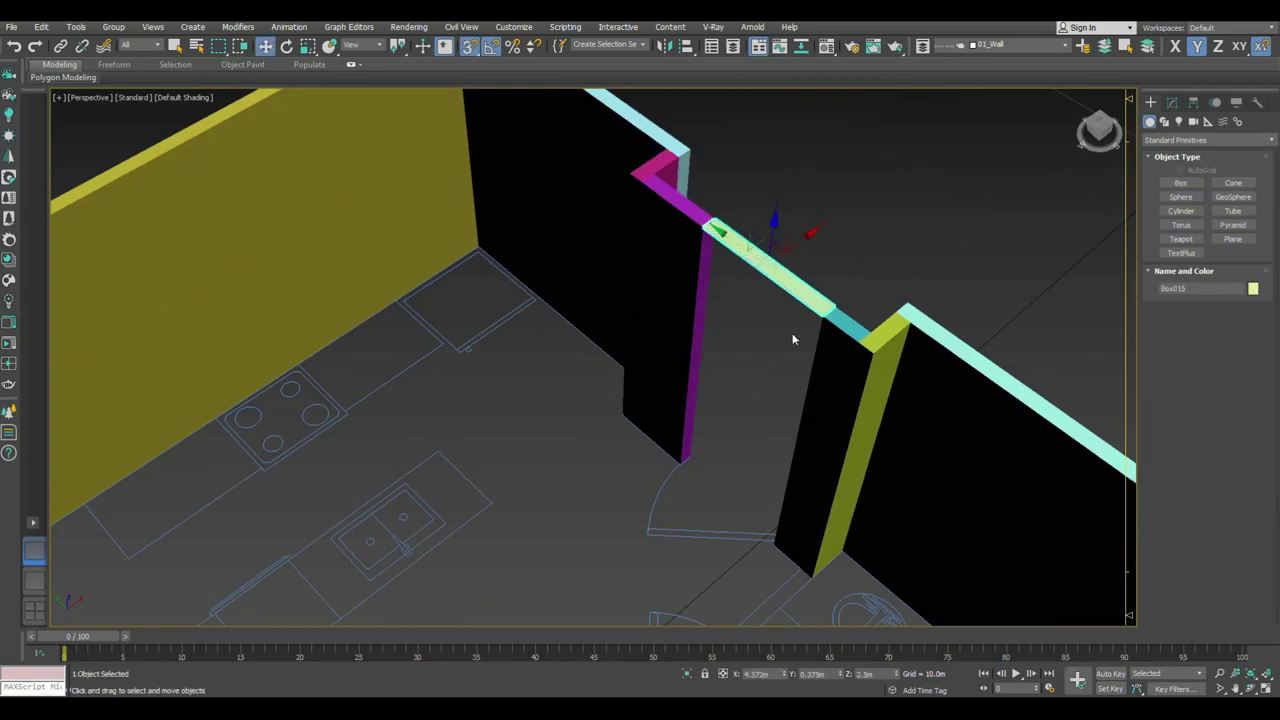
pyautogui.click(1176, 101)
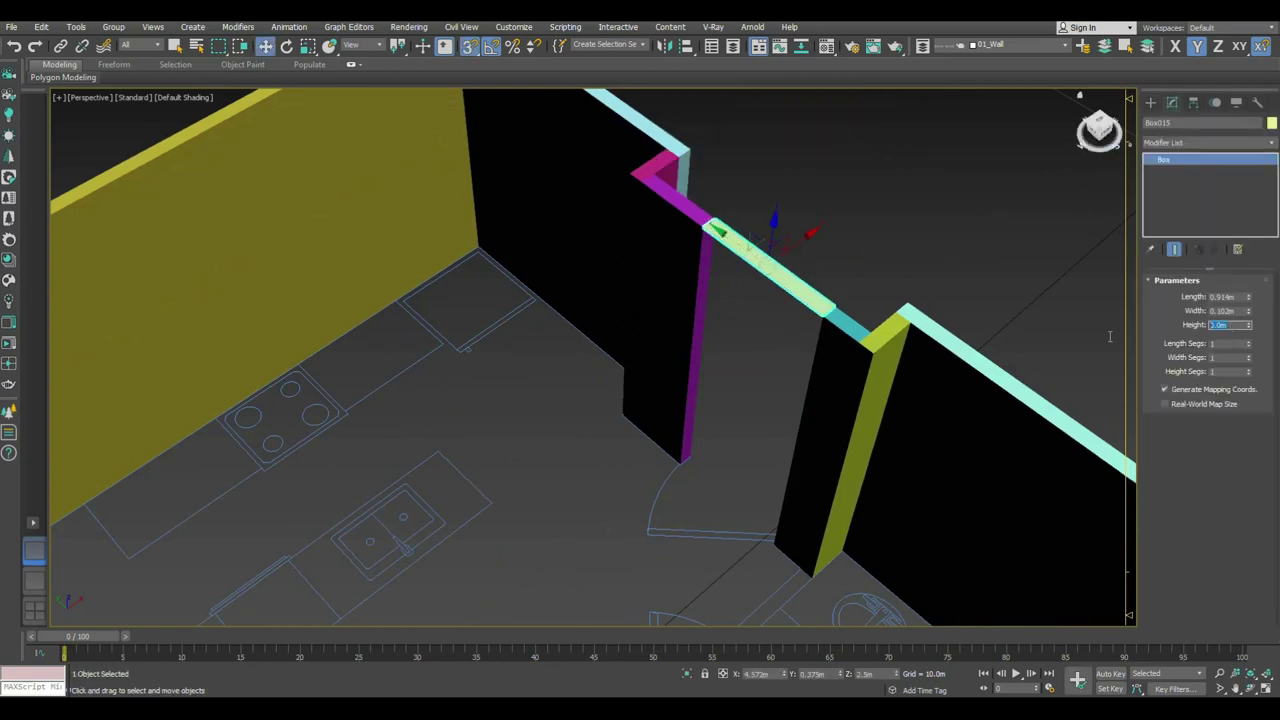
pyautogui.press('Return')
# Step: Lower the beam into the doorway opening
pyautogui.moveTo(762, 228)
pyautogui.keyDown('alt'); pyautogui.mouseDown(button='middle')
pyautogui.moveTo(771, 223)
pyautogui.moveTo(757, 257)
pyautogui.mouseUp(button='middle'); pyautogui.keyUp('alt')
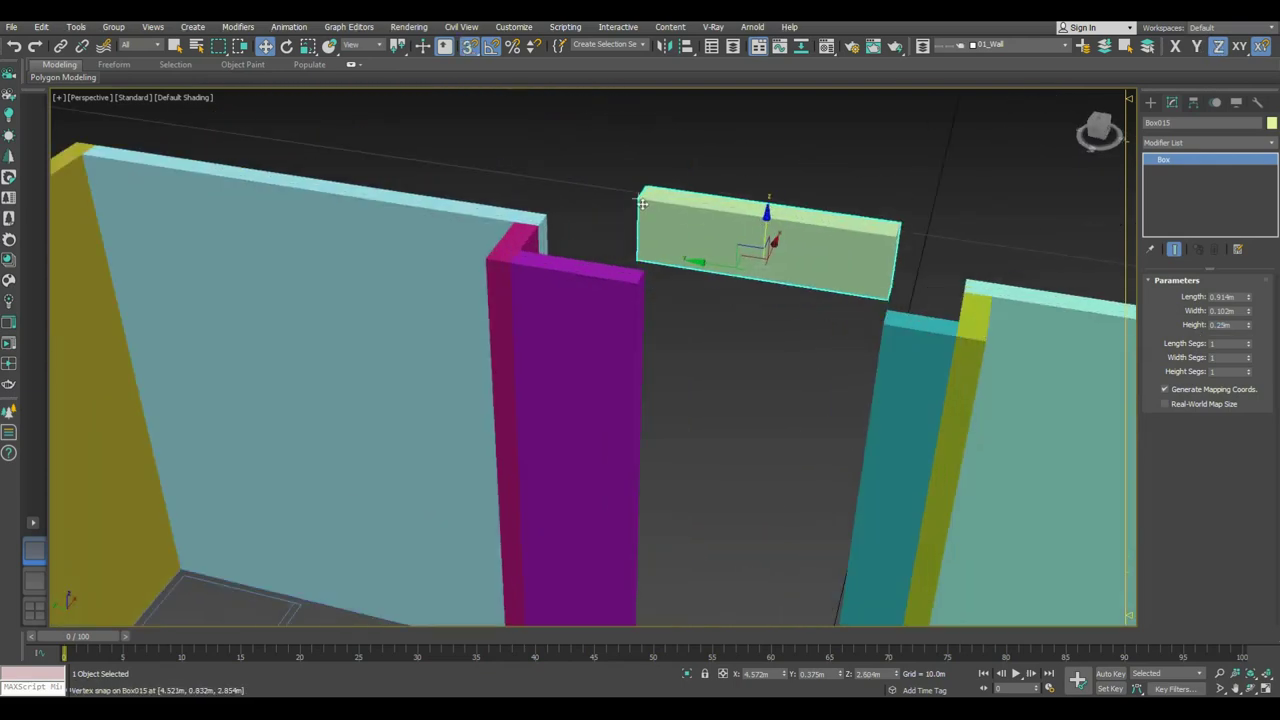
pyautogui.moveTo(643, 204); pyautogui.dragTo(640, 262)
pyautogui.scroll(-4, 735, 300)
pyautogui.keyDown('alt'); pyautogui.moveTo(735, 300); pyautogui.dragTo(731, 305, button='middle'); pyautogui.keyUp('alt')
pyautogui.scroll(-4, 747, 292)
# Step: Add lintel boxes at the wall corner and across the top of the pink jamb
pyautogui.click(1150, 102)
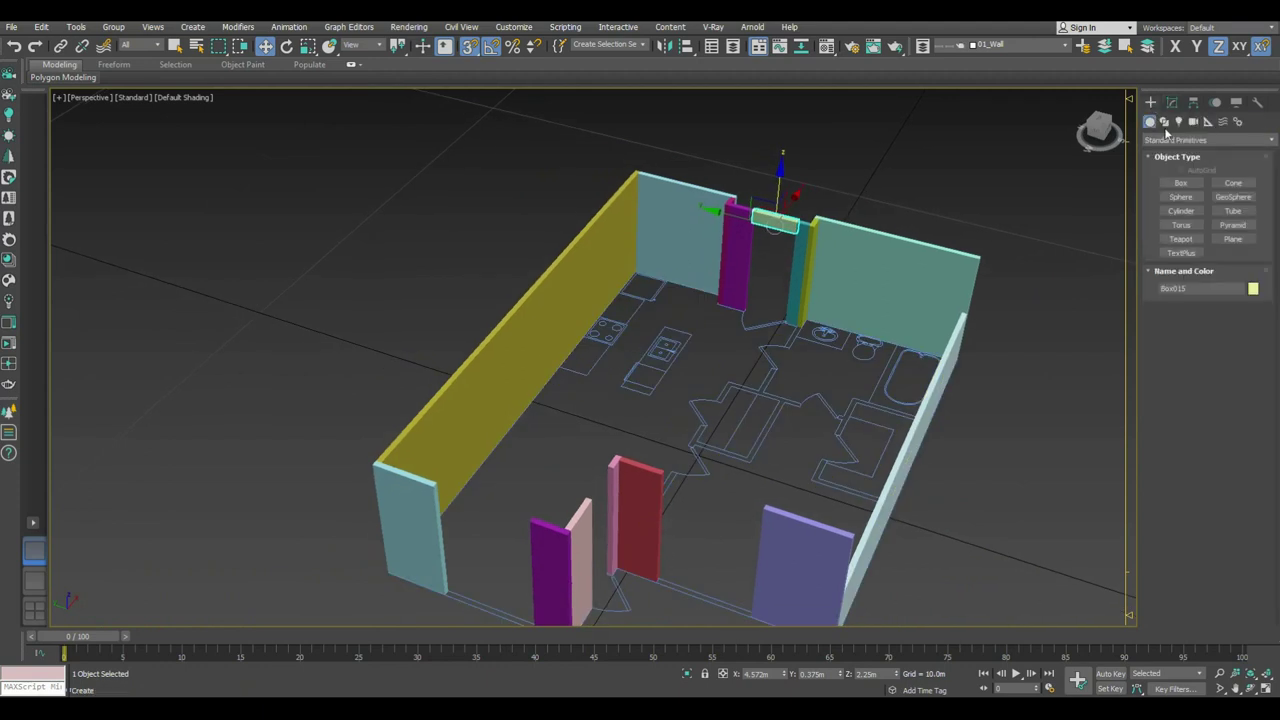
pyautogui.click(1181, 184)
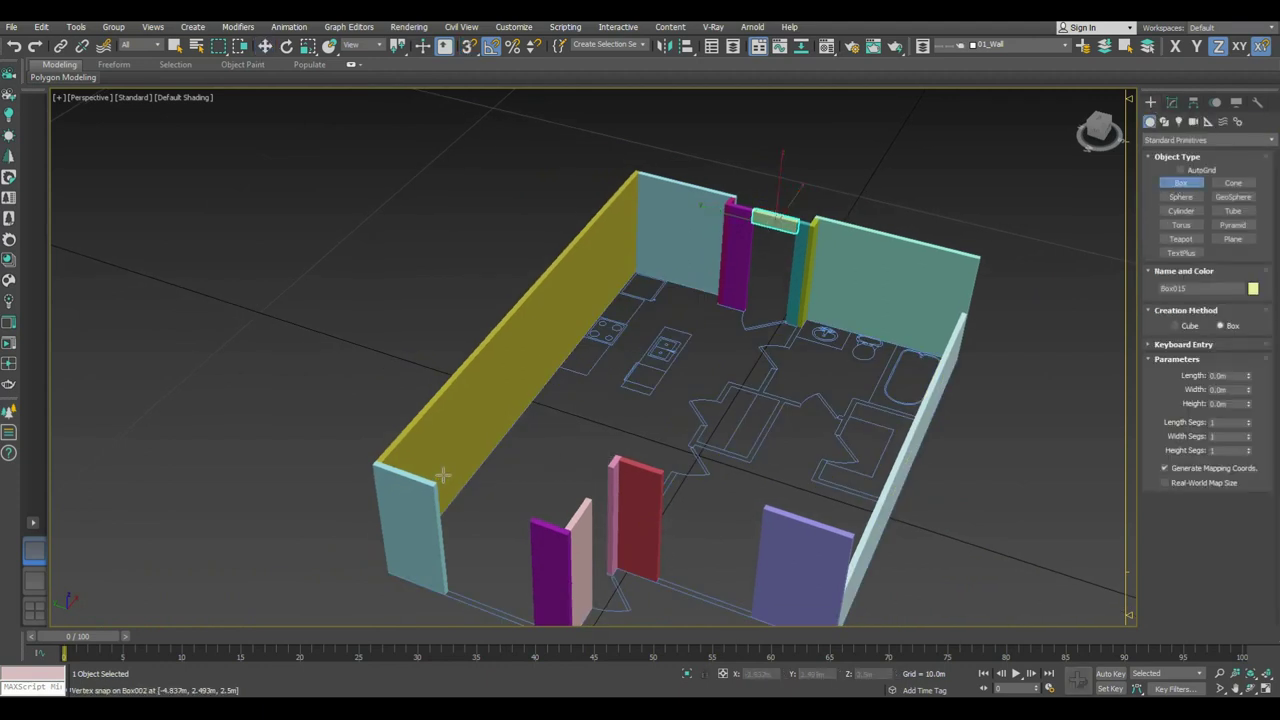
pyautogui.moveTo(440, 478); pyautogui.dragTo(519, 524)
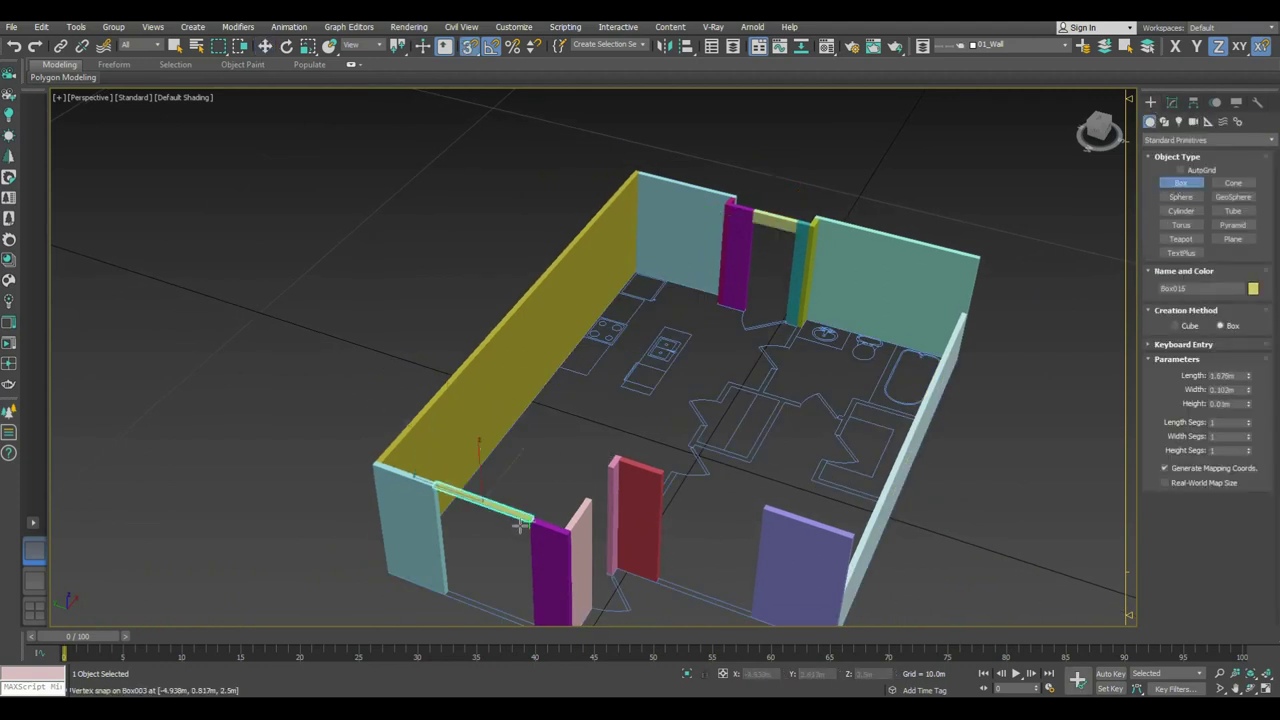
pyautogui.click(748, 228)
pyautogui.scroll(2, 587, 498)
pyautogui.moveTo(584, 498); pyautogui.dragTo(608, 433)
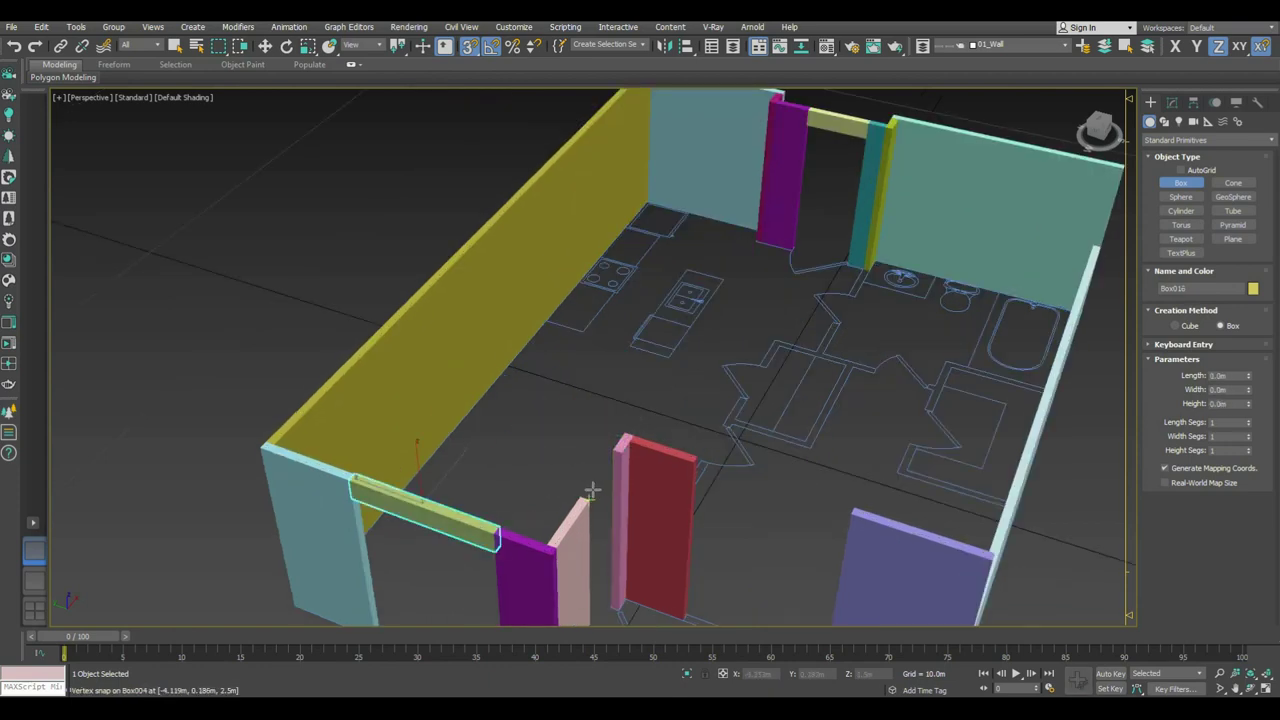
pyautogui.scroll(2, 600, 443)
pyautogui.moveTo(600, 443); pyautogui.dragTo(618, 418)
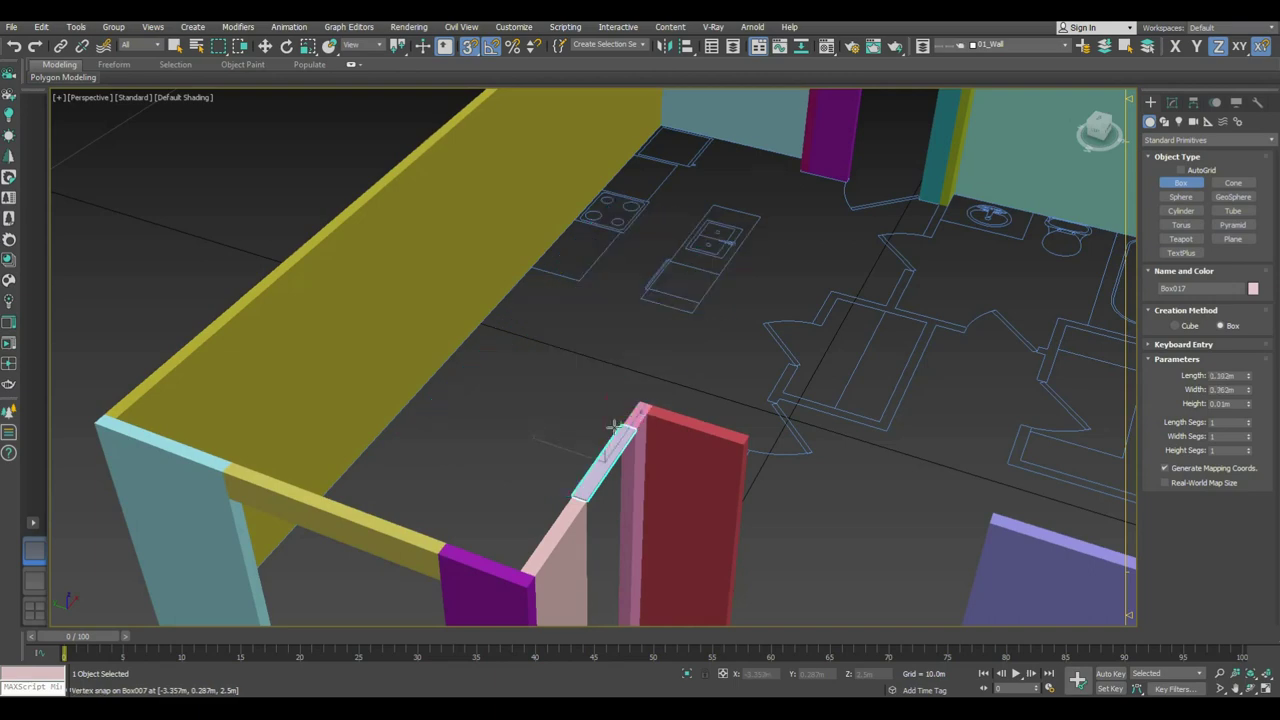
pyautogui.click(796, 459)
# Step: Add a lintel box bridging the opening between the red and purple walls
pyautogui.keyDown('alt'); pyautogui.moveTo(796, 459); pyautogui.dragTo(566, 288, button='middle'); pyautogui.keyUp('alt')
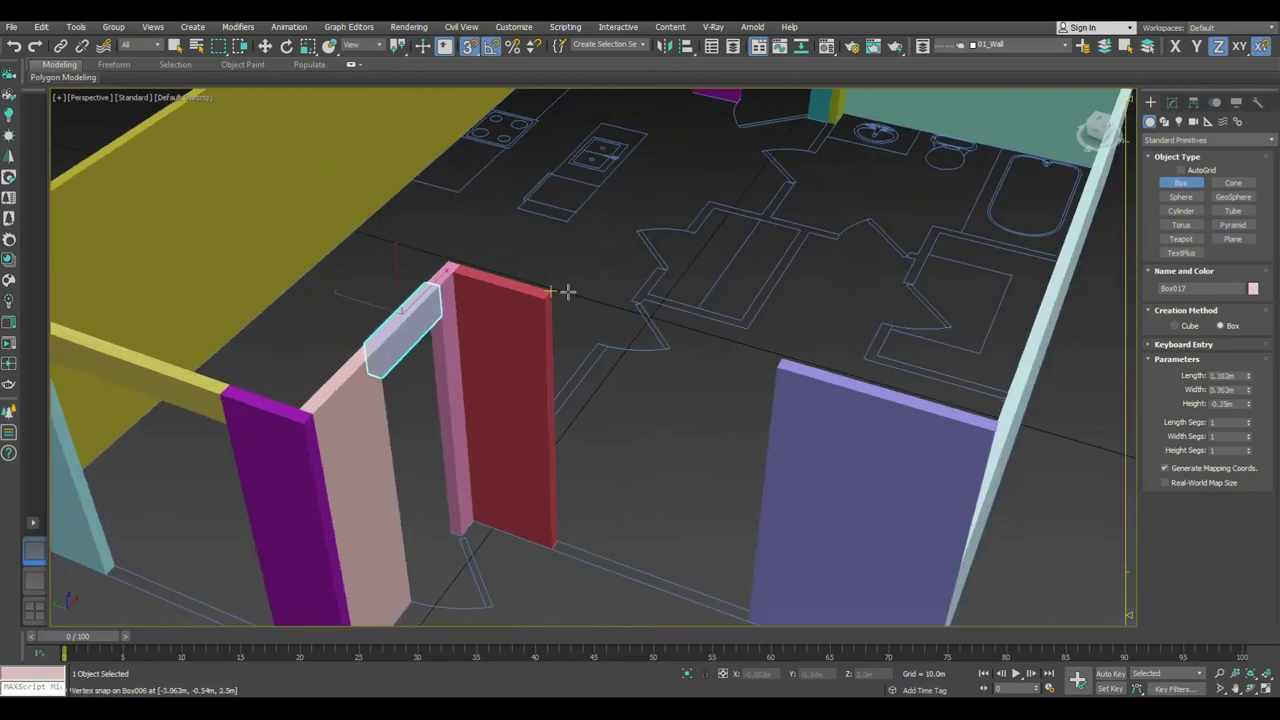
pyautogui.moveTo(546, 297); pyautogui.dragTo(780, 362)
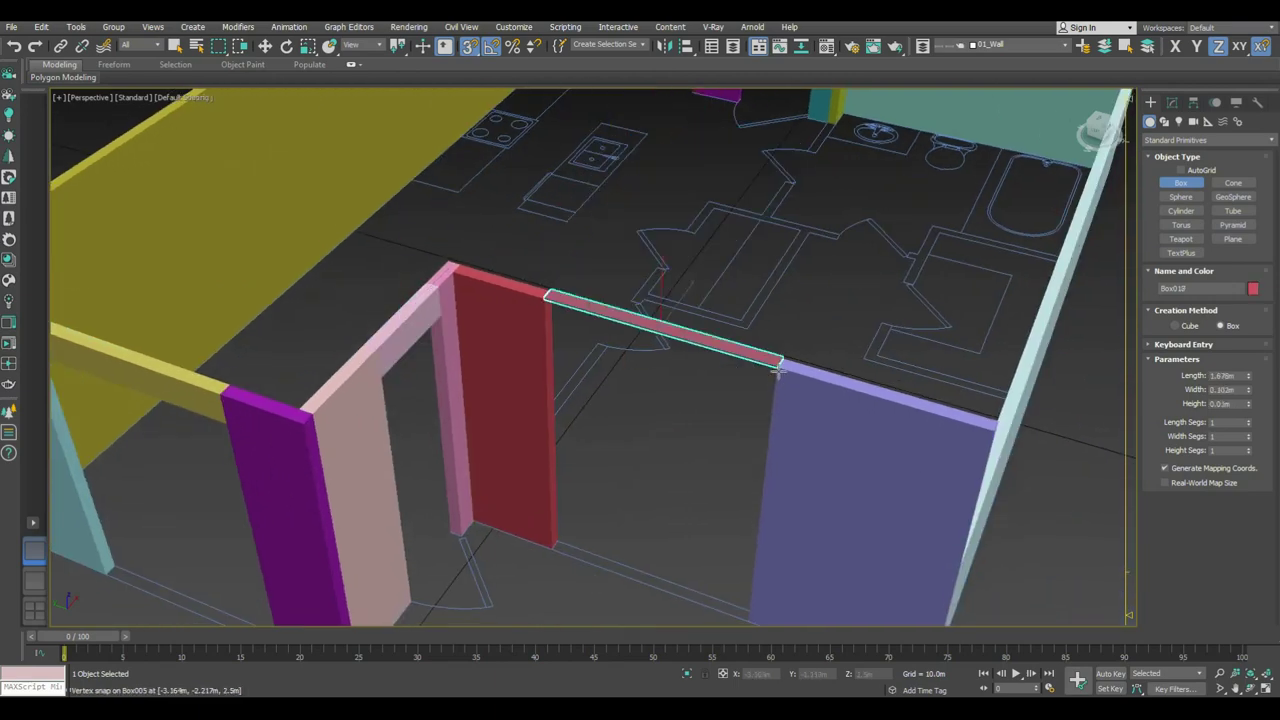
pyautogui.click(386, 381)
pyautogui.keyDown('alt'); pyautogui.moveTo(386, 381); pyautogui.dragTo(691, 400, button='middle'); pyautogui.keyUp('alt')
pyautogui.scroll(-3, 691, 400)
# Step: Clear the selection and start a new box below the red-lavender opening
pyautogui.press('w')
pyautogui.click(707, 418)
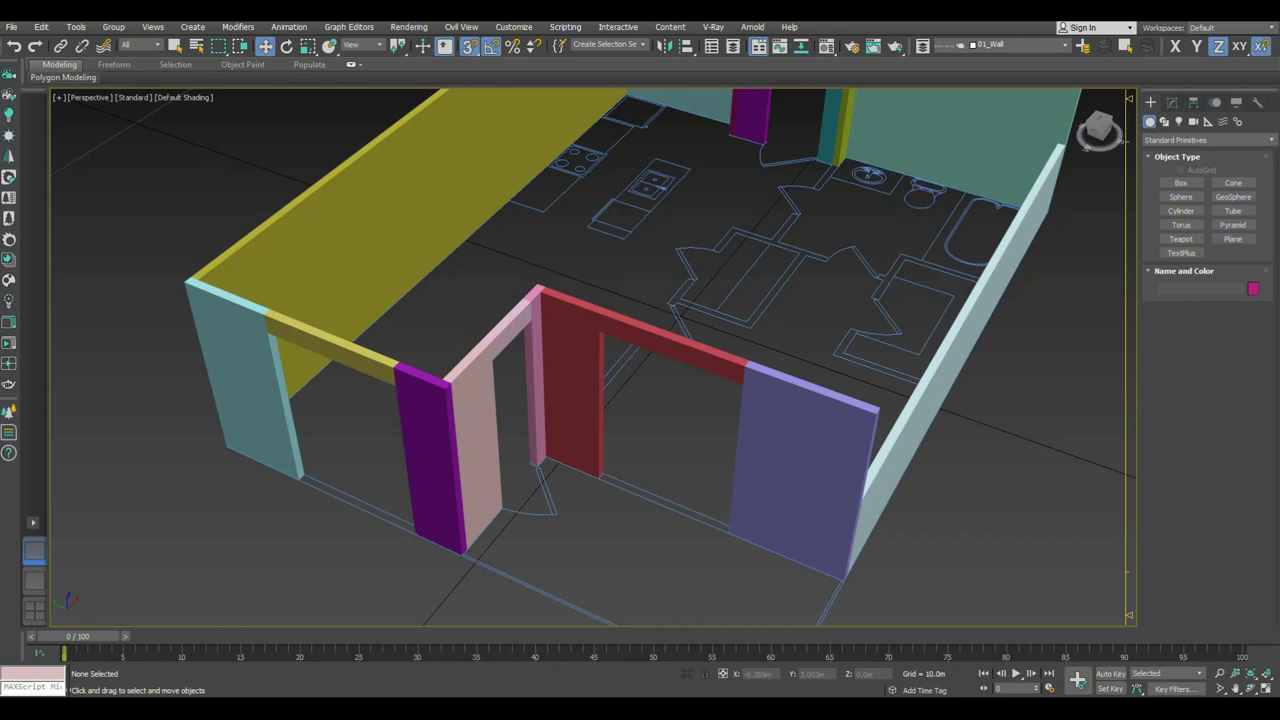
pyautogui.moveTo(462, 446); pyautogui.dragTo(467, 414, button='middle')
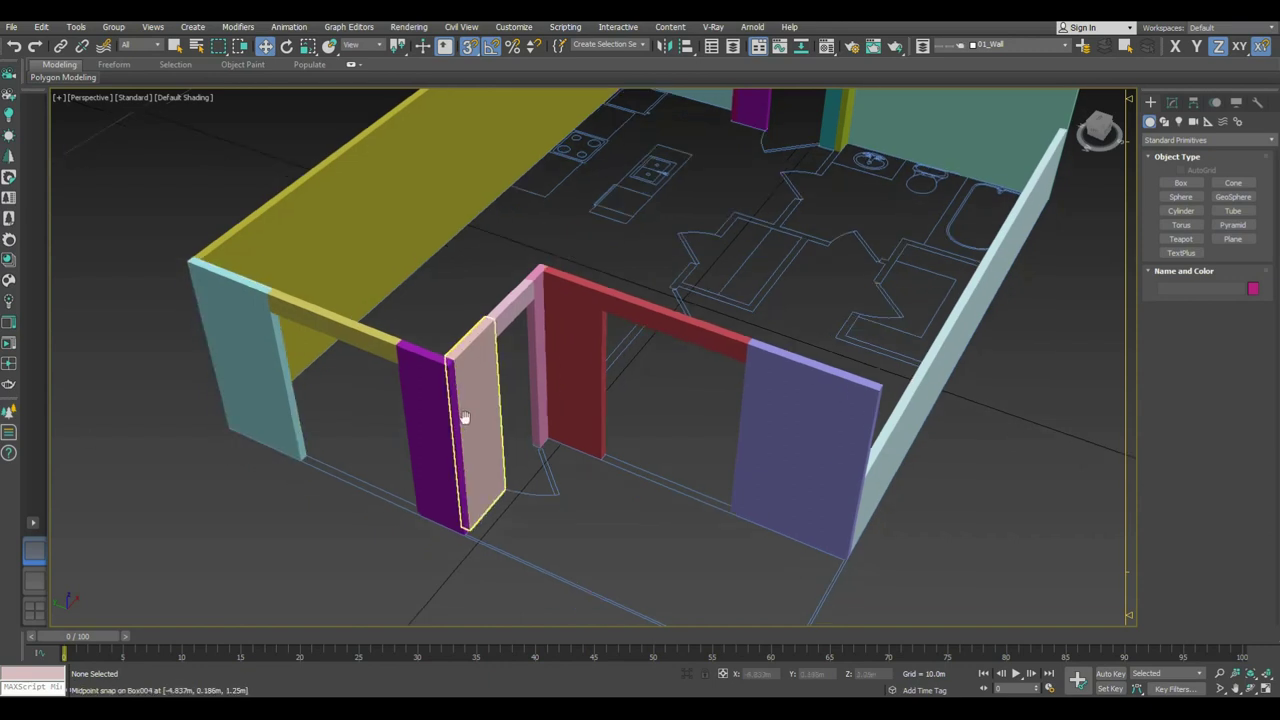
pyautogui.click(1181, 183)
pyautogui.scroll(5, 617, 471)
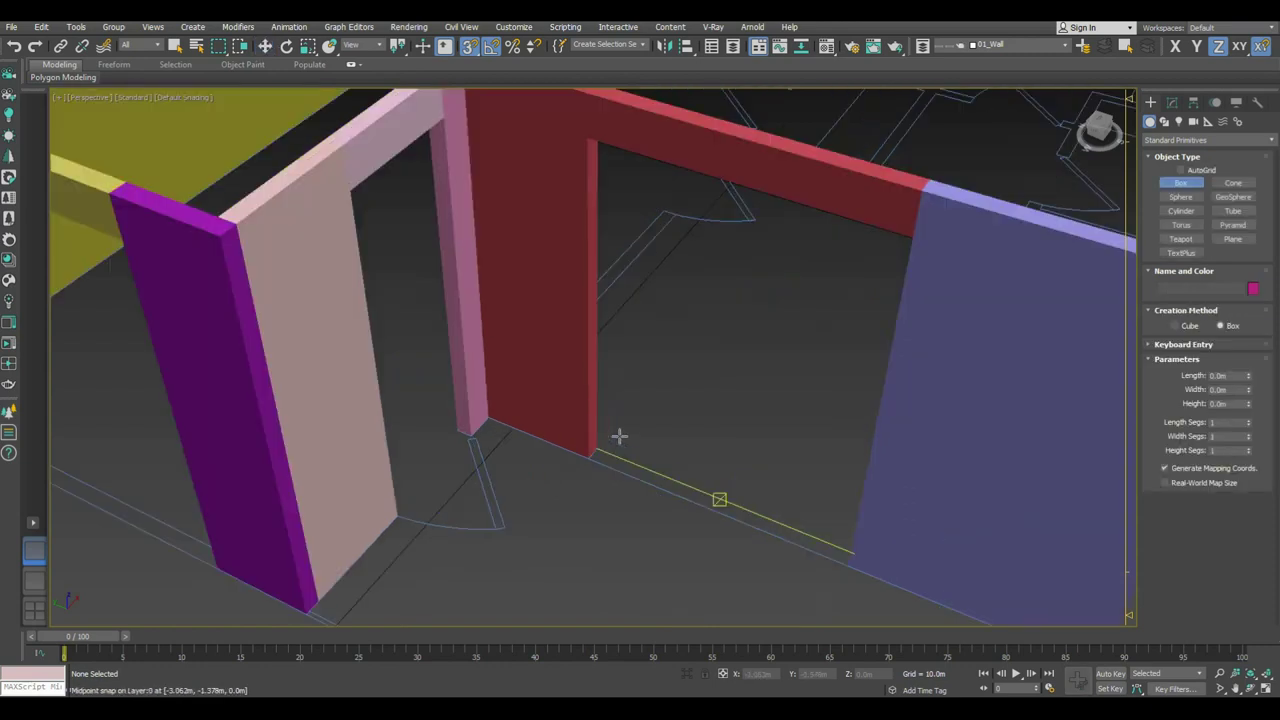
# Step: Finish Box019 under the window opening and raise its height in the Modify panel
pyautogui.moveTo(594, 452); pyautogui.dragTo(837, 563)
pyautogui.click(809, 503)
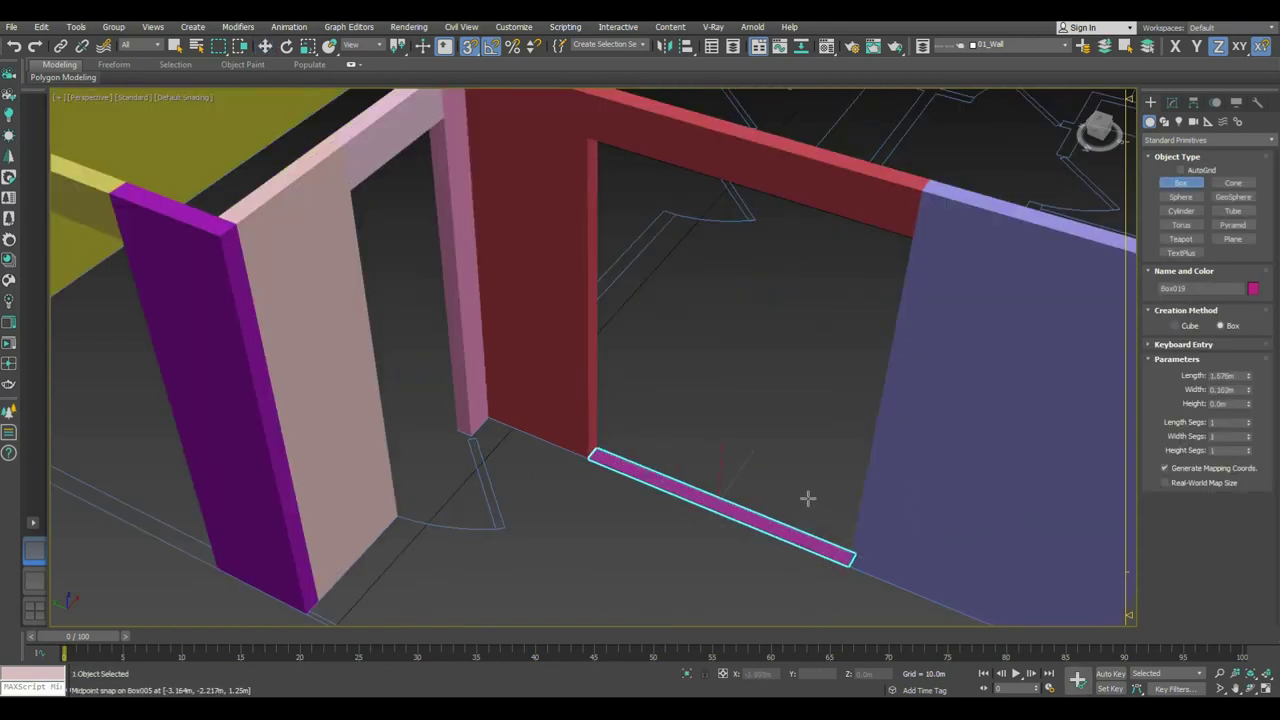
pyautogui.press('w')
pyautogui.click(1172, 103)
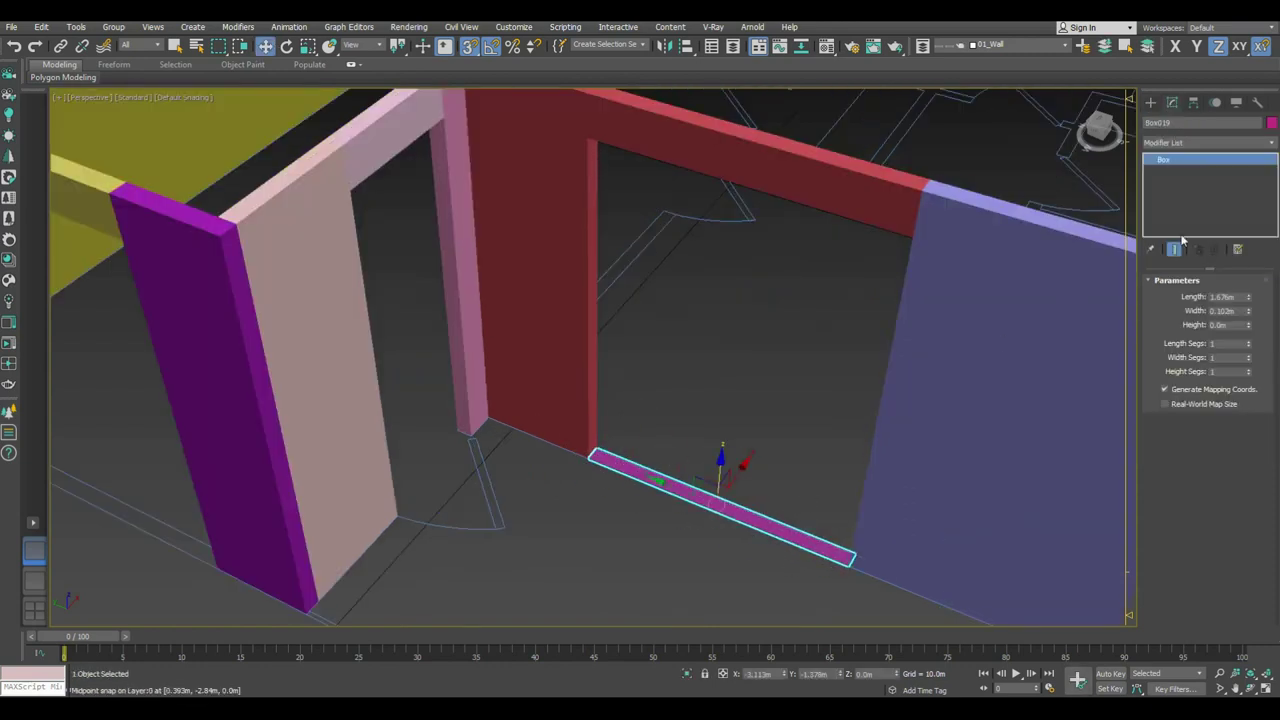
pyautogui.press('Return')
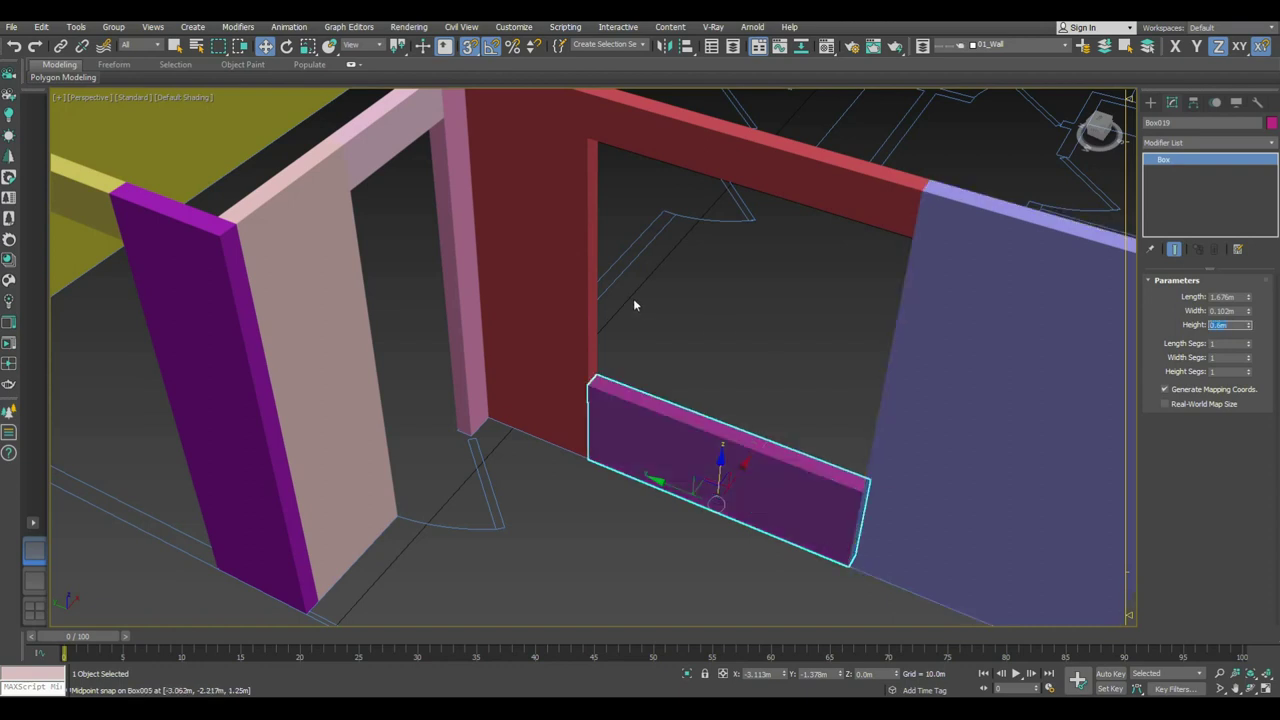
pyautogui.keyDown('alt'); pyautogui.moveTo(634, 300); pyautogui.dragTo(600, 260, button='middle'); pyautogui.keyUp('alt')
# Step: Create Box020 as a low wall panel from the cyan wall to the purple wall
pyautogui.click(1151, 103)
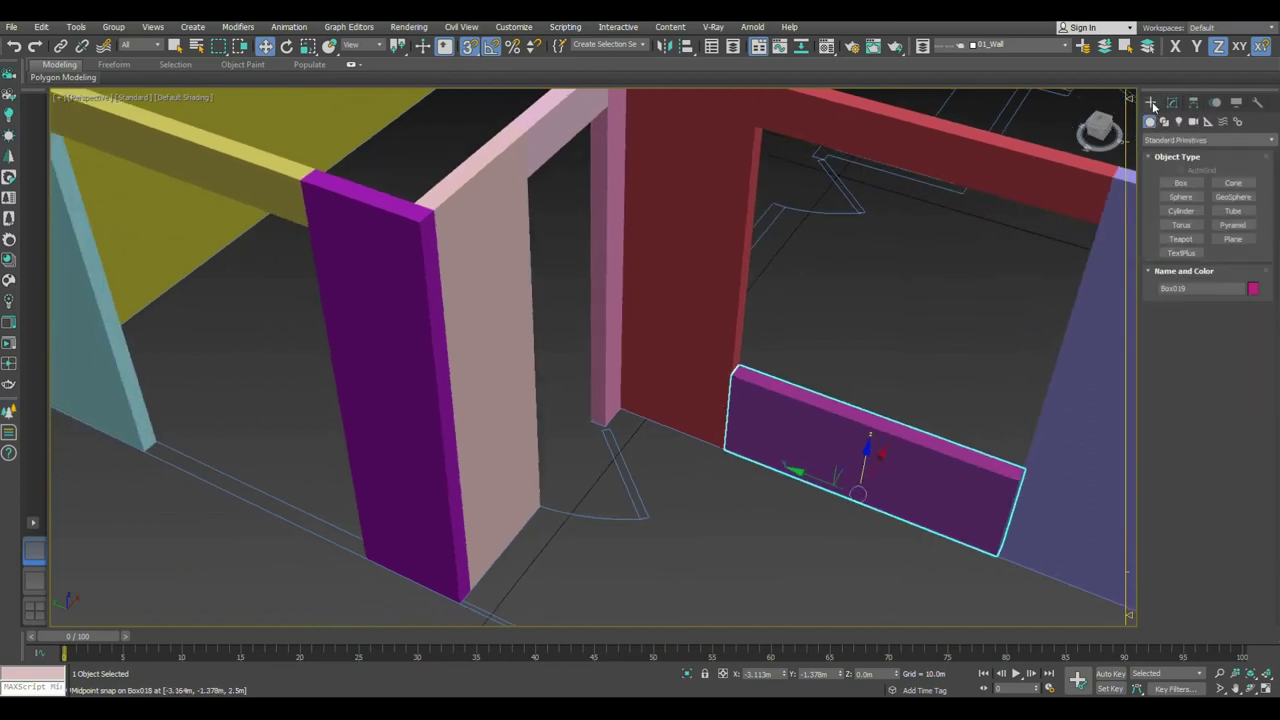
pyautogui.click(1181, 183)
pyautogui.moveTo(243, 400); pyautogui.dragTo(422, 410, button='middle')
pyautogui.moveTo(424, 410); pyautogui.dragTo(662, 520)
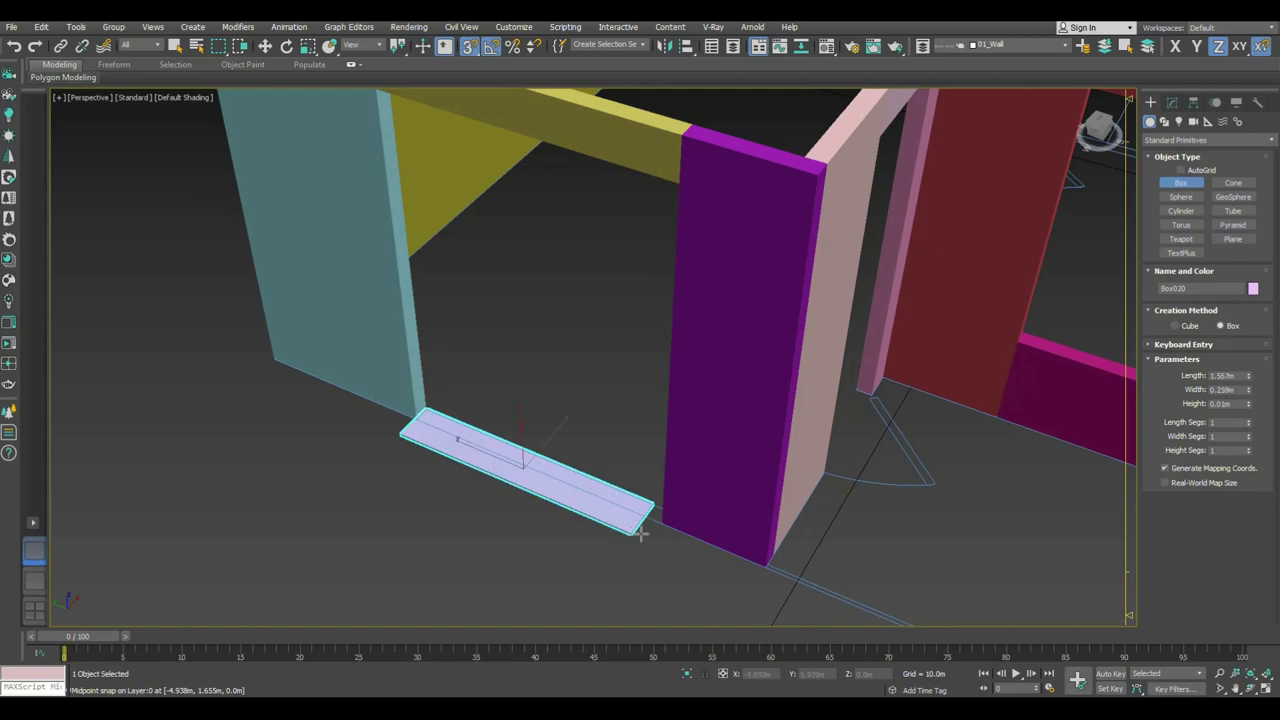
pyautogui.click(1024, 333)
pyautogui.rightClick(1049, 329)
pyautogui.keyDown('alt'); pyautogui.moveTo(1049, 329); pyautogui.dragTo(753, 473, button='middle'); pyautogui.keyUp('alt')
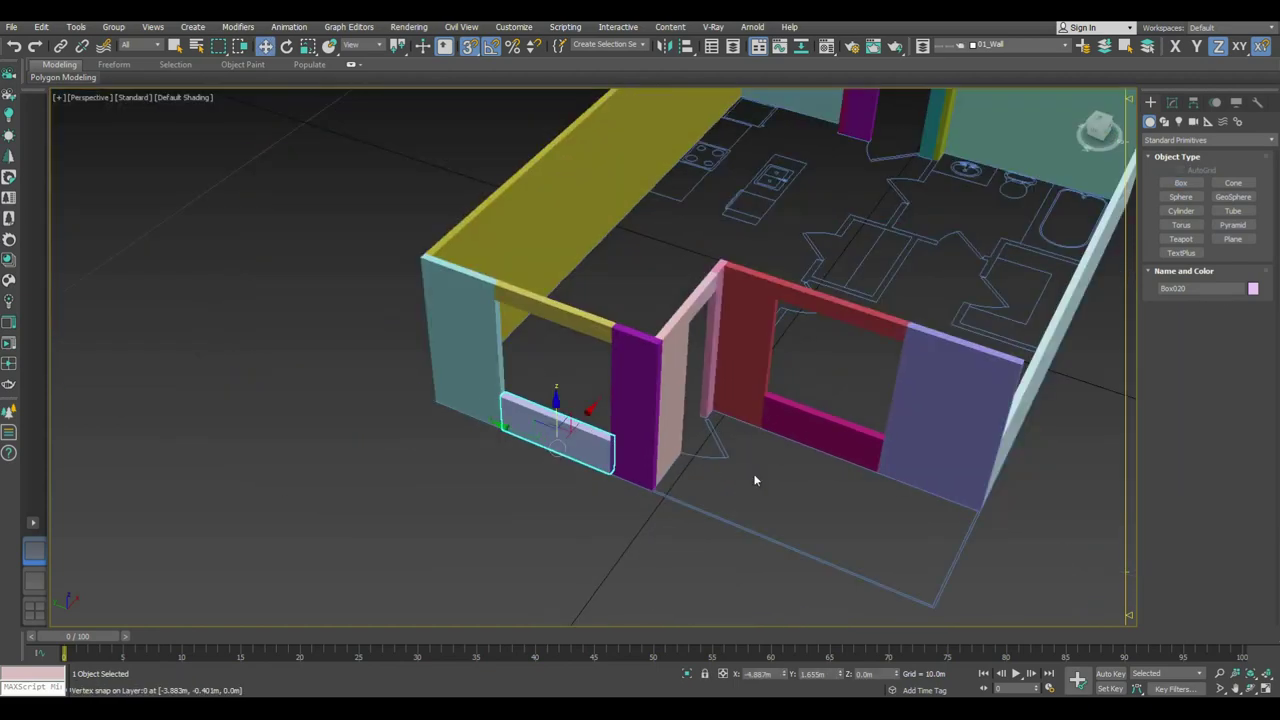
pyautogui.scroll(2, 733, 428)
pyautogui.moveTo(732, 428)
pyautogui.keyDown('alt'); pyautogui.mouseDown(button='middle')
pyautogui.moveTo(760, 418)
pyautogui.moveTo(691, 417)
pyautogui.moveTo(757, 429)
pyautogui.moveTo(674, 374)
pyautogui.mouseUp(button='middle'); pyautogui.keyUp('alt')
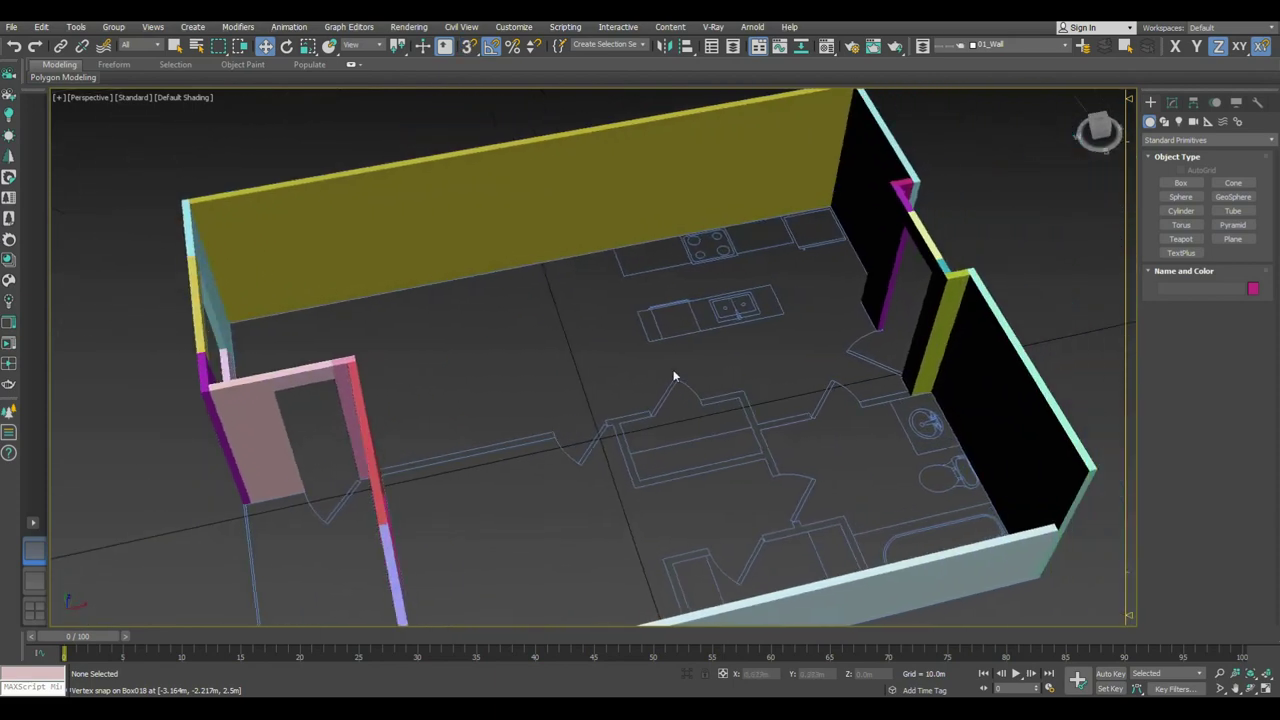
# Step: Select the bottom cyan wall, then choose the Line shape tool over a top-down plan view
pyautogui.click(1172, 104)
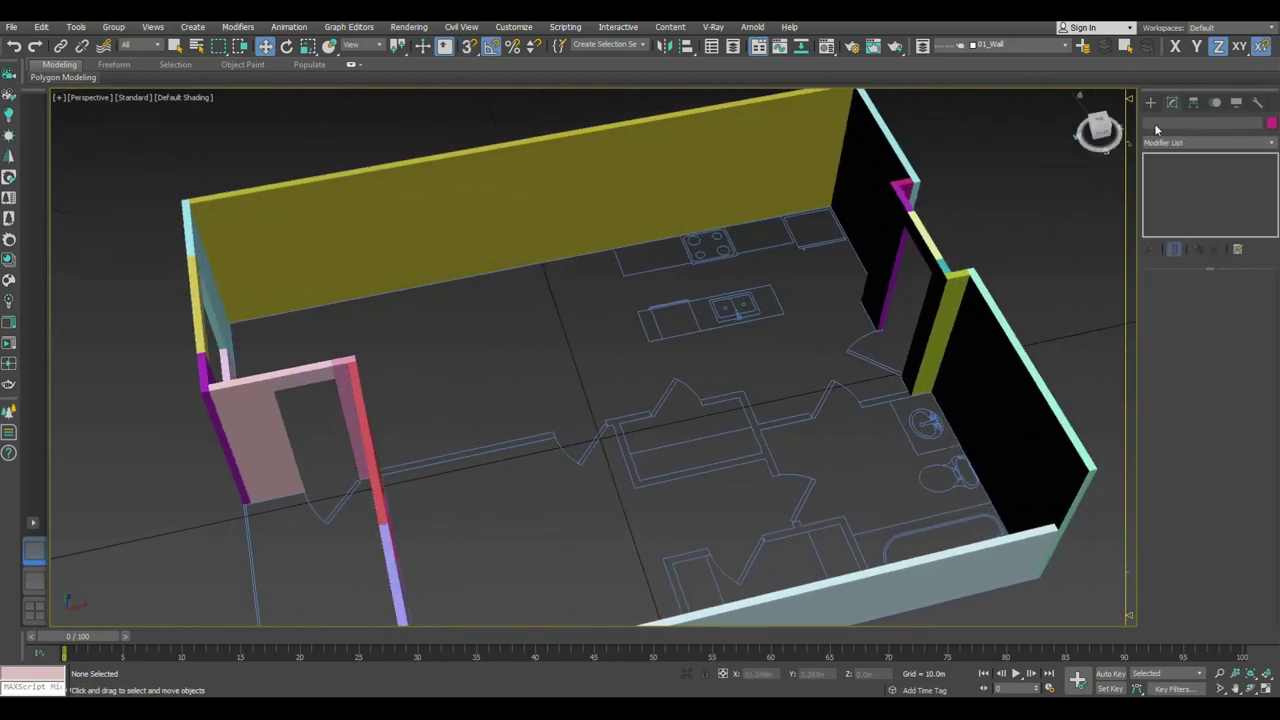
pyautogui.click(961, 606)
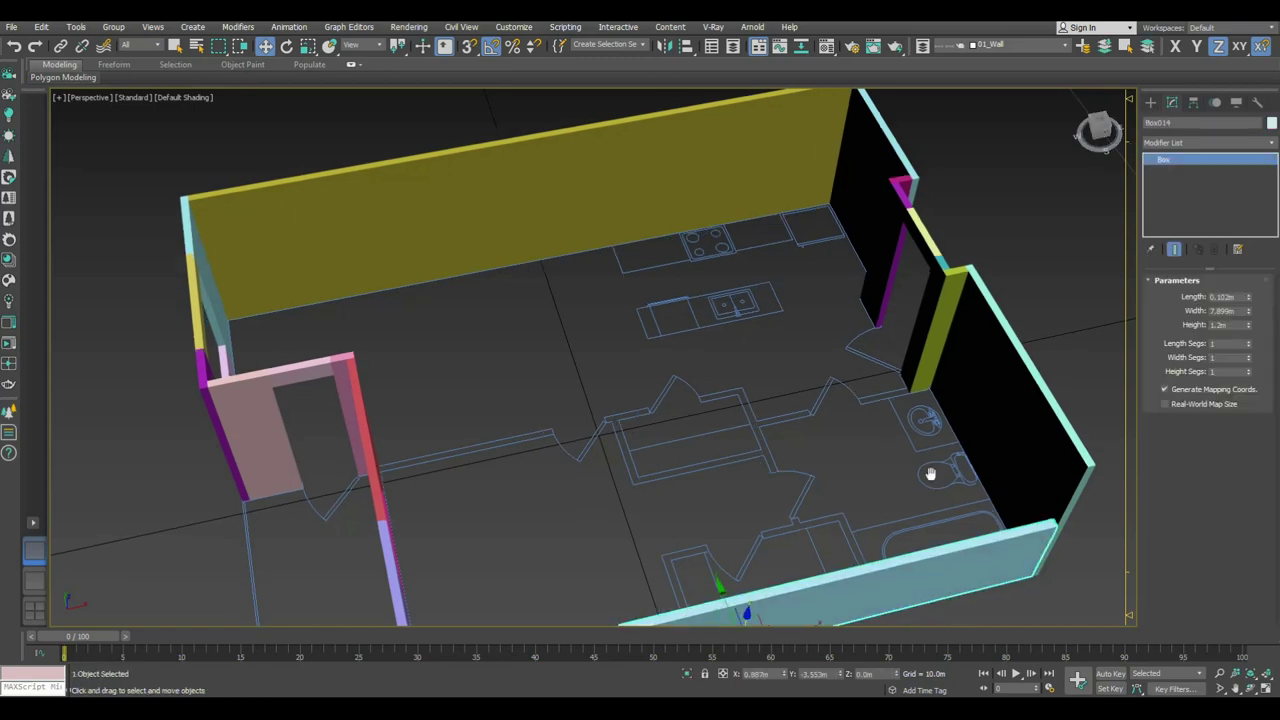
pyautogui.moveTo(932, 474); pyautogui.dragTo(906, 431, button='middle')
pyautogui.click(1151, 102)
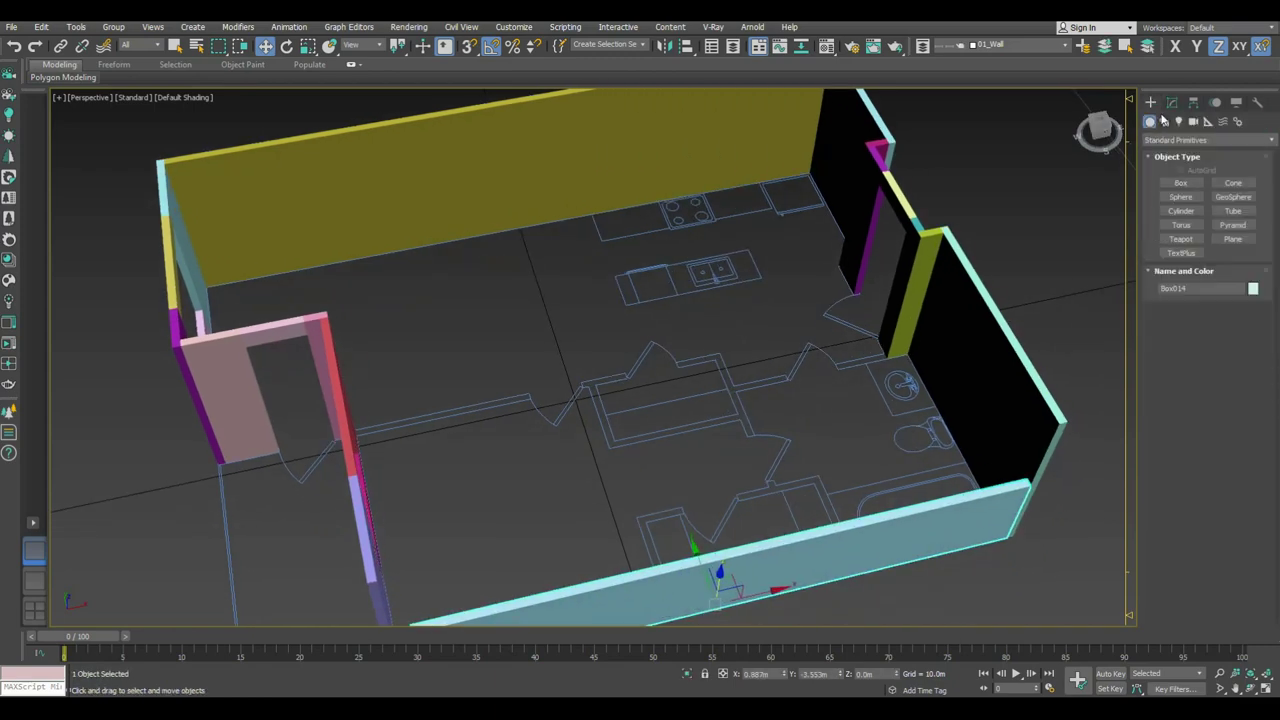
pyautogui.click(1164, 121)
pyautogui.click(1181, 193)
pyautogui.moveTo(640, 380)
pyautogui.keyDown('alt'); pyautogui.mouseDown(button='middle')
pyautogui.moveTo(663, 424)
pyautogui.moveTo(457, 374)
pyautogui.moveTo(780, 211)
pyautogui.mouseUp(button='middle'); pyautogui.keyUp('alt')
pyautogui.scroll(2, 663, 424)
pyautogui.scroll(3, 674, 341)
# Step: With snaps on, trace the first closed bathroom wall outline and extrude it 1.2 m
pyautogui.press('s')
pyautogui.click(650, 334)
pyautogui.click(763, 543)
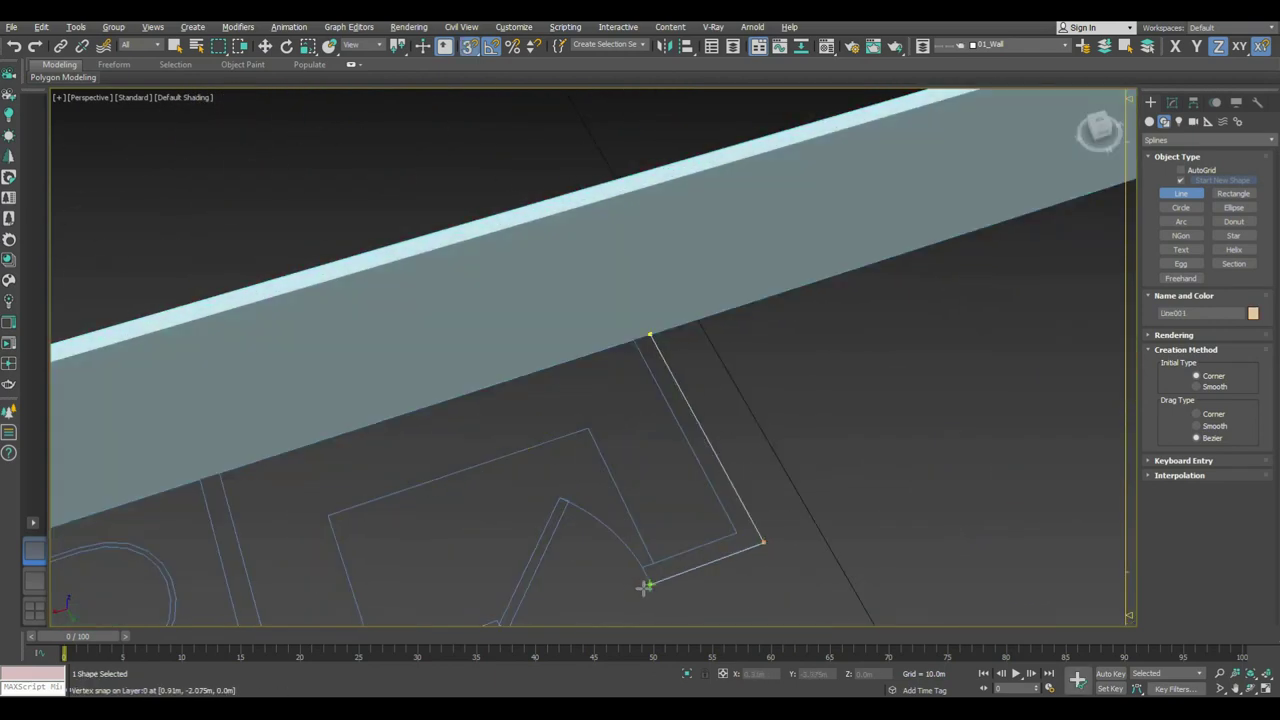
pyautogui.click(734, 537)
pyautogui.click(651, 334)
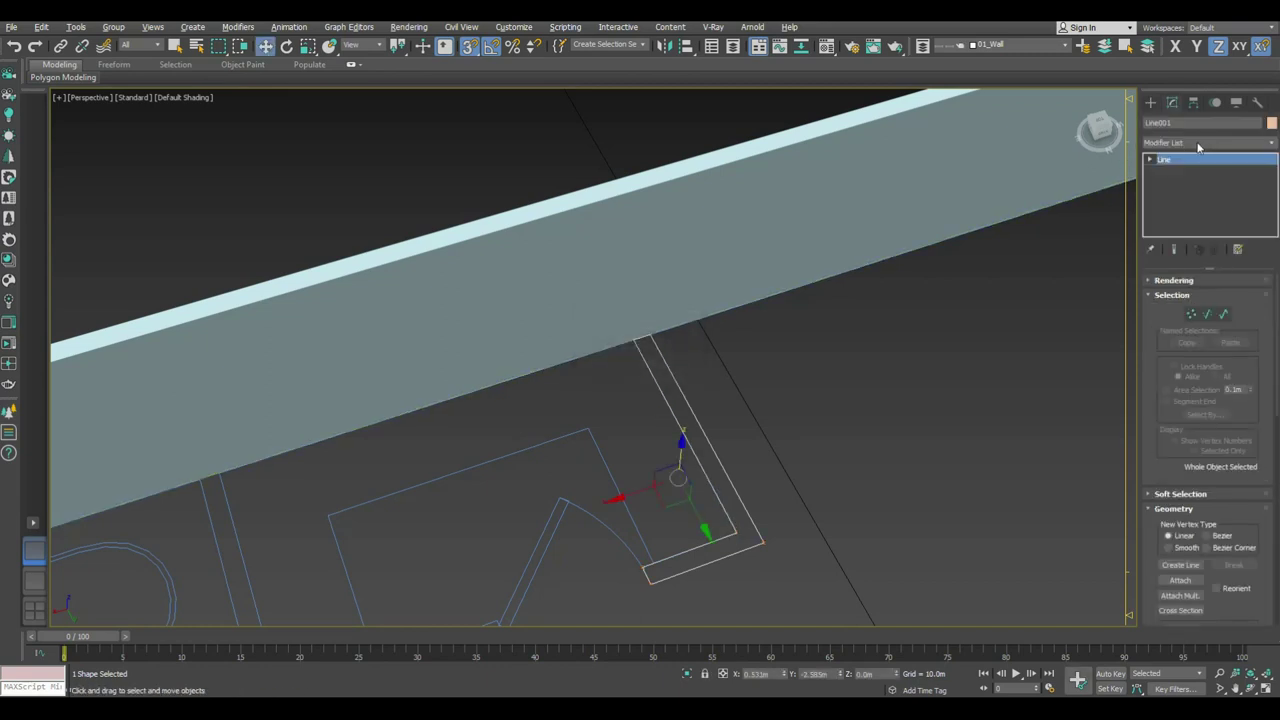
pyautogui.click(1195, 142)
pyautogui.click(1198, 156)
pyautogui.scroll(2, 874, 286)
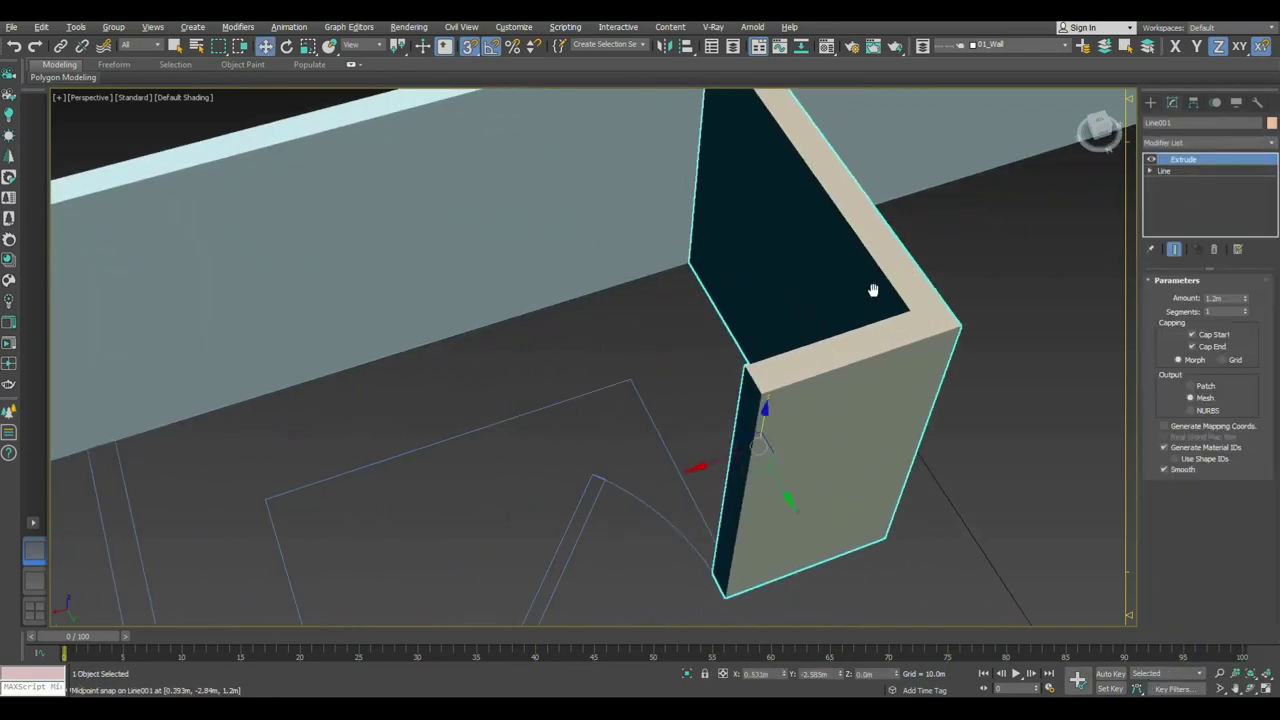
pyautogui.scroll(-4, 874, 286)
pyautogui.keyDown('alt'); pyautogui.moveTo(874, 286); pyautogui.dragTo(1140, 107, button='middle'); pyautogui.keyUp('alt')
# Step: Trace a second closed bathroom wall outline and extrude it into a 1.2 m wall
pyautogui.click(1150, 102)
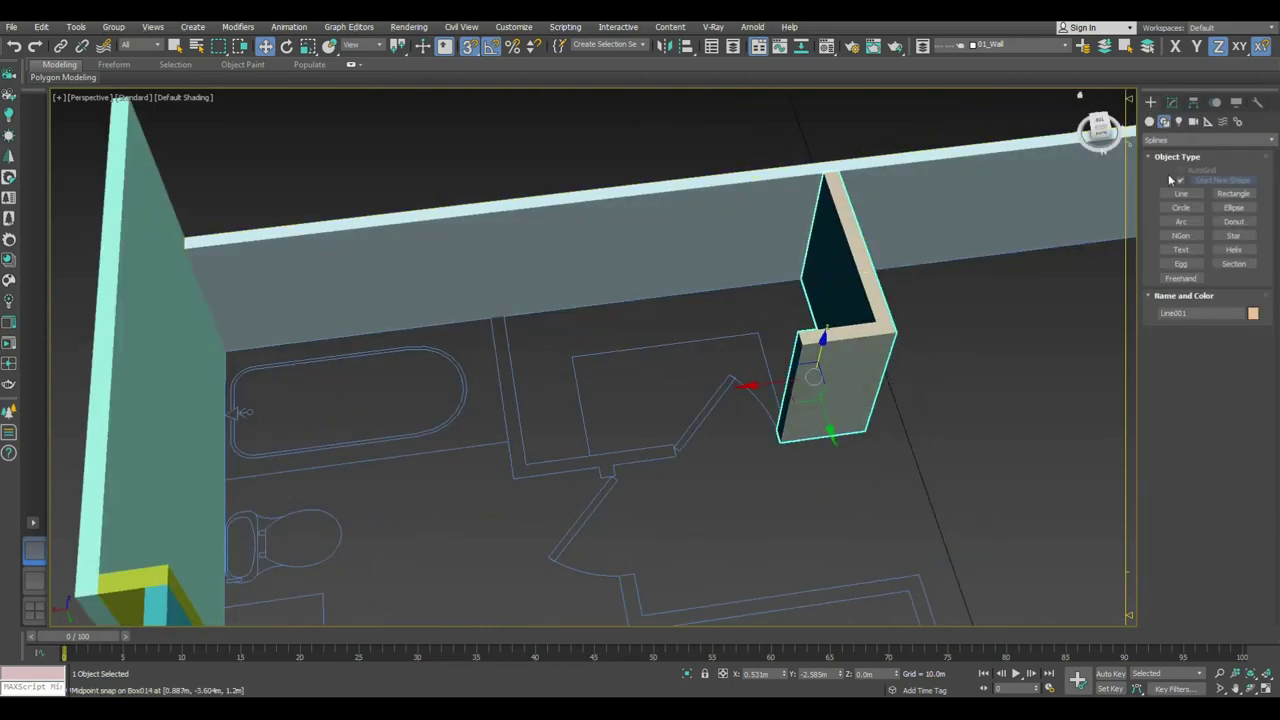
pyautogui.click(1178, 193)
pyautogui.click(504, 316)
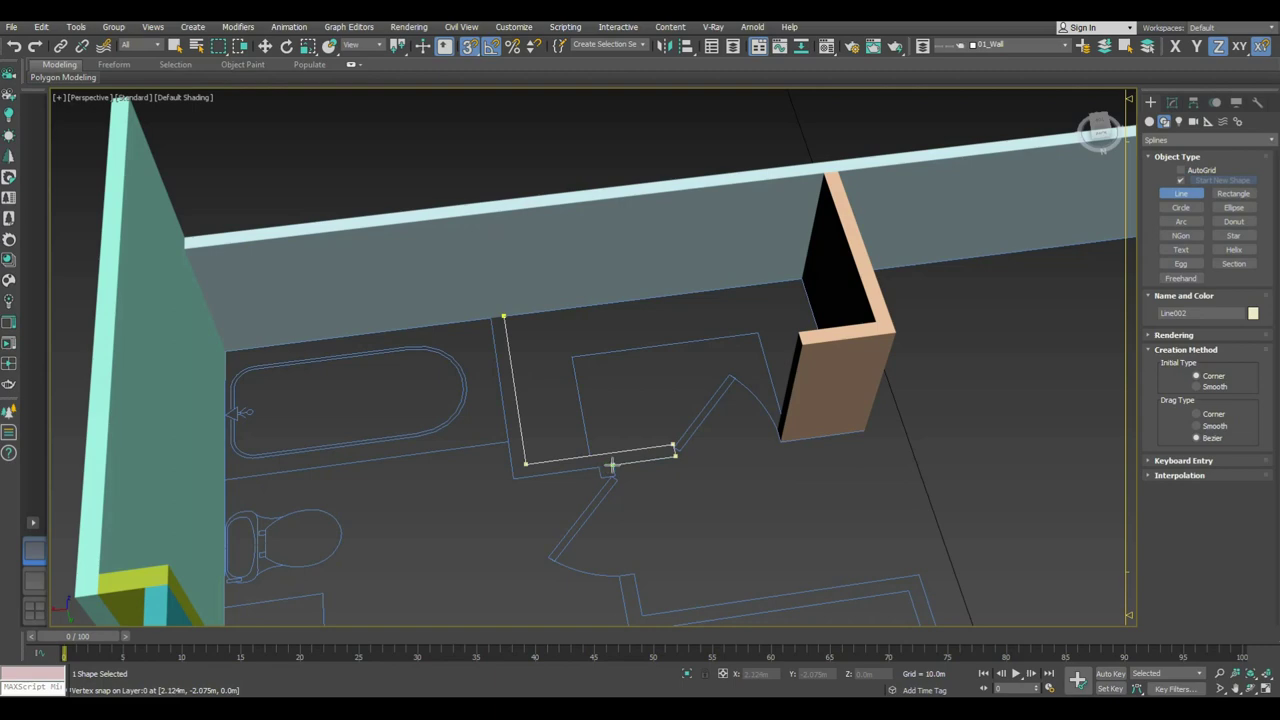
pyautogui.scroll(4, 612, 465)
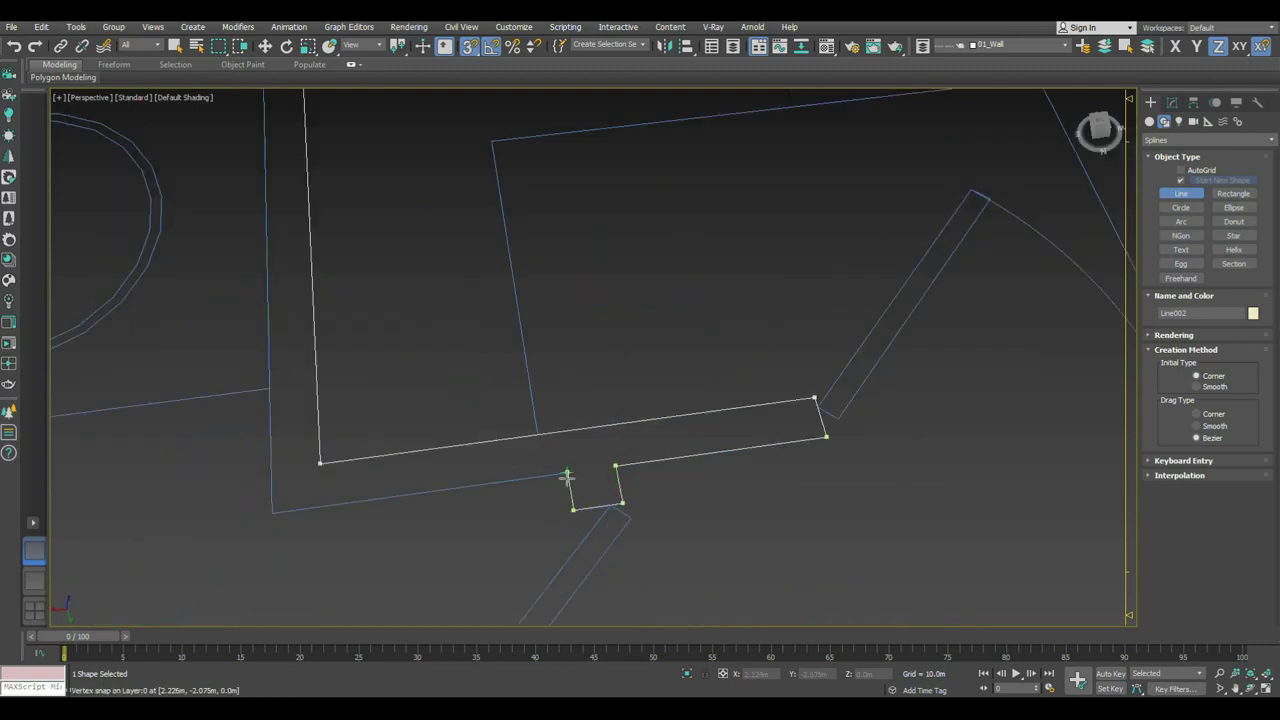
pyautogui.click(266, 514)
pyautogui.keyDown('alt'); pyautogui.moveTo(266, 514); pyautogui.dragTo(271, 309, button='middle'); pyautogui.keyUp('alt')
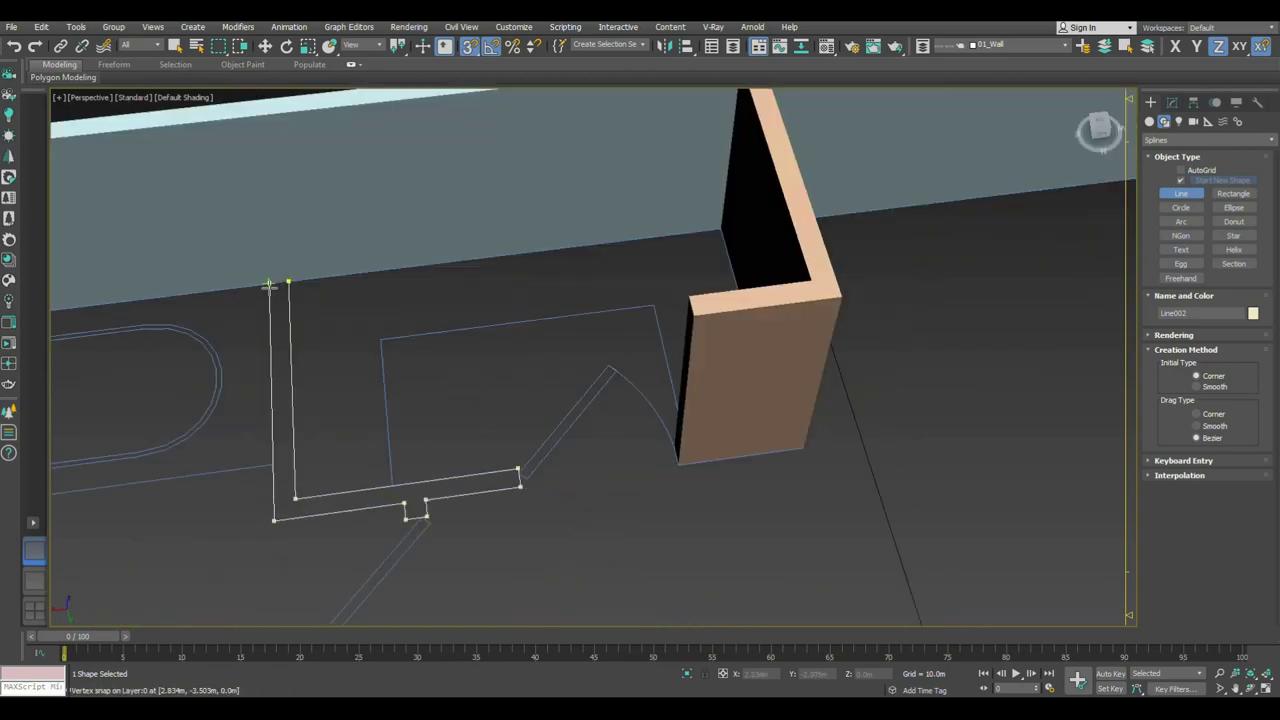
pyautogui.click(287, 283)
pyautogui.click(603, 366)
pyautogui.click(1172, 102)
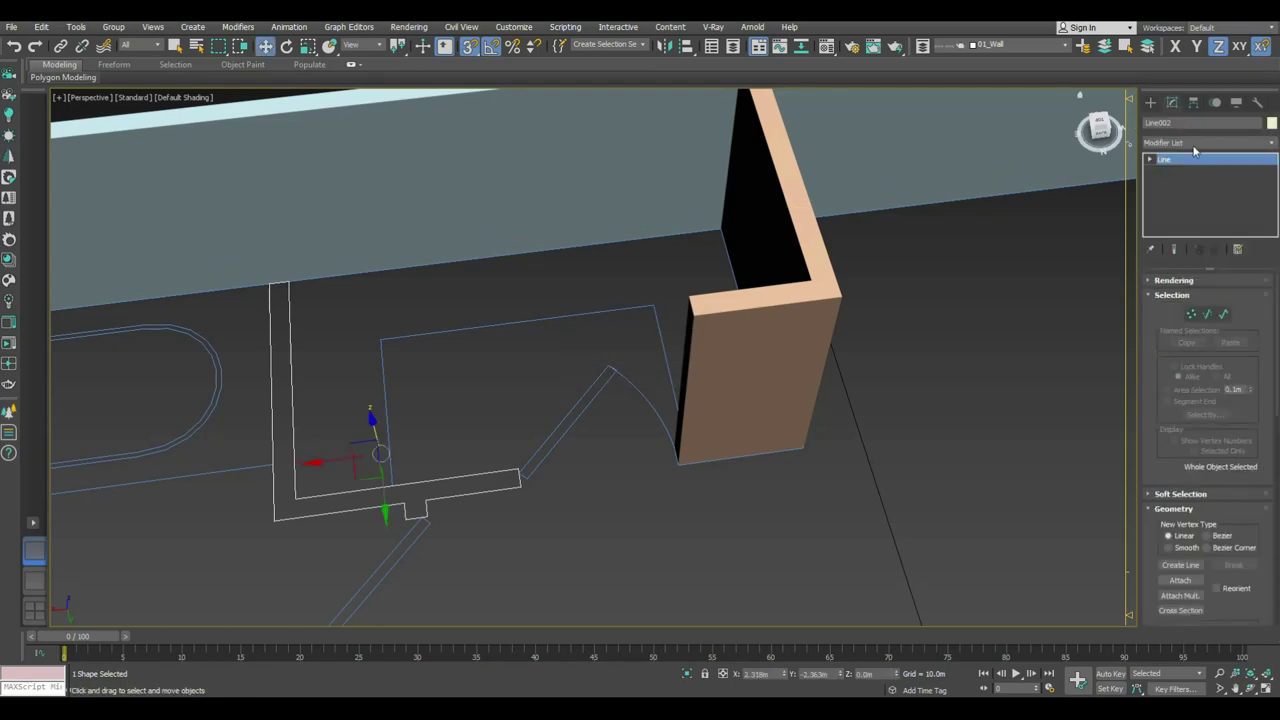
pyautogui.click(1193, 147)
pyautogui.click(1180, 680)
pyautogui.moveTo(1180, 680)
pyautogui.keyDown('alt'); pyautogui.mouseDown(button='middle')
pyautogui.moveTo(711, 356)
pyautogui.moveTo(1071, 177)
pyautogui.mouseUp(button='middle'); pyautogui.keyUp('alt')
# Step: Trace the short wall outline by the sink as Line003 and extrude it 1.2 m
pyautogui.click(1150, 102)
pyautogui.click(1164, 121)
pyautogui.click(1181, 193)
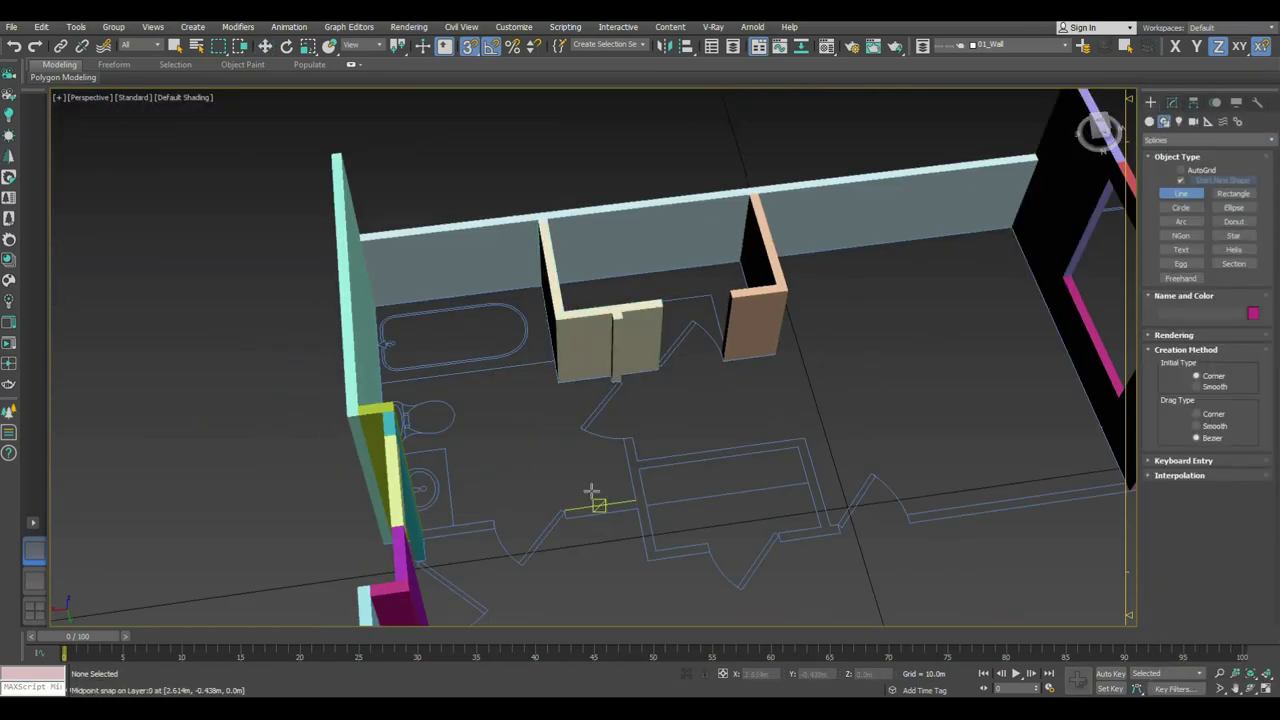
pyautogui.moveTo(588, 498); pyautogui.dragTo(594, 452, button='middle')
pyautogui.scroll(5, 594, 452)
pyautogui.scroll(2, 421, 490)
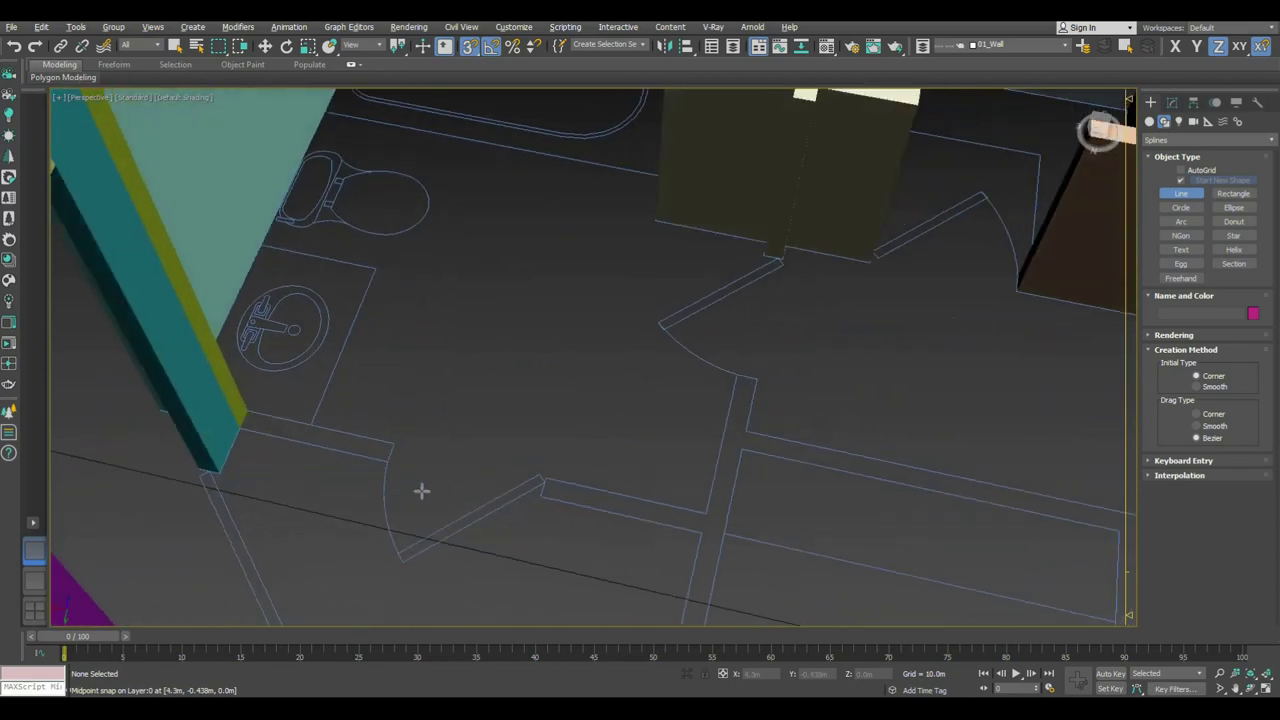
pyautogui.click(238, 430)
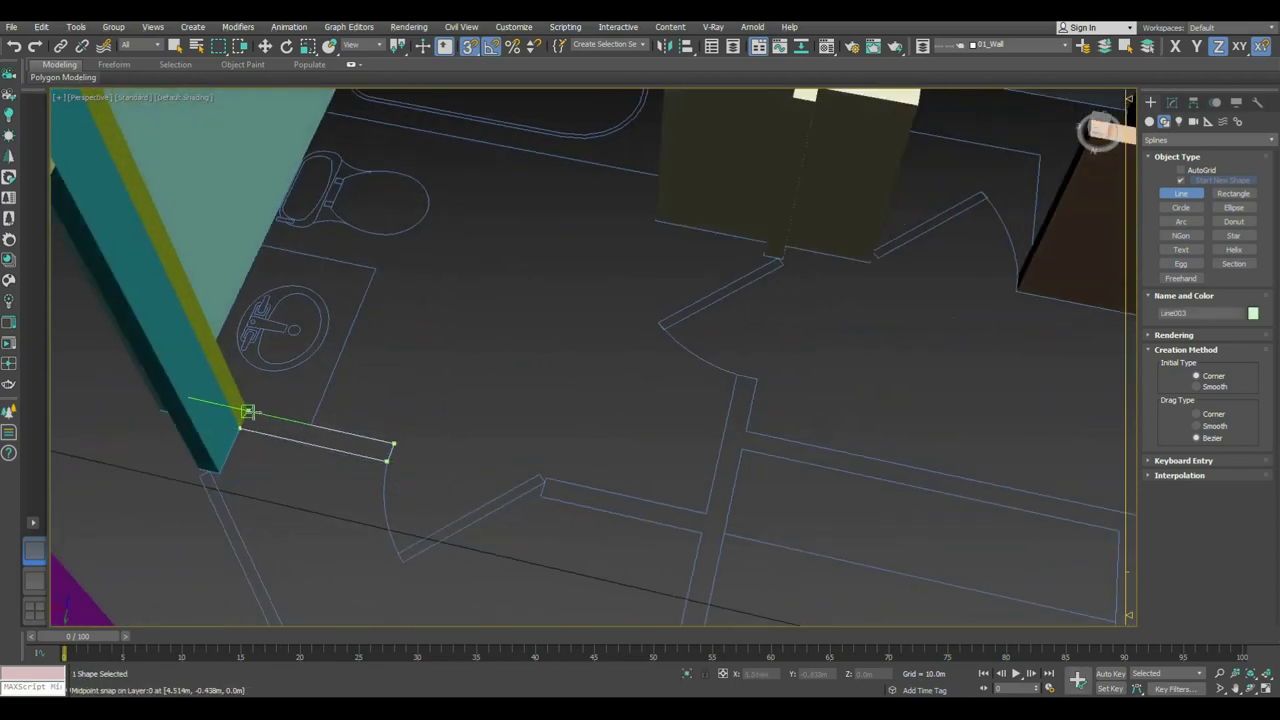
pyautogui.click(245, 420)
pyautogui.click(610, 367)
pyautogui.click(1172, 102)
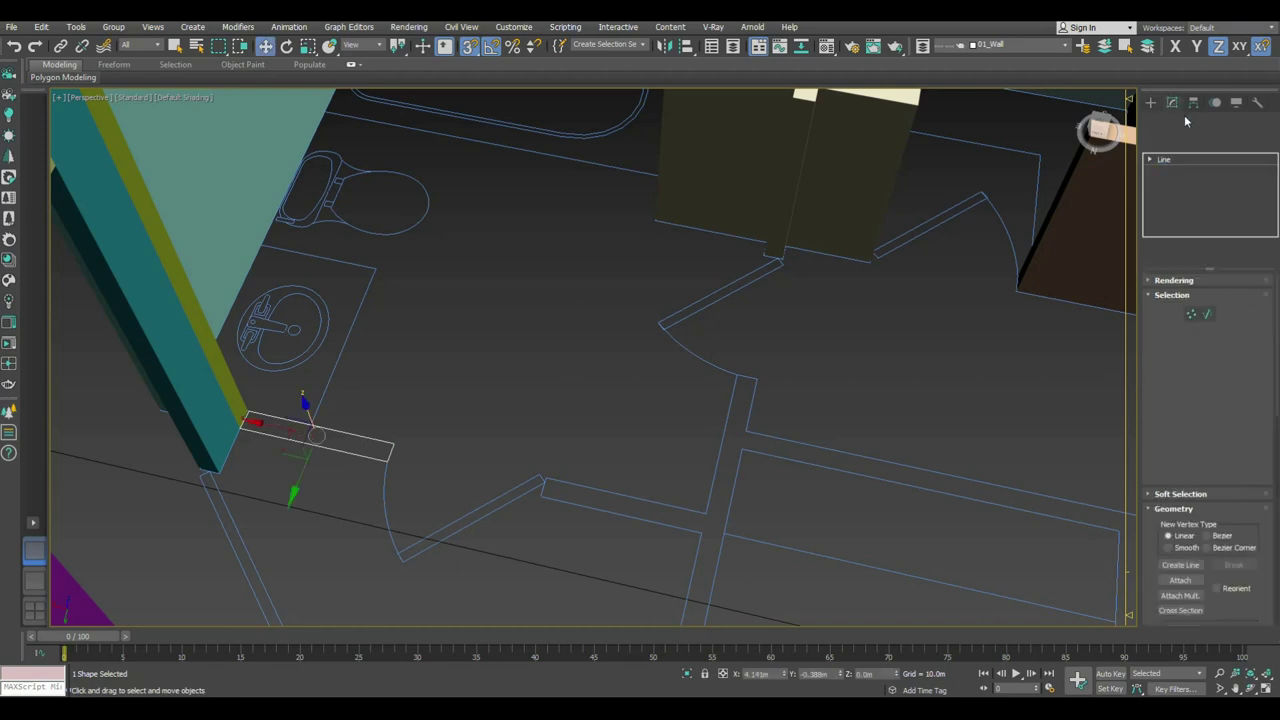
pyautogui.click(1199, 143)
pyautogui.click(1200, 157)
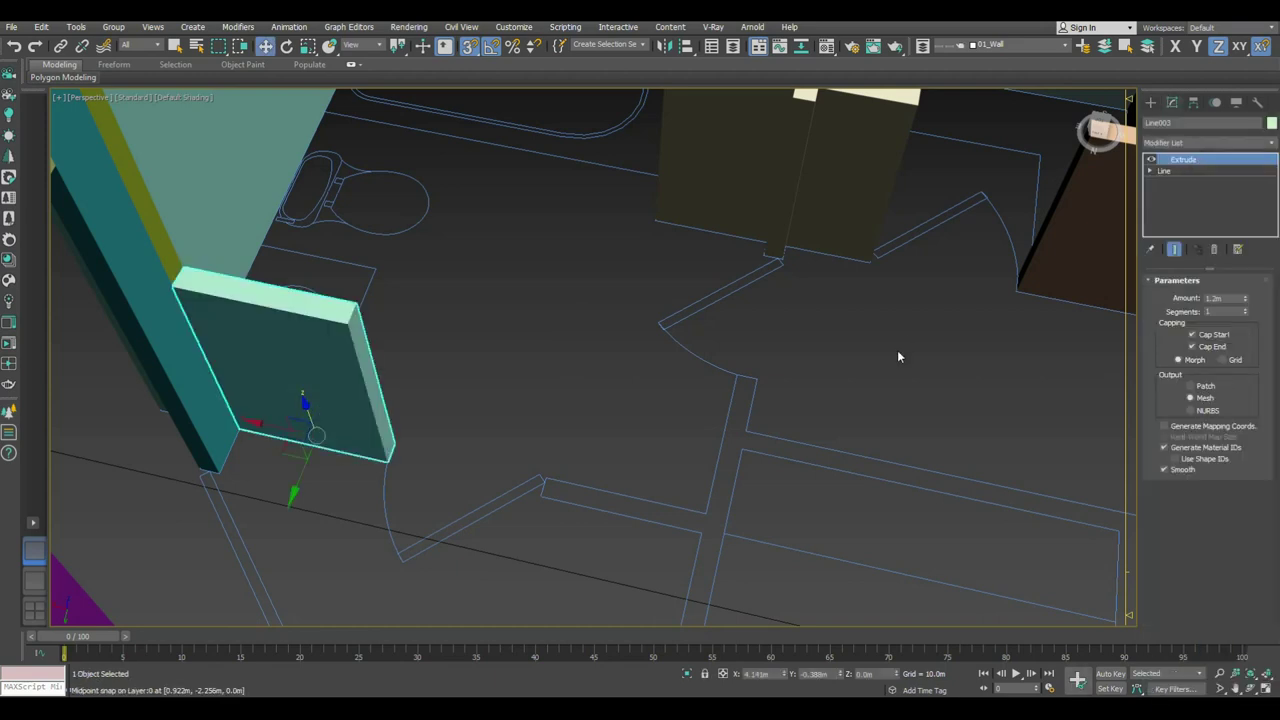
# Step: Start tracing Line004 with its first point on the plan
pyautogui.click(1150, 102)
pyautogui.click(1180, 193)
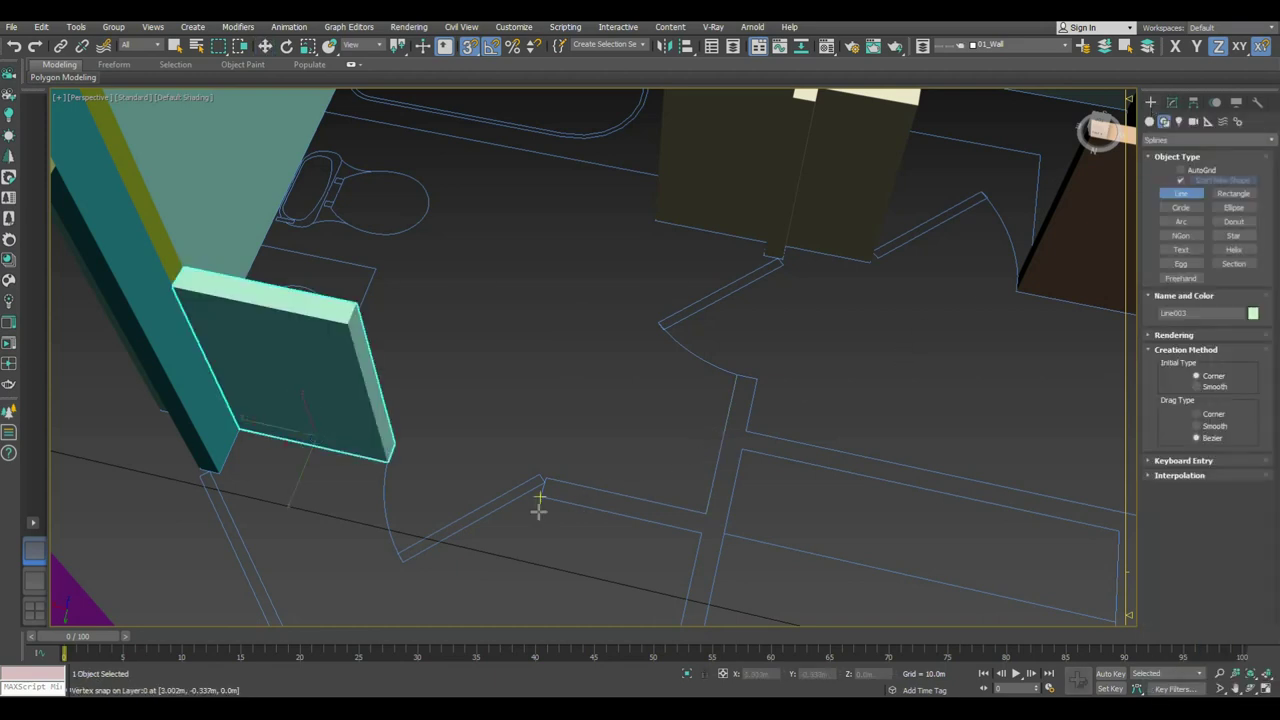
pyautogui.click(543, 494)
pyautogui.moveTo(700, 531); pyautogui.dragTo(718, 328, button='middle')
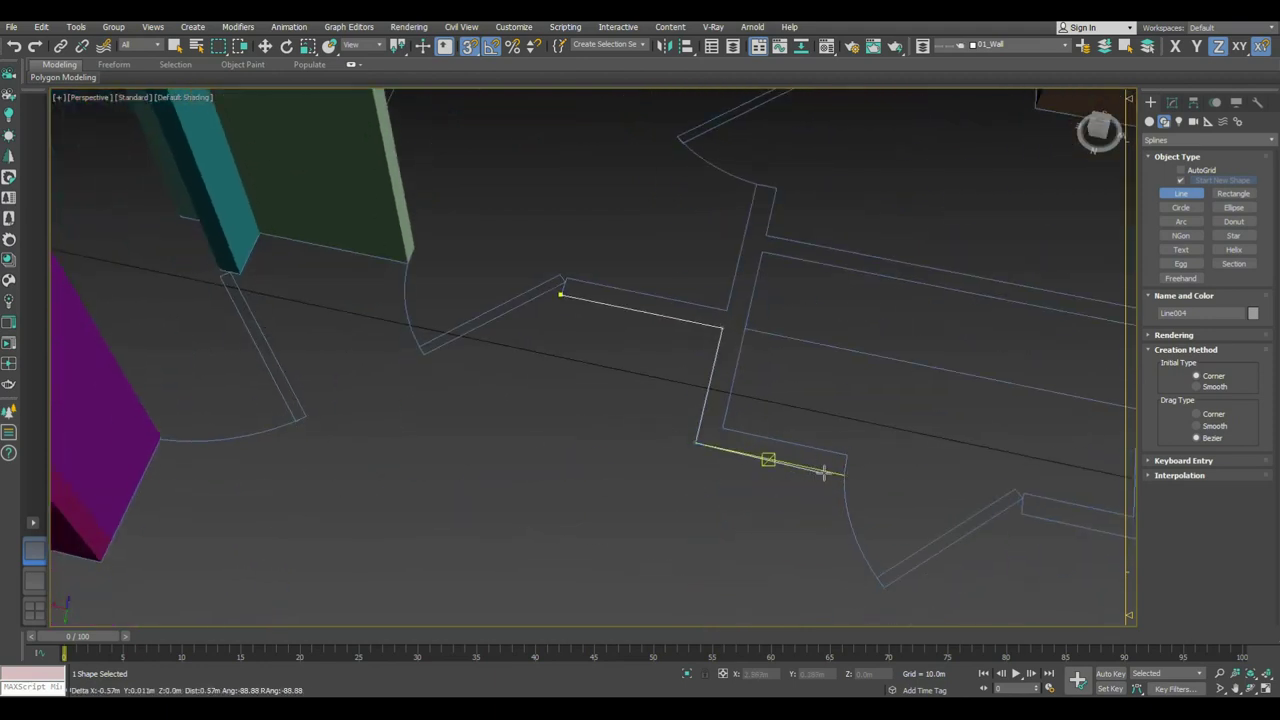
# Step: Finish the Line004 outline around the central room and extrude it into walls
pyautogui.click(762, 252)
pyautogui.moveTo(766, 329); pyautogui.dragTo(557, 320, button='middle')
pyautogui.click(818, 320)
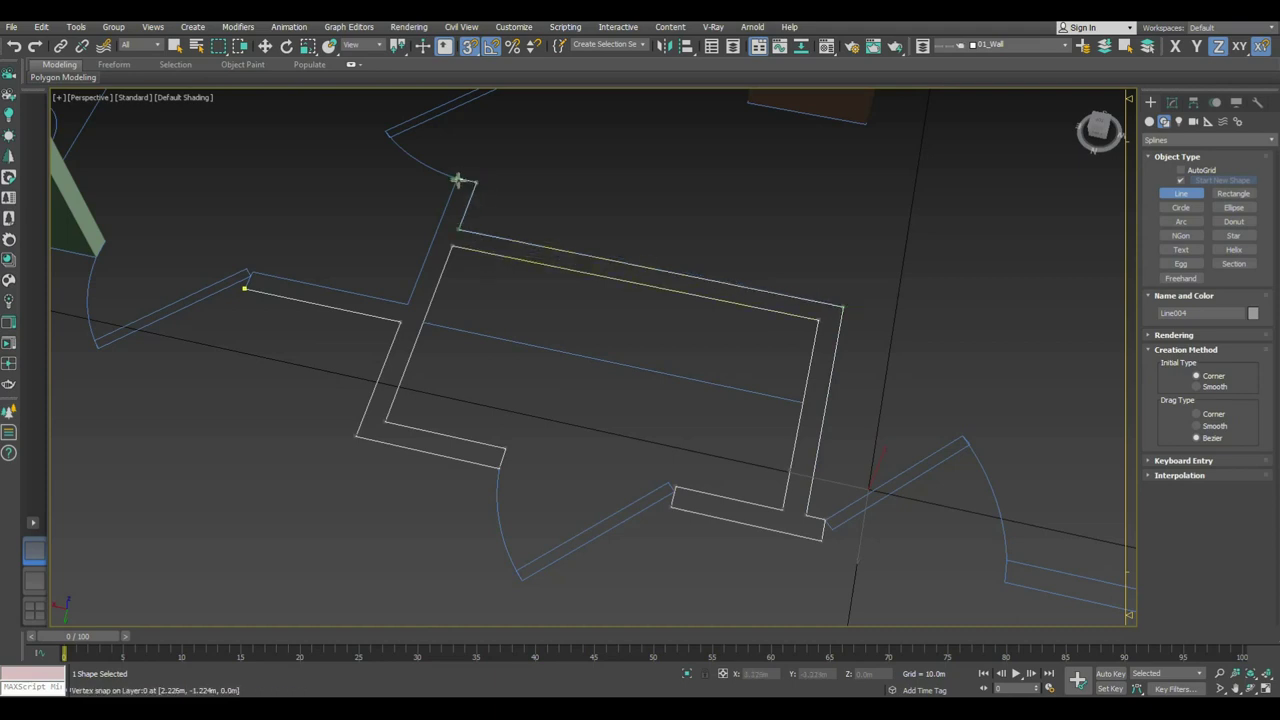
pyautogui.click(246, 290)
pyautogui.click(608, 368)
pyautogui.click(1172, 102)
pyautogui.click(1197, 140)
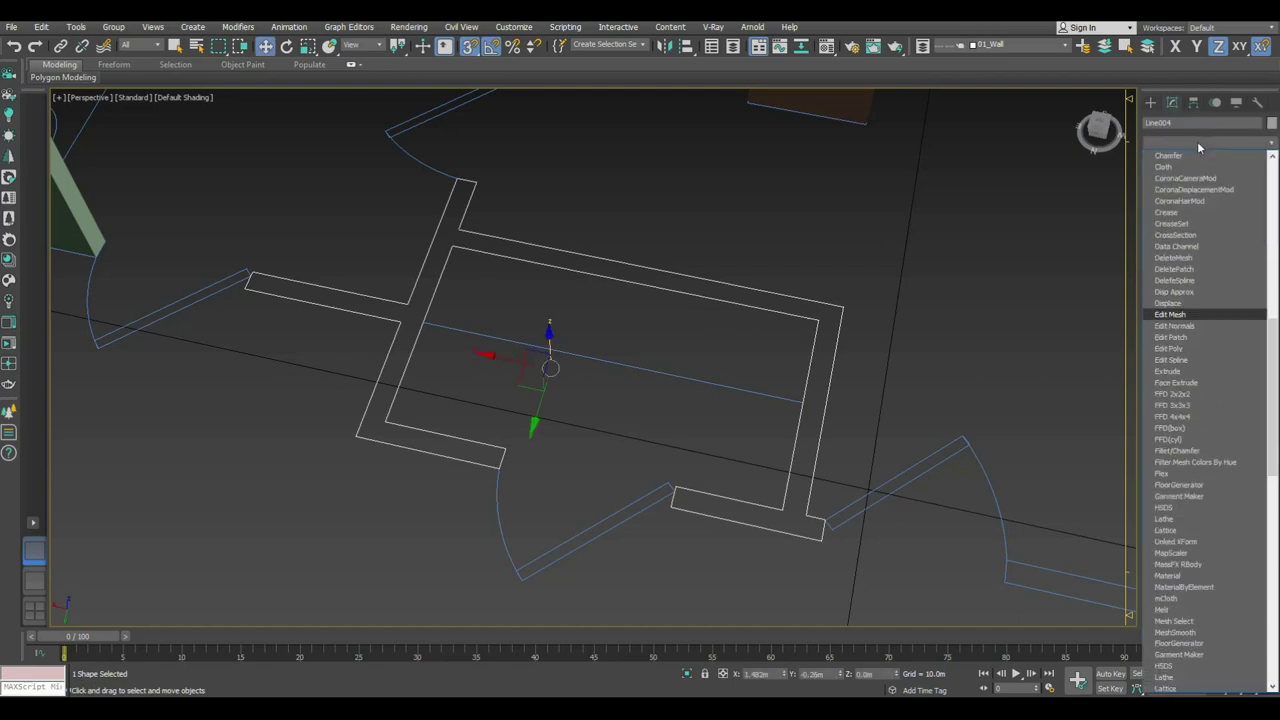
pyautogui.click(1198, 156)
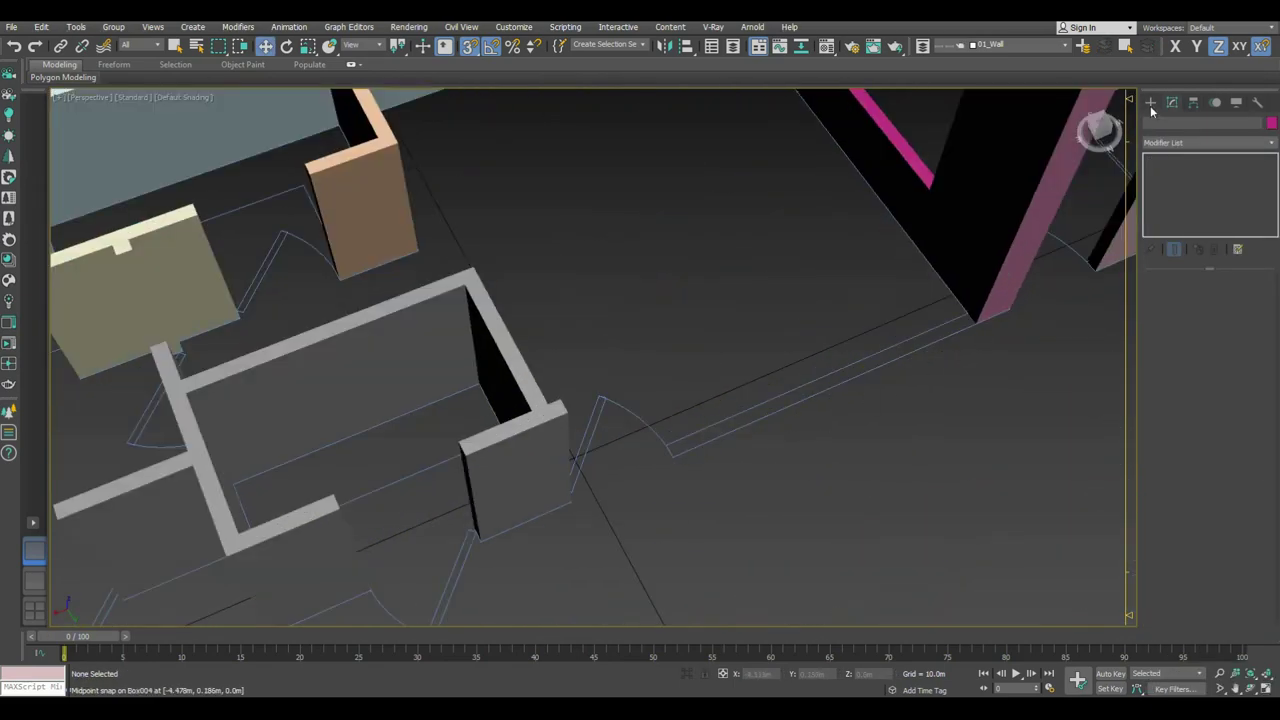
# Step: Draw Box021 along the window line at 1.2 m height and zoom out to the apartment
pyautogui.click(1150, 102)
pyautogui.click(1181, 183)
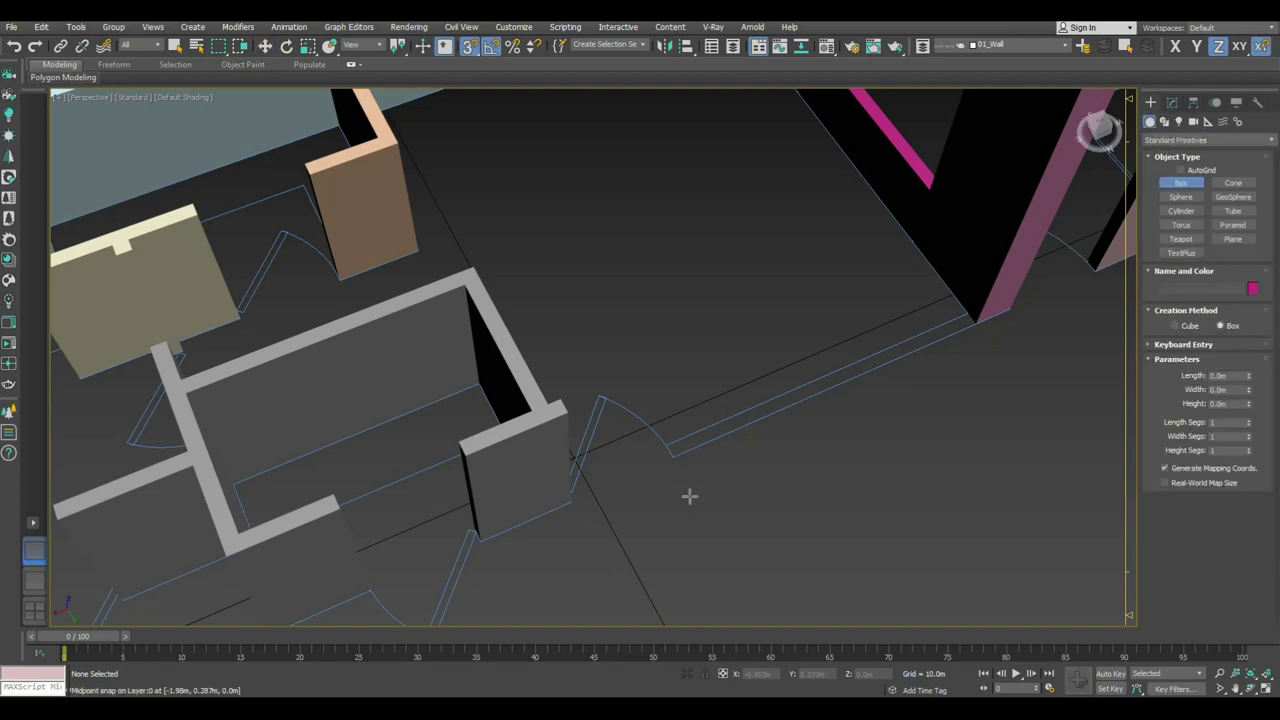
pyautogui.moveTo(673, 461); pyautogui.dragTo(975, 322)
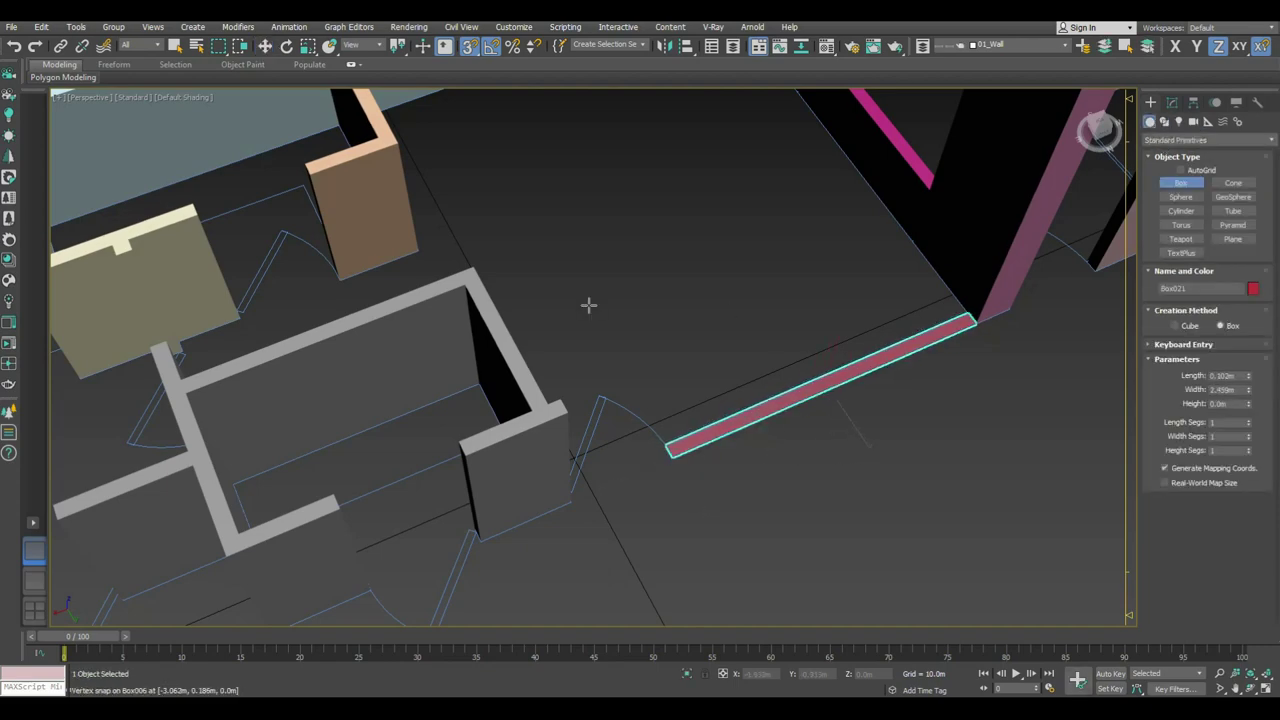
pyautogui.click(473, 265)
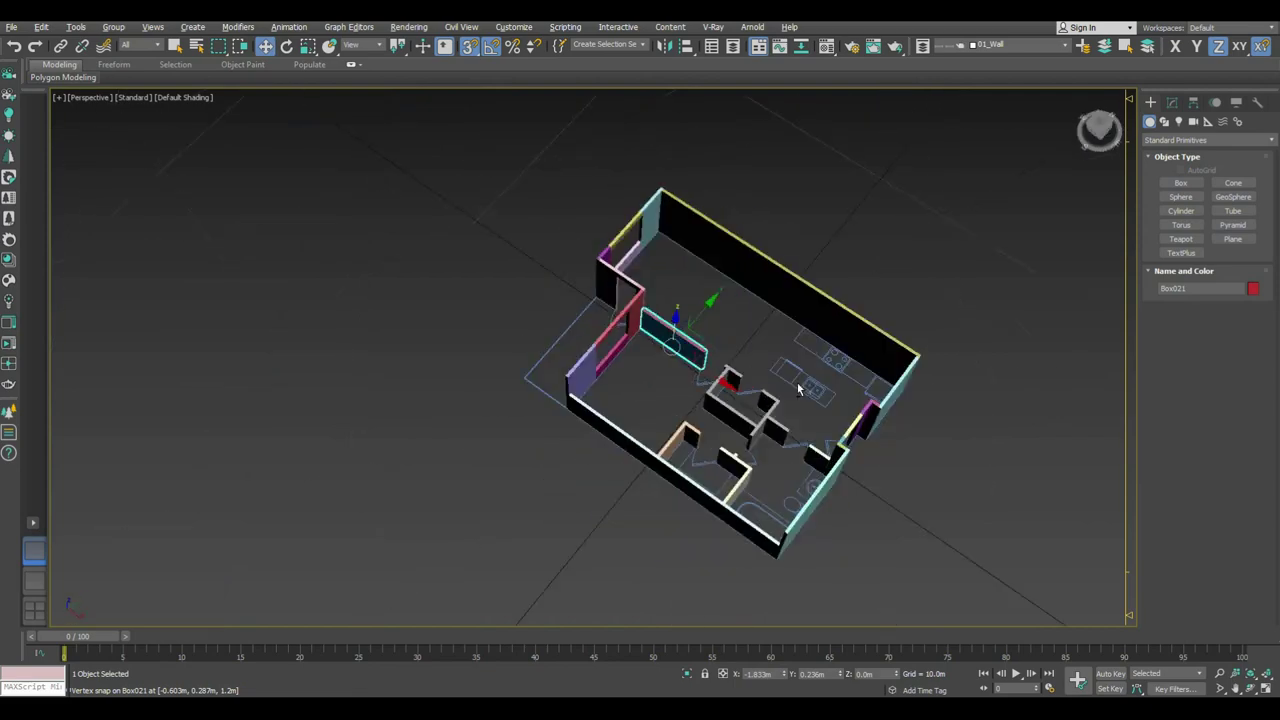
pyautogui.keyDown('alt'); pyautogui.moveTo(868, 224); pyautogui.dragTo(782, 363, button='middle'); pyautogui.keyUp('alt')
pyautogui.scroll(3, 830, 280)
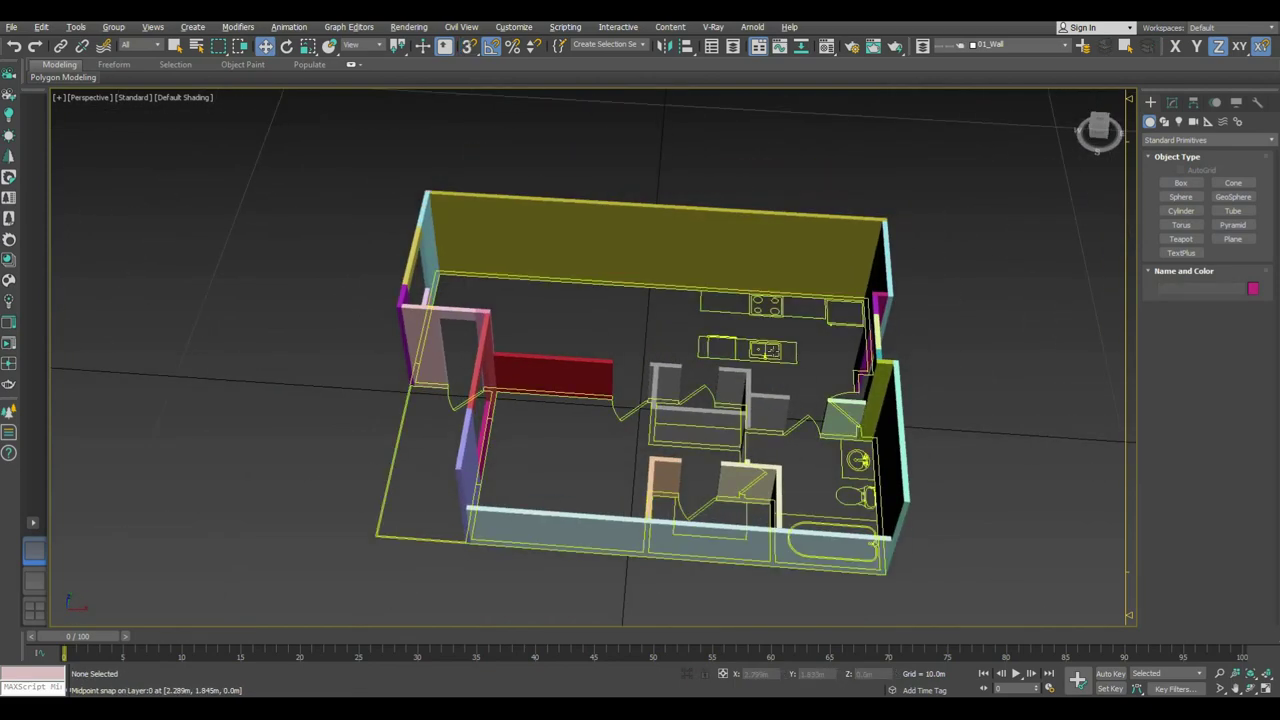
# Step: View the apartment through PhysCamera001 and adjust the camera framing
pyautogui.hotkey('ctrl', 'c')
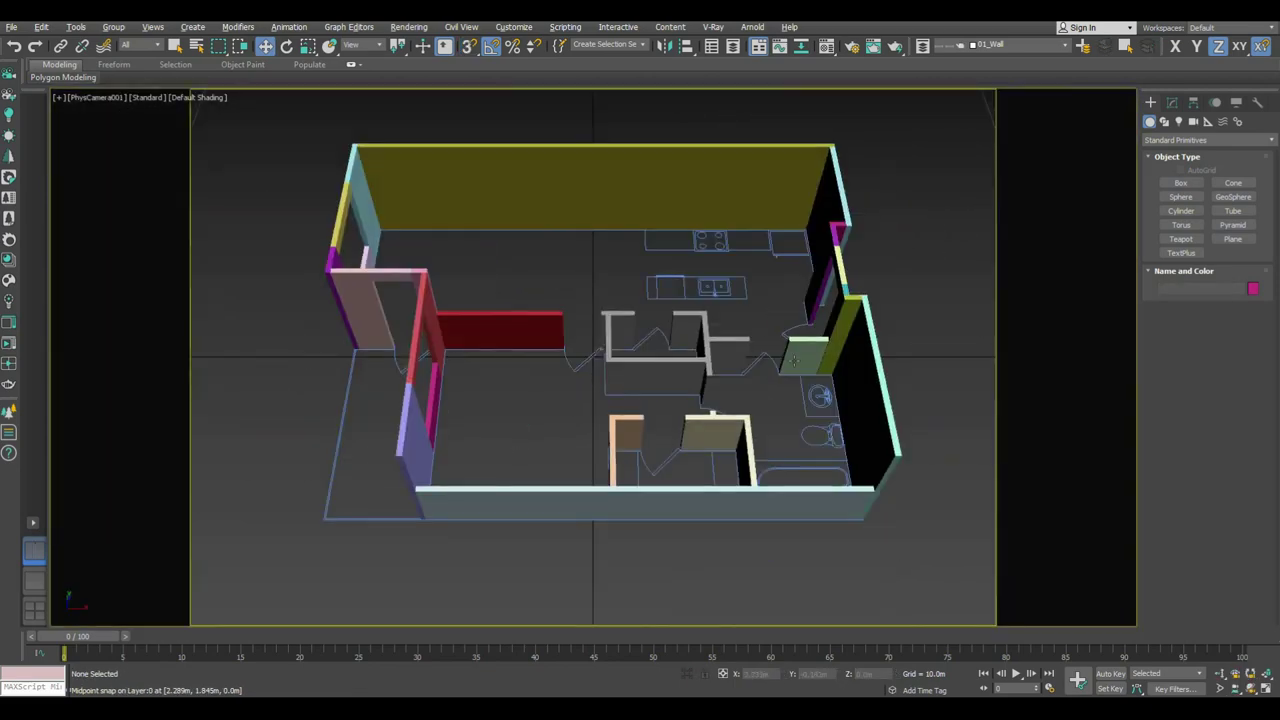
pyautogui.scroll(2, 645, 337)
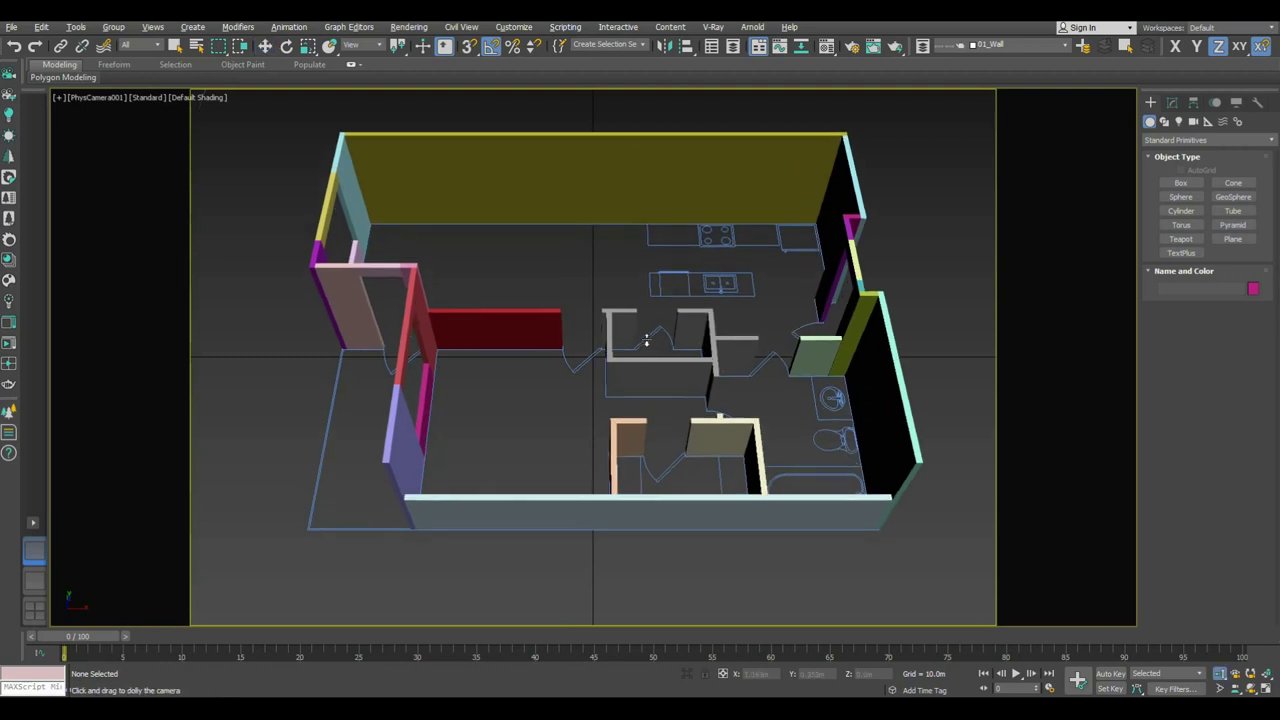
pyautogui.scroll(3, 644, 338)
pyautogui.moveTo(740, 351); pyautogui.dragTo(778, 468)
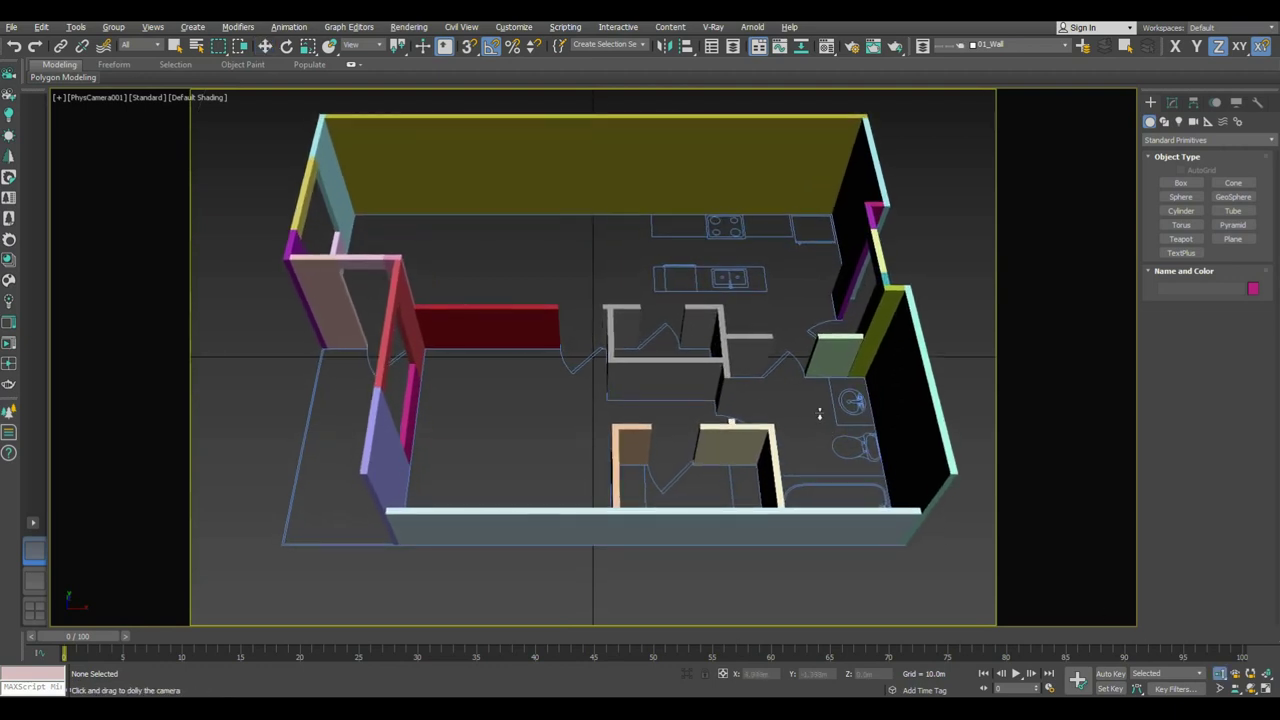
pyautogui.moveTo(778, 468); pyautogui.dragTo(697, 455, button='middle')
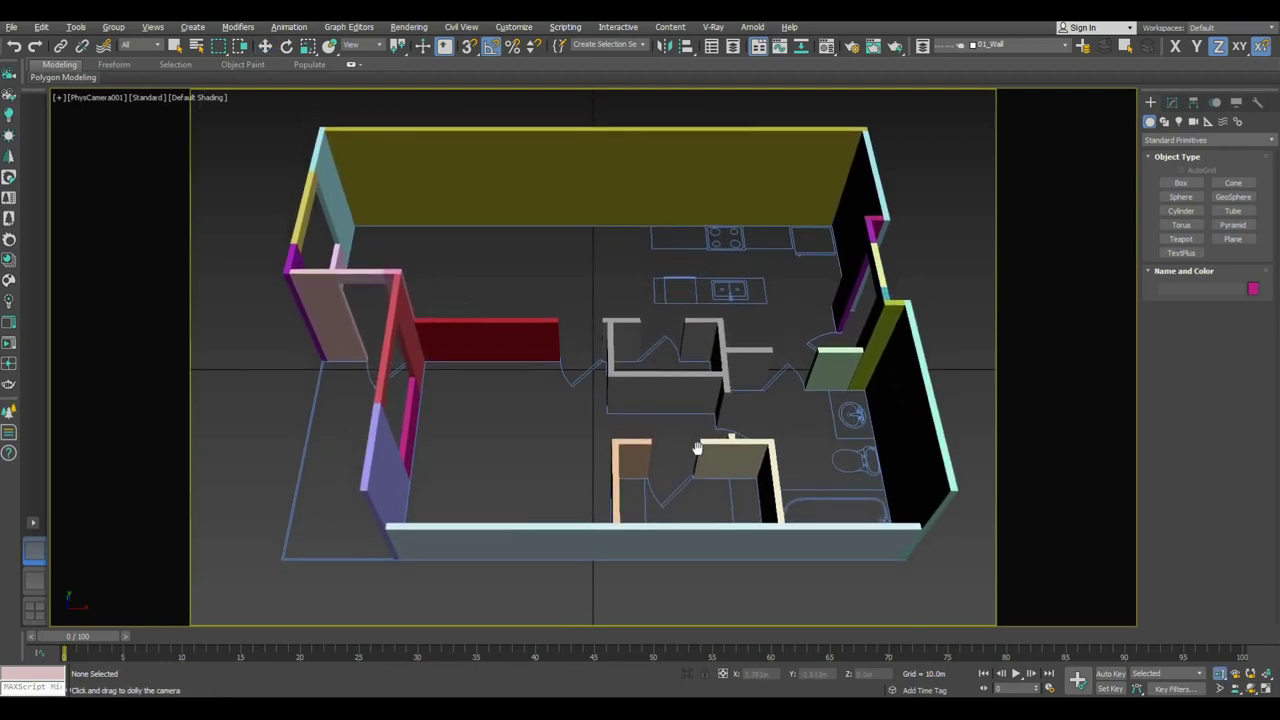
pyautogui.moveTo(697, 453); pyautogui.dragTo(698, 456)
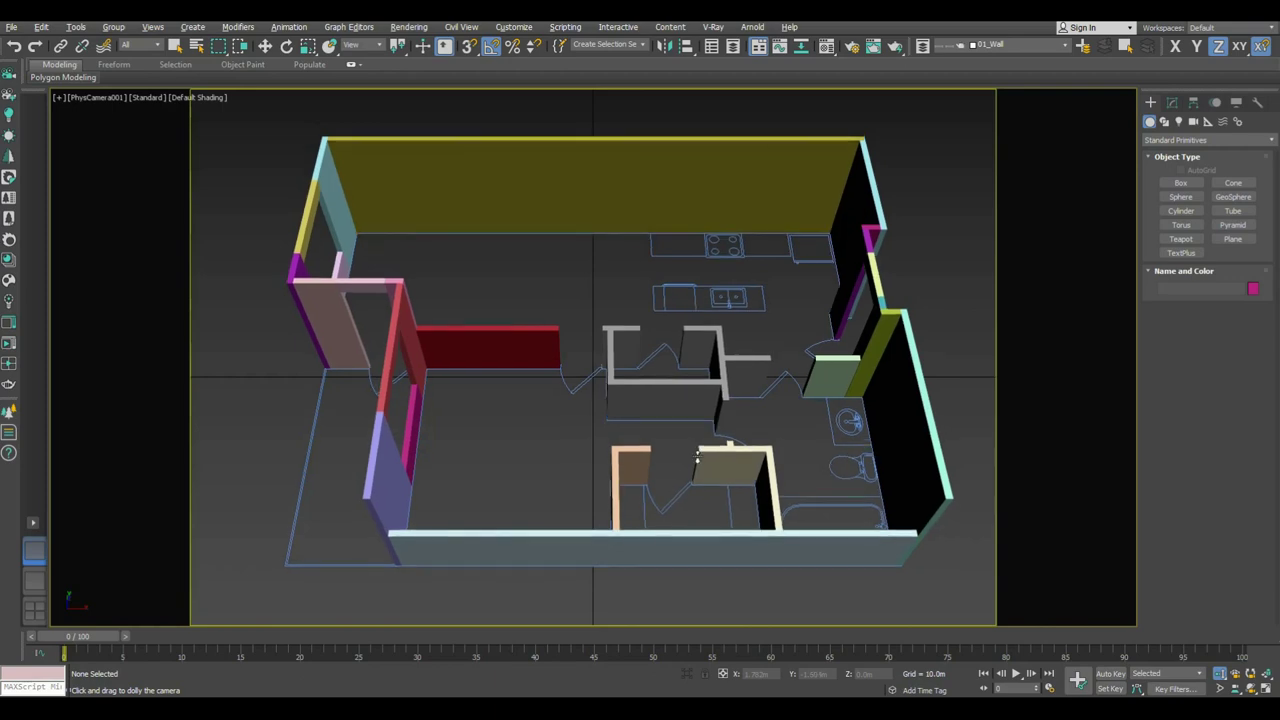
# Step: Maximise the Perspective viewport and select all objects in the scene
pyautogui.hotkey('alt', 'w')
pyautogui.click(700, 471)
pyautogui.hotkey('alt', 'w')
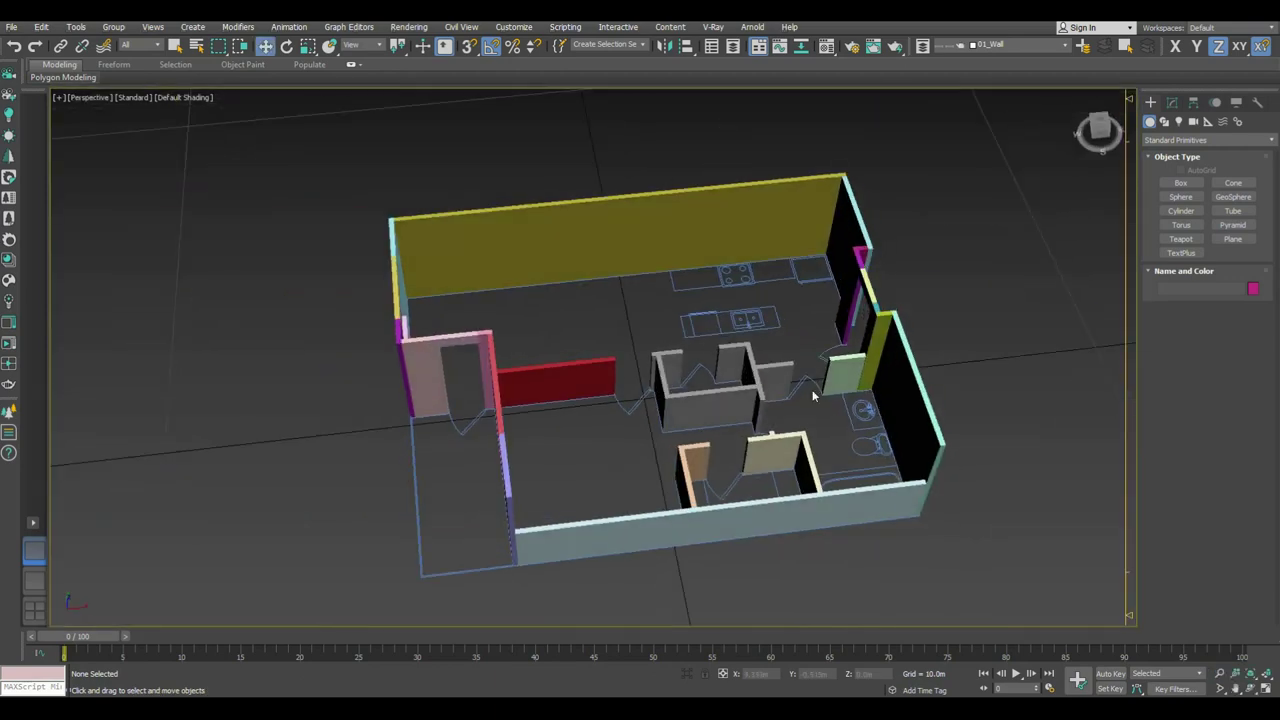
pyautogui.hotkey('ctrl', 'a')
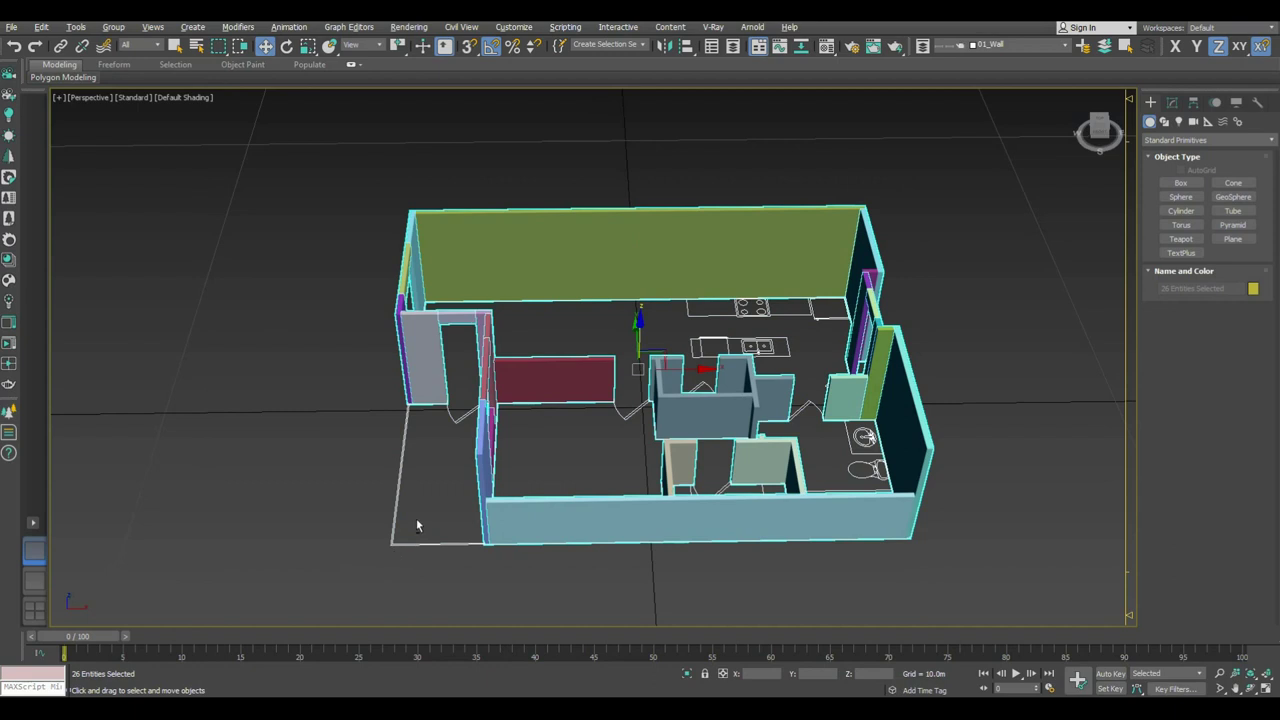
# Step: Remove the floor plan from the selection and give the walls a yellow object colour
pyautogui.keyDown('alt'); pyautogui.click(417, 521); pyautogui.keyUp('alt')
pyautogui.click(1253, 289)
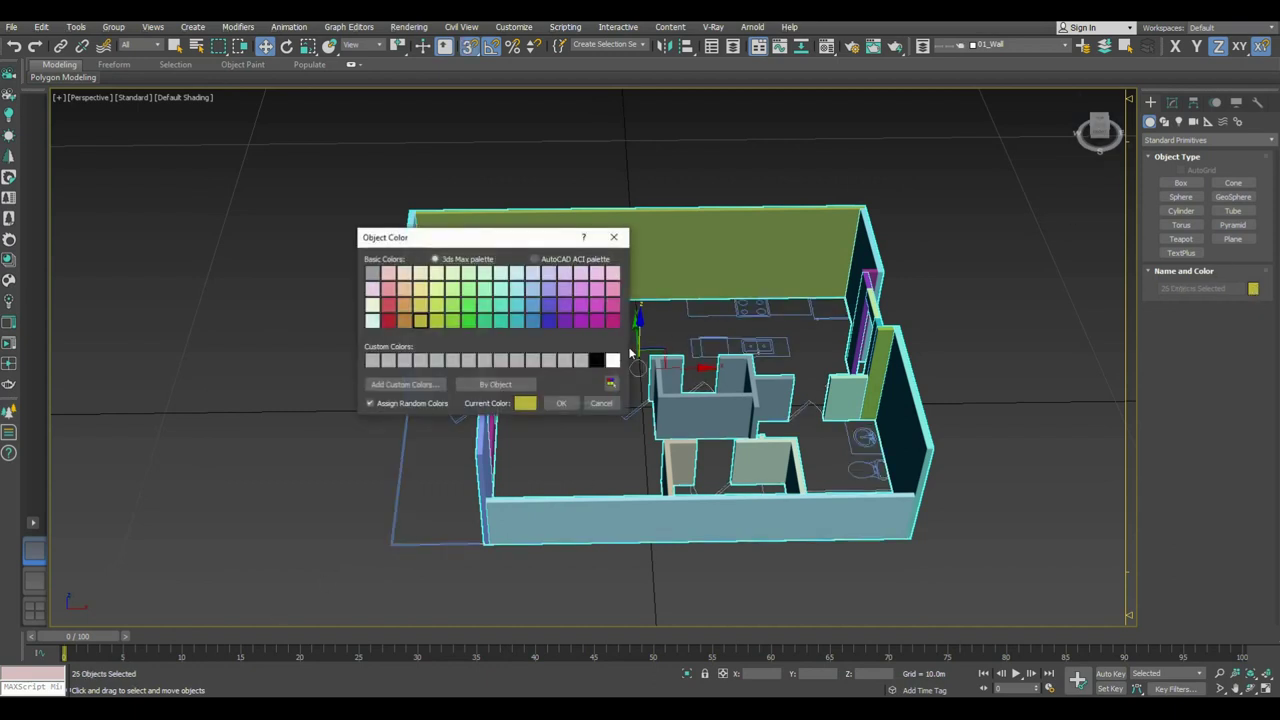
pyautogui.click(563, 405)
pyautogui.click(954, 286)
pyautogui.moveTo(892, 322)
pyautogui.mouseDown(button='middle')
pyautogui.moveTo(647, 326)
pyautogui.moveTo(751, 309)
pyautogui.mouseUp(button='middle')
# Step: Assign the 01 - Default material to the walls in the Material Editor
pyautogui.press('m')
pyautogui.moveTo(786, 130); pyautogui.dragTo(231, 579)
pyautogui.keyDown('alt'); pyautogui.click(270, 534); pyautogui.keyUp('alt')
pyautogui.click(917, 247)
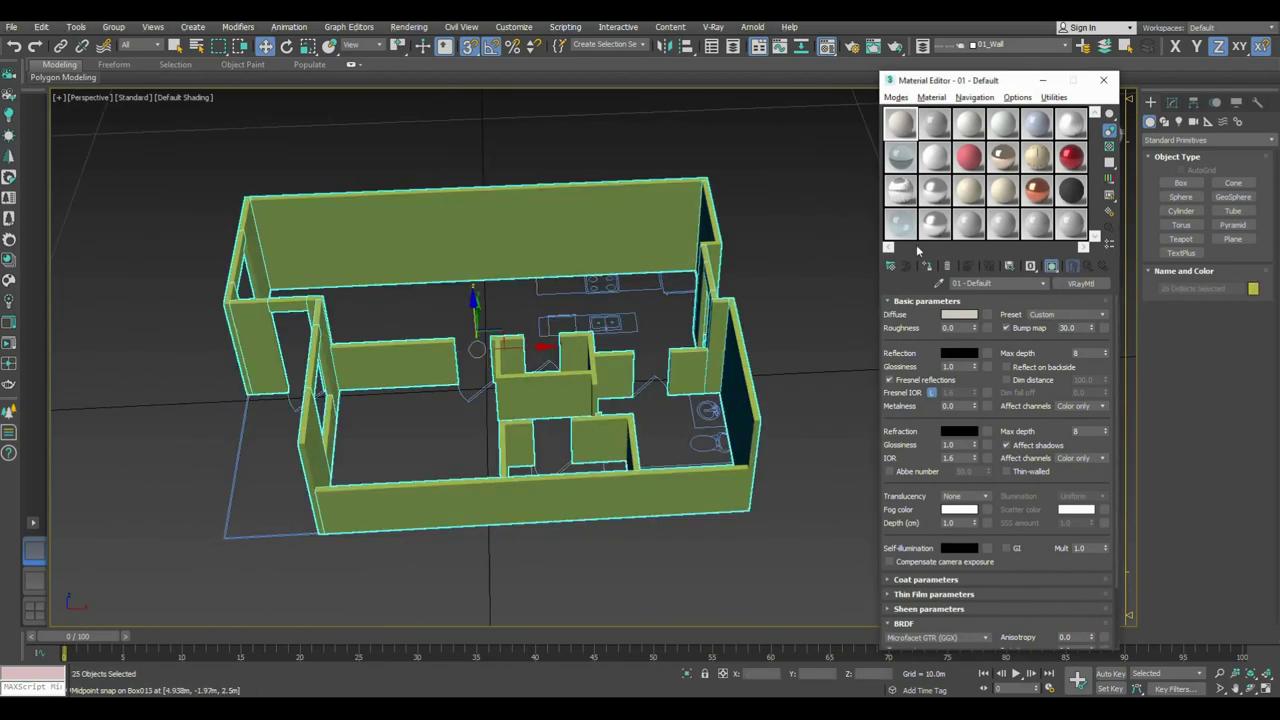
pyautogui.click(928, 268)
pyautogui.hotkey('ctrl', 'd')
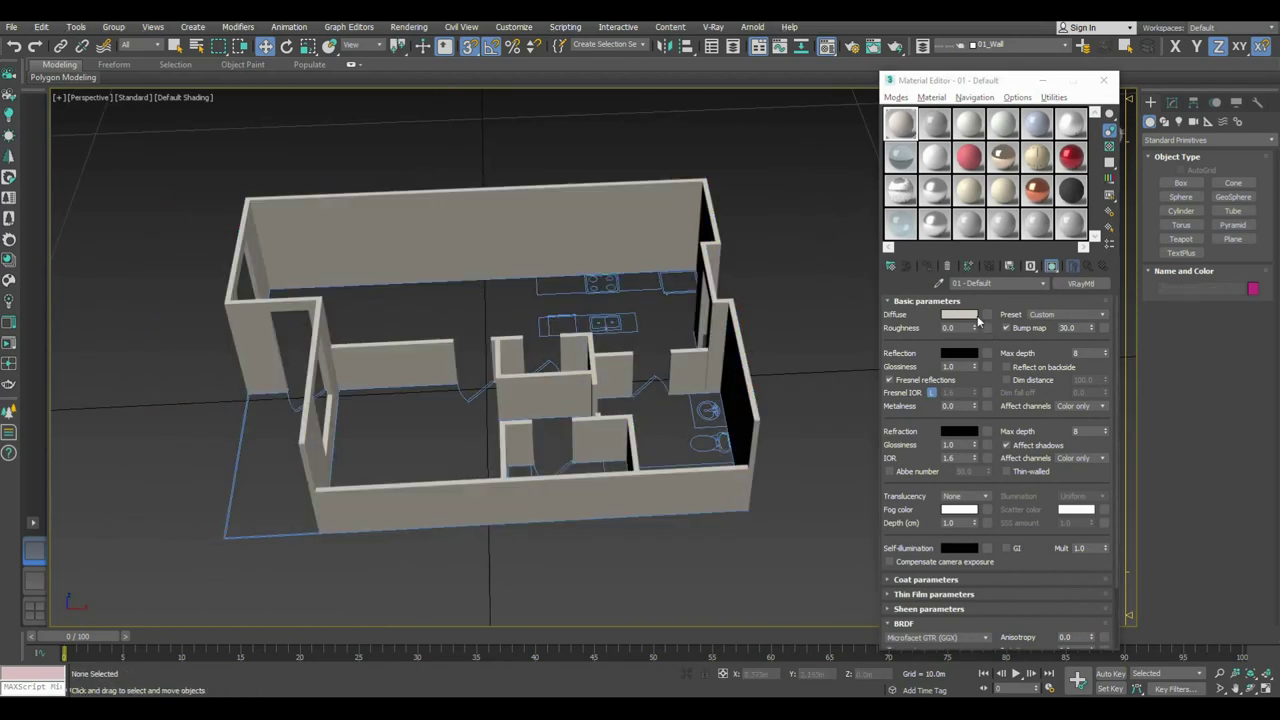
# Step: Change the material's diffuse colour to a light warm grey, then close the Material Editor
pyautogui.click(959, 314)
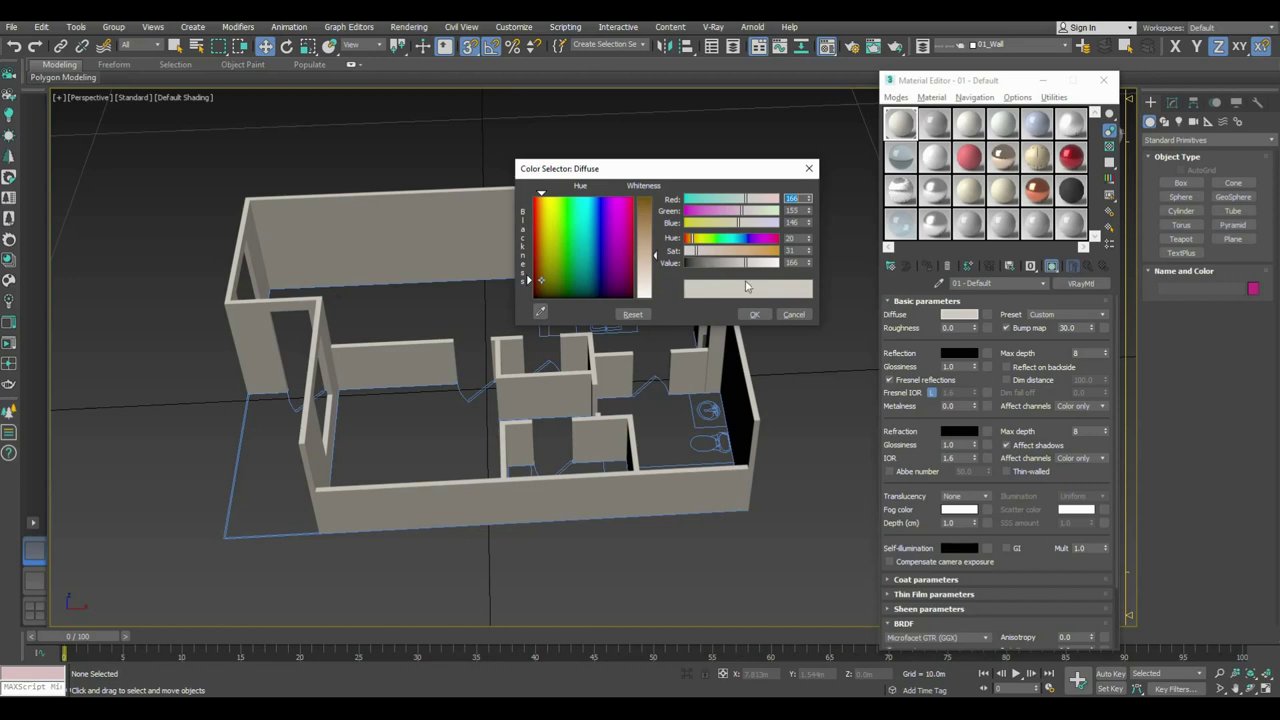
pyautogui.click(755, 315)
pyautogui.keyDown('alt'); pyautogui.moveTo(755, 315); pyautogui.dragTo(742, 306, button='middle'); pyautogui.keyUp('alt')
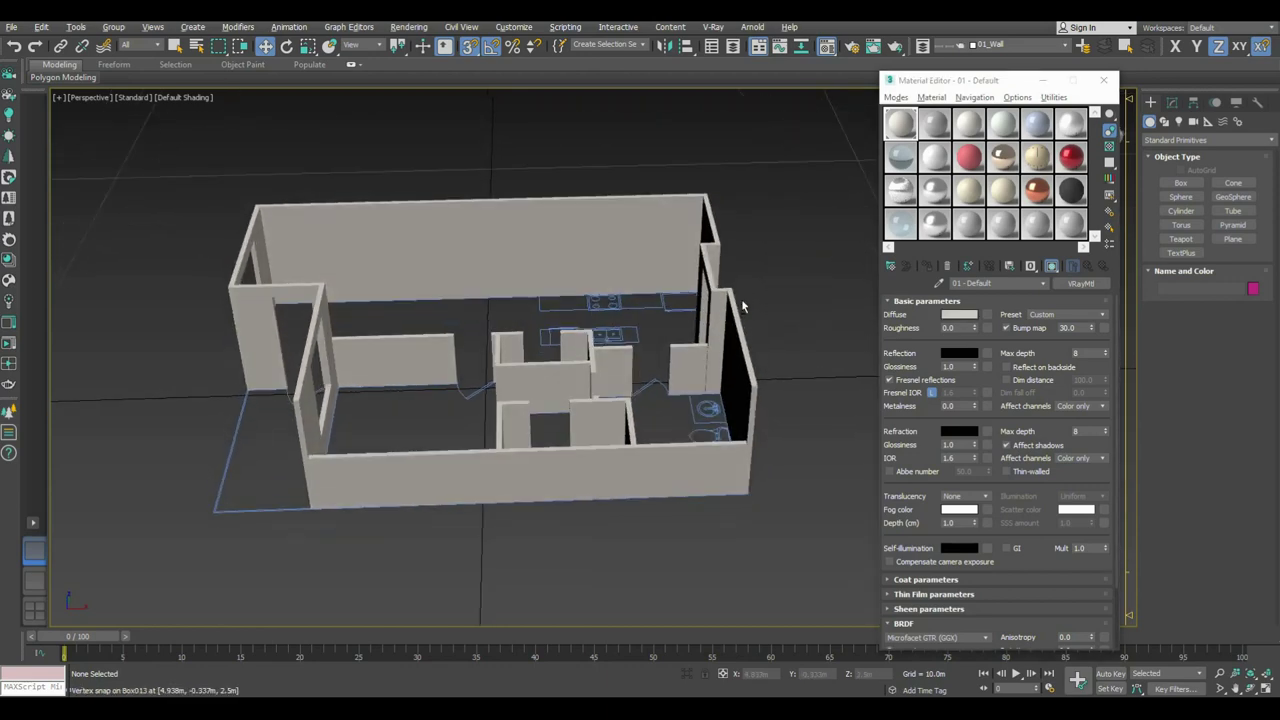
pyautogui.click(966, 316)
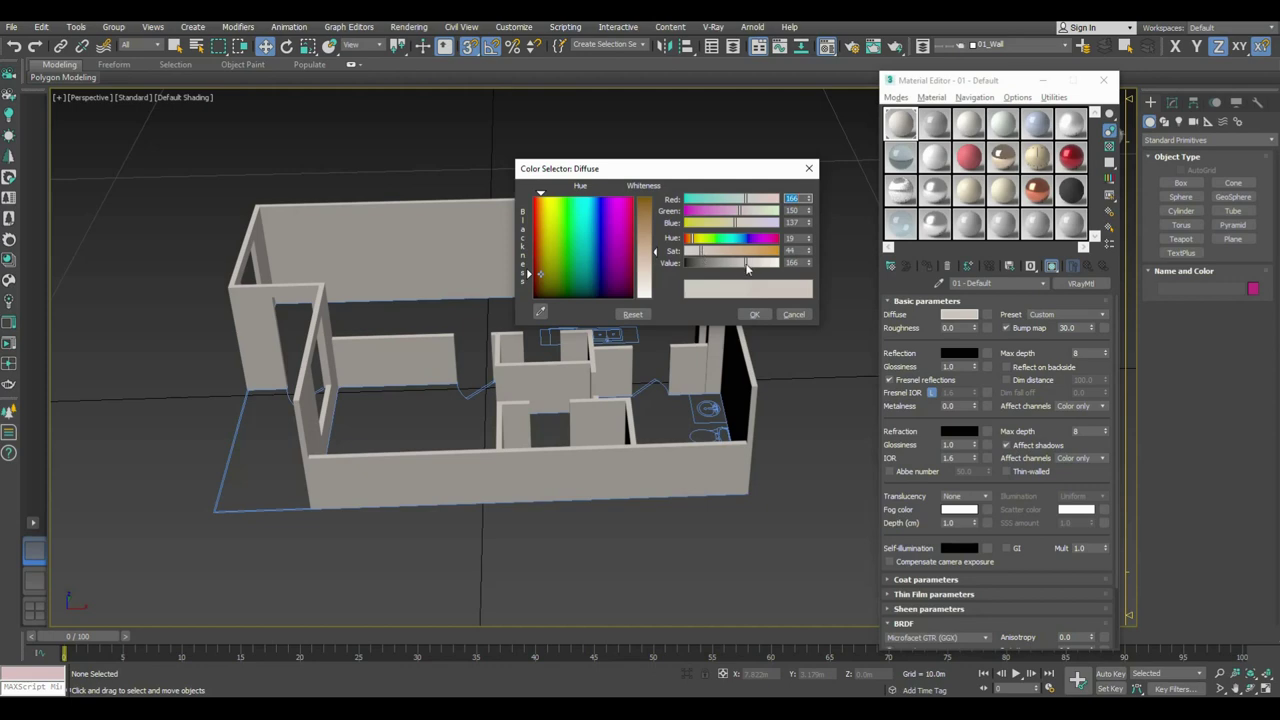
pyautogui.click(755, 314)
pyautogui.moveTo(760, 320)
pyautogui.keyDown('alt'); pyautogui.mouseDown(button='middle')
pyautogui.moveTo(849, 350)
pyautogui.moveTo(832, 388)
pyautogui.moveTo(806, 340)
pyautogui.moveTo(853, 337)
pyautogui.mouseUp(button='middle'); pyautogui.keyUp('alt')
pyautogui.press('m')
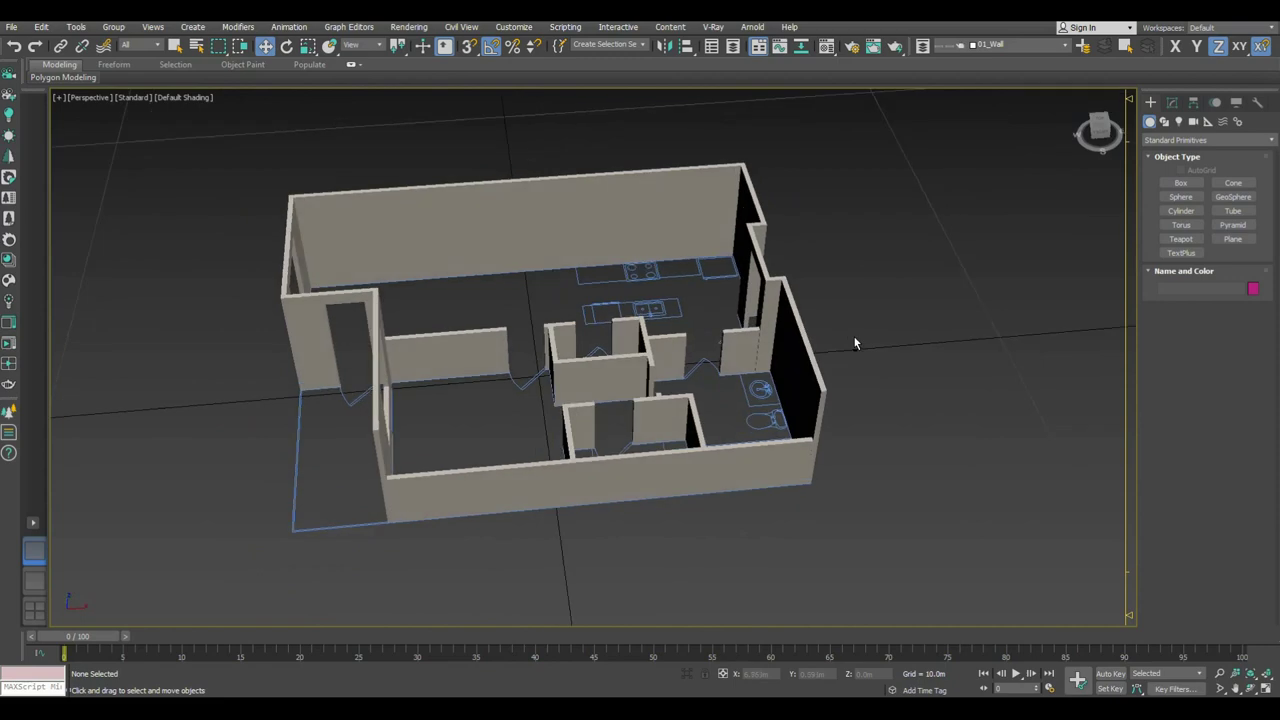
pyautogui.scroll(5, 853, 337)
# Step: Delete the small bathroom wall panel Line003
pyautogui.keyDown('alt'); pyautogui.moveTo(712, 440); pyautogui.dragTo(720, 445, button='middle'); pyautogui.keyUp('alt')
pyautogui.click(720, 445)
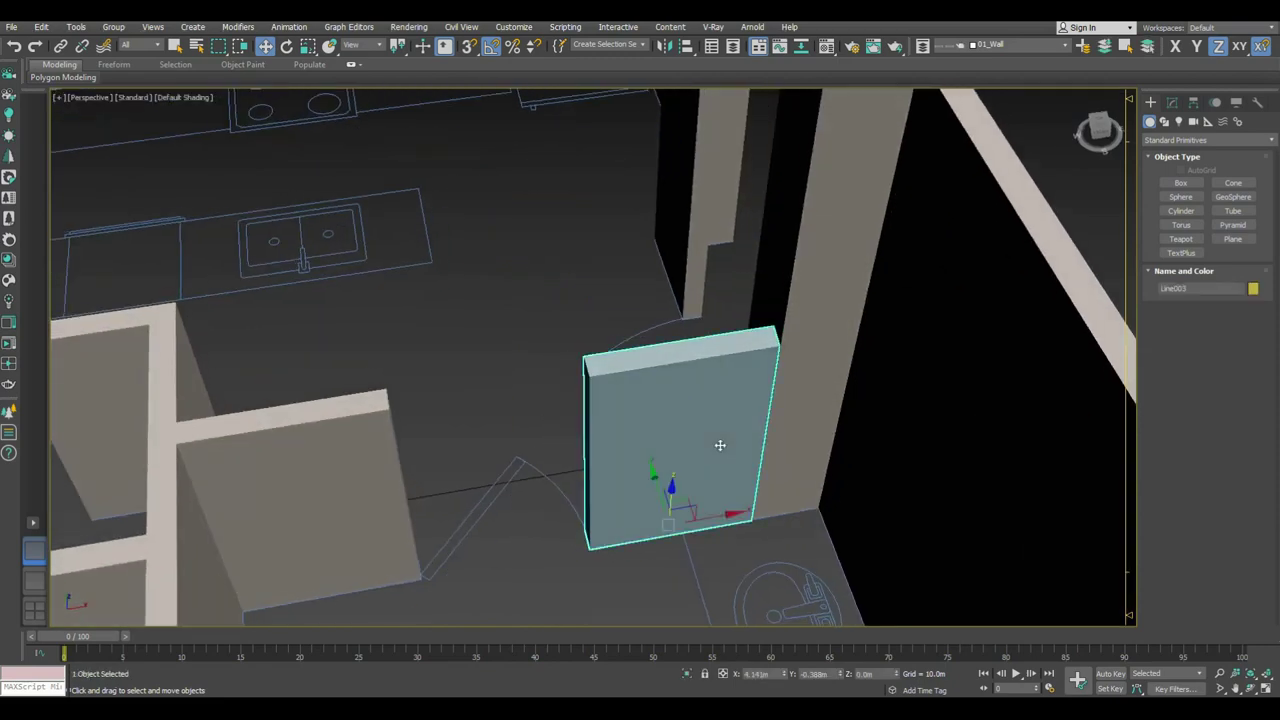
pyautogui.press('Delete')
pyautogui.scroll(3, 983, 309)
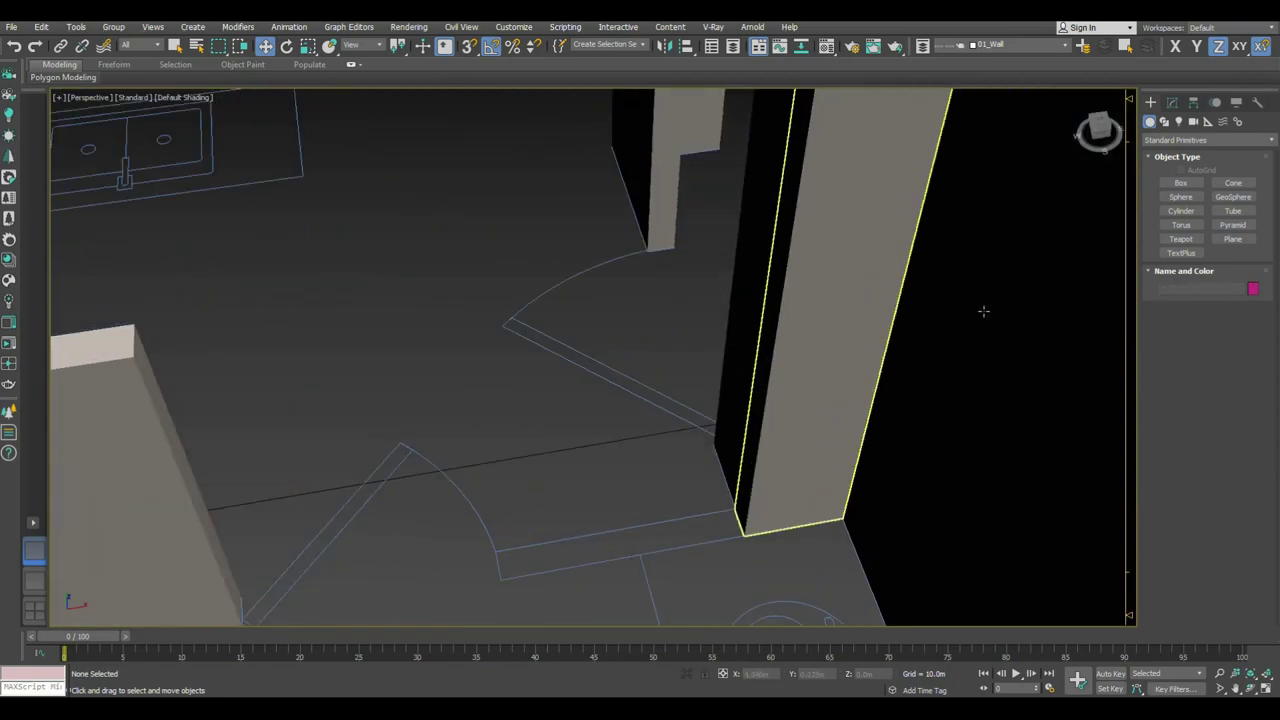
# Step: Draw a new box wall along the floor outline with a height of 1.2 m
pyautogui.click(1180, 184)
pyautogui.moveTo(722, 512); pyautogui.dragTo(500, 578)
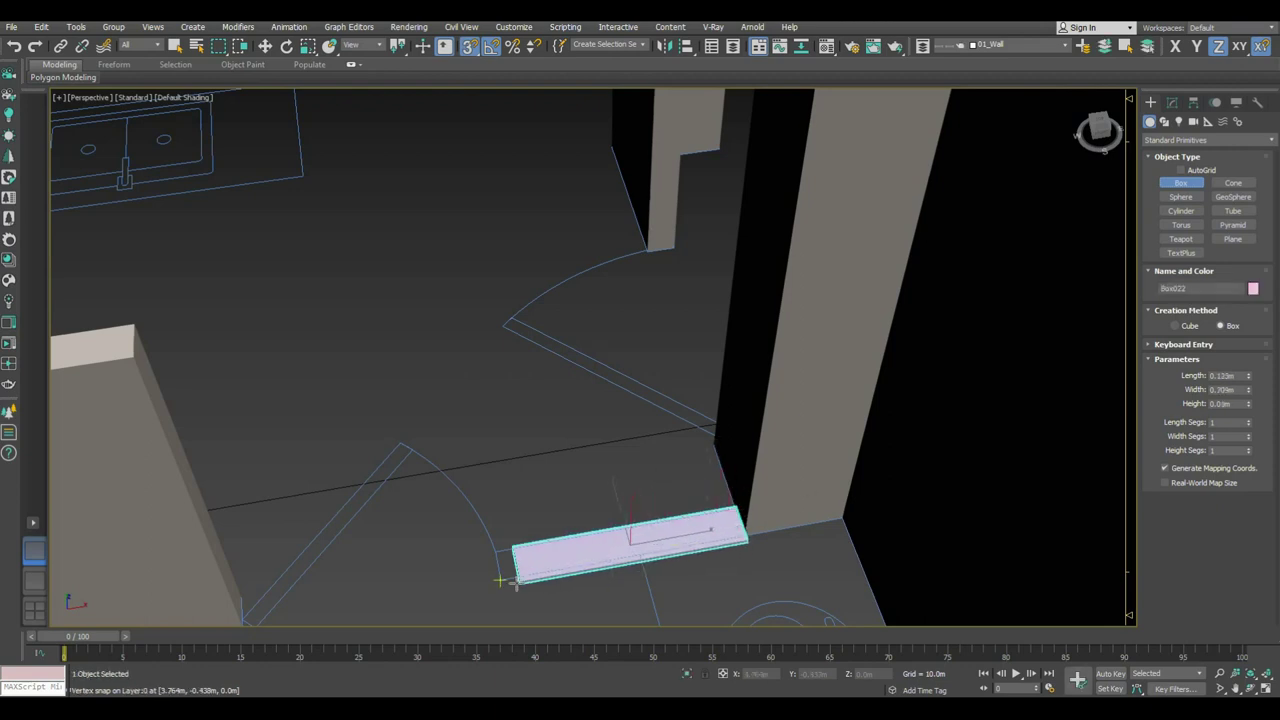
pyautogui.click(150, 340)
pyautogui.rightClick(160, 340)
pyautogui.click(357, 314)
# Step: Give the new box and its neighbouring wall the wall colour and the 01 - Default material
pyautogui.click(697, 334)
pyautogui.keyDown('ctrl'); pyautogui.click(663, 366); pyautogui.keyUp('ctrl')
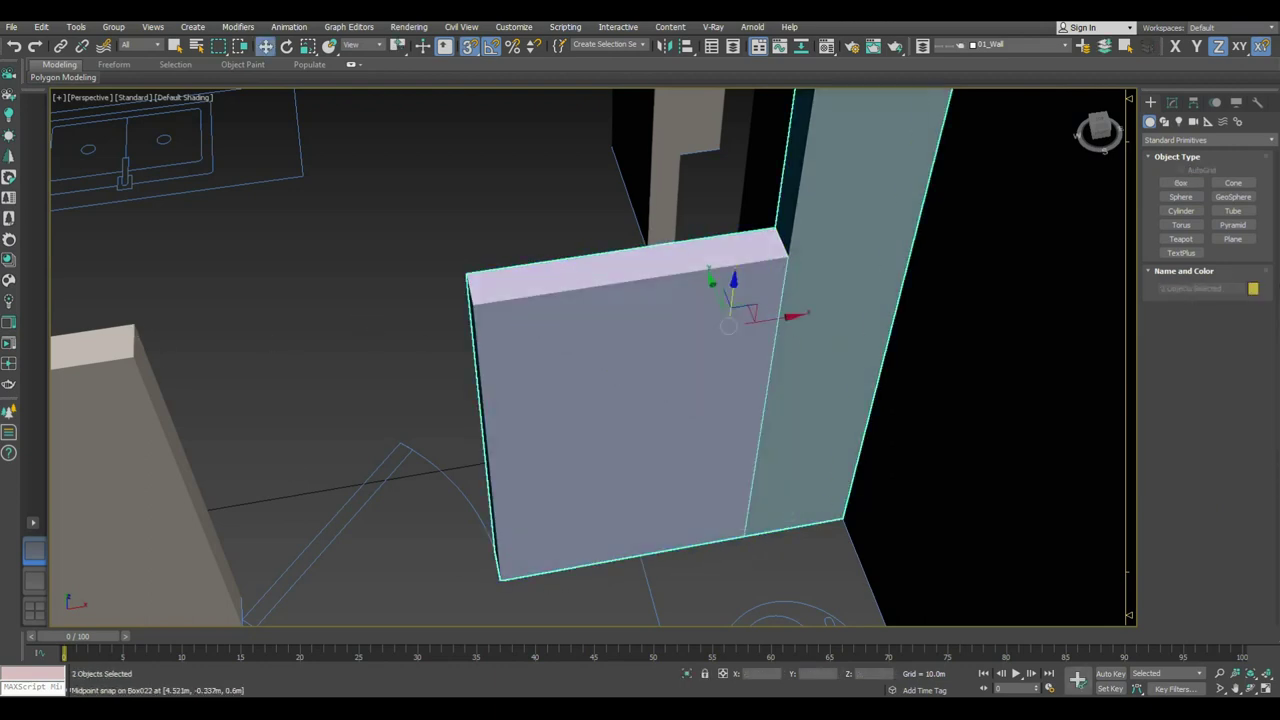
pyautogui.click(1253, 289)
pyautogui.click(559, 406)
pyautogui.press('m')
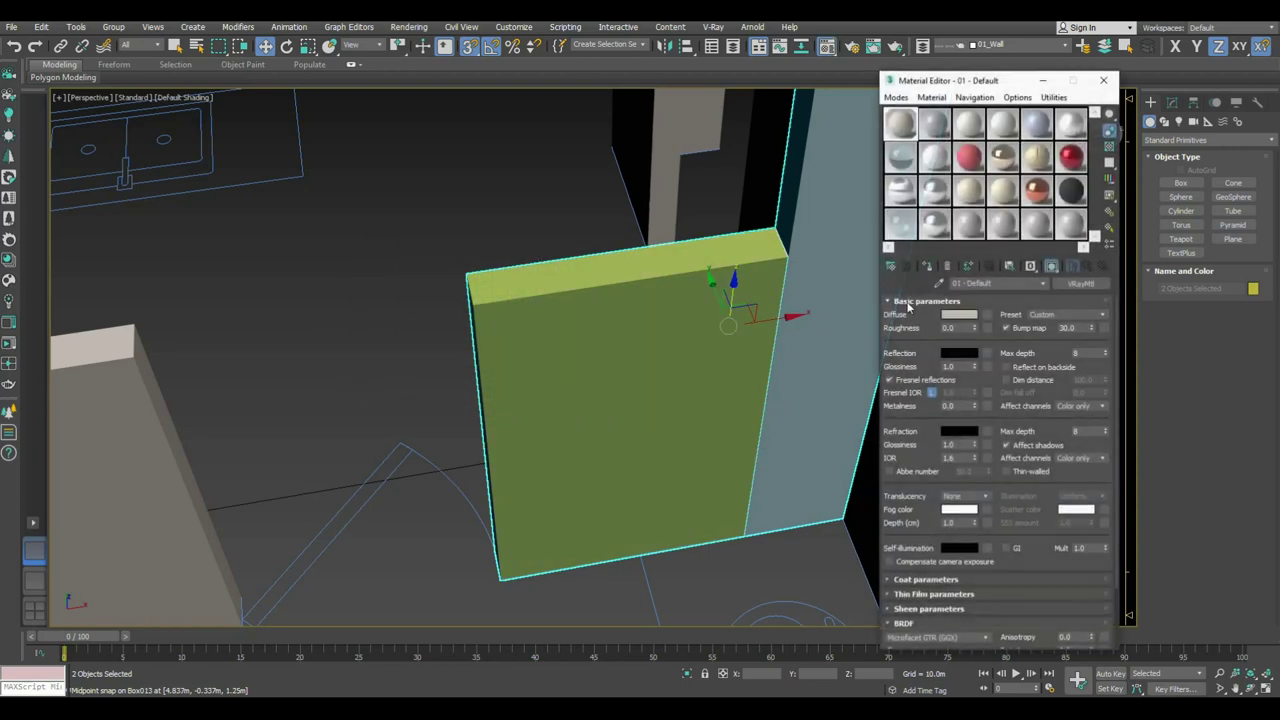
pyautogui.click(928, 265)
pyautogui.click(420, 254)
pyautogui.scroll(-5, 420, 254)
pyautogui.moveTo(580, 357)
pyautogui.keyDown('alt'); pyautogui.mouseDown(button='middle')
pyautogui.moveTo(837, 373)
pyautogui.moveTo(846, 401)
pyautogui.mouseUp(button='middle'); pyautogui.keyUp('alt')
pyautogui.scroll(-5, 837, 373)
pyautogui.click(11, 26)
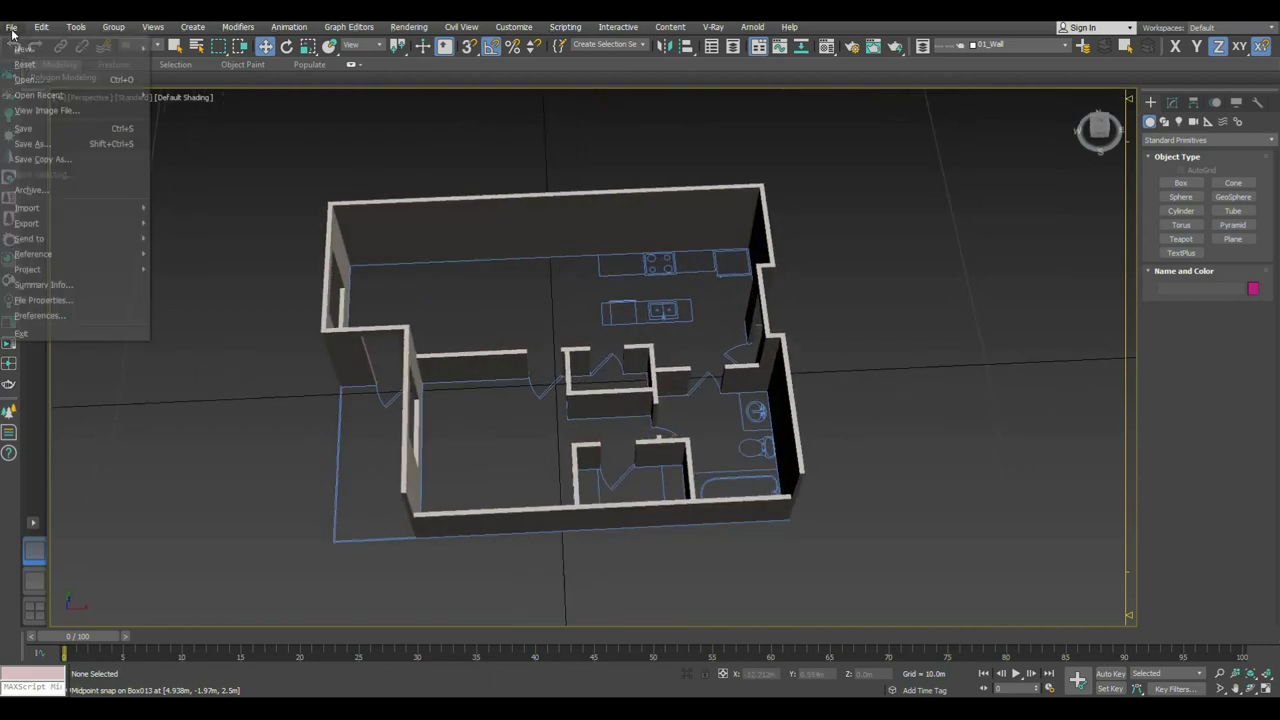
# Step: Merge all four objects from Door.max into the scene with File > Import > Merge
pyautogui.click(39, 187)
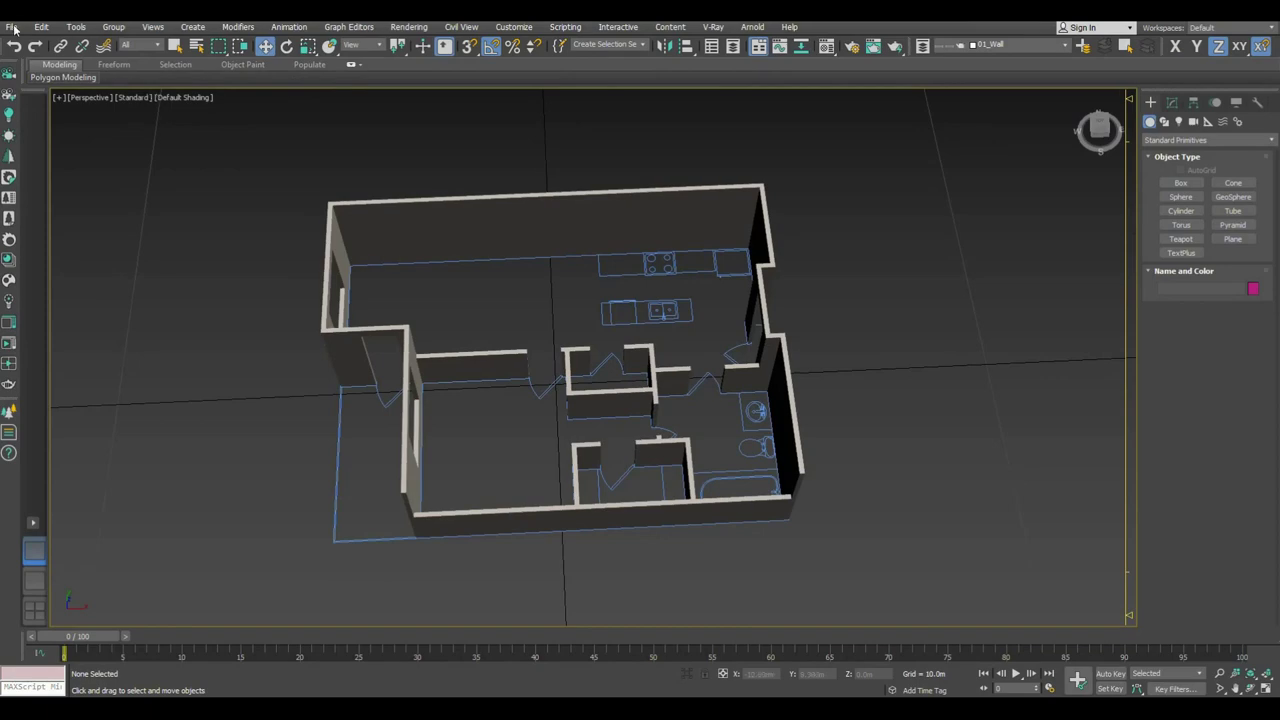
pyautogui.click(14, 28)
pyautogui.click(224, 209)
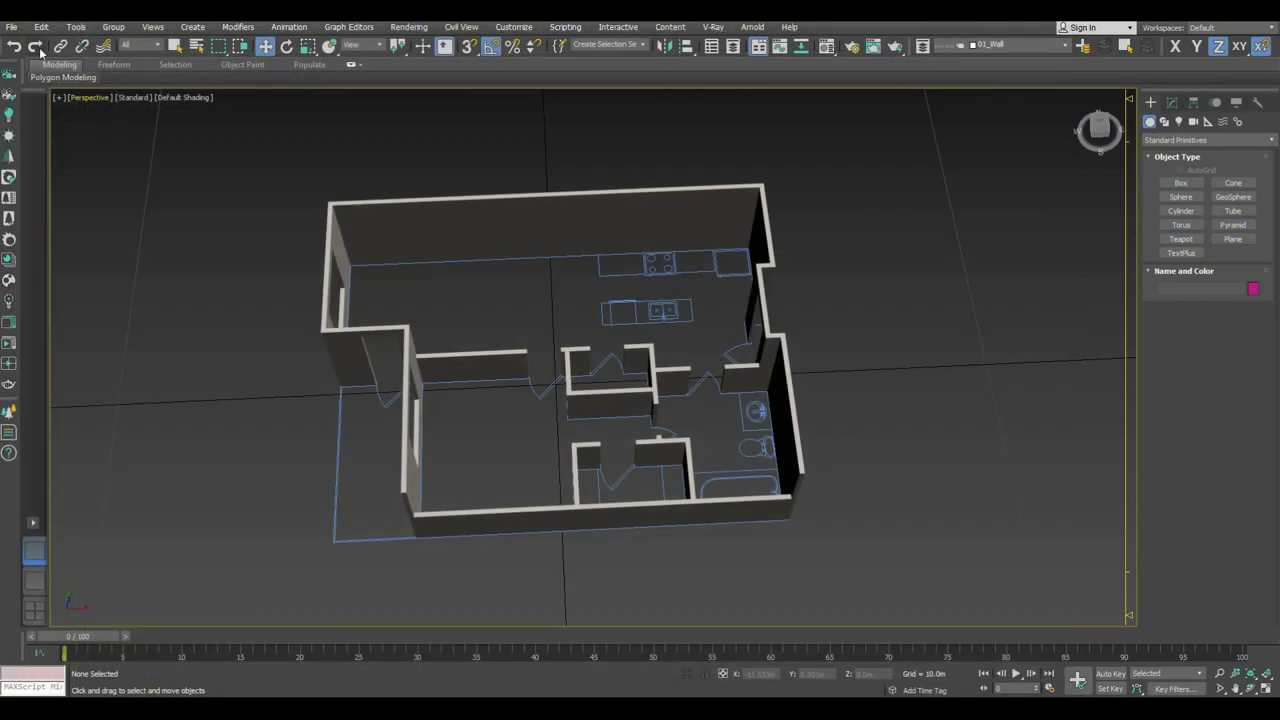
pyautogui.click(13, 29)
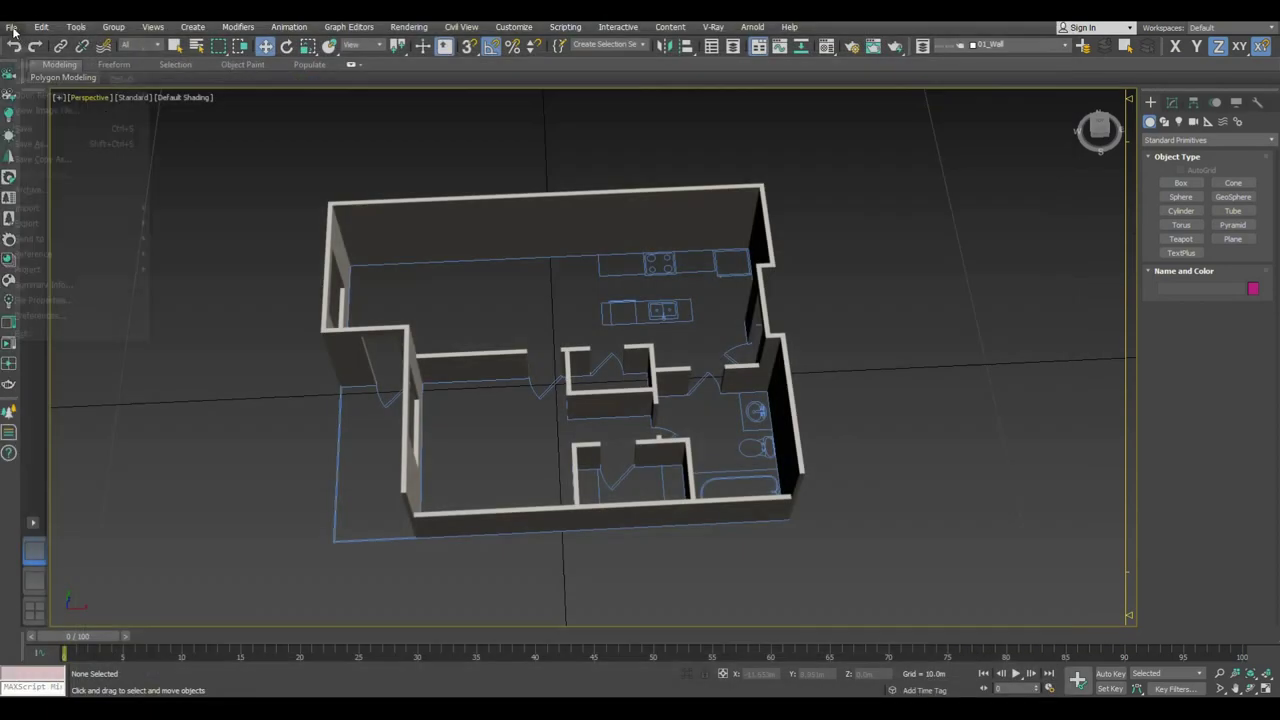
pyautogui.moveTo(30, 207)
pyautogui.click(205, 222)
pyautogui.doubleClick(106, 140)
pyautogui.click(526, 443)
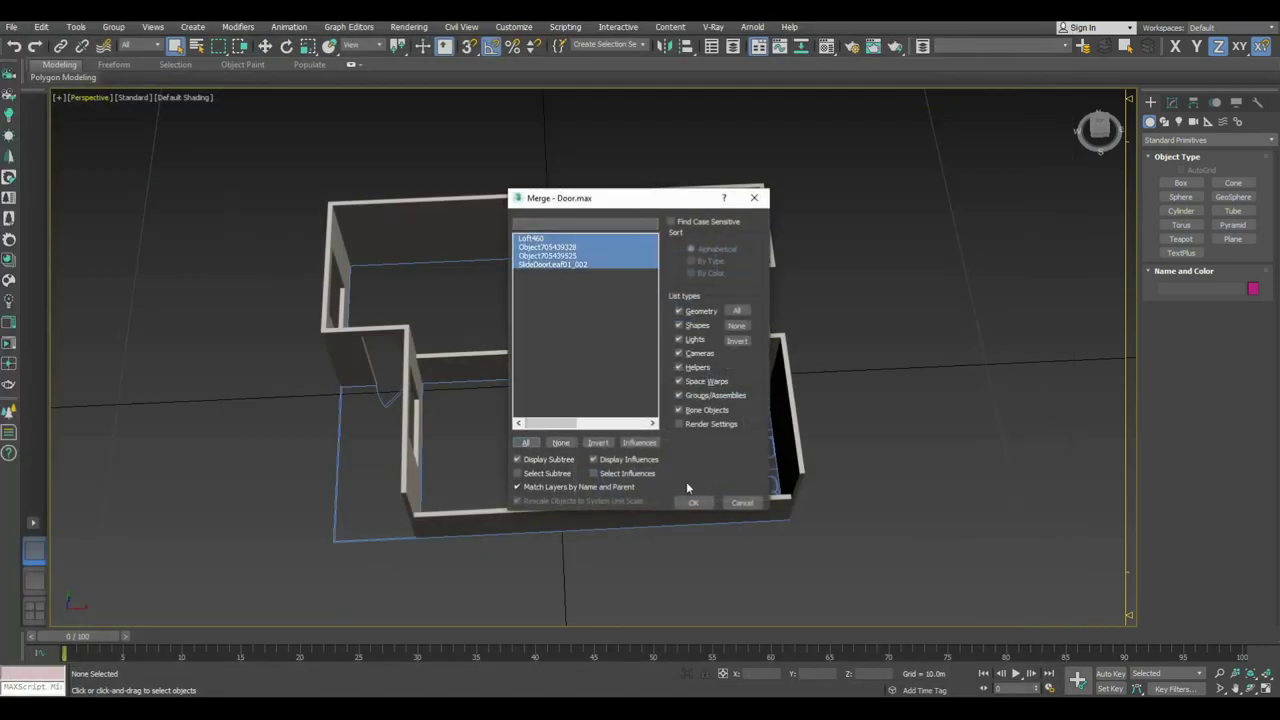
pyautogui.click(694, 501)
pyautogui.keyDown('alt'); pyautogui.moveTo(694, 501); pyautogui.dragTo(562, 376, button='middle'); pyautogui.keyUp('alt')
# Step: Move the merged objects beside the house and isolate a single window, deleting the extra piece
pyautogui.scroll(-3, 562, 376)
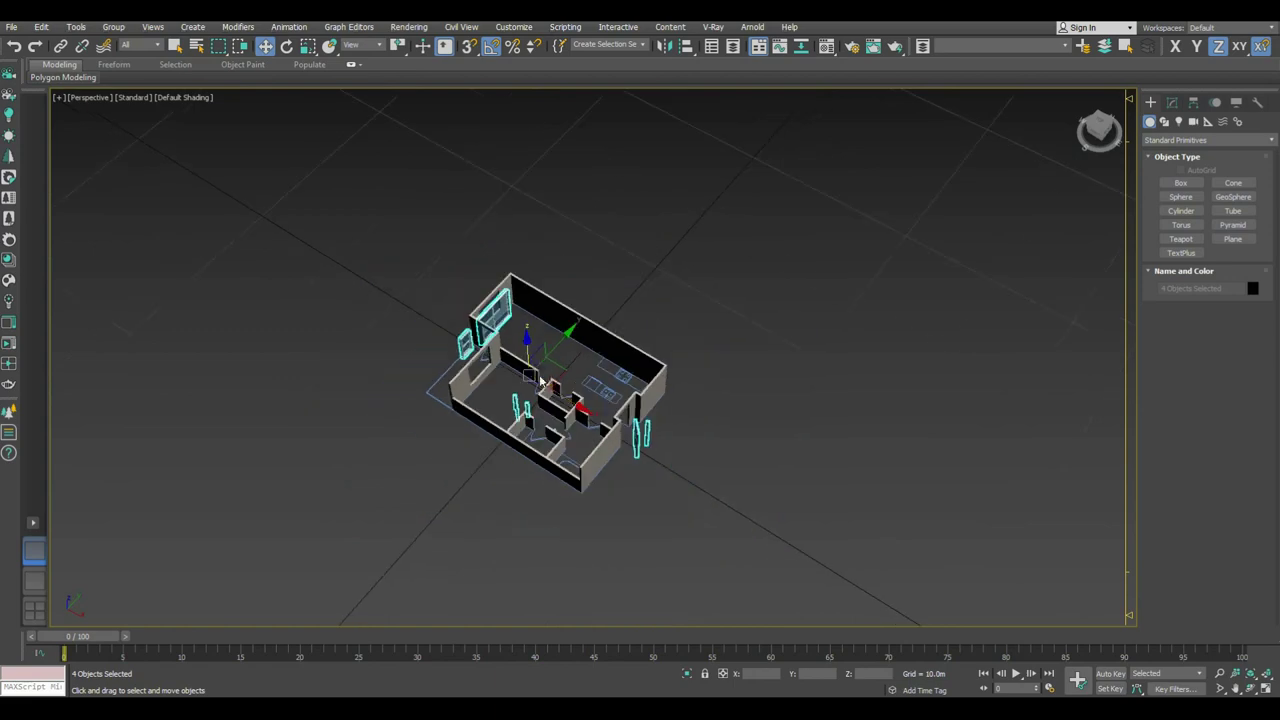
pyautogui.moveTo(562, 376); pyautogui.dragTo(391, 448)
pyautogui.scroll(5, 431, 251)
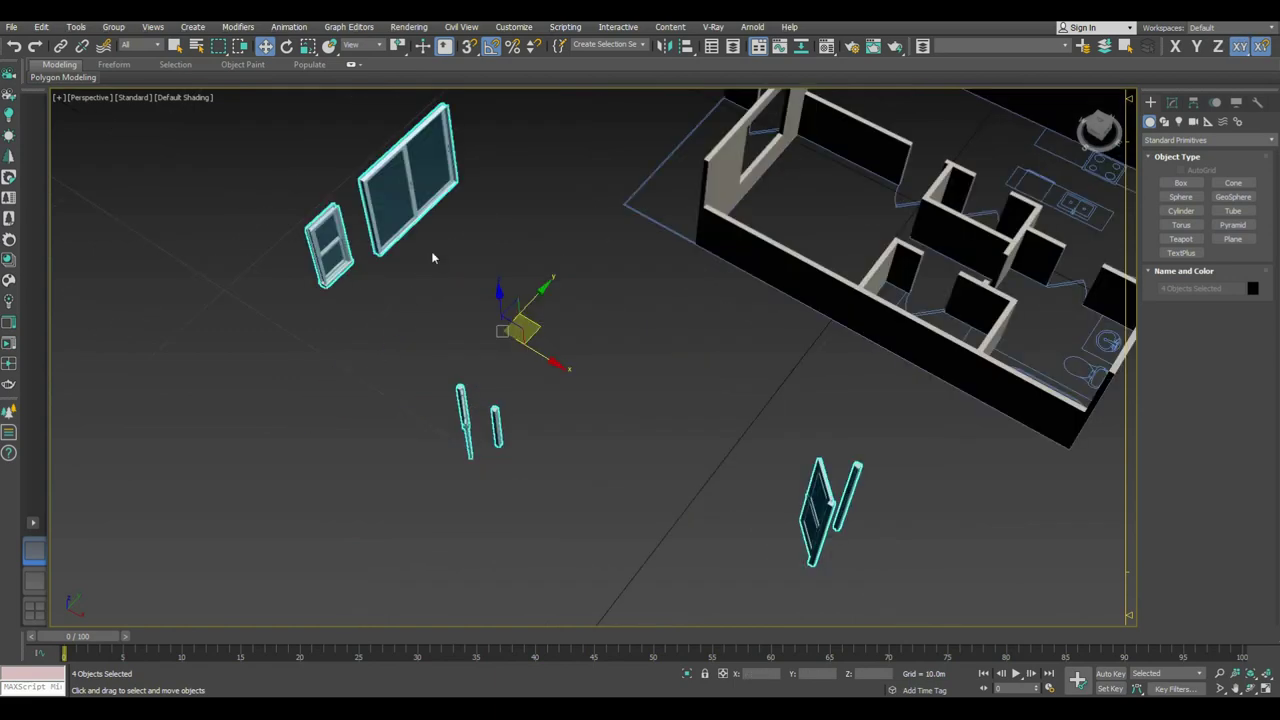
pyautogui.click(431, 251)
pyautogui.moveTo(470, 294); pyautogui.dragTo(398, 369, button='middle')
pyautogui.press('Delete')
# Step: Move the window into the left wall's opening and adjust its position there
pyautogui.click(258, 288)
pyautogui.keyDown('alt'); pyautogui.moveTo(258, 288); pyautogui.dragTo(312, 300, button='middle'); pyautogui.keyUp('alt')
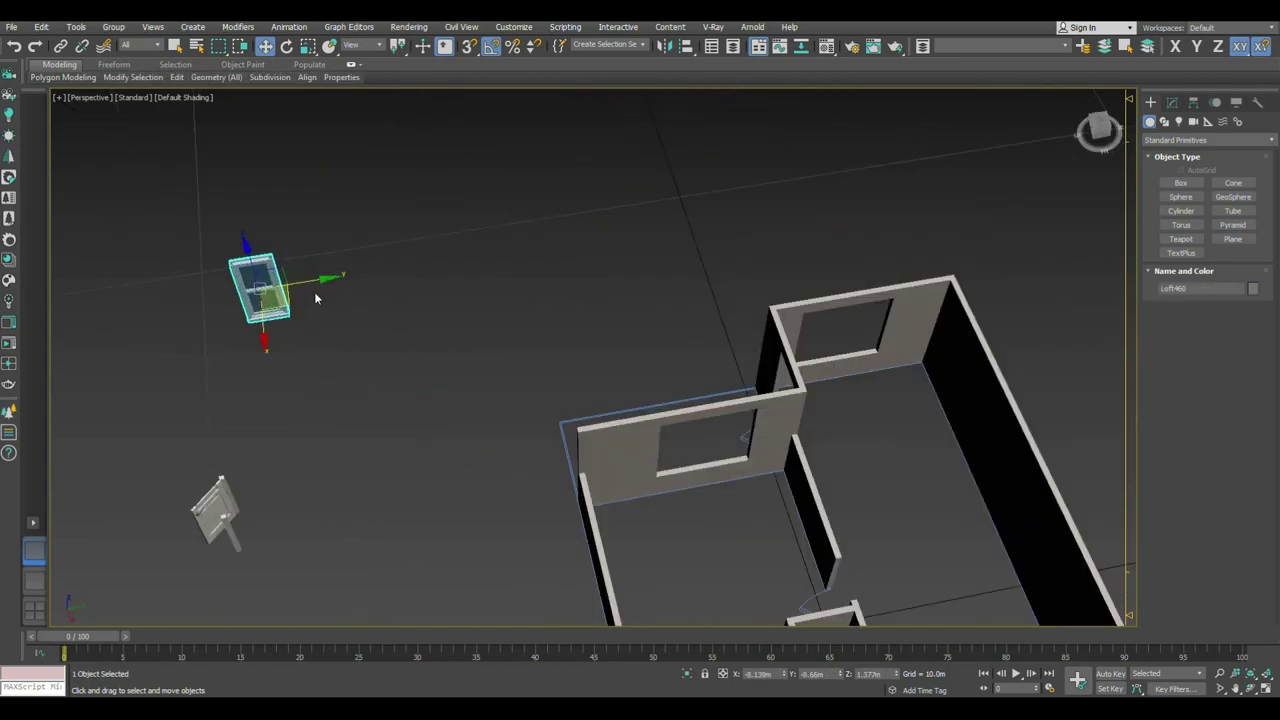
pyautogui.moveTo(317, 282)
pyautogui.mouseDown()
pyautogui.moveTo(694, 486)
pyautogui.moveTo(702, 458)
pyautogui.mouseUp()
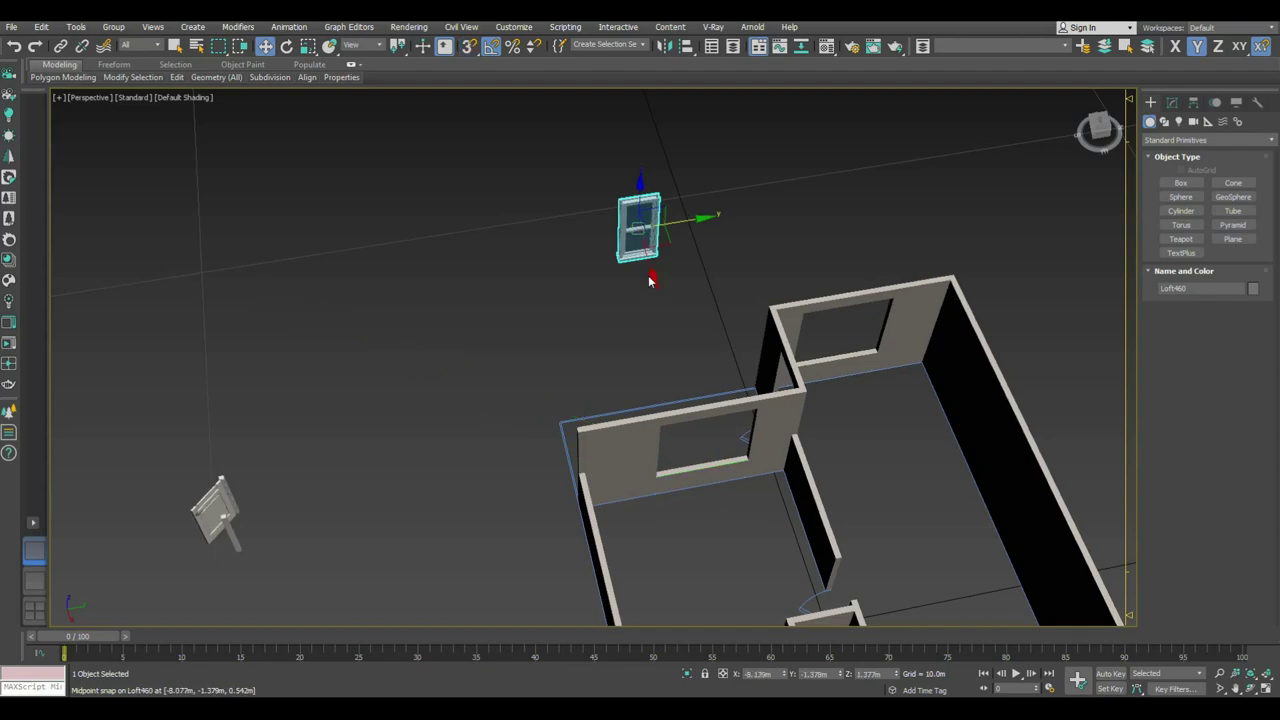
pyautogui.moveTo(649, 280); pyautogui.dragTo(703, 458)
pyautogui.press('z')
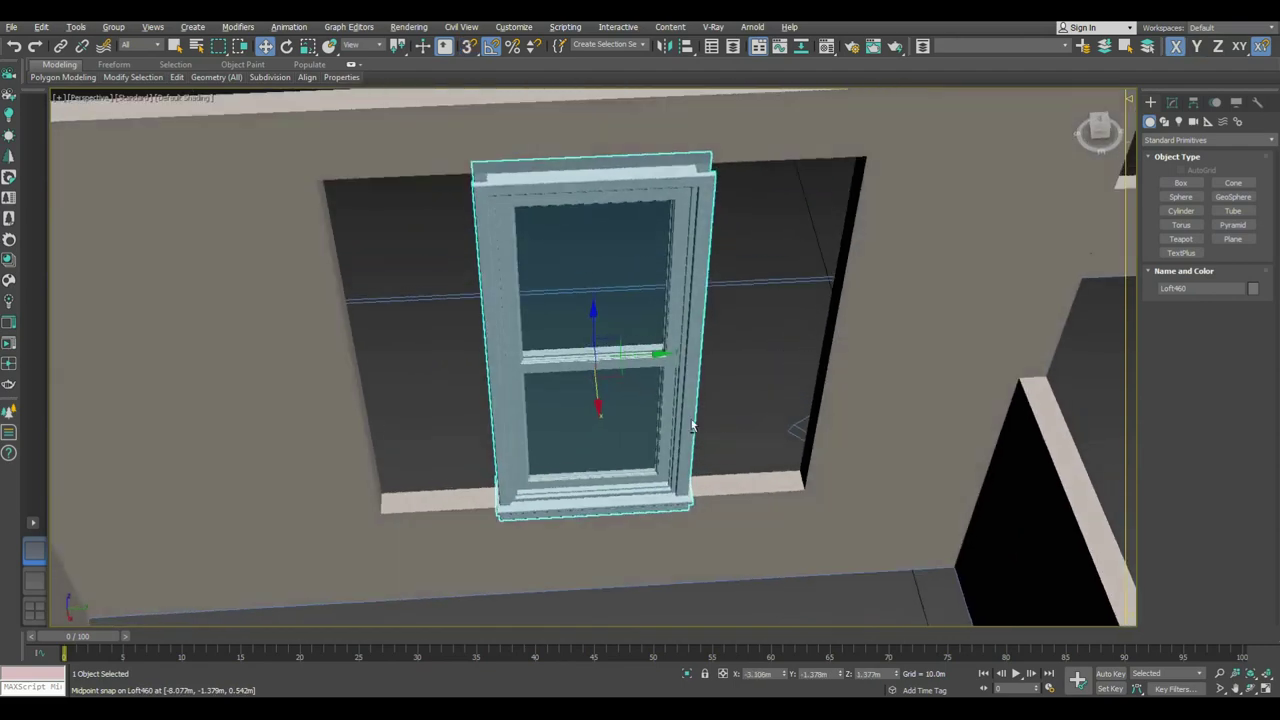
pyautogui.keyDown('alt'); pyautogui.moveTo(688, 418); pyautogui.dragTo(609, 410, button='middle'); pyautogui.keyUp('alt')
pyautogui.moveTo(627, 387); pyautogui.dragTo(605, 370)
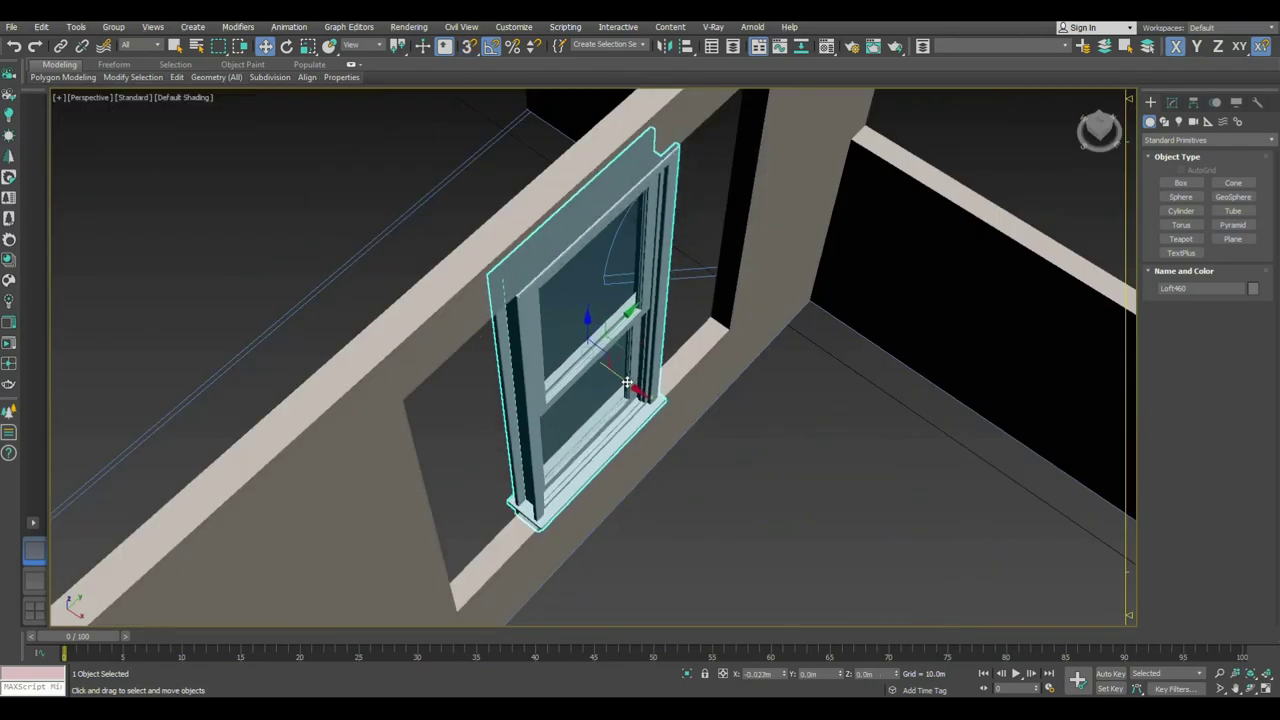
pyautogui.keyDown('alt'); pyautogui.moveTo(605, 370); pyautogui.dragTo(580, 320, button='middle'); pyautogui.keyUp('alt')
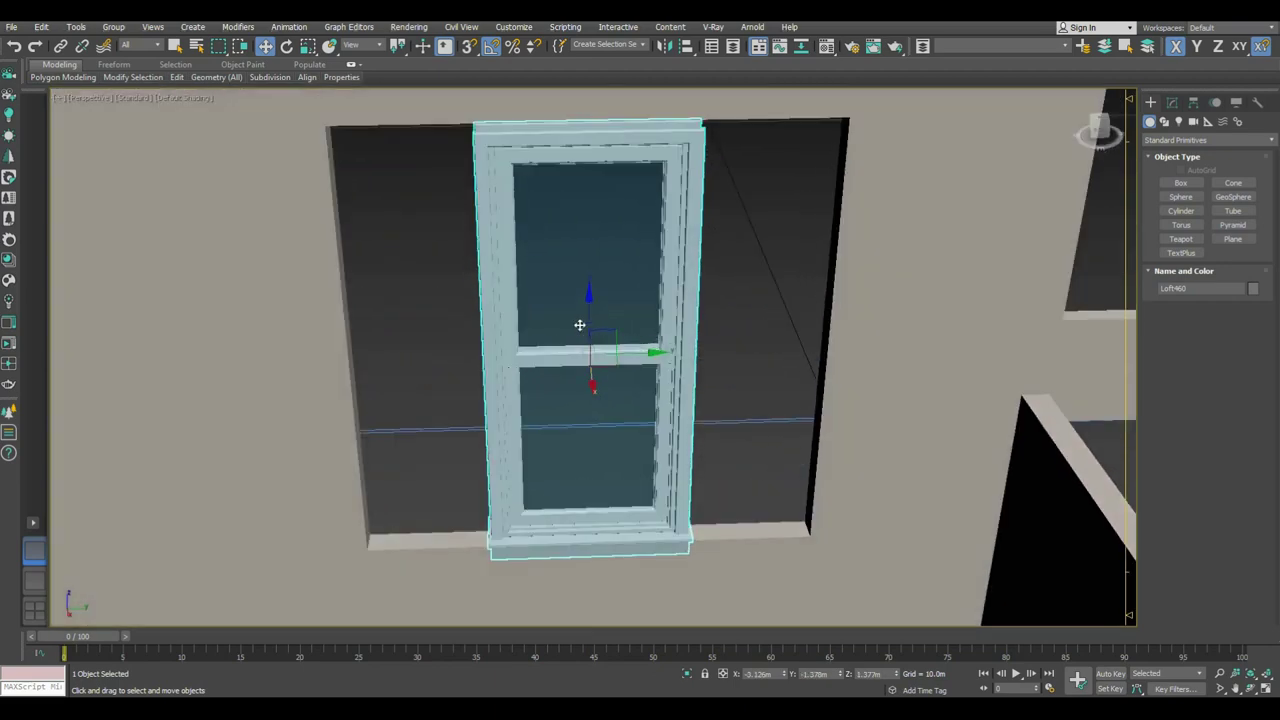
pyautogui.scroll(-2, 580, 320)
# Step: In vertex mode, stretch the window frame's left and right sides to the opening edges
pyautogui.click(1173, 102)
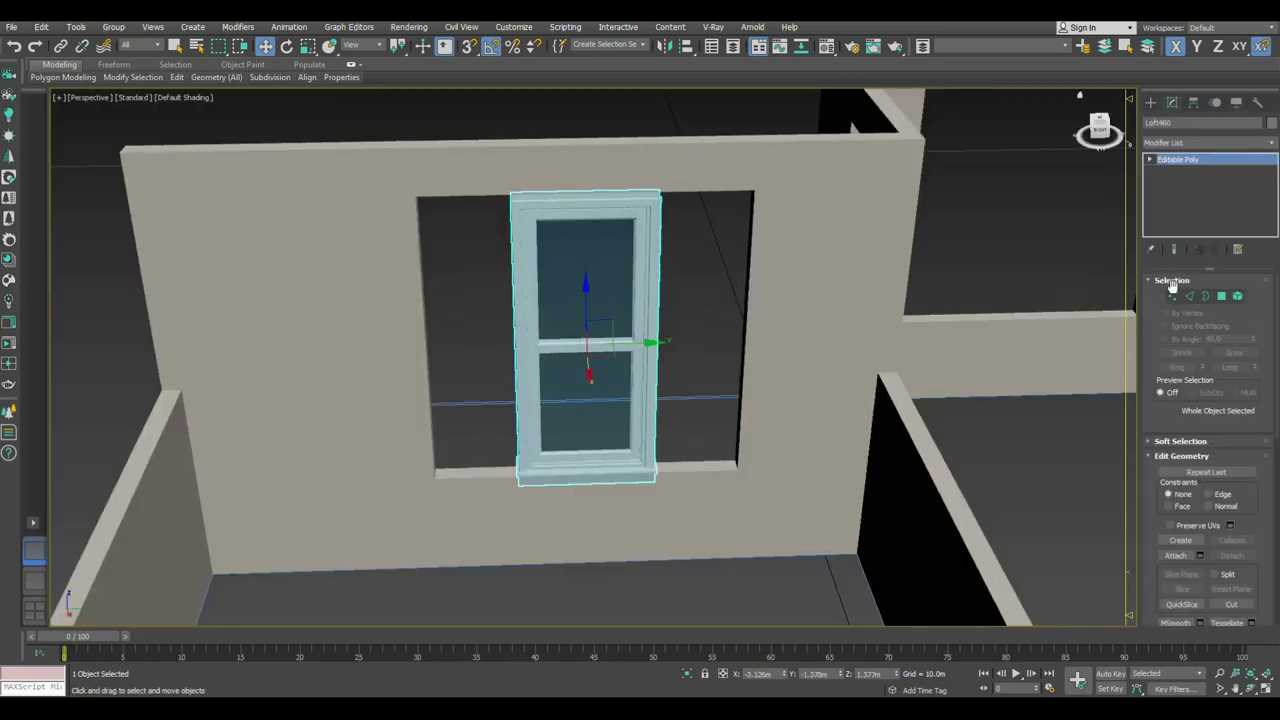
pyautogui.click(1173, 296)
pyautogui.moveTo(678, 336); pyautogui.dragTo(725, 336)
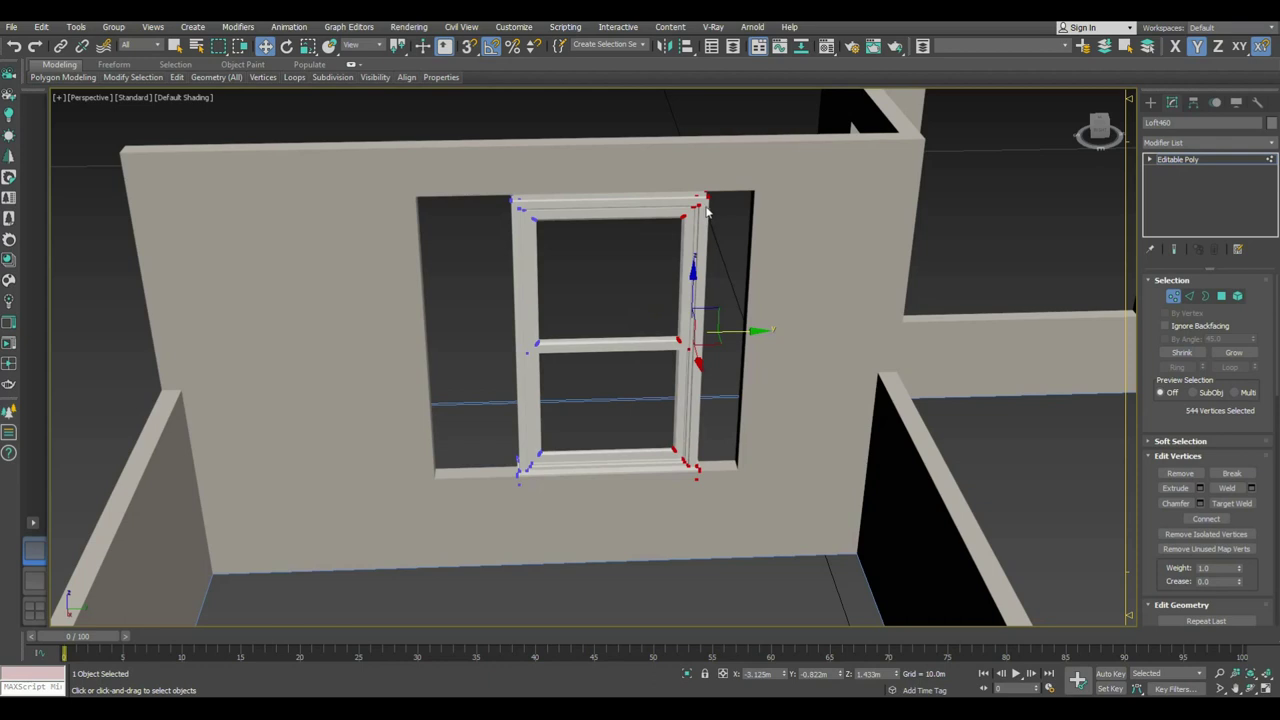
pyautogui.moveTo(707, 200); pyautogui.dragTo(752, 194)
pyautogui.moveTo(595, 145); pyautogui.dragTo(388, 513)
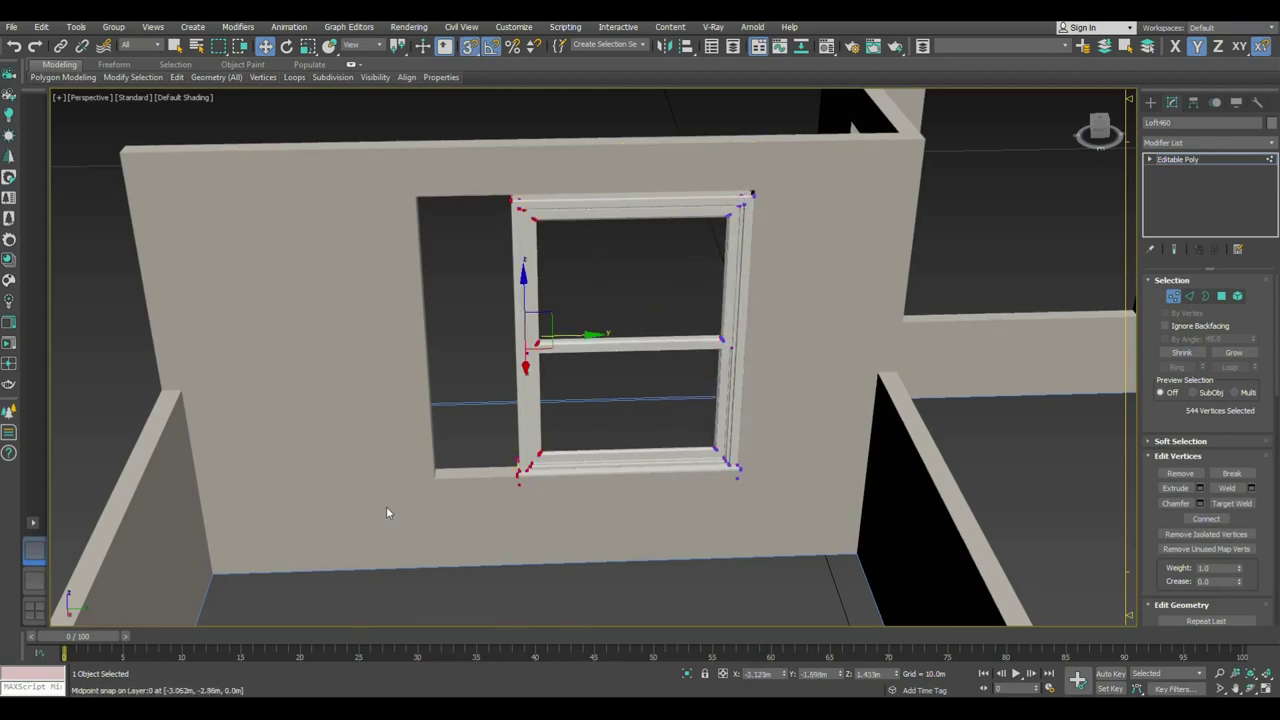
pyautogui.moveTo(509, 204)
pyautogui.mouseDown()
pyautogui.moveTo(412, 204)
pyautogui.moveTo(808, 303)
pyautogui.mouseUp()
pyautogui.keyDown('alt'); pyautogui.moveTo(808, 303); pyautogui.dragTo(565, 210, button='middle'); pyautogui.keyUp('alt')
pyautogui.moveTo(586, 162); pyautogui.dragTo(586, 182)
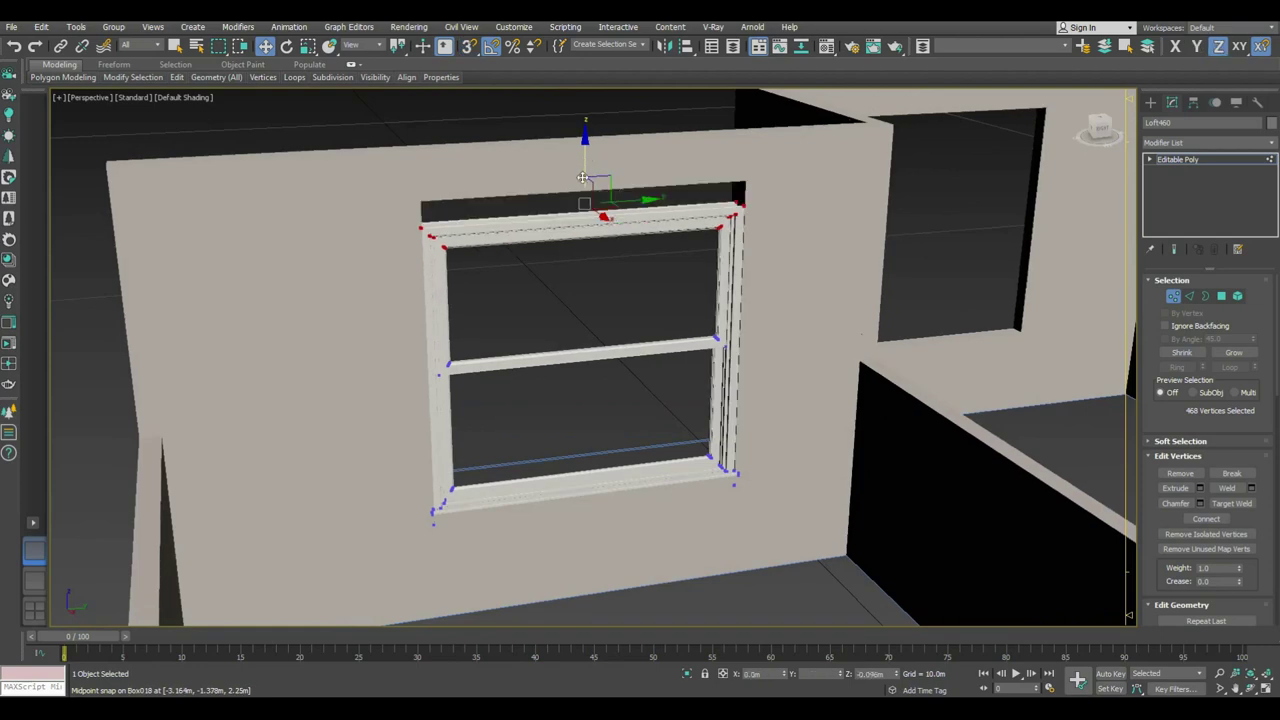
# Step: Raise the frame top to the opening's top edge and realign its right side
pyautogui.scroll(3, 430, 237)
pyautogui.moveTo(408, 243); pyautogui.dragTo(408, 201)
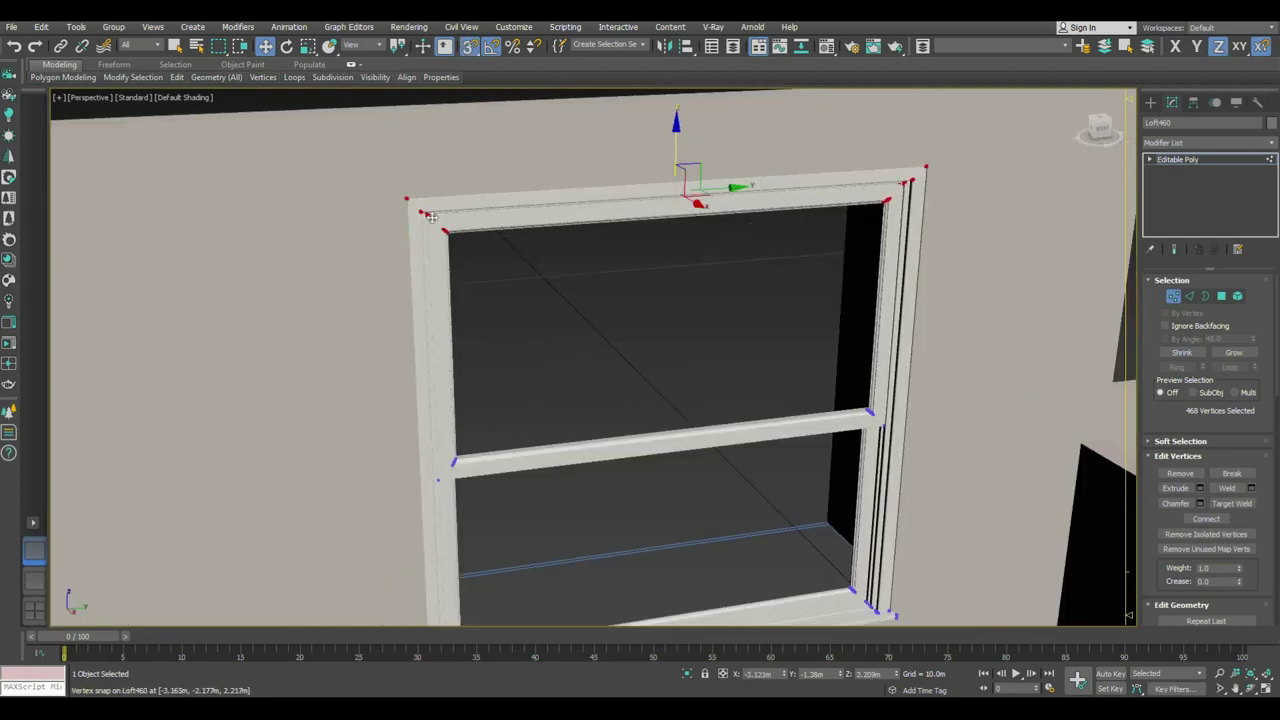
pyautogui.scroll(-3, 661, 259)
pyautogui.moveTo(730, 160); pyautogui.dragTo(800, 540)
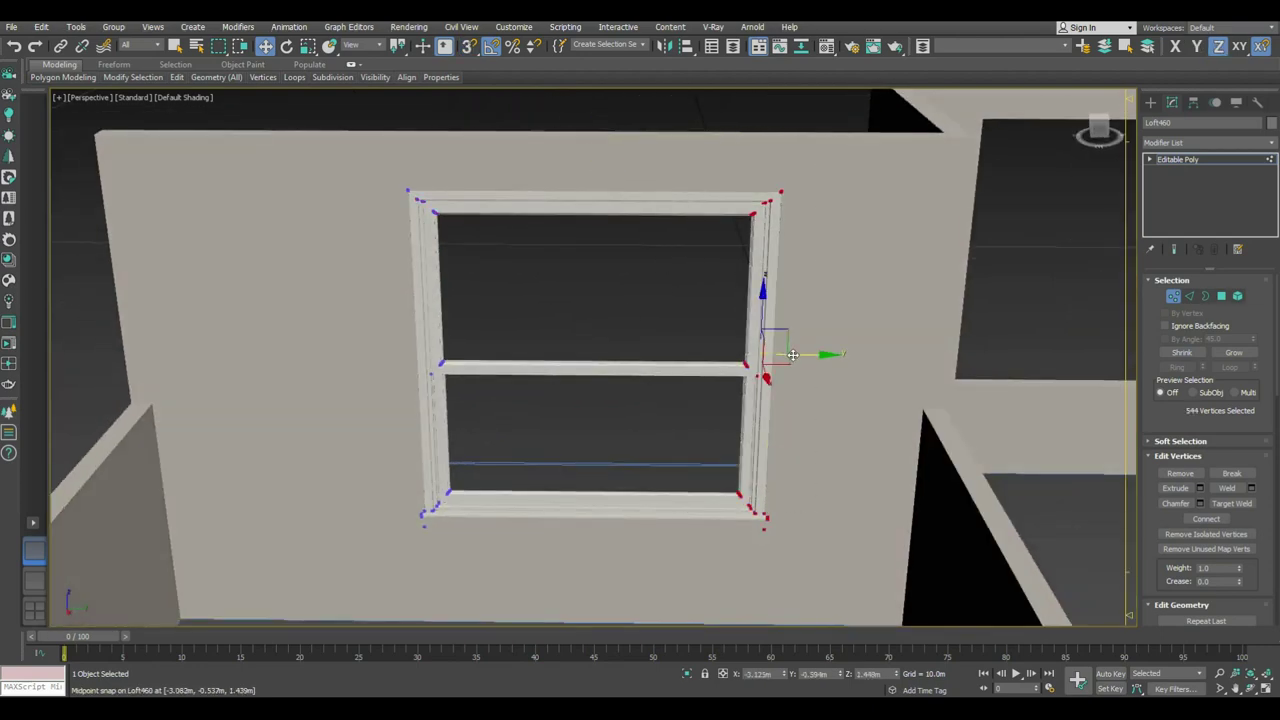
pyautogui.moveTo(792, 354); pyautogui.dragTo(764, 207)
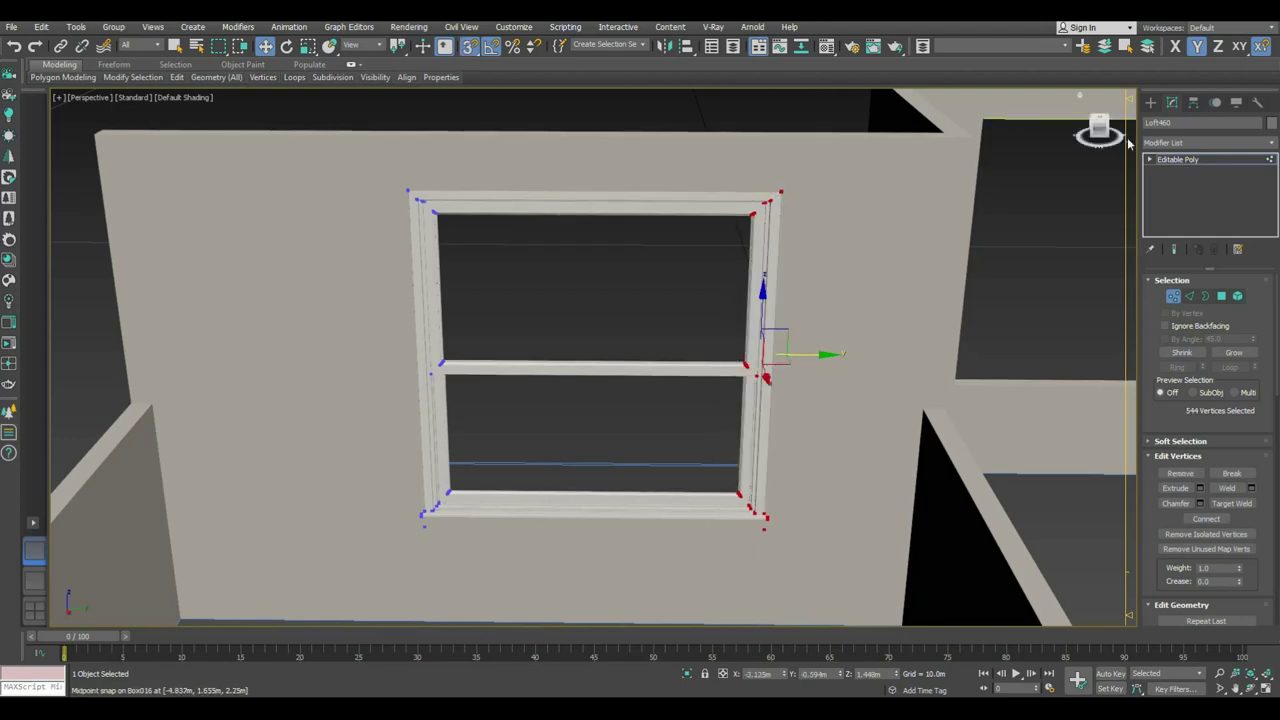
pyautogui.click(1150, 102)
# Step: Return to the frontal wall view and enable Affect Pivot Only in the Hierarchy panel
pyautogui.keyDown('alt'); pyautogui.moveTo(620, 380); pyautogui.dragTo(648, 407, button='middle'); pyautogui.keyUp('alt')
pyautogui.scroll(3, 618, 389)
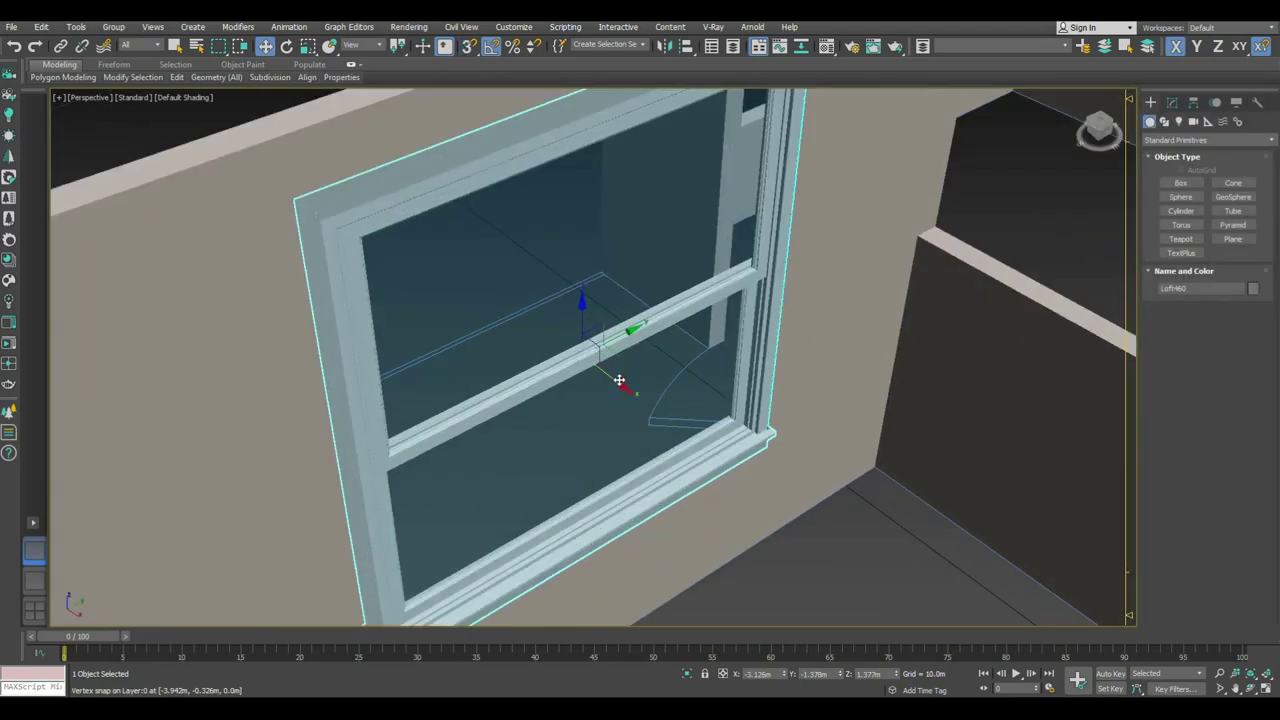
pyautogui.hotkey('shift', 'z')
pyautogui.hotkey('shift', 'y')
pyautogui.hotkey('shift', 'z')
pyautogui.hotkey('shift', 'z')
pyautogui.hotkey('shift', 'z')
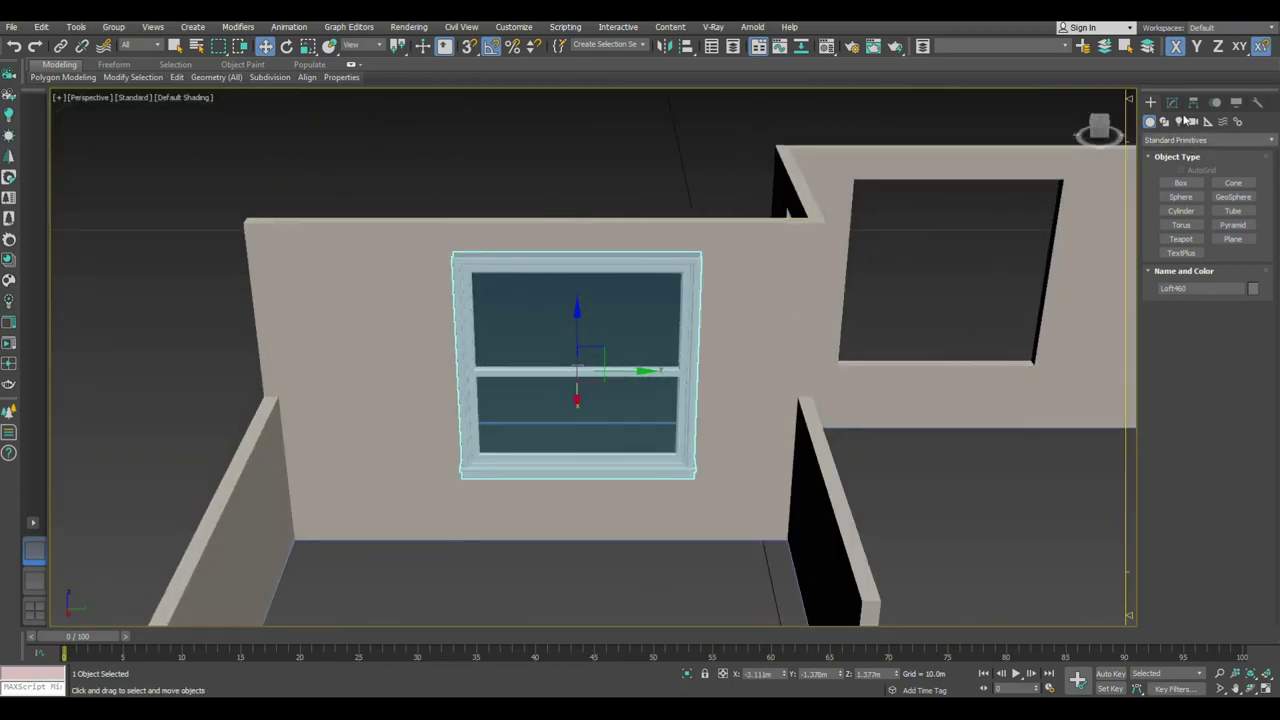
pyautogui.click(1172, 102)
pyautogui.click(1193, 103)
pyautogui.click(1207, 195)
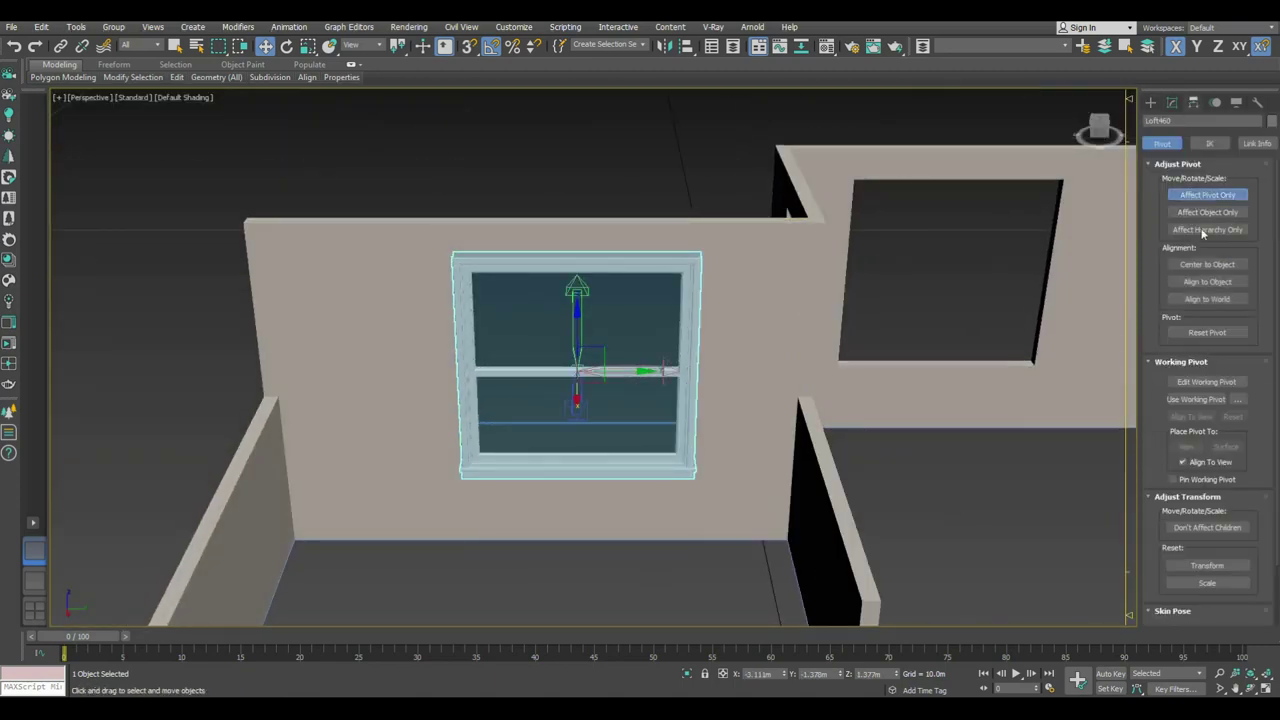
# Step: Turn off Affect Pivot Only and, with snaps on, clone the window into the right wall opening
pyautogui.click(1207, 195)
pyautogui.click(1150, 102)
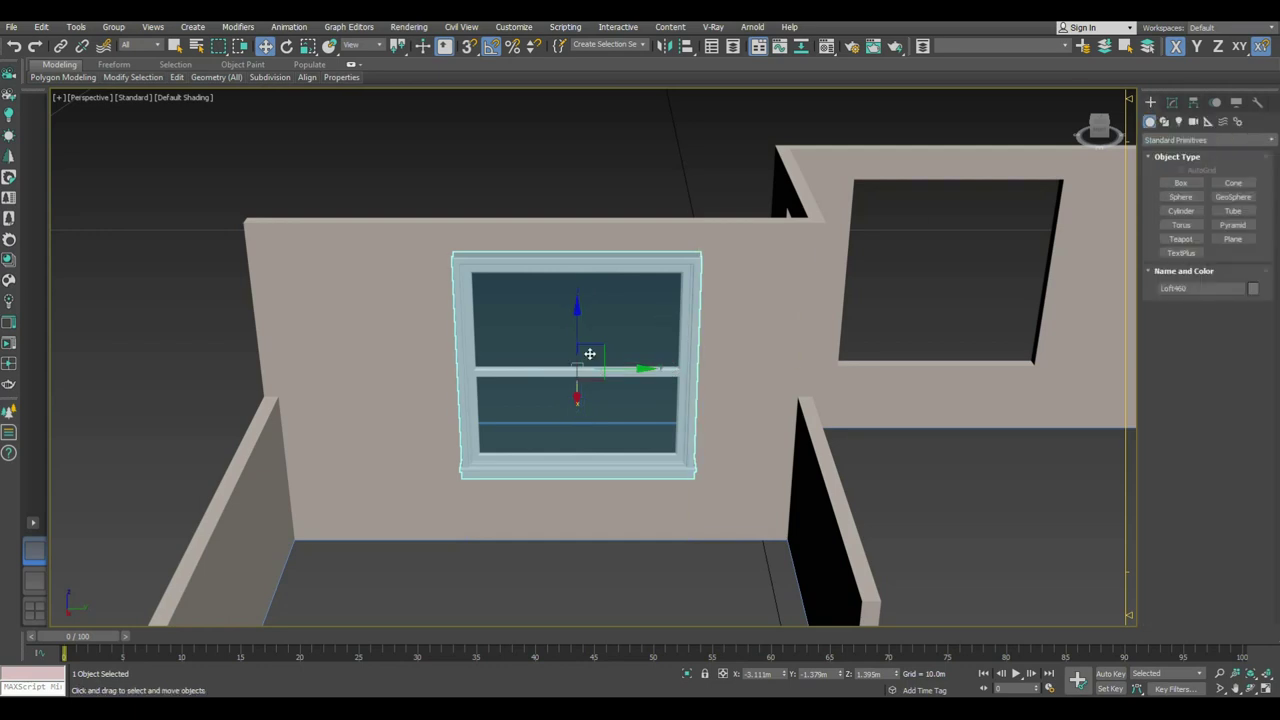
pyautogui.keyDown('alt'); pyautogui.moveTo(663, 320); pyautogui.dragTo(631, 372, button='middle'); pyautogui.keyUp('alt')
pyautogui.press('s')
pyautogui.keyDown('shift'); pyautogui.moveTo(631, 372); pyautogui.dragTo(868, 404); pyautogui.keyUp('shift')
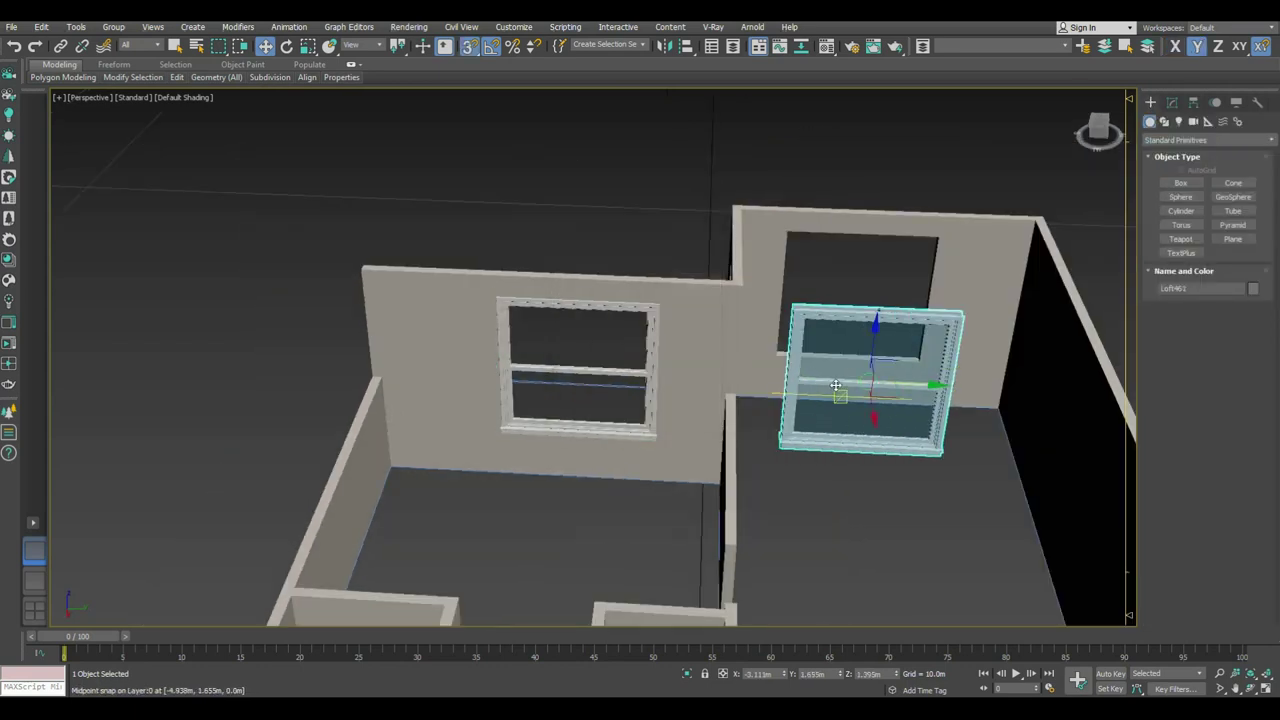
pyautogui.keyDown('shift'); pyautogui.moveTo(868, 404); pyautogui.dragTo(849, 332); pyautogui.keyUp('shift')
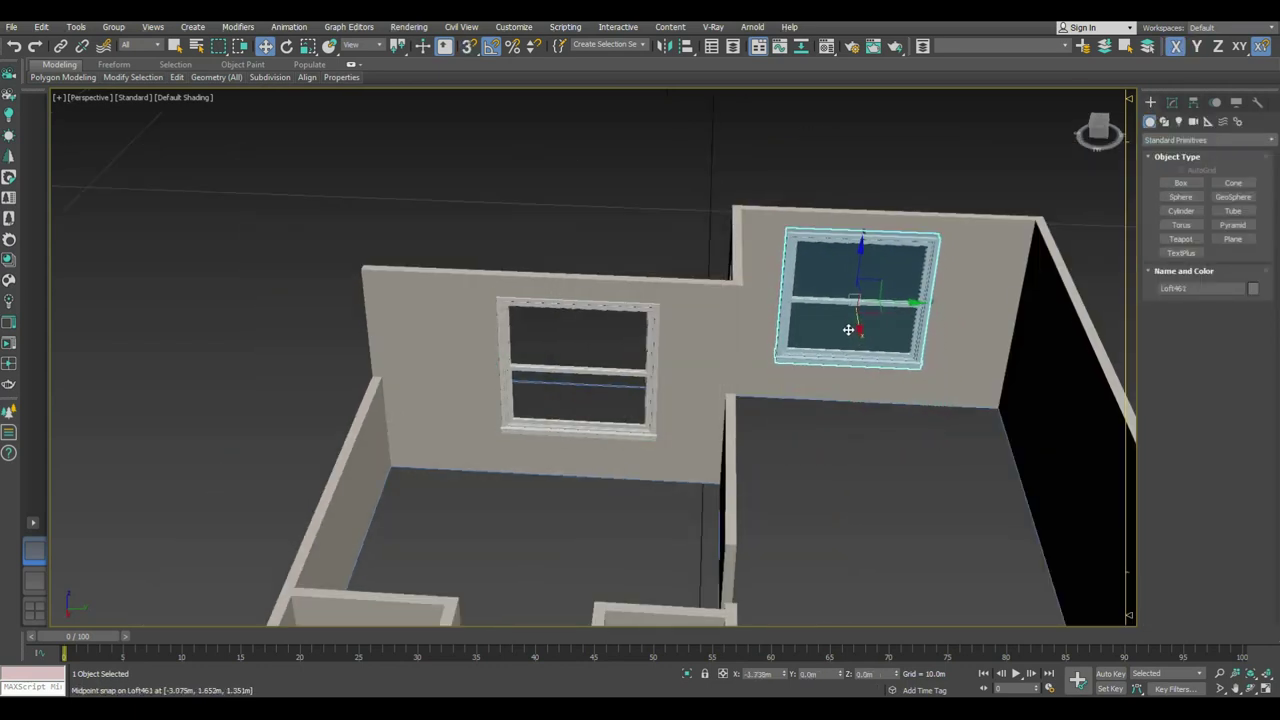
pyautogui.press('z')
pyautogui.moveTo(622, 390); pyautogui.dragTo(614, 385)
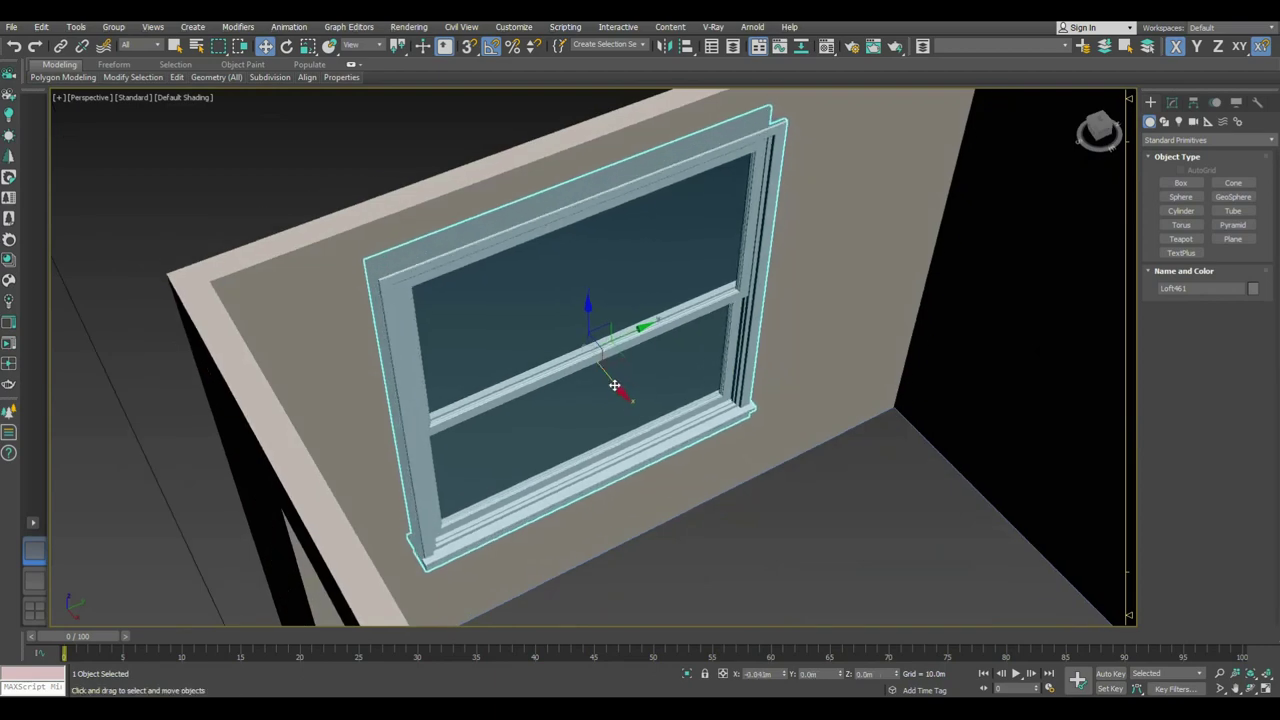
# Step: Zoom out, deselect the window, and select a loose window piece outside the house
pyautogui.scroll(-5, 700, 460)
pyautogui.click(710, 471)
pyautogui.scroll(-3, 560, 440)
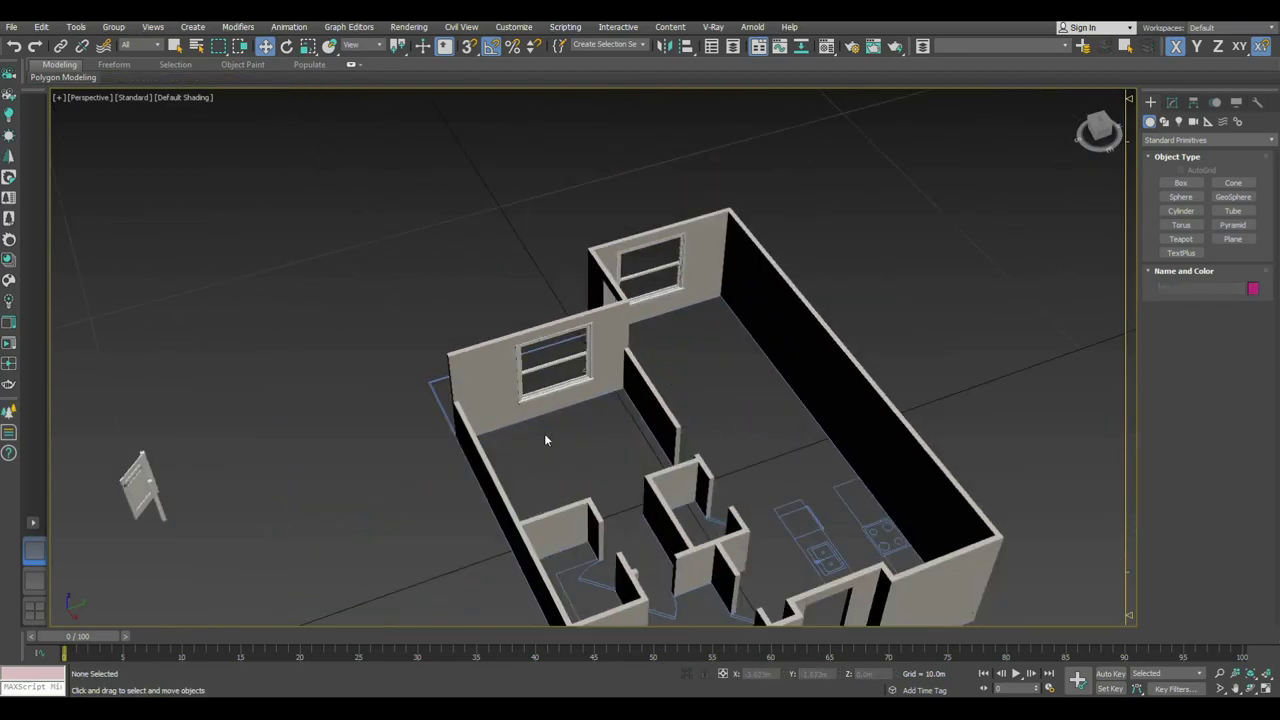
pyautogui.scroll(-1, 560, 443)
pyautogui.click(288, 492)
pyautogui.scroll(-2, 469, 503)
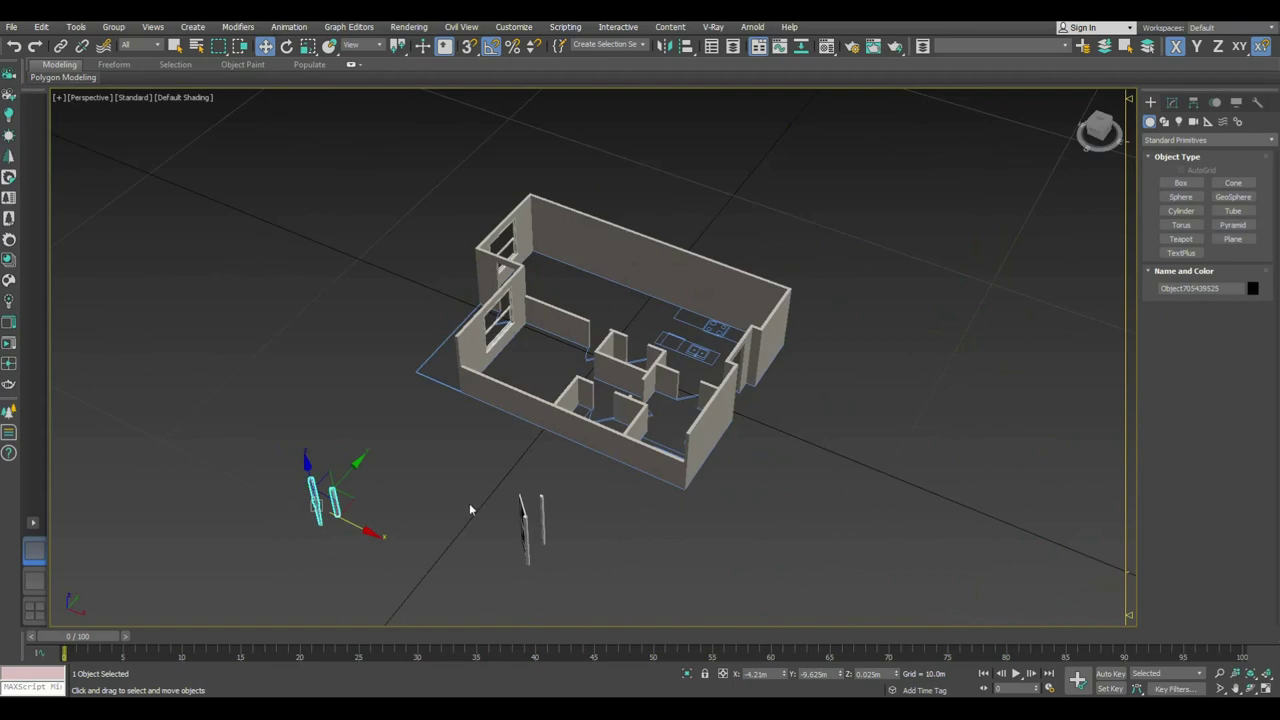
# Step: Move the loose door into the left room, rotate it to 95° and set it on its hinge
pyautogui.click(540, 525)
pyautogui.keyDown('alt'); pyautogui.moveTo(560, 520); pyautogui.dragTo(562, 525, button='middle'); pyautogui.keyUp('alt')
pyautogui.moveTo(562, 525)
pyautogui.mouseDown()
pyautogui.moveTo(405, 355)
pyautogui.moveTo(408, 320)
pyautogui.mouseUp()
pyautogui.scroll(8, 408, 320)
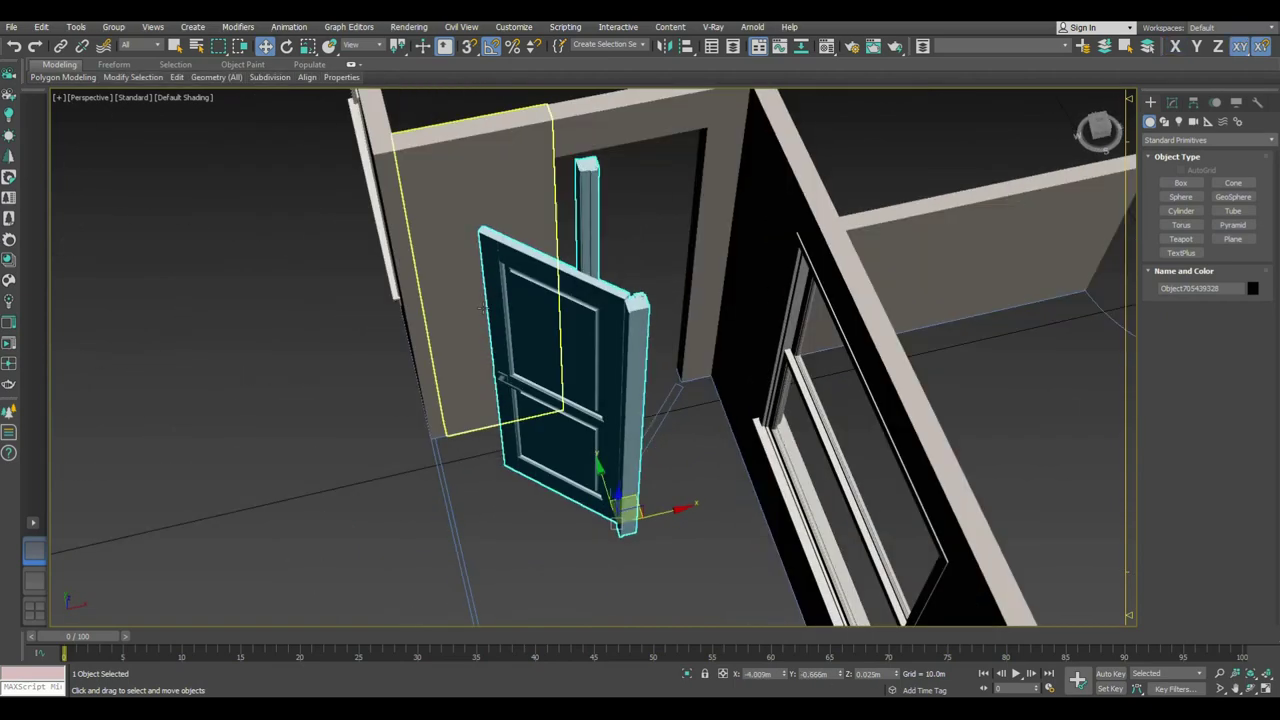
pyautogui.keyDown('alt'); pyautogui.moveTo(411, 291); pyautogui.dragTo(572, 300, button='middle'); pyautogui.keyUp('alt')
pyautogui.scroll(-3, 572, 300)
pyautogui.press('t')
pyautogui.scroll(8, 580, 348)
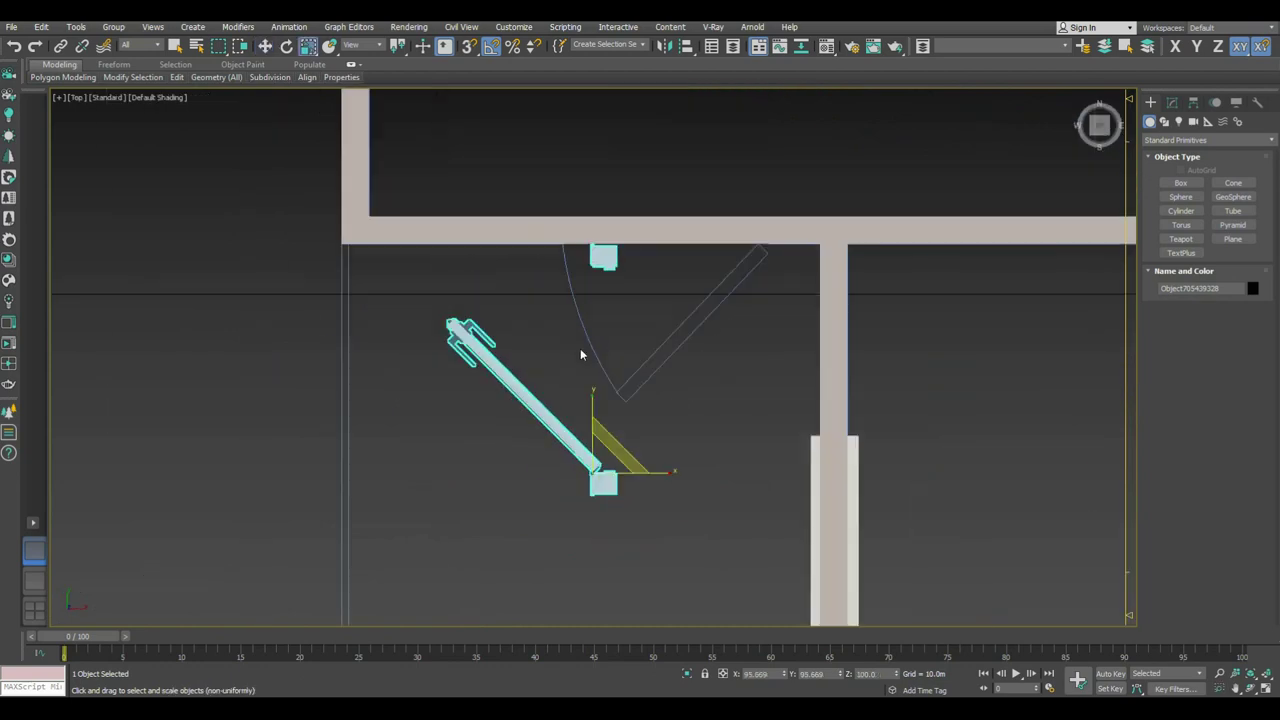
pyautogui.press('e')
pyautogui.moveTo(648, 495); pyautogui.dragTo(667, 439)
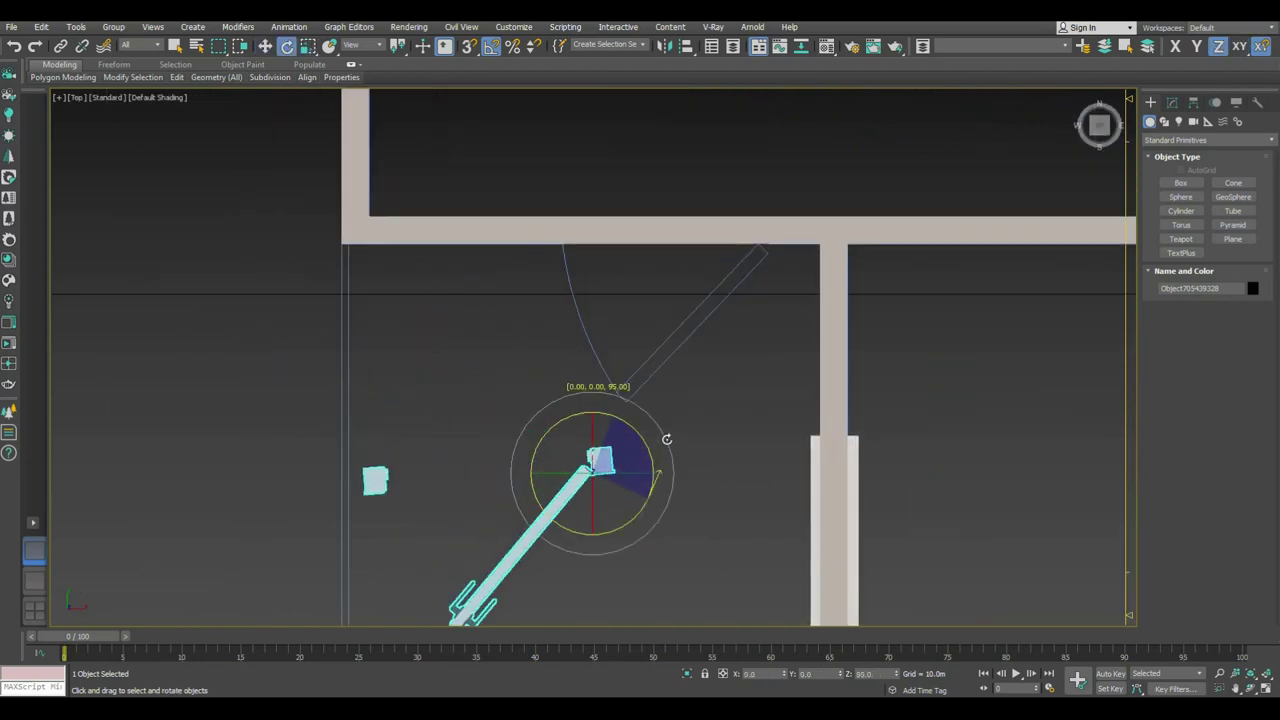
pyautogui.press('w')
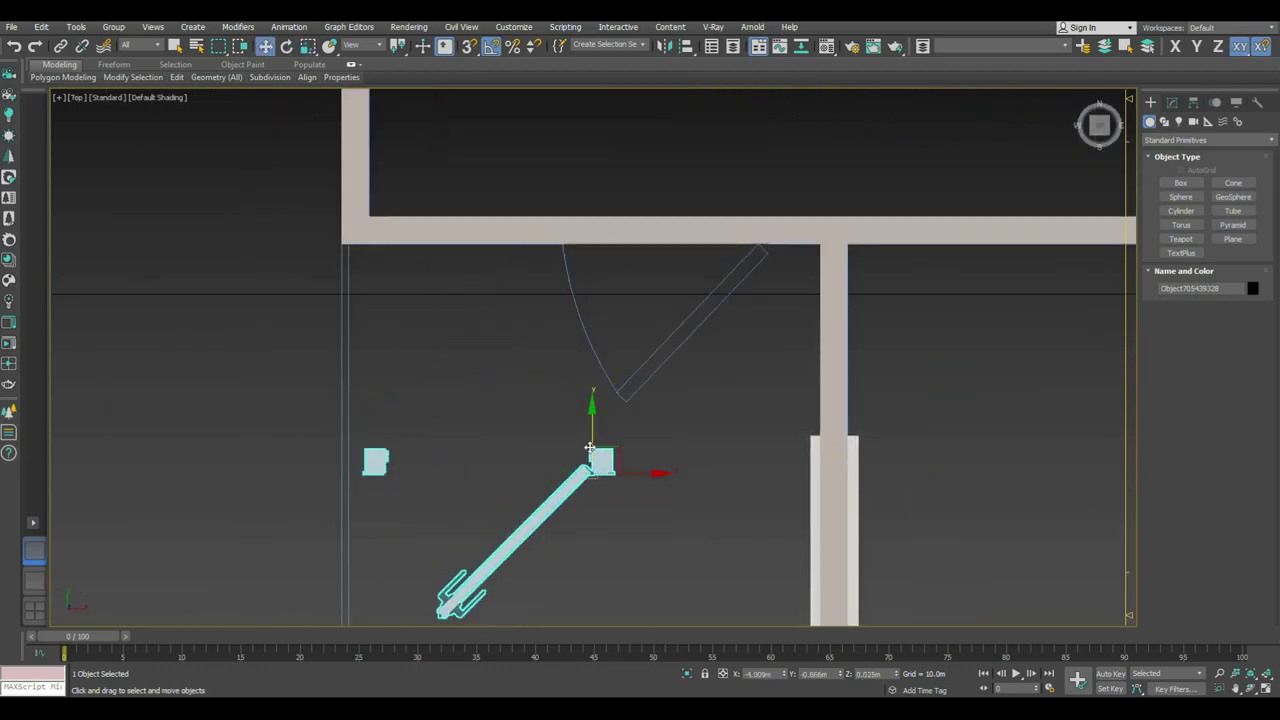
pyautogui.moveTo(610, 451); pyautogui.dragTo(767, 285)
# Step: With wireframe and angle snap on, scale the door to 85% and shift it against the frame
pyautogui.scroll(2, 757, 400)
pyautogui.press('F3')
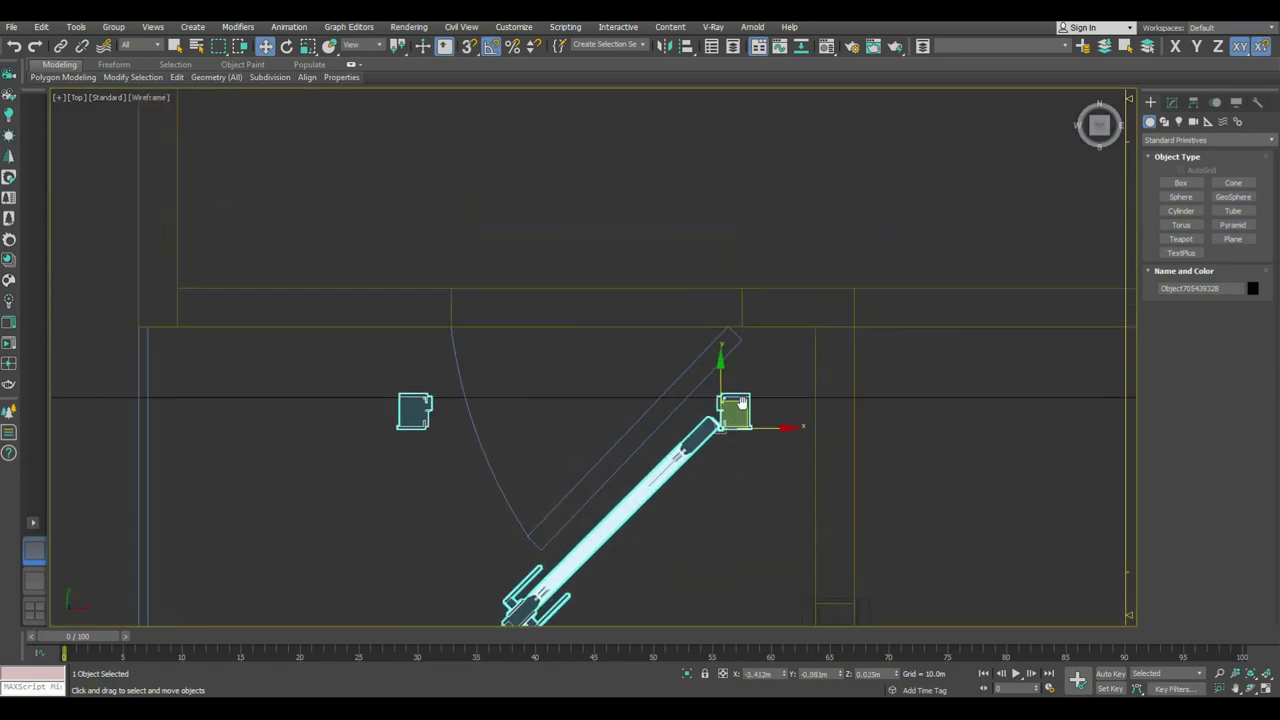
pyautogui.scroll(3, 757, 427)
pyautogui.press('a')
pyautogui.moveTo(757, 427); pyautogui.dragTo(737, 122, button='middle')
pyautogui.scroll(-3, 737, 122)
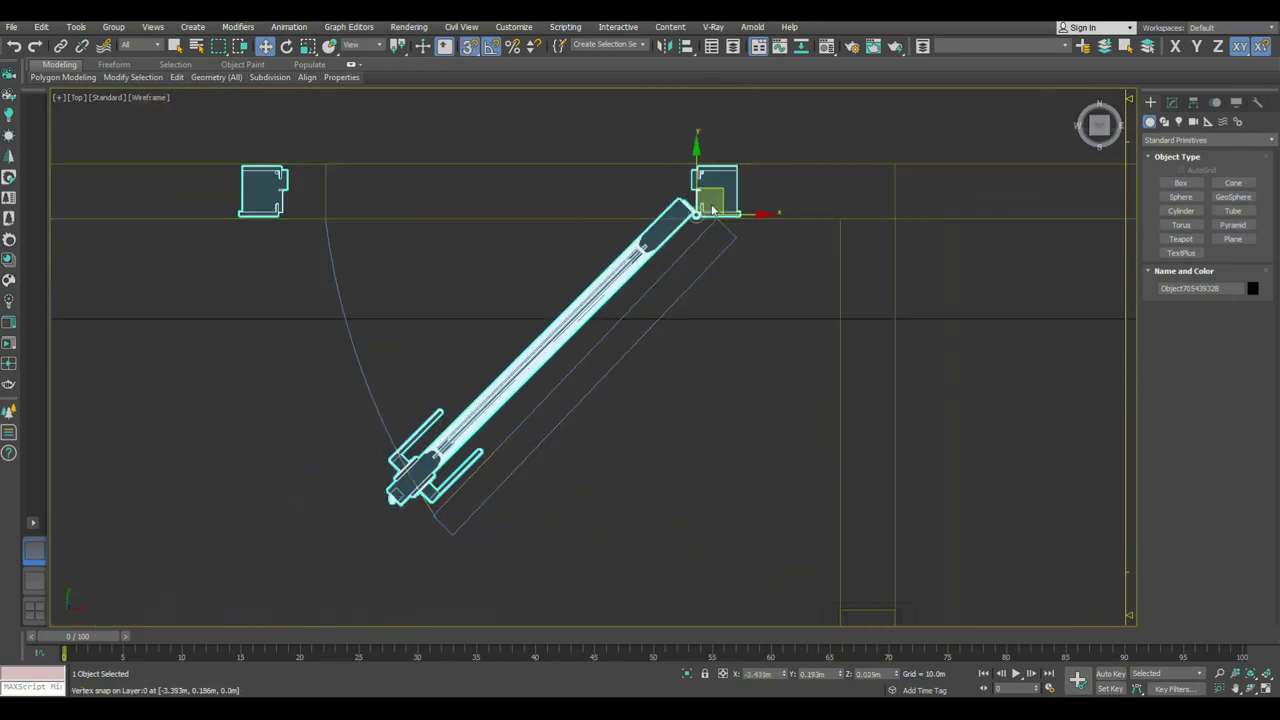
pyautogui.moveTo(728, 200); pyautogui.dragTo(724, 340, button='middle')
pyautogui.press('r')
pyautogui.moveTo(748, 338); pyautogui.dragTo(745, 346)
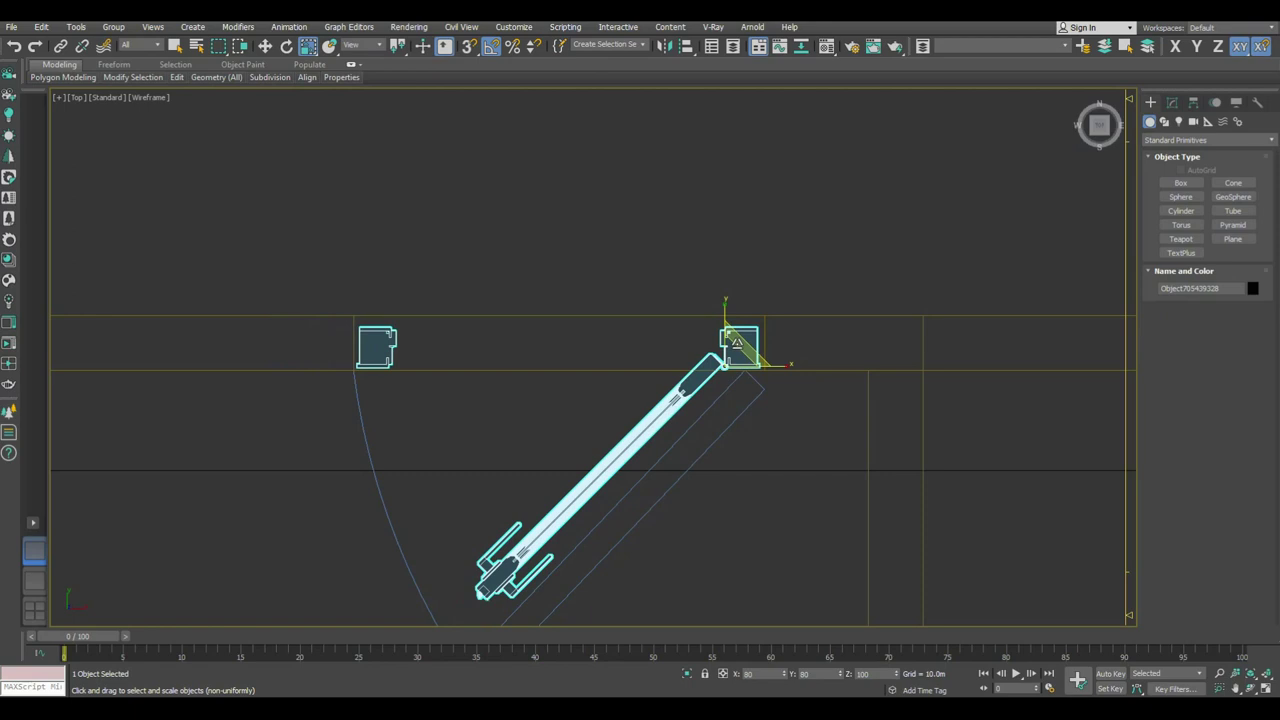
pyautogui.scroll(2, 746, 347)
pyautogui.press('w')
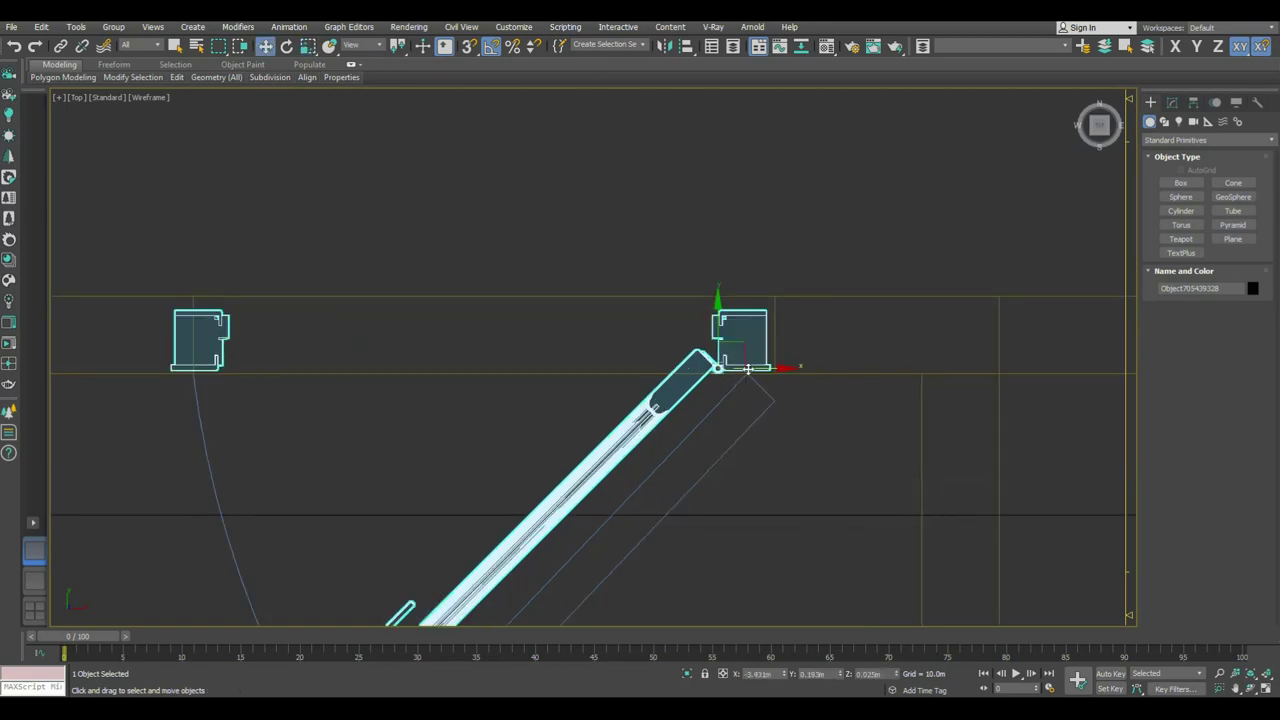
pyautogui.moveTo(762, 336)
pyautogui.mouseDown()
pyautogui.moveTo(726, 313)
pyautogui.moveTo(756, 334)
pyautogui.mouseUp()
# Step: Undo the accidental scaling and nudge the door slightly right
pyautogui.press('r')
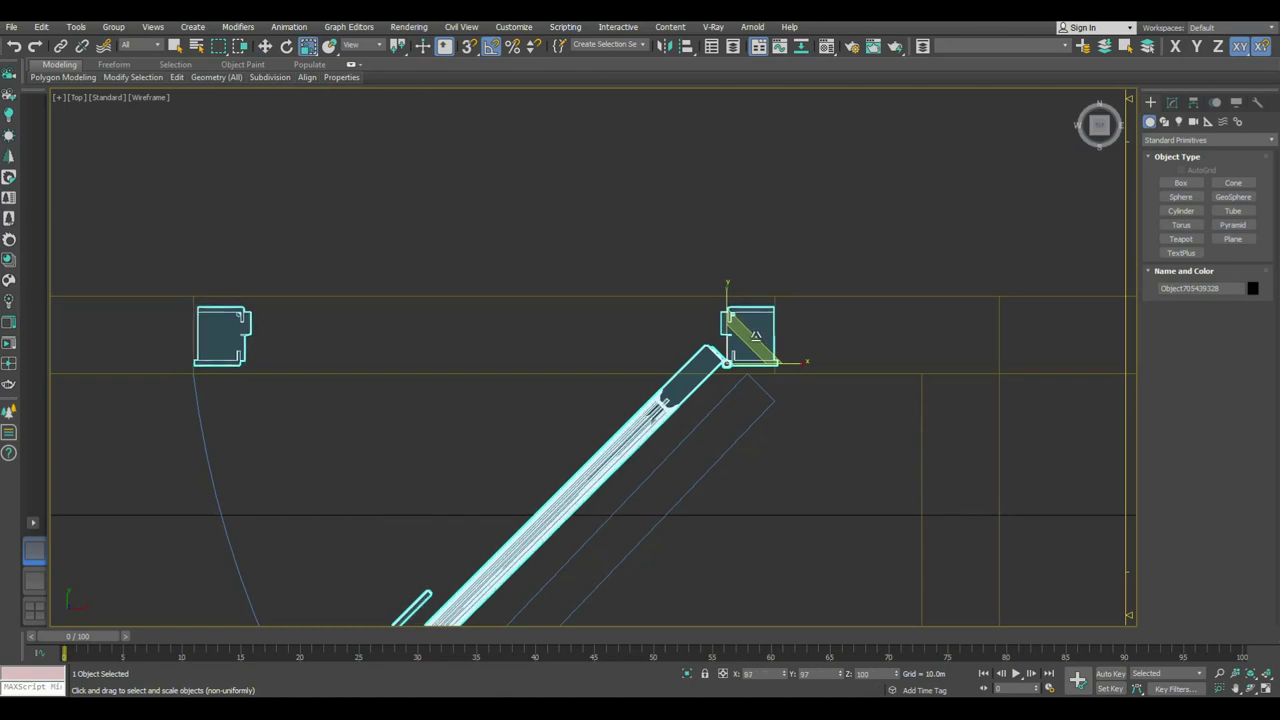
pyautogui.hotkey('ctrl', 'z')
pyautogui.press('w')
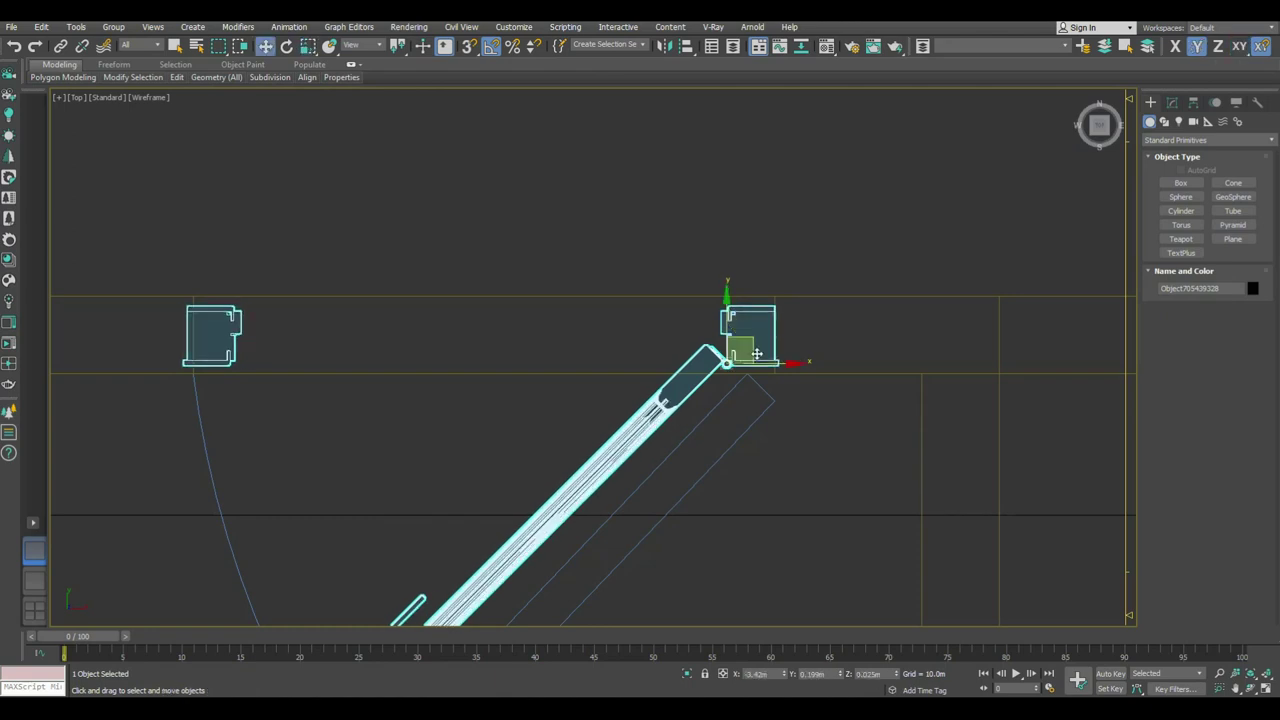
pyautogui.moveTo(760, 361); pyautogui.dragTo(763, 360)
# Step: In Perspective, select the door leaf's top vertices in Editable Poly Vertex mode
pyautogui.press('p')
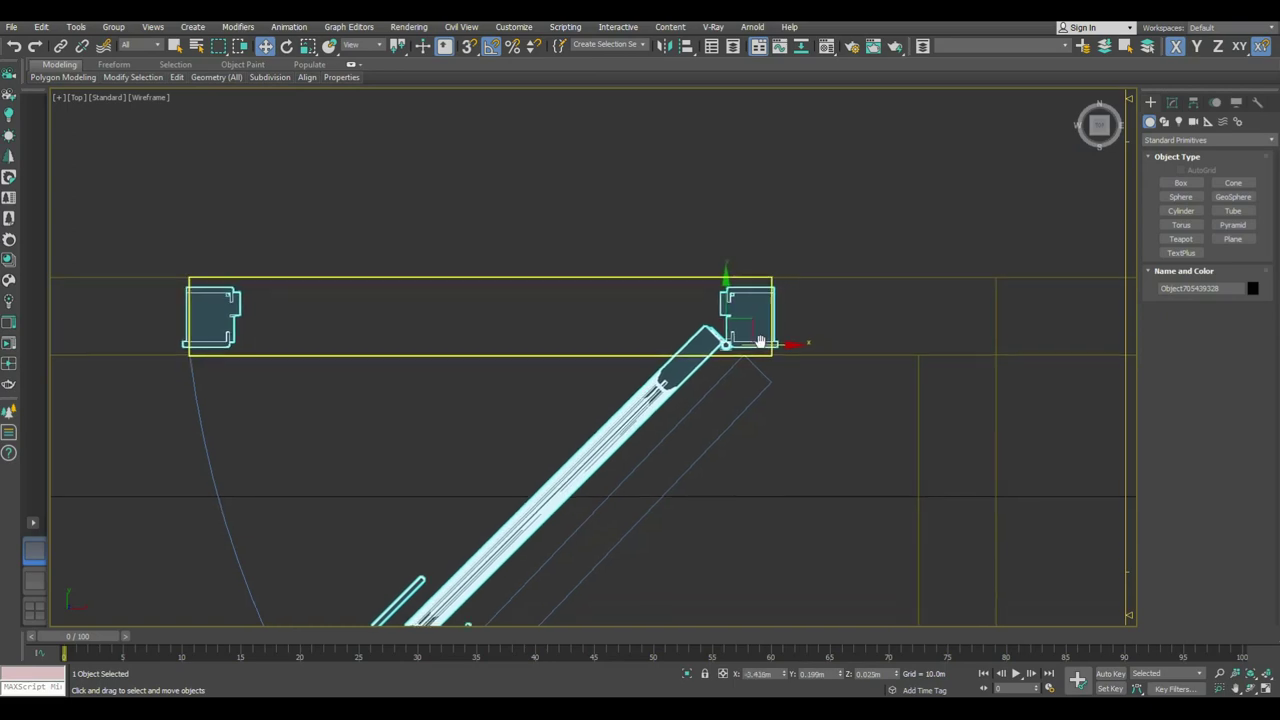
pyautogui.press('F3')
pyautogui.scroll(-3, 672, 428)
pyautogui.keyDown('alt'); pyautogui.moveTo(672, 428); pyautogui.dragTo(672, 300, button='middle'); pyautogui.keyUp('alt')
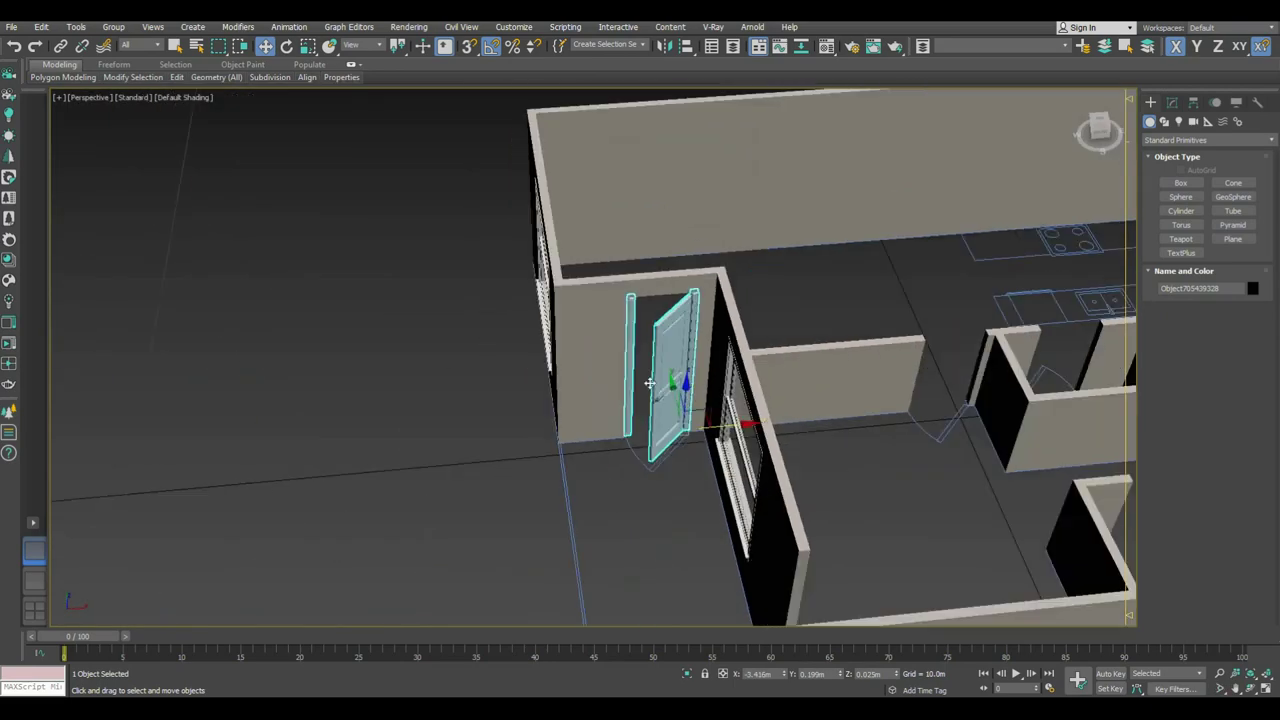
pyautogui.scroll(2, 672, 295)
pyautogui.scroll(3, 672, 295)
pyautogui.scroll(2, 672, 295)
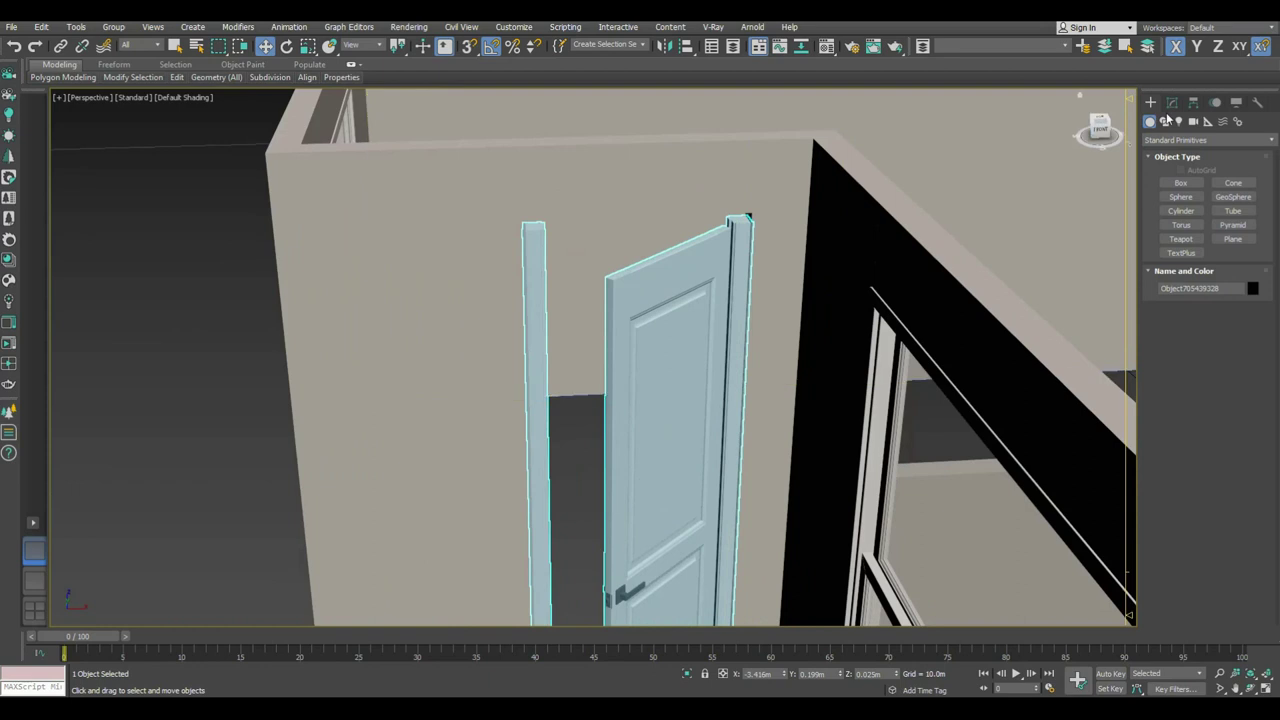
pyautogui.click(1172, 102)
pyautogui.press('1')
pyautogui.keyDown('alt'); pyautogui.moveTo(770, 327); pyautogui.dragTo(774, 346, button='middle'); pyautogui.keyUp('alt')
pyautogui.moveTo(774, 346); pyautogui.dragTo(624, 215)
# Step: Snap the top vertices up to the frame top and leave vertex editing
pyautogui.keyDown('alt'); pyautogui.moveTo(670, 215); pyautogui.dragTo(543, 249, button='middle'); pyautogui.keyUp('alt')
pyautogui.press('s')
pyautogui.moveTo(779, 242); pyautogui.dragTo(762, 193)
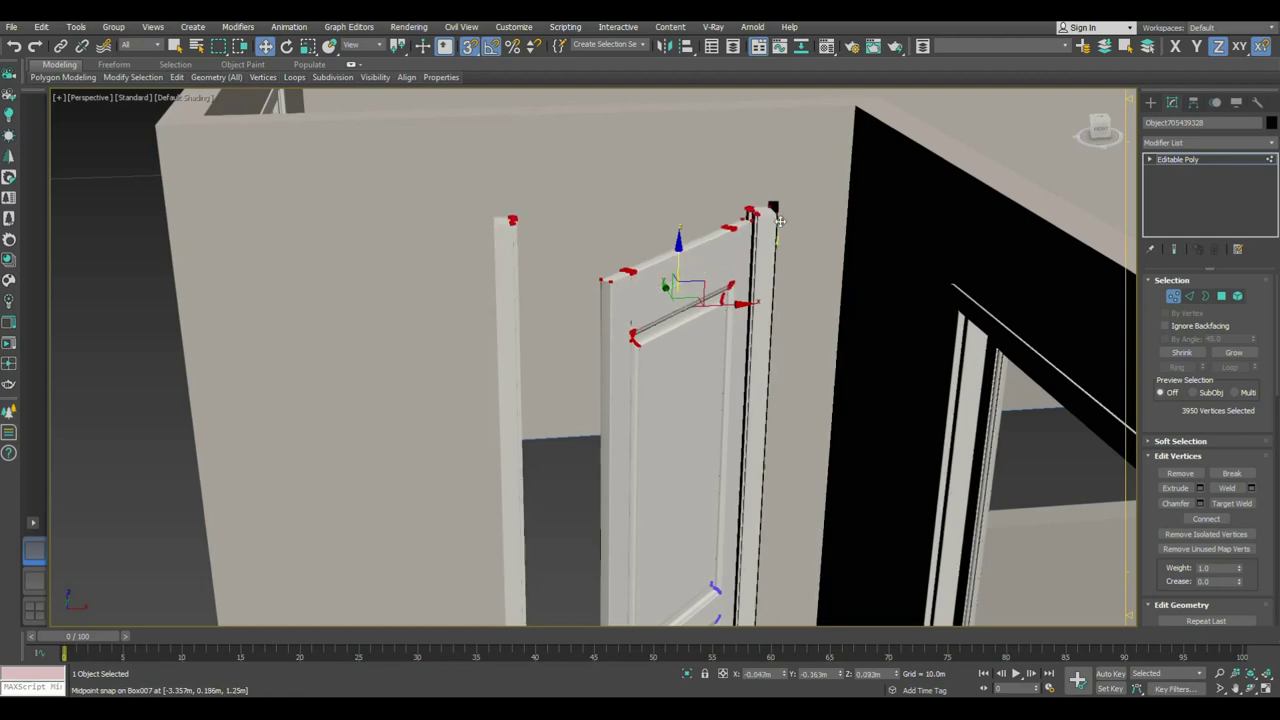
pyautogui.press('1')
pyautogui.scroll(-10, 651, 253)
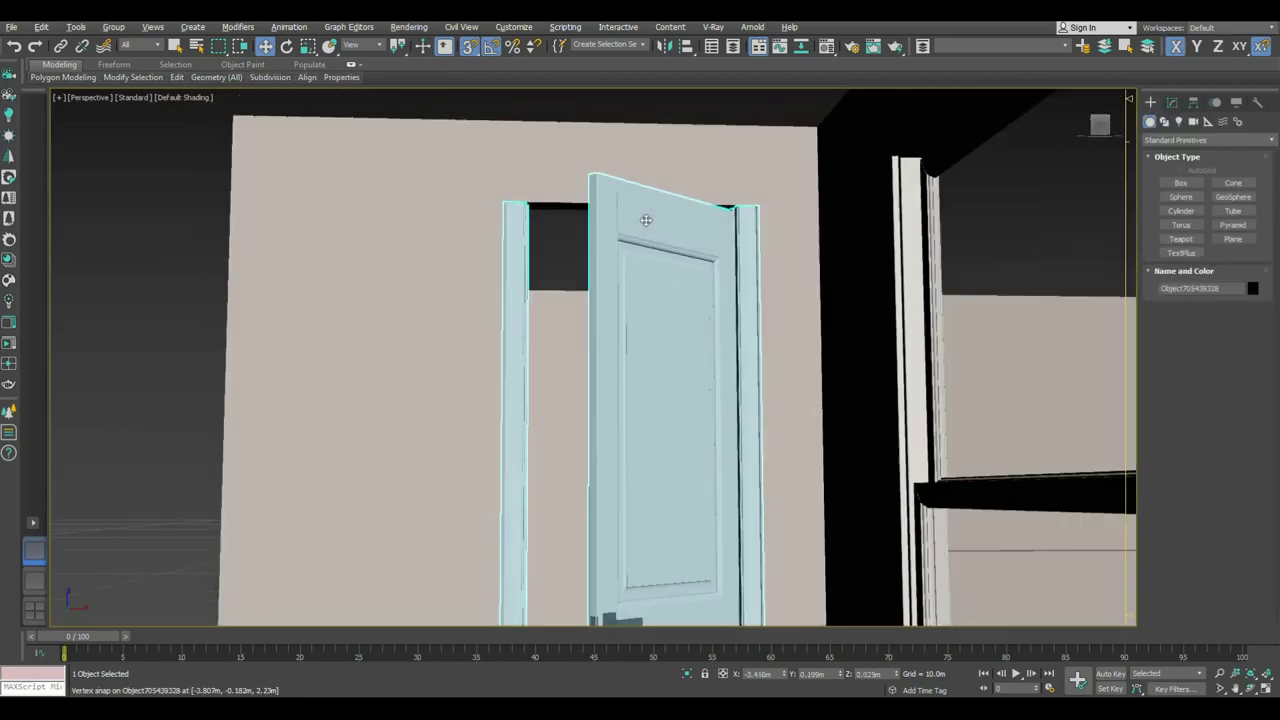
pyautogui.keyDown('alt'); pyautogui.moveTo(568, 317); pyautogui.dragTo(743, 339, button='middle'); pyautogui.keyUp('alt')
pyautogui.hotkey('alt', 'w')
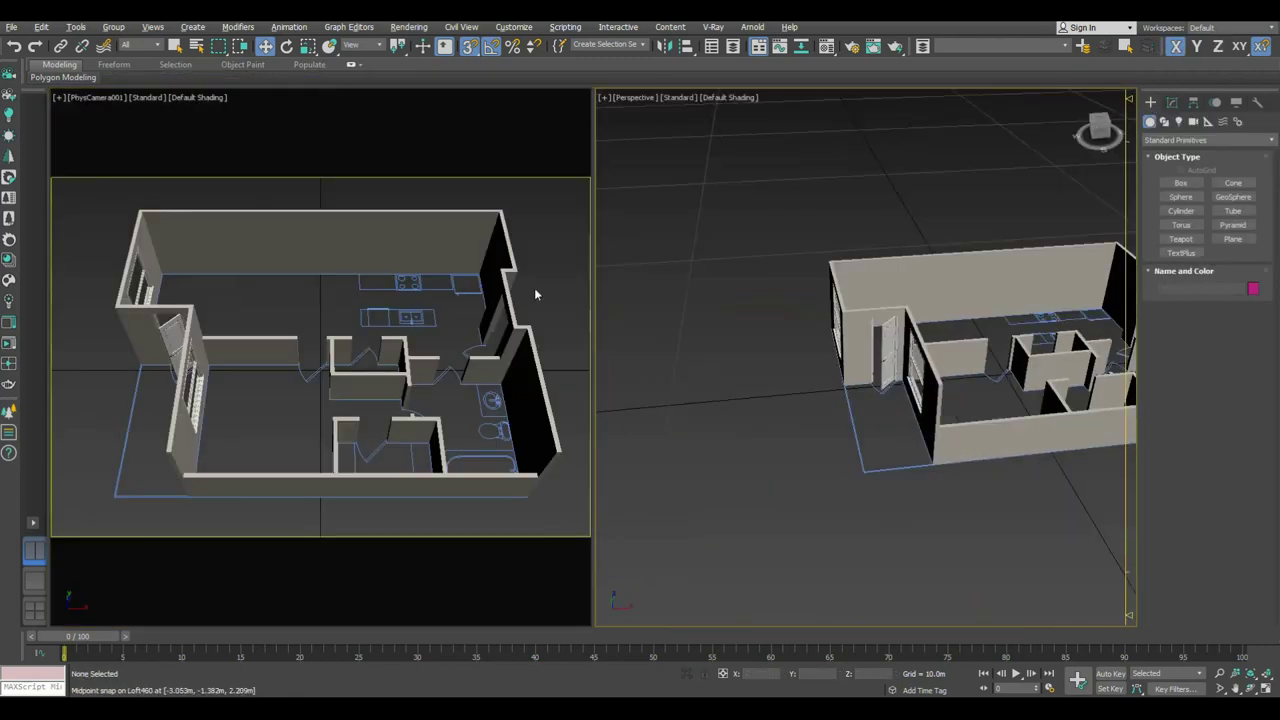
# Step: Select the door model and move it into a doorway of the house
pyautogui.click(534, 287)
pyautogui.hotkey('alt', 'w')
pyautogui.hotkey('alt', 'w')
pyautogui.click(805, 374)
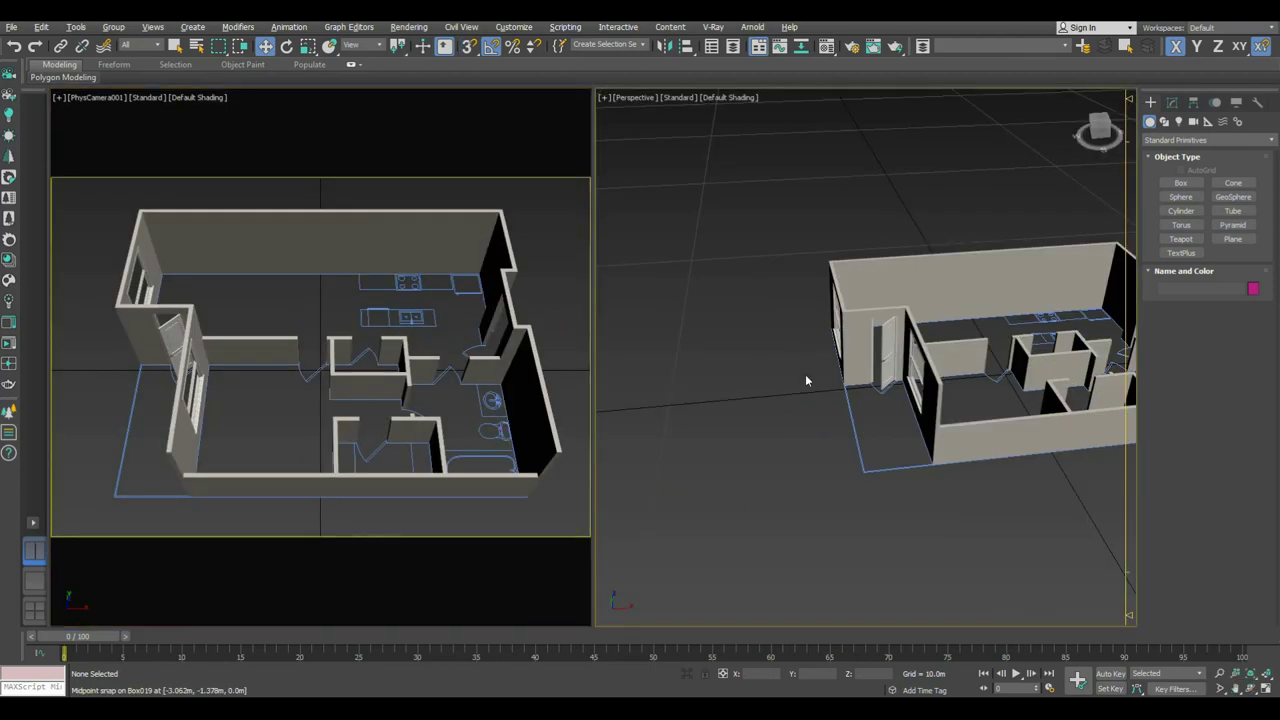
pyautogui.hotkey('alt', 'w')
pyautogui.scroll(-5, 794, 409)
pyautogui.click(627, 494)
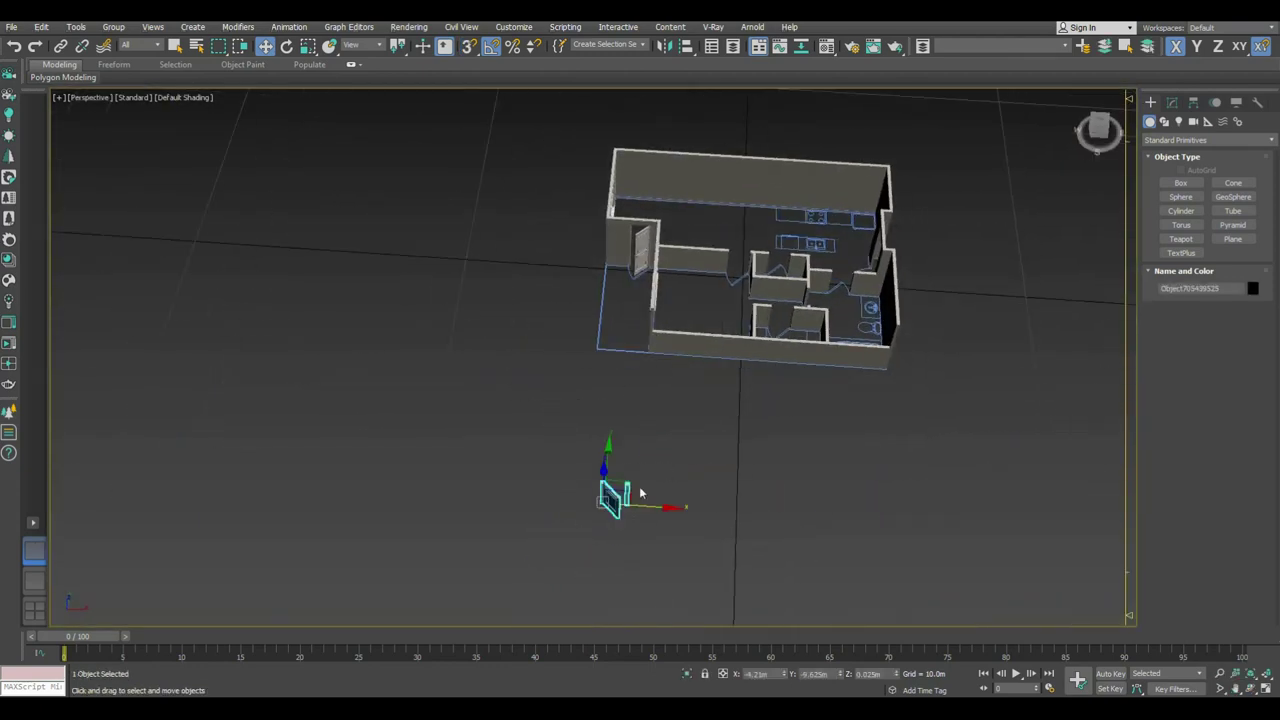
pyautogui.moveTo(633, 484); pyautogui.dragTo(770, 262)
# Step: Mirror the door in Top view and snap it into the upper doorway
pyautogui.press('z')
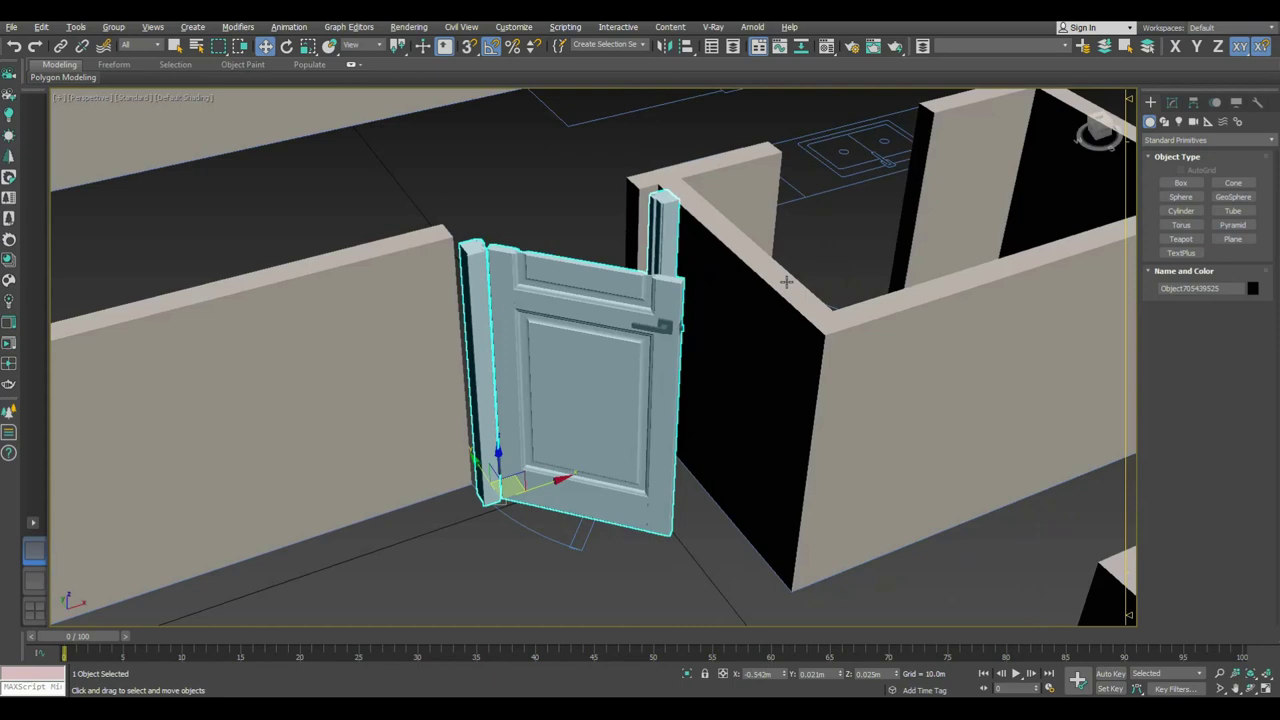
pyautogui.press('t')
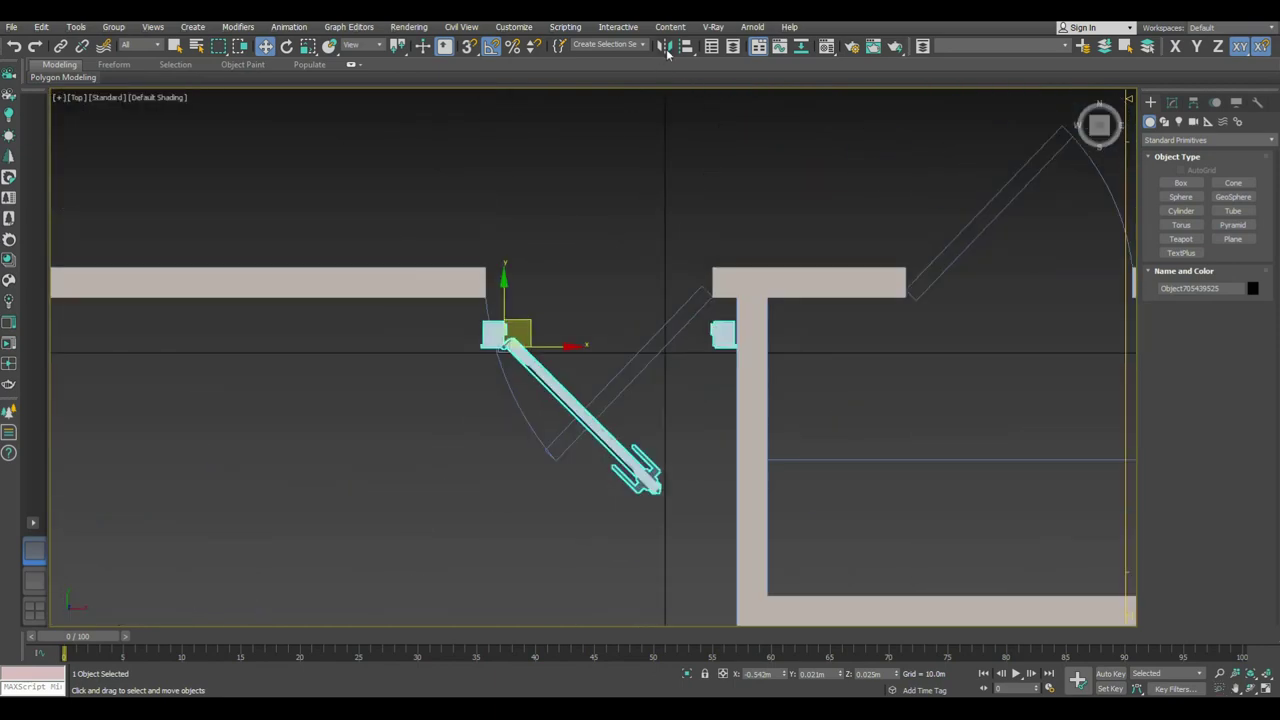
pyautogui.click(663, 47)
pyautogui.click(609, 461)
pyautogui.moveTo(531, 320)
pyautogui.mouseDown()
pyautogui.moveTo(669, 270)
pyautogui.moveTo(773, 293)
pyautogui.moveTo(741, 314)
pyautogui.moveTo(773, 302)
pyautogui.mouseUp()
pyautogui.scroll(5, 669, 270)
pyautogui.press('s')
pyautogui.press('r')
pyautogui.press('w')
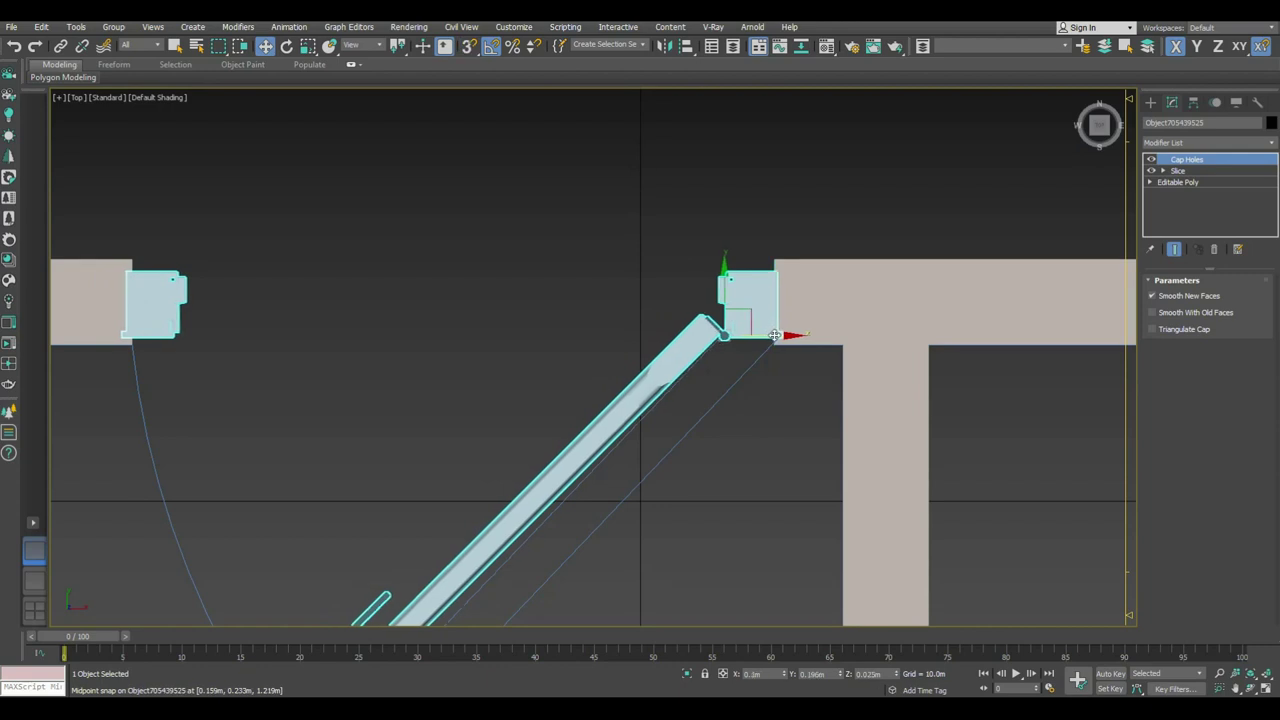
# Step: Clone the door to the right-hand opening and turn the copy 180 degrees
pyautogui.scroll(-5, 766, 335)
pyautogui.moveTo(766, 343); pyautogui.dragTo(578, 278, button='middle')
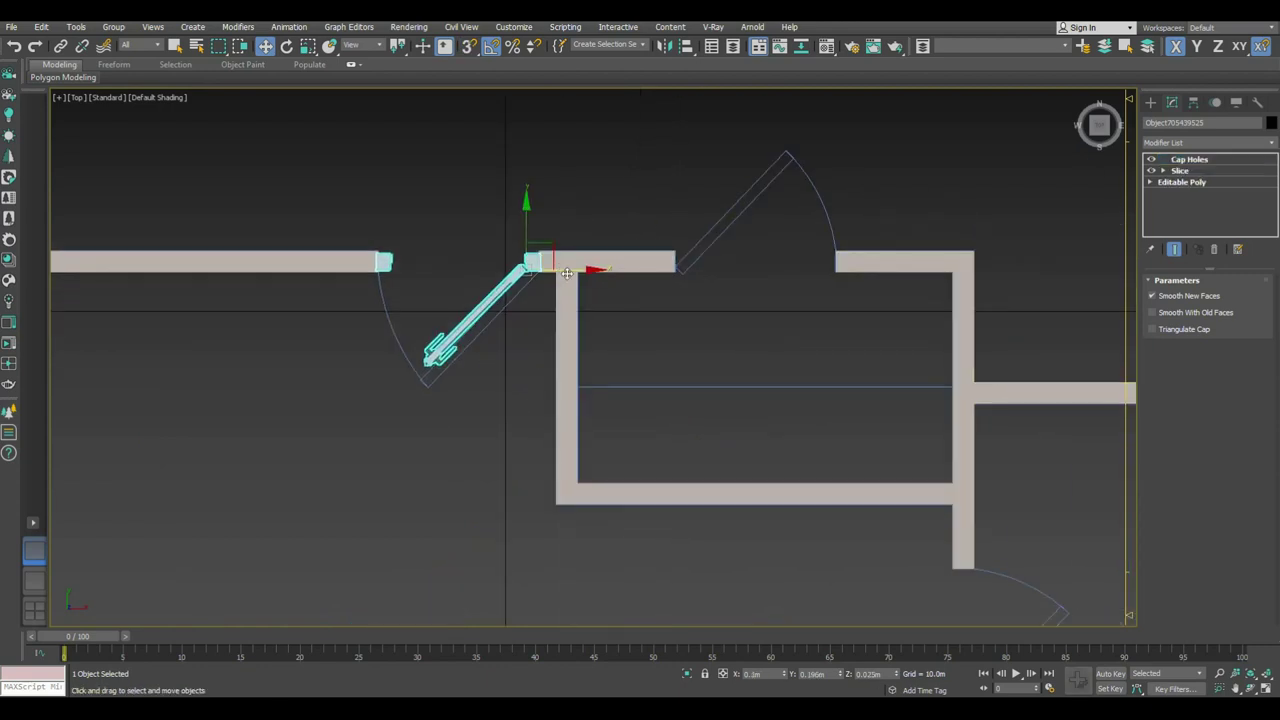
pyautogui.keyDown('shift'); pyautogui.moveTo(578, 278); pyautogui.dragTo(832, 270); pyautogui.keyUp('shift')
pyautogui.press('Return')
pyautogui.press('e')
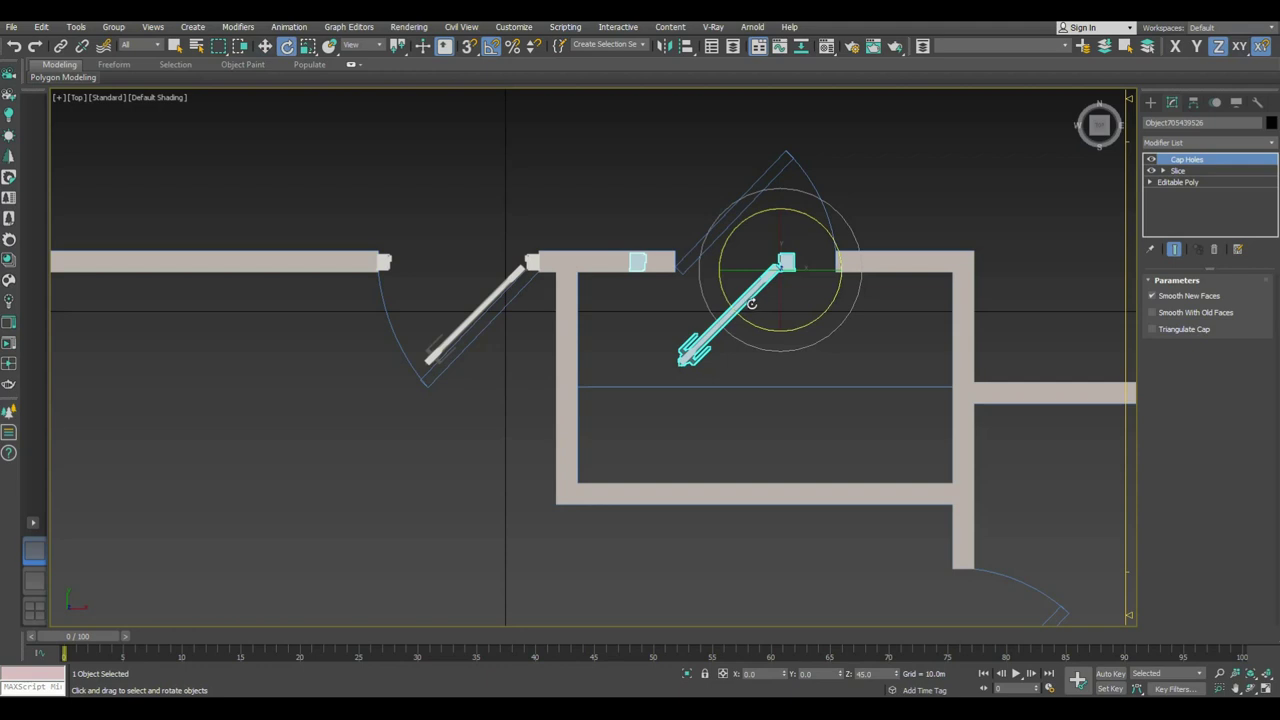
pyautogui.moveTo(745, 319); pyautogui.dragTo(866, 351)
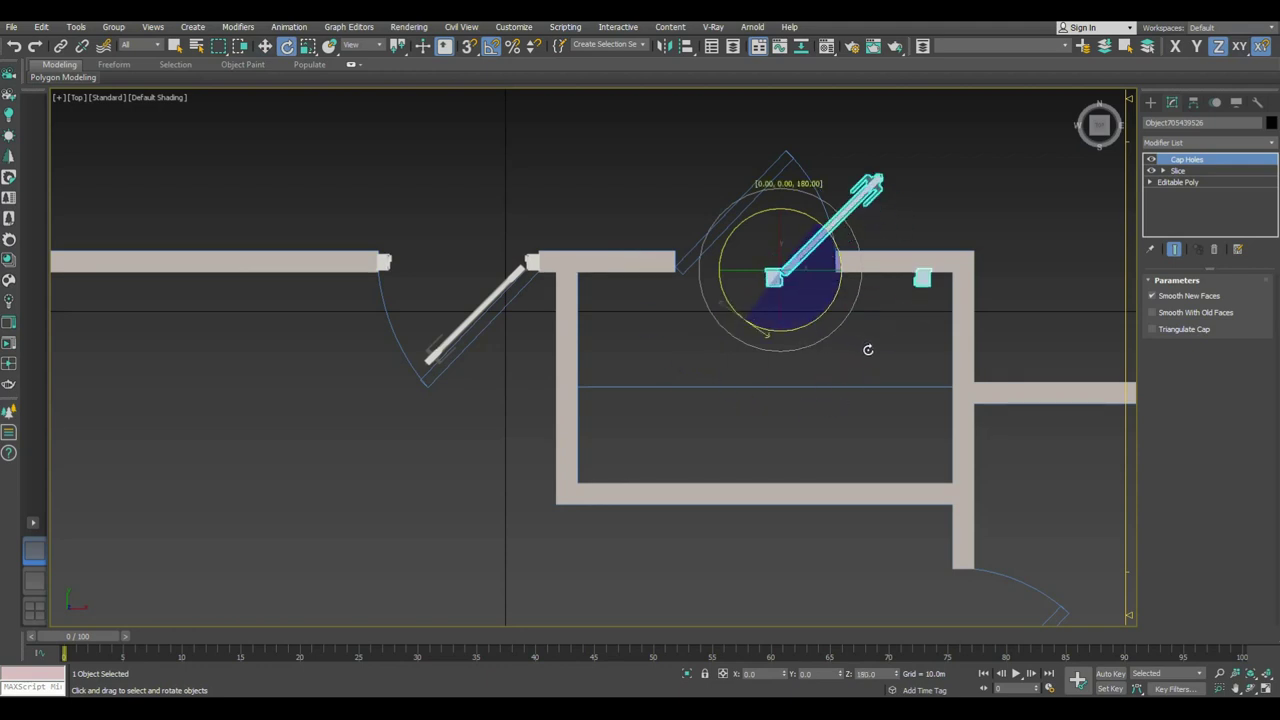
# Step: Snap the rotated copy onto the opening's hinge side and nudge it into place
pyautogui.press('w')
pyautogui.scroll(4, 788, 260)
pyautogui.moveTo(788, 260)
pyautogui.mouseDown()
pyautogui.moveTo(489, 255)
pyautogui.moveTo(500, 228)
pyautogui.mouseUp()
pyautogui.press('s')
pyautogui.scroll(-2, 531, 229)
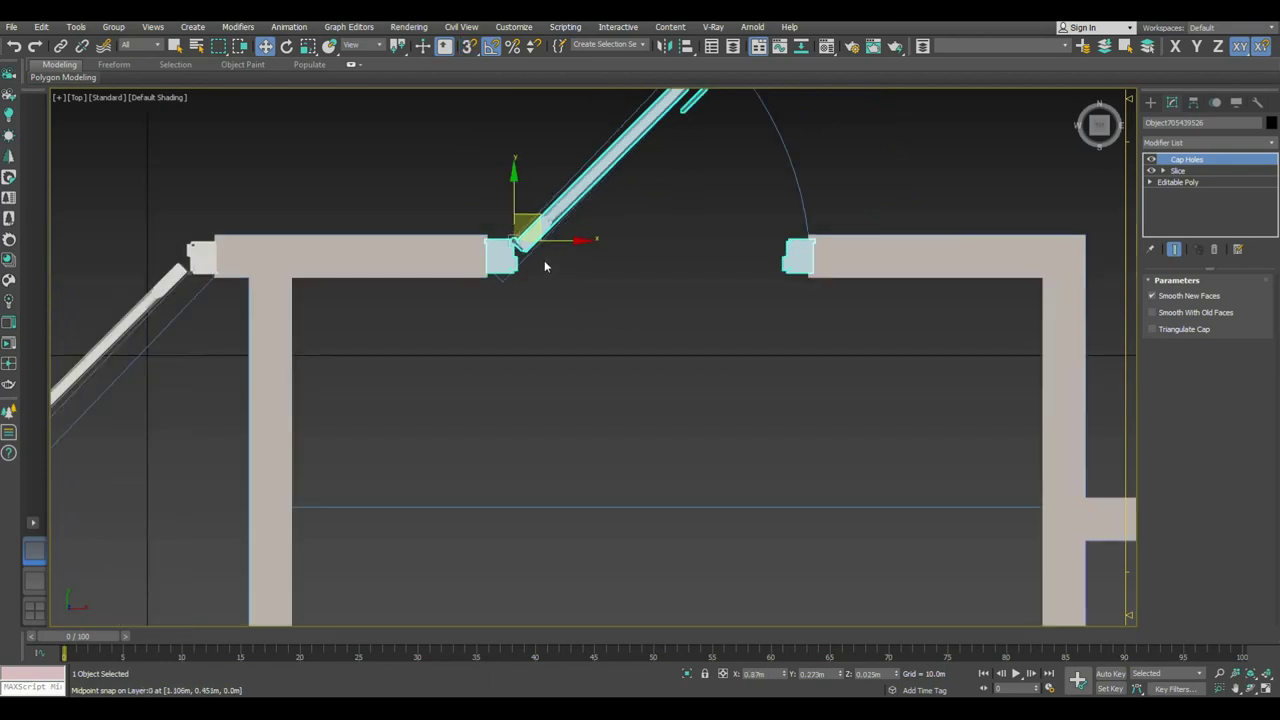
pyautogui.scroll(4, 532, 223)
pyautogui.scroll(-2, 395, 332)
pyautogui.moveTo(399, 309); pyautogui.dragTo(390, 310)
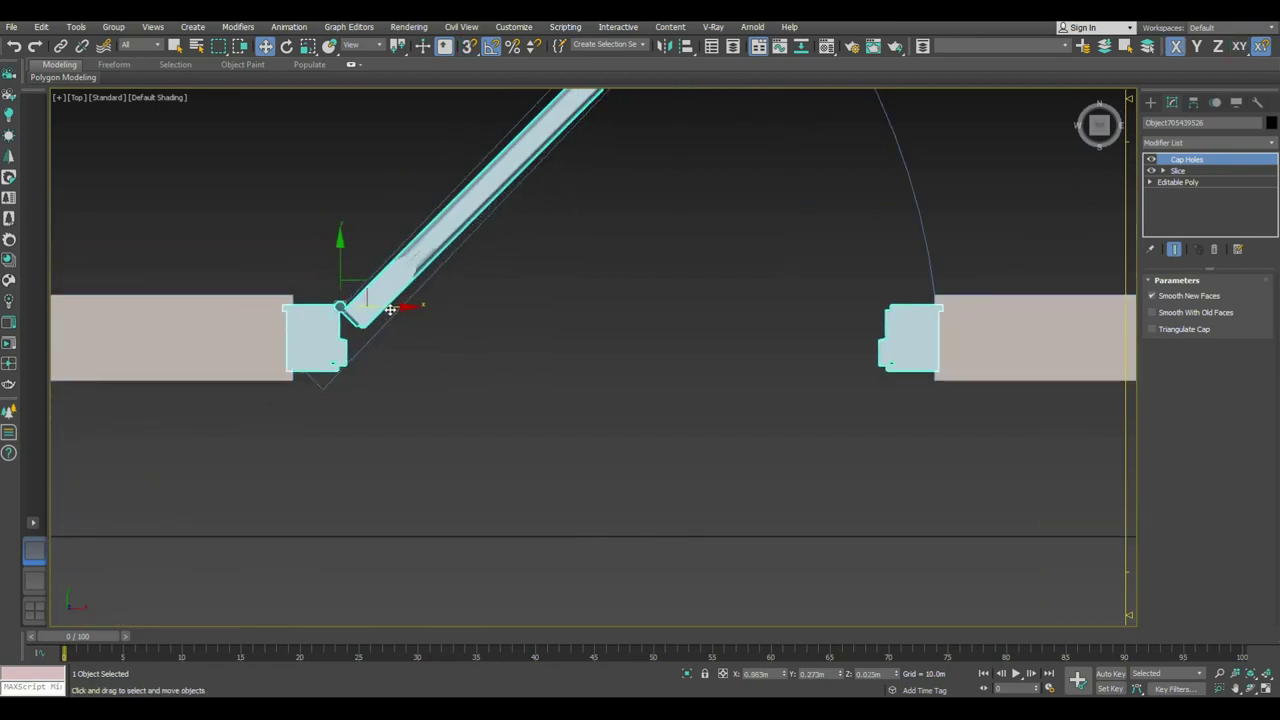
# Step: Copy the door down to the lower doorway
pyautogui.scroll(-5, 390, 310)
pyautogui.moveTo(414, 343); pyautogui.dragTo(480, 268, button='middle')
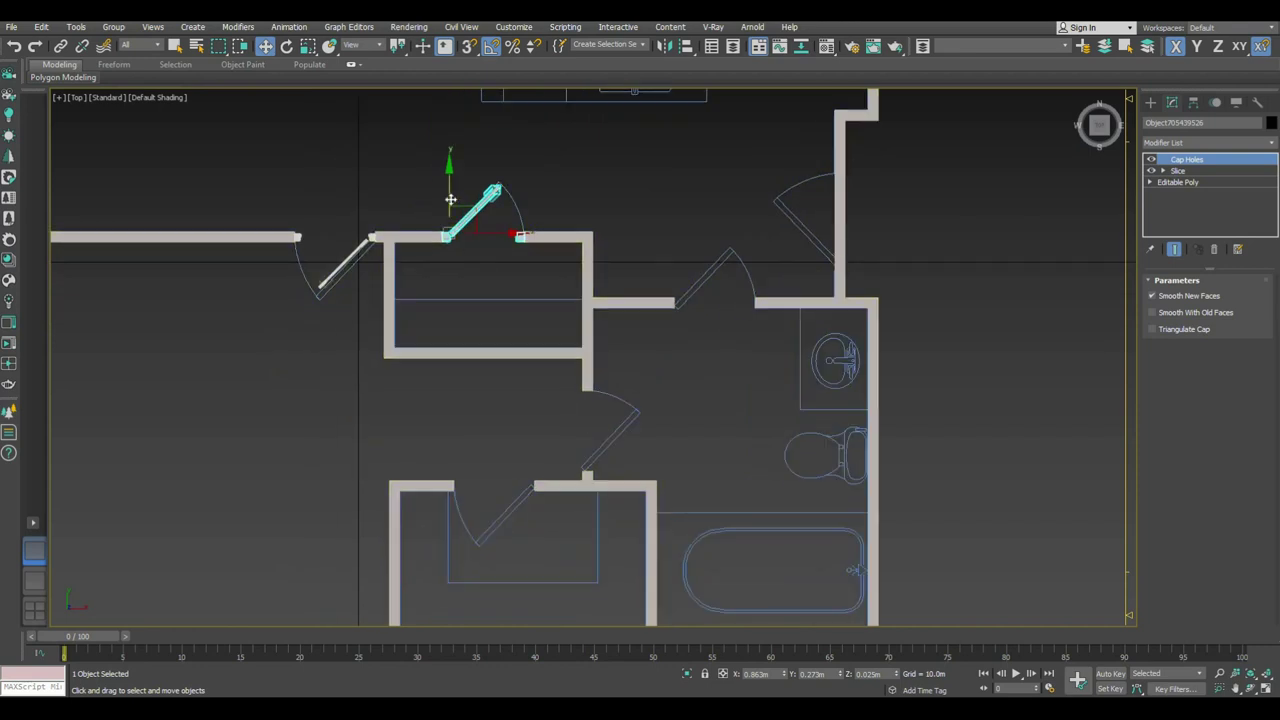
pyautogui.moveTo(451, 199); pyautogui.dragTo(451, 439)
pyautogui.click(666, 48)
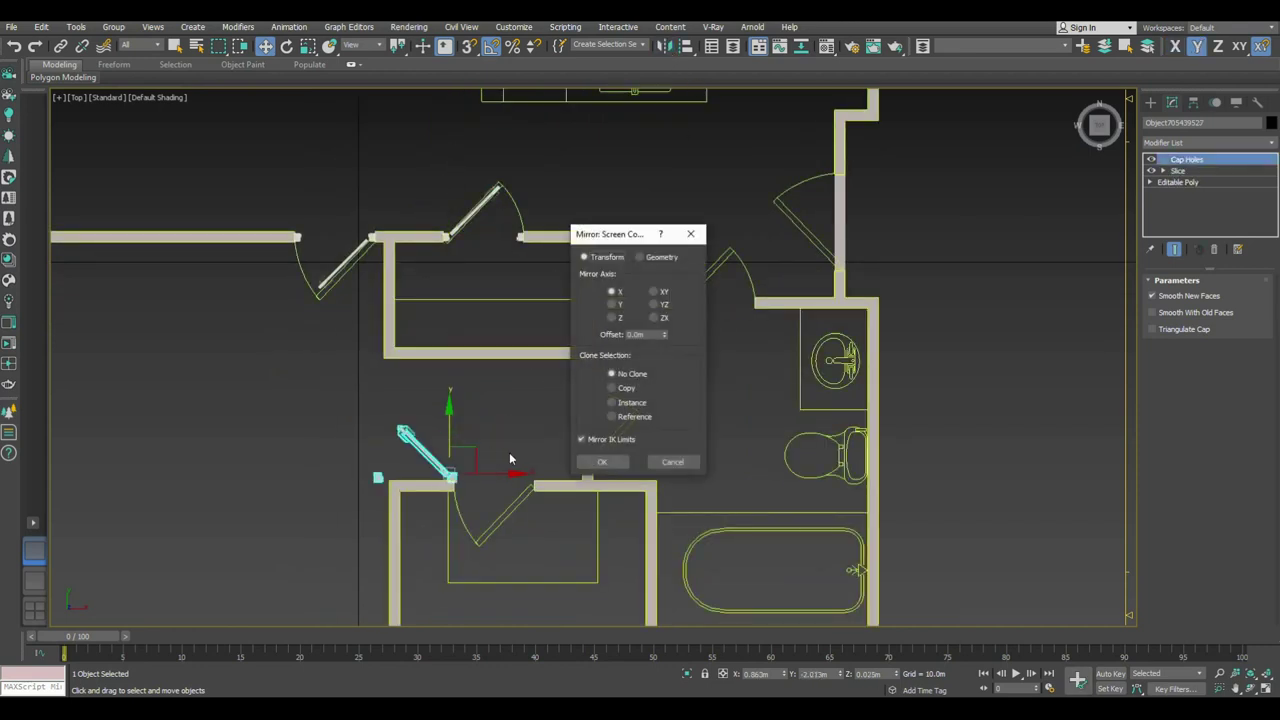
# Step: Mirror the lower door across X and move it against the wall in its doorway
pyautogui.click(602, 461)
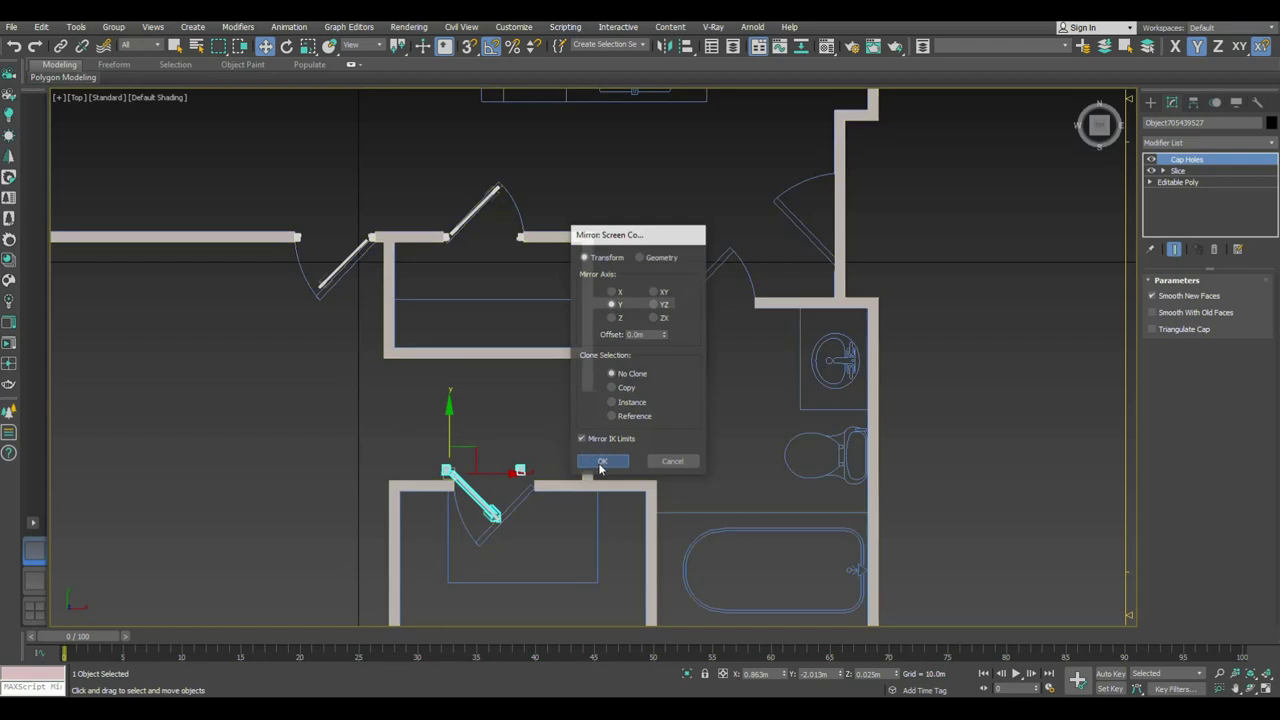
pyautogui.scroll(3, 600, 460)
pyautogui.moveTo(588, 234); pyautogui.dragTo(613, 145, button='middle')
pyautogui.click(665, 48)
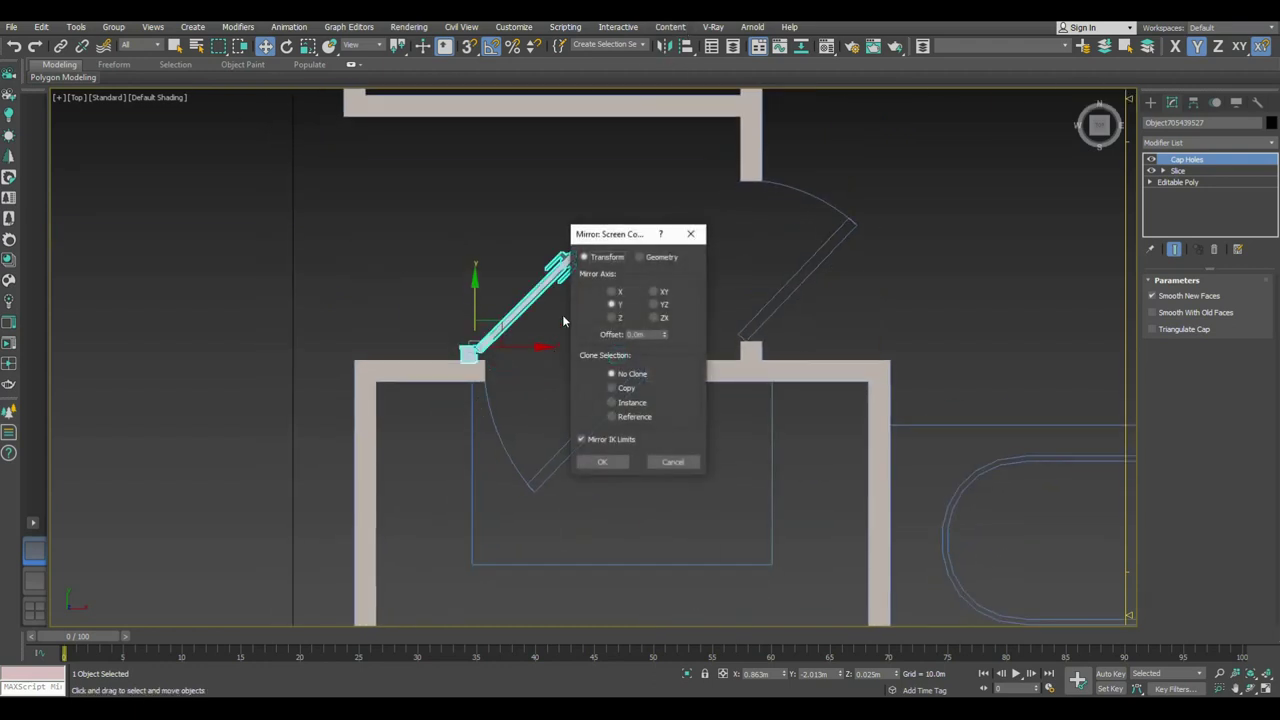
pyautogui.click(615, 291)
pyautogui.click(602, 461)
pyautogui.moveTo(497, 323); pyautogui.dragTo(806, 382)
pyautogui.scroll(4, 613, 346)
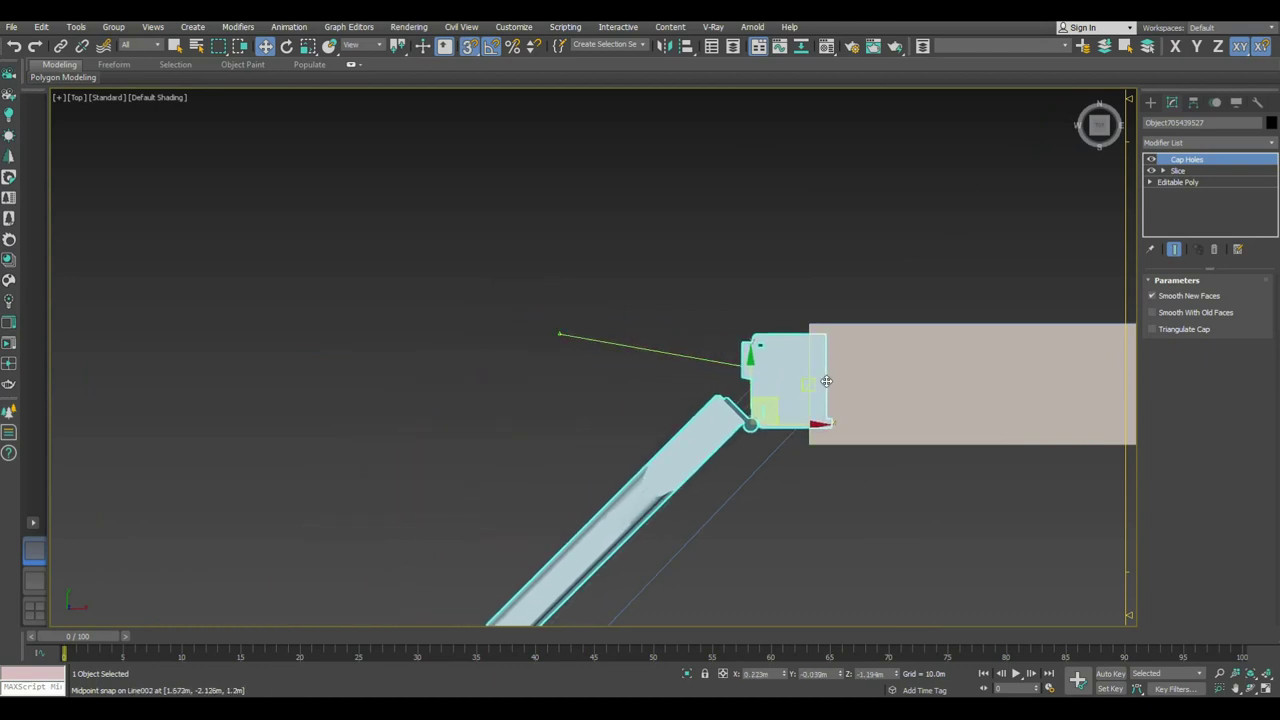
pyautogui.scroll(-2, 810, 383)
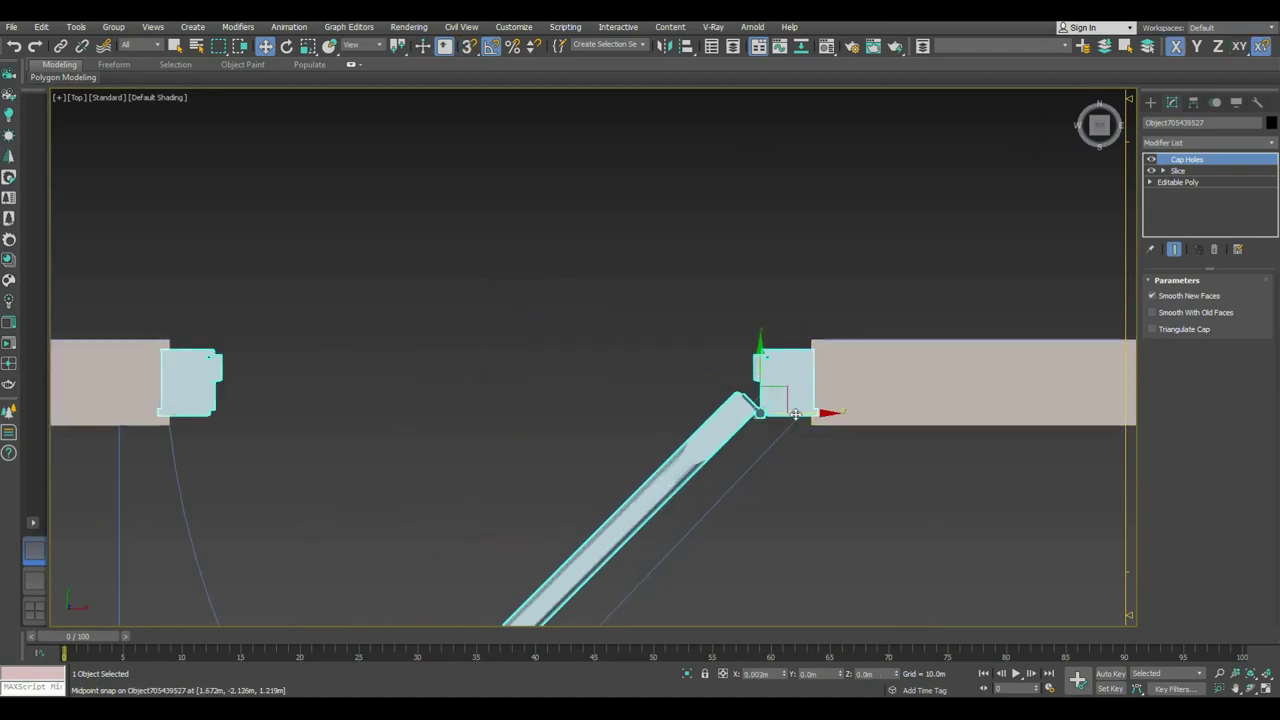
pyautogui.scroll(-5, 628, 428)
pyautogui.scroll(-2, 628, 428)
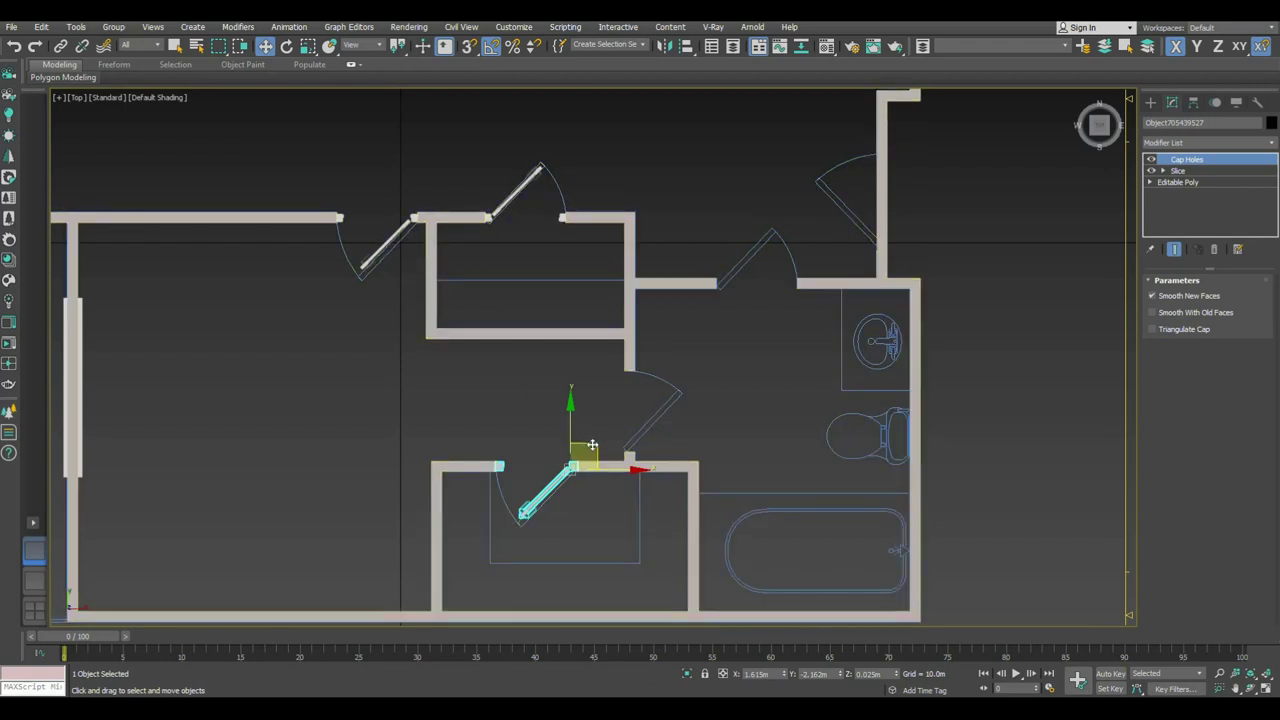
# Step: Clone the door and place the copy near the next opening
pyautogui.keyDown('shift'); pyautogui.moveTo(591, 444); pyautogui.dragTo(793, 315); pyautogui.keyUp('shift')
pyautogui.press('Return')
pyautogui.moveTo(793, 315); pyautogui.dragTo(673, 415)
pyautogui.press('e')
pyautogui.scroll(4, 624, 461)
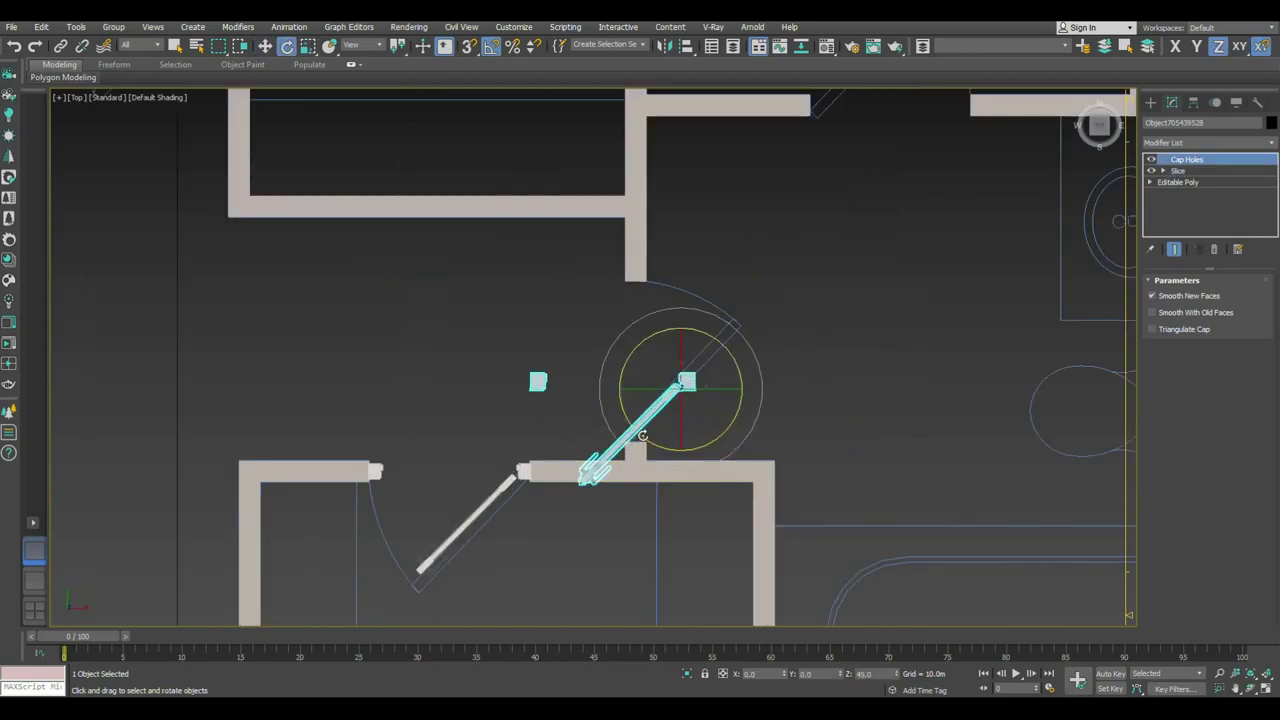
# Step: Rotate the copy, mirror it across Y and snap its hinge onto the wall stub
pyautogui.moveTo(643, 436); pyautogui.dragTo(672, 531)
pyautogui.press('w')
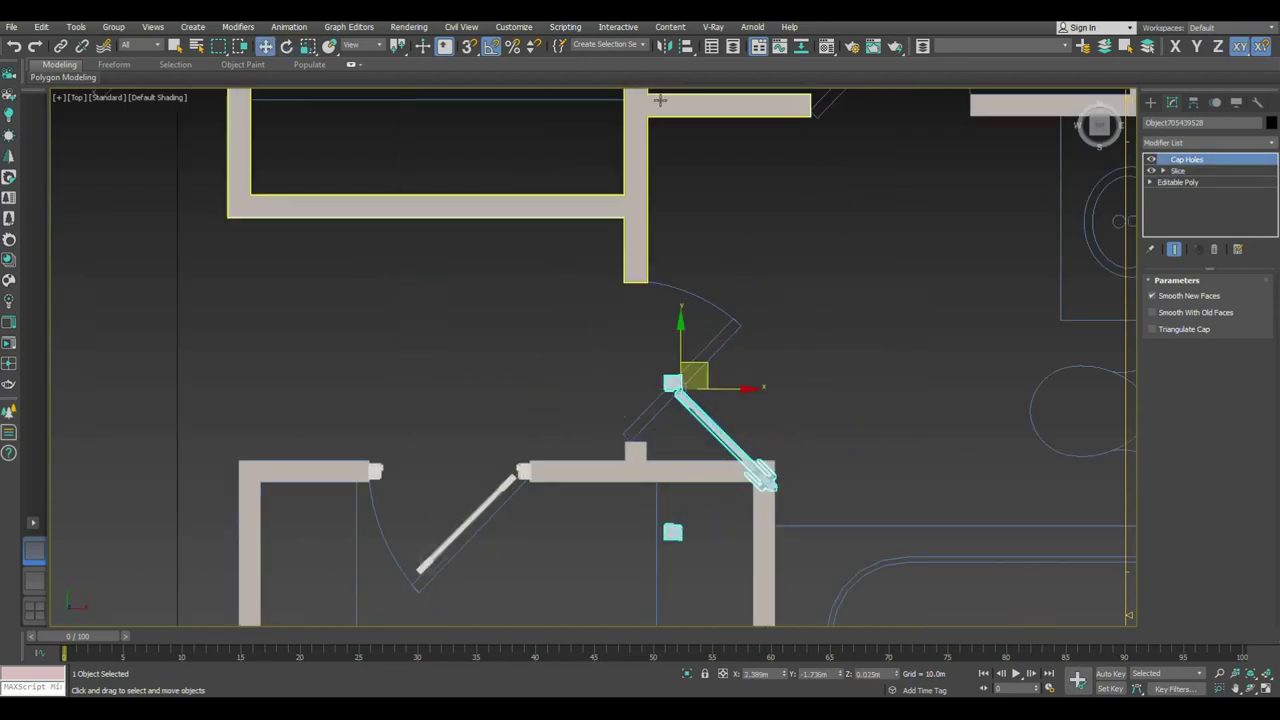
pyautogui.click(663, 46)
pyautogui.click(611, 304)
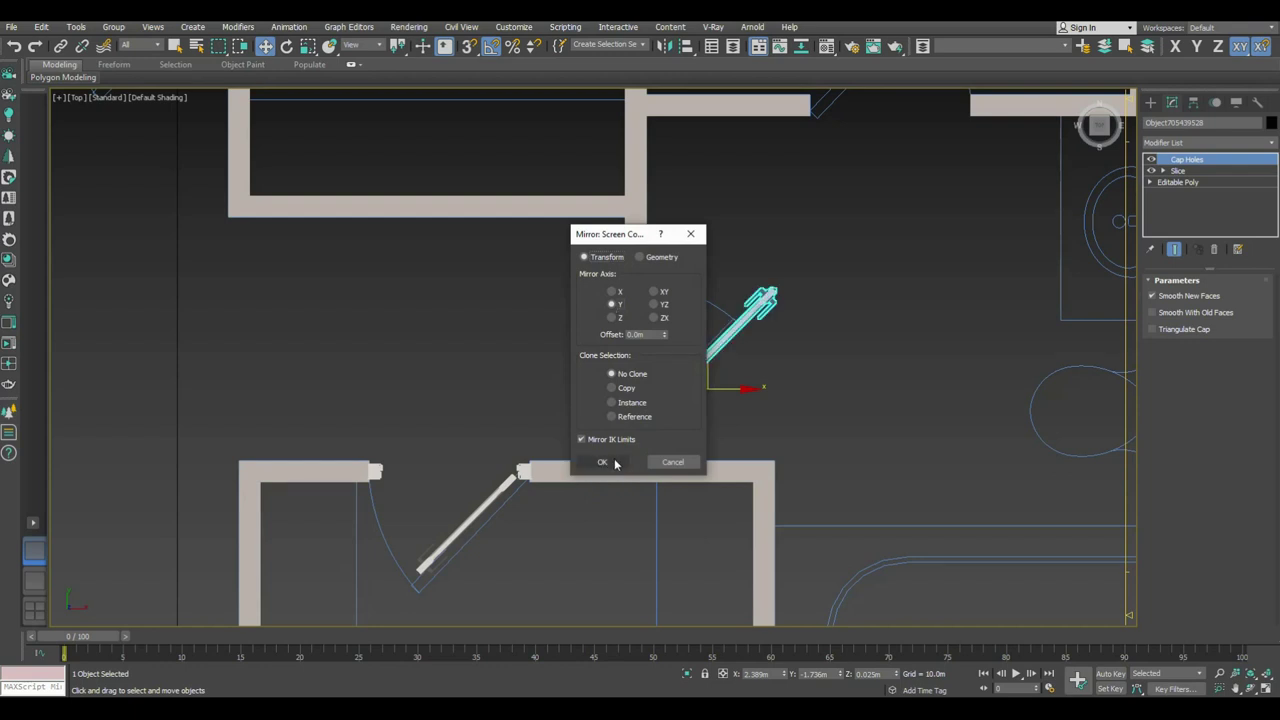
pyautogui.press('Return')
pyautogui.scroll(2, 703, 397)
pyautogui.press('s')
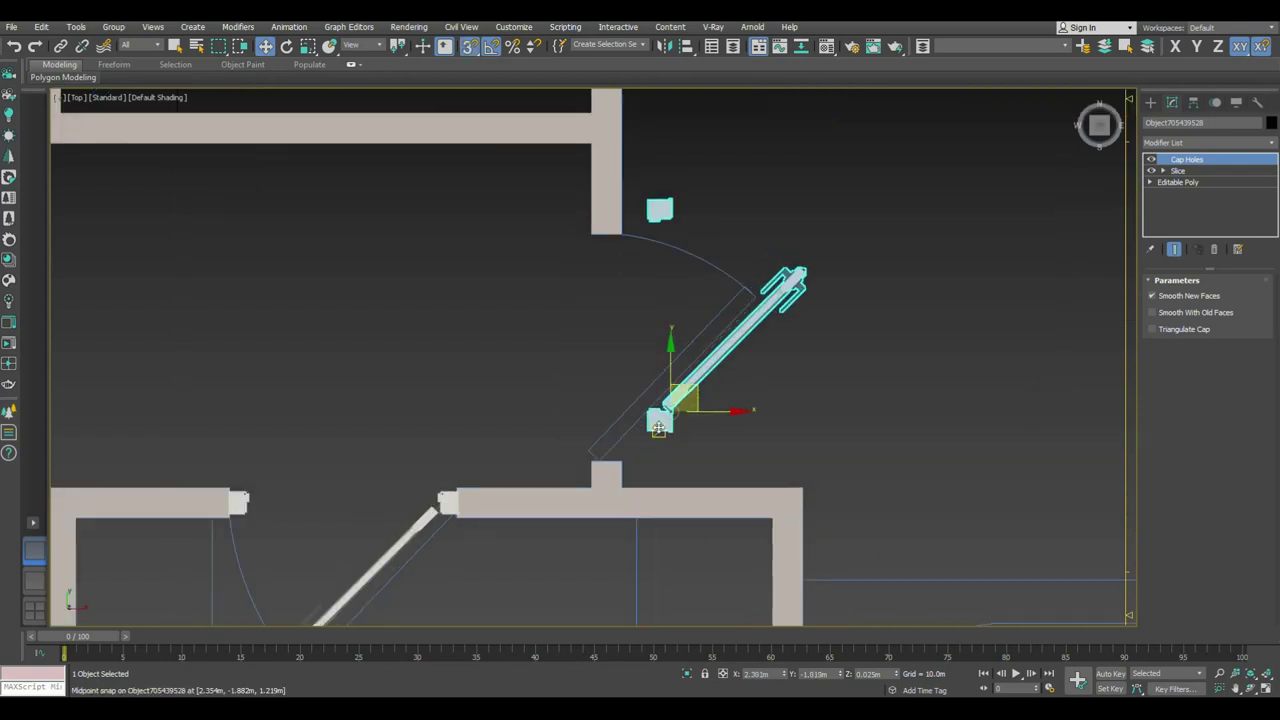
pyautogui.moveTo(659, 428); pyautogui.dragTo(609, 466)
# Step: Move the door into the top wall opening, snapped to the opening's midpoint
pyautogui.scroll(3, 609, 466)
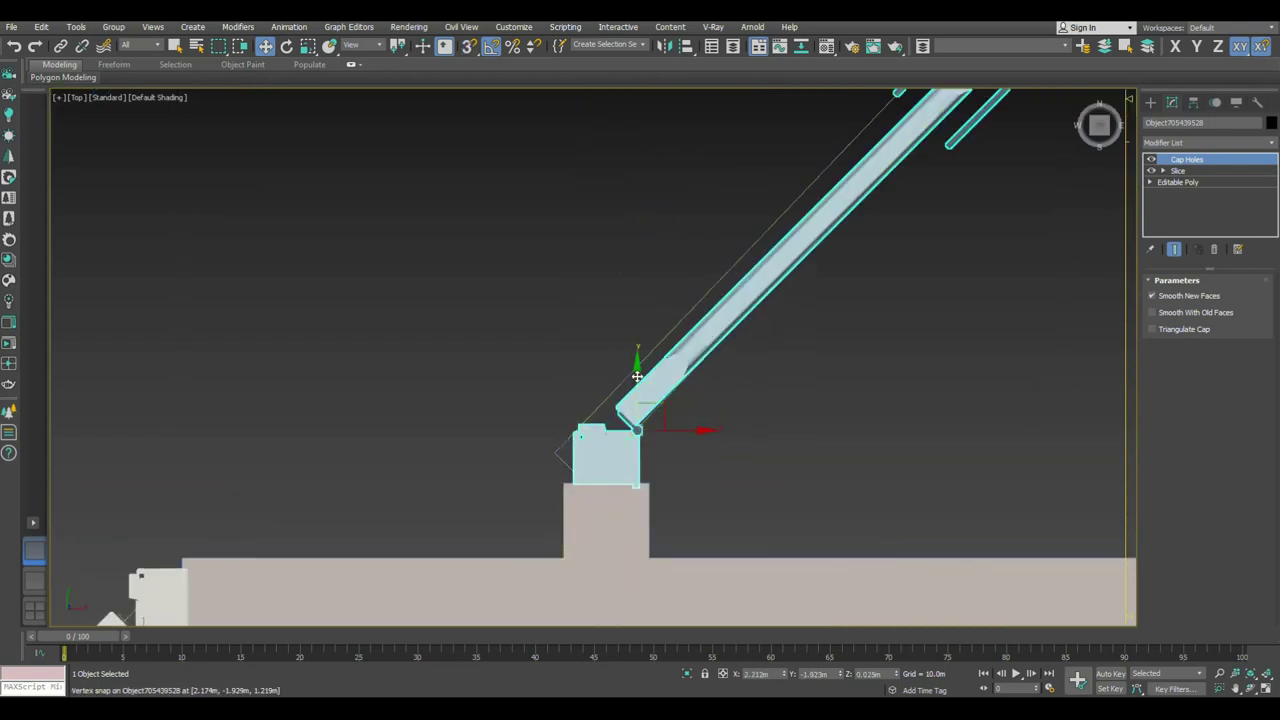
pyautogui.scroll(-3, 637, 376)
pyautogui.scroll(-2, 565, 325)
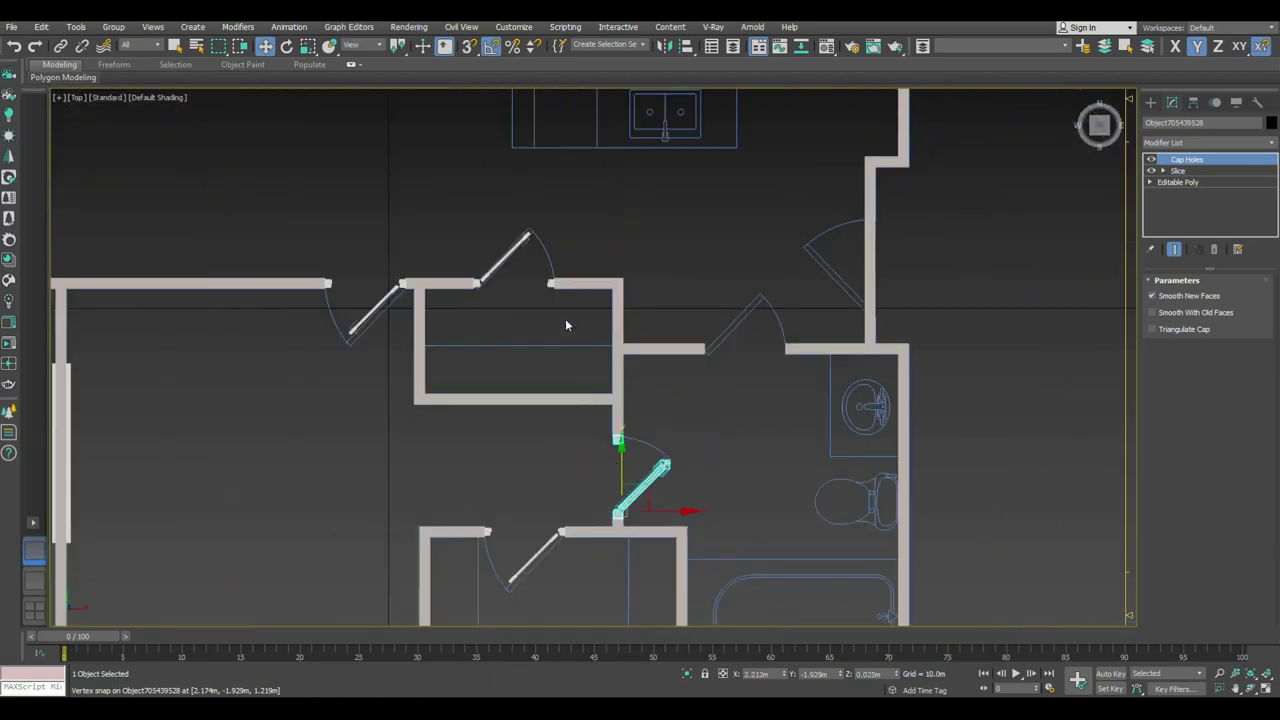
pyautogui.moveTo(565, 325); pyautogui.dragTo(565, 404, button='middle')
pyautogui.moveTo(619, 594)
pyautogui.mouseDown()
pyautogui.moveTo(476, 361)
pyautogui.moveTo(741, 407)
pyautogui.mouseUp()
pyautogui.scroll(5, 708, 456)
pyautogui.press('s')
pyautogui.moveTo(708, 456); pyautogui.dragTo(629, 439)
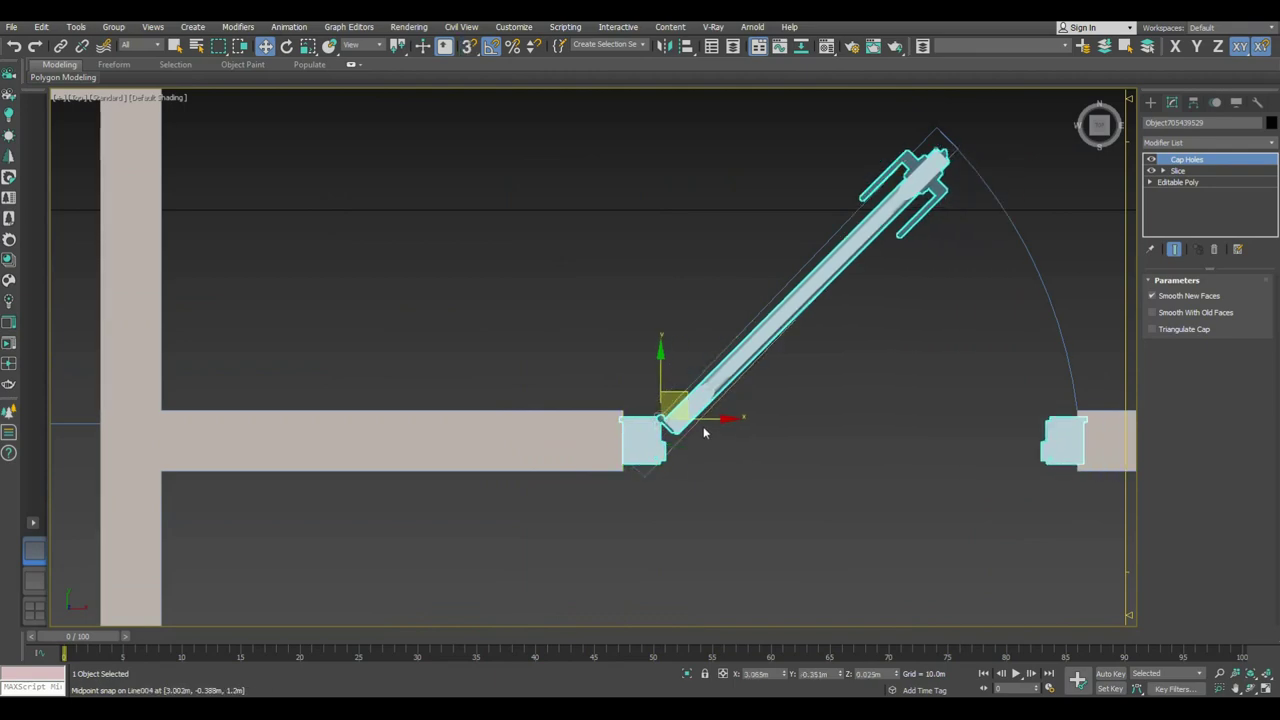
pyautogui.scroll(-3, 739, 451)
pyautogui.click(744, 453)
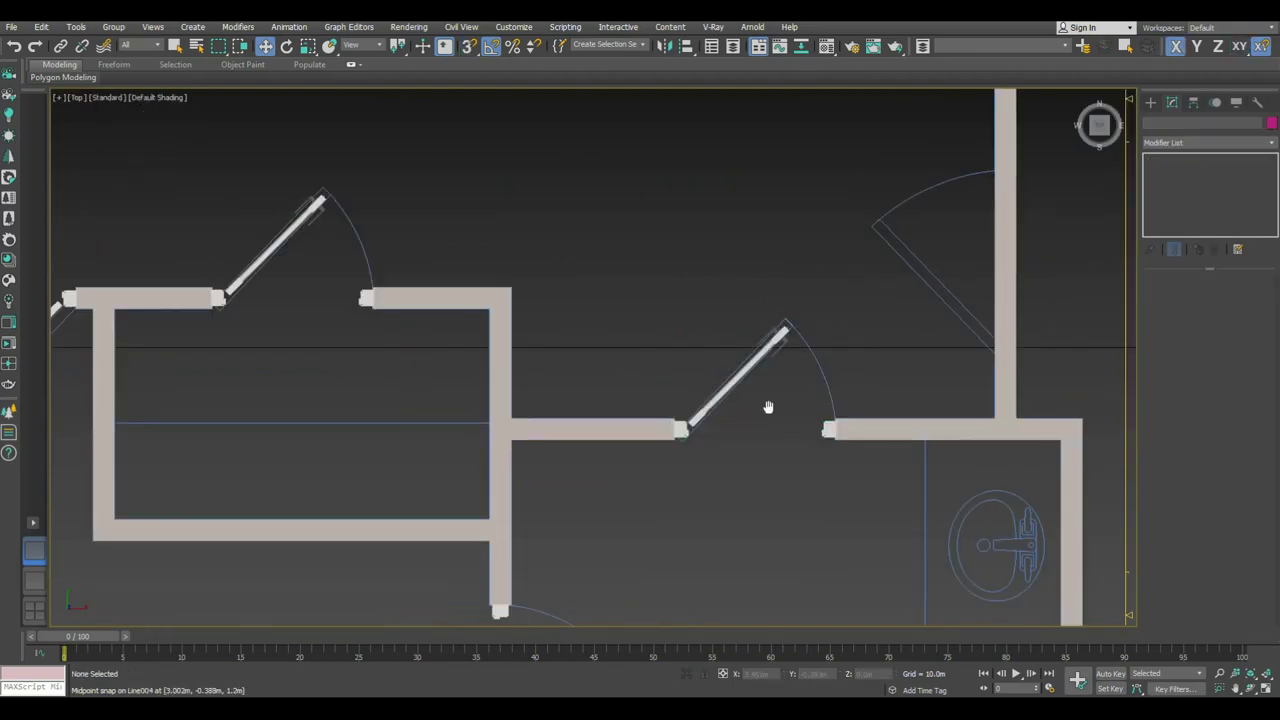
# Step: Select the door by the vertical wall and rotate it -90° in the top view
pyautogui.press('p')
pyautogui.keyDown('alt'); pyautogui.moveTo(760, 410); pyautogui.dragTo(774, 352, button='middle'); pyautogui.keyUp('alt')
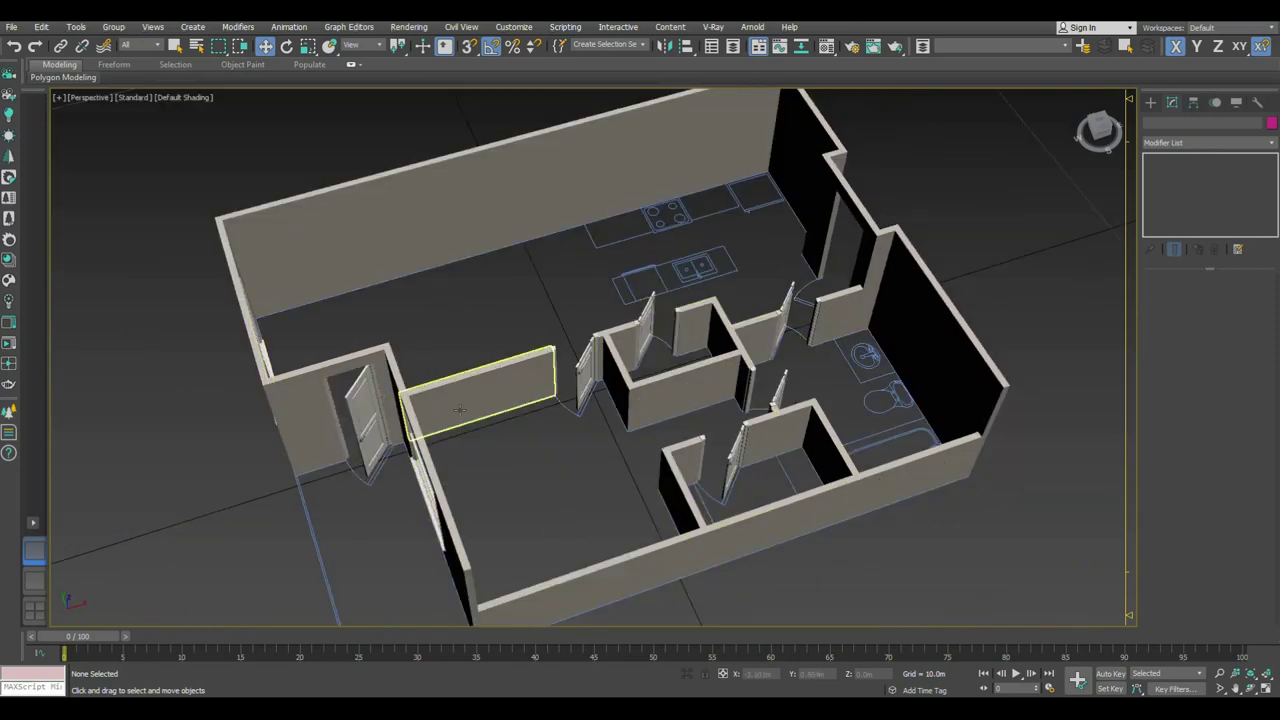
pyautogui.click(366, 420)
pyautogui.keyDown('alt'); pyautogui.moveTo(370, 420); pyautogui.dragTo(380, 380, button='middle'); pyautogui.keyUp('alt')
pyautogui.click(836, 258)
pyautogui.press('t')
pyautogui.press('z')
pyautogui.scroll(-3, 743, 362)
pyautogui.press('e')
pyautogui.moveTo(737, 417); pyautogui.dragTo(682, 390)
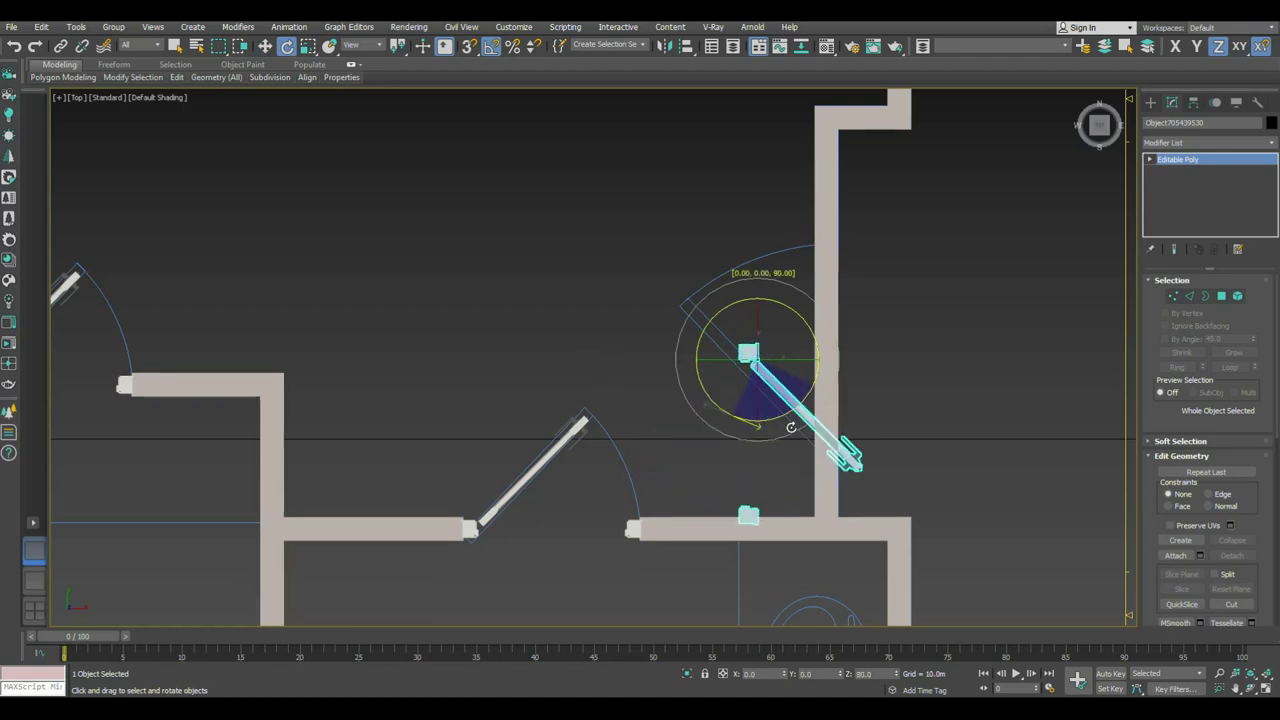
# Step: Move the door into the vertical wall opening in wireframe with snapping on
pyautogui.press('w')
pyautogui.moveTo(805, 351); pyautogui.dragTo(680, 356, button='middle')
pyautogui.press('F3')
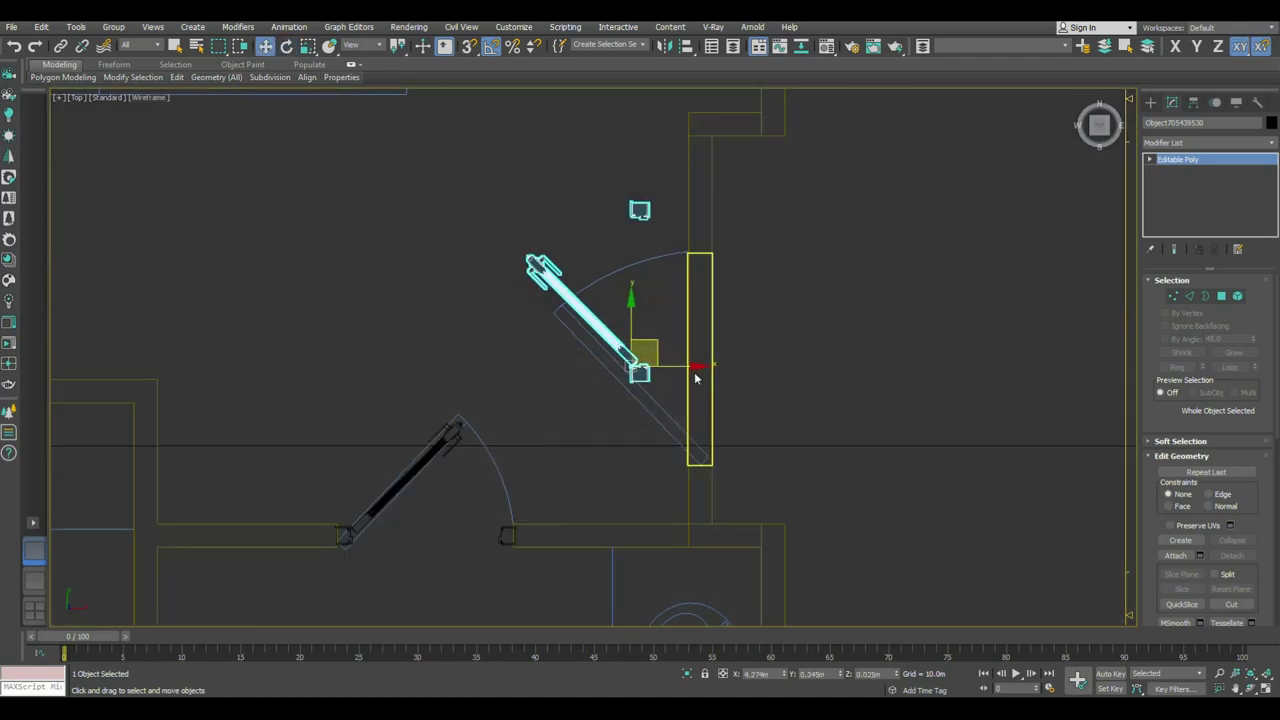
pyautogui.moveTo(648, 344)
pyautogui.mouseDown()
pyautogui.moveTo(773, 394)
pyautogui.moveTo(596, 502)
pyautogui.mouseUp()
pyautogui.scroll(3, 773, 394)
pyautogui.scroll(3, 765, 420)
pyautogui.press('s')
pyautogui.scroll(-3, 596, 502)
# Step: Scale the door to span the opening and nudge it along Y and X to seat it
pyautogui.press('r')
pyautogui.moveTo(618, 456); pyautogui.dragTo(620, 438)
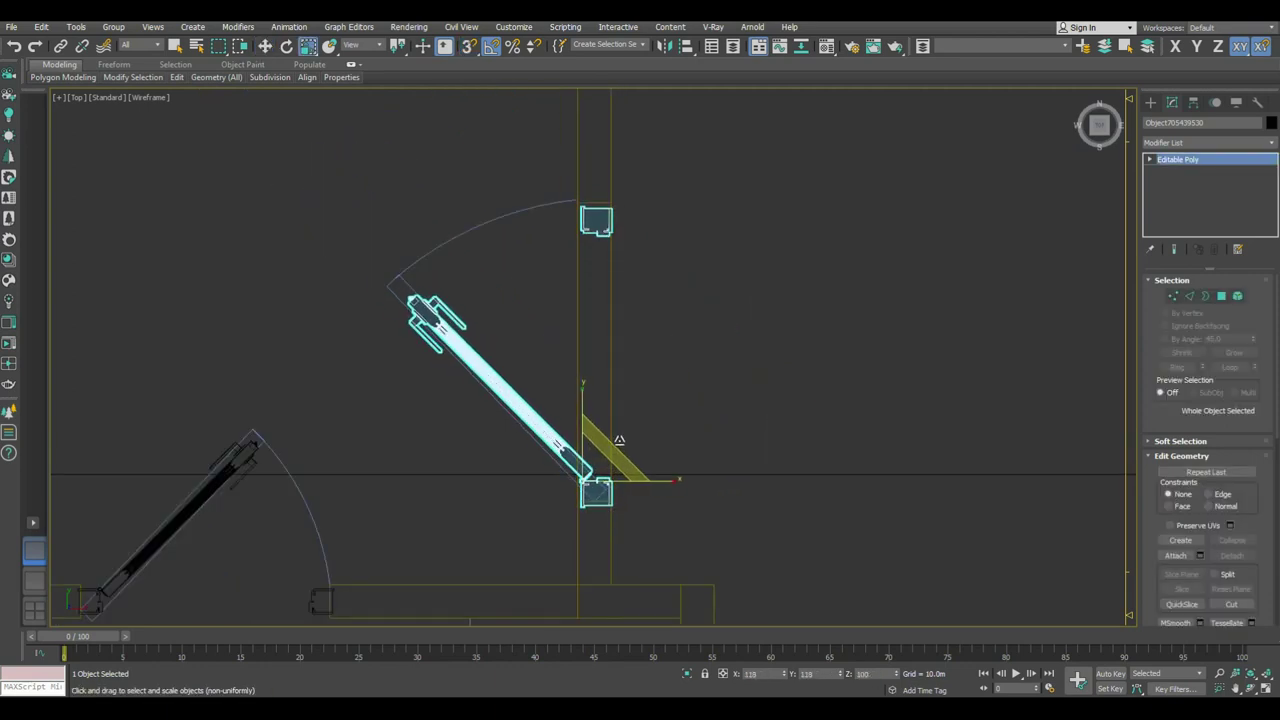
pyautogui.scroll(2, 600, 440)
pyautogui.press('w')
pyautogui.moveTo(583, 444); pyautogui.dragTo(582, 438)
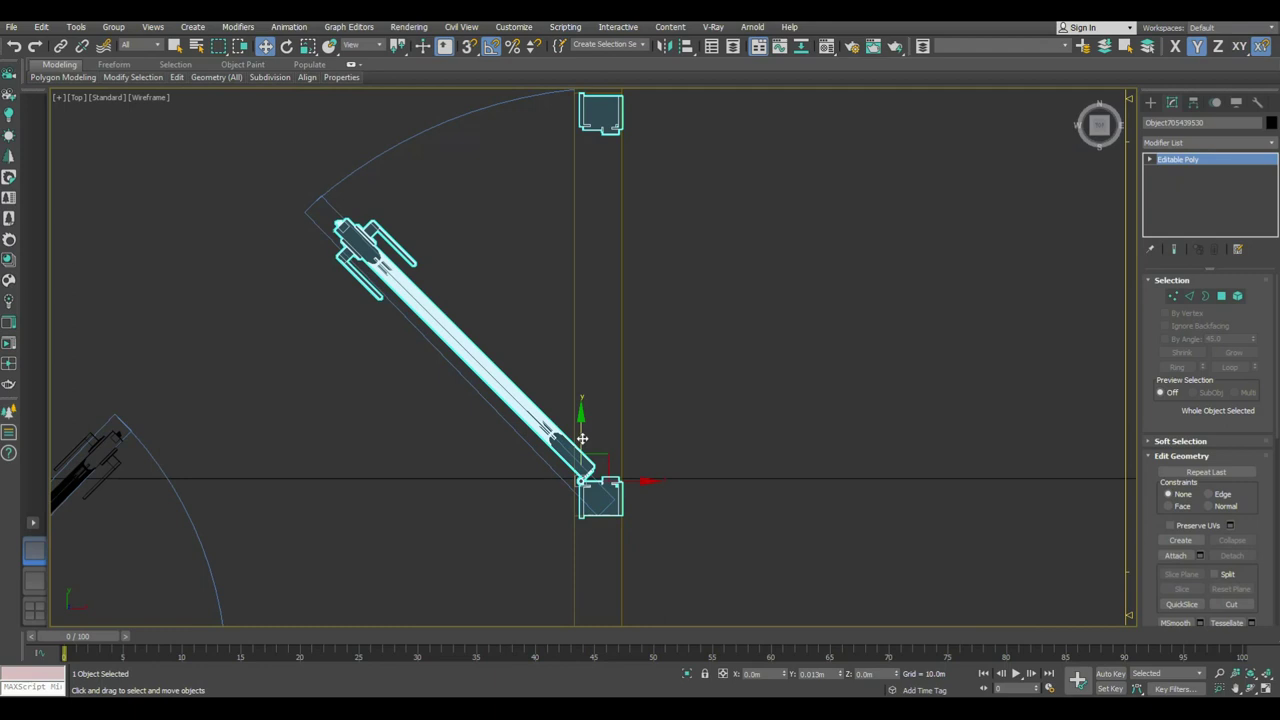
pyautogui.press('r')
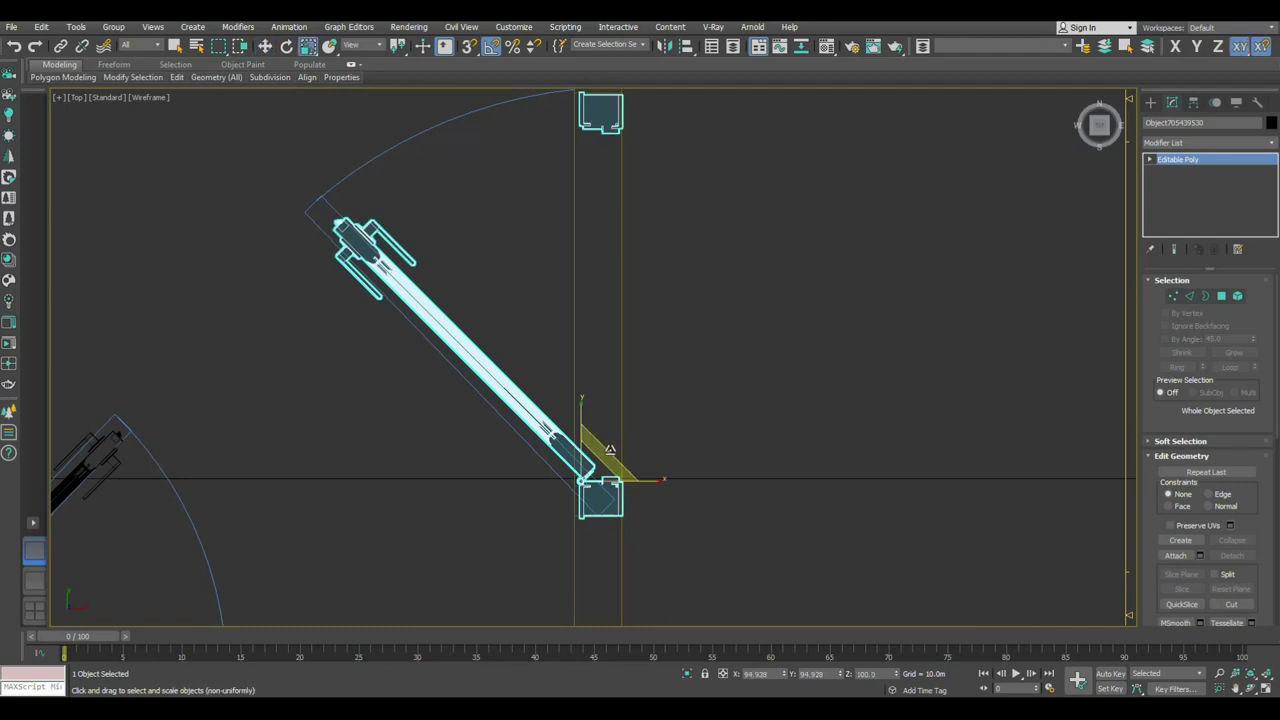
pyautogui.moveTo(605, 449); pyautogui.dragTo(600, 452)
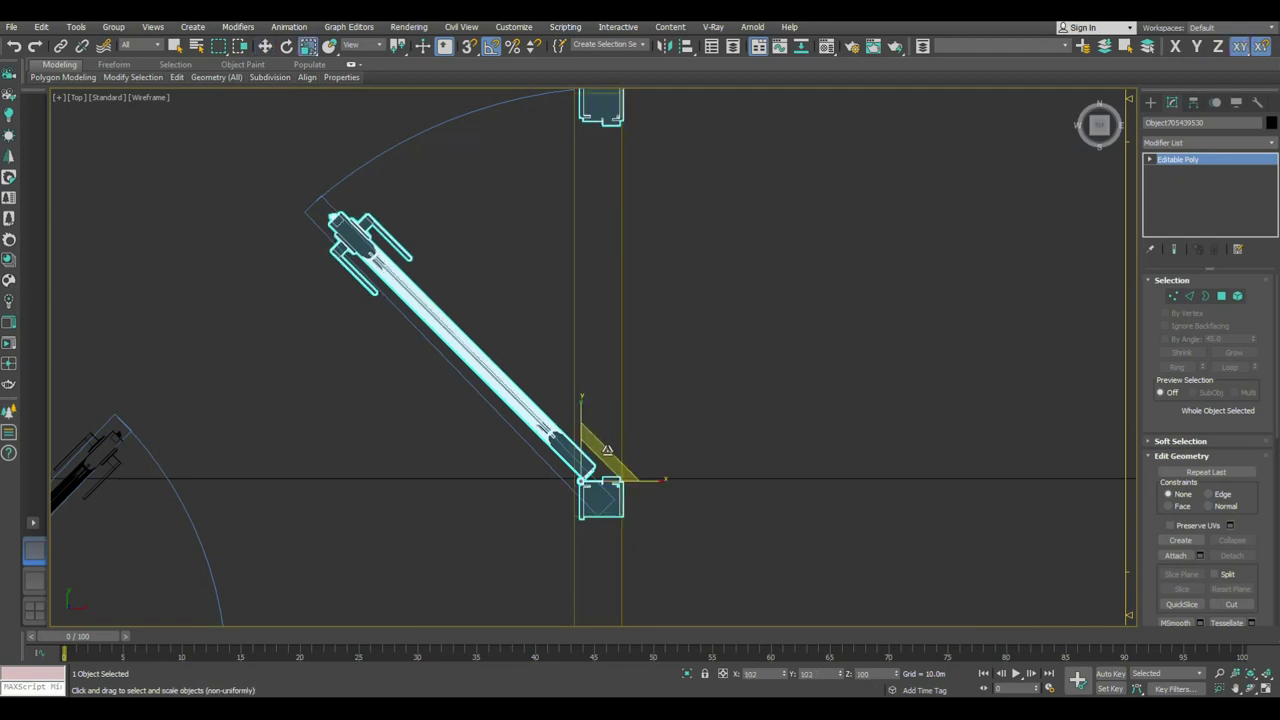
pyautogui.press('w')
pyautogui.moveTo(635, 490); pyautogui.dragTo(638, 525, button='middle')
pyautogui.moveTo(635, 515); pyautogui.dragTo(627, 517)
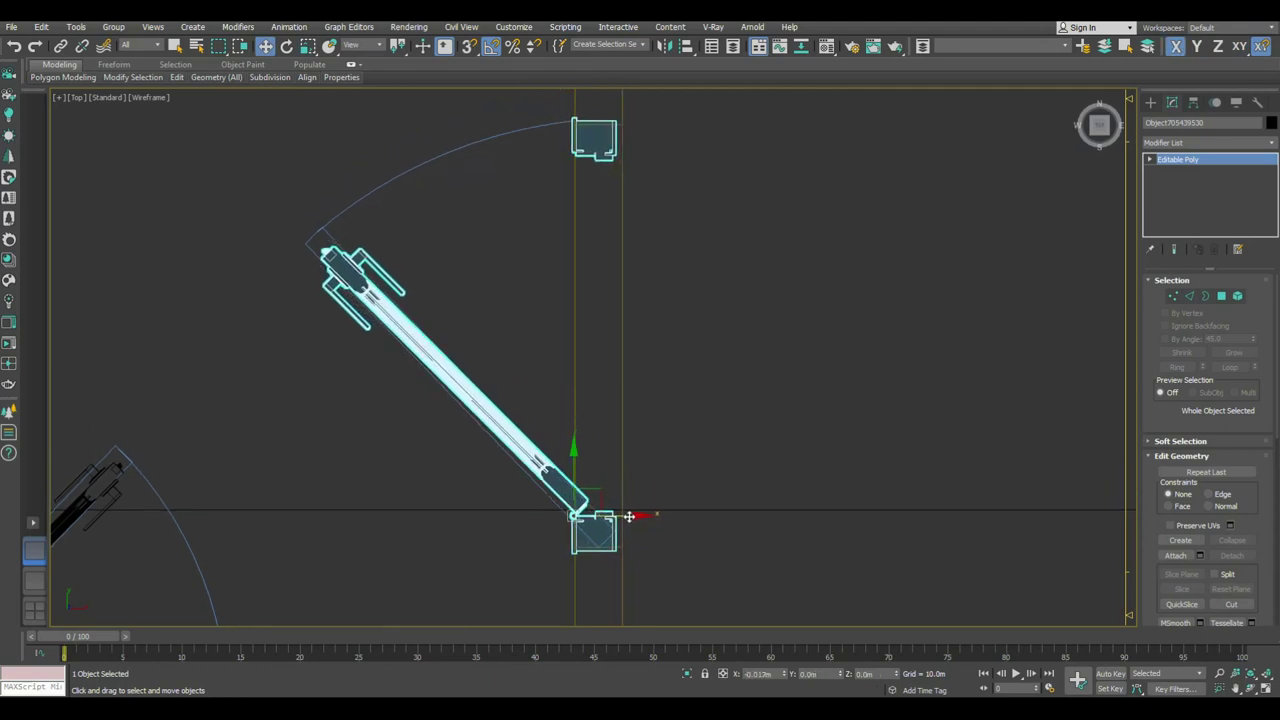
pyautogui.press('p')
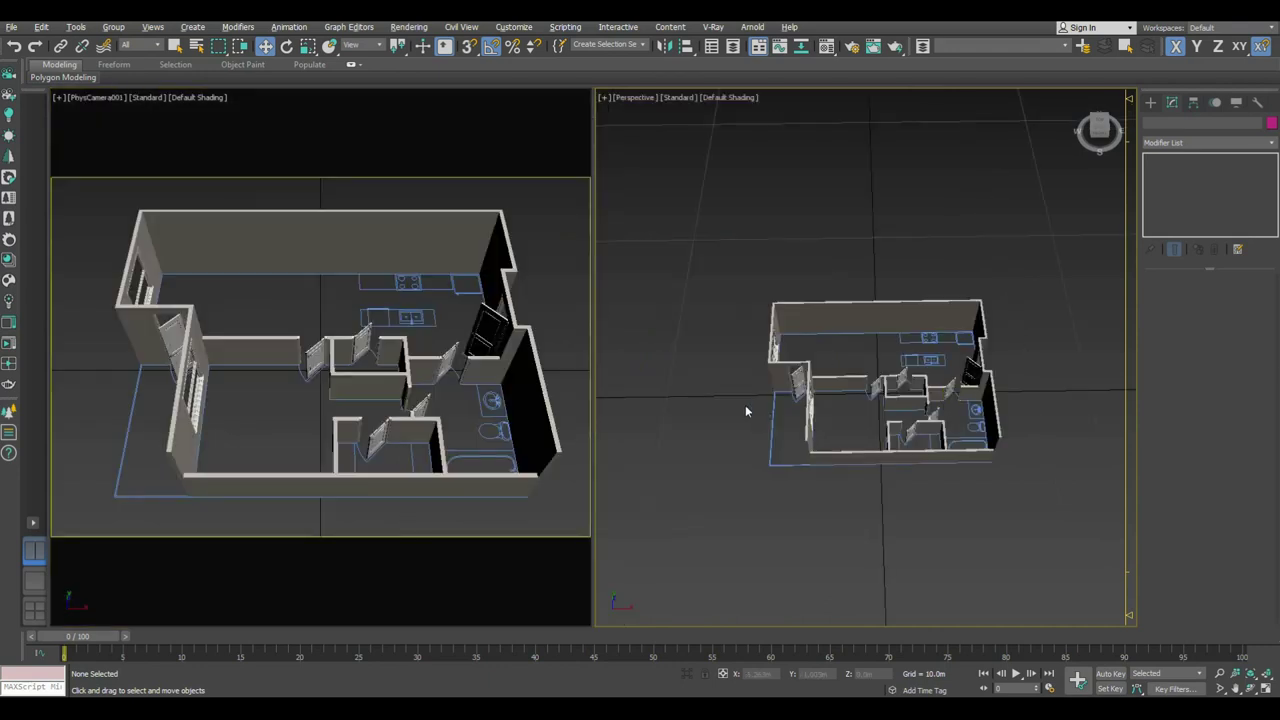
# Step: Maximize the Perspective viewport and make 04_Floor the current layer
pyautogui.hotkey('alt', 'w')
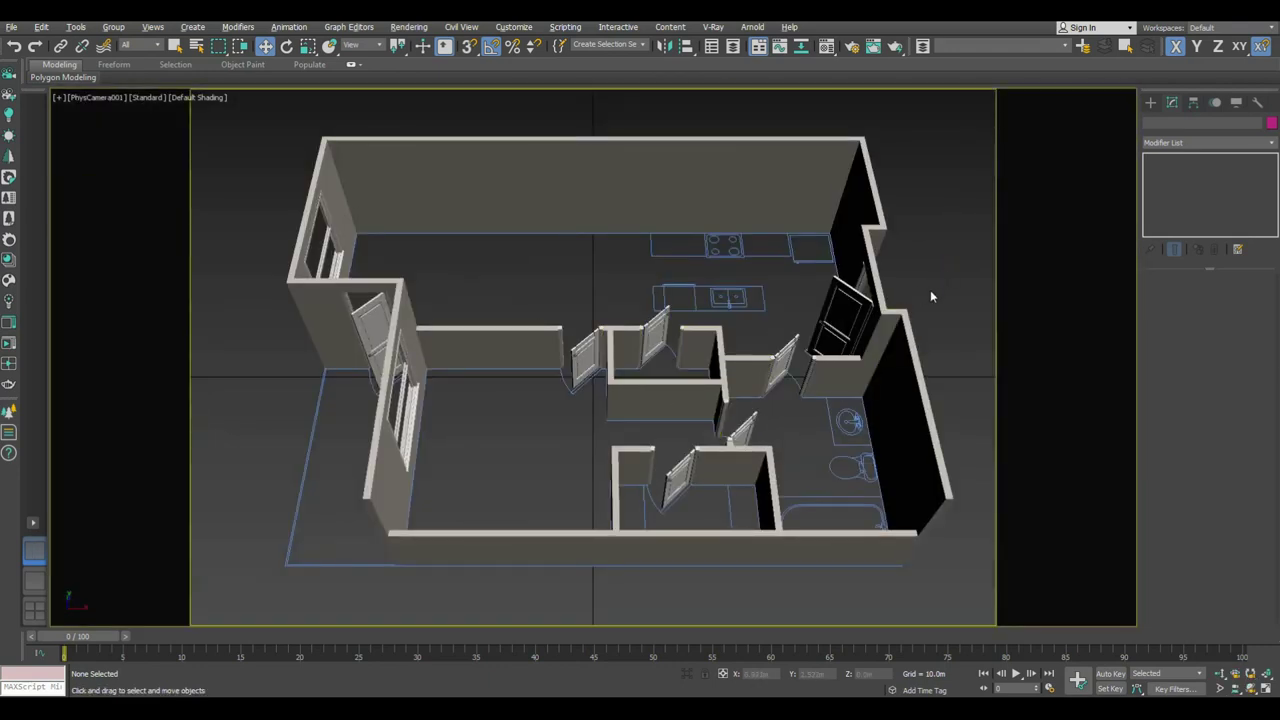
pyautogui.hotkey('alt', 'w')
pyautogui.click(928, 251)
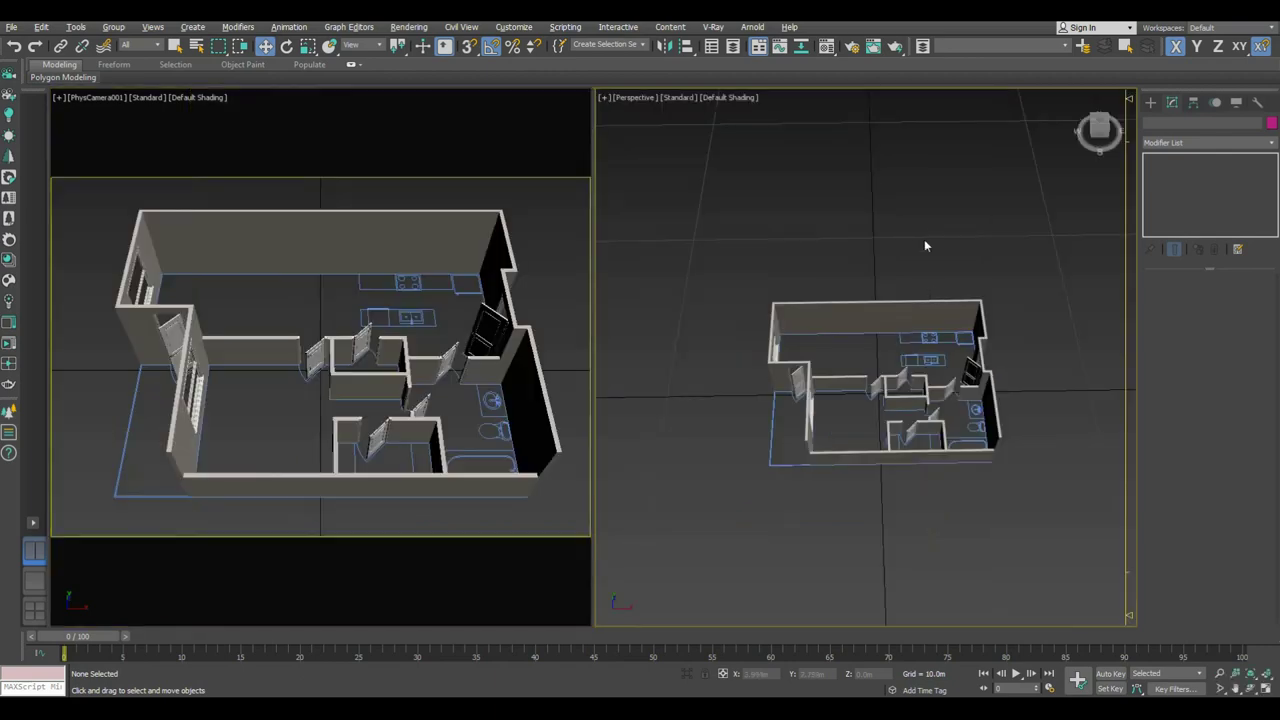
pyautogui.hotkey('alt', 'w')
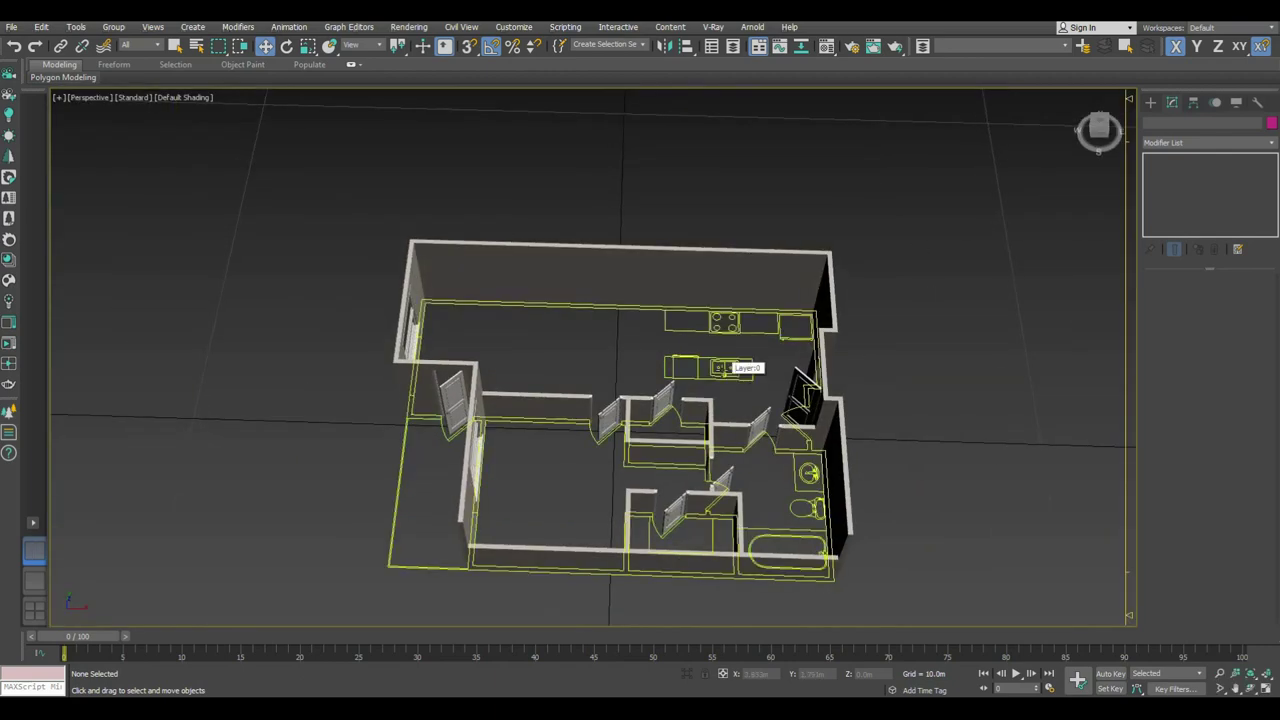
pyautogui.click(725, 366)
pyautogui.moveTo(852, 340)
pyautogui.keyDown('alt'); pyautogui.mouseDown(button='middle')
pyautogui.moveTo(873, 337)
pyautogui.moveTo(917, 185)
pyautogui.mouseUp(button='middle'); pyautogui.keyUp('alt')
pyautogui.click(1007, 46)
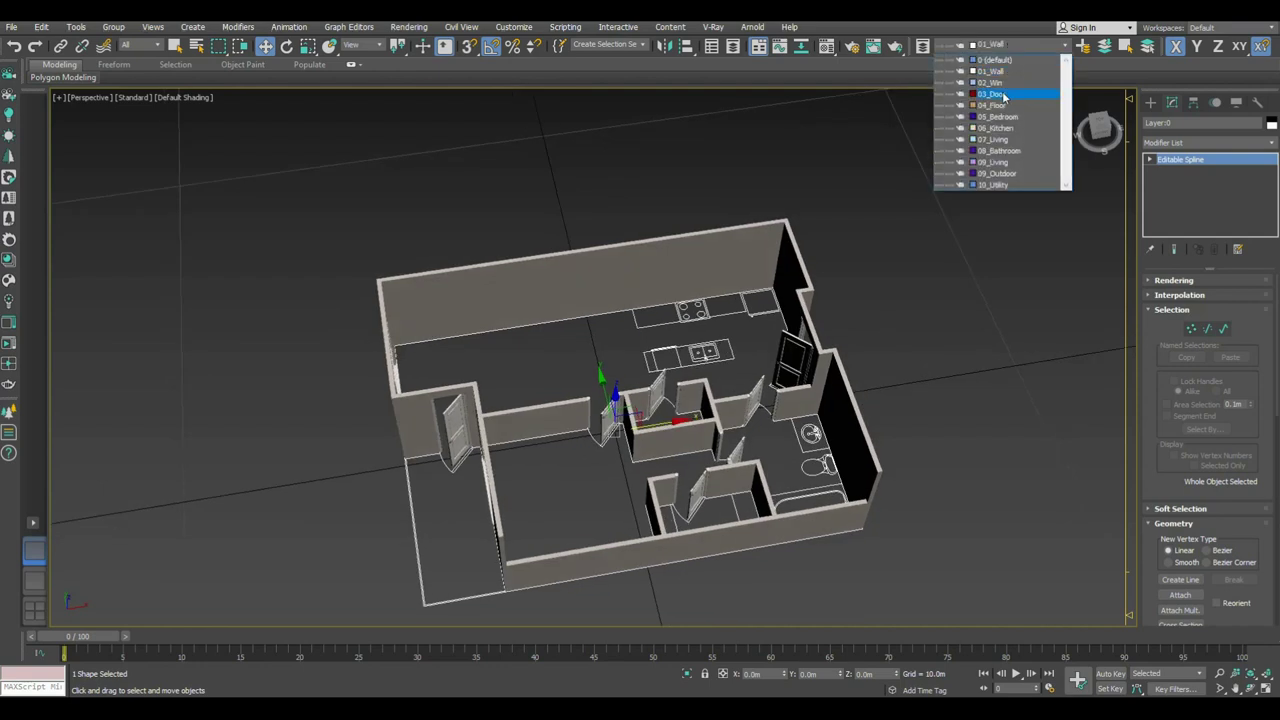
pyautogui.click(999, 104)
# Step: Hide the 3D walls so only the floor plan linework remains
pyautogui.click(888, 350)
pyautogui.keyDown('alt'); pyautogui.moveTo(888, 350); pyautogui.dragTo(752, 298, button='middle'); pyautogui.keyUp('alt')
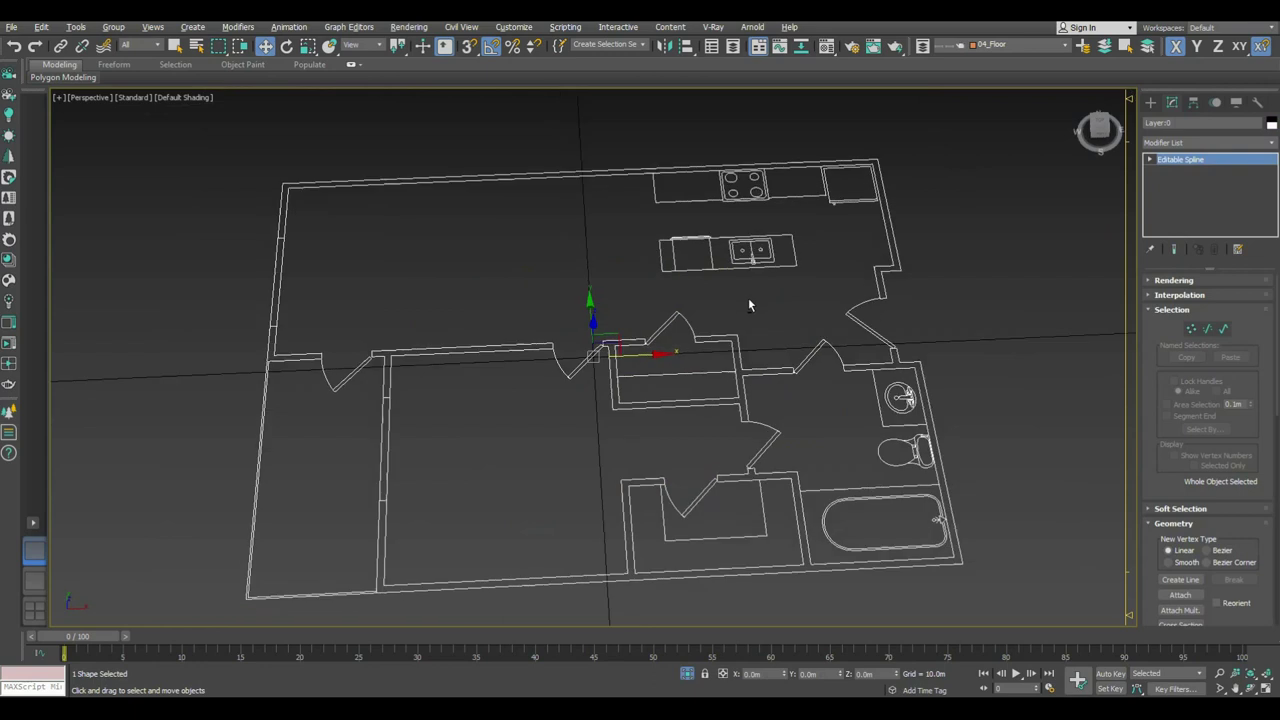
pyautogui.click(966, 243)
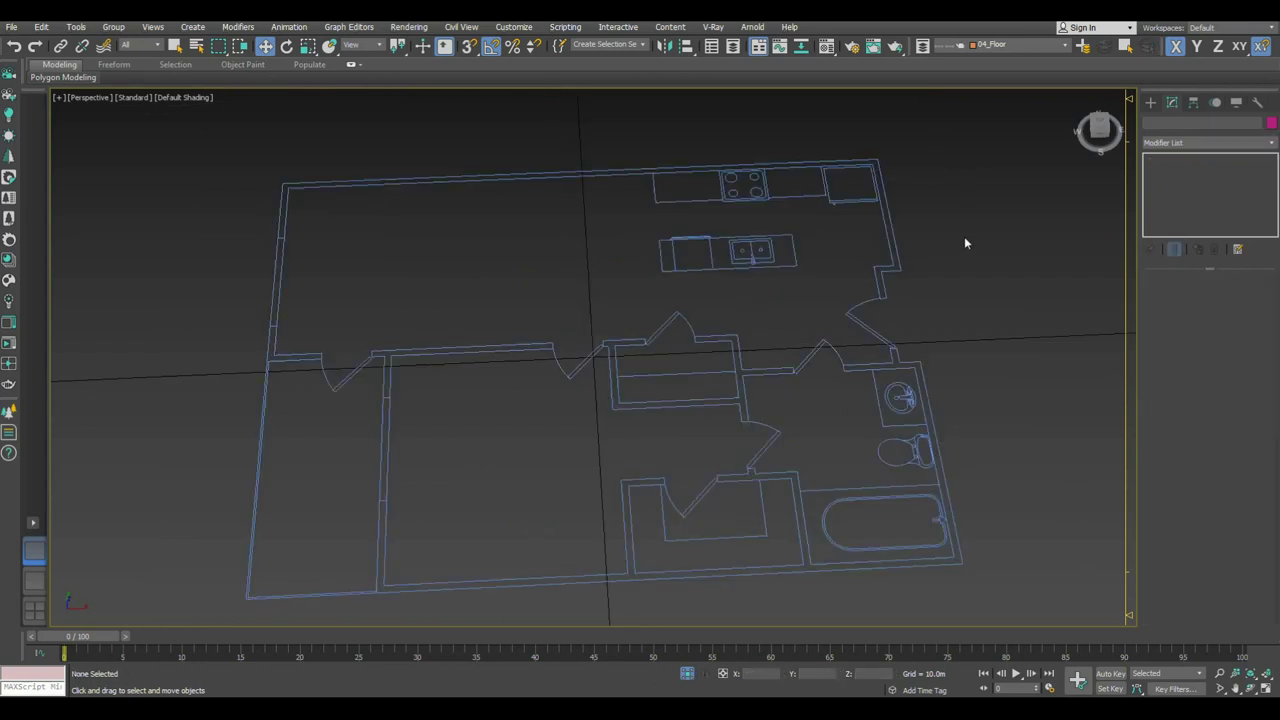
pyautogui.keyDown('alt'); pyautogui.moveTo(954, 251); pyautogui.dragTo(851, 248, button='middle'); pyautogui.keyUp('alt')
# Step: Choose the Line tool under Create > Shapes for the skirting spline
pyautogui.scroll(-4, 848, 270)
pyautogui.click(1151, 103)
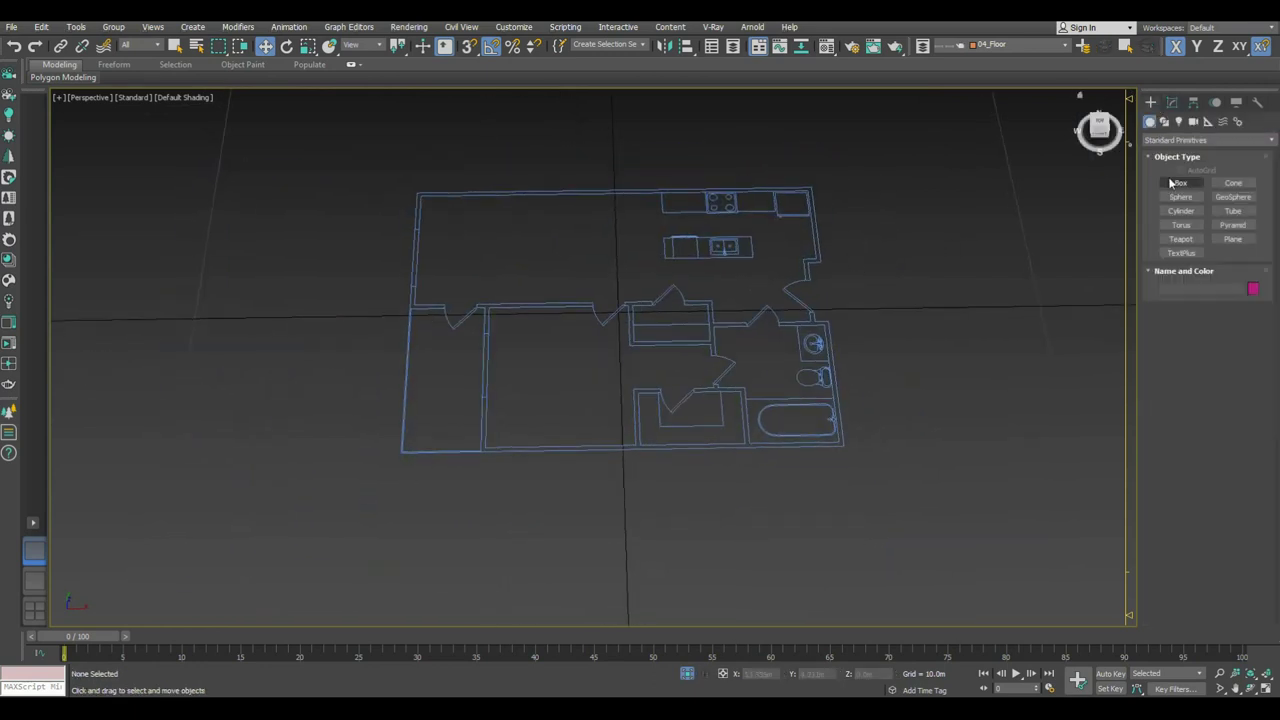
pyautogui.click(1165, 122)
pyautogui.click(1181, 193)
pyautogui.scroll(1, 491, 331)
pyautogui.scroll(2, 457, 337)
pyautogui.scroll(4, 457, 337)
# Step: Trace the skirting line from the wall start along the top wall past the door hinge
pyautogui.click(320, 398)
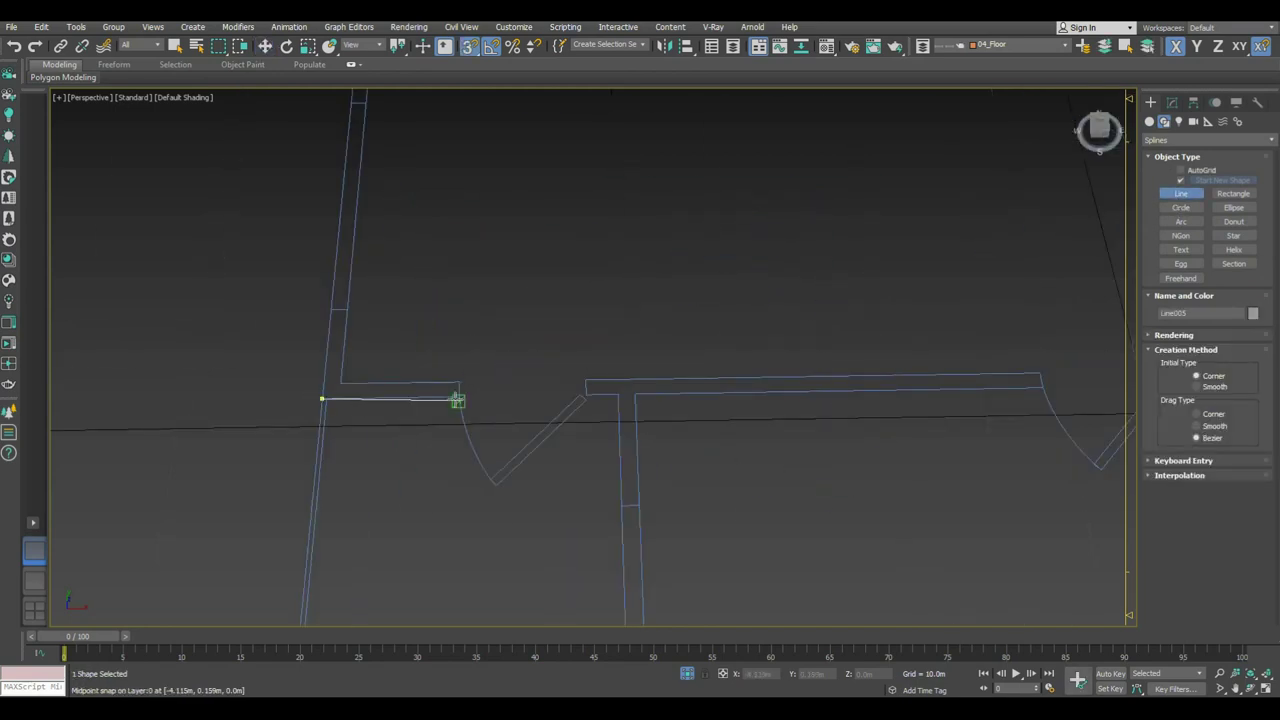
pyautogui.moveTo(341, 382); pyautogui.dragTo(406, 429, button='middle')
pyautogui.click(394, 206)
pyautogui.scroll(-3, 394, 206)
pyautogui.moveTo(677, 291); pyautogui.dragTo(735, 245, button='middle')
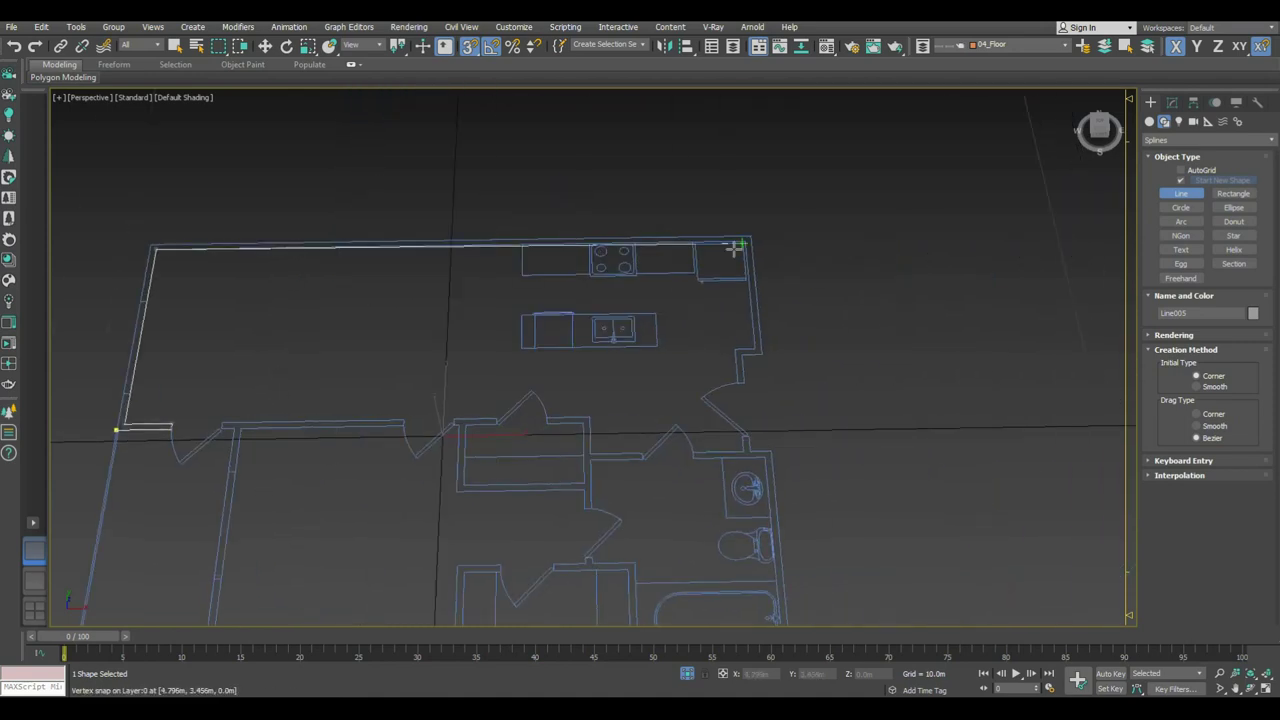
pyautogui.scroll(4, 735, 247)
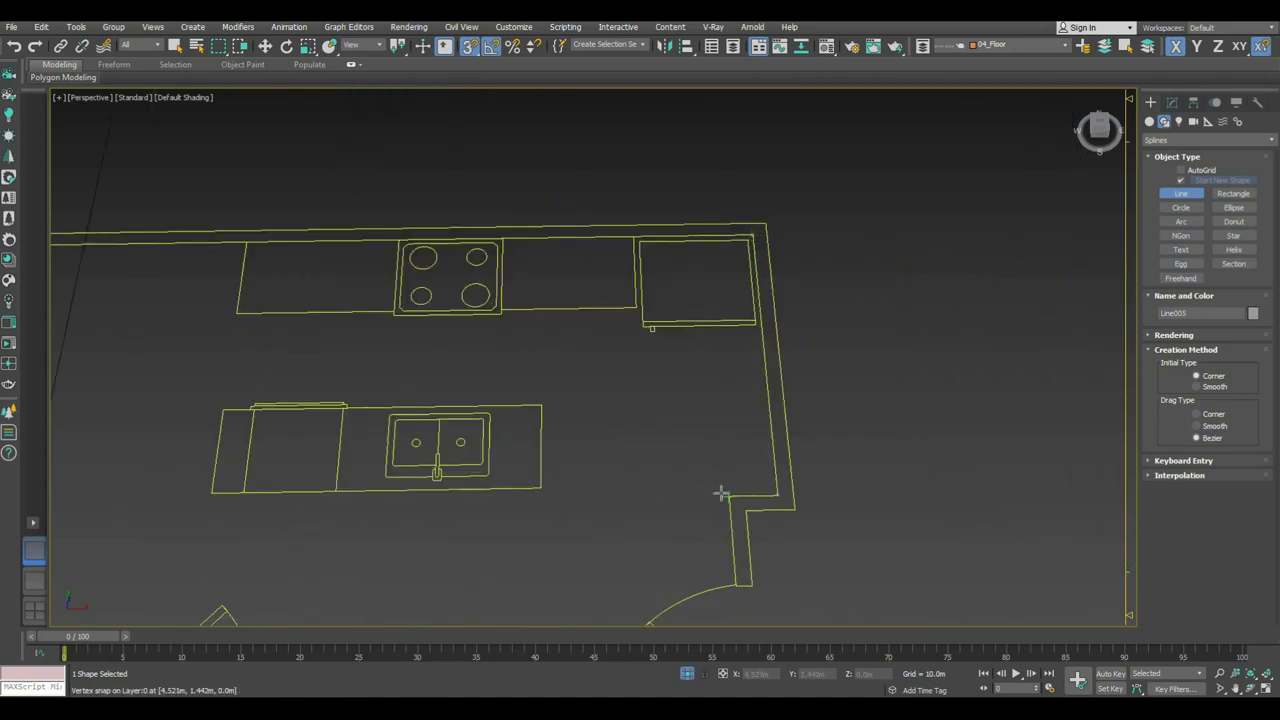
pyautogui.click(751, 587)
pyautogui.moveTo(751, 587); pyautogui.dragTo(777, 346, button='middle')
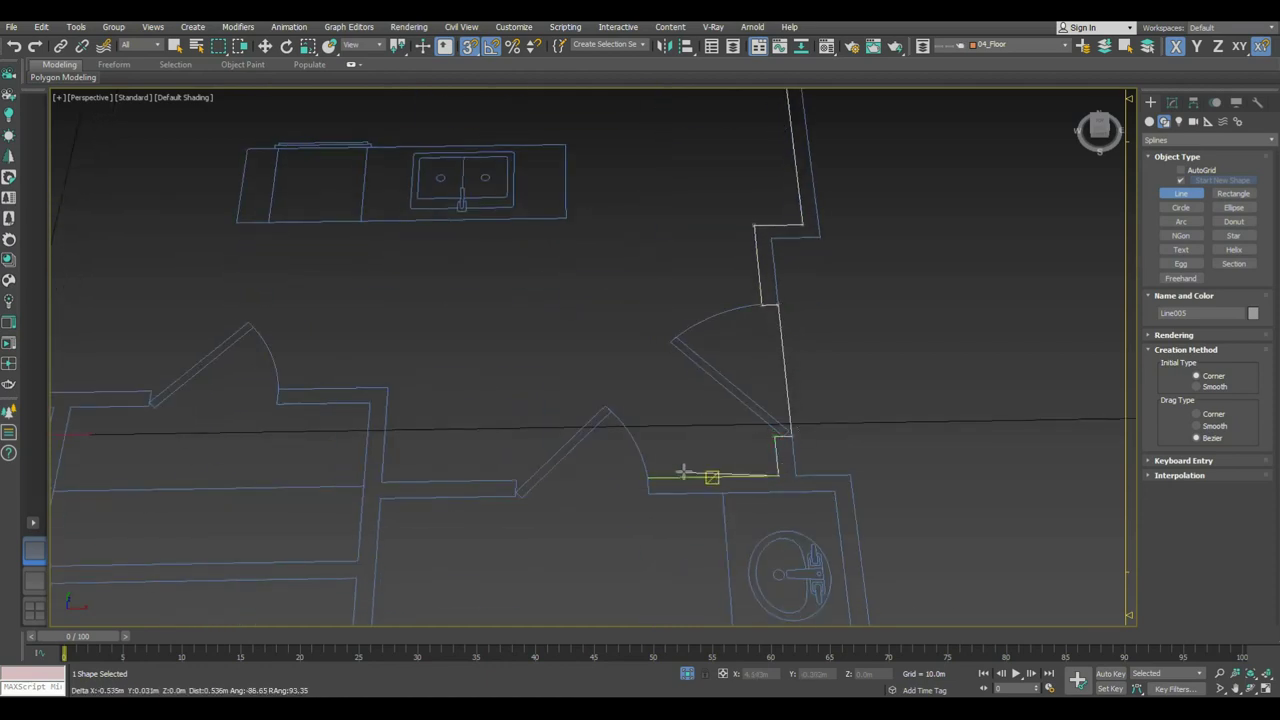
pyautogui.click(835, 490)
pyautogui.moveTo(835, 490); pyautogui.dragTo(837, 306, button='middle')
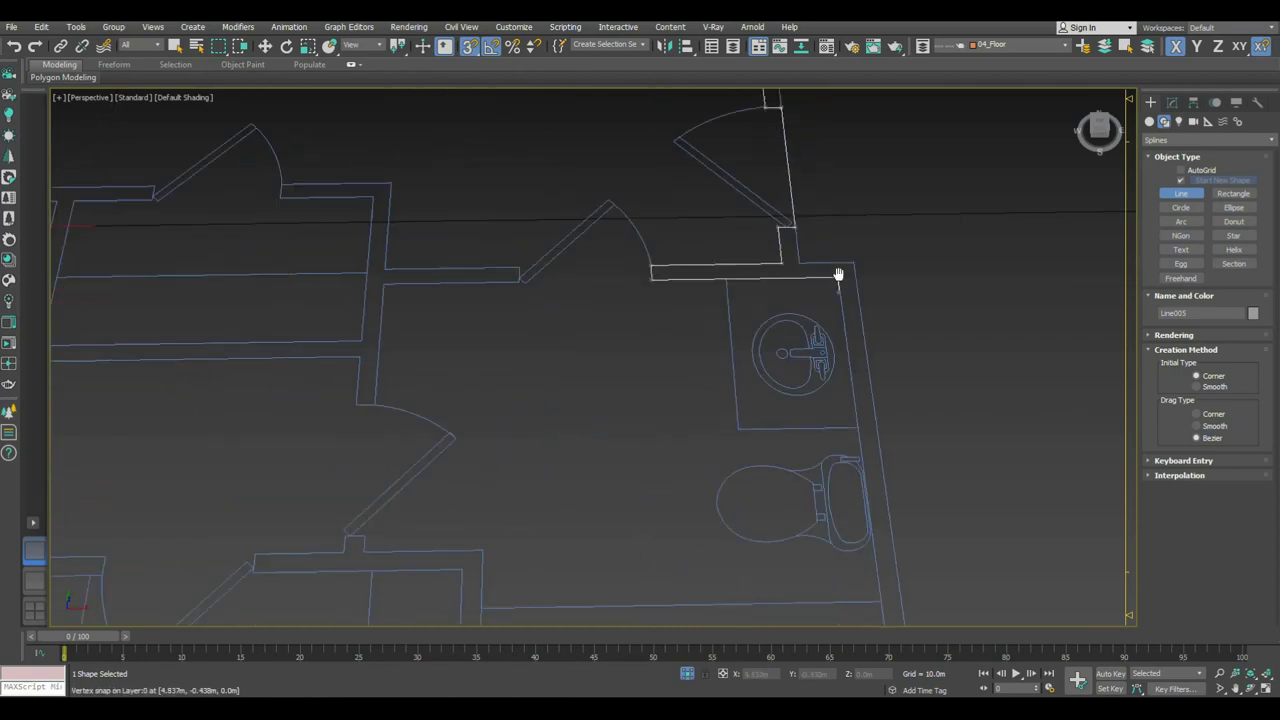
pyautogui.moveTo(851, 391); pyautogui.dragTo(908, 558, button='middle')
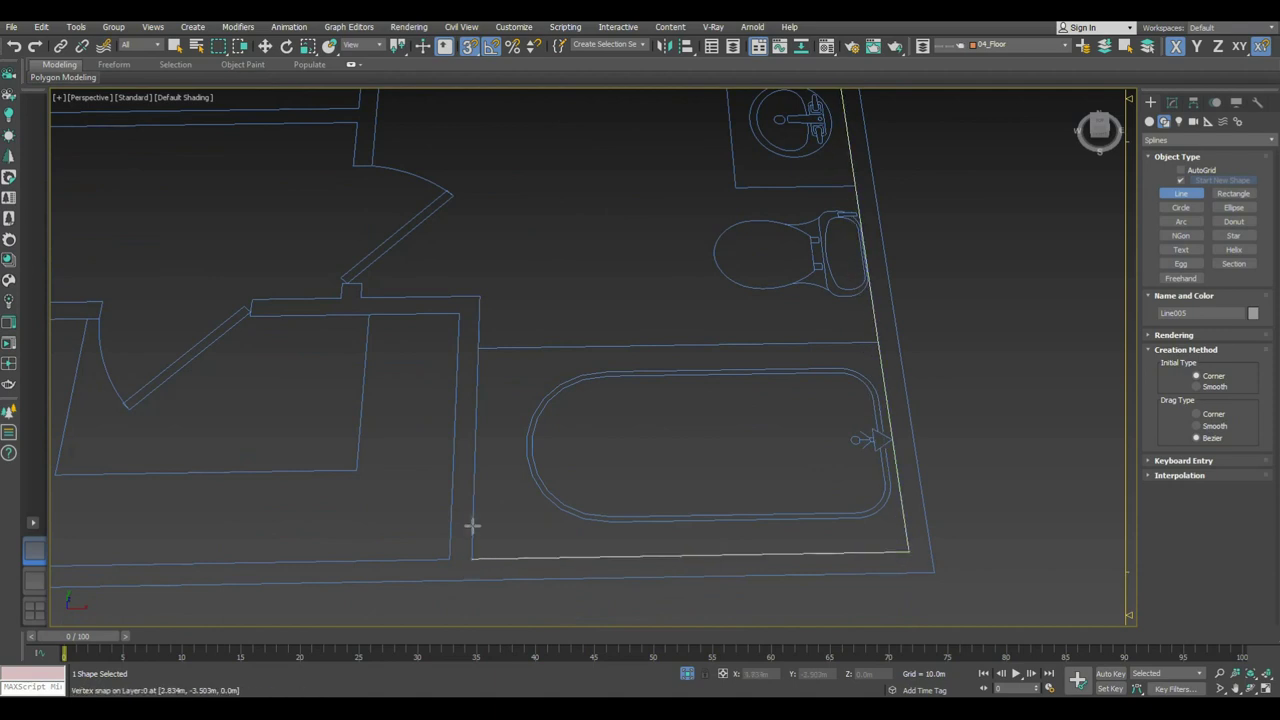
# Step: Continue the line through the wall corner, the wall jog and the bottom wall corner
pyautogui.scroll(3, 358, 284)
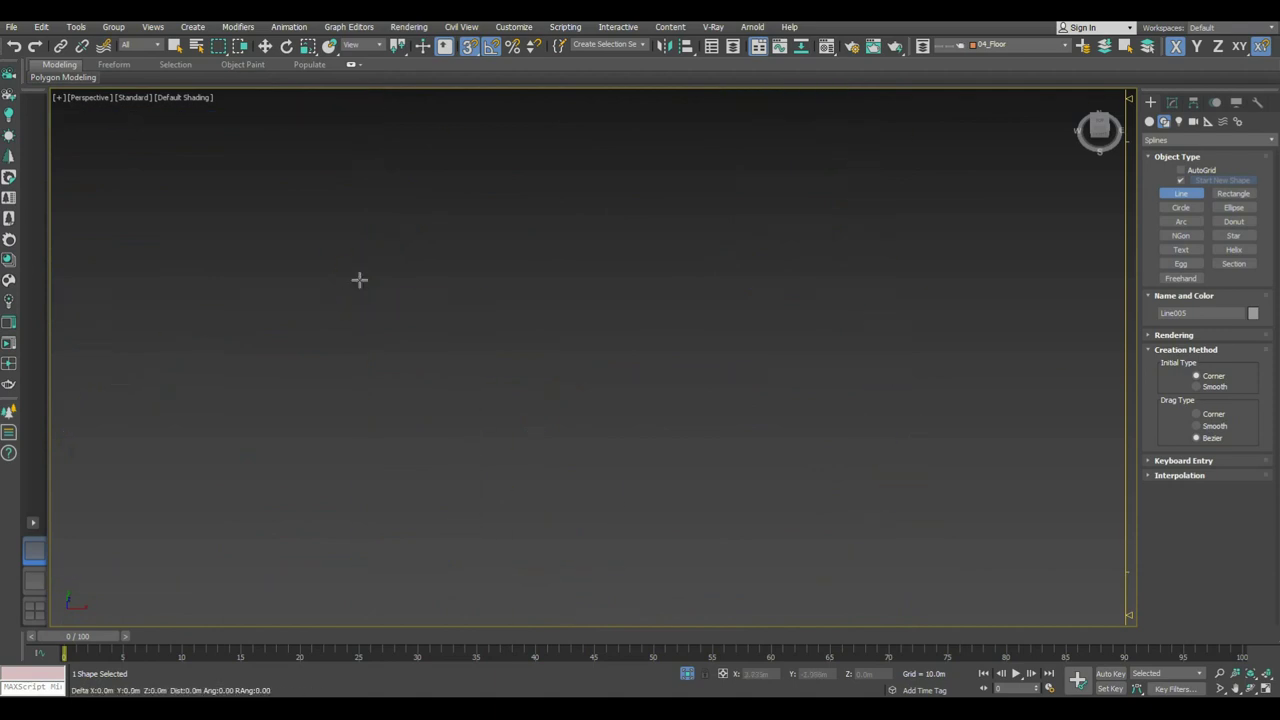
pyautogui.scroll(2, 431, 337)
pyautogui.scroll(2, 523, 369)
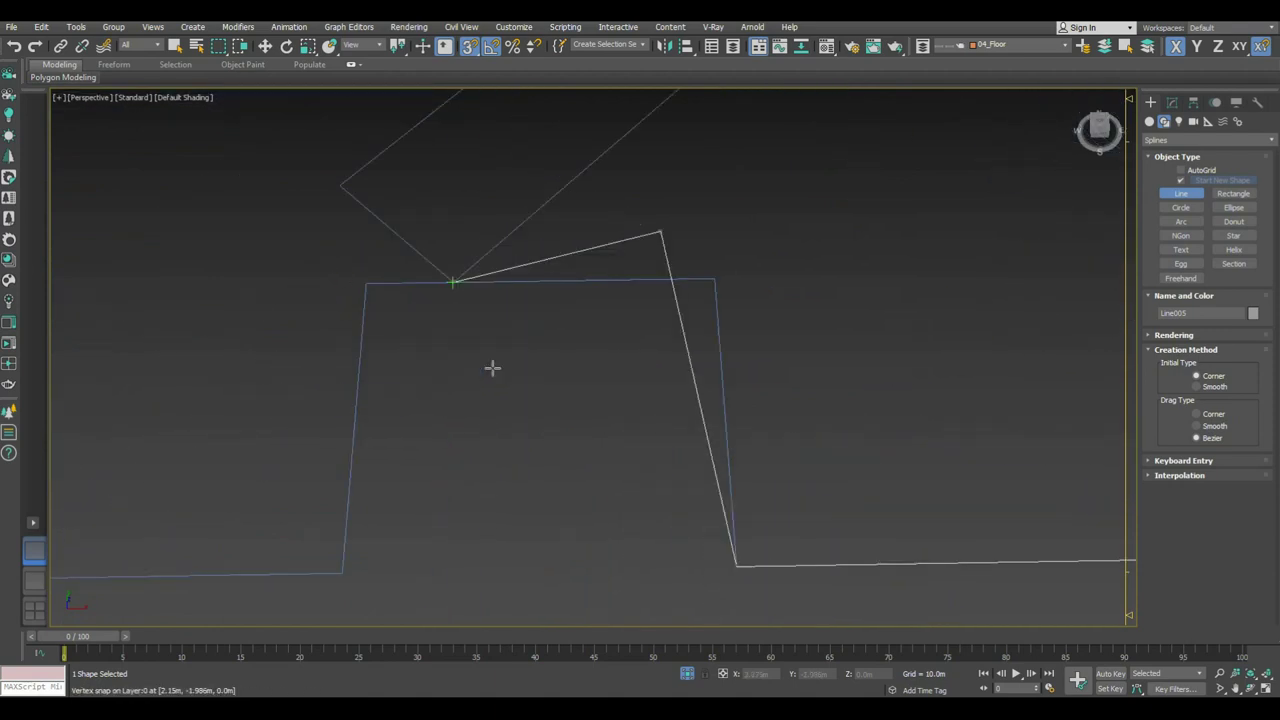
pyautogui.click(715, 280)
pyautogui.scroll(-5, 683, 377)
pyautogui.moveTo(514, 380); pyautogui.dragTo(651, 330, button='middle')
pyautogui.click(463, 355)
pyautogui.click(463, 421)
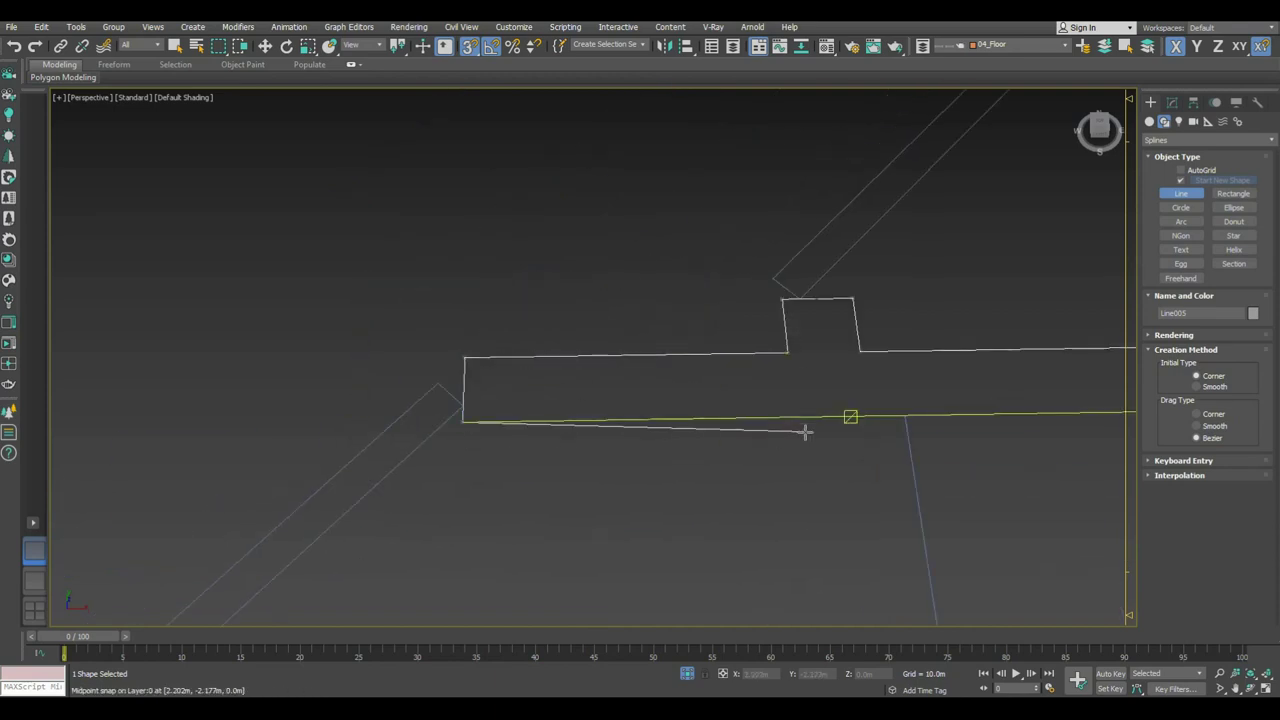
pyautogui.scroll(-4, 804, 431)
pyautogui.click(690, 347)
pyautogui.click(702, 558)
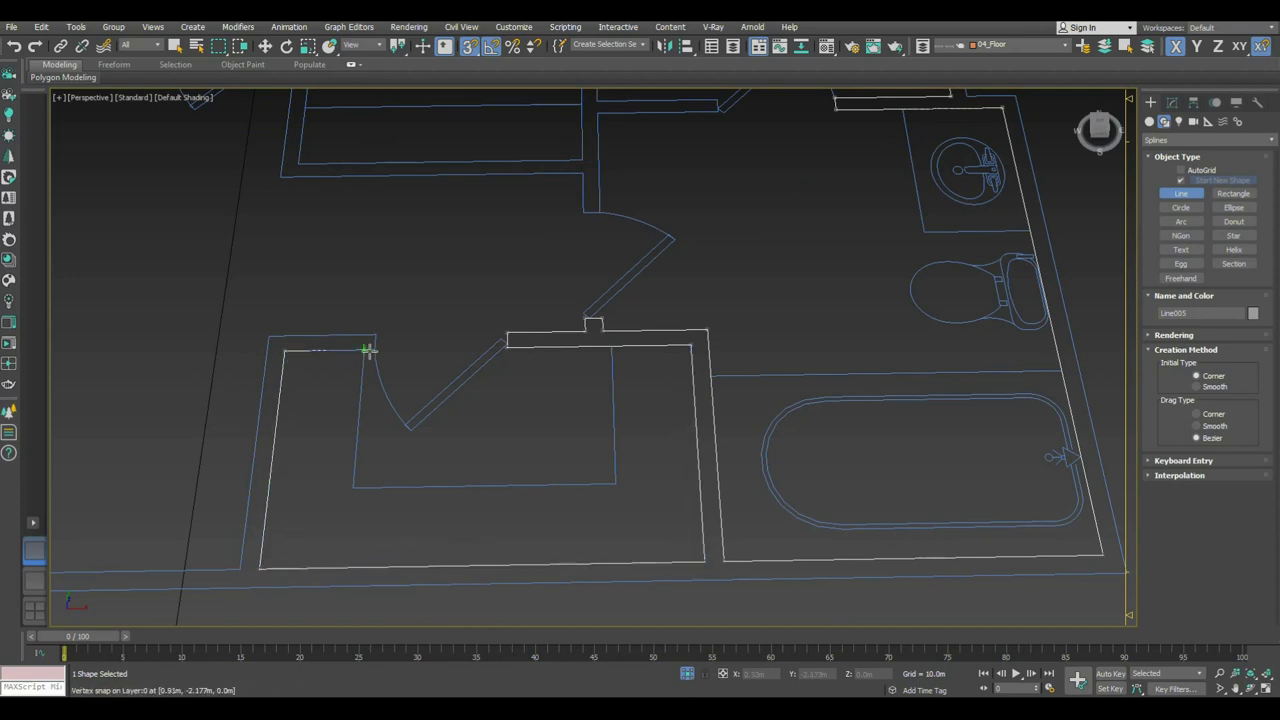
pyautogui.scroll(3, 333, 410)
pyautogui.moveTo(333, 410); pyautogui.dragTo(665, 493, button='middle')
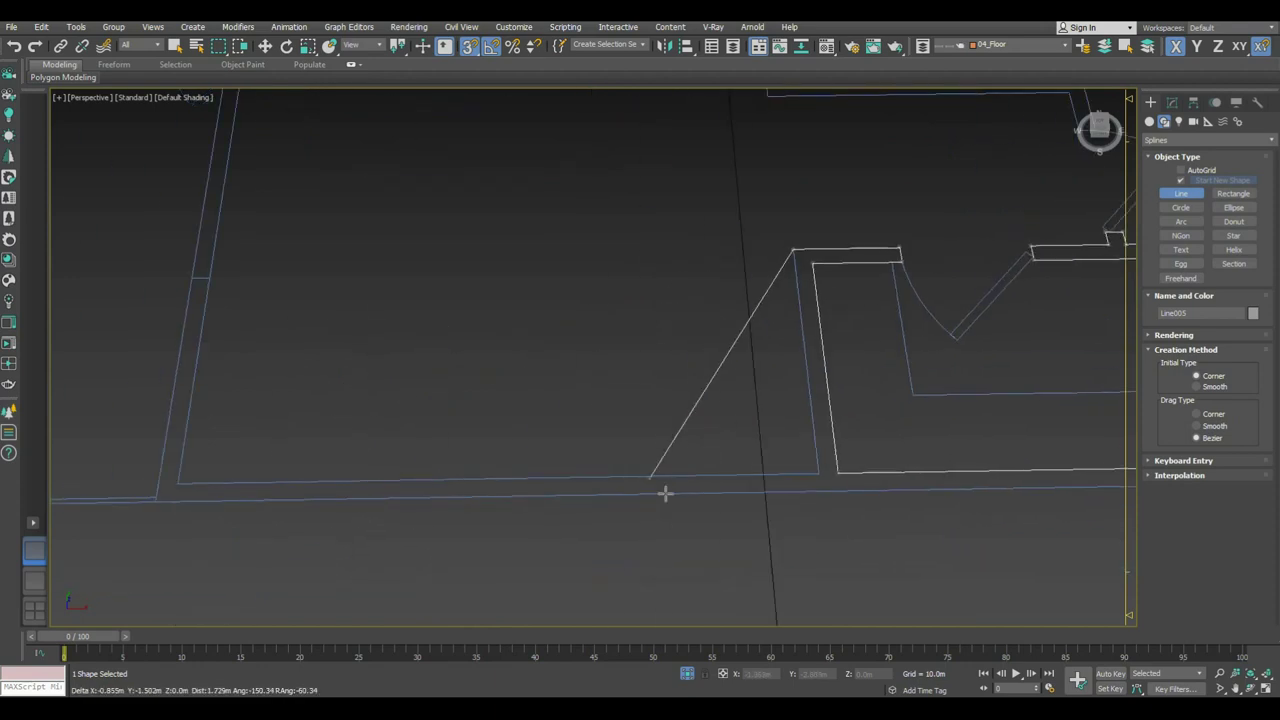
# Step: Add the lower-left and remaining corner vertices, then end the Line005 spline
pyautogui.click(177, 484)
pyautogui.scroll(-3, 177, 484)
pyautogui.moveTo(362, 601); pyautogui.dragTo(483, 467, button='middle')
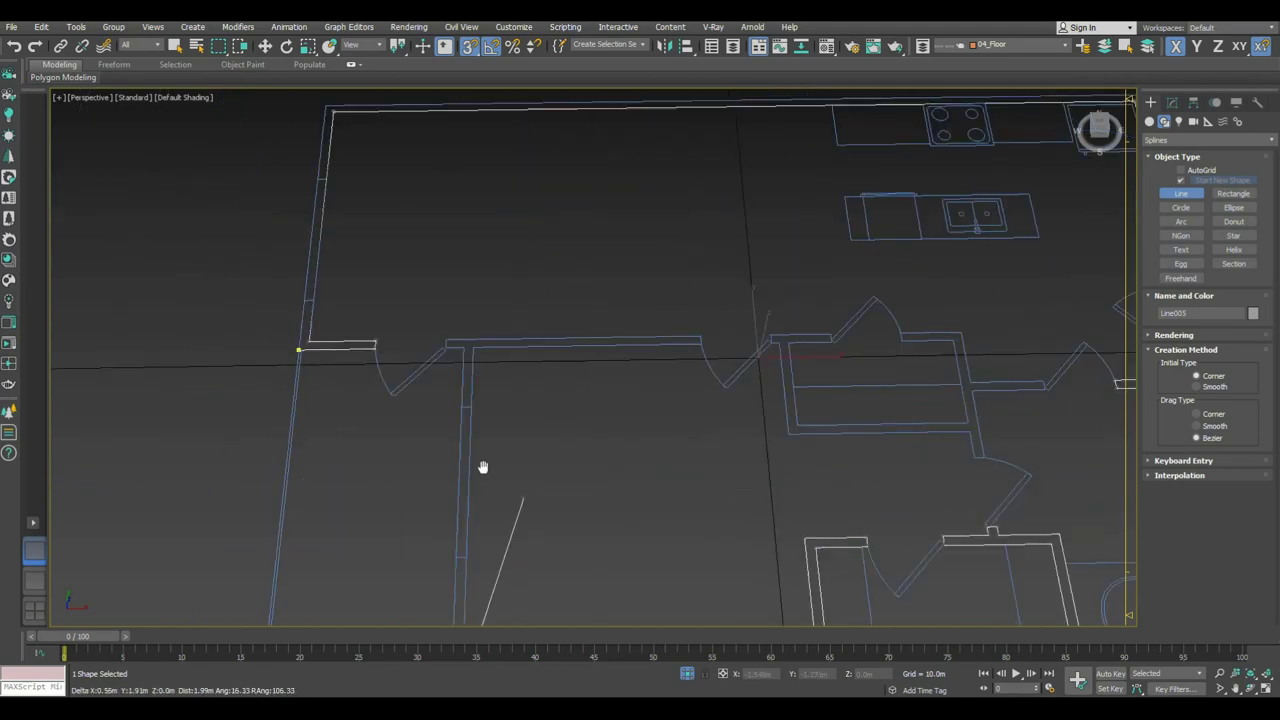
pyautogui.scroll(3, 738, 340)
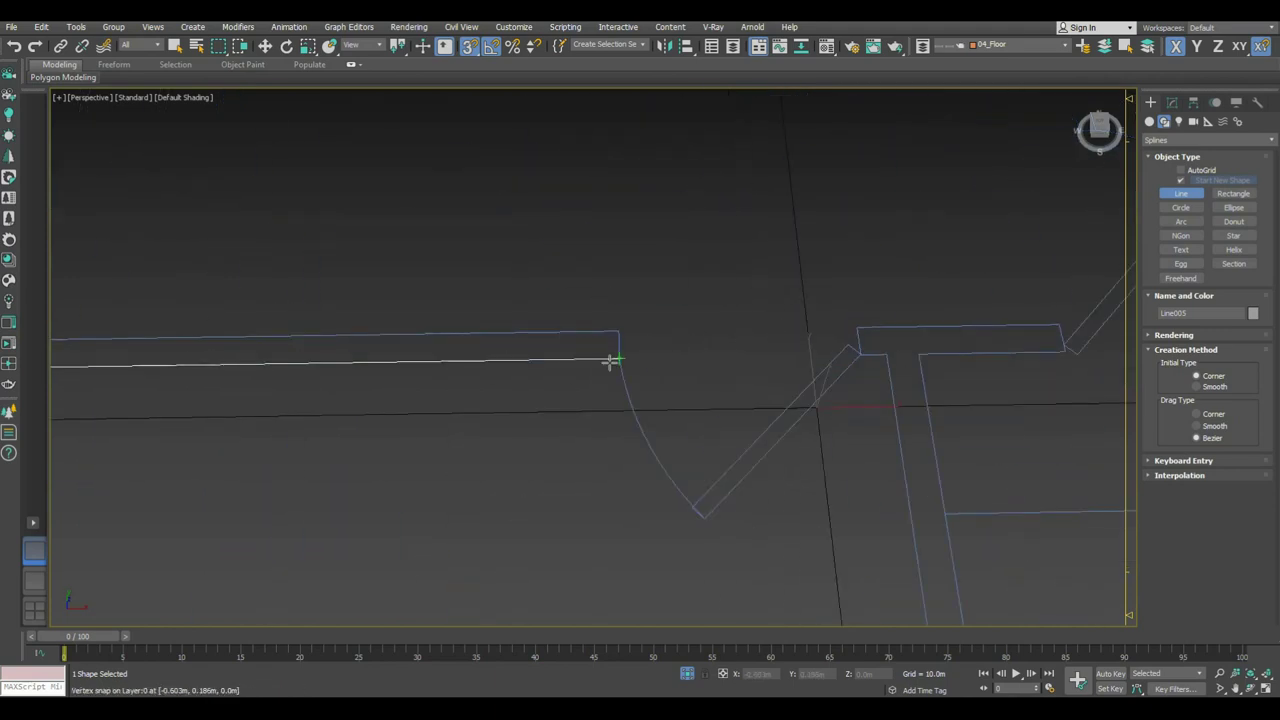
pyautogui.click(622, 328)
pyautogui.scroll(-2, 622, 328)
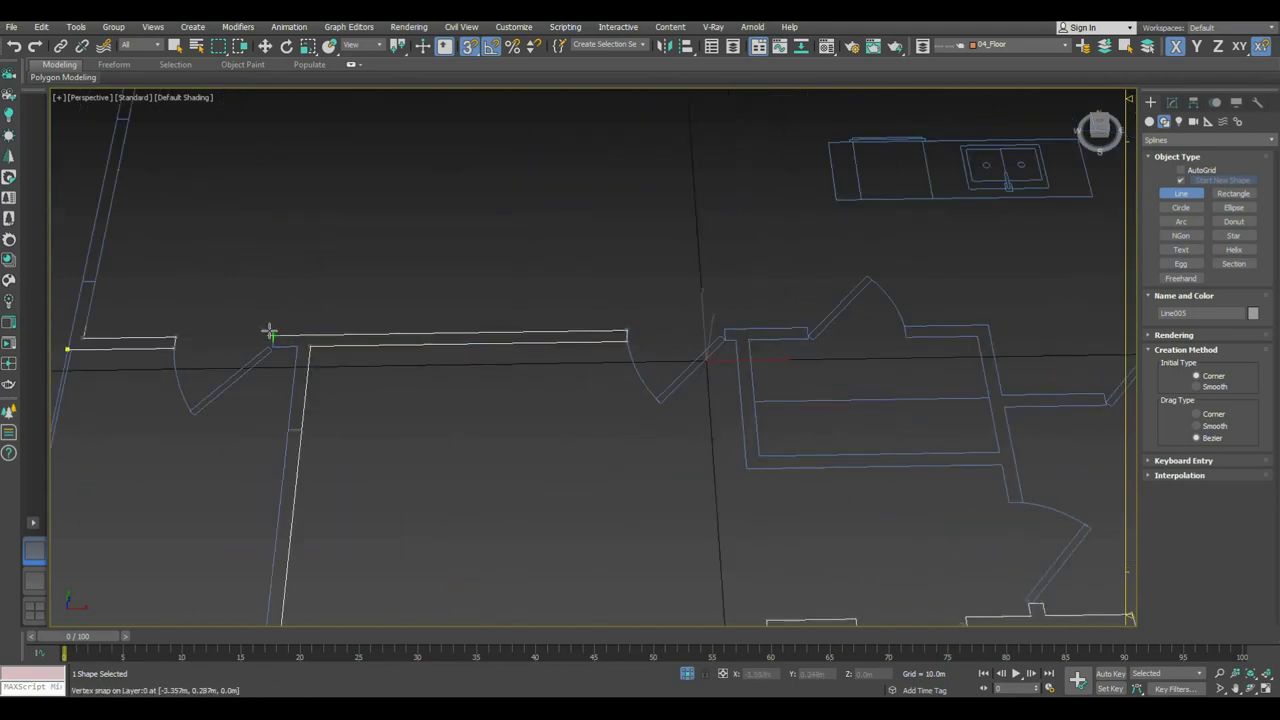
pyautogui.moveTo(299, 346); pyautogui.dragTo(476, 380, button='middle')
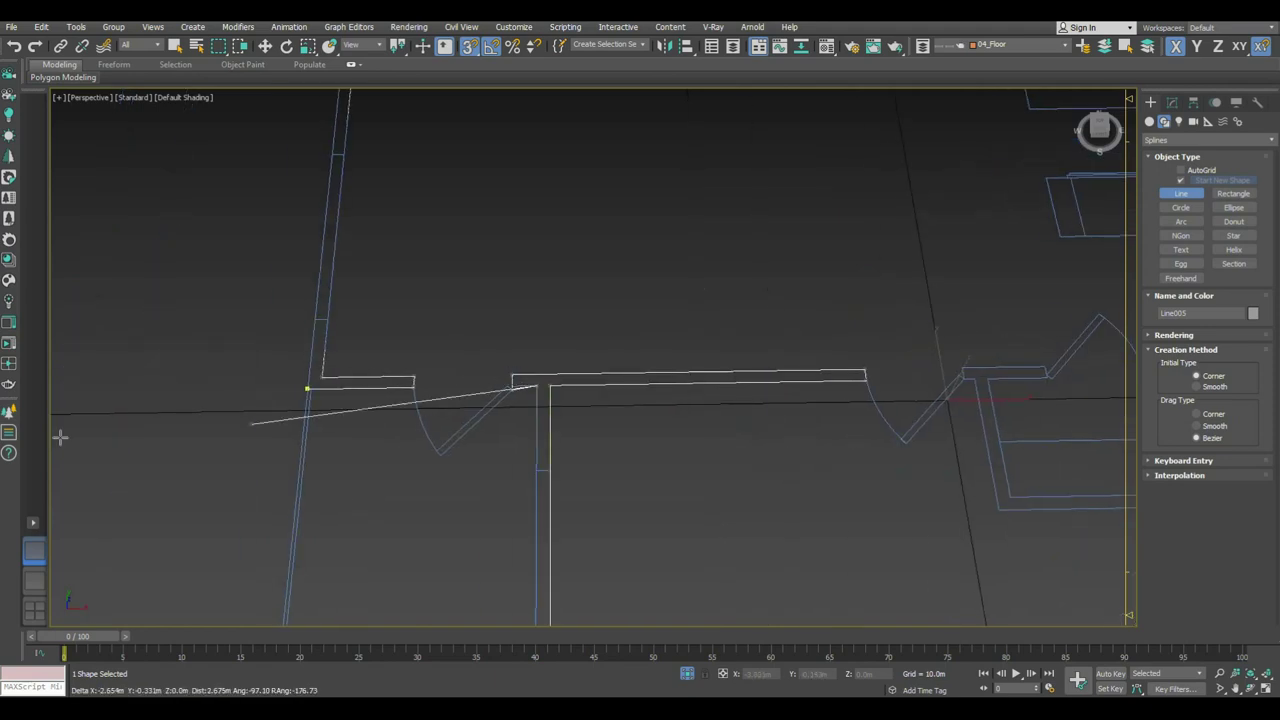
pyautogui.scroll(2, 535, 390)
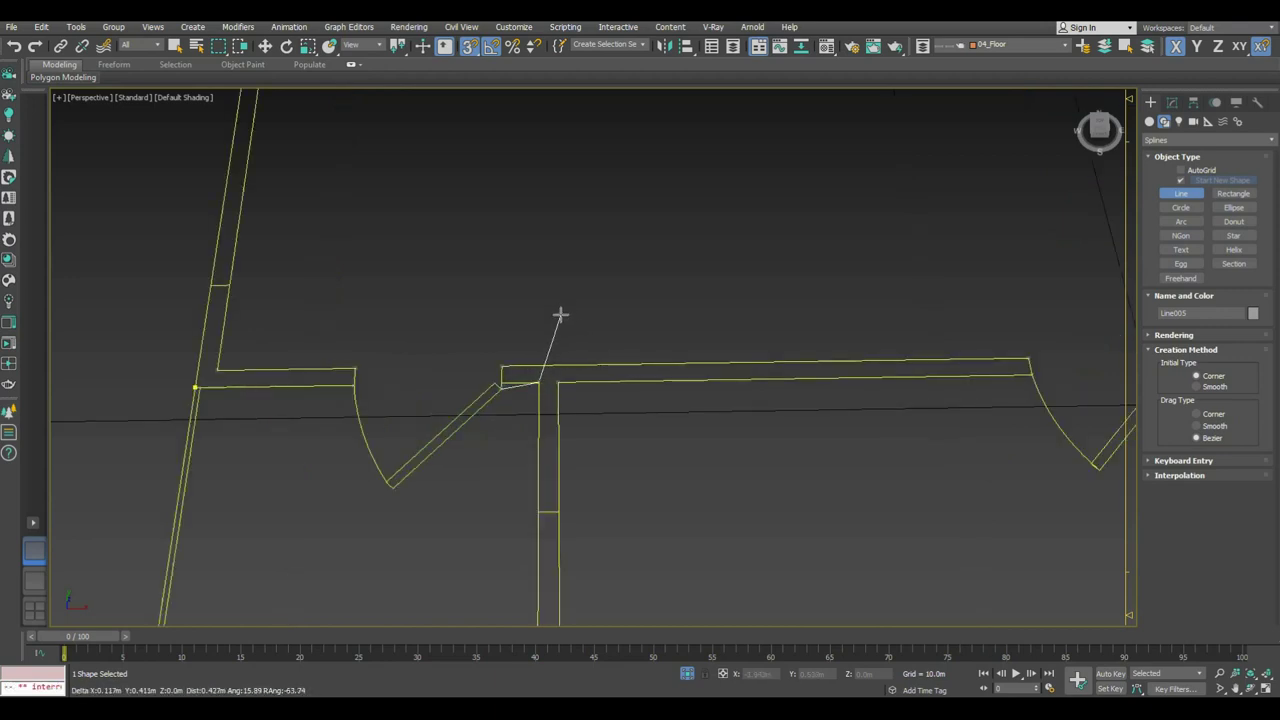
pyautogui.rightClick(556, 388)
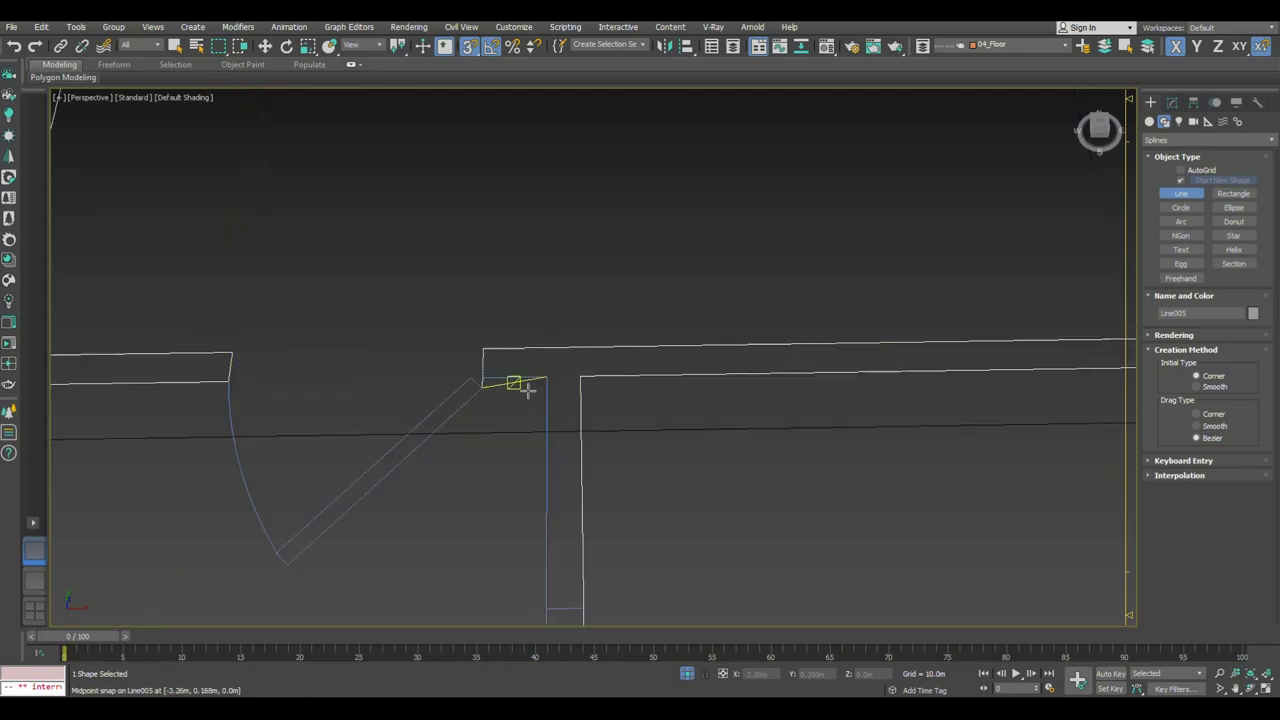
pyautogui.rightClick(522, 388)
pyautogui.scroll(-2, 711, 371)
pyautogui.moveTo(737, 417); pyautogui.dragTo(558, 330, button='middle')
# Step: Delete a stray segment of Line005 and nudge its corner vertex onto the wall corner
pyautogui.press('2')
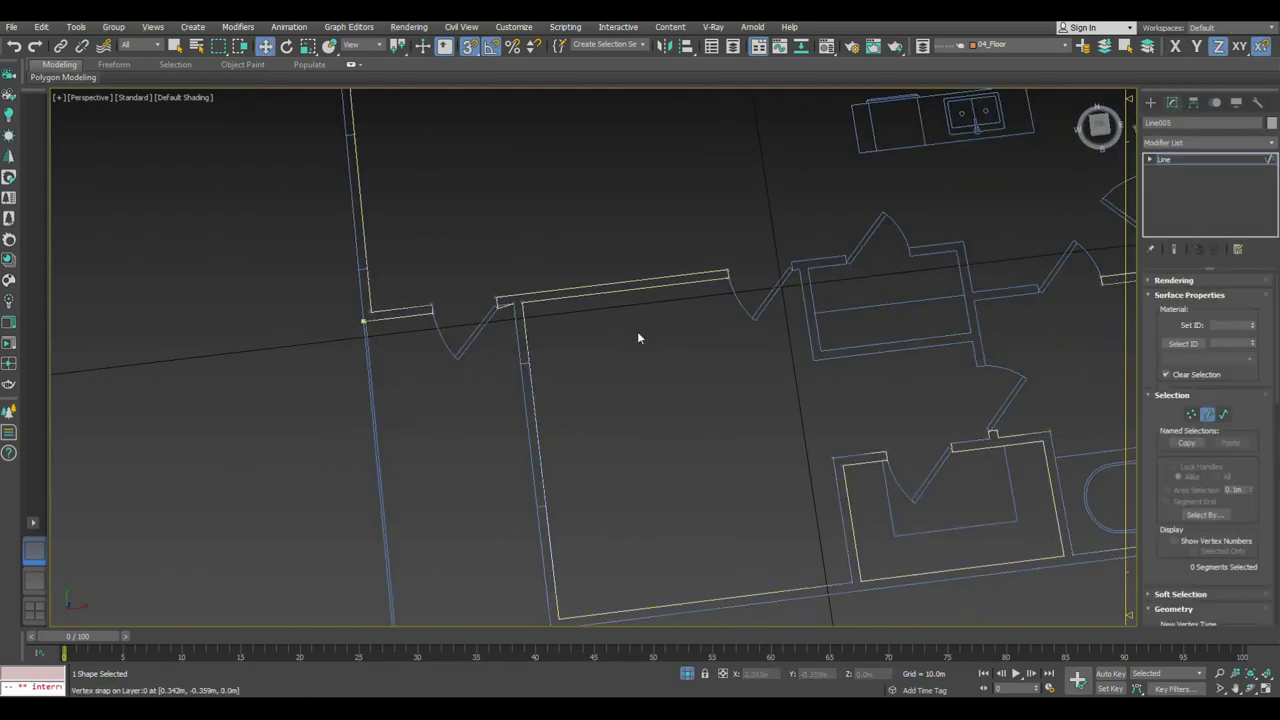
pyautogui.scroll(4, 515, 297)
pyautogui.click(523, 316)
pyautogui.press('Delete')
pyautogui.click(1191, 414)
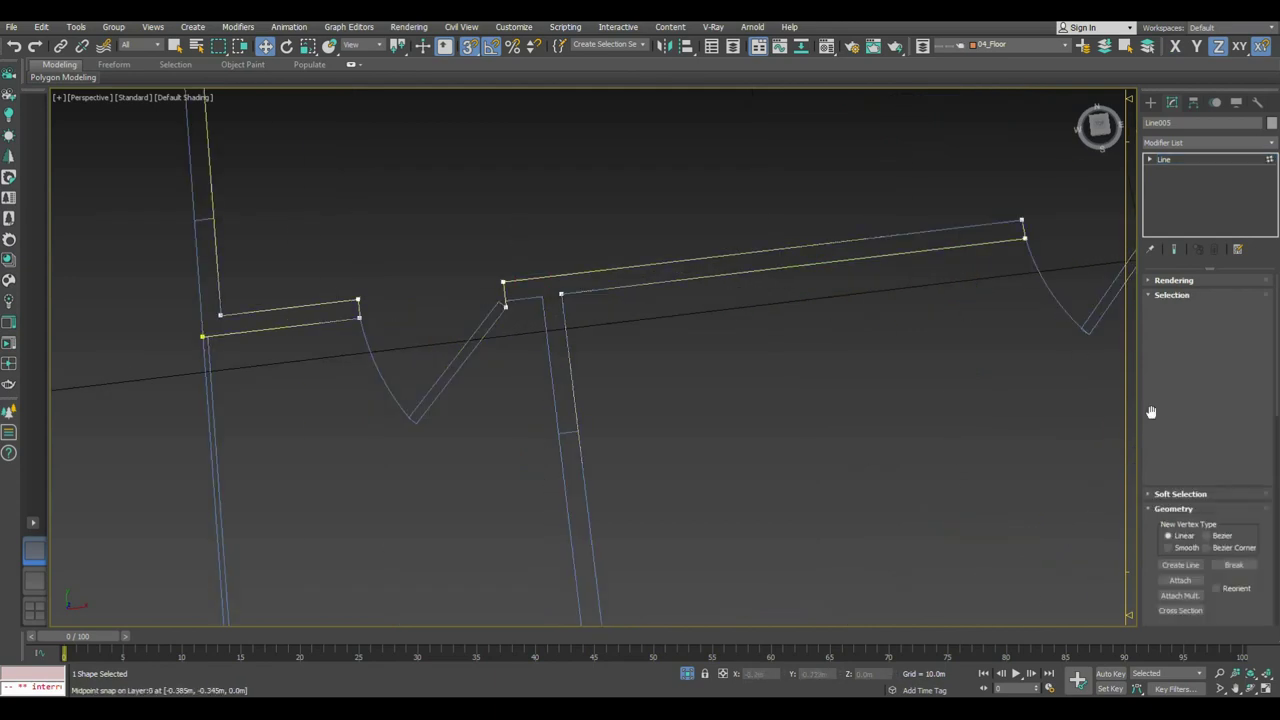
pyautogui.scroll(3, 507, 302)
pyautogui.click(506, 309)
pyautogui.moveTo(508, 290); pyautogui.dragTo(631, 289)
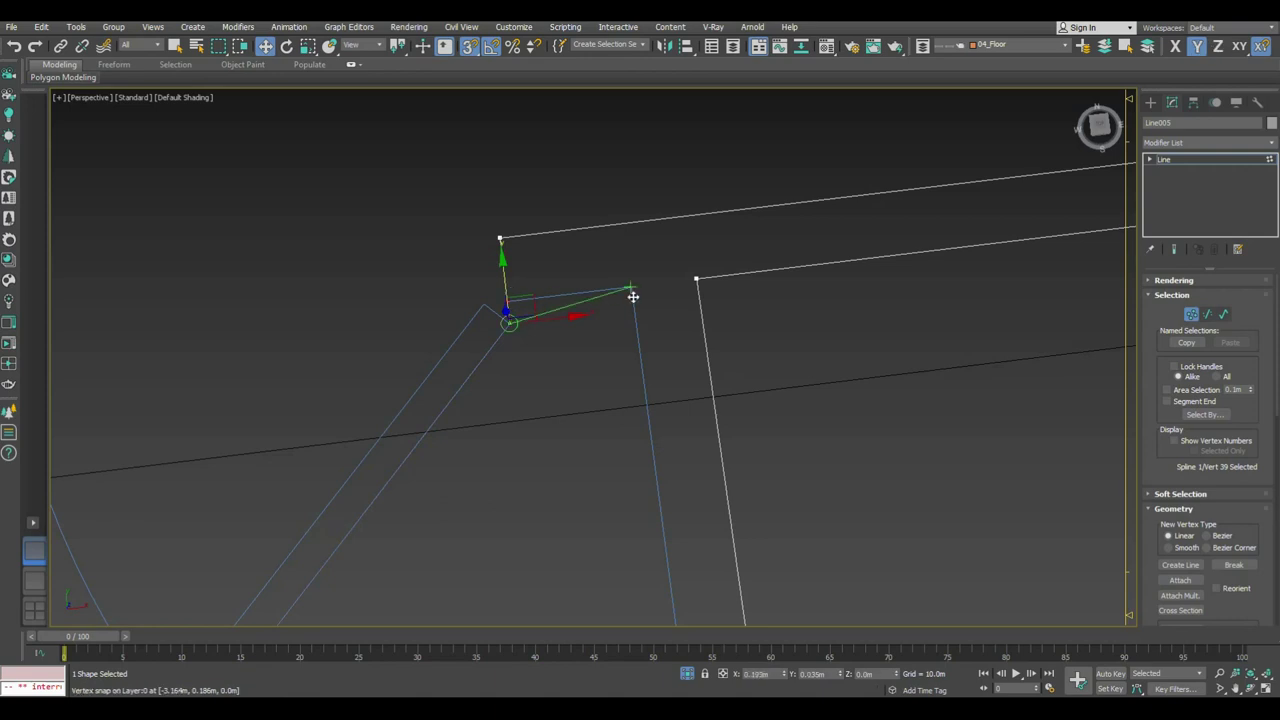
pyautogui.scroll(-4, 586, 329)
# Step: Reselect the line, leave sub-object editing and clear the selection
pyautogui.click(1150, 103)
pyautogui.scroll(-4, 713, 383)
pyautogui.moveTo(713, 383); pyautogui.dragTo(688, 358, button='middle')
pyautogui.scroll(3, 760, 312)
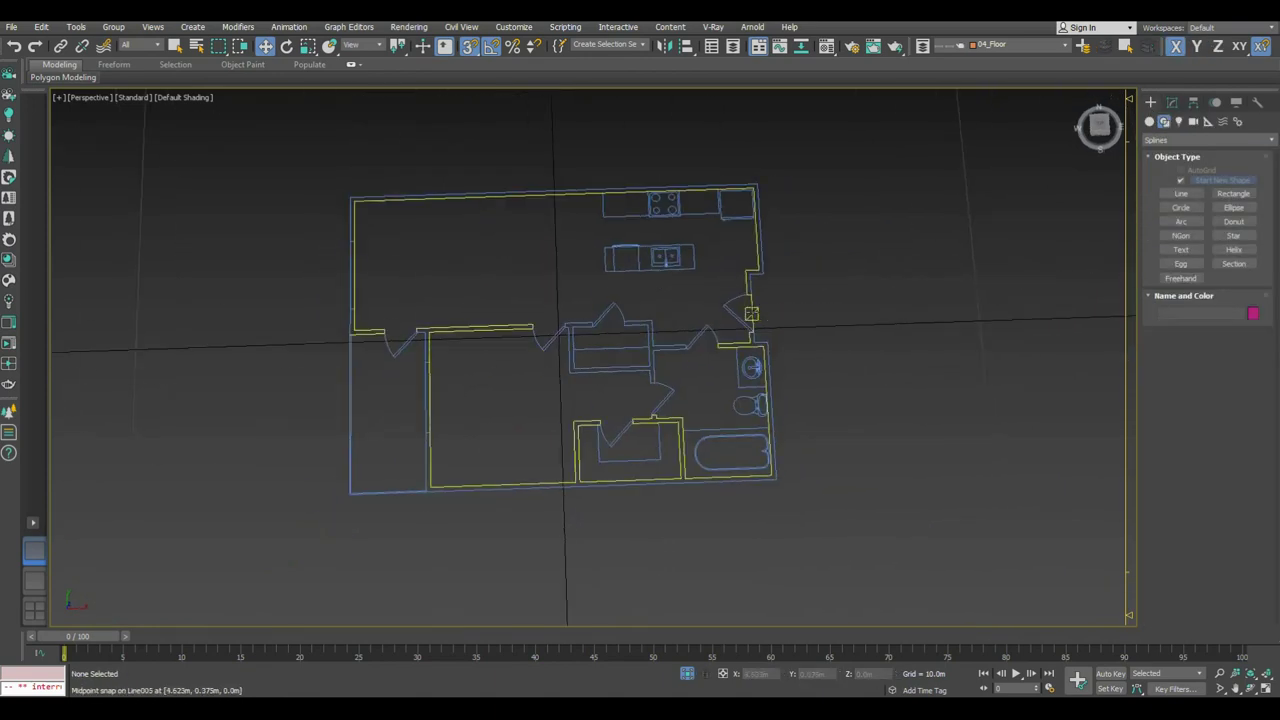
pyautogui.click(755, 312)
pyautogui.click(1172, 102)
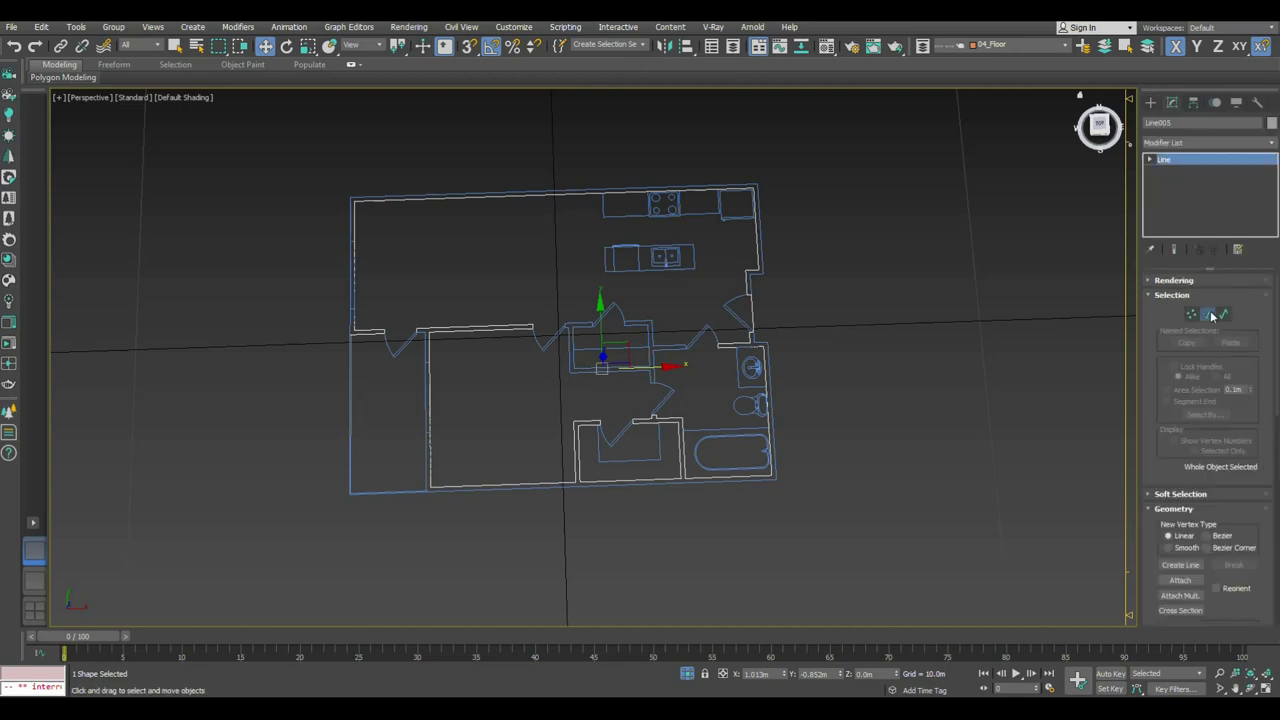
pyautogui.click(1207, 315)
pyautogui.scroll(5, 761, 296)
pyautogui.press('Delete')
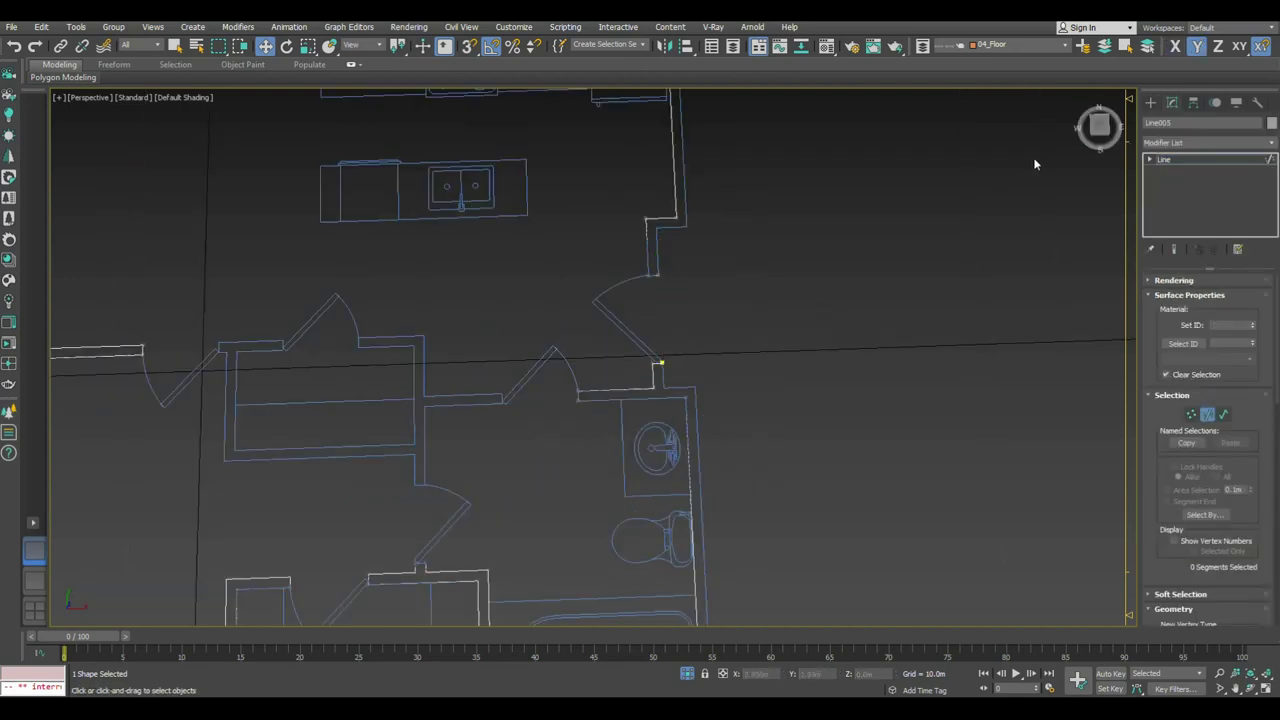
pyautogui.click(1150, 103)
pyautogui.click(711, 349)
pyautogui.scroll(-5, 711, 350)
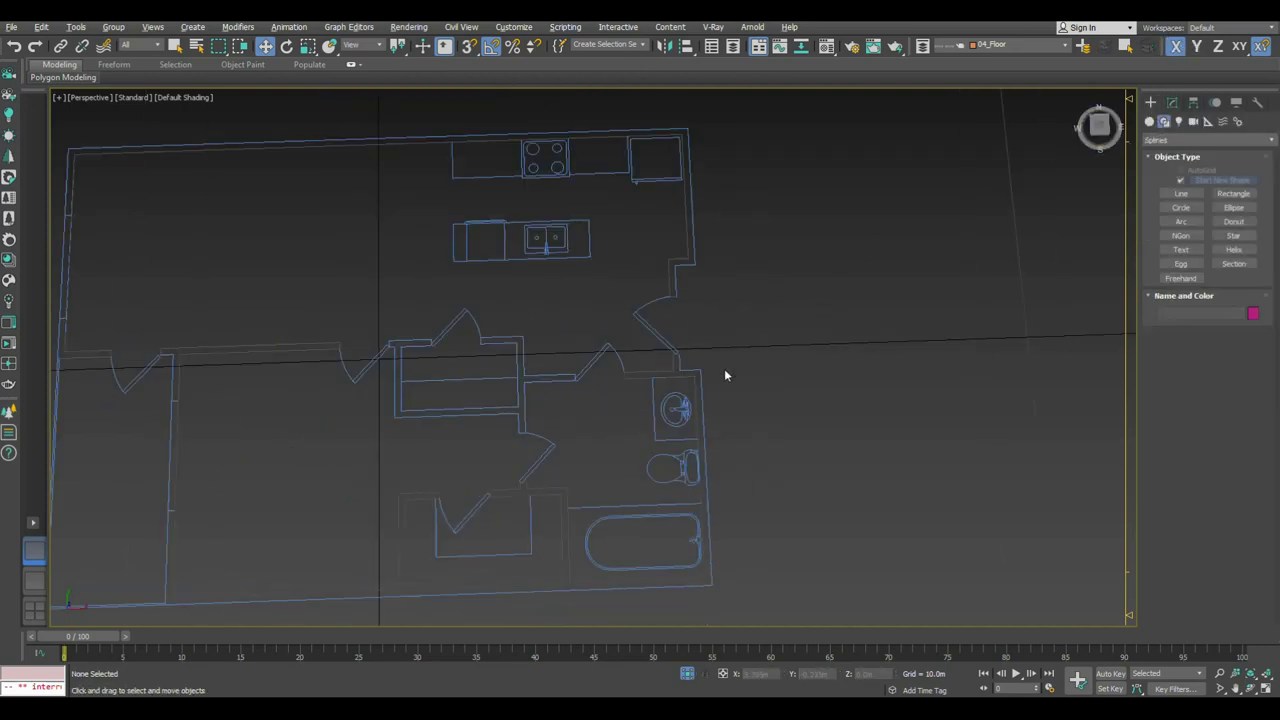
pyautogui.keyDown('alt'); pyautogui.moveTo(724, 368); pyautogui.dragTo(666, 337, button='middle'); pyautogui.keyUp('alt')
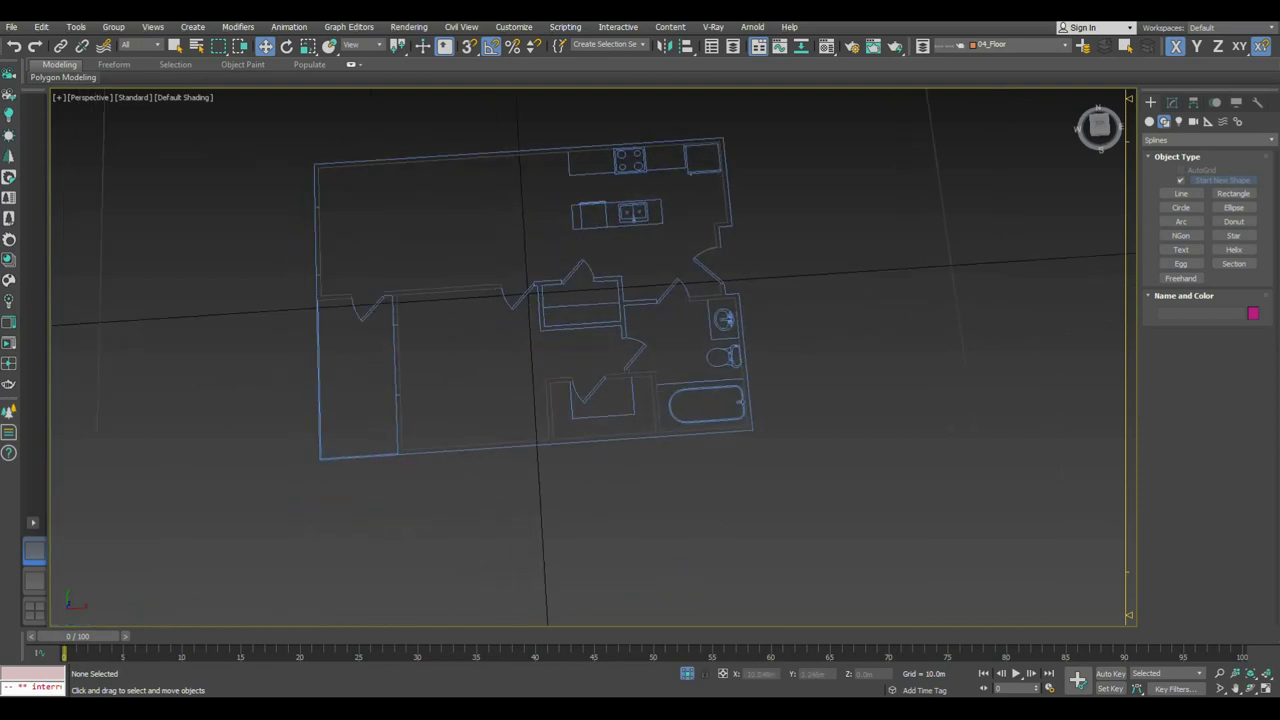
# Step: Import Scurting.dwg, accepting the proxy objects and setting the import units
pyautogui.click(10, 30)
pyautogui.moveTo(203, 183)
pyautogui.click(187, 205)
pyautogui.click(186, 158)
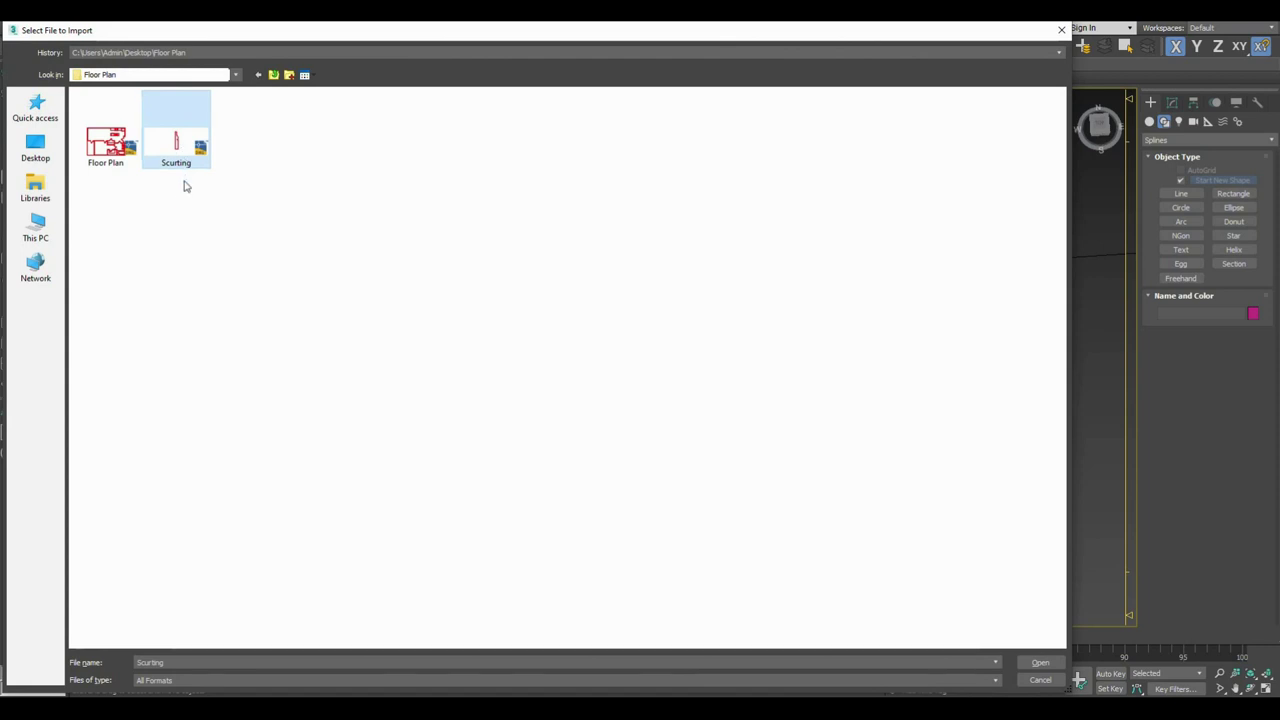
pyautogui.doubleClick(189, 135)
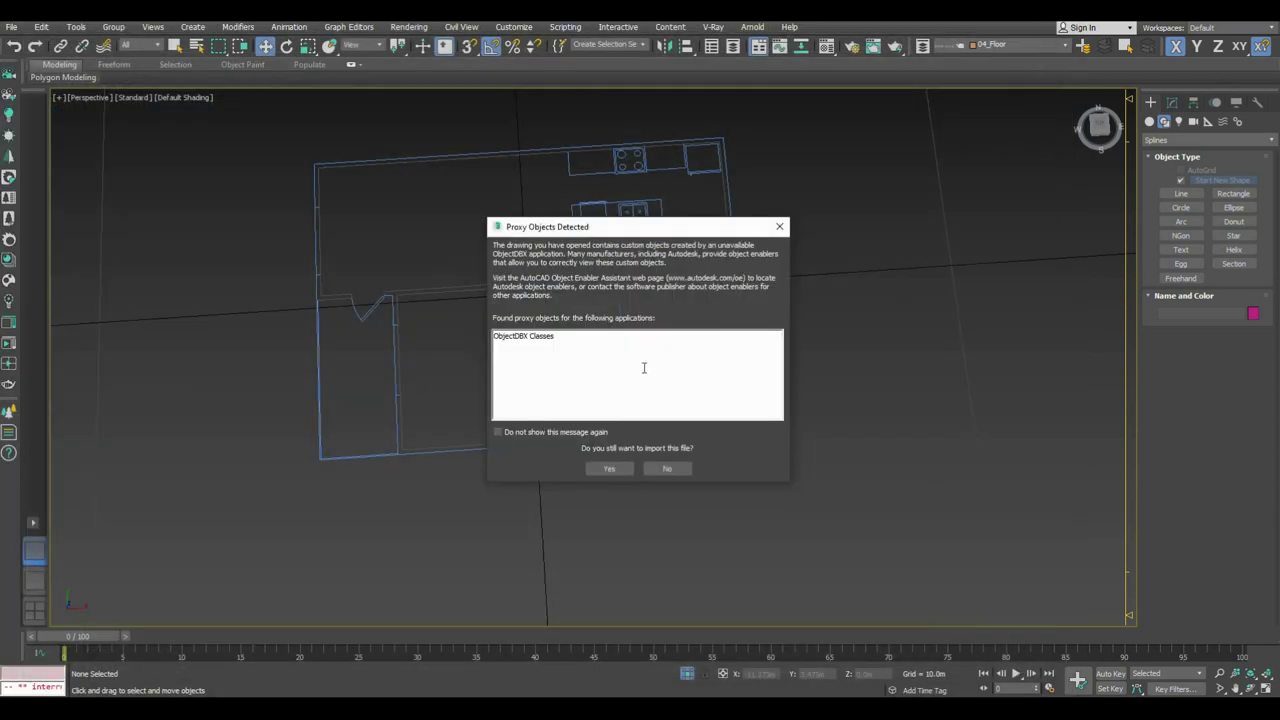
pyautogui.click(617, 469)
pyautogui.click(654, 224)
pyautogui.click(648, 236)
pyautogui.click(666, 544)
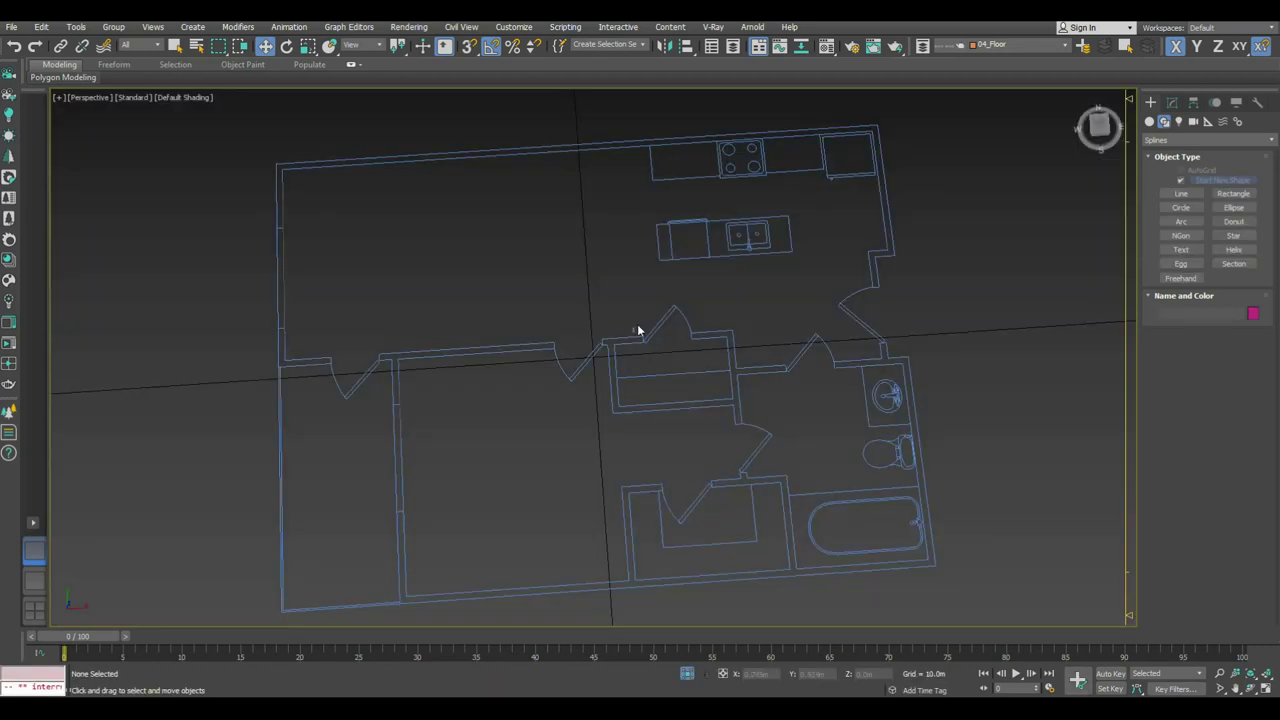
# Step: Move the imported skirting profile to the right of the floor plan
pyautogui.click(640, 330)
pyautogui.moveTo(648, 325); pyautogui.dragTo(987, 438)
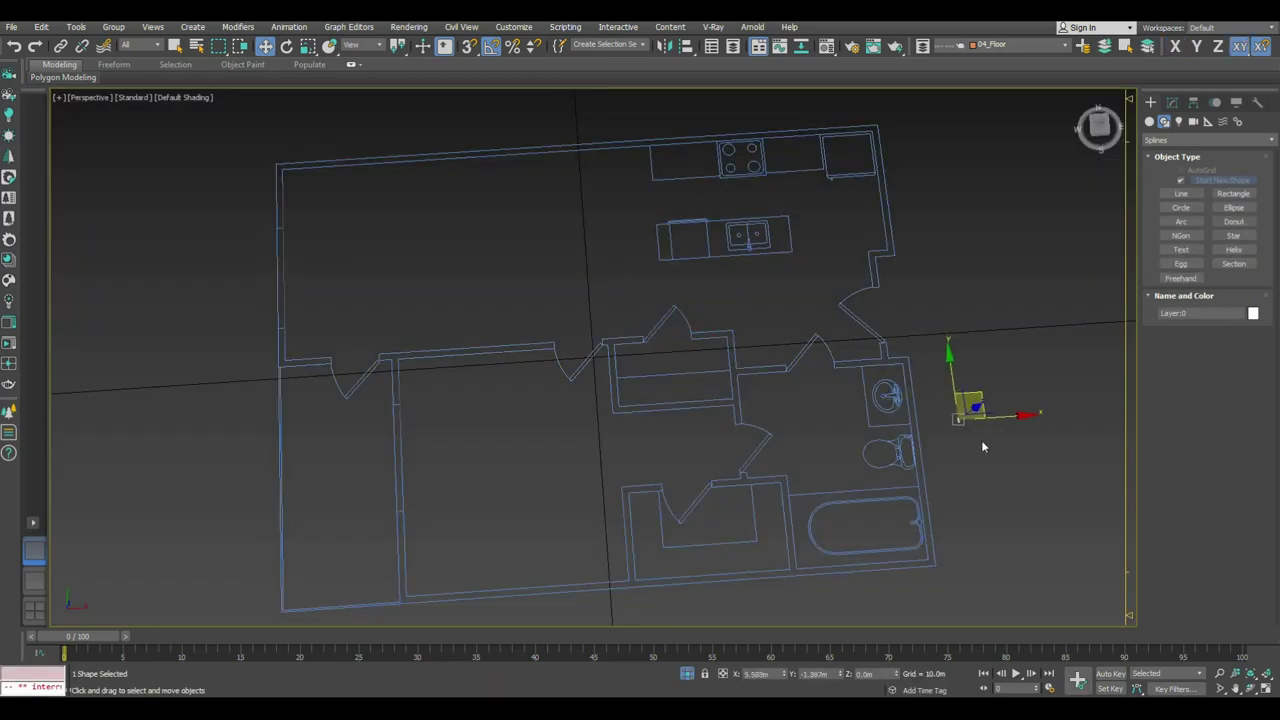
pyautogui.scroll(5, 987, 438)
pyautogui.scroll(4, 926, 402)
pyautogui.scroll(3, 920, 350)
pyautogui.scroll(2, 920, 350)
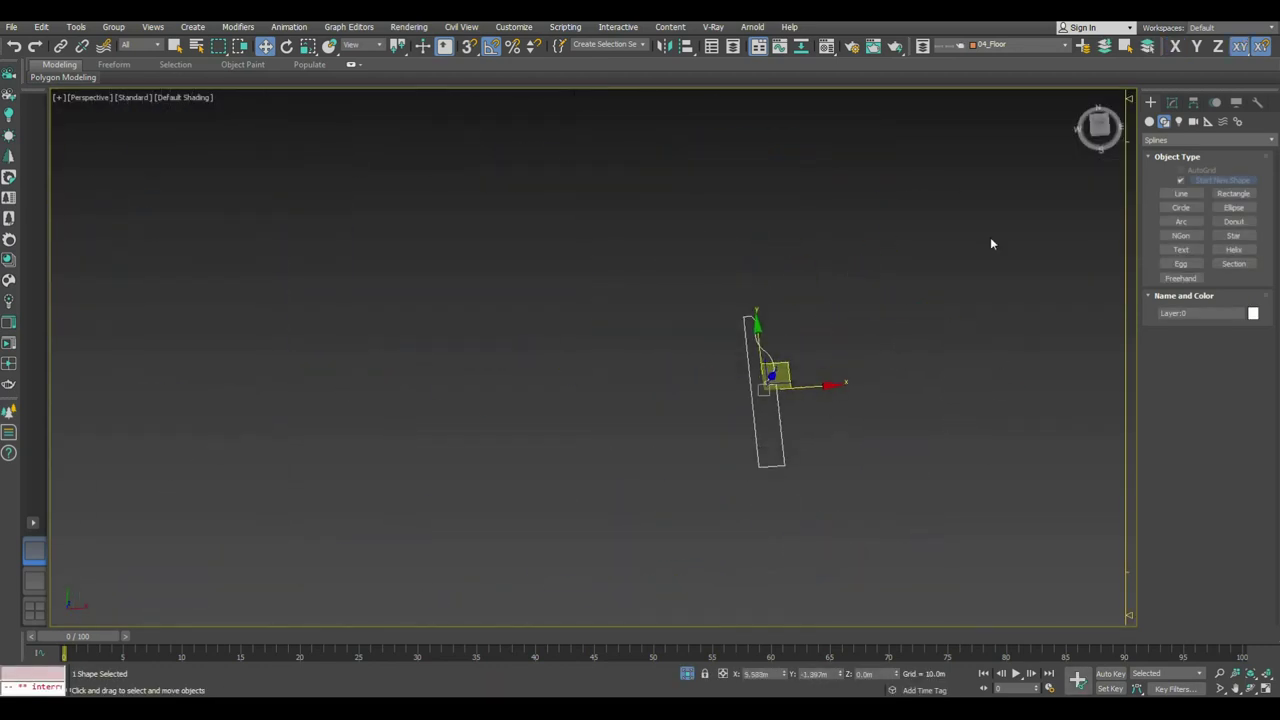
pyautogui.click(1172, 102)
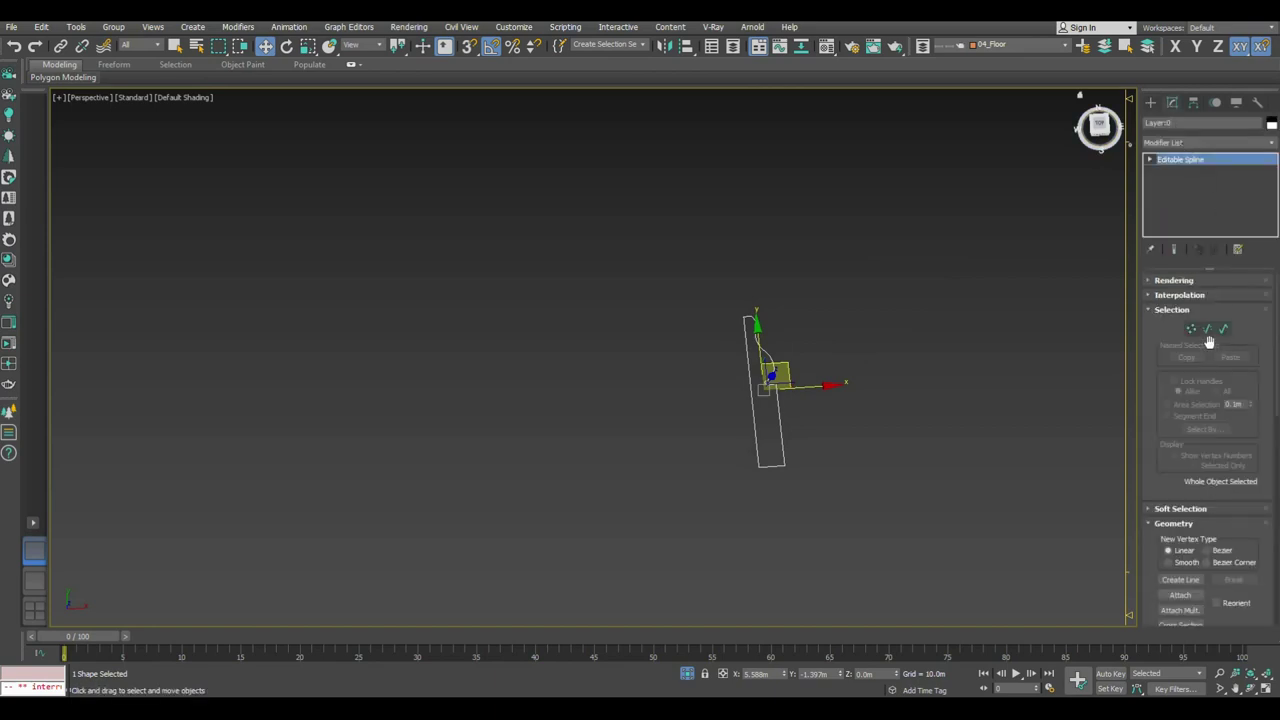
# Step: Select all Scurting profile vertices in Top view and weld them at 0.001m
pyautogui.click(1191, 328)
pyautogui.hotkey('ctrl', 'a')
pyautogui.scroll(3, 777, 356)
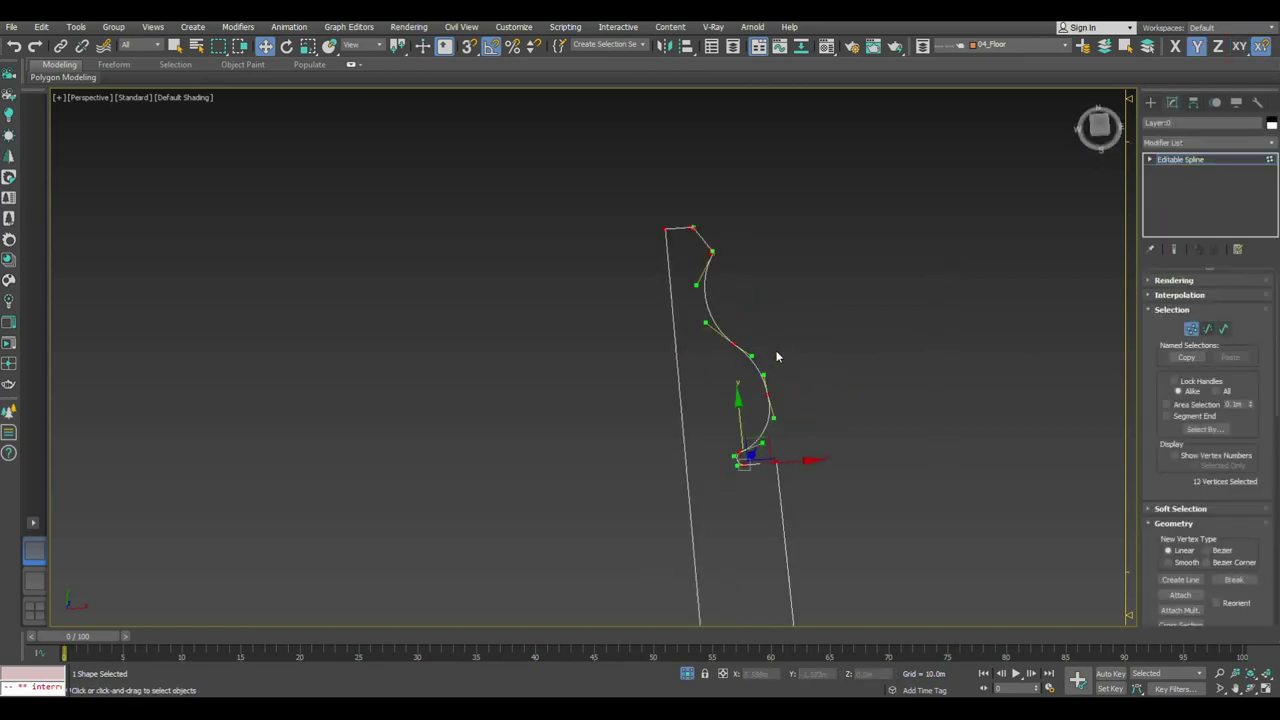
pyautogui.press('t')
pyautogui.click(605, 178)
pyautogui.scroll(5, 605, 168)
pyautogui.scroll(3, 591, 174)
pyautogui.scroll(-3, 1160, 420)
pyautogui.scroll(-2, 1180, 490)
pyautogui.scroll(-2, 1187, 530)
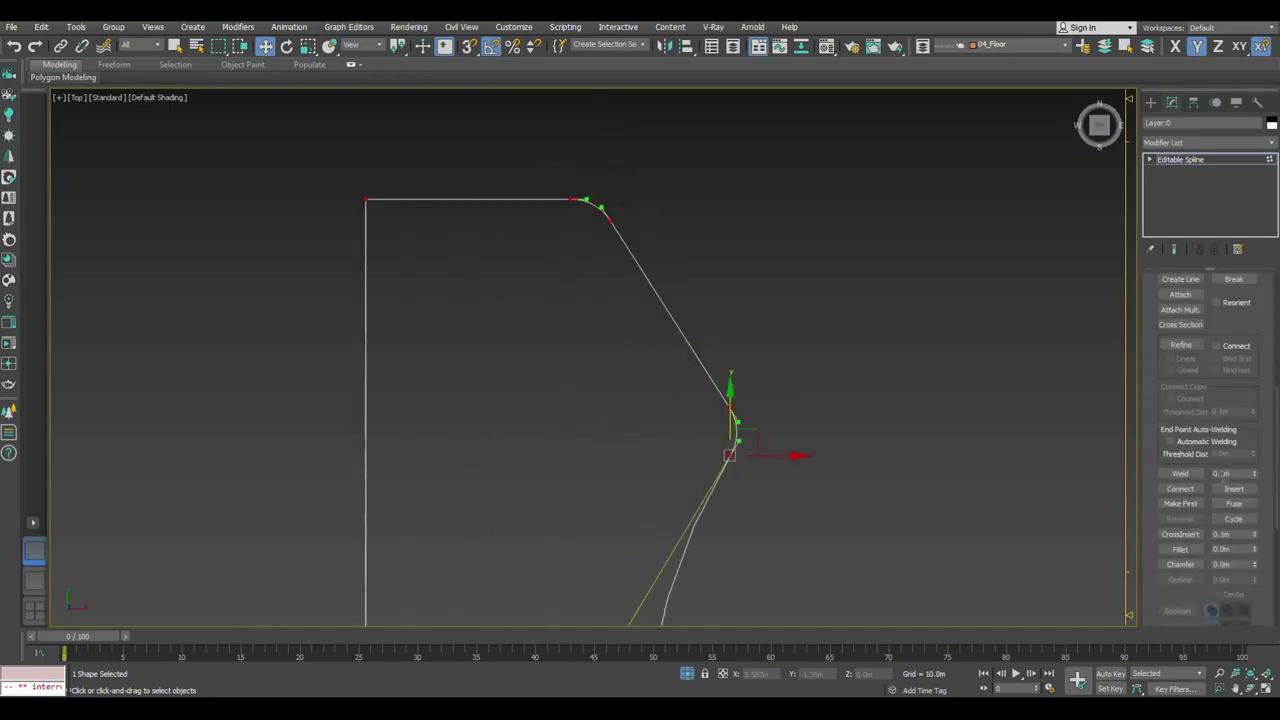
pyautogui.write('00')
pyautogui.click(1180, 473)
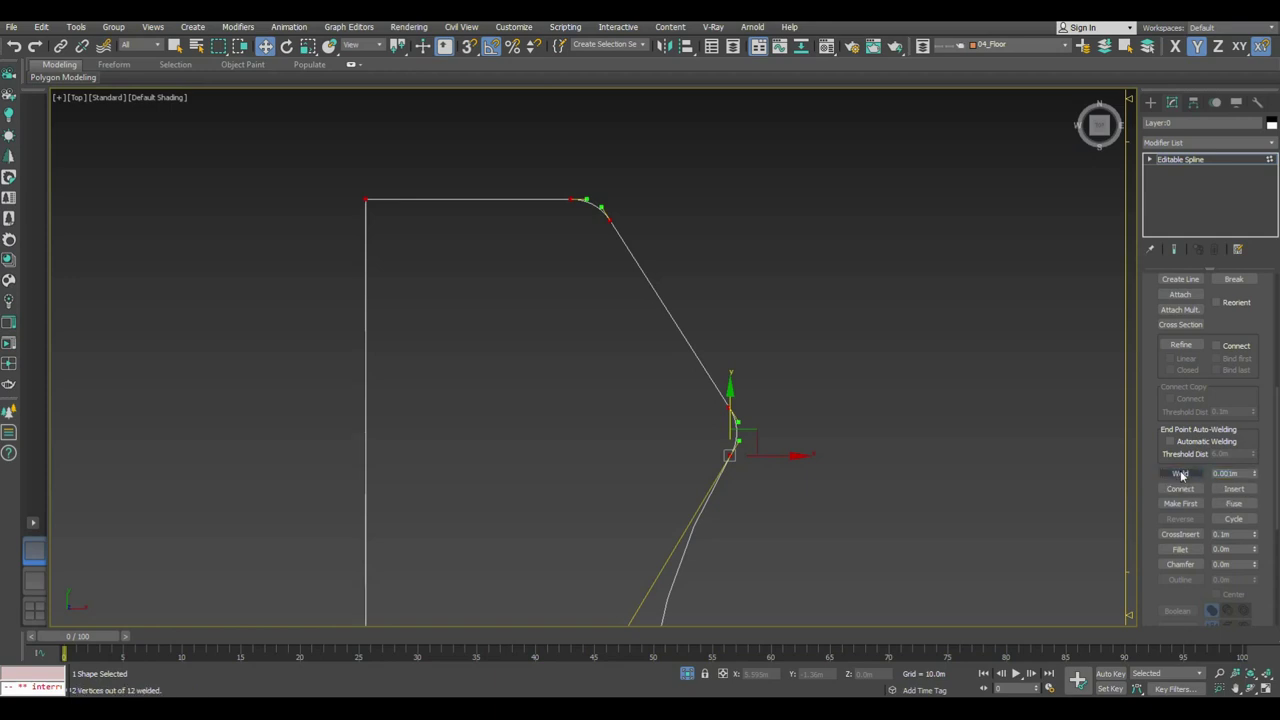
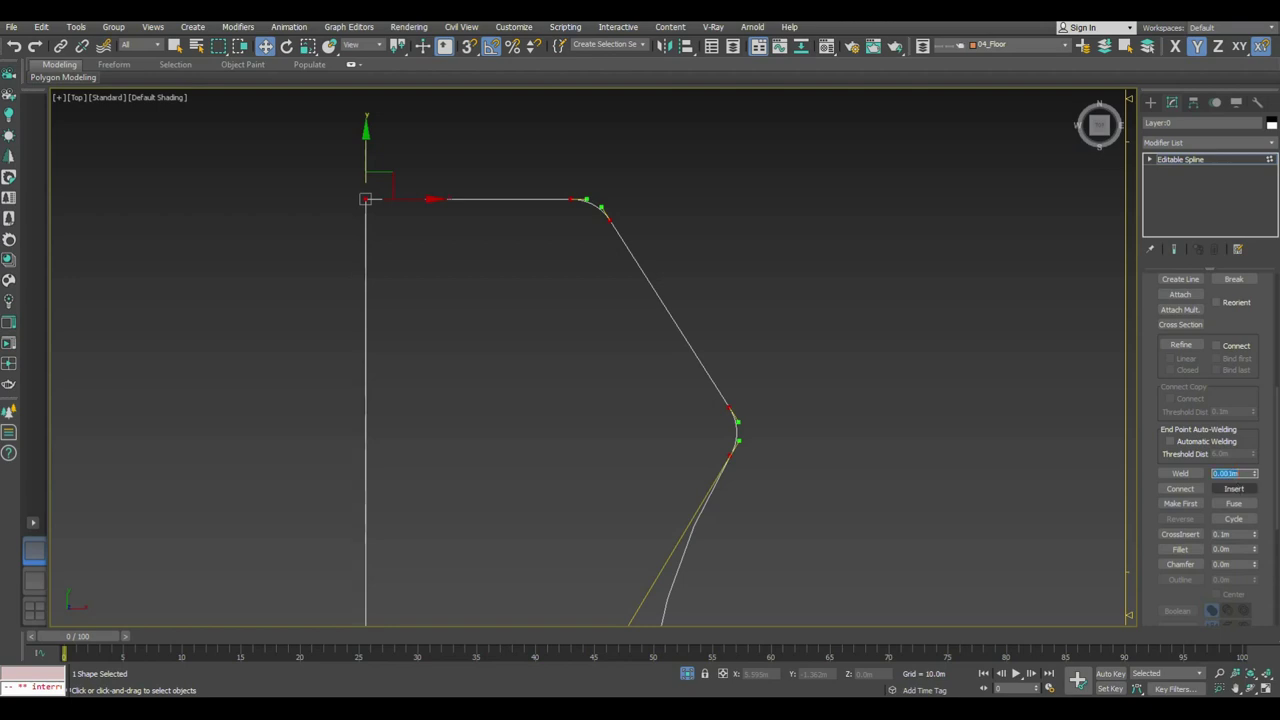
# Step: Weld the nearby moulding profile vertices and frame the profile spline in perspective view
pyautogui.click(1180, 473)
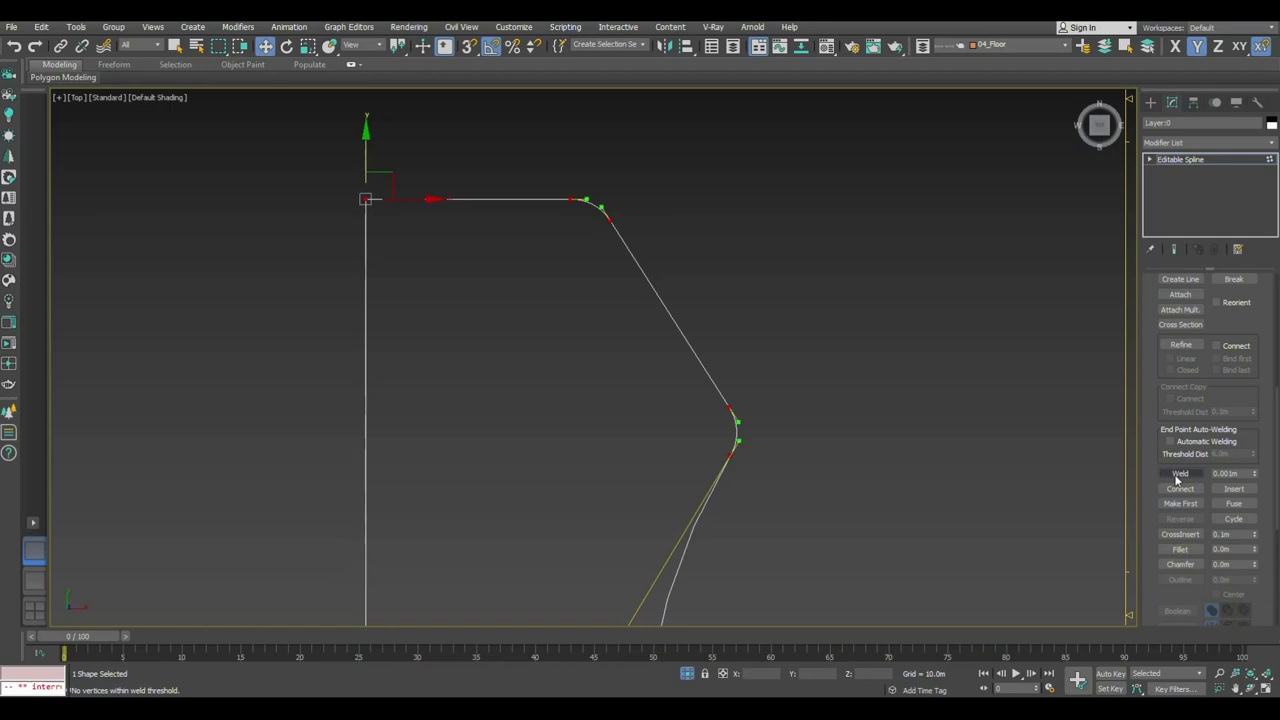
pyautogui.scroll(-5, 680, 388)
pyautogui.click(991, 203)
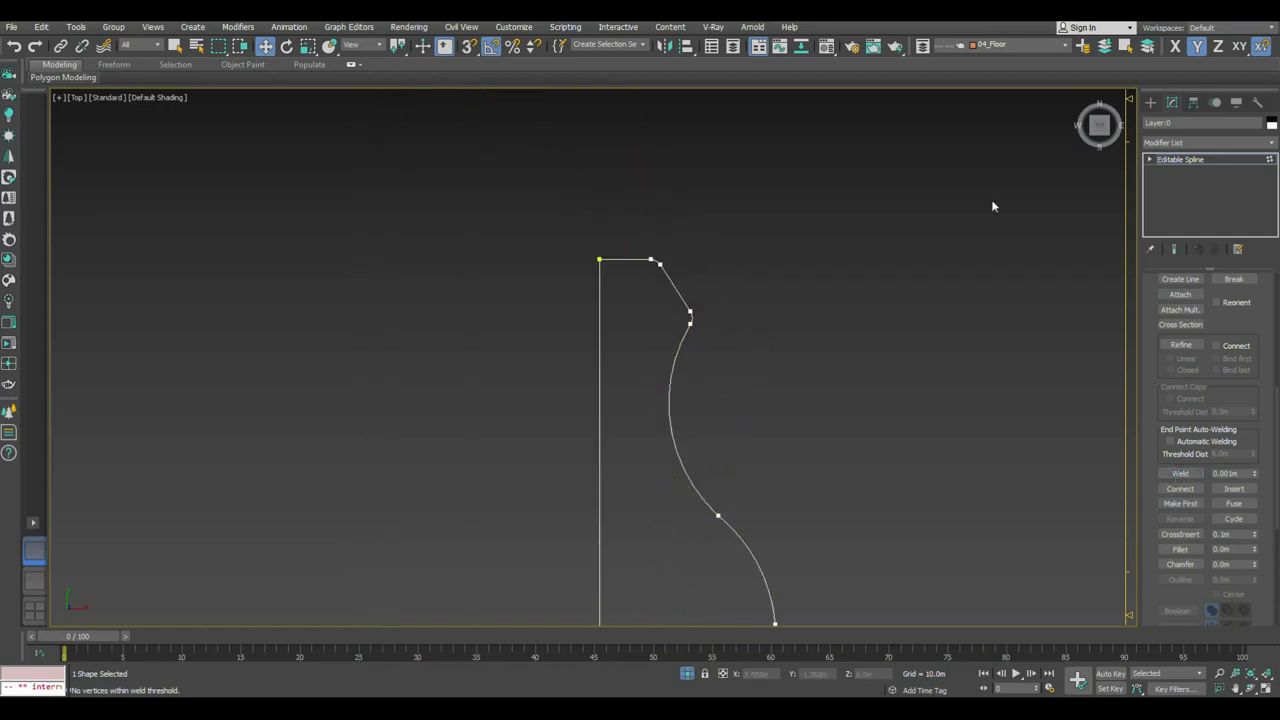
pyautogui.click(1150, 102)
pyautogui.scroll(-5, 797, 343)
pyautogui.scroll(-3, 696, 347)
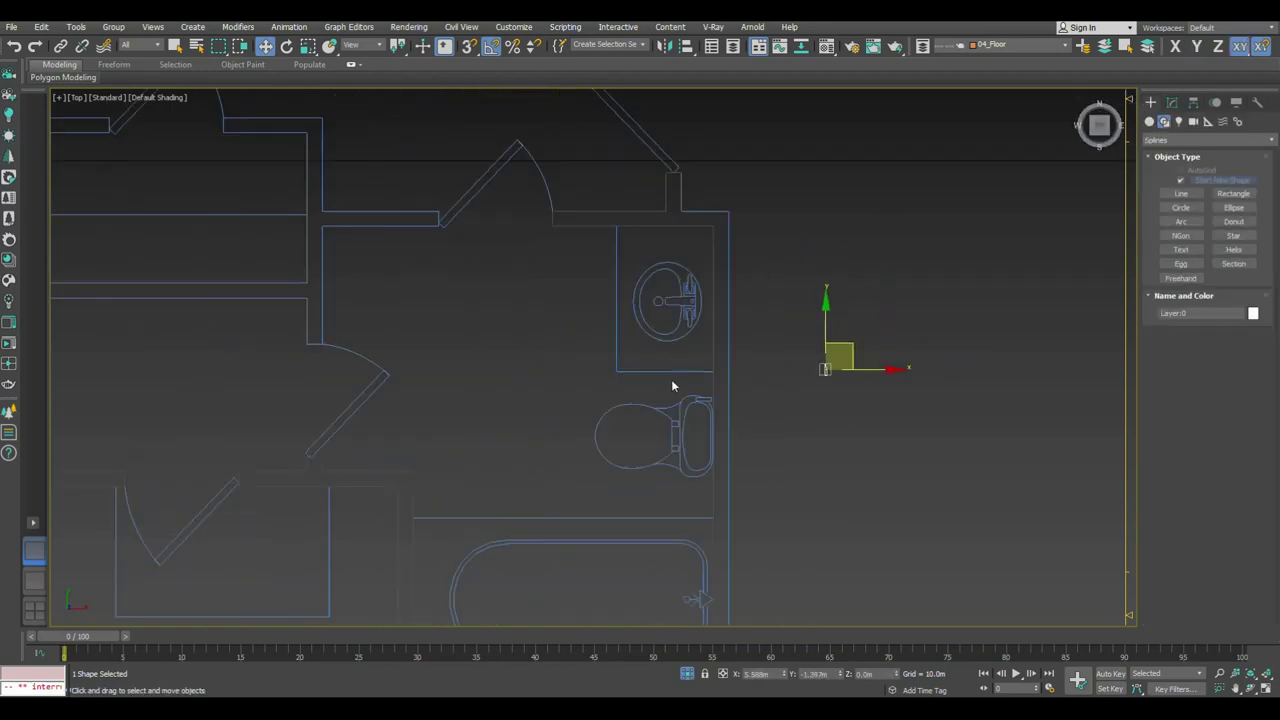
pyautogui.moveTo(843, 363)
pyautogui.keyDown('alt'); pyautogui.mouseDown(button='middle')
pyautogui.moveTo(797, 384)
pyautogui.moveTo(805, 395)
pyautogui.mouseUp(button='middle'); pyautogui.keyUp('alt')
pyautogui.press('p')
pyautogui.press('z')
# Step: Test an Extrude on the moulding profile with a small depth, then remove it
pyautogui.click(1172, 102)
pyautogui.click(1208, 142)
pyautogui.write('ex')
pyautogui.click(1168, 156)
pyautogui.scroll(-3, 805, 355)
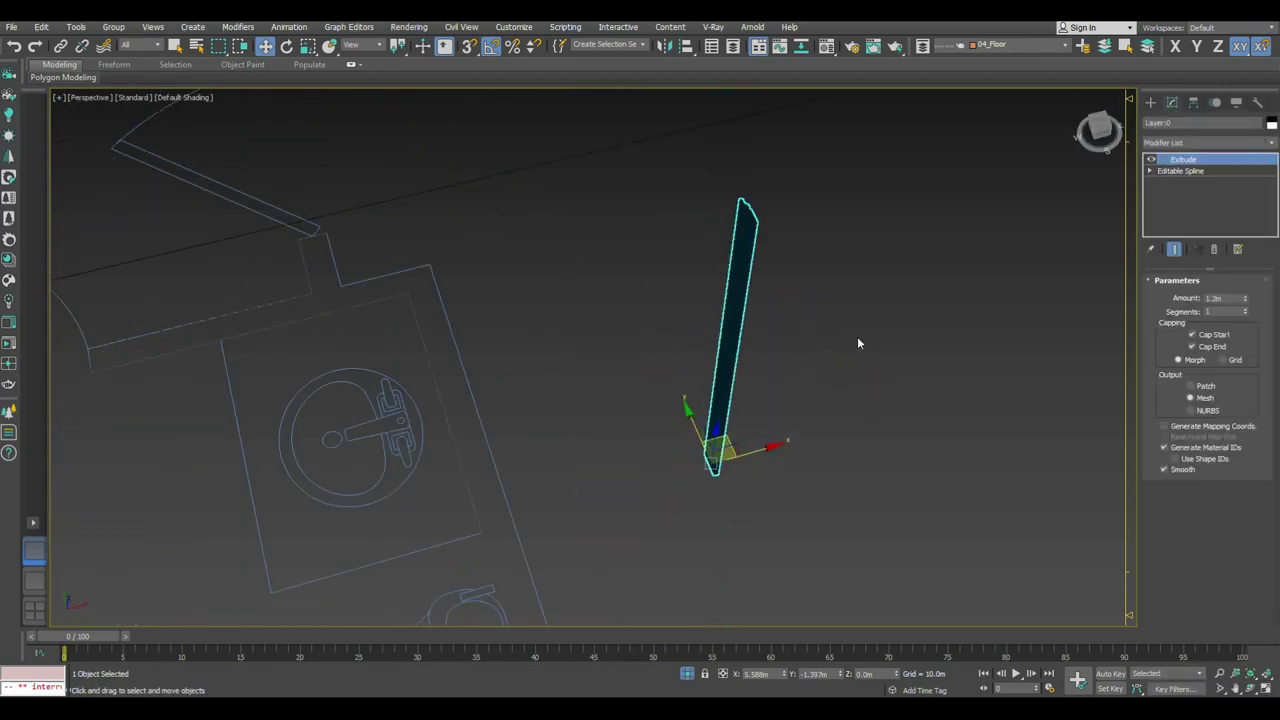
pyautogui.rightClick(1246, 300)
pyautogui.click(1246, 297)
pyautogui.scroll(2, 813, 398)
pyautogui.scroll(2, 693, 398)
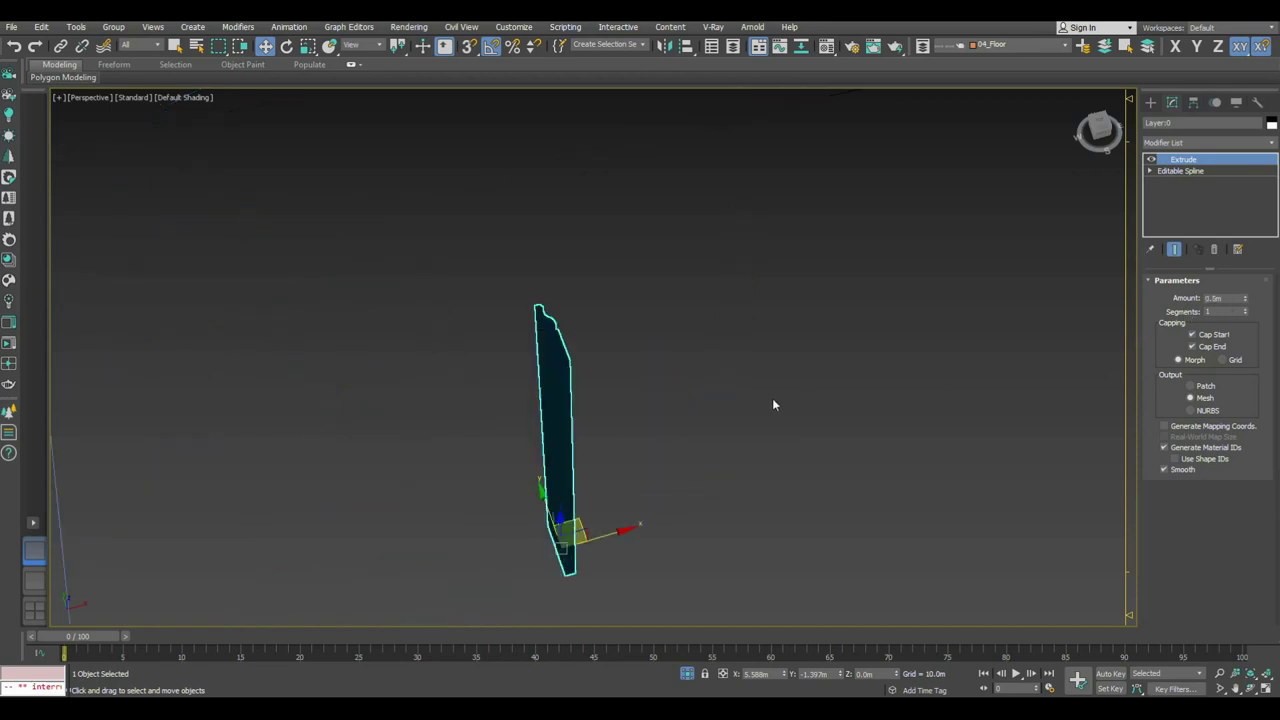
pyautogui.scroll(2, 730, 385)
pyautogui.press('F4')
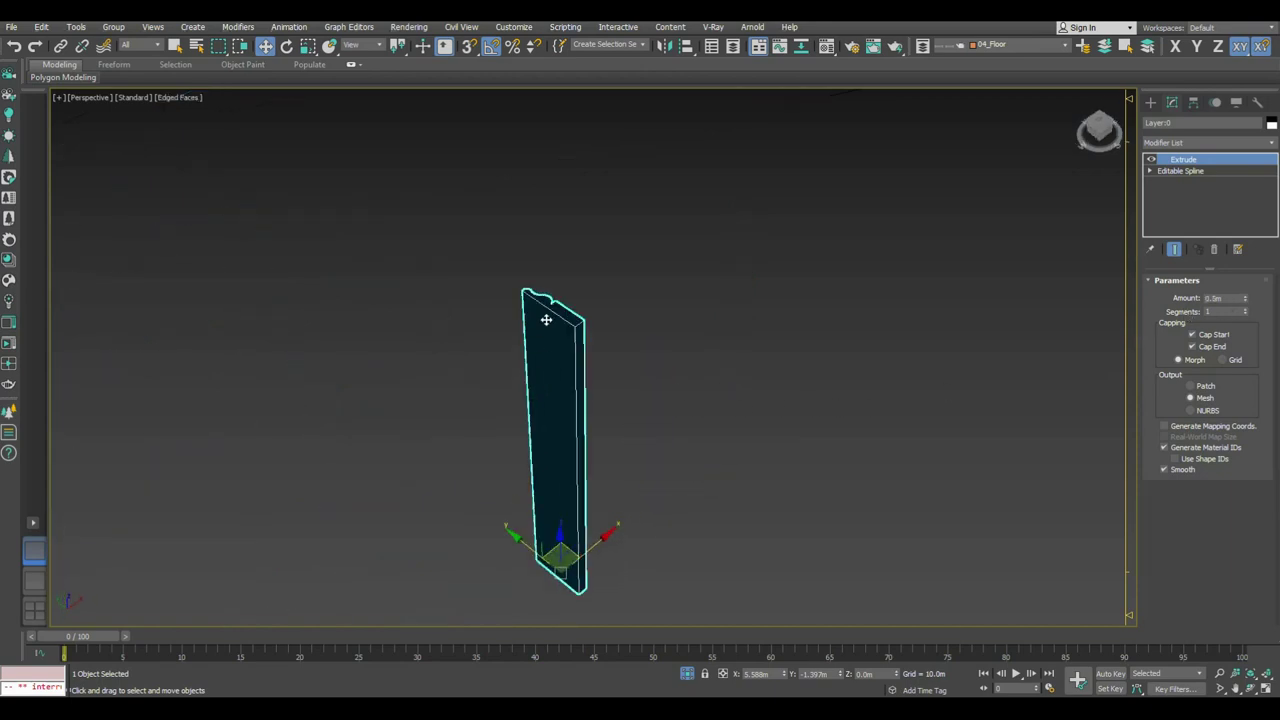
pyautogui.scroll(2, 553, 315)
pyautogui.click(1218, 248)
pyautogui.press('F4')
pyautogui.scroll(-2, 700, 350)
pyautogui.scroll(-3, 680, 395)
pyautogui.scroll(-3, 640, 405)
pyautogui.scroll(3, 628, 405)
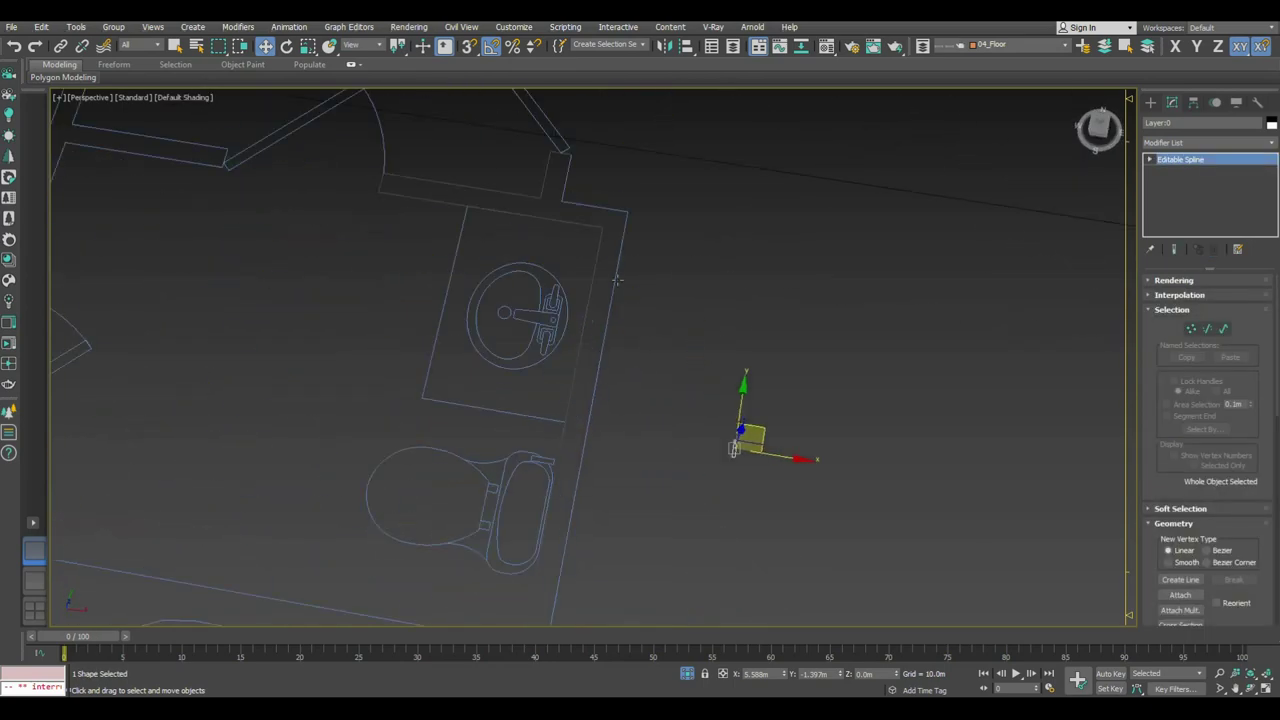
# Step: Try a Classic Bevel Profile with the moulding on the floor-plan outlines, then remove it
pyautogui.click(598, 258)
pyautogui.scroll(3, 714, 357)
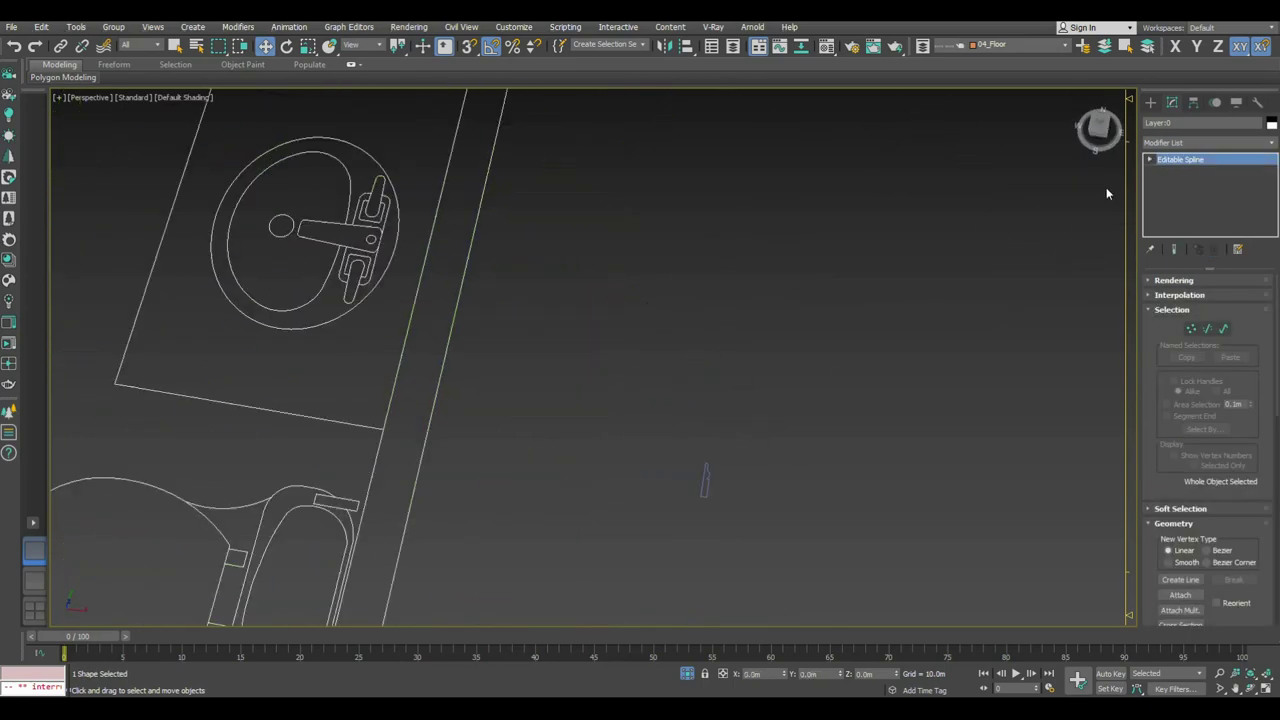
pyautogui.scroll(-4, 746, 357)
pyautogui.click(1177, 143)
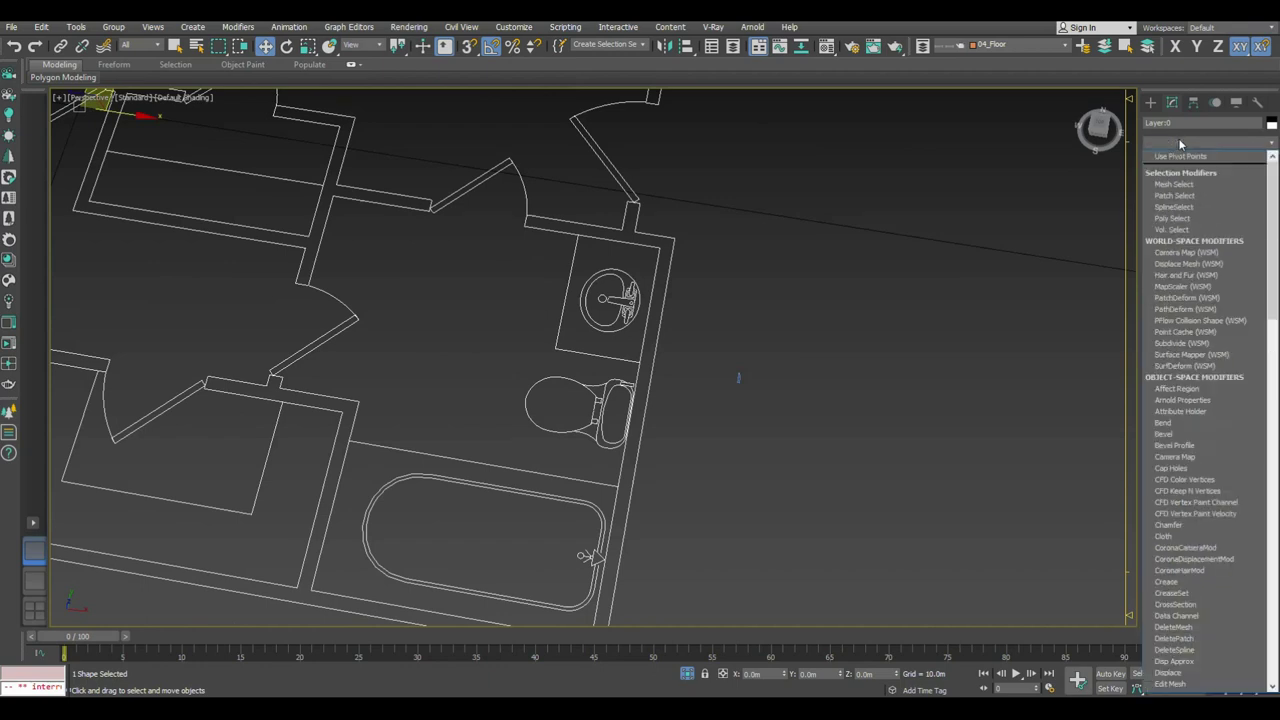
pyautogui.press('b')
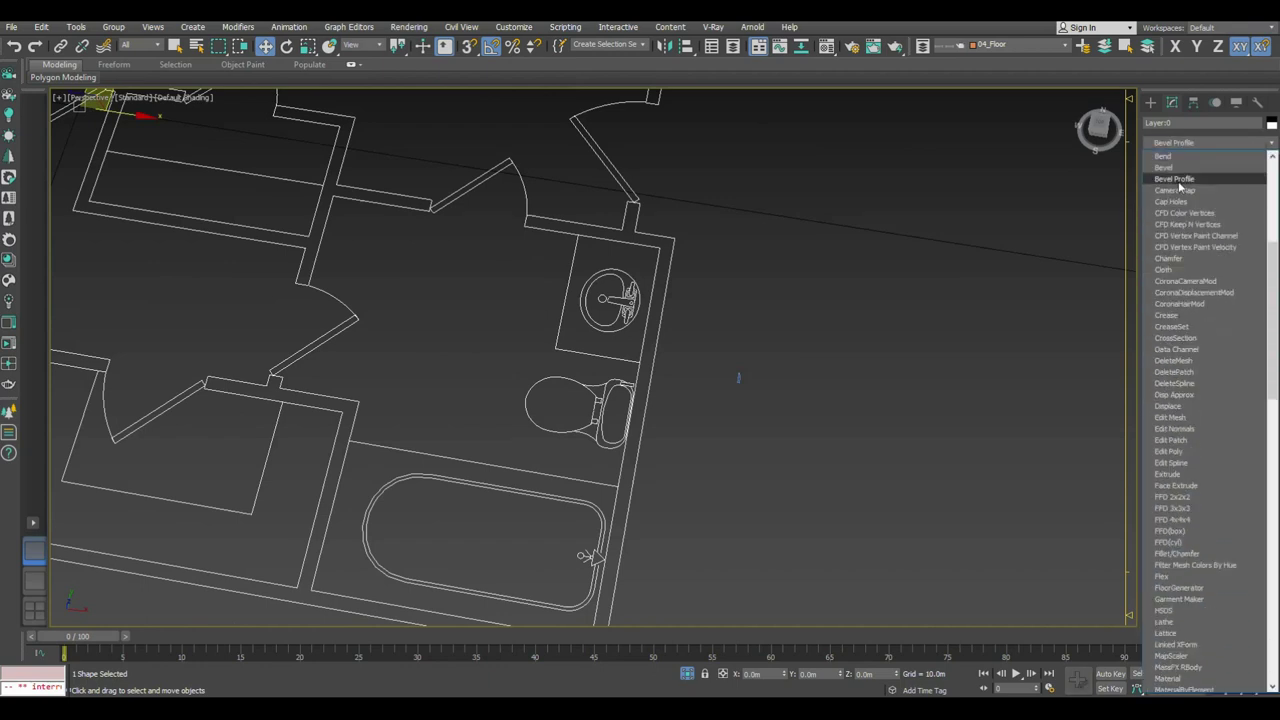
pyautogui.click(1176, 179)
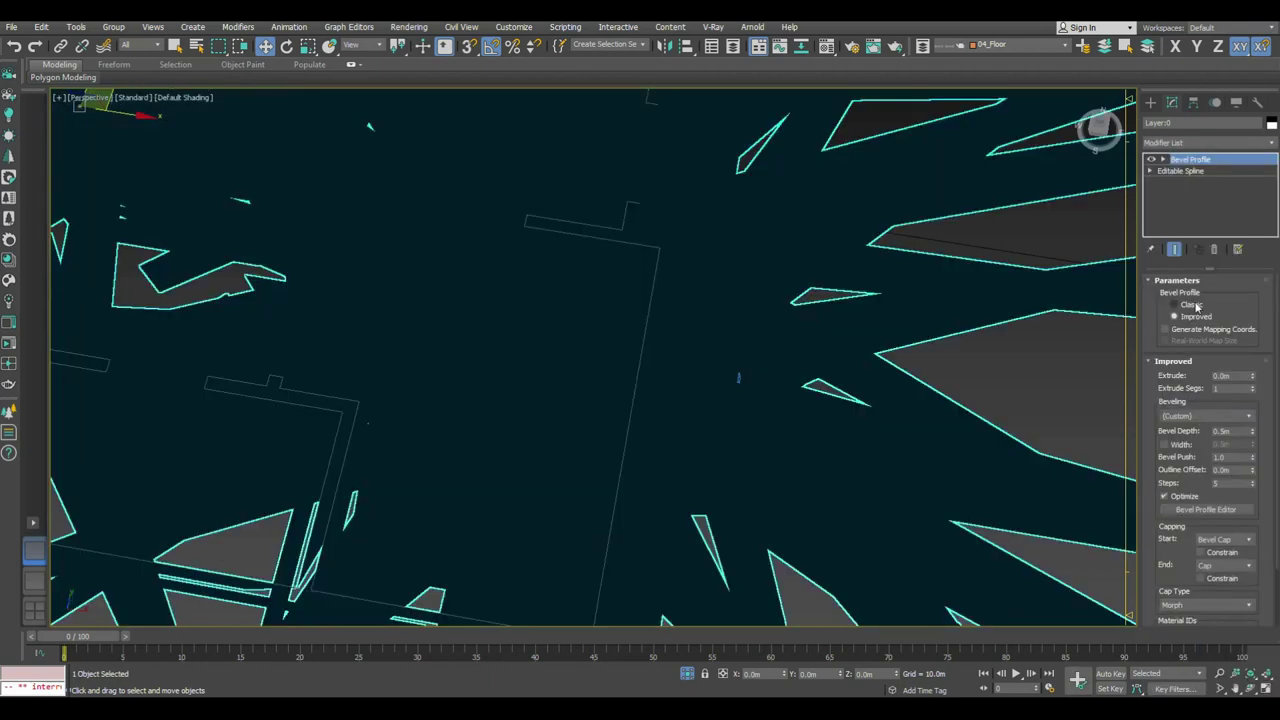
pyautogui.click(1196, 305)
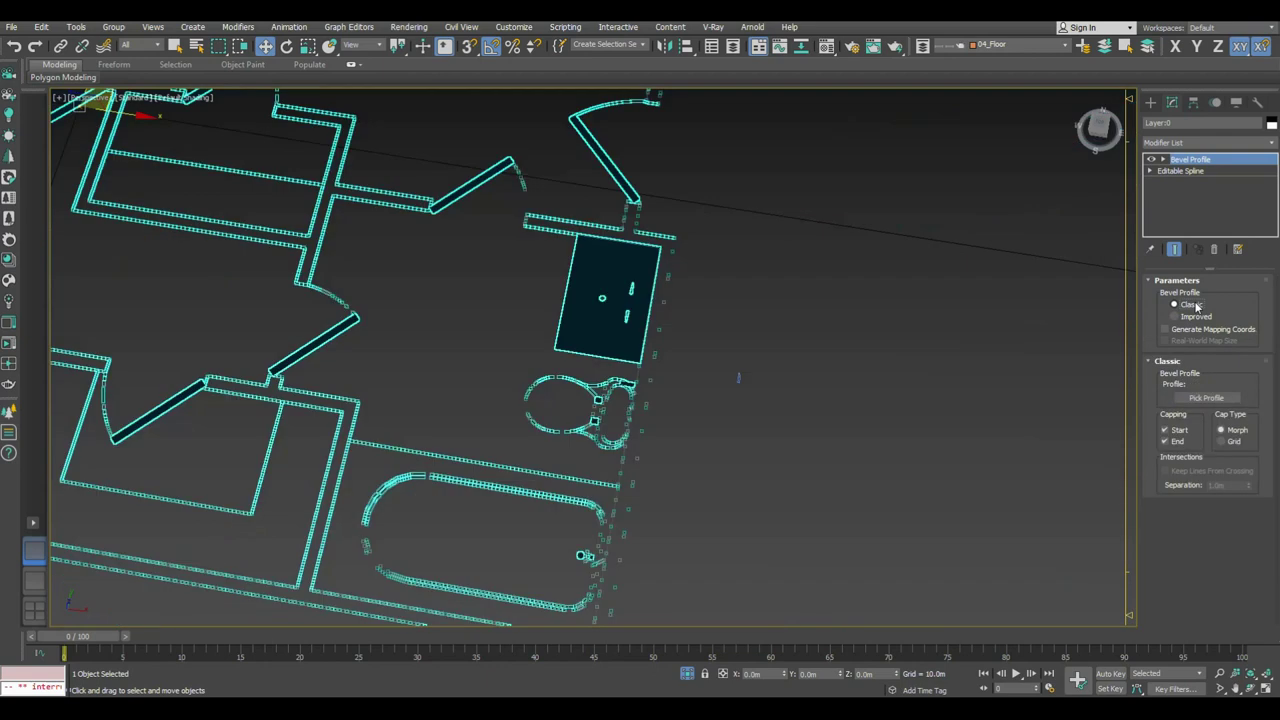
pyautogui.click(1206, 397)
pyautogui.click(738, 378)
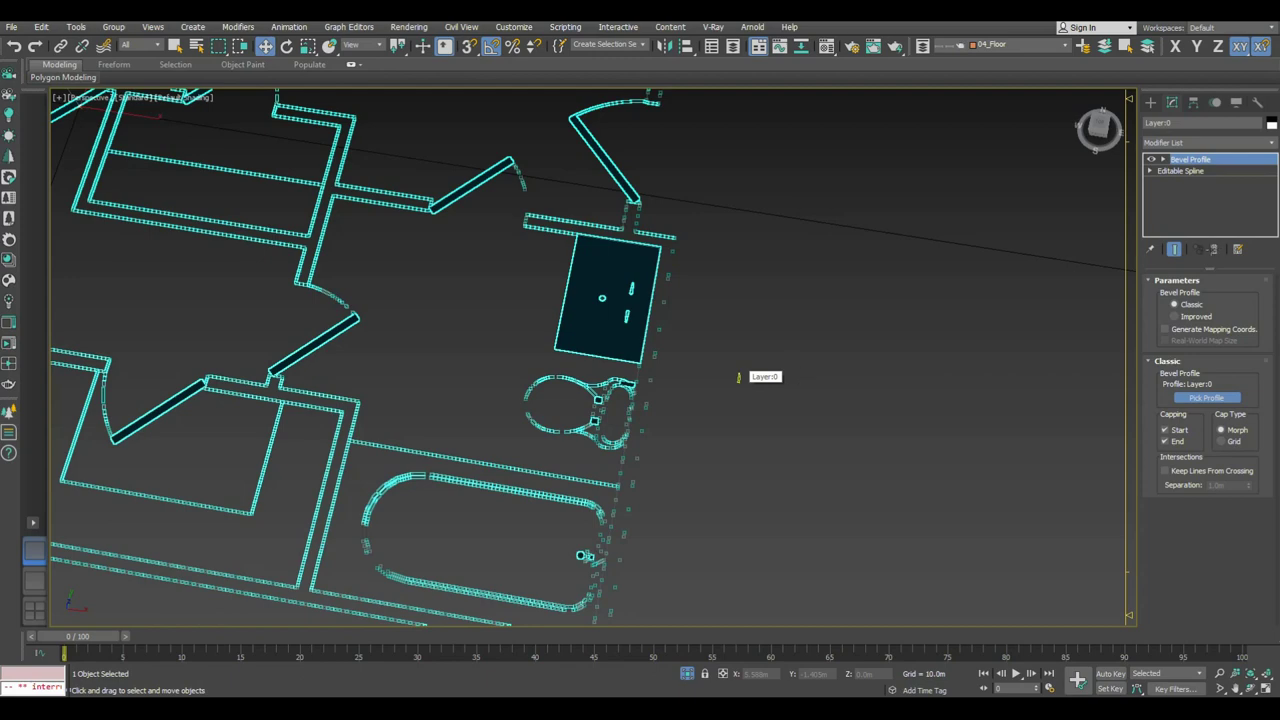
pyautogui.rightClick(914, 277)
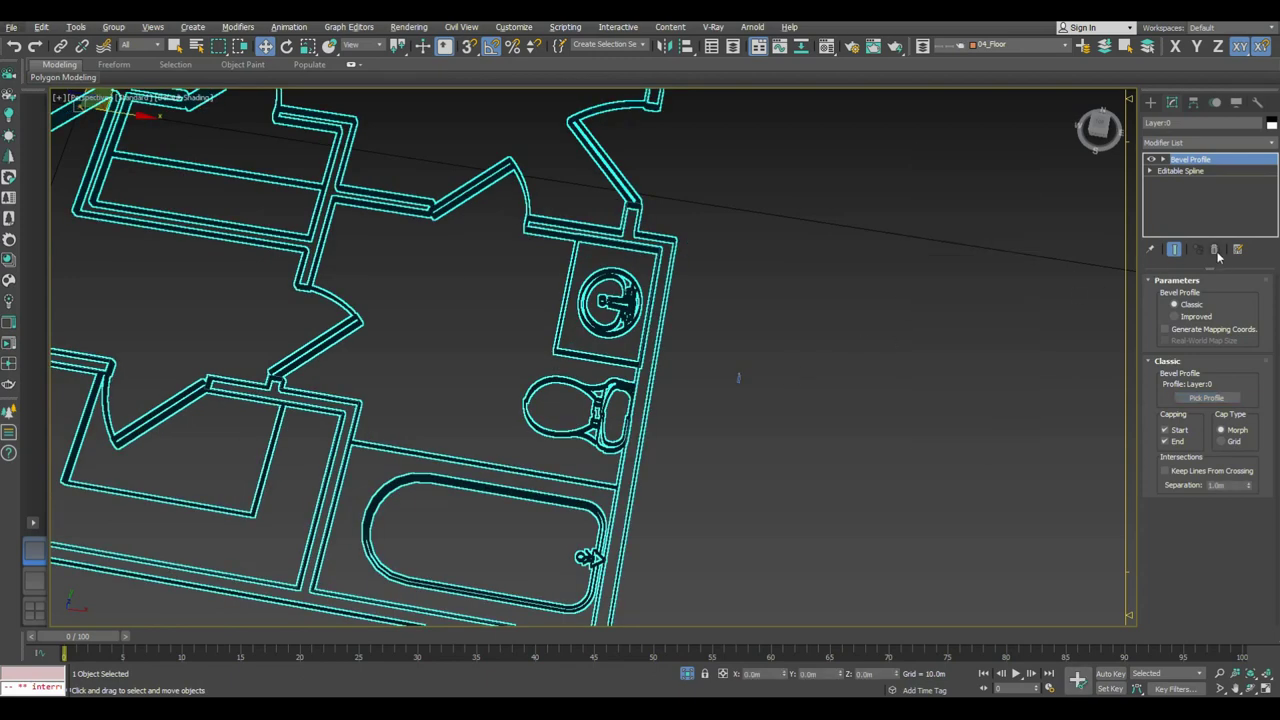
pyautogui.click(1216, 252)
# Step: Give Line005 a Classic Bevel Profile using the moulding spline and inspect the skirting
pyautogui.click(606, 236)
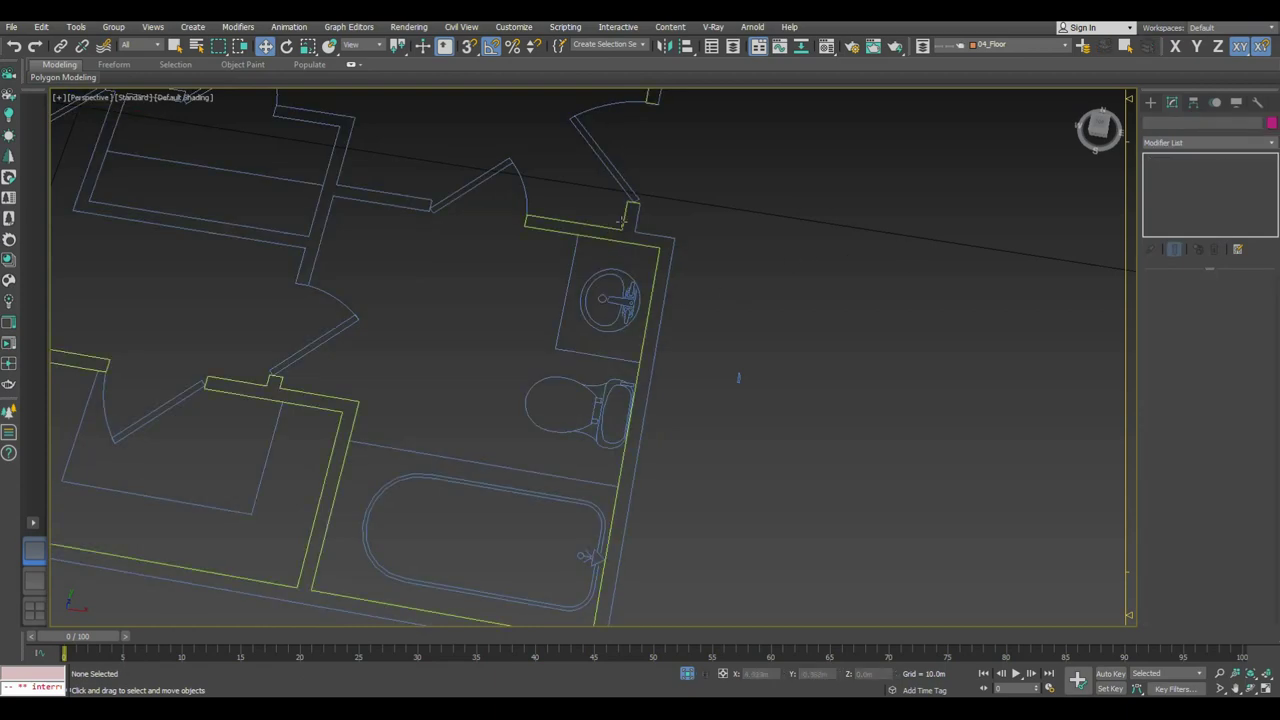
pyautogui.click(1183, 146)
pyautogui.press('b')
pyautogui.click(1184, 179)
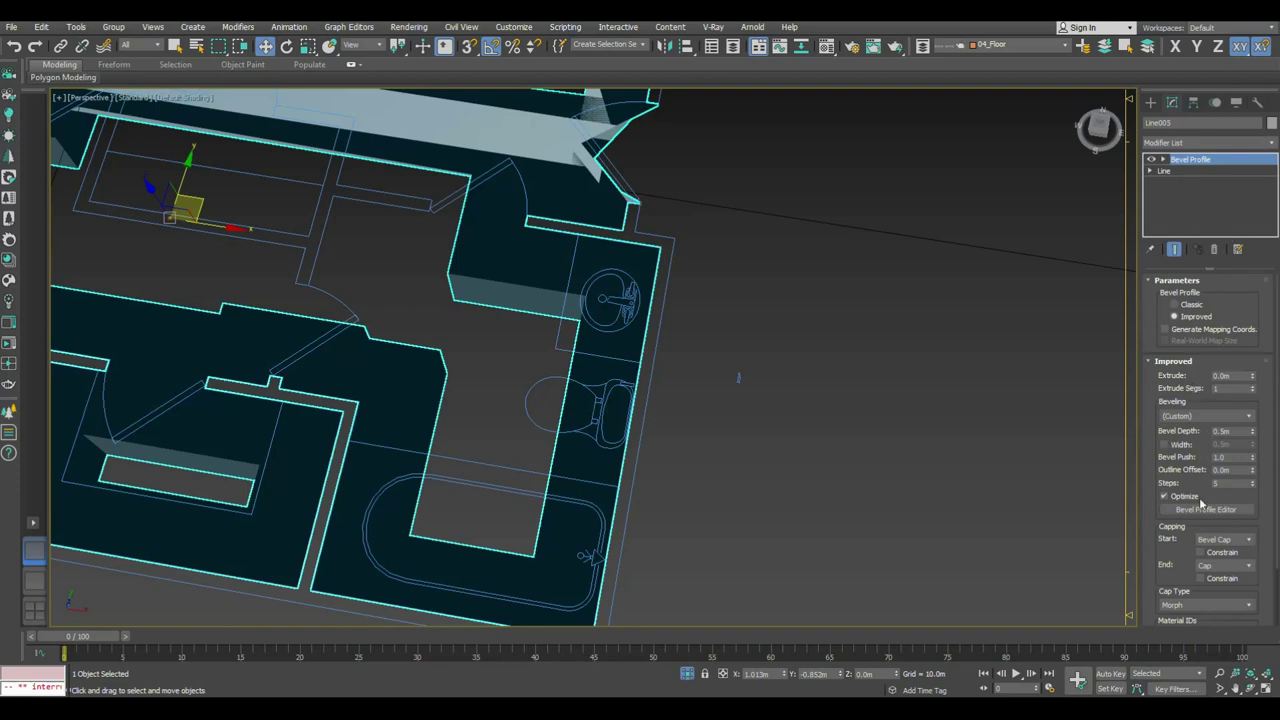
pyautogui.click(1191, 305)
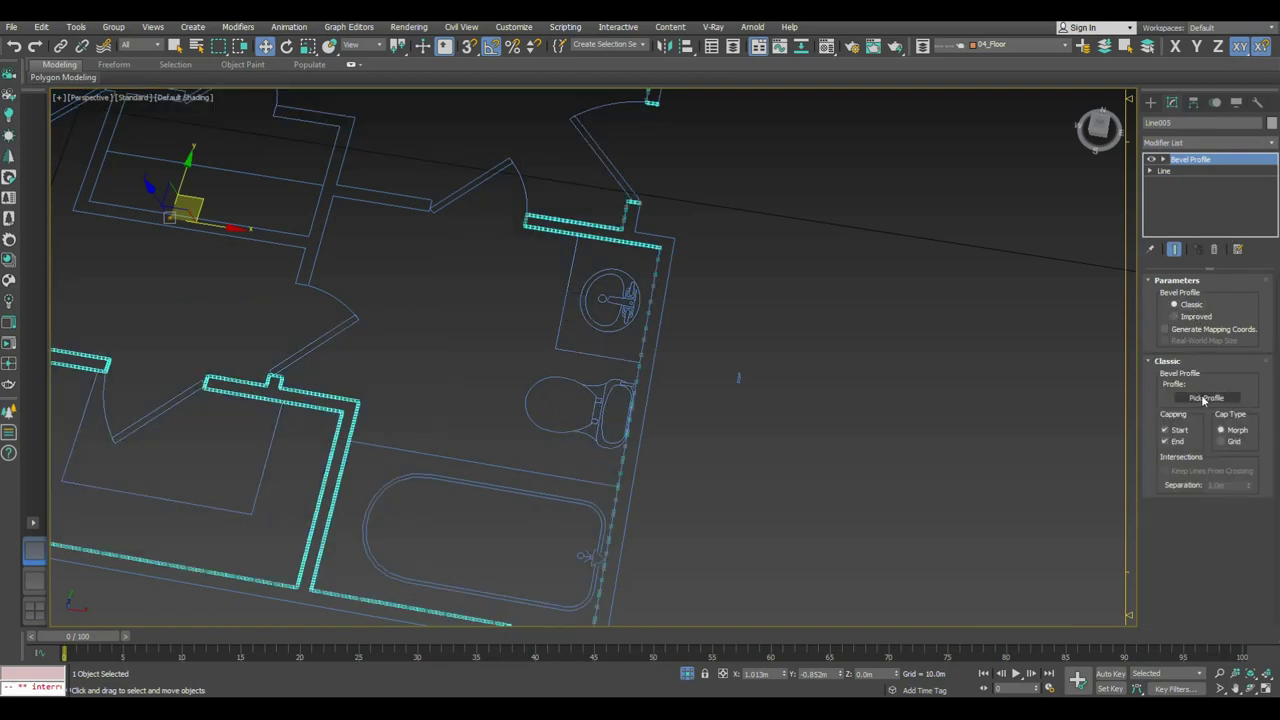
pyautogui.click(1205, 398)
pyautogui.click(738, 378)
pyautogui.scroll(3, 608, 397)
pyautogui.scroll(5, 626, 329)
pyautogui.moveTo(626, 329)
pyautogui.mouseDown(button='middle')
pyautogui.moveTo(639, 299)
pyautogui.moveTo(589, 297)
pyautogui.mouseUp(button='middle')
pyautogui.scroll(2, 523, 297)
pyautogui.scroll(3, 523, 331)
pyautogui.scroll(-3, 525, 338)
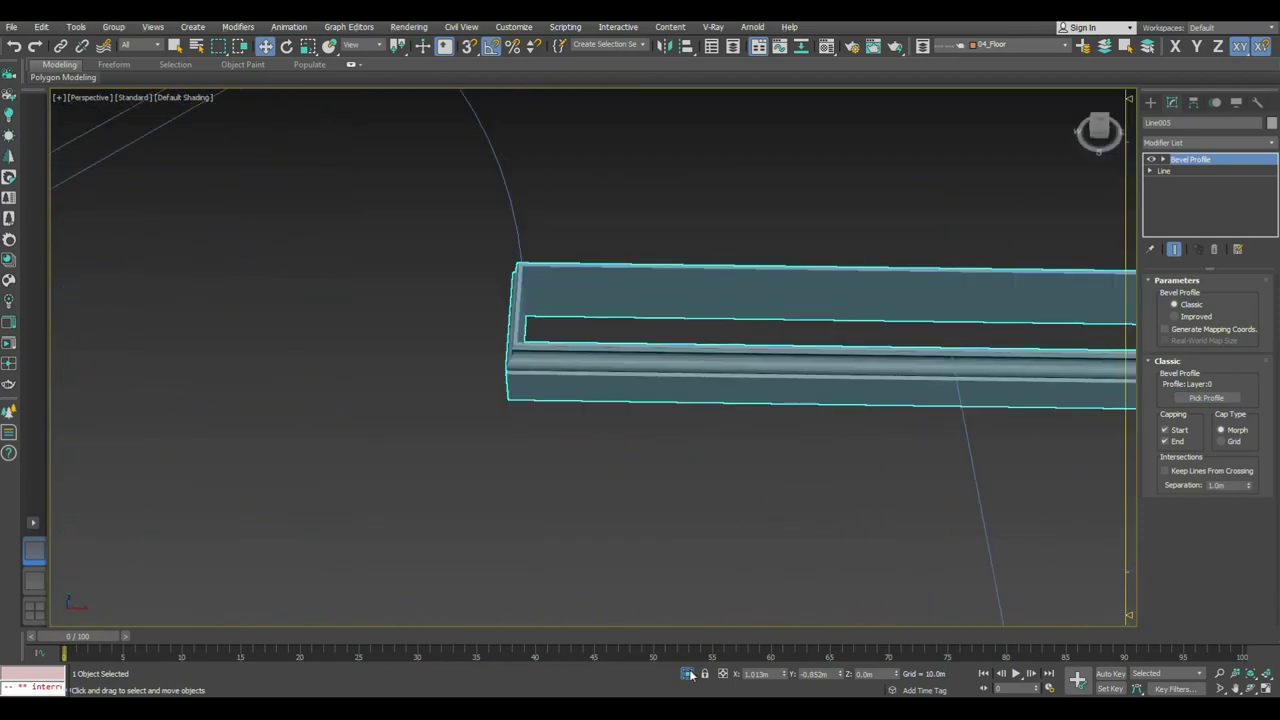
pyautogui.scroll(-5, 665, 330)
pyautogui.scroll(2, 665, 330)
pyautogui.scroll(5, 586, 338)
pyautogui.moveTo(586, 338)
pyautogui.mouseDown(button='middle')
pyautogui.moveTo(663, 324)
pyautogui.moveTo(626, 331)
pyautogui.moveTo(539, 471)
pyautogui.mouseUp(button='middle')
pyautogui.scroll(-5, 625, 420)
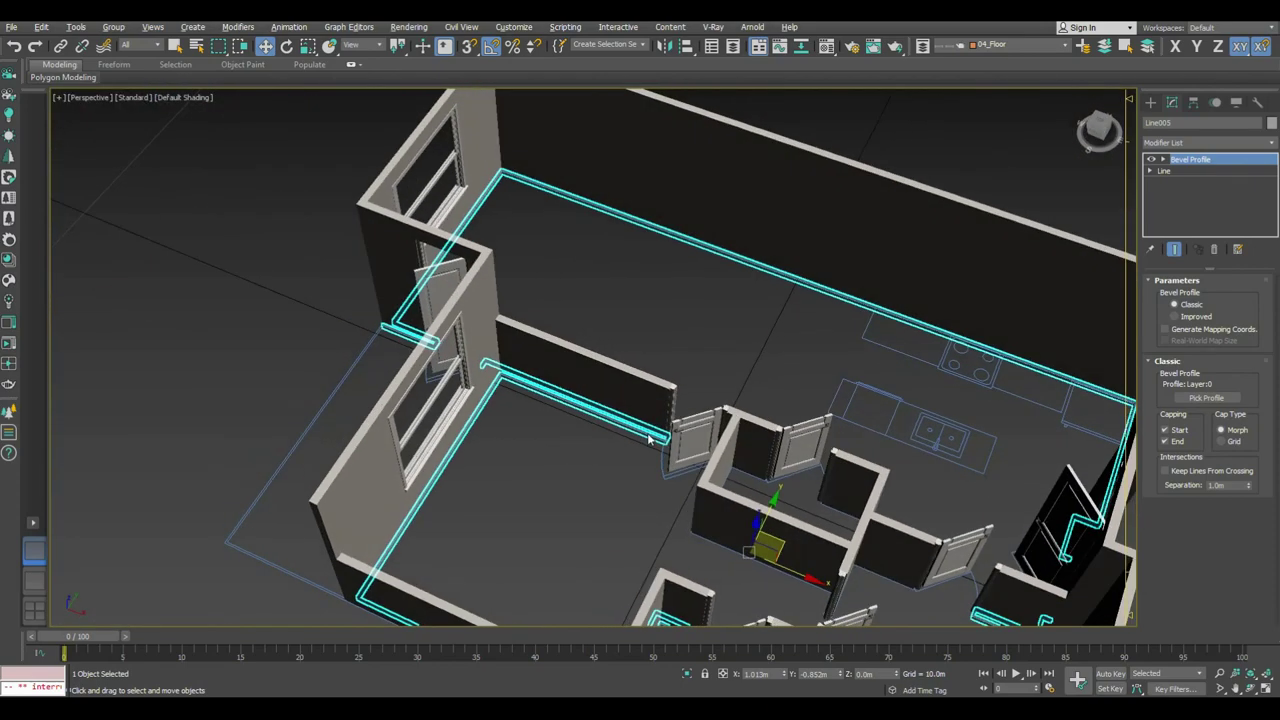
# Step: Convert the second material slot, 02 - Default, into a VRayMtl
pyautogui.press('m')
pyautogui.click(933, 132)
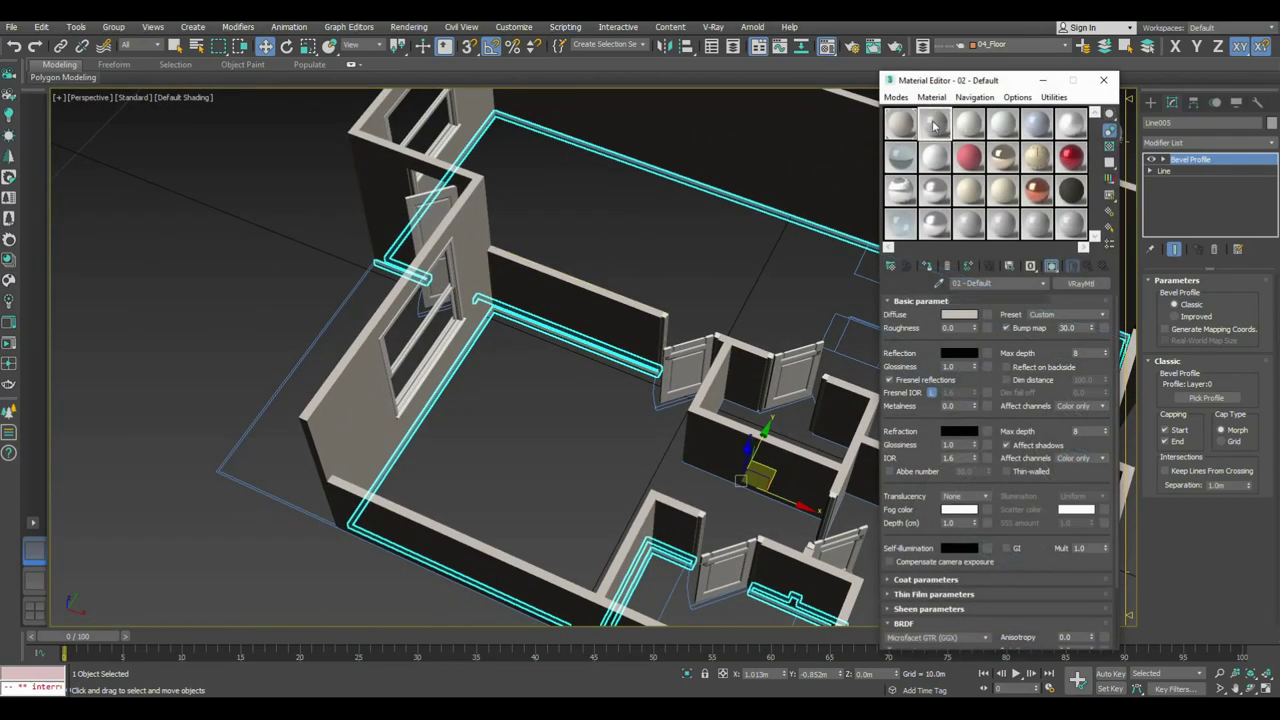
pyautogui.click(1078, 283)
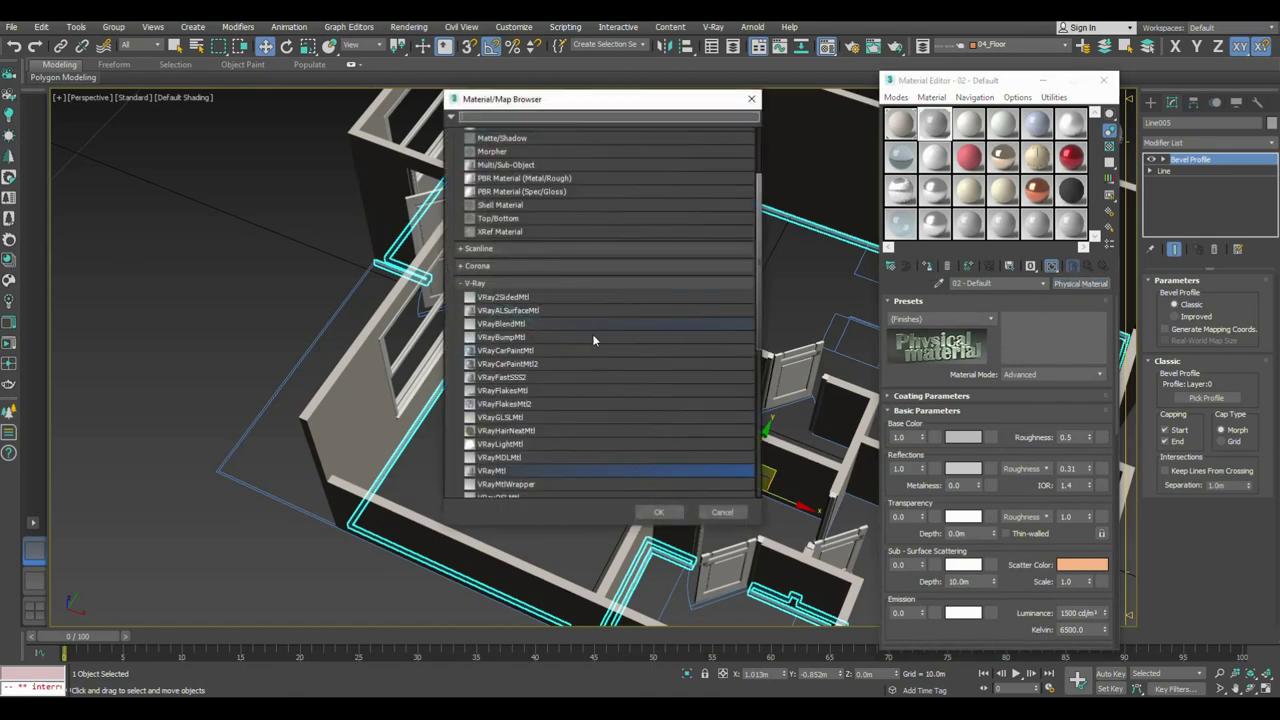
pyautogui.doubleClick(518, 469)
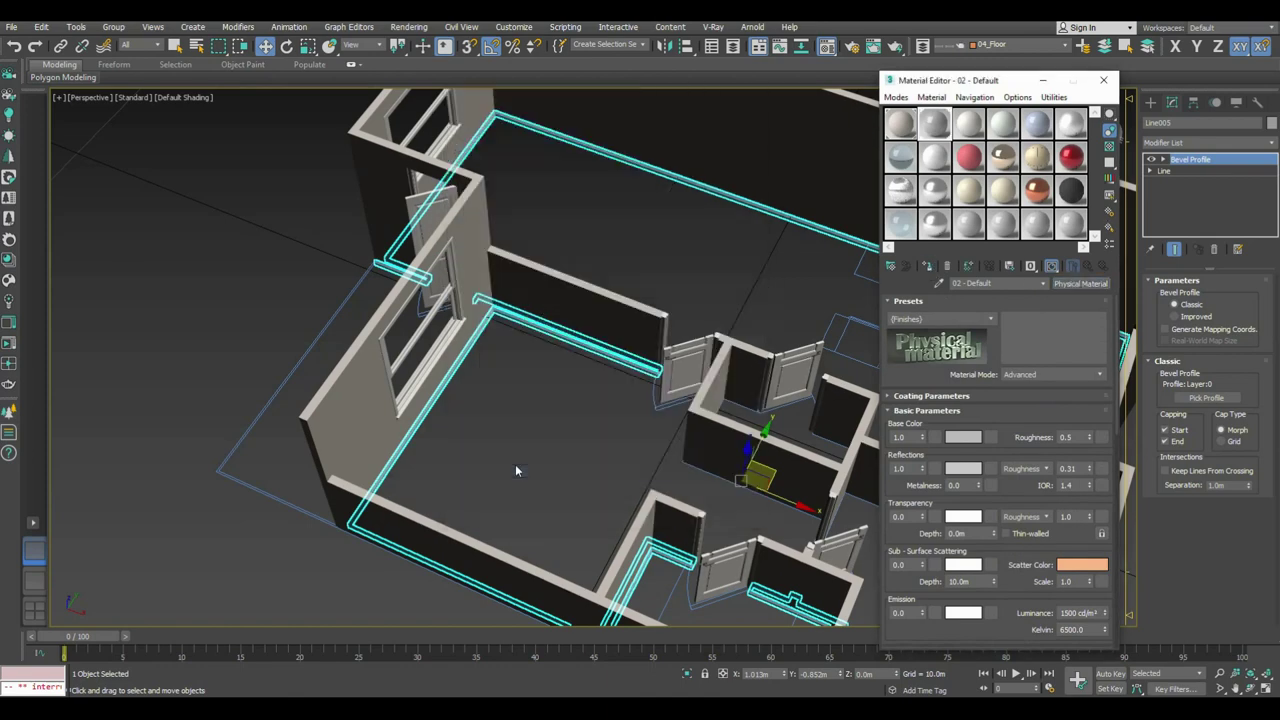
# Step: Set the diffuse to white, reflection to grey 200 and glossiness to 0.8
pyautogui.click(958, 314)
pyautogui.moveTo(760, 288); pyautogui.dragTo(810, 288)
pyautogui.click(756, 312)
pyautogui.click(968, 354)
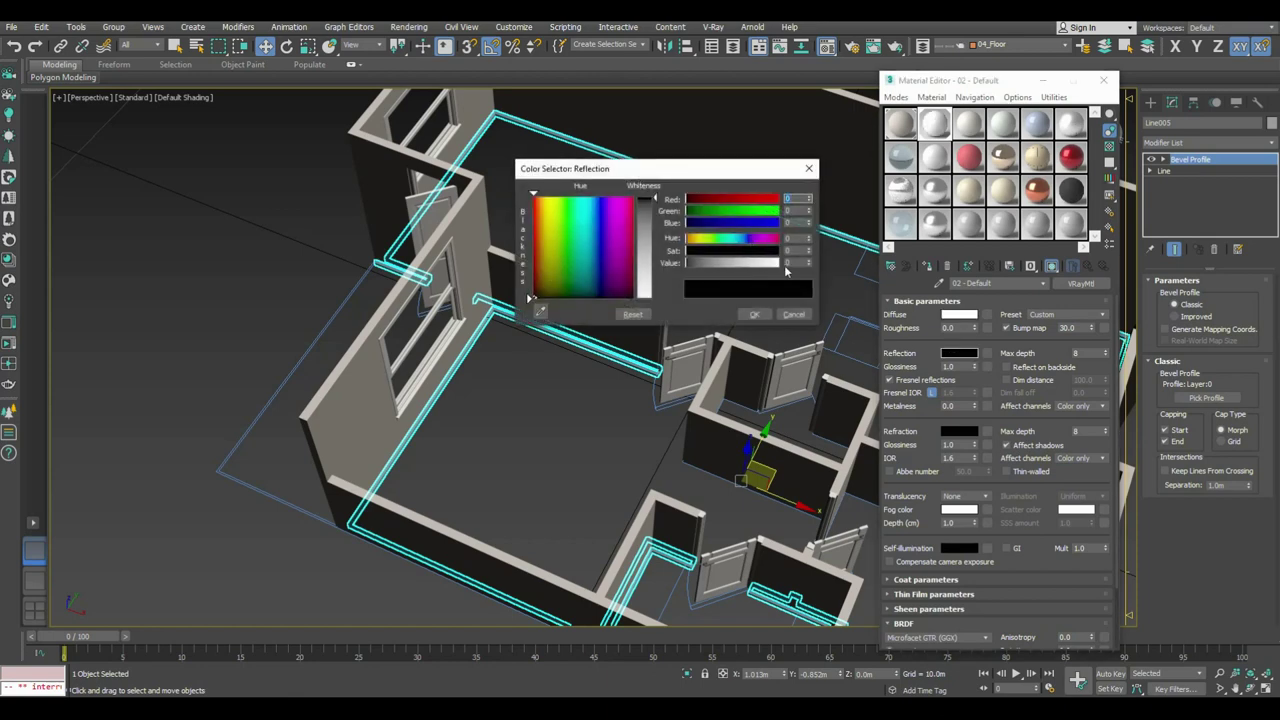
pyautogui.click(755, 315)
pyautogui.write('0.8')
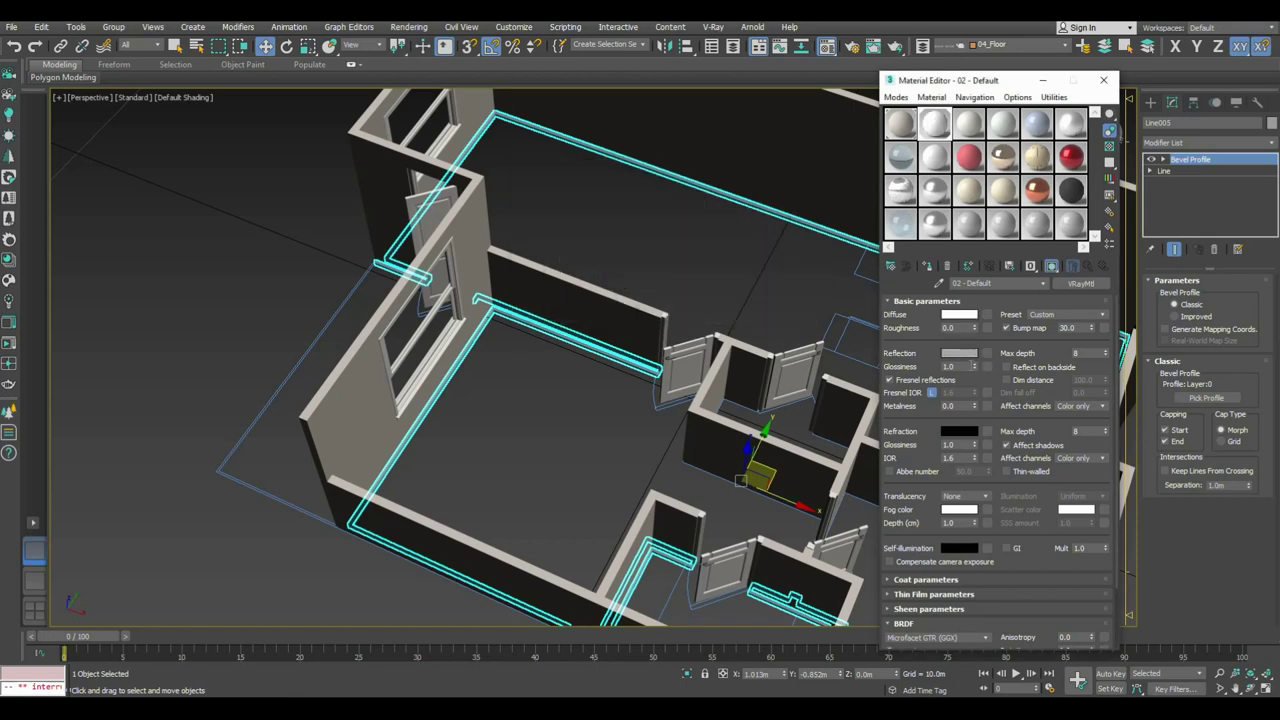
pyautogui.click(958, 353)
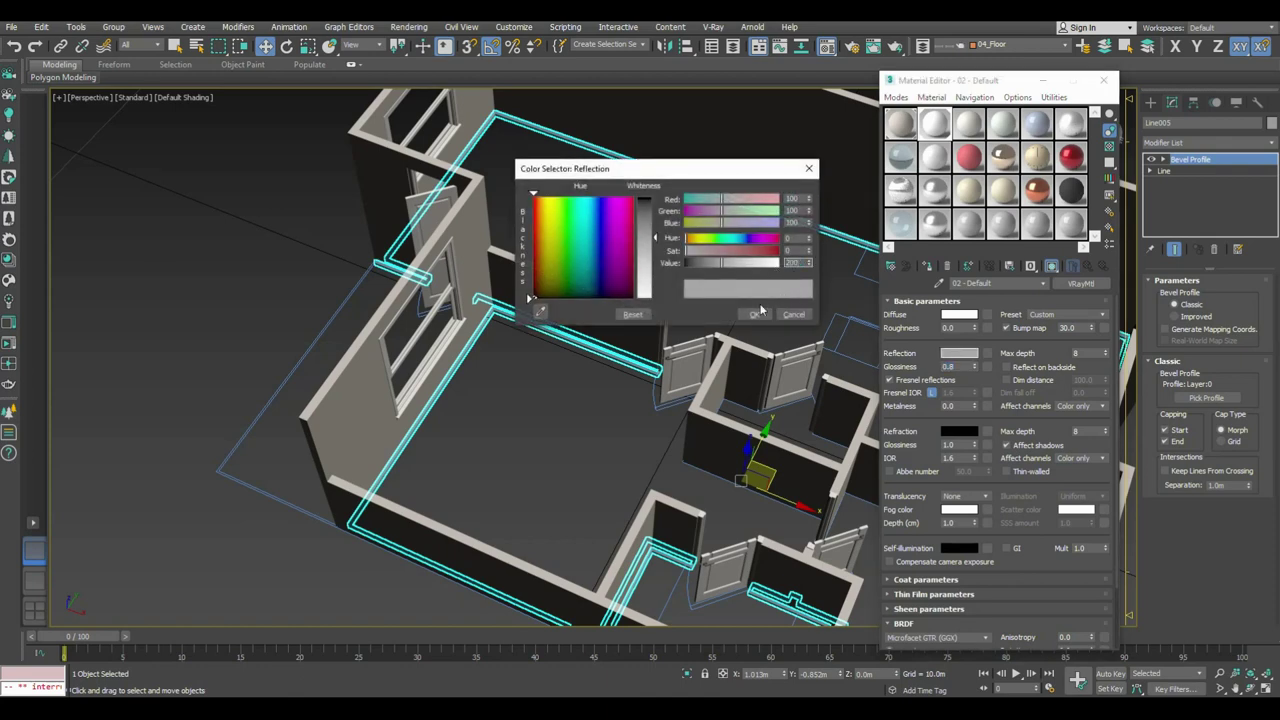
pyautogui.click(756, 313)
pyautogui.keyDown('alt'); pyautogui.moveTo(679, 287); pyautogui.dragTo(621, 276, button='middle'); pyautogui.keyUp('alt')
# Step: Close the Material Editor and orbit to a tilted perspective view of the walls
pyautogui.press('m')
pyautogui.press('t')
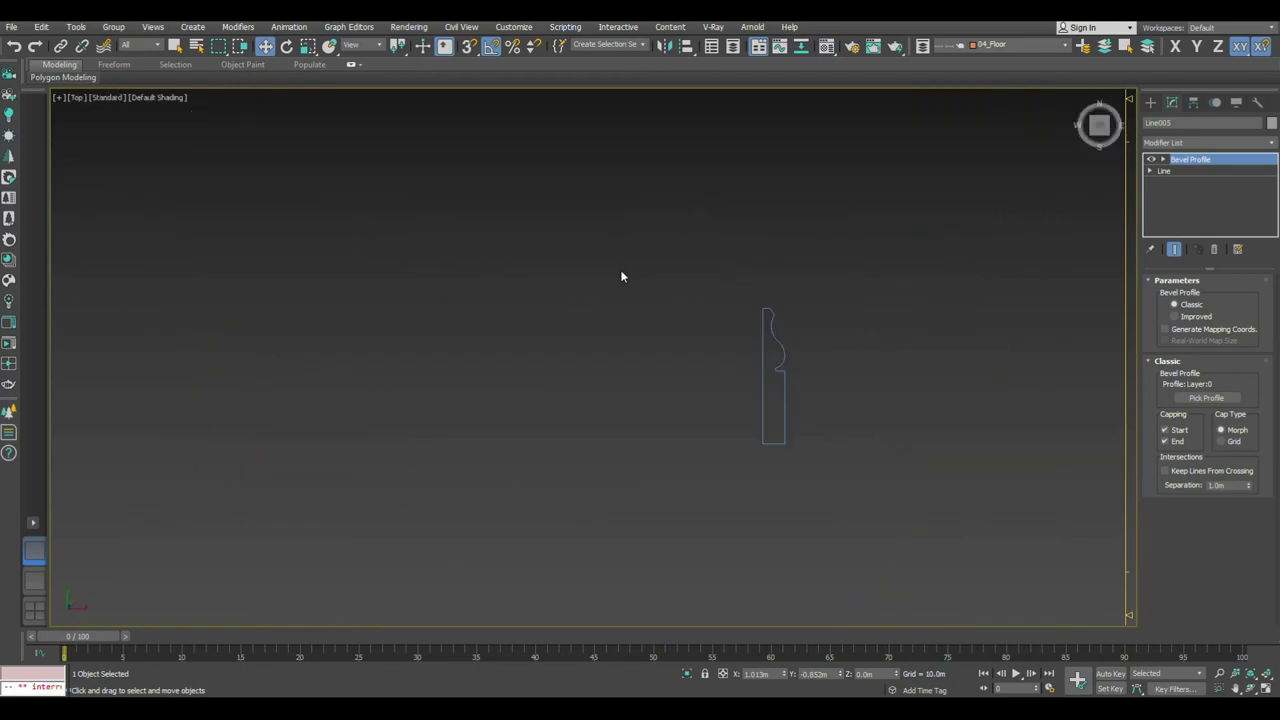
pyautogui.scroll(2, 704, 345)
pyautogui.scroll(4, 704, 345)
pyautogui.moveTo(335, 356); pyautogui.dragTo(448, 342, button='middle')
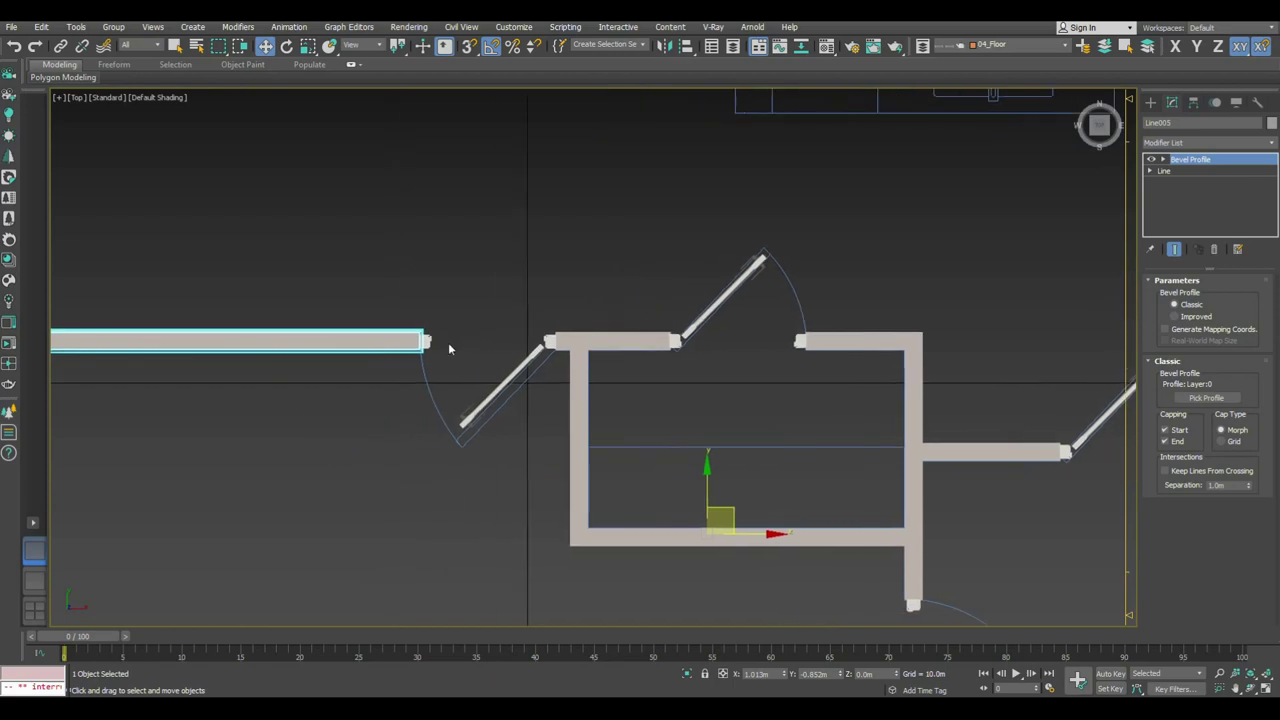
pyautogui.scroll(4, 448, 342)
pyautogui.scroll(3, 560, 400)
pyautogui.scroll(-1, 531, 269)
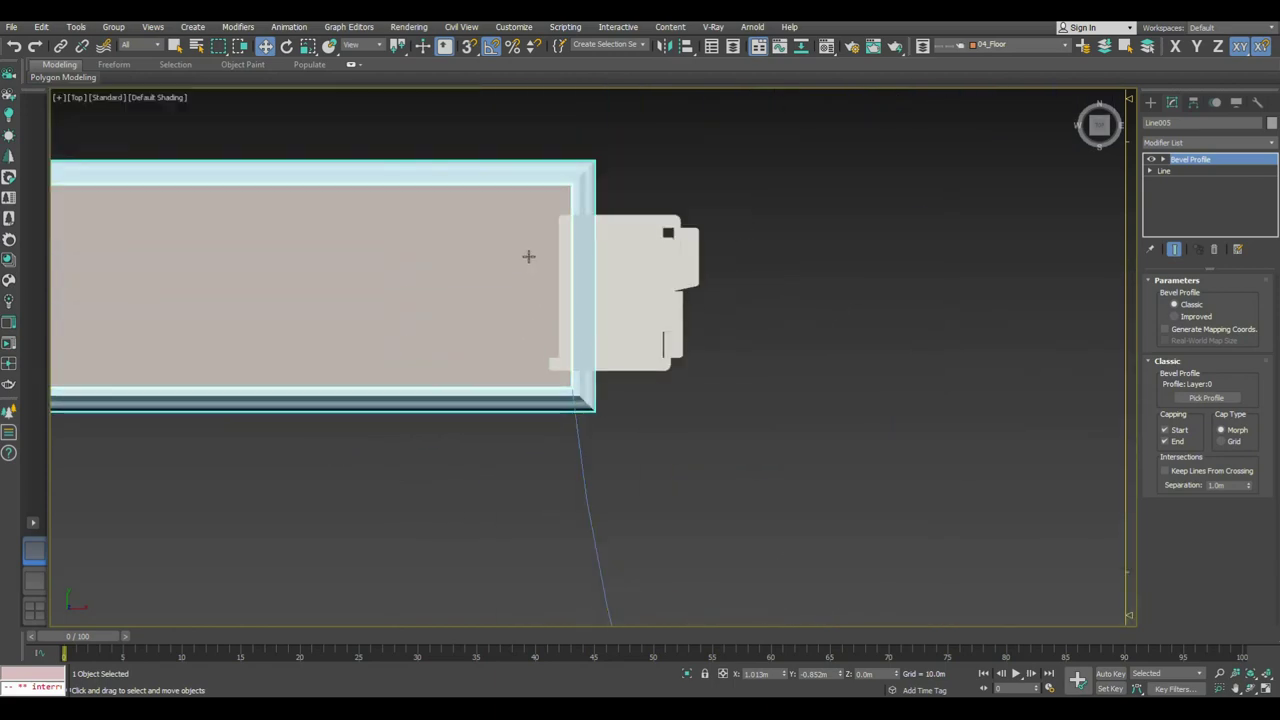
pyautogui.scroll(-2, 549, 331)
pyautogui.scroll(-2, 555, 364)
pyautogui.scroll(-1, 555, 364)
pyautogui.press('p')
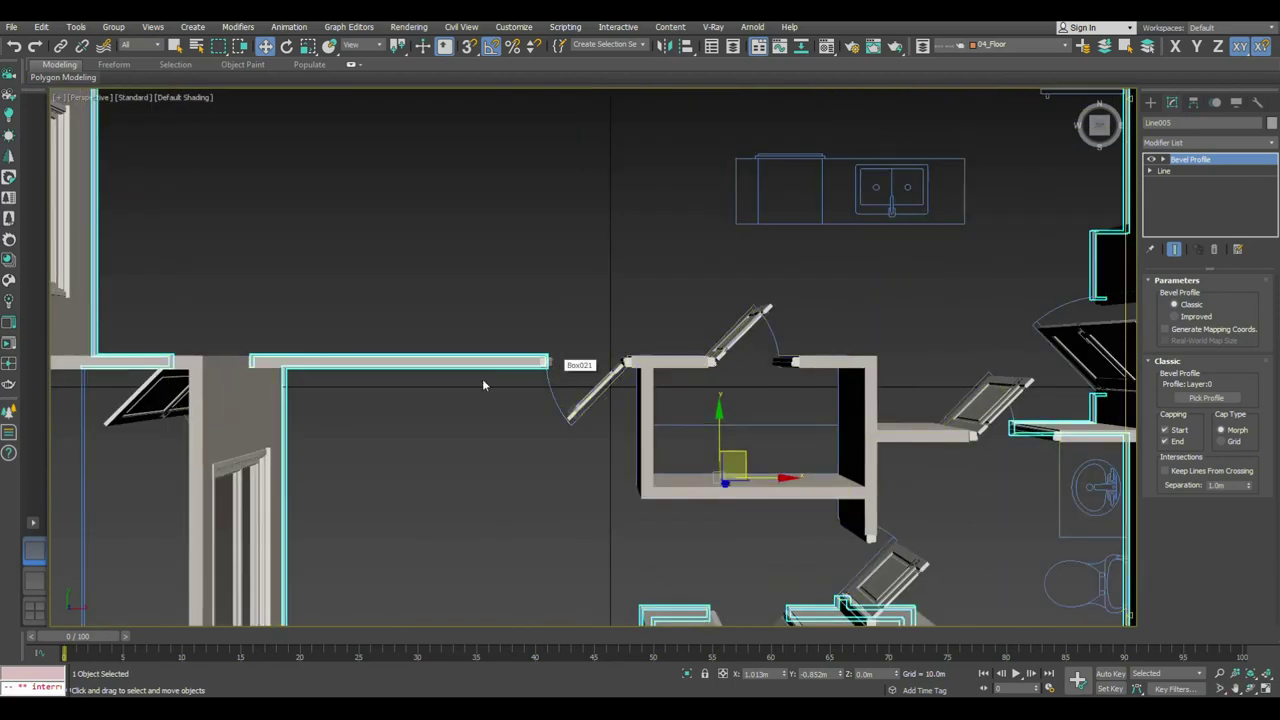
pyautogui.keyDown('alt'); pyautogui.moveTo(482, 378); pyautogui.dragTo(568, 413, button='middle'); pyautogui.keyUp('alt')
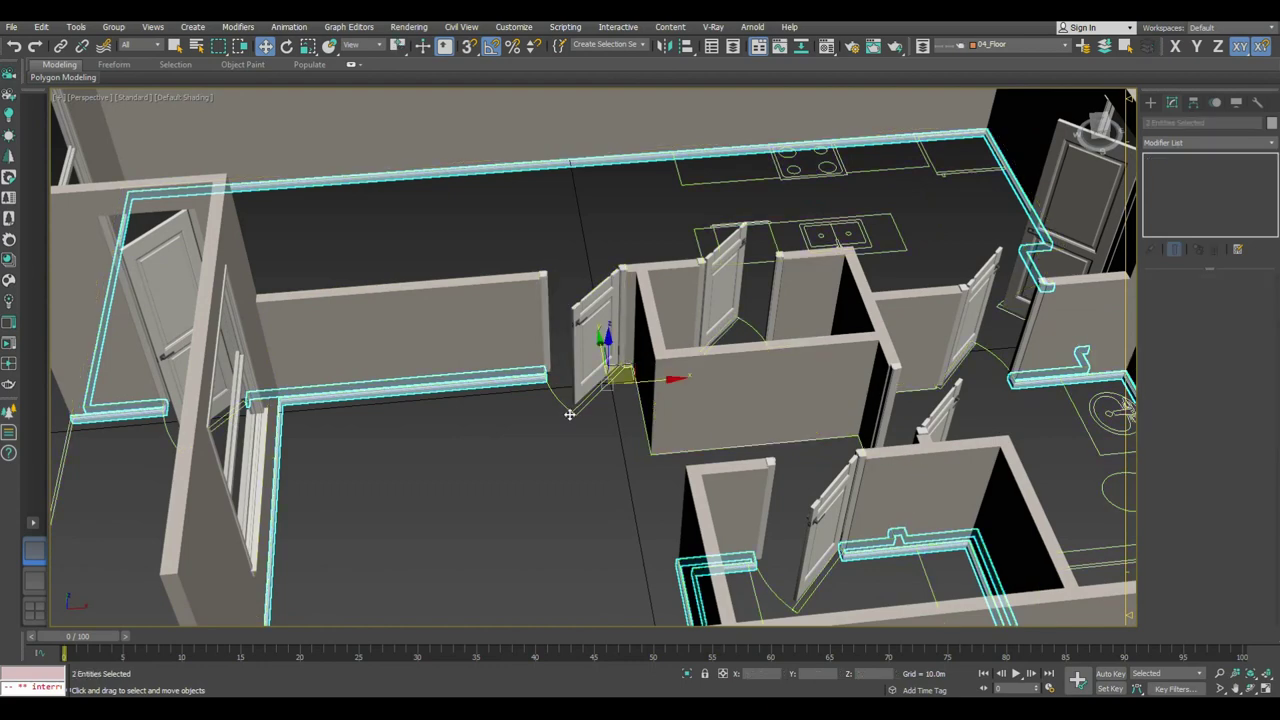
pyautogui.scroll(1, 626, 370)
pyautogui.scroll(-3, 618, 360)
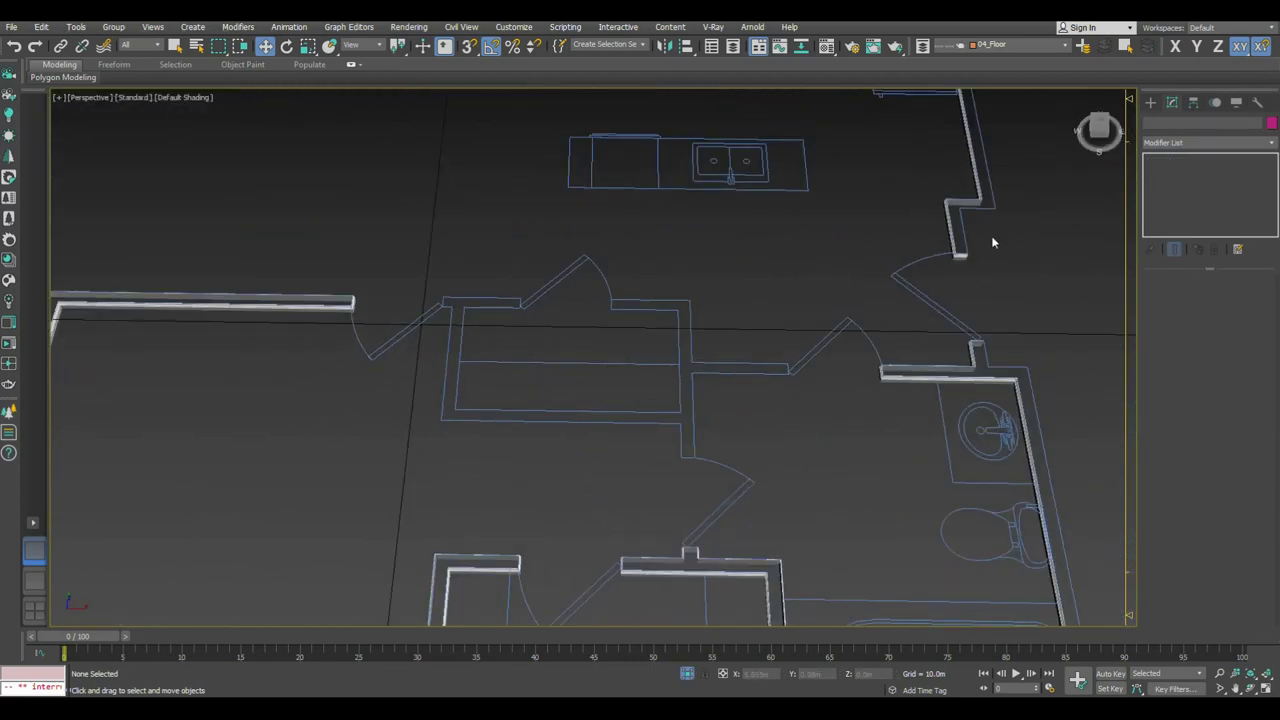
# Step: Copy the Bevel Profile modifier from the wall trim object and start Line creation
pyautogui.click(975, 205)
pyautogui.rightClick(1204, 161)
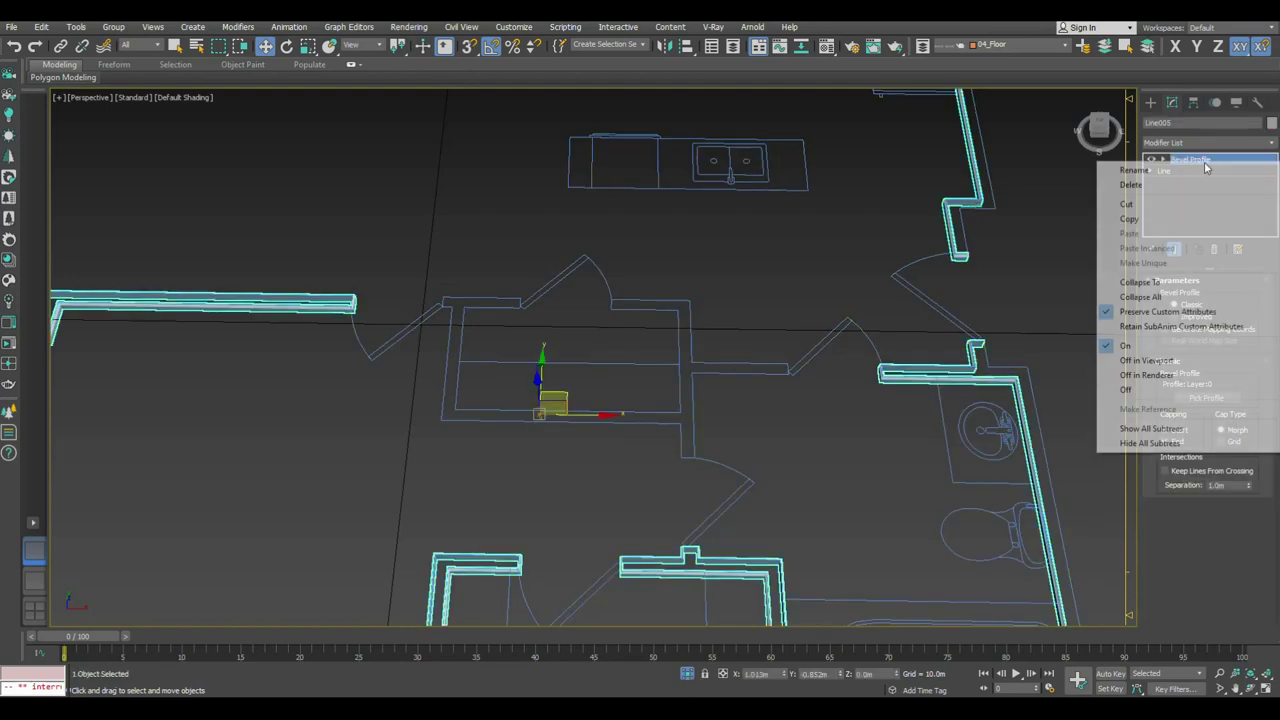
pyautogui.click(1135, 220)
pyautogui.click(1105, 220)
pyautogui.click(1150, 103)
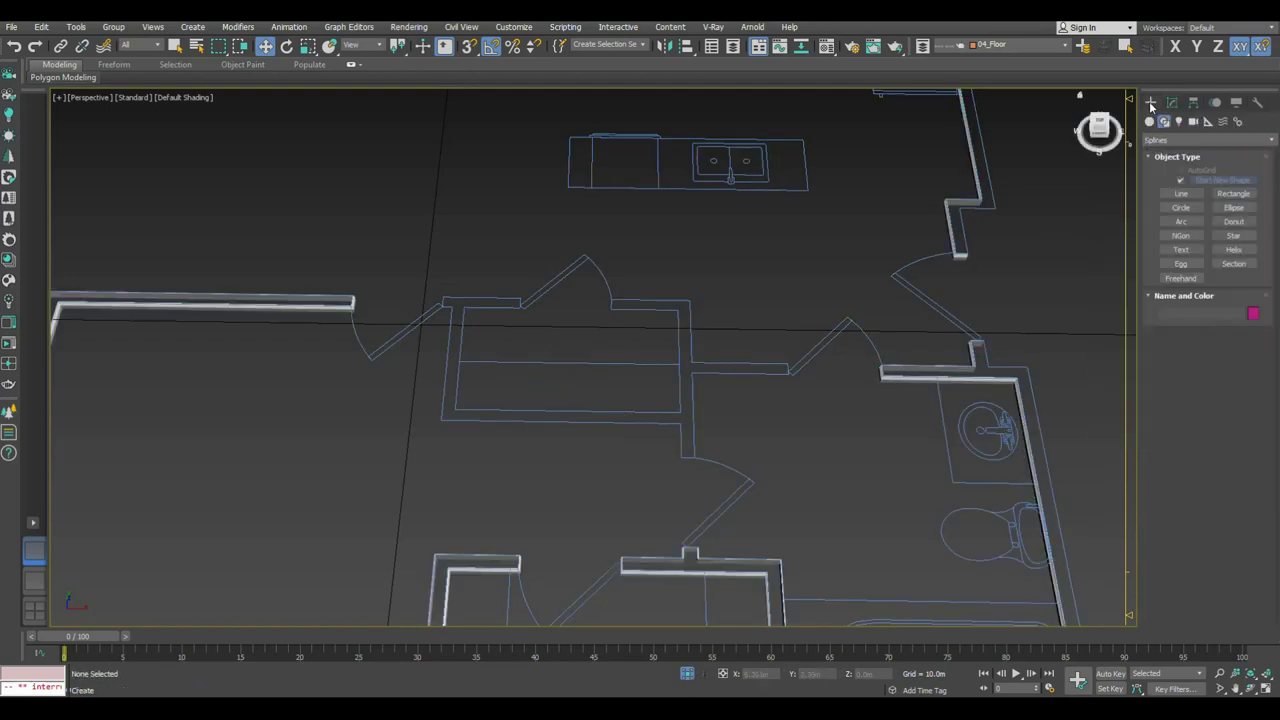
pyautogui.click(1177, 194)
# Step: Start the closet outline with snapped corners along the left and bottom walls
pyautogui.scroll(3, 449, 274)
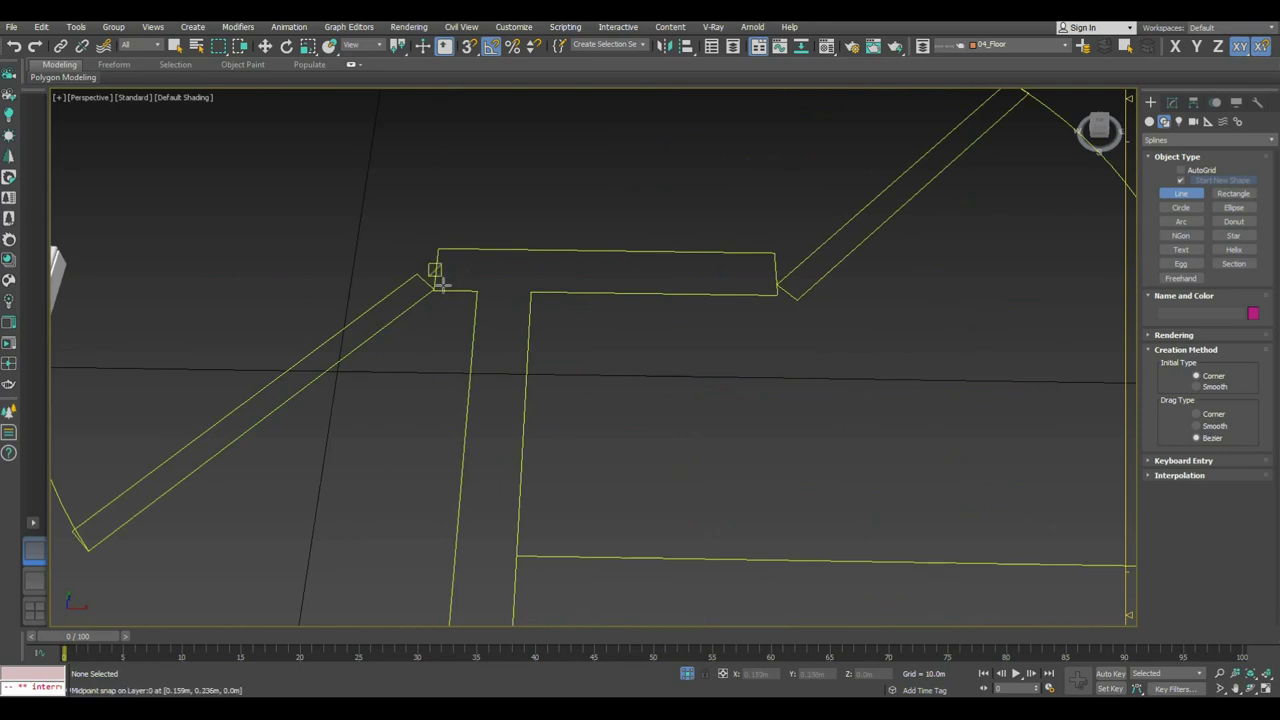
pyautogui.click(436, 289)
pyautogui.rightClick(437, 266)
pyautogui.click(437, 248)
pyautogui.click(437, 290)
pyautogui.click(478, 290)
pyautogui.scroll(-3, 479, 291)
pyautogui.click(461, 521)
pyautogui.click(952, 530)
pyautogui.click(987, 600)
pyautogui.click(966, 423)
pyautogui.moveTo(966, 423); pyautogui.dragTo(670, 428, button='middle')
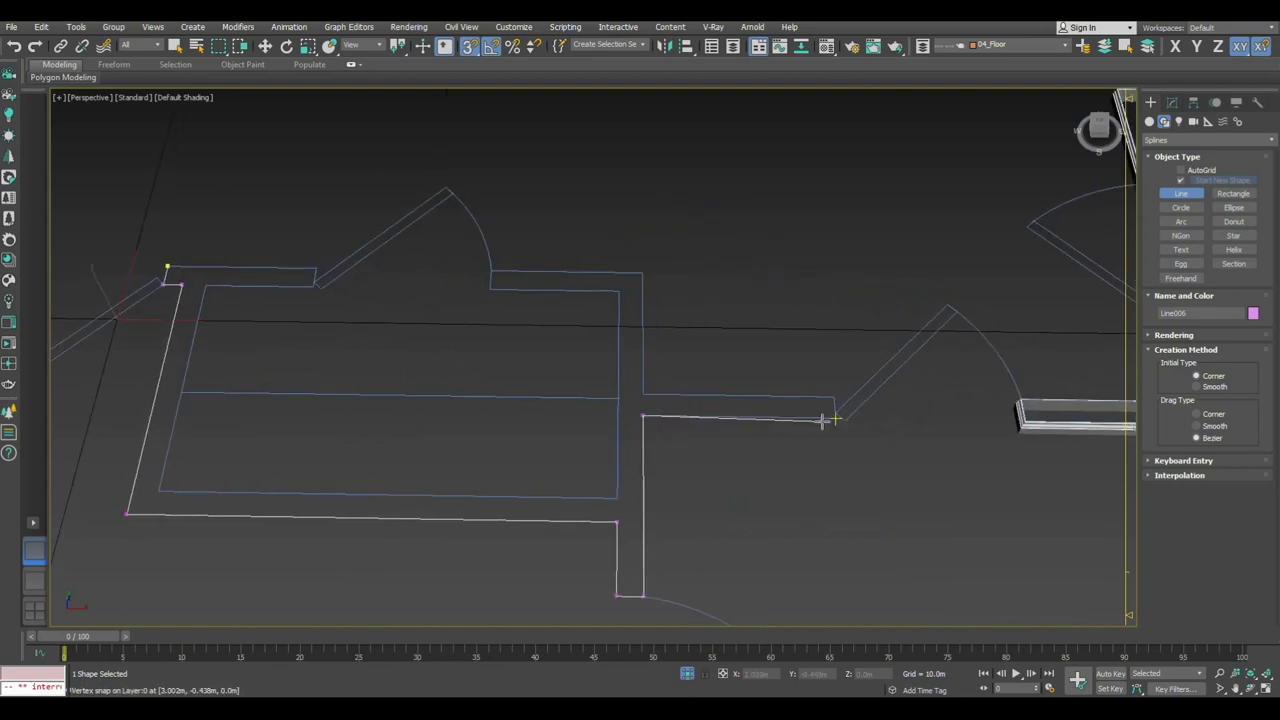
# Step: Place the remaining inner-wall corners, close the spline, and bring up its modifier stack options
pyautogui.click(833, 397)
pyautogui.click(643, 394)
pyautogui.click(642, 272)
pyautogui.click(618, 292)
pyautogui.click(616, 497)
pyautogui.click(159, 490)
pyautogui.click(205, 287)
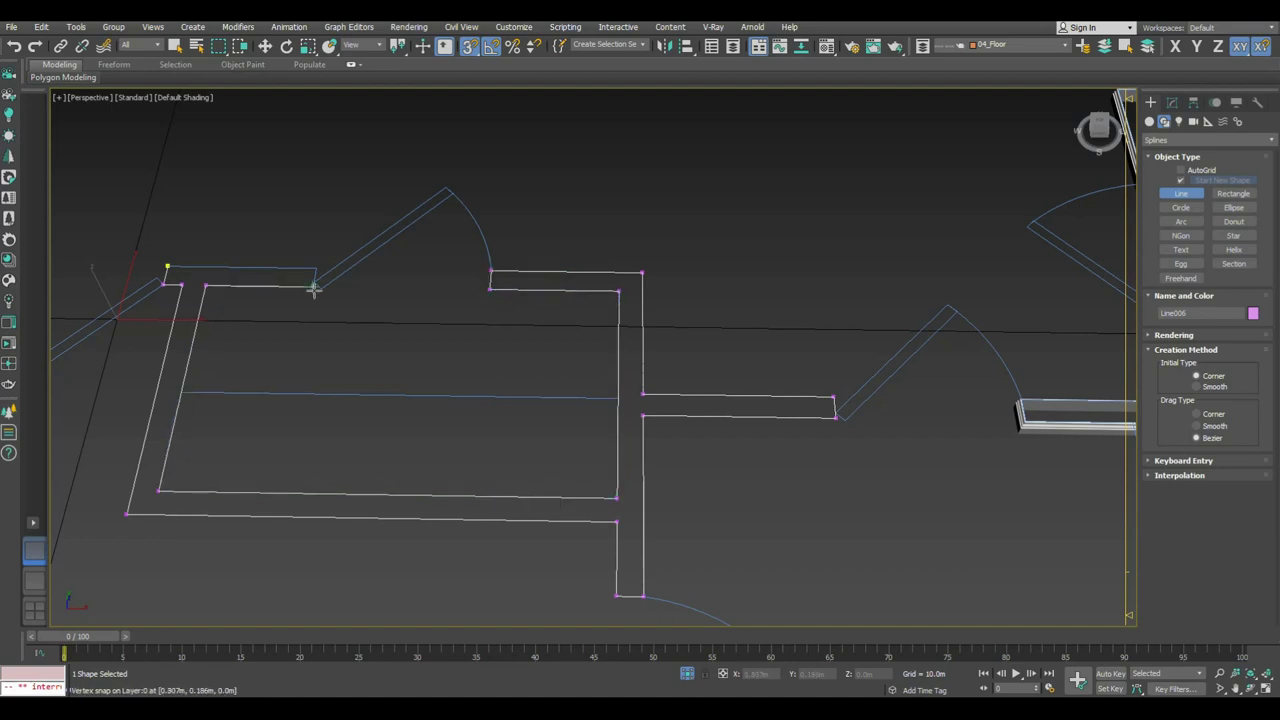
pyautogui.click(313, 262)
pyautogui.click(167, 267)
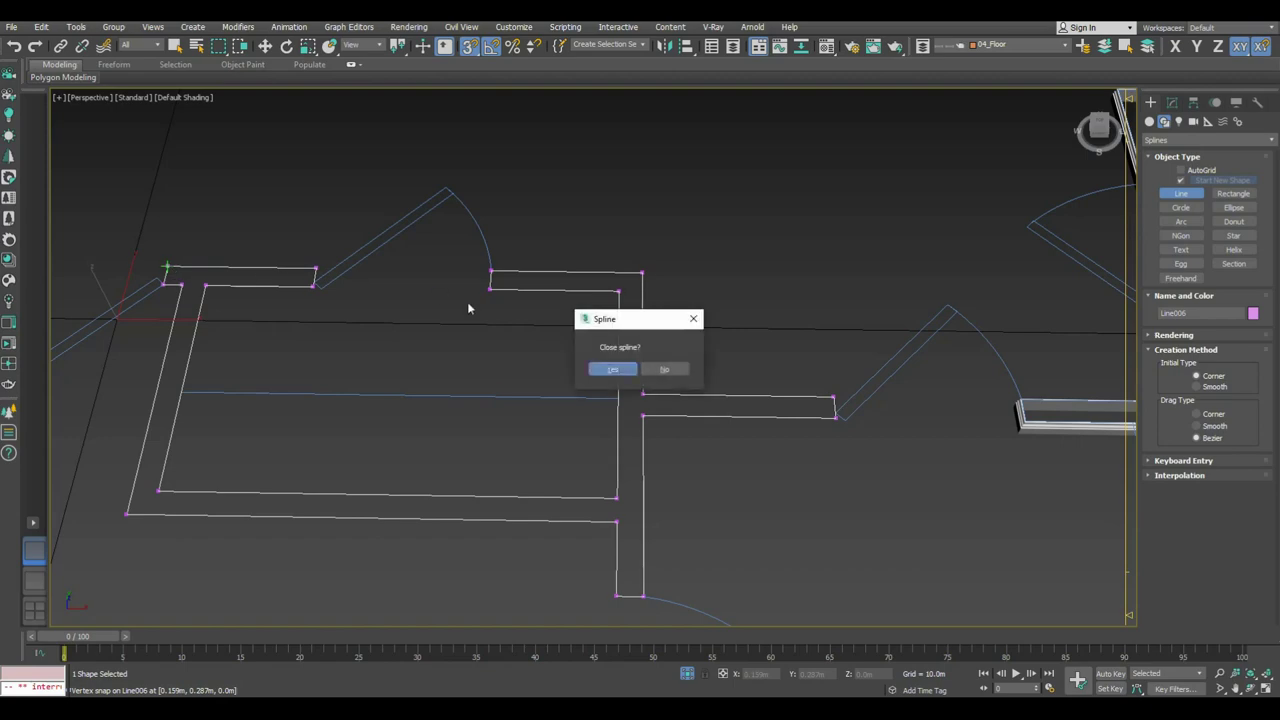
pyautogui.click(609, 366)
pyautogui.moveTo(480, 354); pyautogui.dragTo(525, 297, button='middle')
pyautogui.scroll(-5, 525, 297)
pyautogui.press('w')
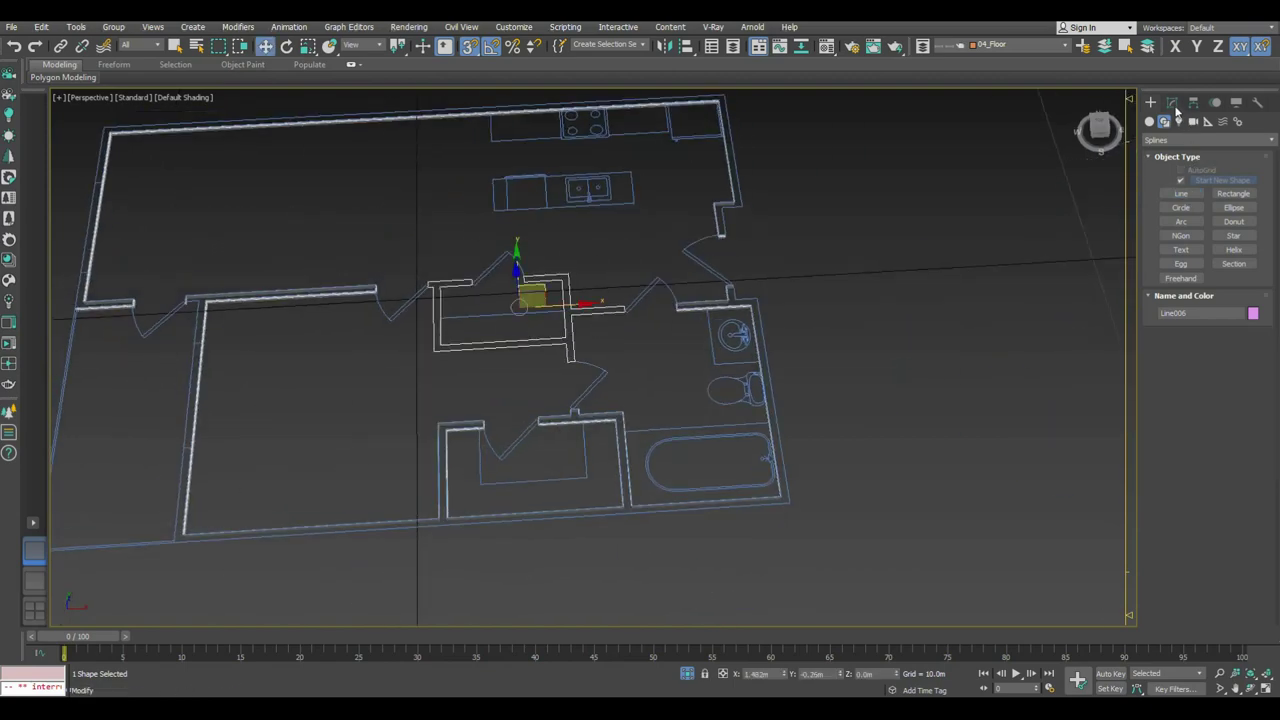
pyautogui.click(1172, 102)
pyautogui.rightClick(1190, 157)
# Step: Paste the Bevel Profile onto the new closet outline and inspect the walls
pyautogui.click(1172, 178)
pyautogui.scroll(3, 540, 290)
pyautogui.scroll(3, 487, 349)
pyautogui.moveTo(487, 349)
pyautogui.keyDown('alt'); pyautogui.mouseDown(button='middle')
pyautogui.moveTo(531, 320)
pyautogui.moveTo(683, 334)
pyautogui.mouseUp(button='middle'); pyautogui.keyUp('alt')
pyautogui.moveTo(270, 310)
pyautogui.keyDown('alt'); pyautogui.mouseDown(button='middle')
pyautogui.moveTo(371, 286)
pyautogui.moveTo(705, 304)
pyautogui.mouseUp(button='middle'); pyautogui.keyUp('alt')
# Step: Assign the white 02 - Default material to the new walls
pyautogui.press('m')
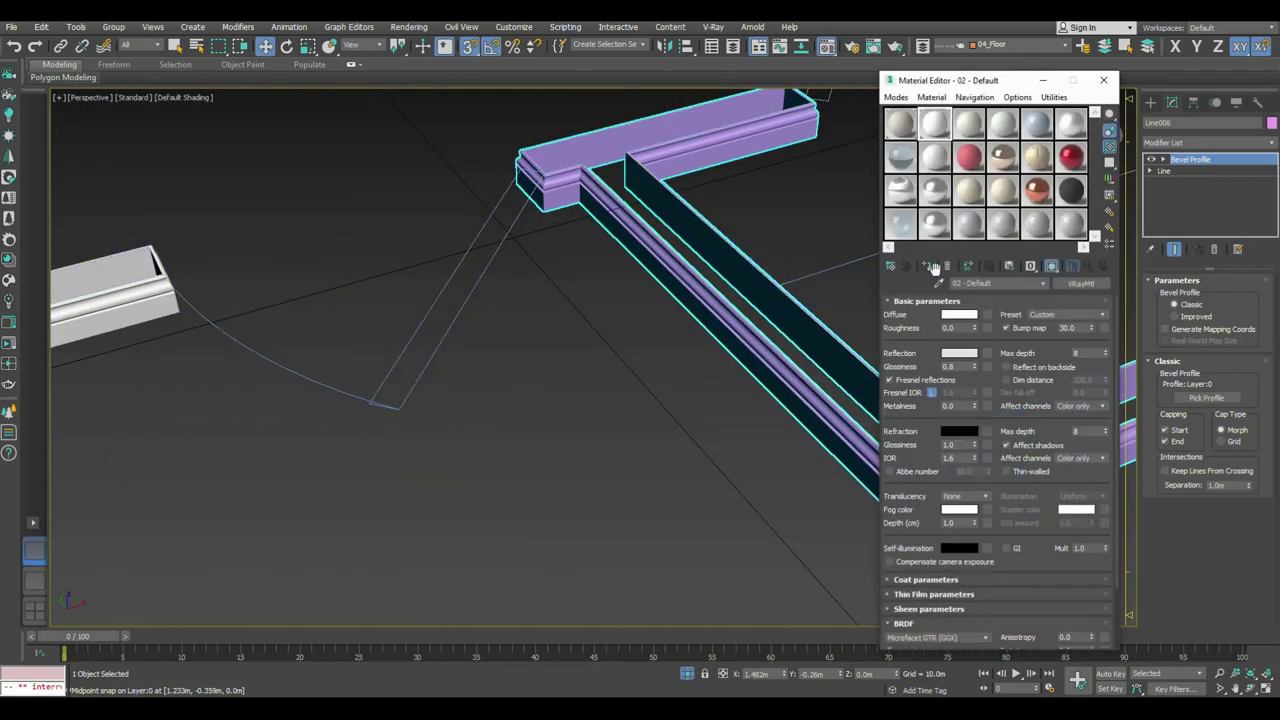
pyautogui.click(927, 265)
pyautogui.press('m')
pyautogui.click(596, 449)
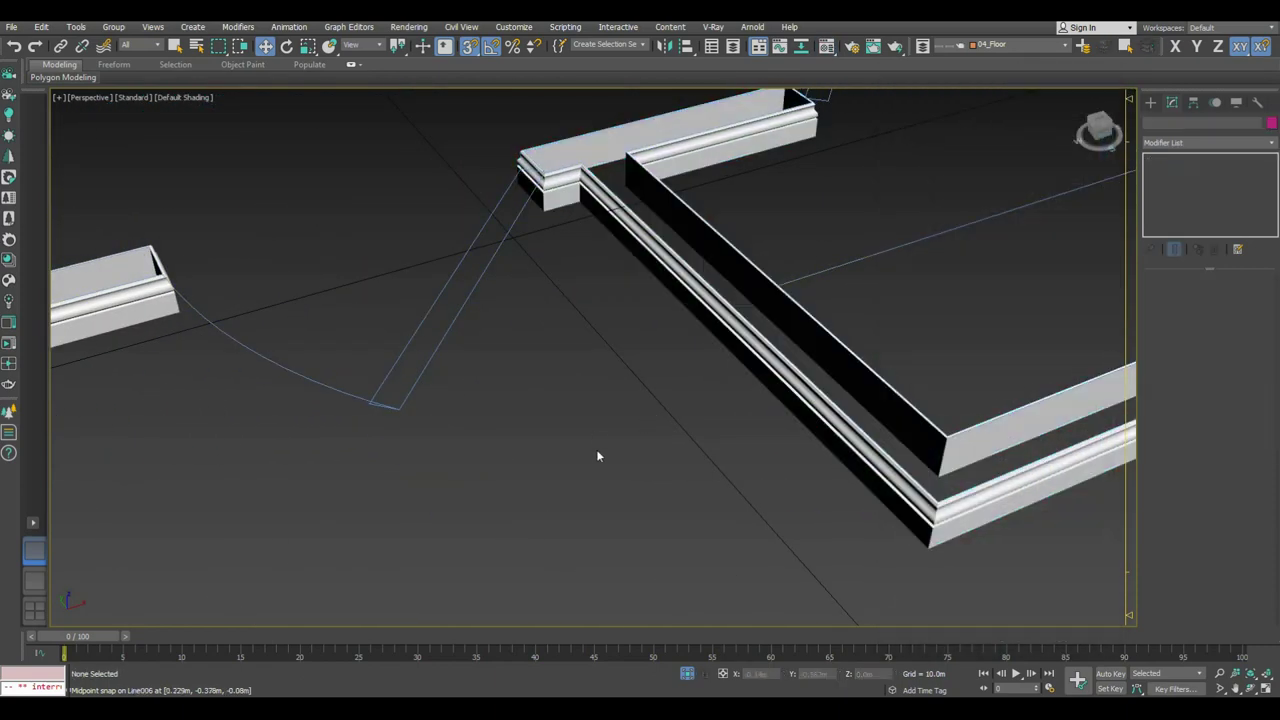
pyautogui.scroll(-5, 590, 430)
pyautogui.scroll(2, 699, 599)
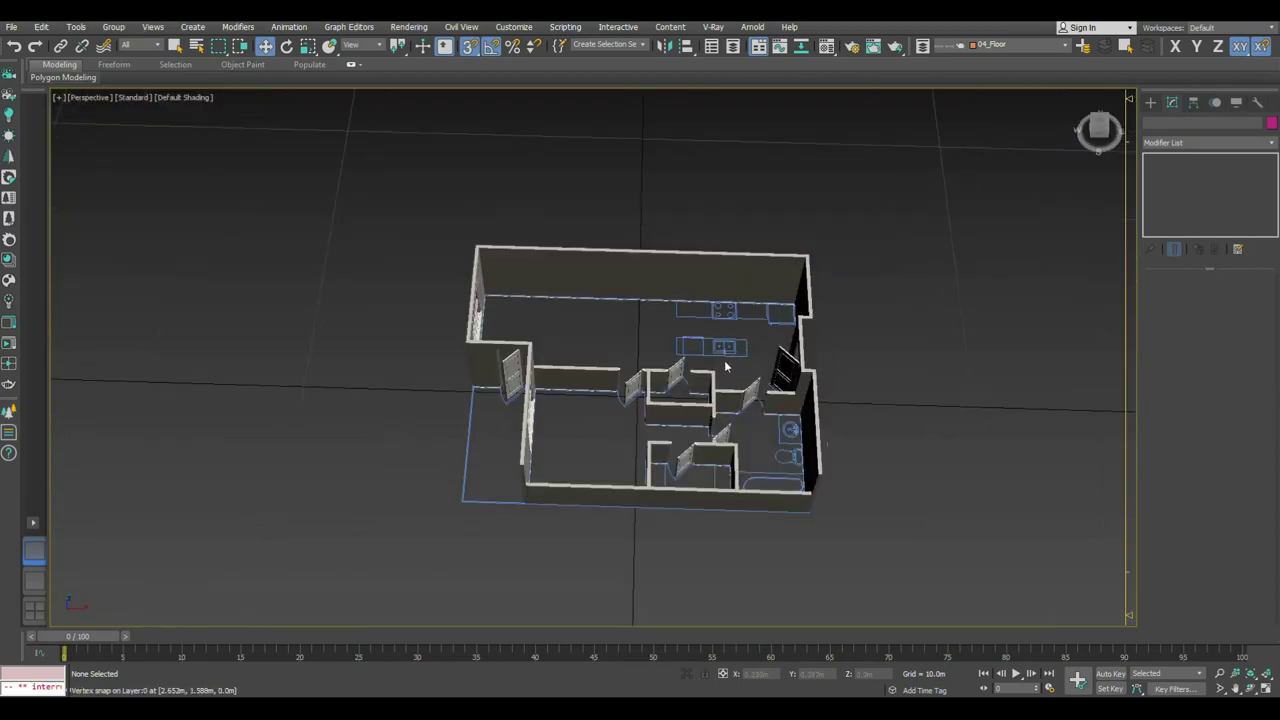
# Step: Isolate the floor-plan drawing so the walls are hidden
pyautogui.click(729, 346)
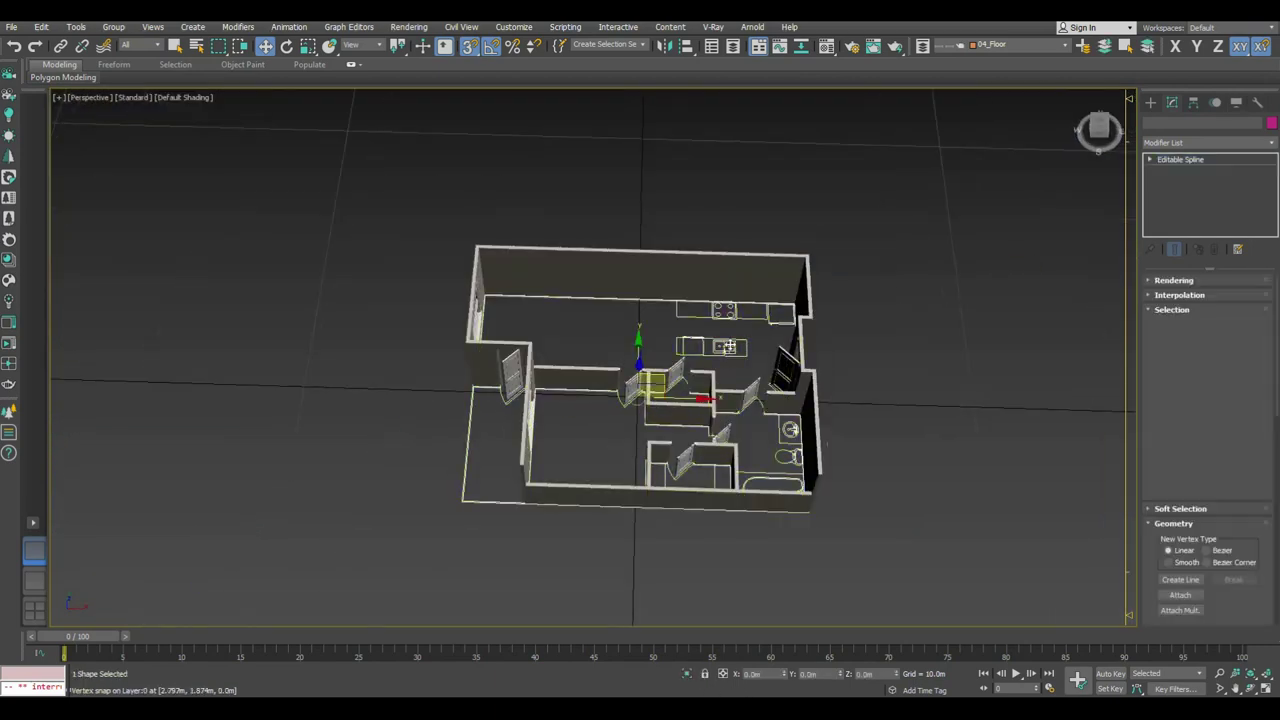
pyautogui.hotkey('alt', 'q')
pyautogui.scroll(-3, 608, 311)
pyautogui.click(618, 335)
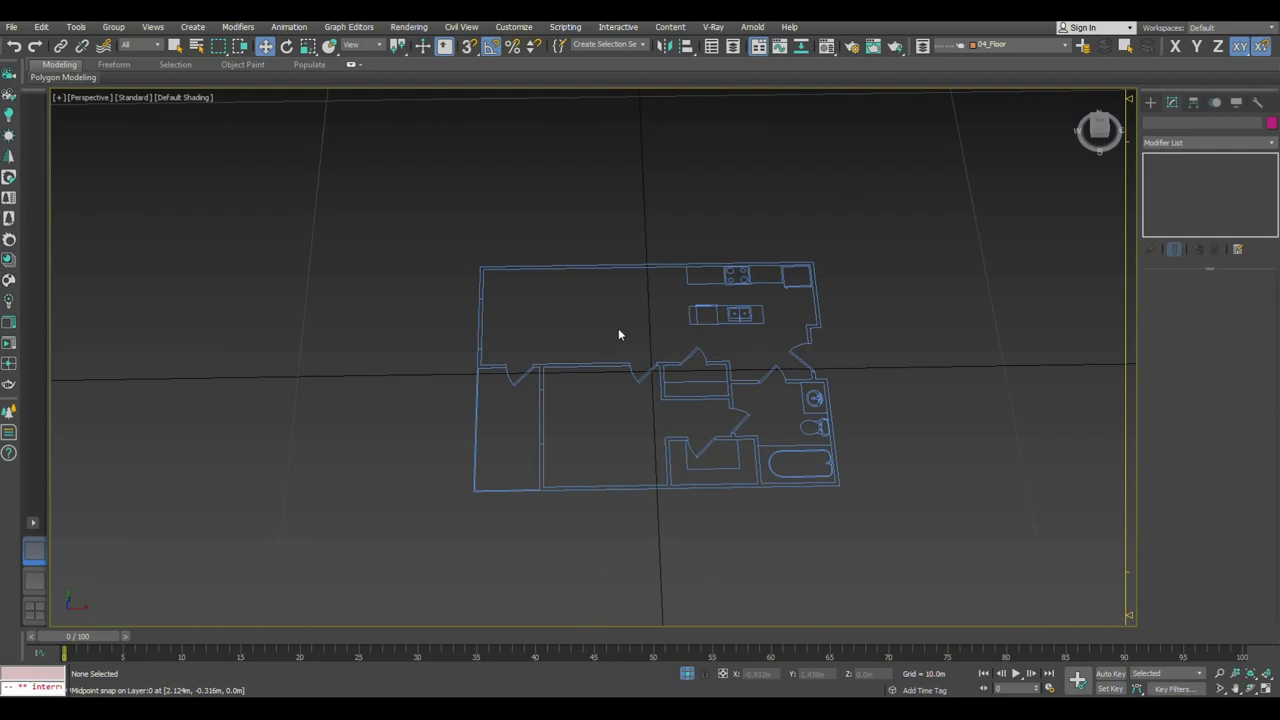
# Step: In top view, begin tracing the left room's floor outline with a Line
pyautogui.press('t')
pyautogui.click(1181, 193)
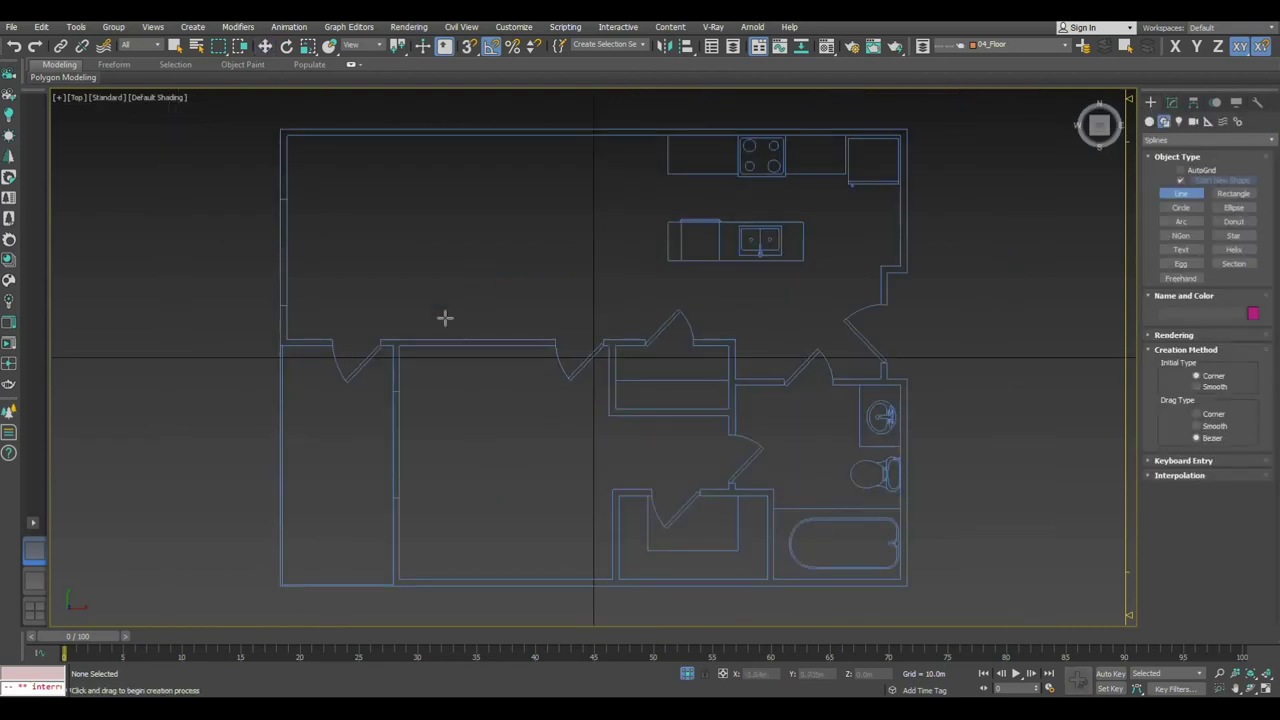
pyautogui.moveTo(393, 381); pyautogui.dragTo(523, 334, button='middle')
pyautogui.click(407, 543)
pyautogui.scroll(5, 403, 303)
pyautogui.click(424, 288)
pyautogui.click(570, 268)
# Step: Close the left room's floor outline (Line007) and give it an Extrude modifier
pyautogui.click(707, 268)
pyautogui.scroll(-3, 737, 288)
pyautogui.moveTo(720, 406); pyautogui.dragTo(695, 257, button='middle')
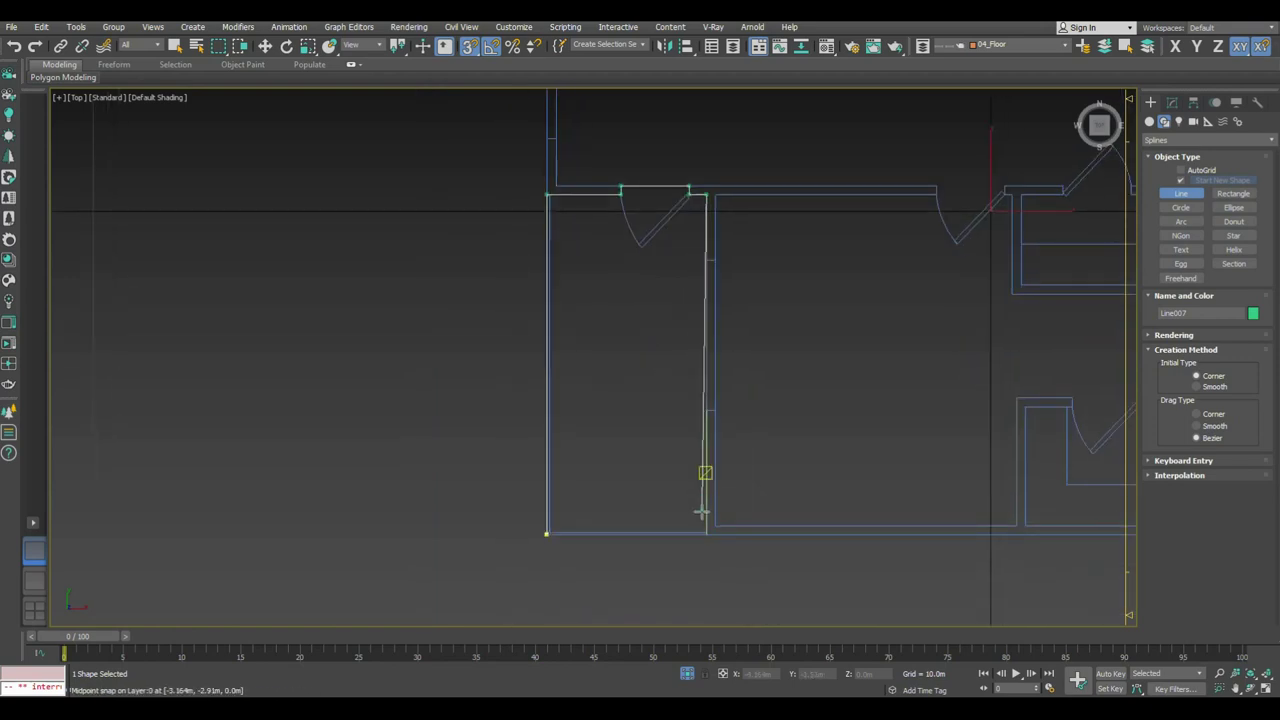
pyautogui.click(707, 533)
pyautogui.press('Return')
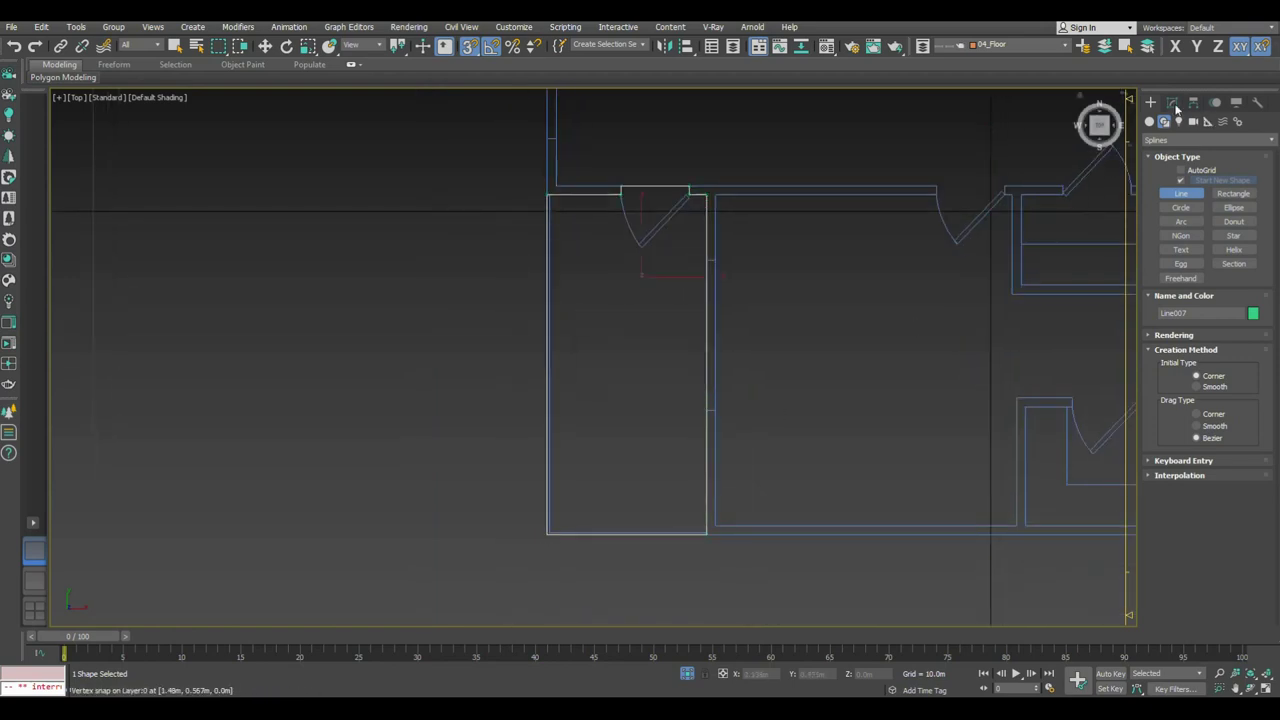
pyautogui.click(1172, 102)
pyautogui.click(1190, 139)
pyautogui.click(1217, 227)
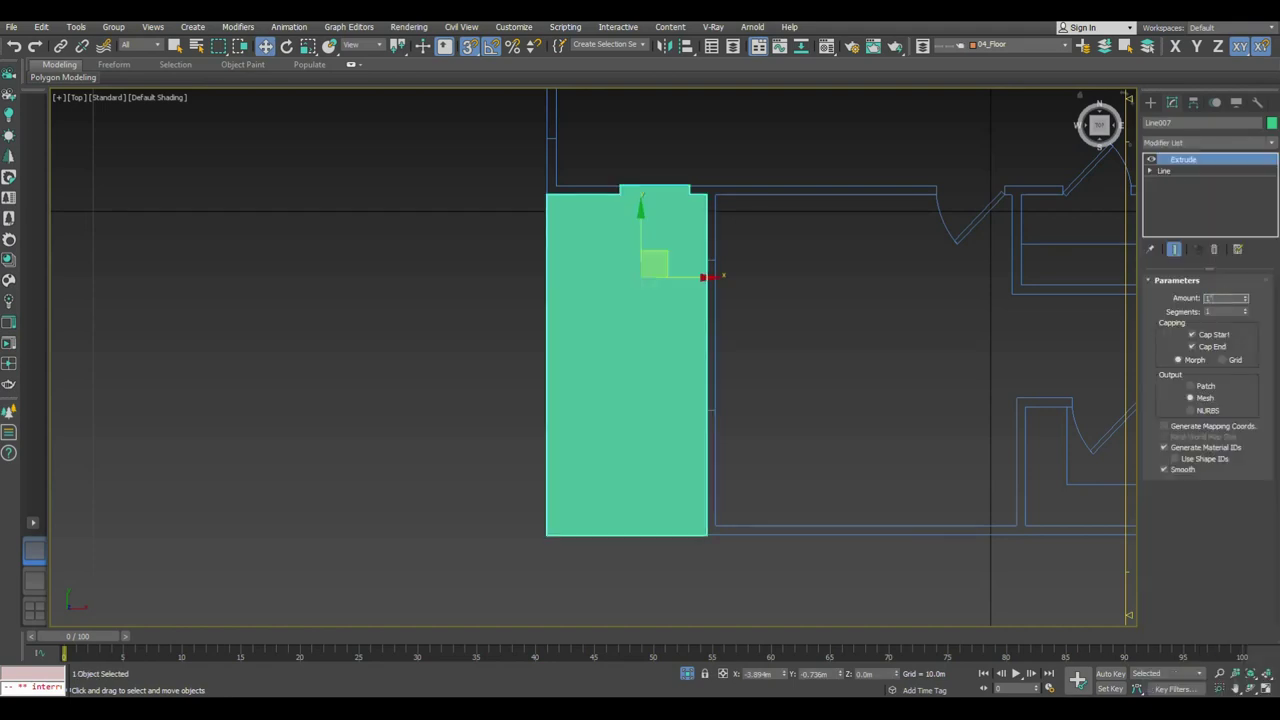
# Step: Start a new line outline for the adjoining room, placing its first corners along the top wall
pyautogui.scroll(-4, 623, 356)
pyautogui.click(623, 356)
pyautogui.click(1150, 102)
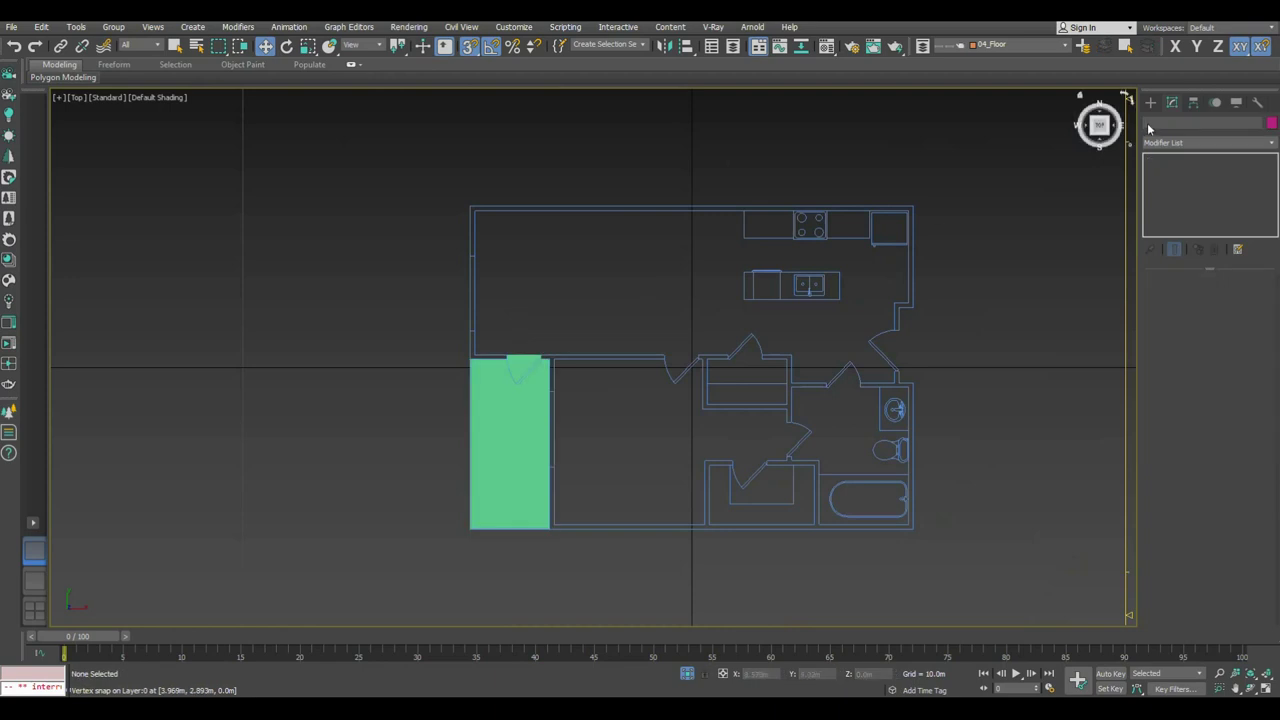
pyautogui.click(1163, 120)
pyautogui.click(1181, 193)
pyautogui.scroll(5, 555, 526)
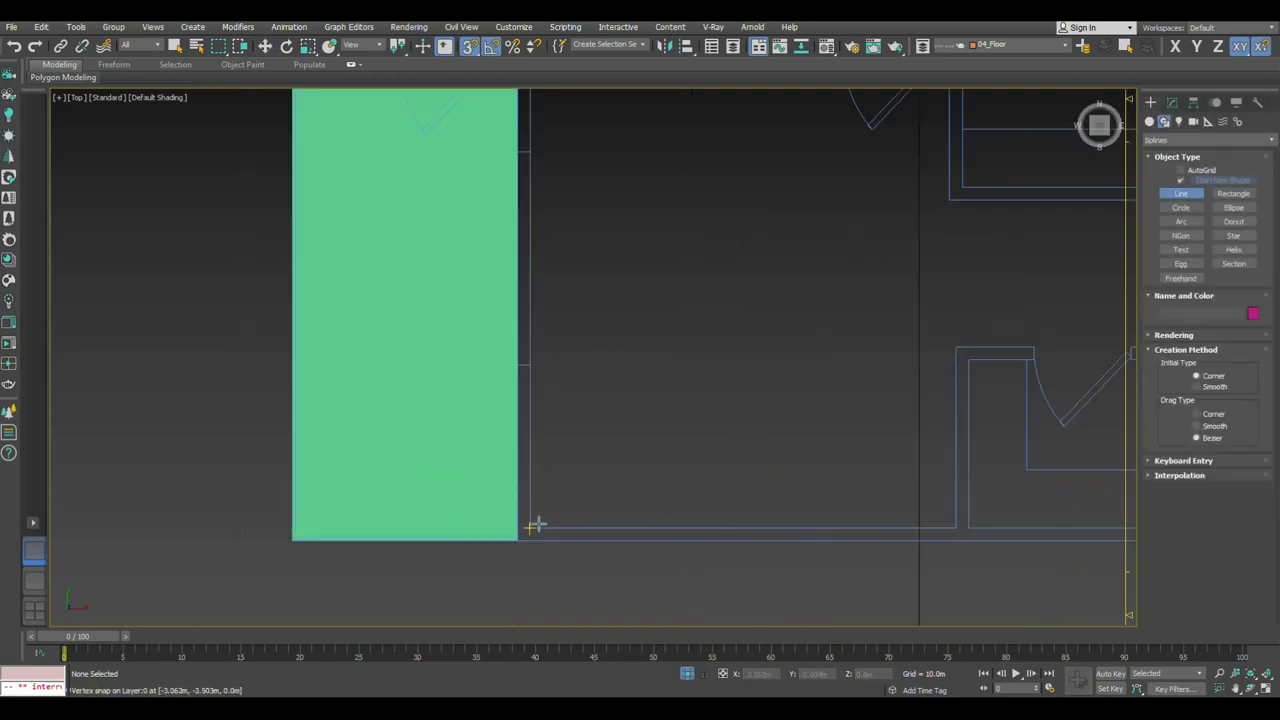
pyautogui.click(530, 527)
pyautogui.moveTo(555, 230); pyautogui.dragTo(552, 403, button='middle')
pyautogui.click(527, 274)
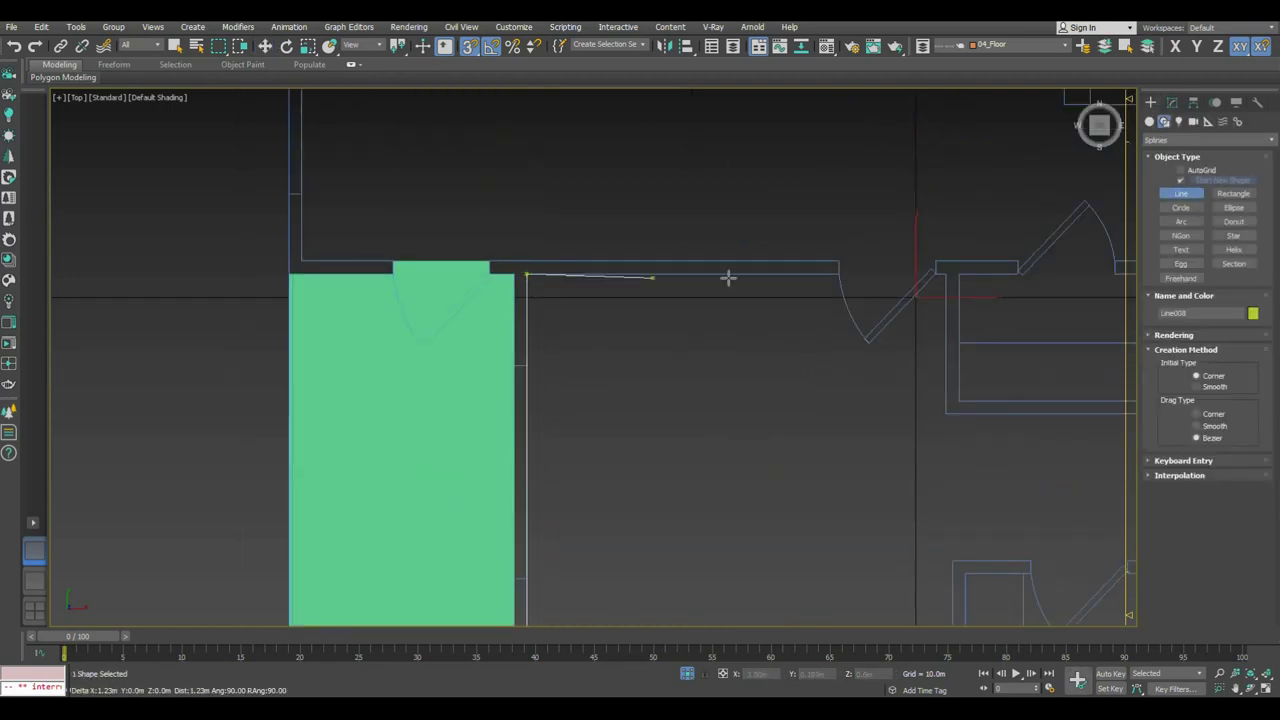
pyautogui.click(835, 259)
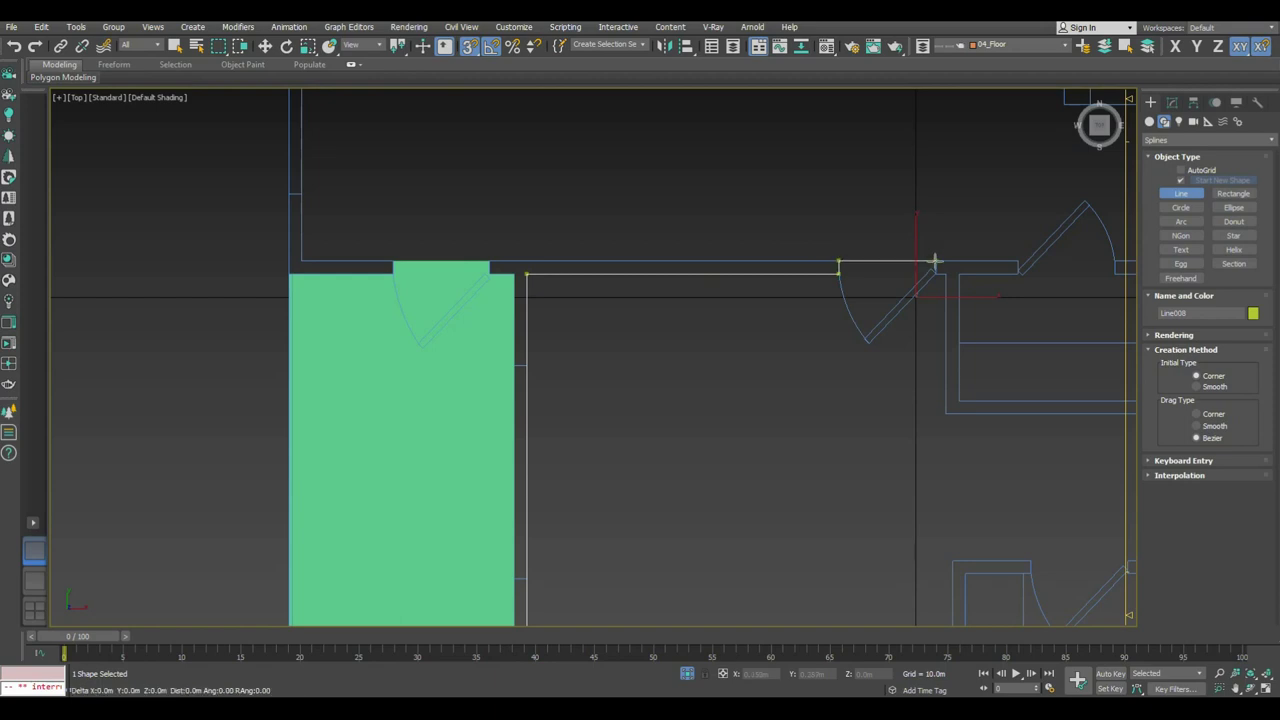
pyautogui.click(934, 257)
# Step: Trace the remaining corners of the adjoining room and close the Line008 outline
pyautogui.scroll(4, 934, 257)
pyautogui.scroll(-1, 973, 305)
pyautogui.moveTo(971, 303); pyautogui.dragTo(766, 277, button='middle')
pyautogui.scroll(-1, 778, 280)
pyautogui.scroll(-3, 780, 289)
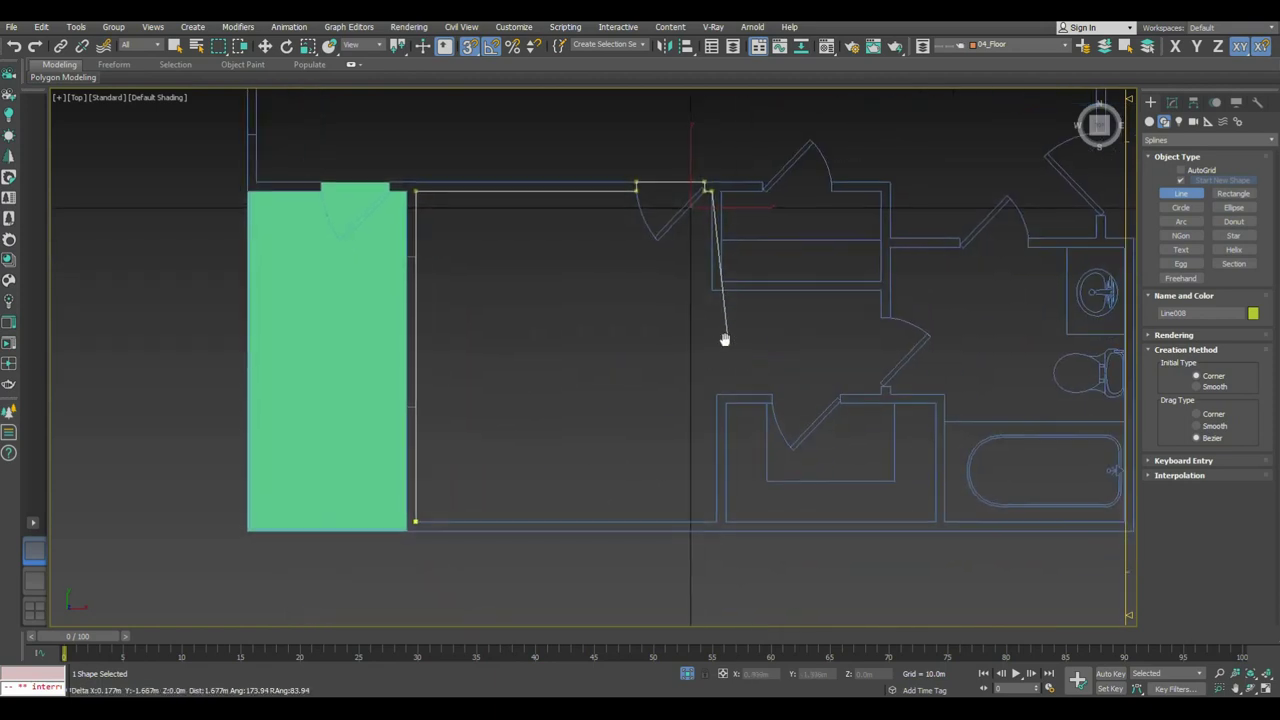
pyautogui.click(709, 286)
pyautogui.scroll(3, 851, 297)
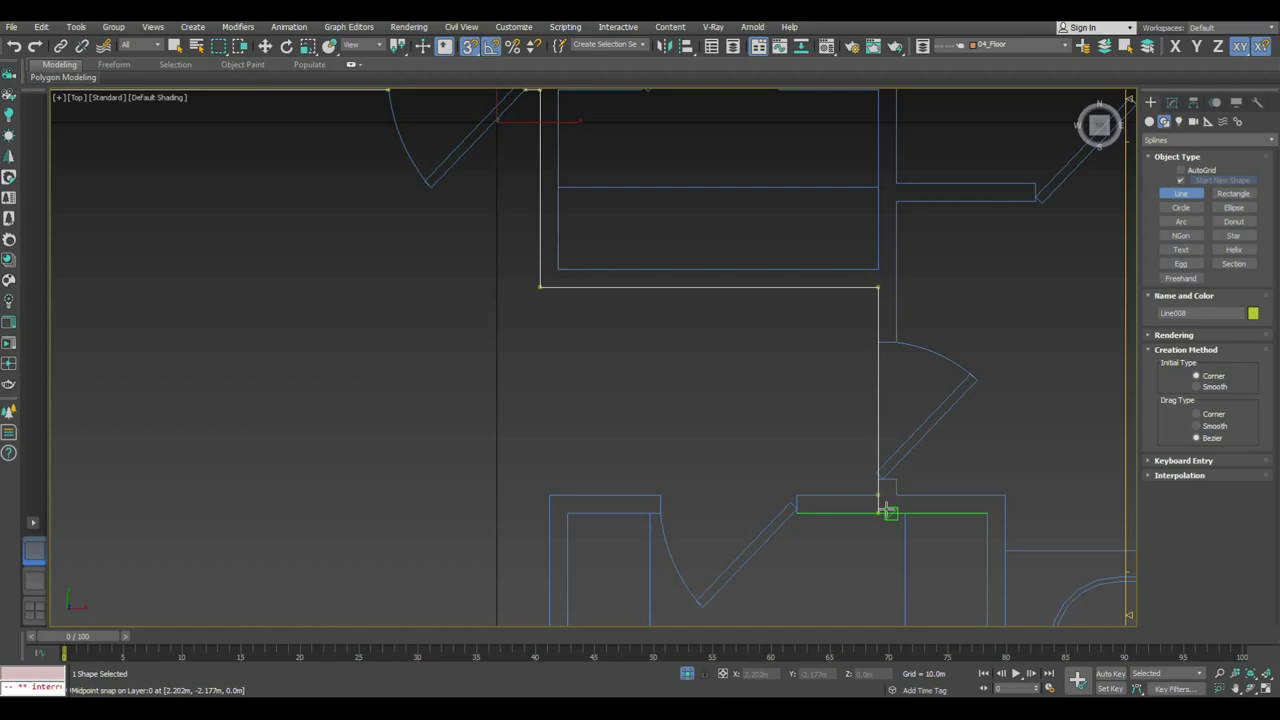
pyautogui.click(986, 514)
pyautogui.moveTo(986, 514); pyautogui.dragTo(936, 306, button='middle')
pyautogui.click(934, 549)
pyautogui.moveTo(337, 543)
pyautogui.mouseDown(button='middle')
pyautogui.moveTo(681, 521)
pyautogui.moveTo(717, 531)
pyautogui.mouseUp(button='middle')
pyautogui.click(243, 534)
pyautogui.click(605, 368)
# Step: Extrude Line008 by 0.025 m into a second floor slab and deselect it
pyautogui.press('z')
pyautogui.press('w')
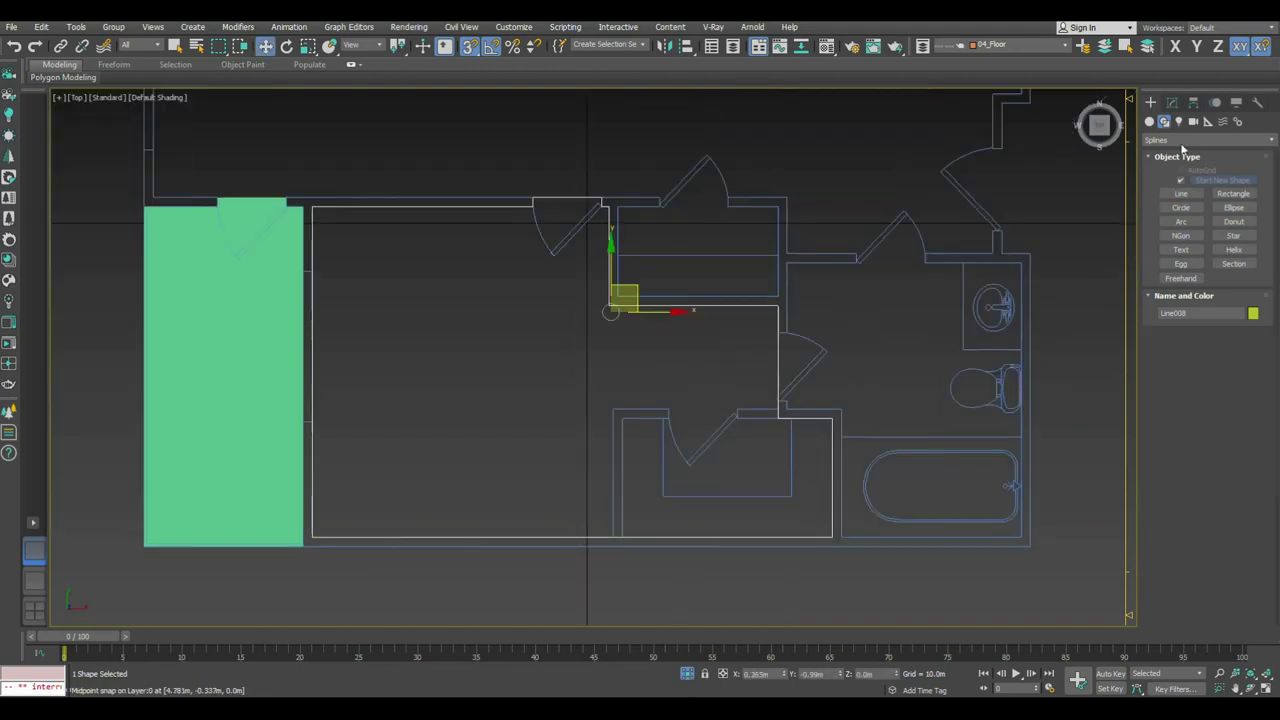
pyautogui.click(1172, 102)
pyautogui.click(1192, 141)
pyautogui.write('extrude')
pyautogui.press('Return')
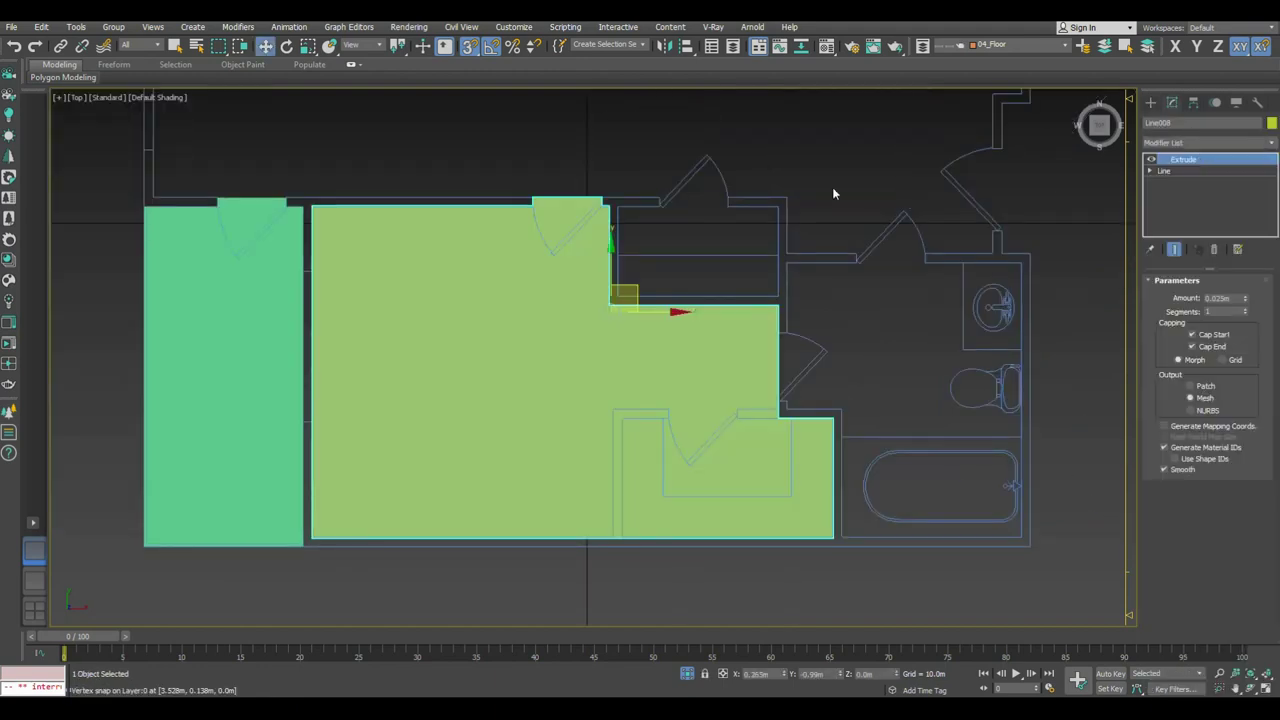
pyautogui.moveTo(833, 193); pyautogui.dragTo(796, 272, button='middle')
pyautogui.click(796, 272)
pyautogui.click(1150, 102)
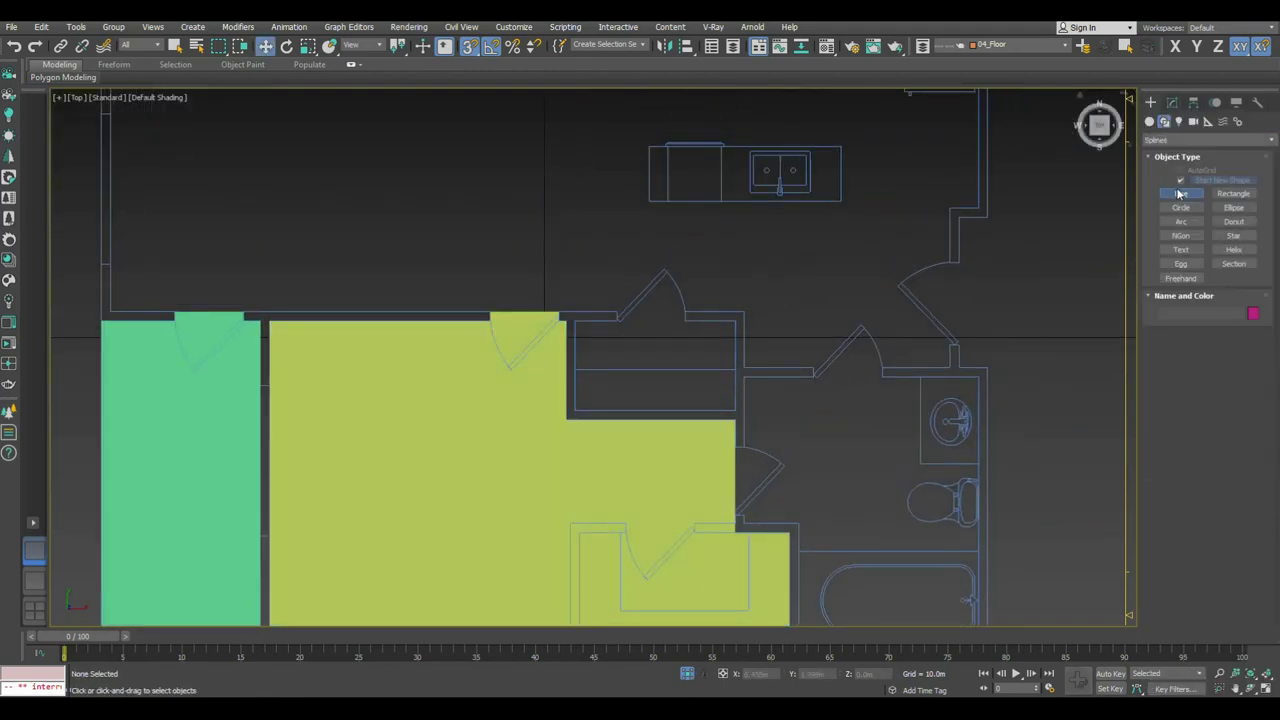
# Step: Start a new floor outline at the kitchen corner and trace the top and right walls
pyautogui.click(1180, 193)
pyautogui.moveTo(443, 277); pyautogui.dragTo(619, 412, button='middle')
pyautogui.click(288, 443)
pyautogui.click(287, 158)
pyautogui.moveTo(1039, 260); pyautogui.dragTo(657, 249, button='middle')
pyautogui.click(770, 150)
pyautogui.click(771, 331)
pyautogui.click(743, 331)
pyautogui.scroll(5, 743, 391)
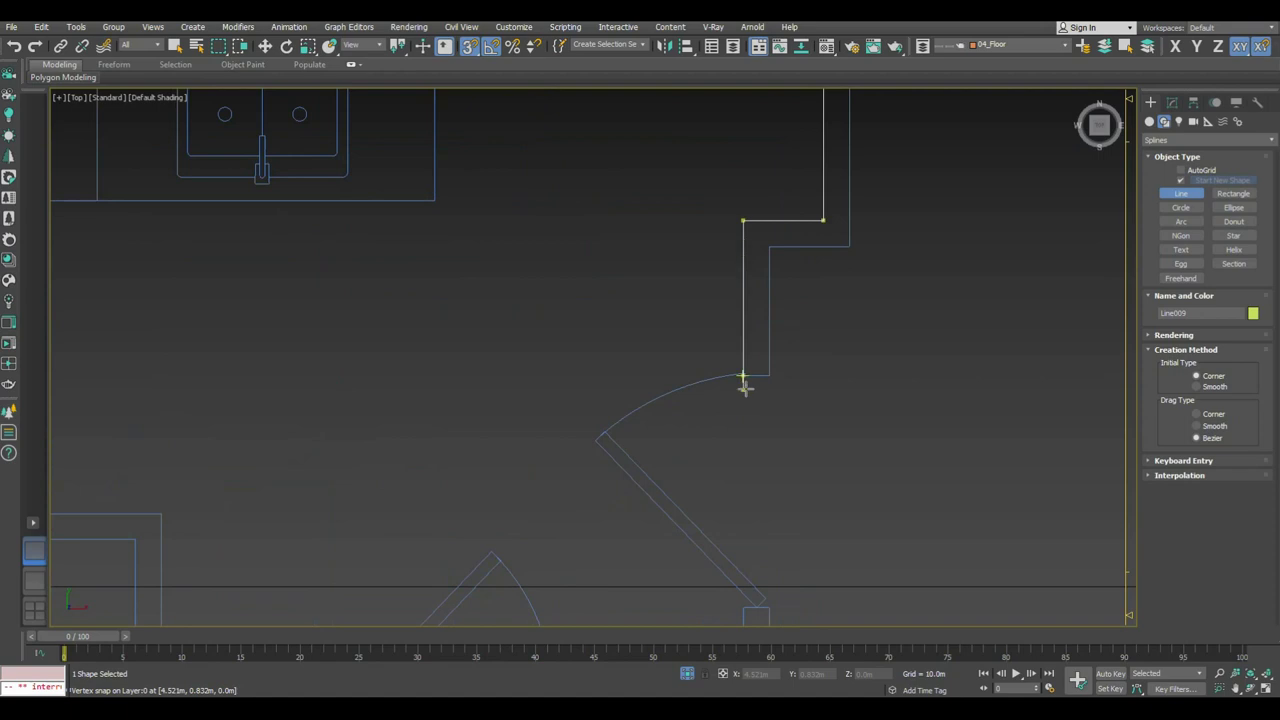
pyautogui.moveTo(773, 411); pyautogui.dragTo(778, 225, button='middle')
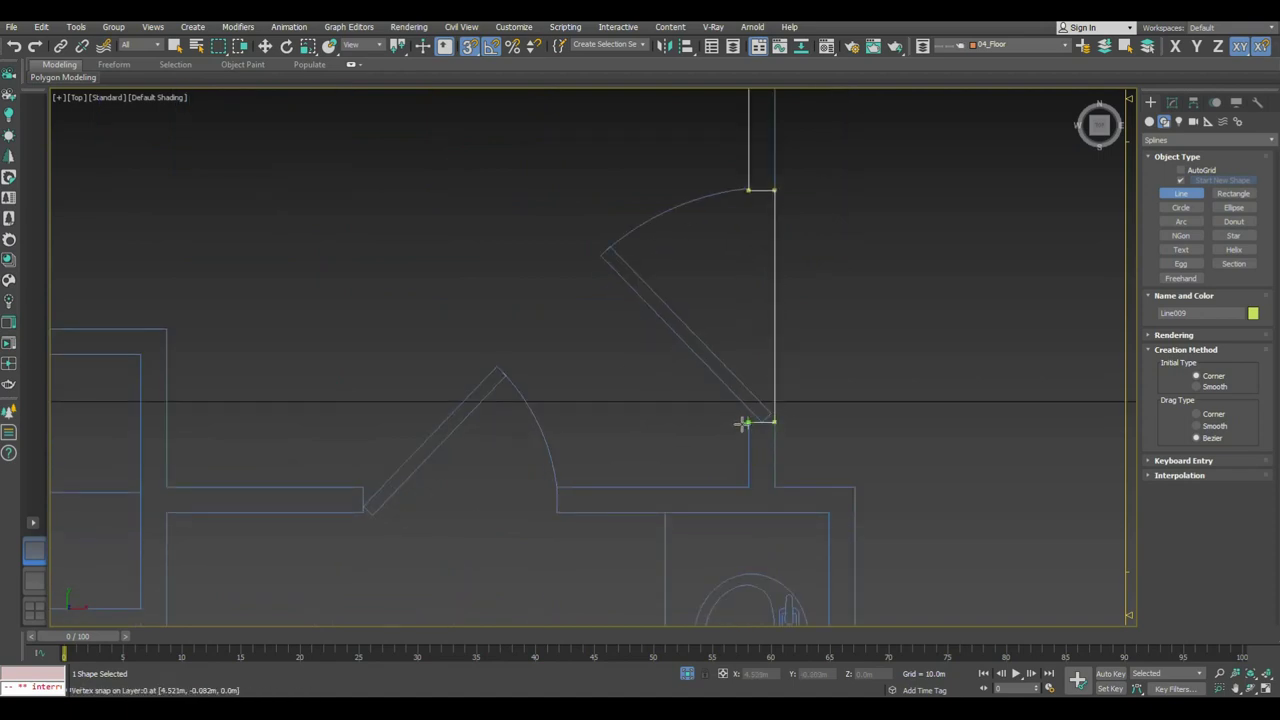
pyautogui.click(826, 513)
# Step: Trace the outline corners around the bathtub and the doorway
pyautogui.scroll(-3, 826, 513)
pyautogui.moveTo(860, 420); pyautogui.dragTo(866, 366, button='middle')
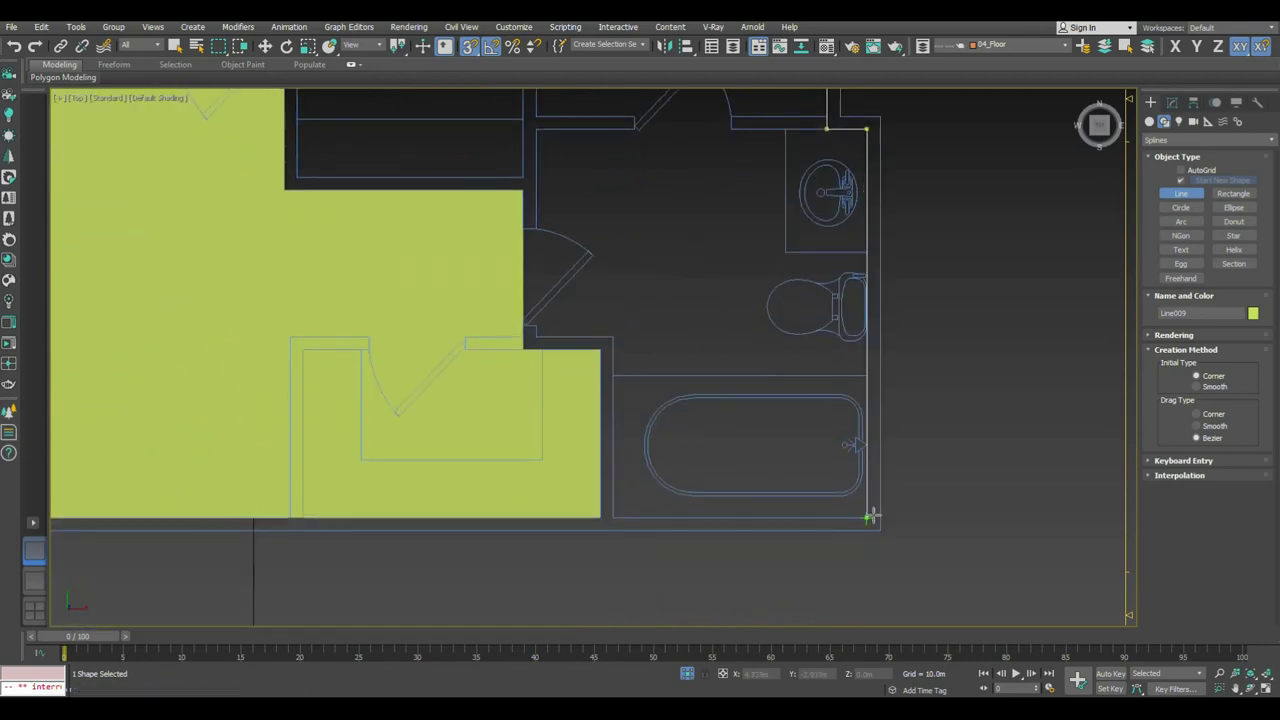
pyautogui.click(613, 517)
pyautogui.click(613, 335)
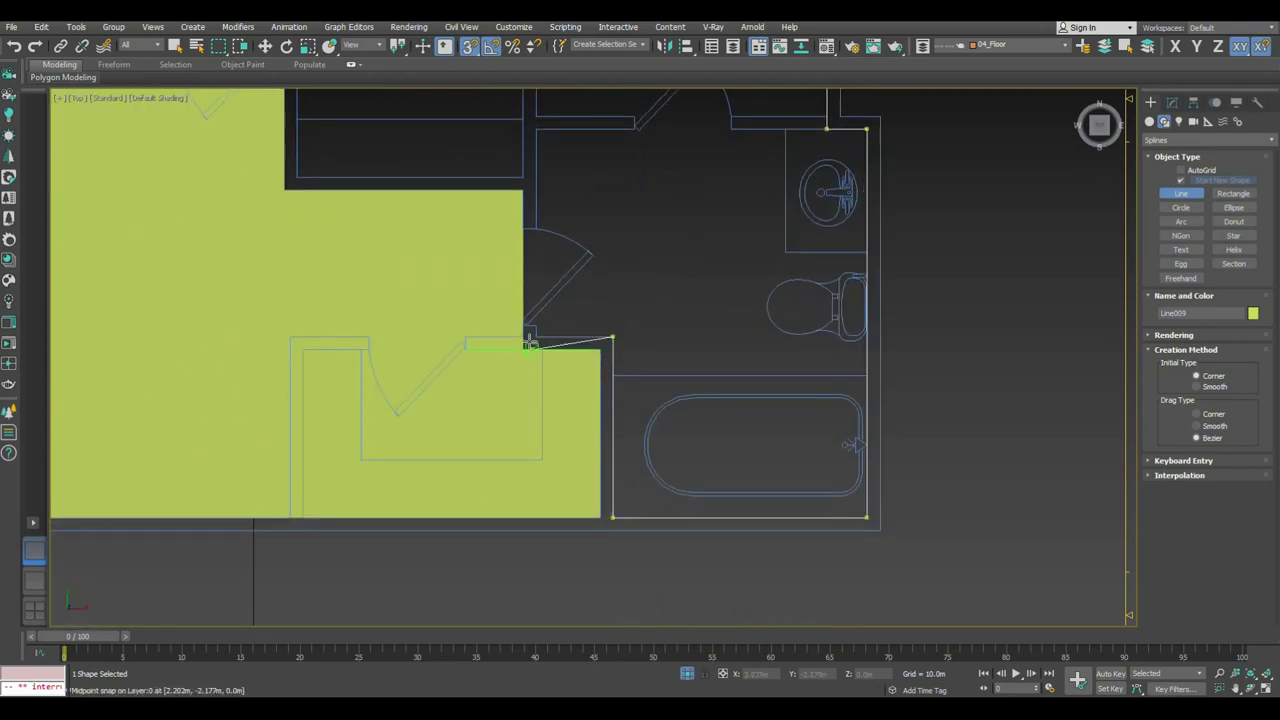
pyautogui.scroll(3, 534, 333)
pyautogui.click(535, 335)
pyautogui.click(503, 335)
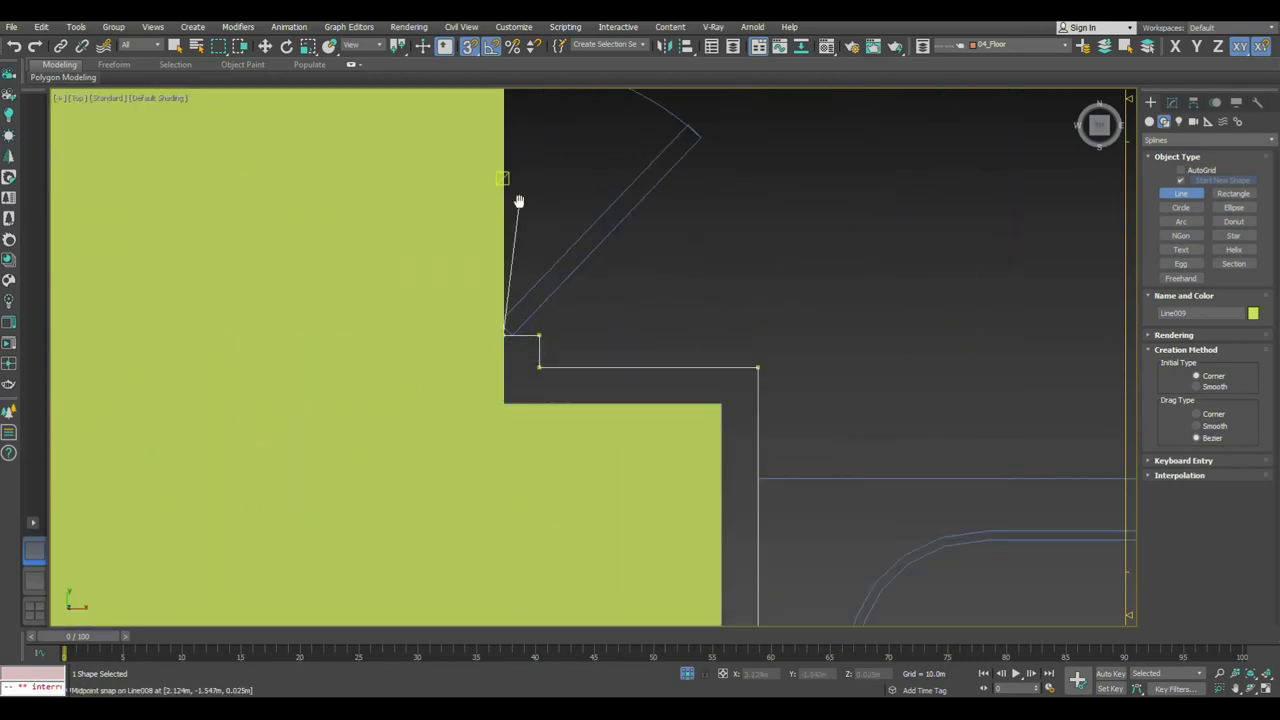
pyautogui.press('i')
pyautogui.scroll(-3, 576, 290)
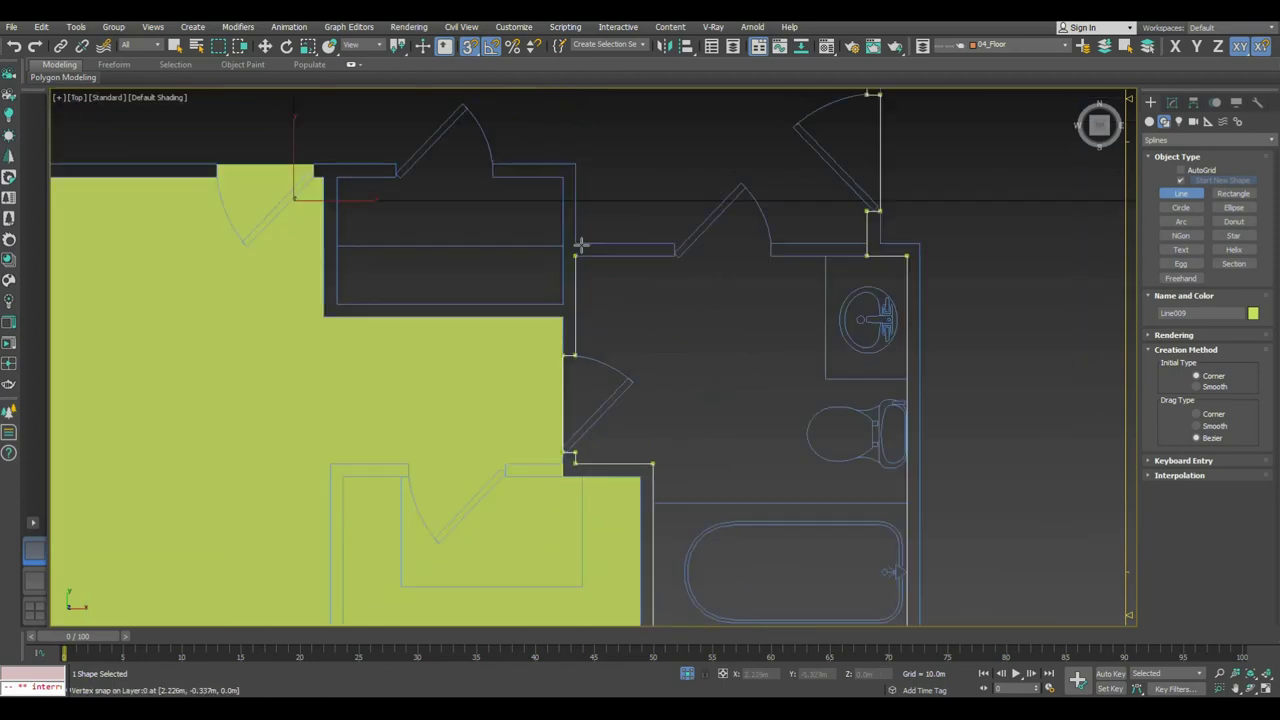
pyautogui.scroll(1, 680, 385)
pyautogui.scroll(1, 680, 385)
# Step: Add the last inner-wall and top-wall corners and end the Line009 outline
pyautogui.click(675, 374)
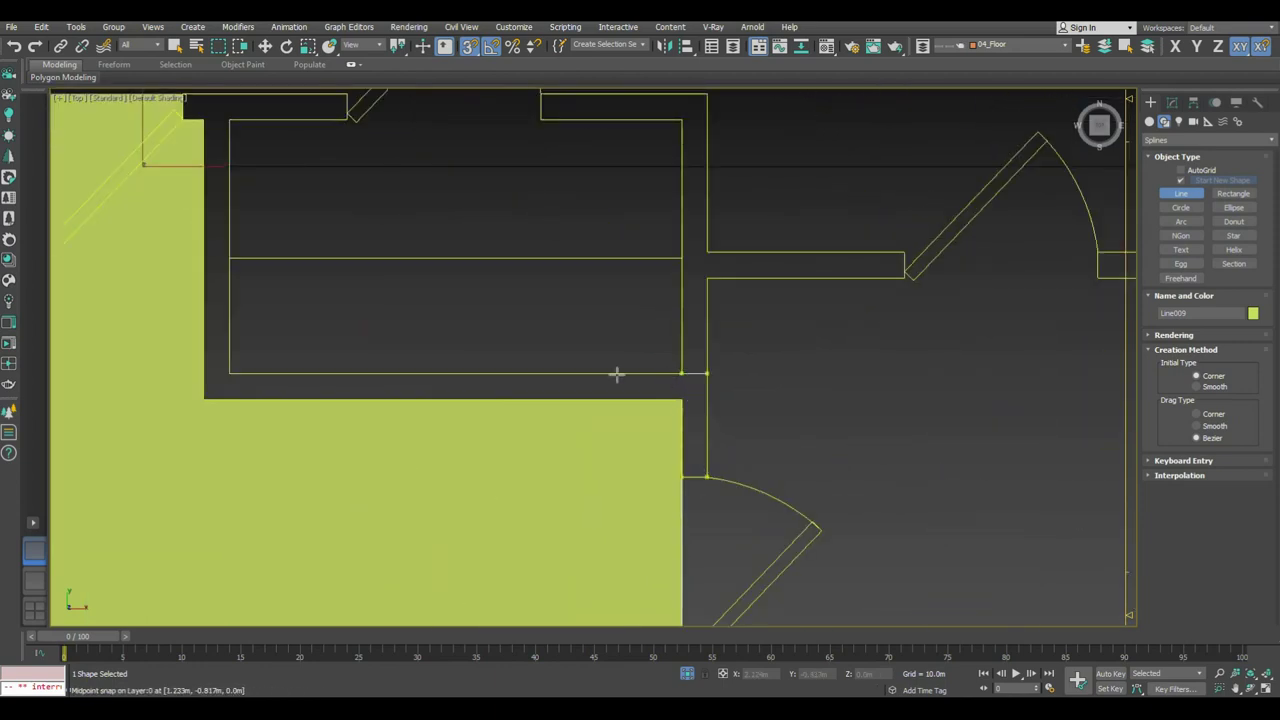
pyautogui.click(229, 373)
pyautogui.moveTo(254, 270); pyautogui.dragTo(514, 406, button='middle')
pyautogui.click(487, 231)
pyautogui.click(450, 227)
pyautogui.scroll(-3, 657, 306)
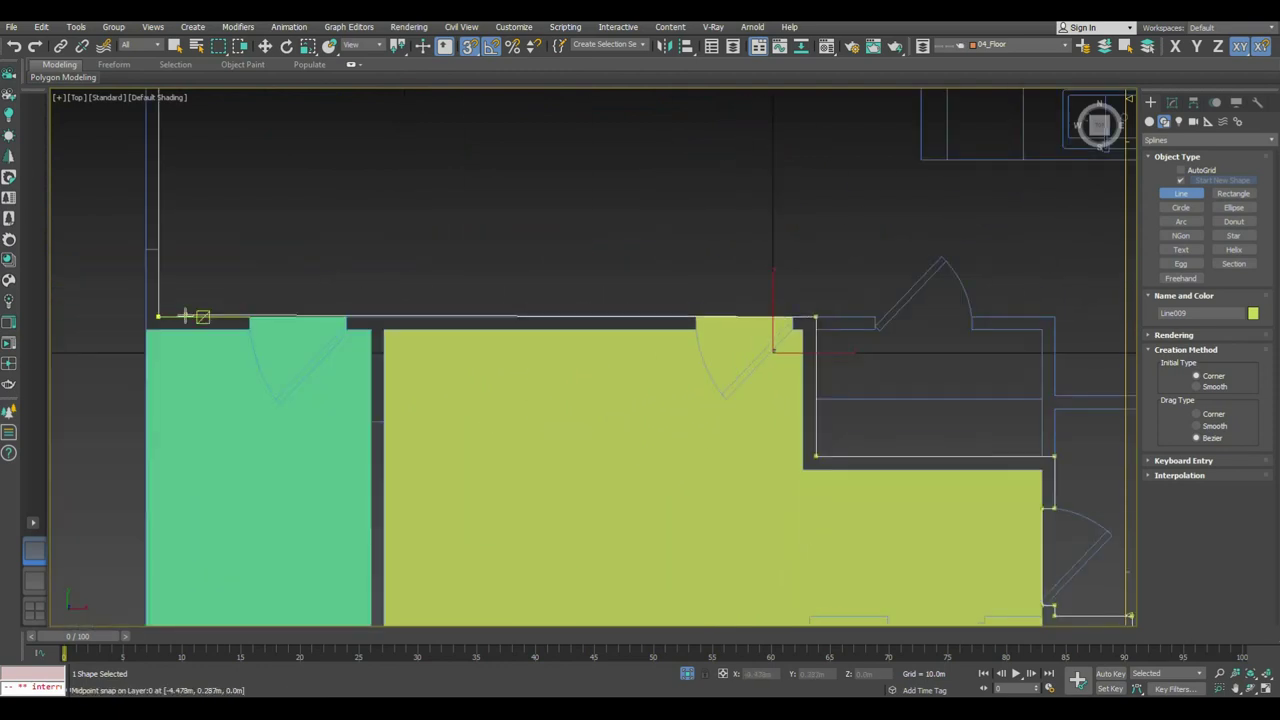
pyautogui.scroll(-4, 368, 290)
pyautogui.rightClick(475, 331)
# Step: Extrude the kitchen, hall and bathroom outline by 0.025 m and deselect it
pyautogui.click(1172, 102)
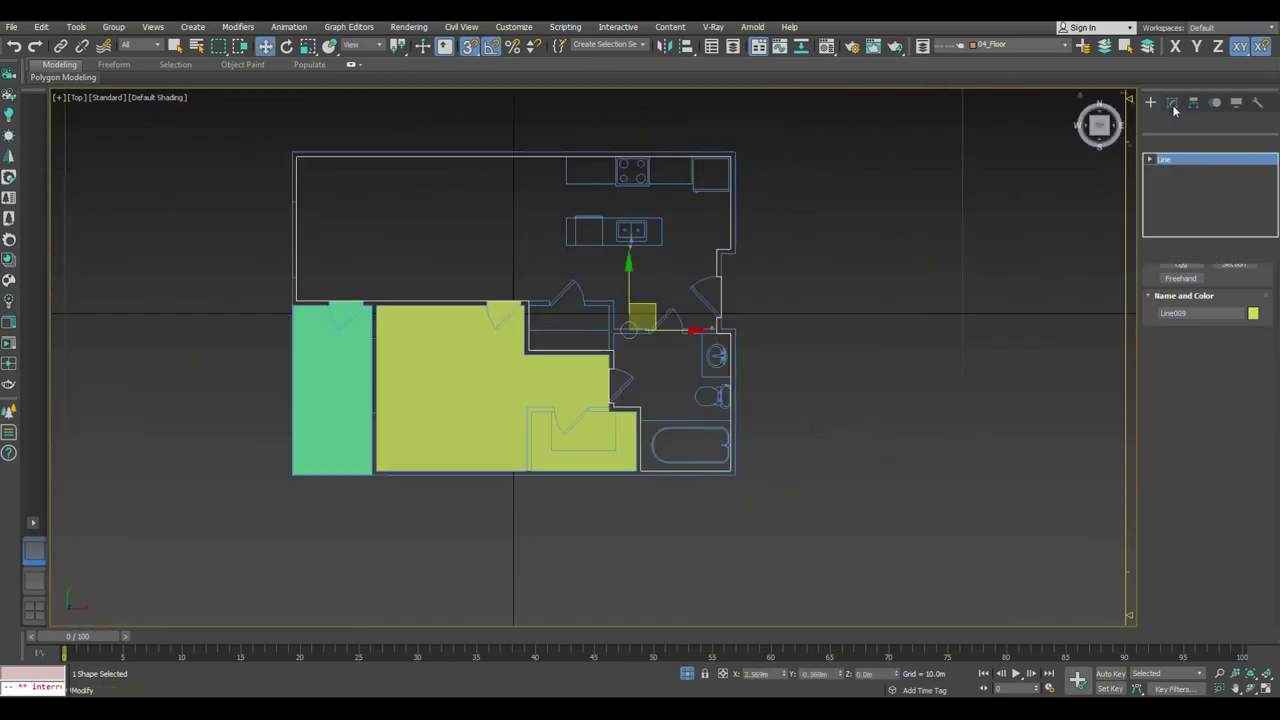
pyautogui.click(1184, 142)
pyautogui.click(1167, 371)
pyautogui.moveTo(852, 300); pyautogui.dragTo(866, 337, button='middle')
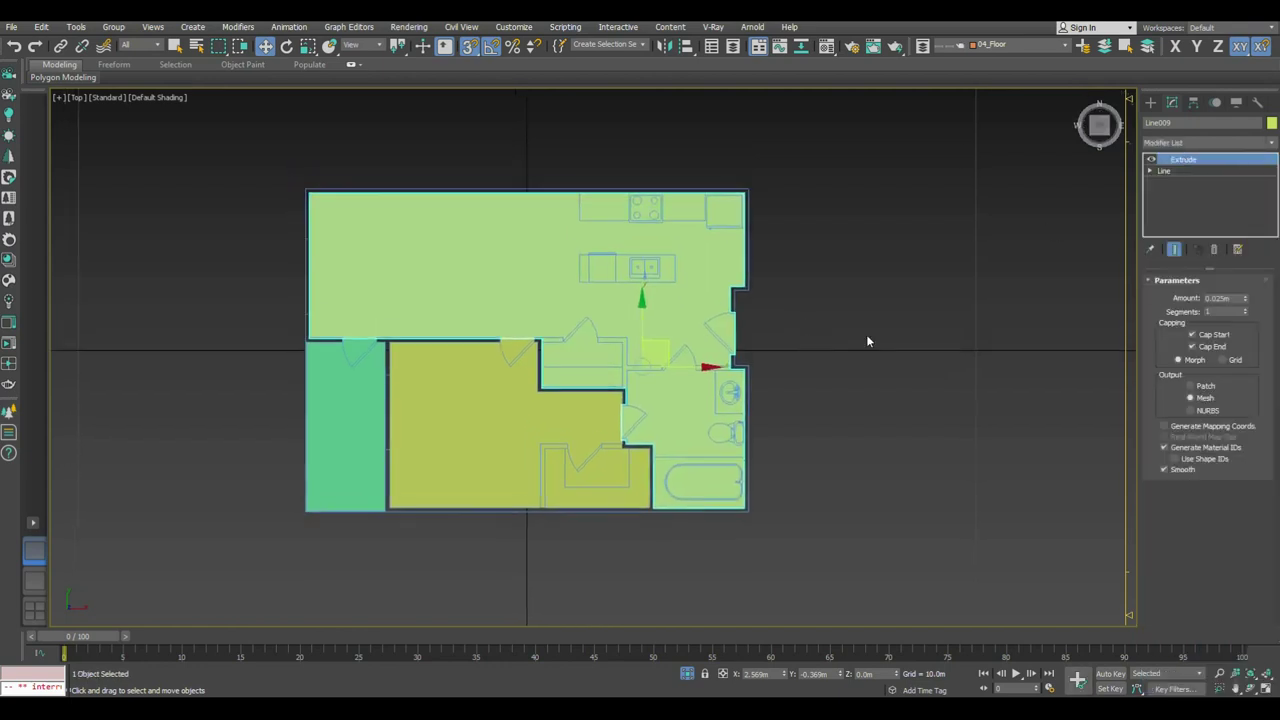
pyautogui.click(800, 497)
pyautogui.scroll(1, 629, 400)
pyautogui.scroll(2, 629, 400)
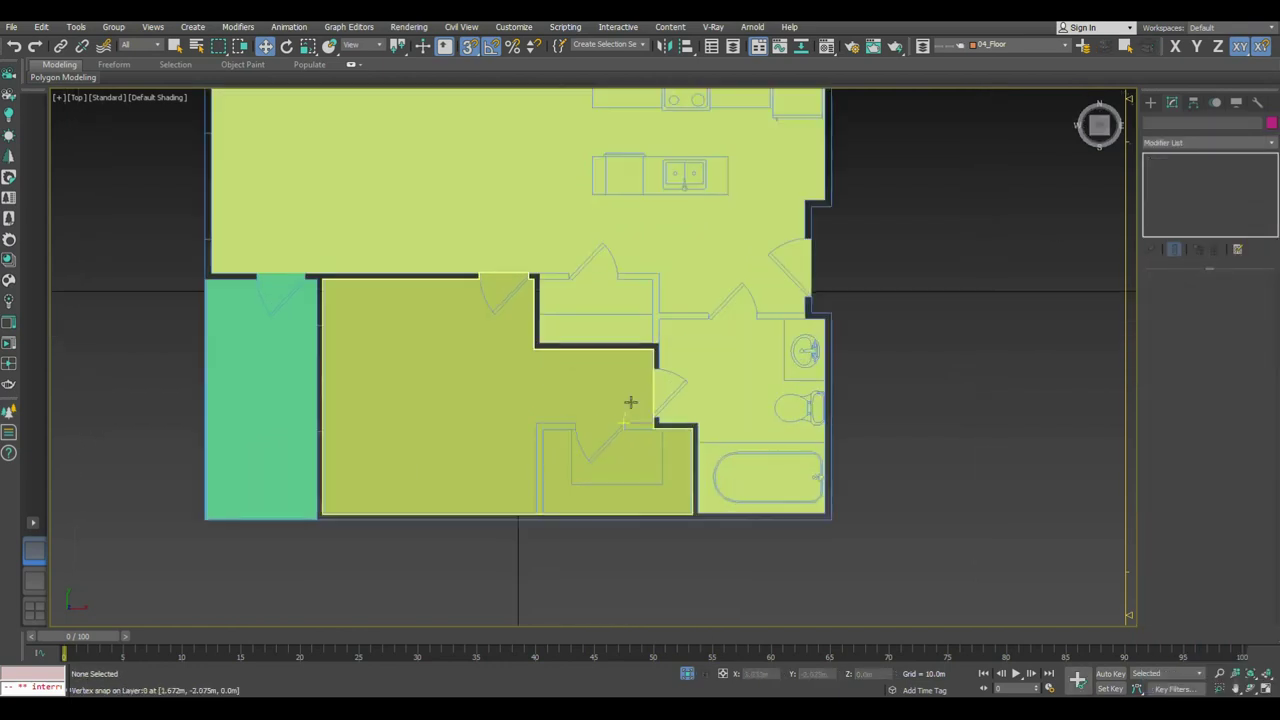
# Step: In a perspective wireframe view, select both baseboard pieces
pyautogui.press('m')
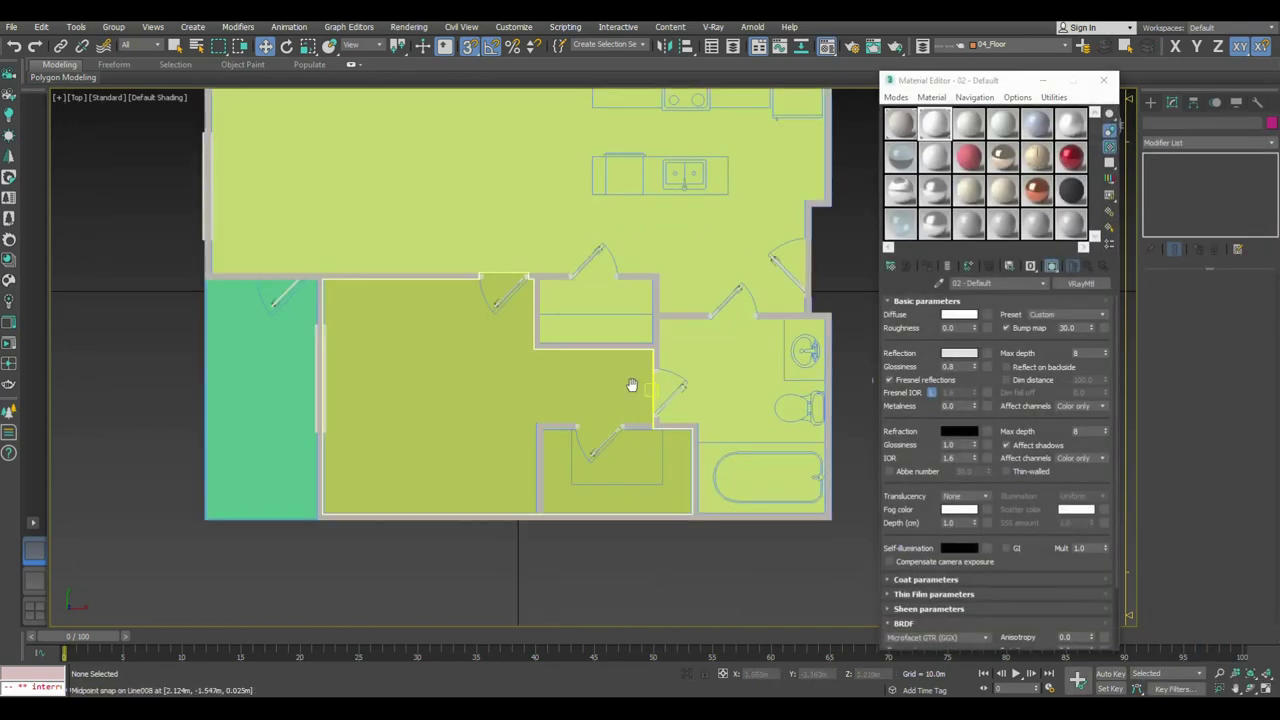
pyautogui.press('p')
pyautogui.scroll(3, 567, 368)
pyautogui.moveTo(567, 368)
pyautogui.keyDown('alt'); pyautogui.mouseDown(button='middle')
pyautogui.moveTo(597, 297)
pyautogui.moveTo(466, 329)
pyautogui.mouseUp(button='middle'); pyautogui.keyUp('alt')
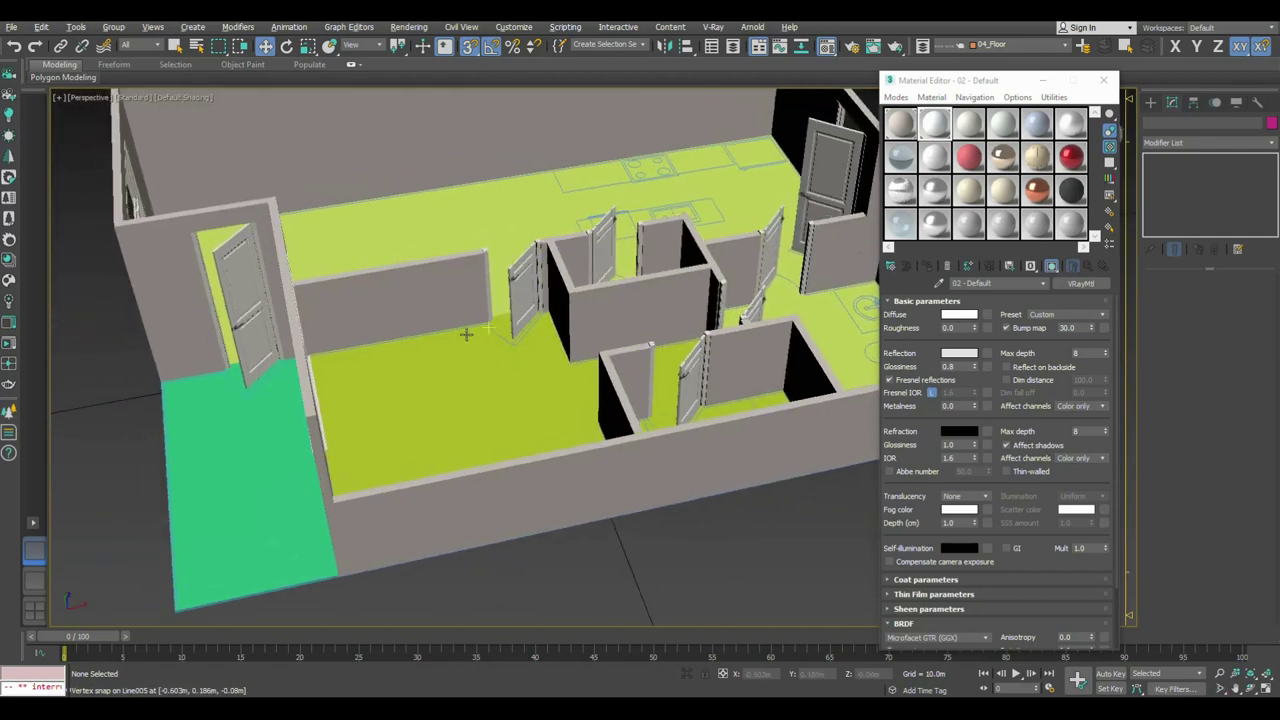
pyautogui.scroll(5, 466, 329)
pyautogui.press('F3')
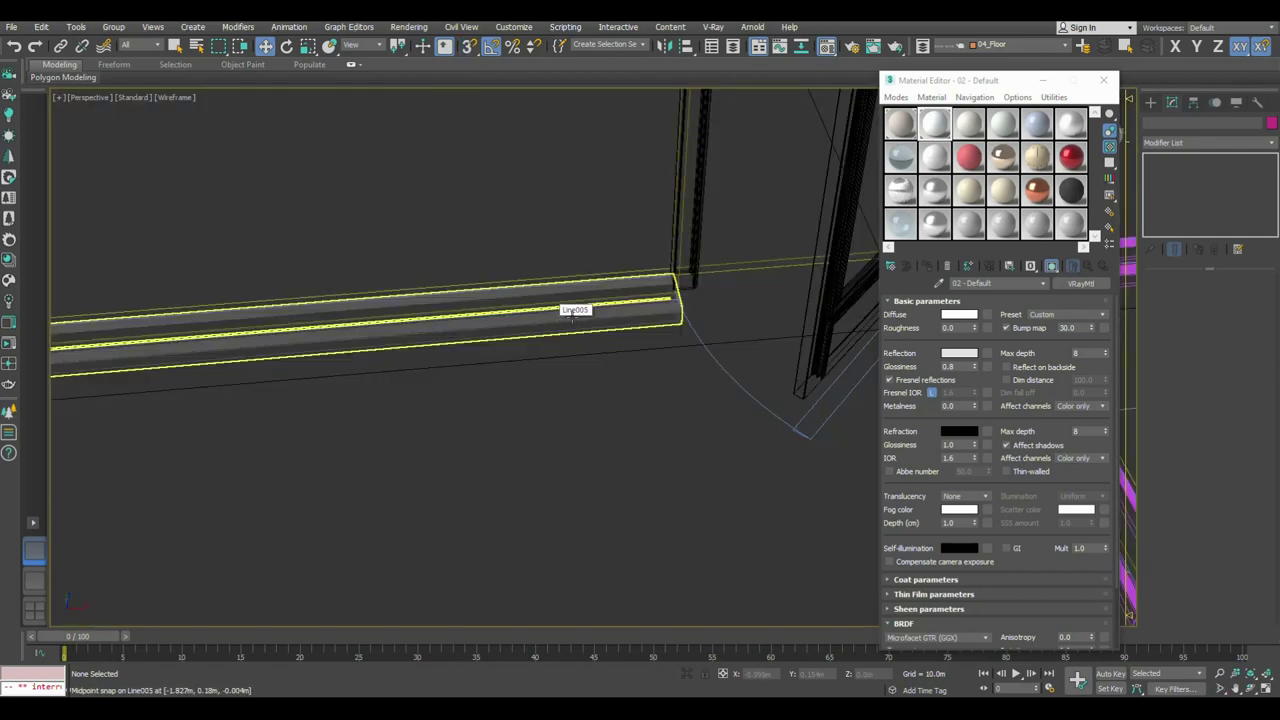
pyautogui.click(571, 308)
pyautogui.scroll(-2, 651, 337)
pyautogui.scroll(-2, 686, 388)
pyautogui.keyDown('ctrl'); pyautogui.click(714, 335); pyautogui.keyUp('ctrl')
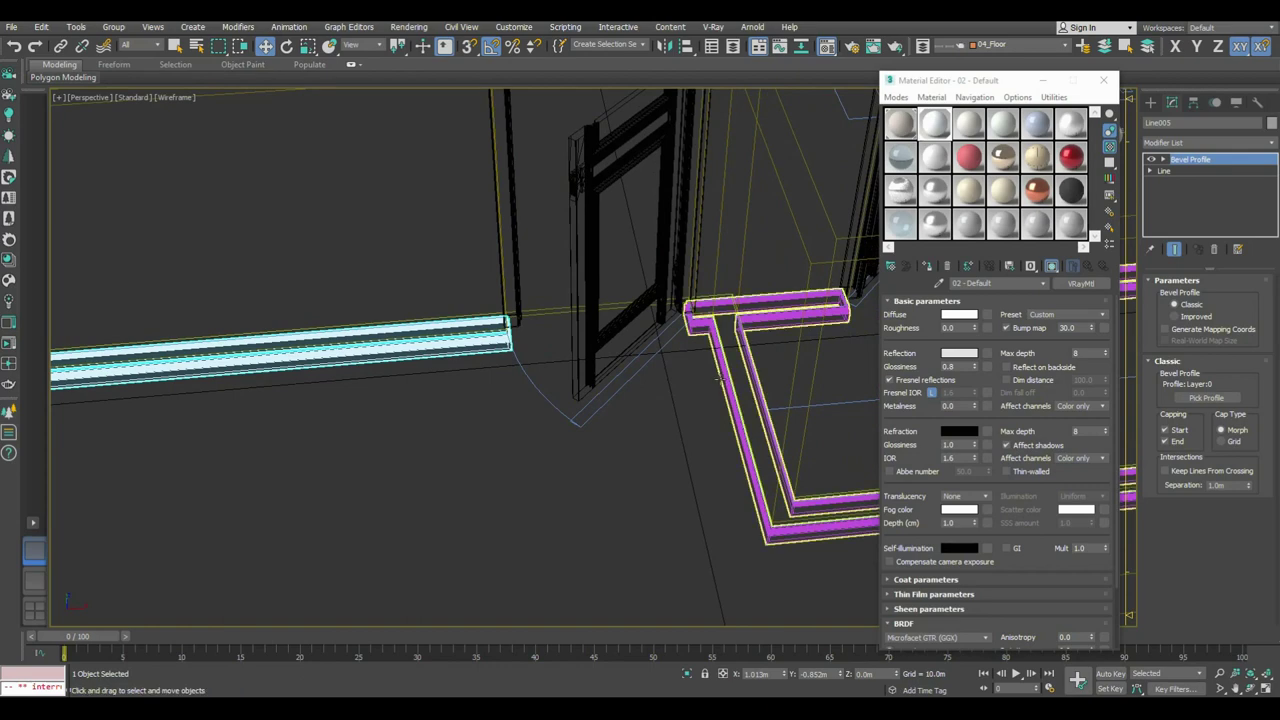
pyautogui.press('F3')
pyautogui.scroll(-4, 676, 377)
pyautogui.scroll(-3, 621, 363)
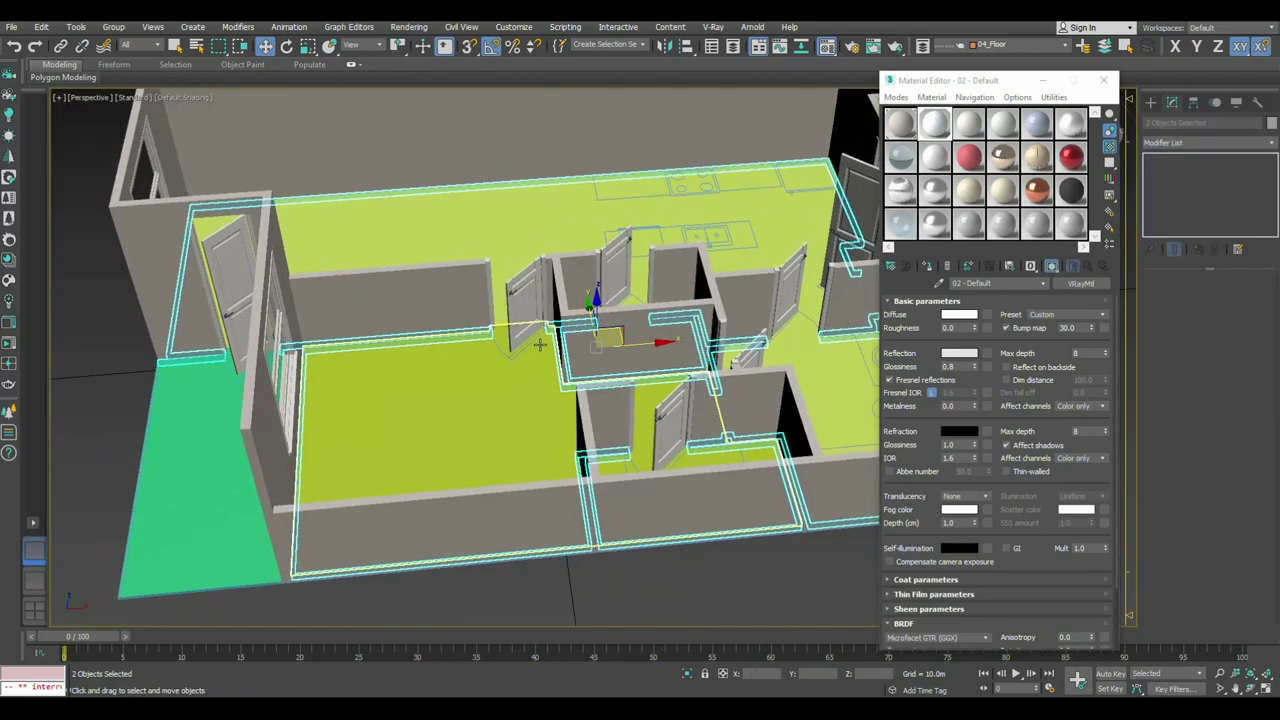
pyautogui.press('m')
# Step: Align the baseboards to the floor slab in Z only, Current Minimum to Target Maximum
pyautogui.hotkey('alt', 'a')
pyautogui.click(482, 203)
pyautogui.click(577, 272)
pyautogui.click(627, 272)
pyautogui.click(585, 303)
pyautogui.click(671, 348)
pyautogui.click(645, 467)
pyautogui.hotkey('ctrl', 'd')
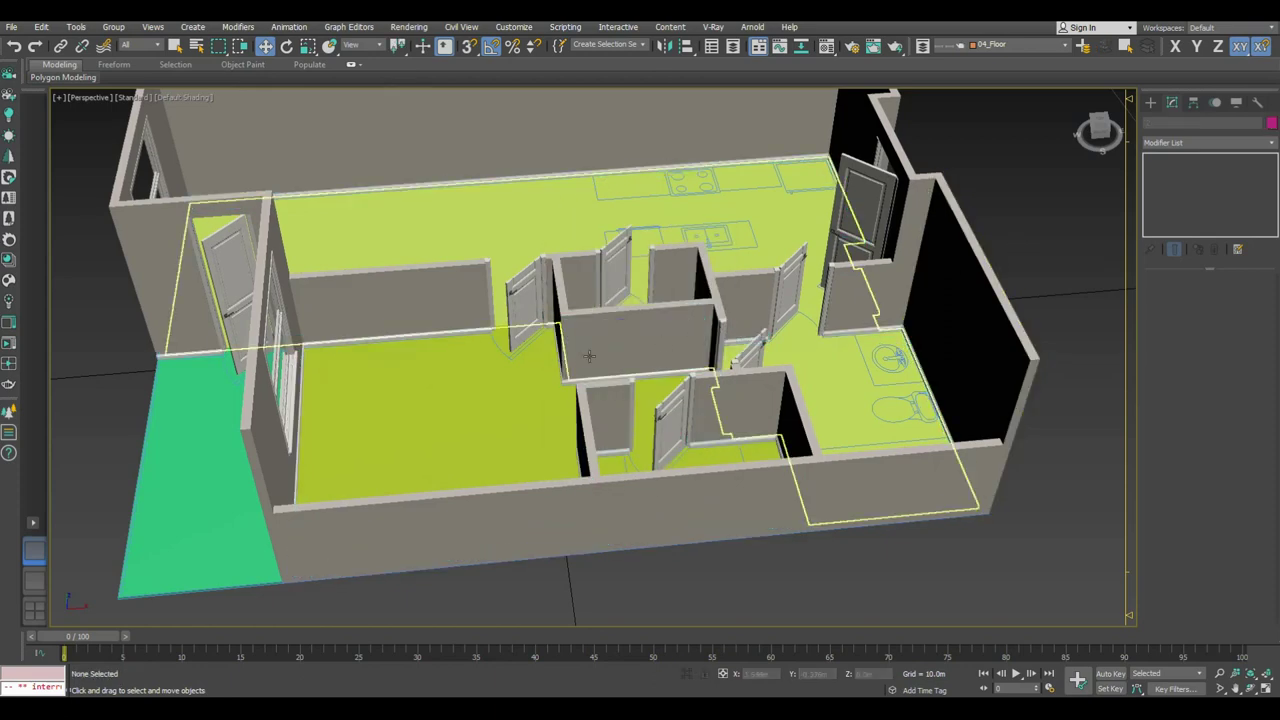
# Step: Orbit to check the baseboards at floor level, then reopen the Material Editor
pyautogui.scroll(5, 451, 320)
pyautogui.scroll(3, 509, 310)
pyautogui.moveTo(509, 310)
pyautogui.keyDown('alt'); pyautogui.mouseDown(button='middle')
pyautogui.moveTo(514, 294)
pyautogui.moveTo(554, 300)
pyautogui.moveTo(703, 369)
pyautogui.moveTo(886, 403)
pyautogui.mouseUp(button='middle'); pyautogui.keyUp('alt')
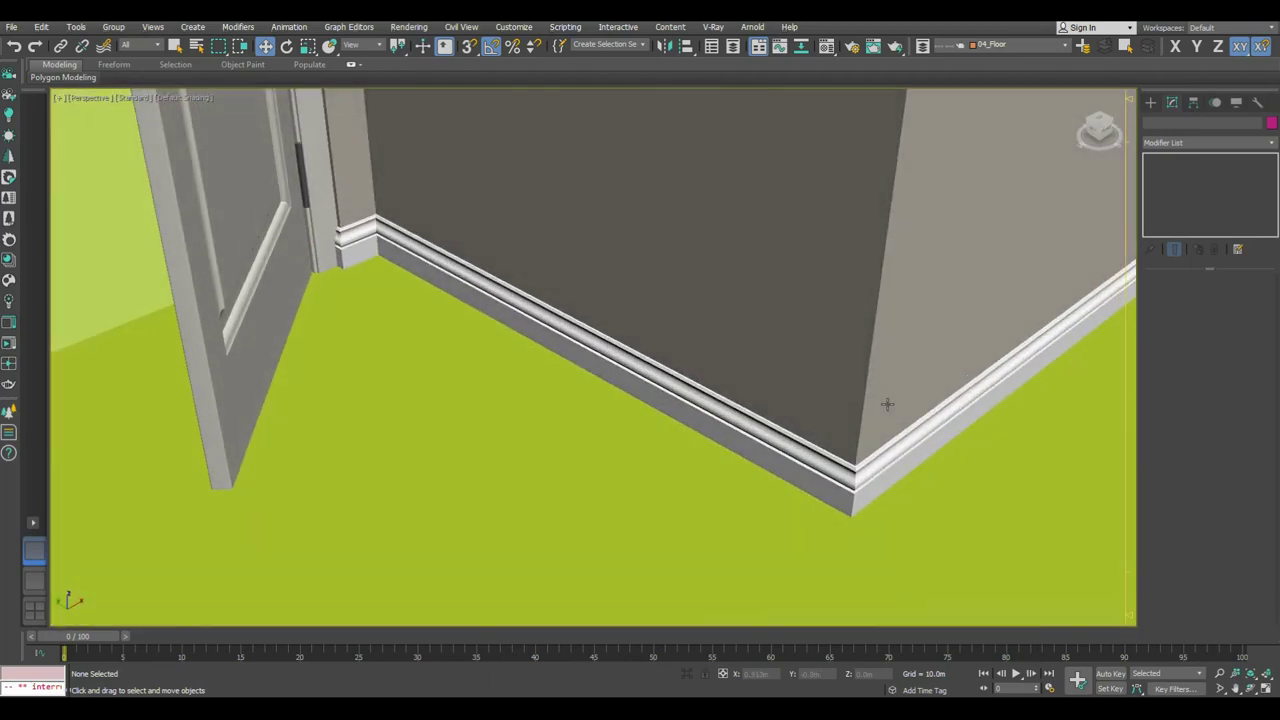
pyautogui.scroll(-3, 753, 291)
pyautogui.scroll(-3, 774, 337)
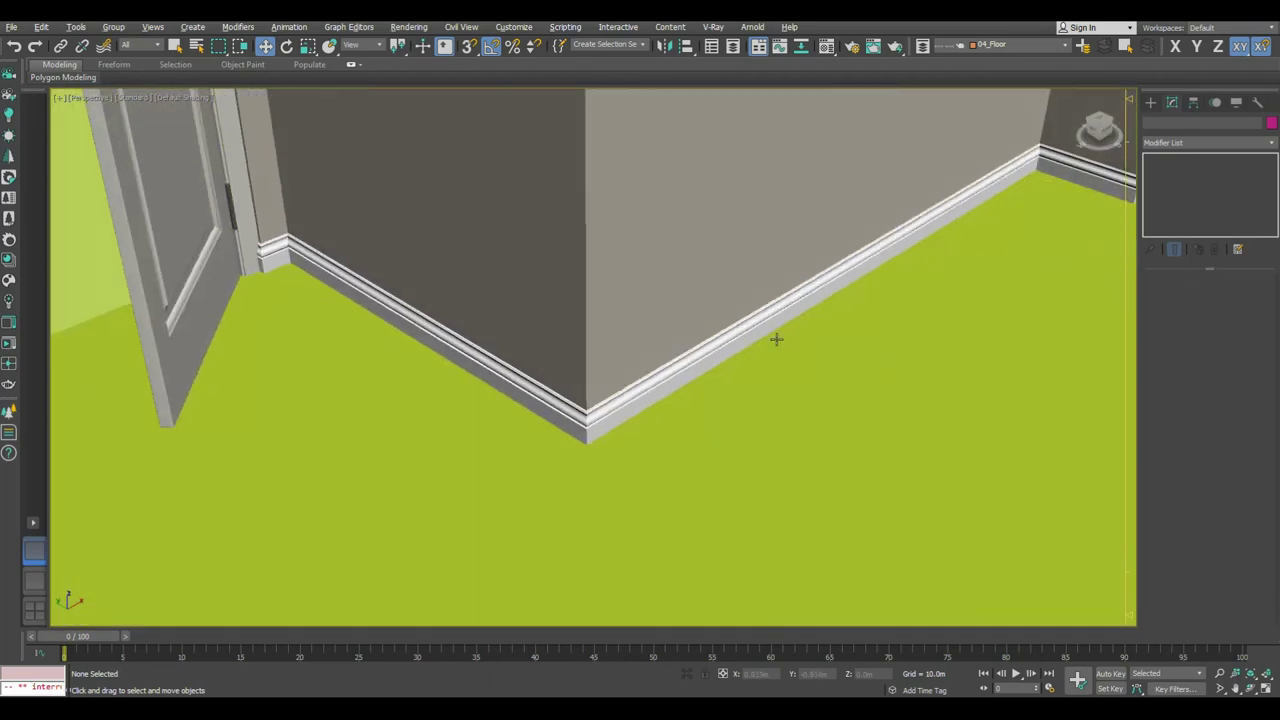
pyautogui.scroll(-2, 763, 343)
pyautogui.scroll(-4, 768, 402)
pyautogui.scroll(-5, 768, 402)
pyautogui.scroll(-3, 683, 403)
pyautogui.scroll(1, 677, 420)
pyautogui.scroll(2, 654, 409)
pyautogui.press('m')
pyautogui.keyDown('alt'); pyautogui.moveTo(659, 410); pyautogui.dragTo(619, 262, button='middle'); pyautogui.keyUp('alt')
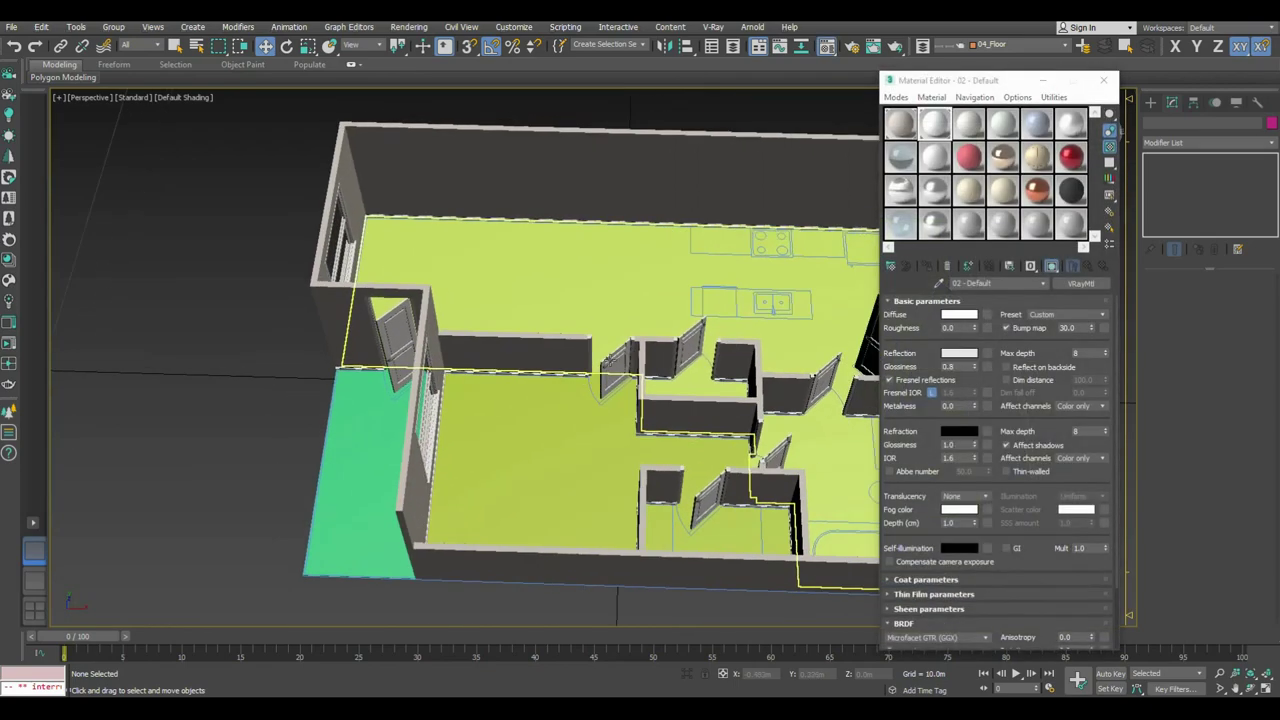
# Step: Assign material 03 - Default to the new floor slab and convert it to a VRayMtl
pyautogui.click(619, 262)
pyautogui.click(925, 266)
pyautogui.click(1080, 283)
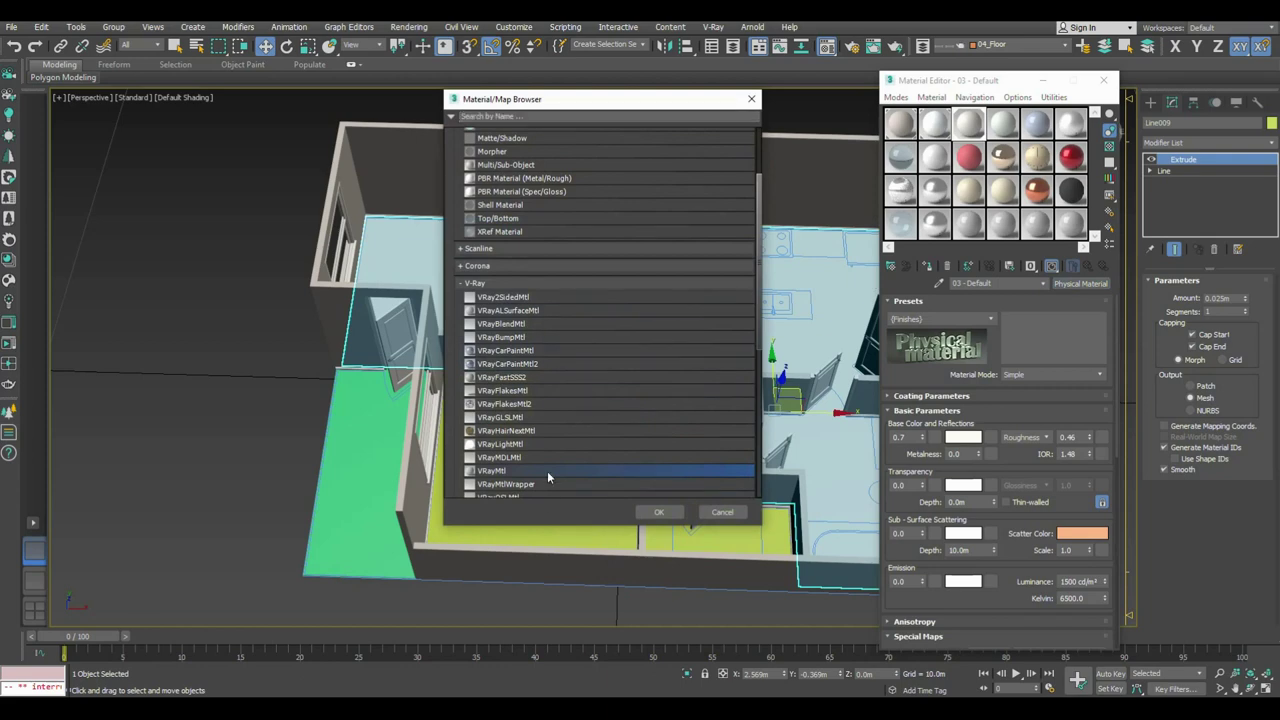
pyautogui.doubleClick(549, 472)
pyautogui.click(180, 323)
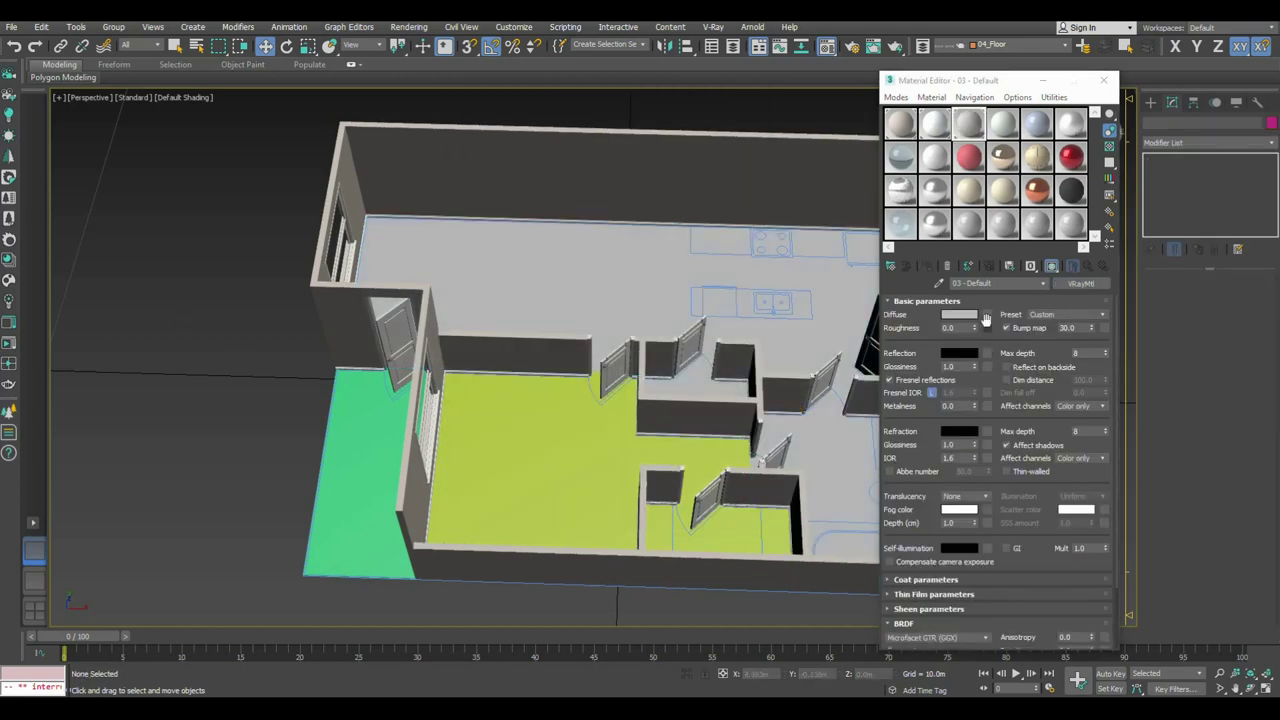
# Step: Load the grey wood image from the Floor Plan folder as the diffuse bitmap
pyautogui.click(986, 315)
pyautogui.scroll(2, 522, 181)
pyautogui.scroll(2, 522, 181)
pyautogui.scroll(-10, 525, 300)
pyautogui.scroll(-5, 528, 345)
pyautogui.scroll(-5, 527, 397)
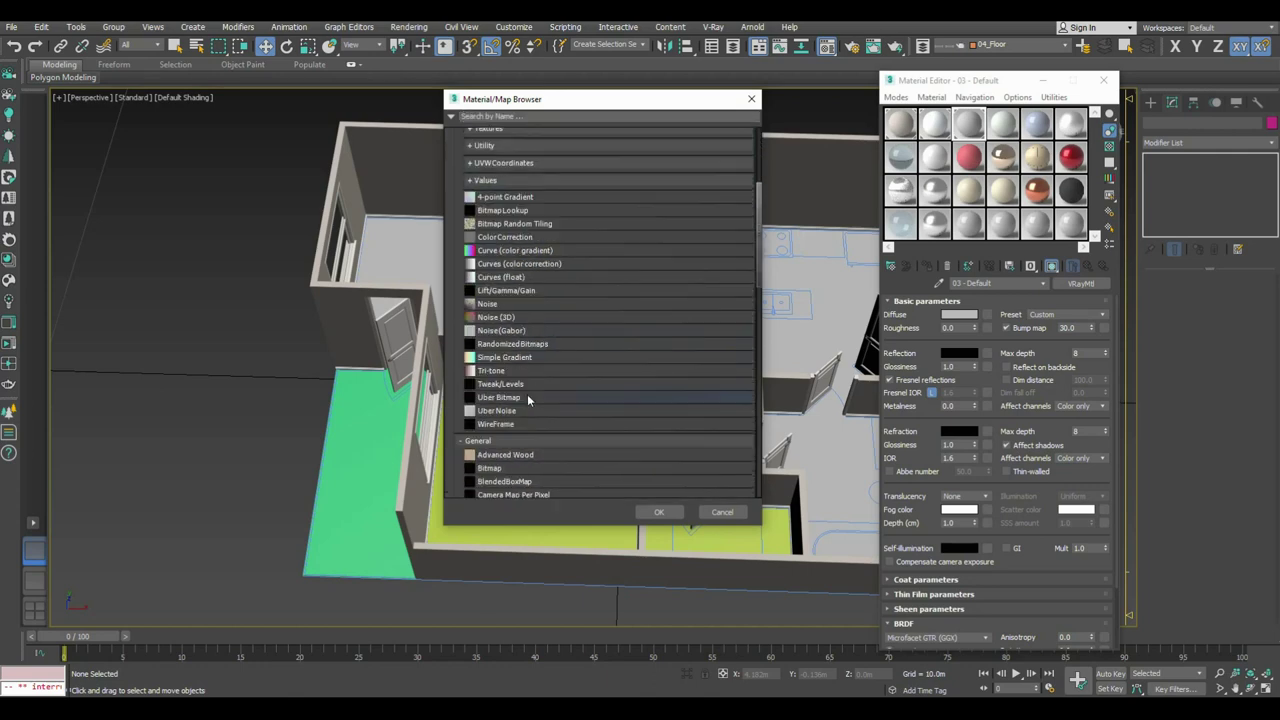
pyautogui.scroll(-2, 527, 397)
pyautogui.doubleClick(518, 375)
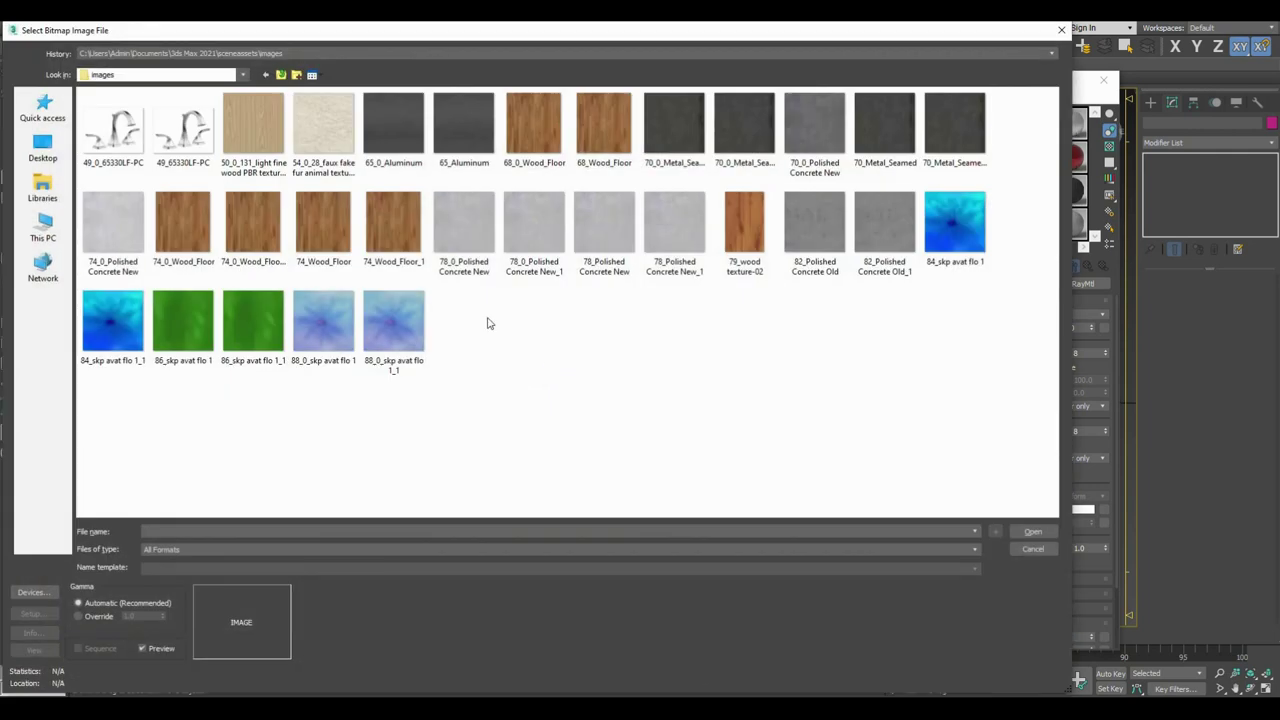
pyautogui.write('C:\\Users\\Admin\\Desktop\\Floor Plan')
pyautogui.press('Return')
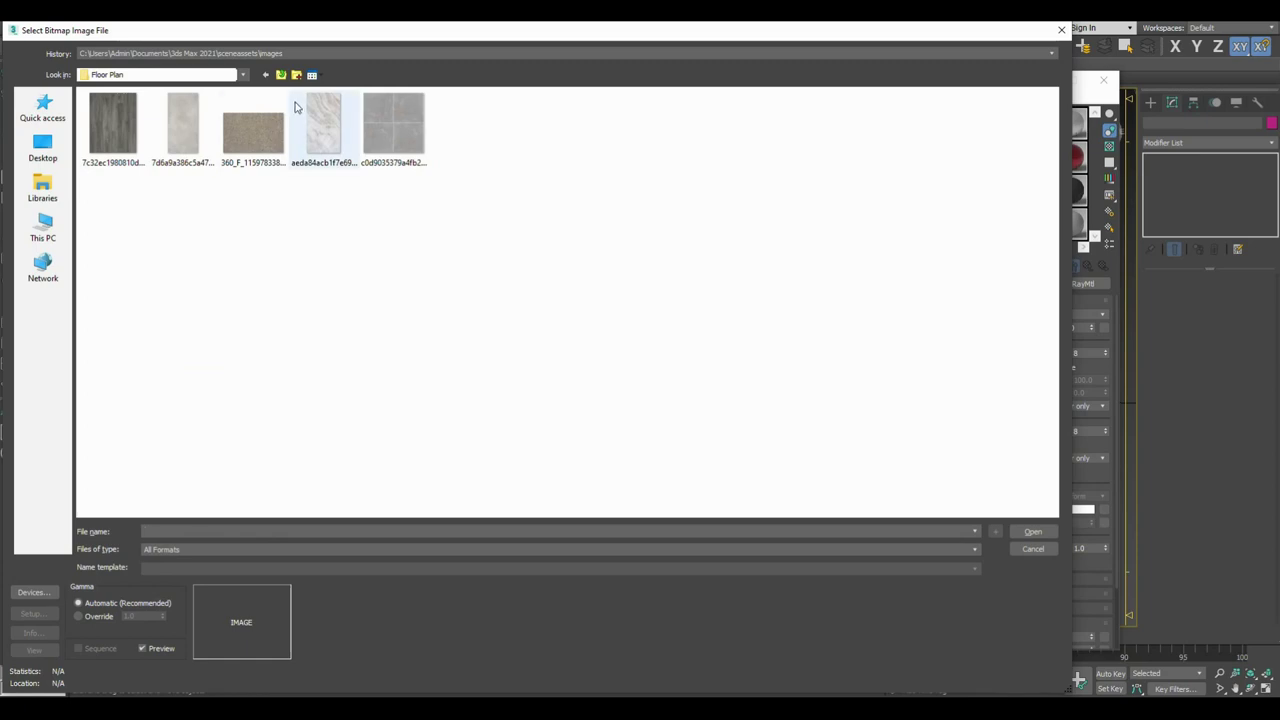
pyautogui.click(115, 127)
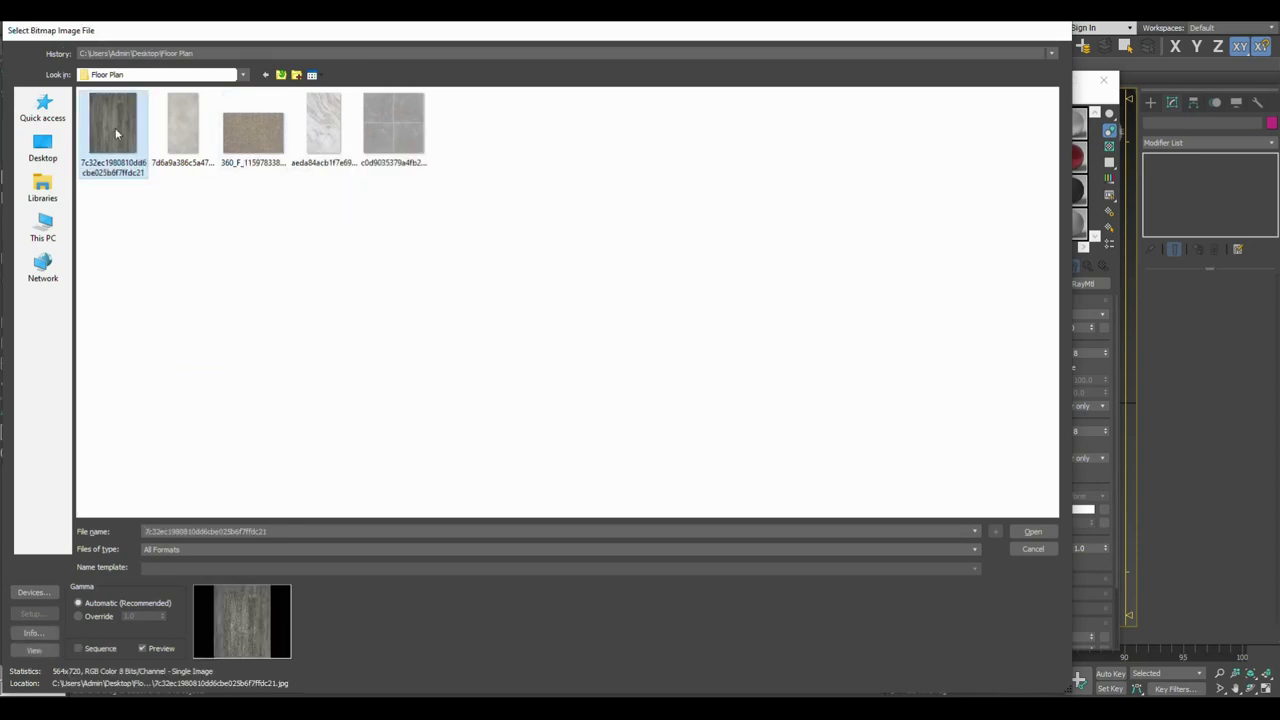
pyautogui.doubleClick(115, 127)
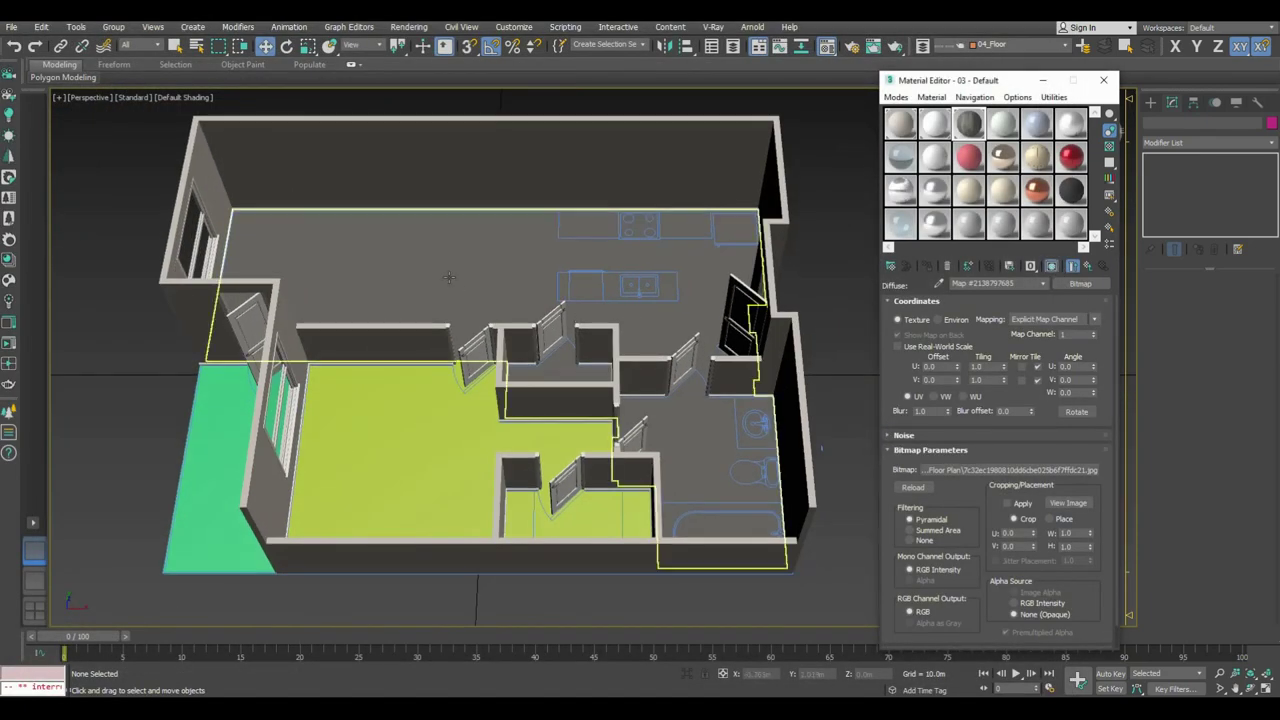
# Step: Add a UVW Map modifier with real-world map size to the floor slab
pyautogui.click(452, 280)
pyautogui.click(1215, 145)
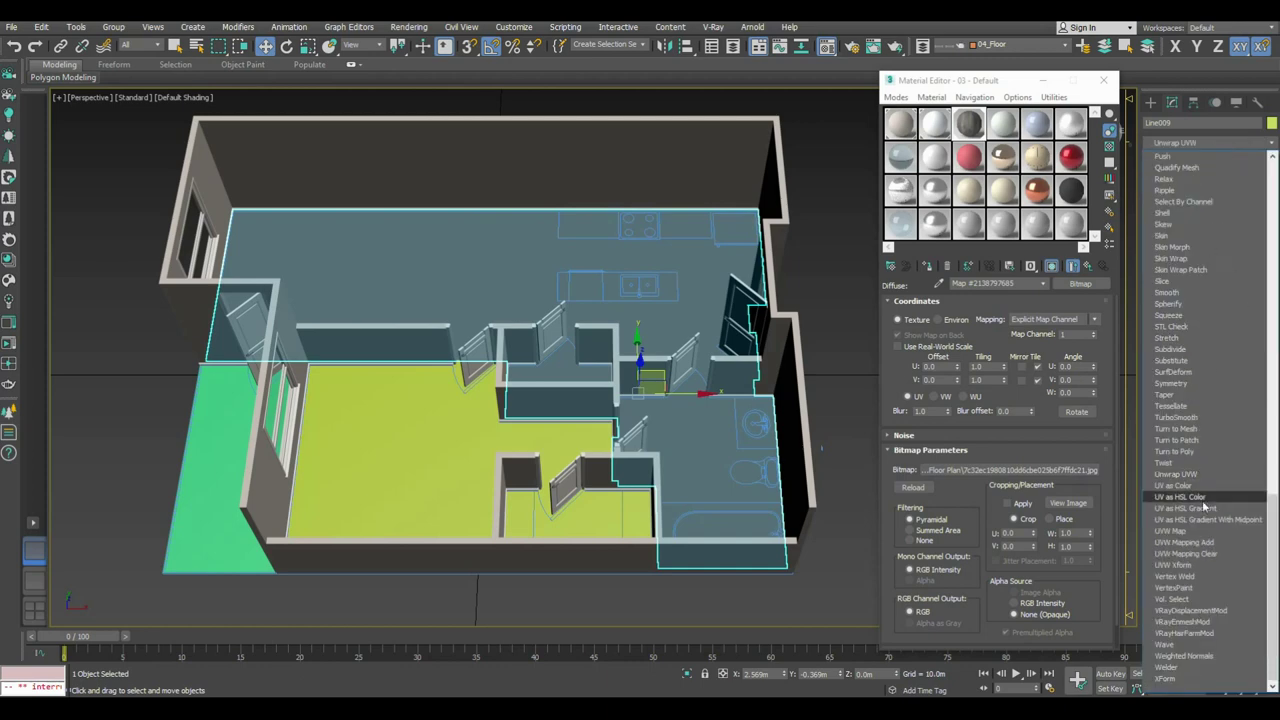
pyautogui.click(1175, 531)
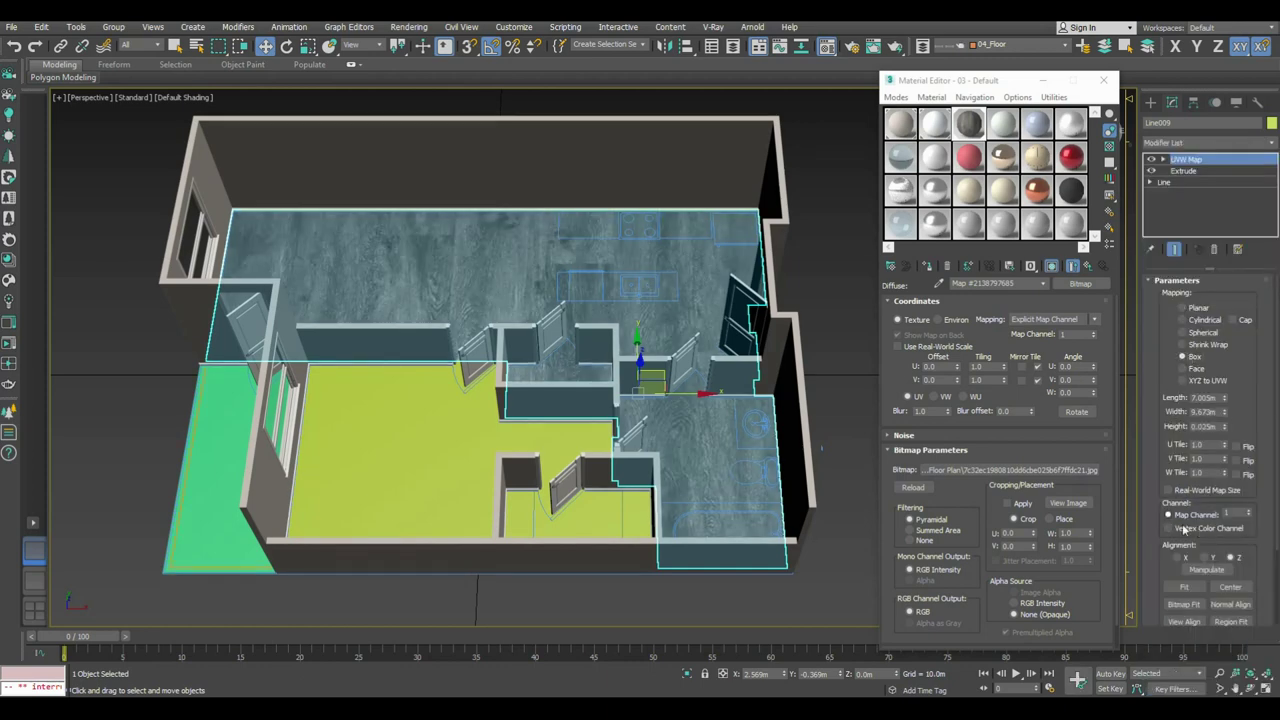
pyautogui.click(1168, 490)
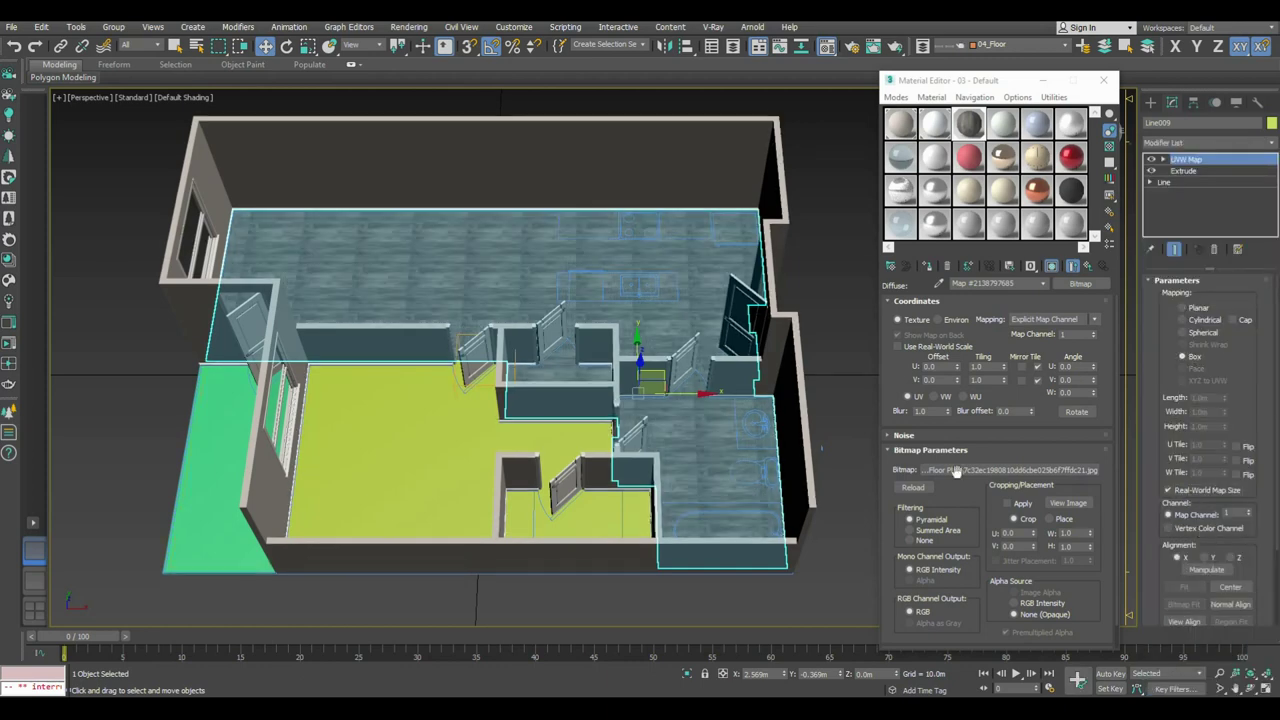
pyautogui.click(833, 310)
pyautogui.click(938, 347)
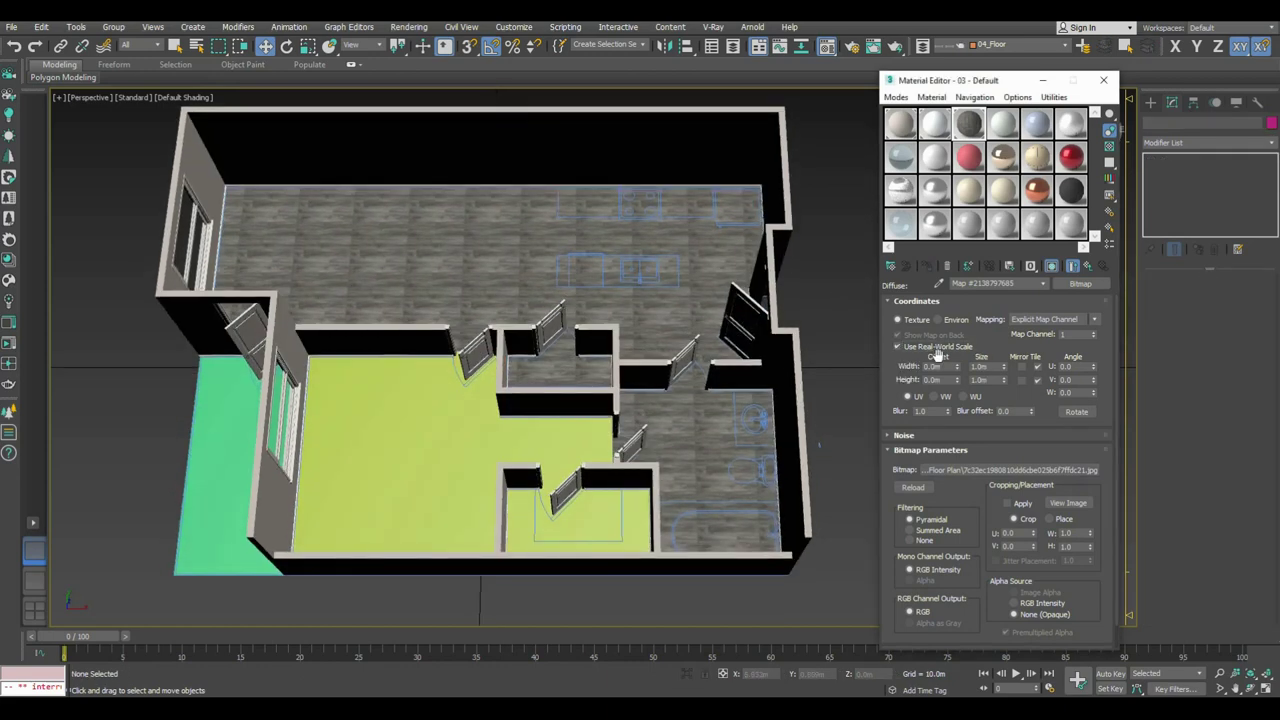
pyautogui.moveTo(1003, 368); pyautogui.dragTo(1003, 350)
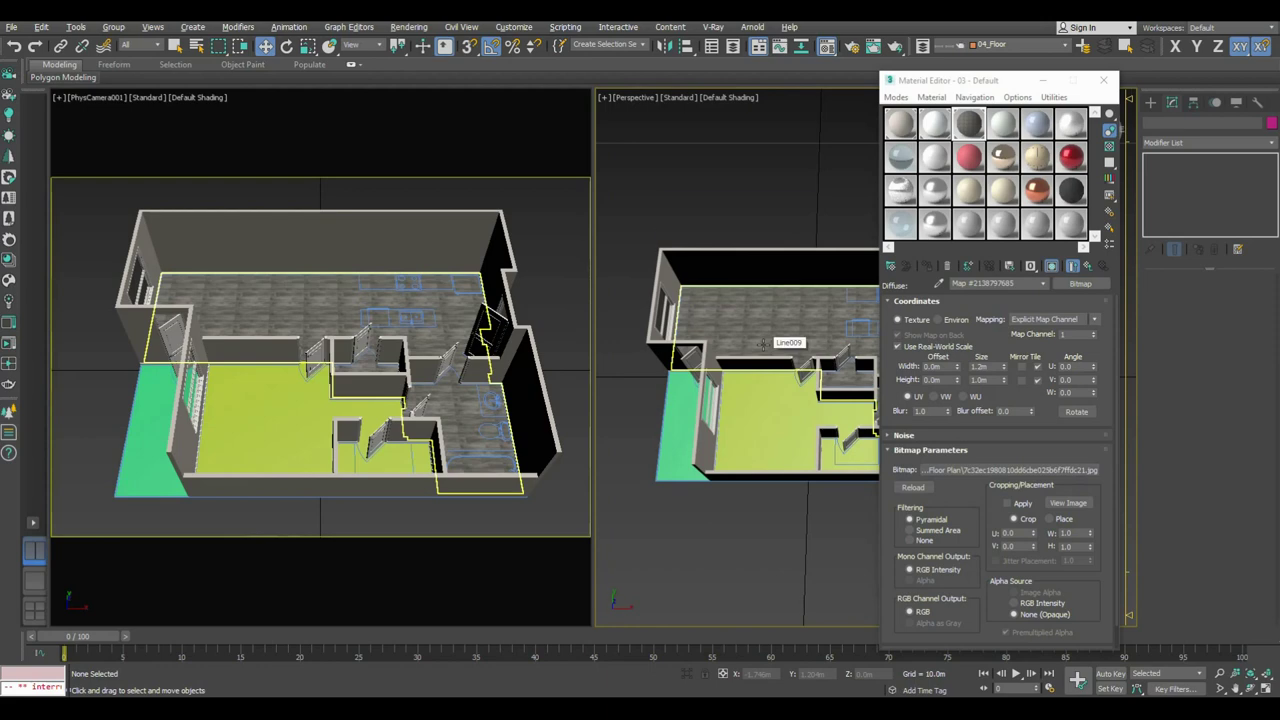
# Step: Set the wood bitmap's real-world size to 2.0m wide by 4.0m high
pyautogui.press('t')
pyautogui.hotkey('alt', 'w')
pyautogui.doubleClick(980, 367)
pyautogui.click(1068, 504)
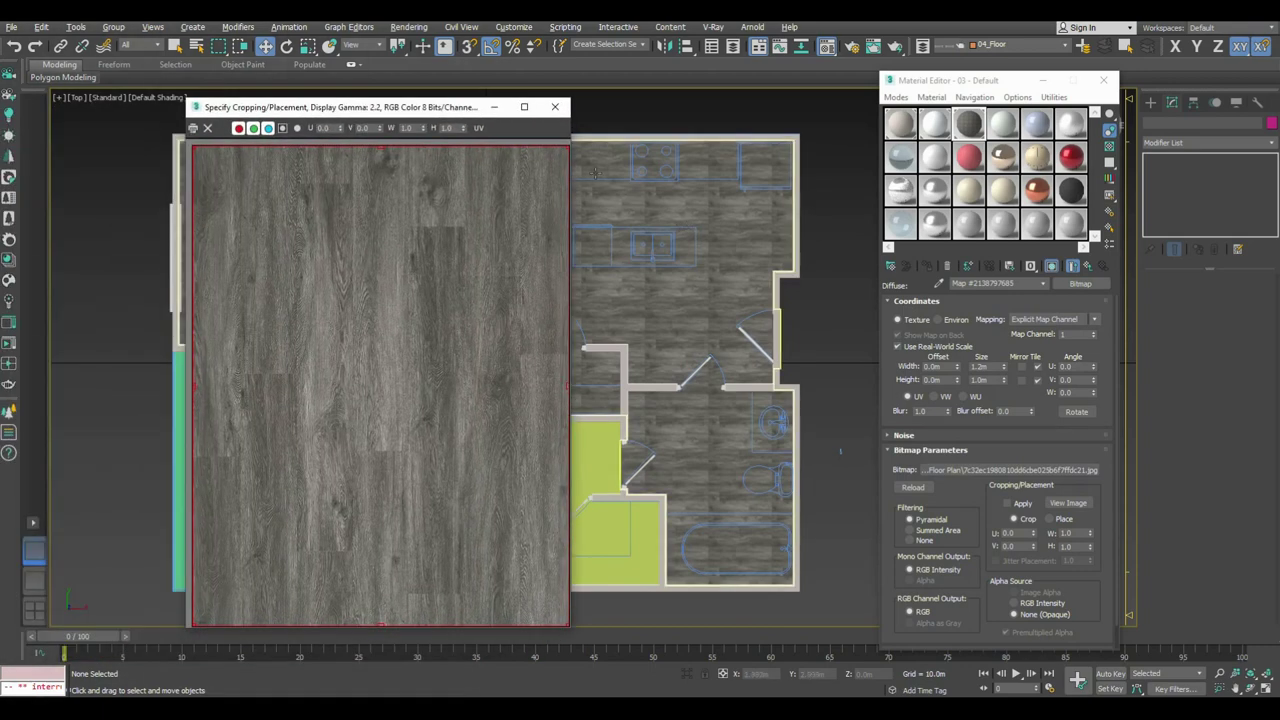
pyautogui.moveTo(425, 112); pyautogui.dragTo(440, 78)
pyautogui.click(986, 367)
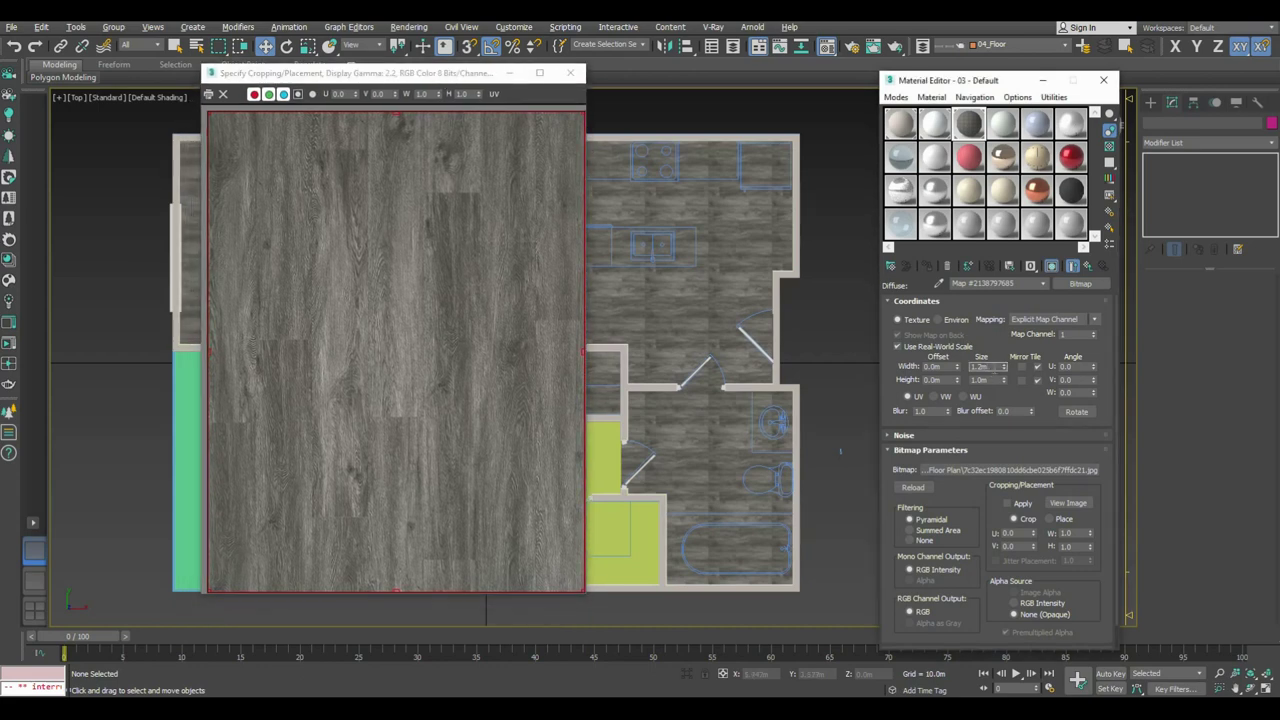
pyautogui.write('2')
pyautogui.press('Return')
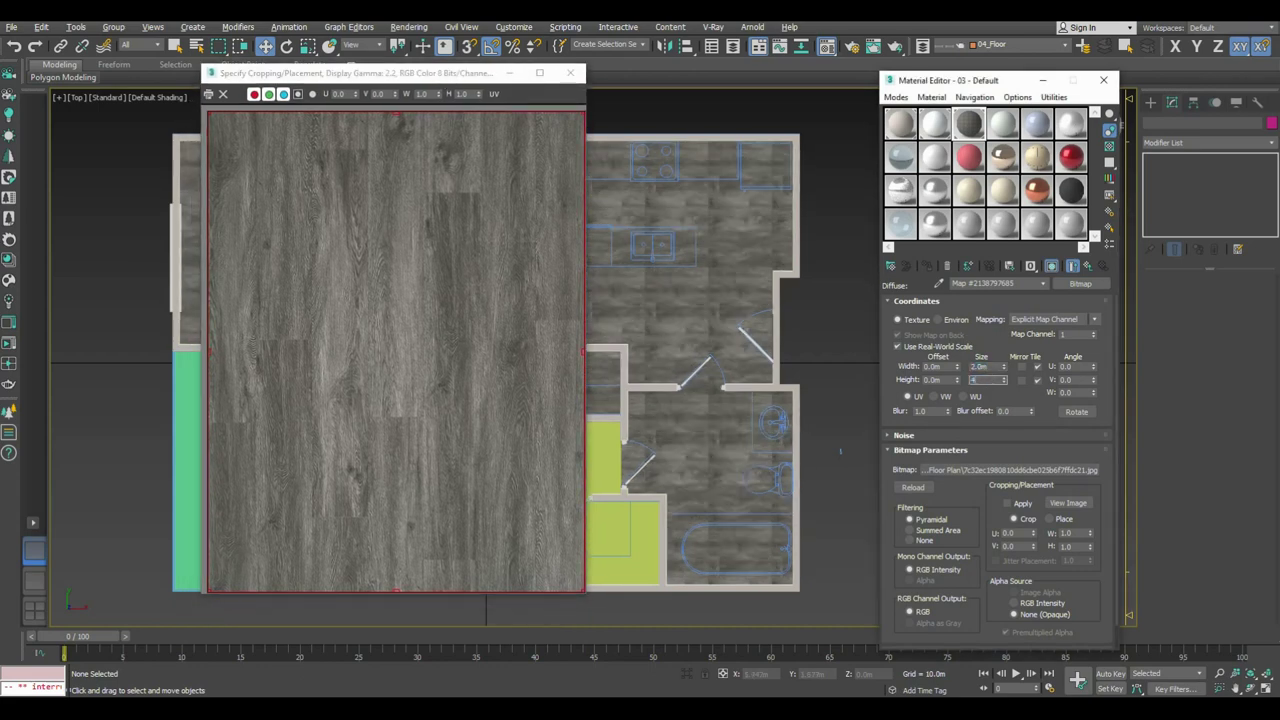
pyautogui.press('Return')
# Step: Close the Cropping/Placement window and orbit to a tilted Perspective view of the floor plan
pyautogui.click(570, 72)
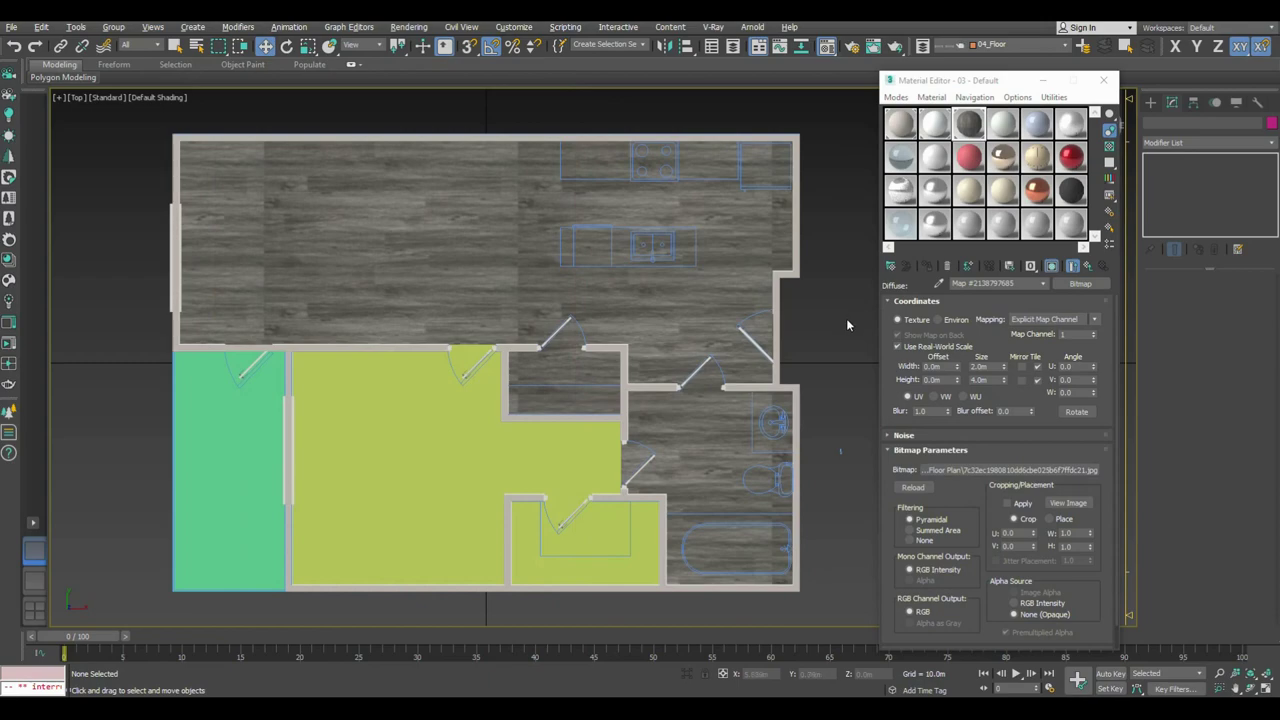
pyautogui.moveTo(624, 310); pyautogui.dragTo(614, 298, button='middle')
pyautogui.press('p')
pyautogui.keyDown('alt'); pyautogui.moveTo(830, 437); pyautogui.dragTo(791, 383, button='middle'); pyautogui.keyUp('alt')
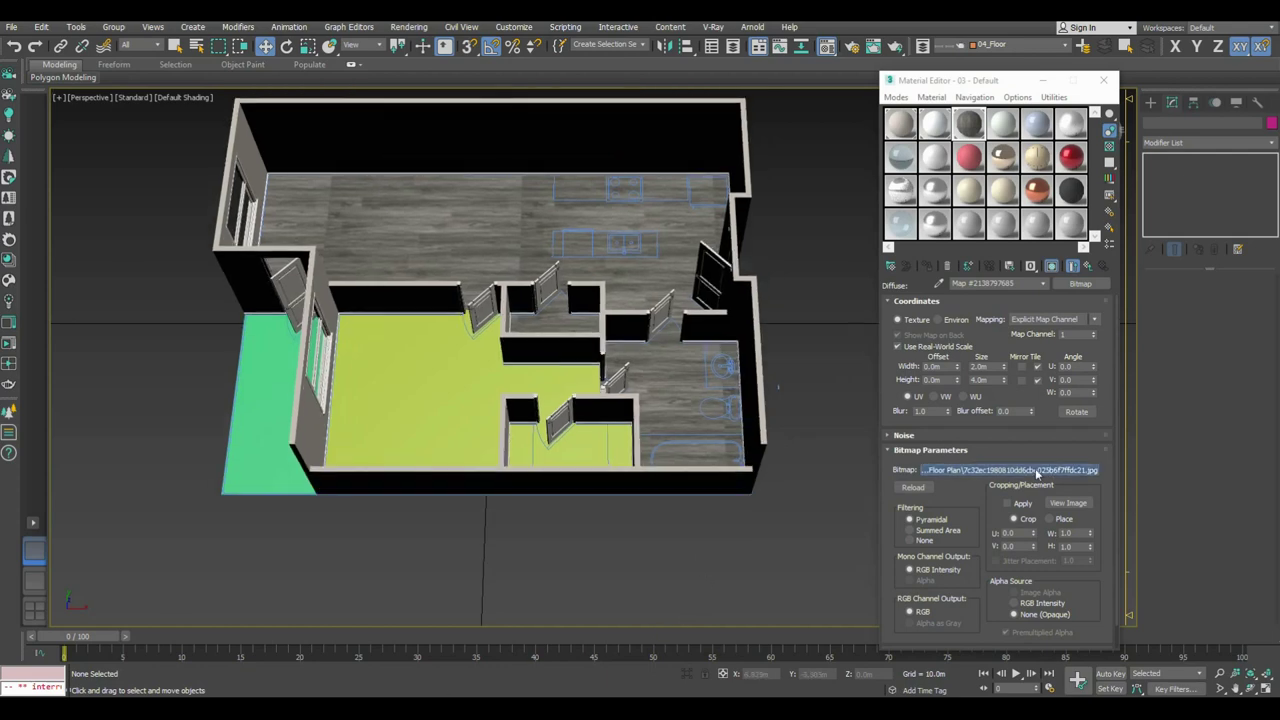
# Step: Replace the floor's bitmap with a pasted, darker wood image
pyautogui.click(1035, 469)
pyautogui.rightClick(585, 256)
pyautogui.click(643, 322)
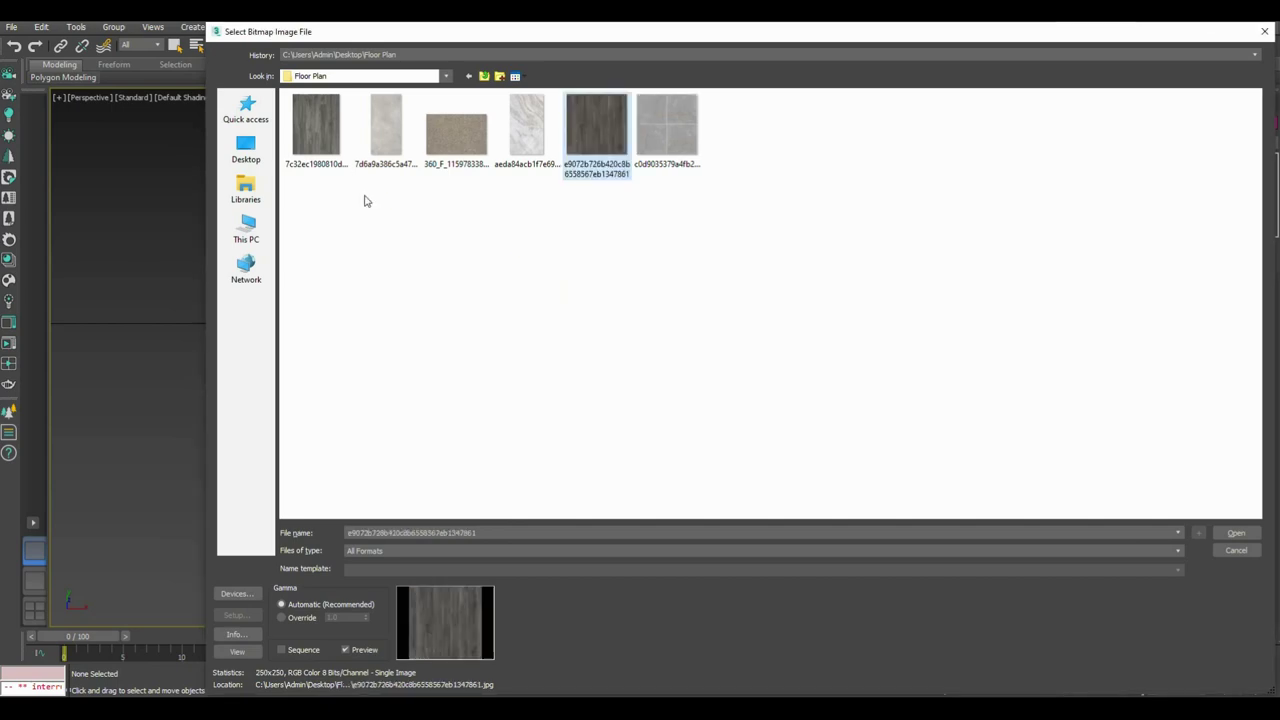
pyautogui.doubleClick(579, 150)
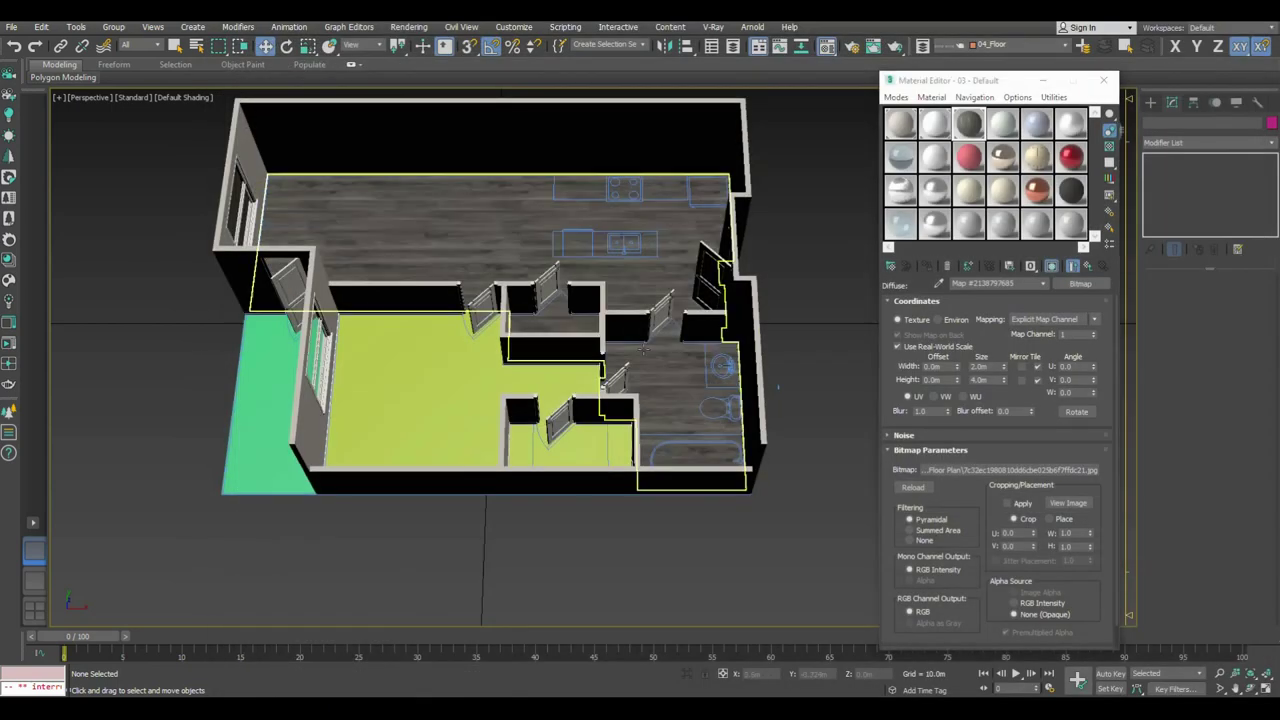
# Step: Set the wood texture's height to 3.0m and orbit to a more oblique view
pyautogui.doubleClick(990, 381)
pyautogui.write('3')
pyautogui.press('Return')
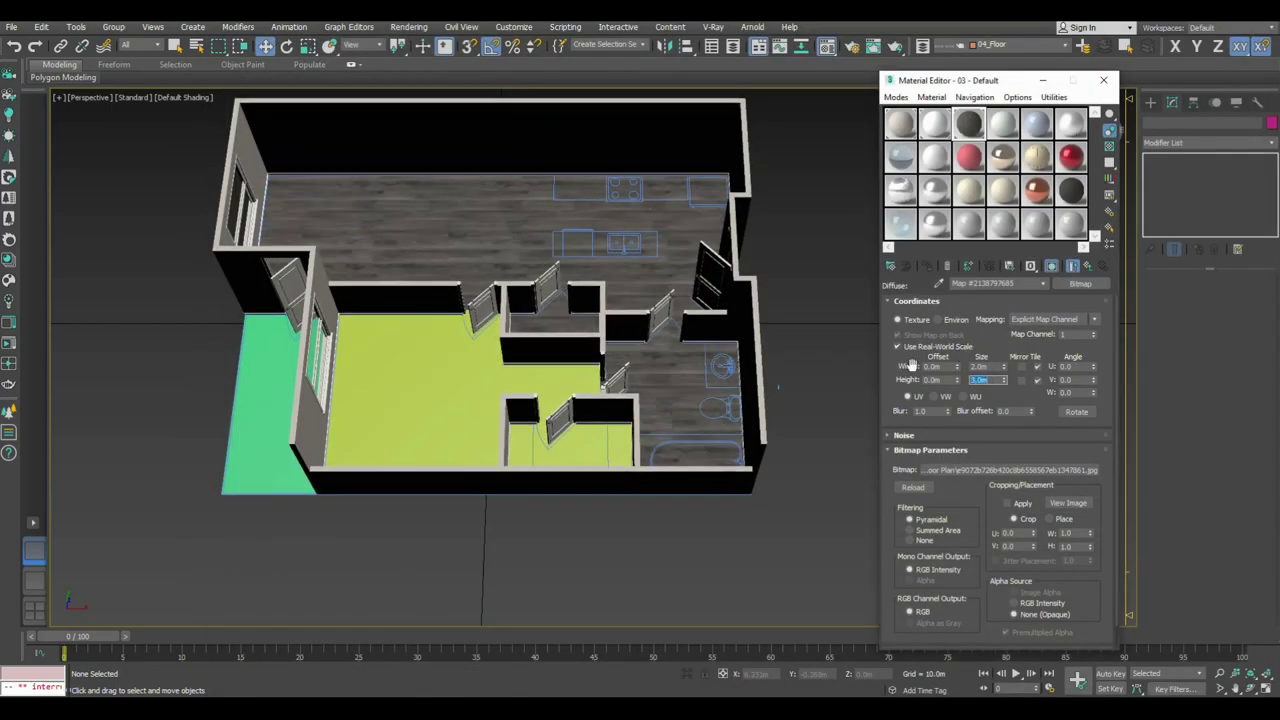
pyautogui.click(736, 222)
pyautogui.click(820, 264)
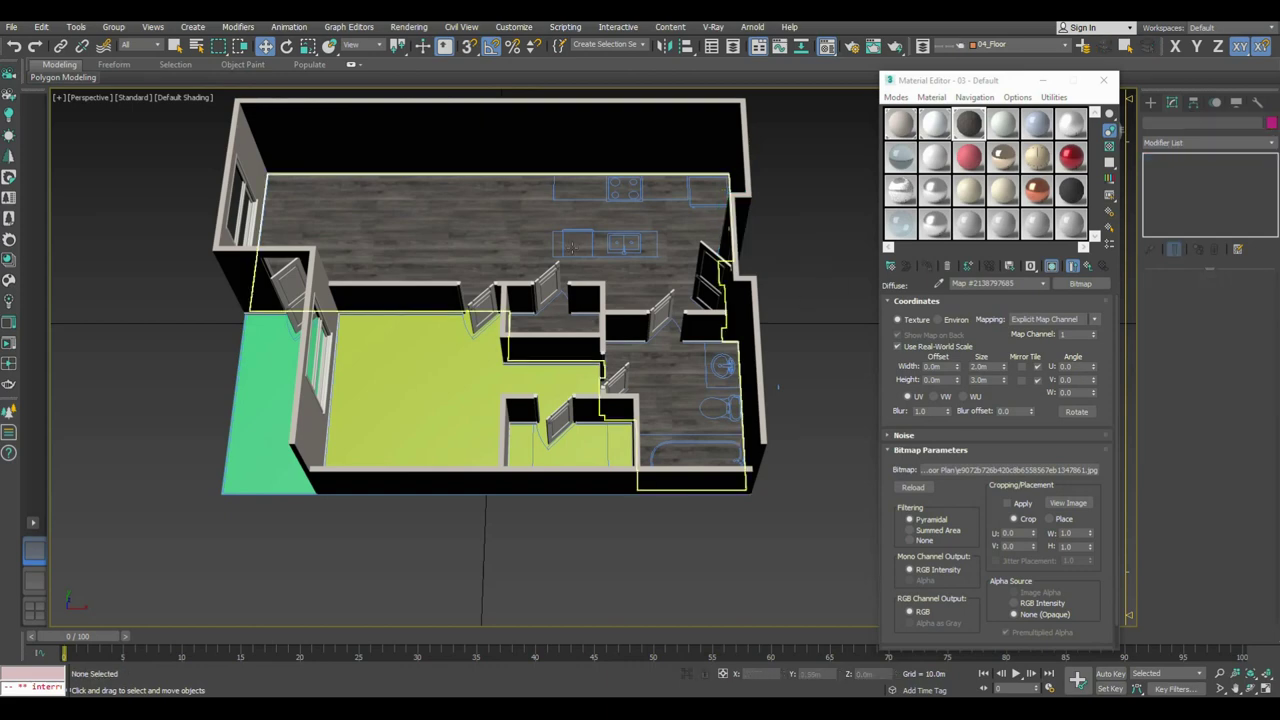
pyautogui.scroll(5, 820, 264)
pyautogui.scroll(-8, 820, 264)
pyautogui.keyDown('alt'); pyautogui.moveTo(708, 354); pyautogui.dragTo(718, 370, button='middle'); pyautogui.keyUp('alt')
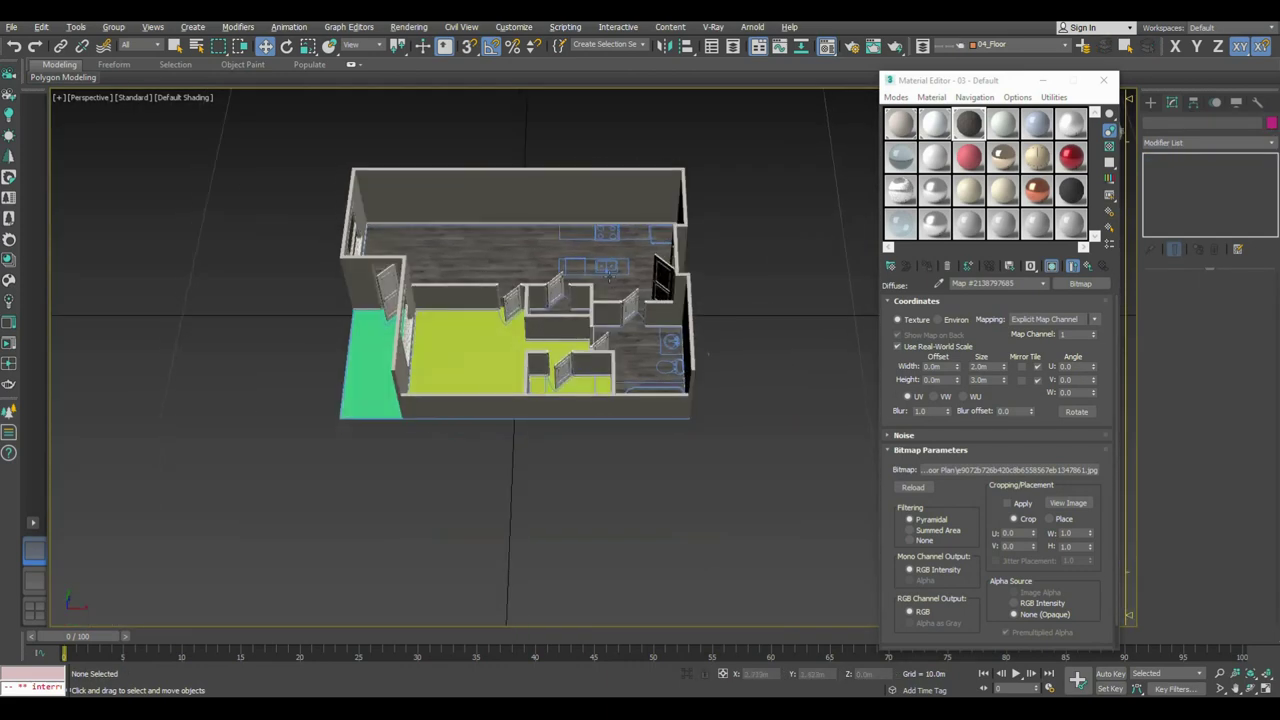
pyautogui.click(1088, 268)
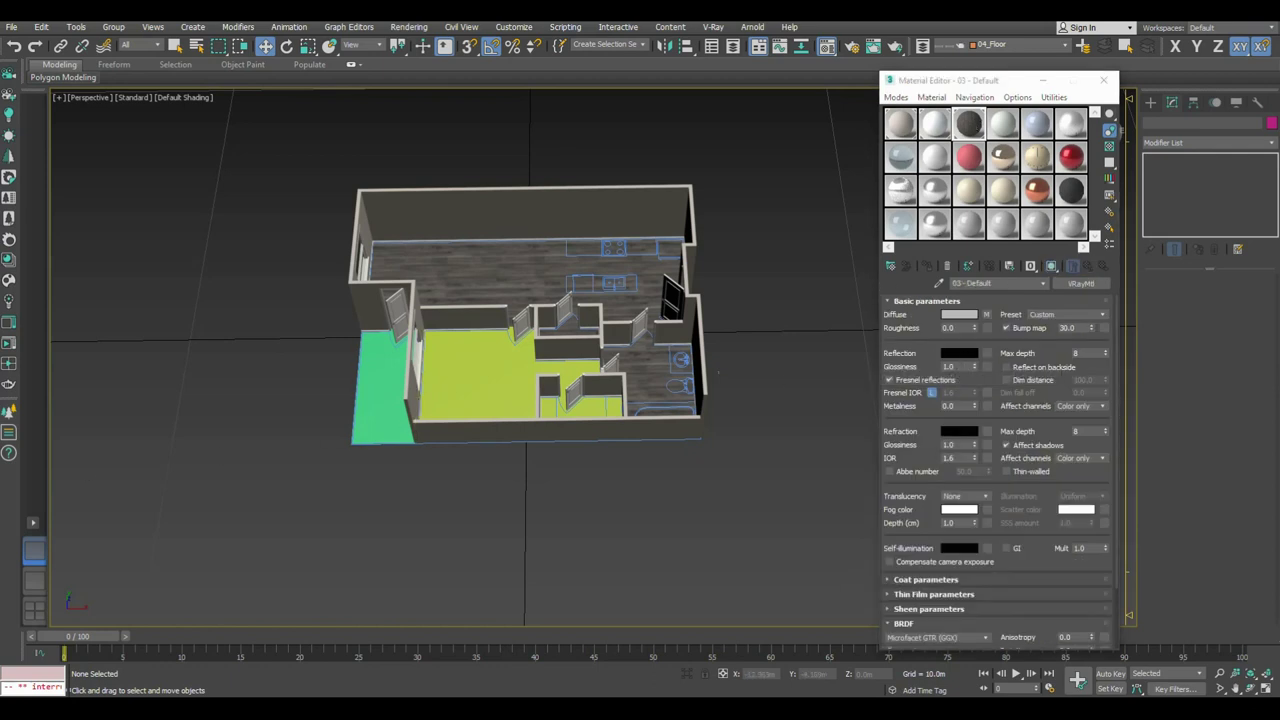
# Step: Set the floor material's reflection colour to grey value 150 with glossiness 0.8
pyautogui.moveTo(669, 245); pyautogui.dragTo(780, 148)
pyautogui.click(962, 354)
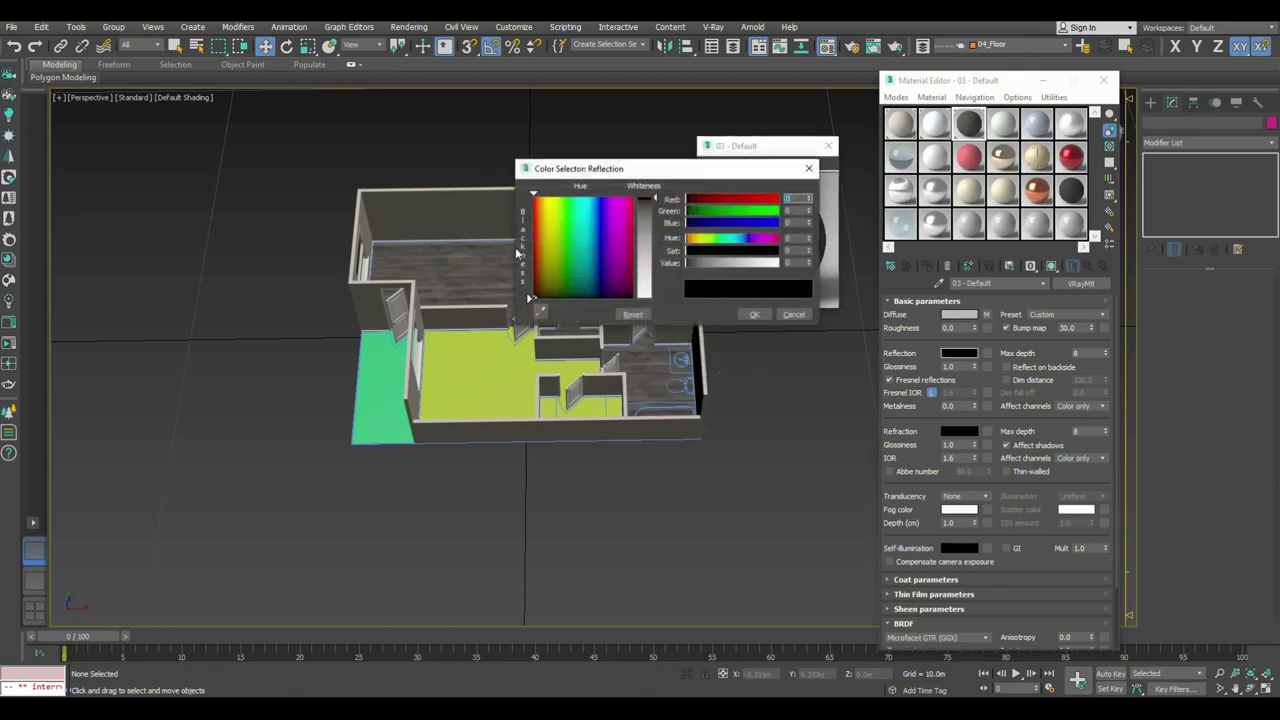
pyautogui.moveTo(678, 172); pyautogui.dragTo(517, 190)
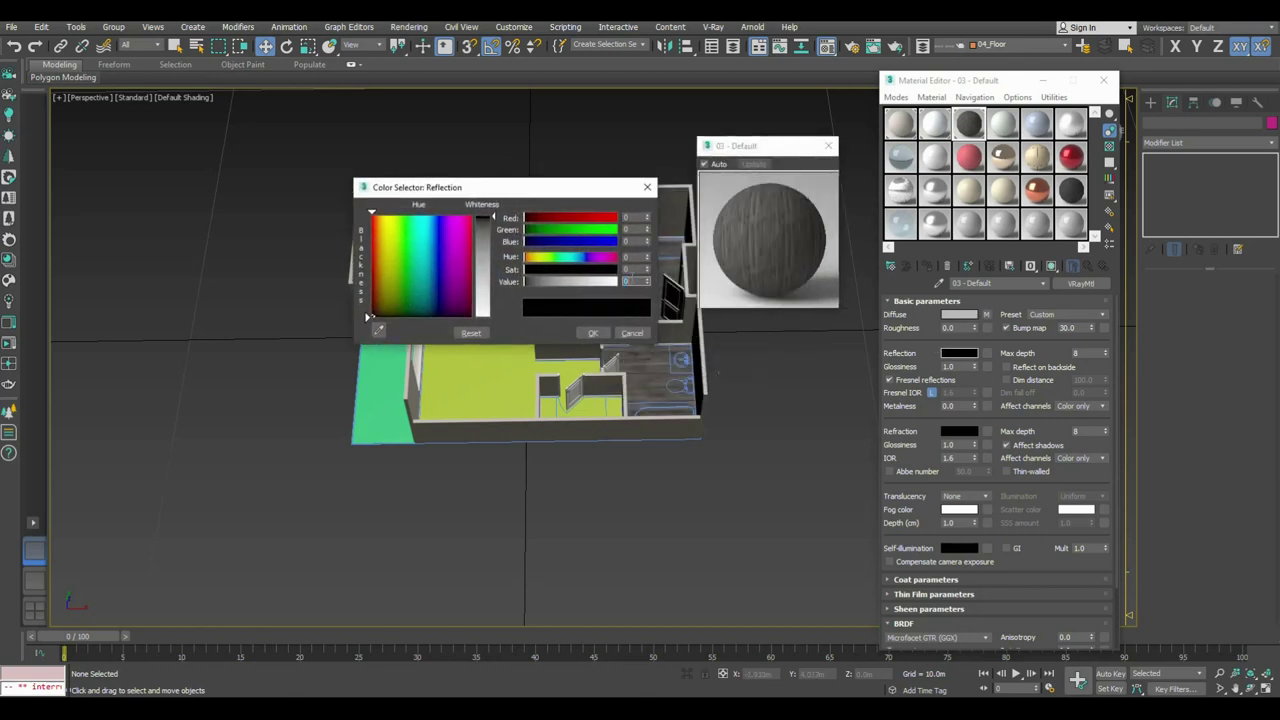
pyautogui.click(598, 333)
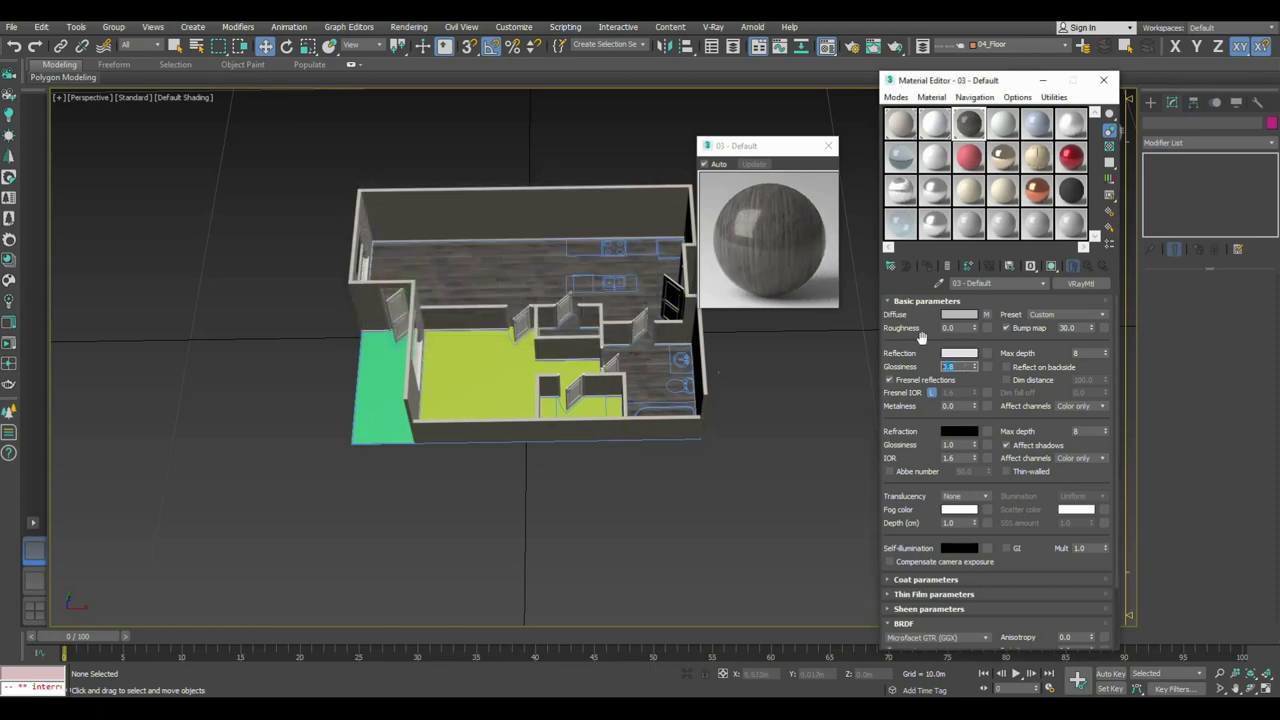
pyautogui.click(959, 350)
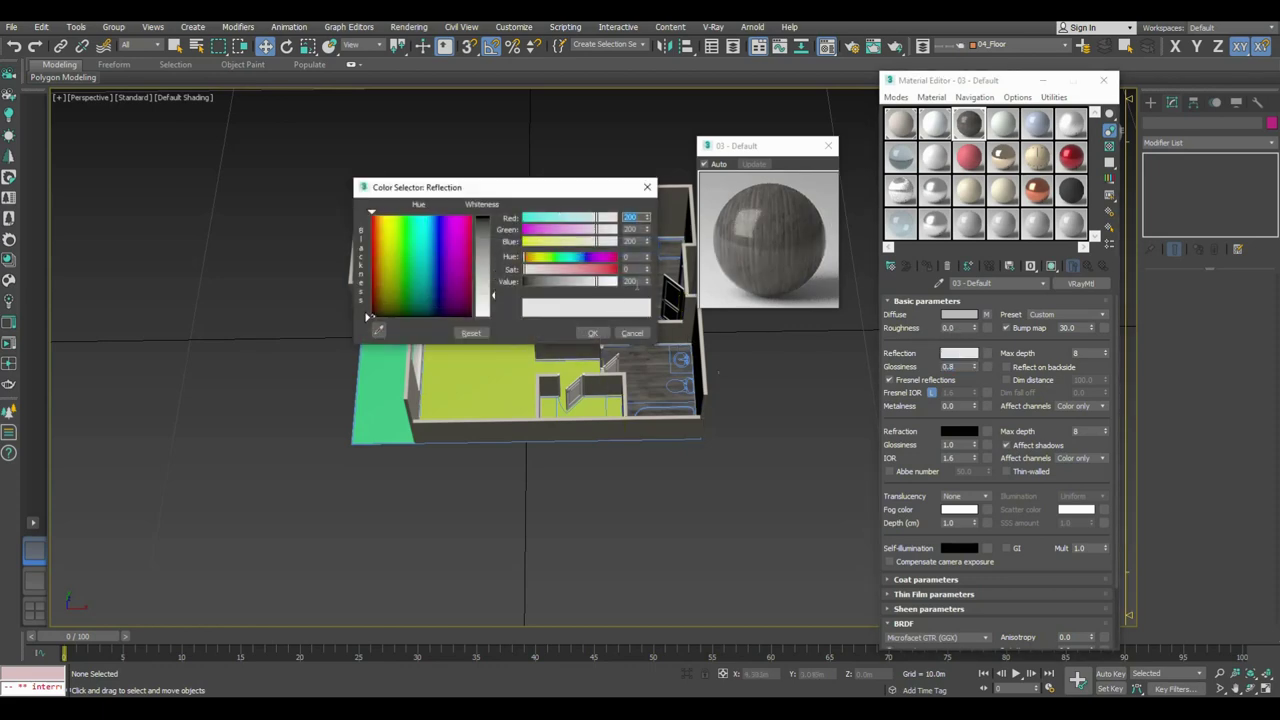
pyautogui.click(1108, 152)
pyautogui.click(631, 281)
pyautogui.press('Return')
pyautogui.click(604, 335)
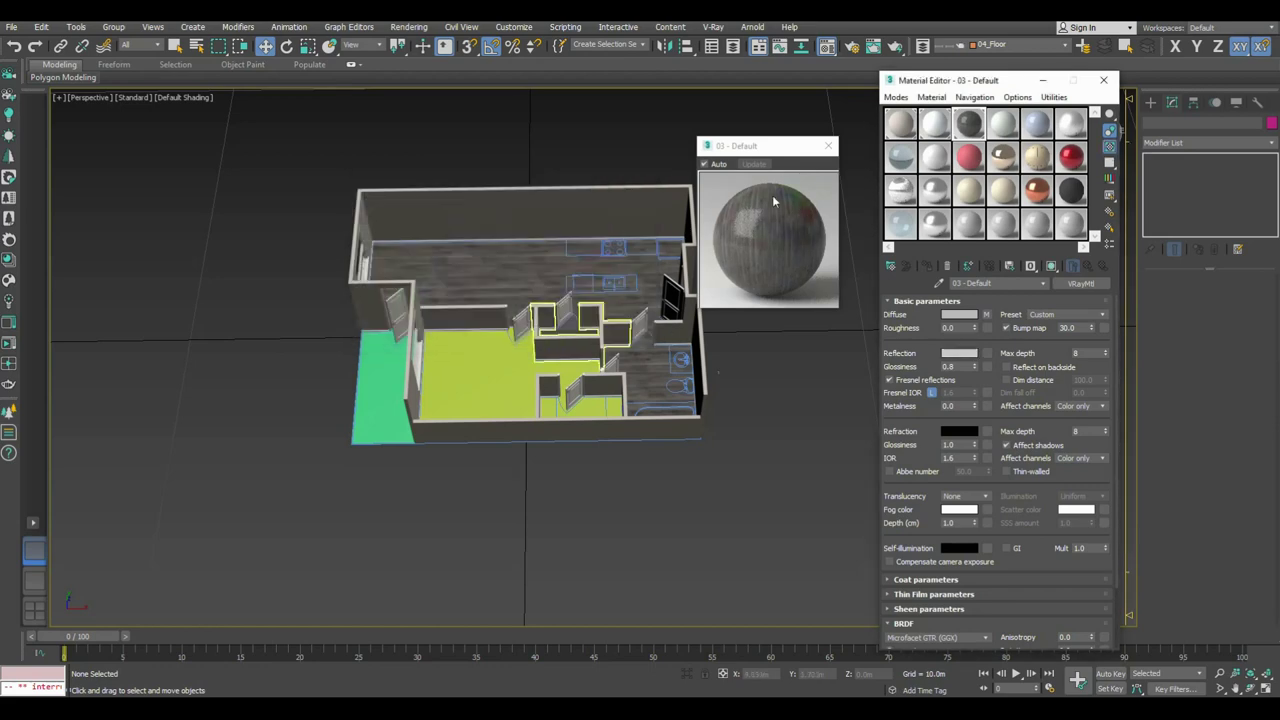
pyautogui.click(828, 146)
pyautogui.click(1052, 267)
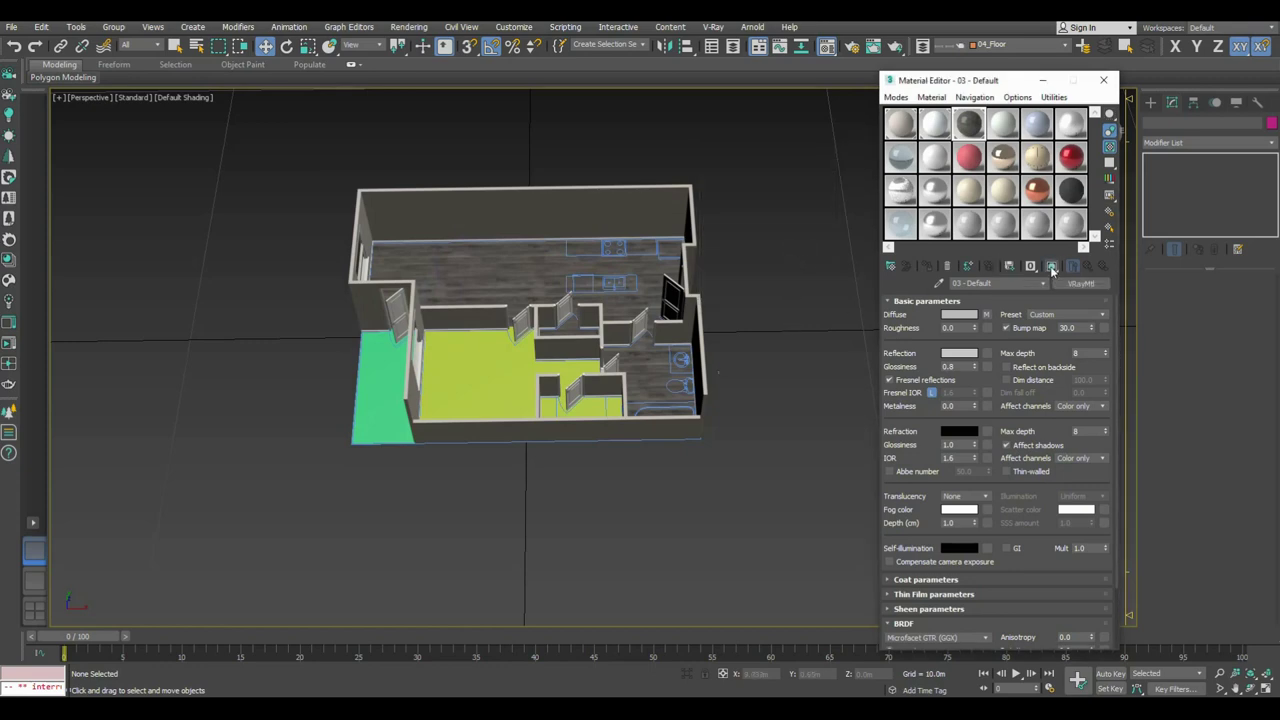
# Step: Assign material 04 - Default to the large central floor and convert it to a VRayMtl
pyautogui.click(1001, 124)
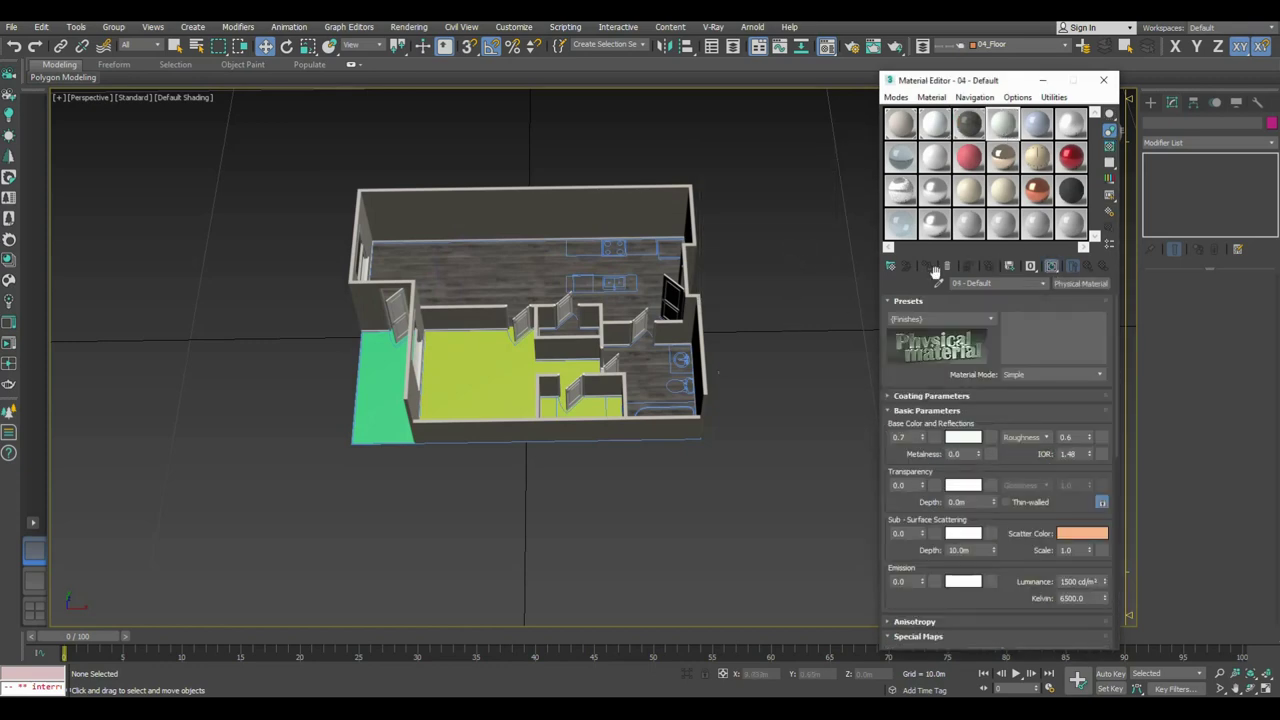
pyautogui.click(500, 363)
pyautogui.click(927, 268)
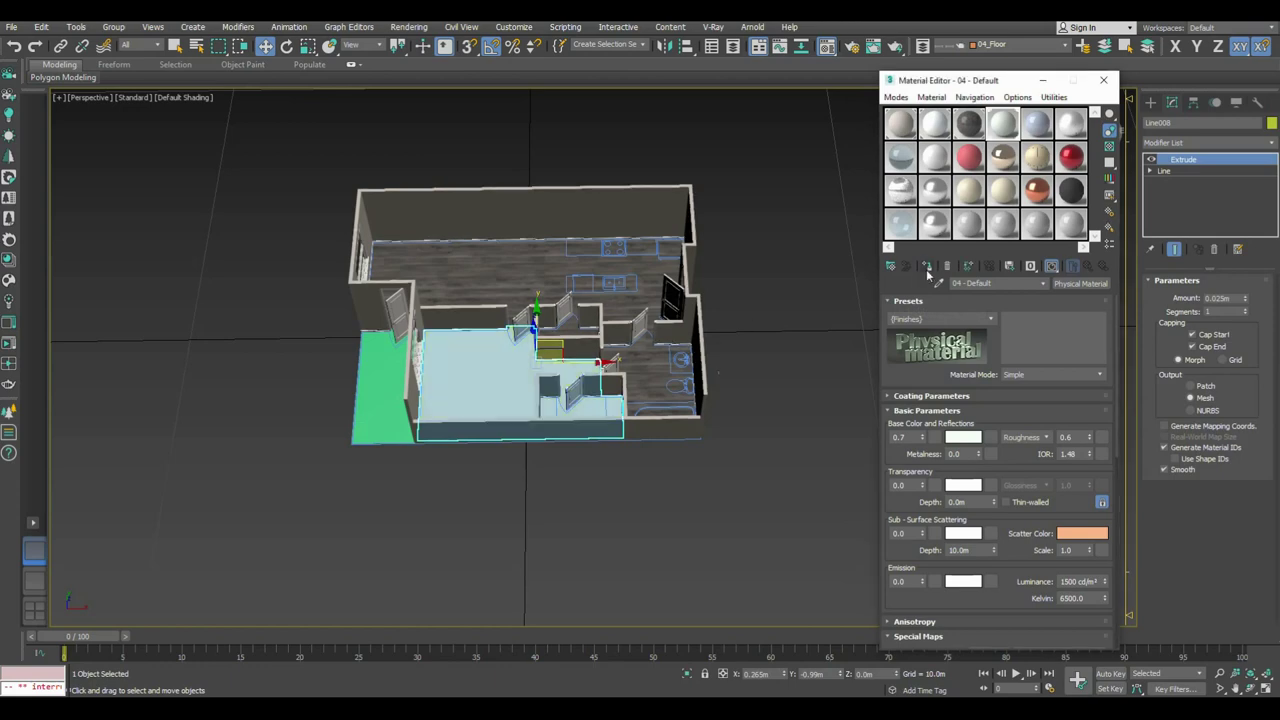
pyautogui.click(1075, 283)
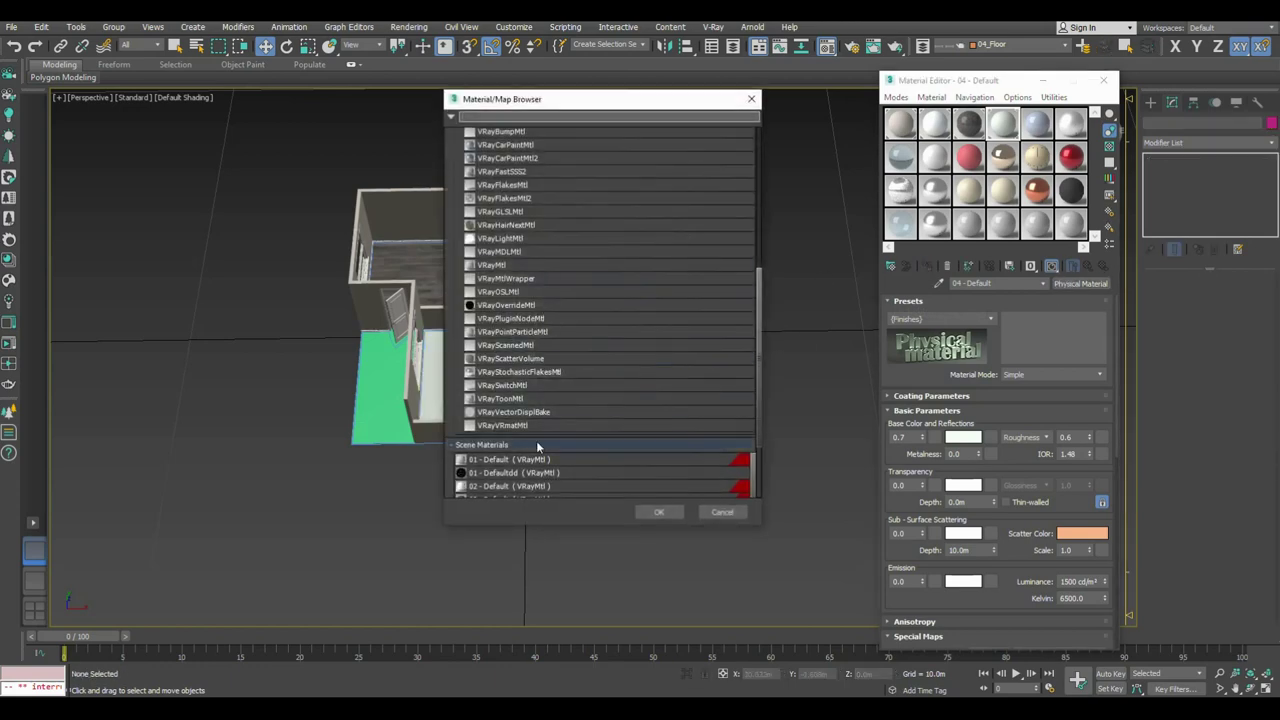
pyautogui.scroll(3, 541, 243)
pyautogui.scroll(2, 536, 191)
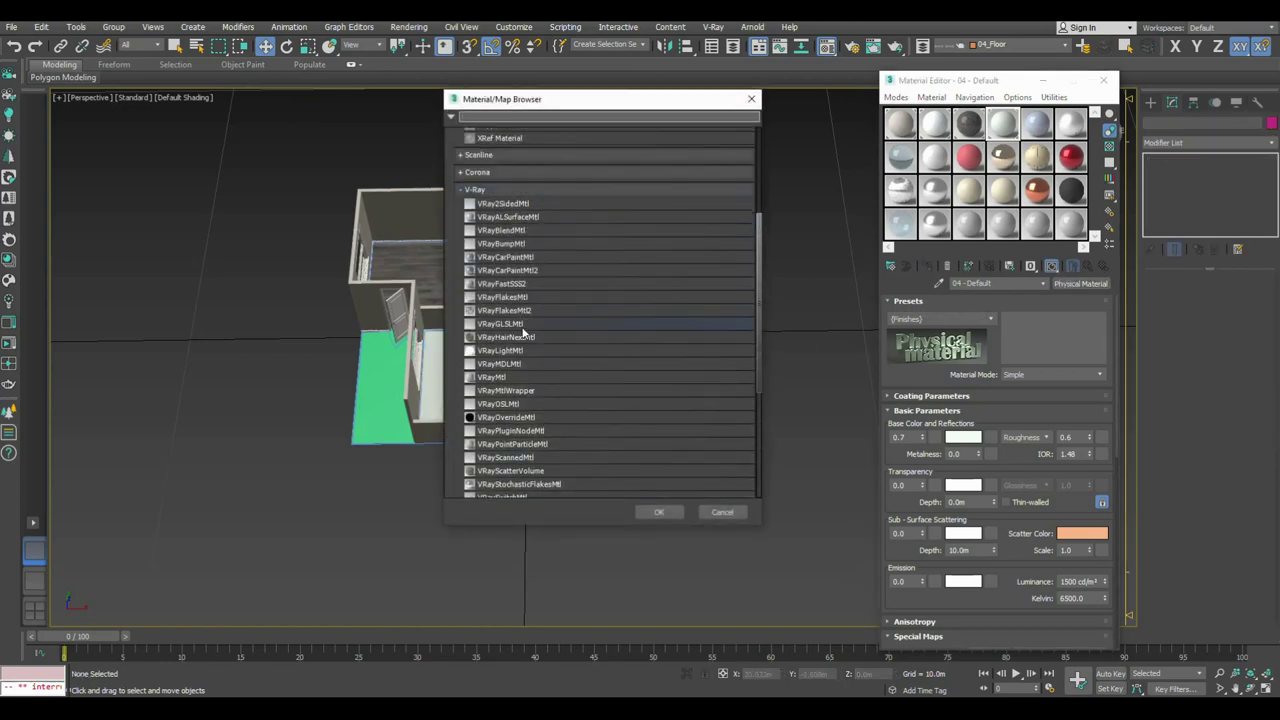
pyautogui.doubleClick(510, 377)
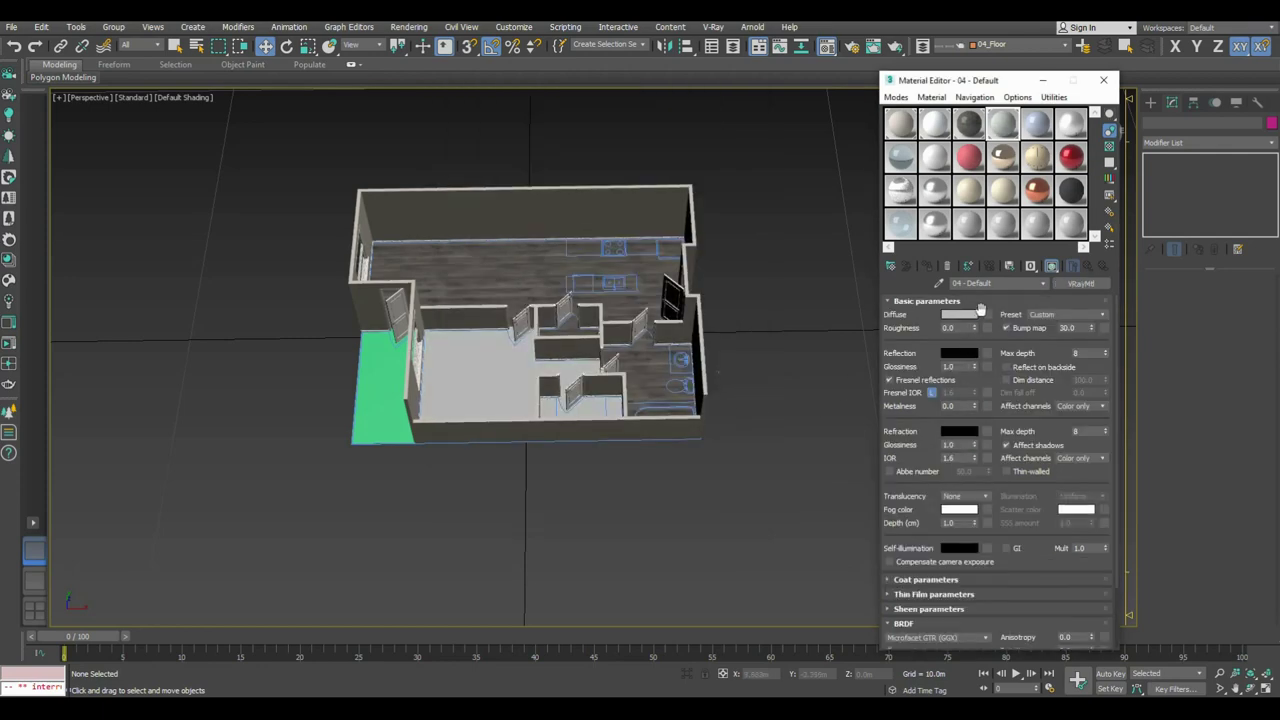
# Step: Load a carpet bitmap as the material's diffuse map
pyautogui.click(980, 312)
pyautogui.scroll(-2, 540, 300)
pyautogui.doubleClick(537, 400)
pyautogui.doubleClick(260, 171)
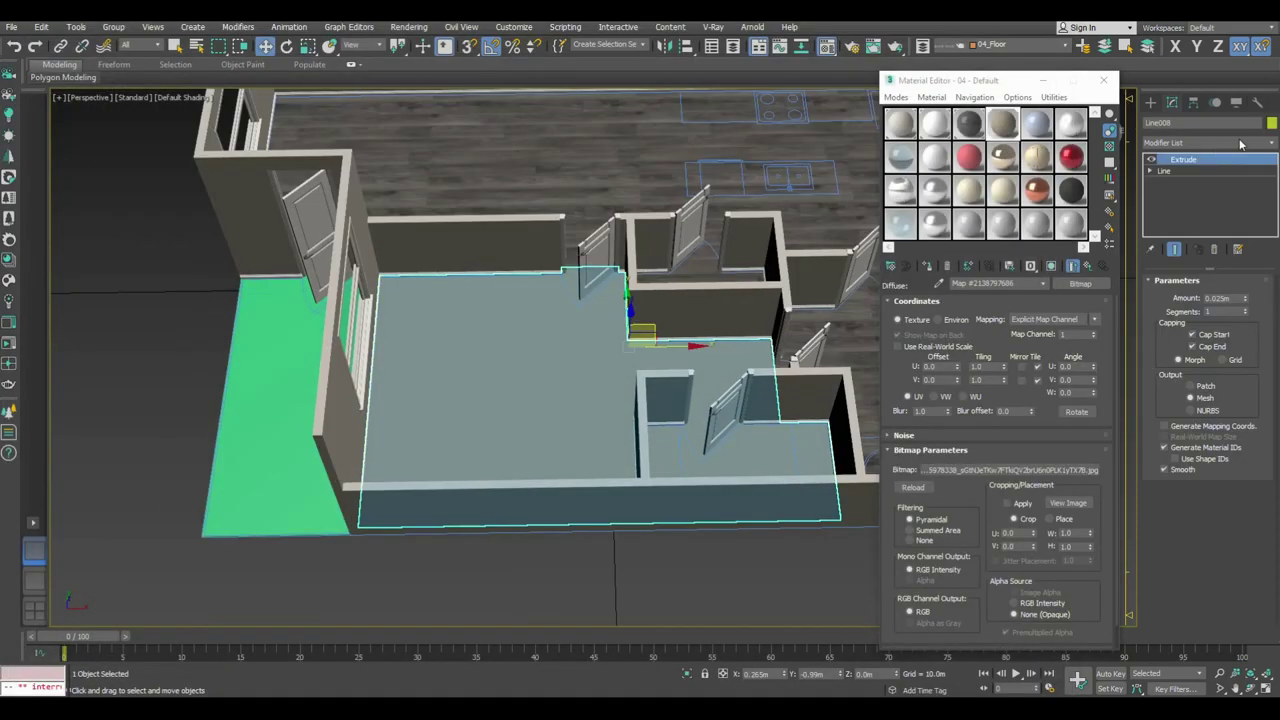
# Step: Add a UVW Map modifier and size the carpet texture 2.0m by 2.0m
pyautogui.click(1225, 143)
pyautogui.press('u')
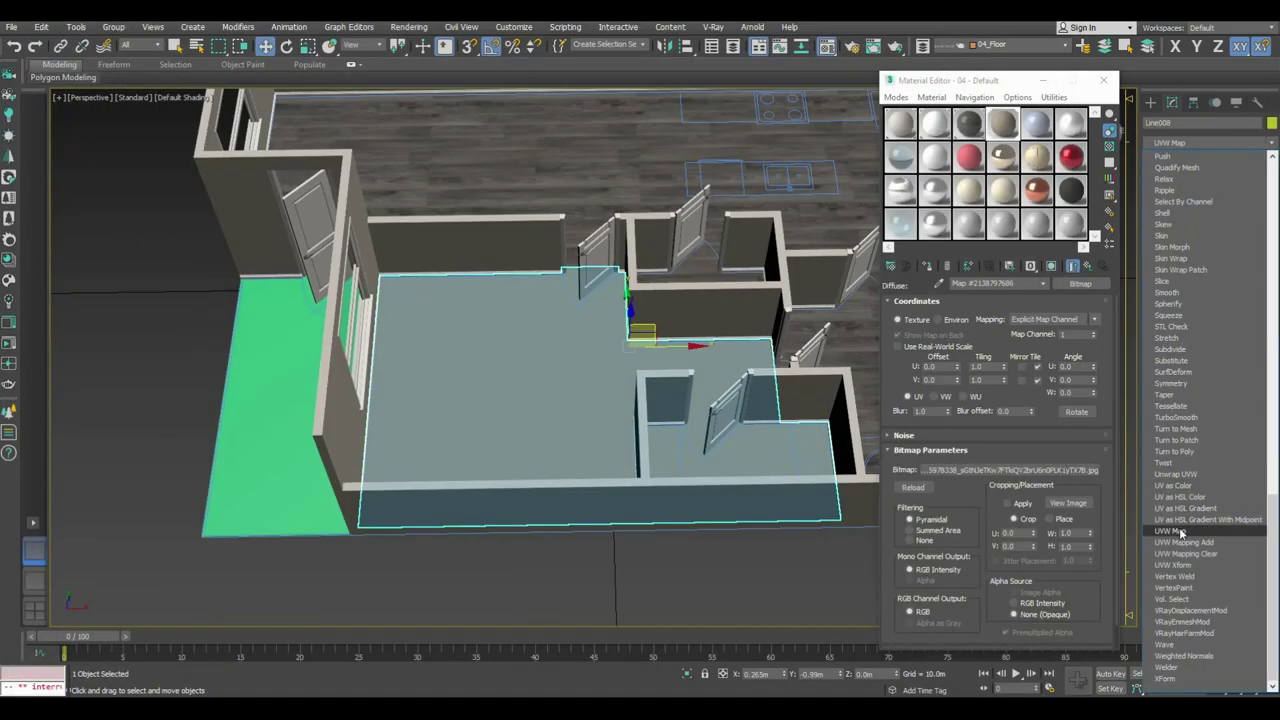
pyautogui.click(1180, 532)
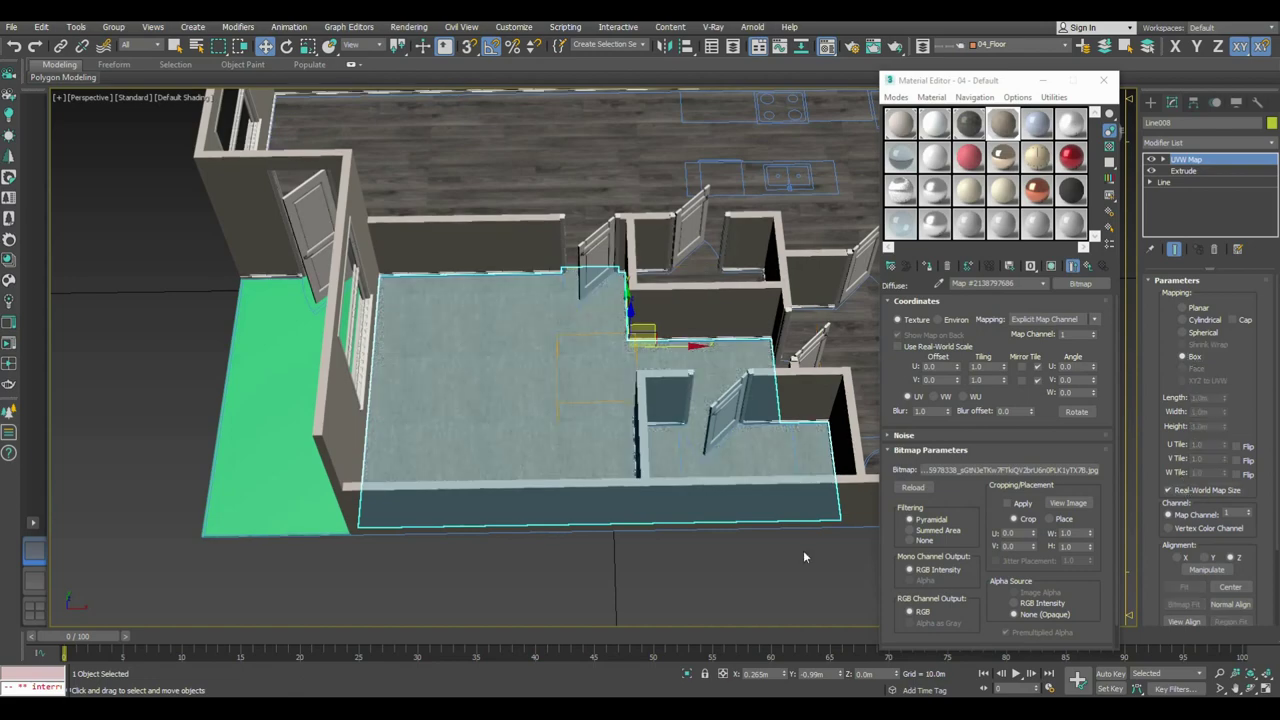
pyautogui.hotkey('ctrl', 'd')
pyautogui.press('z')
pyautogui.scroll(10, 563, 409)
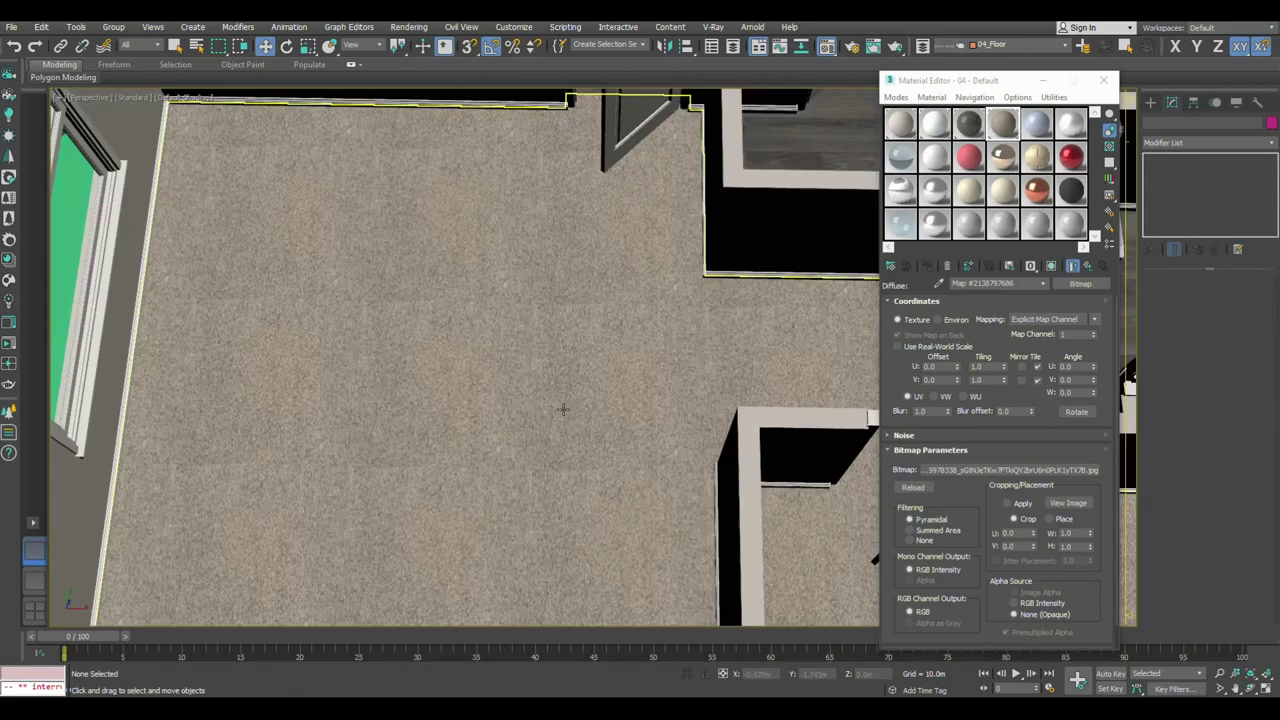
pyautogui.click(931, 351)
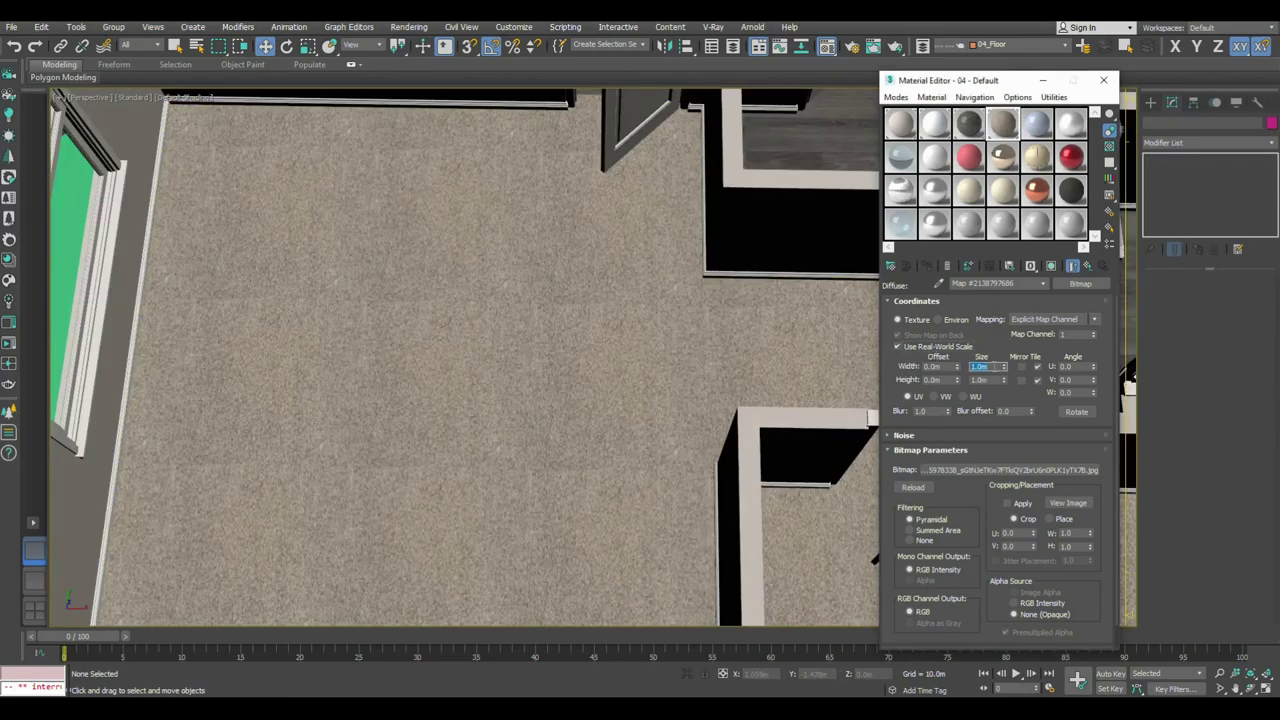
pyautogui.write('2')
pyautogui.press('Return')
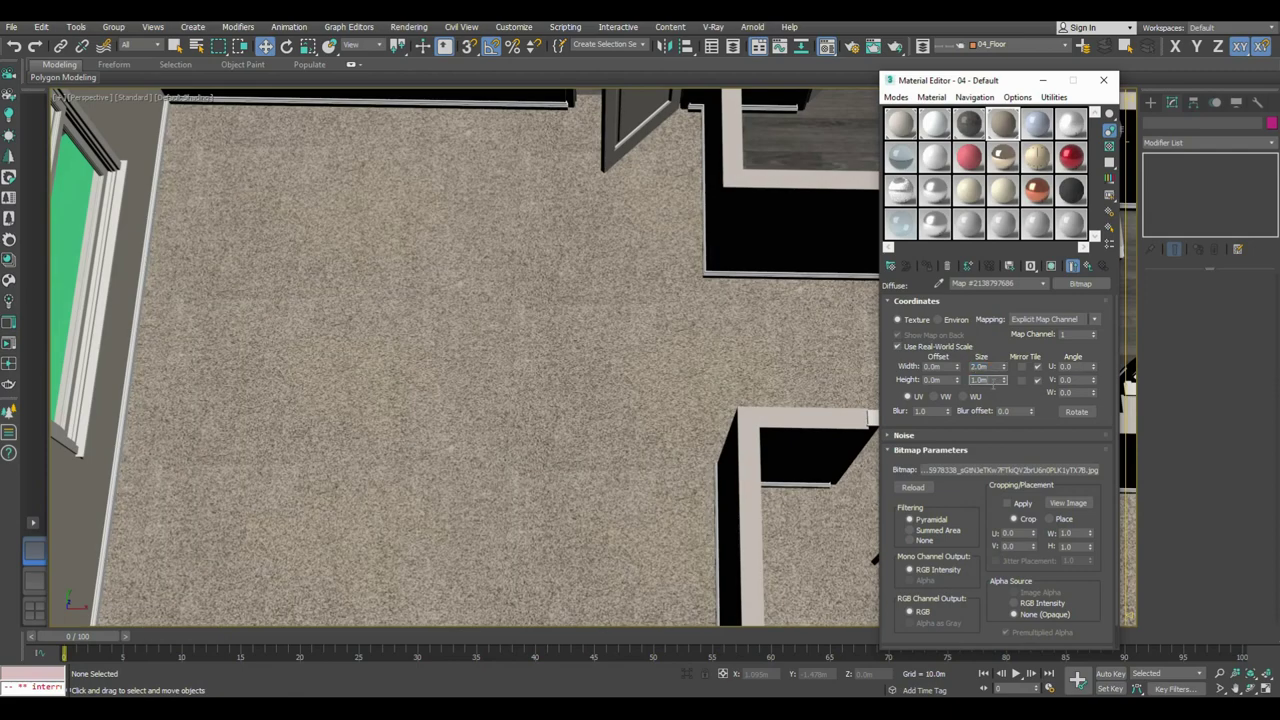
pyautogui.write('2')
pyautogui.press('Return')
# Step: Switch to the physical camera view enlarged to fill the viewport area
pyautogui.press('c')
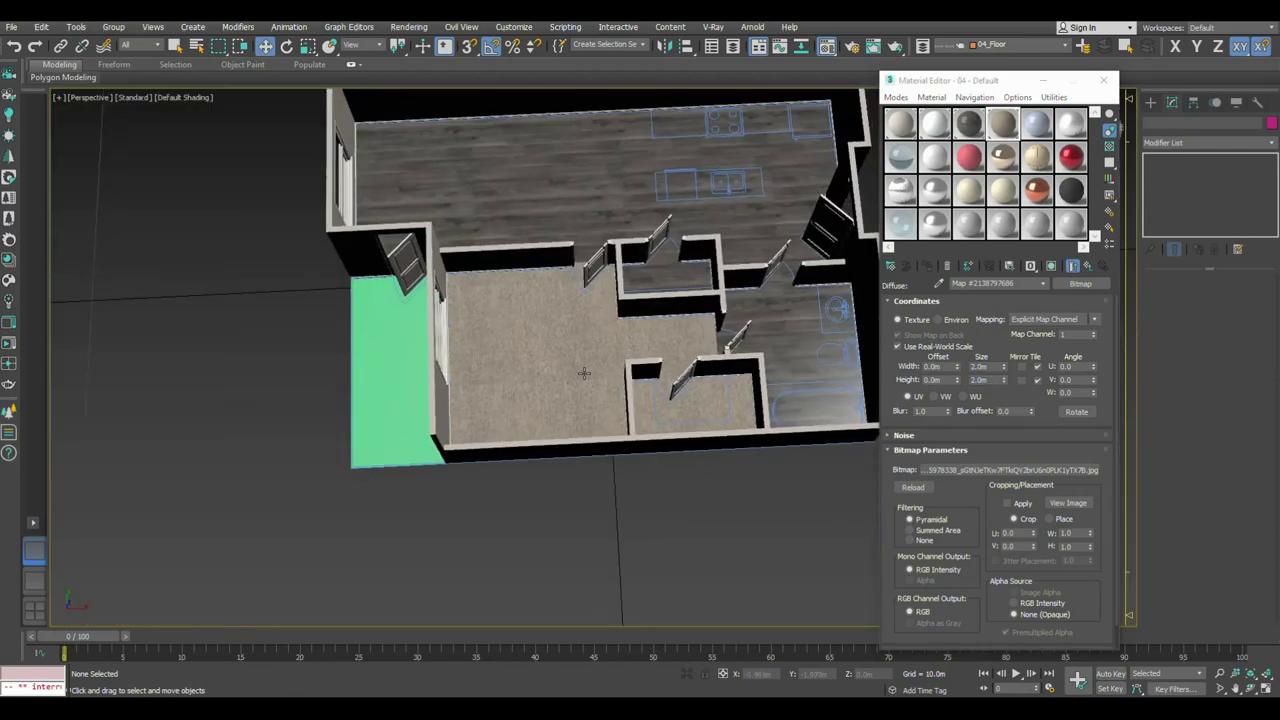
pyautogui.hotkey('alt', 'w')
pyautogui.hotkey('alt', 'w')
pyautogui.click(509, 422)
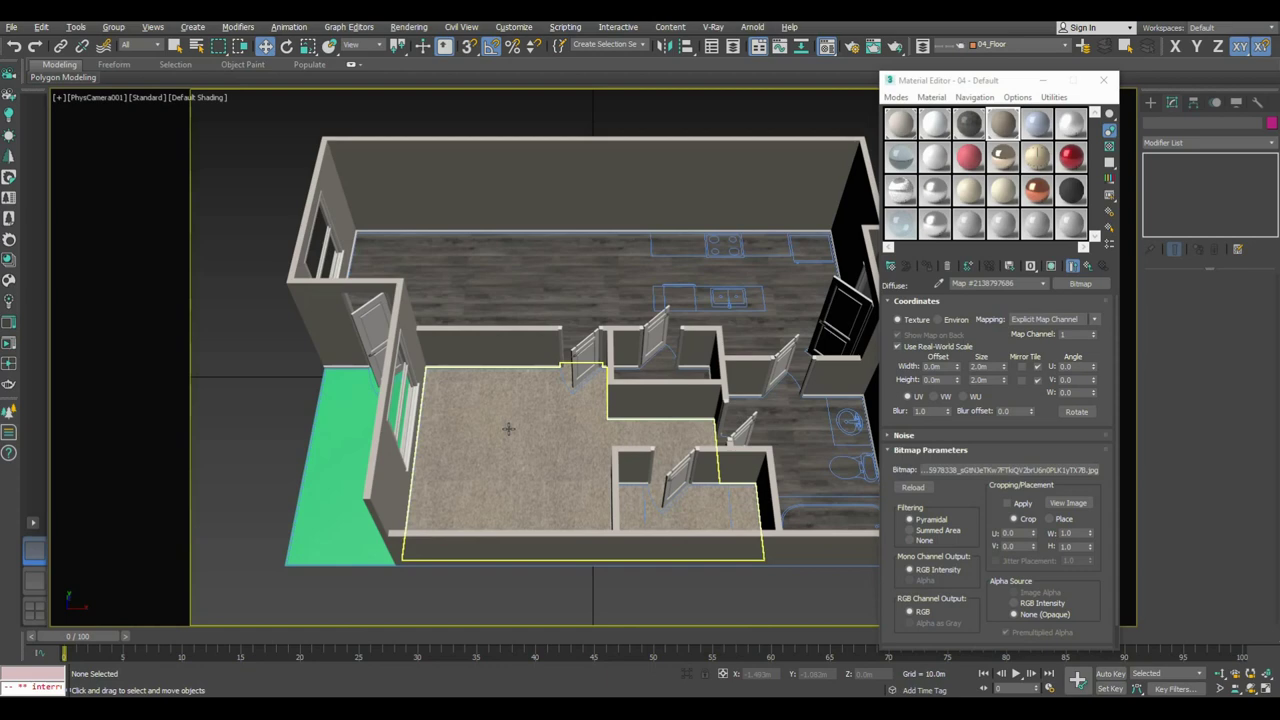
pyautogui.click(1036, 124)
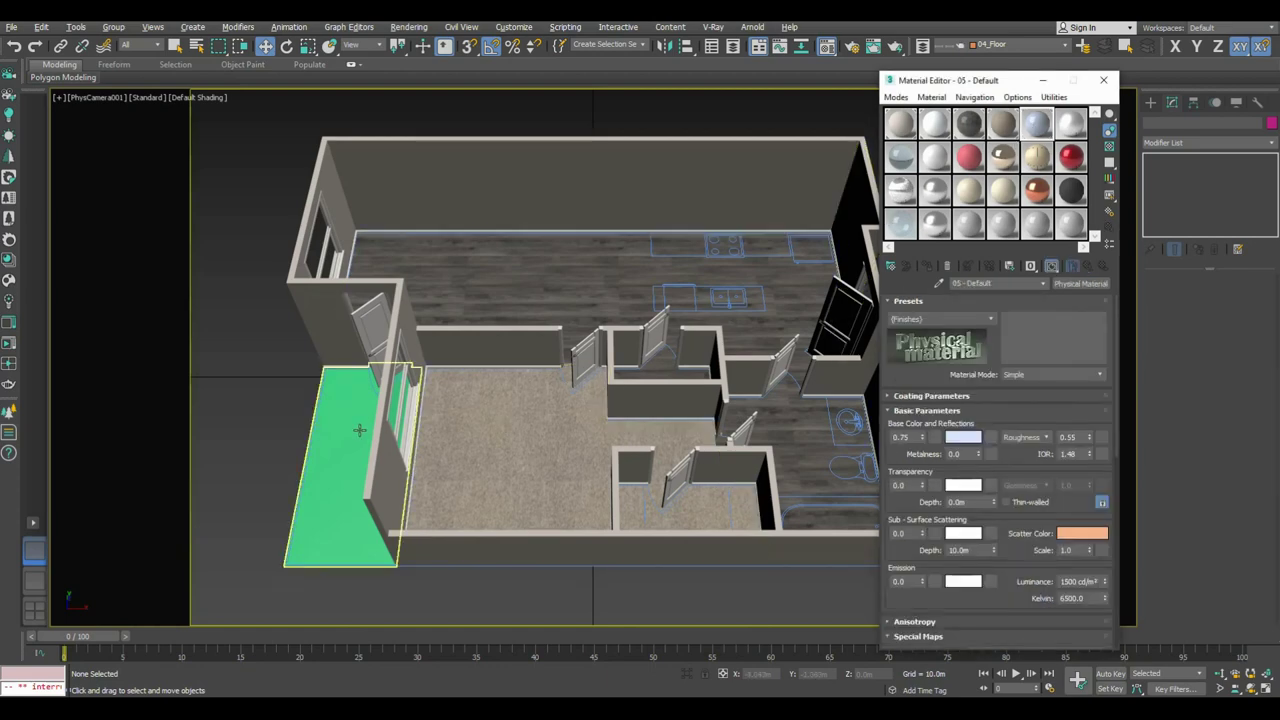
# Step: Assign material 05 to the balcony floor as a VRayMtl with a grey tile diffuse bitmap
pyautogui.click(335, 460)
pyautogui.click(926, 266)
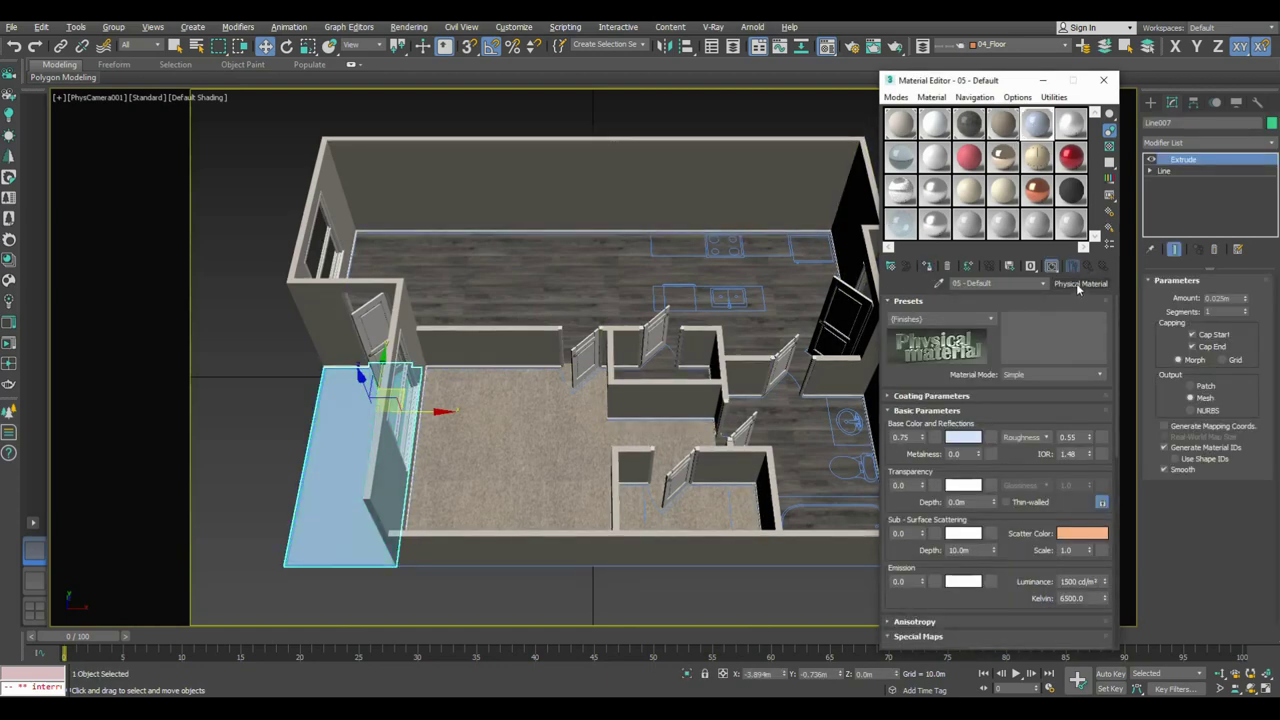
pyautogui.click(1080, 283)
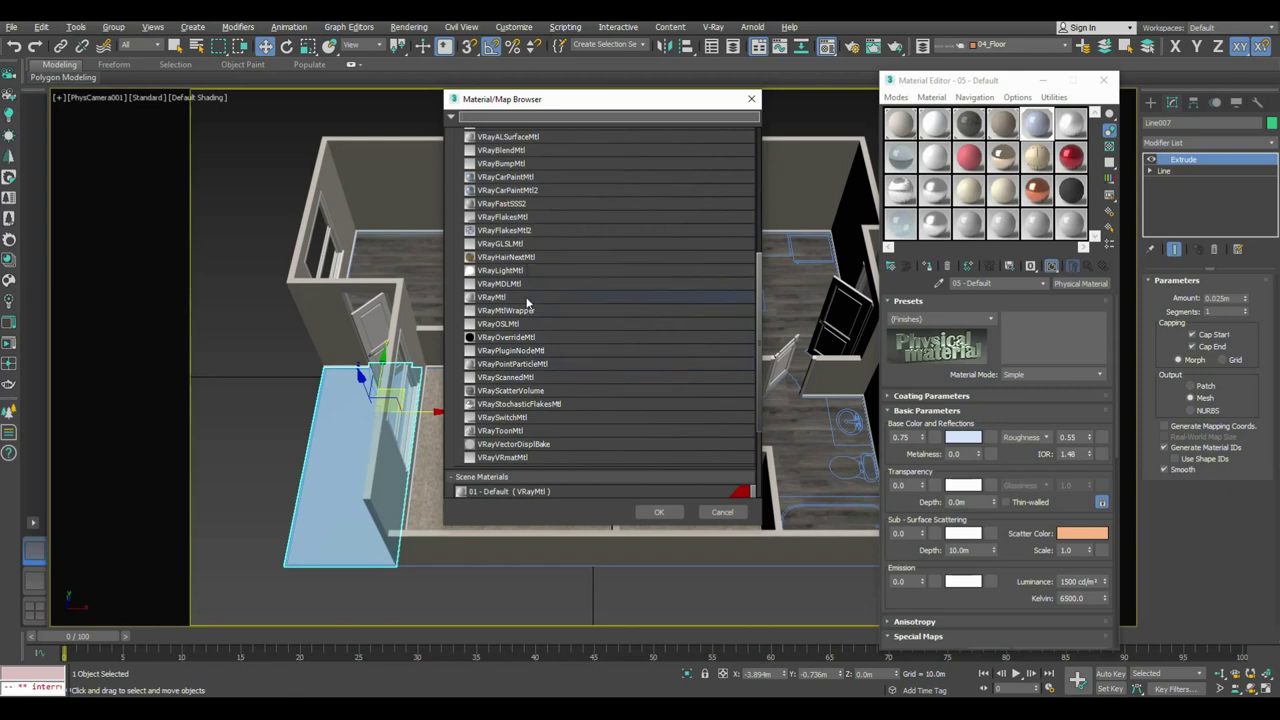
pyautogui.doubleClick(527, 302)
pyautogui.click(272, 393)
pyautogui.click(990, 328)
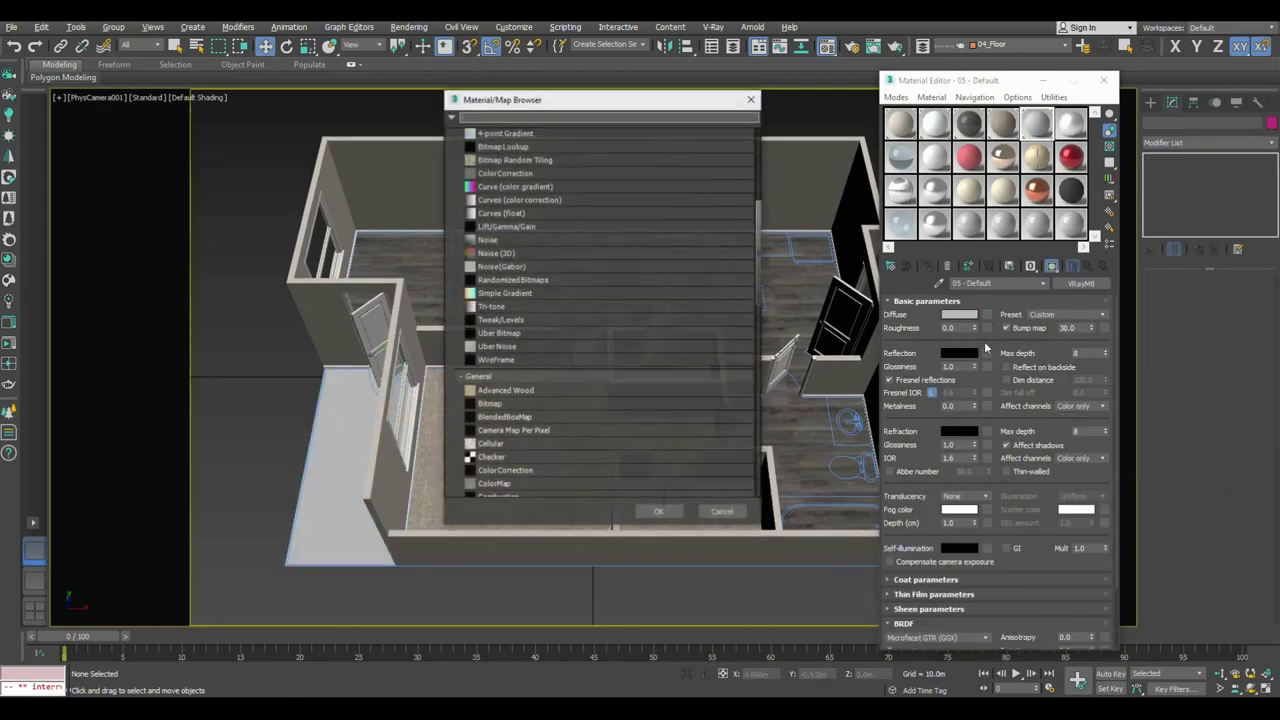
pyautogui.press('Escape')
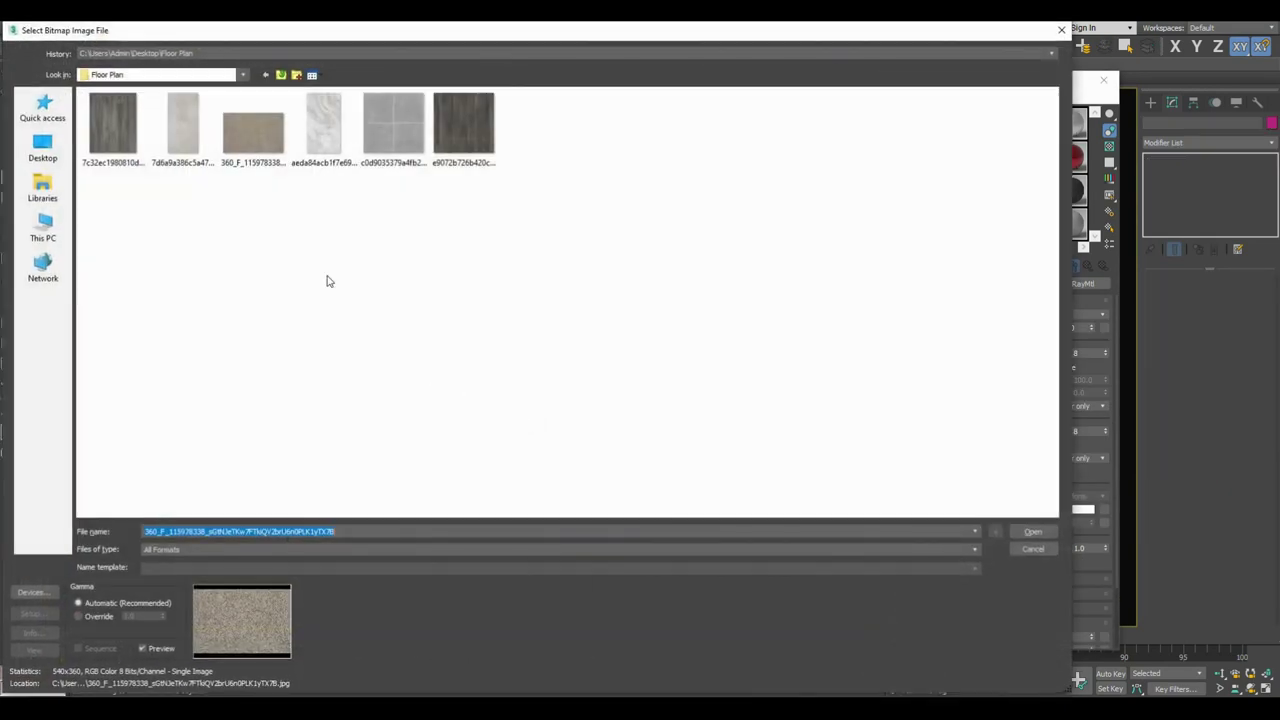
pyautogui.doubleClick(376, 129)
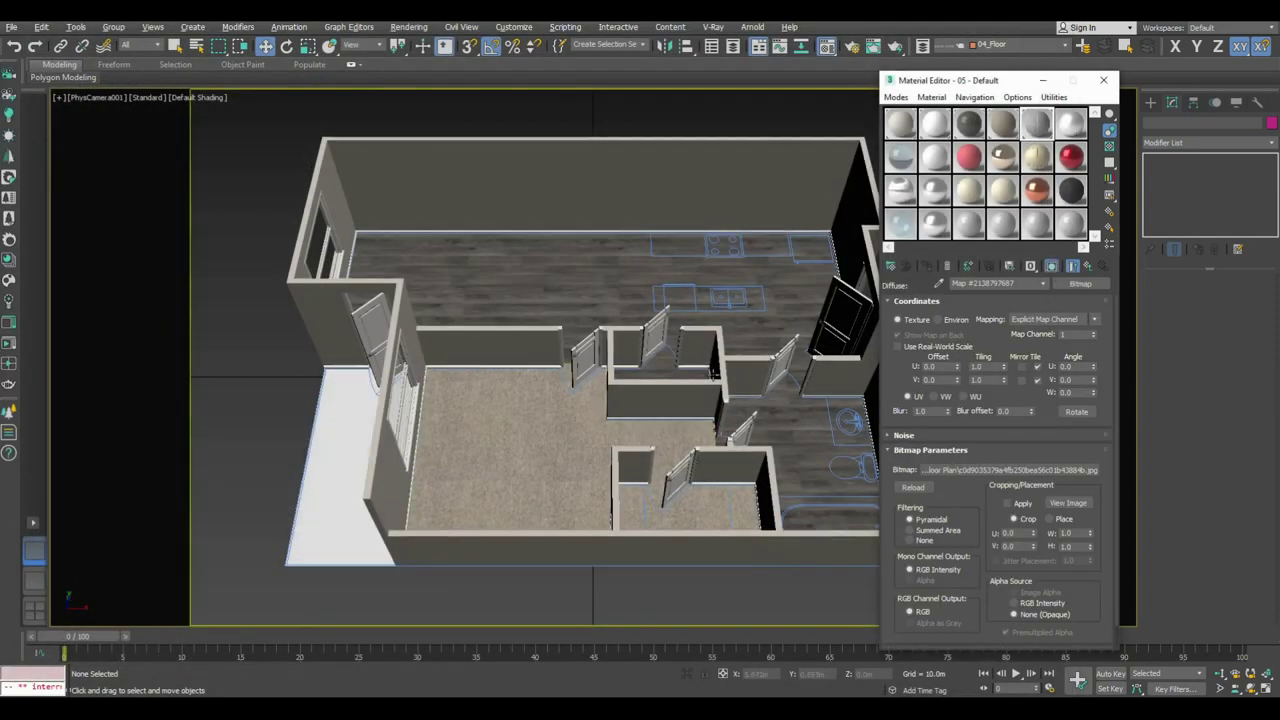
# Step: Add a UVW Map modifier to the balcony floor slab
pyautogui.click(351, 451)
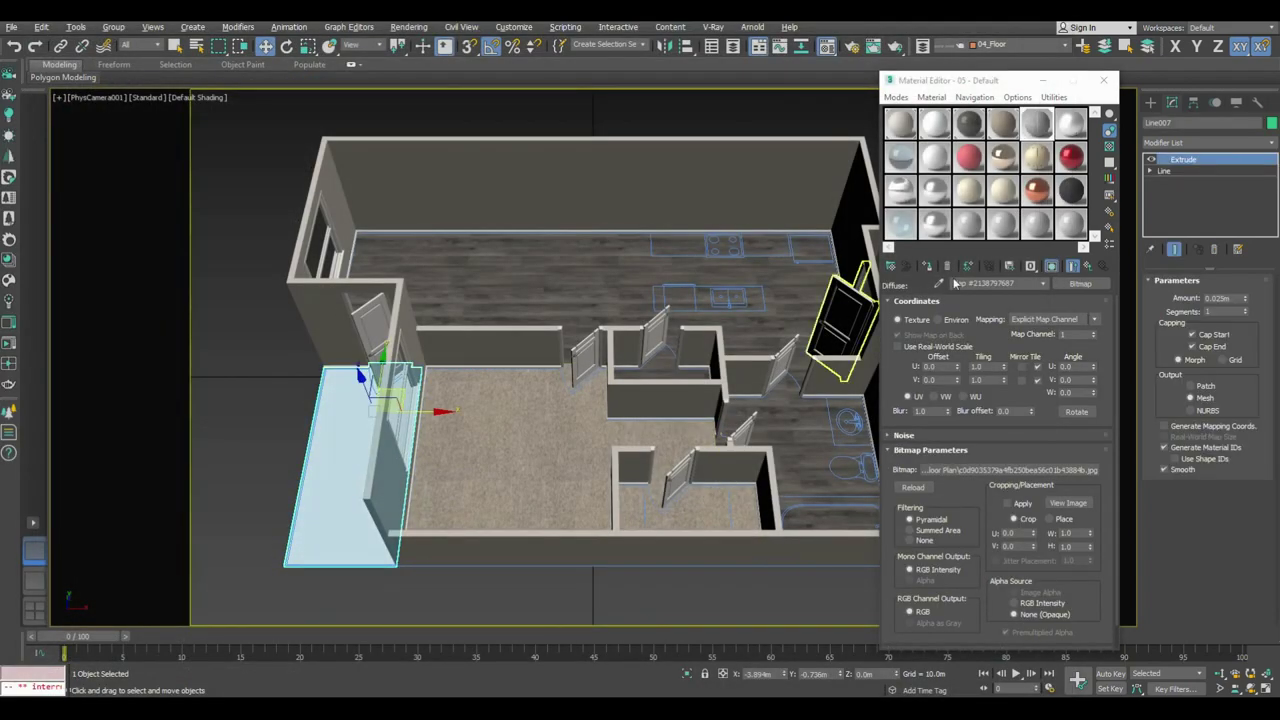
pyautogui.click(1177, 146)
pyautogui.click(1178, 516)
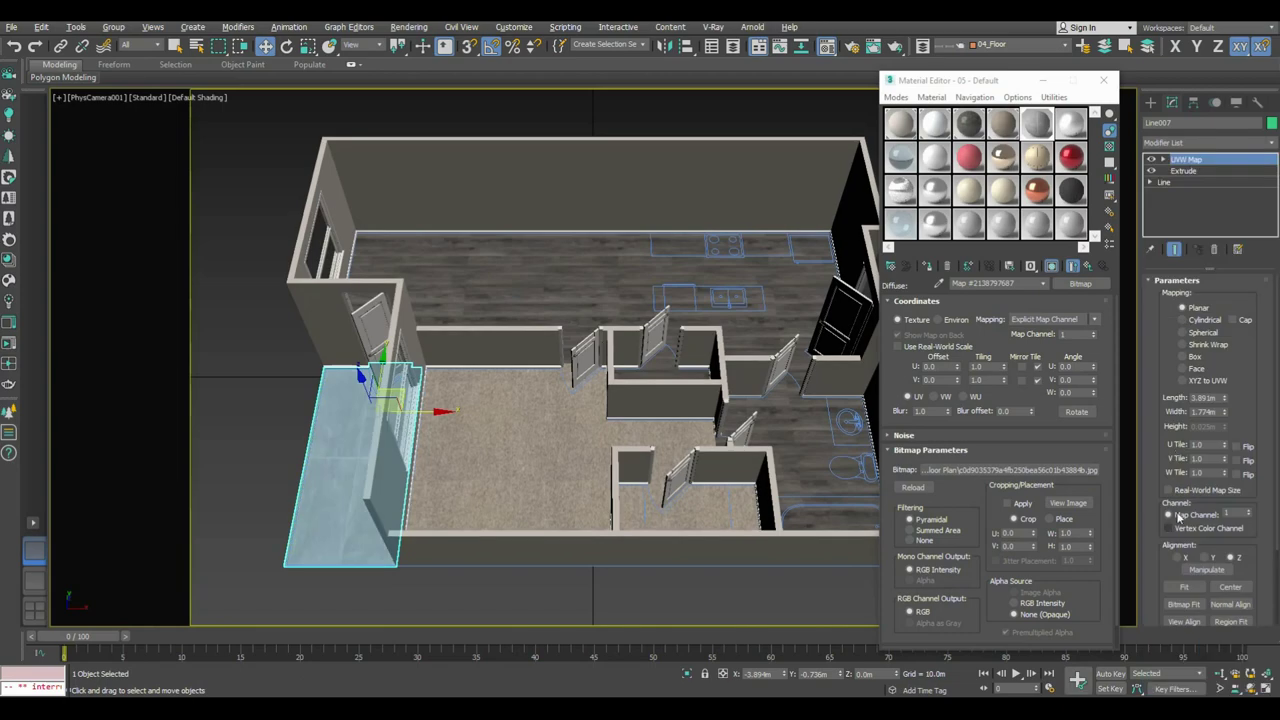
pyautogui.click(787, 577)
pyautogui.hotkey('alt', 'w')
pyautogui.hotkey('alt', 'w')
pyautogui.scroll(3, 500, 343)
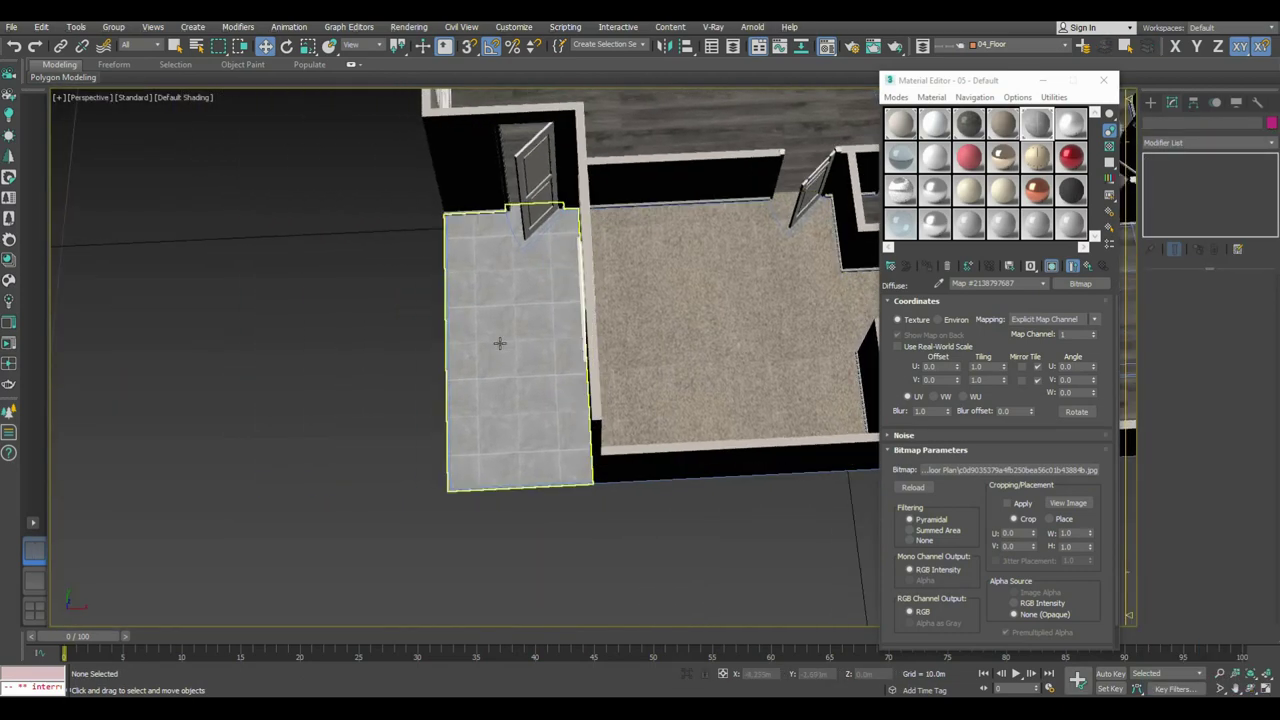
pyautogui.scroll(3, 529, 351)
# Step: Enable real-world scale for the tile texture and set its size to 1.219m
pyautogui.click(898, 346)
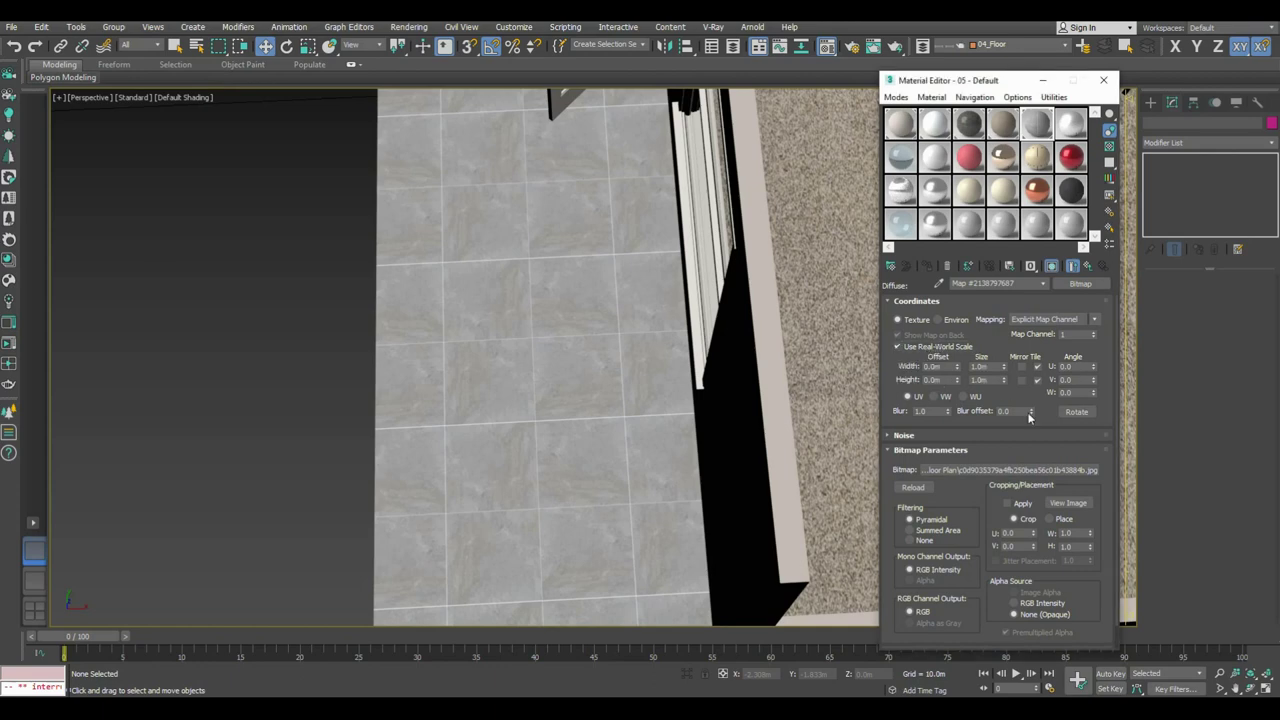
pyautogui.click(1076, 503)
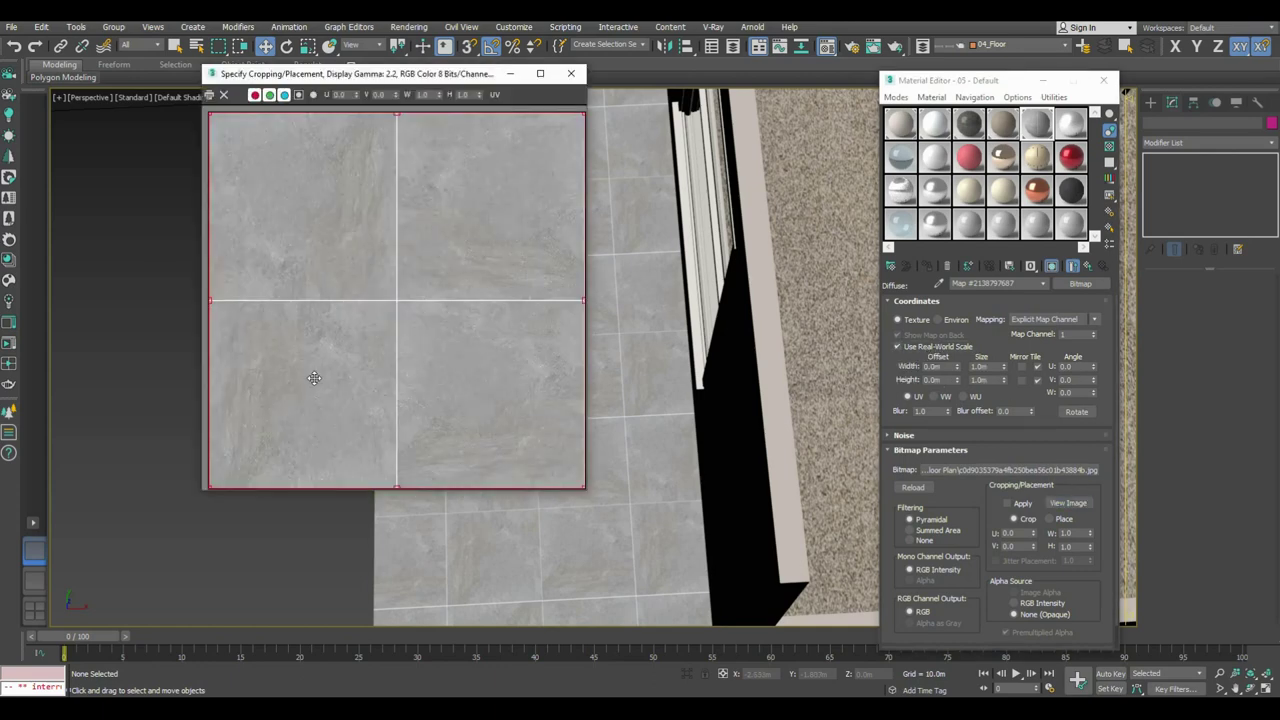
pyautogui.click(571, 73)
pyautogui.doubleClick(980, 366)
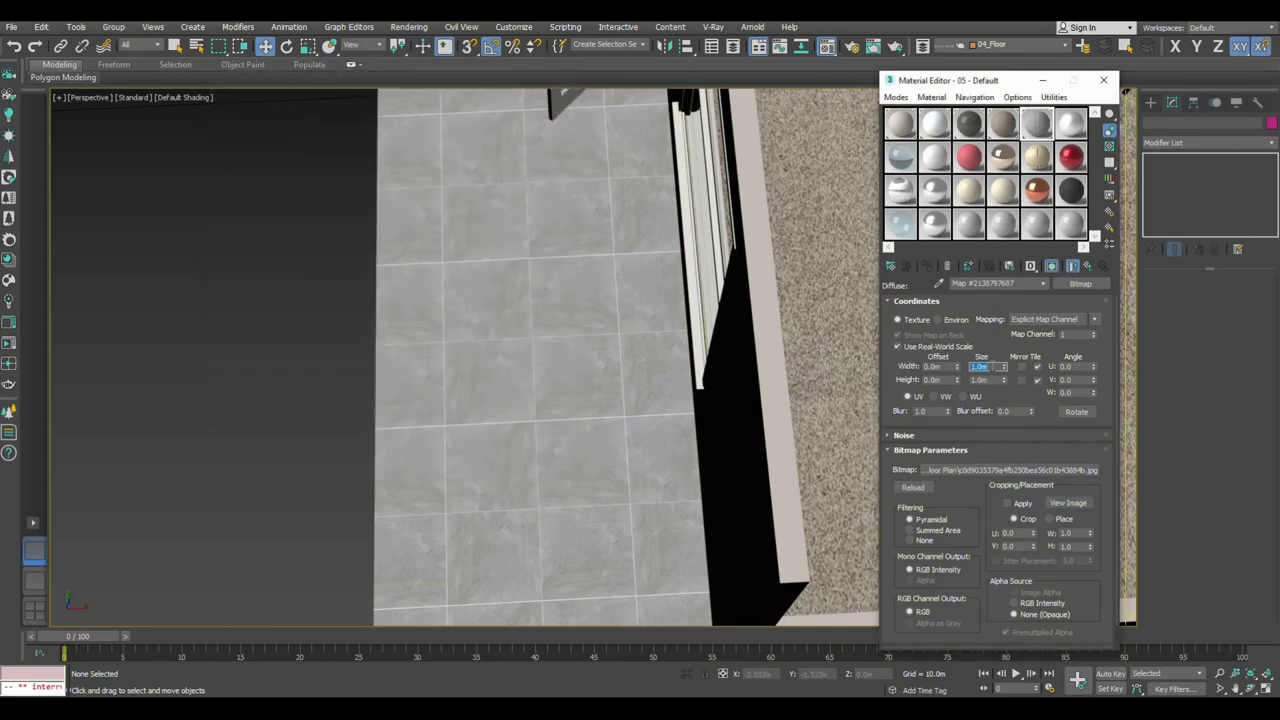
pyautogui.write('4.25')
pyautogui.press('Return')
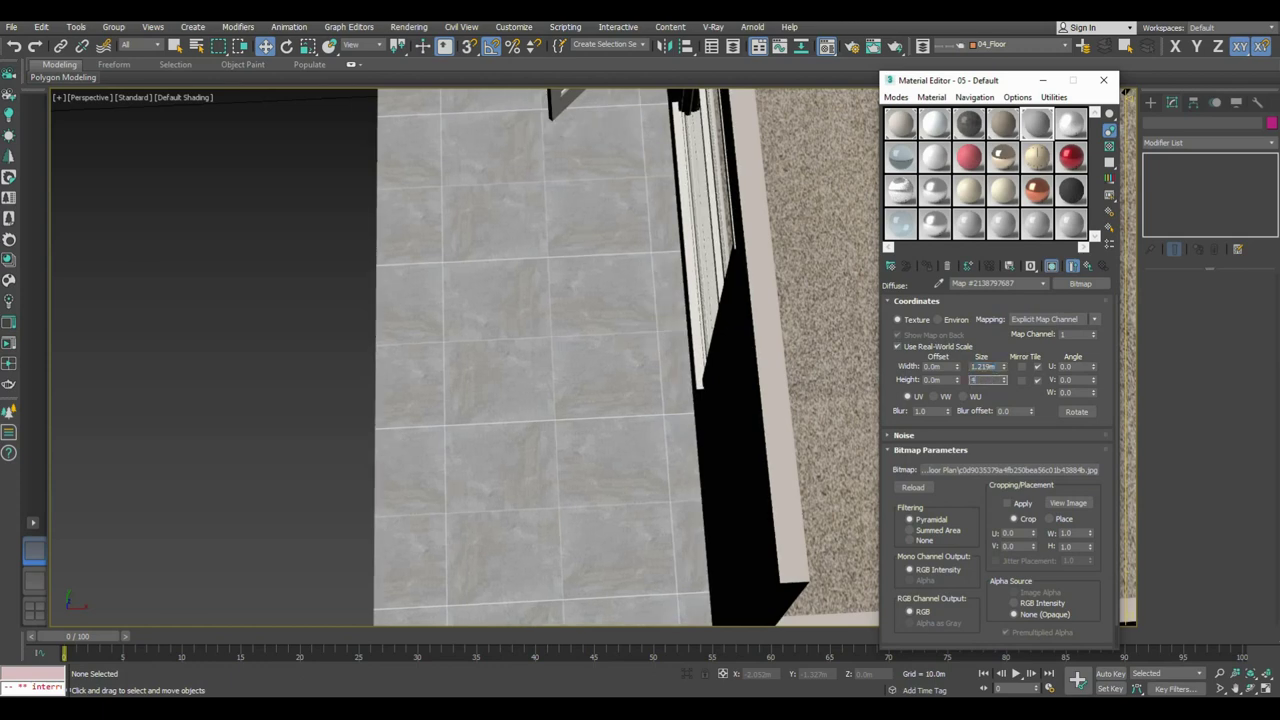
pyautogui.press('Return')
pyautogui.scroll(-3, 480, 365)
# Step: Move the UVW Map gizmo so the tile pattern aligns with the balcony slab edges
pyautogui.click(485, 360)
pyautogui.click(1162, 161)
pyautogui.click(1186, 171)
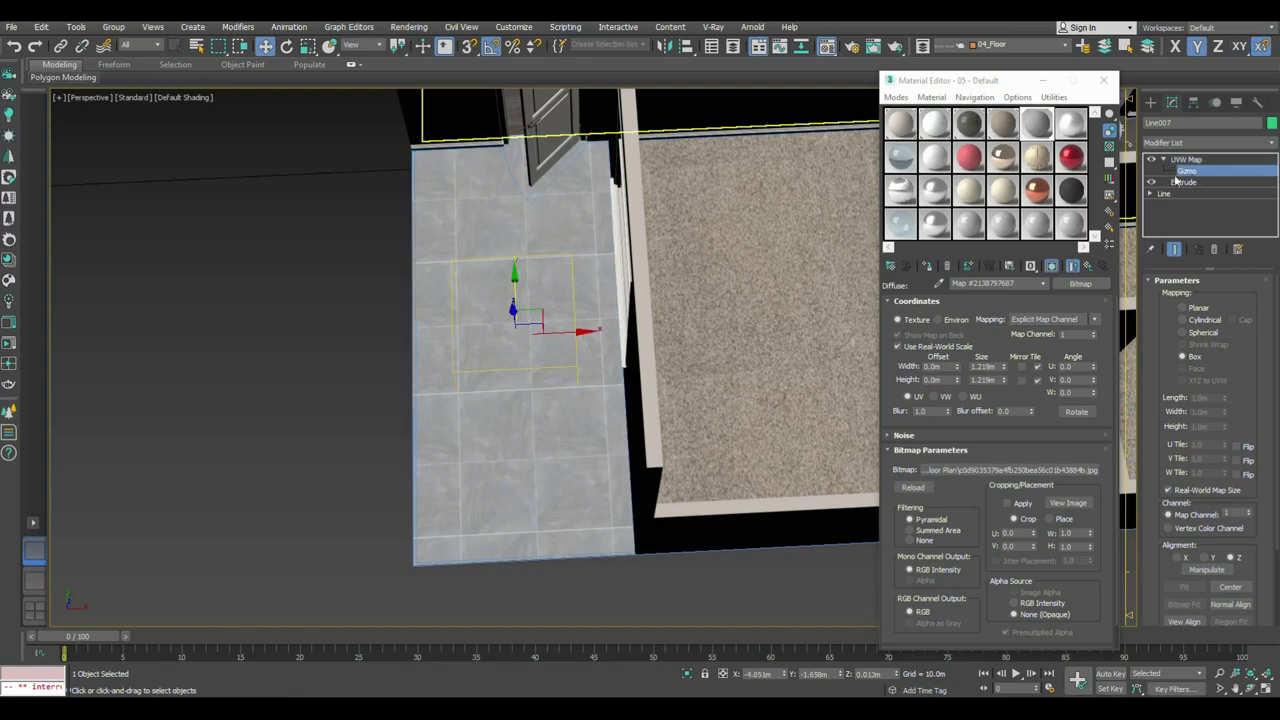
pyautogui.scroll(3, 517, 329)
pyautogui.moveTo(610, 346); pyautogui.dragTo(627, 357)
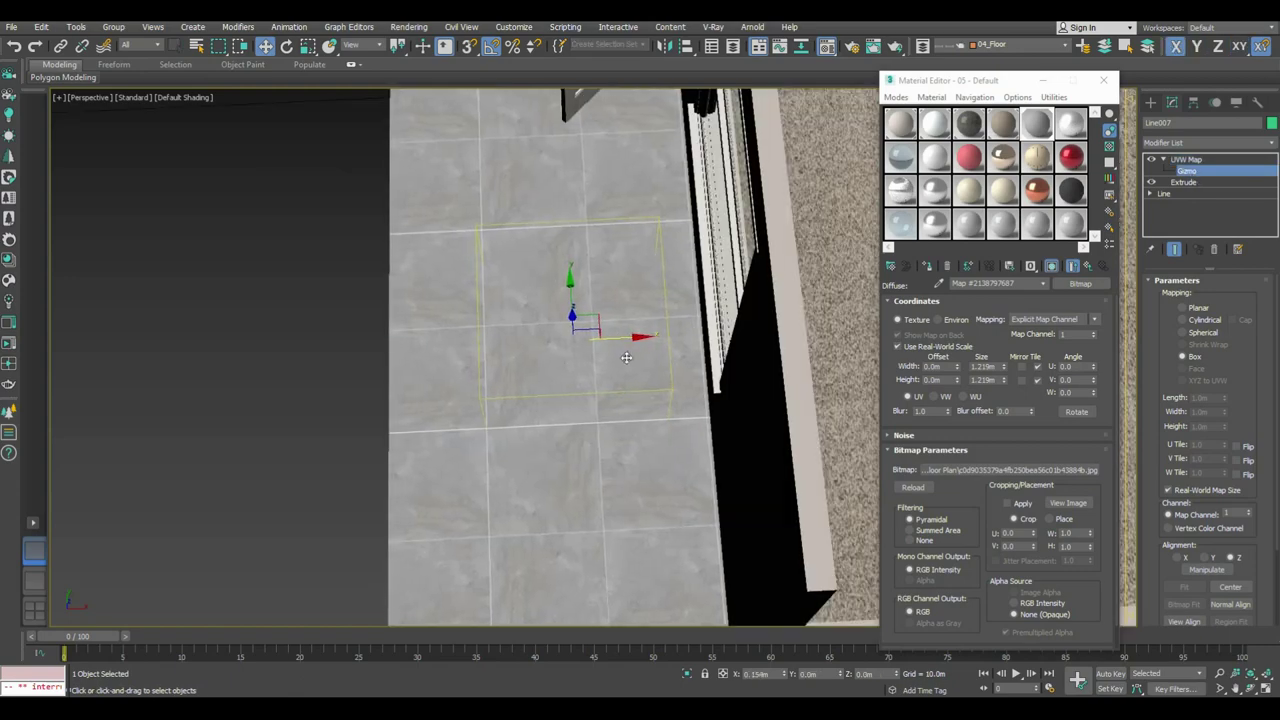
pyautogui.moveTo(619, 370)
pyautogui.keyDown('alt'); pyautogui.mouseDown(button='middle')
pyautogui.moveTo(657, 391)
pyautogui.moveTo(541, 339)
pyautogui.mouseUp(button='middle'); pyautogui.keyUp('alt')
pyautogui.moveTo(550, 327); pyautogui.dragTo(547, 330)
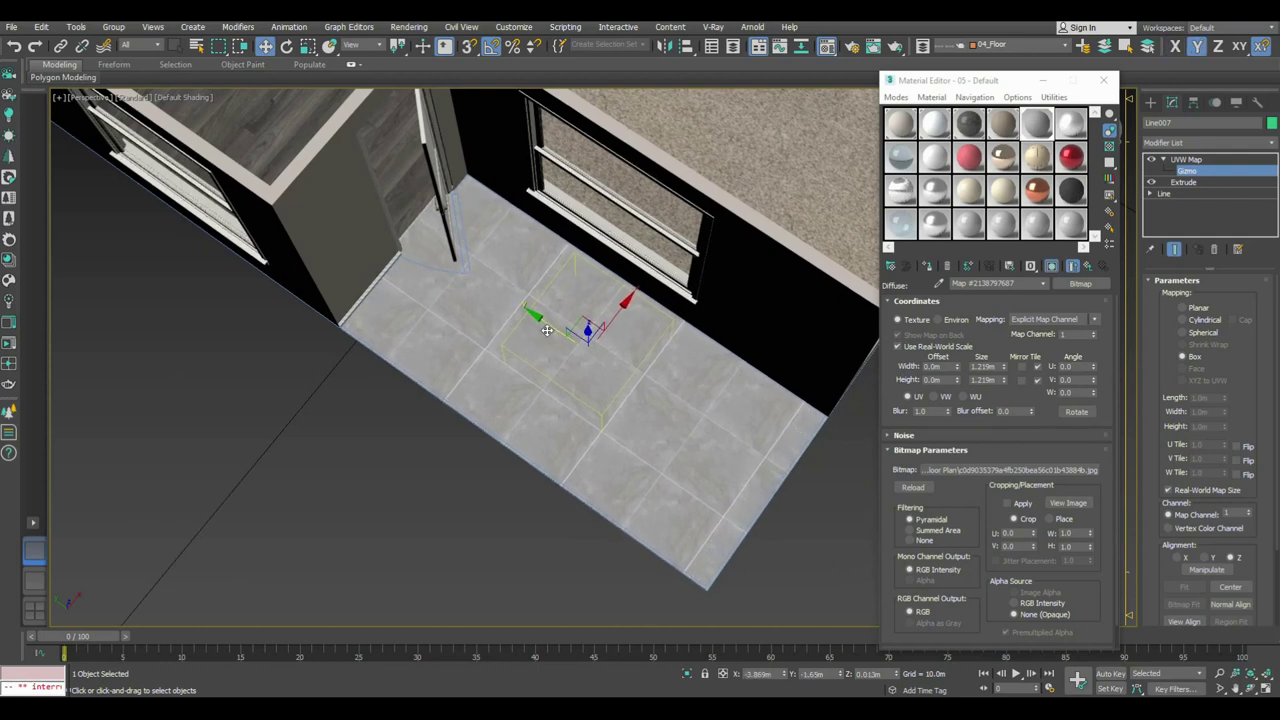
# Step: Close the material editor and orbit to see more of the apartment
pyautogui.click(1150, 102)
pyautogui.click(391, 477)
pyautogui.keyDown('alt'); pyautogui.moveTo(391, 477); pyautogui.dragTo(466, 414, button='middle'); pyautogui.keyUp('alt')
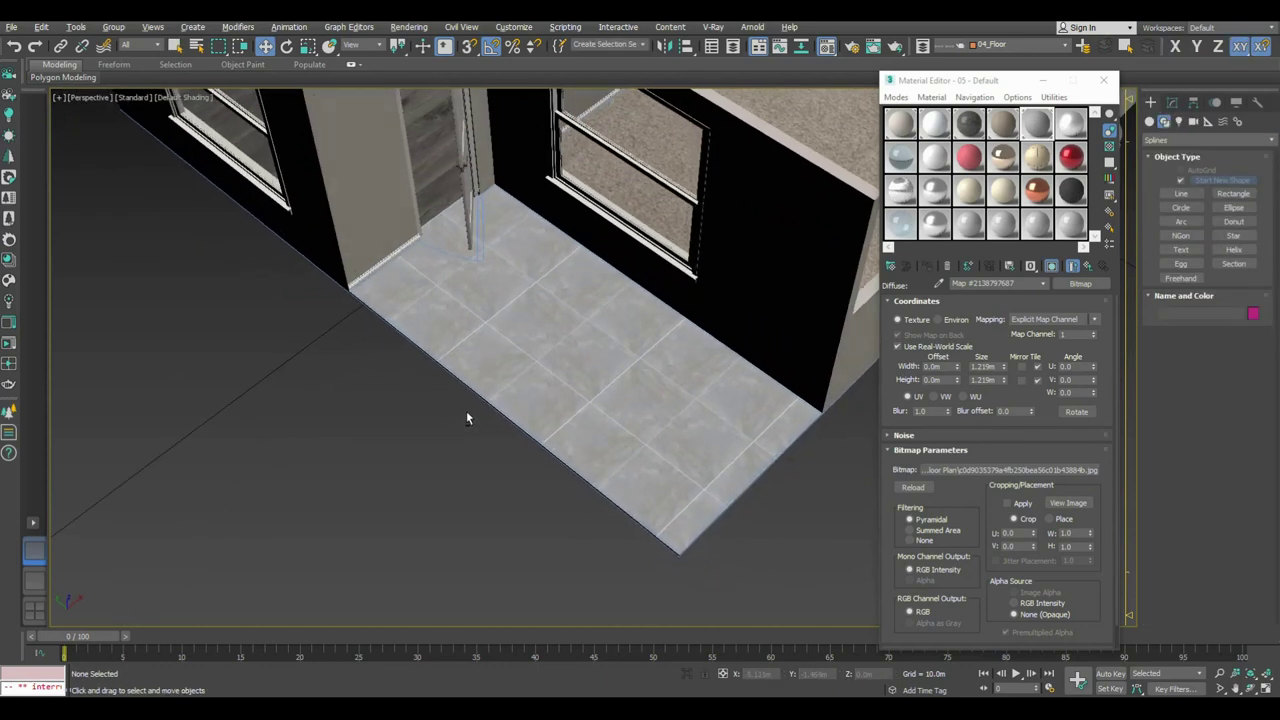
pyautogui.press('m')
pyautogui.moveTo(594, 388)
pyautogui.keyDown('alt'); pyautogui.mouseDown(button='middle')
pyautogui.moveTo(571, 423)
pyautogui.moveTo(663, 386)
pyautogui.mouseUp(button='middle'); pyautogui.keyUp('alt')
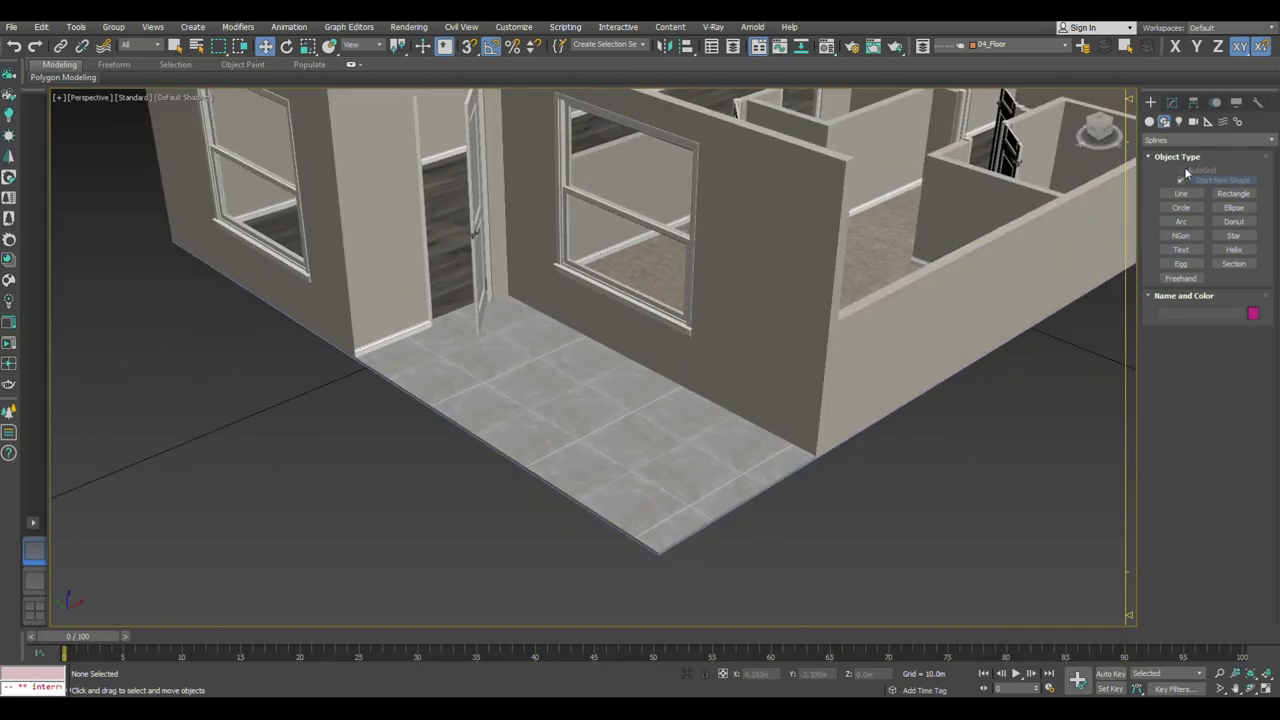
# Step: Isolate the floor plan outline in the viewport
pyautogui.press('w')
pyautogui.click(795, 477)
pyautogui.hotkey('alt', 'q')
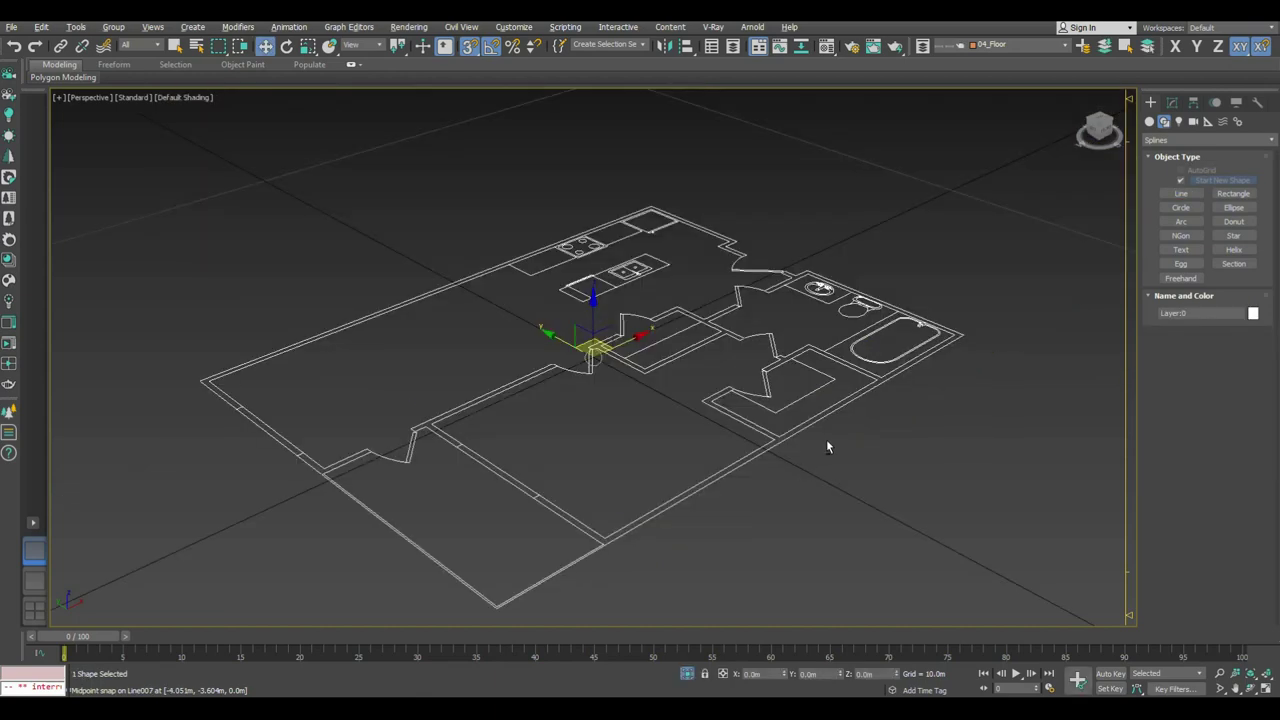
pyautogui.scroll(-3, 826, 447)
pyautogui.click(826, 447)
# Step: Draw an L-shaped line along the balcony's open edges and raise it 0.914m
pyautogui.click(1172, 195)
pyautogui.scroll(5, 720, 495)
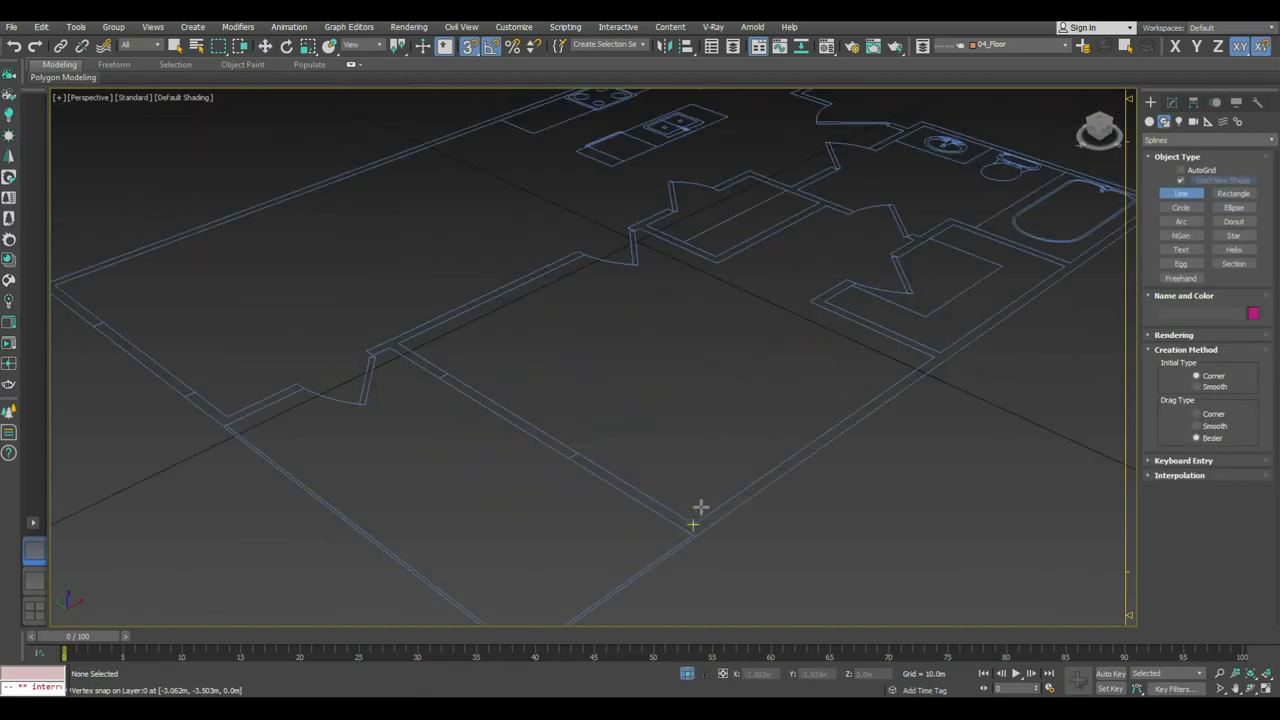
pyautogui.click(758, 488)
pyautogui.click(592, 603)
pyautogui.click(283, 383)
pyautogui.rightClick(430, 398)
pyautogui.press('w')
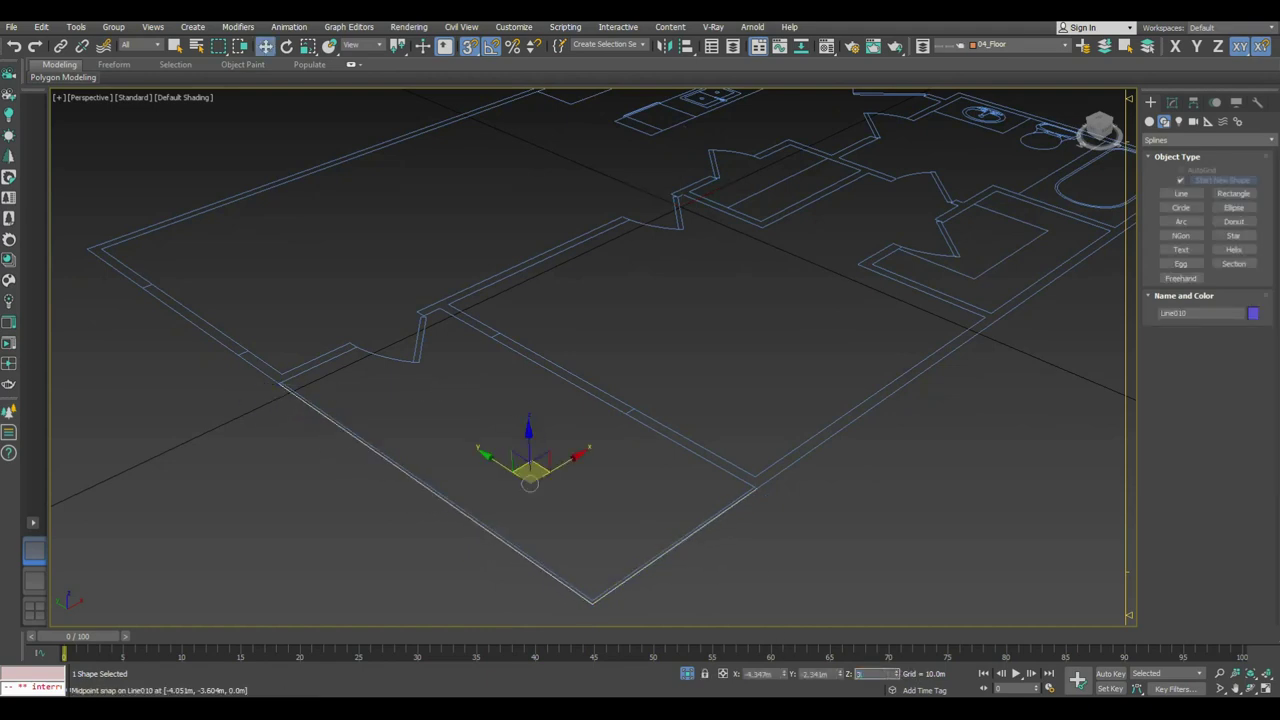
pyautogui.press('Return')
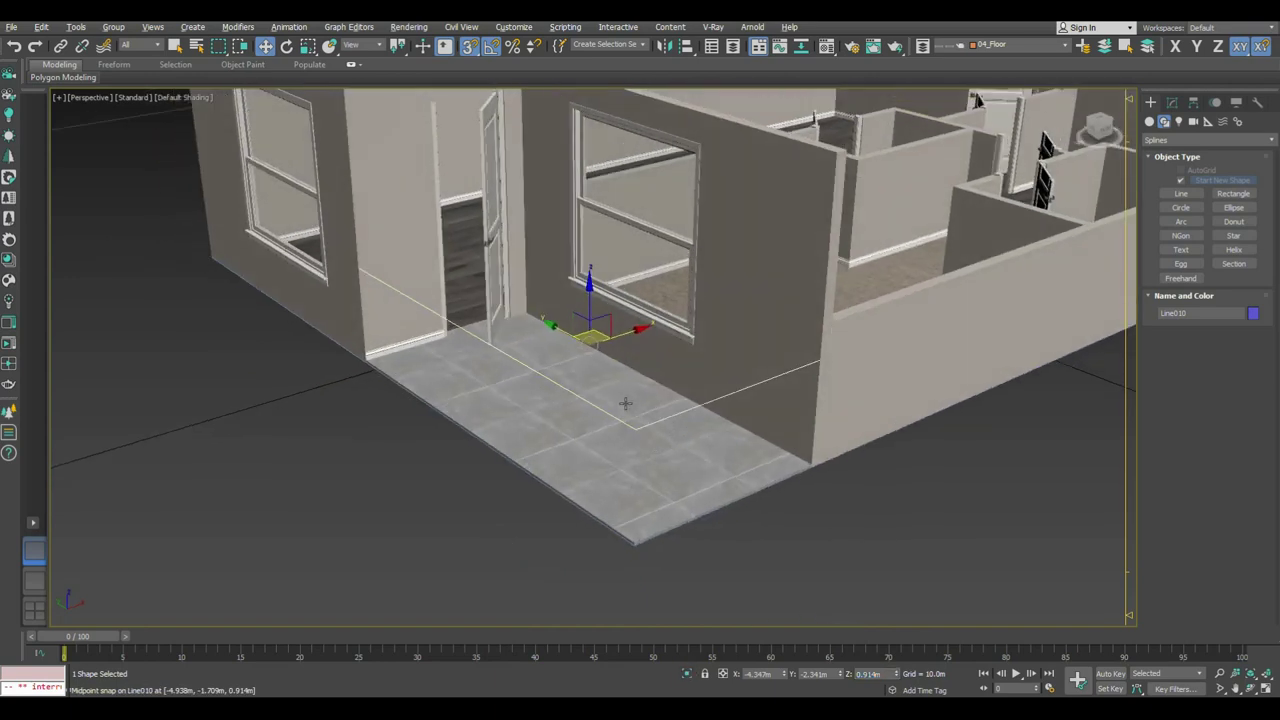
# Step: Make the line render in viewport and renderer with a rectangular cross-section
pyautogui.click(1172, 102)
pyautogui.click(1186, 282)
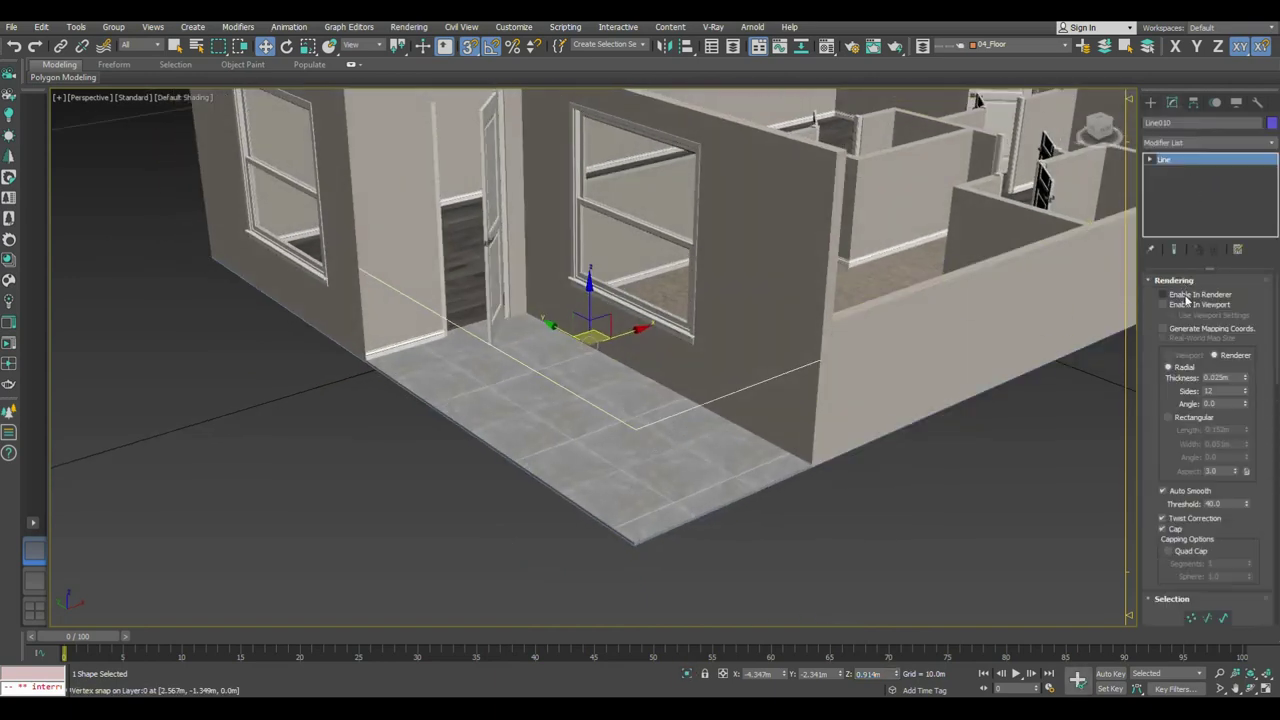
pyautogui.click(1187, 304)
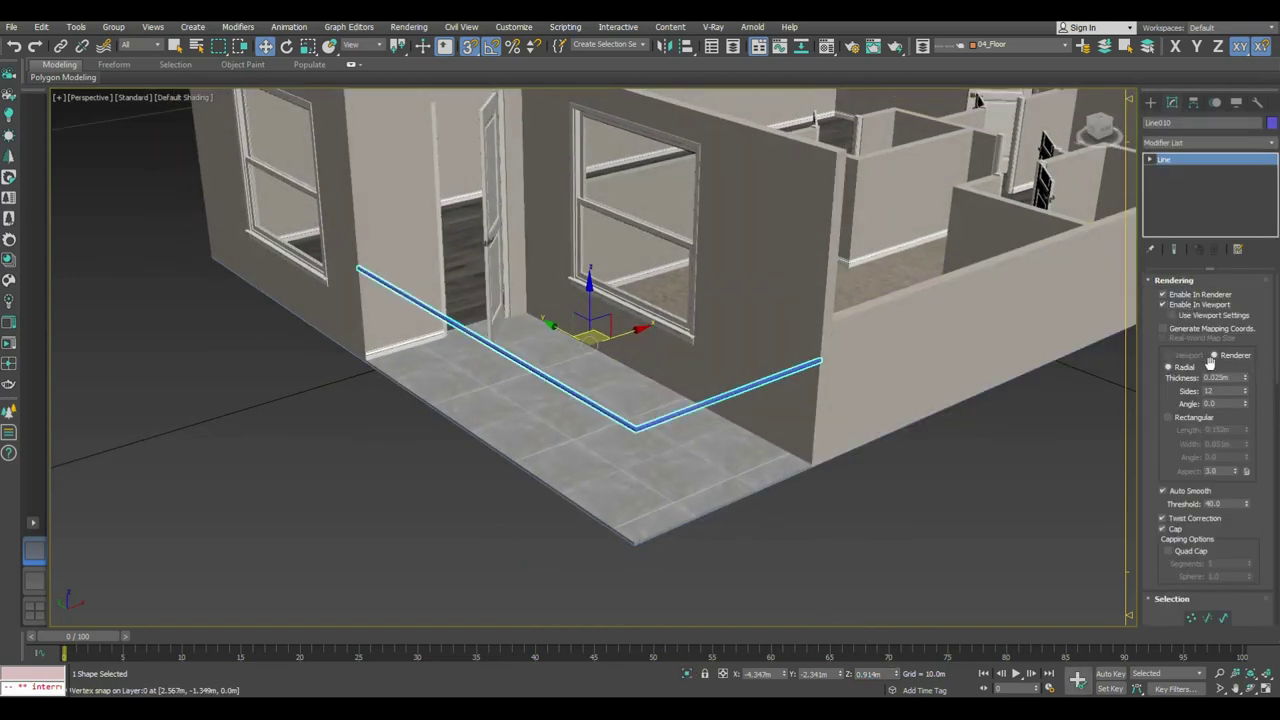
pyautogui.click(1184, 419)
pyautogui.write('0.025')
pyautogui.press('Return')
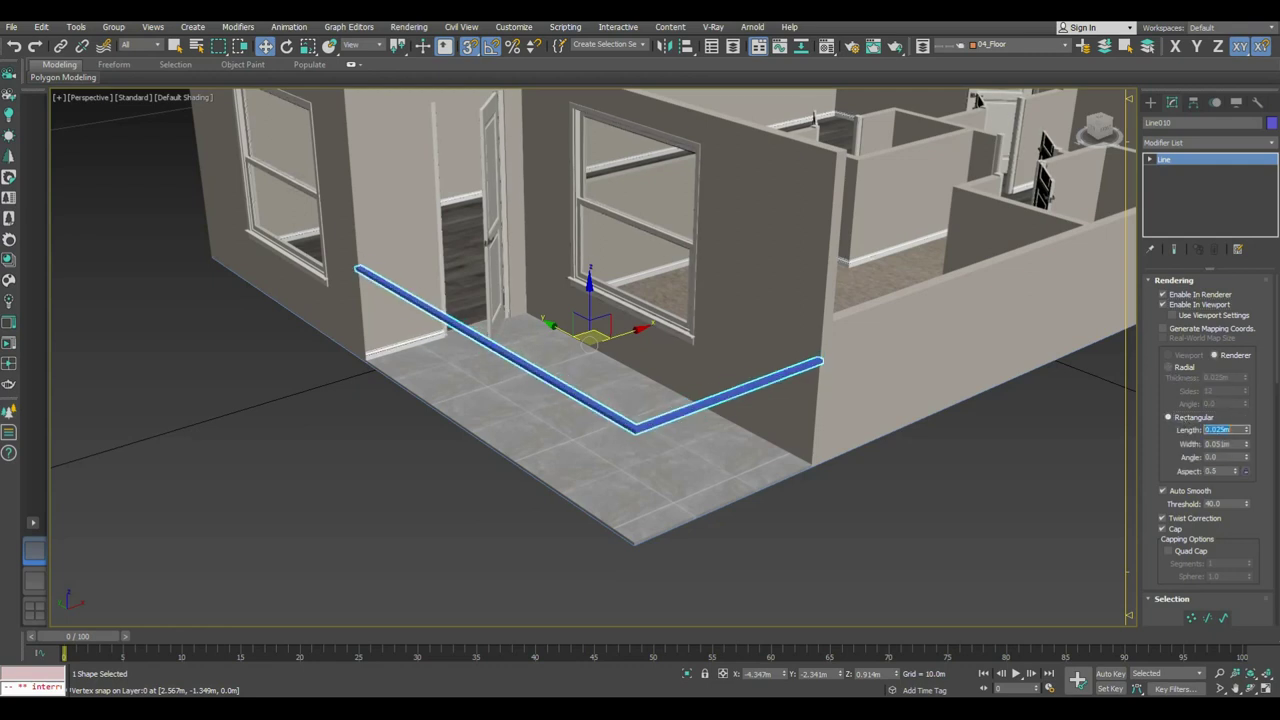
pyautogui.write('0.025')
pyautogui.press('Return')
# Step: Move the rail's left and bottom segments onto the slab edges and set the bar to 0.051m
pyautogui.press('t')
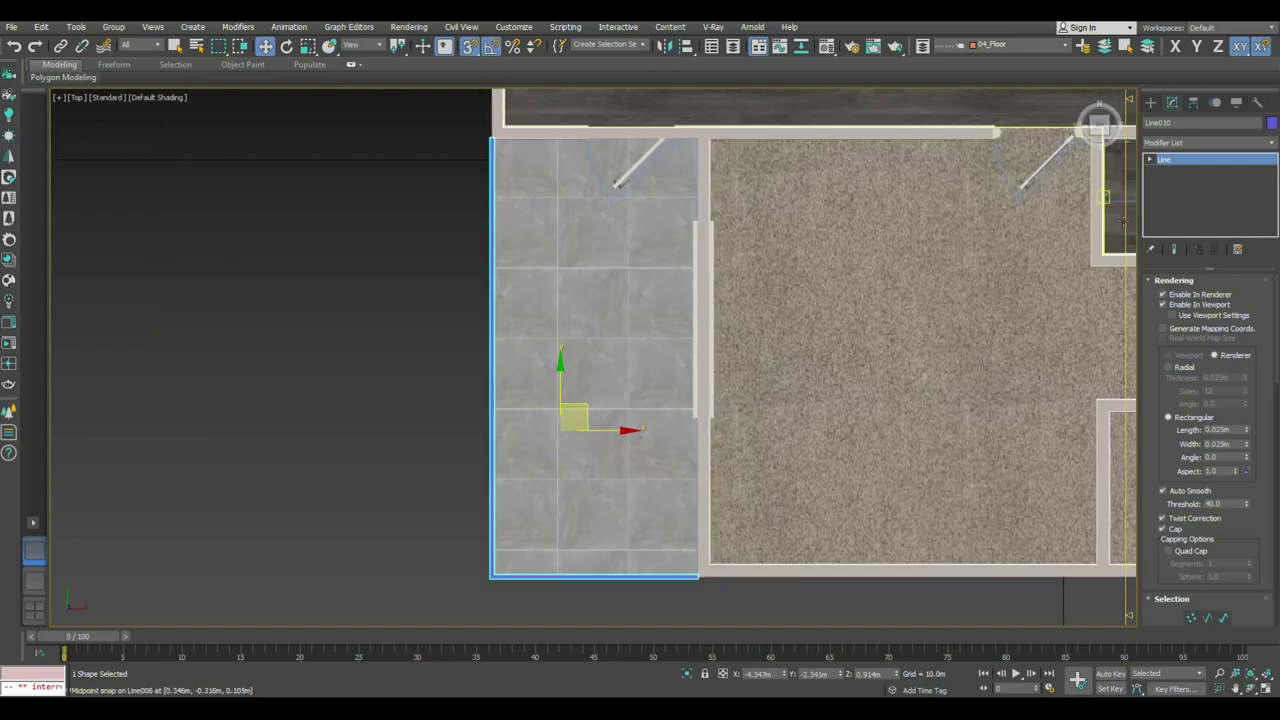
pyautogui.click(1178, 183)
pyautogui.click(500, 340)
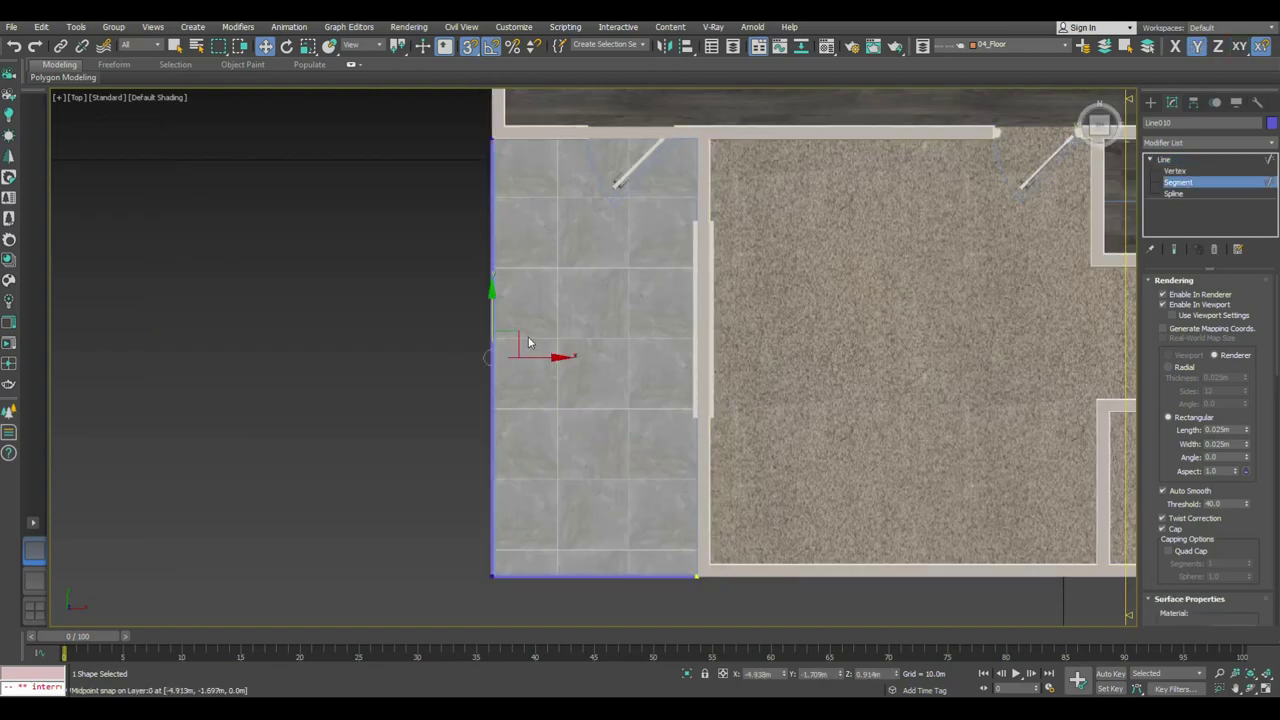
pyautogui.press('F5')
pyautogui.moveTo(536, 357); pyautogui.dragTo(541, 362)
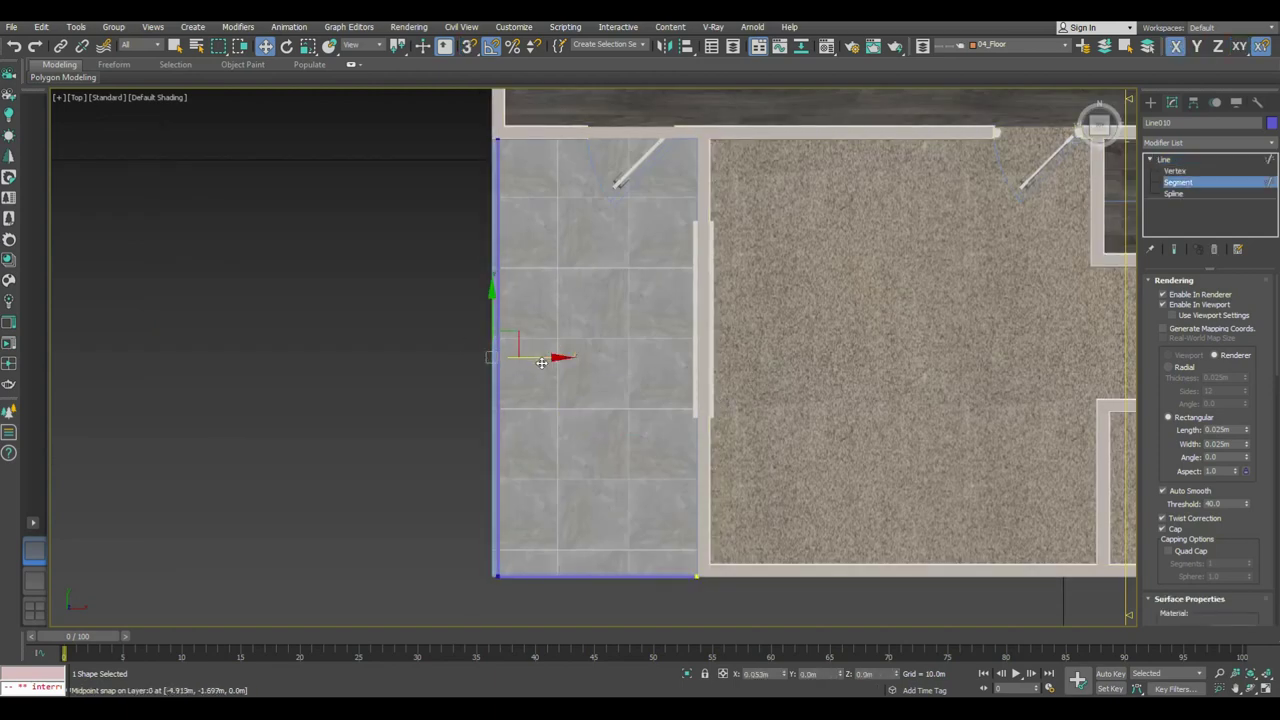
pyautogui.press('F6')
pyautogui.moveTo(594, 534); pyautogui.dragTo(592, 527)
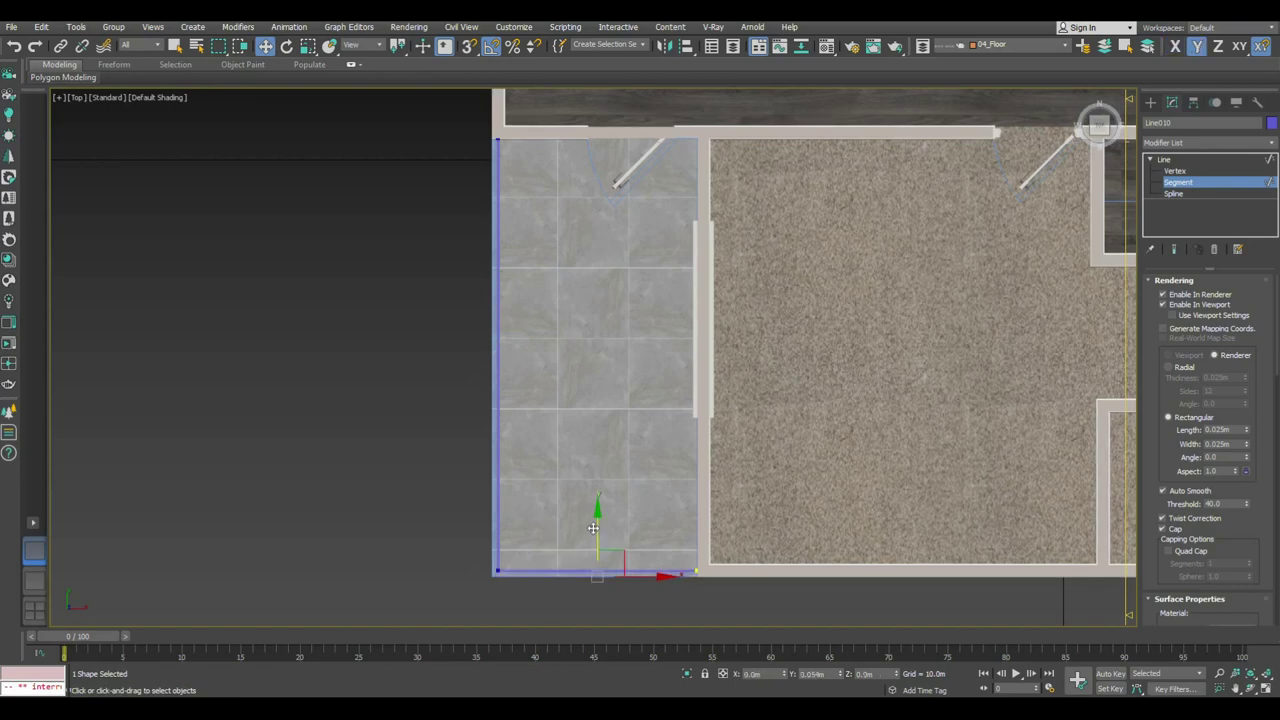
pyautogui.click(1187, 185)
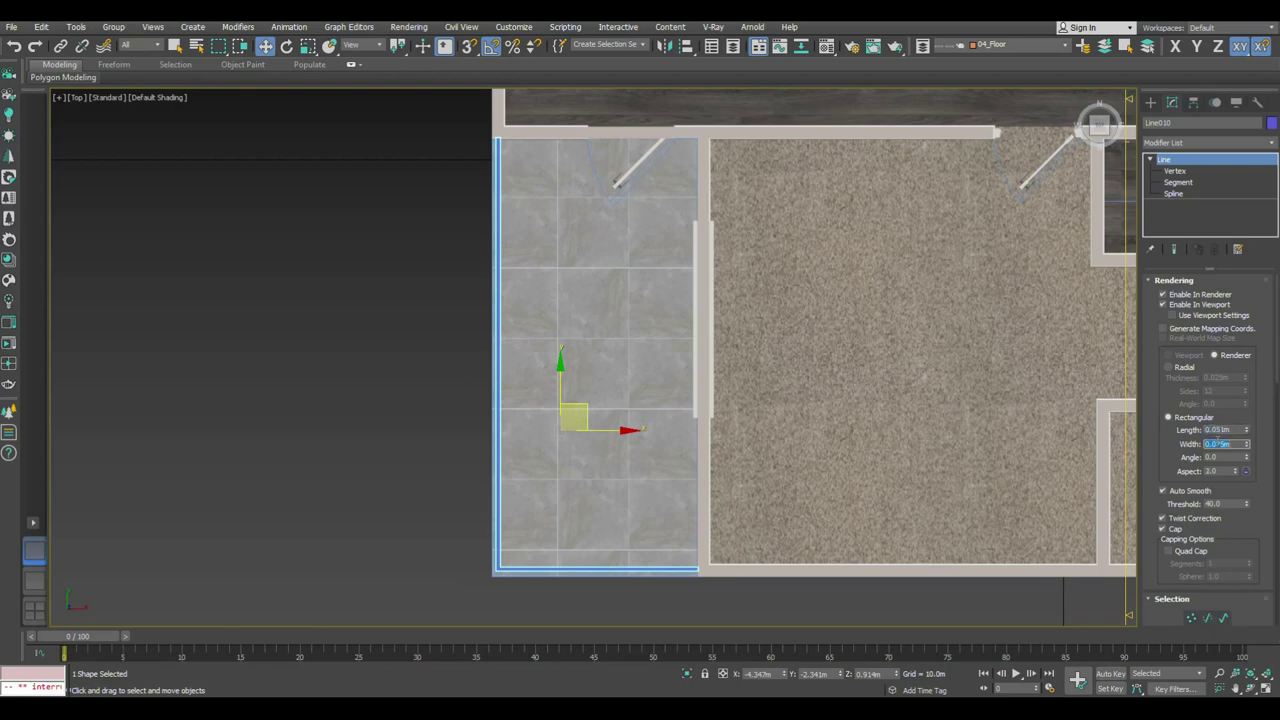
pyautogui.press('Return')
# Step: Orbit the Perspective view to see the rail at an angle
pyautogui.press('p')
pyautogui.keyDown('alt'); pyautogui.moveTo(663, 431); pyautogui.dragTo(652, 360, button='middle'); pyautogui.keyUp('alt')
pyautogui.press('m')
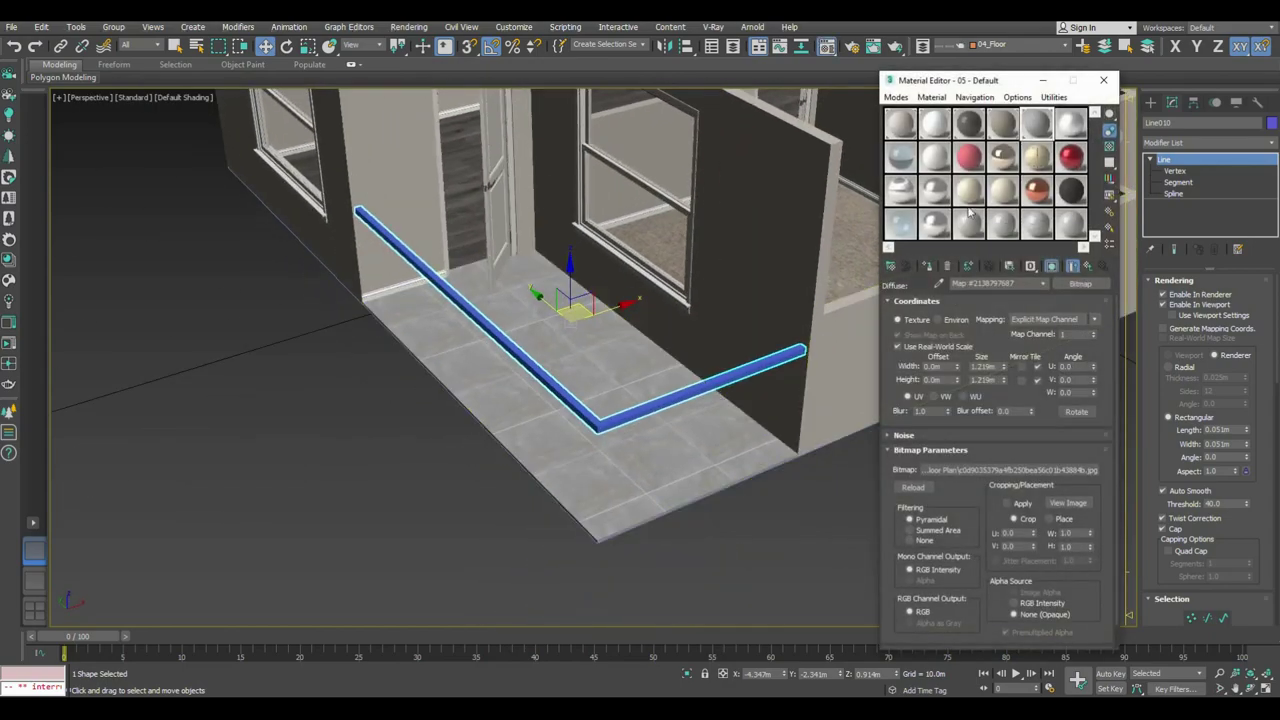
# Step: Assign the chosen material to the balcony's top handrail
pyautogui.click(936, 128)
pyautogui.click(928, 266)
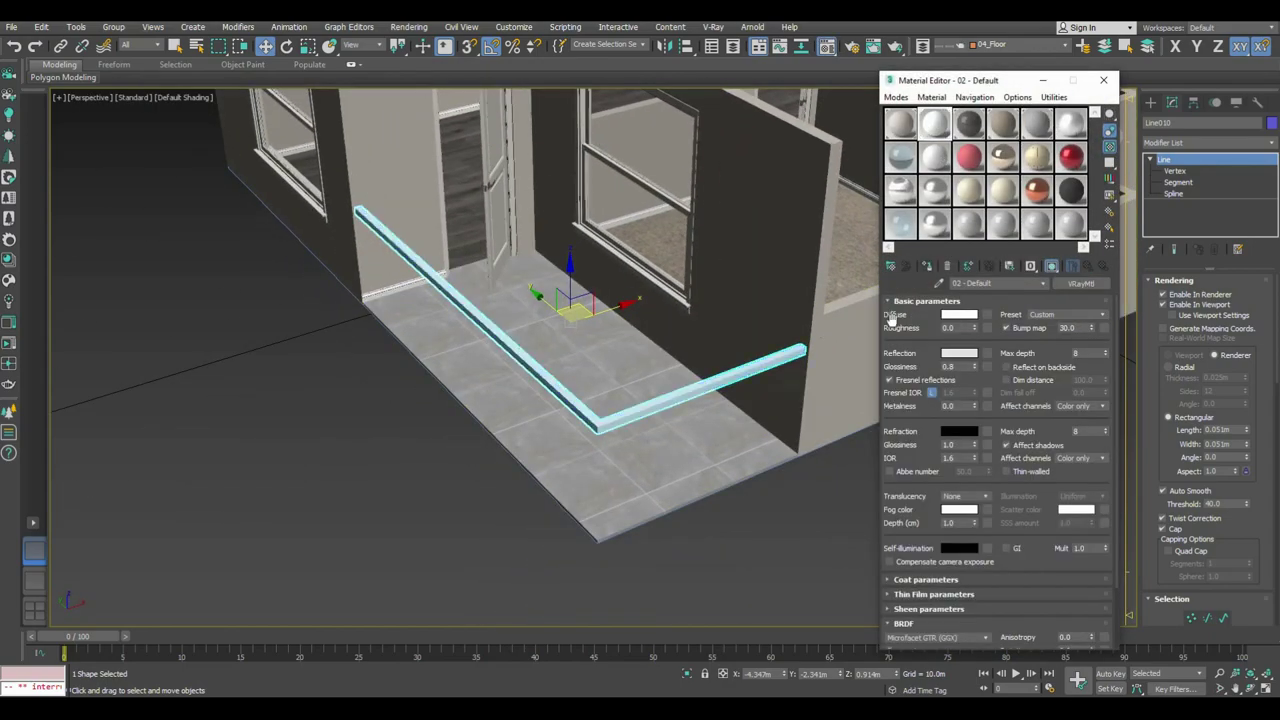
pyautogui.press('m')
pyautogui.moveTo(723, 491)
pyautogui.keyDown('alt'); pyautogui.mouseDown(button='middle')
pyautogui.moveTo(549, 360)
pyautogui.moveTo(586, 285)
pyautogui.mouseUp(button='middle'); pyautogui.keyUp('alt')
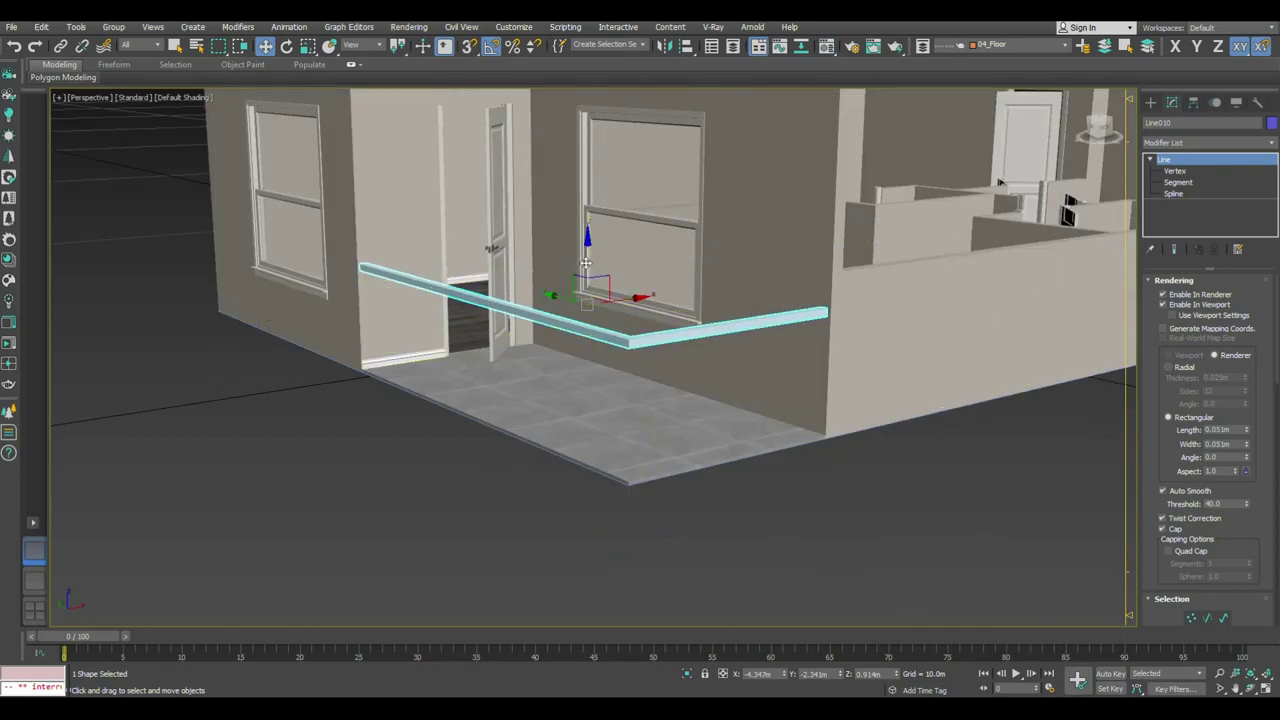
# Step: Copy the top rail down once and give the copy 0.025 m rendering length and width
pyautogui.keyDown('shift'); pyautogui.moveTo(588, 268); pyautogui.dragTo(588, 283); pyautogui.keyUp('shift')
pyautogui.press('Return')
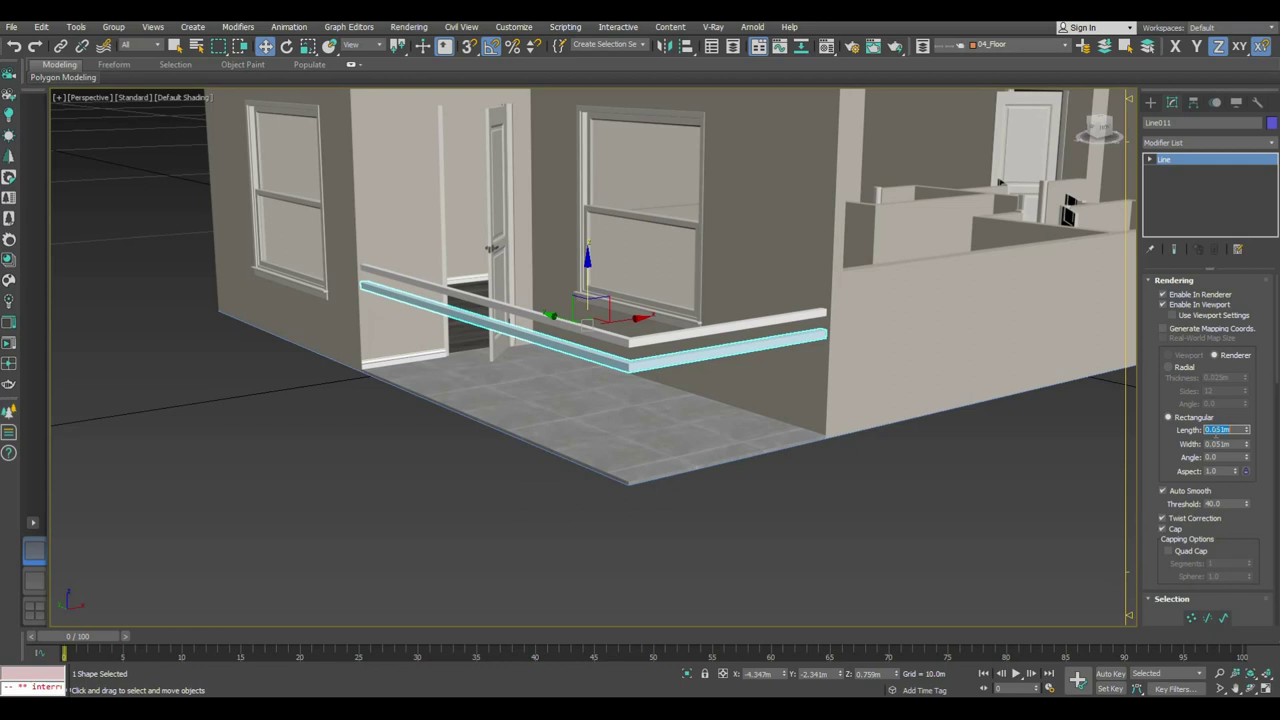
pyautogui.write('1.025')
pyautogui.press('Return')
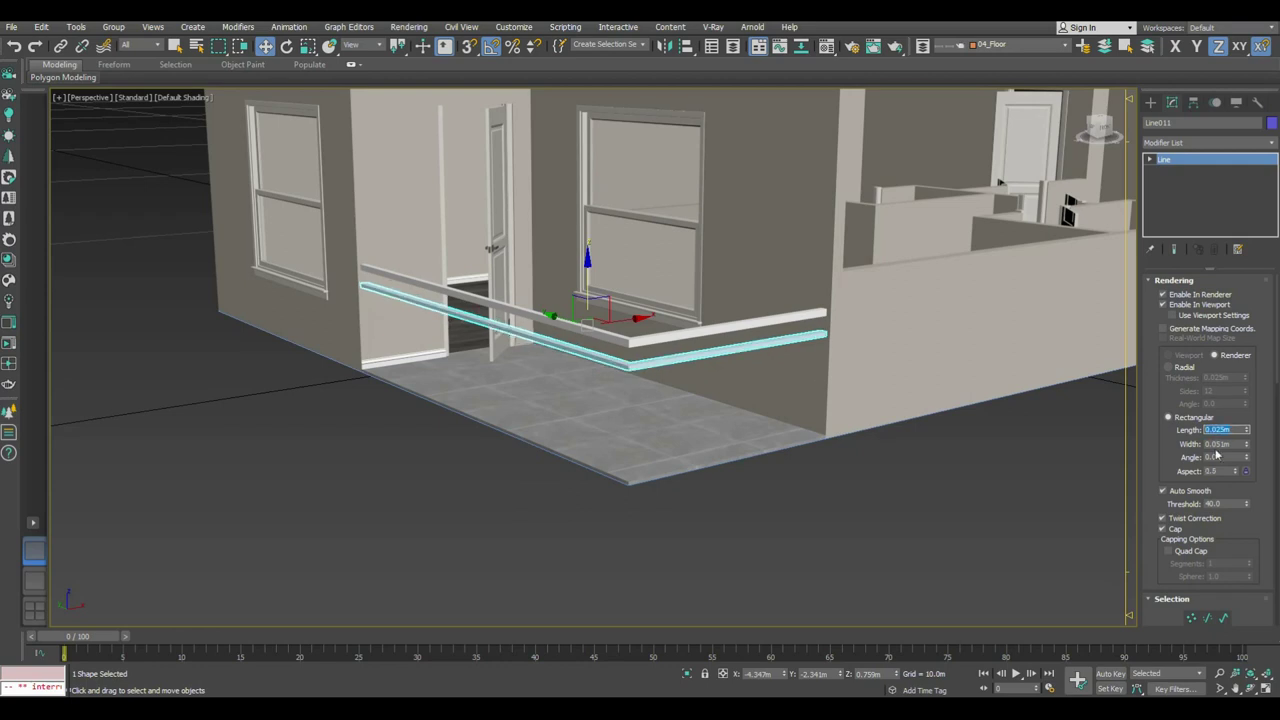
pyautogui.press('Return')
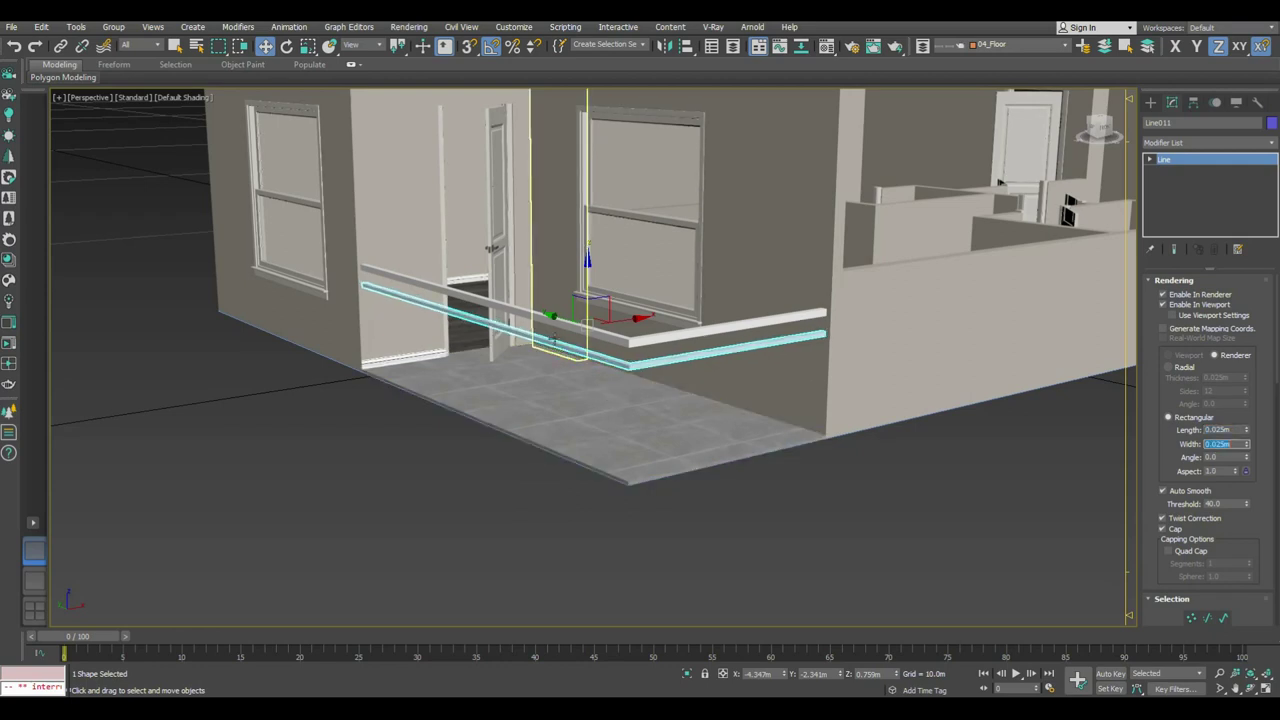
# Step: Add 3 more thin rail copies below and lower the bottom one to just above the floor
pyautogui.moveTo(588, 283)
pyautogui.keyDown('shift'); pyautogui.mouseDown()
pyautogui.moveTo(588, 310)
pyautogui.moveTo(587, 297)
pyautogui.mouseUp(); pyautogui.keyUp('shift')
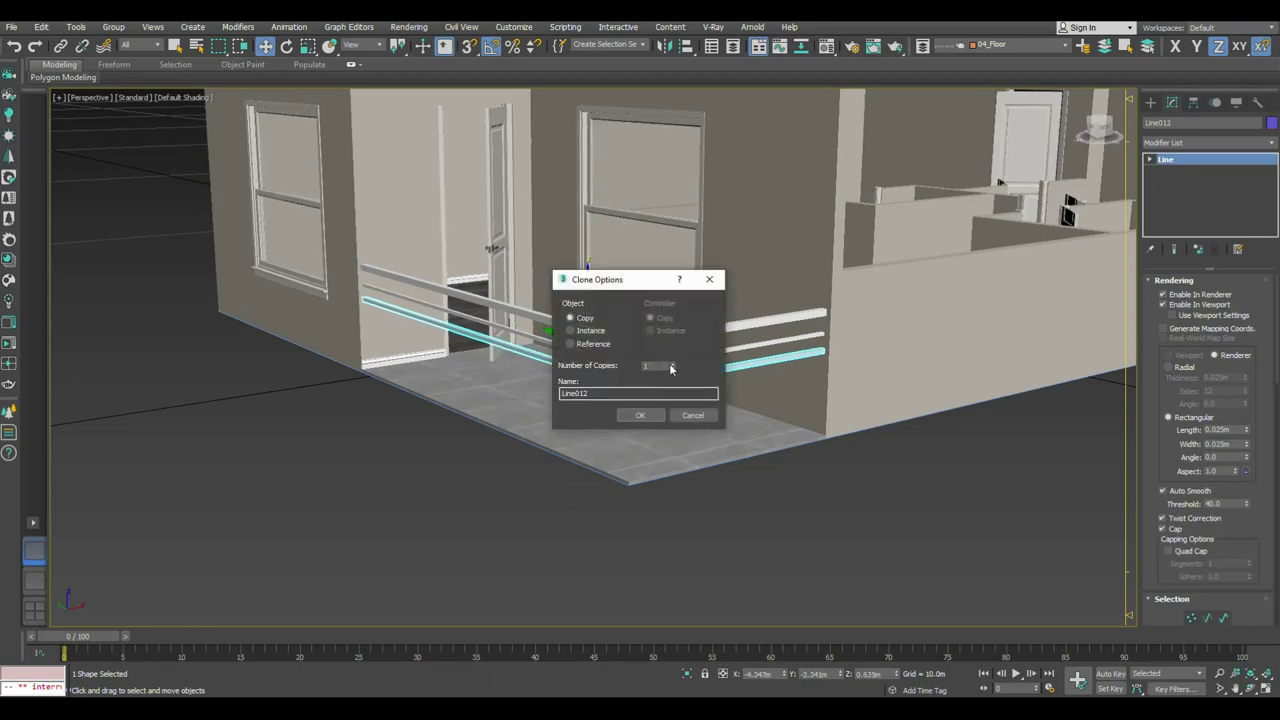
pyautogui.click(640, 415)
pyautogui.keyDown('alt'); pyautogui.moveTo(643, 418); pyautogui.dragTo(585, 355, button='middle'); pyautogui.keyUp('alt')
pyautogui.scroll(3, 587, 345)
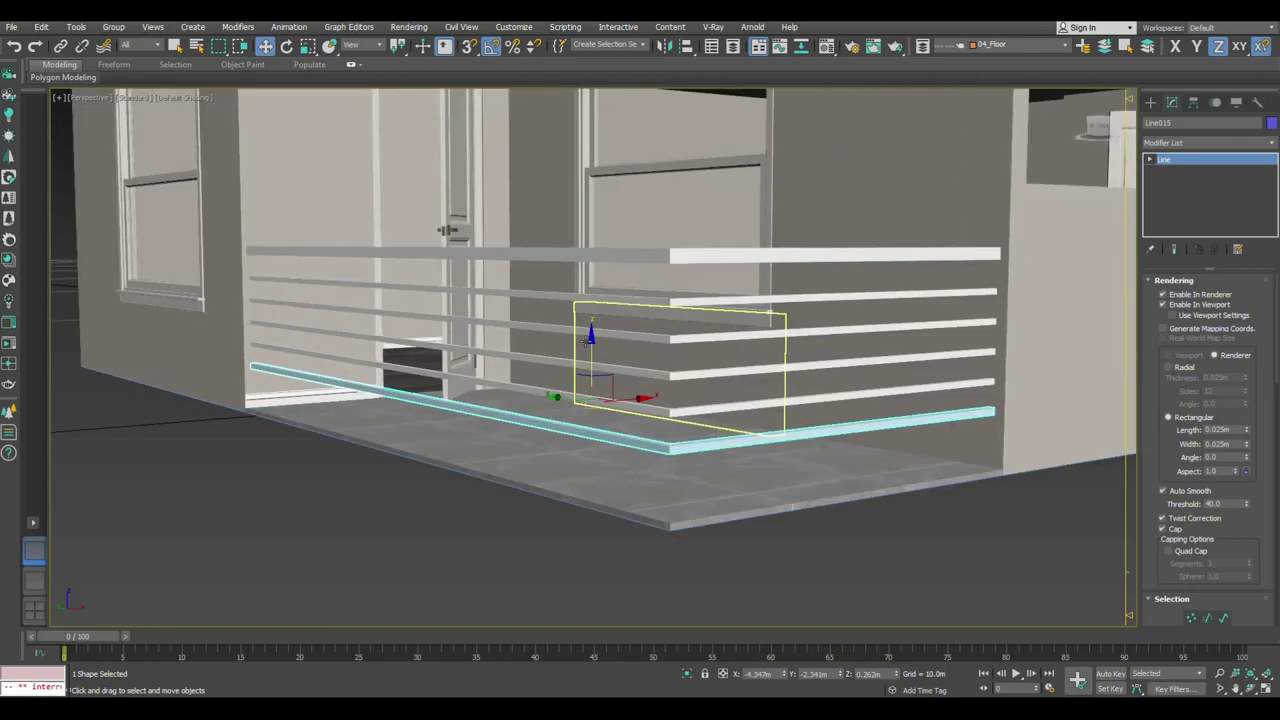
pyautogui.moveTo(589, 345); pyautogui.dragTo(593, 371)
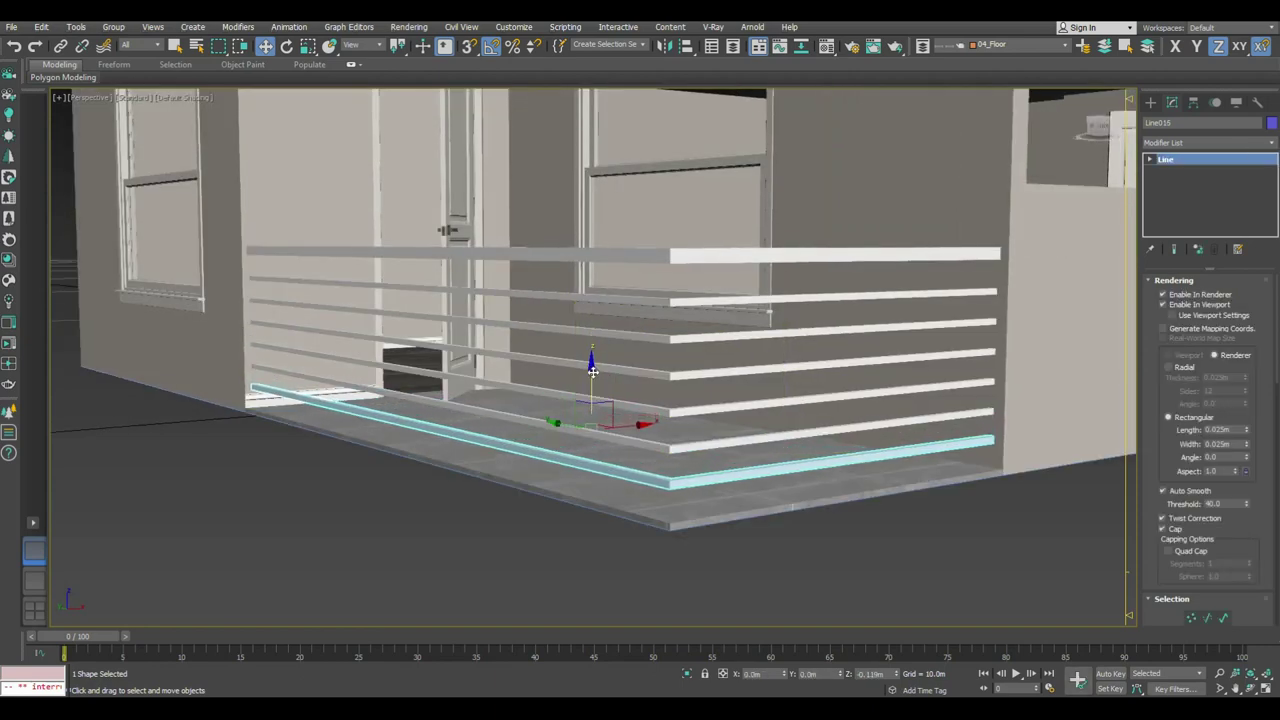
pyautogui.scroll(-2, 593, 371)
pyautogui.moveTo(575, 302); pyautogui.dragTo(770, 455)
pyautogui.scroll(-5, 593, 420)
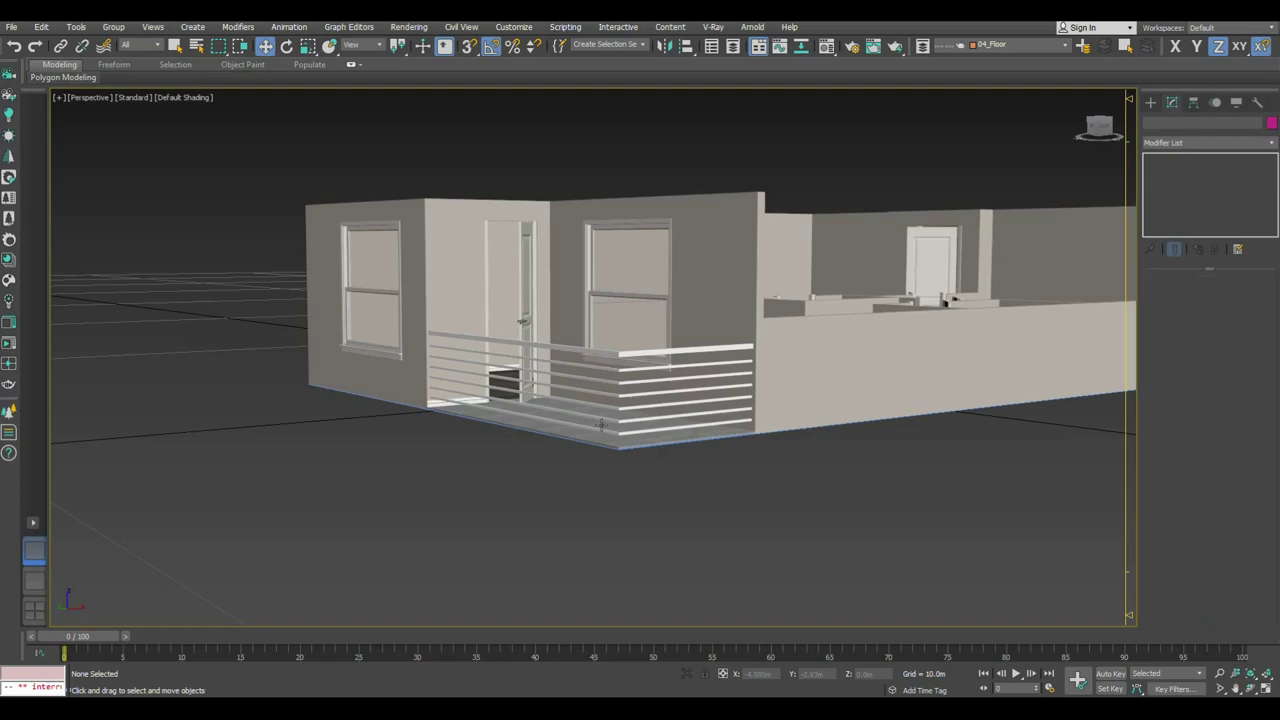
pyautogui.scroll(3, 593, 423)
# Step: Select all eight stacked rails to review them, then clear the selection
pyautogui.hotkey('alt', 'w')
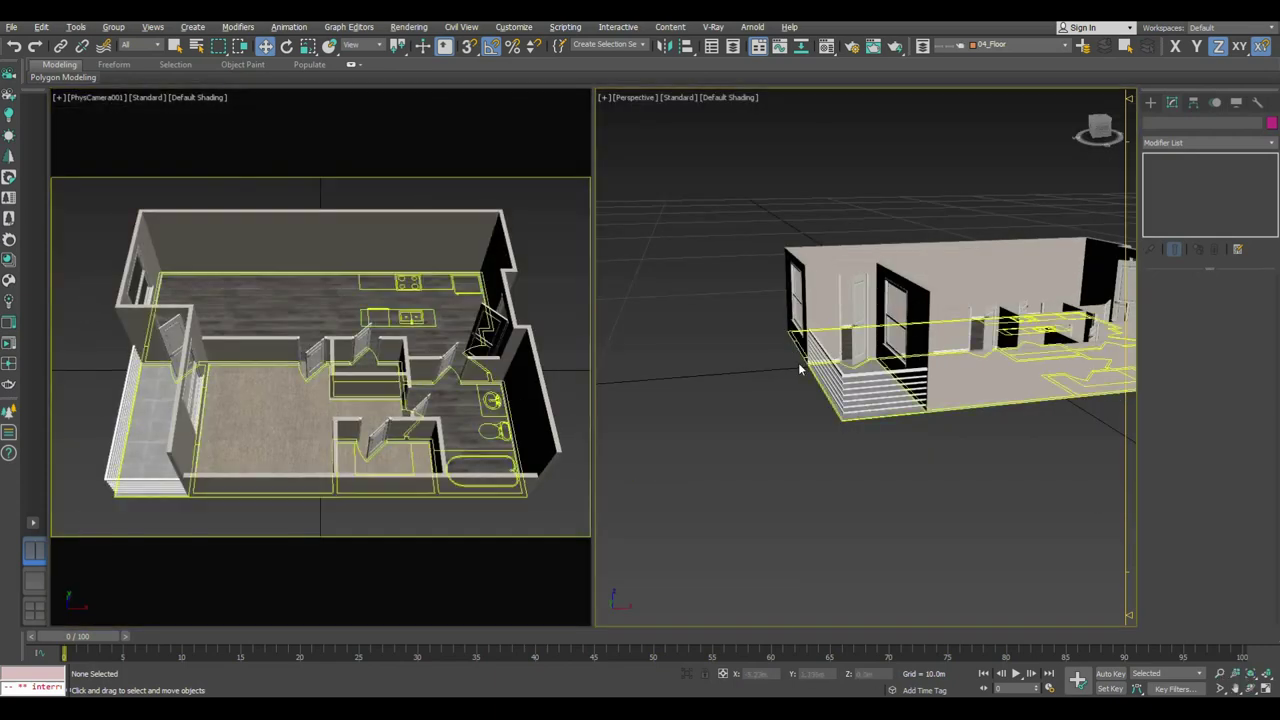
pyautogui.hotkey('alt', 'w')
pyautogui.keyDown('alt'); pyautogui.moveTo(760, 400); pyautogui.dragTo(839, 391, button='middle'); pyautogui.keyUp('alt')
pyautogui.scroll(3, 839, 391)
pyautogui.scroll(2, 700, 420)
pyautogui.click(640, 420)
pyautogui.keyDown('ctrl'); pyautogui.click(643, 452); pyautogui.keyUp('ctrl')
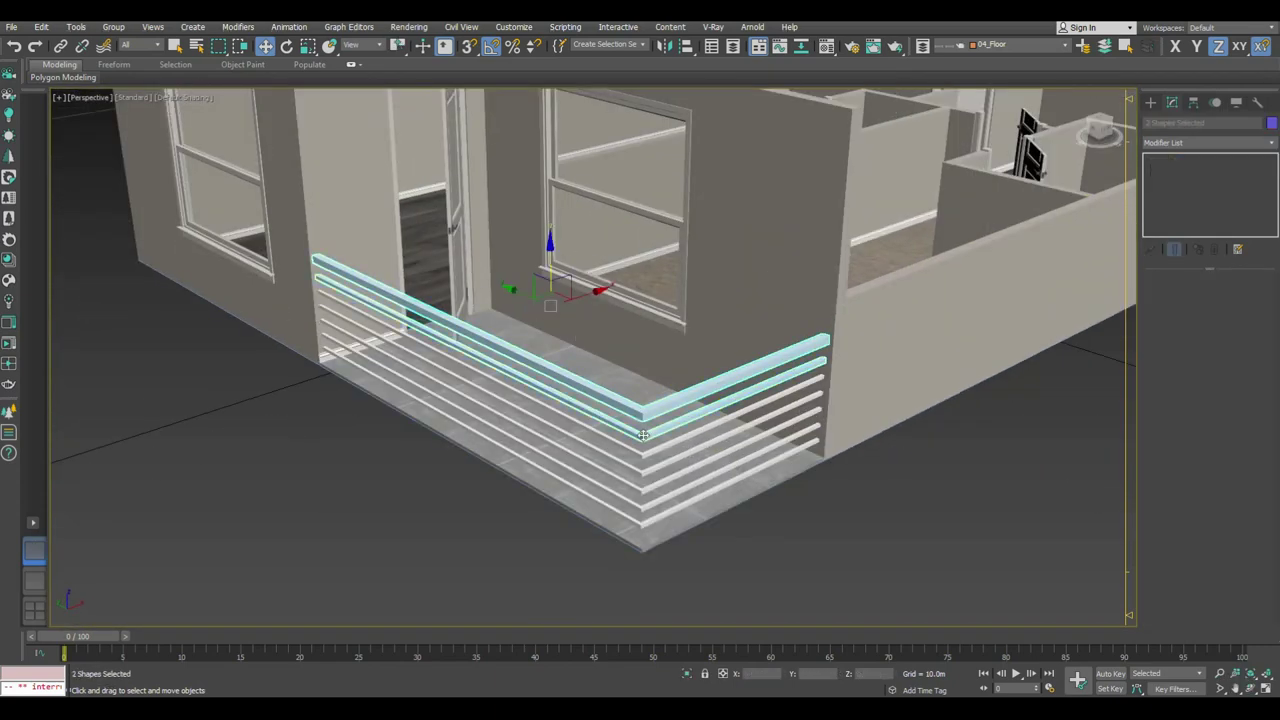
pyautogui.keyDown('ctrl'); pyautogui.click(643, 465); pyautogui.keyUp('ctrl')
pyautogui.keyDown('ctrl'); pyautogui.click(643, 480); pyautogui.keyUp('ctrl')
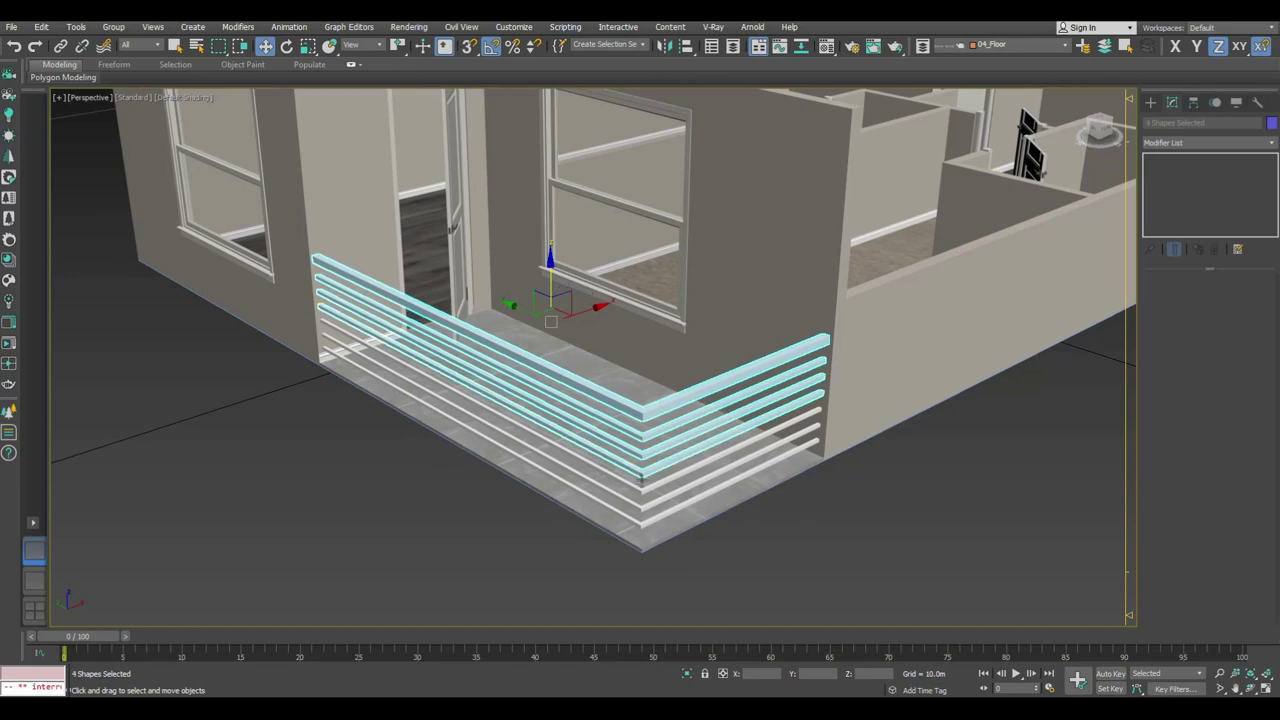
pyautogui.keyDown('ctrl'); pyautogui.click(643, 495); pyautogui.keyUp('ctrl')
pyautogui.keyDown('ctrl'); pyautogui.click(643, 505); pyautogui.keyUp('ctrl')
pyautogui.keyDown('ctrl'); pyautogui.click(643, 515); pyautogui.keyUp('ctrl')
pyautogui.keyDown('ctrl'); pyautogui.click(643, 525); pyautogui.keyUp('ctrl')
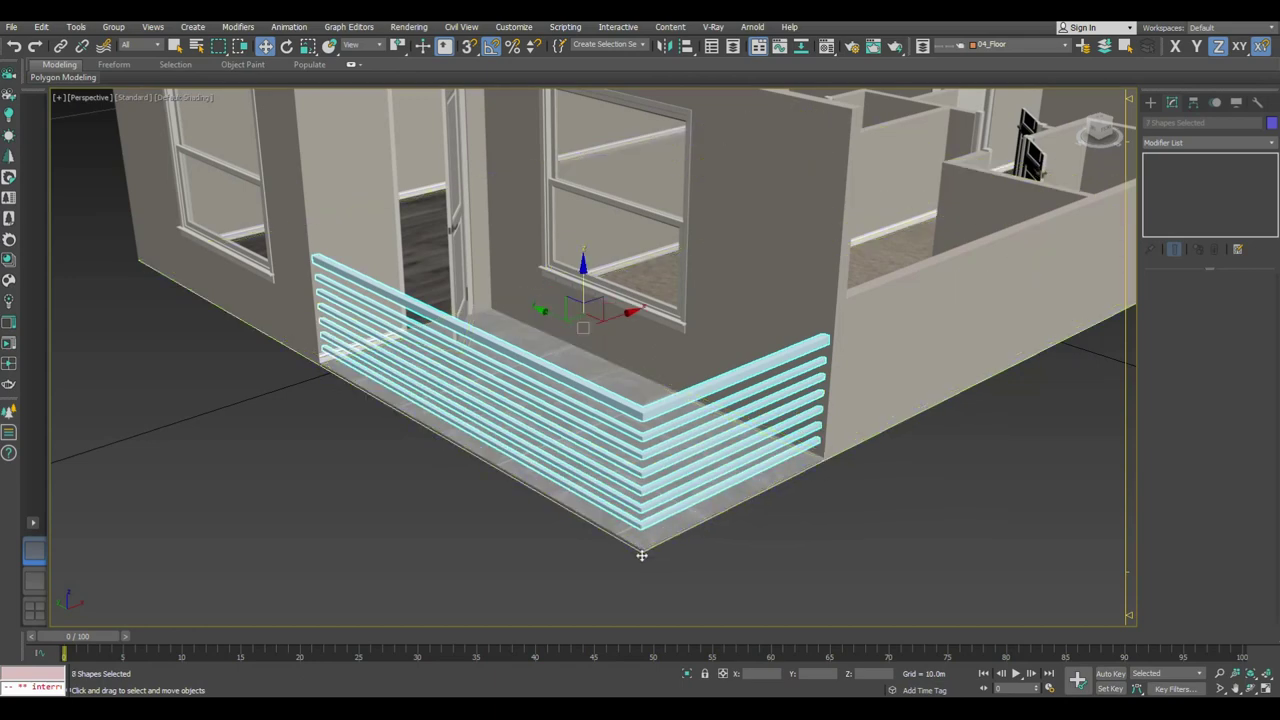
pyautogui.click(769, 494)
pyautogui.scroll(5, 663, 434)
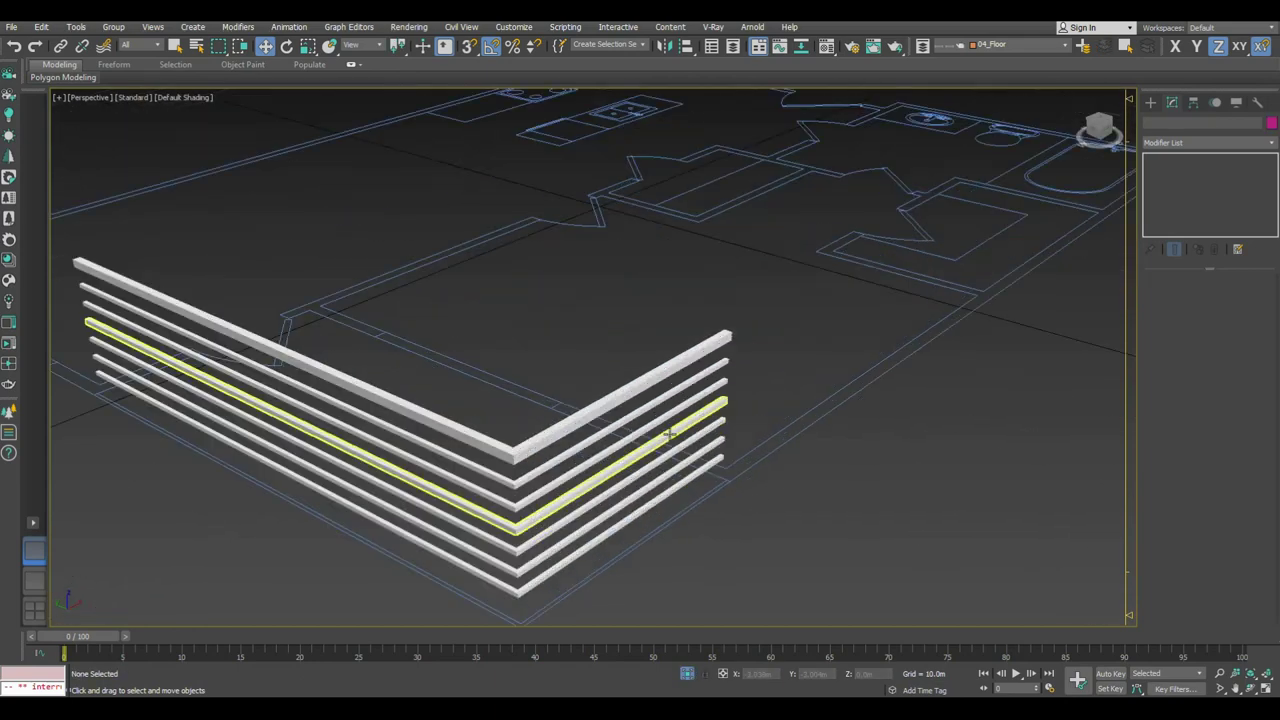
# Step: Draw a vertical line from the bottom rail to the top rail and slide it to mid-span
pyautogui.click(1150, 102)
pyautogui.click(1181, 193)
pyautogui.keyDown('alt'); pyautogui.moveTo(737, 403); pyautogui.dragTo(714, 430, button='middle'); pyautogui.keyUp('alt')
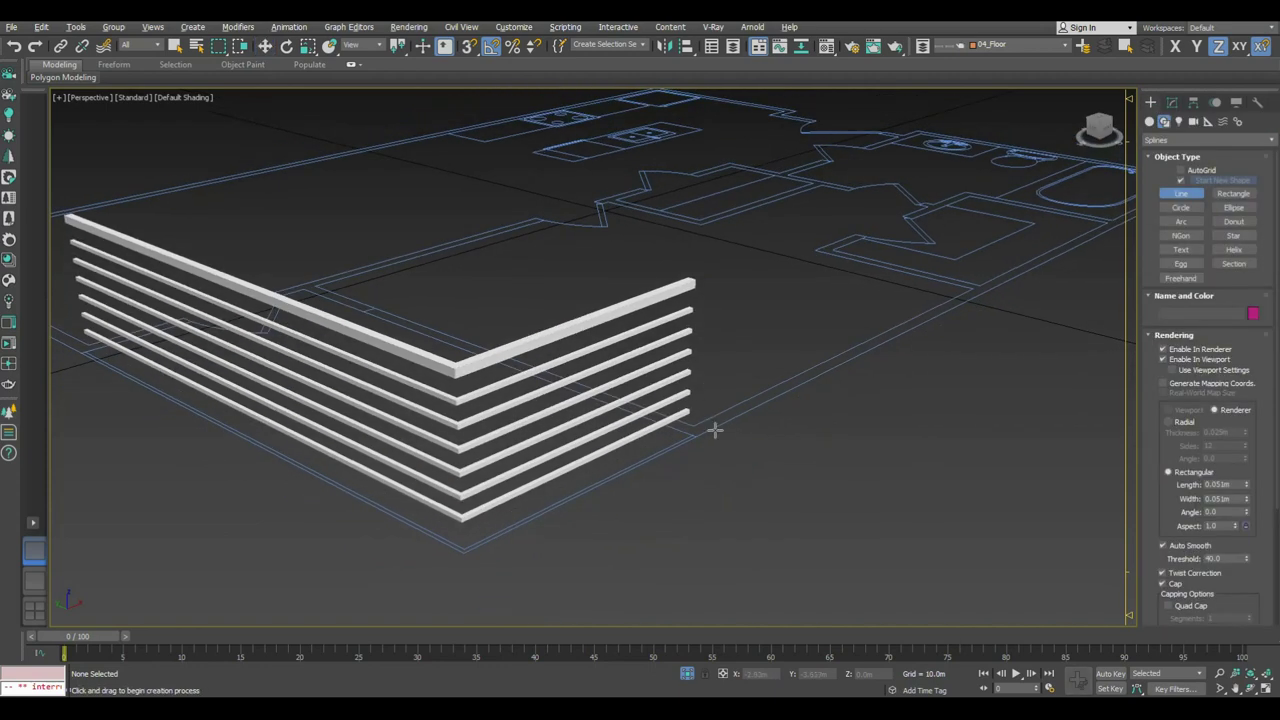
pyautogui.click(693, 421)
pyautogui.click(693, 297)
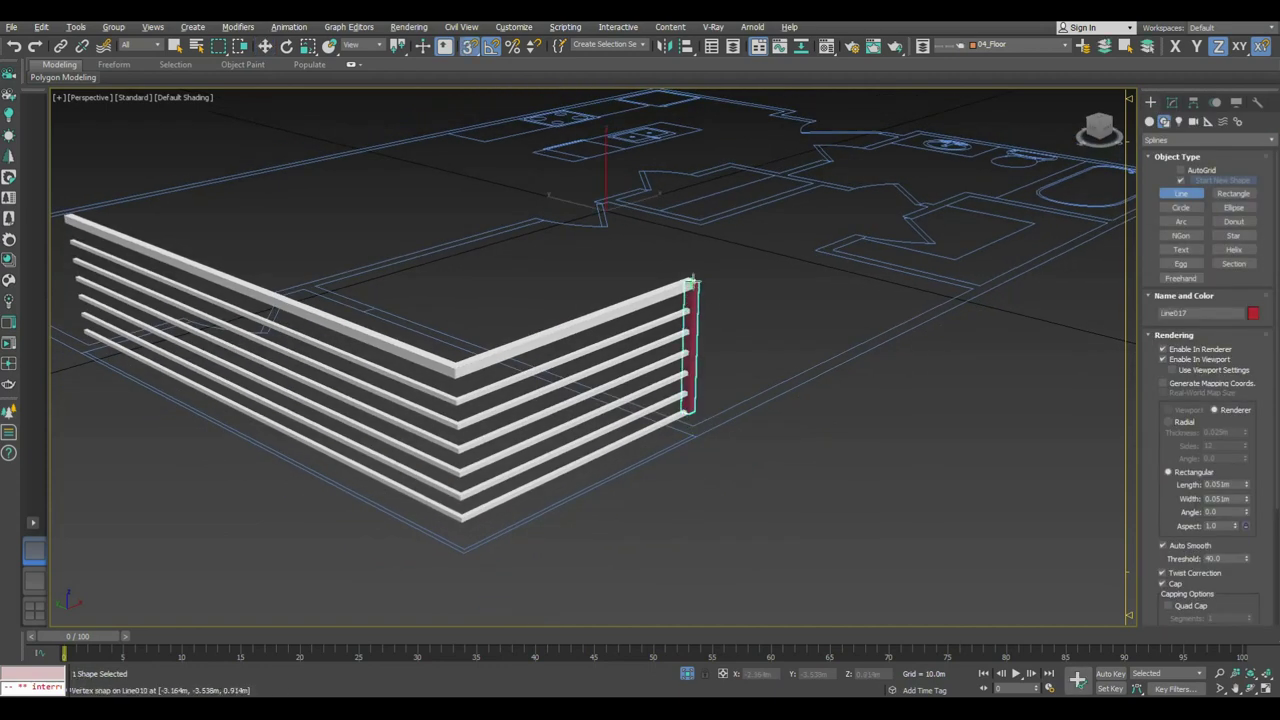
pyautogui.press('w')
pyautogui.moveTo(710, 339); pyautogui.dragTo(545, 395)
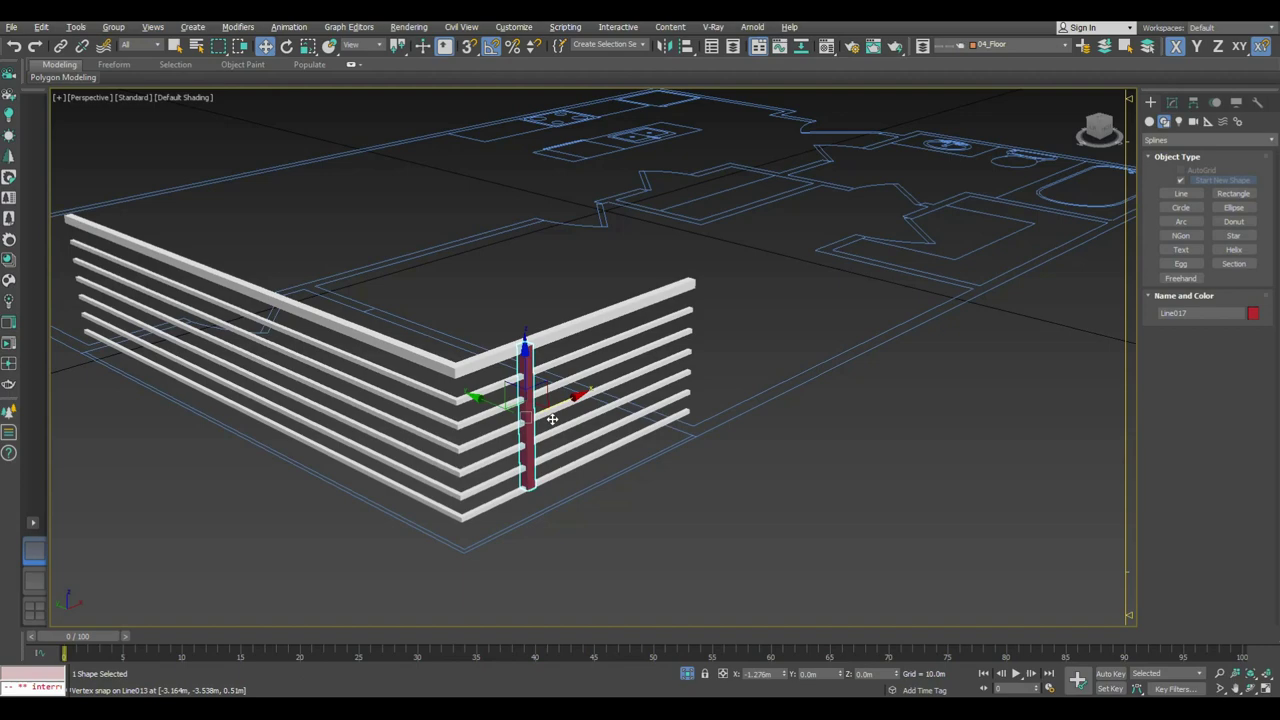
# Step: Edit the post's vertices, picking its bottom vertex at the railing
pyautogui.keyDown('alt'); pyautogui.moveTo(580, 393); pyautogui.dragTo(760, 300, button='middle'); pyautogui.keyUp('alt')
pyautogui.scroll(3, 810, 290)
pyautogui.click(1172, 103)
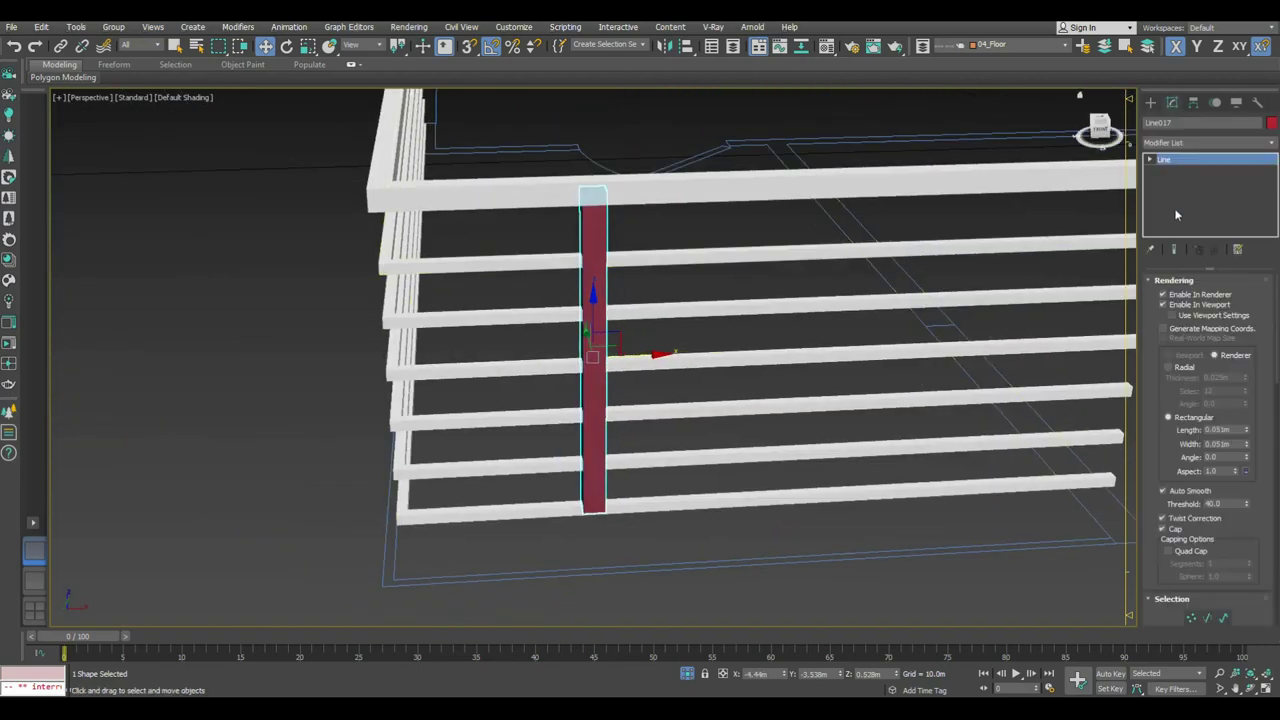
pyautogui.click(1174, 171)
pyautogui.click(593, 507)
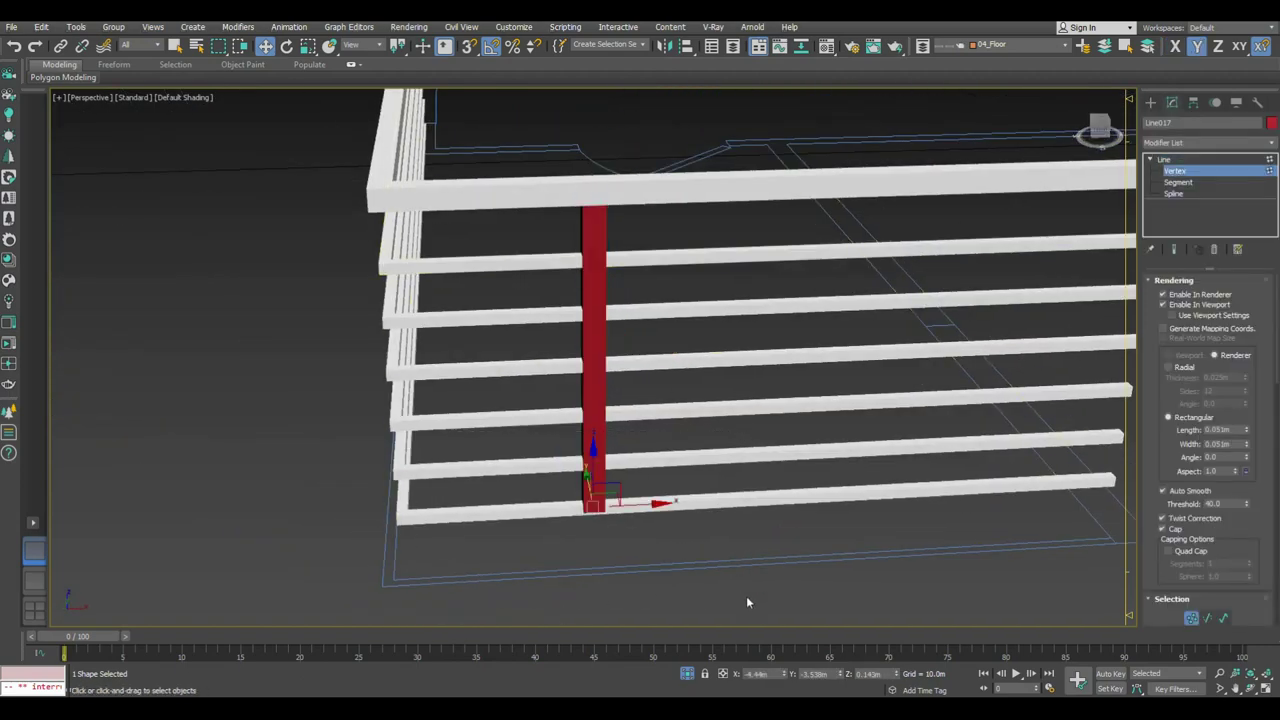
pyautogui.keyDown('alt'); pyautogui.moveTo(830, 470); pyautogui.dragTo(766, 434, button='middle'); pyautogui.keyUp('alt')
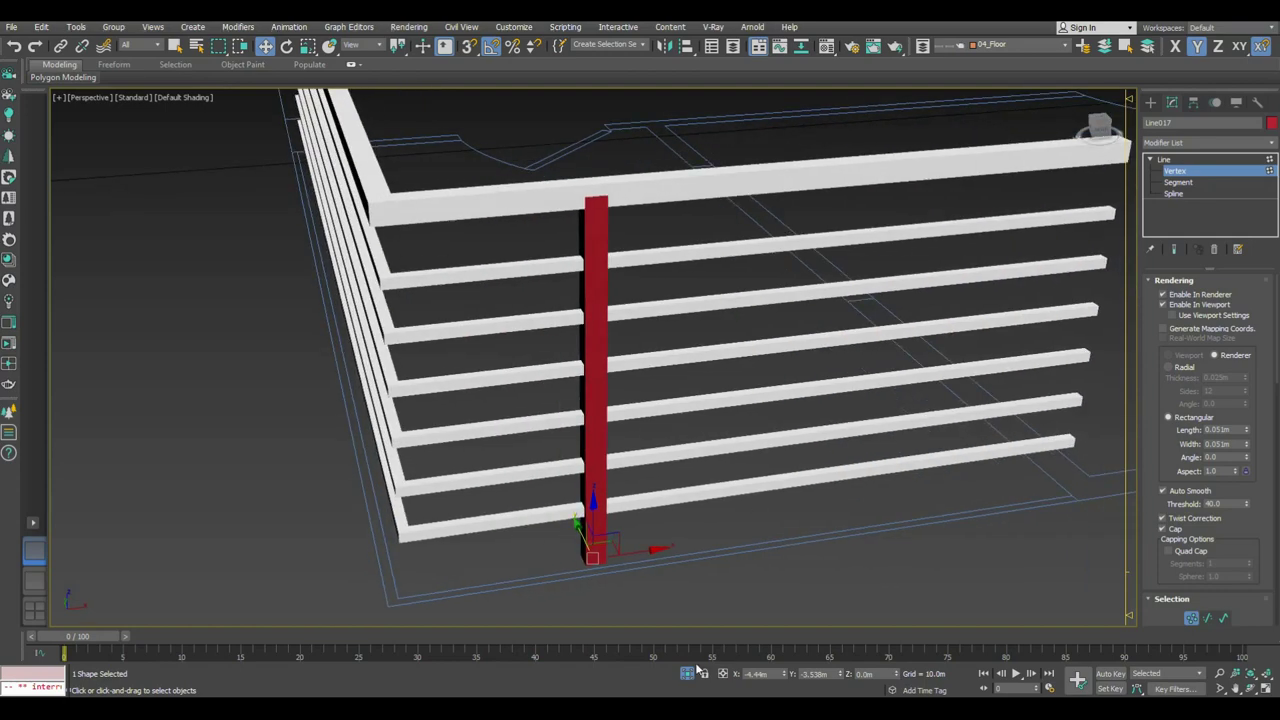
pyautogui.click(688, 675)
pyautogui.scroll(5, 713, 425)
pyautogui.keyDown('alt'); pyautogui.moveTo(713, 444); pyautogui.dragTo(745, 442, button='middle'); pyautogui.keyUp('alt')
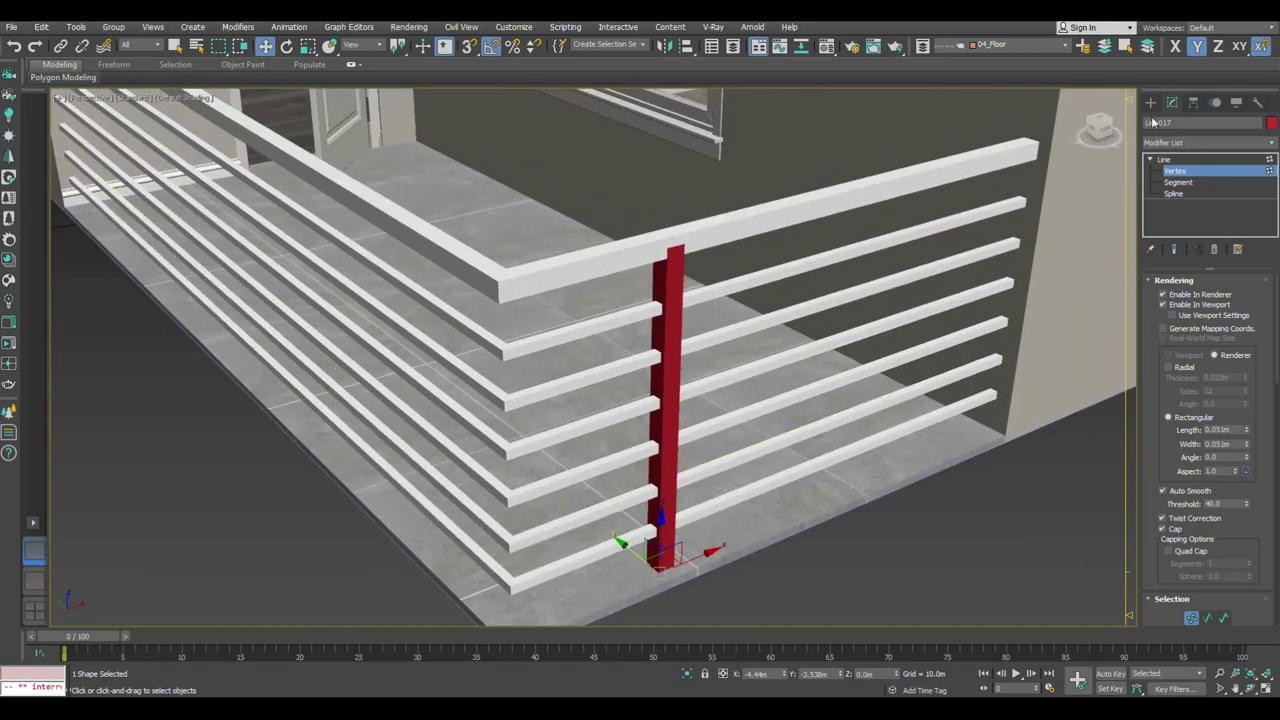
# Step: Give the post a rectangular 0.05 m by 0.013 m section
pyautogui.click(1185, 174)
pyautogui.moveTo(1245, 450); pyautogui.dragTo(1240, 443)
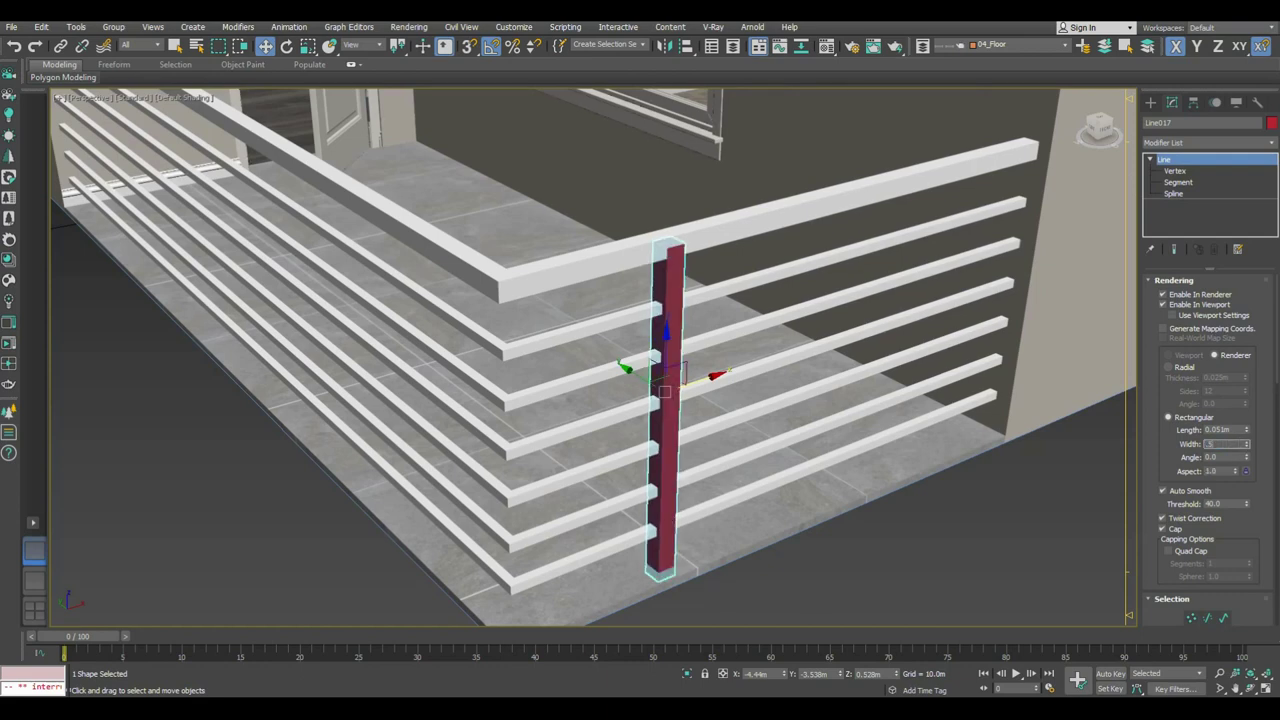
pyautogui.press('Return')
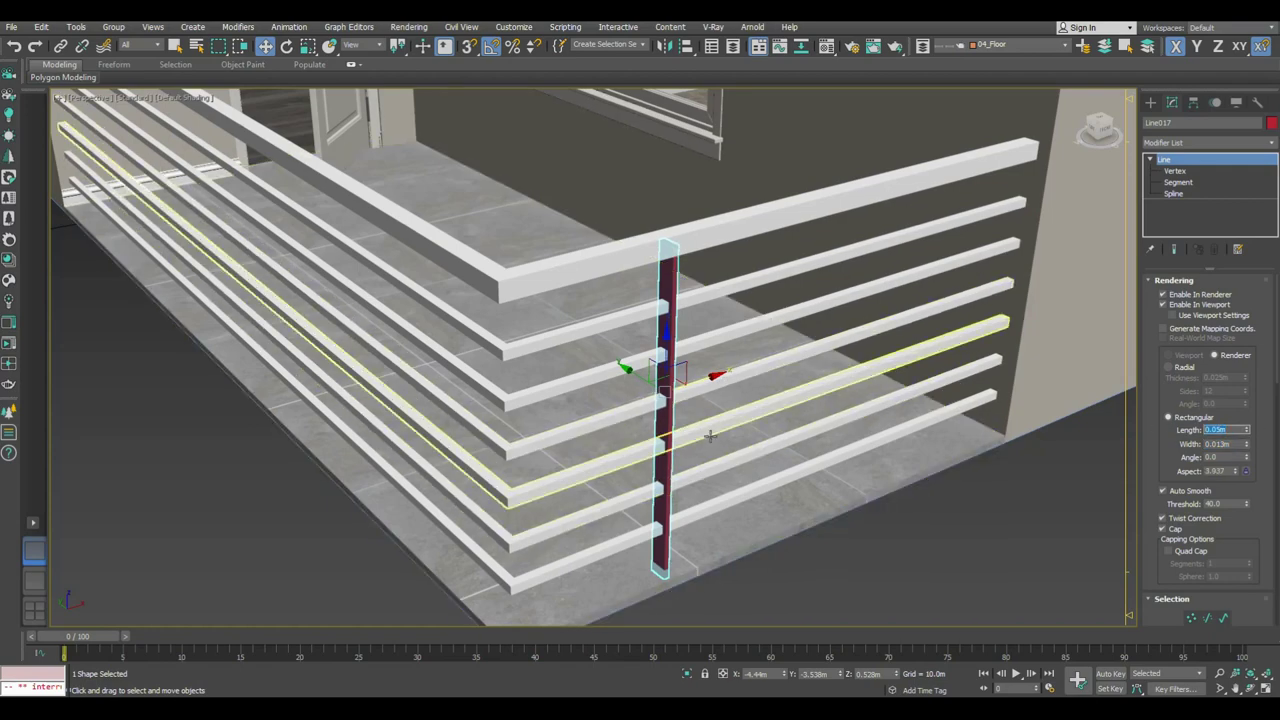
pyautogui.keyDown('alt'); pyautogui.moveTo(700, 430); pyautogui.dragTo(720, 430, button='middle'); pyautogui.keyUp('alt')
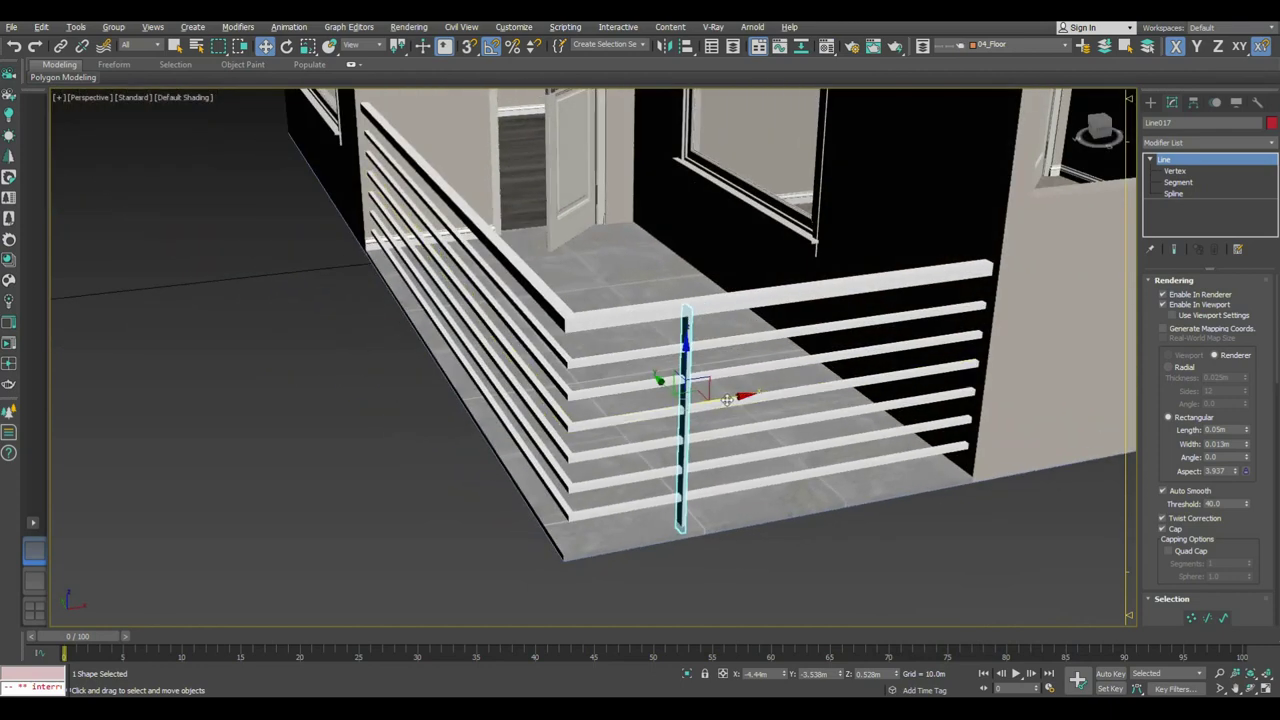
# Step: Copy the post and place the copy at the railing corner using 3D snapping
pyautogui.moveTo(725, 400)
pyautogui.keyDown('shift'); pyautogui.mouseDown()
pyautogui.moveTo(913, 371)
pyautogui.moveTo(583, 409)
pyautogui.mouseUp(); pyautogui.keyUp('shift')
pyautogui.press('e')
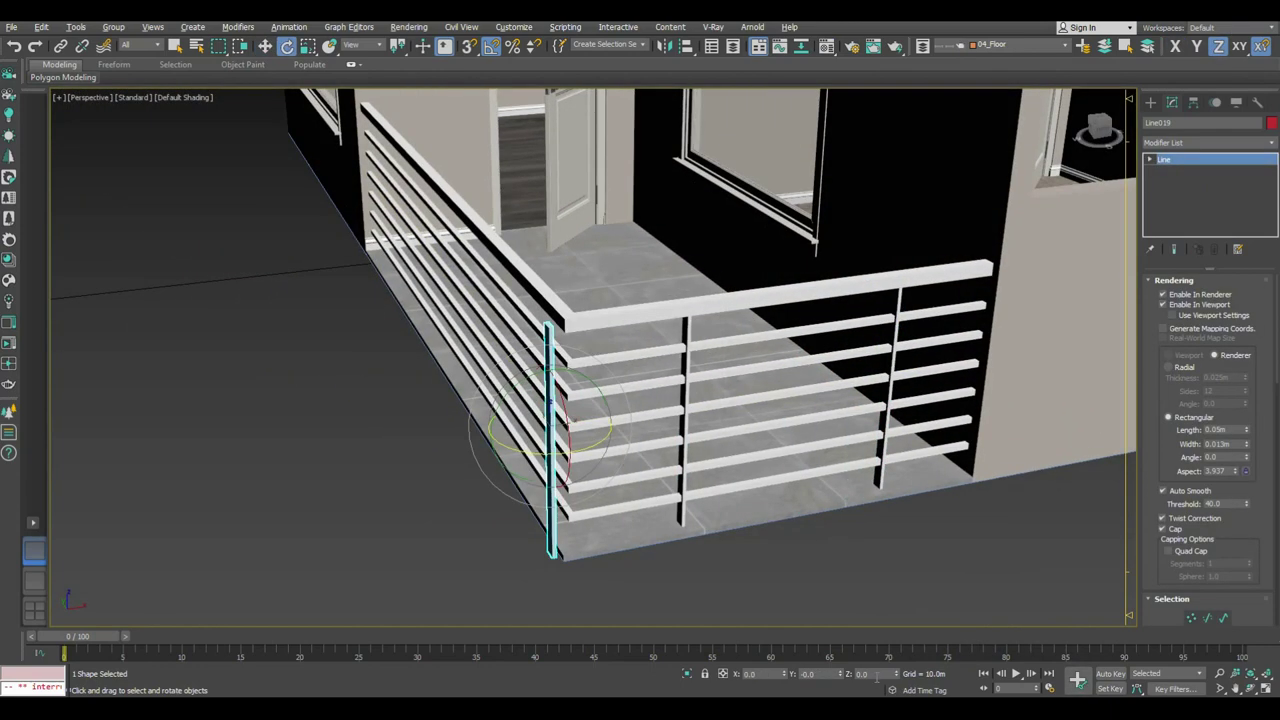
pyautogui.keyDown('alt'); pyautogui.moveTo(723, 605); pyautogui.dragTo(600, 500, button='middle'); pyautogui.keyUp('alt')
pyautogui.press('w')
pyautogui.press('s')
pyautogui.keyDown('alt'); pyautogui.moveTo(563, 437); pyautogui.dragTo(433, 466, button='middle'); pyautogui.keyUp('alt')
pyautogui.click(433, 466)
pyautogui.click(535, 440)
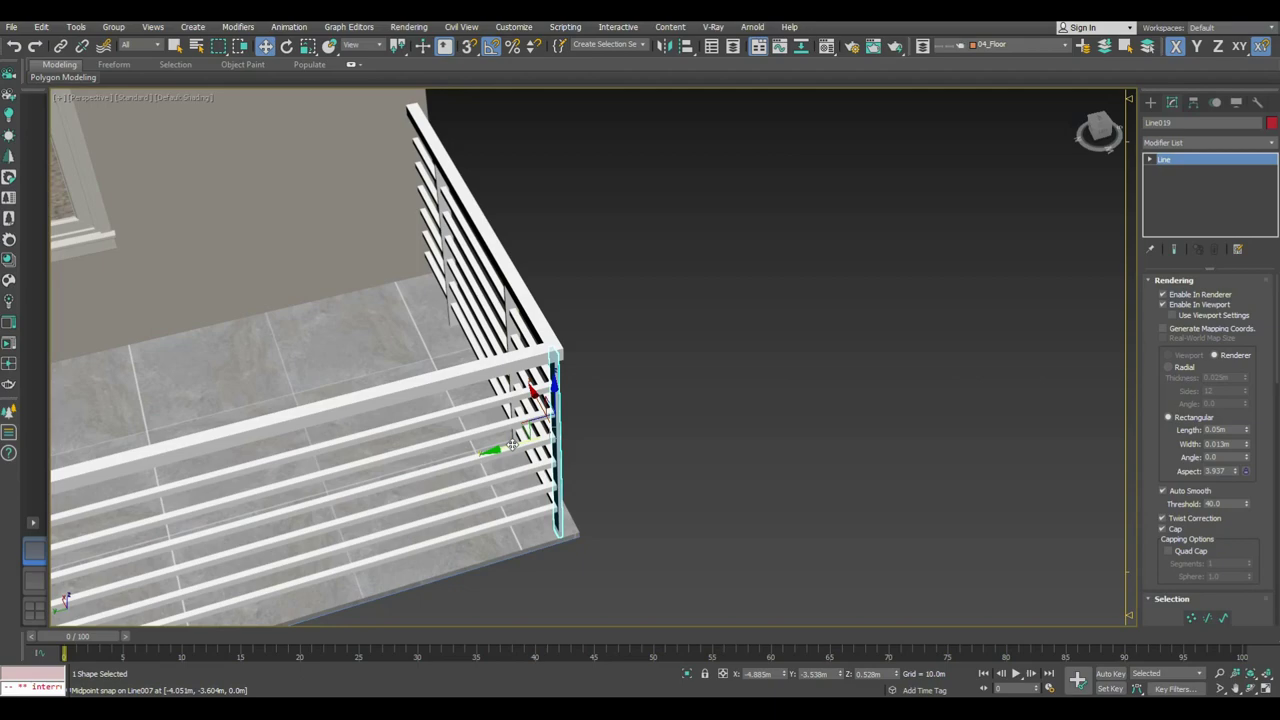
pyautogui.moveTo(513, 443); pyautogui.dragTo(430, 465)
pyautogui.keyDown('alt'); pyautogui.moveTo(430, 465); pyautogui.dragTo(660, 412, button='middle'); pyautogui.keyUp('alt')
pyautogui.moveTo(660, 412); pyautogui.dragTo(622, 418)
pyautogui.keyDown('alt'); pyautogui.moveTo(622, 418); pyautogui.dragTo(748, 425, button='middle'); pyautogui.keyUp('alt')
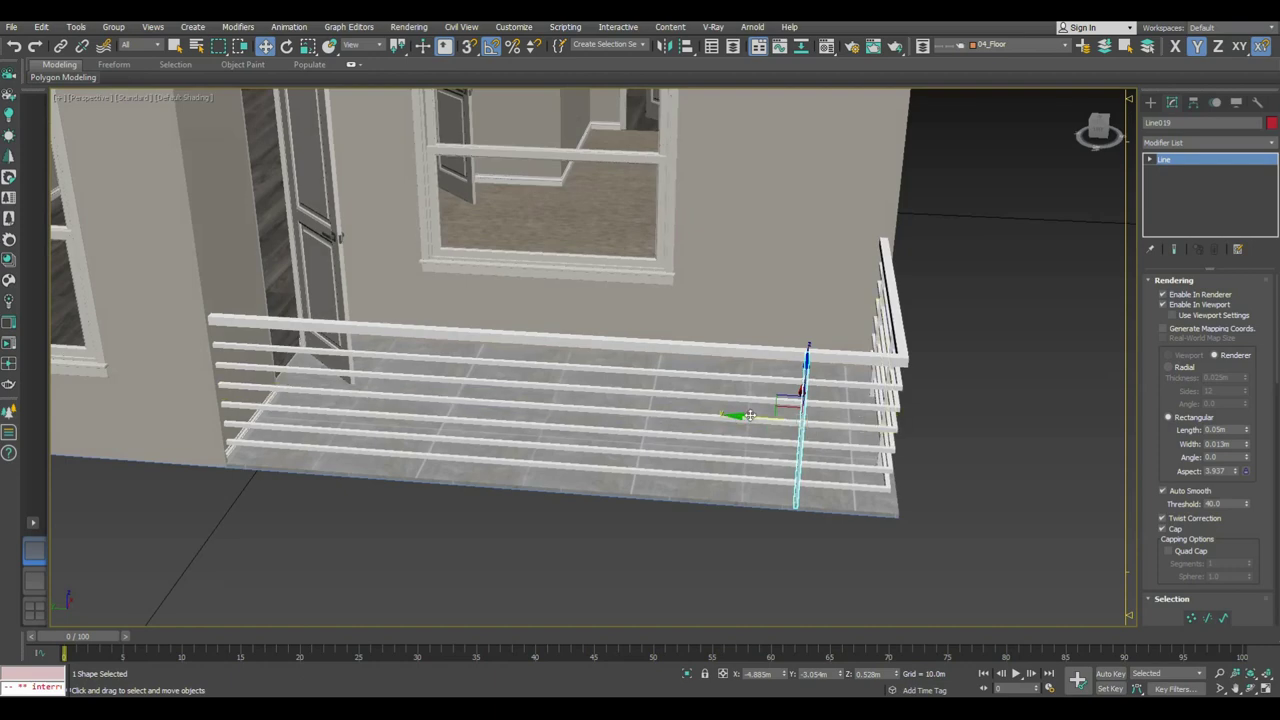
# Step: Clone the post along the long rail as 3 evenly spaced copies
pyautogui.keyDown('shift'); pyautogui.moveTo(749, 415); pyautogui.dragTo(526, 421); pyautogui.keyUp('shift')
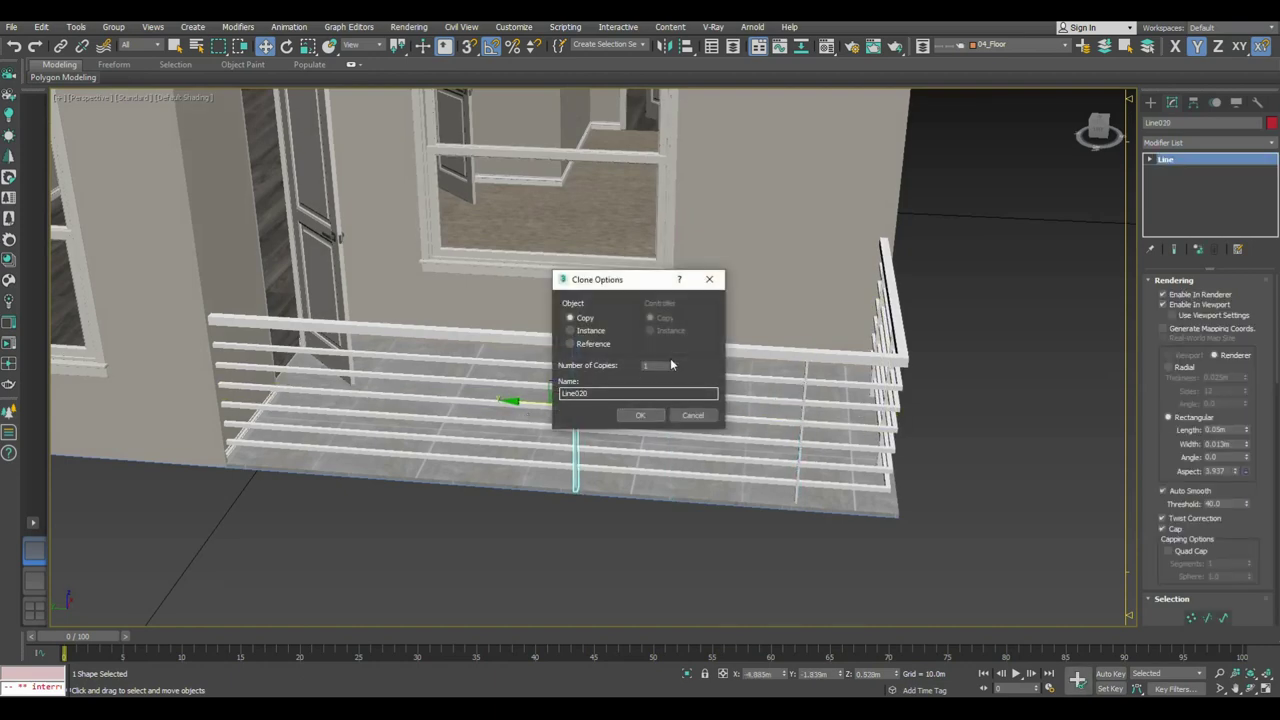
pyautogui.click(640, 415)
pyautogui.moveTo(640, 415)
pyautogui.keyDown('alt'); pyautogui.mouseDown(button='middle')
pyautogui.moveTo(760, 460)
pyautogui.moveTo(535, 476)
pyautogui.mouseUp(button='middle'); pyautogui.keyUp('alt')
pyautogui.scroll(-5, 760, 458)
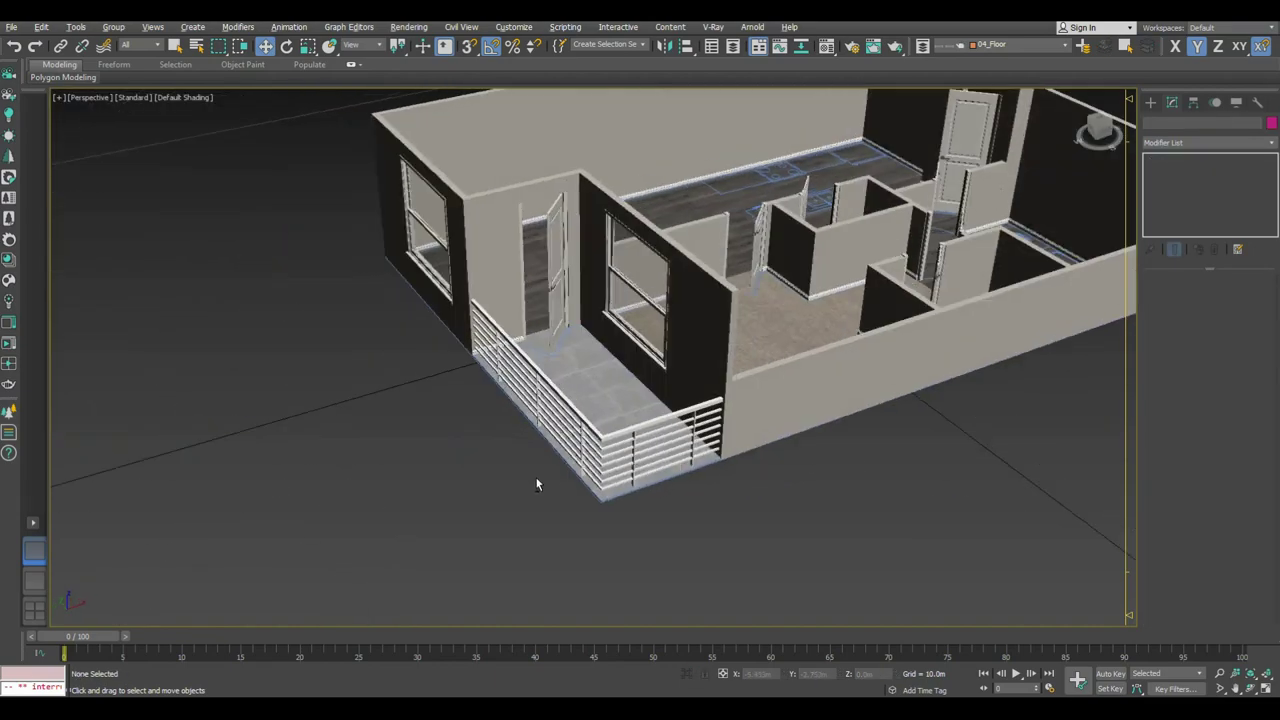
# Step: Switch between multi-view and maximized layouts, ending with the Perspective view full-size
pyautogui.hotkey('alt', 'w')
pyautogui.moveTo(640, 358)
pyautogui.keyDown('alt'); pyautogui.mouseDown(button='middle')
pyautogui.moveTo(707, 360)
pyautogui.moveTo(769, 383)
pyautogui.moveTo(786, 357)
pyautogui.moveTo(645, 378)
pyautogui.moveTo(627, 365)
pyautogui.mouseUp(button='middle'); pyautogui.keyUp('alt')
pyautogui.hotkey('alt', 'w')
pyautogui.scroll(3, 769, 383)
pyautogui.scroll(-2, 745, 397)
pyautogui.scroll(-4, 745, 397)
pyautogui.scroll(3, 786, 357)
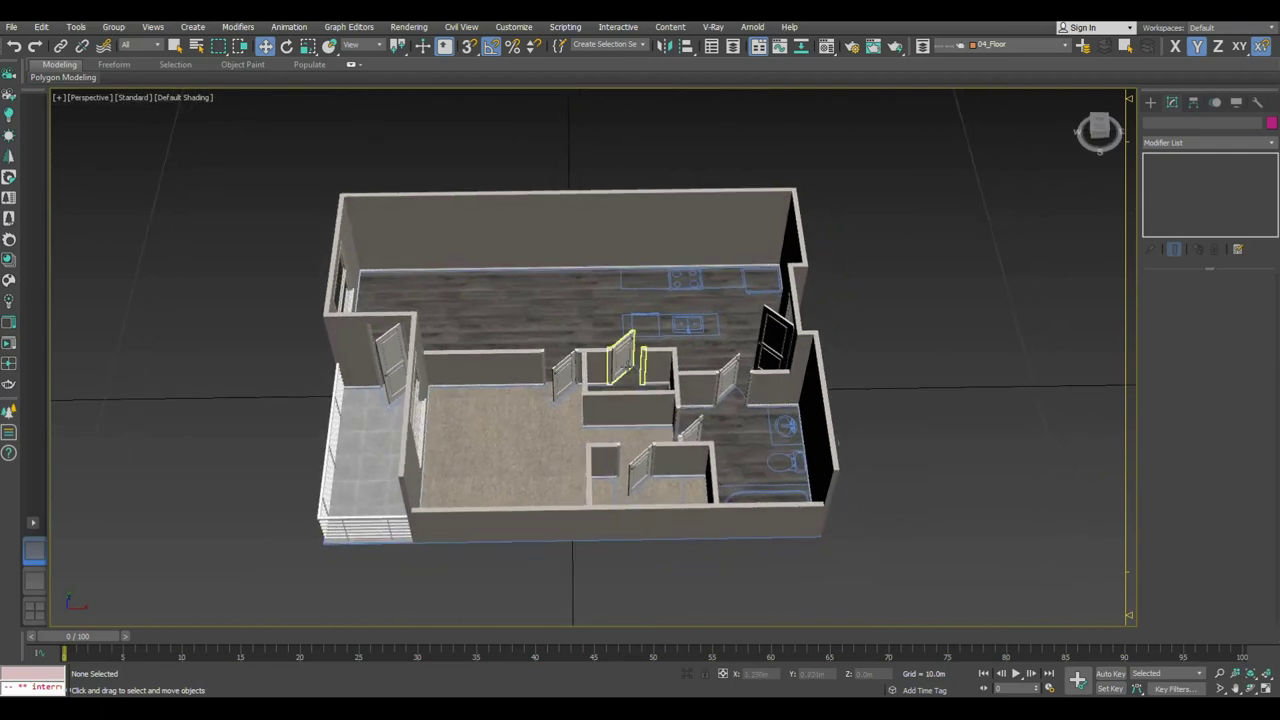
pyautogui.hotkey('alt', 'w')
pyautogui.click(555, 346)
pyautogui.hotkey('alt', 'w')
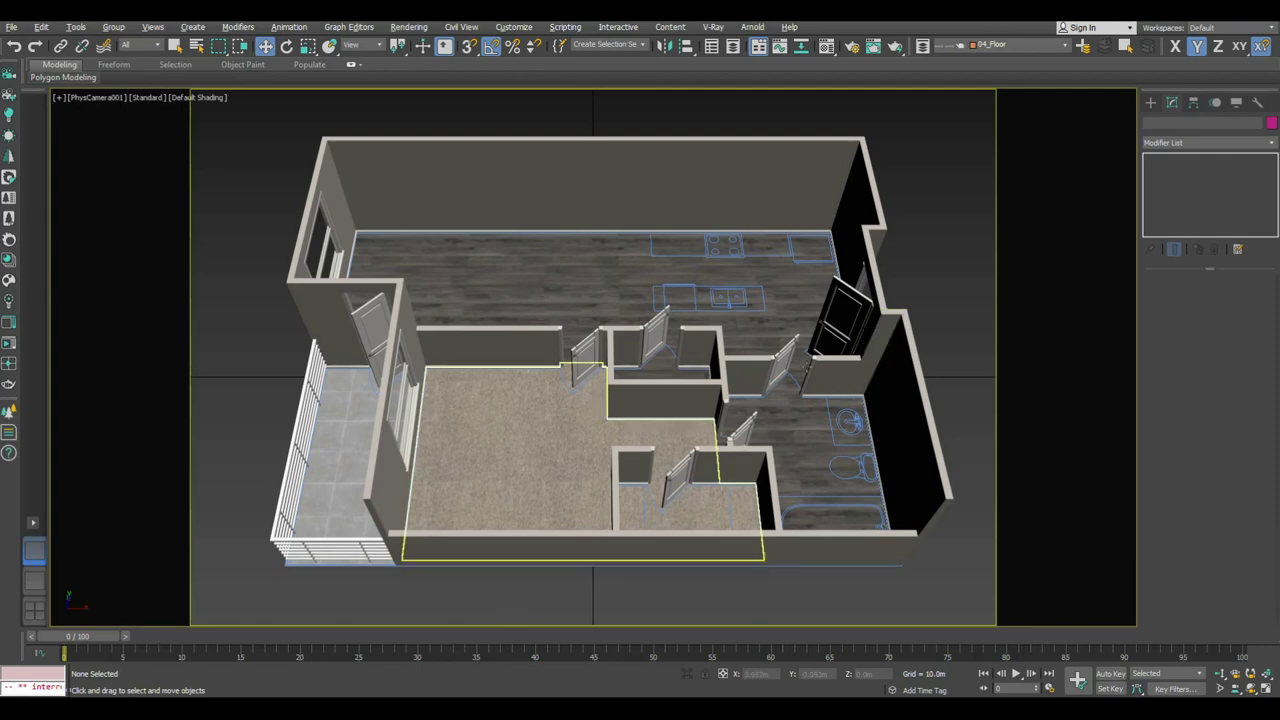
pyautogui.hotkey('alt', 'w')
pyautogui.rightClick(933, 291)
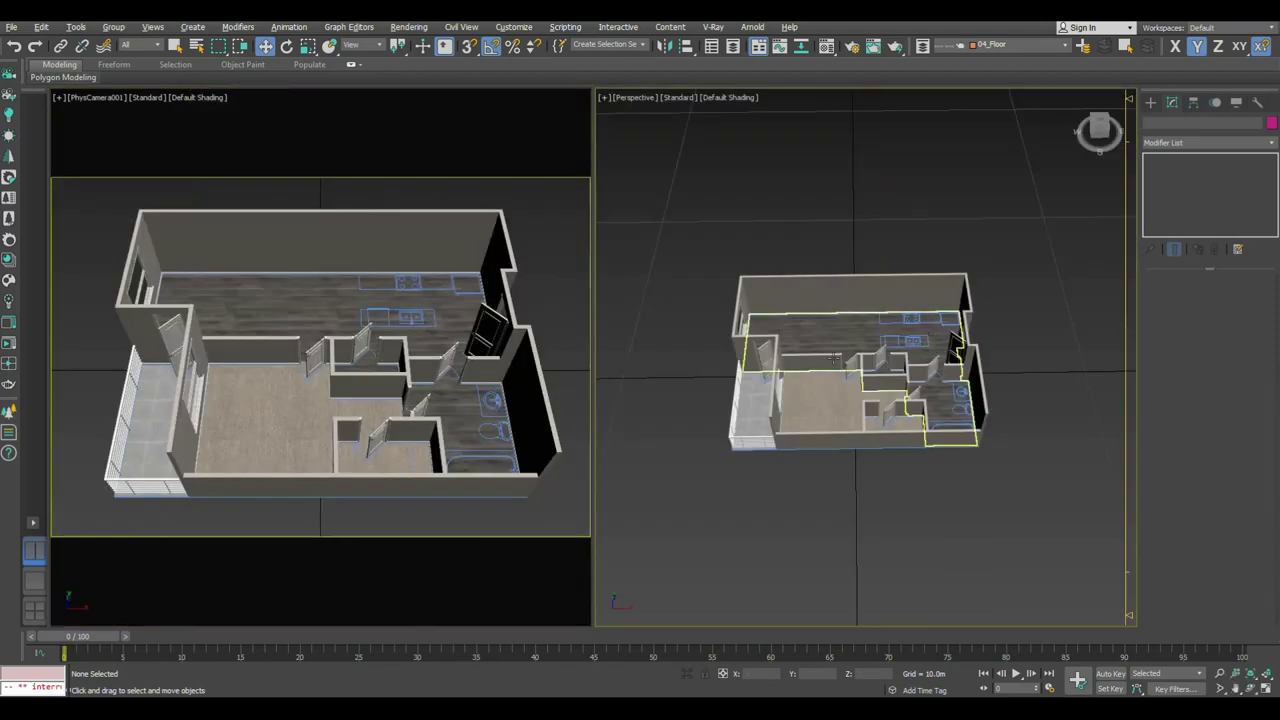
pyautogui.hotkey('alt', 'w')
# Step: Give tile material 05 - Default a grey reflection with glossiness 0.7, then close the editor
pyautogui.press('m')
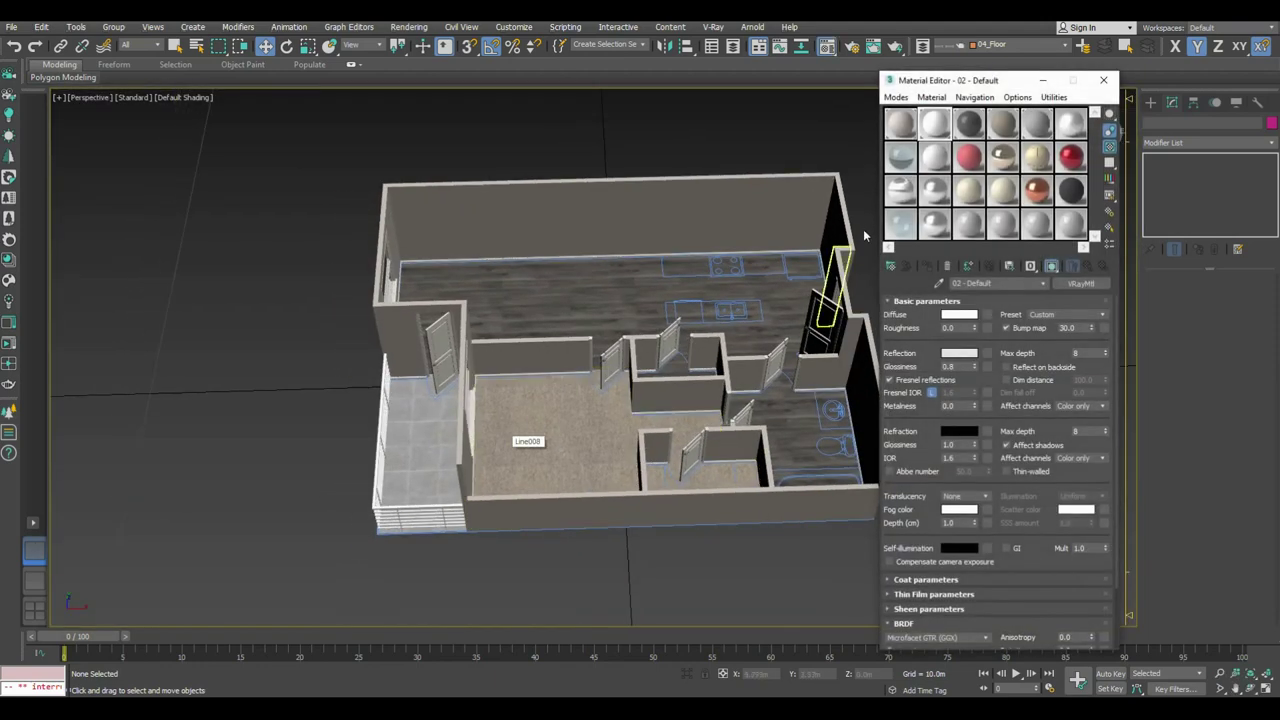
pyautogui.doubleClick(1042, 125)
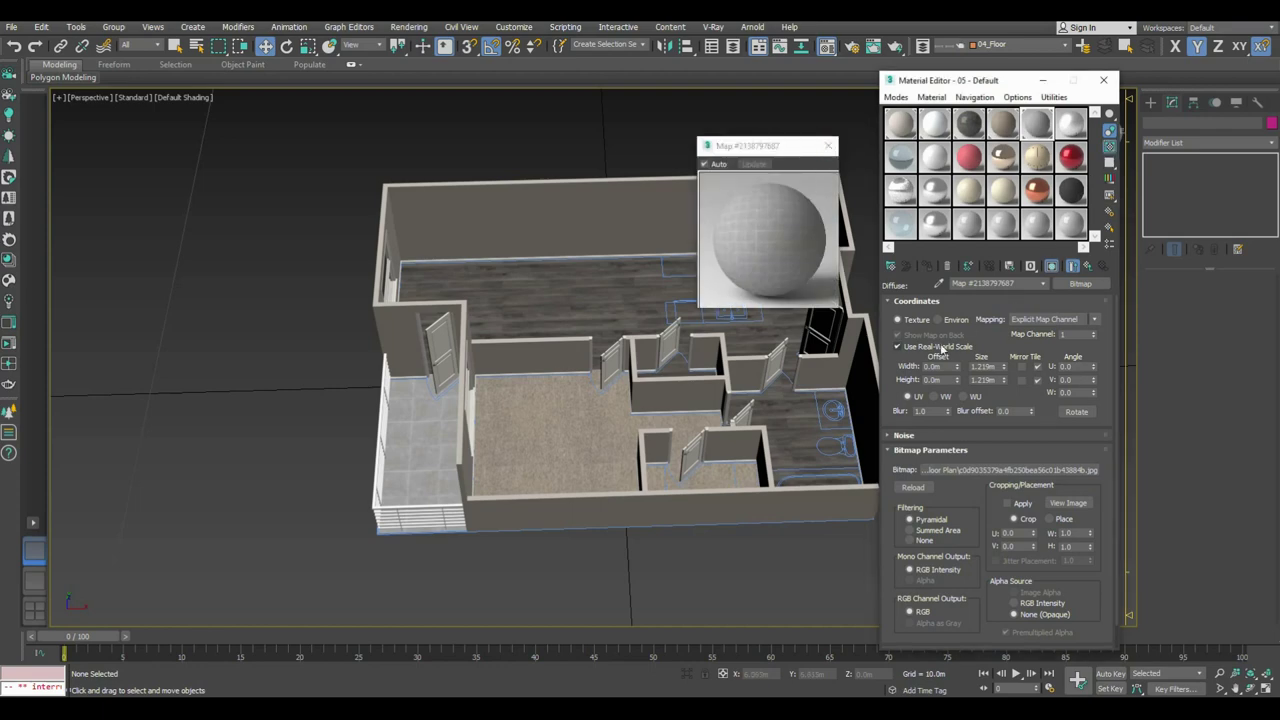
pyautogui.click(1088, 267)
pyautogui.click(958, 353)
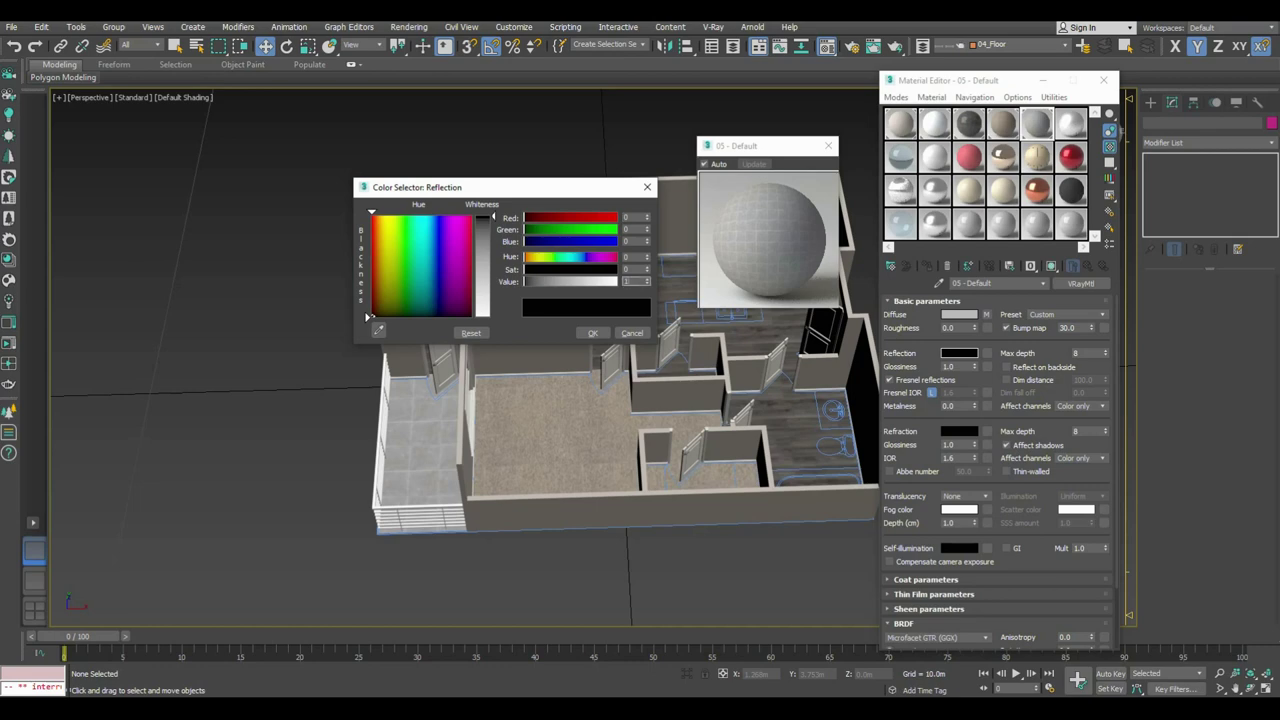
pyautogui.click(592, 333)
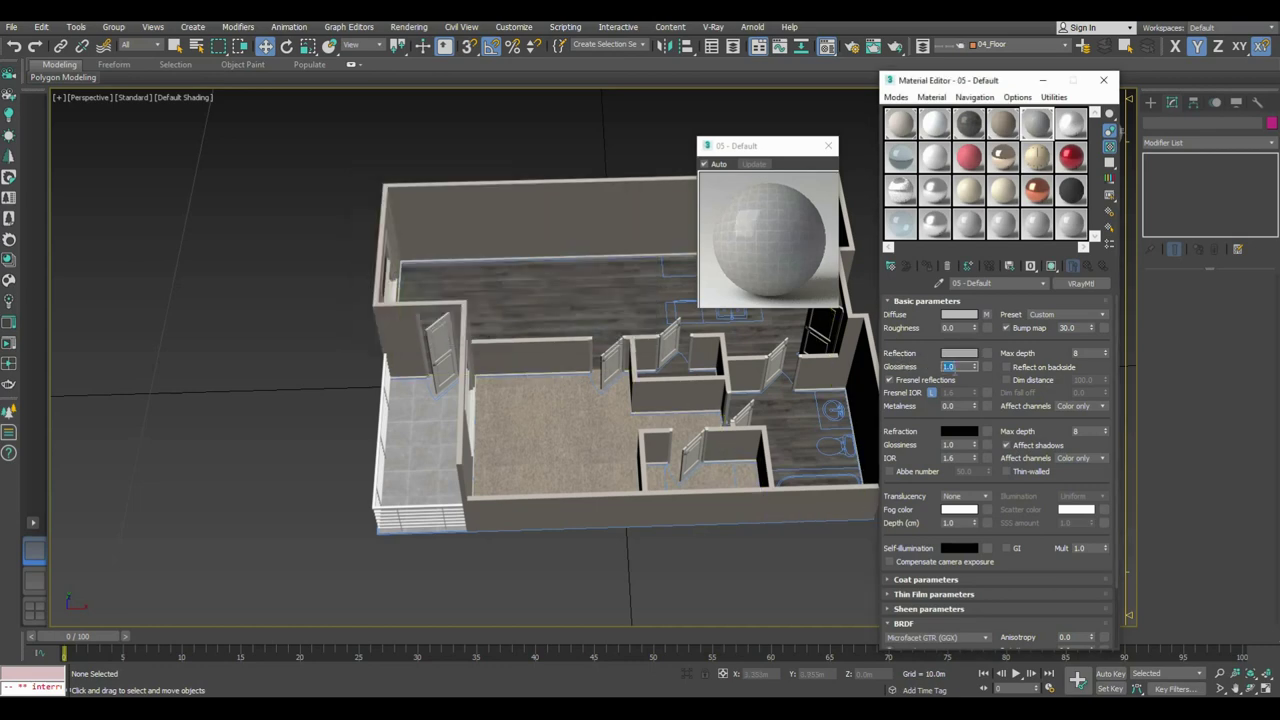
pyautogui.click(960, 367)
pyautogui.write('0.7')
pyautogui.click(828, 148)
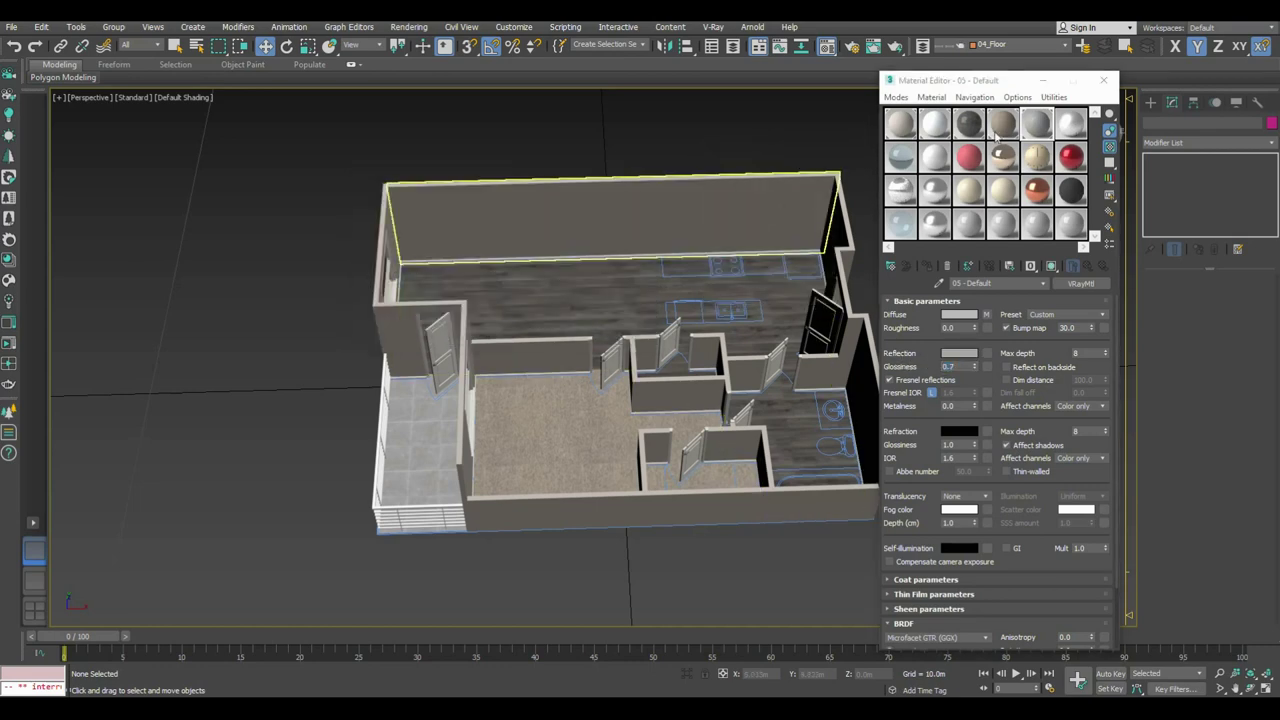
pyautogui.click(1103, 80)
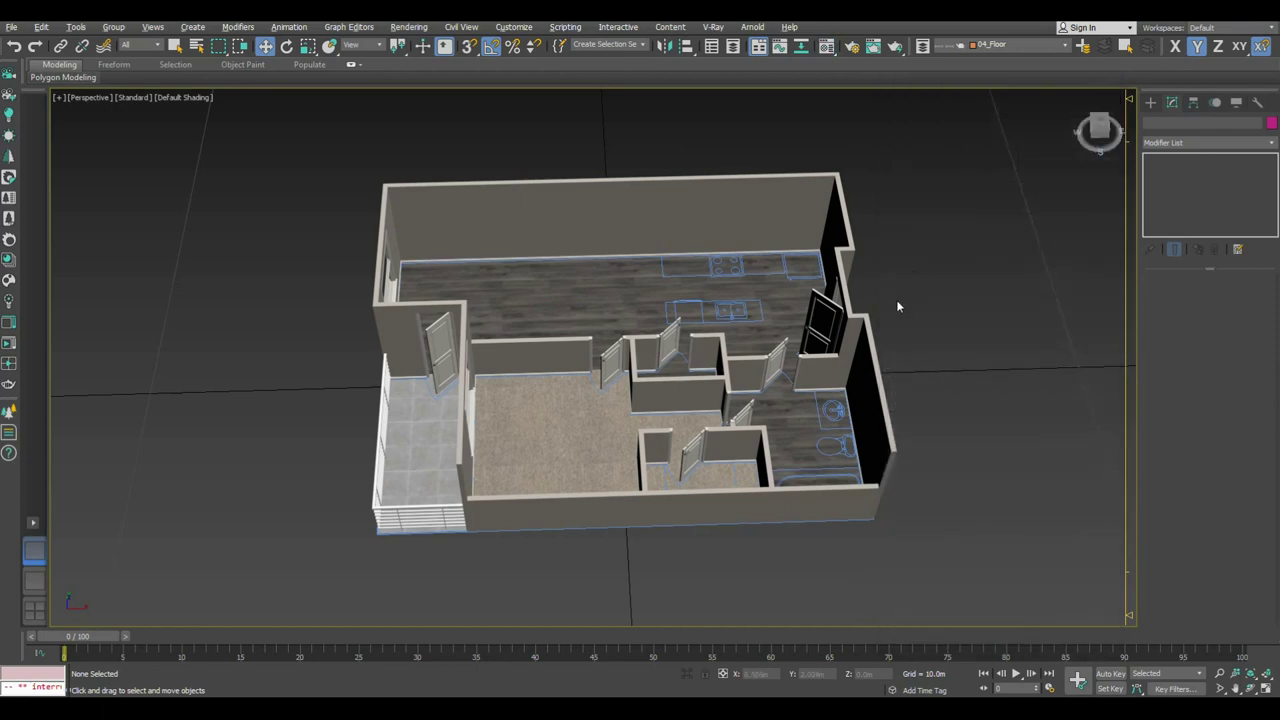
pyautogui.scroll(-3, 894, 300)
# Step: Merge all objects from Models.max, auto-renaming every duplicate merged material
pyautogui.moveTo(888, 389); pyautogui.dragTo(693, 331, button='middle')
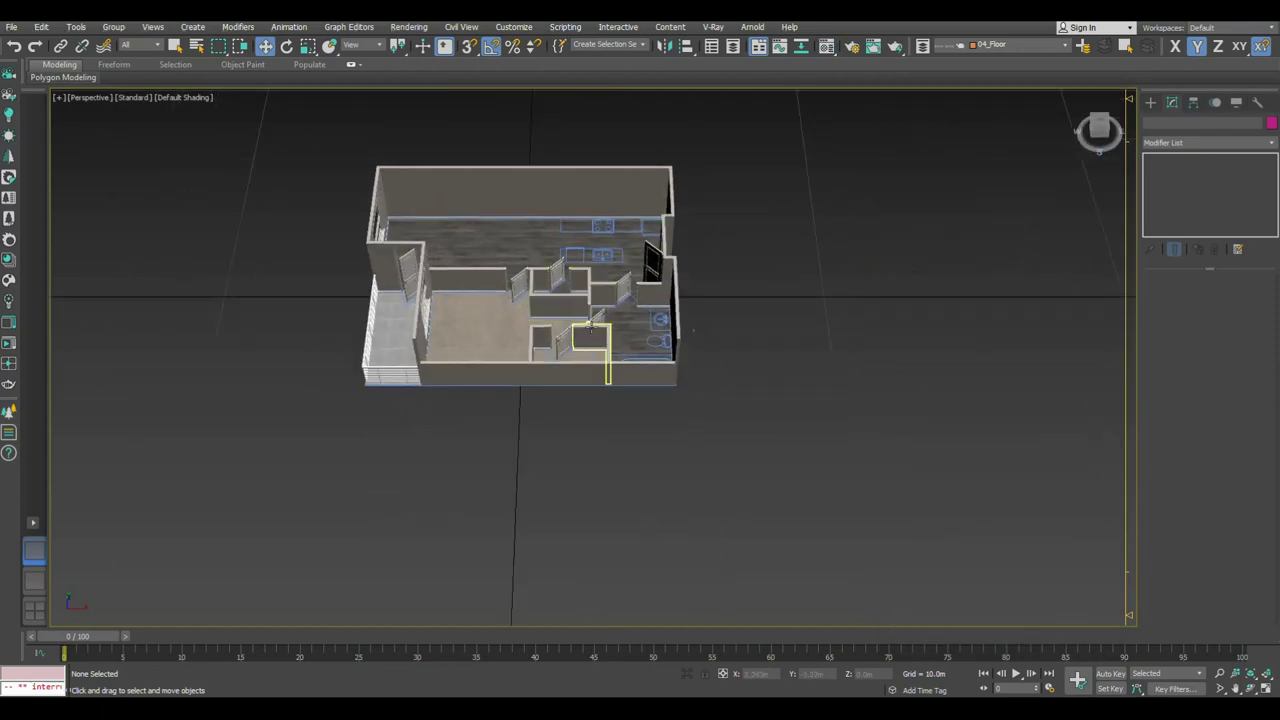
pyautogui.keyDown('alt'); pyautogui.moveTo(592, 322); pyautogui.dragTo(577, 360, button='middle'); pyautogui.keyUp('alt')
pyautogui.scroll(-2, 481, 345)
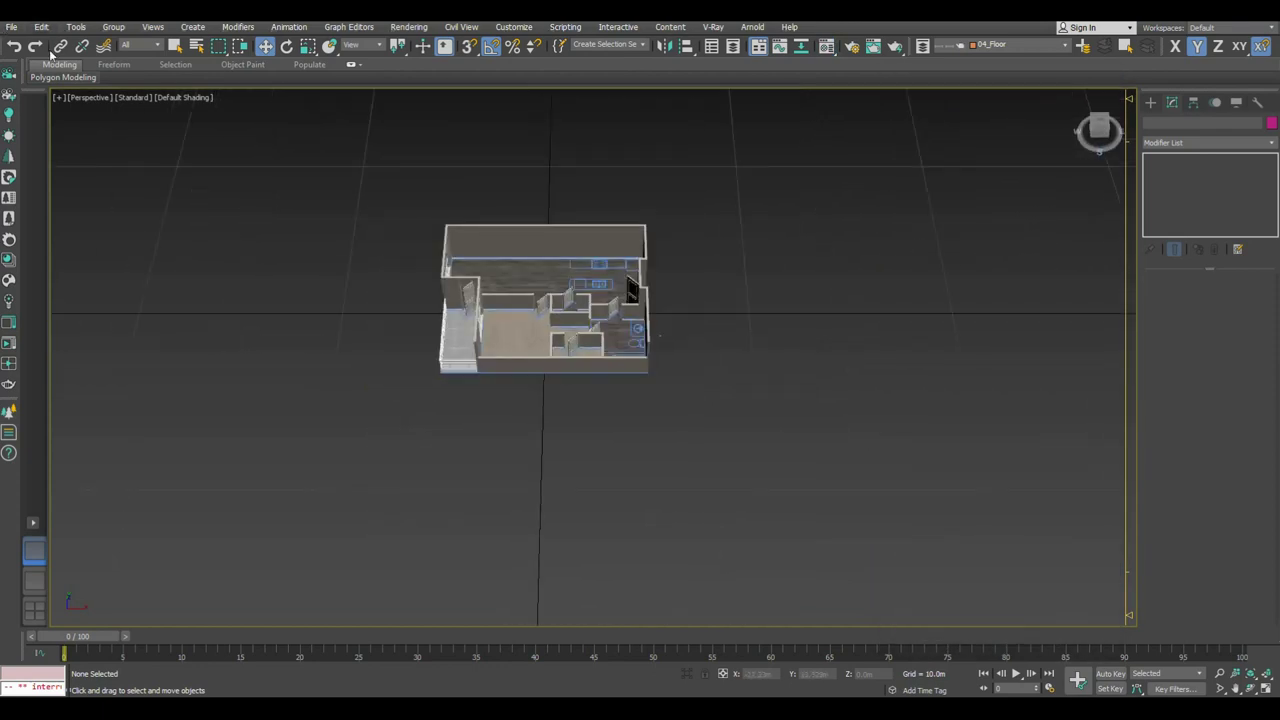
pyautogui.click(13, 27)
pyautogui.click(175, 210)
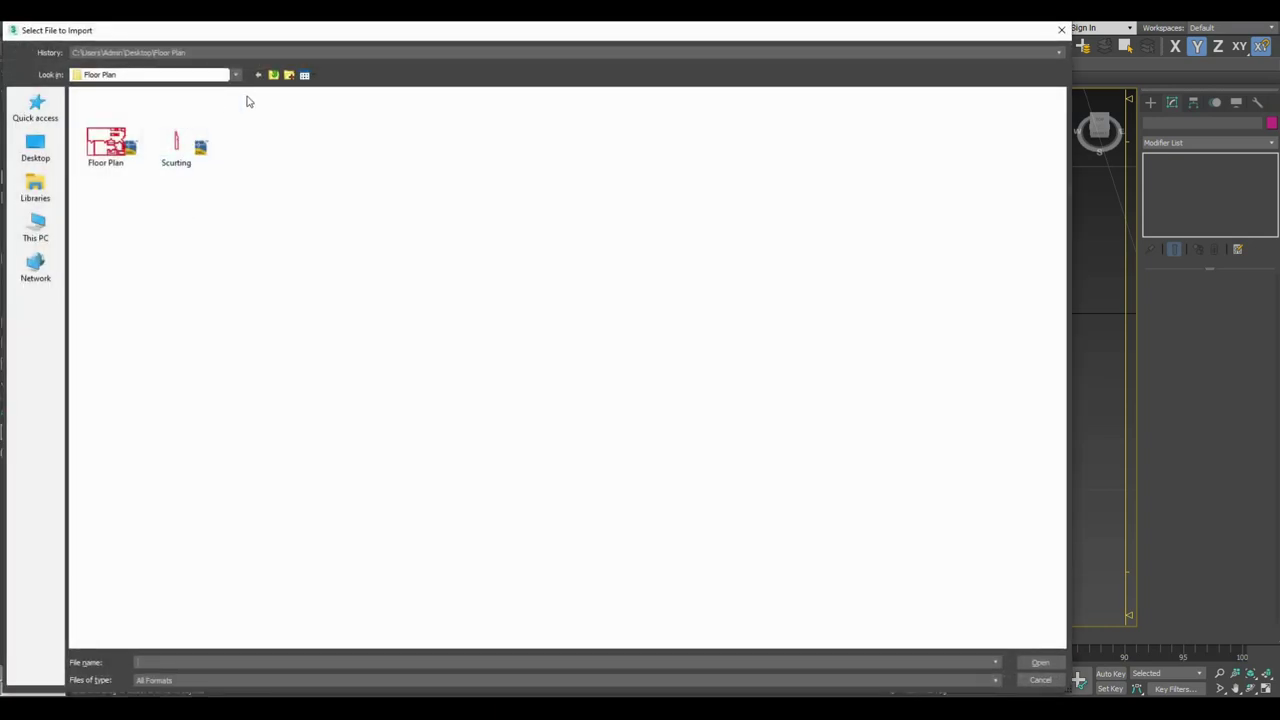
pyautogui.press('Escape')
pyautogui.click(13, 27)
pyautogui.moveTo(28, 208)
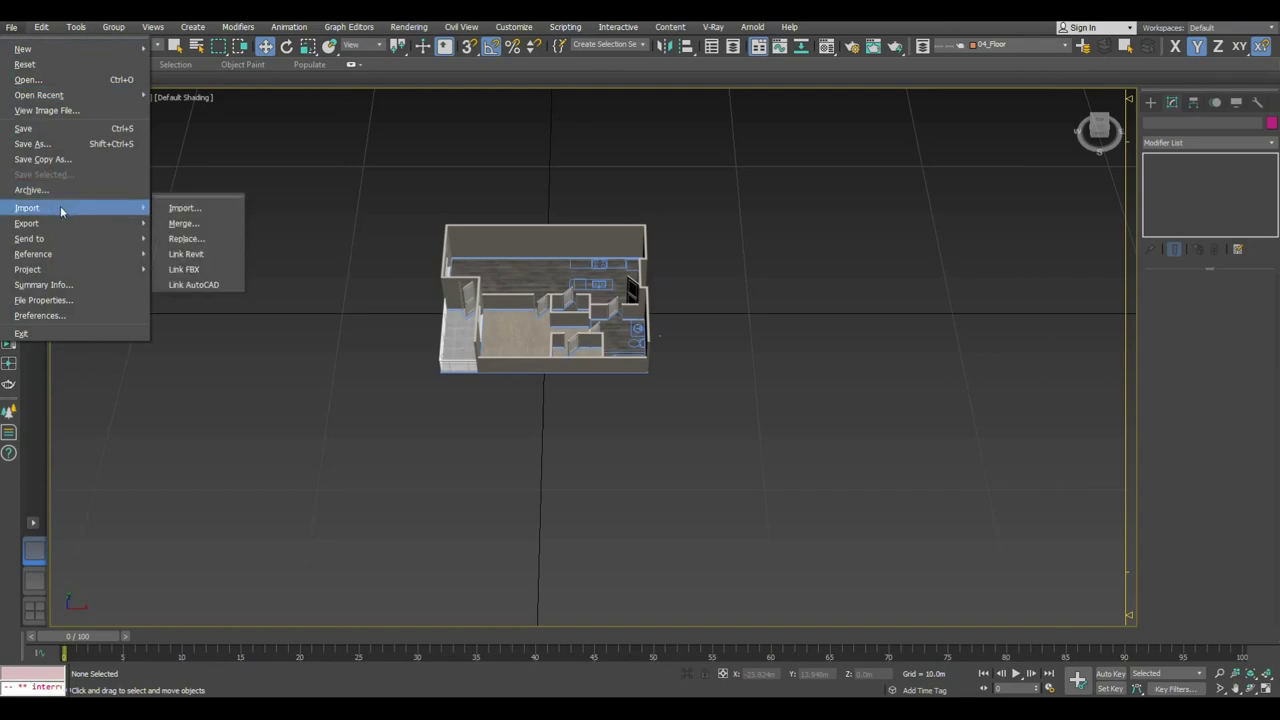
pyautogui.click(180, 226)
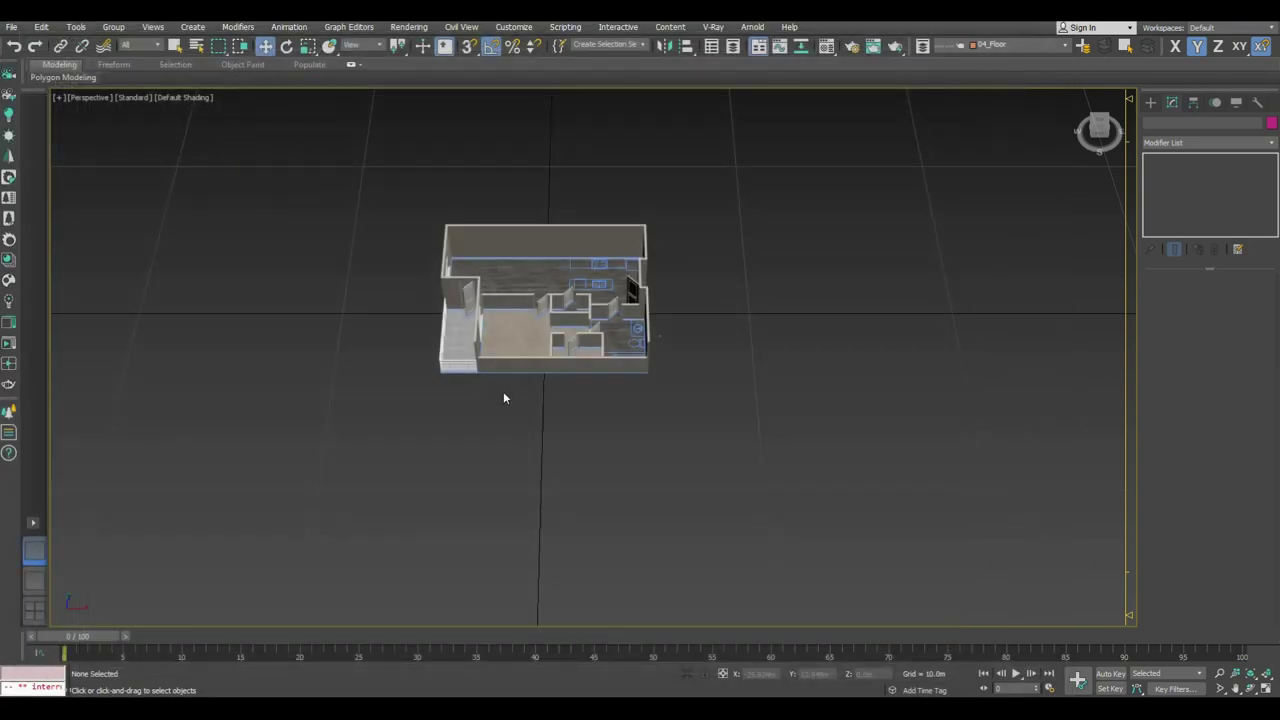
pyautogui.click(527, 443)
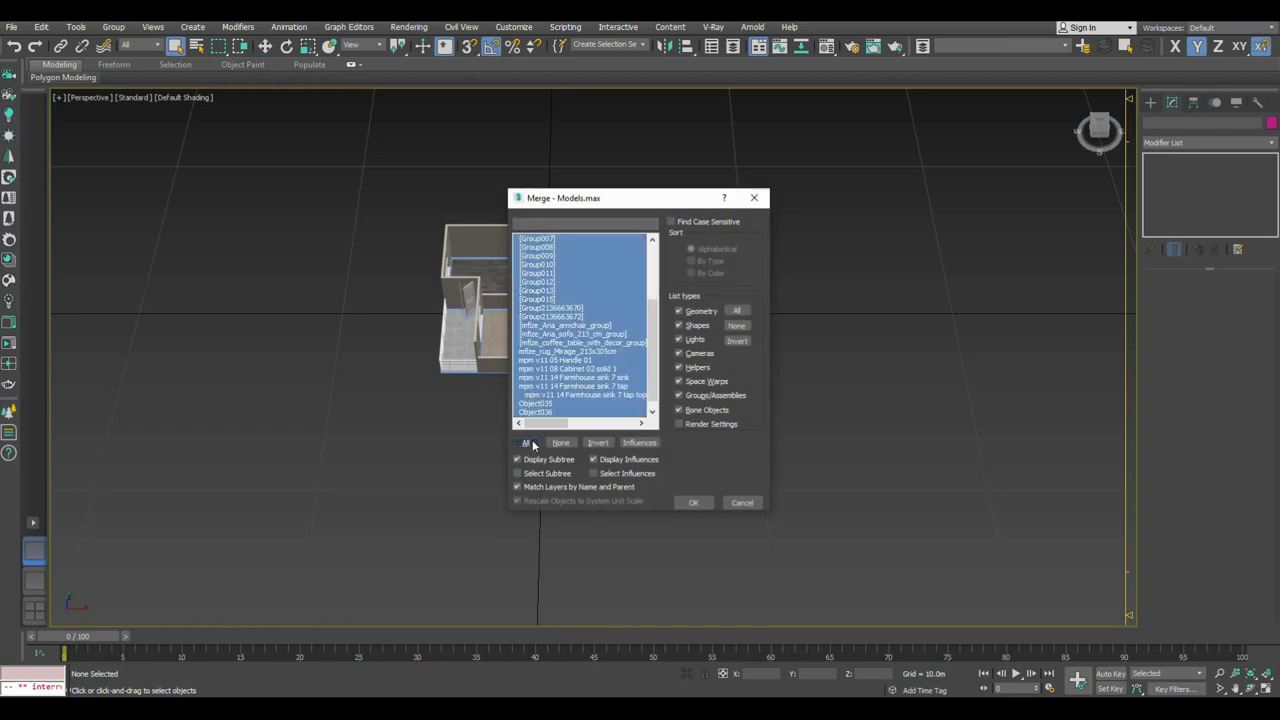
pyautogui.click(685, 504)
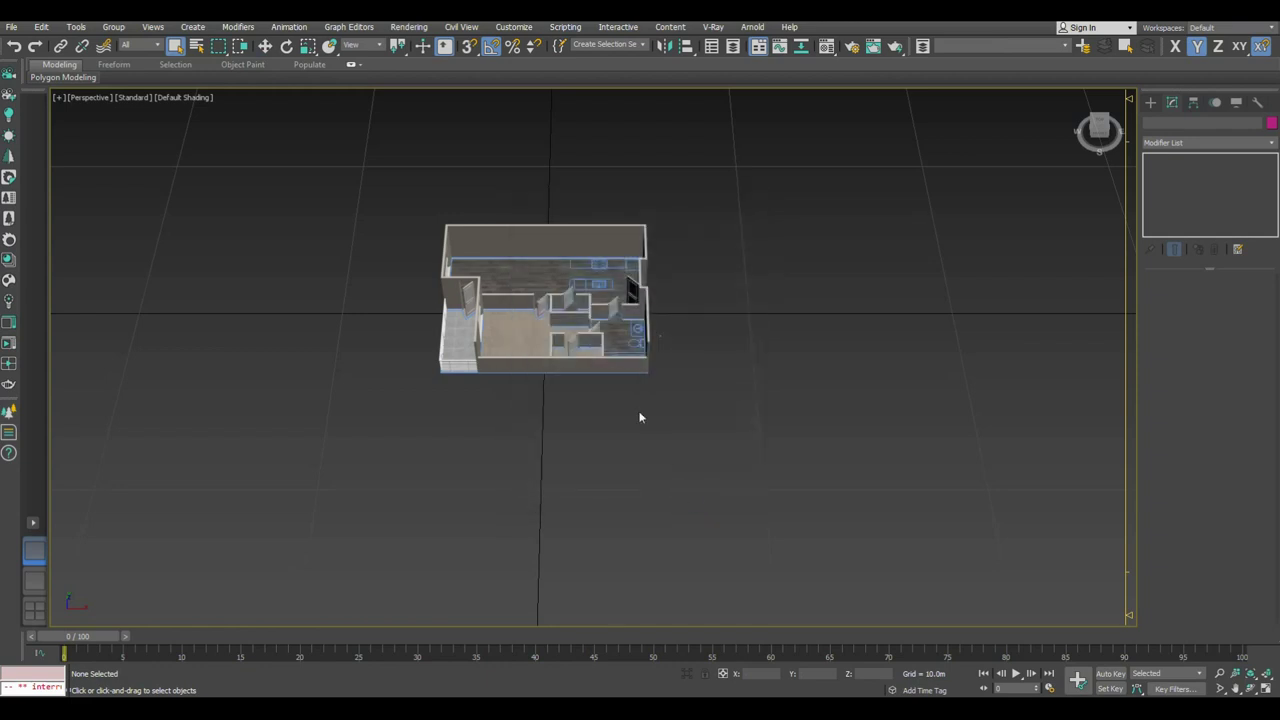
pyautogui.click(636, 374)
pyautogui.click(600, 406)
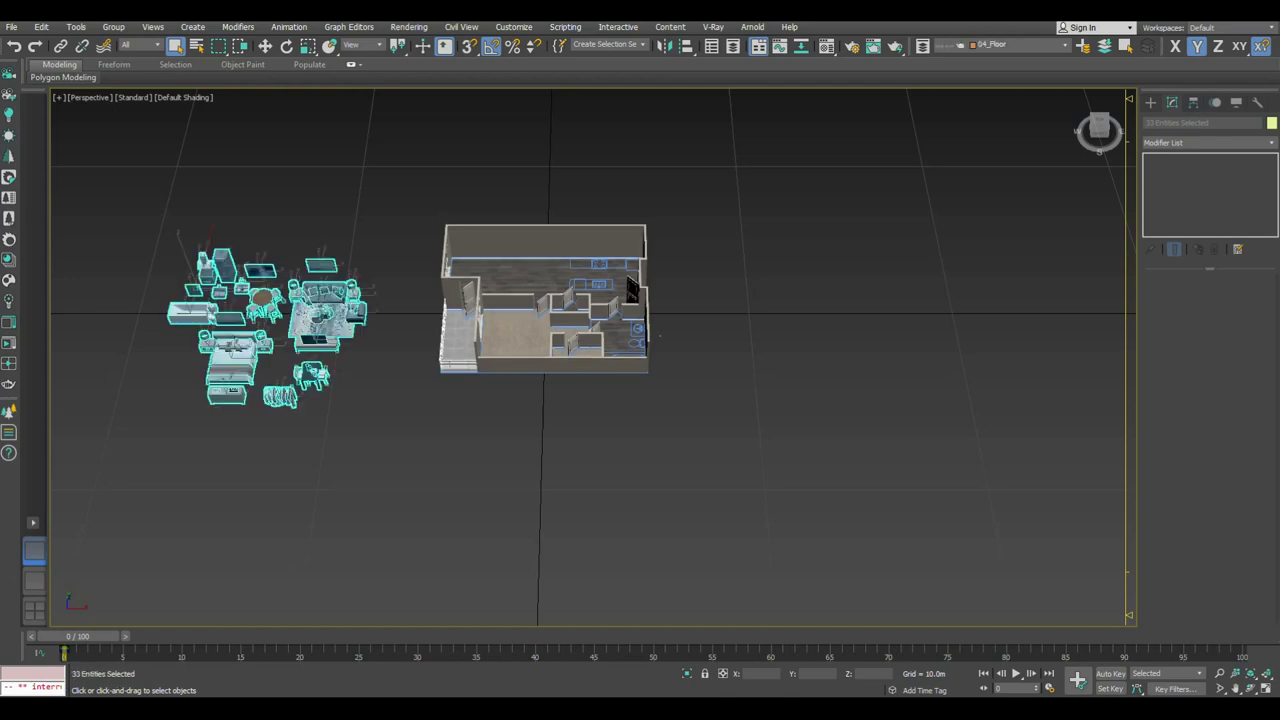
# Step: Move the small table-and-chairs group onto the balcony and rotate it 90° about Z
pyautogui.moveTo(296, 297); pyautogui.dragTo(328, 333, button='middle')
pyautogui.press('w')
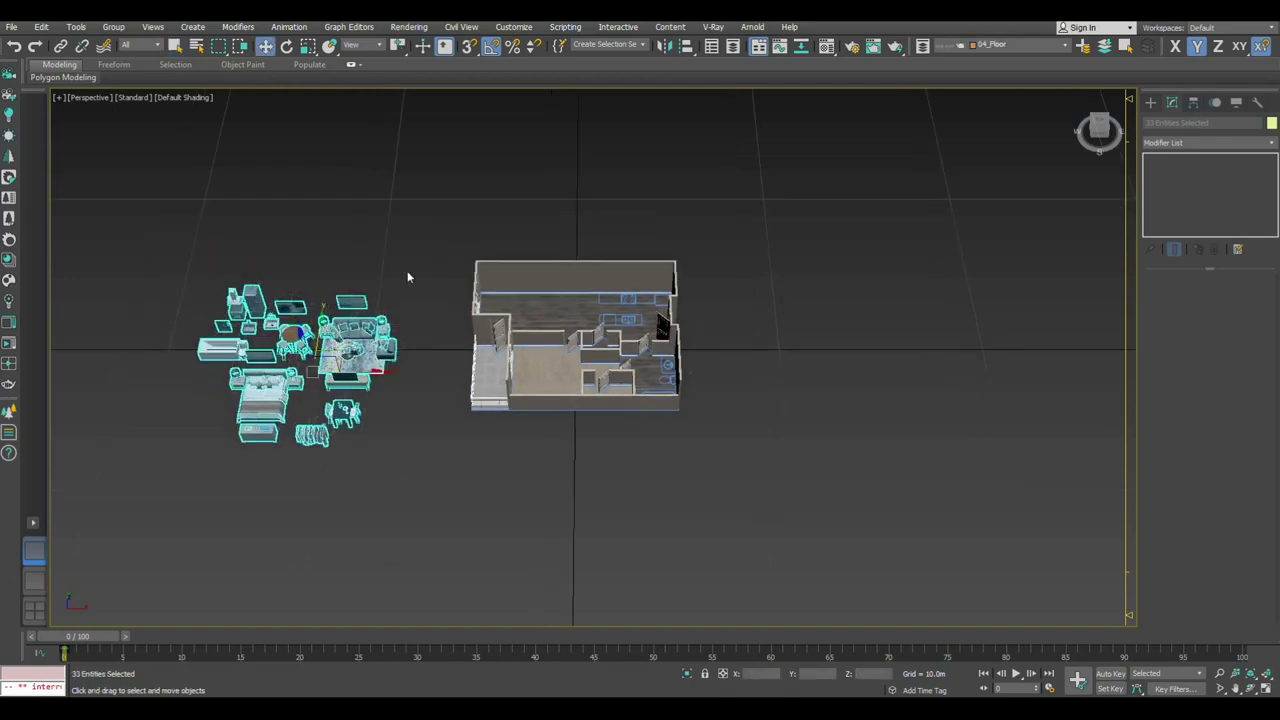
pyautogui.click(408, 277)
pyautogui.scroll(4, 340, 345)
pyautogui.scroll(1, 340, 345)
pyautogui.scroll(1, 340, 345)
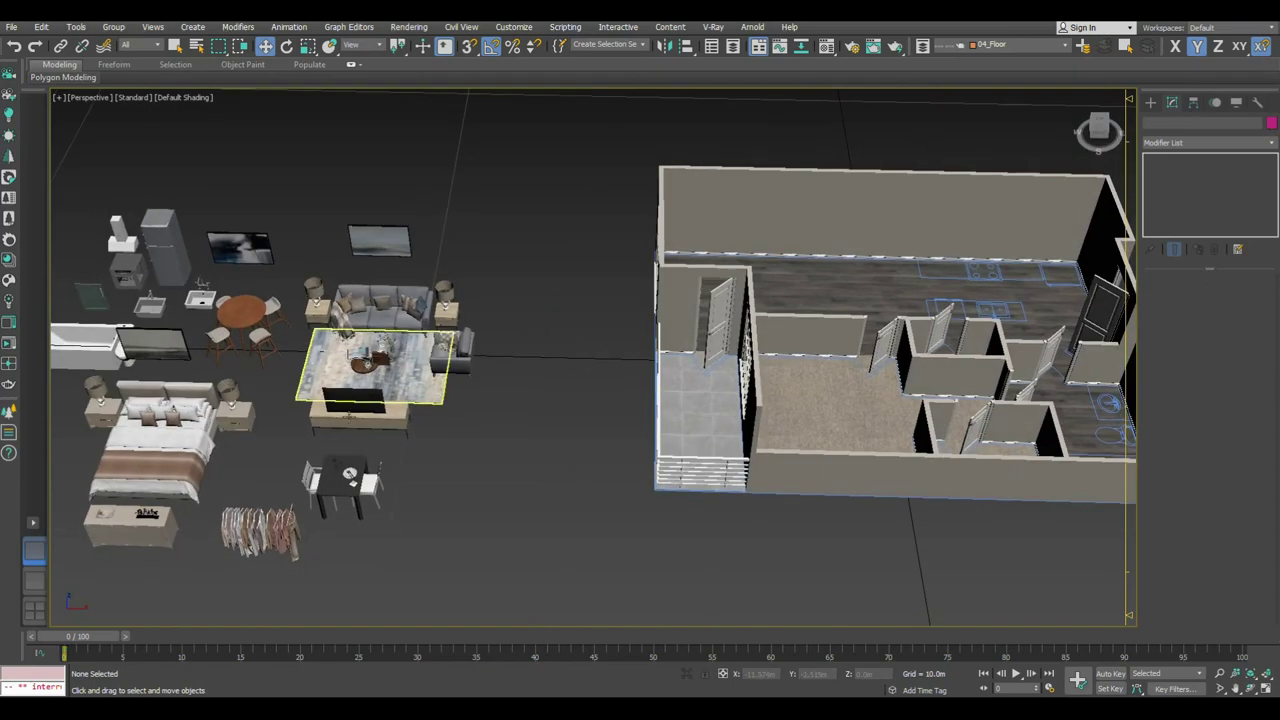
pyautogui.click(345, 478)
pyautogui.keyDown('alt'); pyautogui.moveTo(372, 478); pyautogui.dragTo(372, 458, button='middle'); pyautogui.keyUp('alt')
pyautogui.moveTo(373, 456)
pyautogui.mouseDown()
pyautogui.moveTo(714, 381)
pyautogui.moveTo(722, 350)
pyautogui.mouseUp()
pyautogui.press('z')
pyautogui.press('e')
pyautogui.moveTo(652, 376); pyautogui.dragTo(585, 402)
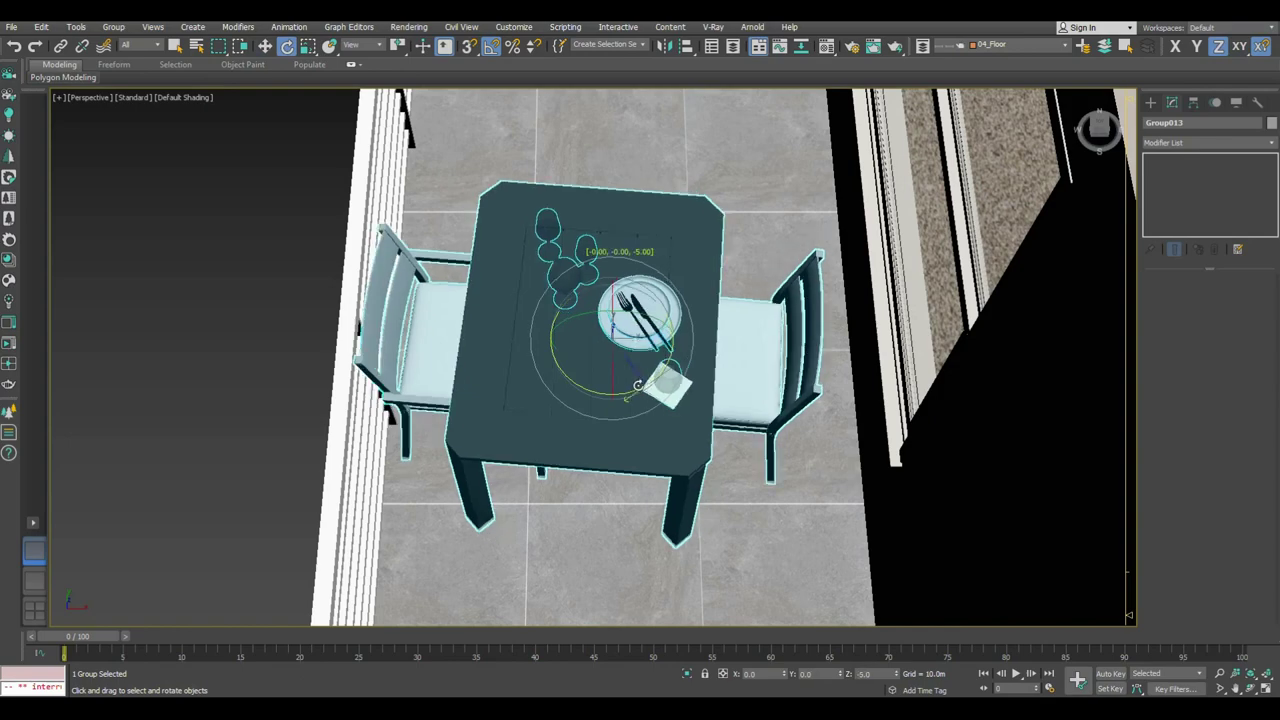
# Step: Align the group's bottom to the balcony floor's top, then slide it along the balcony
pyautogui.press('w')
pyautogui.scroll(-5, 582, 347)
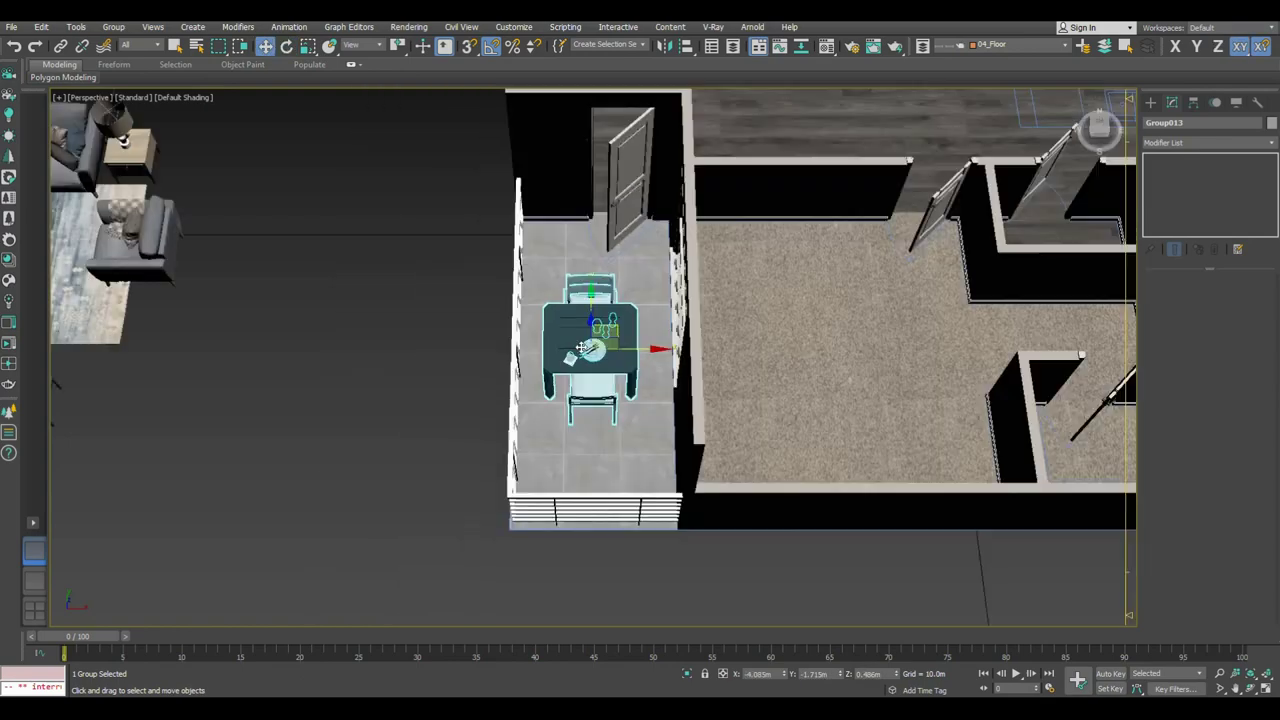
pyautogui.click(686, 46)
pyautogui.click(585, 460)
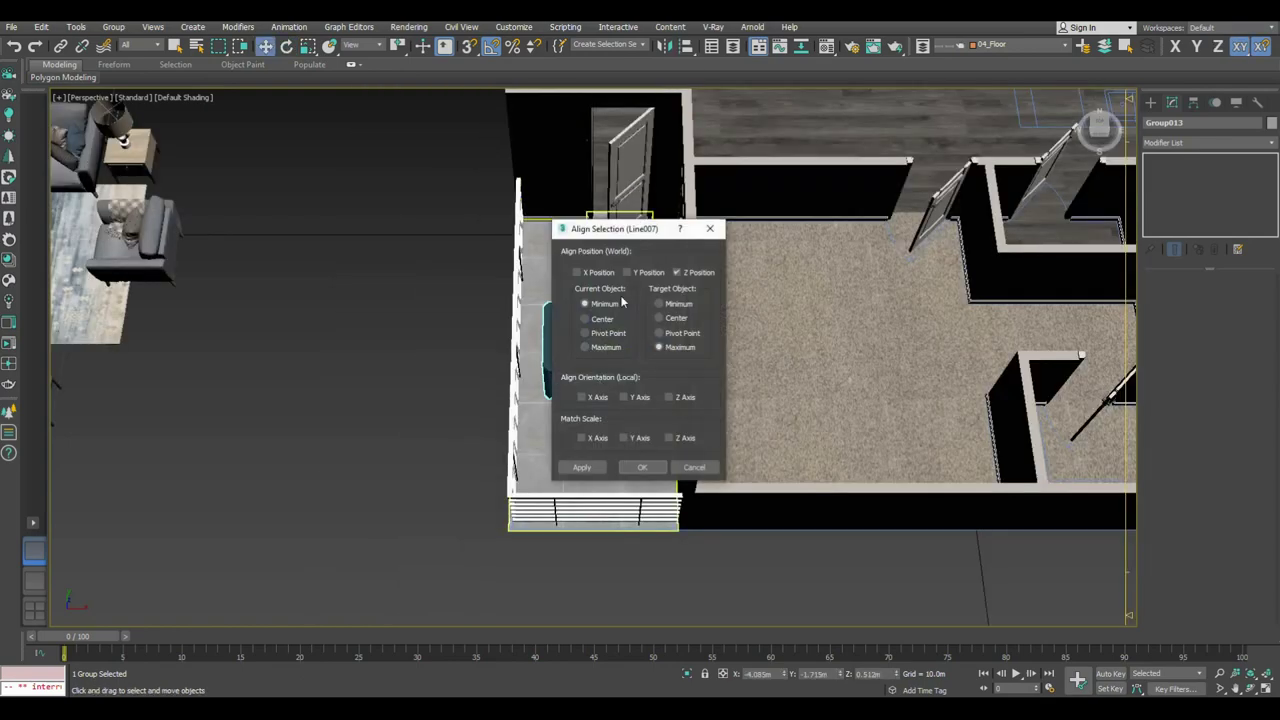
pyautogui.click(642, 467)
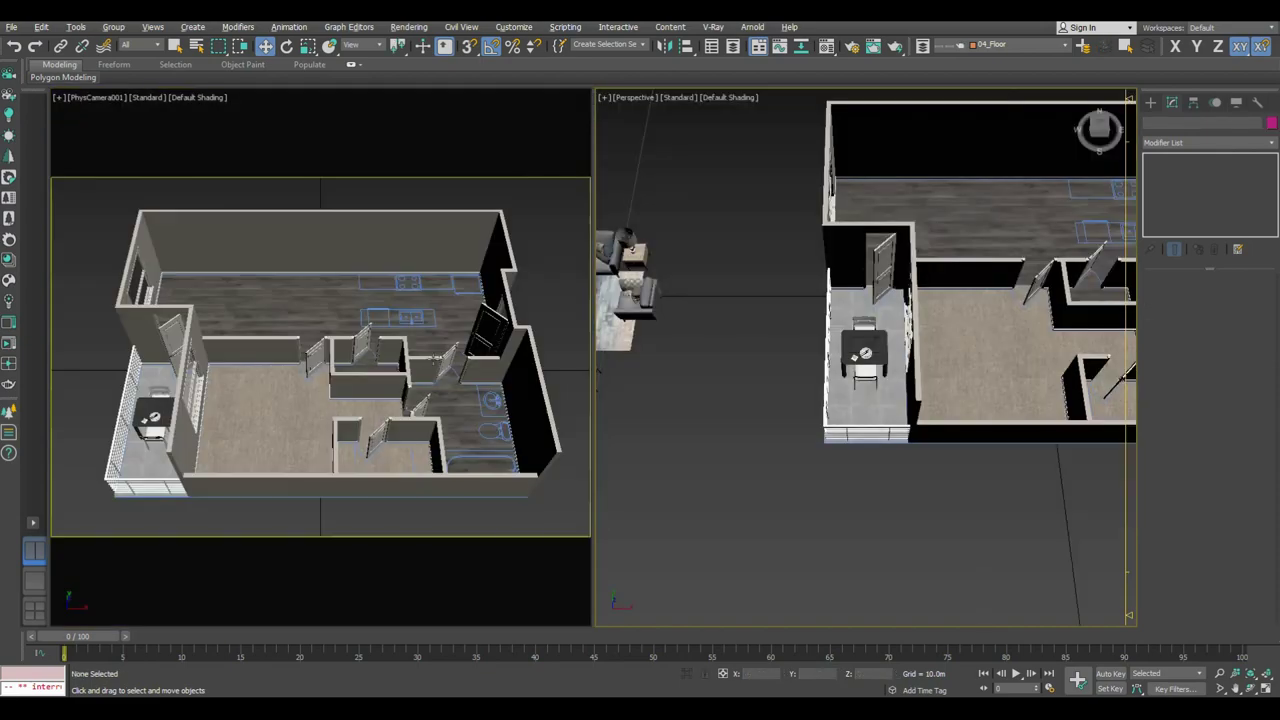
pyautogui.hotkey('alt', 'w')
pyautogui.click(609, 374)
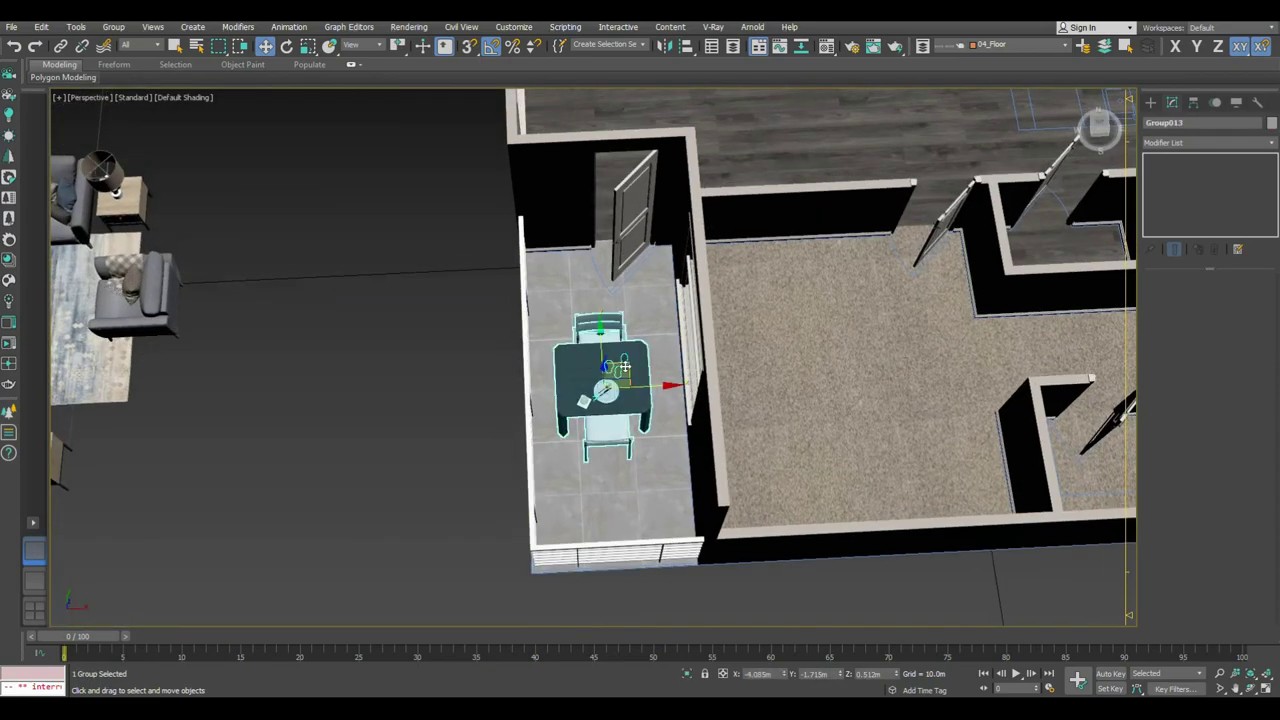
pyautogui.moveTo(609, 374); pyautogui.dragTo(606, 449)
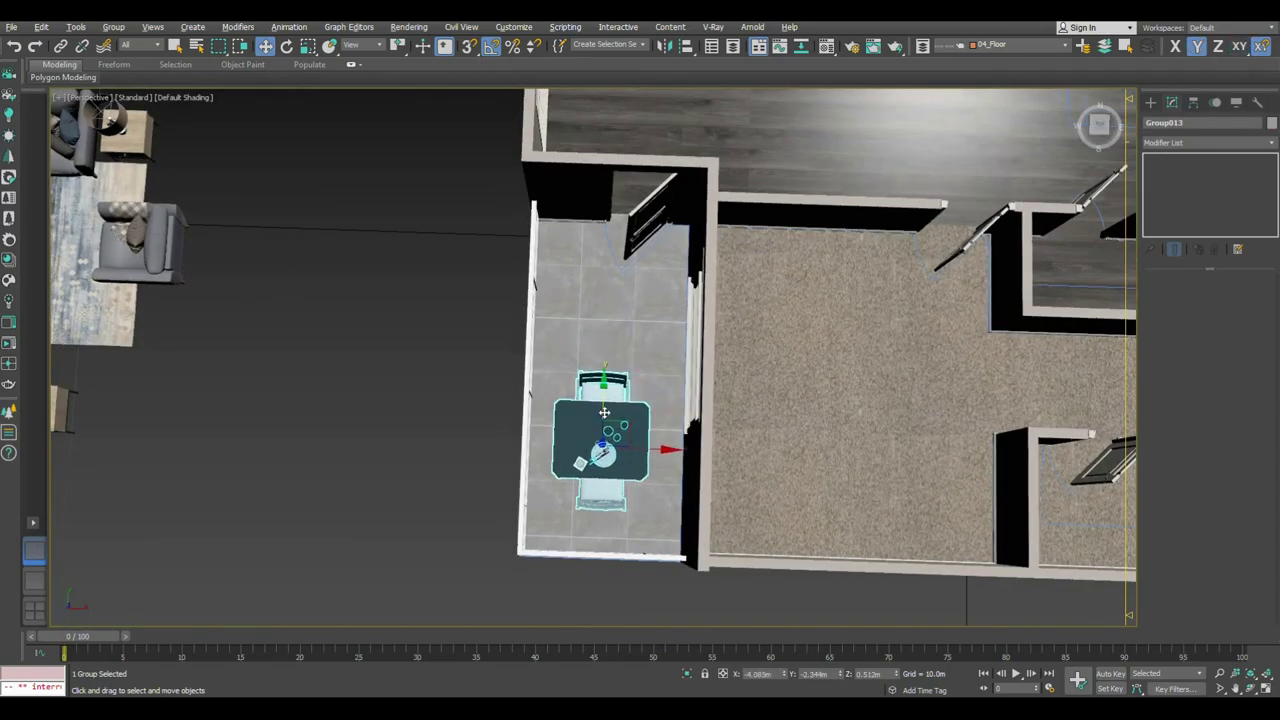
pyautogui.keyDown('alt'); pyautogui.moveTo(606, 449); pyautogui.dragTo(610, 386, button='middle'); pyautogui.keyUp('alt')
pyautogui.scroll(-5, 610, 386)
pyautogui.click(485, 337)
pyautogui.moveTo(485, 337); pyautogui.dragTo(533, 373, button='middle')
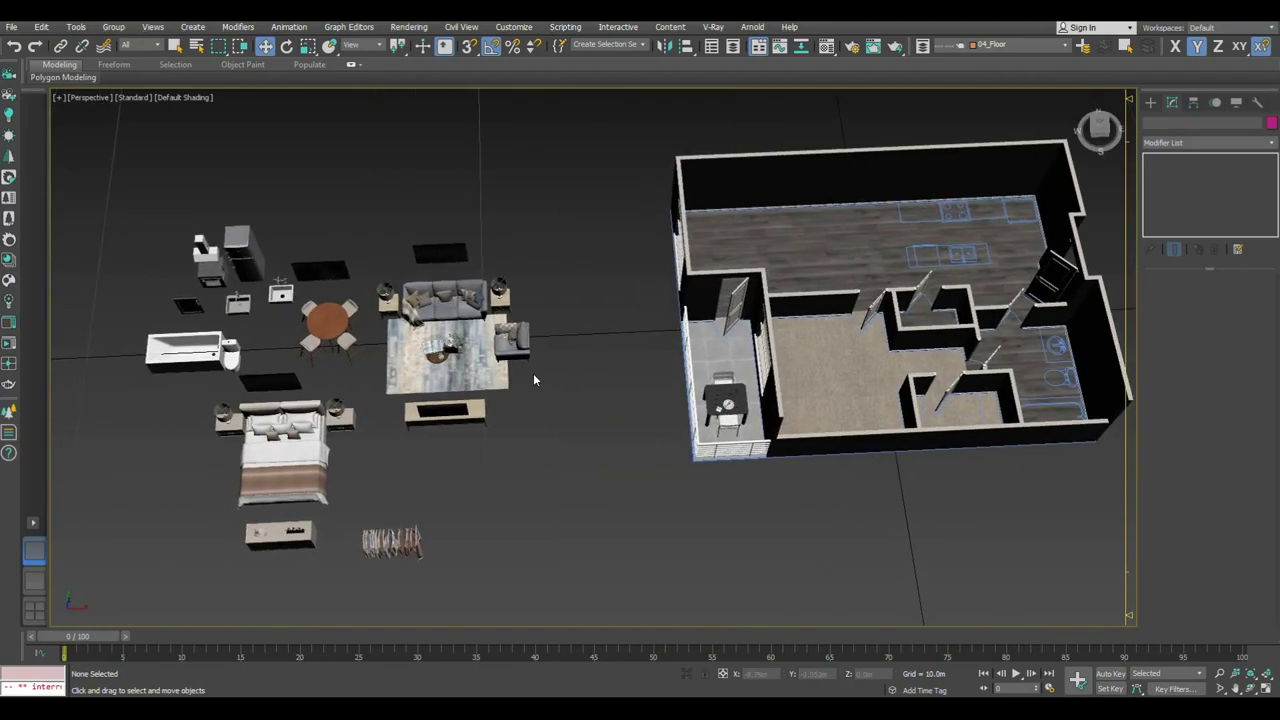
# Step: Select the sofa set and rug, leaving out the round dining set, and move them onto the apartment floor
pyautogui.moveTo(368, 241); pyautogui.dragTo(352, 245)
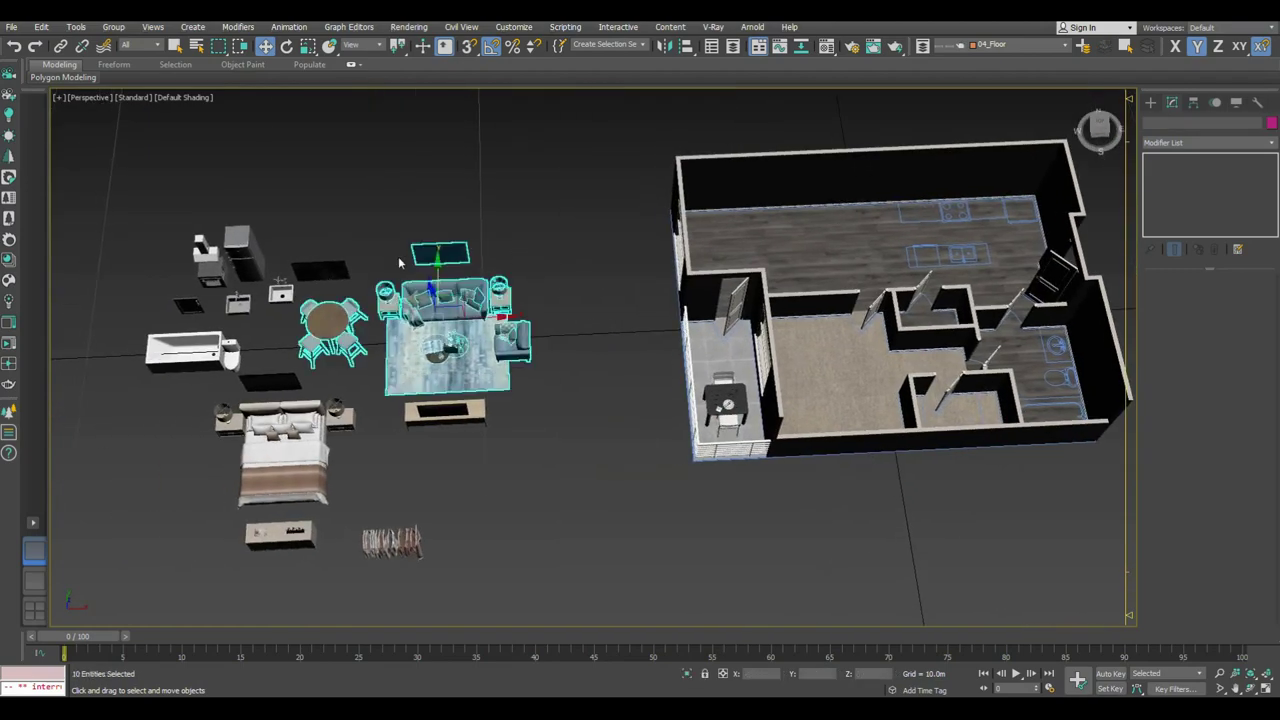
pyautogui.keyDown('alt'); pyautogui.click(343, 326); pyautogui.keyUp('alt')
pyautogui.moveTo(478, 293); pyautogui.dragTo(730, 245)
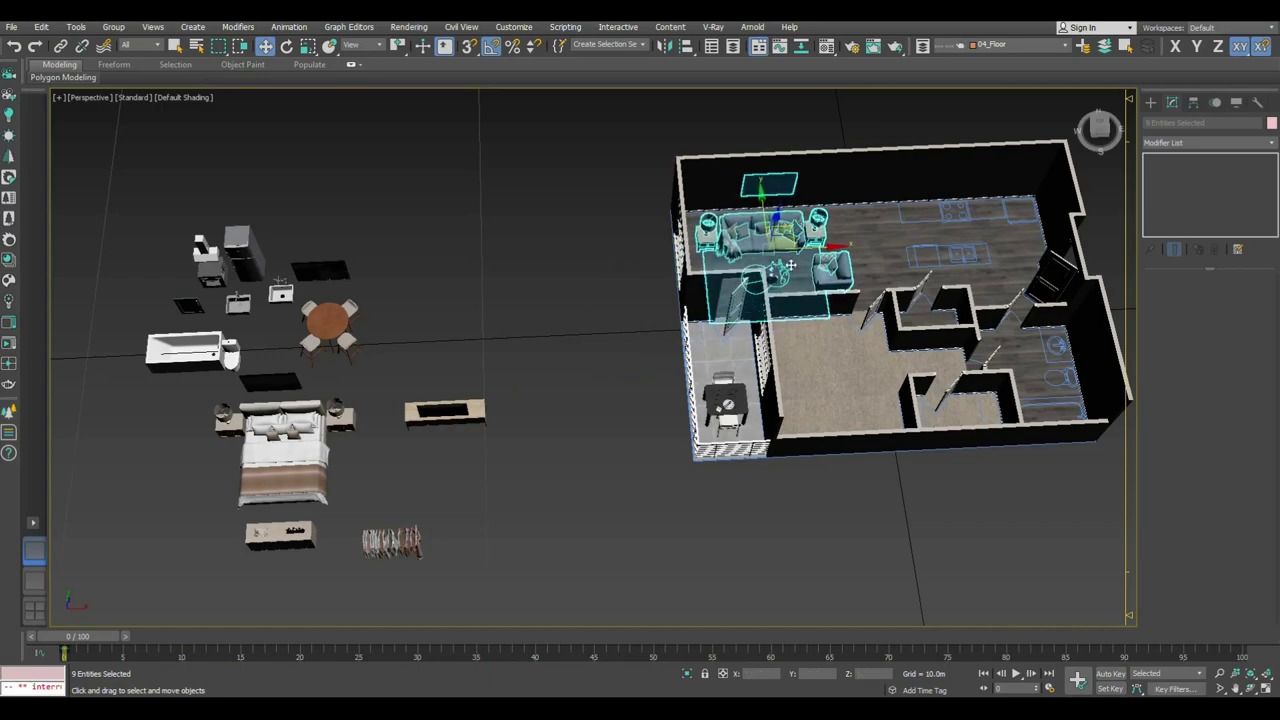
pyautogui.press('z')
pyautogui.moveTo(658, 311); pyautogui.dragTo(670, 291)
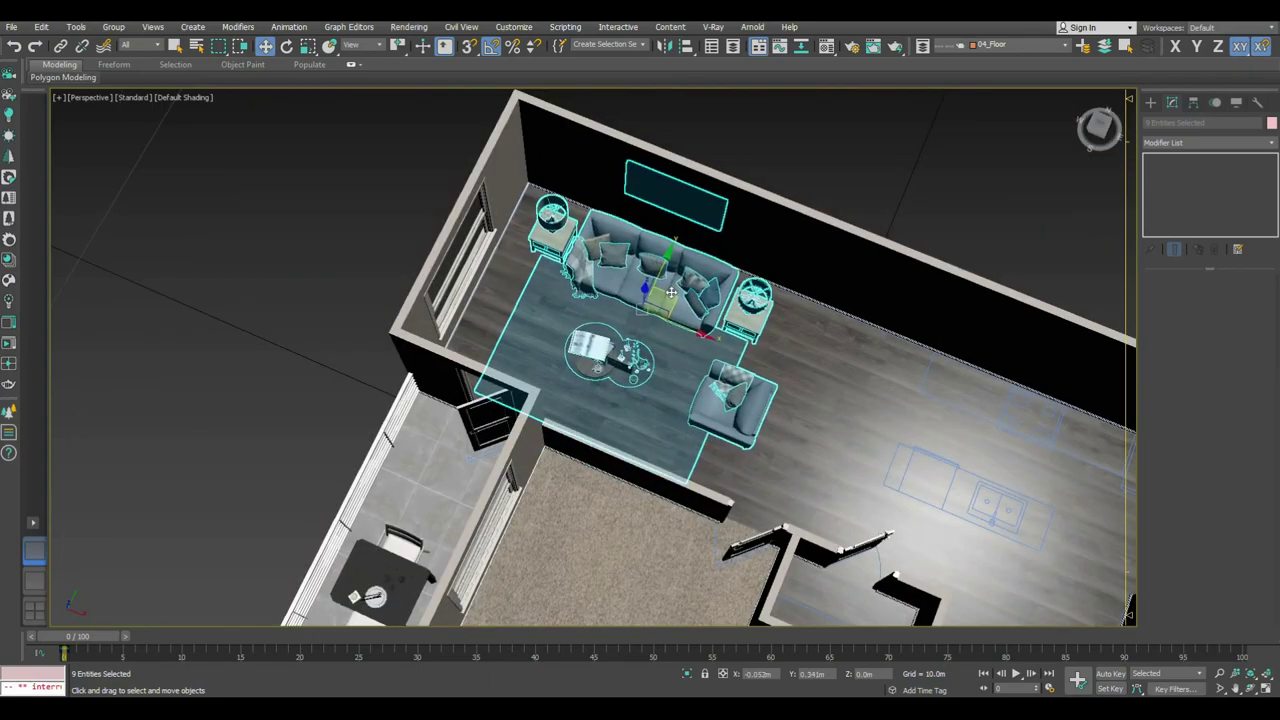
pyautogui.keyDown('alt'); pyautogui.moveTo(343, 129); pyautogui.dragTo(437, 111, button='middle'); pyautogui.keyUp('alt')
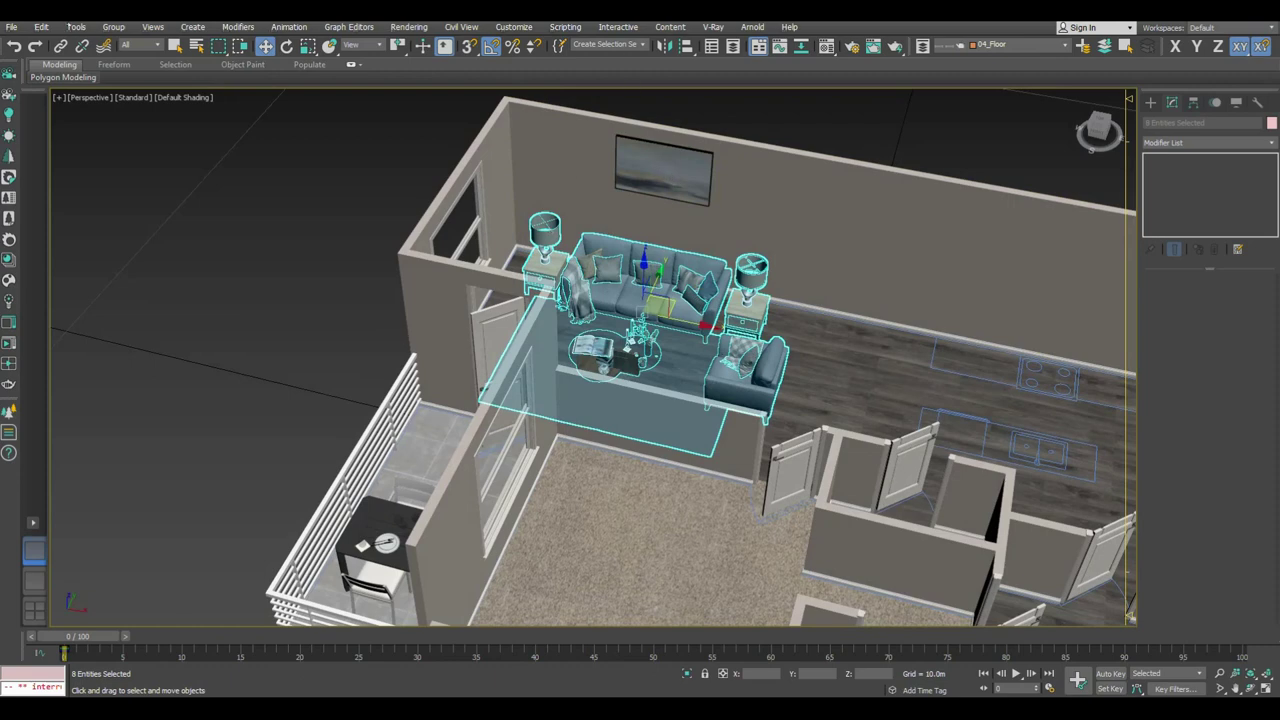
# Step: Group the living-room furniture and align the group onto the floor
pyautogui.click(112, 27)
pyautogui.click(130, 40)
pyautogui.click(648, 381)
pyautogui.hotkey('alt', 'a')
pyautogui.click(827, 358)
pyautogui.click(642, 467)
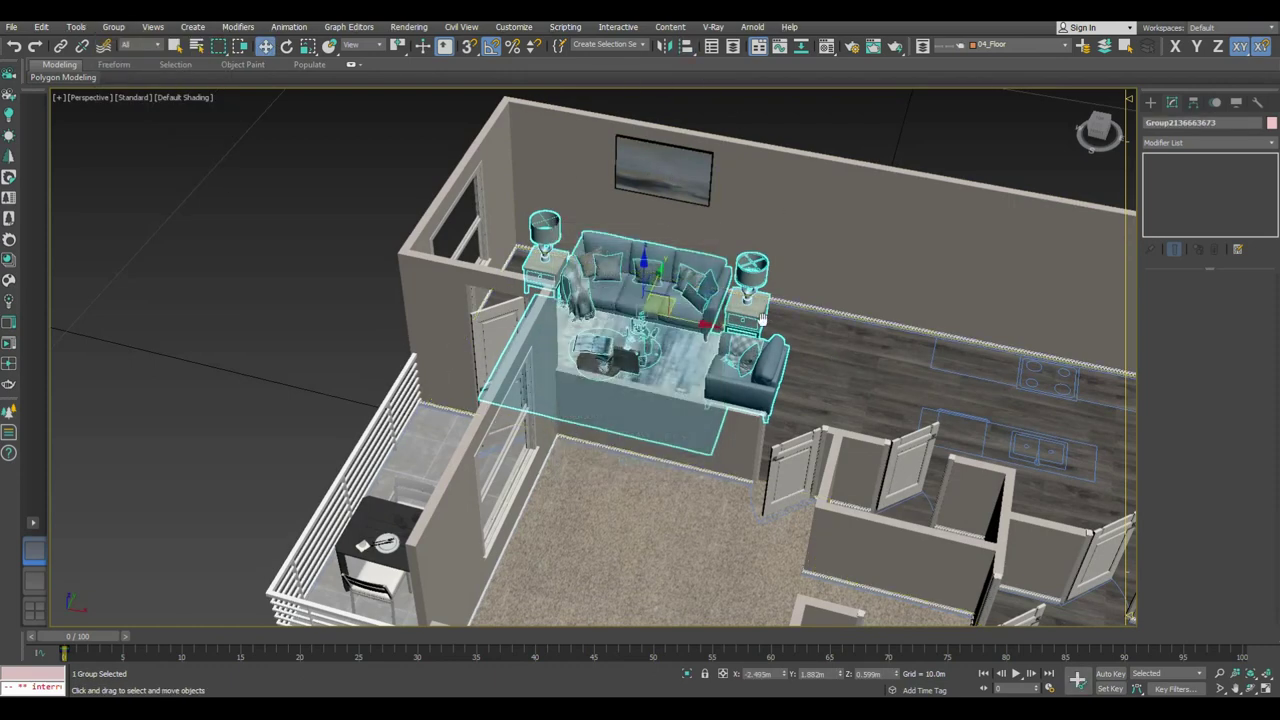
# Step: Push the sofa and TV bar up flush against the living room's top wall
pyautogui.press('t')
pyautogui.press('z')
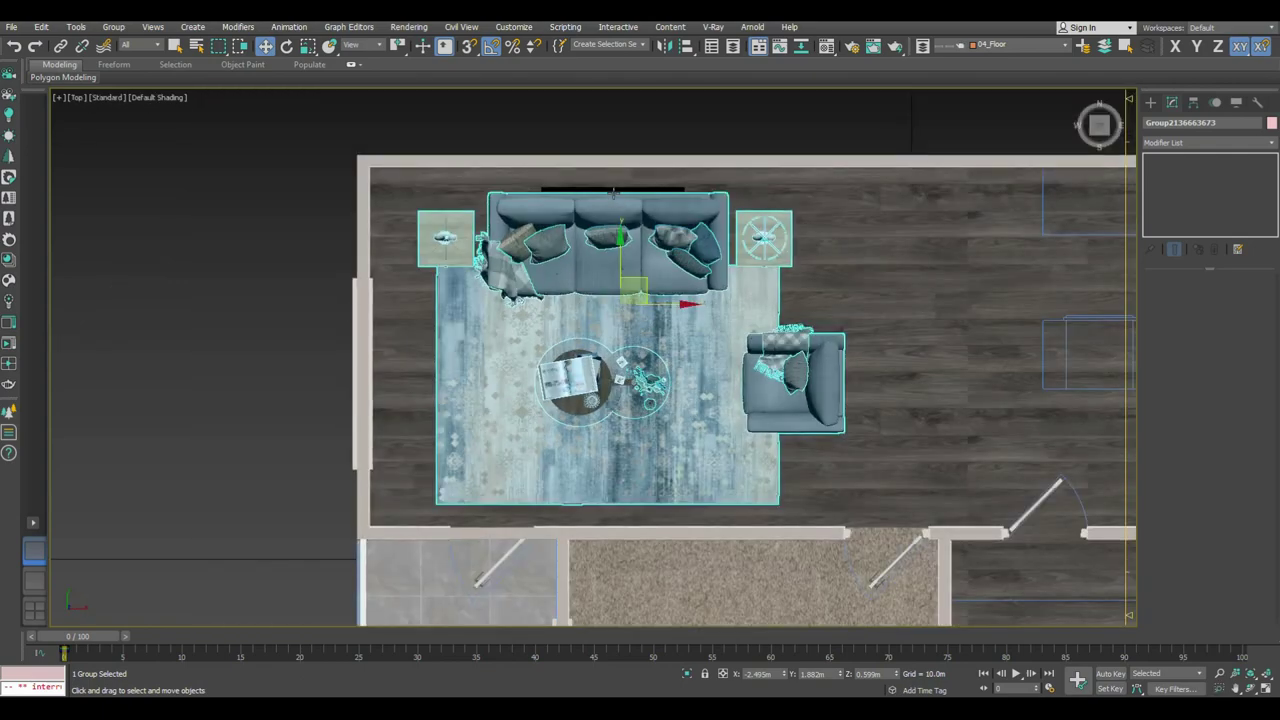
pyautogui.keyDown('ctrl'); pyautogui.click(615, 192); pyautogui.keyUp('ctrl')
pyautogui.moveTo(620, 255); pyautogui.dragTo(620, 243)
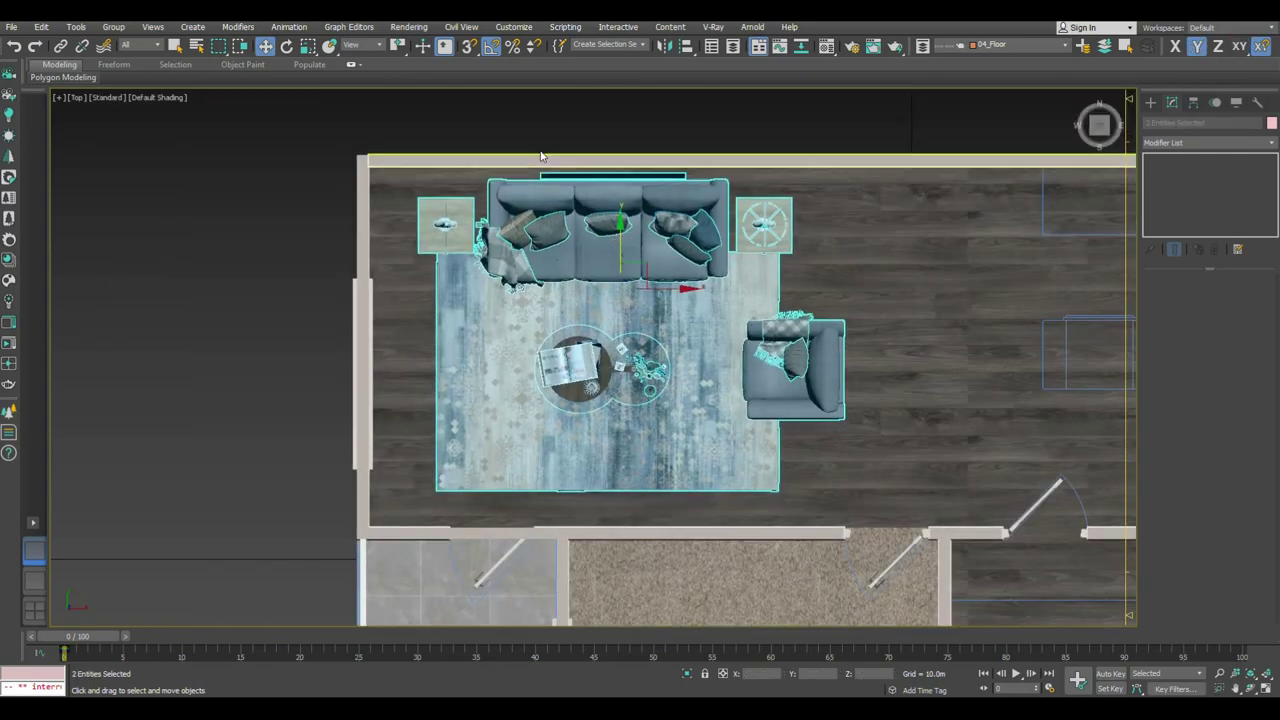
pyautogui.scroll(3, 543, 177)
pyautogui.scroll(2, 549, 241)
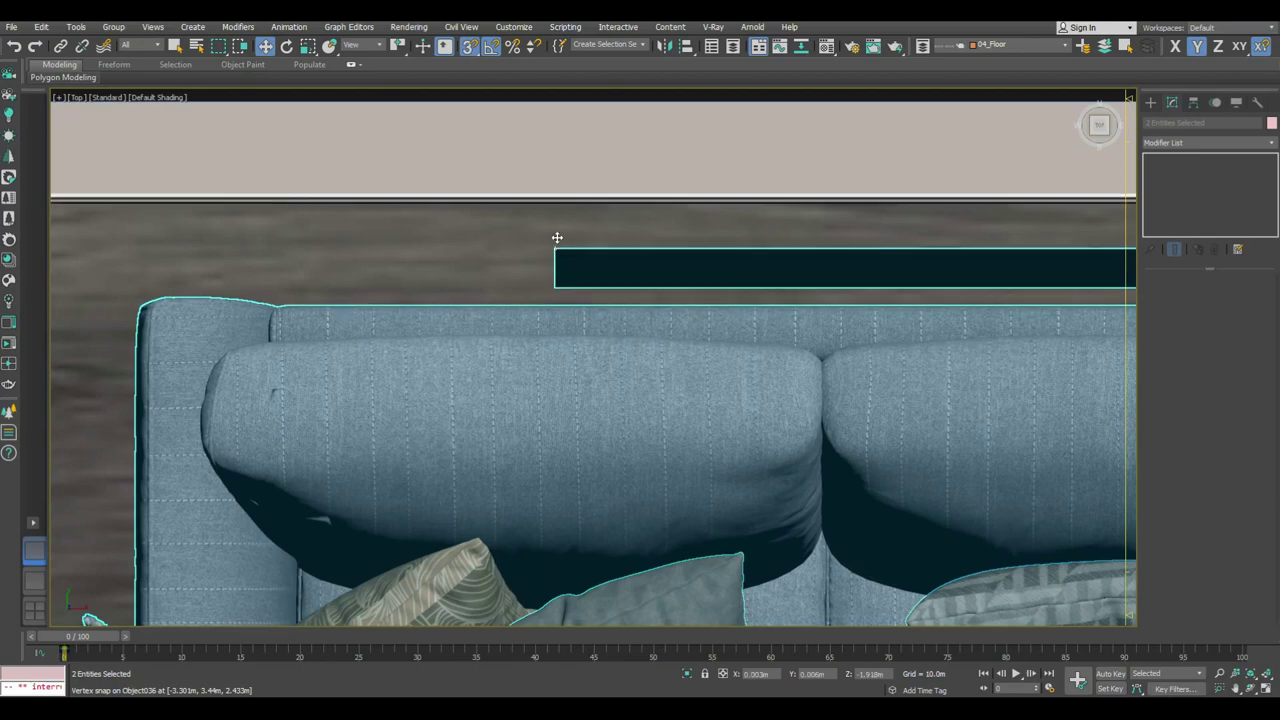
pyautogui.moveTo(561, 251); pyautogui.dragTo(561, 196)
pyautogui.scroll(-6, 577, 242)
pyautogui.scroll(-2, 711, 353)
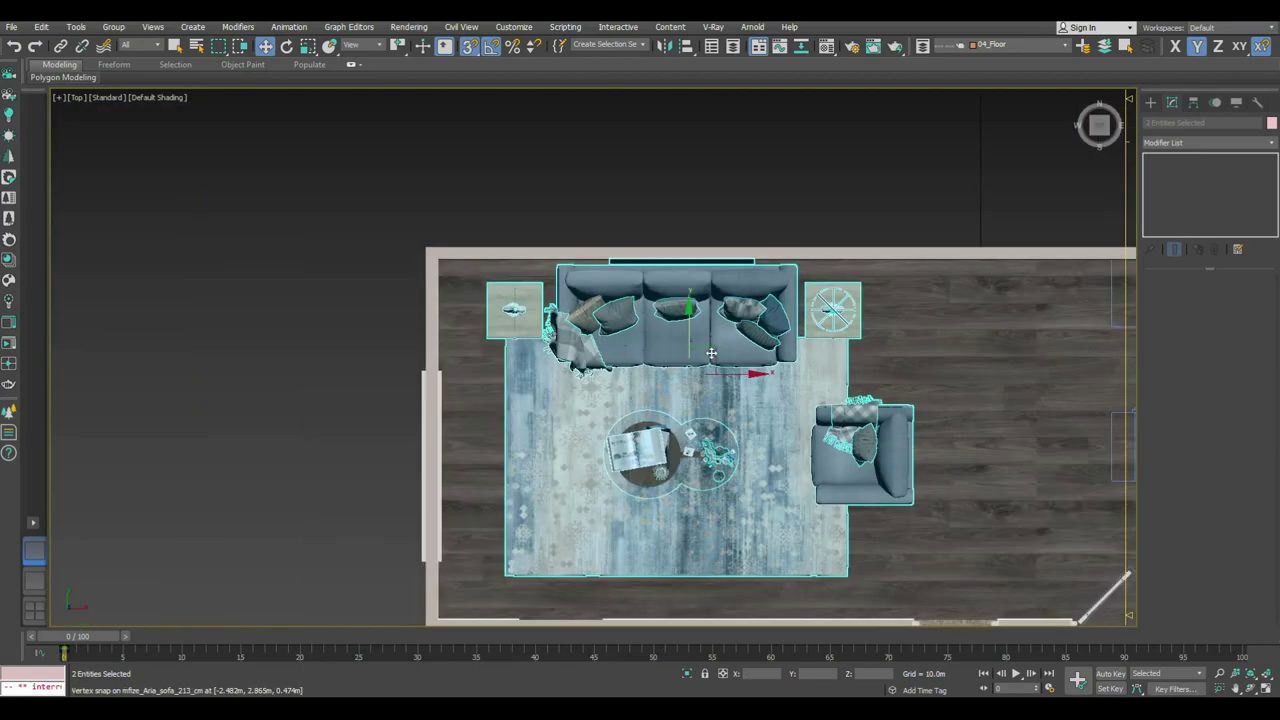
# Step: Slide the living-room furniture set slightly left and reselect the whole group in perspective
pyautogui.moveTo(732, 373); pyautogui.dragTo(699, 383)
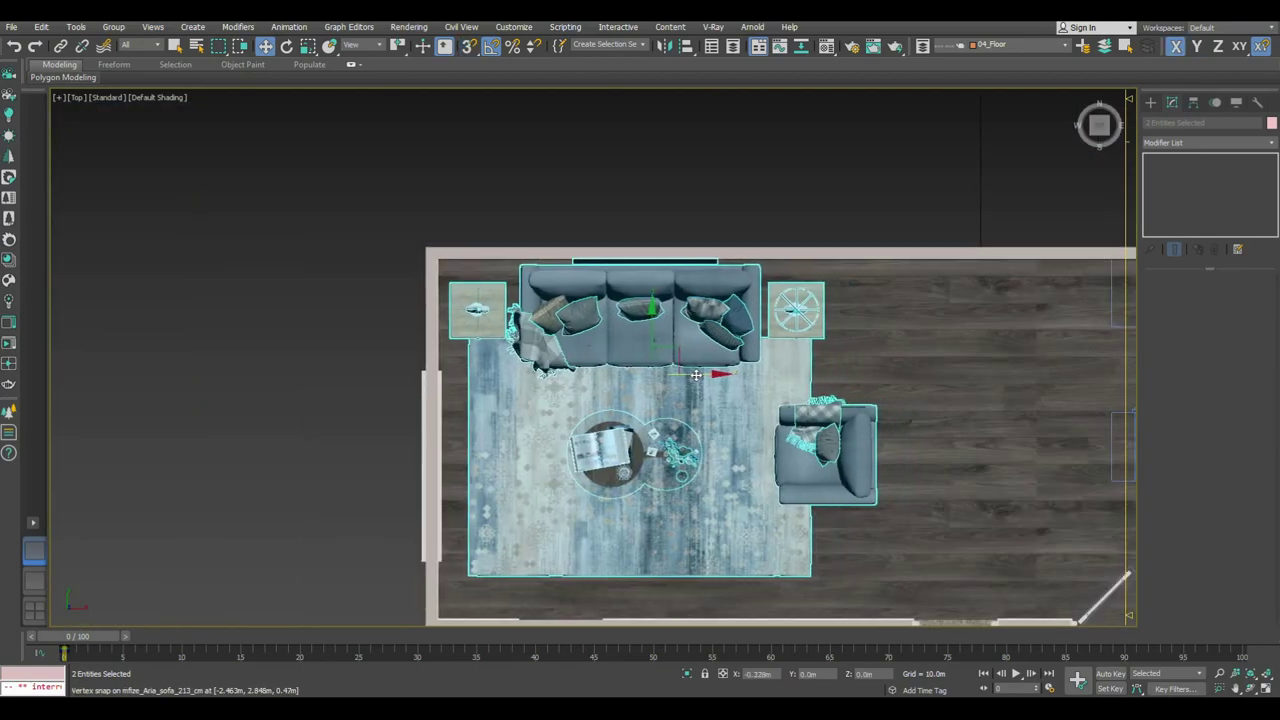
pyautogui.moveTo(699, 383); pyautogui.dragTo(621, 278, button='middle')
pyautogui.press('p')
pyautogui.click(497, 197)
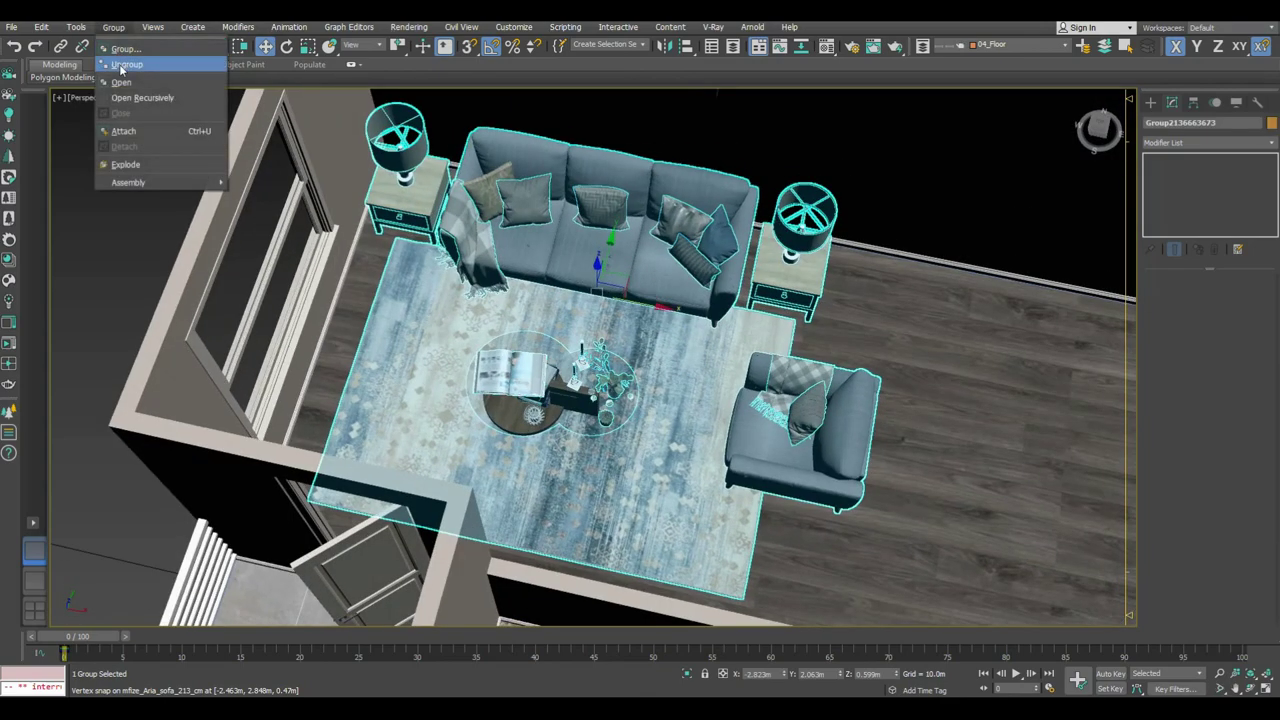
# Step: Ungroup the living-room set so the lamp, end table and armchair are separate pieces
pyautogui.click(110, 60)
pyautogui.click(960, 450)
pyautogui.keyDown('alt'); pyautogui.moveTo(960, 450); pyautogui.dragTo(900, 430, button='middle'); pyautogui.keyUp('alt')
pyautogui.click(765, 300)
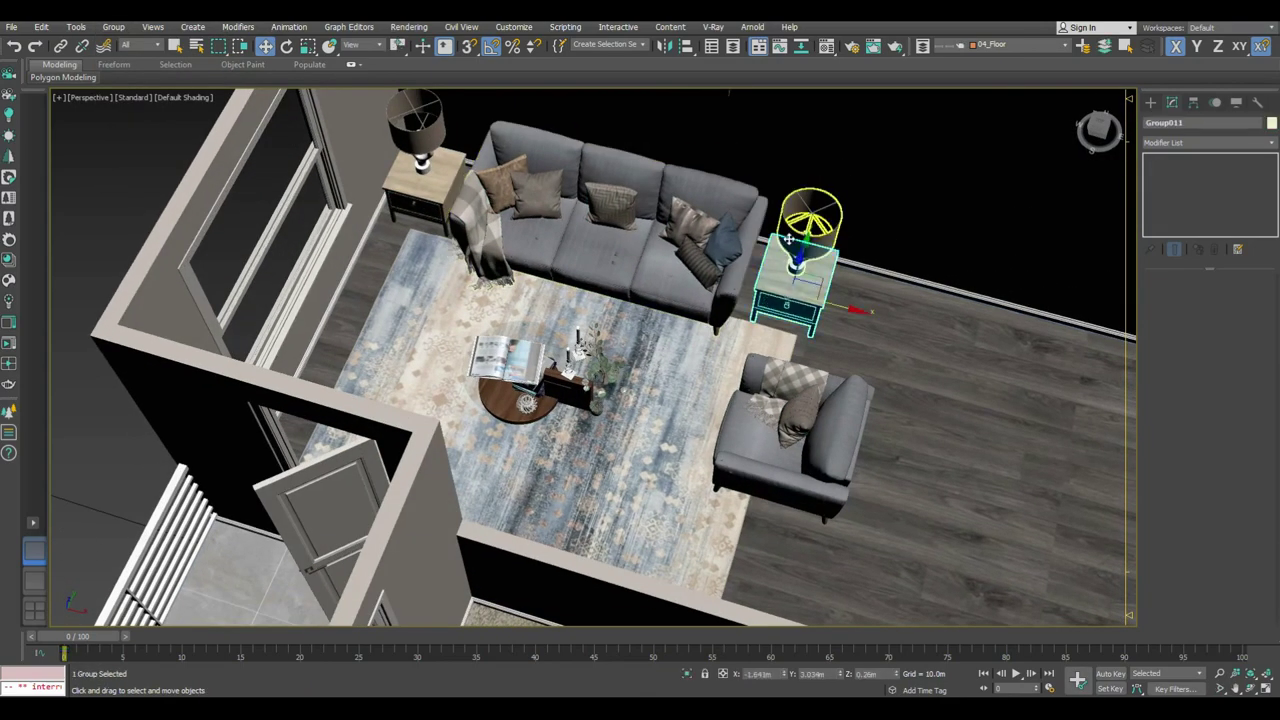
pyautogui.click(810, 378)
pyautogui.scroll(-5, 800, 395)
pyautogui.keyDown('alt'); pyautogui.moveTo(800, 395); pyautogui.dragTo(797, 404, button='middle'); pyautogui.keyUp('alt')
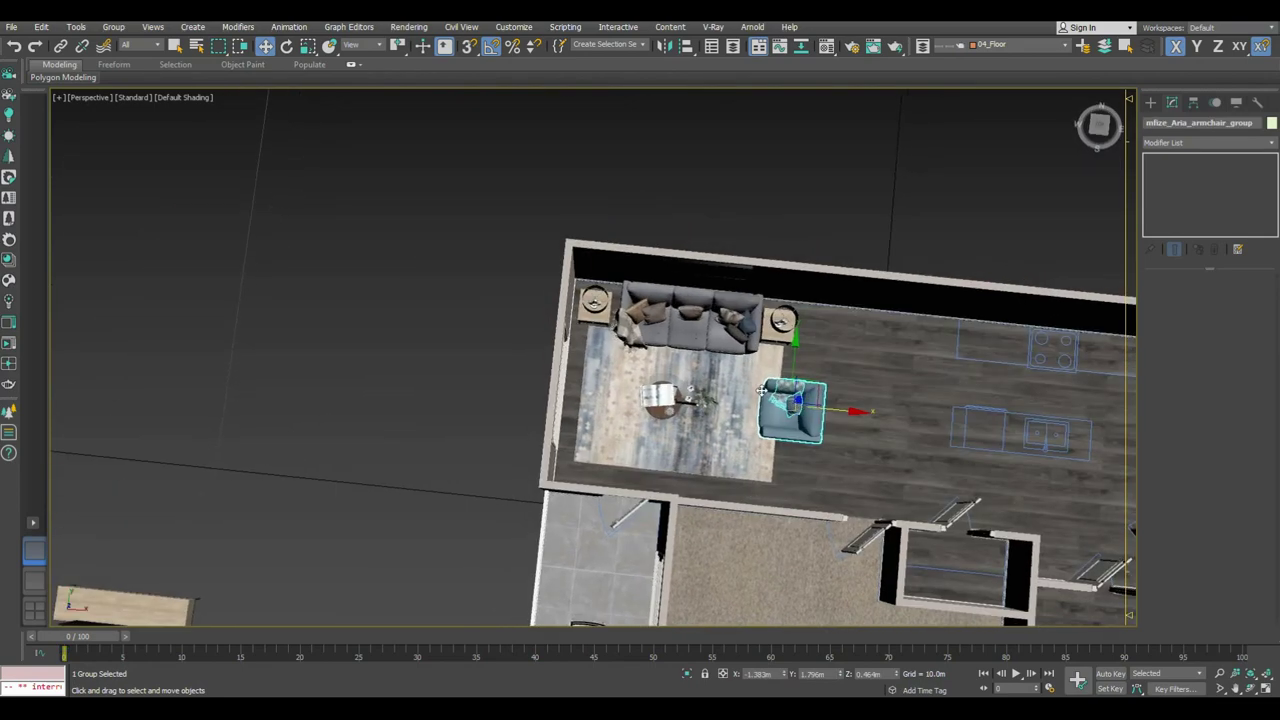
# Step: Move the rug up under the sofa and scale it slightly larger
pyautogui.click(720, 430)
pyautogui.press('t')
pyautogui.press('r')
pyautogui.press('w')
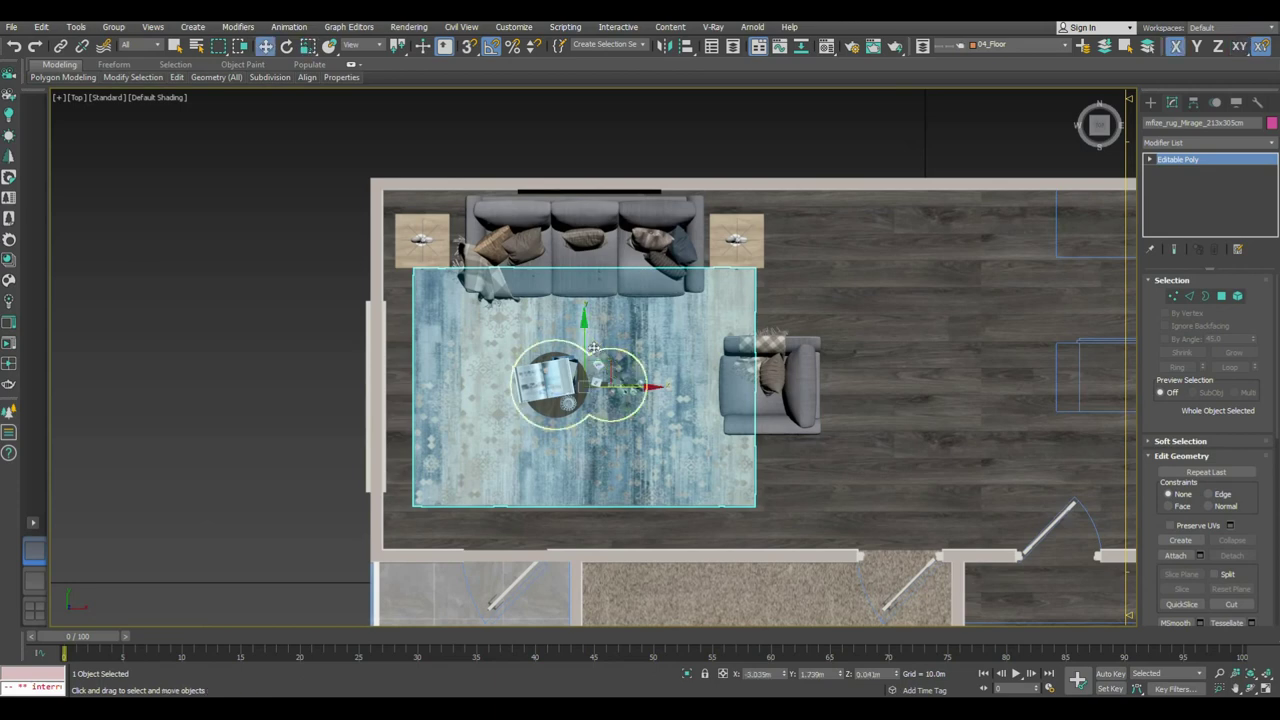
pyautogui.moveTo(583, 341); pyautogui.dragTo(582, 287)
pyautogui.press('r')
pyautogui.moveTo(639, 331)
pyautogui.mouseDown()
pyautogui.moveTo(623, 312)
pyautogui.moveTo(625, 334)
pyautogui.mouseUp()
pyautogui.press('F8')
# Step: Bring the TV cabinet set from the left into the living room
pyautogui.scroll(-2, 625, 334)
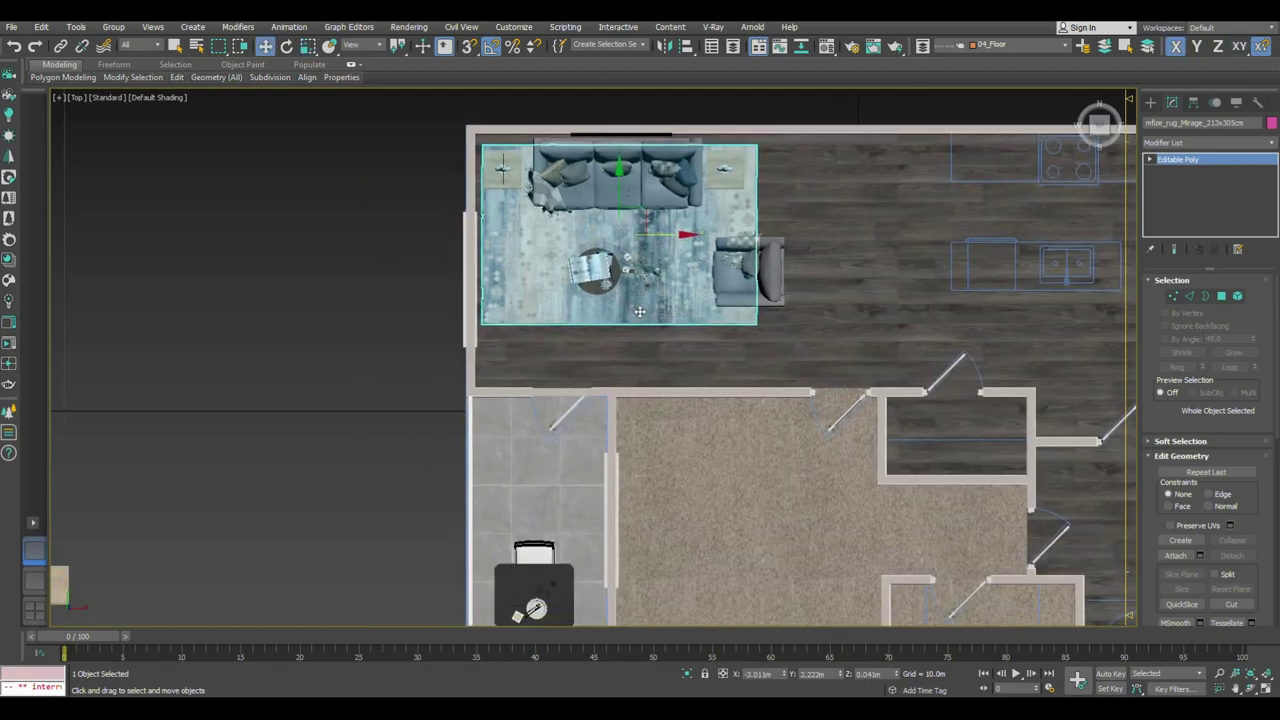
pyautogui.scroll(-2, 625, 334)
pyautogui.click(181, 504)
pyautogui.moveTo(213, 495); pyautogui.dragTo(680, 331)
# Step: Position the TV cabinet down against the wall facing the sofa
pyautogui.press('z')
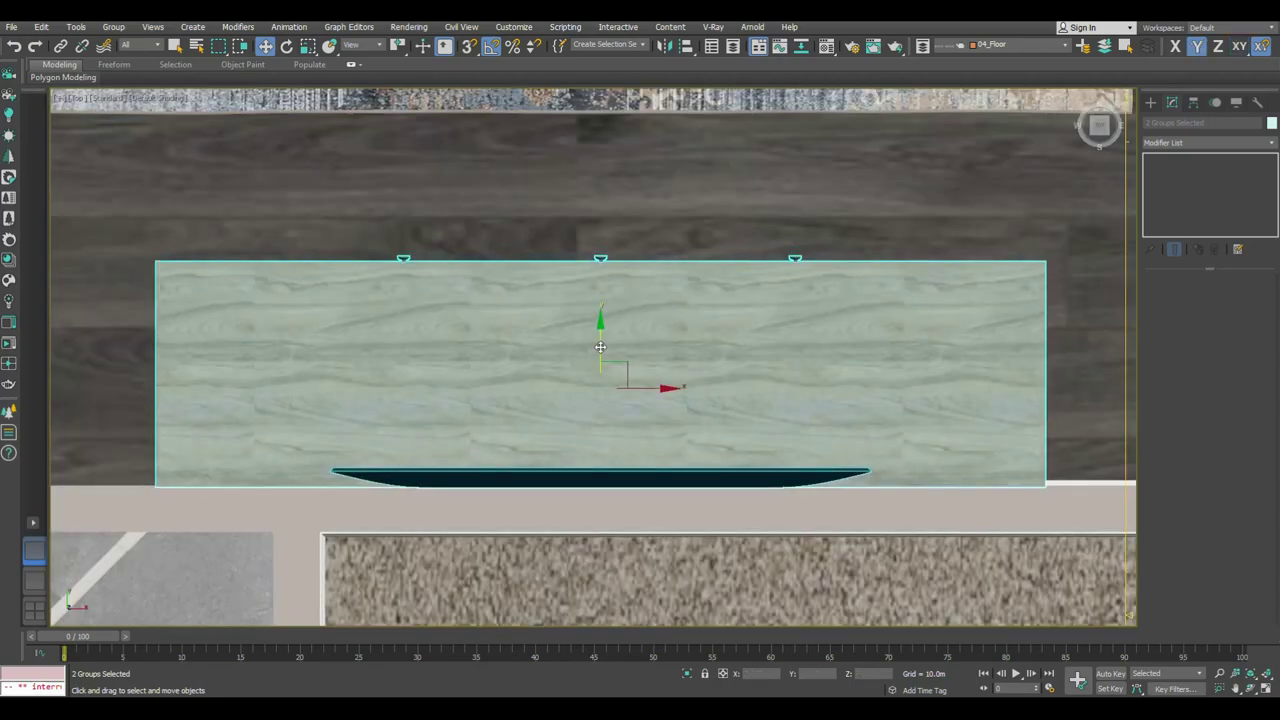
pyautogui.scroll(-3, 605, 352)
pyautogui.moveTo(660, 365); pyautogui.dragTo(694, 365)
pyautogui.click(645, 340)
pyautogui.press('r')
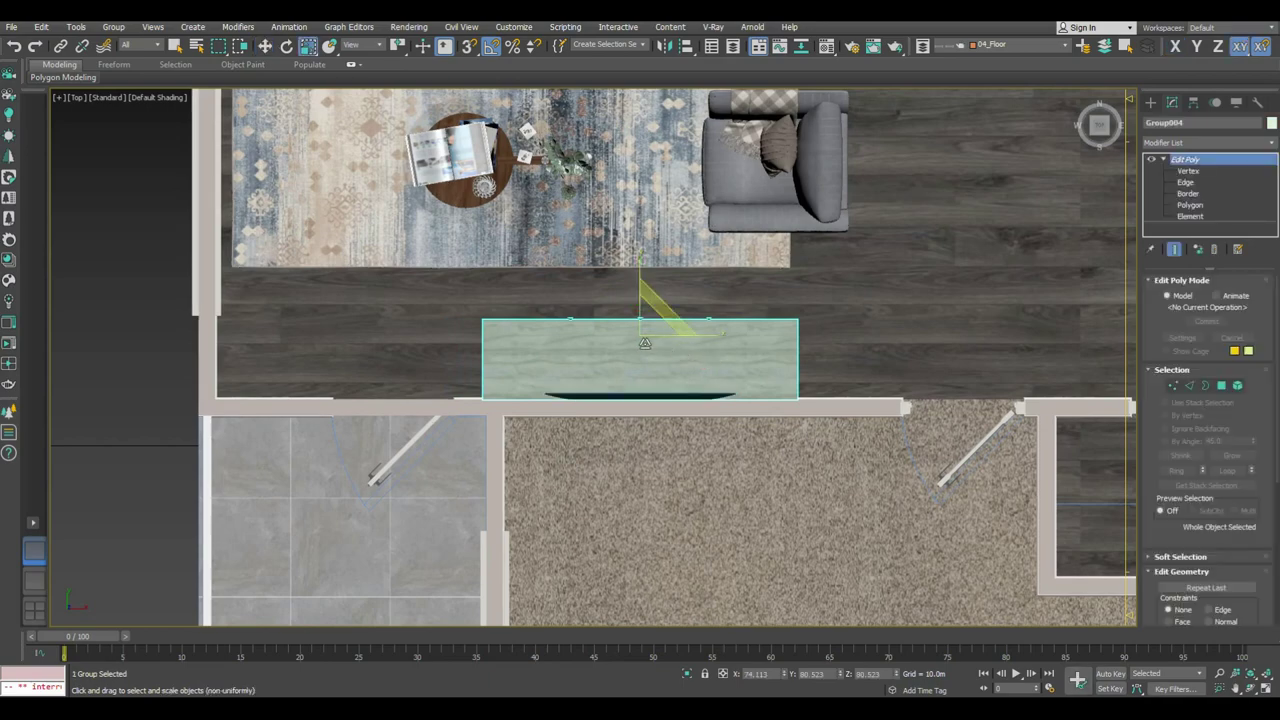
pyautogui.scroll(4, 640, 300)
pyautogui.press('w')
pyautogui.moveTo(639, 300); pyautogui.dragTo(643, 342)
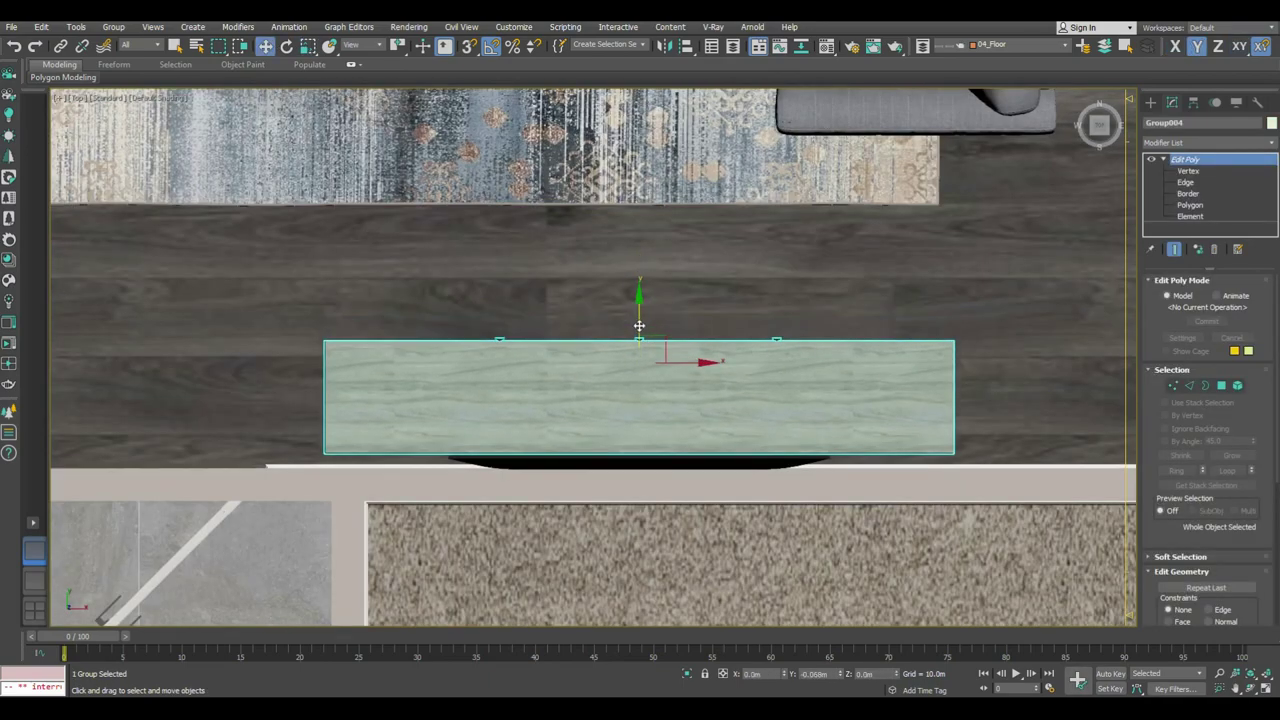
pyautogui.press('p')
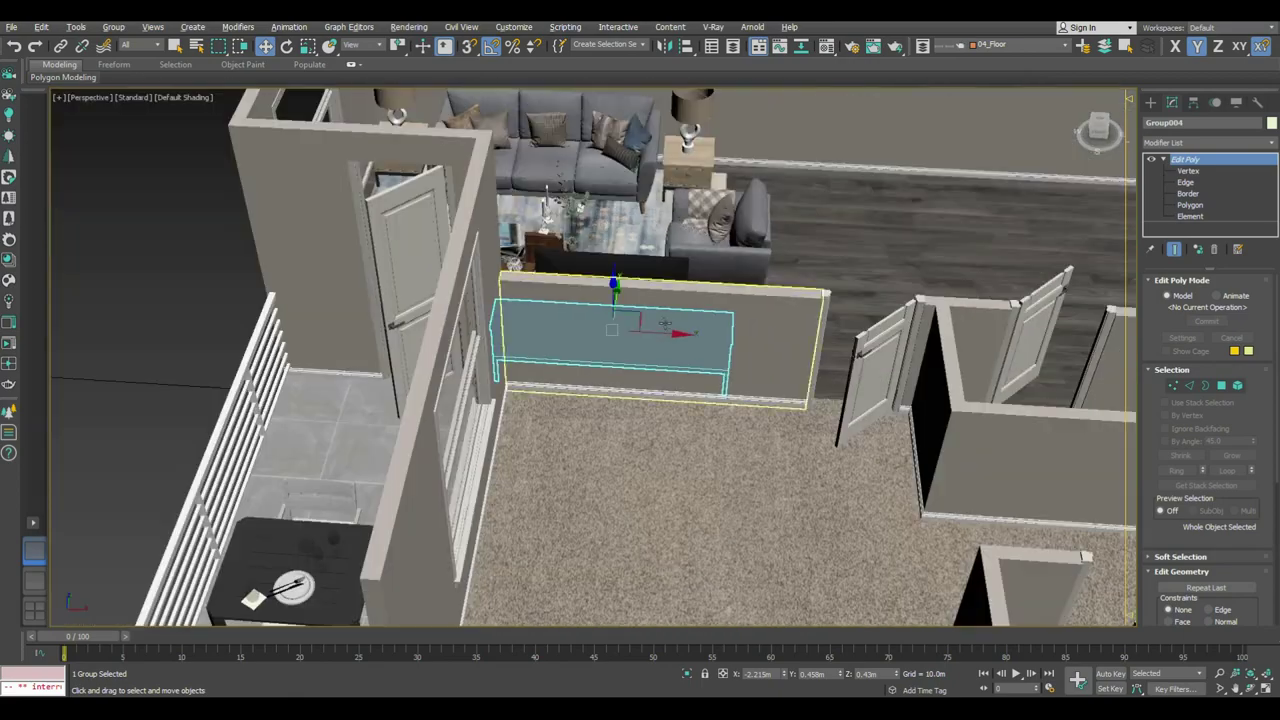
pyautogui.moveTo(664, 323)
pyautogui.keyDown('alt'); pyautogui.mouseDown(button='middle')
pyautogui.moveTo(484, 316)
pyautogui.moveTo(565, 348)
pyautogui.mouseUp(button='middle'); pyautogui.keyUp('alt')
# Step: Narrow the TV cabinet to 93% of its width, then check the TV placement
pyautogui.press('r')
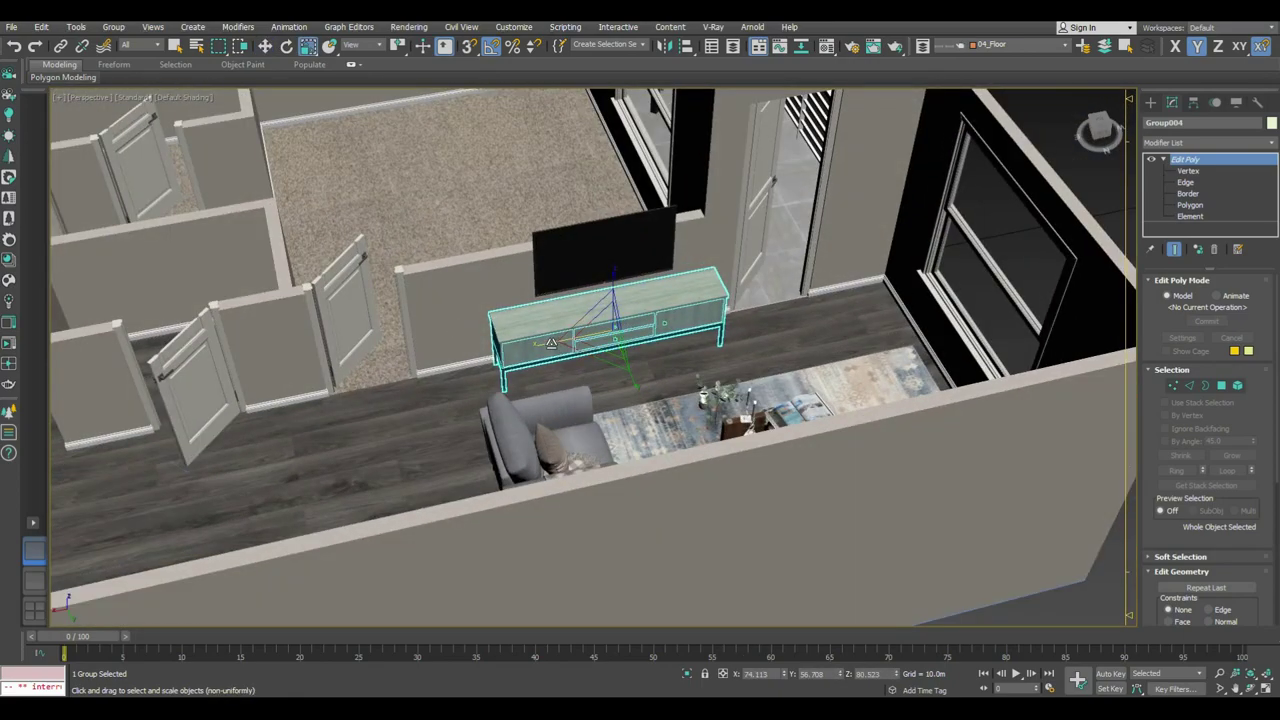
pyautogui.moveTo(551, 343); pyautogui.dragTo(559, 347)
pyautogui.click(600, 245)
pyautogui.press('w')
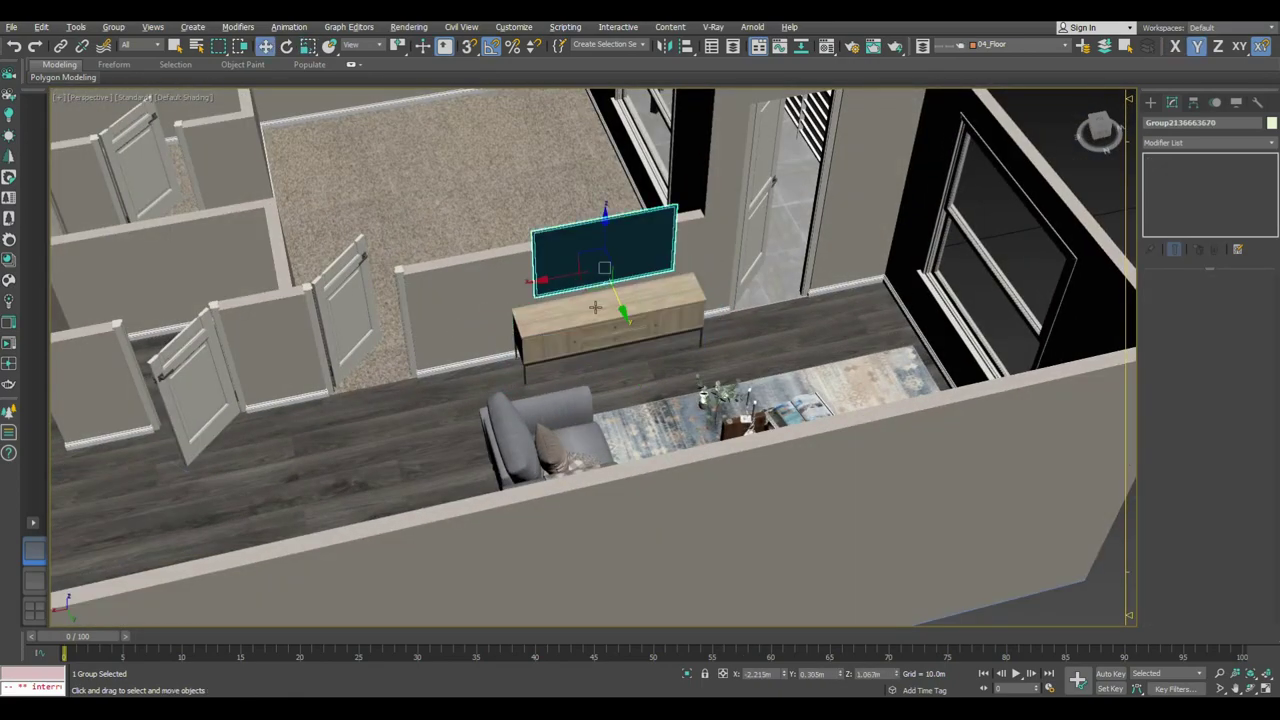
pyautogui.moveTo(600, 245)
pyautogui.keyDown('alt'); pyautogui.mouseDown(button='middle')
pyautogui.moveTo(640, 360)
pyautogui.moveTo(946, 366)
pyautogui.mouseUp(button='middle'); pyautogui.keyUp('alt')
pyautogui.scroll(-5, 760, 360)
pyautogui.click(936, 363)
# Step: Enlarge the perspective view and orbit to an angled view of the apartment
pyautogui.hotkey('alt', 'w')
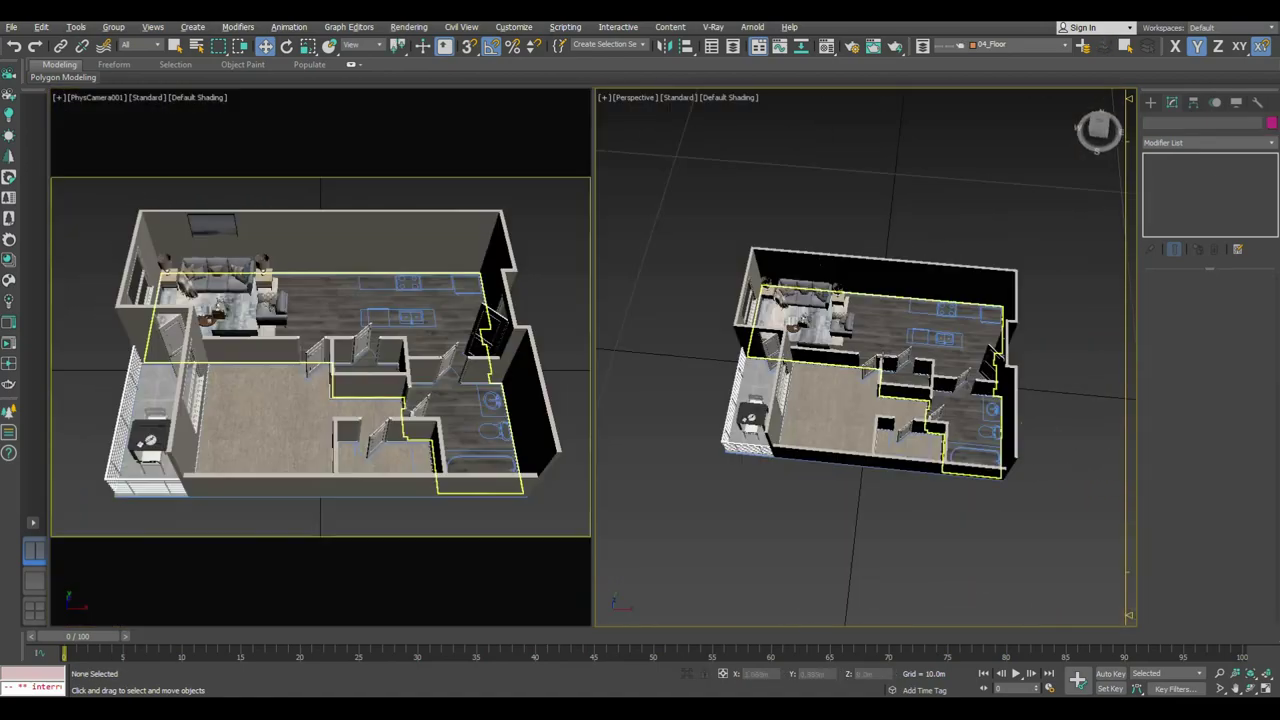
pyautogui.hotkey('alt', 'w')
pyautogui.keyDown('alt'); pyautogui.moveTo(630, 455); pyautogui.dragTo(638, 460, button='middle'); pyautogui.keyUp('alt')
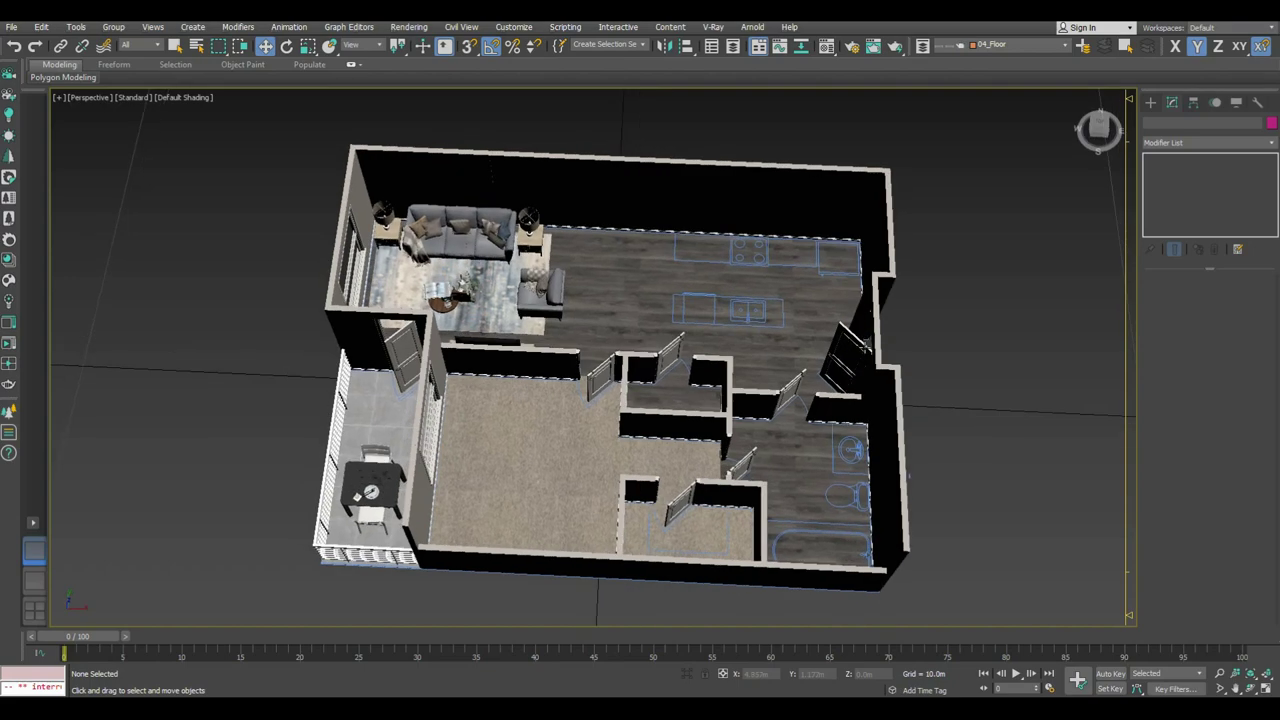
pyautogui.scroll(-4, 638, 460)
pyautogui.moveTo(330, 310)
pyautogui.mouseDown(button='middle')
pyautogui.moveTo(436, 315)
pyautogui.moveTo(414, 285)
pyautogui.moveTo(414, 320)
pyautogui.mouseUp(button='middle')
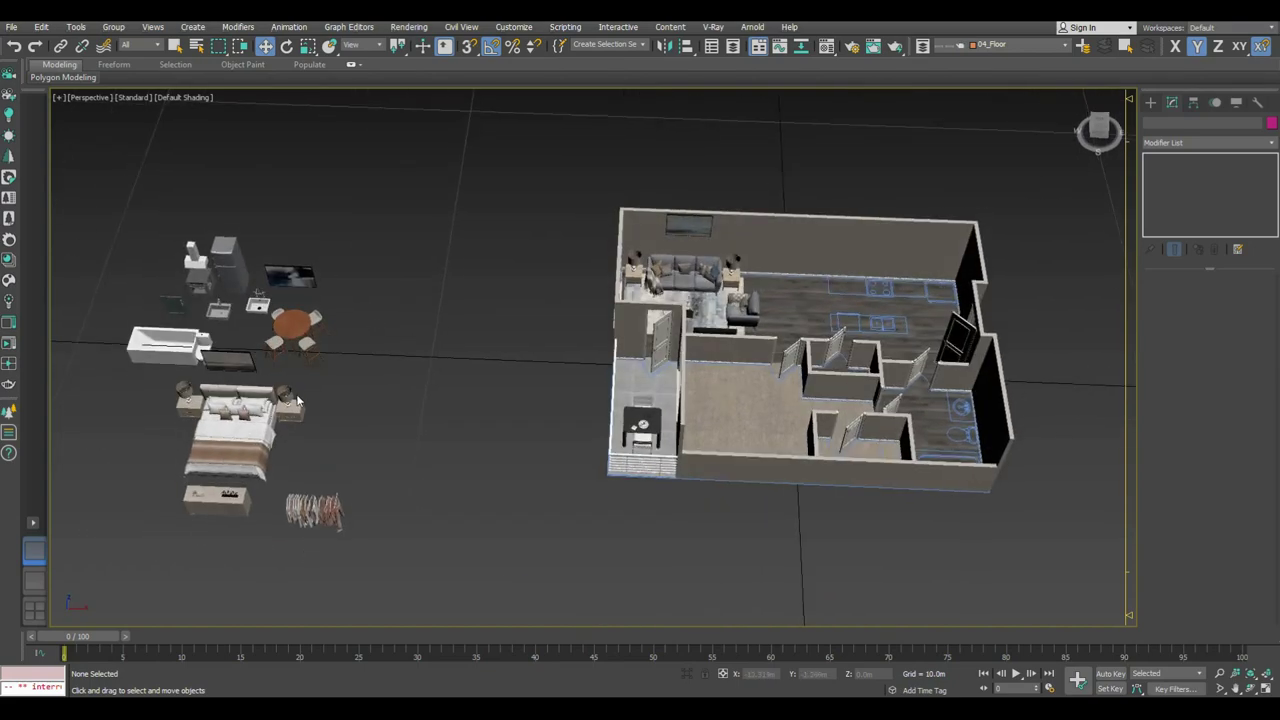
# Step: Move the bed set into the bedroom, rotated 180° with its head against the lower wall
pyautogui.moveTo(322, 404); pyautogui.dragTo(151, 462)
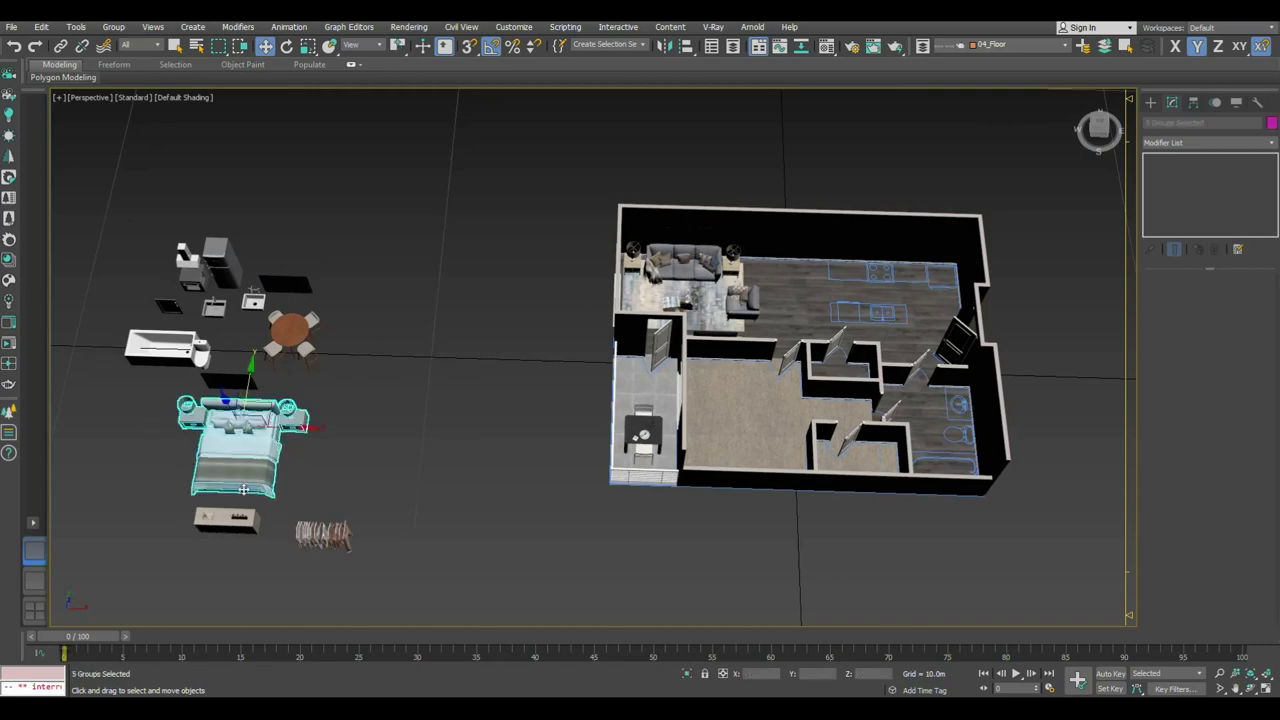
pyautogui.moveTo(270, 416); pyautogui.dragTo(770, 405)
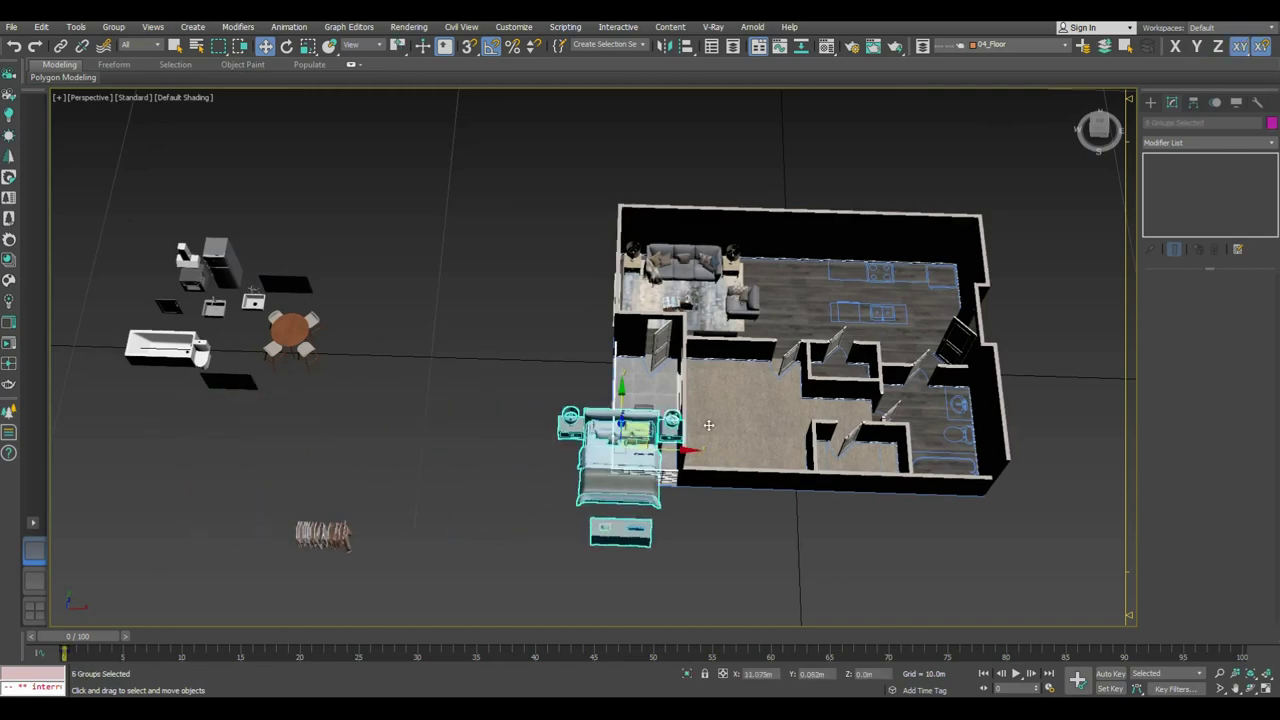
pyautogui.press('t')
pyautogui.press('z')
pyautogui.press('e')
pyautogui.scroll(-3, 677, 372)
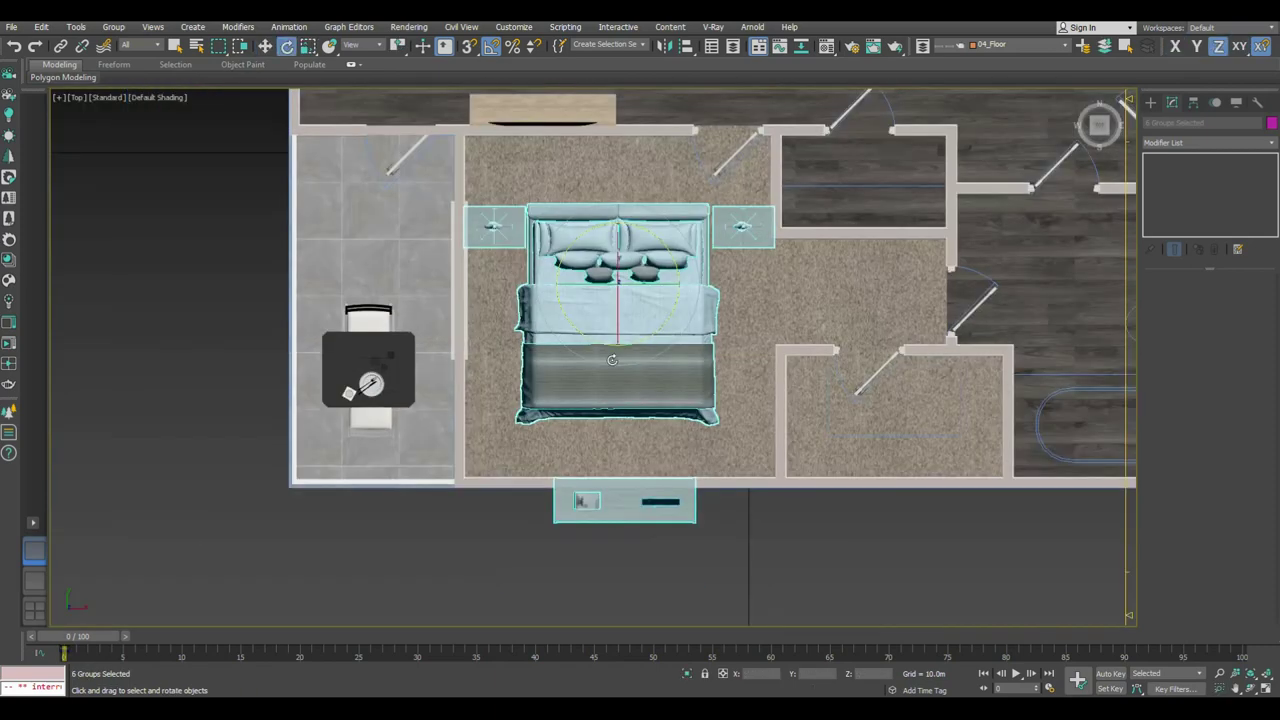
pyautogui.moveTo(591, 341); pyautogui.dragTo(698, 399)
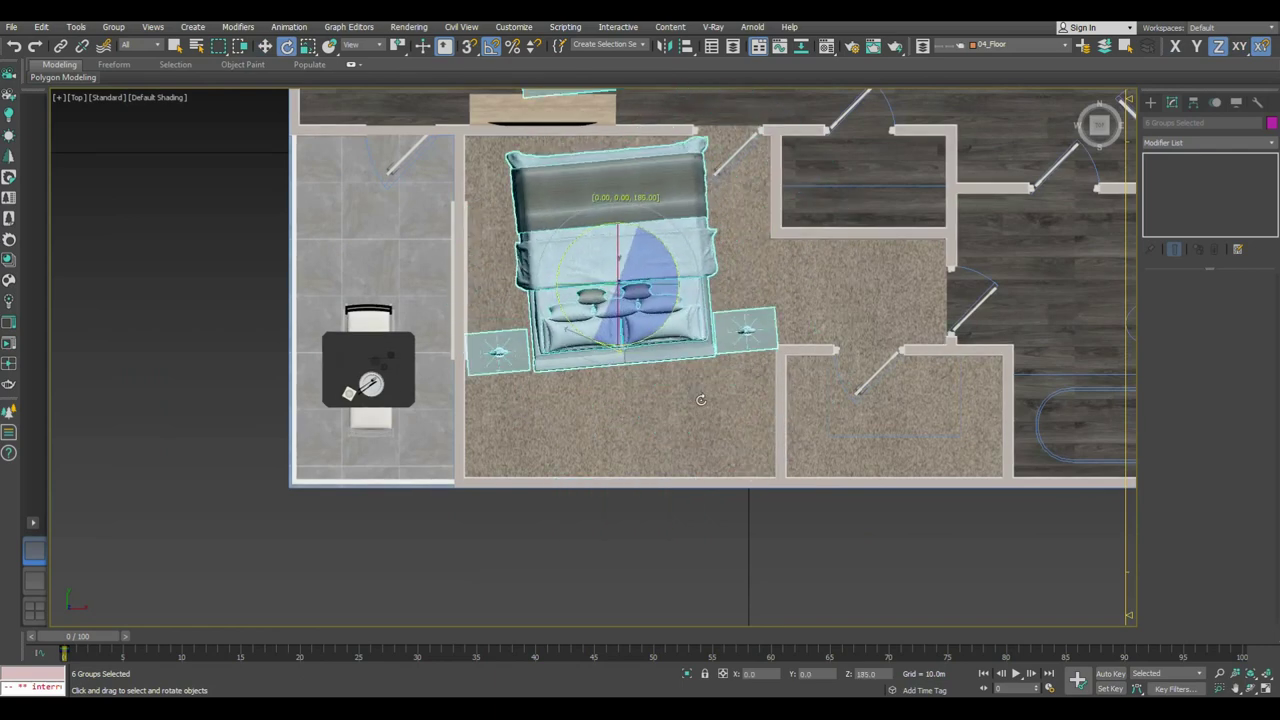
pyautogui.press('w')
pyautogui.moveTo(618, 252); pyautogui.dragTo(625, 364)
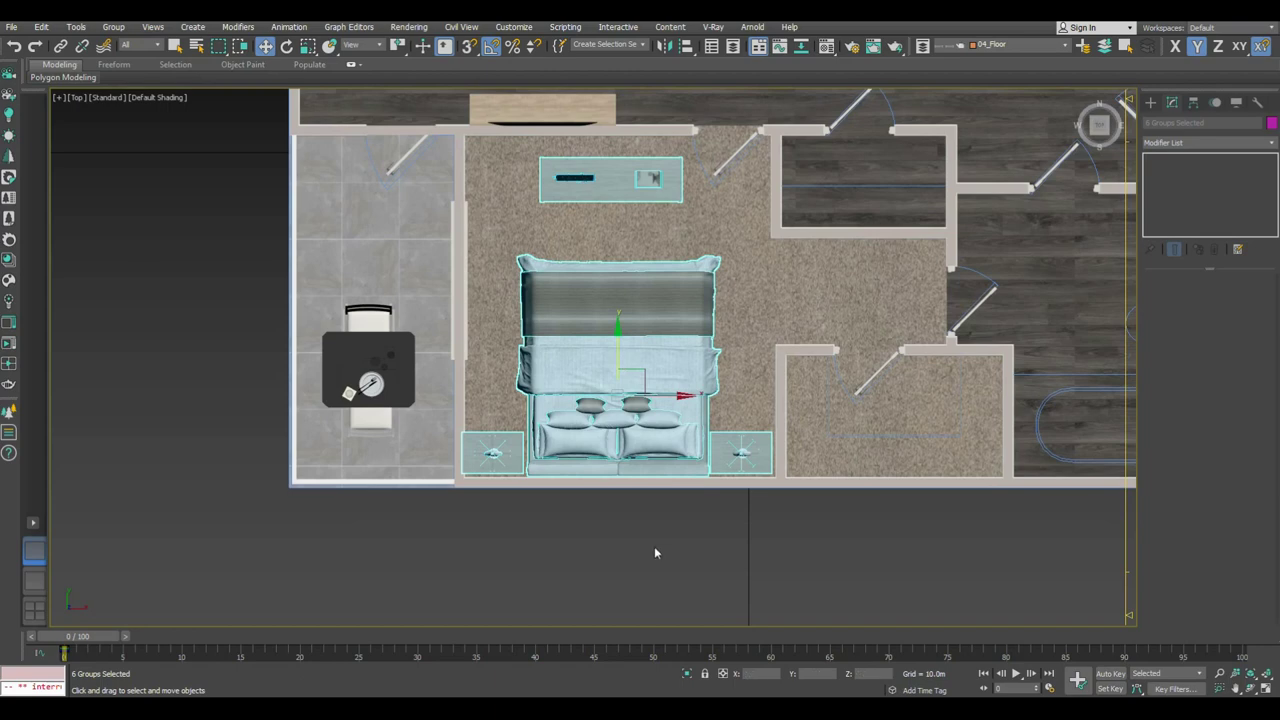
# Step: Select the bed together with both nightstands
pyautogui.click(635, 424)
pyautogui.keyDown('ctrl'); pyautogui.click(740, 450); pyautogui.keyUp('ctrl')
pyautogui.scroll(3, 740, 455)
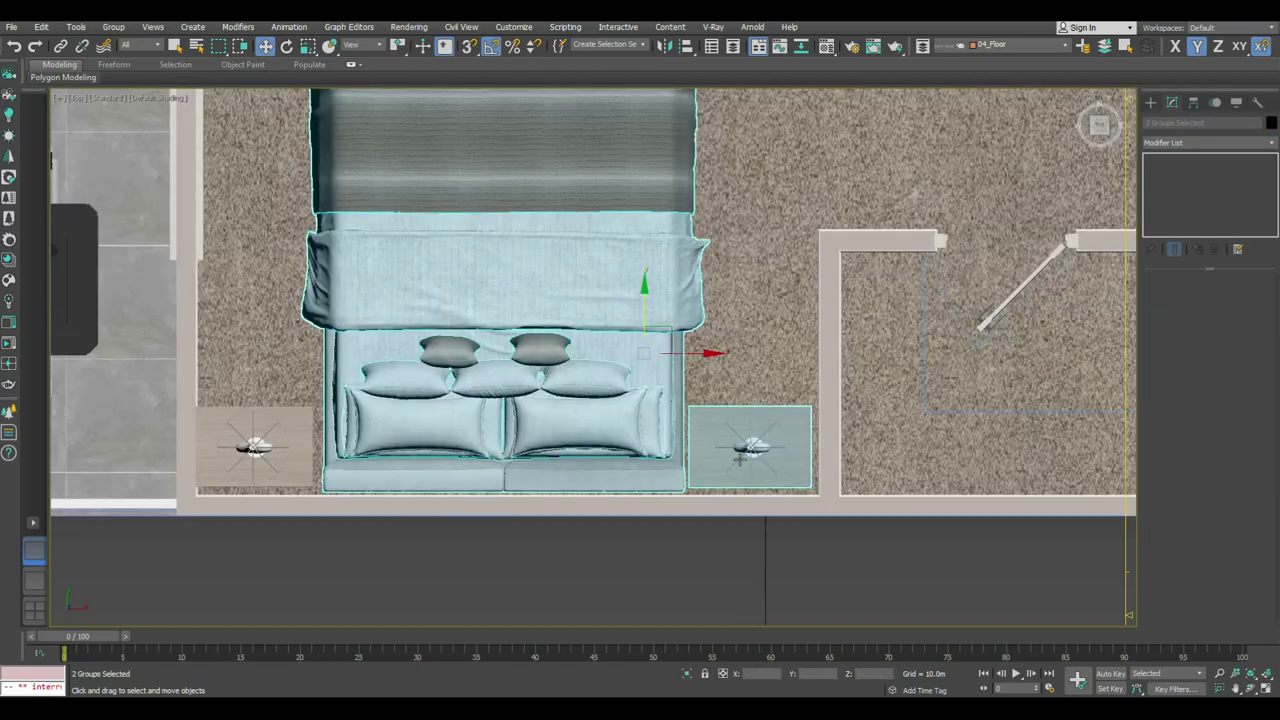
pyautogui.keyDown('ctrl'); pyautogui.click(255, 445); pyautogui.keyUp('ctrl')
pyautogui.press('r')
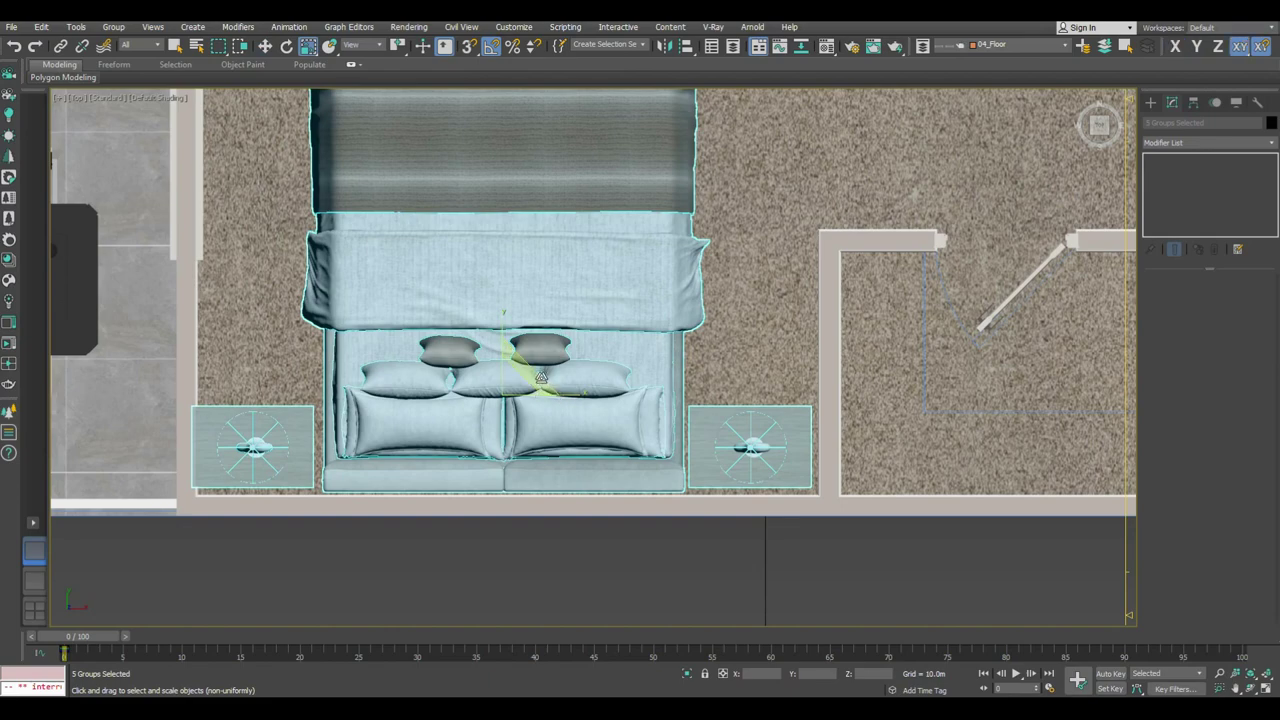
pyautogui.press('w')
# Step: Nudge the TV unit up against the bedroom's top wall, opposite the bed
pyautogui.scroll(-2, 541, 376)
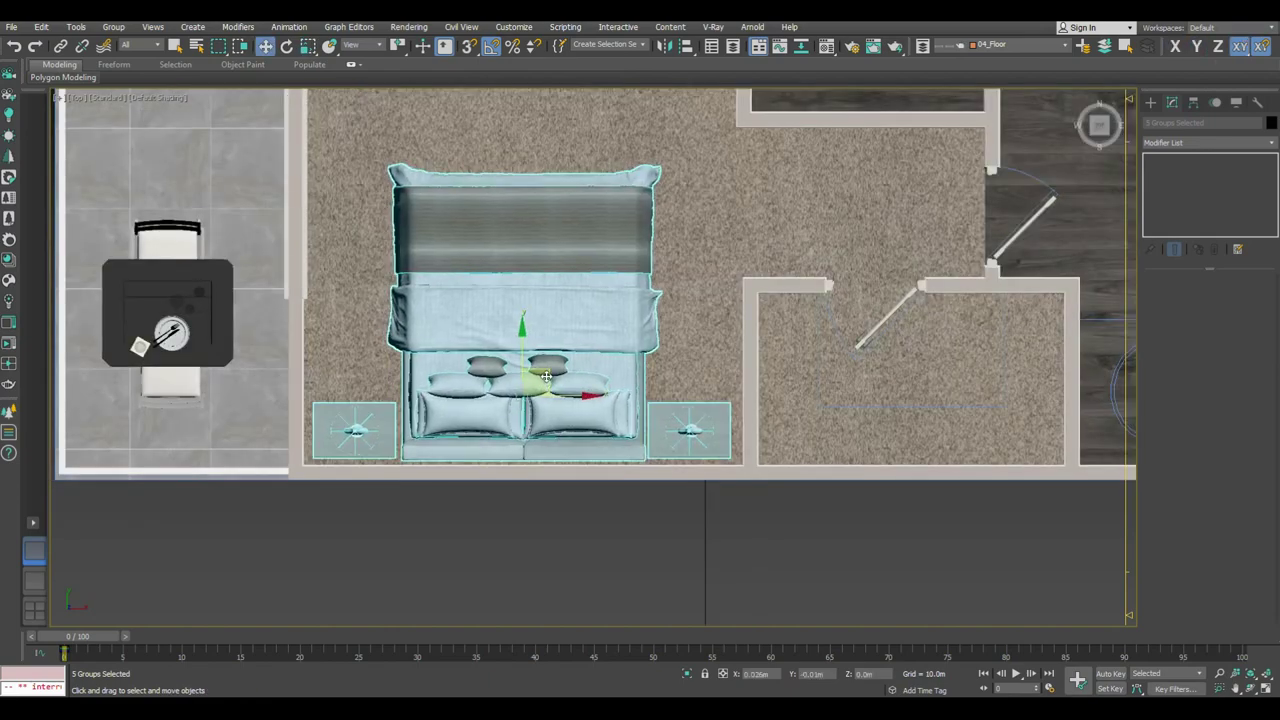
pyautogui.scroll(-3, 575, 600)
pyautogui.click(537, 263)
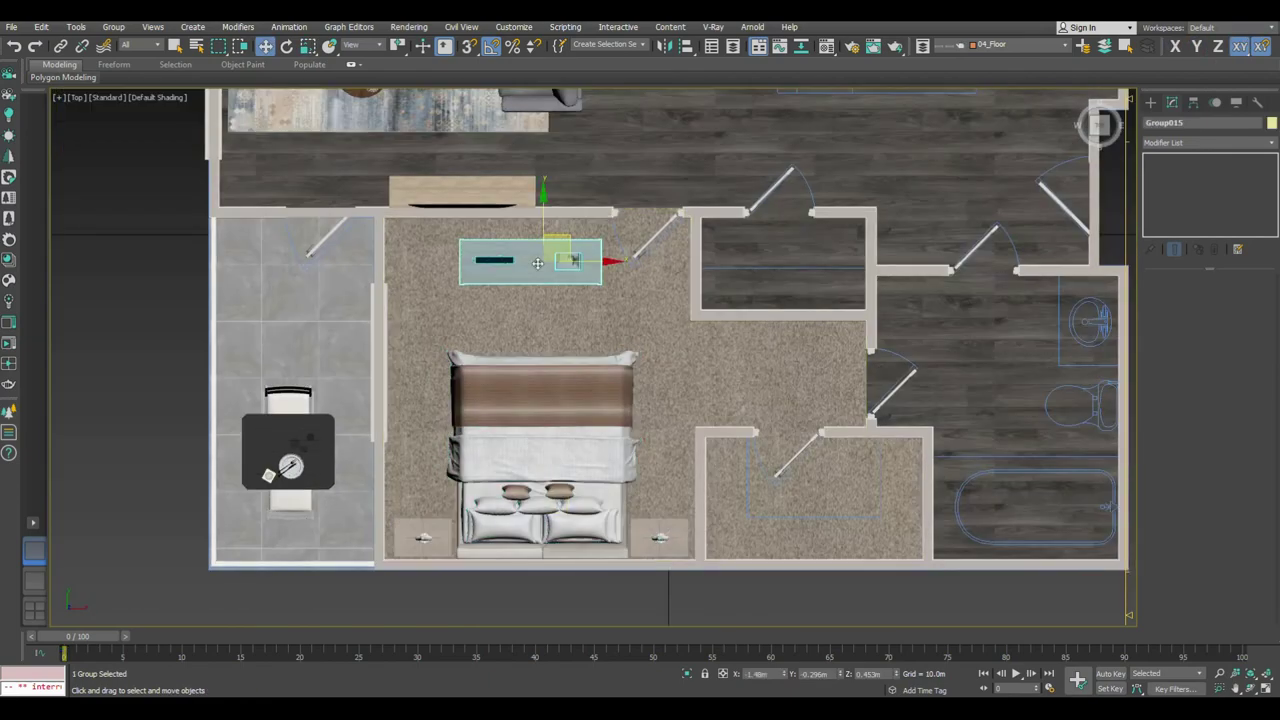
pyautogui.scroll(3, 537, 263)
pyautogui.moveTo(575, 265); pyautogui.dragTo(556, 220)
# Step: Restore the camera and top views and center the floor plan
pyautogui.hotkey('alt', 'w')
pyautogui.click(547, 302)
pyautogui.scroll(-5, 797, 366)
pyautogui.scroll(-3, 797, 366)
pyautogui.moveTo(600, 385)
pyautogui.mouseDown(button='middle')
pyautogui.moveTo(762, 384)
pyautogui.moveTo(856, 360)
pyautogui.mouseUp(button='middle')
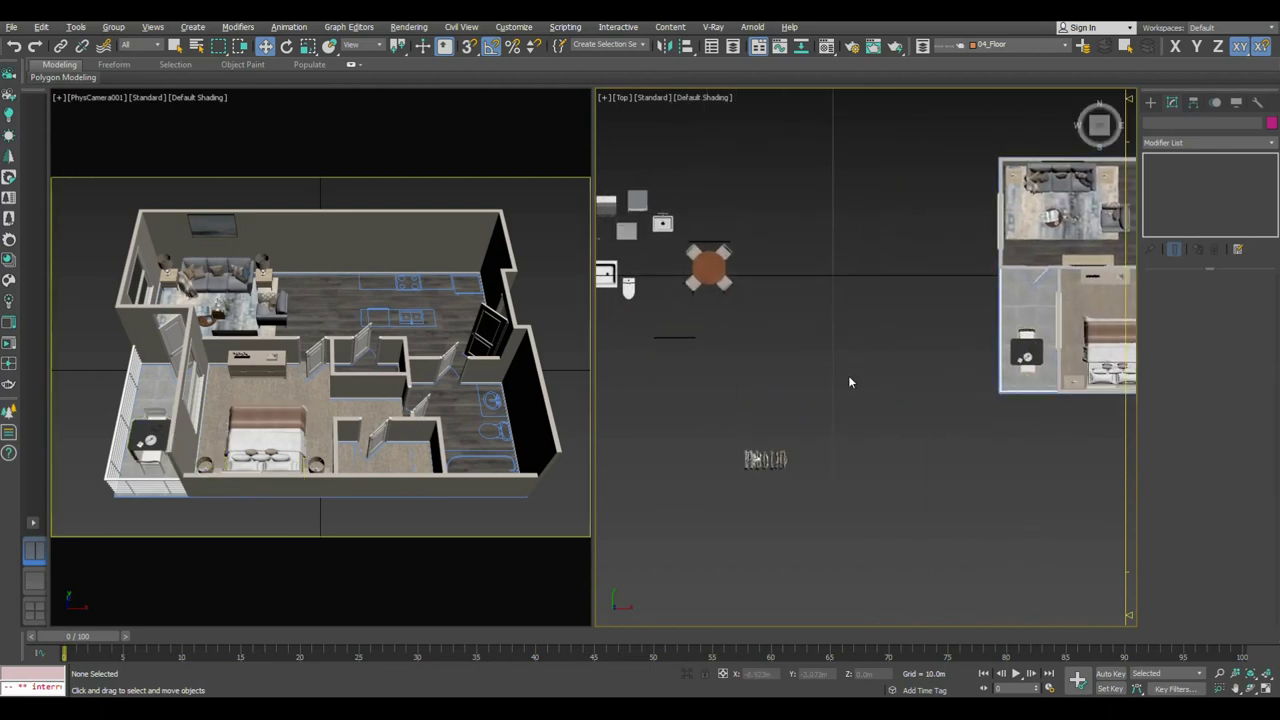
pyautogui.moveTo(849, 382); pyautogui.dragTo(620, 398, button='middle')
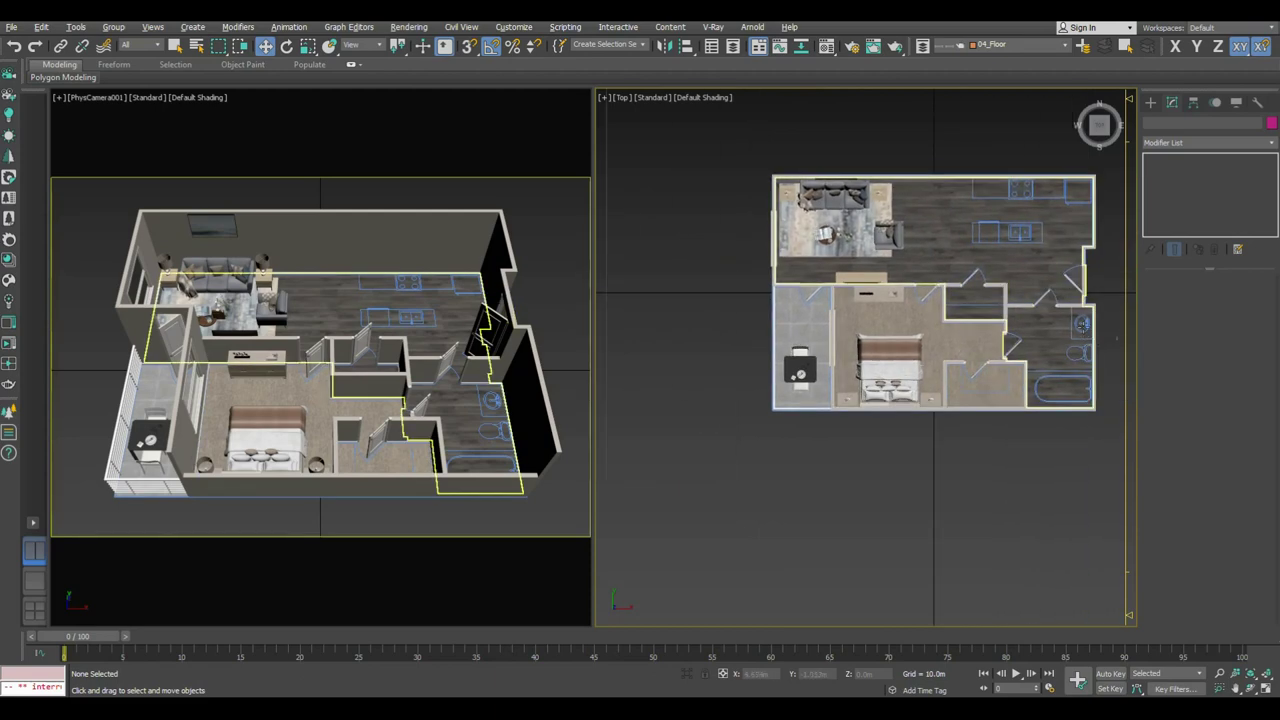
# Step: Hide the textured floor to expose the plan lines and pick the Line shape tool
pyautogui.click(1082, 323)
pyautogui.click(1044, 175)
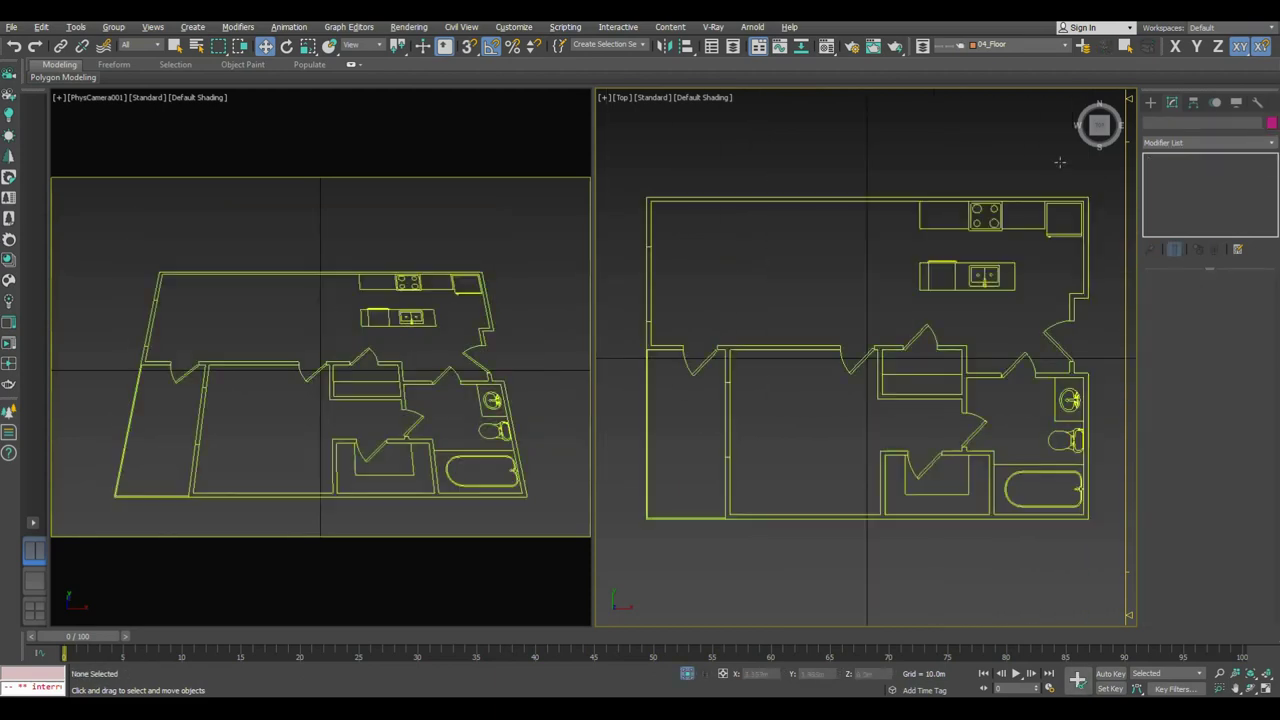
pyautogui.click(1151, 102)
pyautogui.click(1176, 195)
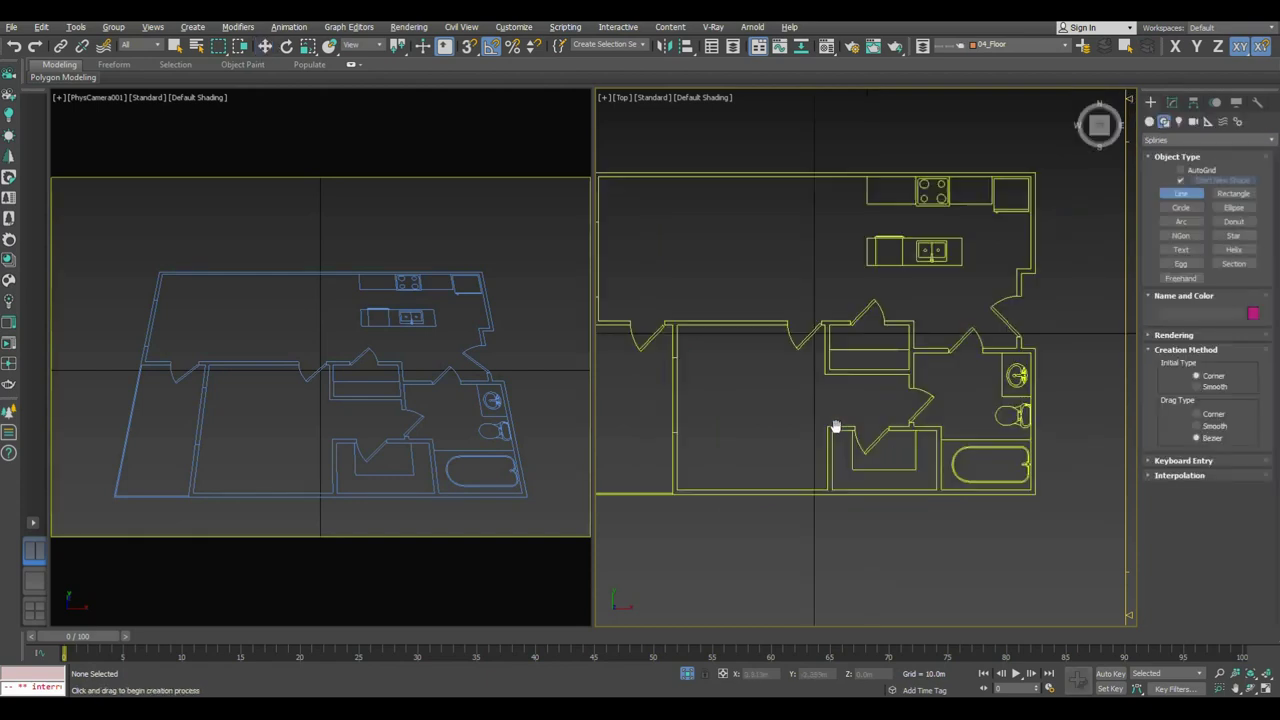
pyautogui.scroll(3, 894, 451)
pyautogui.scroll(3, 820, 431)
# Step: Trace a closed U-shaped line along the closet walls
pyautogui.click(832, 371)
pyautogui.click(717, 369)
pyautogui.scroll(-2, 717, 420)
pyautogui.scroll(-1, 717, 471)
pyautogui.click(712, 599)
pyautogui.moveTo(888, 566); pyautogui.dragTo(800, 508, button='middle')
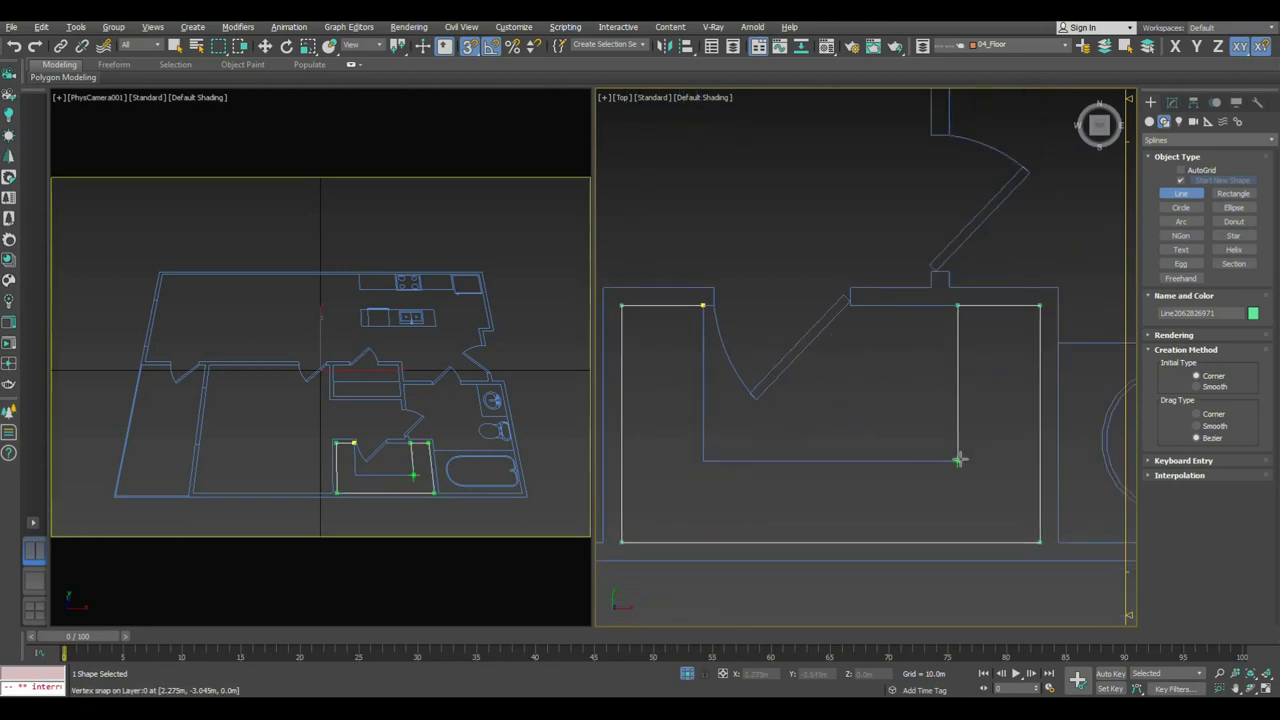
pyautogui.click(700, 305)
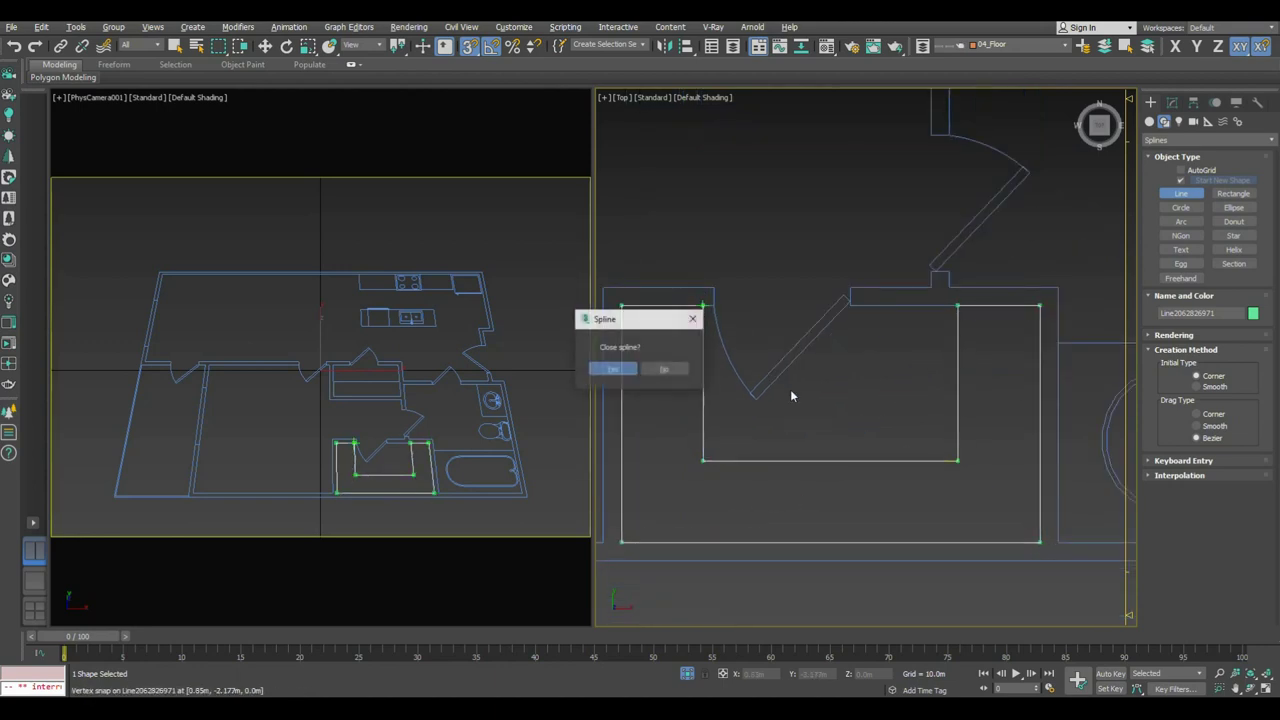
pyautogui.press('Return')
pyautogui.press('w')
# Step: Unhide the scene and extrude the closet outline 0.025m into a shelf
pyautogui.click(687, 674)
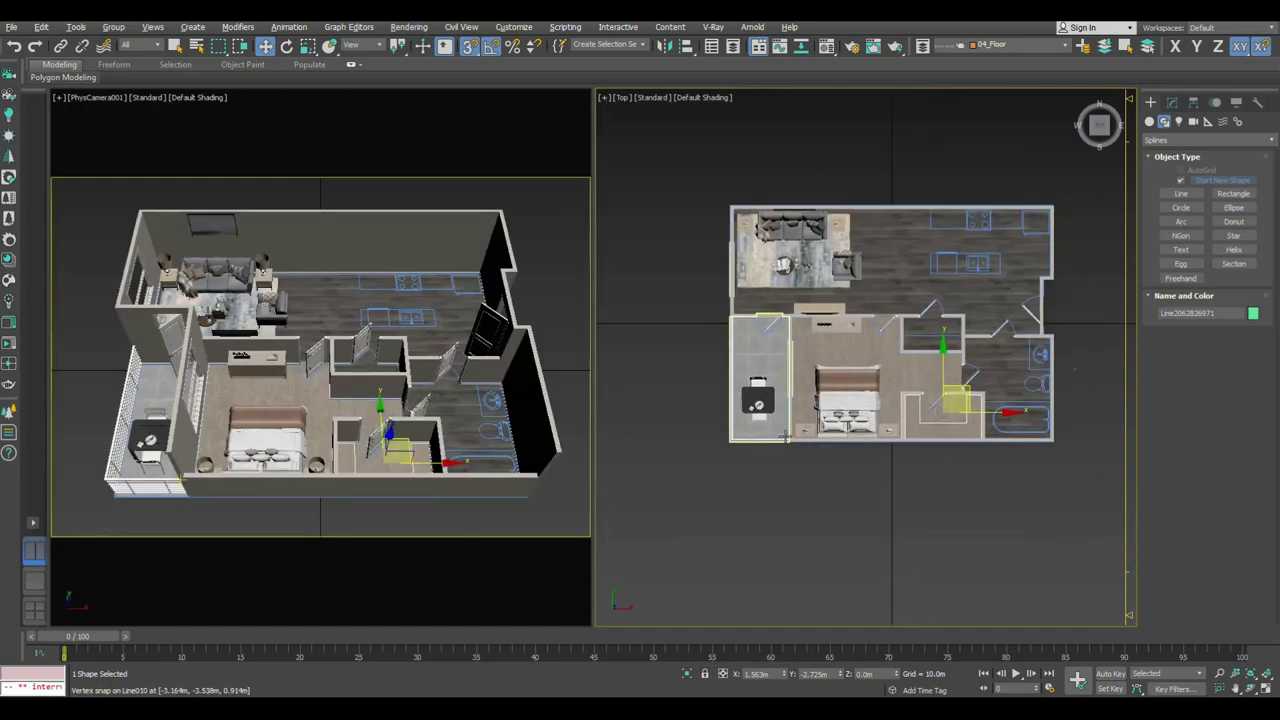
pyautogui.scroll(3, 958, 375)
pyautogui.press('p')
pyautogui.moveTo(900, 400)
pyautogui.keyDown('alt'); pyautogui.mouseDown(button='middle')
pyautogui.moveTo(958, 375)
pyautogui.moveTo(888, 218)
pyautogui.mouseUp(button='middle'); pyautogui.keyUp('alt')
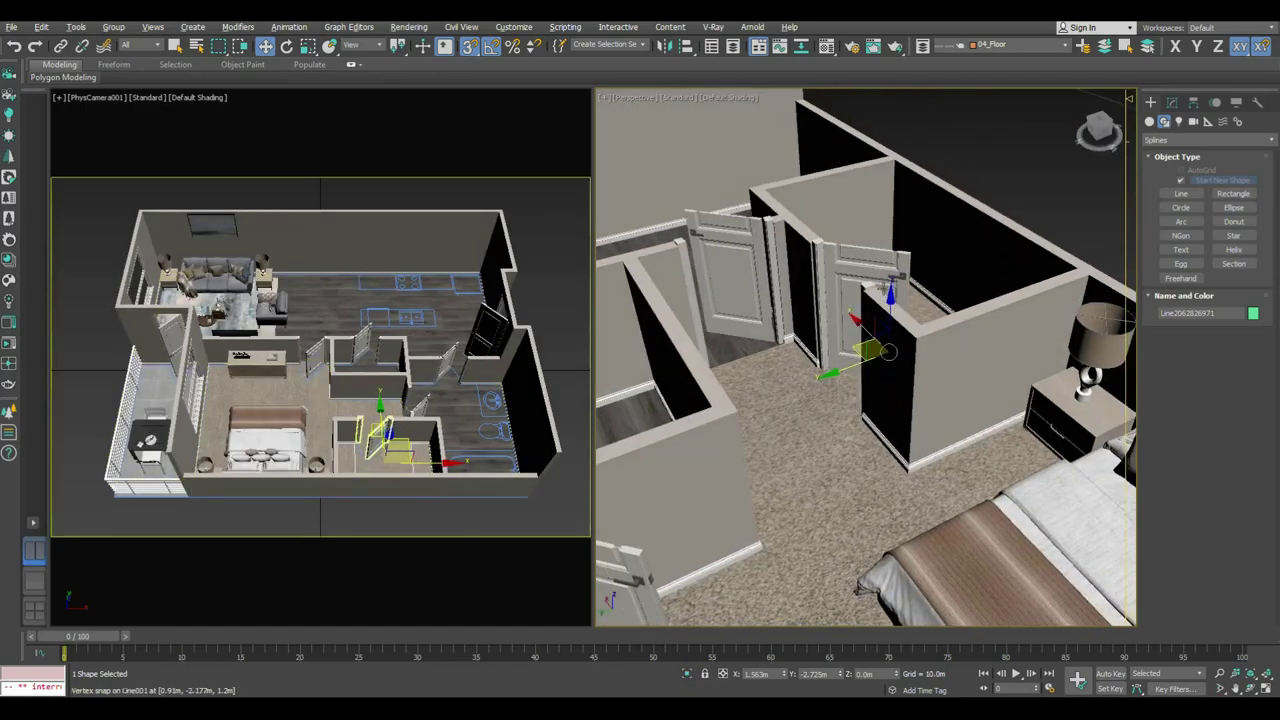
pyautogui.keyDown('alt'); pyautogui.moveTo(888, 218); pyautogui.dragTo(960, 300, button='middle'); pyautogui.keyUp('alt')
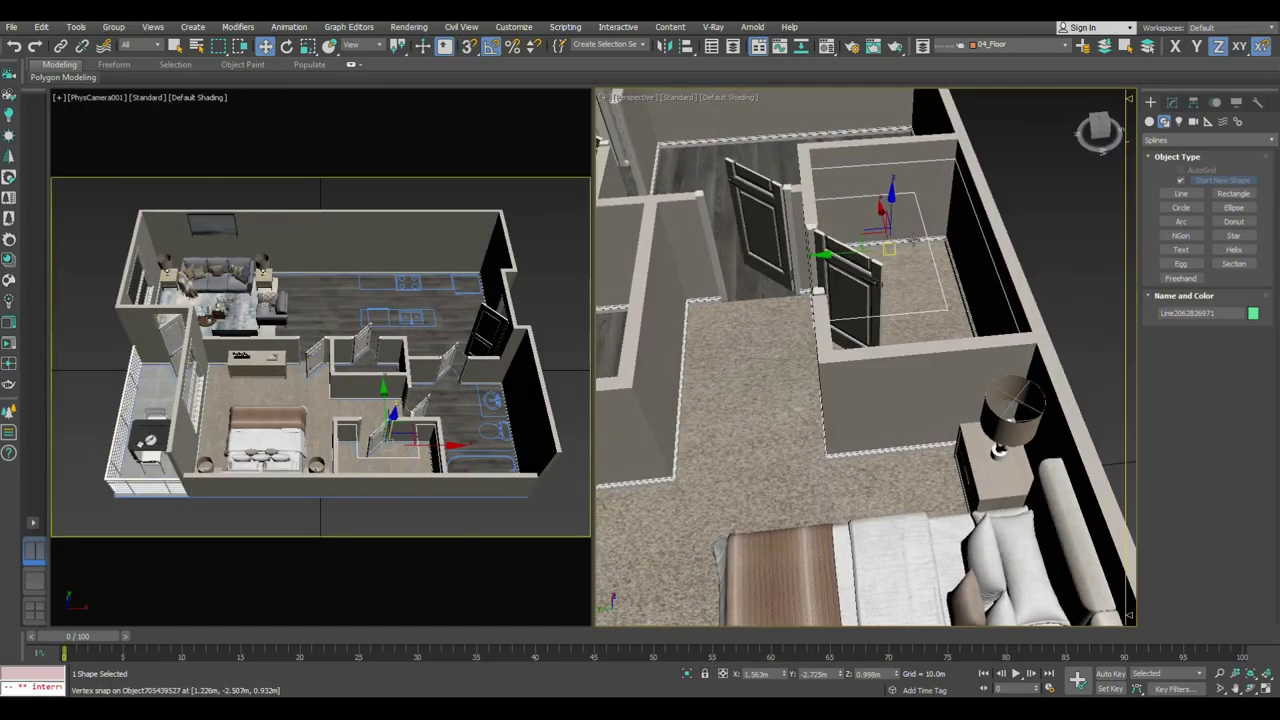
pyautogui.click(1172, 102)
pyautogui.scroll(-3, 1200, 400)
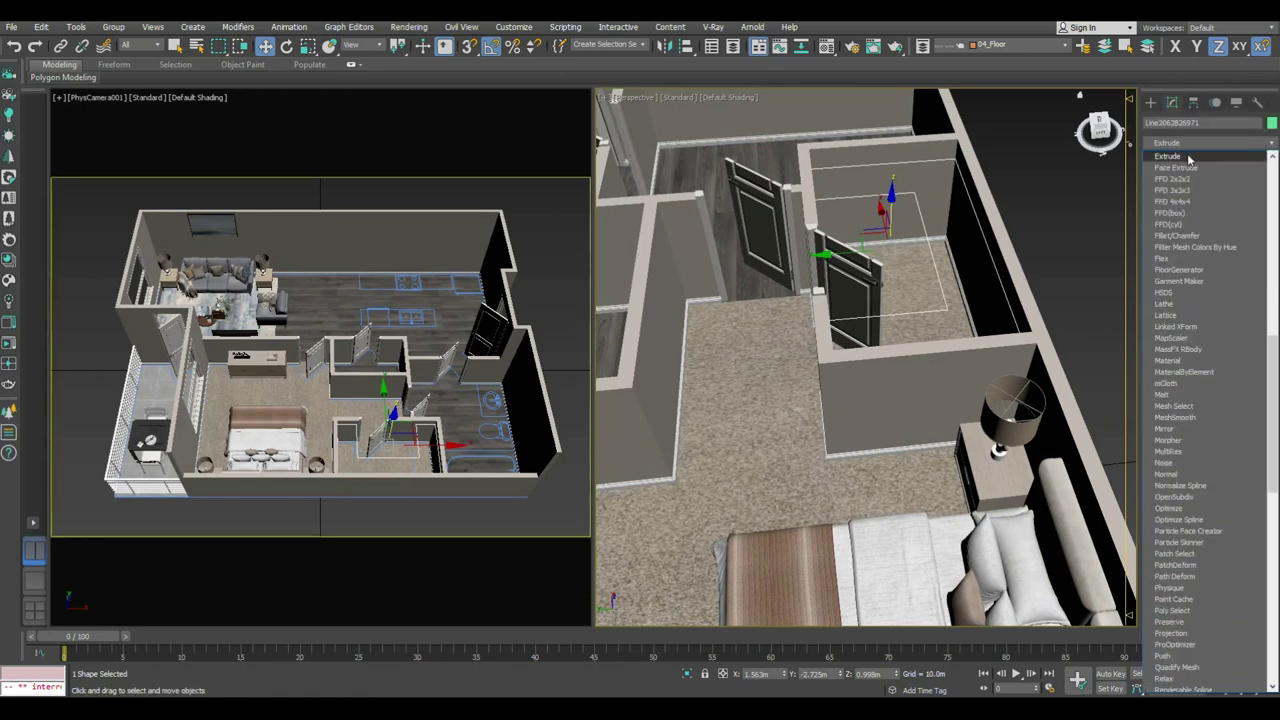
pyautogui.click(1190, 372)
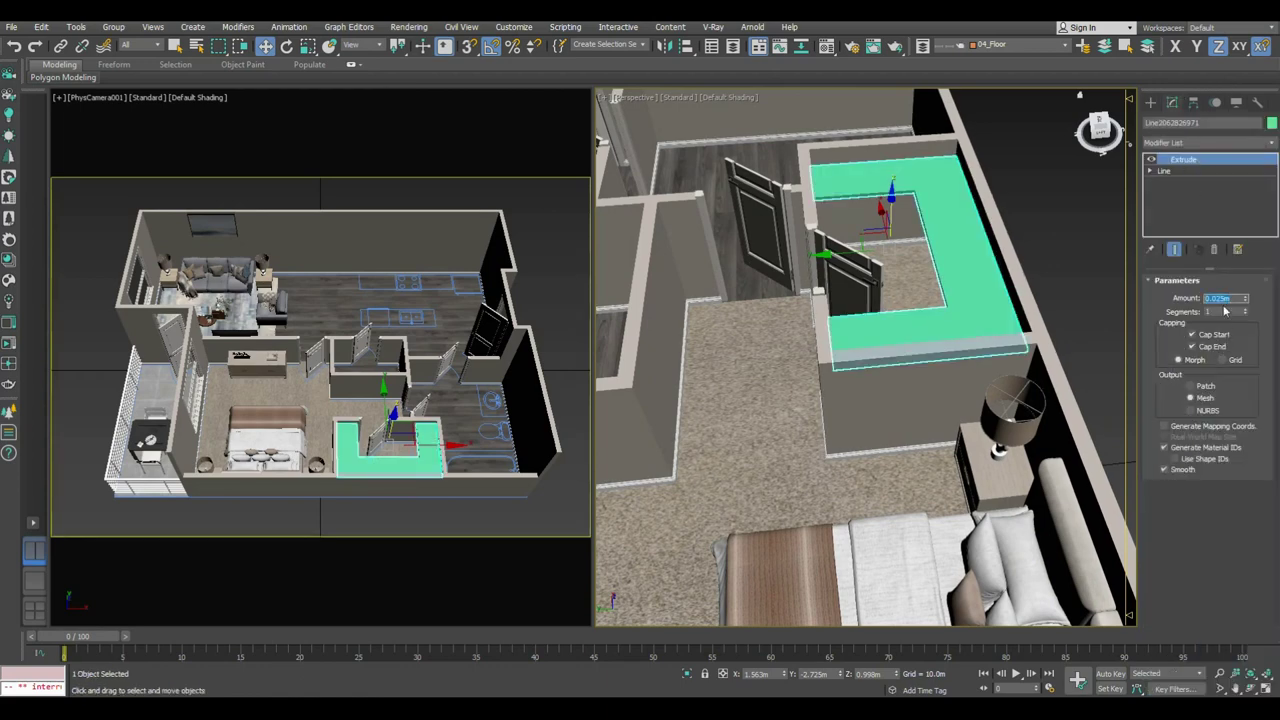
# Step: Assign a white material to the shelf in the Material Editor
pyautogui.click(826, 46)
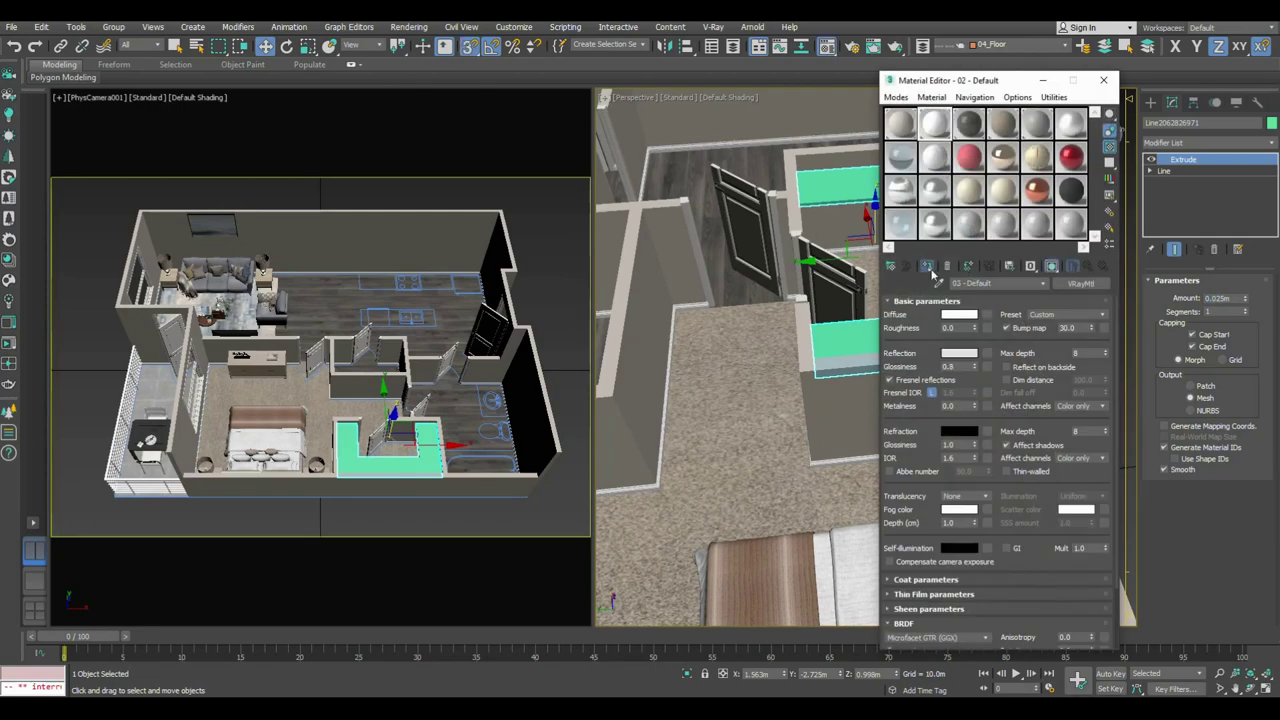
pyautogui.click(928, 268)
pyautogui.scroll(-3, 740, 350)
pyautogui.click(1103, 80)
pyautogui.click(1051, 337)
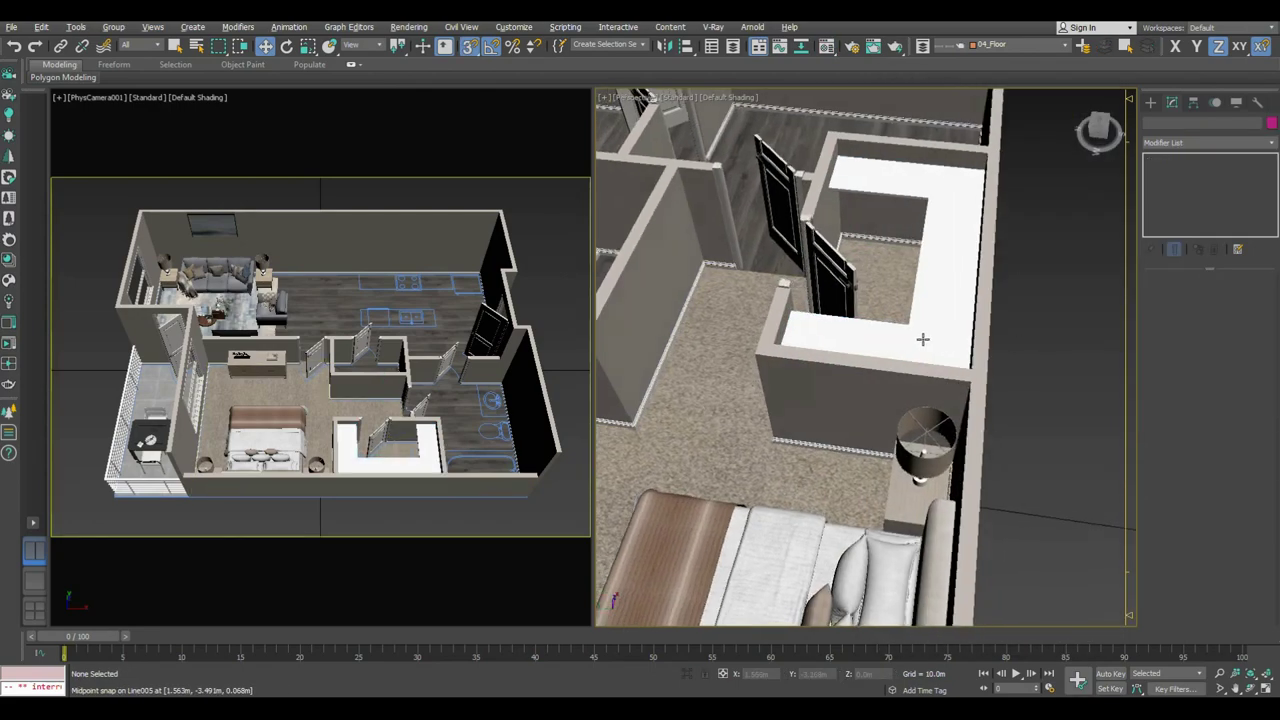
pyautogui.scroll(-3, 900, 350)
pyautogui.press('t')
pyautogui.scroll(-2, 846, 375)
# Step: Move the clothes rack group onto the floor plan and into the closet
pyautogui.moveTo(846, 375); pyautogui.dragTo(850, 367, button='middle')
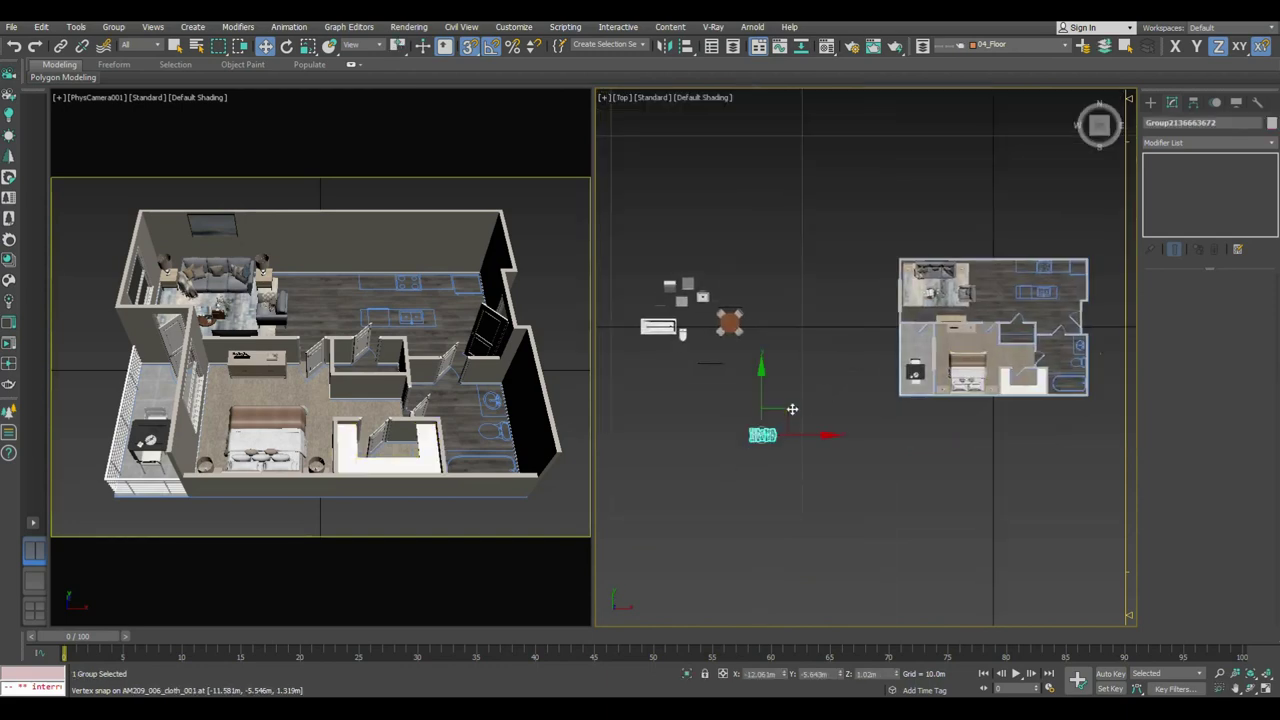
pyautogui.moveTo(776, 422)
pyautogui.mouseDown()
pyautogui.moveTo(826, 398)
pyautogui.moveTo(1045, 372)
pyautogui.mouseUp()
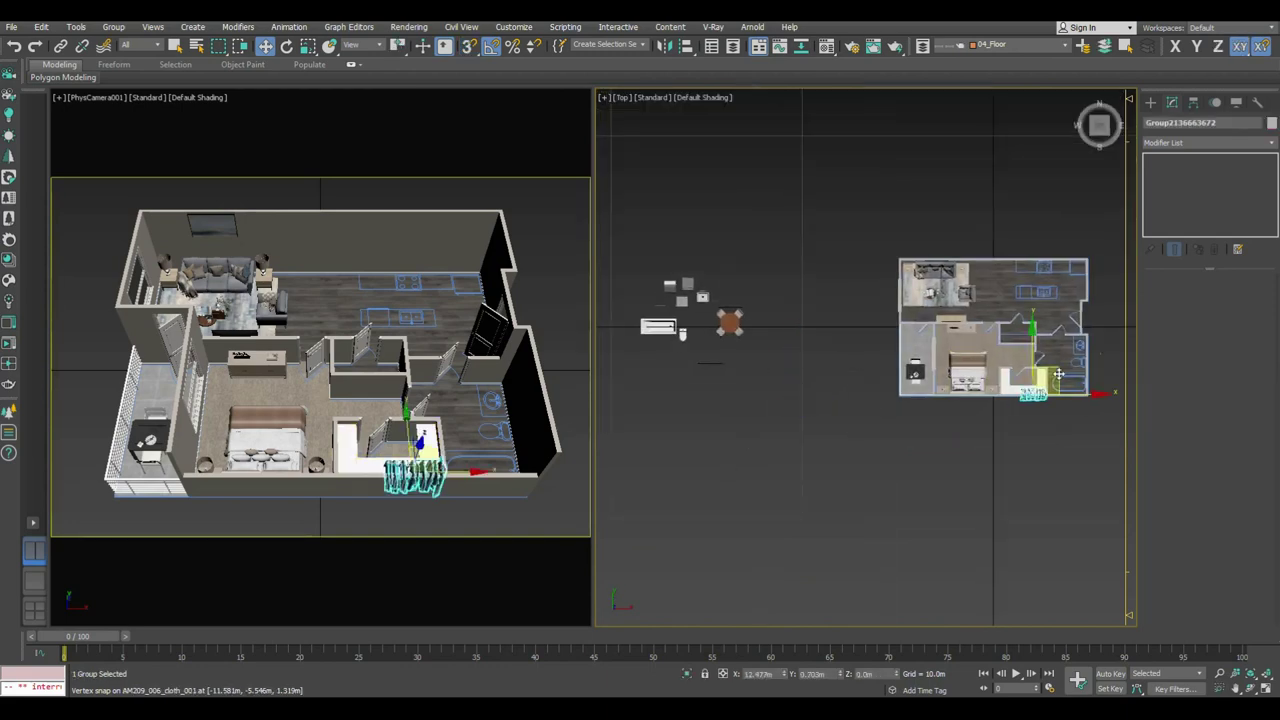
pyautogui.press('z')
pyautogui.scroll(-2, 850, 360)
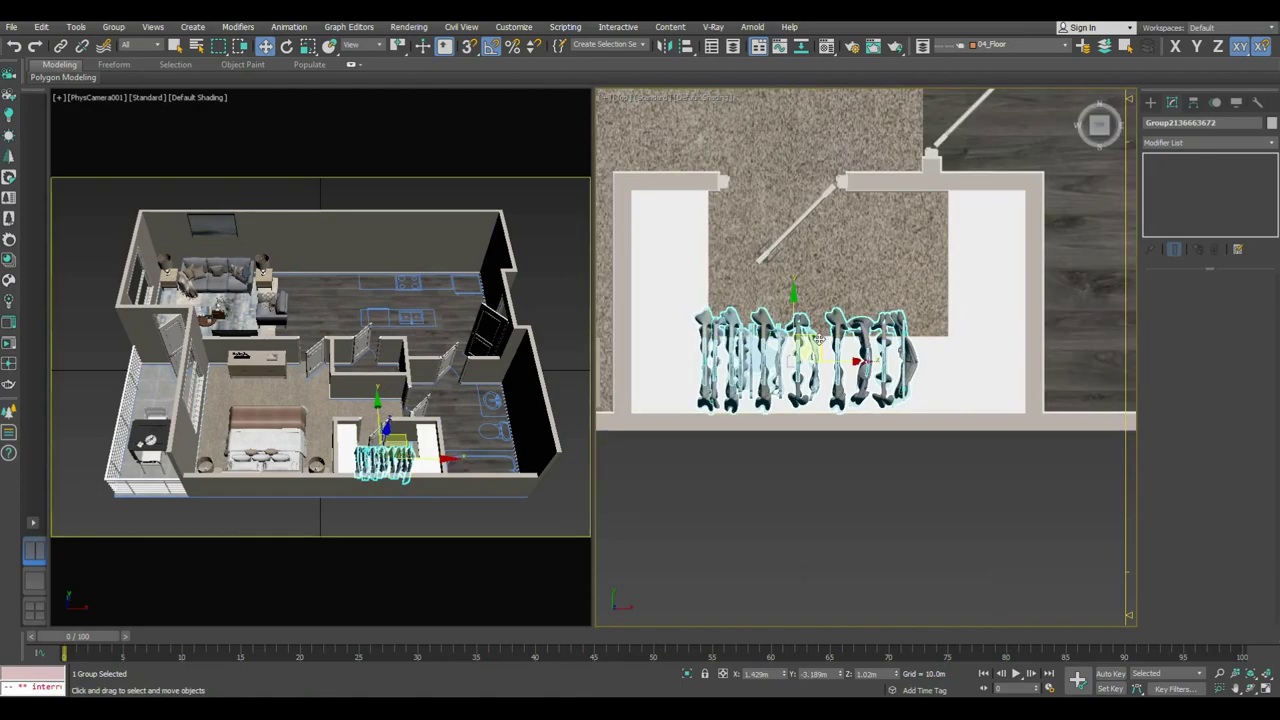
pyautogui.moveTo(835, 362); pyautogui.dragTo(855, 362)
pyautogui.moveTo(851, 358); pyautogui.dragTo(1015, 299, button='middle')
pyautogui.press('p')
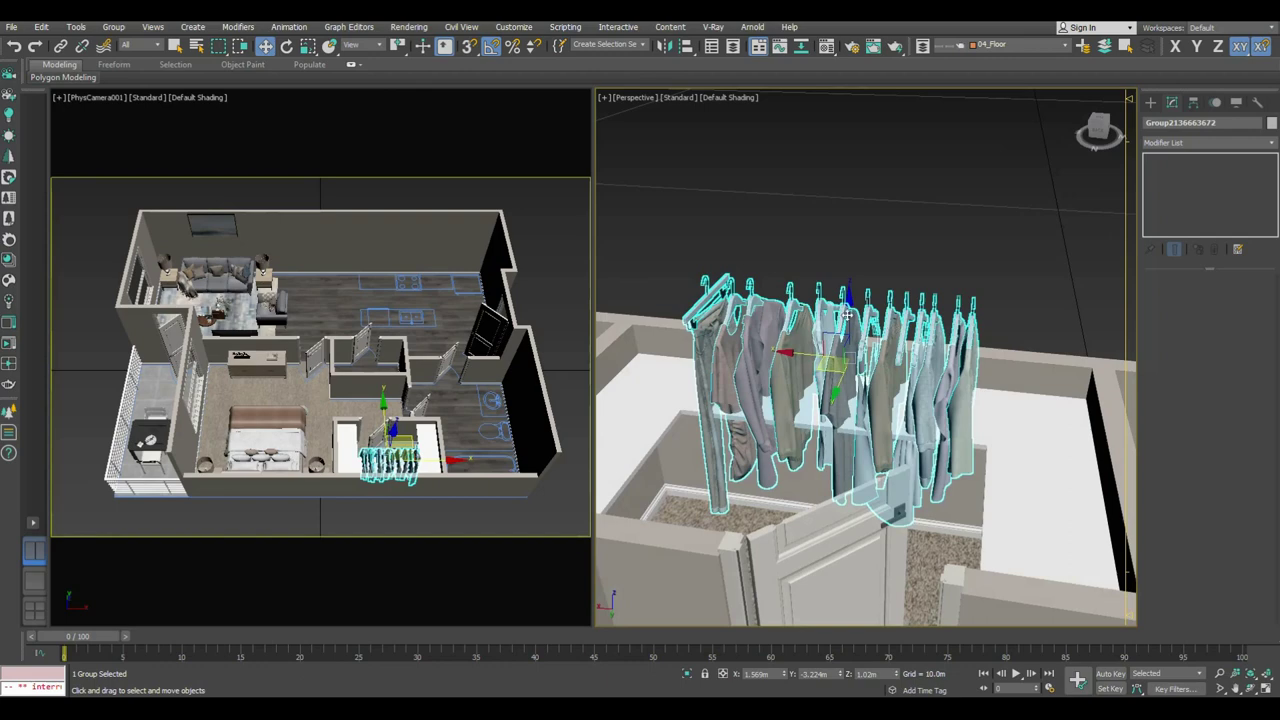
# Step: Isolate the clothes rack and shelf, and scale the clothes shorter to fit under the shelf
pyautogui.press('r')
pyautogui.moveTo(847, 314)
pyautogui.keyDown('alt'); pyautogui.mouseDown(button='middle')
pyautogui.moveTo(855, 463)
pyautogui.moveTo(857, 418)
pyautogui.mouseUp(button='middle'); pyautogui.keyUp('alt')
pyautogui.press('w')
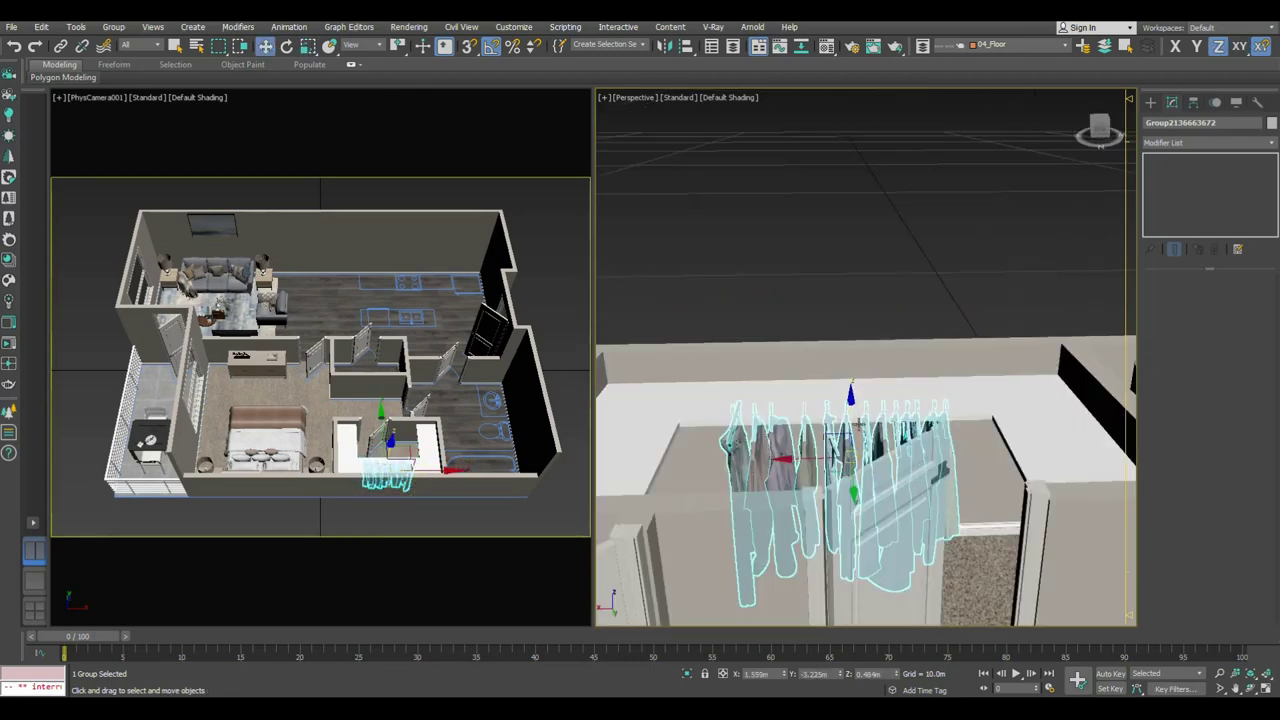
pyautogui.hotkey('alt', 'q')
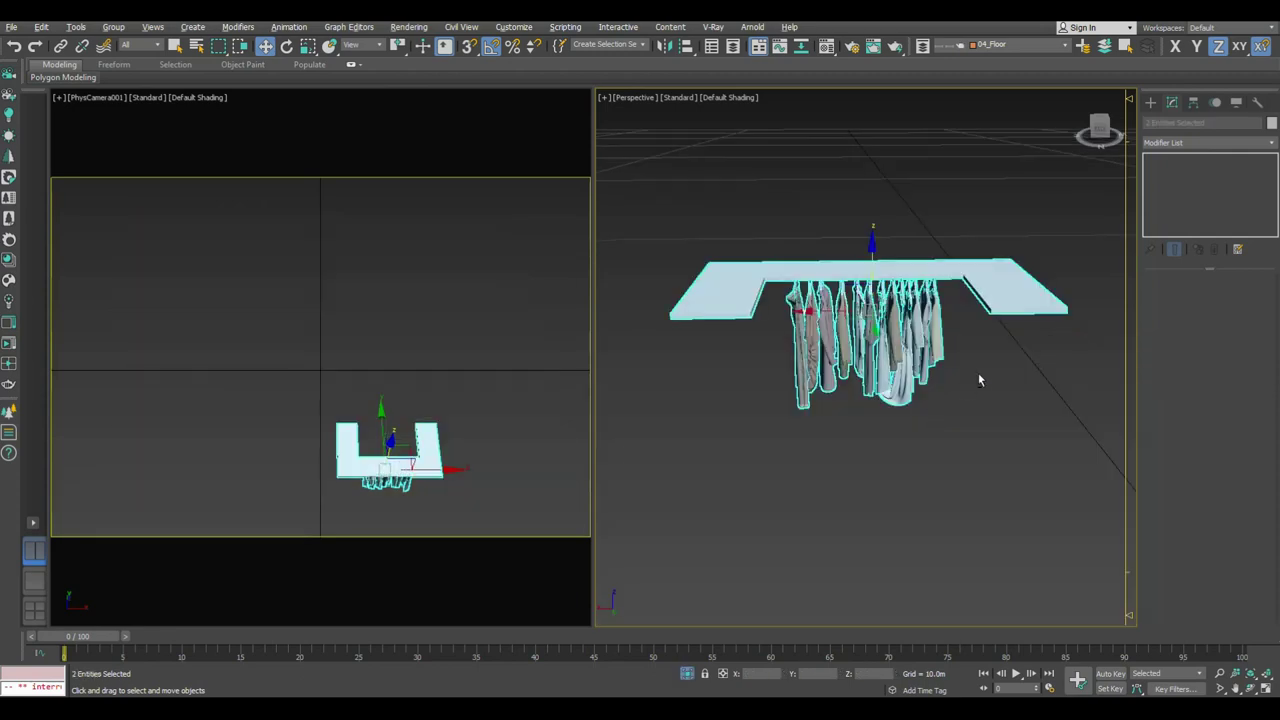
pyautogui.press('f')
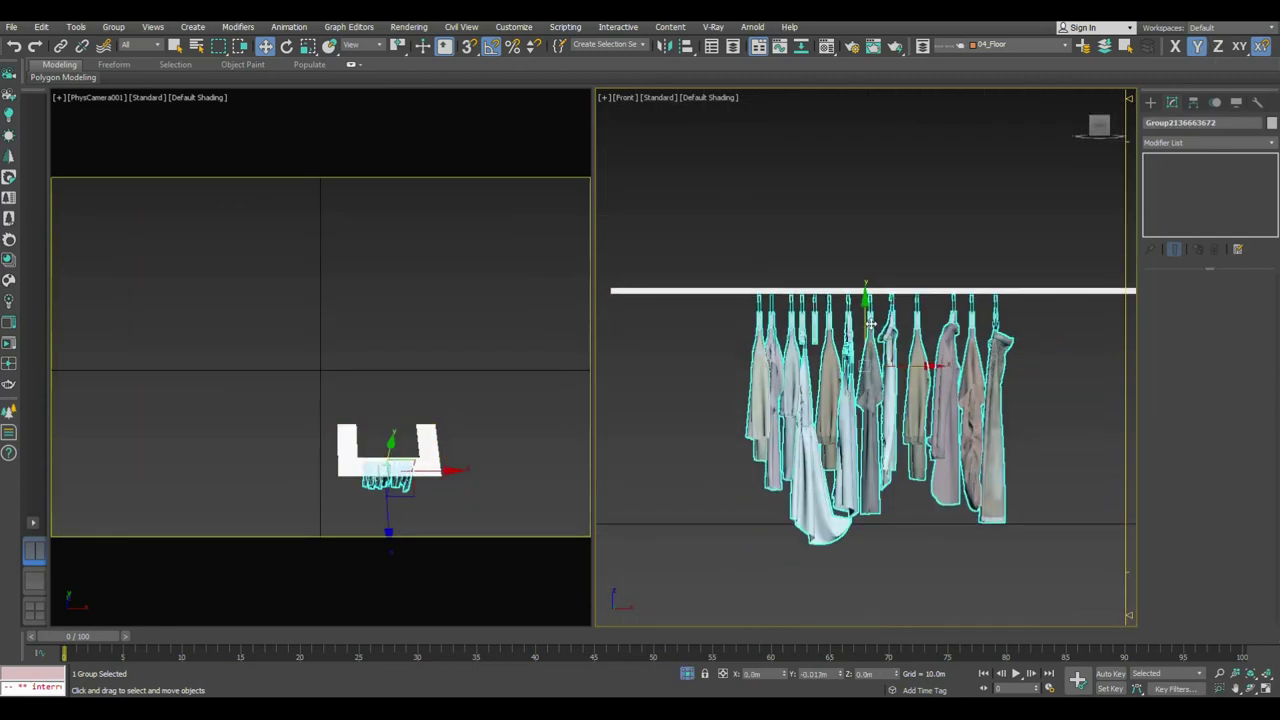
pyautogui.press('r')
pyautogui.moveTo(866, 300); pyautogui.dragTo(865, 312)
pyautogui.press('w')
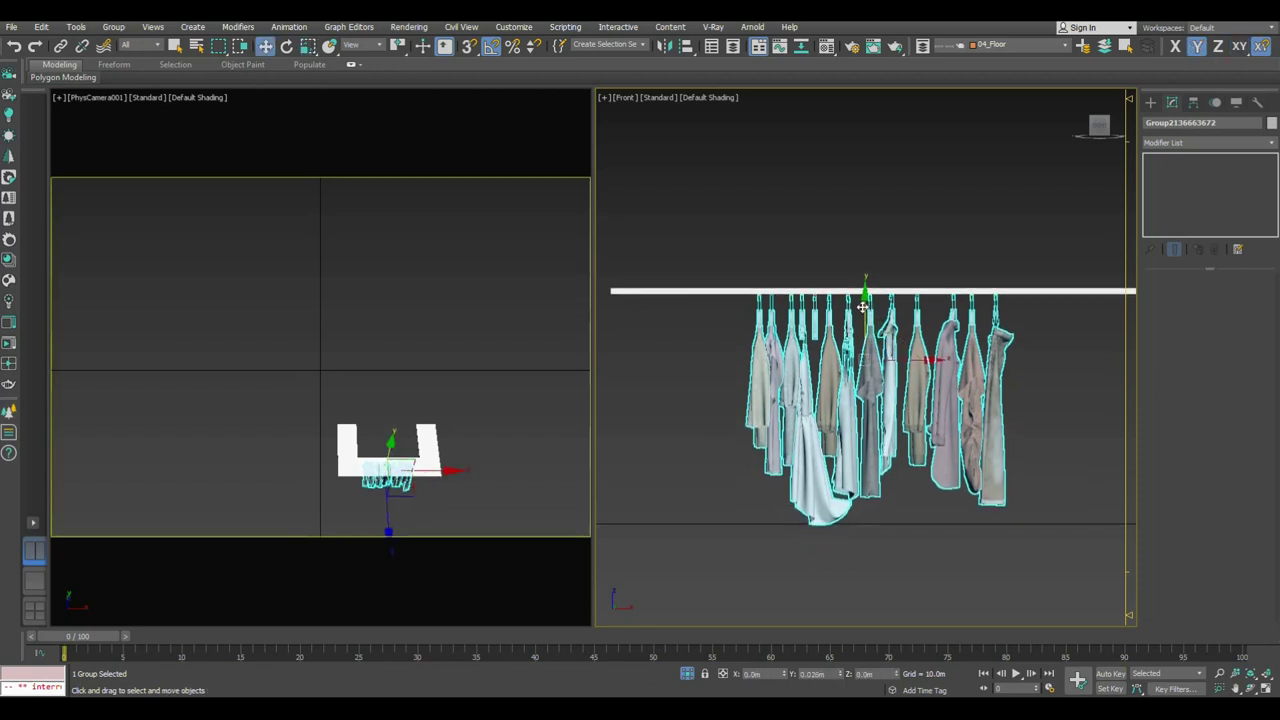
pyautogui.press('t')
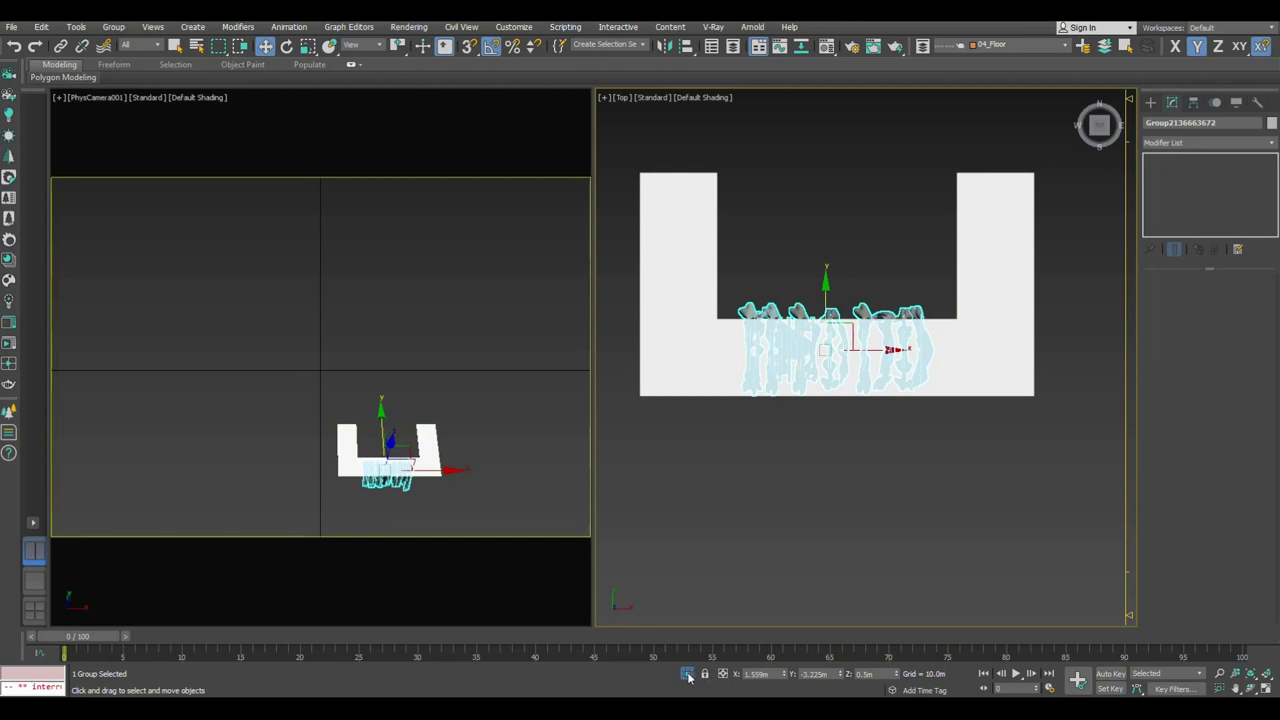
# Step: Restore the rest of the apartment and rotate the clothes rack 90 degrees
pyautogui.click(690, 674)
pyautogui.press('e')
pyautogui.moveTo(812, 312)
pyautogui.mouseDown()
pyautogui.moveTo(828, 333)
pyautogui.moveTo(707, 285)
pyautogui.mouseUp()
pyautogui.press('w')
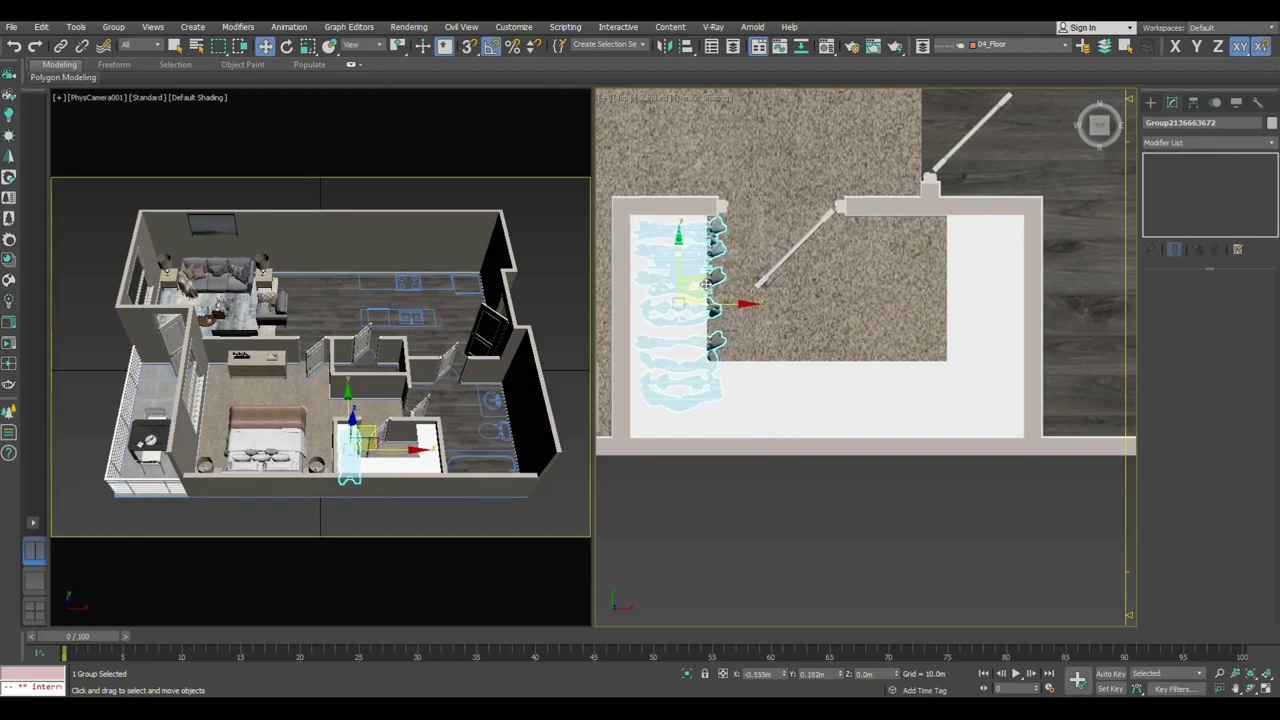
# Step: Clone the rack along X to the opposite closet wall
pyautogui.keyDown('shift'); pyautogui.moveTo(738, 304); pyautogui.dragTo(1005, 304); pyautogui.keyUp('shift')
pyautogui.press('Return')
pyautogui.click(866, 537)
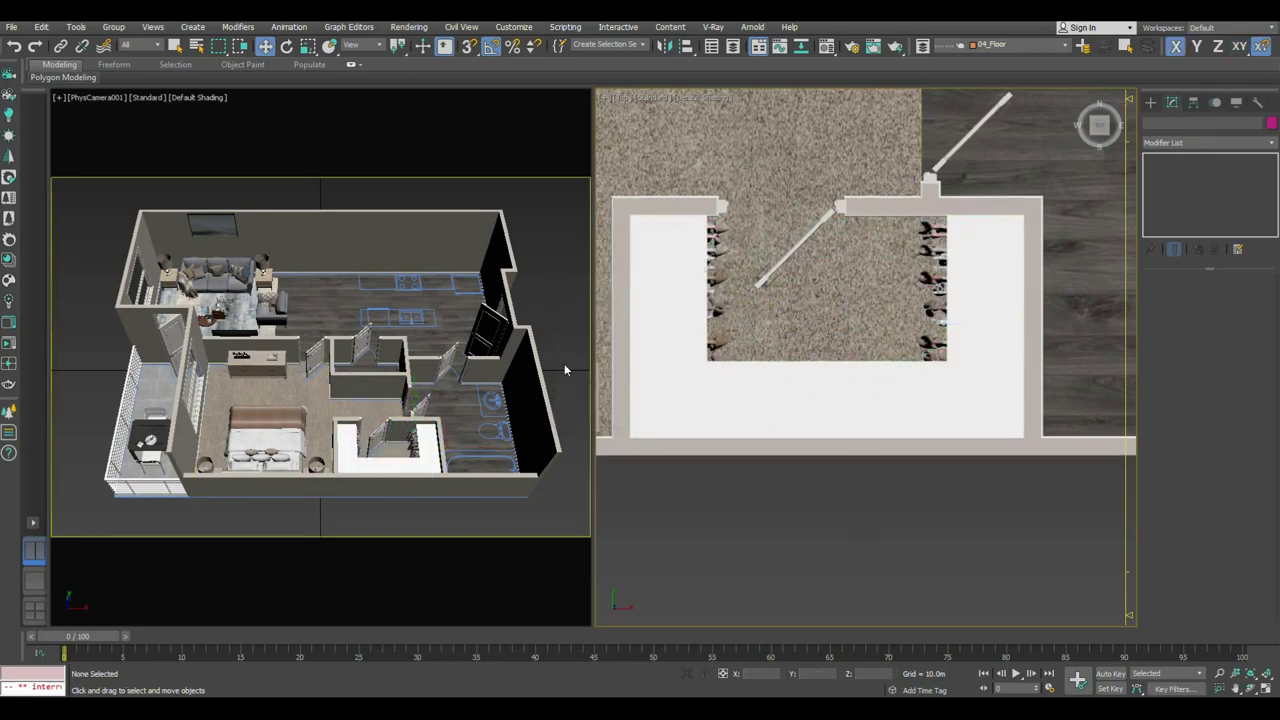
pyautogui.hotkey('alt', 'w')
pyautogui.hotkey('alt', 'w')
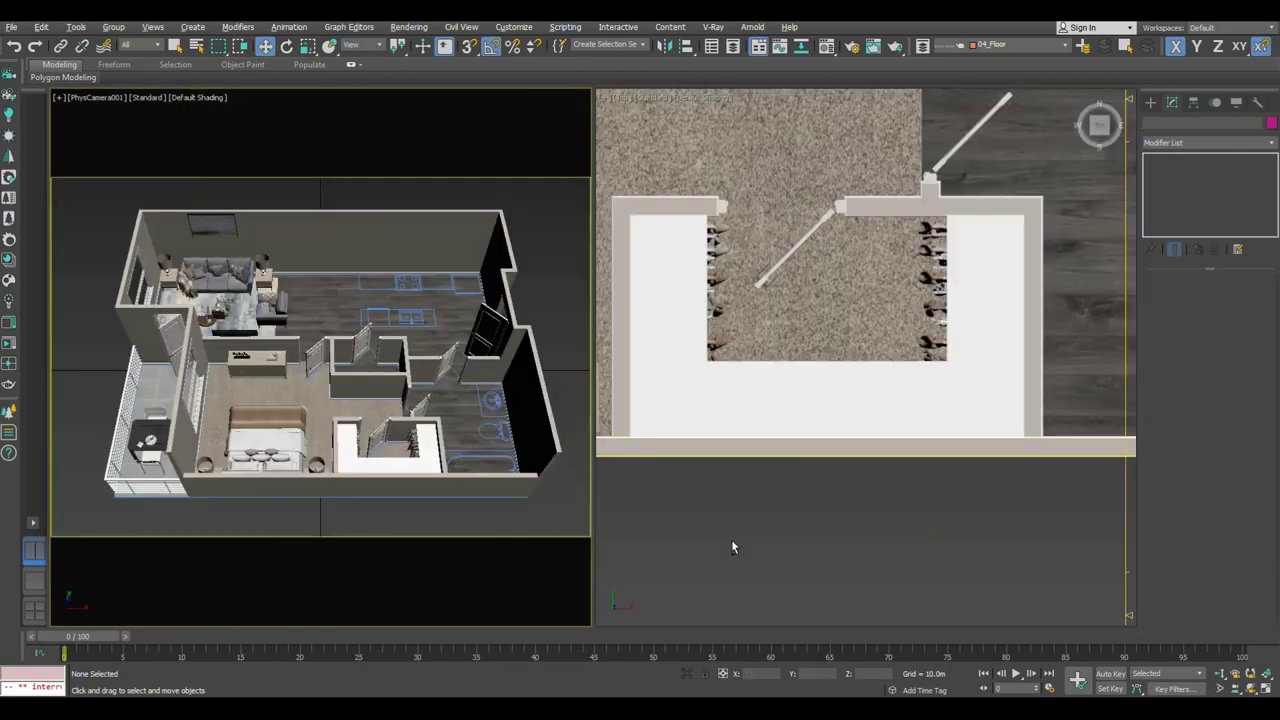
pyautogui.hotkey('alt', 'w')
pyautogui.scroll(-2, 731, 556)
pyautogui.scroll(-2, 731, 556)
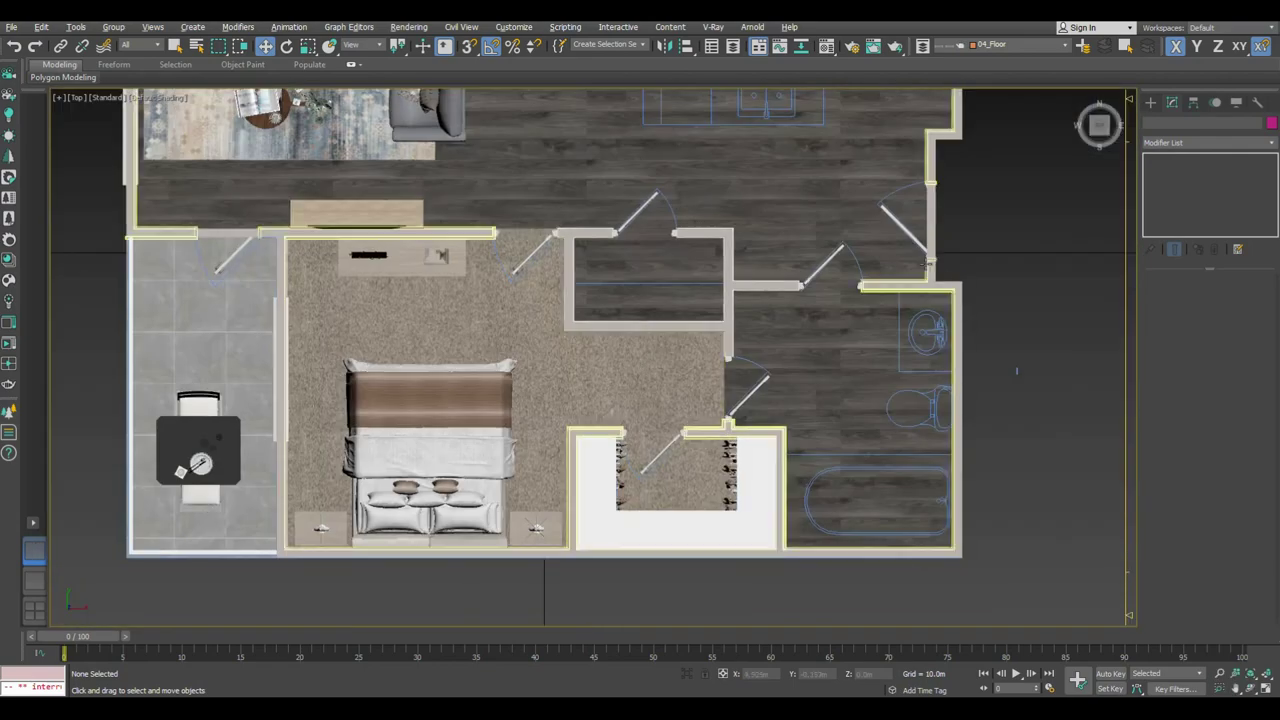
pyautogui.click(762, 500)
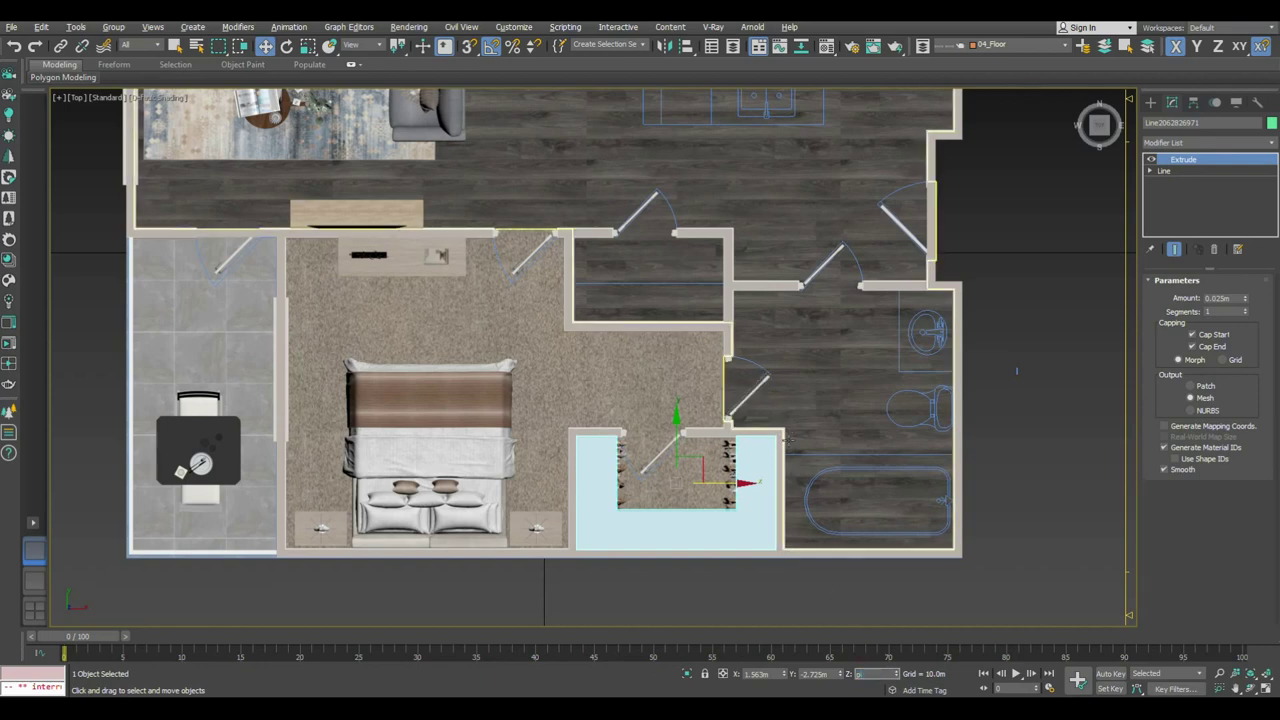
# Step: Return to a tilted perspective view and select the apartment's floor plan outline
pyautogui.hotkey('alt', 'w')
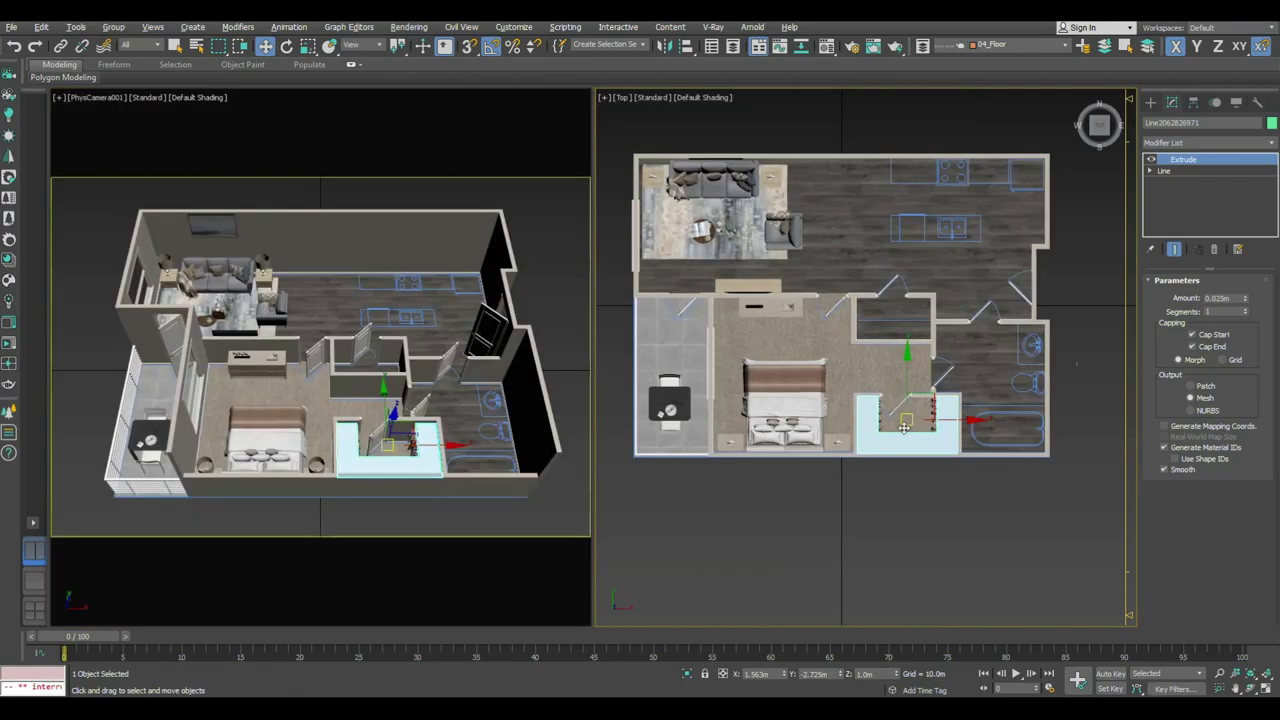
pyautogui.press('p')
pyautogui.moveTo(900, 410)
pyautogui.keyDown('alt'); pyautogui.mouseDown(button='middle')
pyautogui.moveTo(967, 353)
pyautogui.moveTo(990, 350)
pyautogui.mouseUp(button='middle'); pyautogui.keyUp('alt')
pyautogui.hotkey('ctrl', 'd')
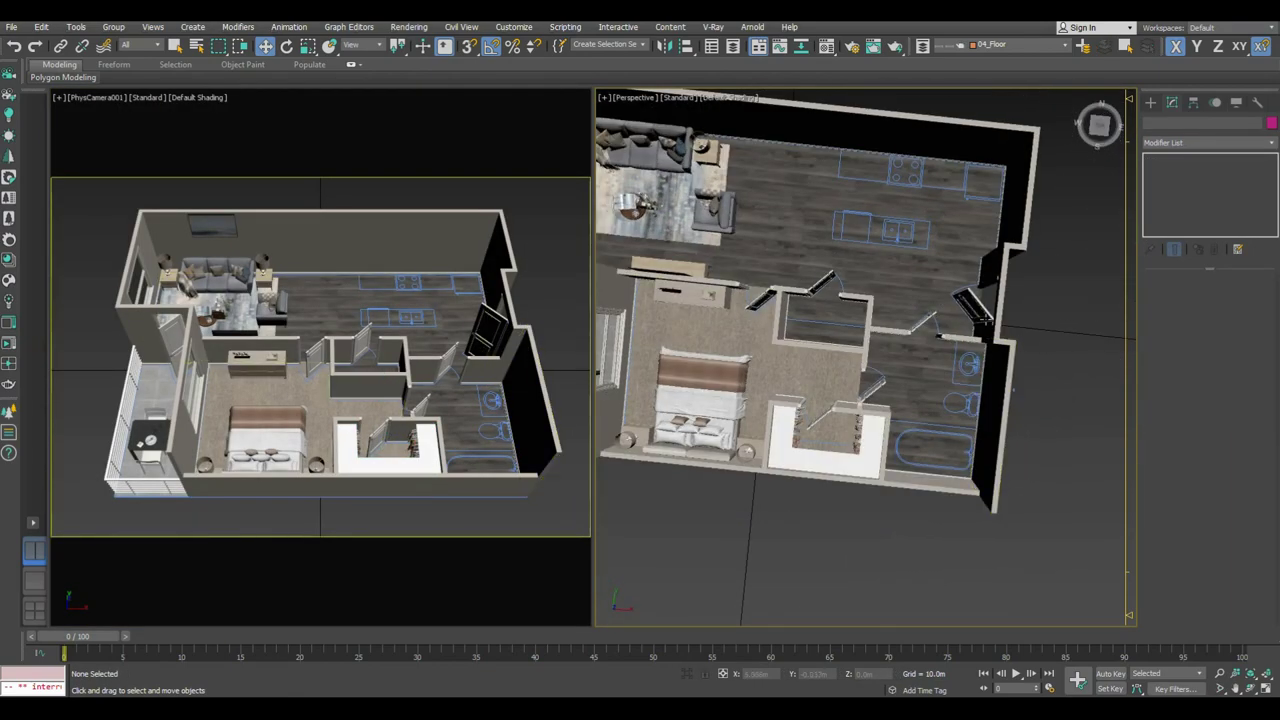
pyautogui.click(905, 236)
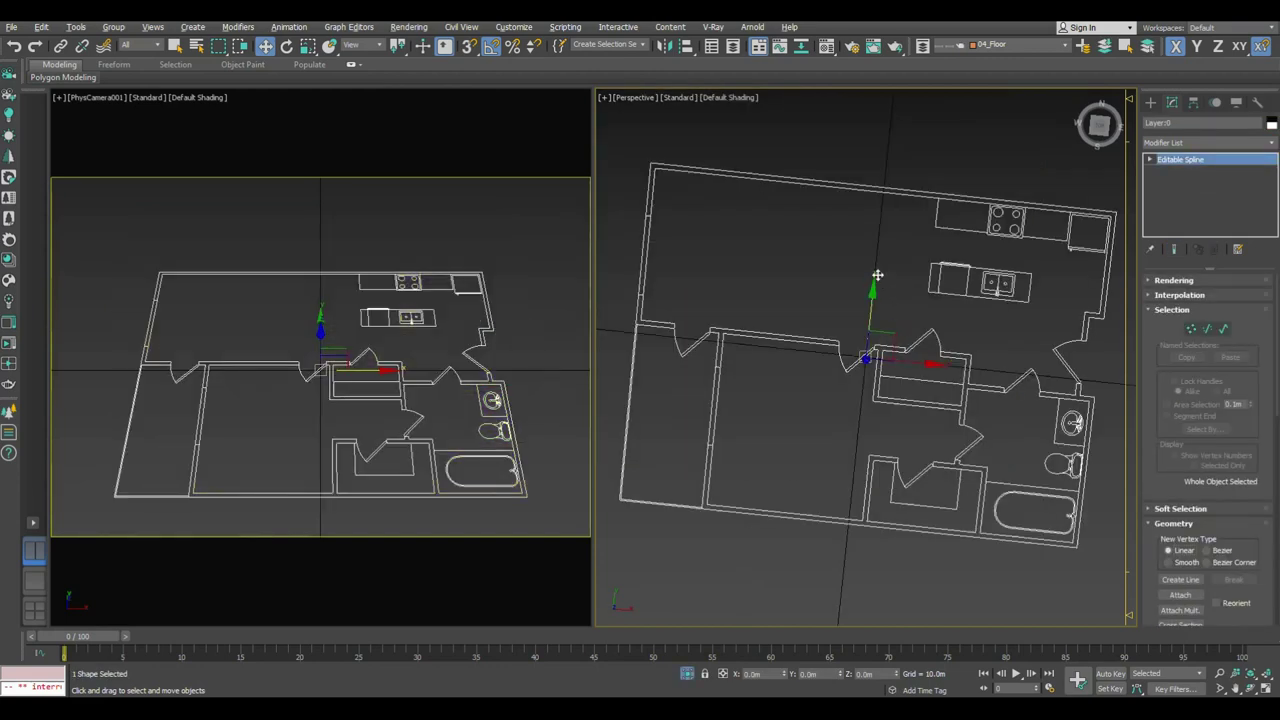
pyautogui.scroll(5, 940, 405)
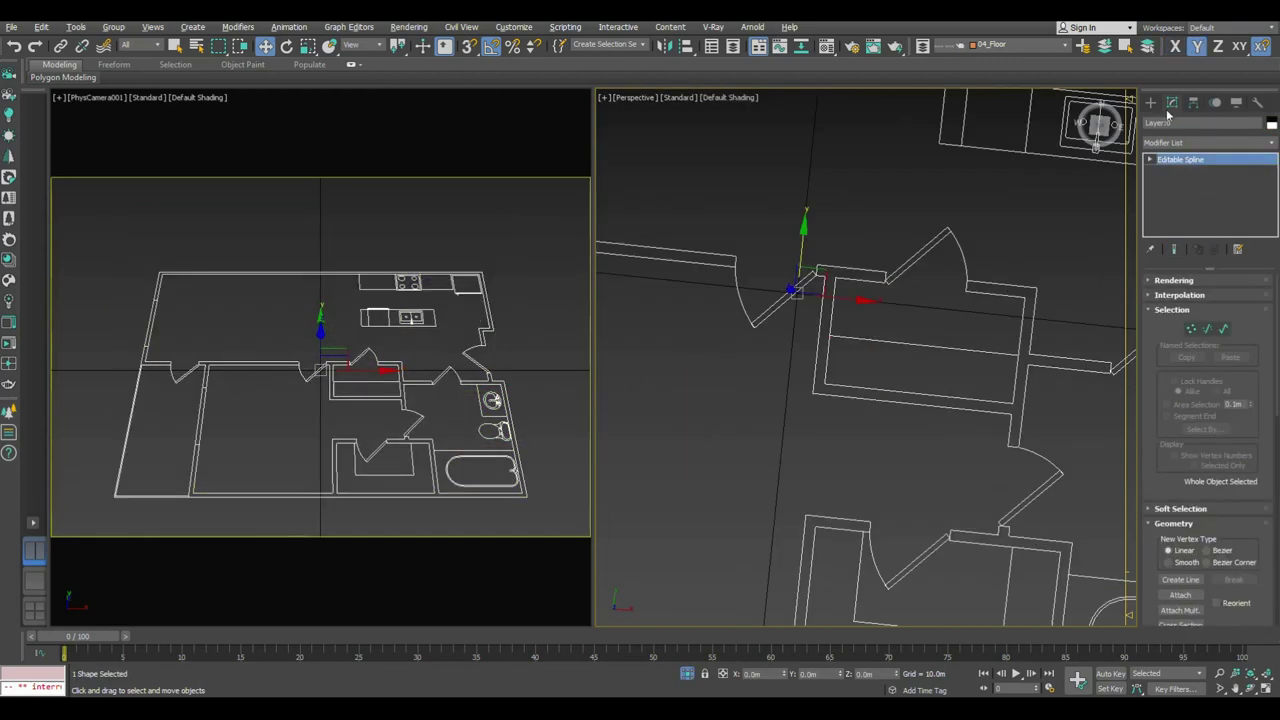
# Step: Draw a rectangle over the inner room and raise it 1 m above the floor
pyautogui.click(1151, 103)
pyautogui.click(1233, 194)
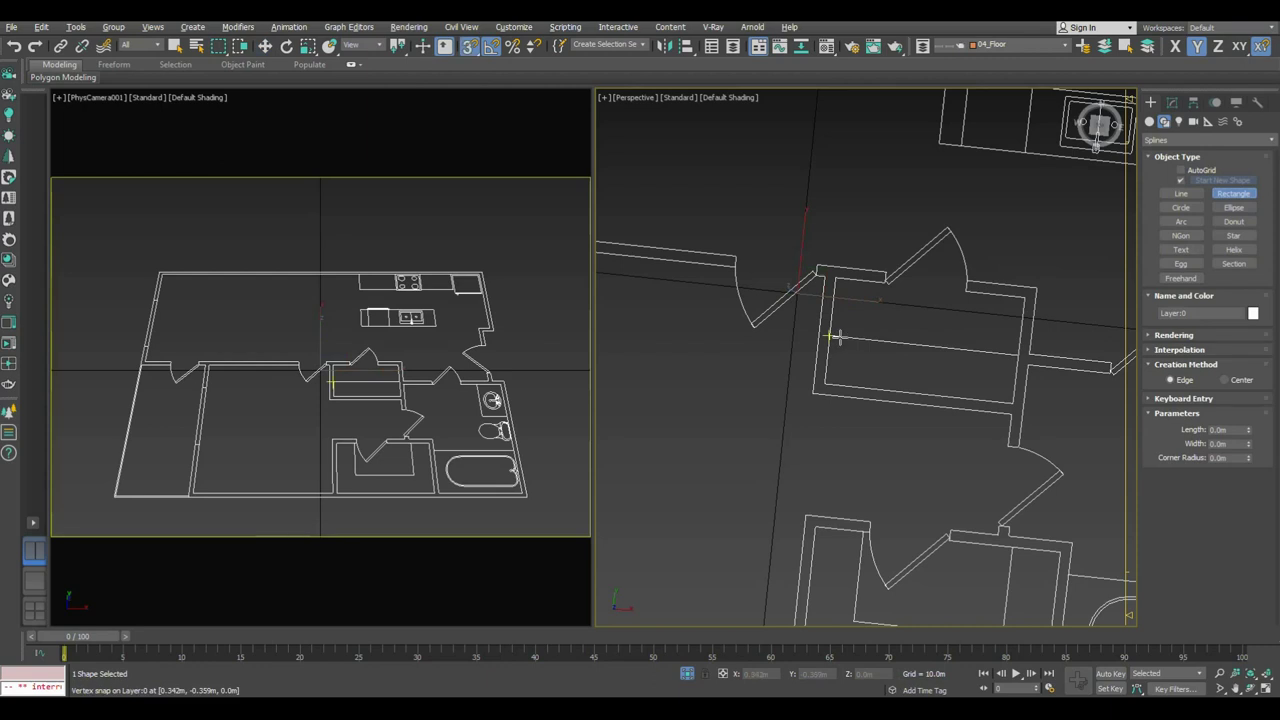
pyautogui.moveTo(833, 336); pyautogui.dragTo(1012, 398)
pyautogui.press('w')
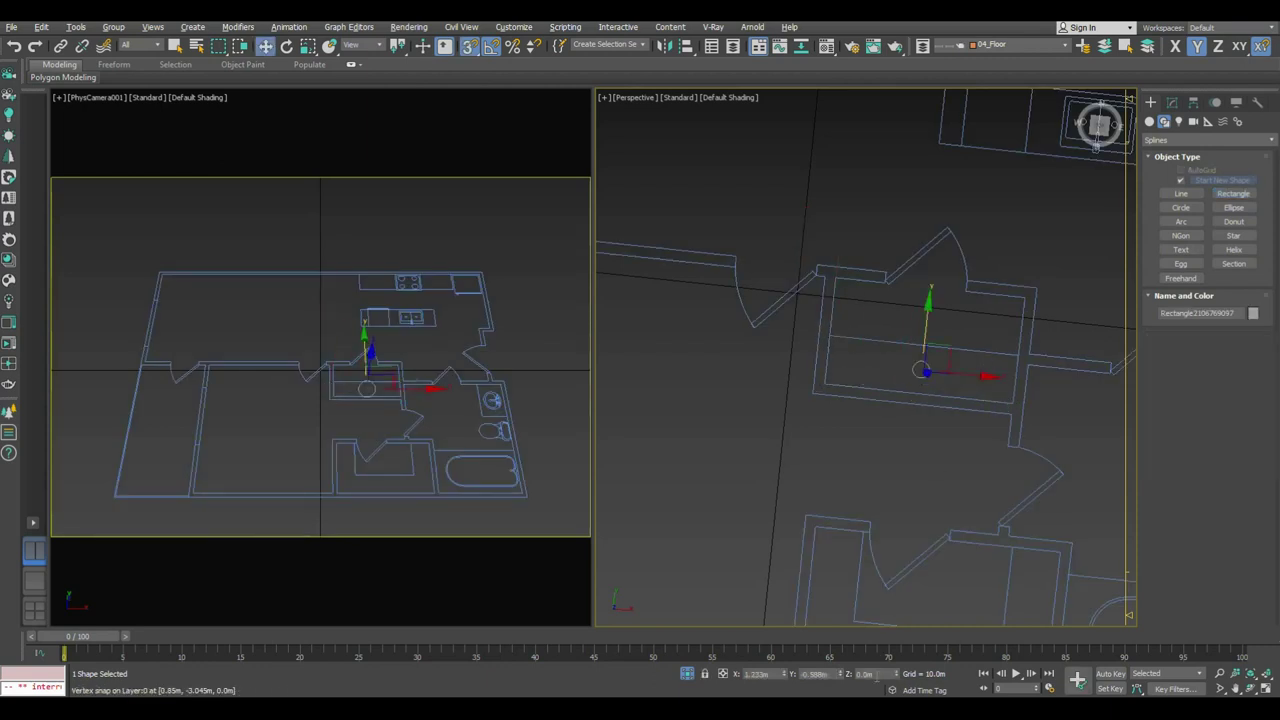
pyautogui.write('1')
pyautogui.press('Return')
# Step: Extrude the rectangle into a thin 0.025 m slab
pyautogui.keyDown('alt'); pyautogui.moveTo(846, 449); pyautogui.dragTo(902, 528, button='middle'); pyautogui.keyUp('alt')
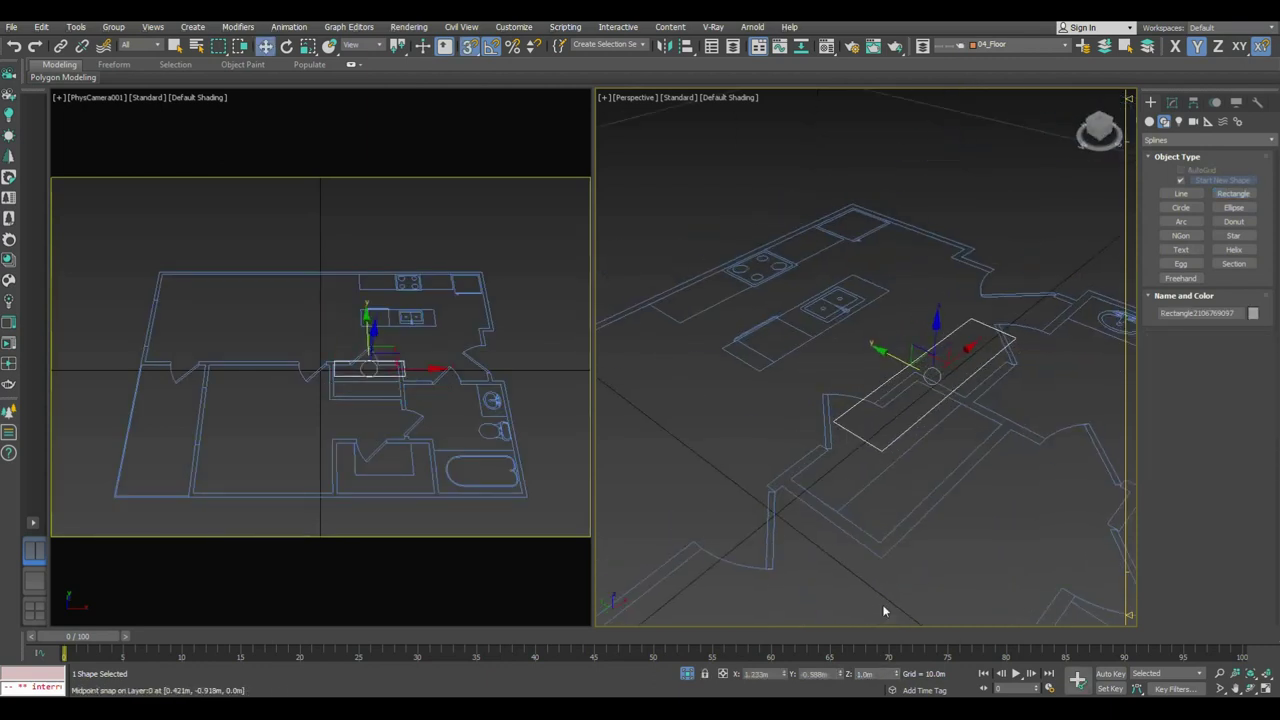
pyautogui.click(687, 674)
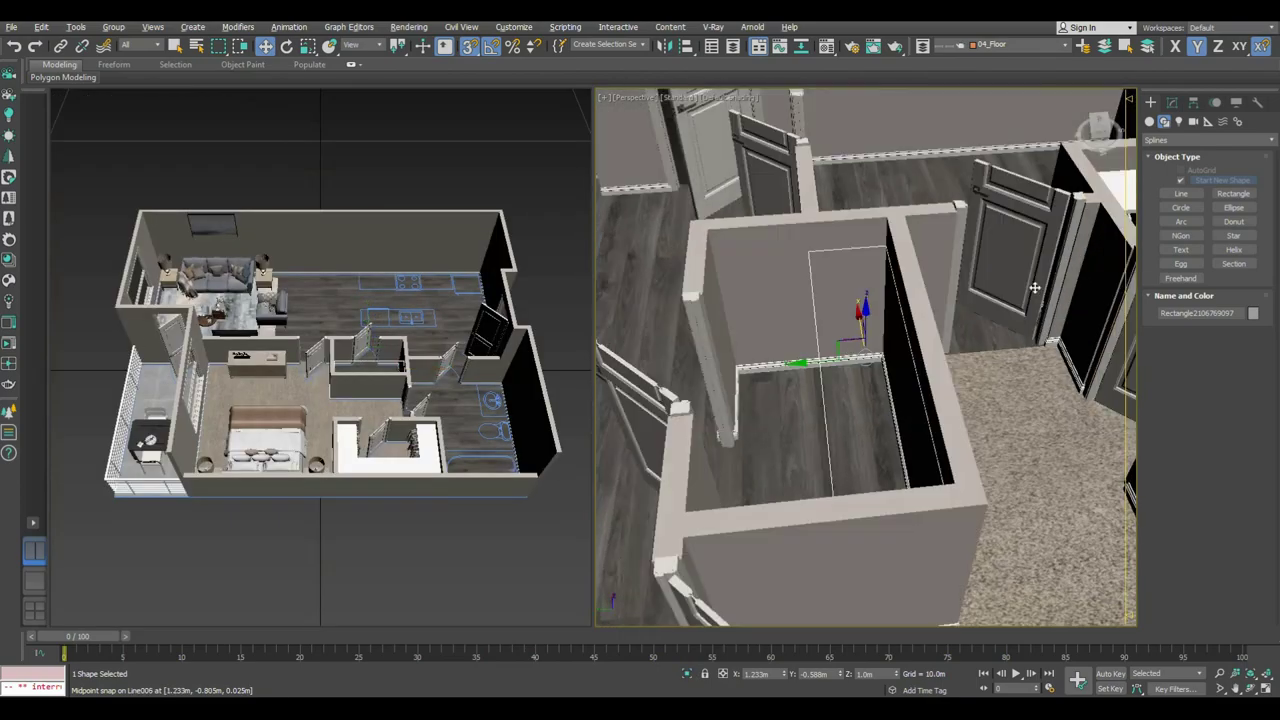
pyautogui.click(1172, 104)
pyautogui.click(1210, 142)
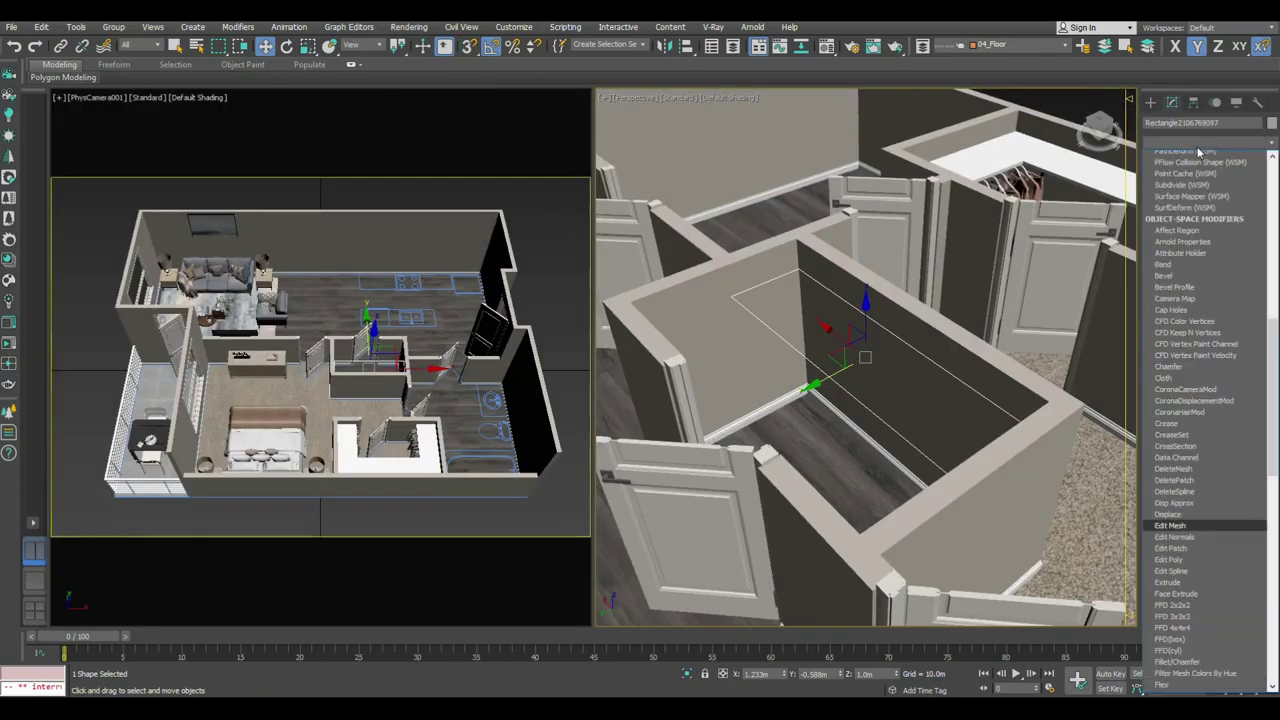
pyautogui.click(1190, 330)
pyautogui.keyDown('alt'); pyautogui.moveTo(868, 338); pyautogui.dragTo(828, 340, button='middle'); pyautogui.keyUp('alt')
pyautogui.press('m')
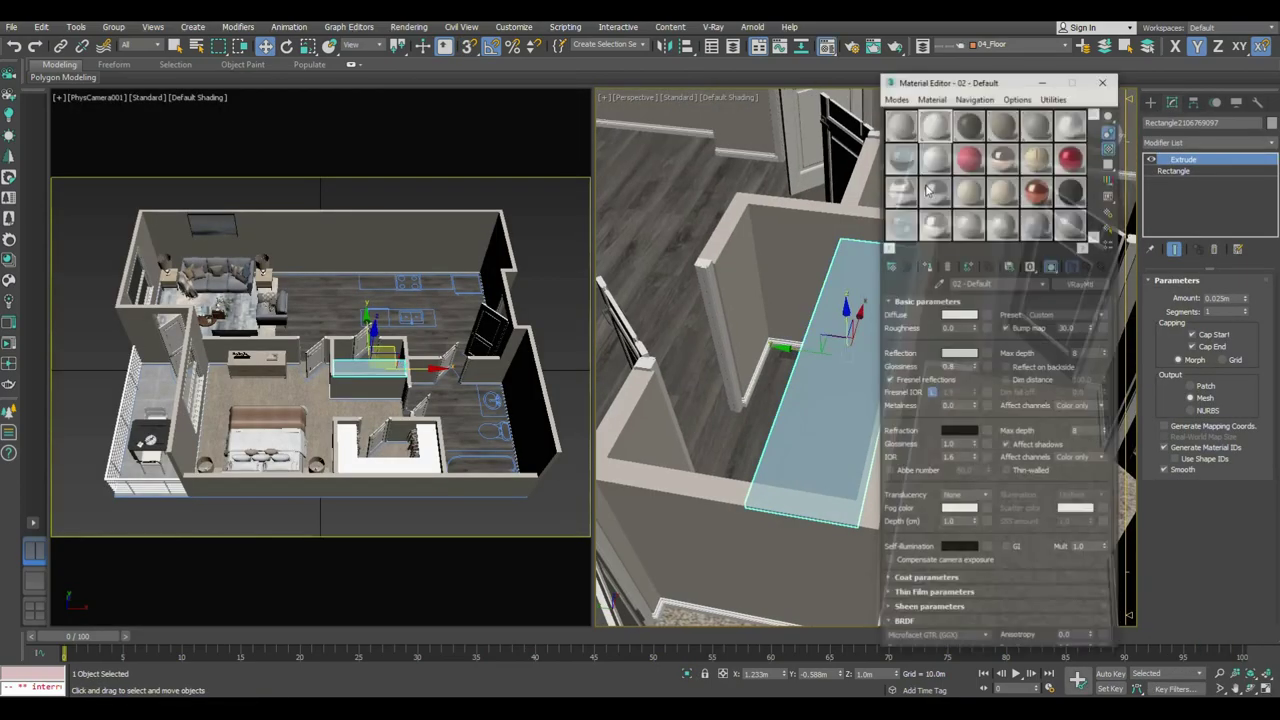
pyautogui.press('m')
pyautogui.moveTo(930, 263)
pyautogui.keyDown('alt'); pyautogui.mouseDown(button='middle')
pyautogui.moveTo(908, 320)
pyautogui.moveTo(786, 393)
pyautogui.moveTo(972, 387)
pyautogui.mouseUp(button='middle'); pyautogui.keyUp('alt')
pyautogui.scroll(-5, 908, 330)
pyautogui.click(908, 338)
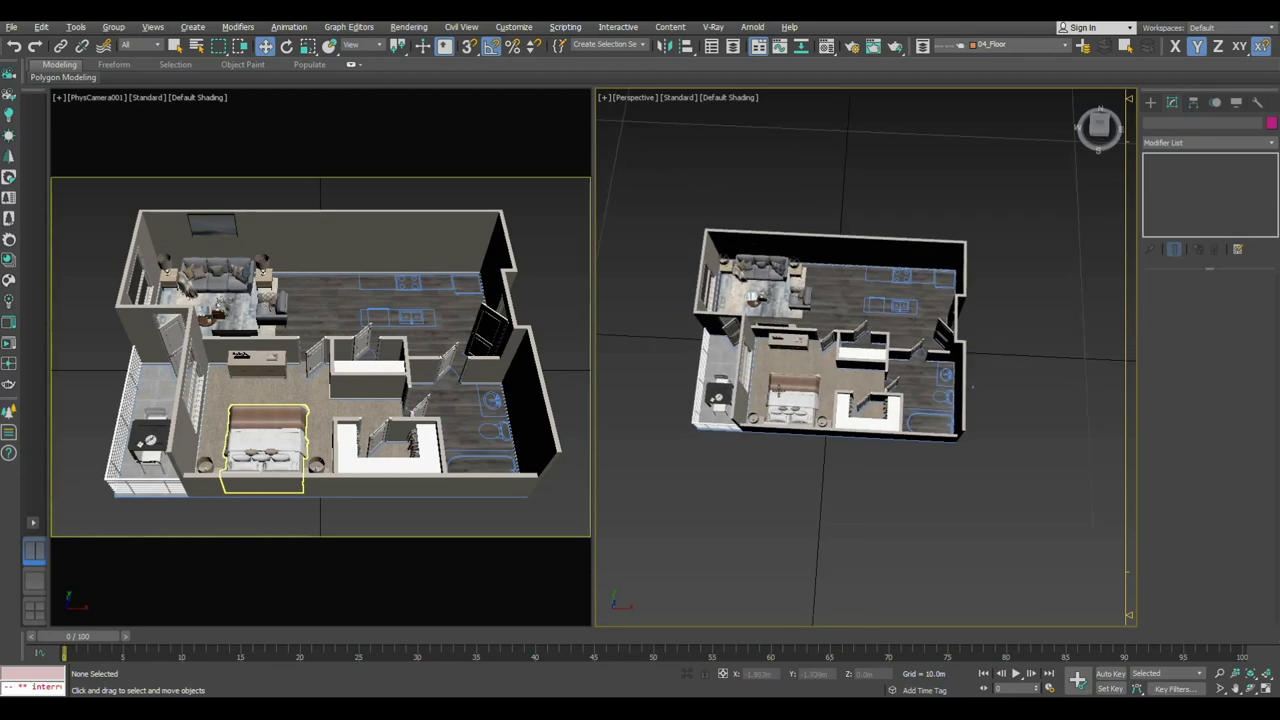
# Step: Maximize the perspective view and move the fridge into the kitchen
pyautogui.rightClick(999, 378)
pyautogui.click(999, 378)
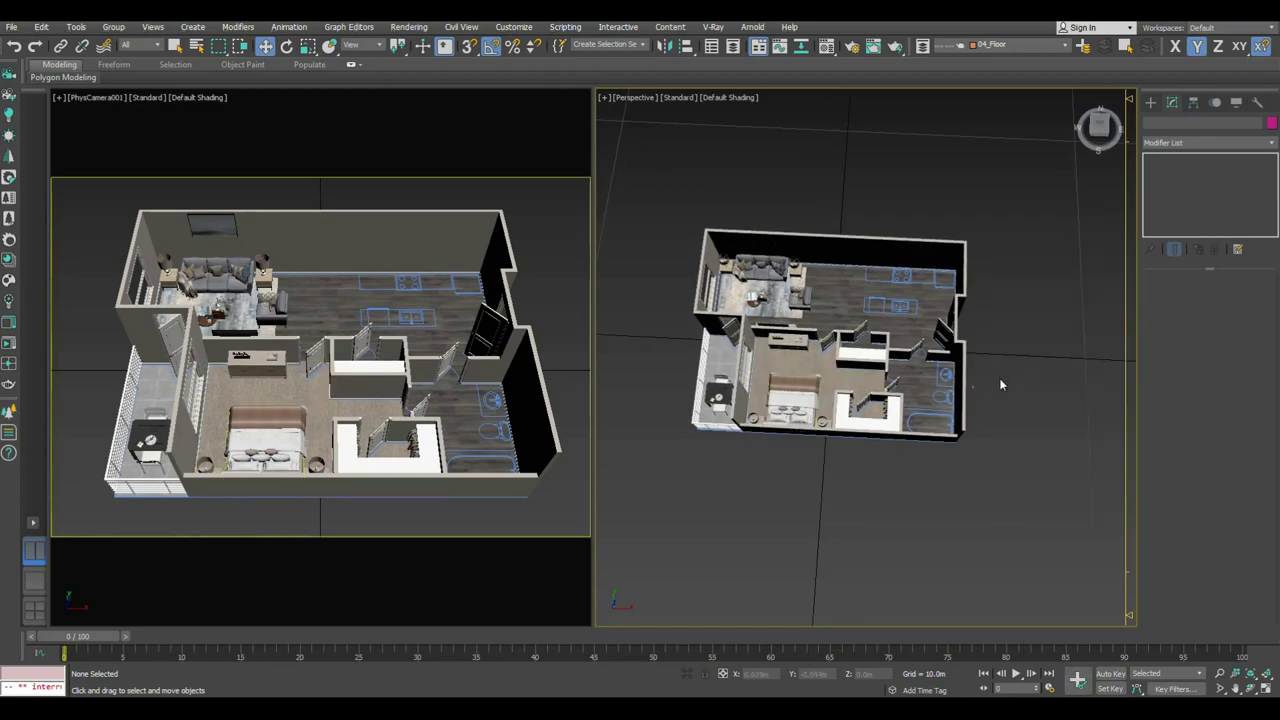
pyautogui.keyDown('alt'); pyautogui.moveTo(1000, 380); pyautogui.dragTo(1004, 380, button='middle'); pyautogui.keyUp('alt')
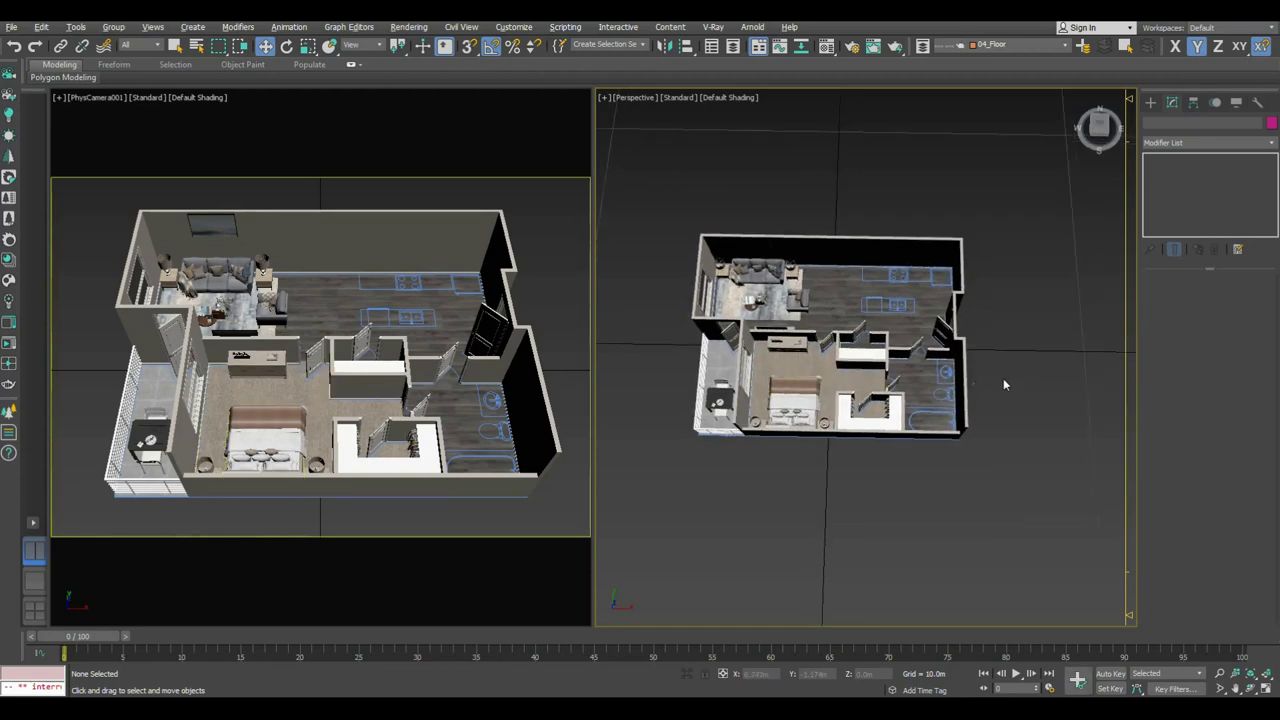
pyautogui.hotkey('alt', 'w')
pyautogui.keyDown('alt'); pyautogui.moveTo(944, 385); pyautogui.dragTo(854, 363, button='middle'); pyautogui.keyUp('alt')
pyautogui.scroll(-5, 540, 376)
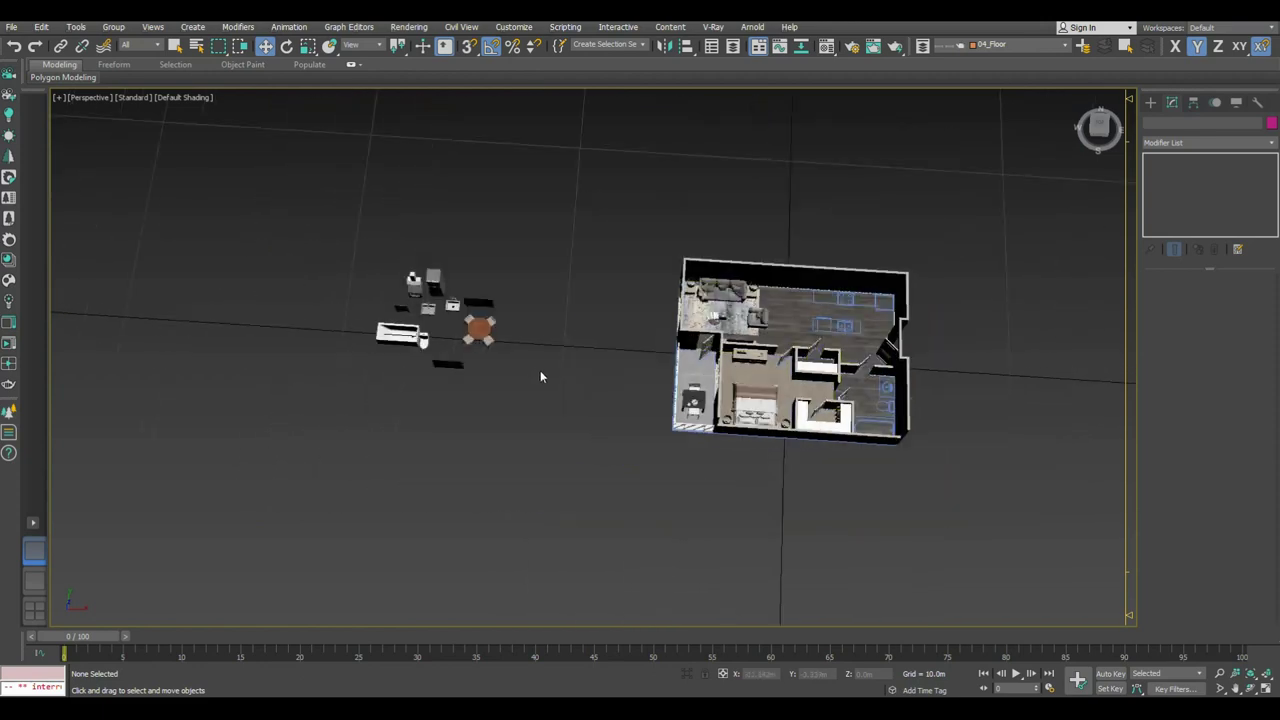
pyautogui.scroll(3, 560, 356)
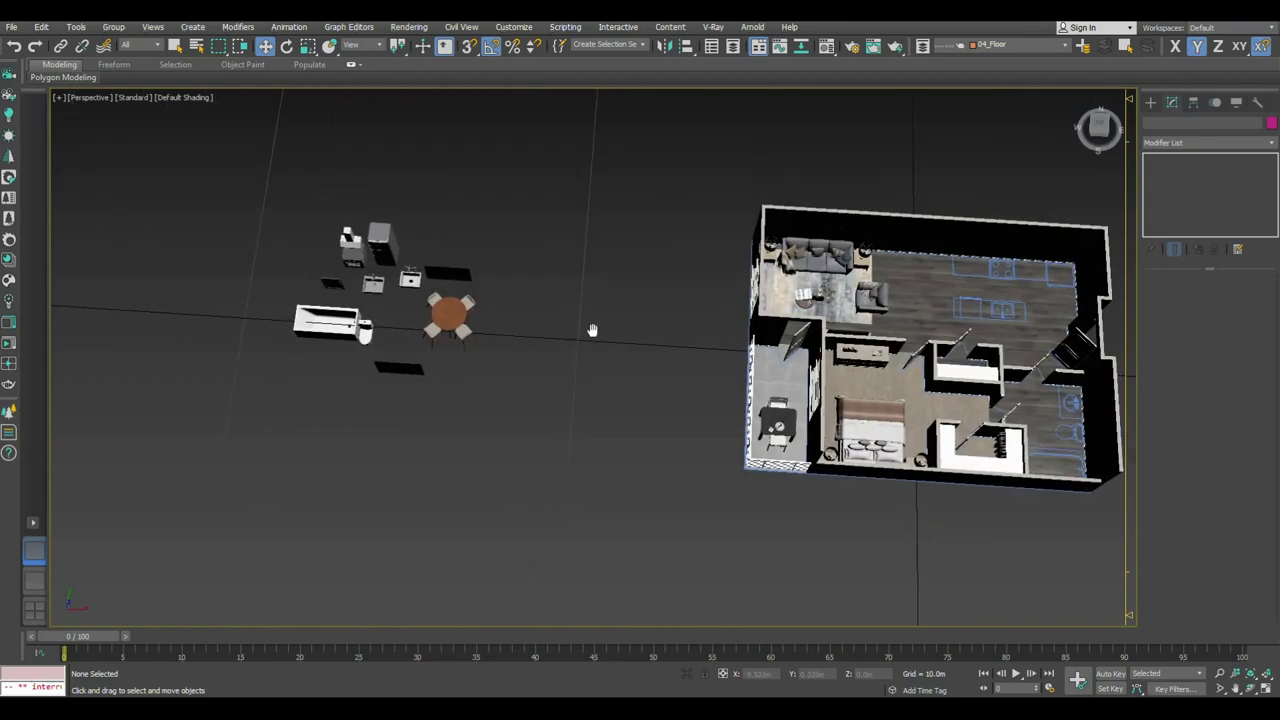
pyautogui.moveTo(603, 340); pyautogui.dragTo(524, 334, button='middle')
pyautogui.click(358, 254)
pyautogui.moveTo(358, 254); pyautogui.dragTo(1057, 265)
# Step: Scale the fridge up to 120 percent in the top view
pyautogui.press('z')
pyautogui.moveTo(935, 283)
pyautogui.keyDown('alt'); pyautogui.mouseDown(button='middle')
pyautogui.moveTo(929, 303)
pyautogui.moveTo(785, 326)
pyautogui.mouseUp(button='middle'); pyautogui.keyUp('alt')
pyautogui.press('t')
pyautogui.scroll(-4, 760, 320)
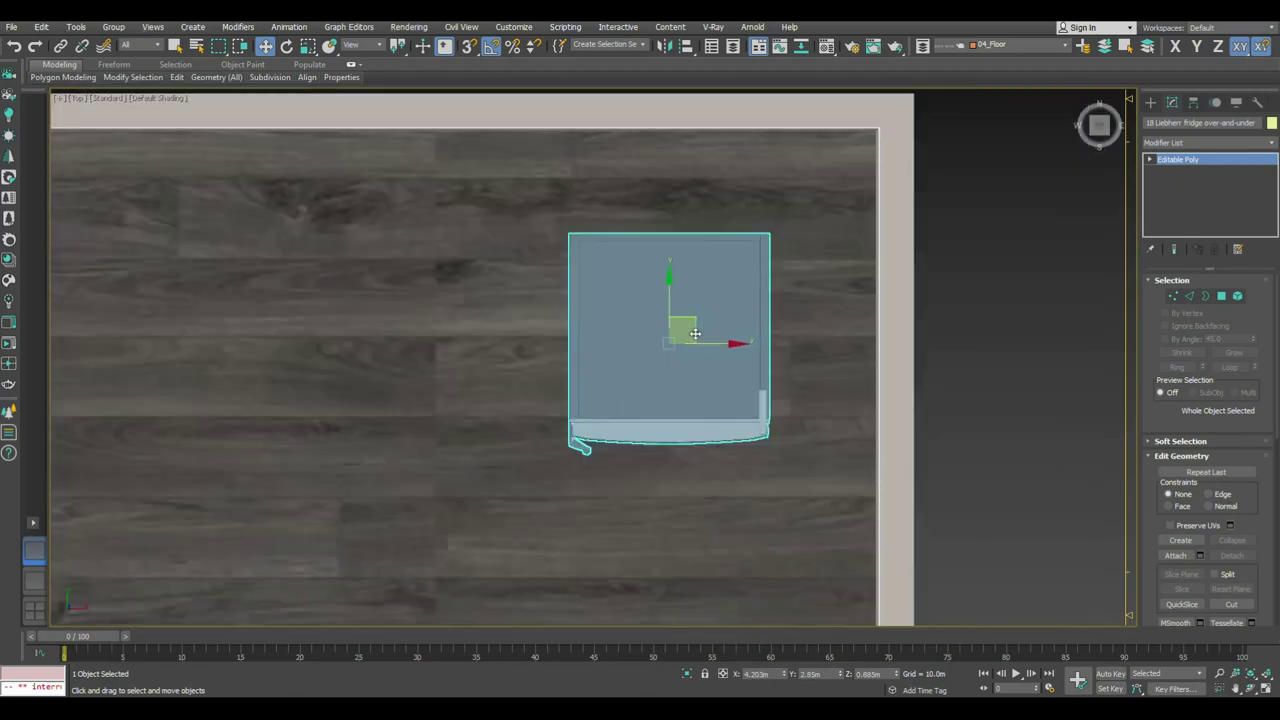
pyautogui.scroll(-4, 740, 300)
pyautogui.press('r')
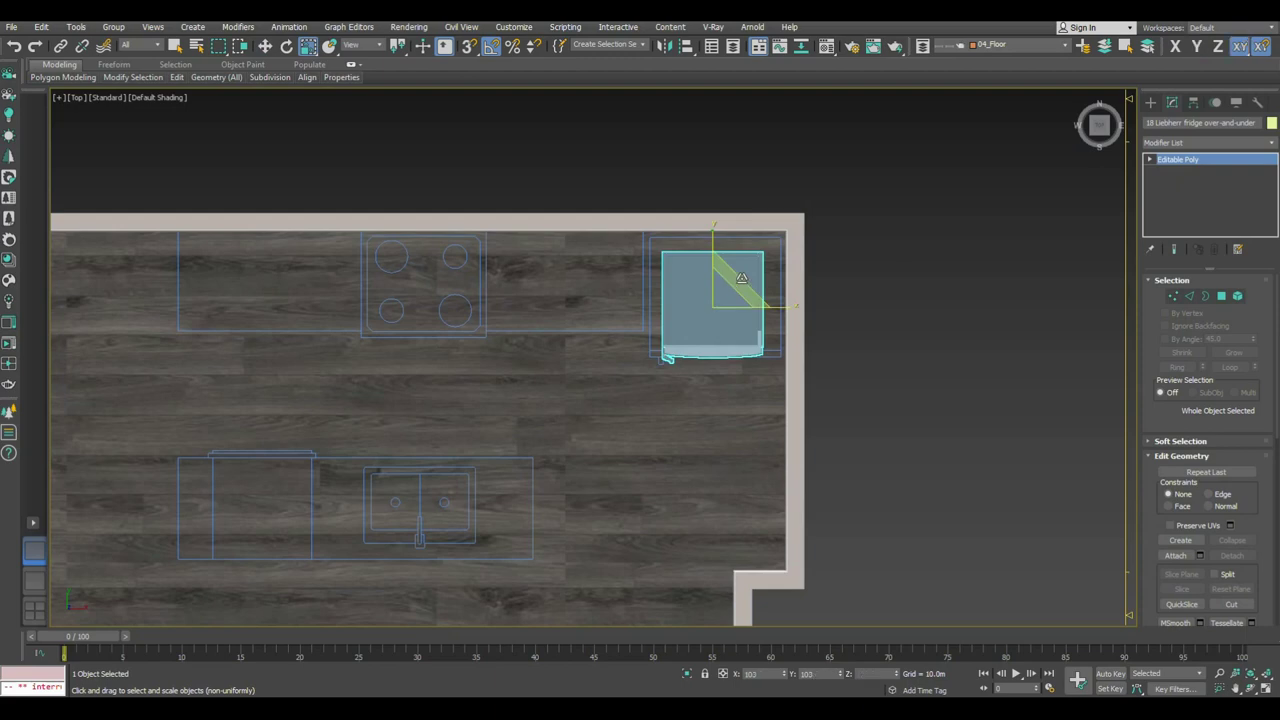
pyautogui.moveTo(741, 278)
pyautogui.mouseDown()
pyautogui.moveTo(751, 271)
pyautogui.moveTo(745, 284)
pyautogui.moveTo(717, 252)
pyautogui.mouseUp()
pyautogui.press('p')
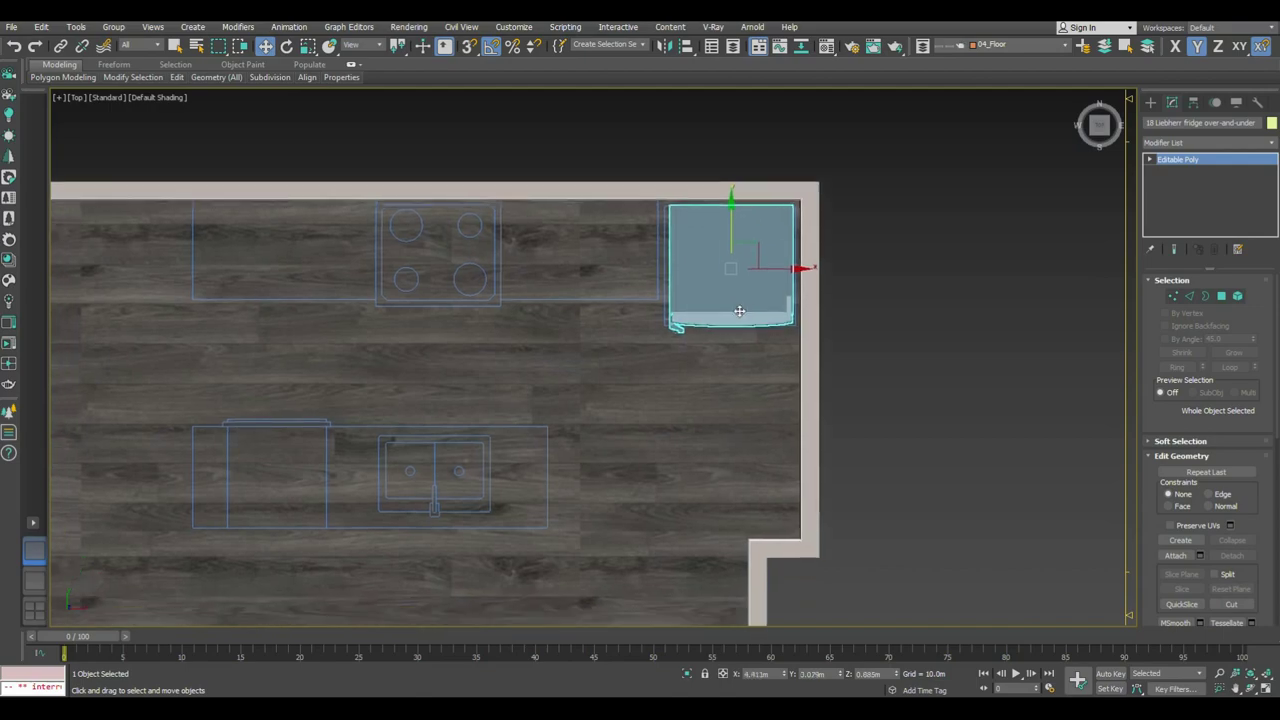
pyautogui.keyDown('alt'); pyautogui.moveTo(716, 251); pyautogui.dragTo(726, 314, button='middle'); pyautogui.keyUp('alt')
# Step: Align the fridge against the kitchen wall
pyautogui.hotkey('alt', 'a')
pyautogui.click(688, 440)
pyautogui.click(642, 467)
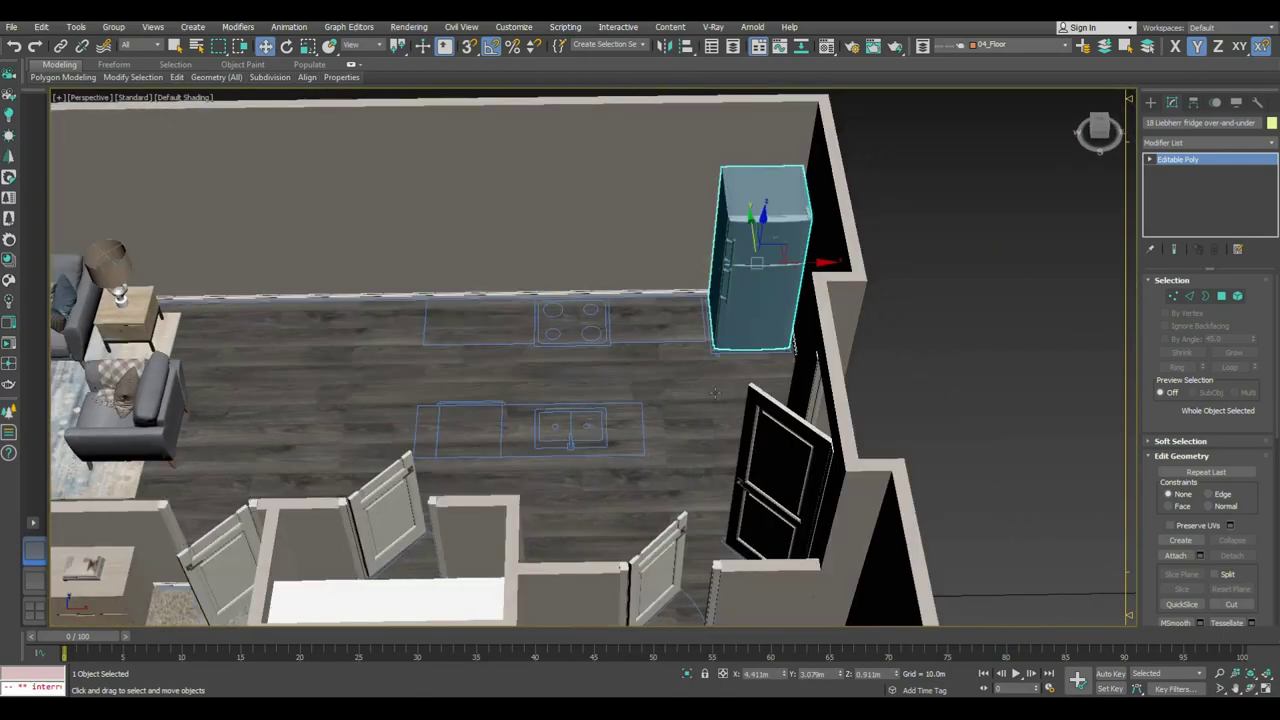
pyautogui.scroll(-5, 886, 334)
pyautogui.click(886, 334)
pyautogui.keyDown('alt'); pyautogui.moveTo(886, 334); pyautogui.dragTo(860, 370, button='middle'); pyautogui.keyUp('alt')
pyautogui.scroll(-5, 860, 370)
pyautogui.scroll(2, 449, 377)
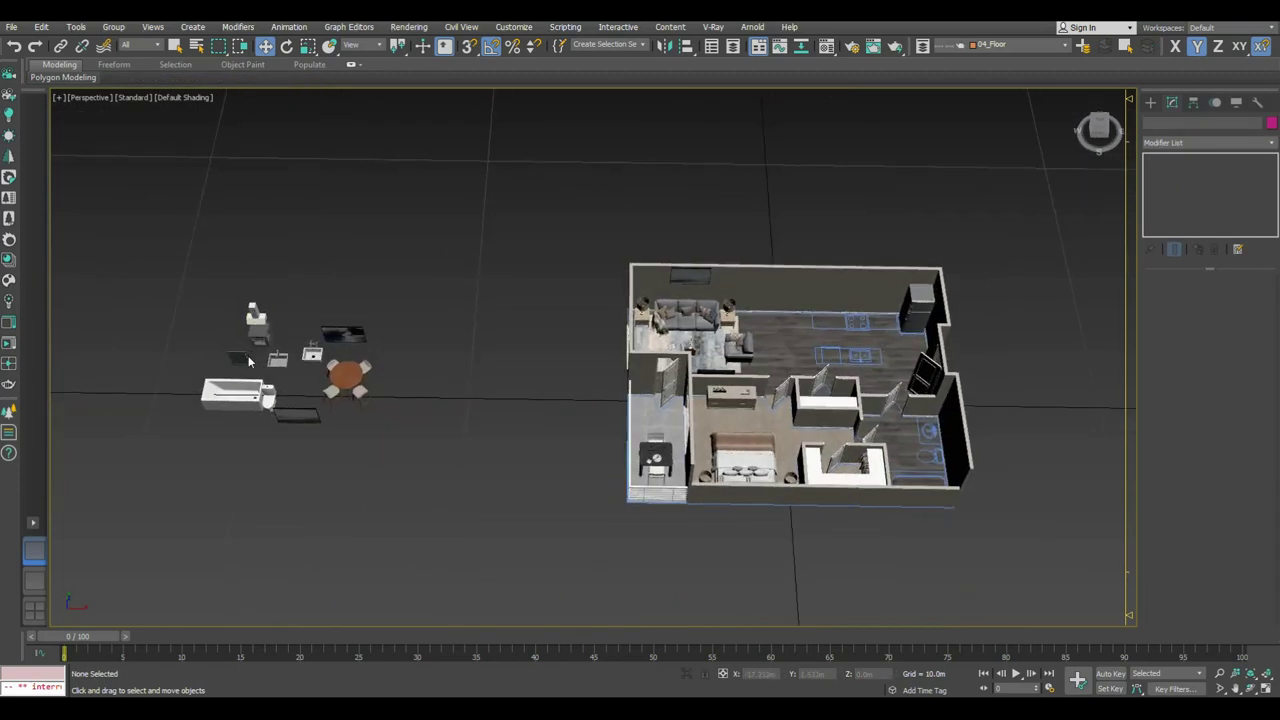
# Step: Bring the loose furniture pieces over toward the apartment floor plan
pyautogui.keyDown('alt'); pyautogui.moveTo(222, 307); pyautogui.dragTo(918, 204, button='middle'); pyautogui.keyUp('alt')
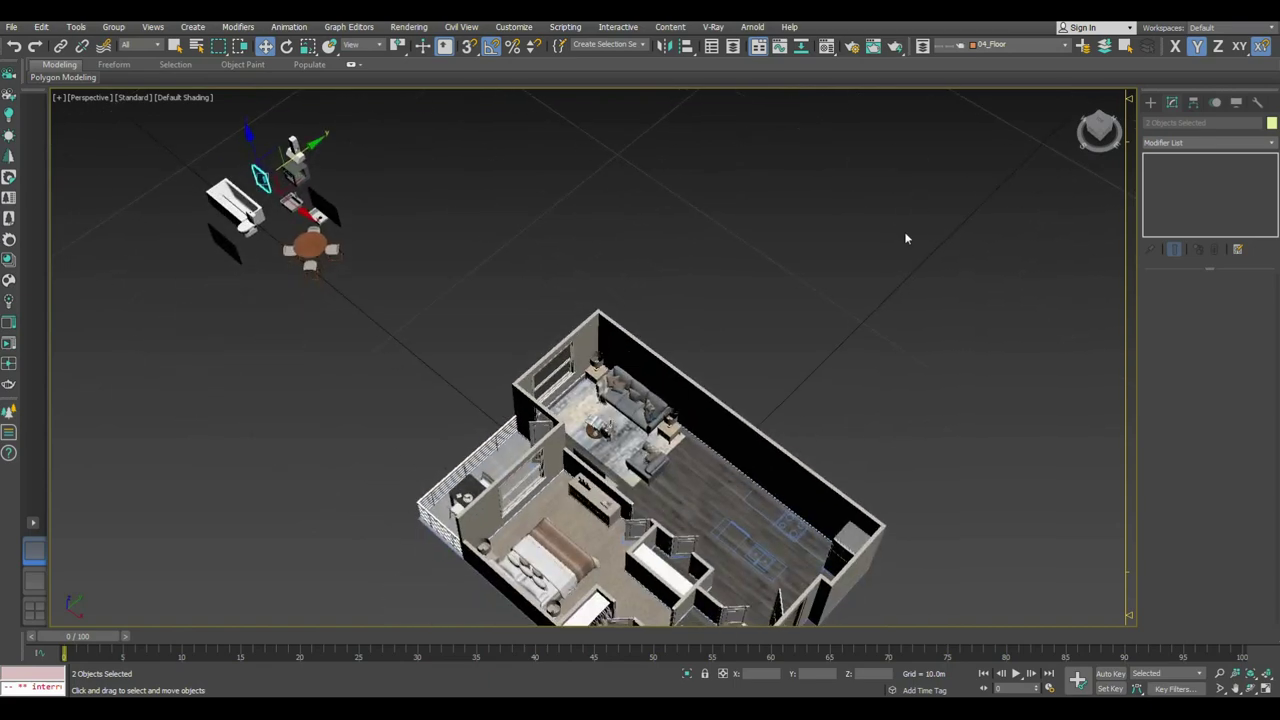
pyautogui.moveTo(752, 546)
pyautogui.keyDown('alt'); pyautogui.mouseDown(button='middle')
pyautogui.moveTo(769, 495)
pyautogui.moveTo(766, 420)
pyautogui.moveTo(741, 385)
pyautogui.mouseUp(button='middle'); pyautogui.keyUp('alt')
pyautogui.press('F3')
pyautogui.press('F3')
pyautogui.hotkey('alt', 'q')
pyautogui.scroll(-3, 741, 385)
pyautogui.moveTo(417, 252); pyautogui.dragTo(268, 366)
pyautogui.moveTo(389, 288)
pyautogui.mouseDown()
pyautogui.moveTo(700, 343)
pyautogui.moveTo(867, 322)
pyautogui.mouseUp()
pyautogui.hotkey('ctrl', 'a')
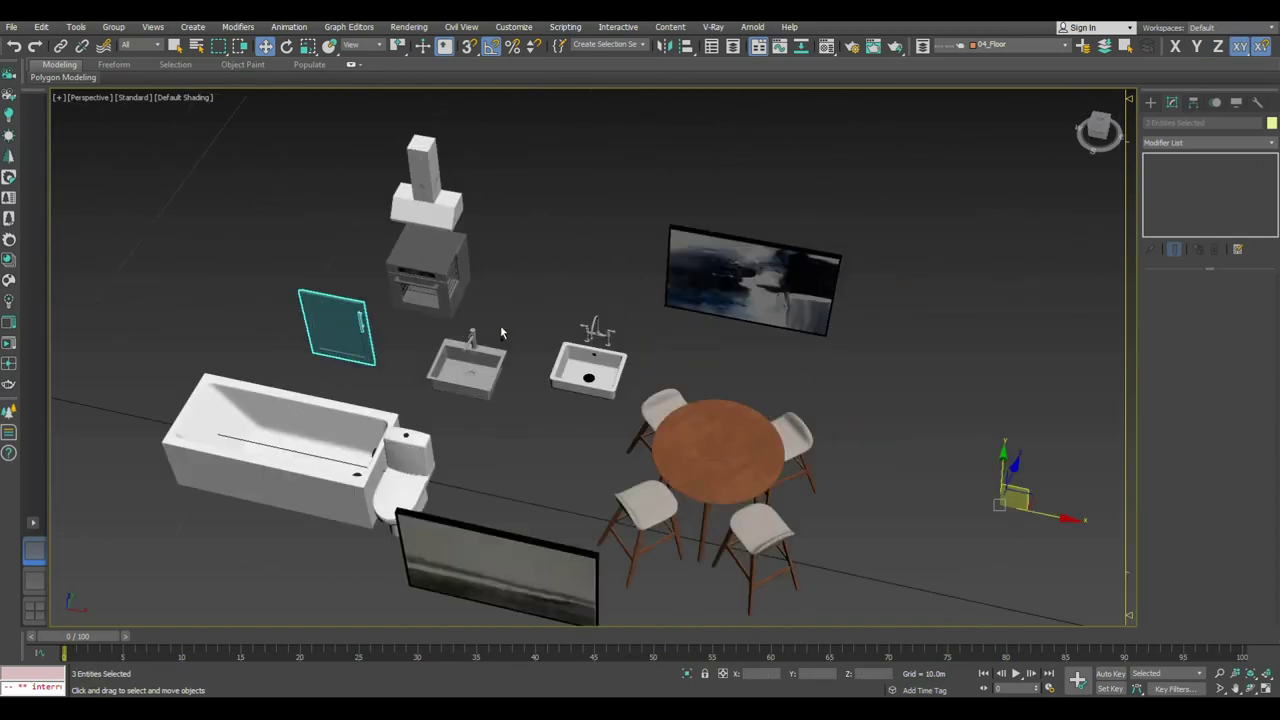
pyautogui.keyDown('ctrl'); pyautogui.moveTo(492, 297); pyautogui.dragTo(283, 182); pyautogui.keyUp('ctrl')
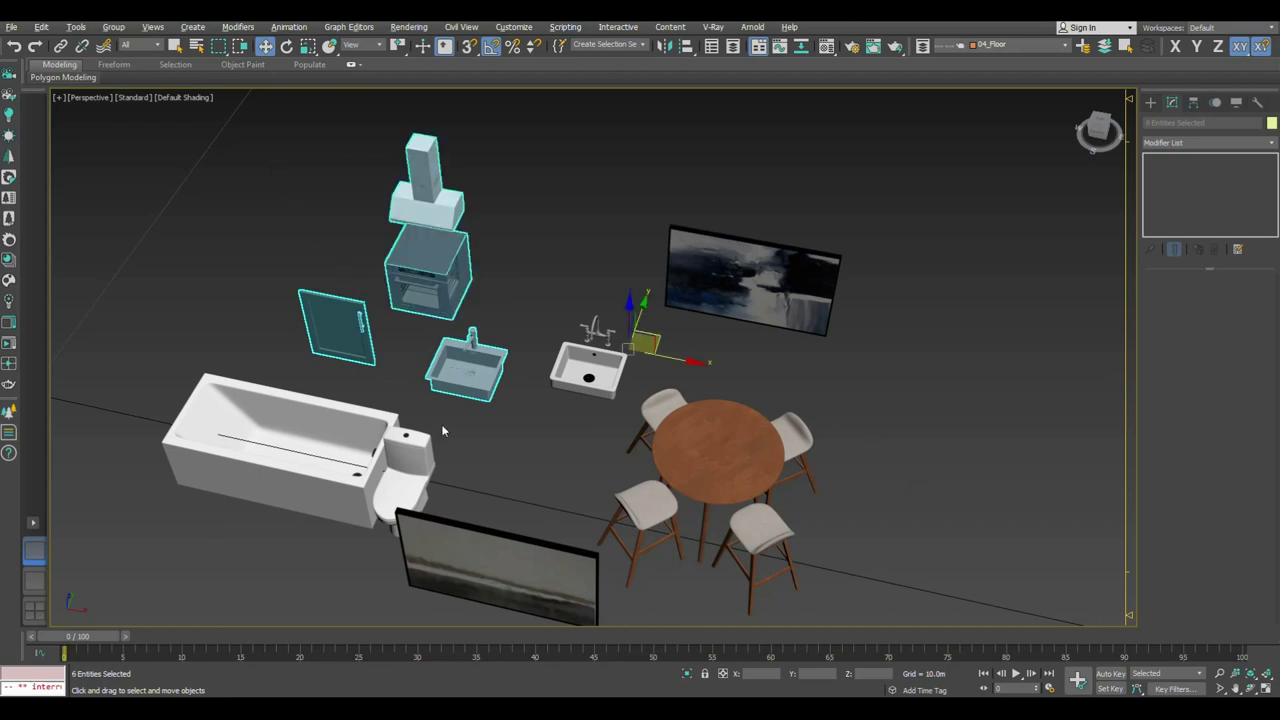
pyautogui.moveTo(548, 402); pyautogui.dragTo(475, 410, button='middle')
pyautogui.moveTo(351, 166); pyautogui.dragTo(94, 346)
pyautogui.moveTo(258, 295); pyautogui.dragTo(543, 514)
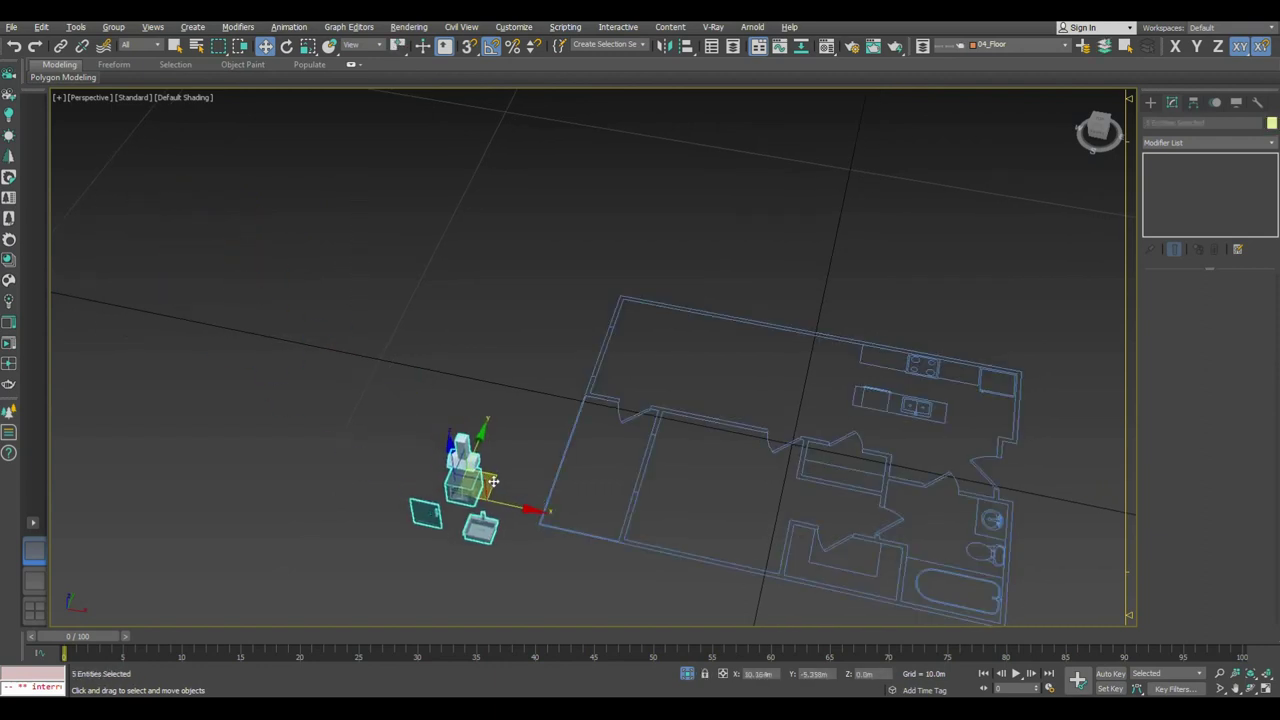
# Step: Place the oven and range hood onto the kitchen's back counter
pyautogui.click(484, 440)
pyautogui.keyDown('ctrl'); pyautogui.click(461, 500); pyautogui.keyUp('ctrl')
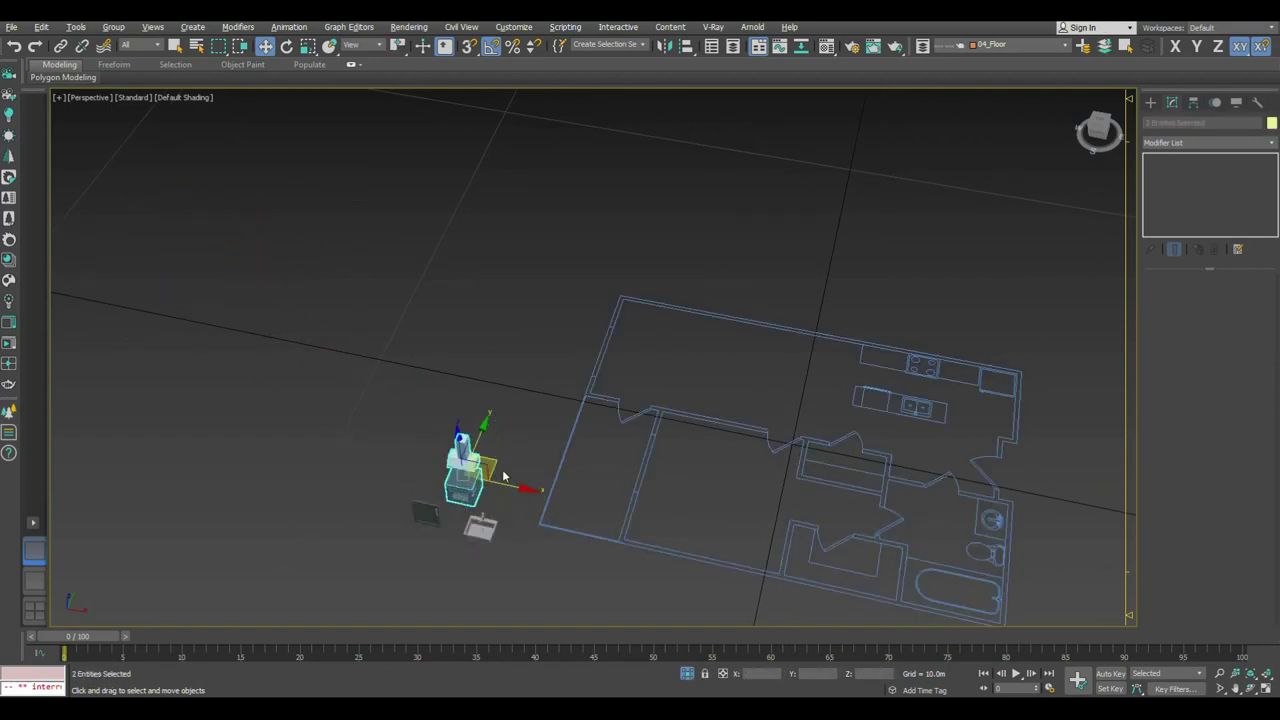
pyautogui.moveTo(498, 464); pyautogui.dragTo(963, 339)
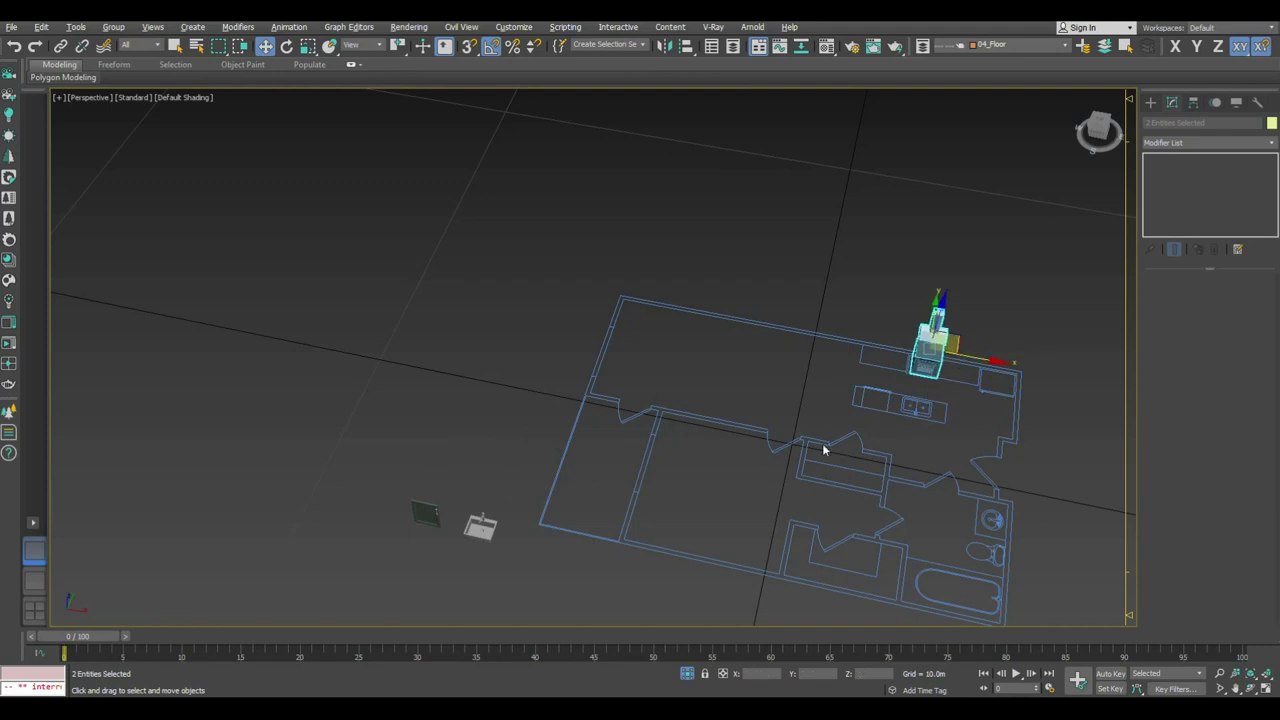
pyautogui.press('z')
pyautogui.press('t')
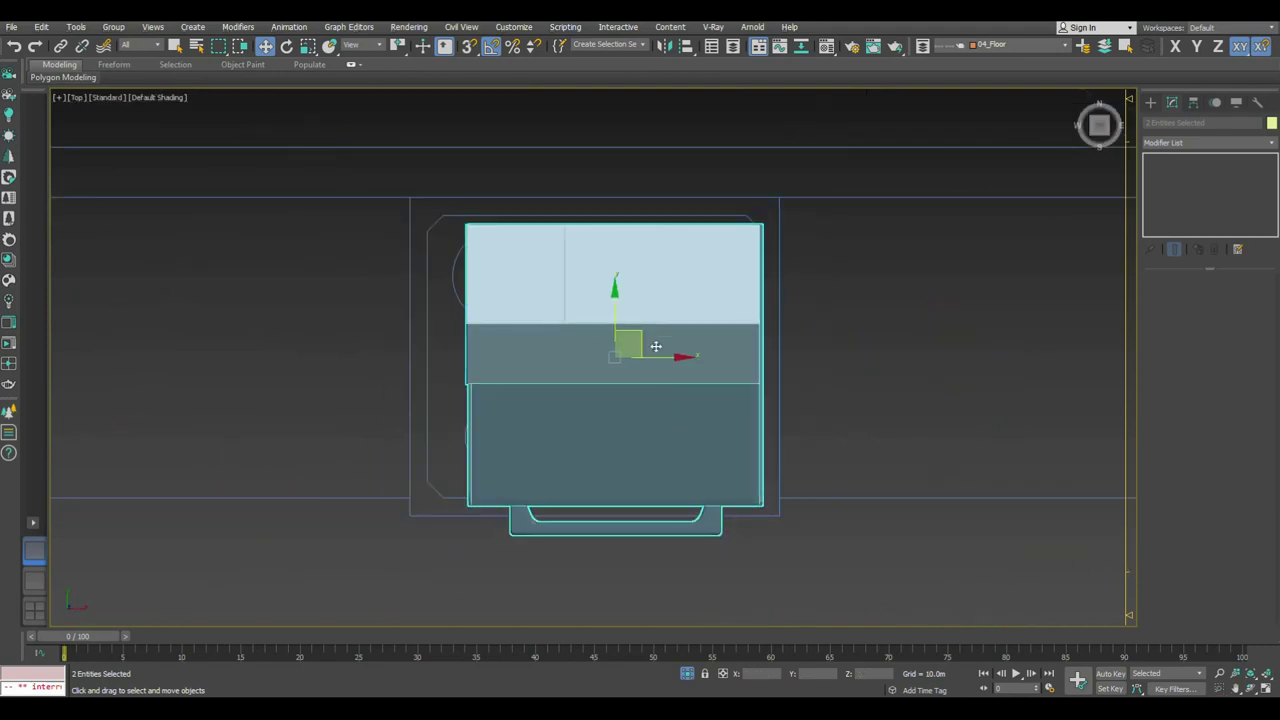
pyautogui.press('r')
pyautogui.moveTo(641, 337)
pyautogui.mouseDown()
pyautogui.moveTo(625, 324)
pyautogui.moveTo(645, 316)
pyautogui.moveTo(624, 320)
pyautogui.mouseUp()
pyautogui.press('w')
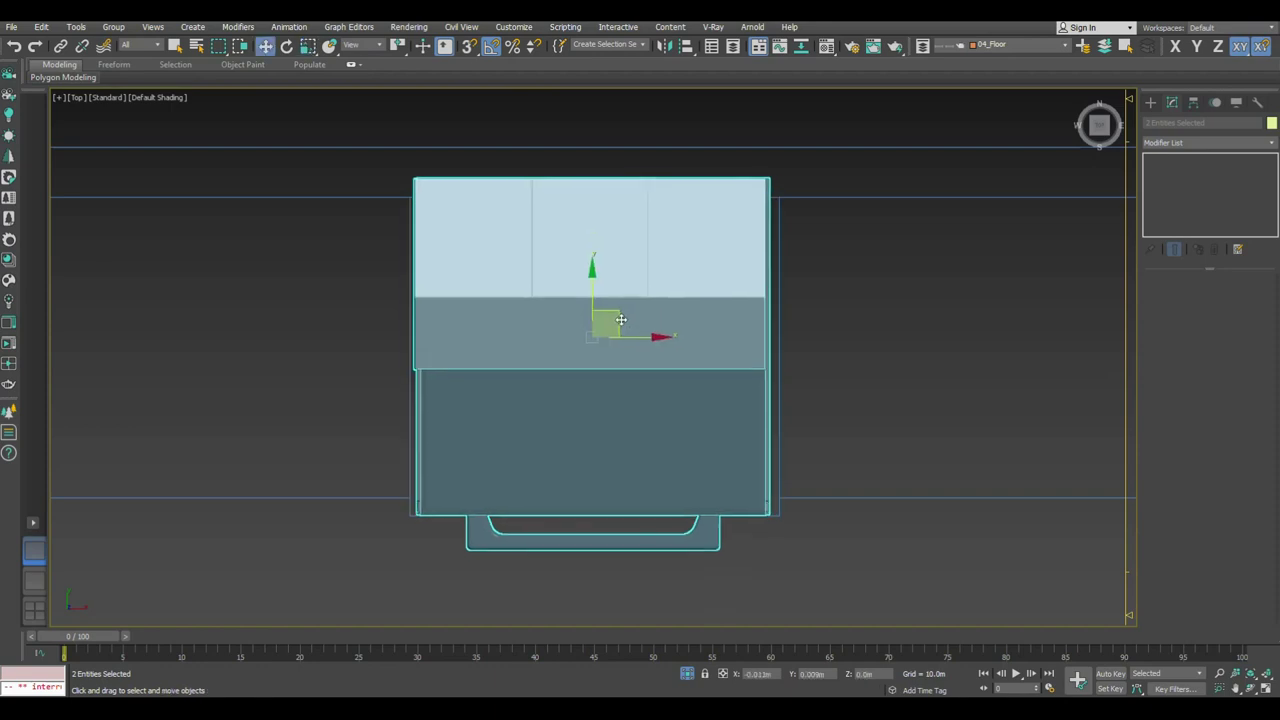
pyautogui.press('p')
pyautogui.moveTo(611, 443)
pyautogui.keyDown('alt'); pyautogui.mouseDown(button='middle')
pyautogui.moveTo(651, 371)
pyautogui.moveTo(634, 366)
pyautogui.mouseUp(button='middle'); pyautogui.keyUp('alt')
# Step: Move the sink and cabinet door group into the kitchen
pyautogui.click(730, 370)
pyautogui.scroll(-3, 730, 370)
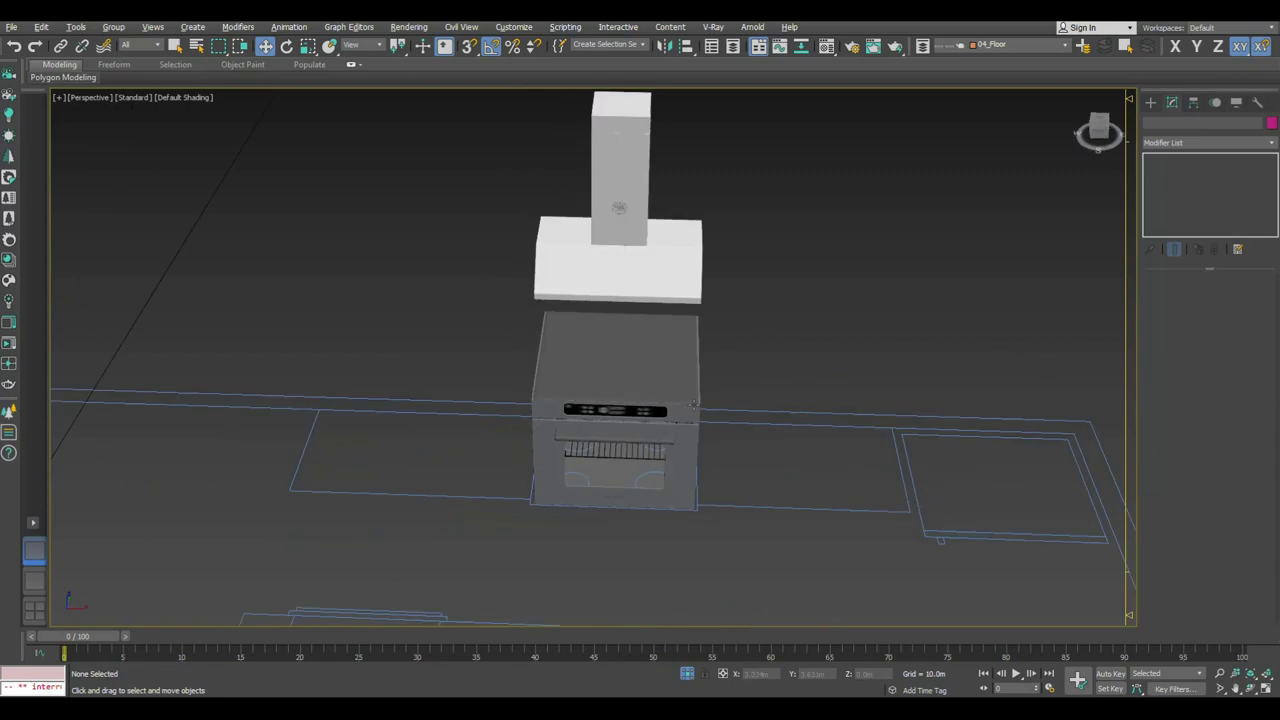
pyautogui.scroll(-3, 693, 466)
pyautogui.keyDown('alt'); pyautogui.moveTo(708, 478); pyautogui.dragTo(705, 440, button='middle'); pyautogui.keyUp('alt')
pyautogui.scroll(-3, 594, 409)
pyautogui.moveTo(594, 409); pyautogui.dragTo(780, 369, button='middle')
pyautogui.scroll(-2, 637, 461)
pyautogui.moveTo(637, 461); pyautogui.dragTo(506, 578)
pyautogui.keyDown('alt'); pyautogui.moveTo(506, 578); pyautogui.dragTo(540, 540, button='middle'); pyautogui.keyUp('alt')
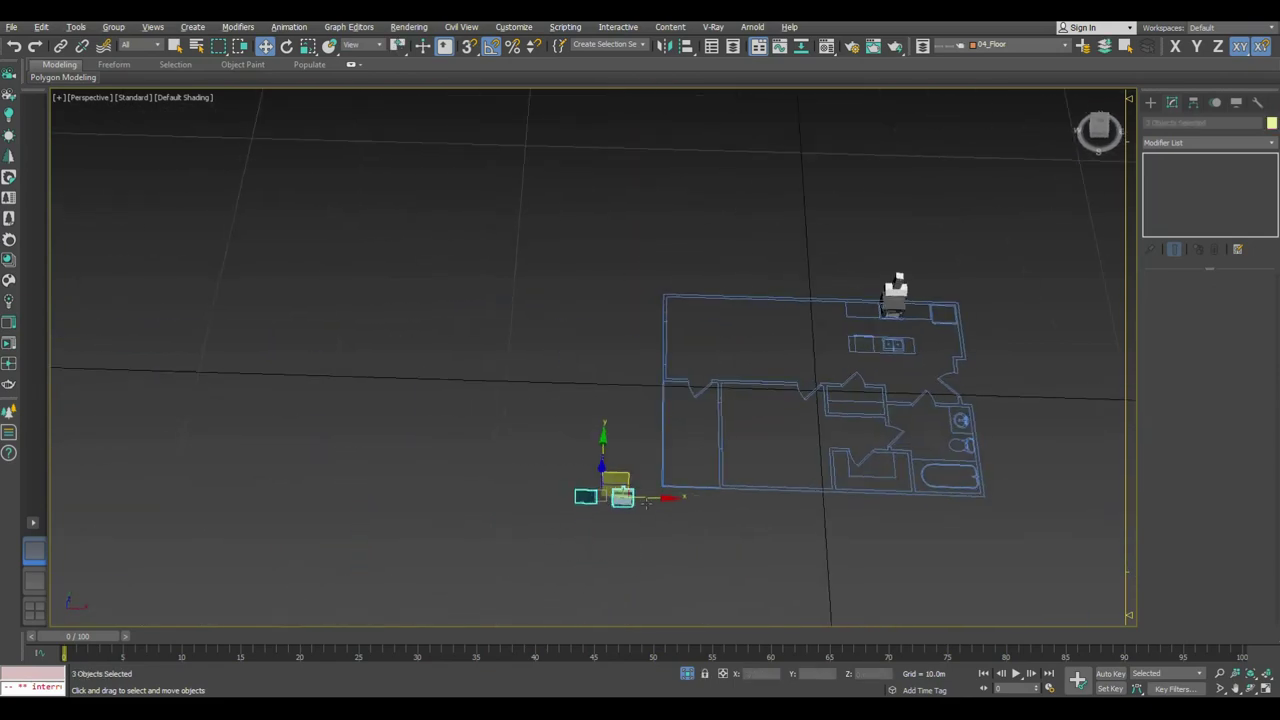
pyautogui.moveTo(617, 485); pyautogui.dragTo(848, 311)
pyautogui.press('z')
pyautogui.scroll(-2, 811, 394)
pyautogui.click(872, 377)
pyautogui.moveTo(872, 377)
pyautogui.mouseDown(button='middle')
pyautogui.moveTo(732, 498)
pyautogui.moveTo(751, 380)
pyautogui.moveTo(700, 403)
pyautogui.mouseUp(button='middle')
# Step: Assign an unused material slot to the green cabinet panel as a renamed material
pyautogui.press('m')
pyautogui.click(966, 228)
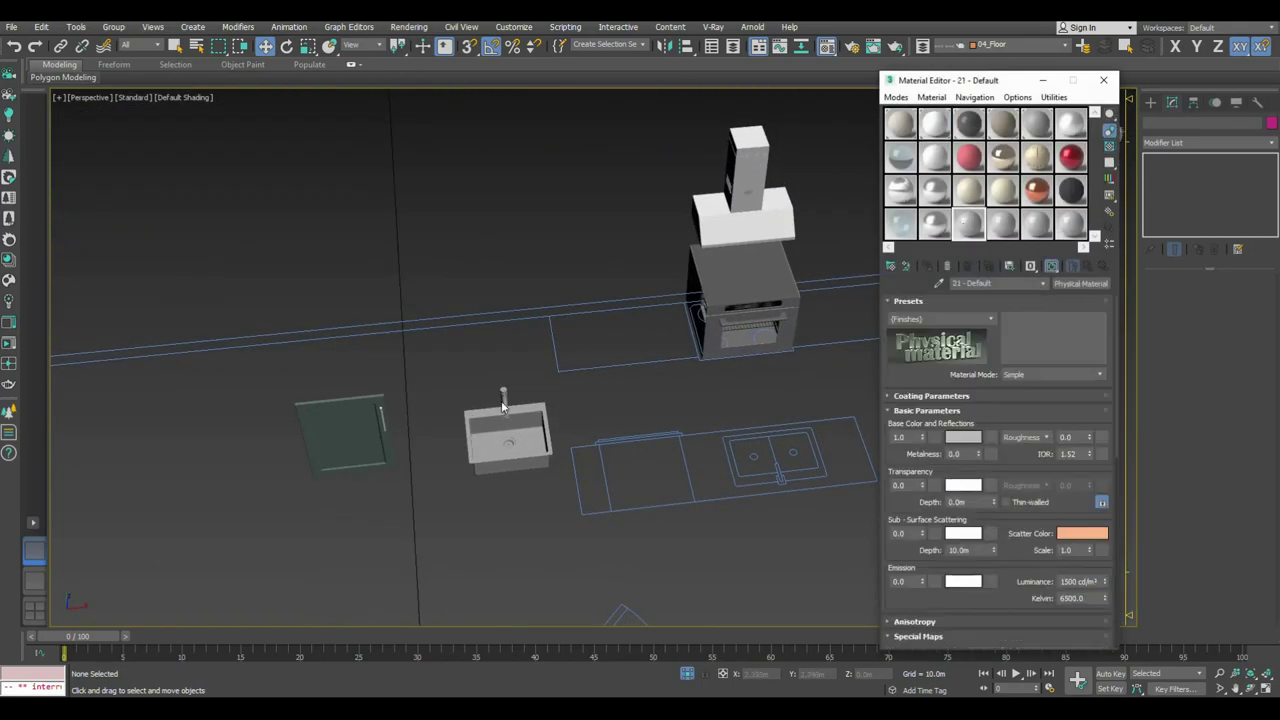
pyautogui.click(337, 440)
pyautogui.click(927, 267)
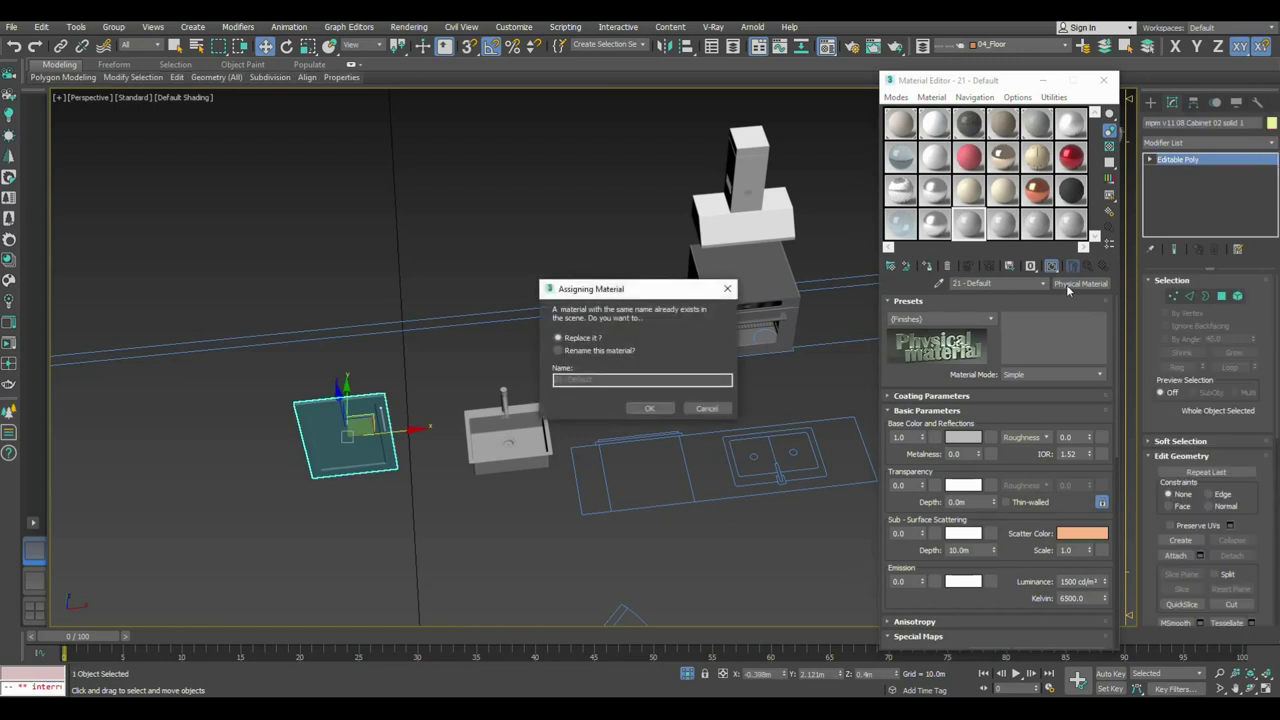
pyautogui.click(616, 352)
pyautogui.click(648, 409)
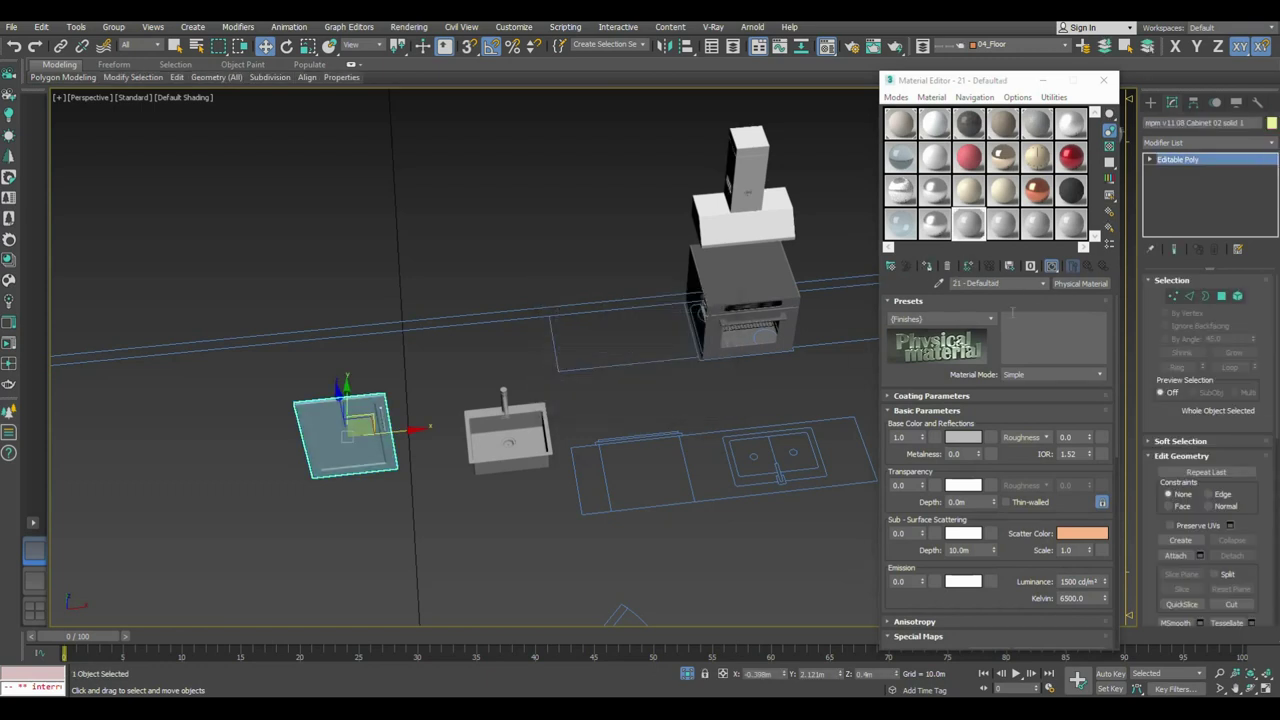
# Step: Make it a VRayMtl with white diffuse, grey 176 reflection and 0.9 glossiness
pyautogui.click(1068, 285)
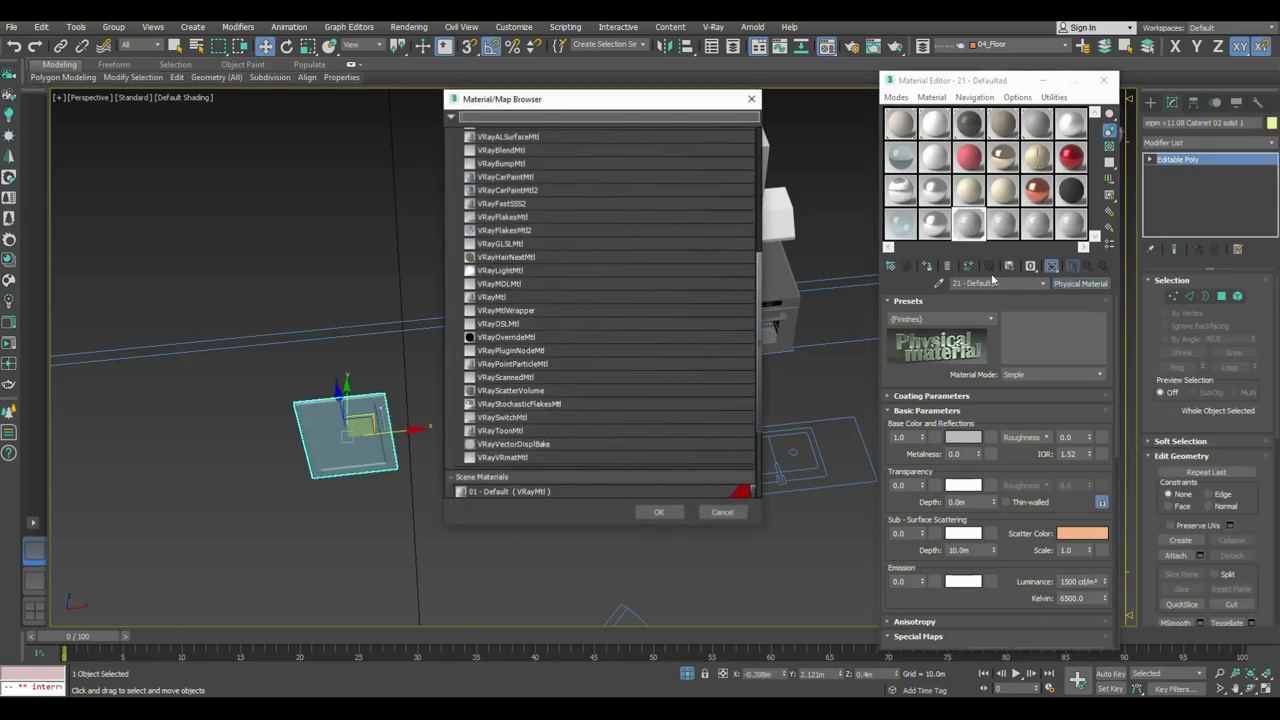
pyautogui.doubleClick(520, 297)
pyautogui.click(959, 315)
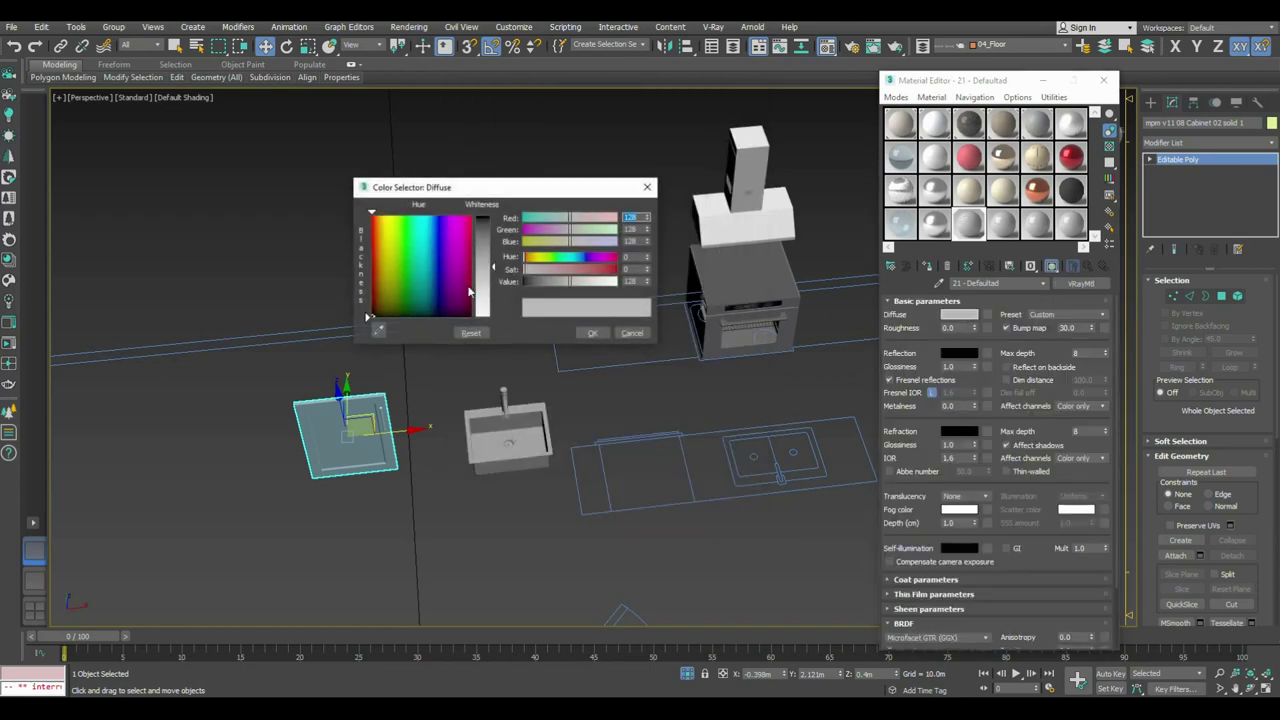
pyautogui.click(592, 333)
pyautogui.click(566, 256)
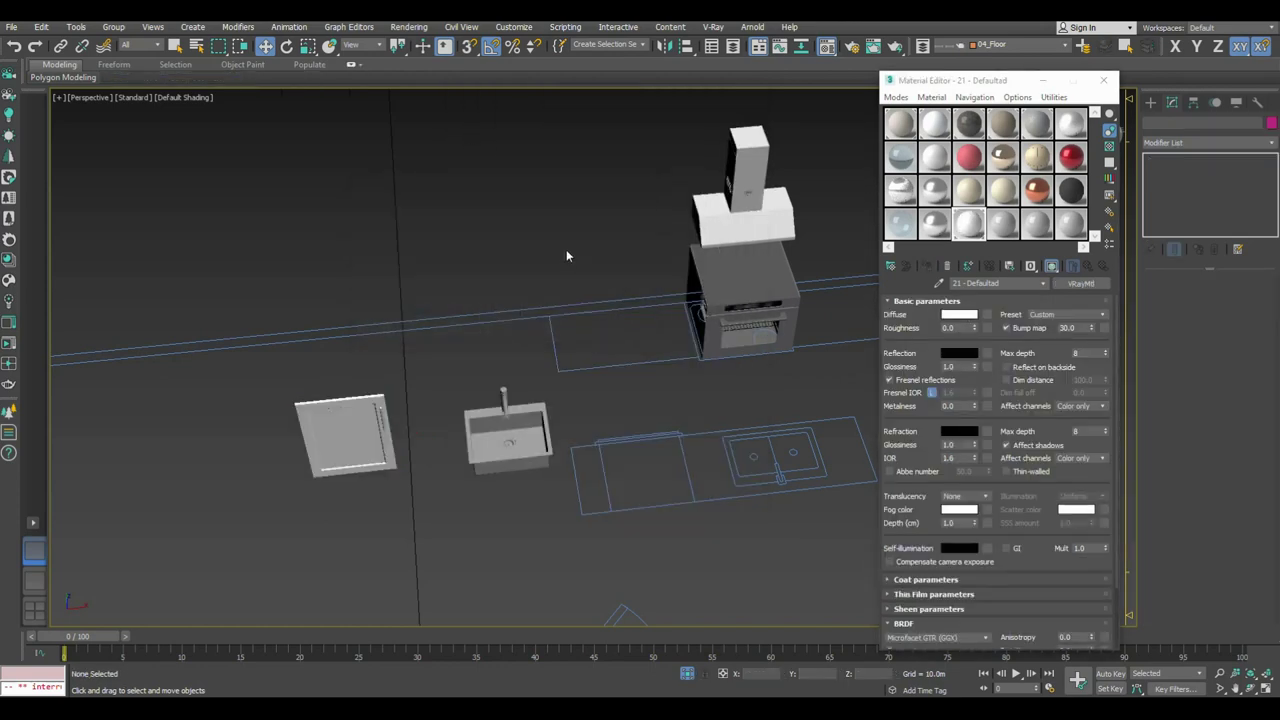
pyautogui.click(959, 353)
pyautogui.moveTo(495, 274); pyautogui.dragTo(492, 292)
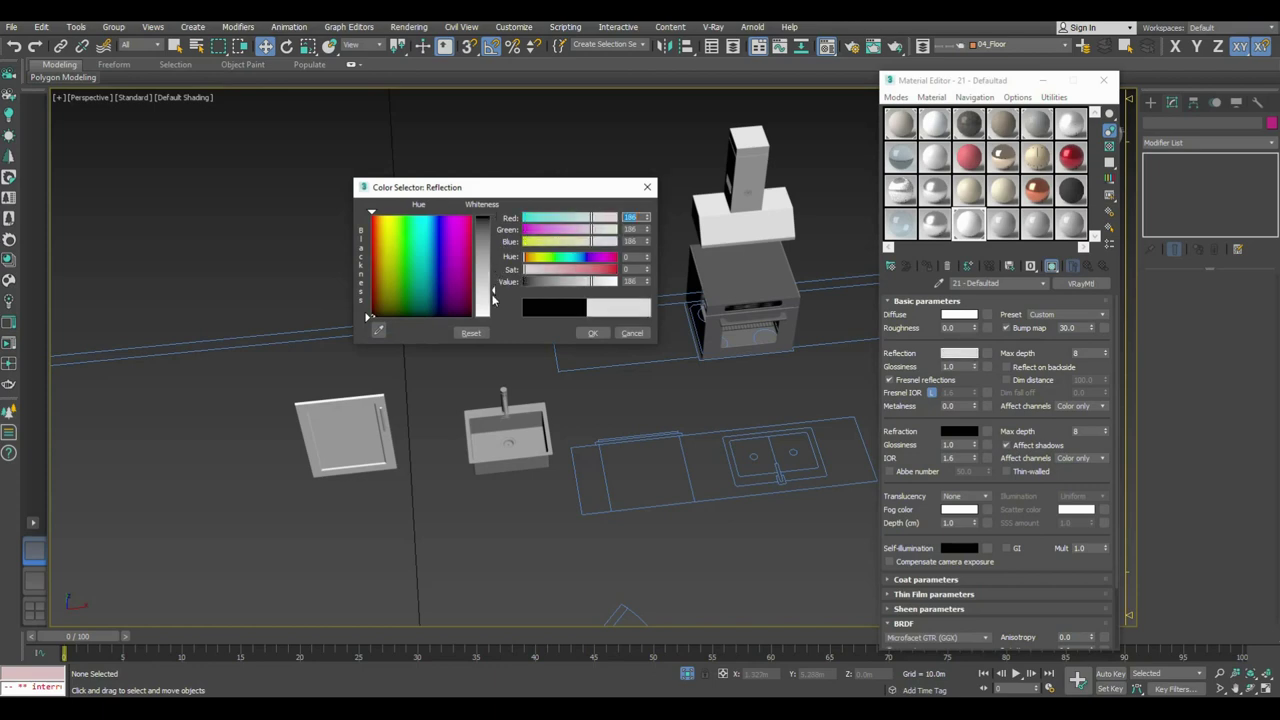
pyautogui.click(593, 334)
pyautogui.write('0.9')
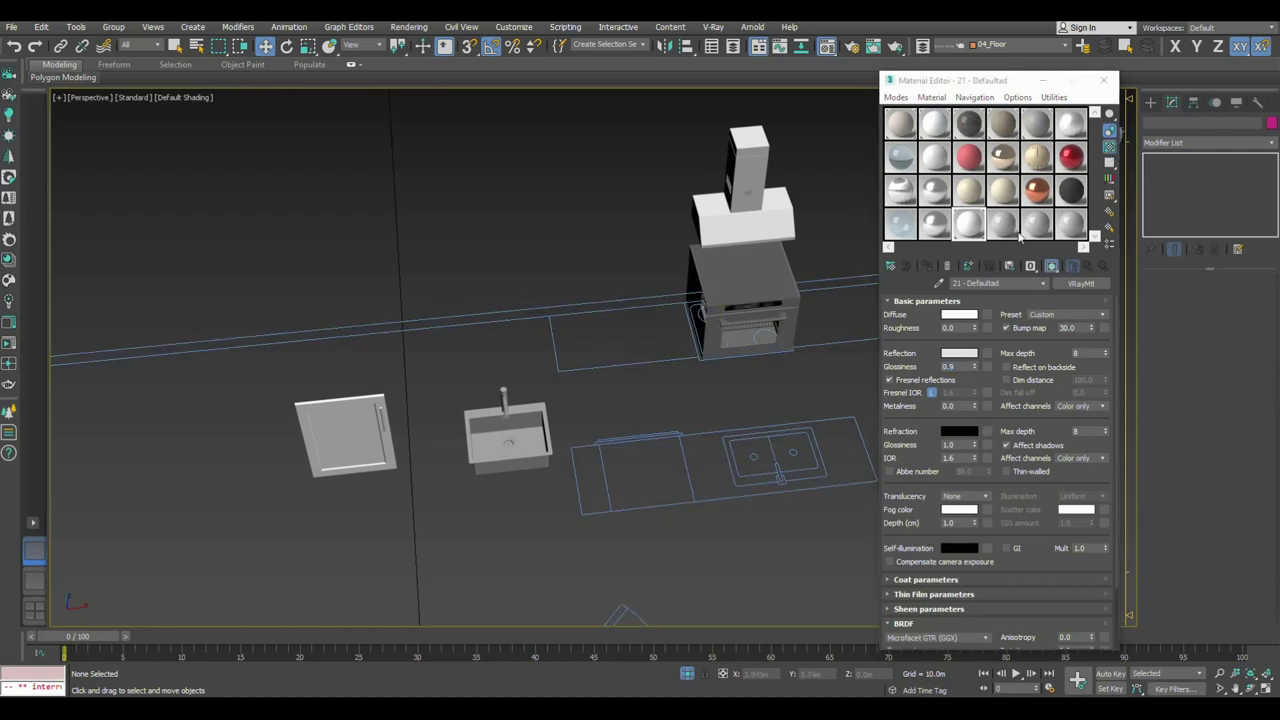
pyautogui.click(1099, 85)
pyautogui.click(1151, 103)
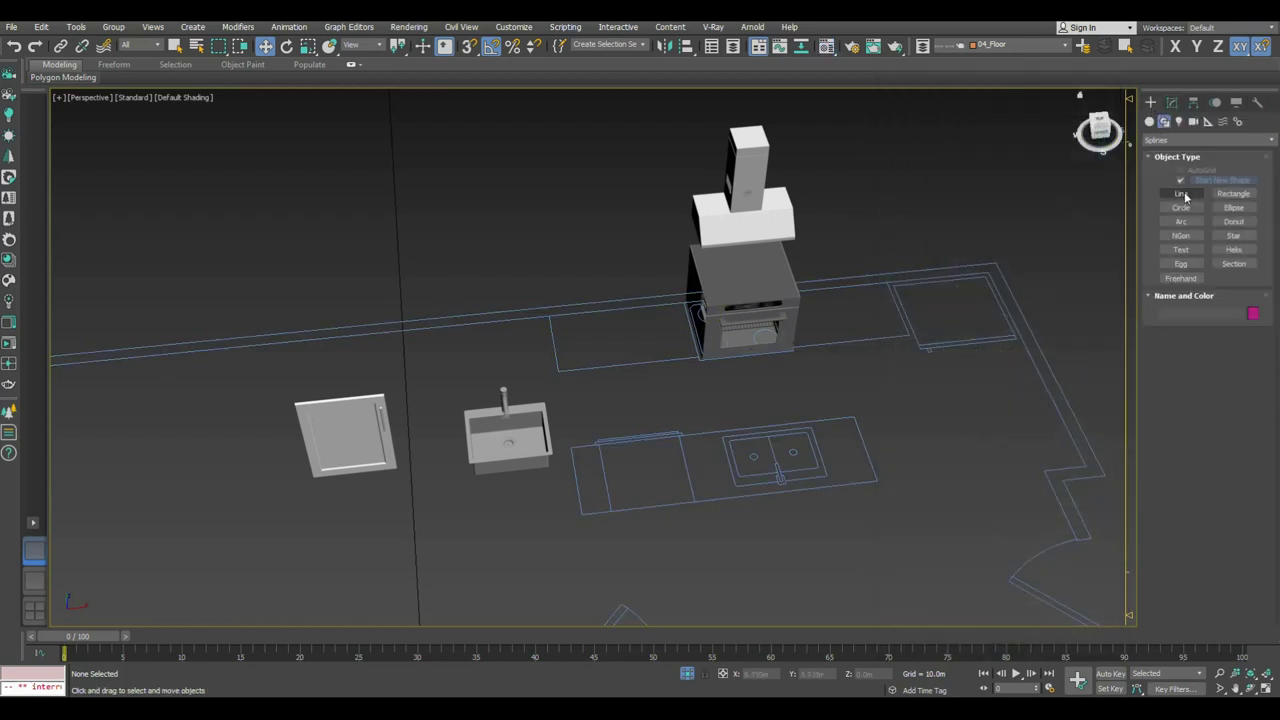
# Step: Create a counter-height box beside the oven
pyautogui.click(1149, 120)
pyautogui.click(1181, 183)
pyautogui.scroll(2, 591, 363)
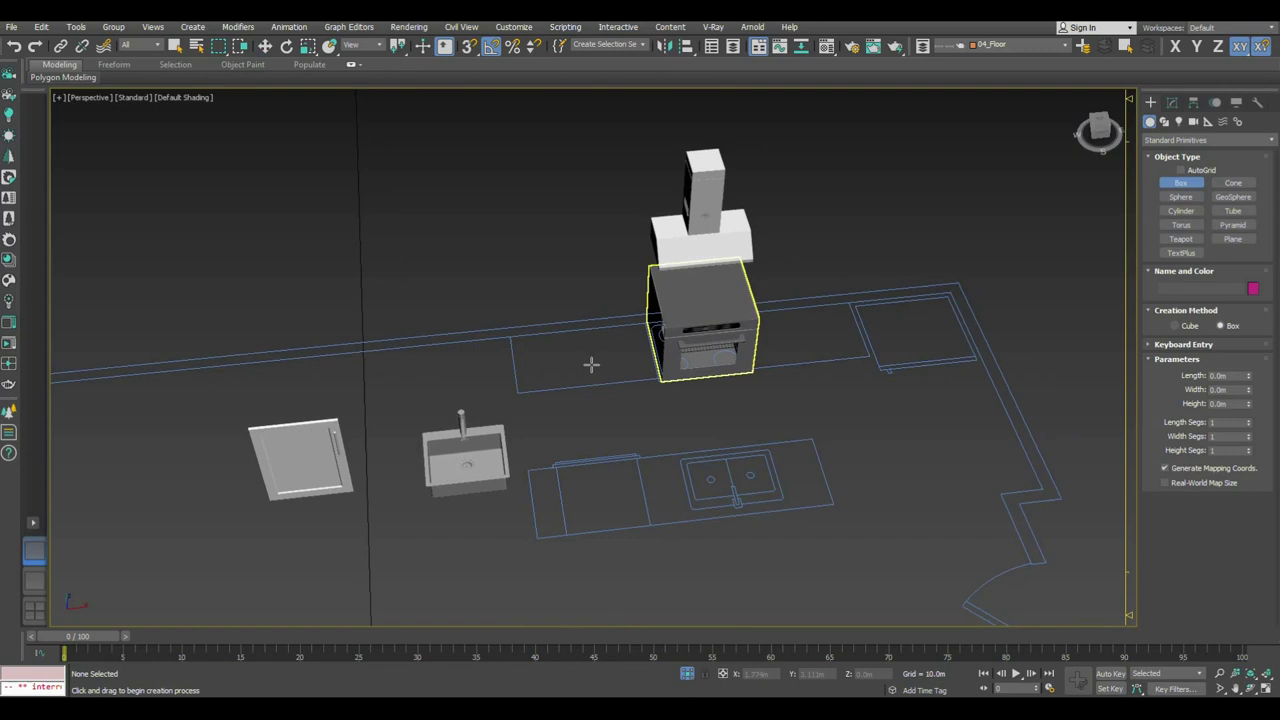
pyautogui.scroll(2, 559, 376)
pyautogui.moveTo(491, 405); pyautogui.dragTo(667, 307)
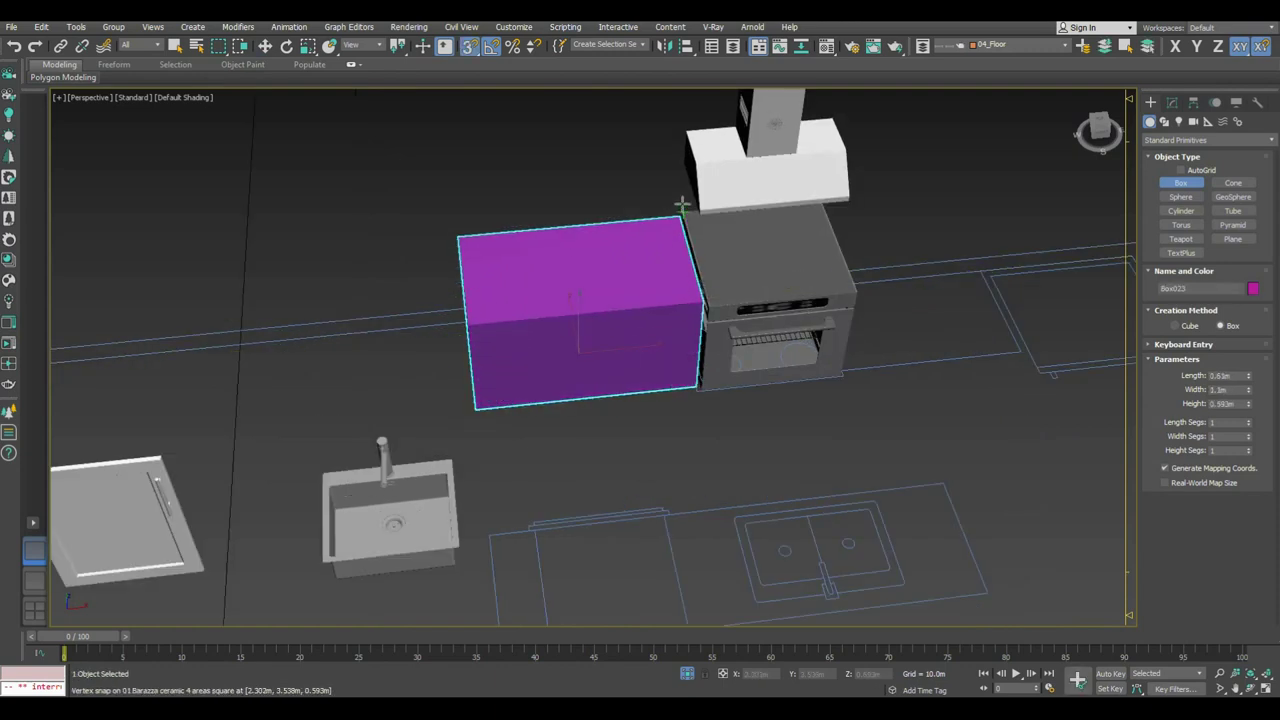
pyautogui.moveTo(653, 251)
pyautogui.keyDown('alt'); pyautogui.mouseDown(button='middle')
pyautogui.moveTo(666, 206)
pyautogui.moveTo(646, 243)
pyautogui.moveTo(445, 242)
pyautogui.mouseUp(button='middle'); pyautogui.keyUp('alt')
pyautogui.click(645, 242)
pyautogui.press('w')
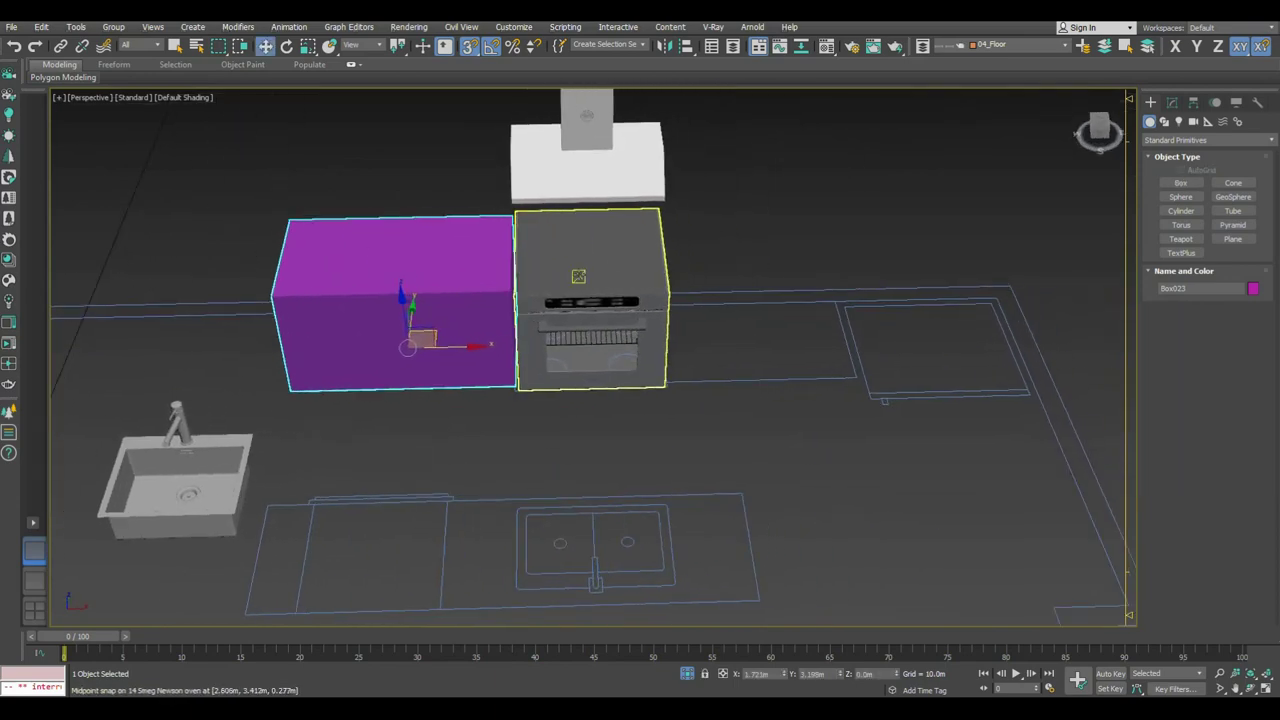
# Step: Convert the box to Editable Poly and stretch its vertices to meet the oven
pyautogui.click(1172, 102)
pyautogui.rightClick(1178, 160)
pyautogui.click(1199, 289)
pyautogui.click(1174, 297)
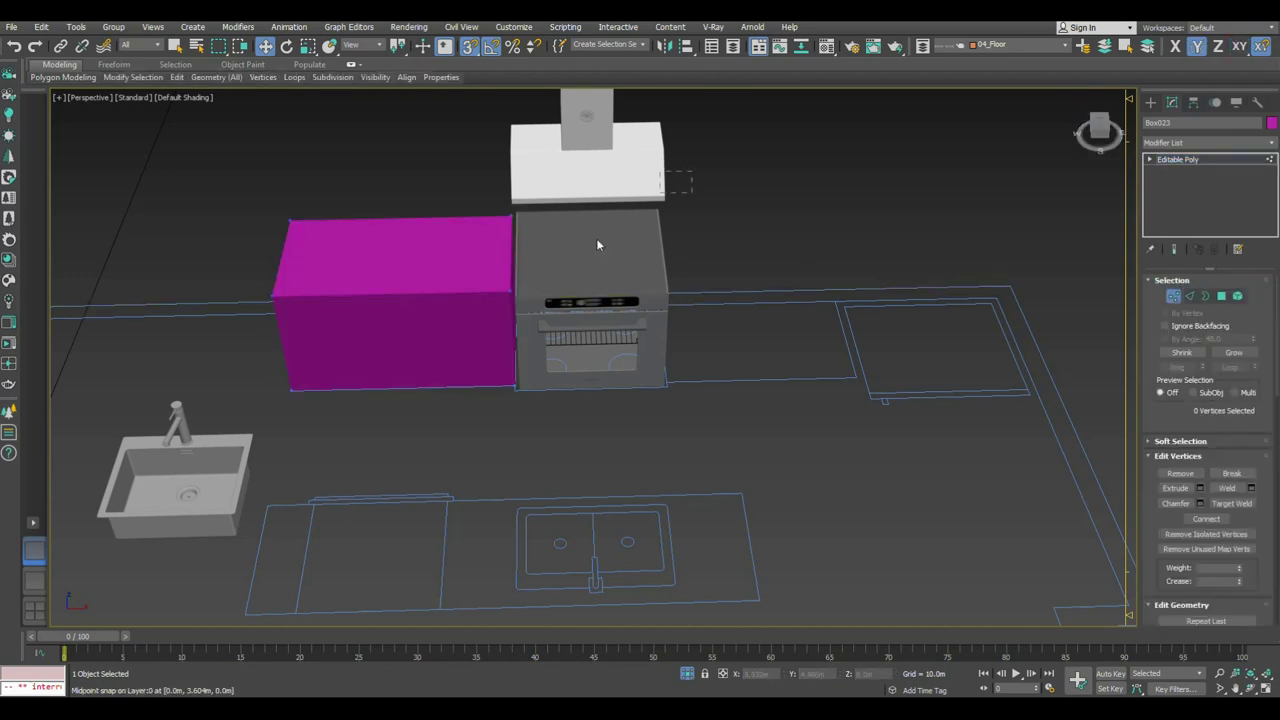
pyautogui.scroll(3, 548, 315)
pyautogui.moveTo(542, 293); pyautogui.dragTo(525, 427)
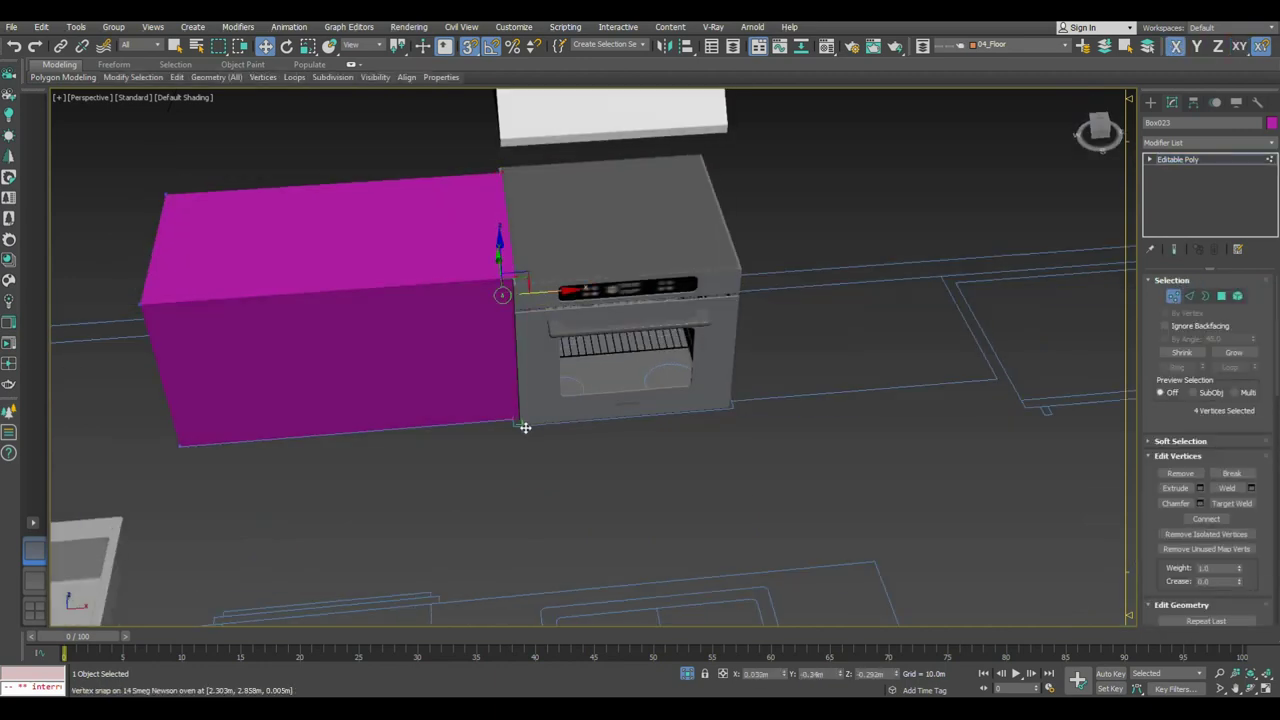
pyautogui.click(1150, 102)
pyautogui.scroll(-2, 377, 328)
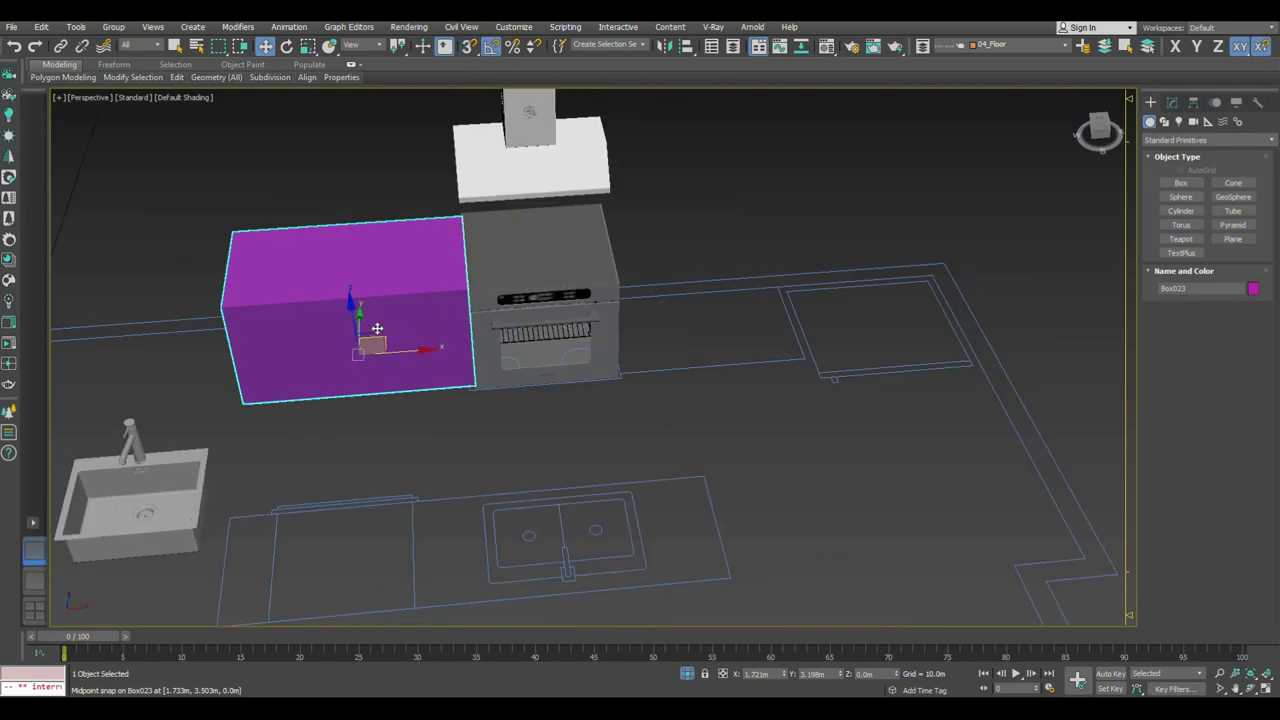
# Step: Copy the cabinet to the oven's right side and shorten it to fit the wall
pyautogui.keyDown('shift'); pyautogui.moveTo(407, 350); pyautogui.dragTo(806, 323); pyautogui.keyUp('shift')
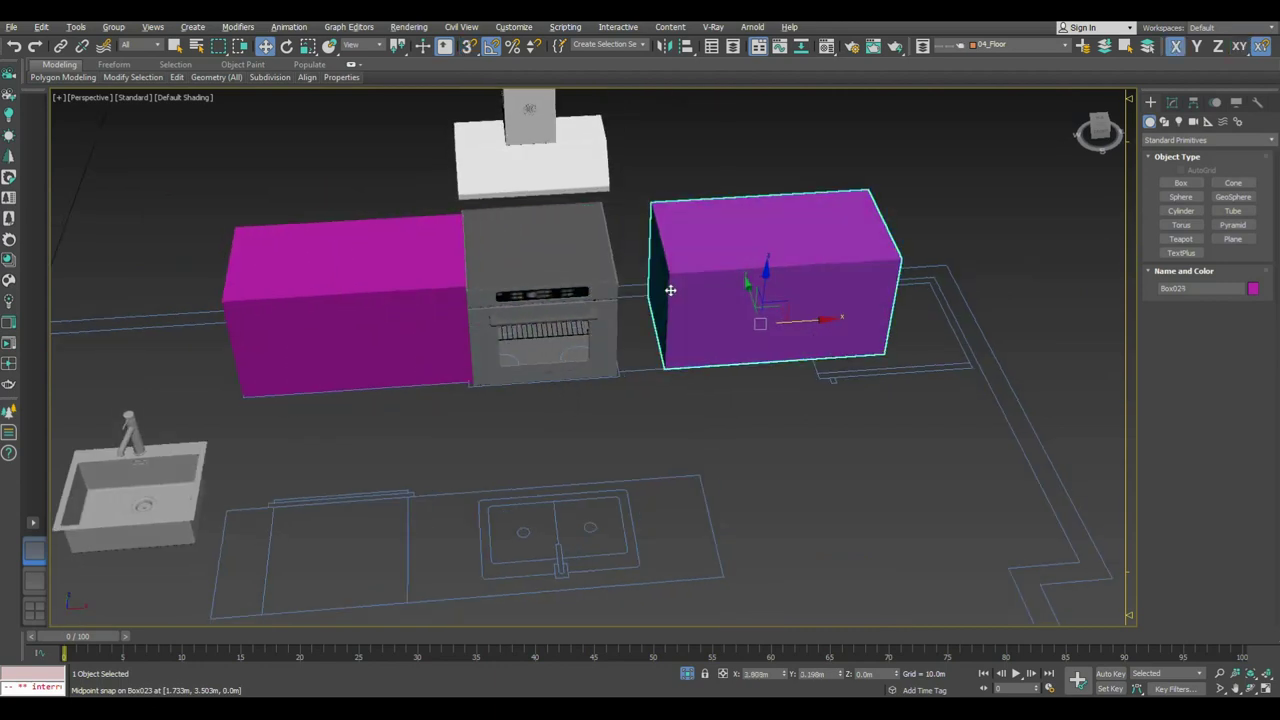
pyautogui.keyDown('alt'); pyautogui.moveTo(806, 323); pyautogui.dragTo(671, 278, button='middle'); pyautogui.keyUp('alt')
pyautogui.moveTo(619, 373); pyautogui.dragTo(605, 365)
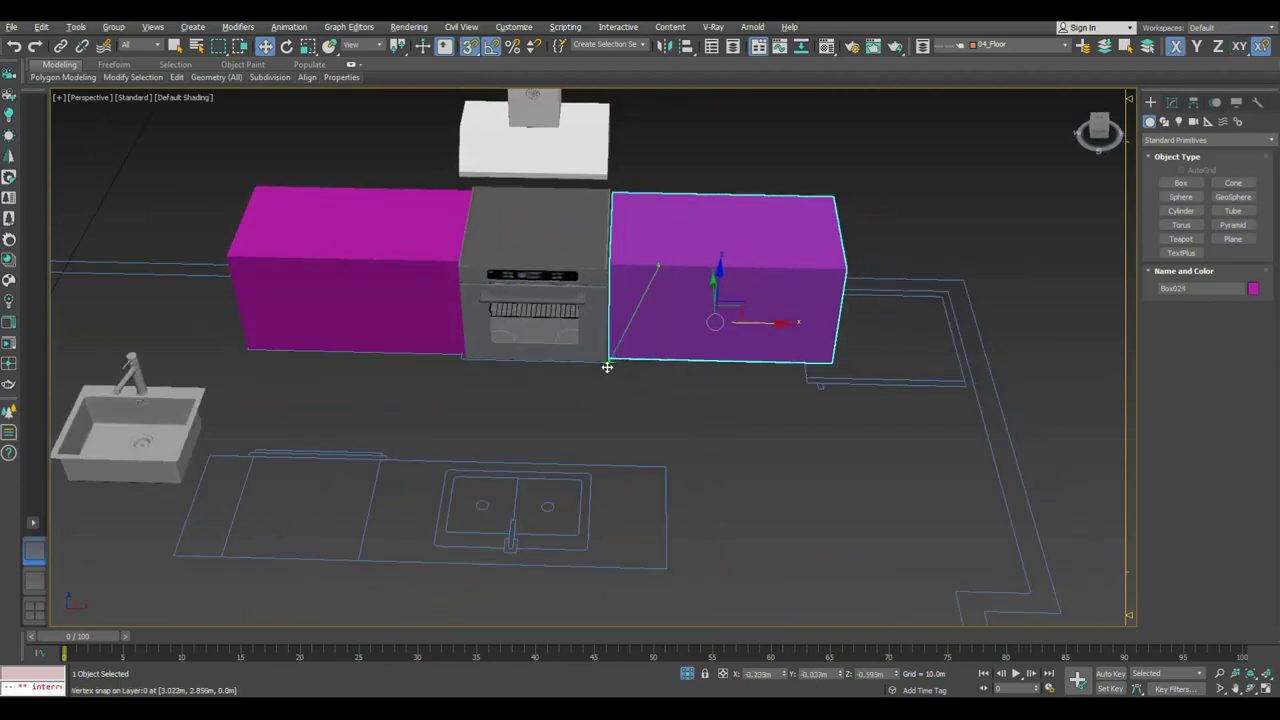
pyautogui.click(1172, 102)
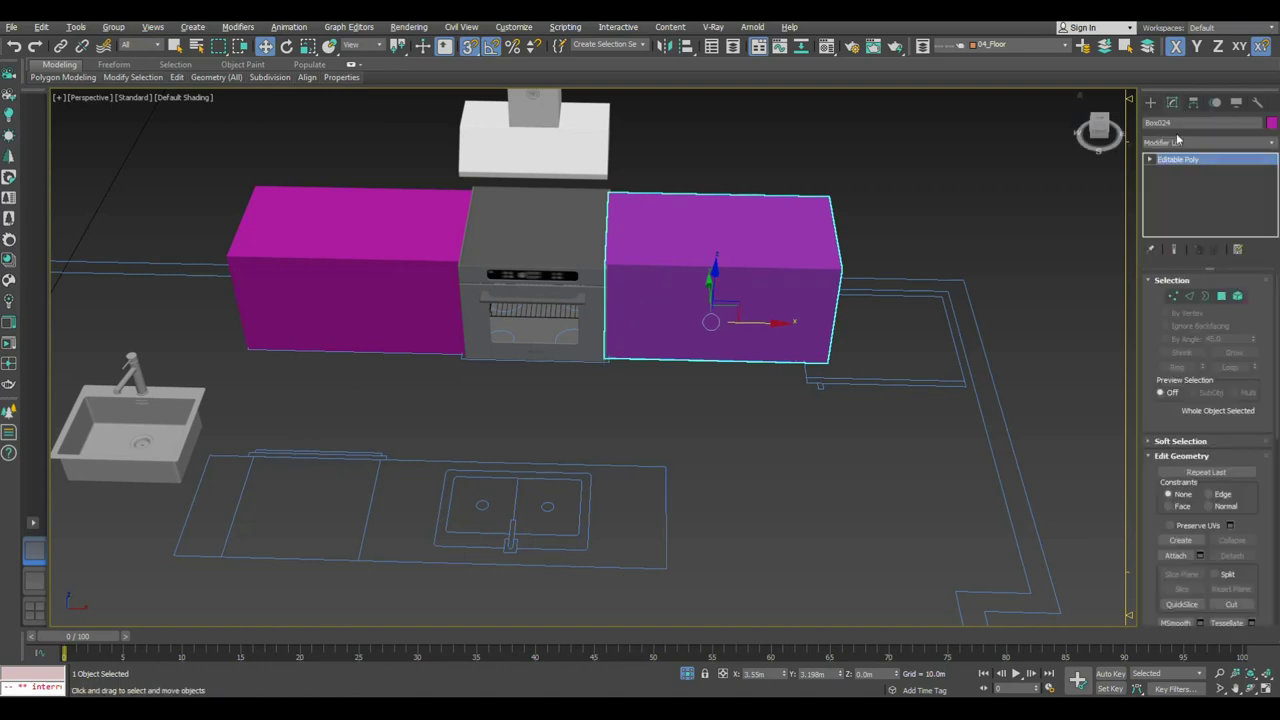
pyautogui.click(1174, 296)
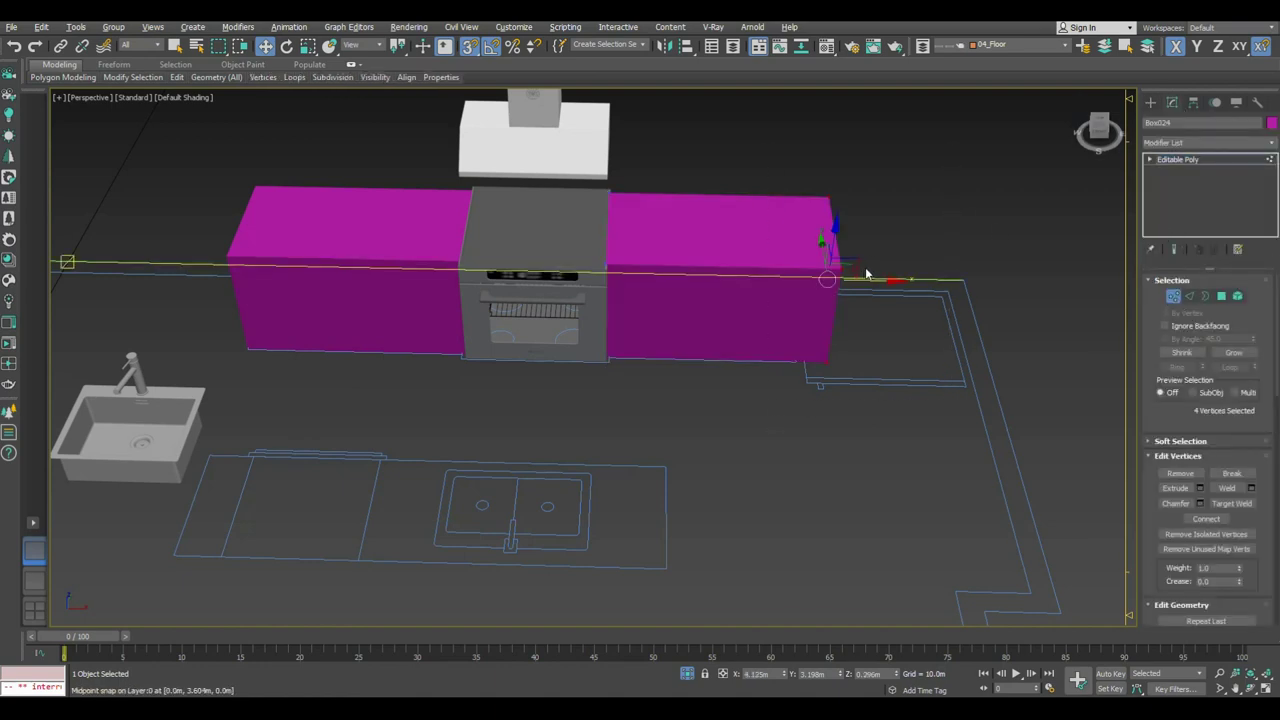
pyautogui.moveTo(866, 278); pyautogui.dragTo(796, 354)
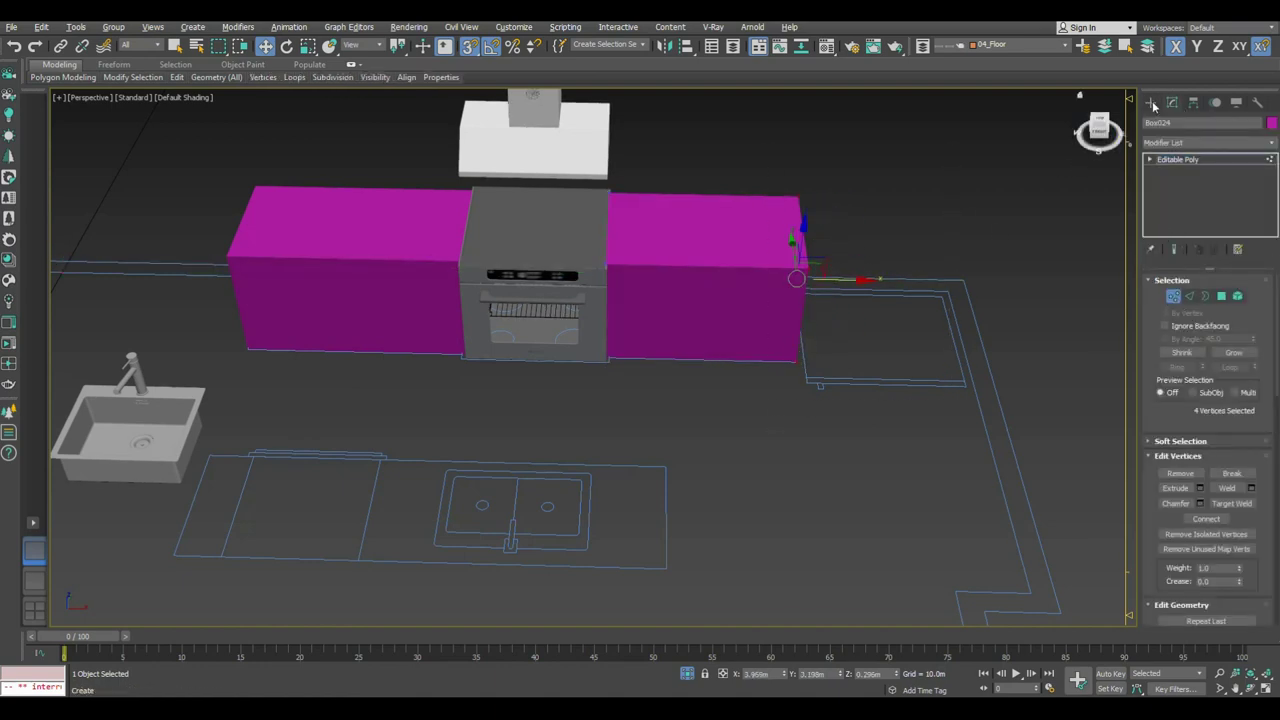
pyautogui.click(1151, 102)
# Step: Apply the white VRay material to both cabinets
pyautogui.keyDown('ctrl'); pyautogui.click(340, 290); pyautogui.keyUp('ctrl')
pyautogui.moveTo(600, 400)
pyautogui.keyDown('alt'); pyautogui.mouseDown(button='middle')
pyautogui.moveTo(640, 380)
pyautogui.moveTo(638, 302)
pyautogui.mouseUp(button='middle'); pyautogui.keyUp('alt')
pyautogui.press('m')
pyautogui.press('s')
pyautogui.click(929, 266)
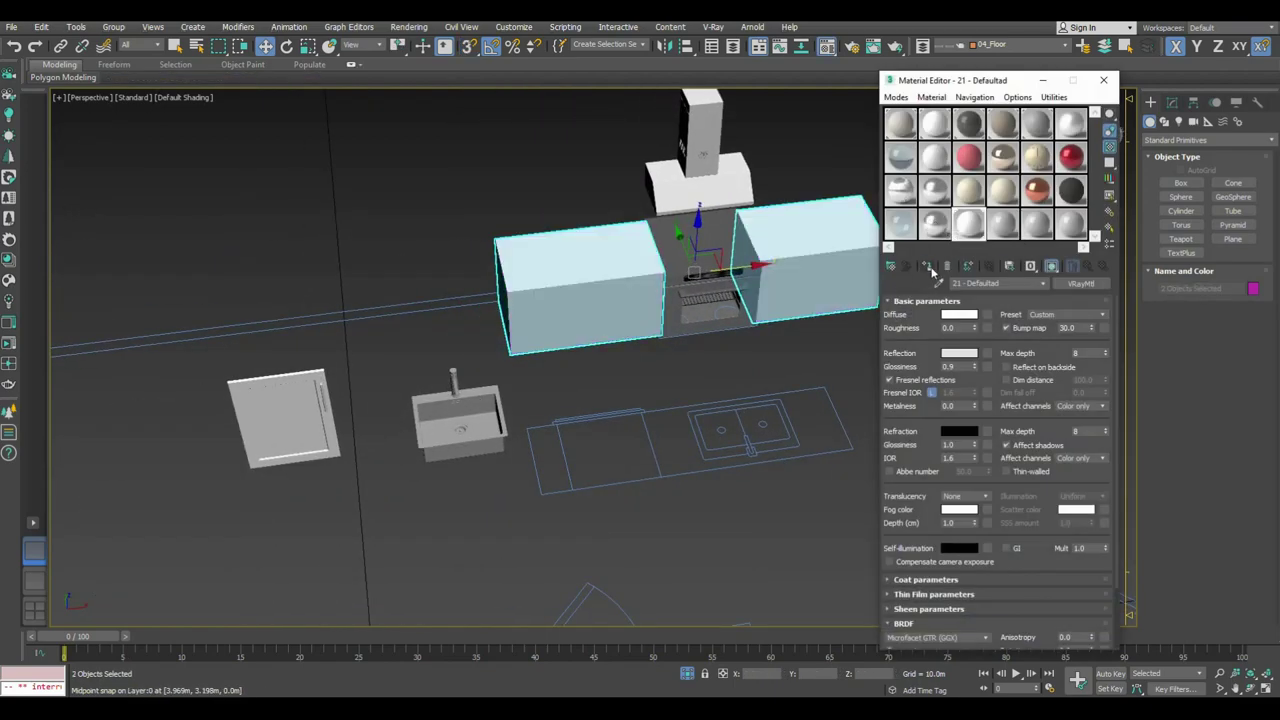
pyautogui.press('m')
pyautogui.click(638, 368)
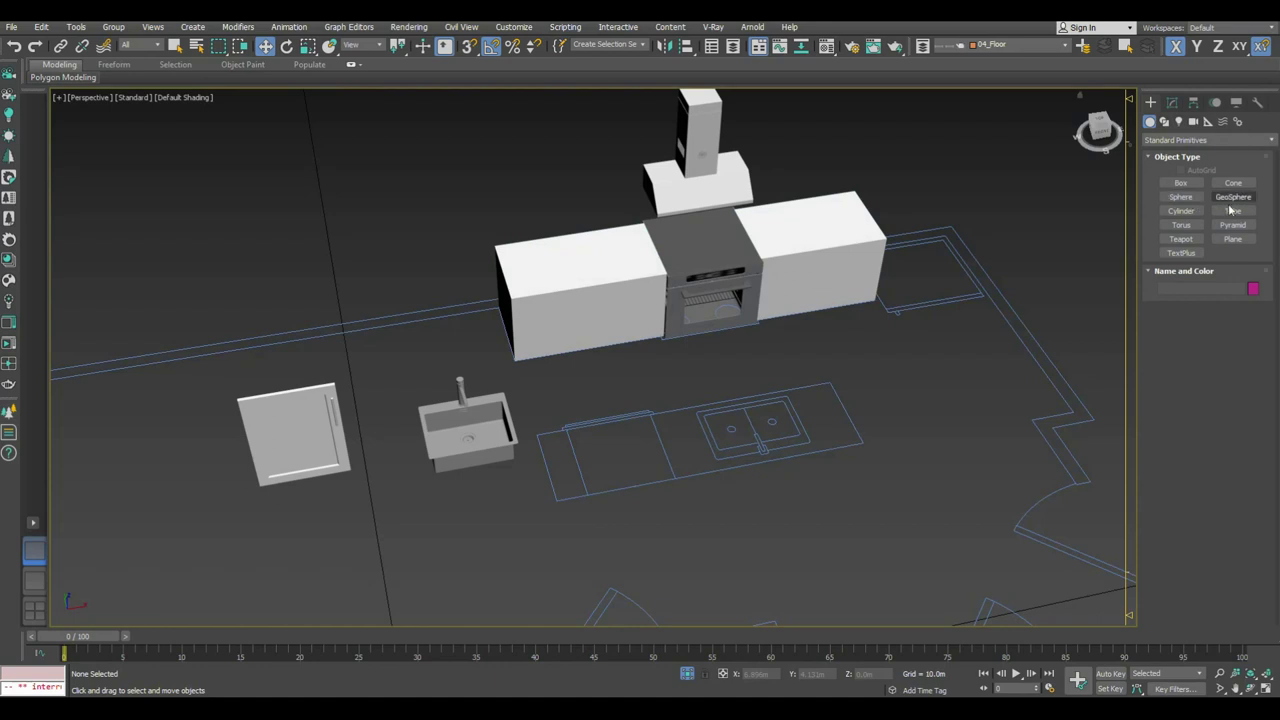
pyautogui.click(1233, 239)
# Step: Draw a plane spanning the left cabinet top with 1 length and 1 width segment
pyautogui.scroll(2, 810, 250)
pyautogui.scroll(3, 810, 250)
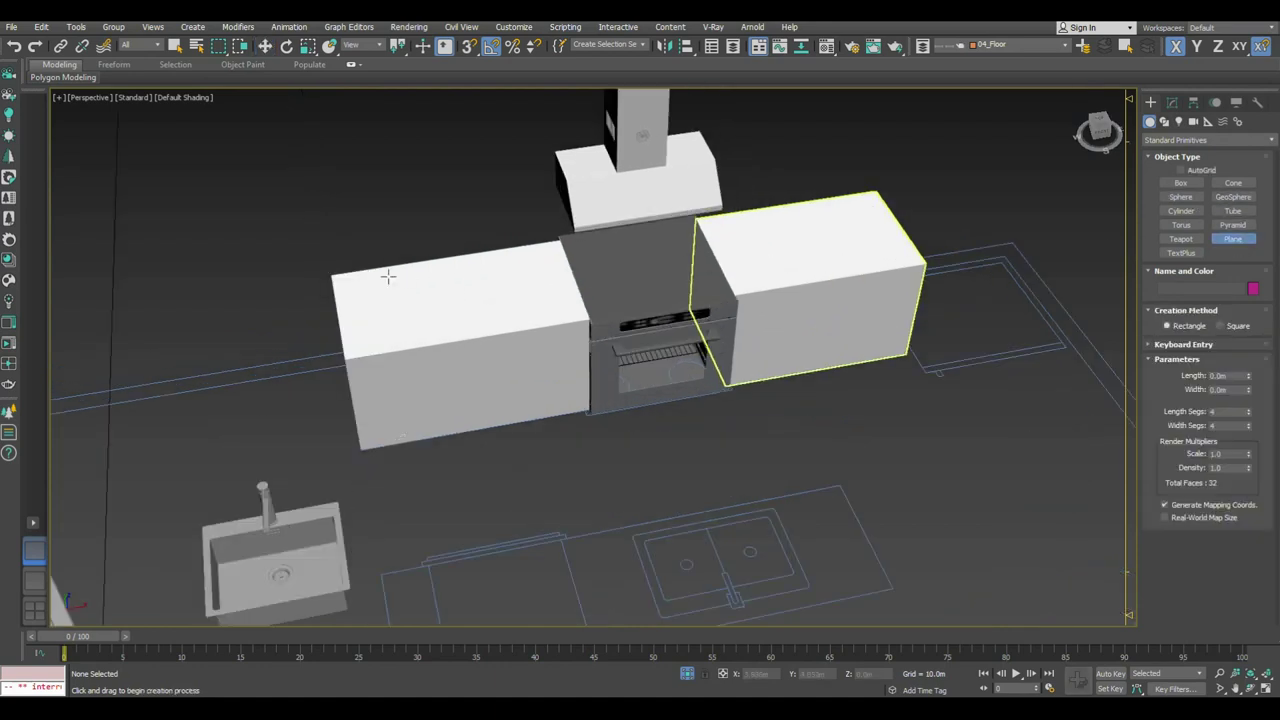
pyautogui.scroll(2, 349, 266)
pyautogui.moveTo(322, 274); pyautogui.dragTo(762, 356)
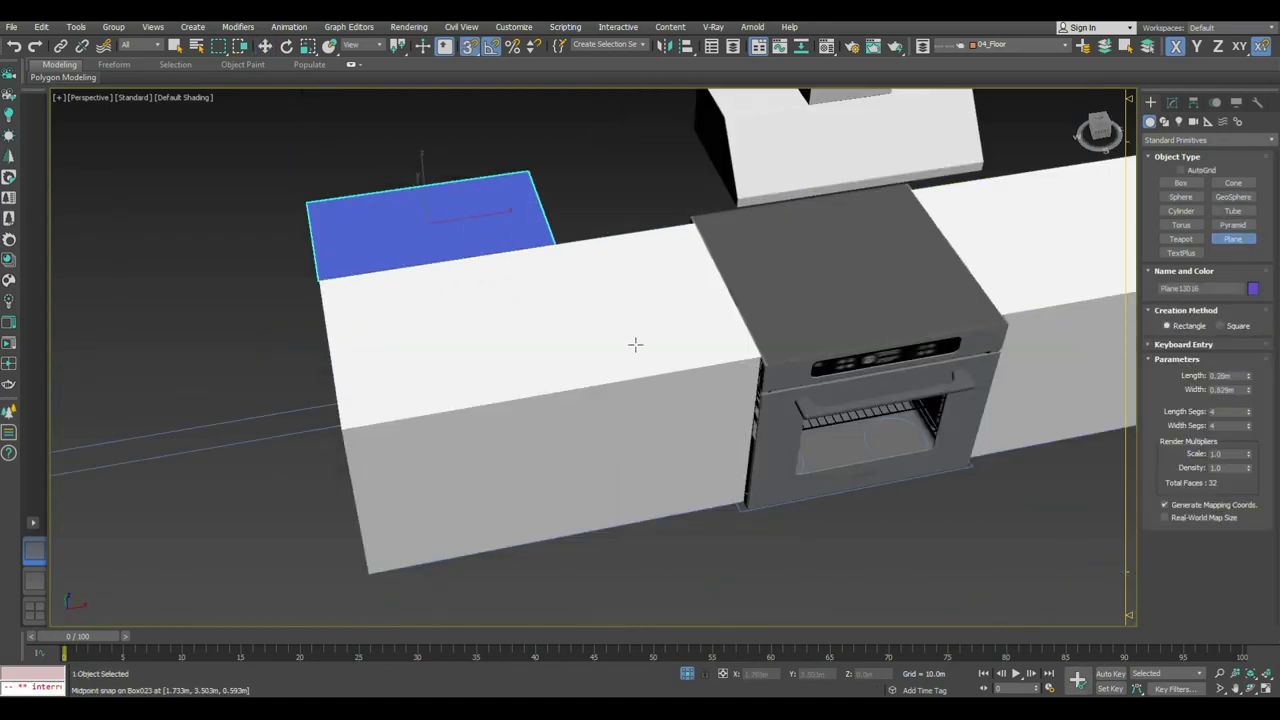
pyautogui.press('w')
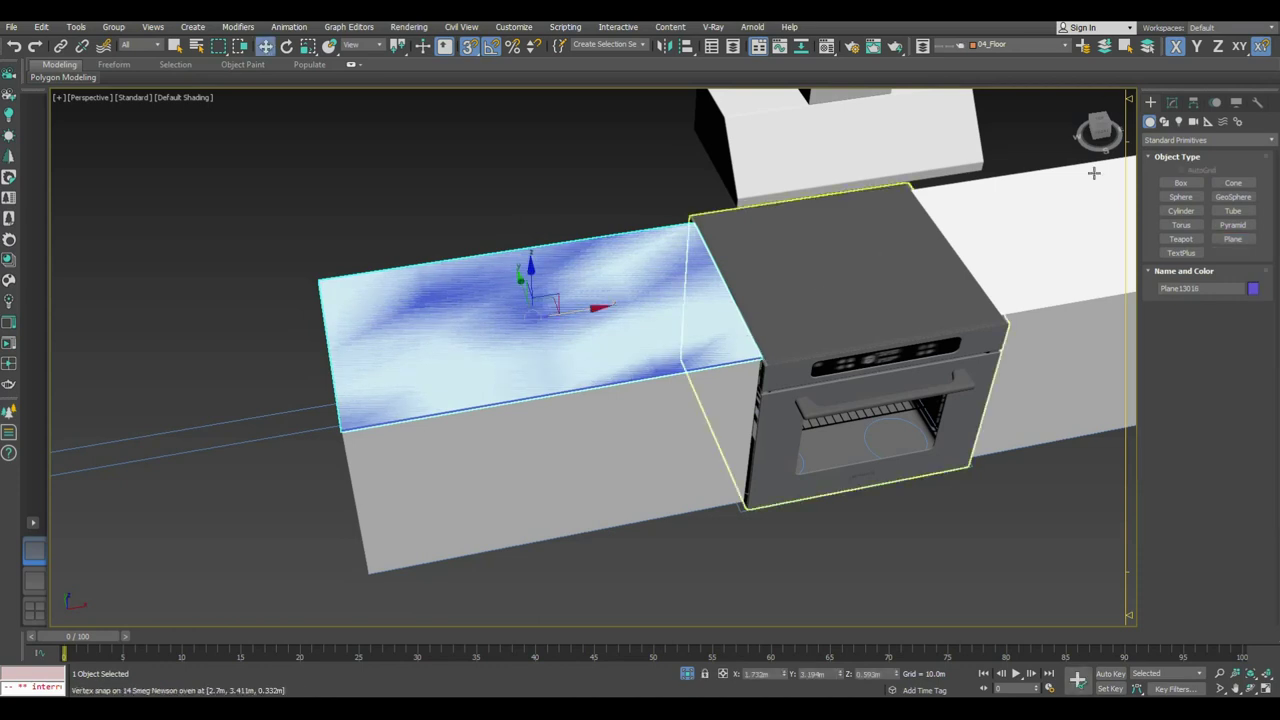
pyautogui.click(1172, 102)
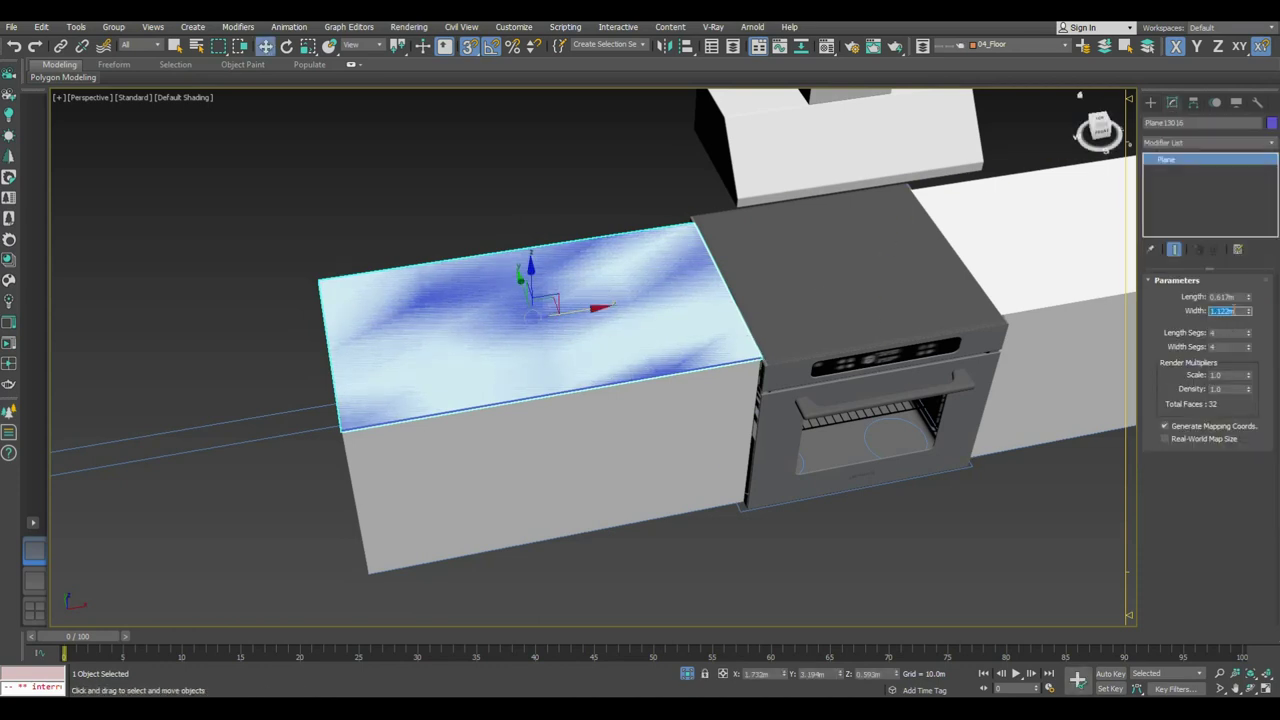
pyautogui.write('0.025')
pyautogui.press('Return')
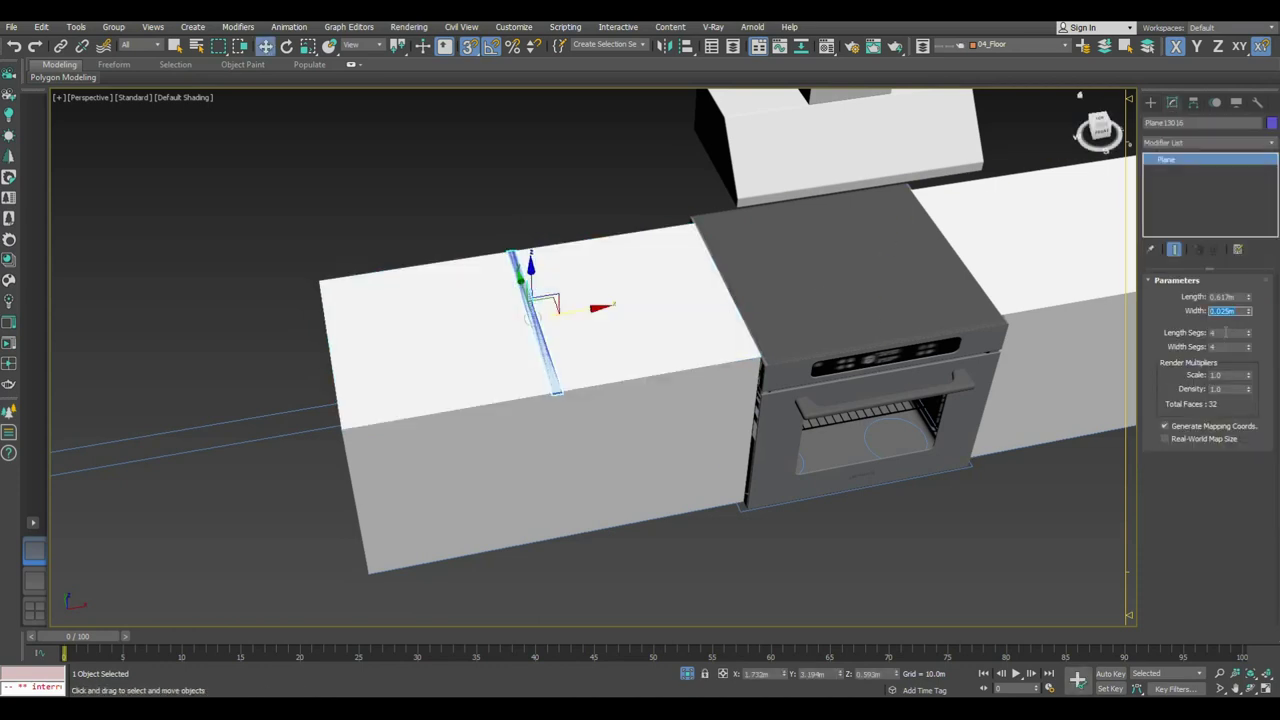
pyautogui.click(1053, 322)
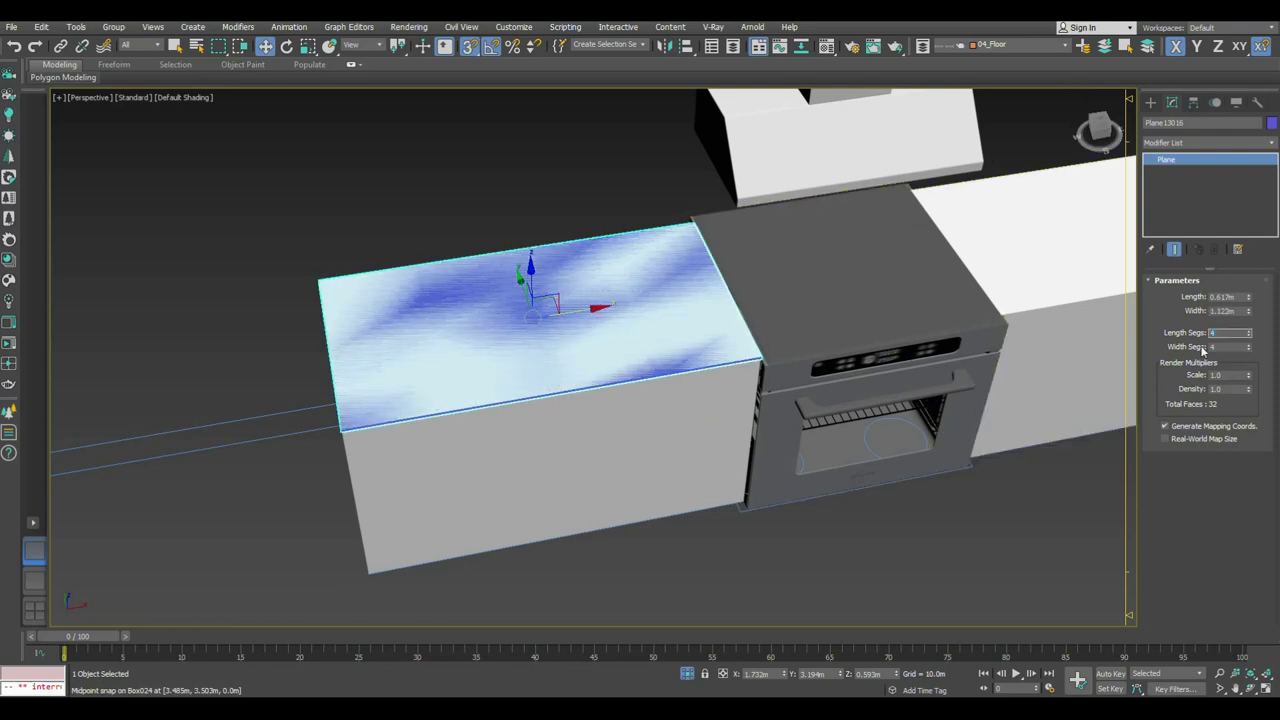
pyautogui.write('1')
pyautogui.press('Tab')
pyautogui.write('1')
pyautogui.press('Return')
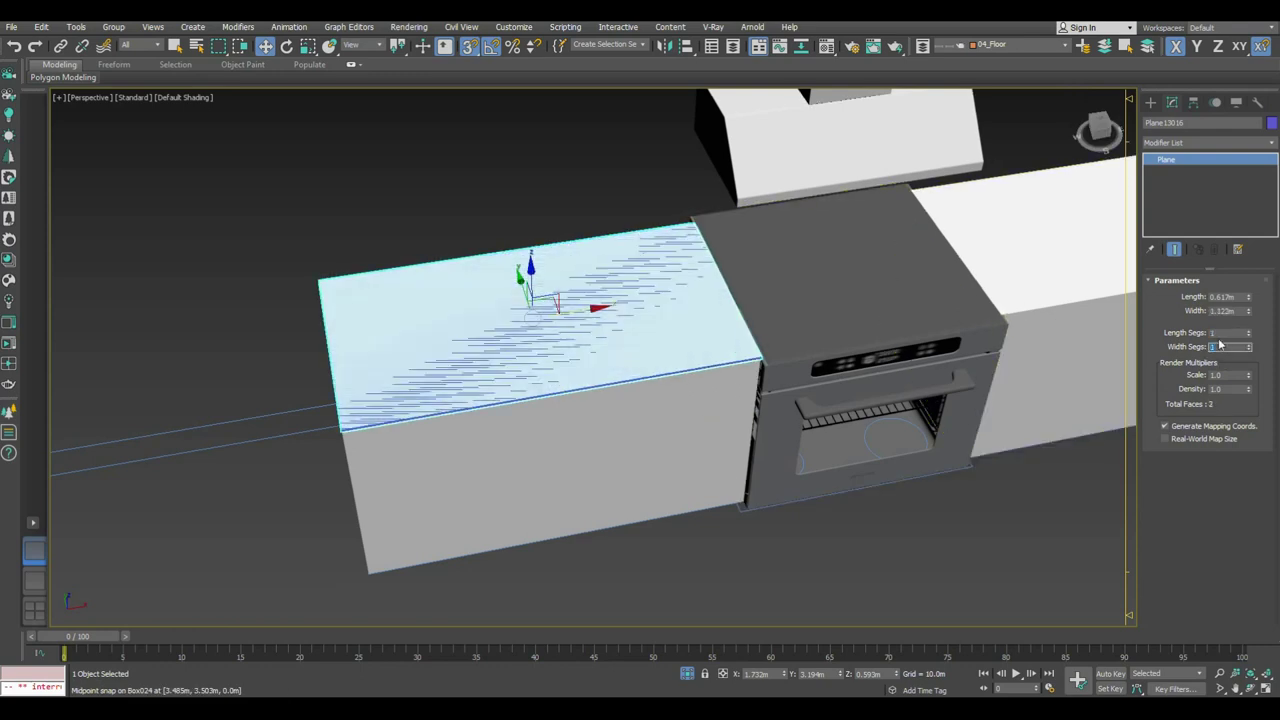
# Step: Add a Shell modifier to the plane with a 0.025m outer amount
pyautogui.click(1186, 140)
pyautogui.scroll(-5, 1190, 200)
pyautogui.scroll(-3, 1190, 200)
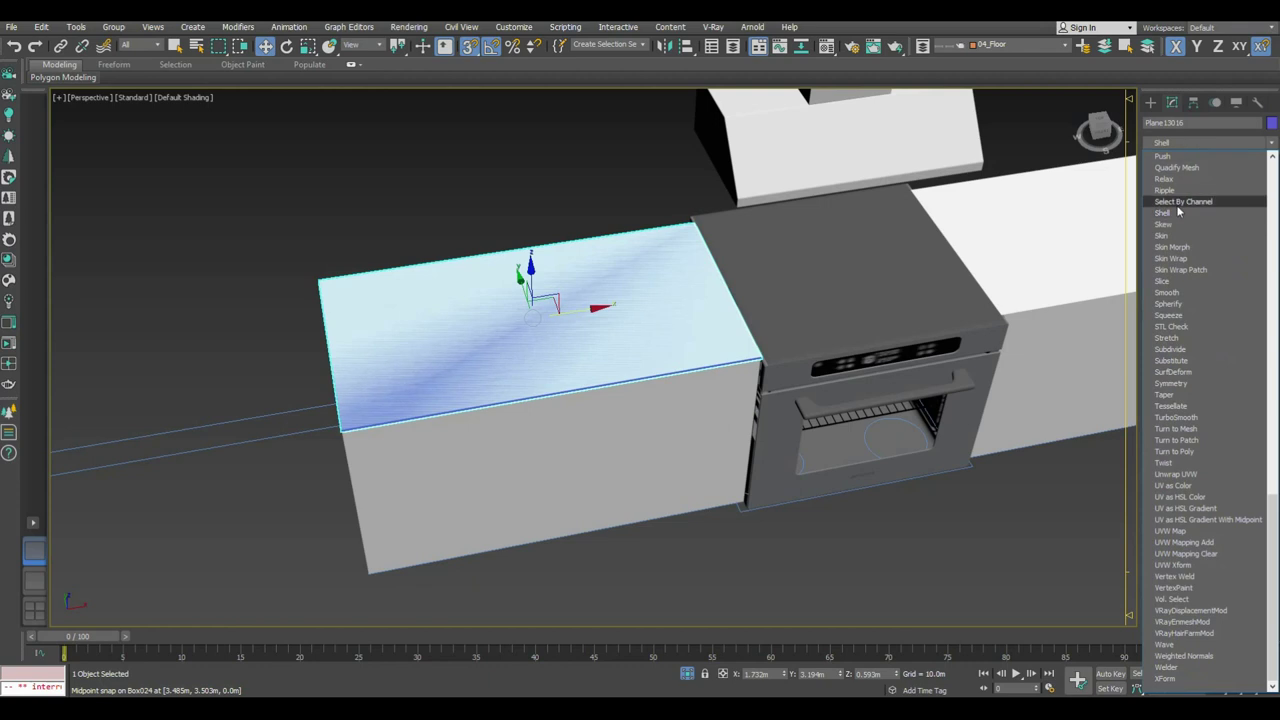
pyautogui.click(1178, 212)
pyautogui.click(1216, 249)
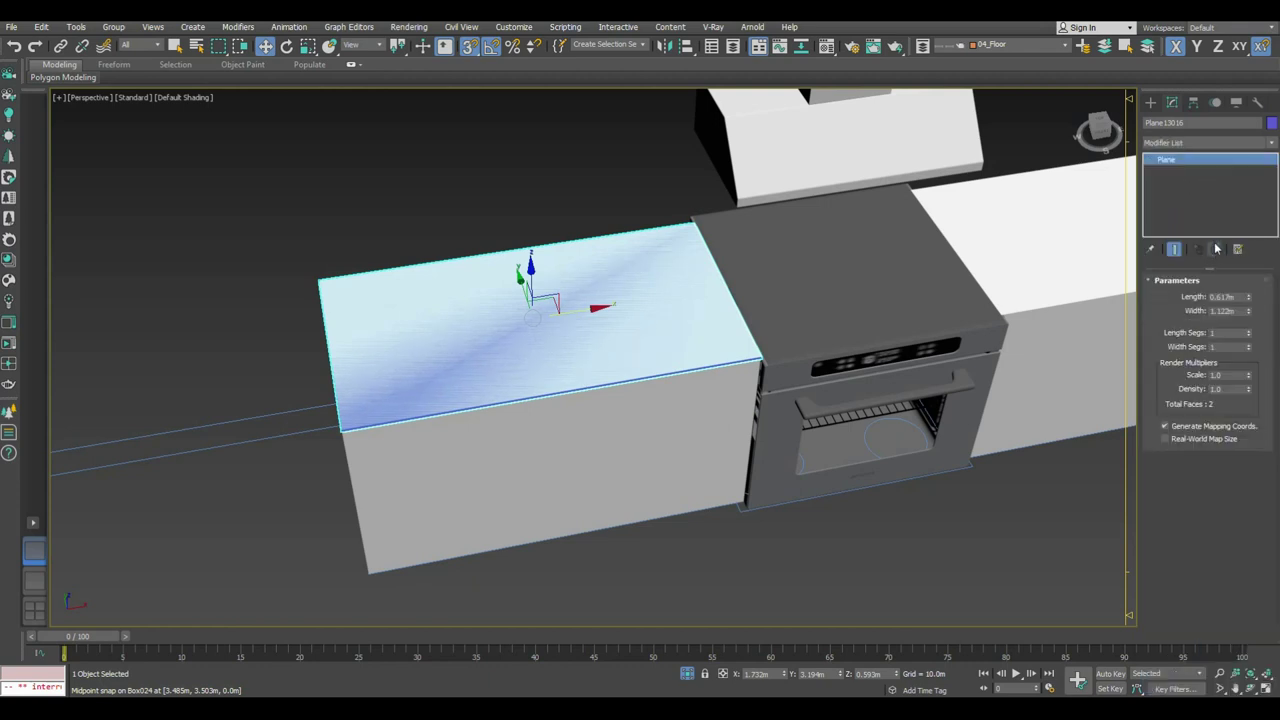
pyautogui.click(1203, 143)
pyautogui.scroll(-3, 1201, 141)
pyautogui.click(1222, 302)
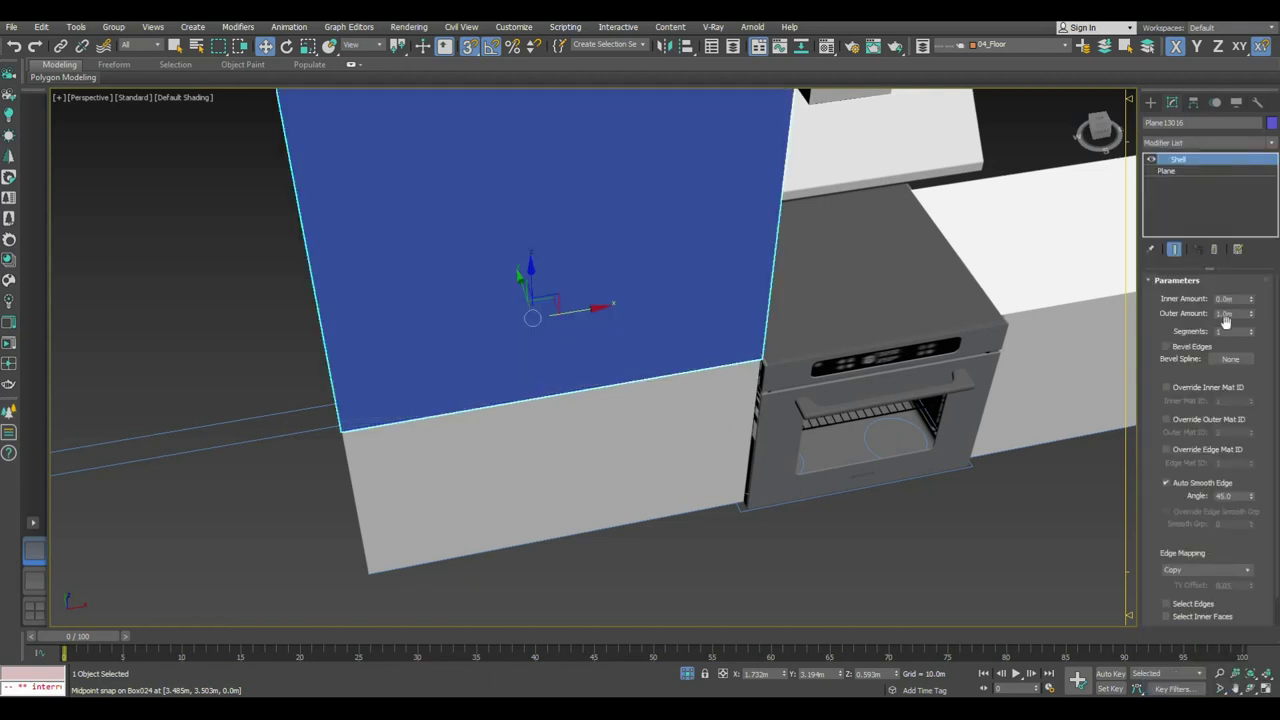
pyautogui.write('1')
pyautogui.write('0.025m')
pyautogui.press('Return')
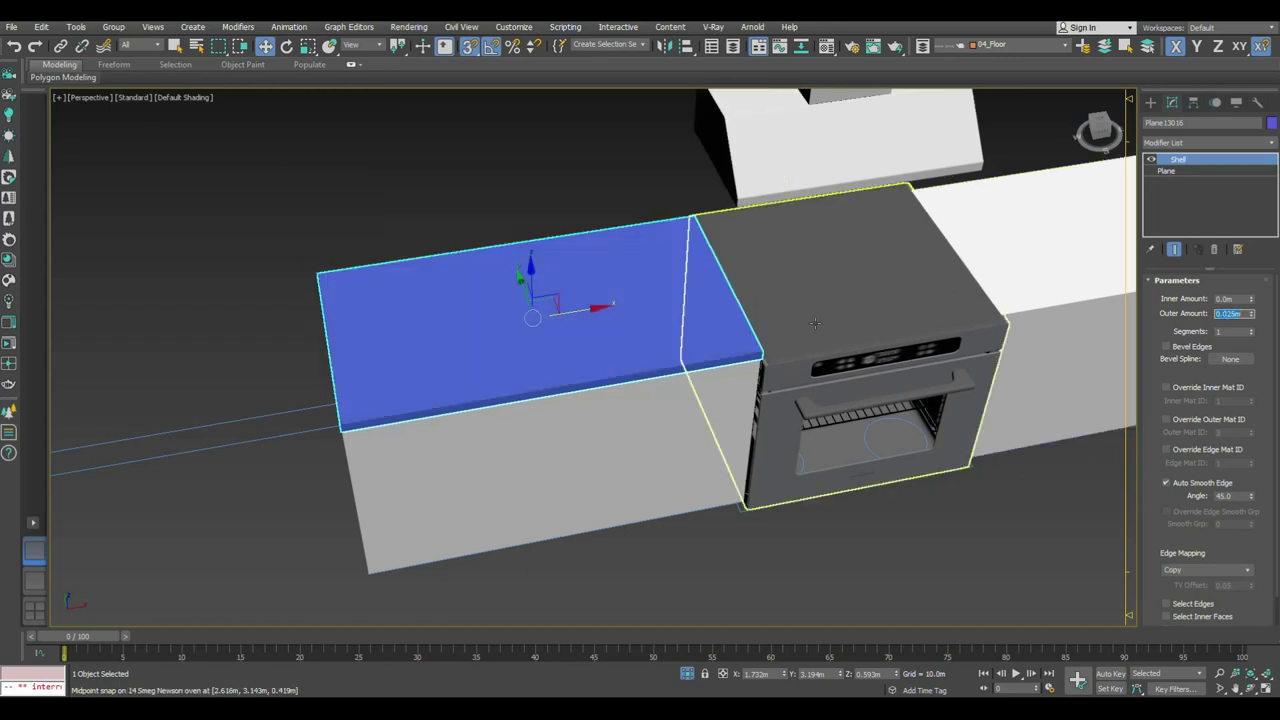
# Step: Convert the shelled countertop to Editable Poly and select its end vertices
pyautogui.keyDown('alt'); pyautogui.moveTo(600, 300); pyautogui.dragTo(650, 260, button='middle'); pyautogui.keyUp('alt')
pyautogui.scroll(2, 700, 247)
pyautogui.rightClick(700, 247)
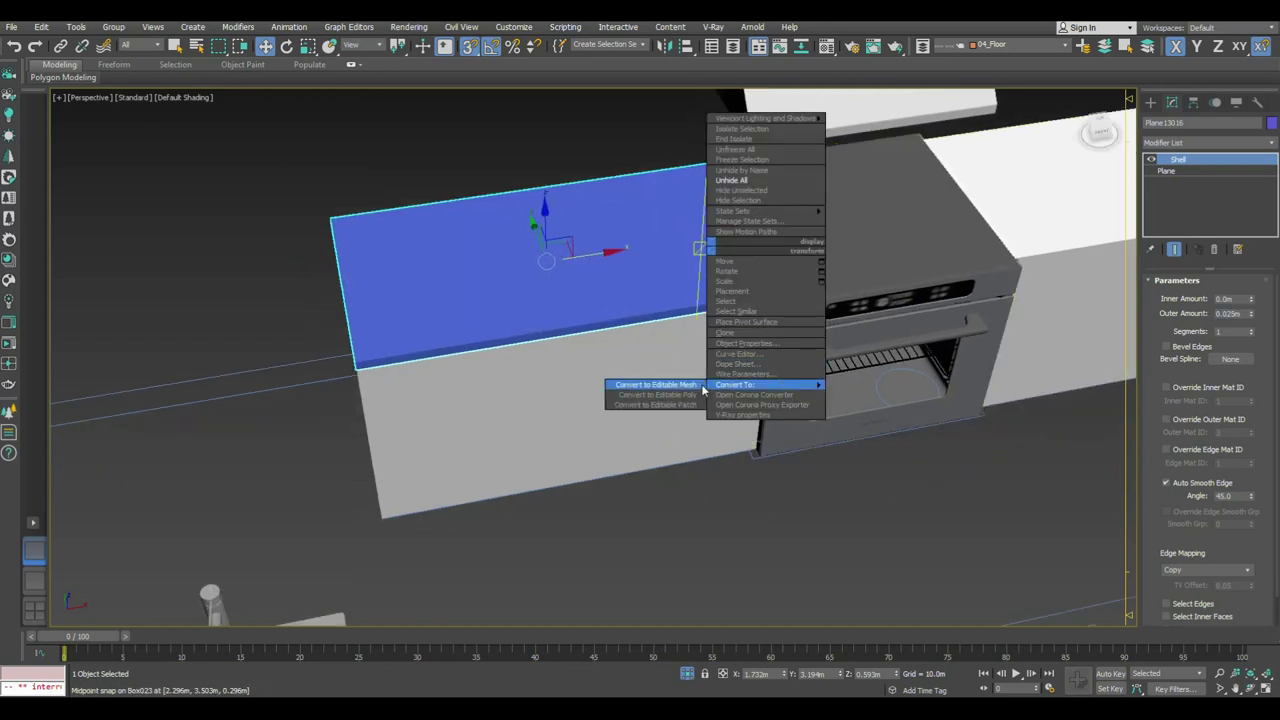
pyautogui.click(685, 396)
pyautogui.press('1')
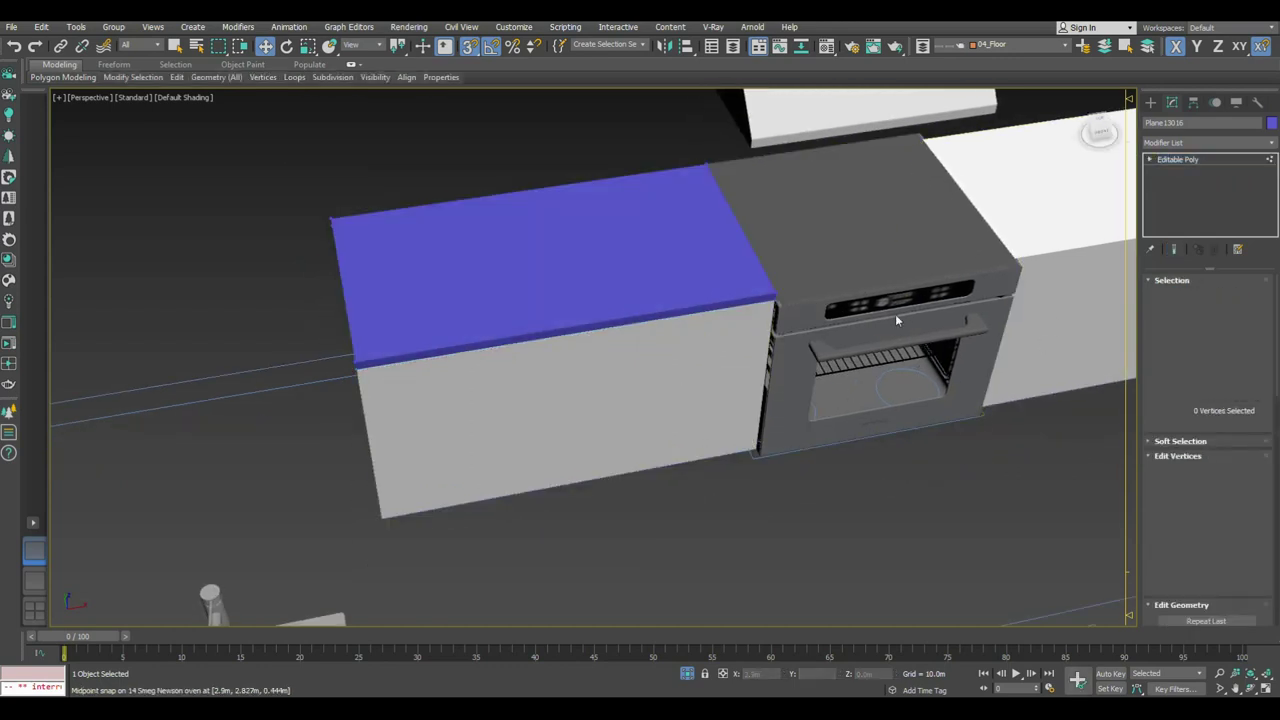
pyautogui.keyDown('ctrl'); pyautogui.moveTo(434, 294); pyautogui.dragTo(339, 391); pyautogui.keyUp('ctrl')
pyautogui.keyDown('alt'); pyautogui.moveTo(339, 391); pyautogui.dragTo(487, 338, button='middle'); pyautogui.keyUp('alt')
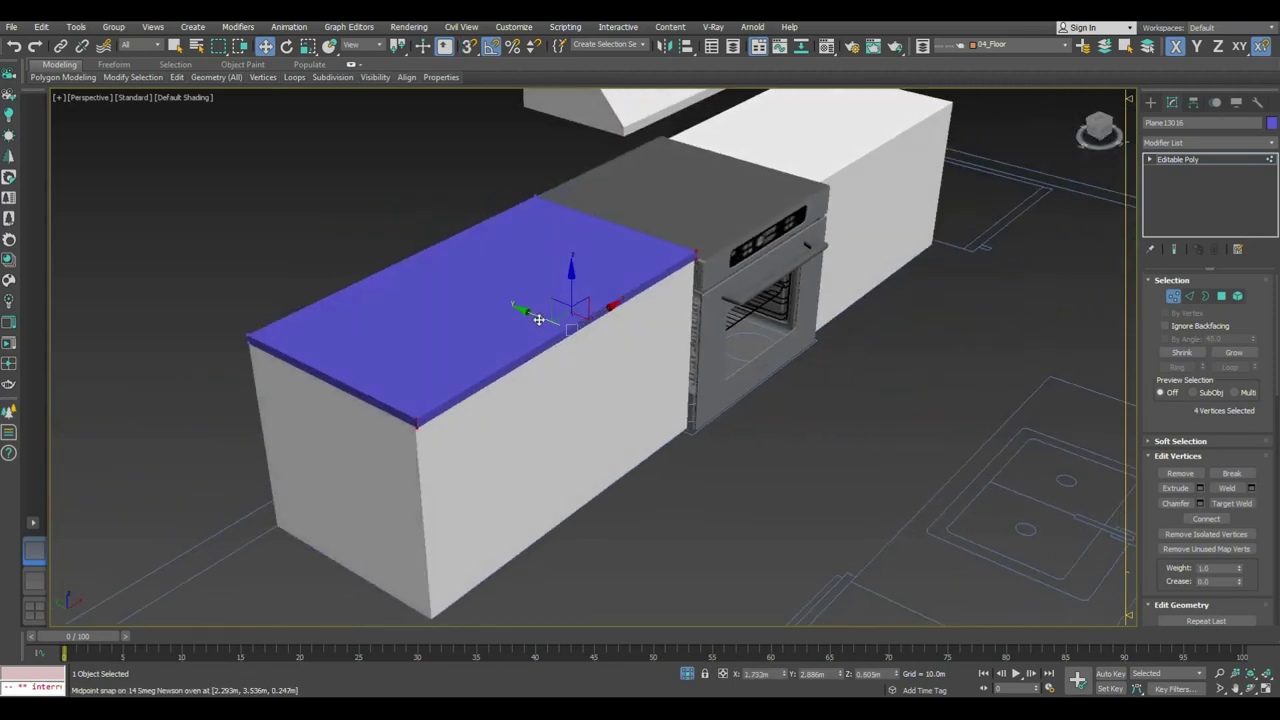
pyautogui.click(1150, 104)
# Step: Assign a renamed VRayMtl to the countertop with the marble bitmap as its Diffuse map
pyautogui.keyDown('alt'); pyautogui.moveTo(600, 350); pyautogui.dragTo(757, 303, button='middle'); pyautogui.keyUp('alt')
pyautogui.press('m')
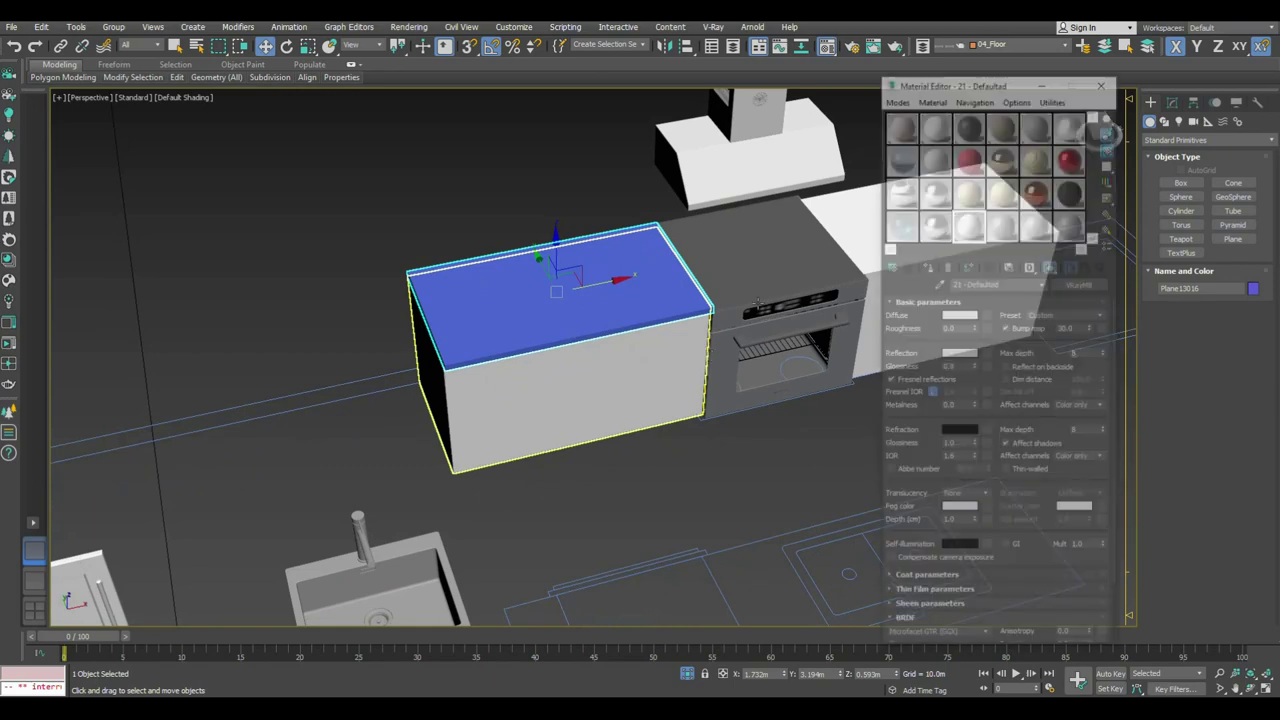
pyautogui.click(1003, 228)
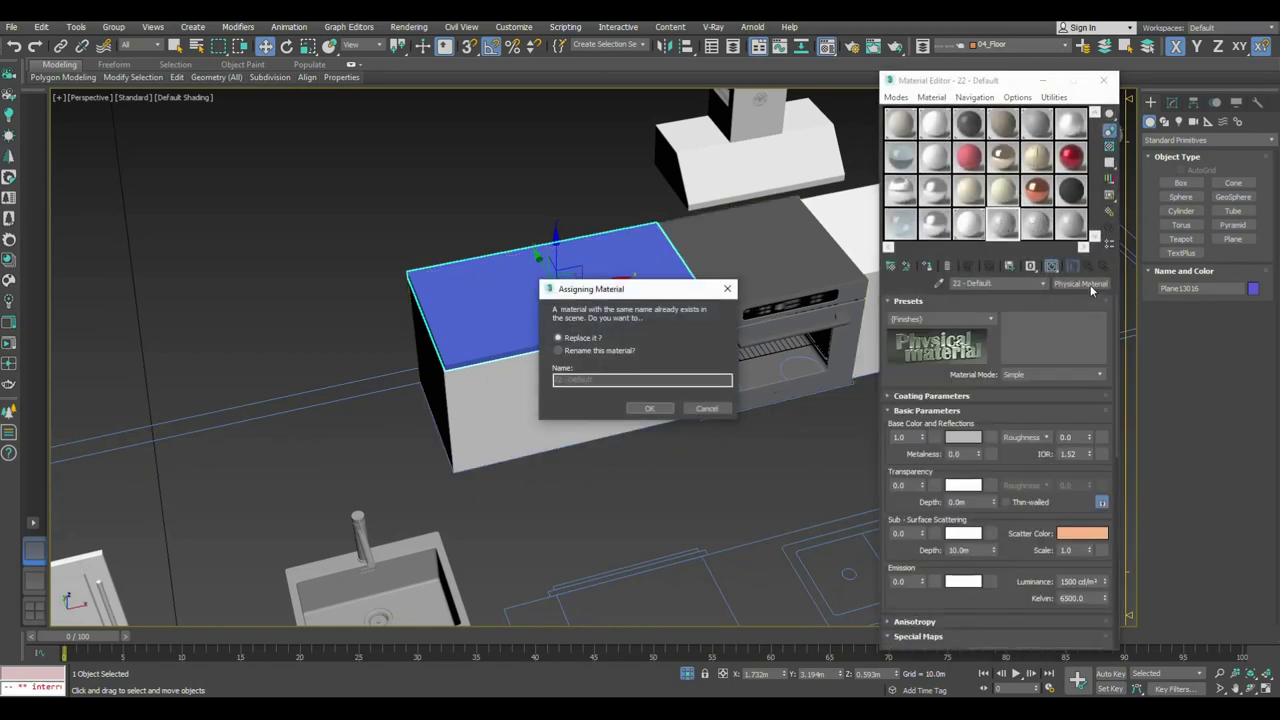
pyautogui.click(617, 352)
pyautogui.click(662, 409)
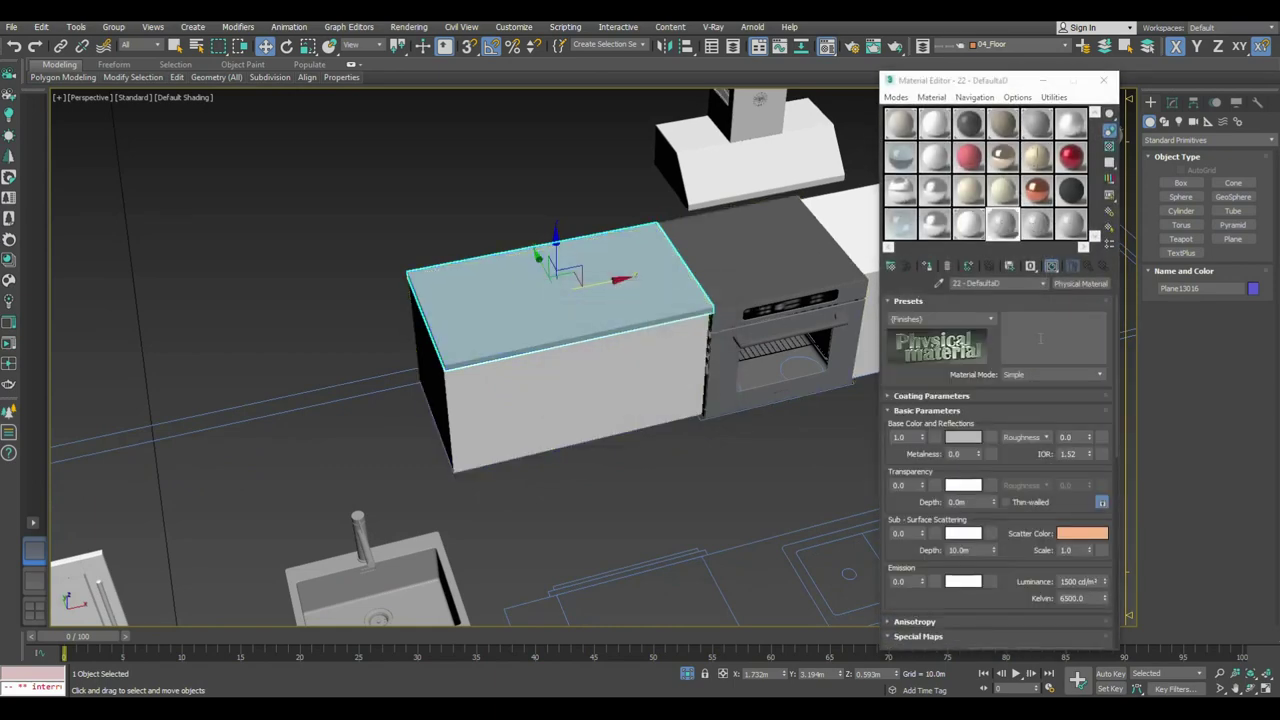
pyautogui.click(1078, 285)
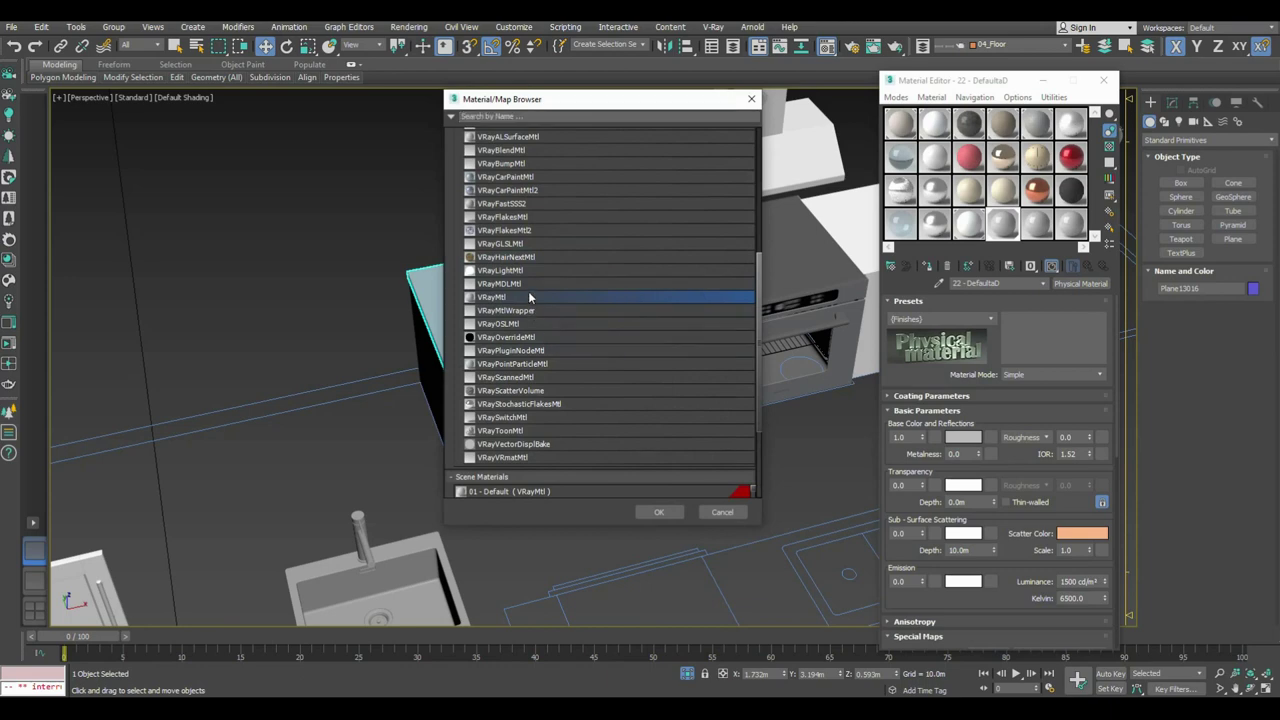
pyautogui.doubleClick(528, 291)
pyautogui.click(987, 366)
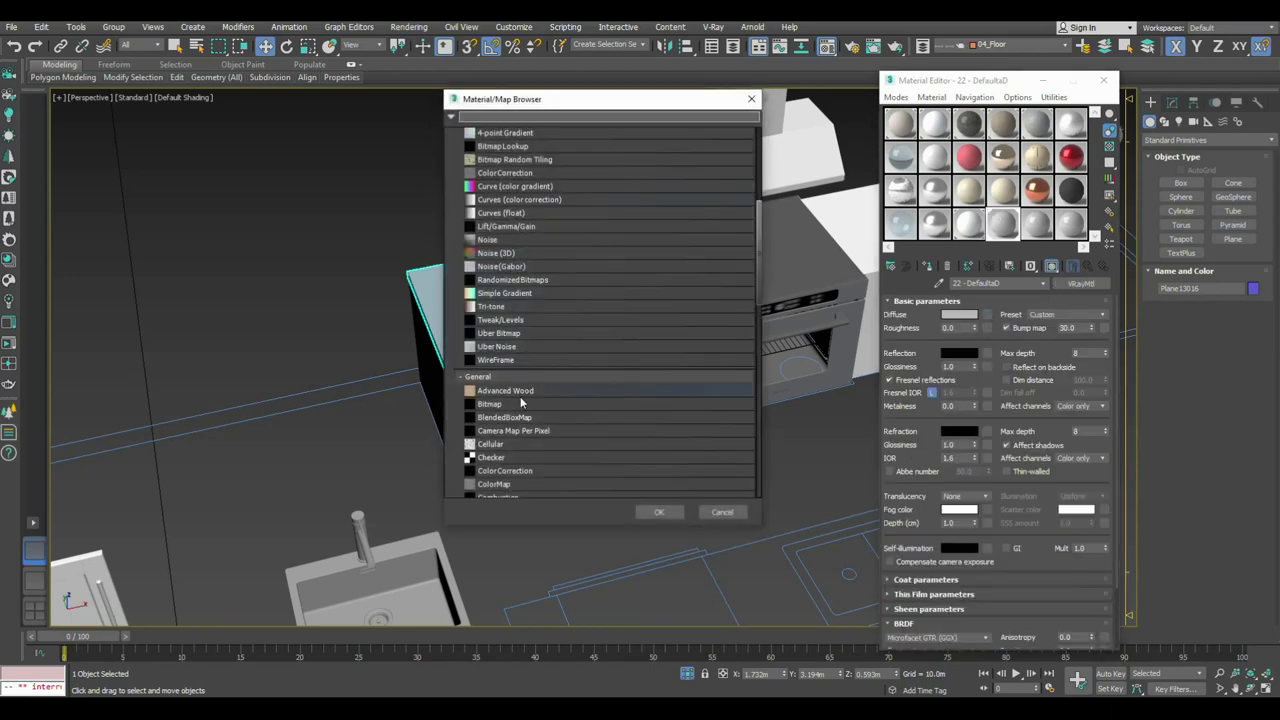
pyautogui.doubleClick(512, 403)
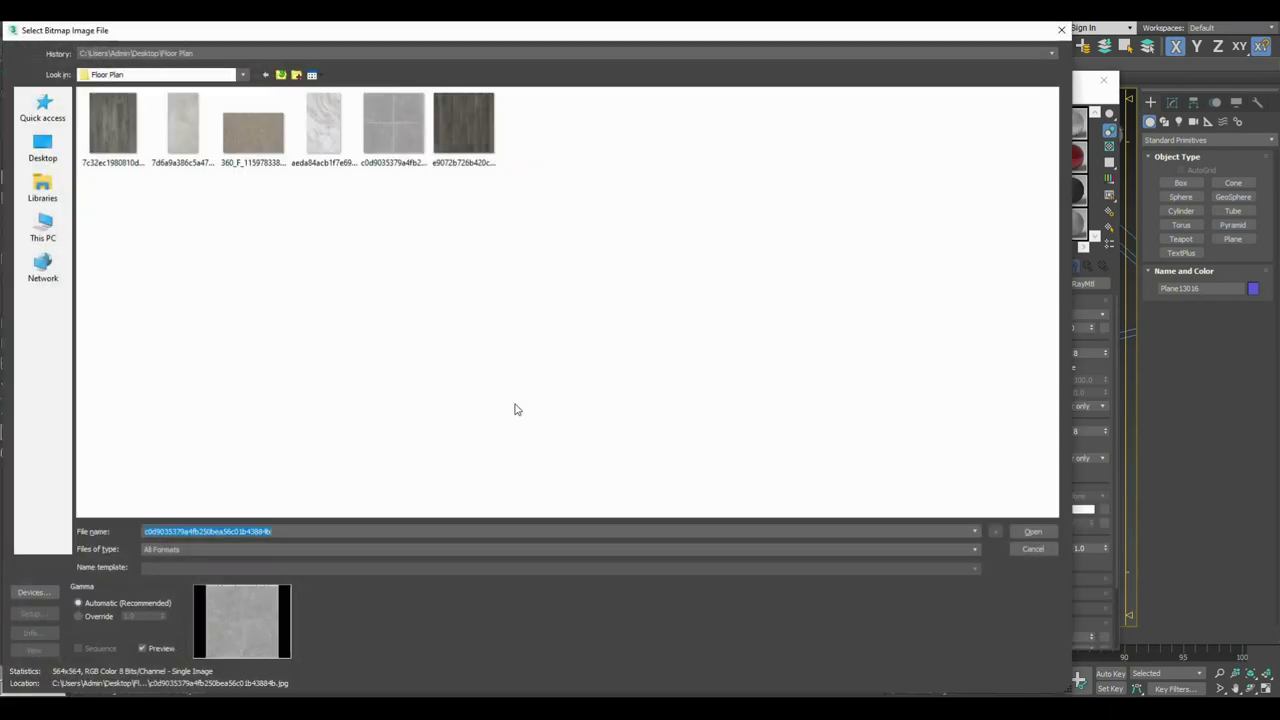
pyautogui.doubleClick(312, 135)
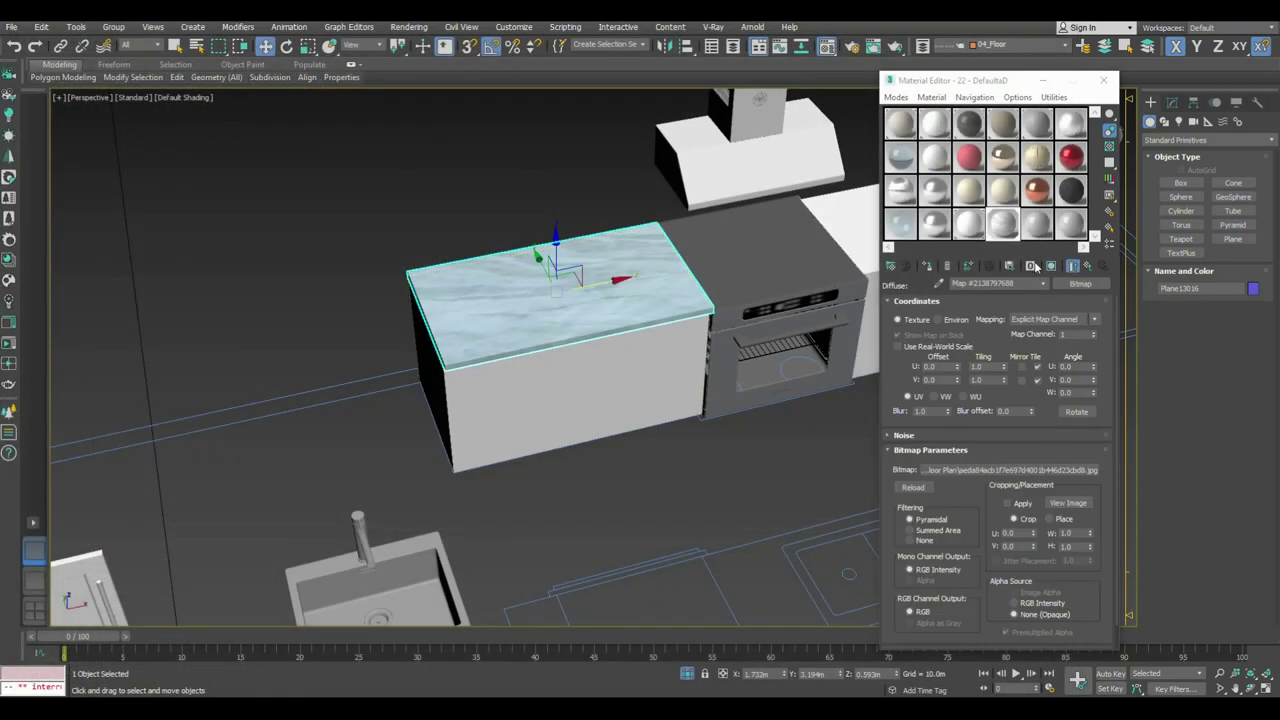
# Step: Add a Box UVW Map using real-world scale with a 2.0m texture height
pyautogui.press('z')
pyautogui.click(1172, 102)
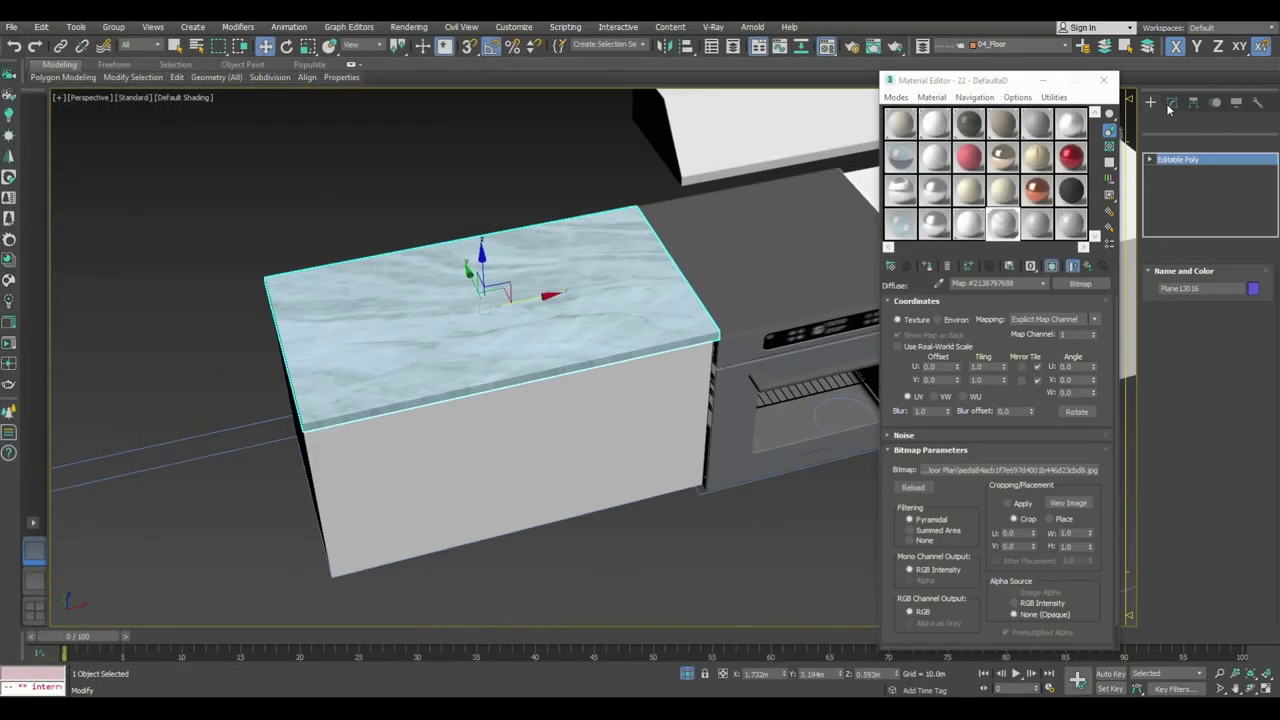
pyautogui.click(1190, 141)
pyautogui.scroll(-5, 1186, 150)
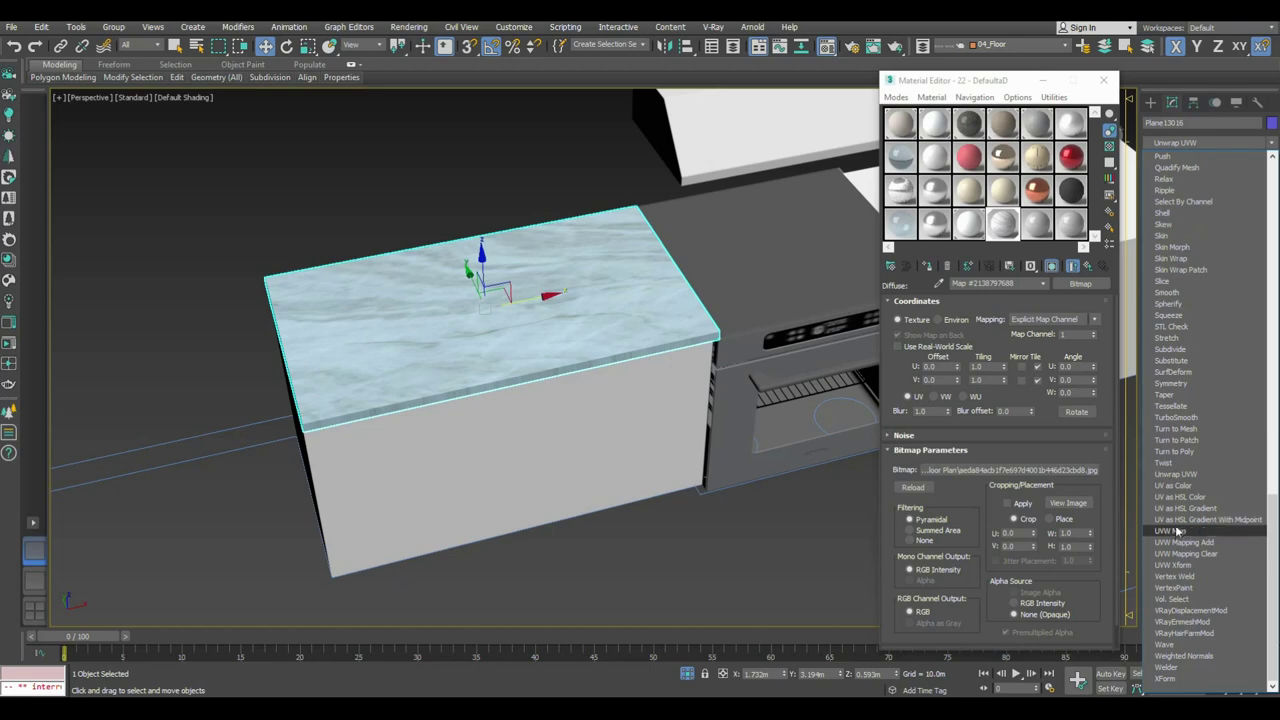
pyautogui.click(1180, 533)
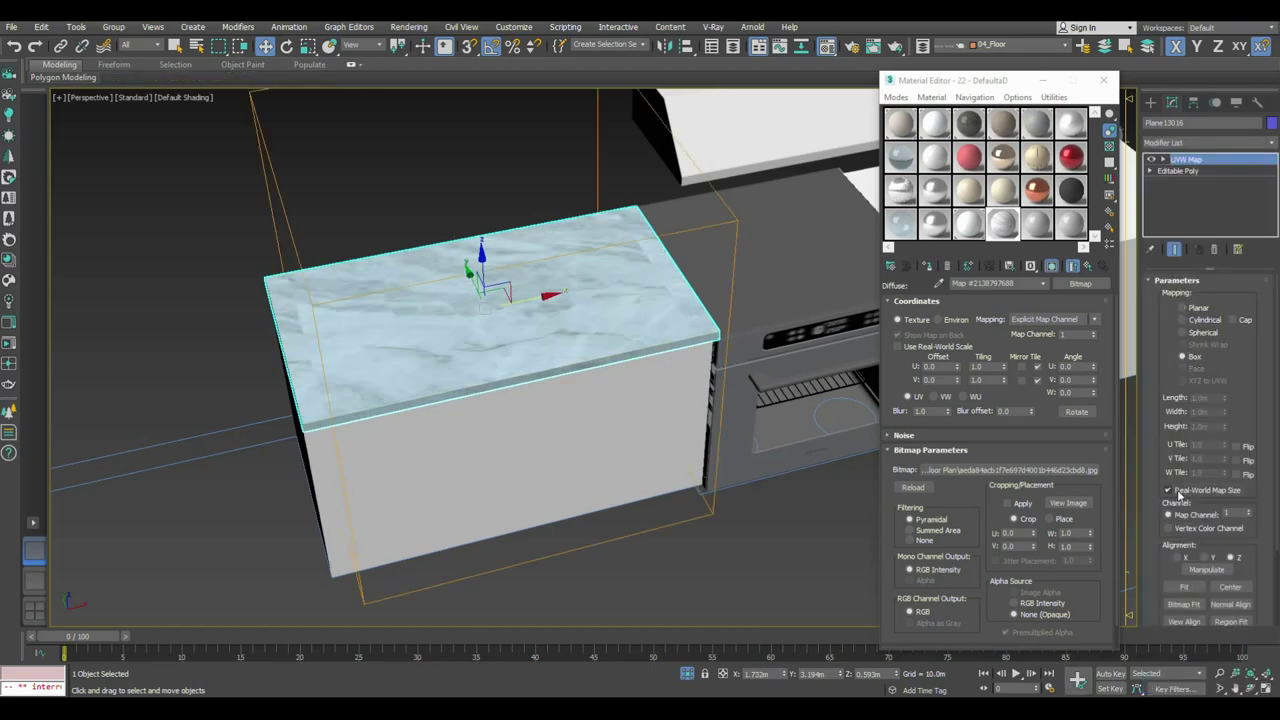
pyautogui.keyDown('alt'); pyautogui.moveTo(620, 470); pyautogui.dragTo(657, 477, button='middle'); pyautogui.keyUp('alt')
pyautogui.click(780, 540)
pyautogui.click(960, 347)
pyautogui.click(1061, 508)
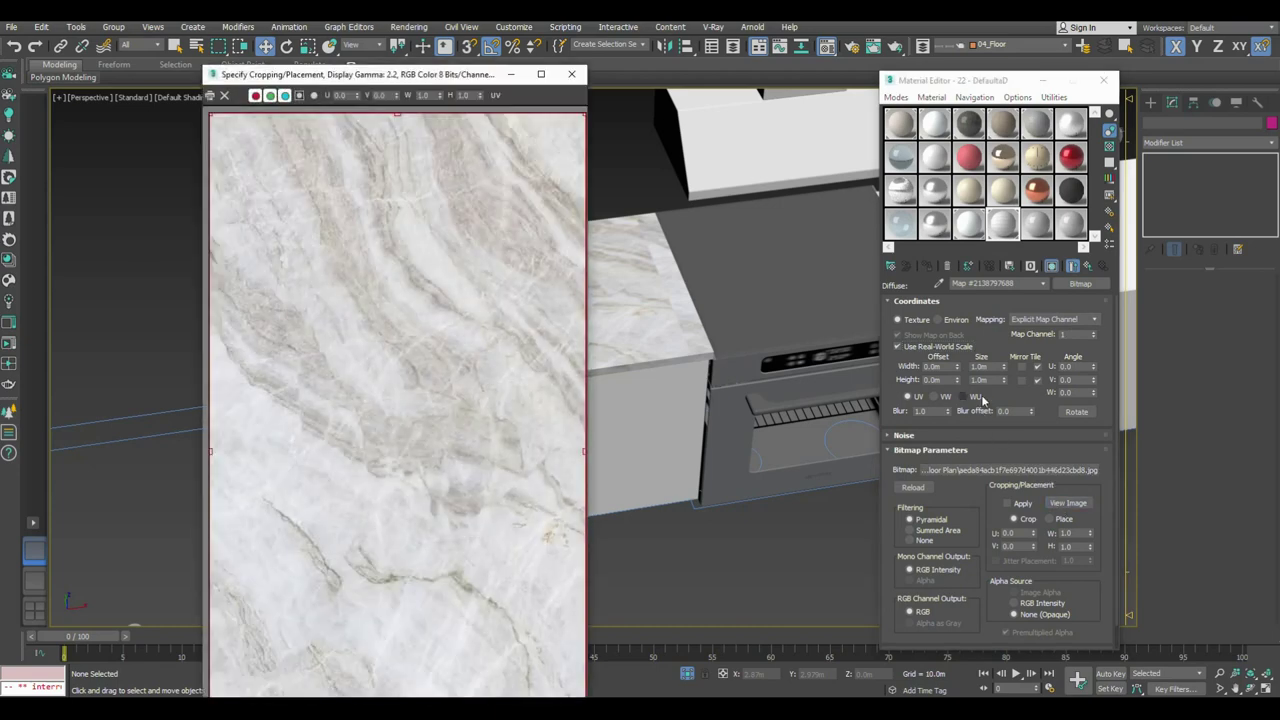
pyautogui.write('2')
pyautogui.press('Return')
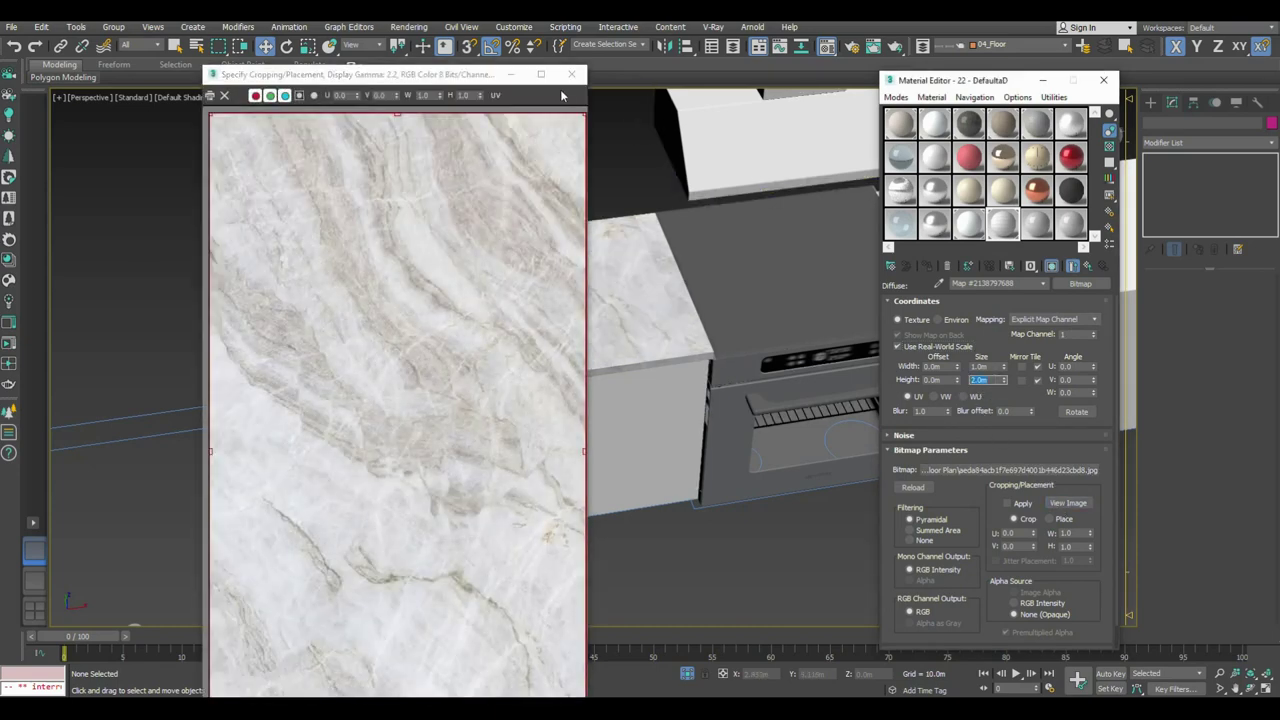
pyautogui.click(571, 74)
# Step: Set the marble material's reflection colour to light grey (216)
pyautogui.click(1087, 267)
pyautogui.click(962, 355)
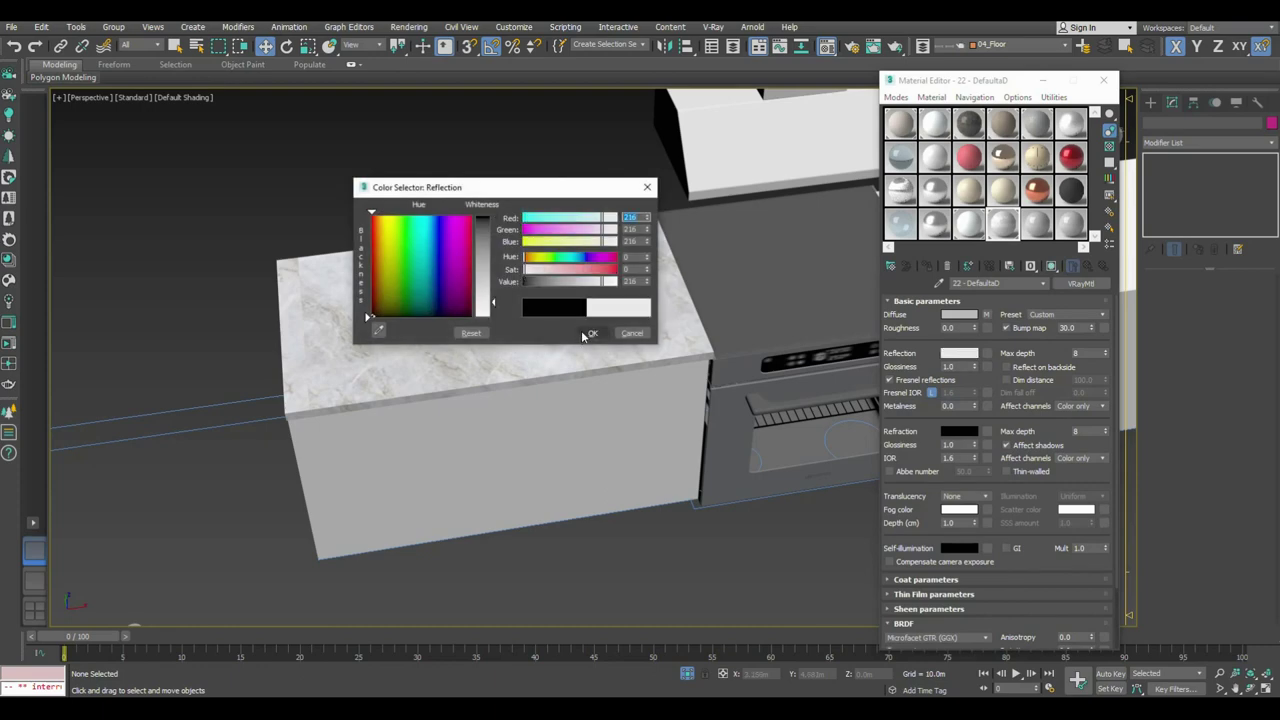
pyautogui.click(590, 333)
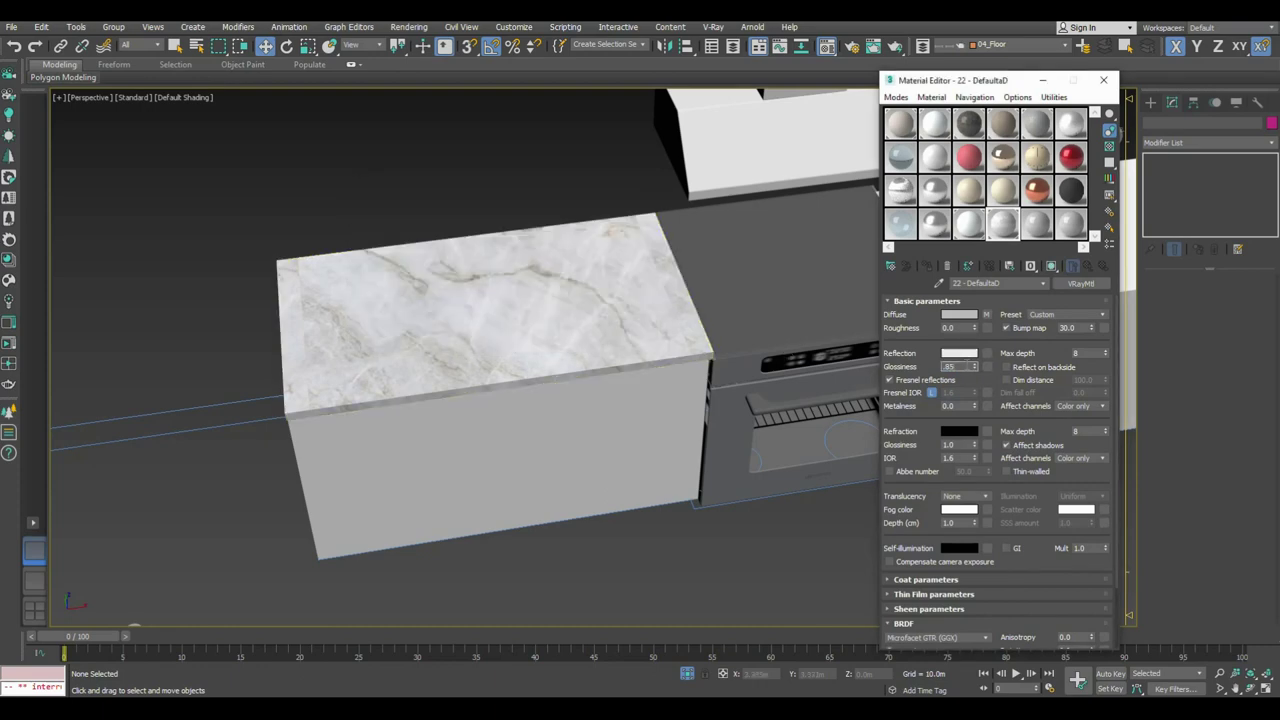
# Step: Select the marble countertop and shift-drag a copy toward the right cabinet
pyautogui.scroll(-2, 498, 303)
pyautogui.scroll(-4, 498, 303)
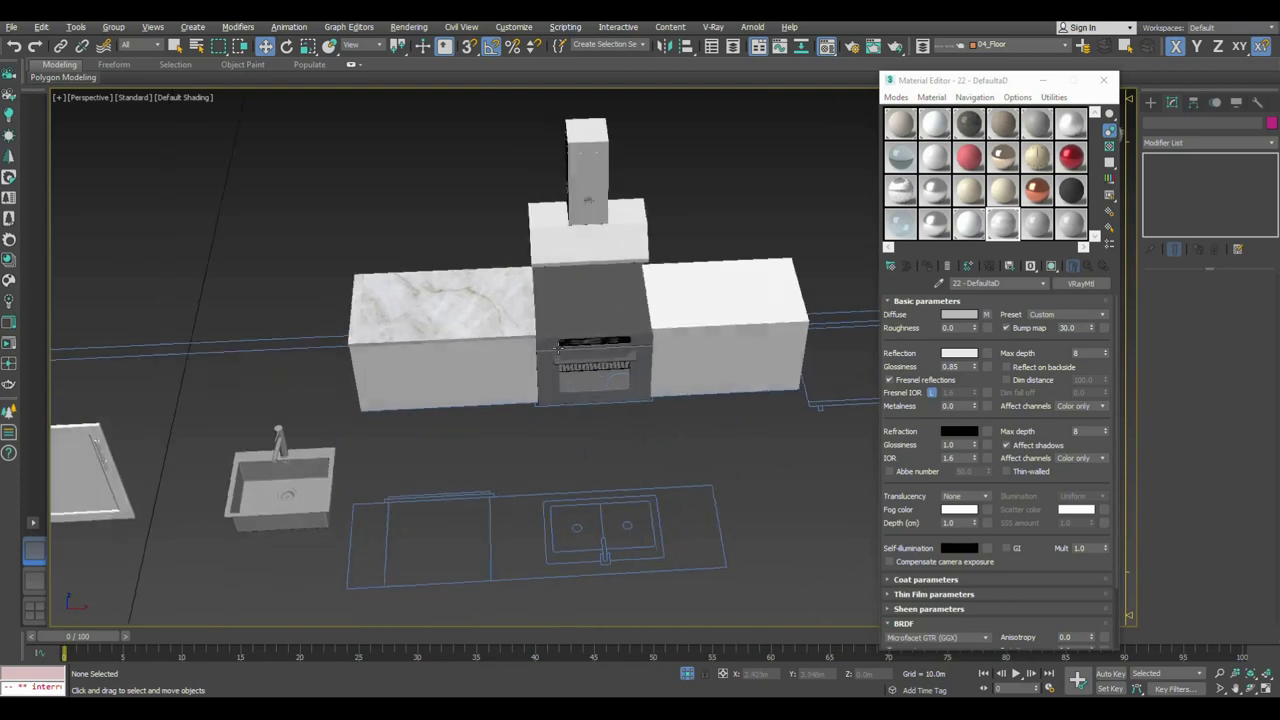
pyautogui.click(498, 303)
pyautogui.keyDown('shift'); pyautogui.moveTo(498, 303); pyautogui.dragTo(758, 300); pyautogui.keyUp('shift')
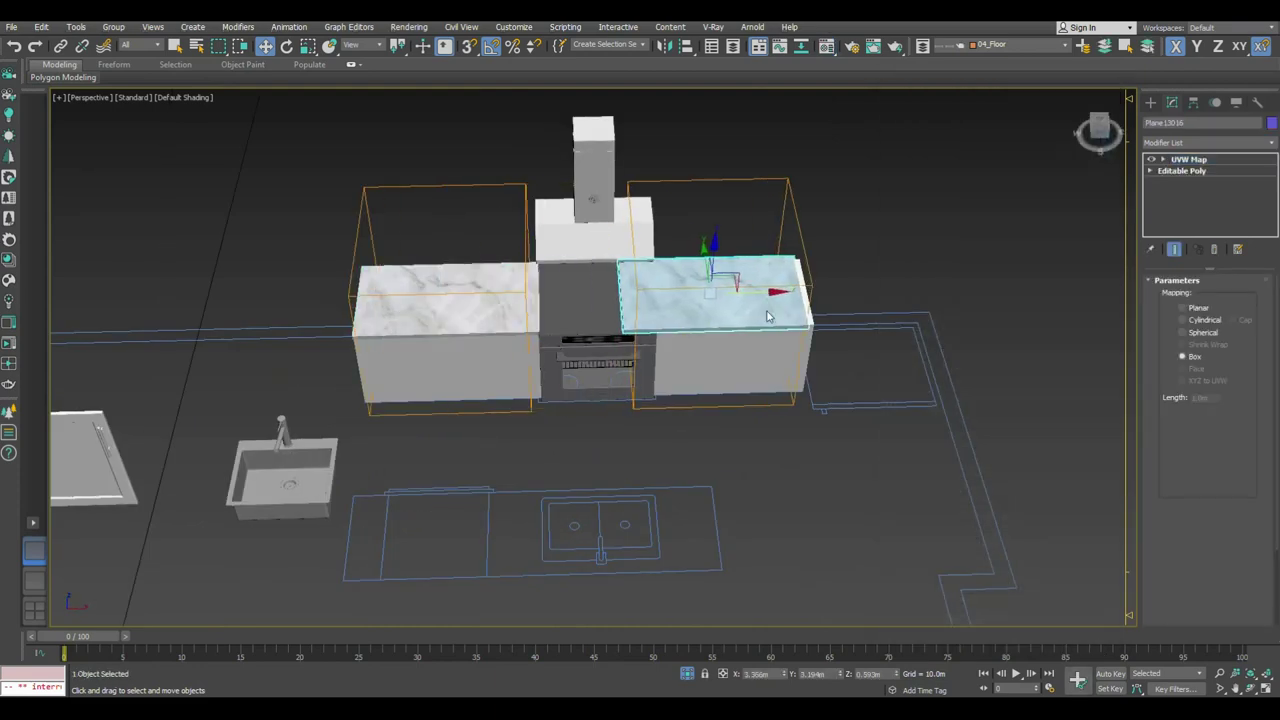
# Step: Convert the copied top to Editable Poly and vertex-snap its corner to the oven's corner
pyautogui.rightClick(762, 234)
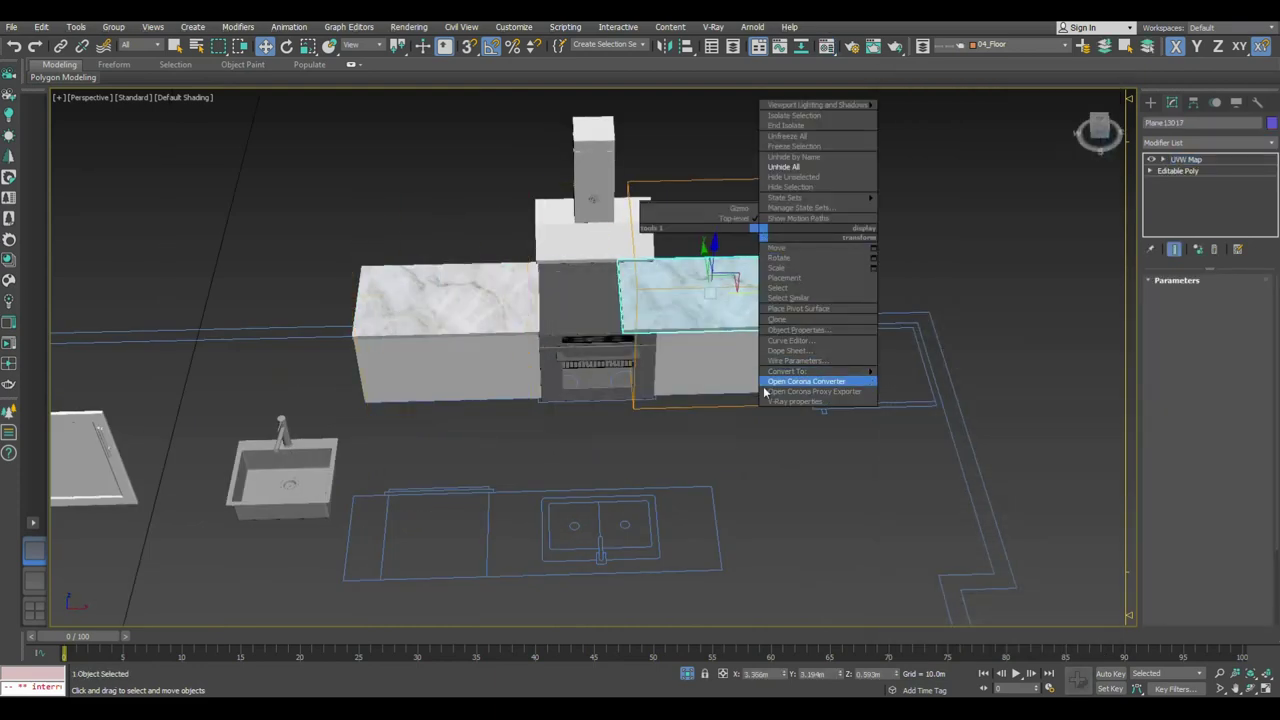
pyautogui.click(710, 381)
pyautogui.scroll(2, 720, 275)
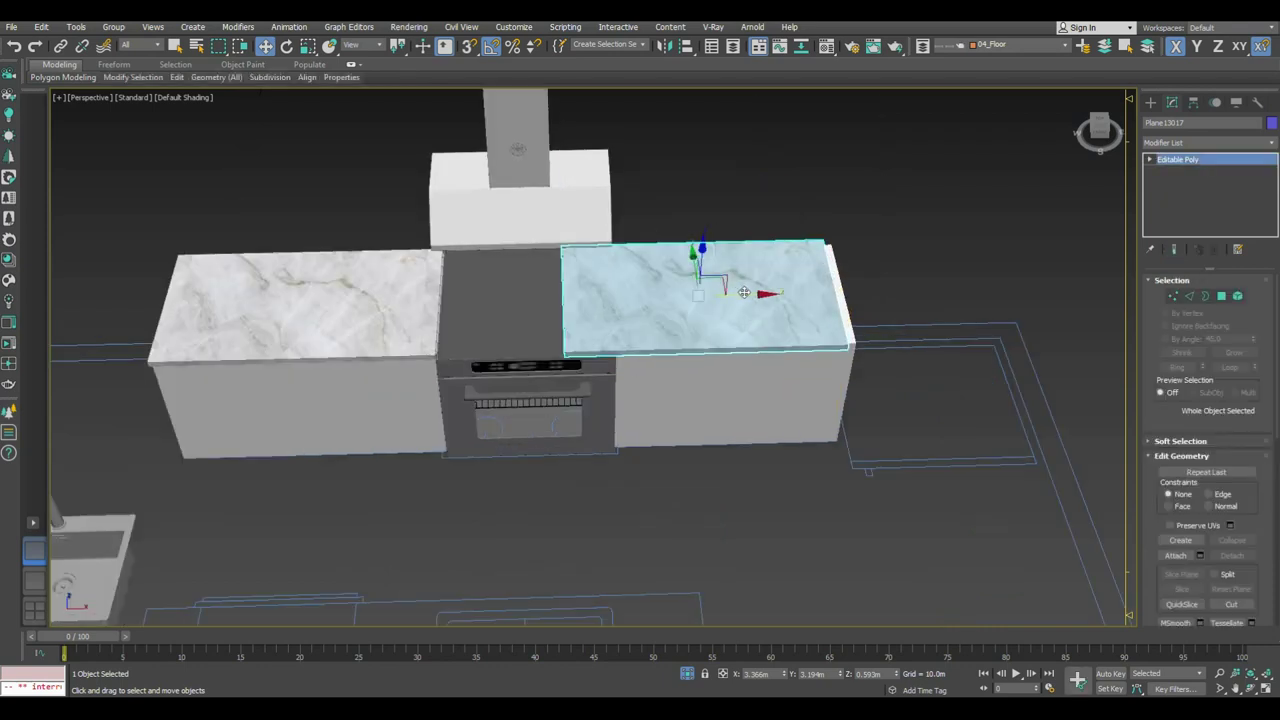
pyautogui.scroll(2, 744, 265)
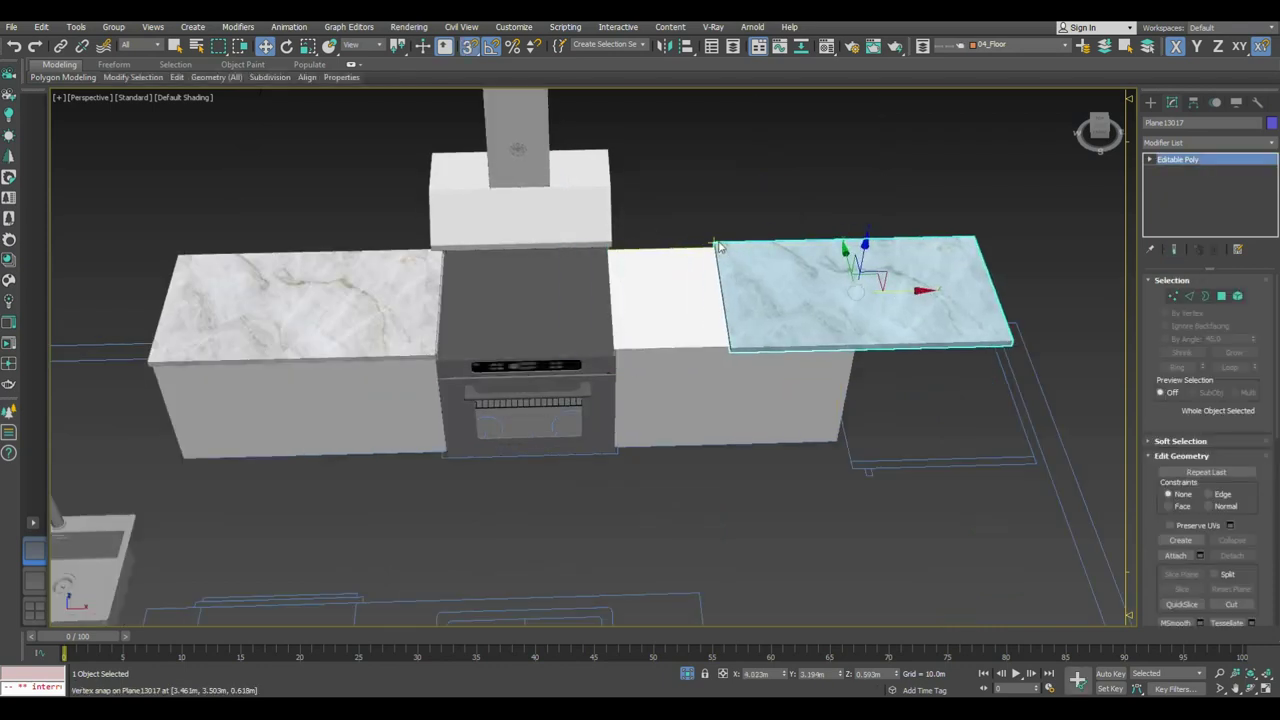
pyautogui.moveTo(716, 247); pyautogui.dragTo(733, 343)
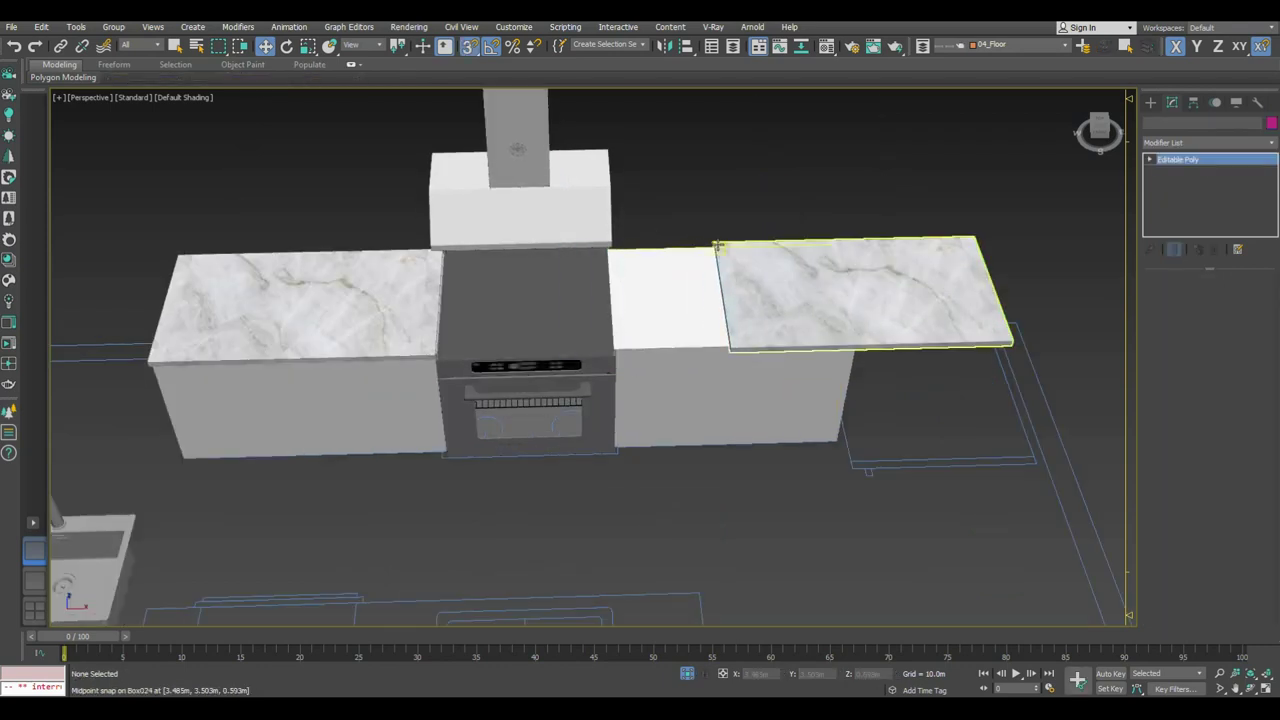
pyautogui.scroll(3, 736, 348)
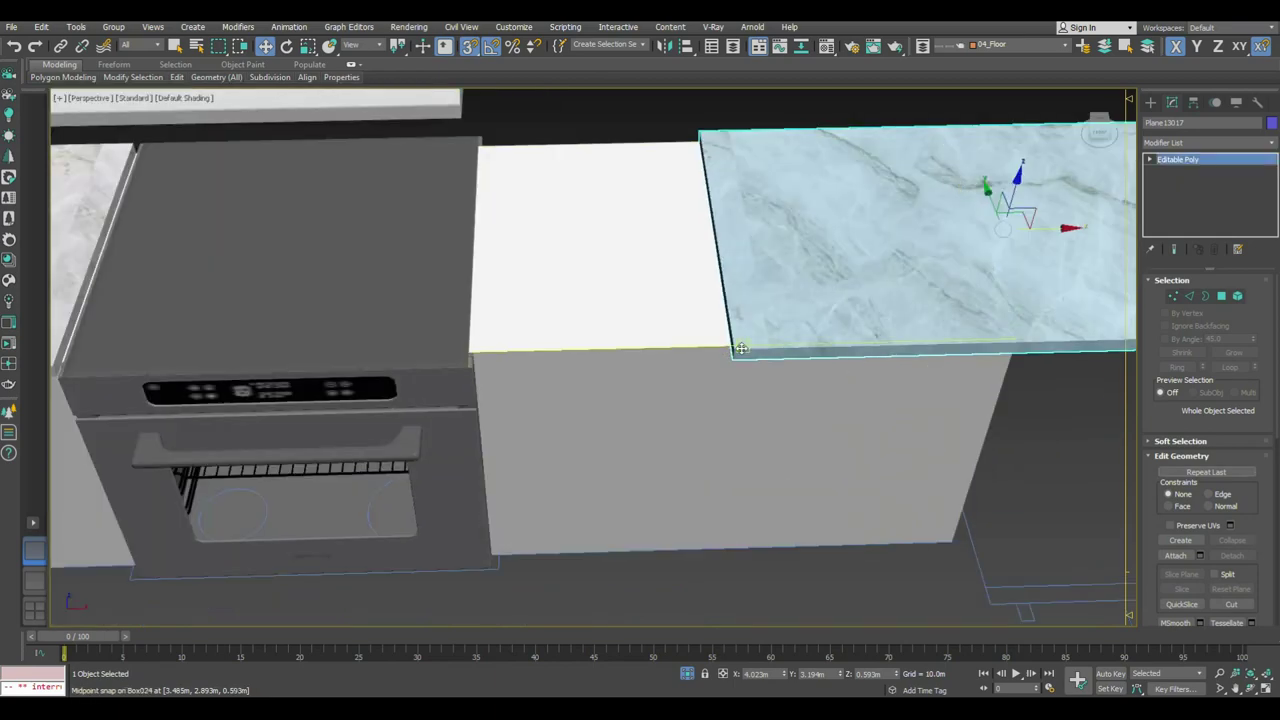
pyautogui.moveTo(737, 351)
pyautogui.mouseDown()
pyautogui.moveTo(493, 575)
pyautogui.moveTo(491, 563)
pyautogui.mouseUp()
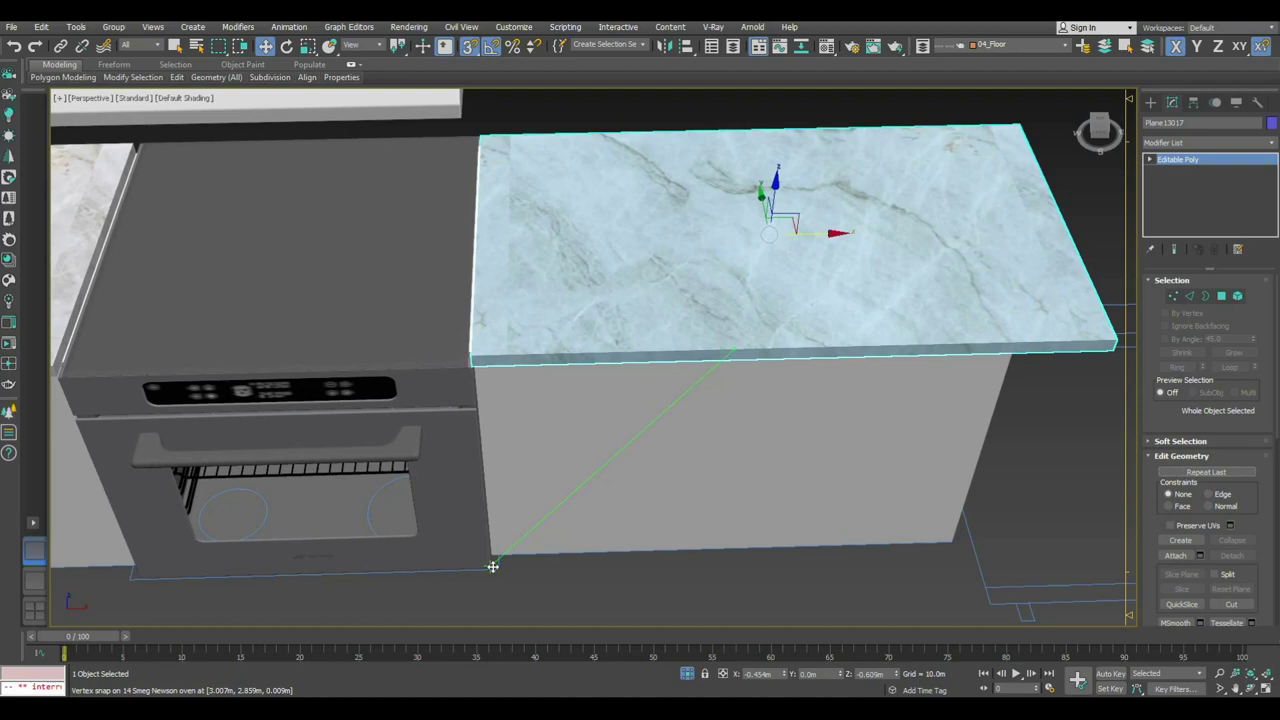
pyautogui.scroll(-3, 491, 563)
pyautogui.scroll(3, 653, 350)
pyautogui.keyDown('alt'); pyautogui.moveTo(653, 350); pyautogui.dragTo(683, 321, button='middle'); pyautogui.keyUp('alt')
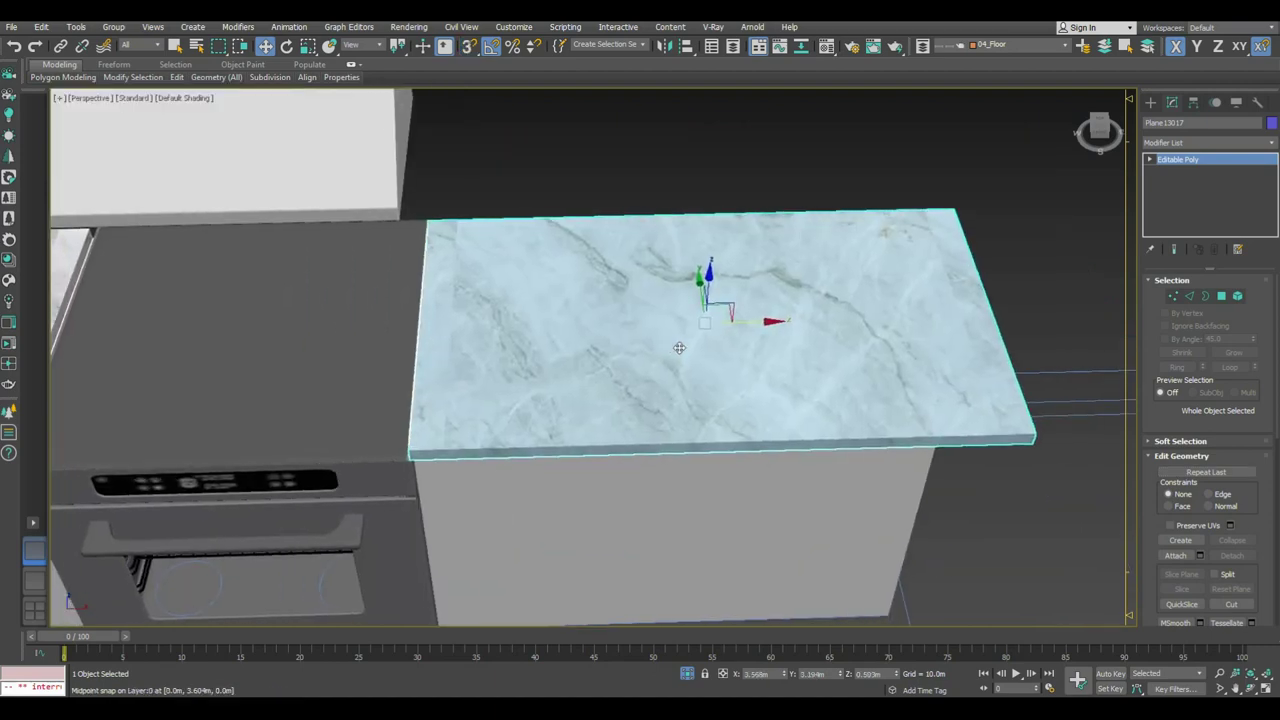
pyautogui.moveTo(749, 320); pyautogui.dragTo(745, 325)
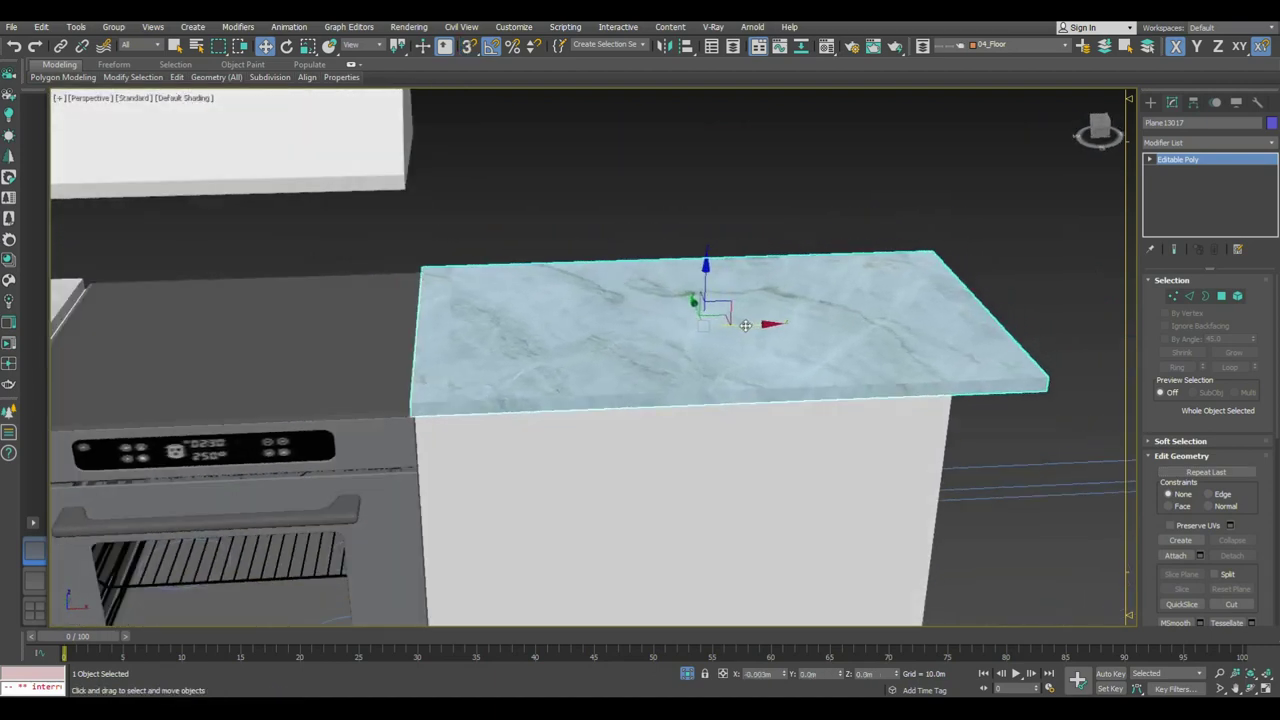
# Step: Move the copied top's end vertices left to trim it to the cabinet width
pyautogui.click(1174, 297)
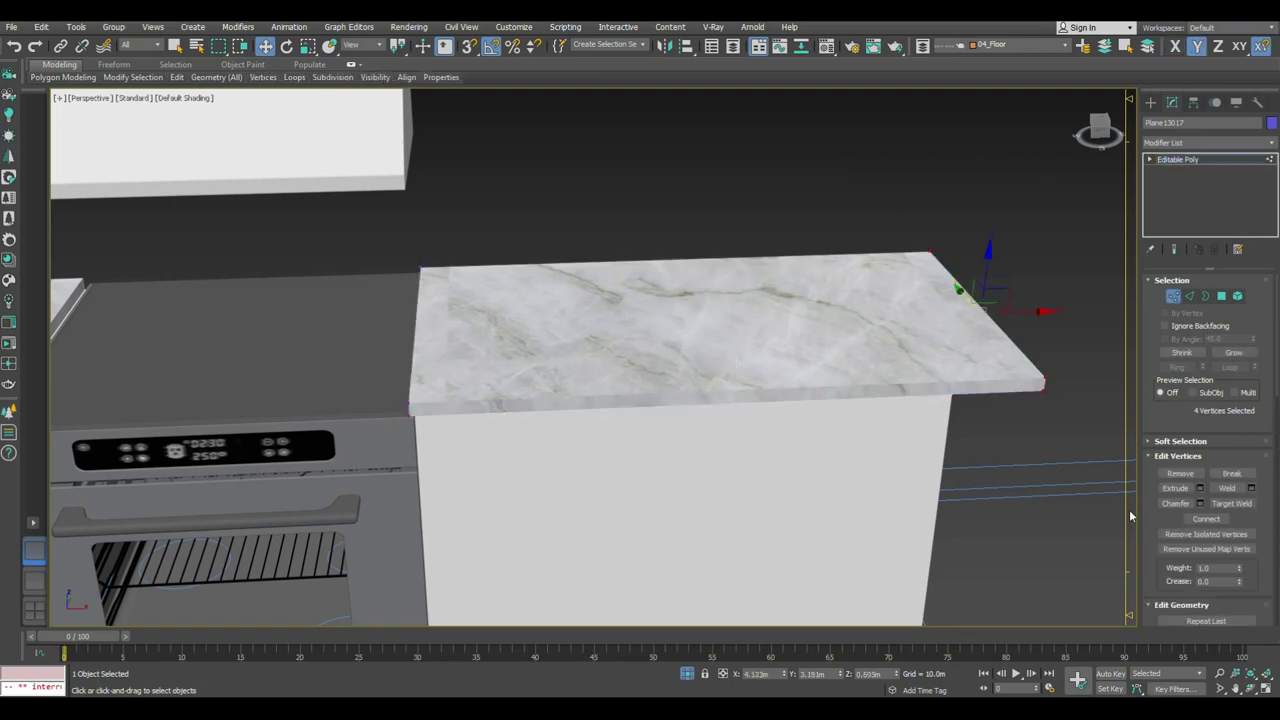
pyautogui.moveTo(1018, 319); pyautogui.dragTo(940, 320)
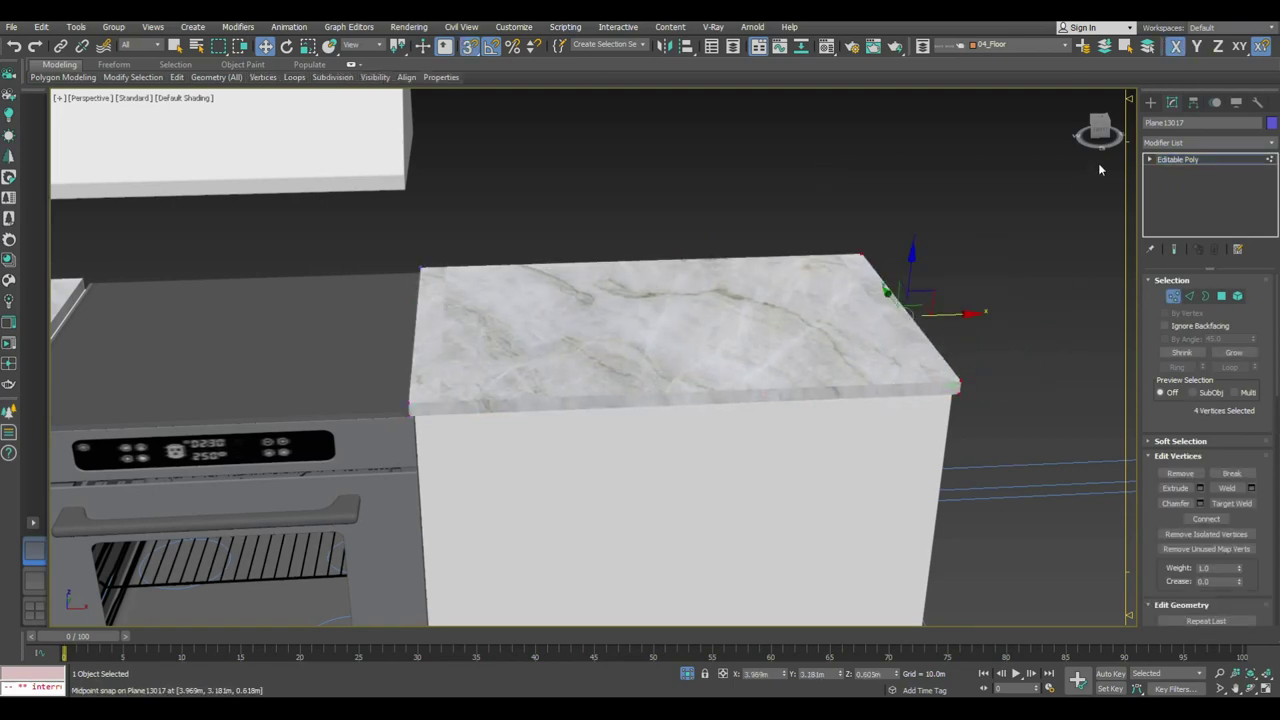
pyautogui.click(1040, 210)
pyautogui.scroll(-5, 975, 246)
pyautogui.scroll(2, 358, 432)
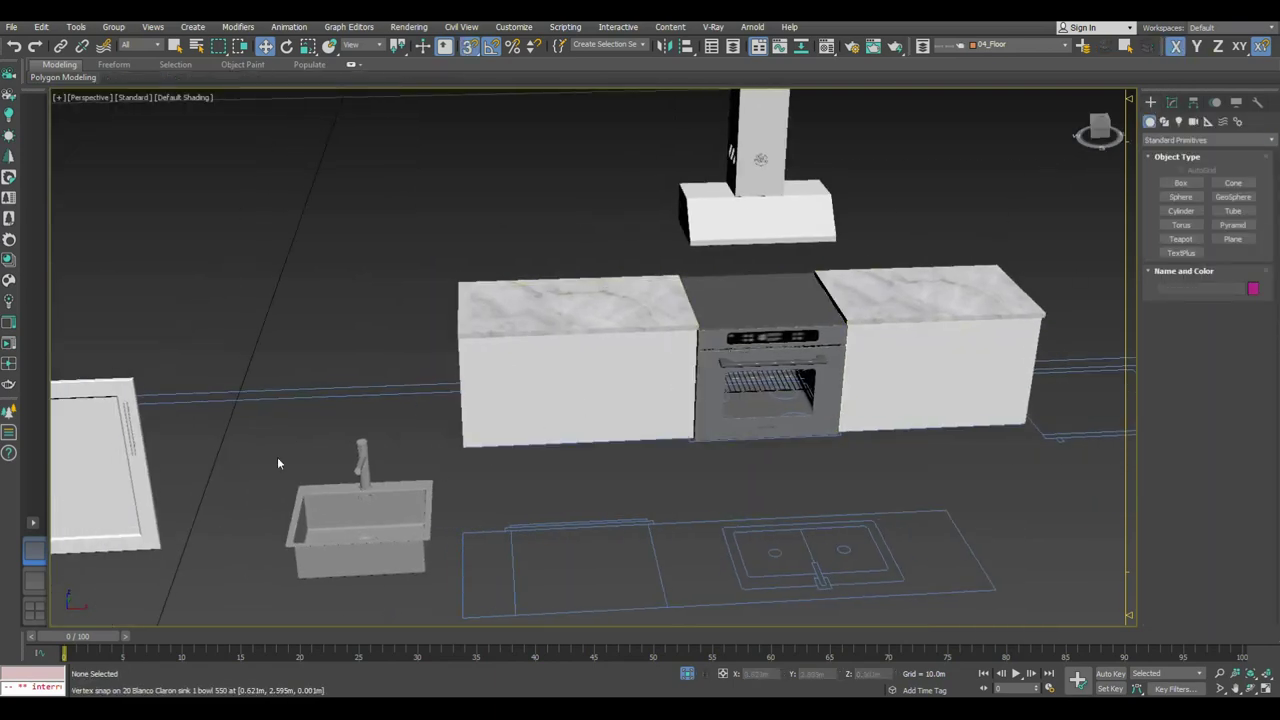
# Step: Move the door panel and its handle onto the left cabinet front, snapped in place
pyautogui.scroll(3, 358, 432)
pyautogui.click(331, 410)
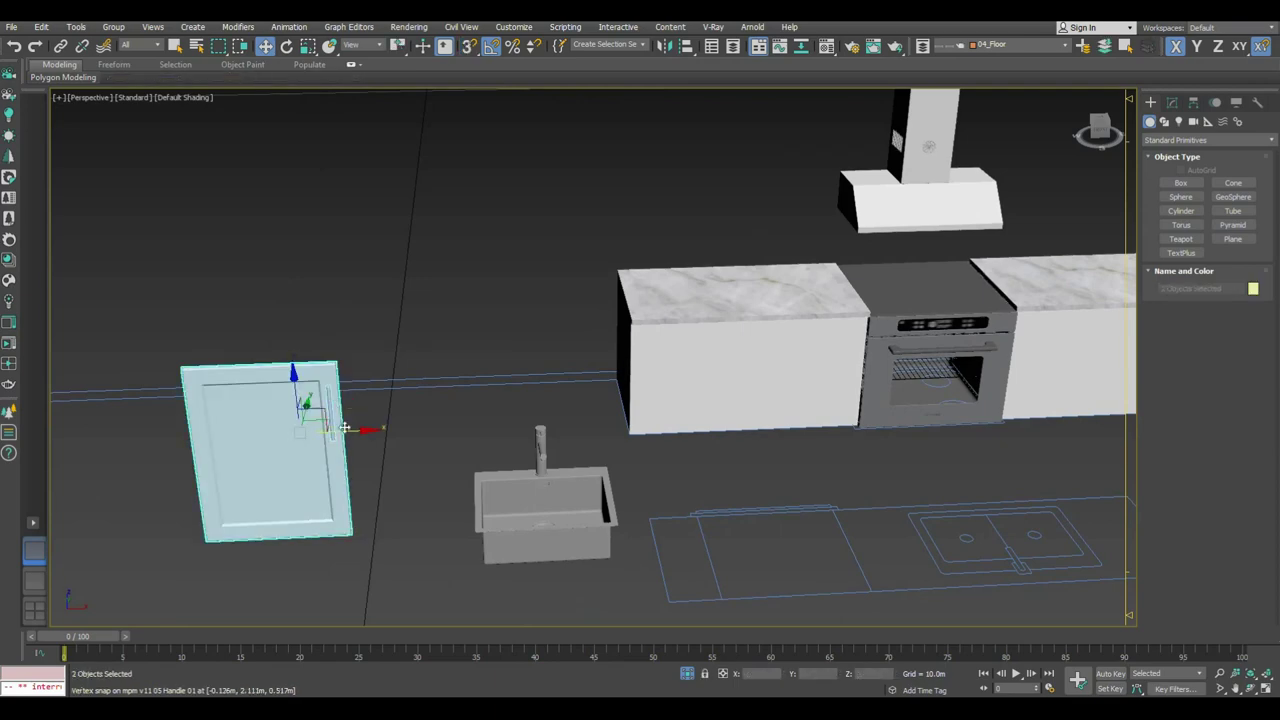
pyautogui.moveTo(344, 430); pyautogui.dragTo(848, 418)
pyautogui.keyDown('alt'); pyautogui.moveTo(848, 418); pyautogui.dragTo(741, 397, button='middle'); pyautogui.keyUp('alt')
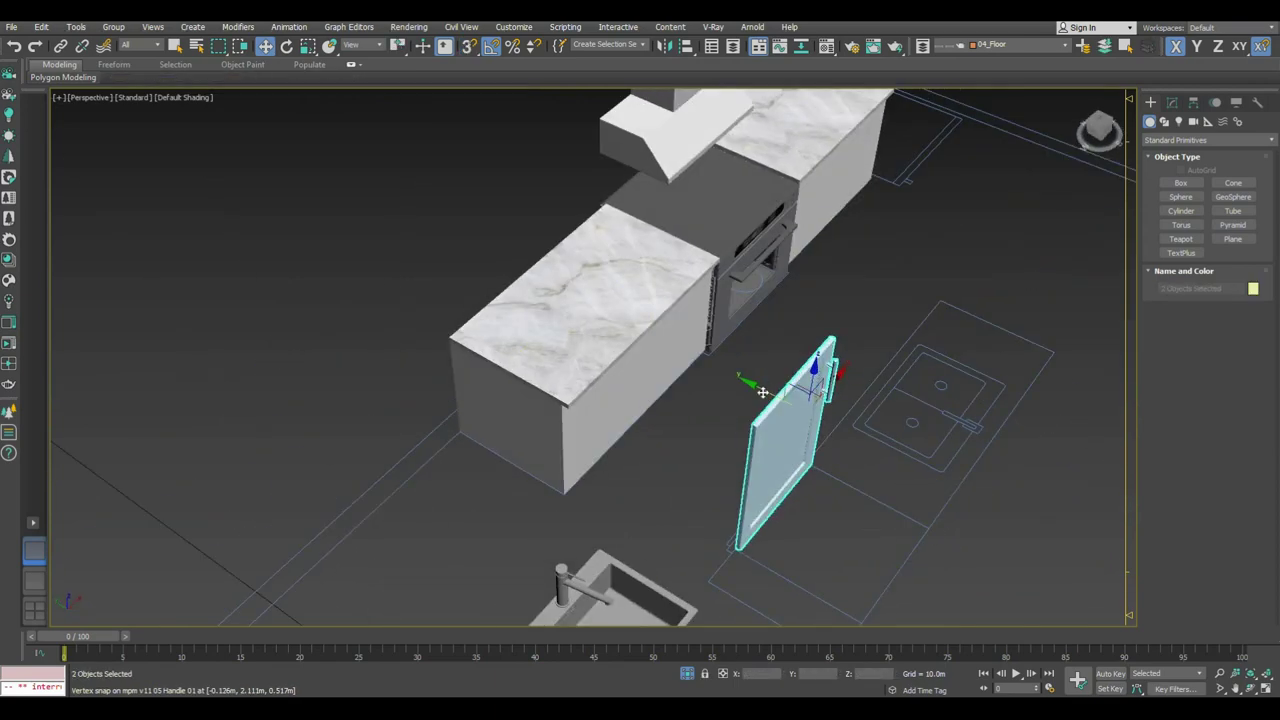
pyautogui.moveTo(765, 387); pyautogui.dragTo(665, 336)
pyautogui.scroll(3, 672, 503)
pyautogui.moveTo(669, 493); pyautogui.dragTo(466, 486)
pyautogui.scroll(-3, 466, 486)
pyautogui.keyDown('alt'); pyautogui.moveTo(466, 486); pyautogui.dragTo(694, 443, button='middle'); pyautogui.keyUp('alt')
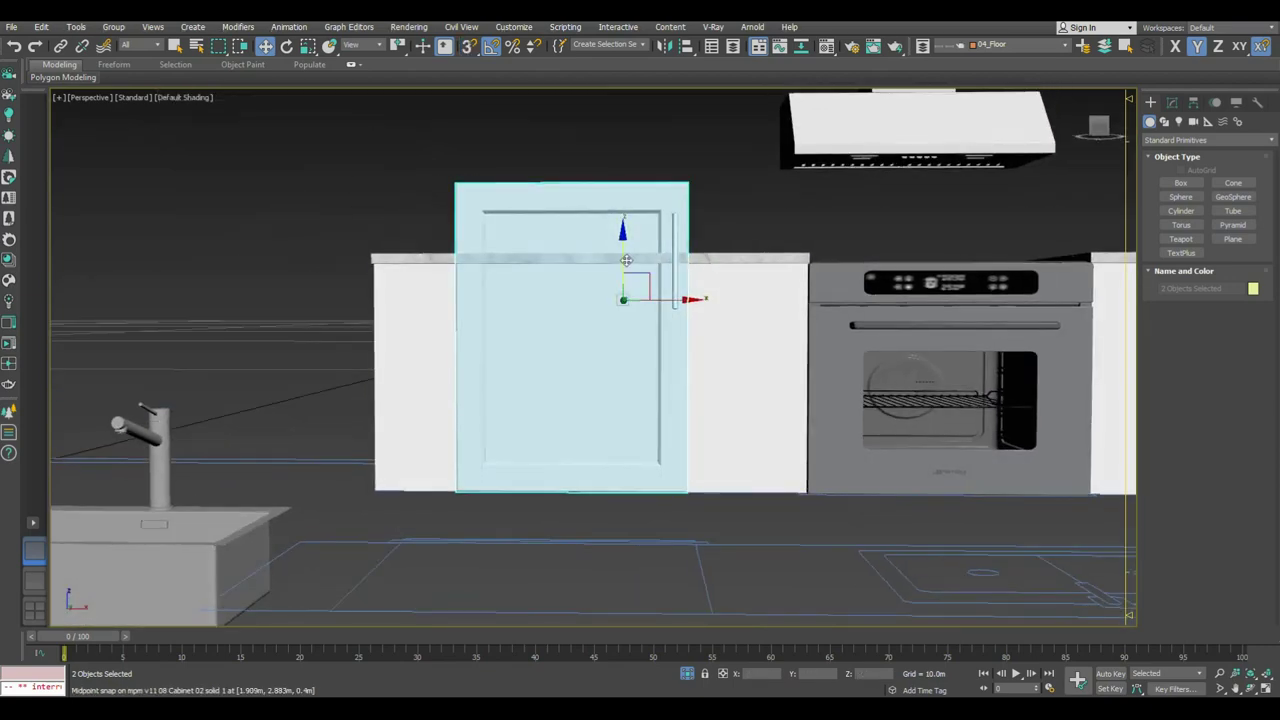
pyautogui.moveTo(625, 260); pyautogui.dragTo(625, 242)
# Step: Scale the door down to fit the cabinet and align its bottom vertices
pyautogui.click(612, 280)
pyautogui.press('r')
pyautogui.moveTo(600, 297); pyautogui.dragTo(567, 335)
pyautogui.press('w')
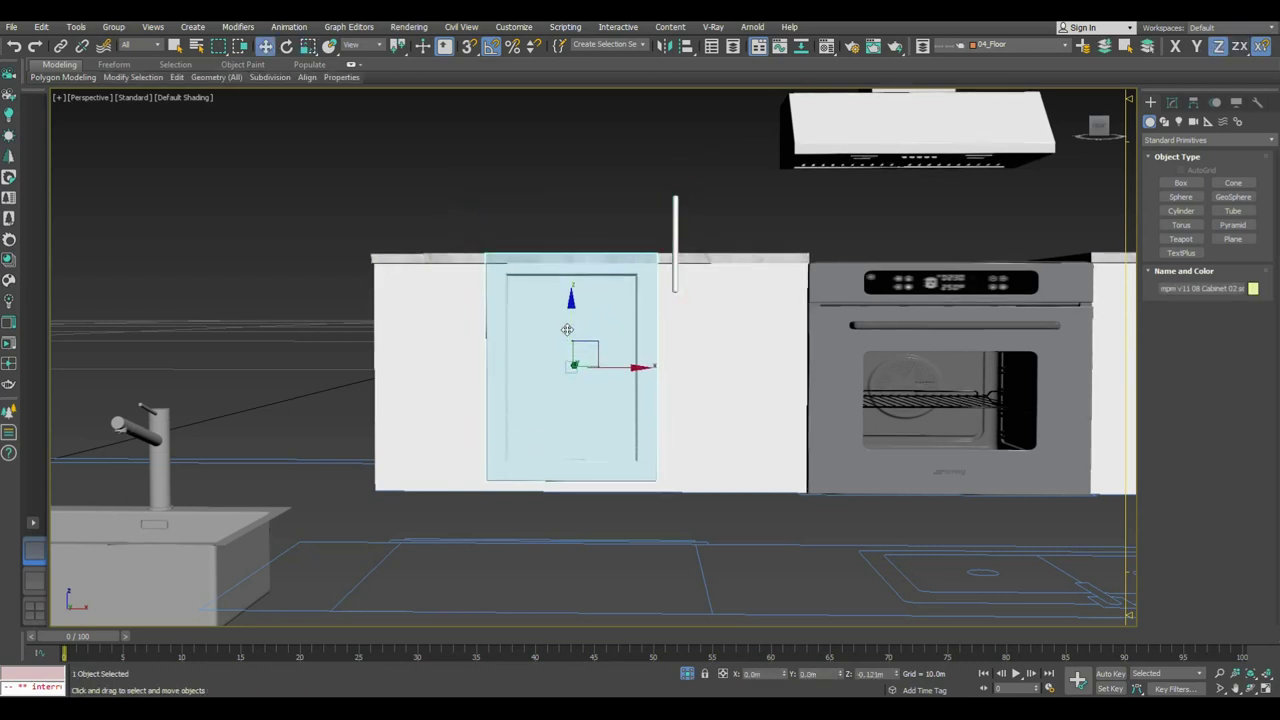
pyautogui.moveTo(567, 335); pyautogui.dragTo(569, 338)
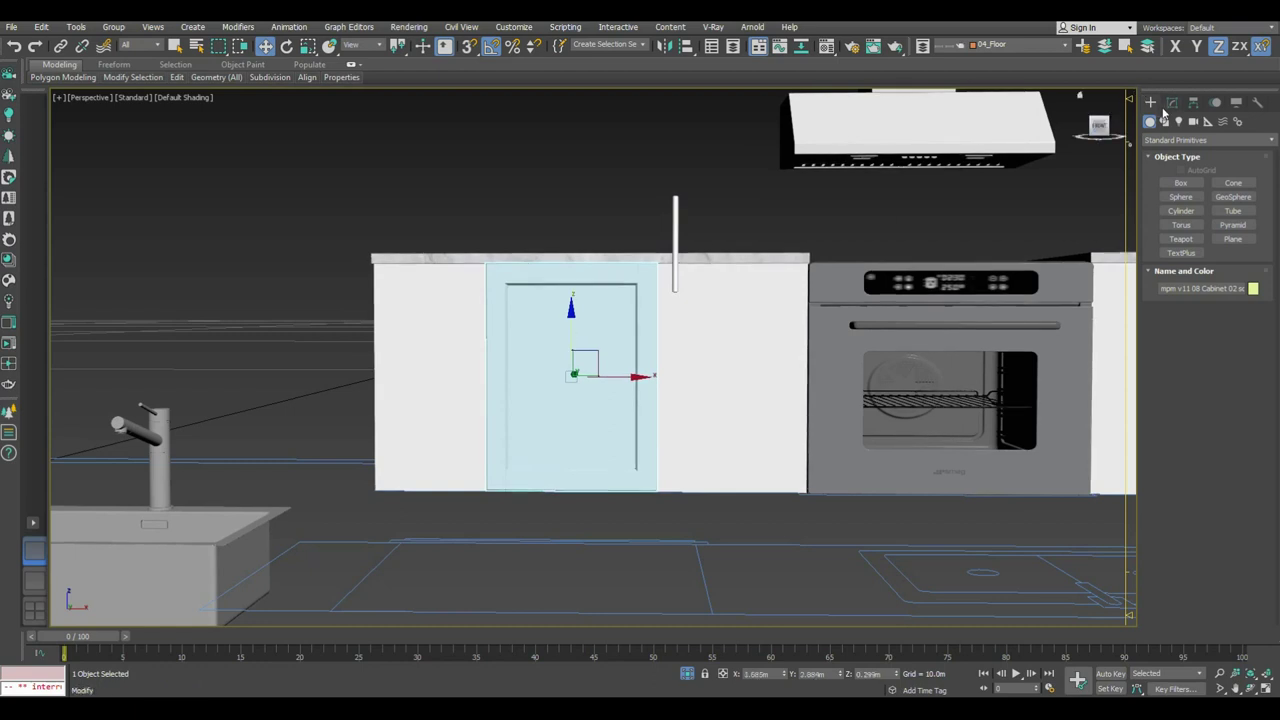
pyautogui.click(1170, 104)
pyautogui.click(1172, 171)
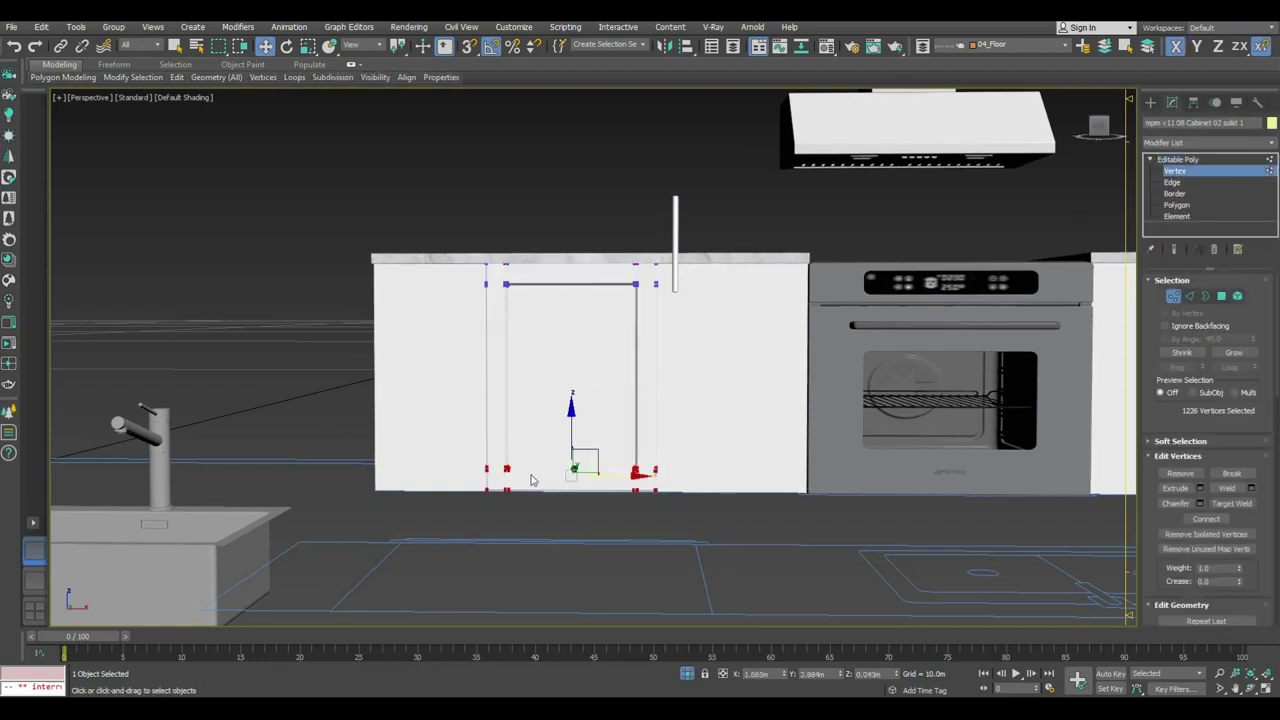
pyautogui.moveTo(572, 447); pyautogui.dragTo(568, 438)
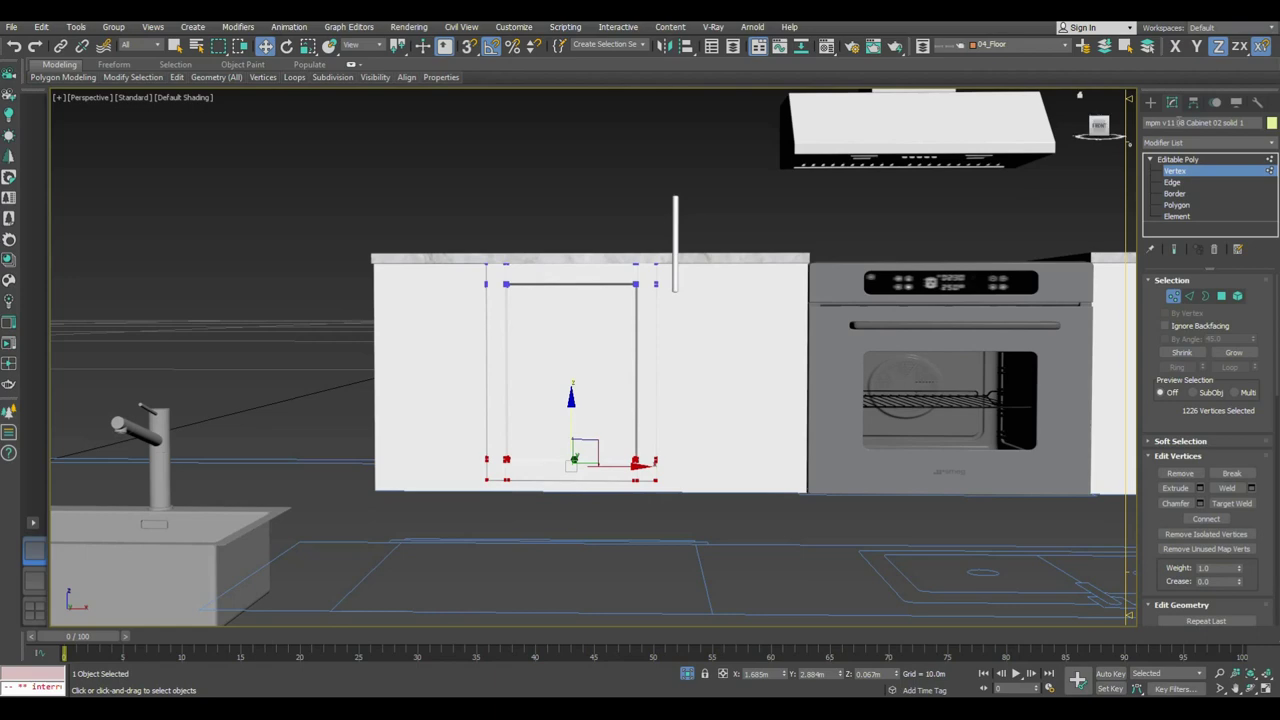
pyautogui.click(1151, 103)
# Step: Place the door beside the oven and move the handle onto its right edge
pyautogui.keyDown('alt'); pyautogui.moveTo(654, 357); pyautogui.dragTo(640, 378, button='middle'); pyautogui.keyUp('alt')
pyautogui.moveTo(636, 378); pyautogui.dragTo(778, 390)
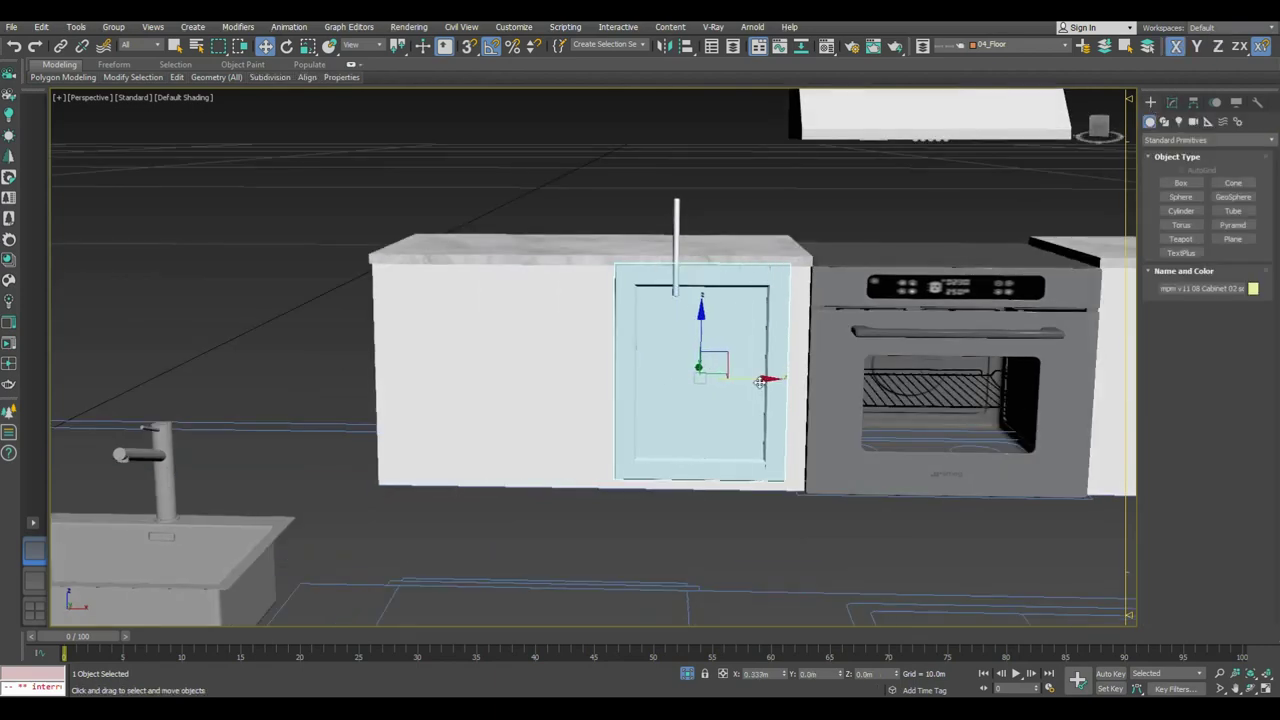
pyautogui.keyDown('alt'); pyautogui.moveTo(774, 390); pyautogui.dragTo(660, 300, button='middle'); pyautogui.keyUp('alt')
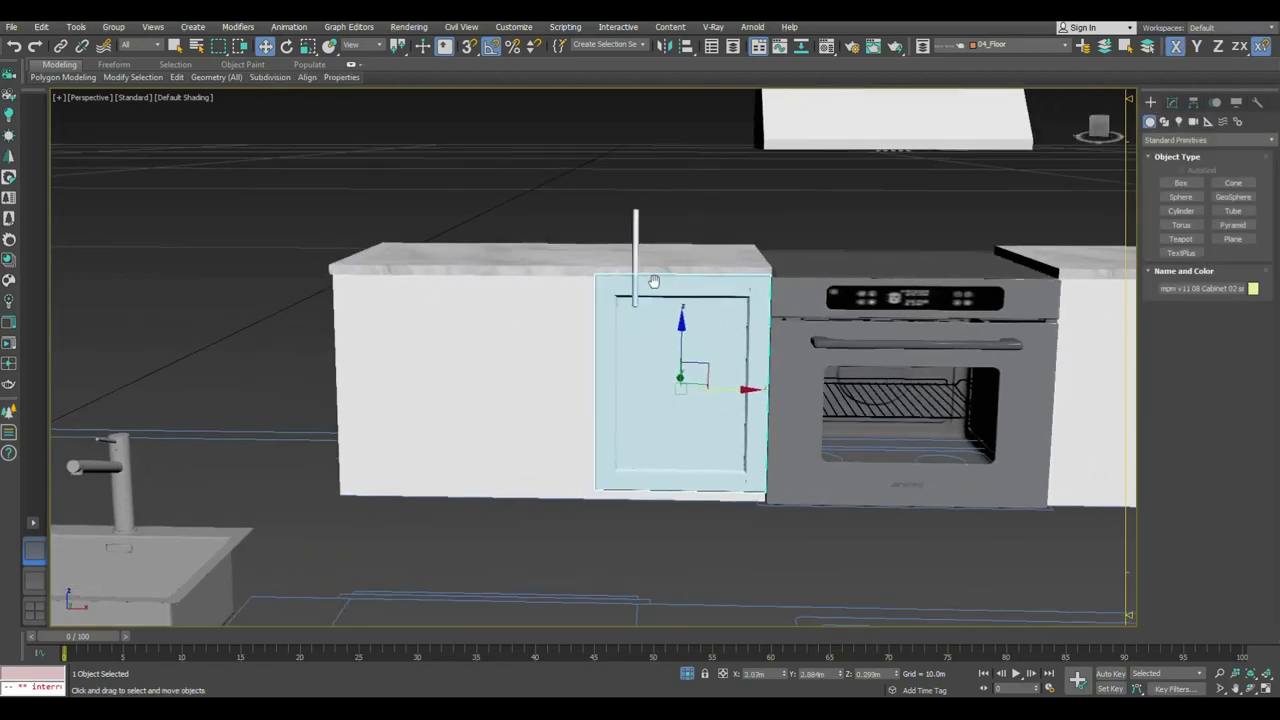
pyautogui.click(629, 242)
pyautogui.moveTo(657, 238); pyautogui.dragTo(778, 333)
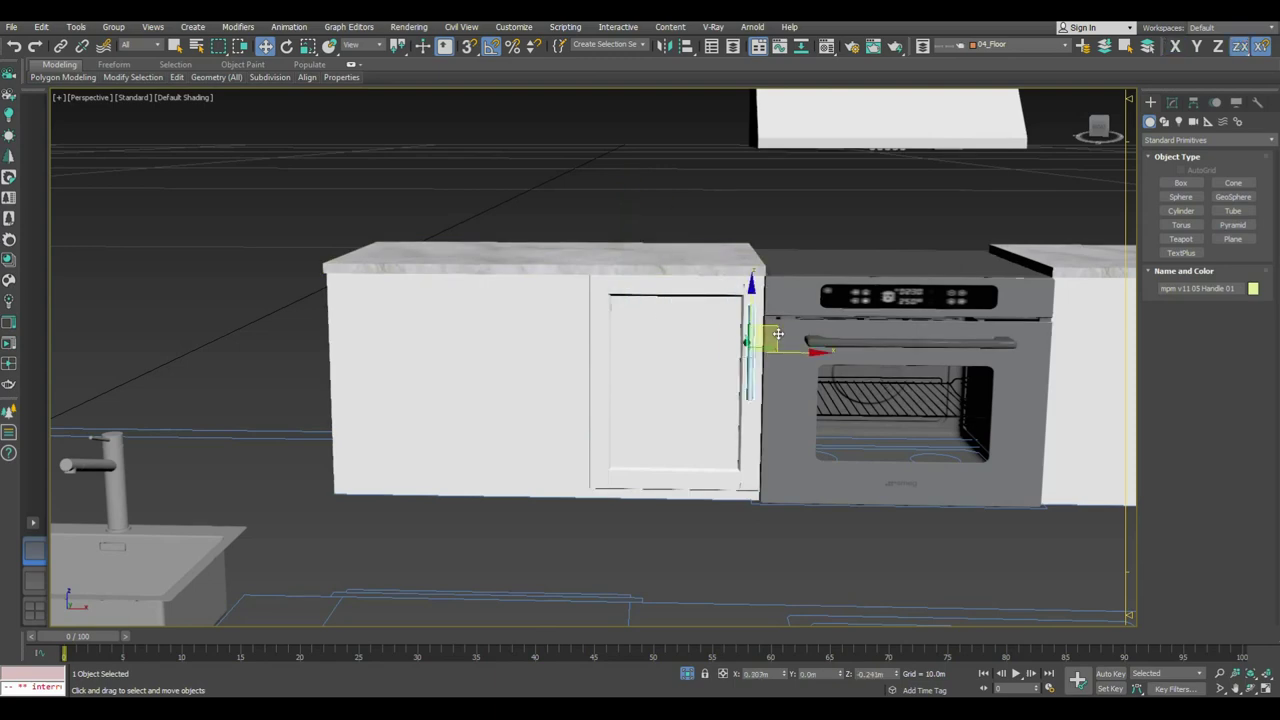
pyautogui.scroll(5, 781, 325)
pyautogui.press('r')
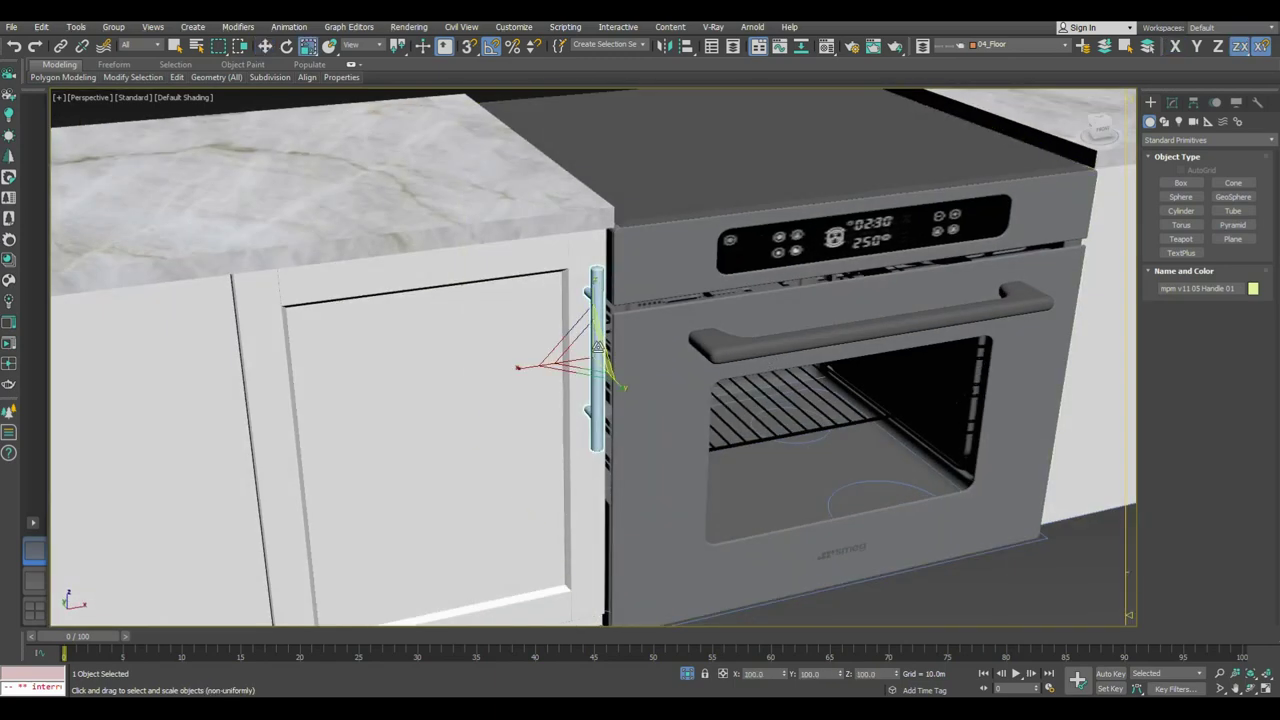
pyautogui.press('w')
pyautogui.moveTo(578, 386)
pyautogui.keyDown('alt'); pyautogui.mouseDown(button='middle')
pyautogui.moveTo(597, 300)
pyautogui.moveTo(576, 343)
pyautogui.moveTo(531, 329)
pyautogui.mouseUp(button='middle'); pyautogui.keyUp('alt')
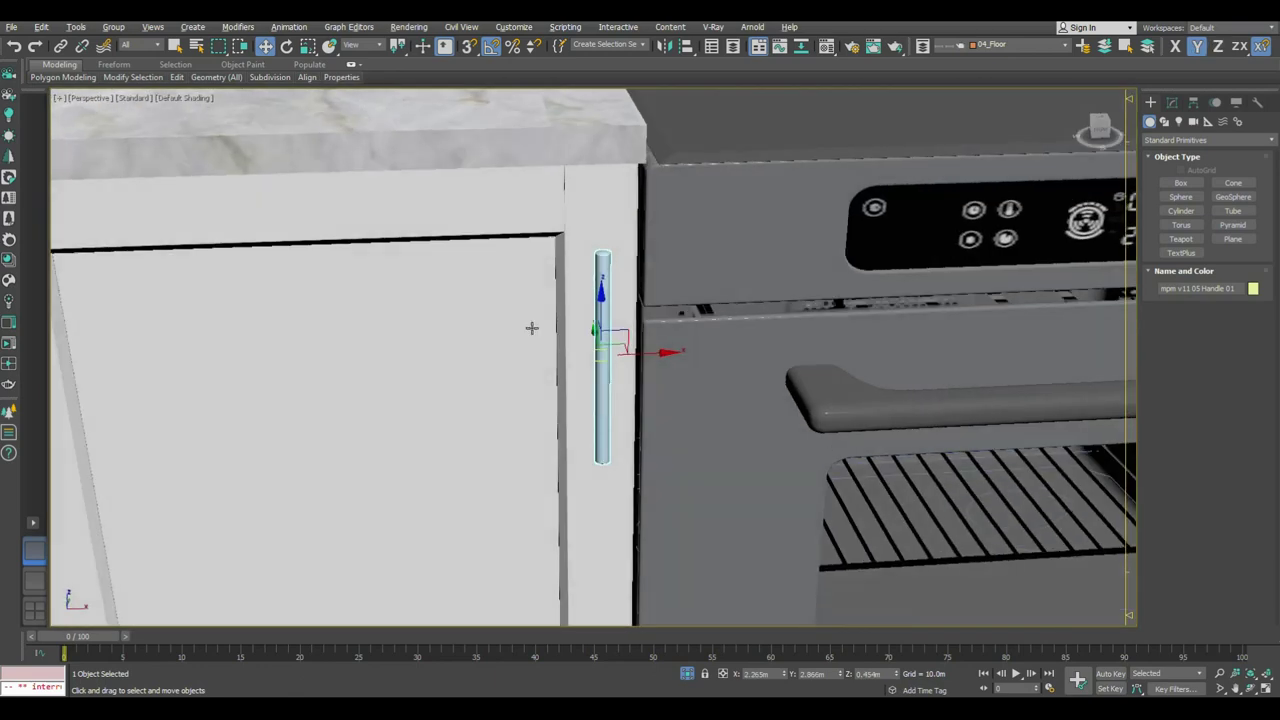
# Step: Clone the handled door to its left on the cabinet front
pyautogui.scroll(-5, 524, 358)
pyautogui.moveTo(517, 386)
pyautogui.mouseDown(button='middle')
pyautogui.moveTo(672, 346)
pyautogui.moveTo(672, 358)
pyautogui.mouseUp(button='middle')
pyautogui.click(672, 346)
pyautogui.keyDown('shift'); pyautogui.moveTo(672, 360); pyautogui.dragTo(484, 362); pyautogui.keyUp('shift')
pyautogui.press('Return')
pyautogui.moveTo(490, 362); pyautogui.dragTo(605, 338, button='middle')
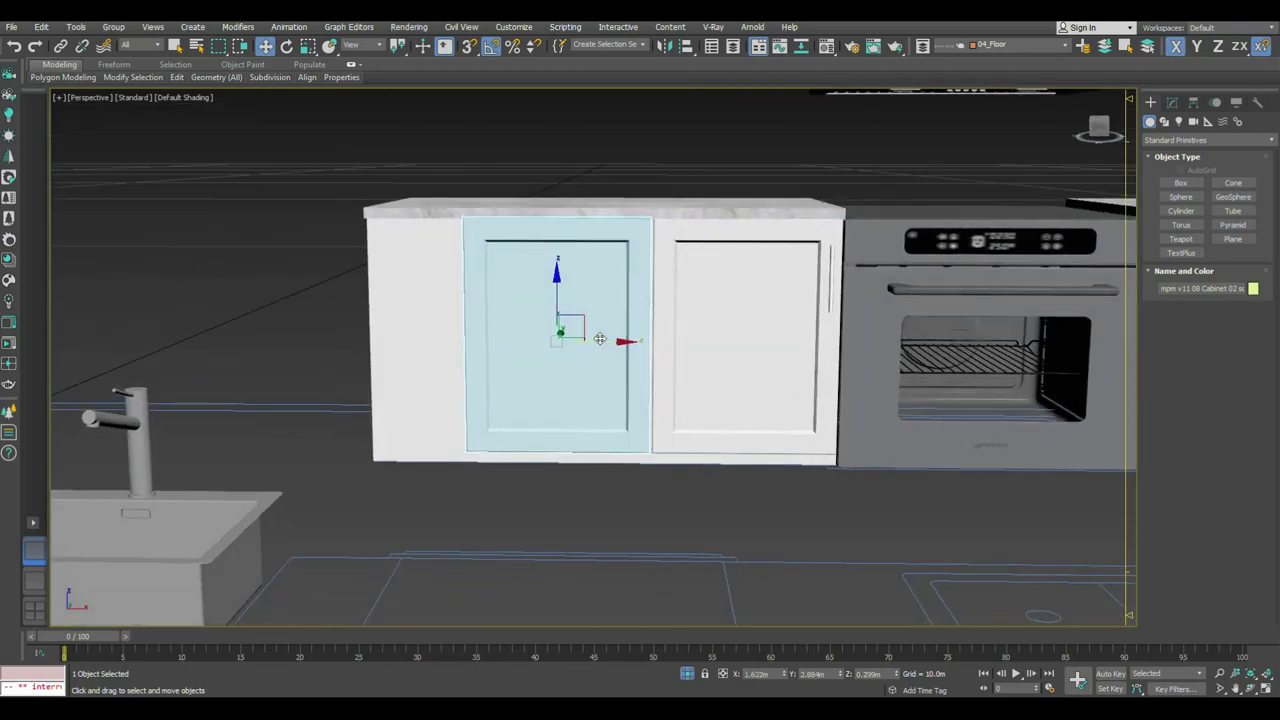
# Step: Undo the clone, narrow the door beside the oven, and make two copies of it
pyautogui.hotkey('ctrl', 'z')
pyautogui.click(677, 323)
pyautogui.click(1172, 105)
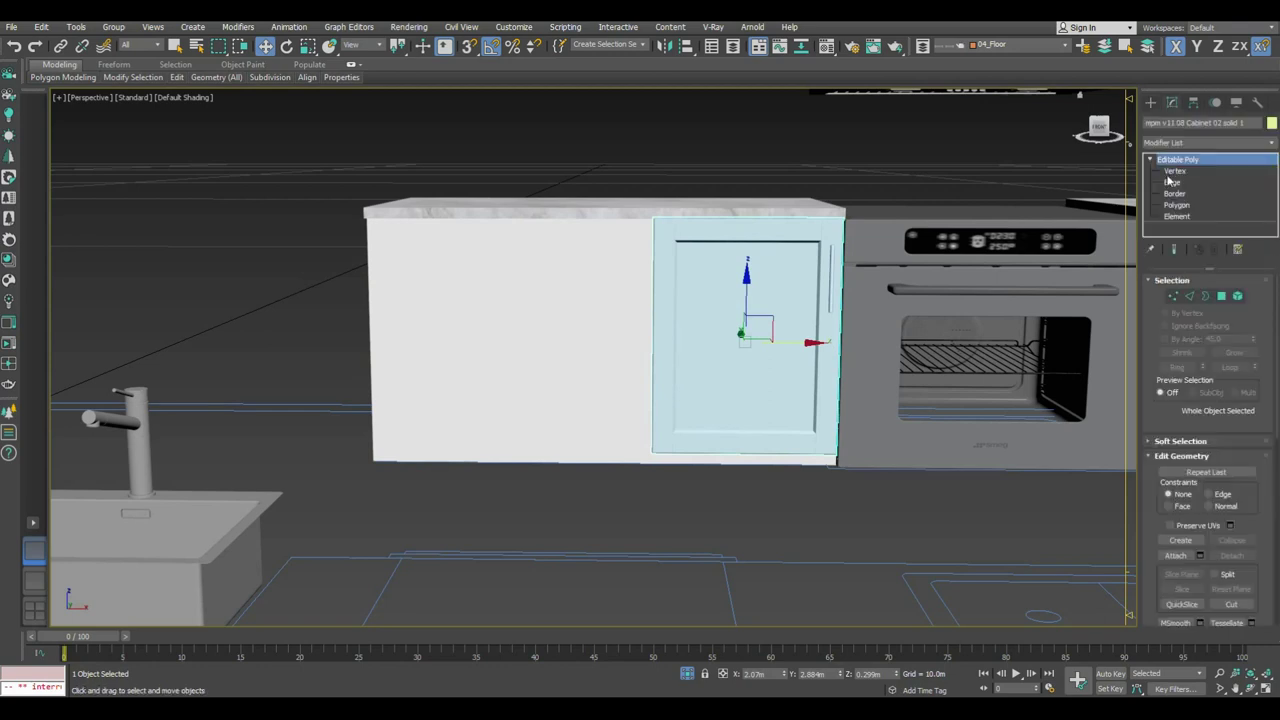
pyautogui.press('1')
pyautogui.moveTo(710, 341)
pyautogui.mouseDown()
pyautogui.moveTo(748, 358)
pyautogui.moveTo(620, 340)
pyautogui.moveTo(629, 355)
pyautogui.mouseUp()
pyautogui.click(1150, 102)
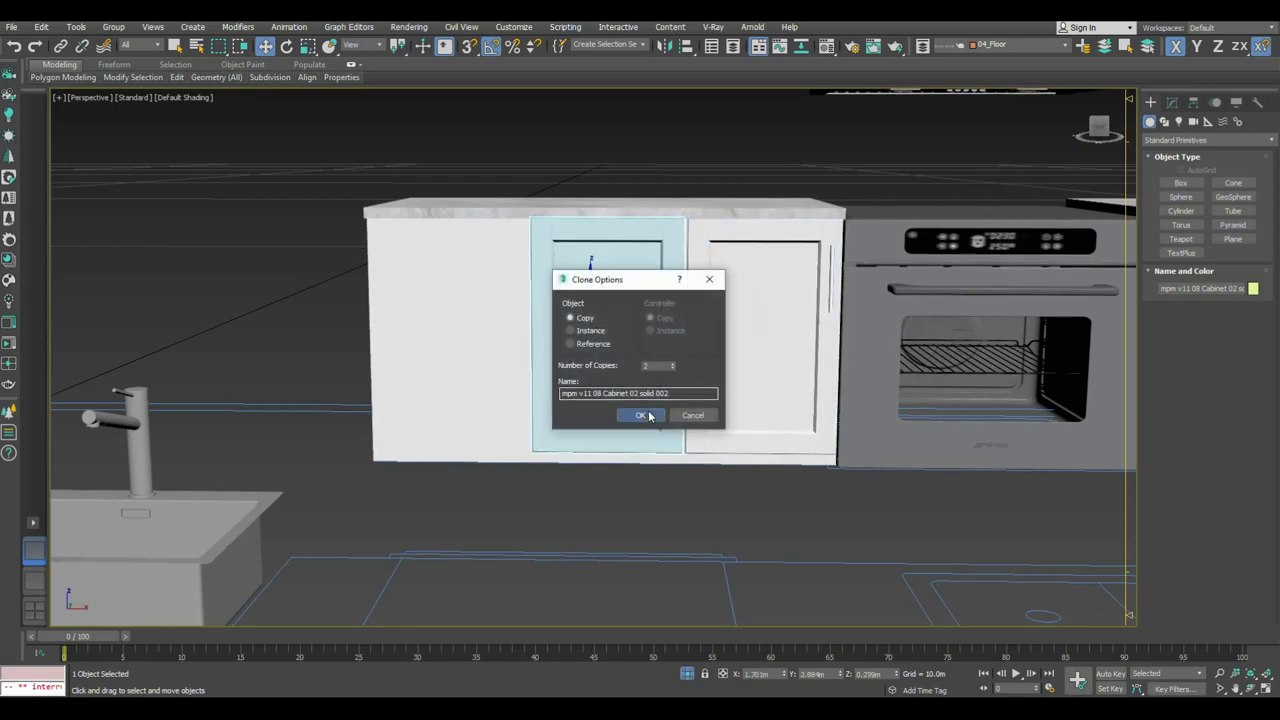
pyautogui.click(641, 415)
# Step: Add Edit Poly to the three doors, snap them to the cabinet edge and even out the seams
pyautogui.click(1172, 102)
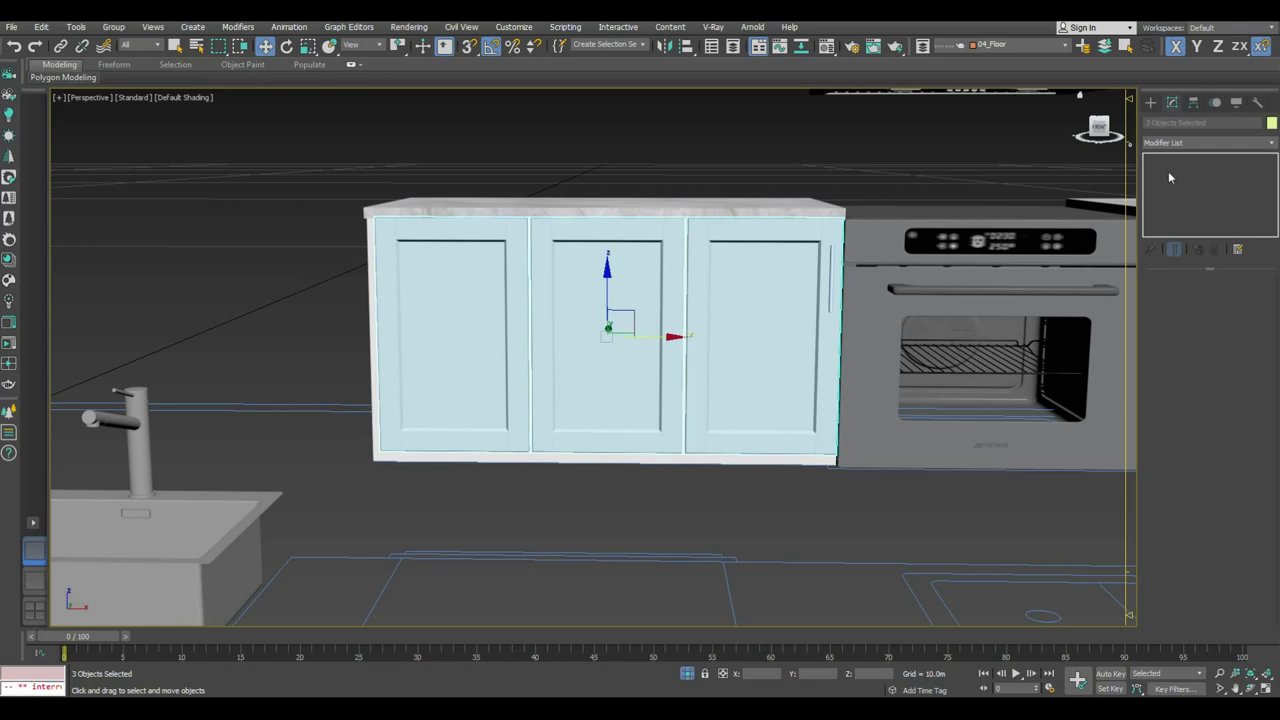
pyautogui.click(1208, 142)
pyautogui.press('e')
pyautogui.click(1167, 190)
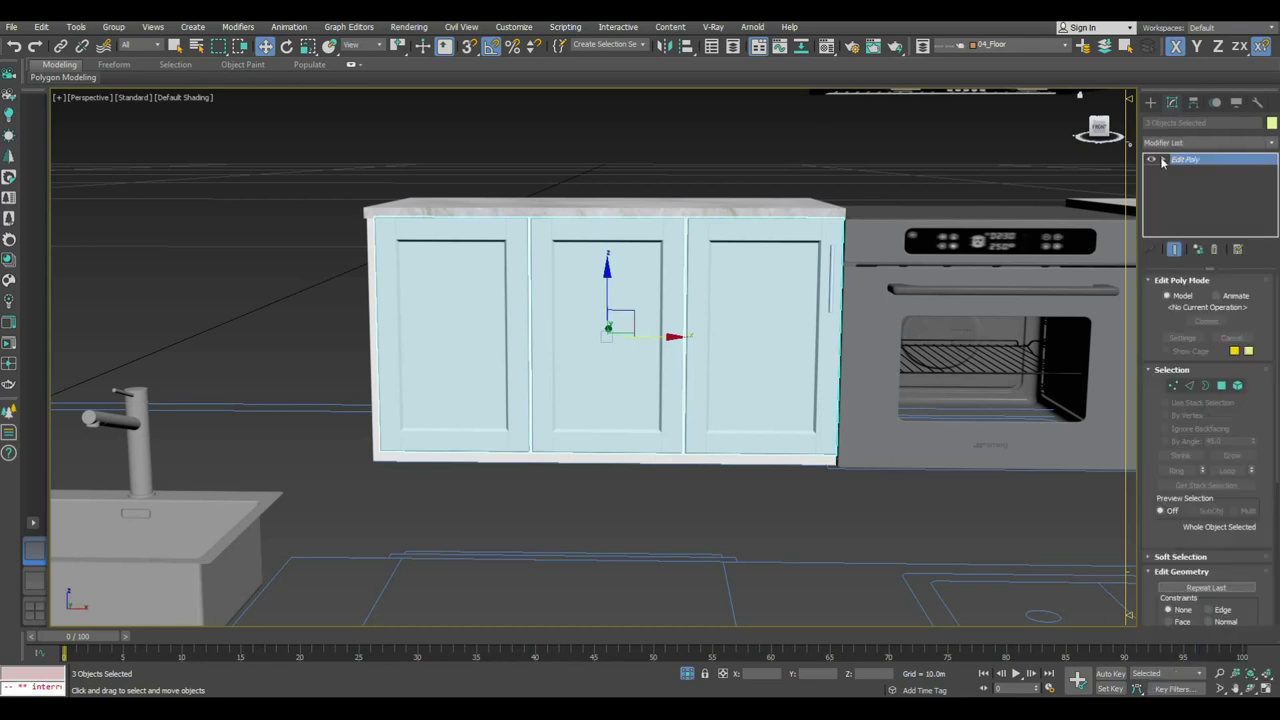
pyautogui.press('1')
pyautogui.keyDown('alt'); pyautogui.moveTo(410, 330); pyautogui.dragTo(371, 476, button='middle'); pyautogui.keyUp('alt')
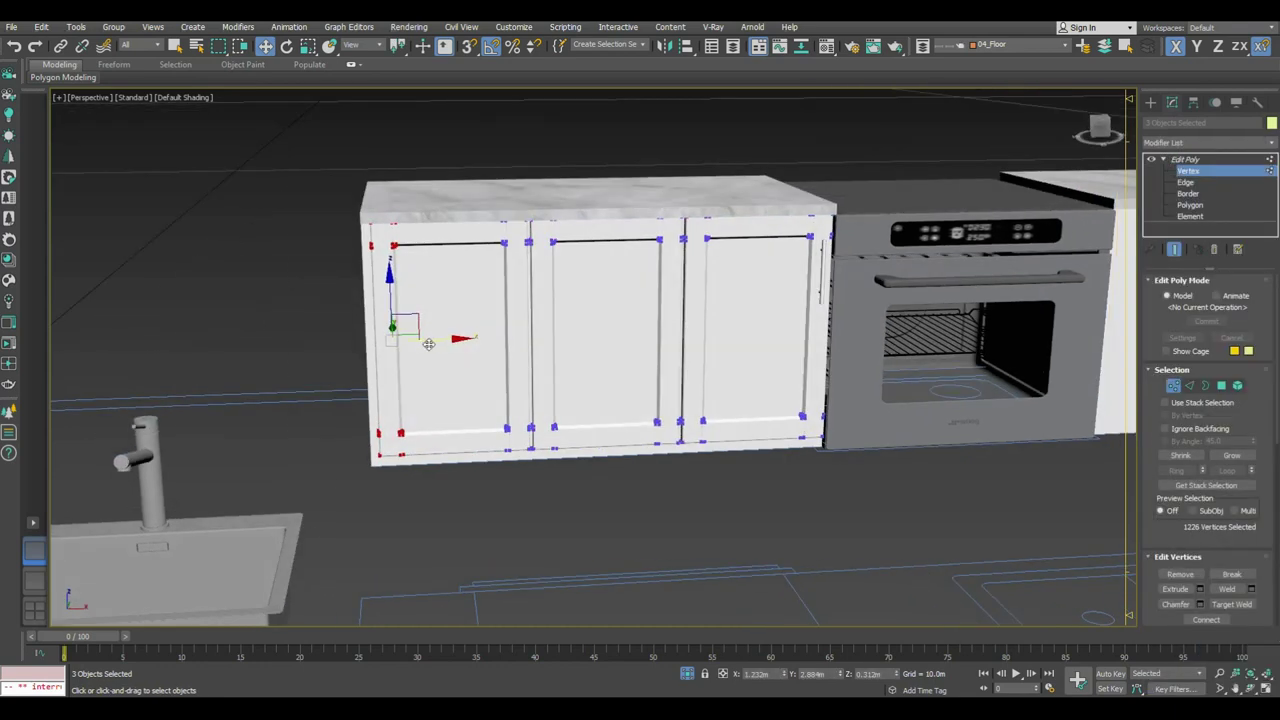
pyautogui.moveTo(376, 458); pyautogui.dragTo(369, 459)
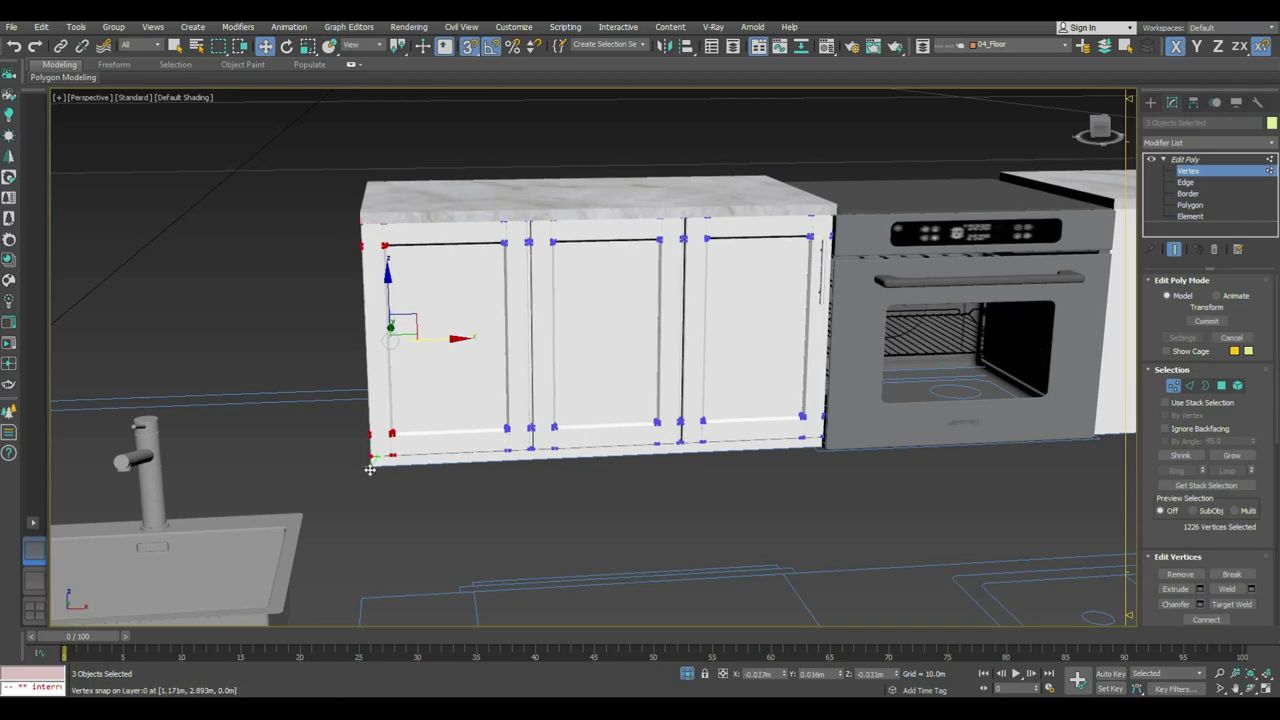
pyautogui.moveTo(488, 205); pyautogui.dragTo(560, 462)
pyautogui.keyDown('alt'); pyautogui.moveTo(585, 340); pyautogui.dragTo(570, 333, button='middle'); pyautogui.keyUp('alt')
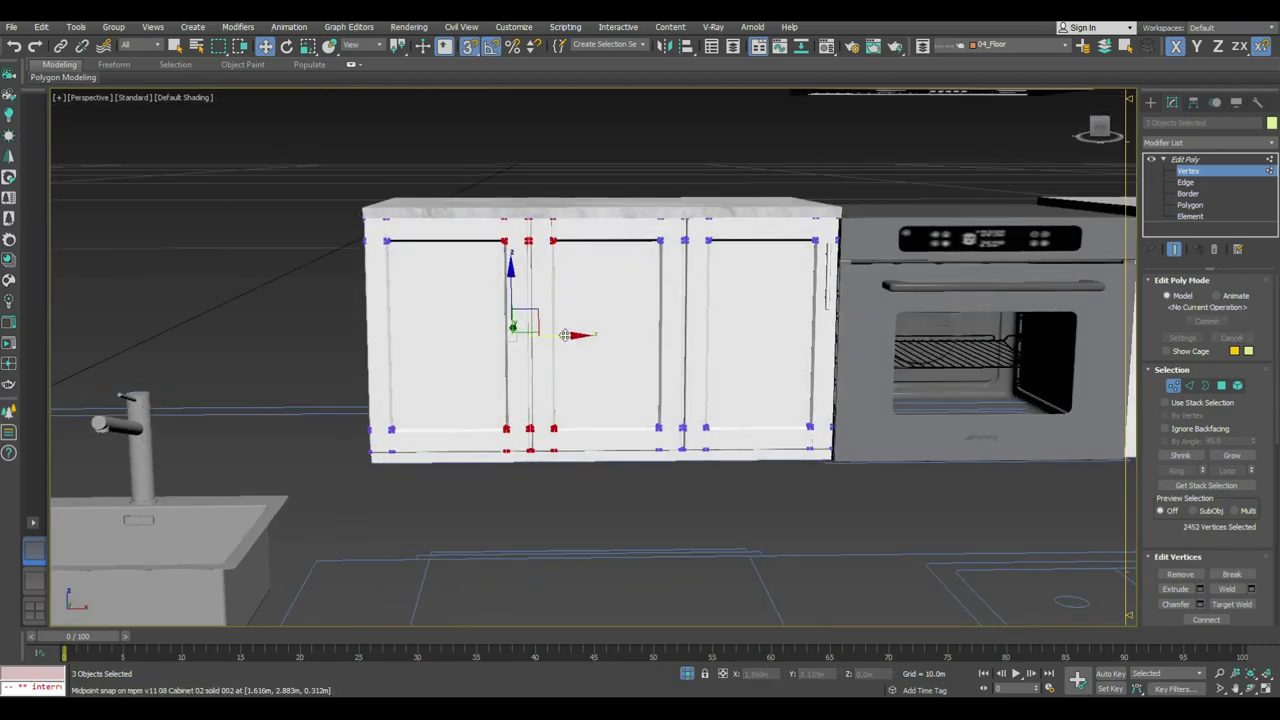
pyautogui.moveTo(570, 333); pyautogui.dragTo(725, 335)
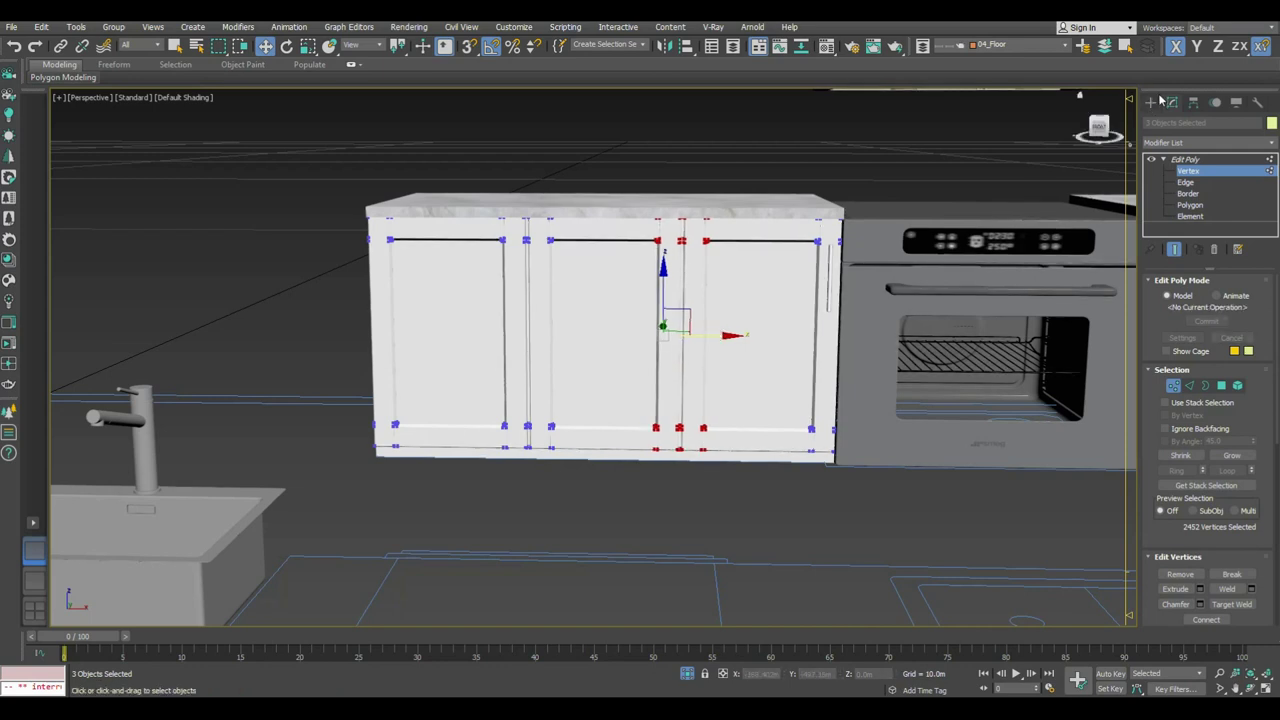
# Step: Copy the handle onto the middle door's edge and nudge it into place
pyautogui.keyDown('shift'); pyautogui.moveTo(828, 268); pyautogui.dragTo(567, 288); pyautogui.keyUp('shift')
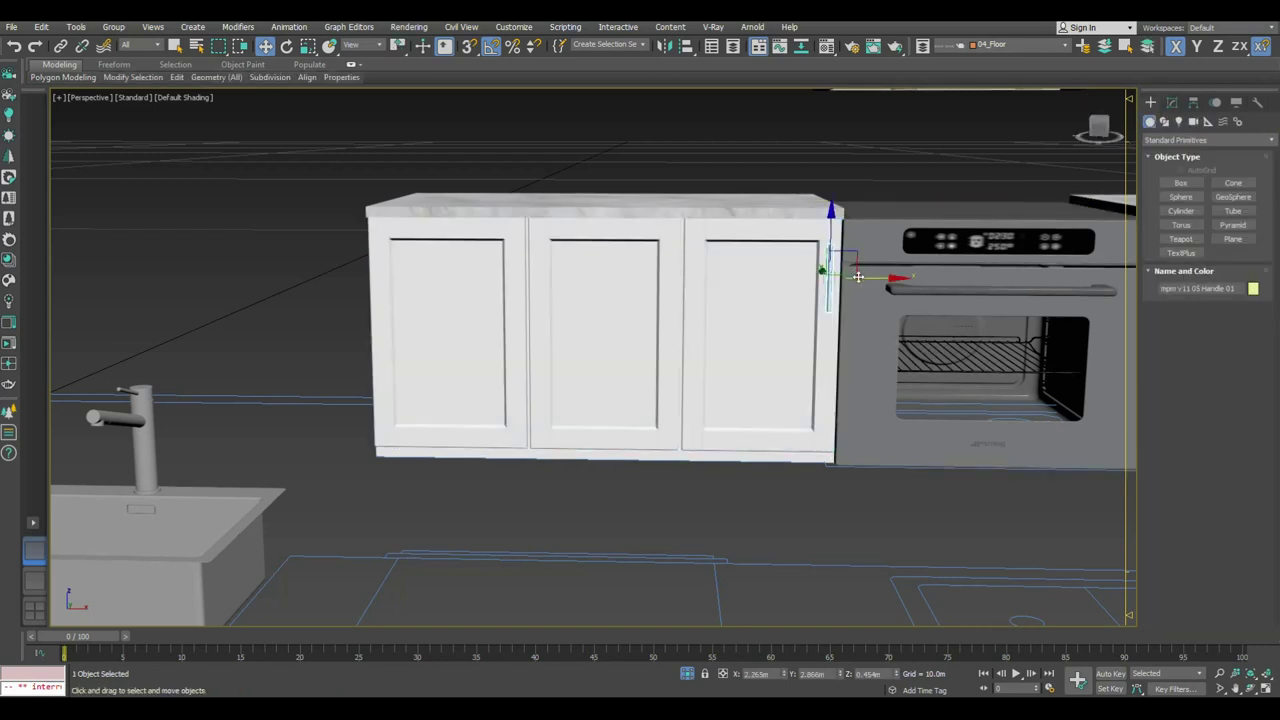
pyautogui.press('Return')
pyautogui.moveTo(565, 282); pyautogui.dragTo(545, 280)
pyautogui.keyDown('alt'); pyautogui.moveTo(563, 300); pyautogui.dragTo(582, 330, button='middle'); pyautogui.keyUp('alt')
pyautogui.scroll(-8, 582, 330)
pyautogui.click(543, 429)
pyautogui.keyDown('alt'); pyautogui.moveTo(543, 429); pyautogui.dragTo(510, 379, button='middle'); pyautogui.keyUp('alt')
pyautogui.click(520, 350)
pyautogui.scroll(2, 530, 330)
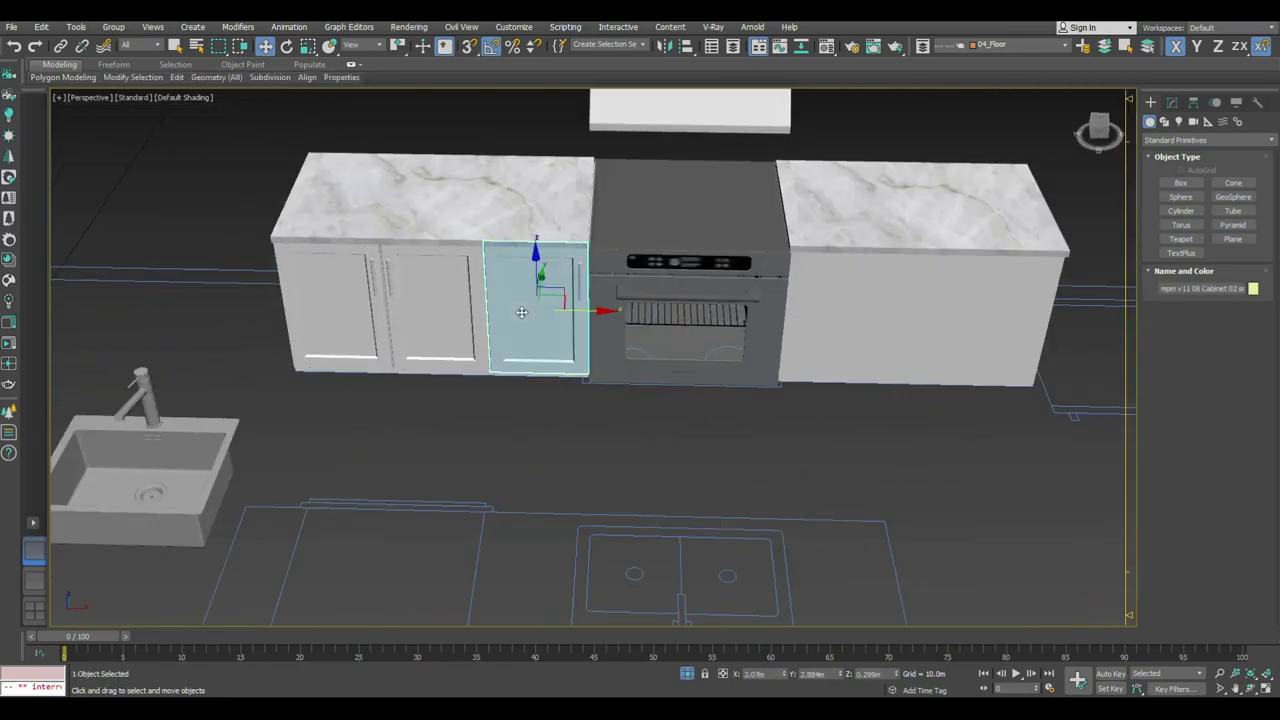
# Step: Copy the three selected doors across onto the right base cabinet
pyautogui.scroll(2, 575, 280)
pyautogui.keyDown('ctrl'); pyautogui.click(438, 293); pyautogui.keyUp('ctrl')
pyautogui.keyDown('ctrl'); pyautogui.click(335, 300); pyautogui.keyUp('ctrl')
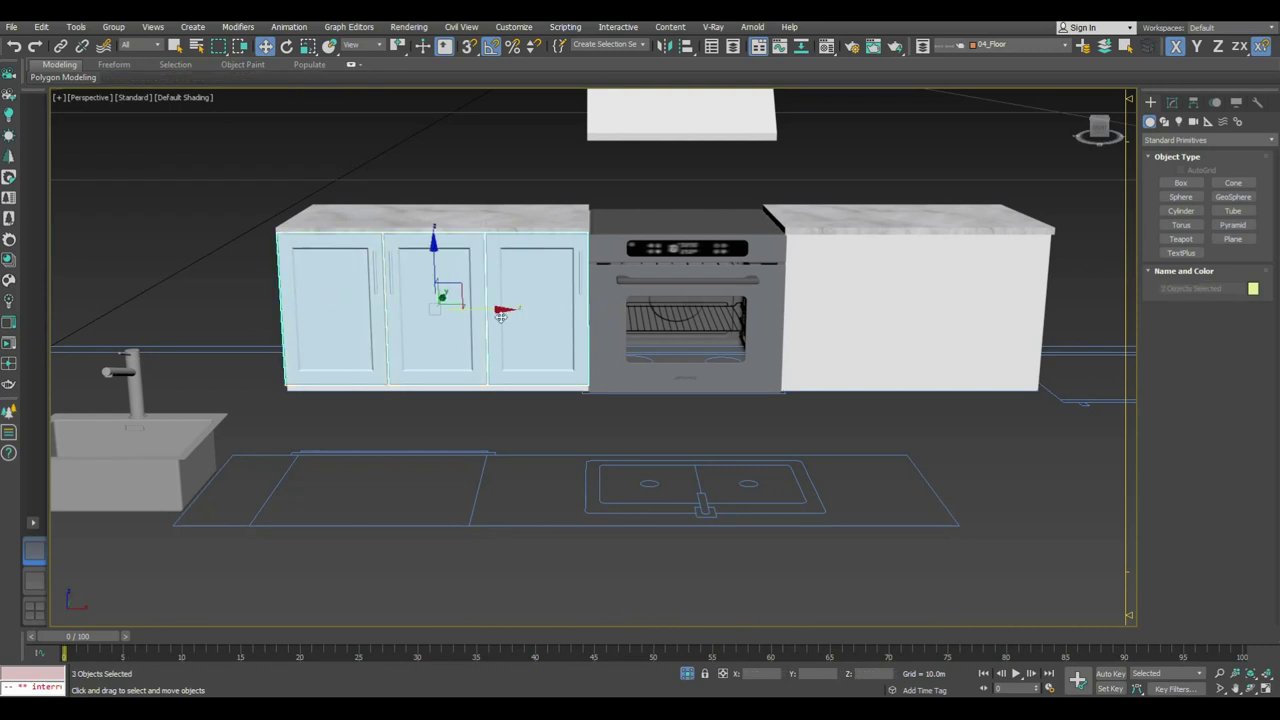
pyautogui.keyDown('shift'); pyautogui.moveTo(487, 311); pyautogui.dragTo(985, 375); pyautogui.keyUp('shift')
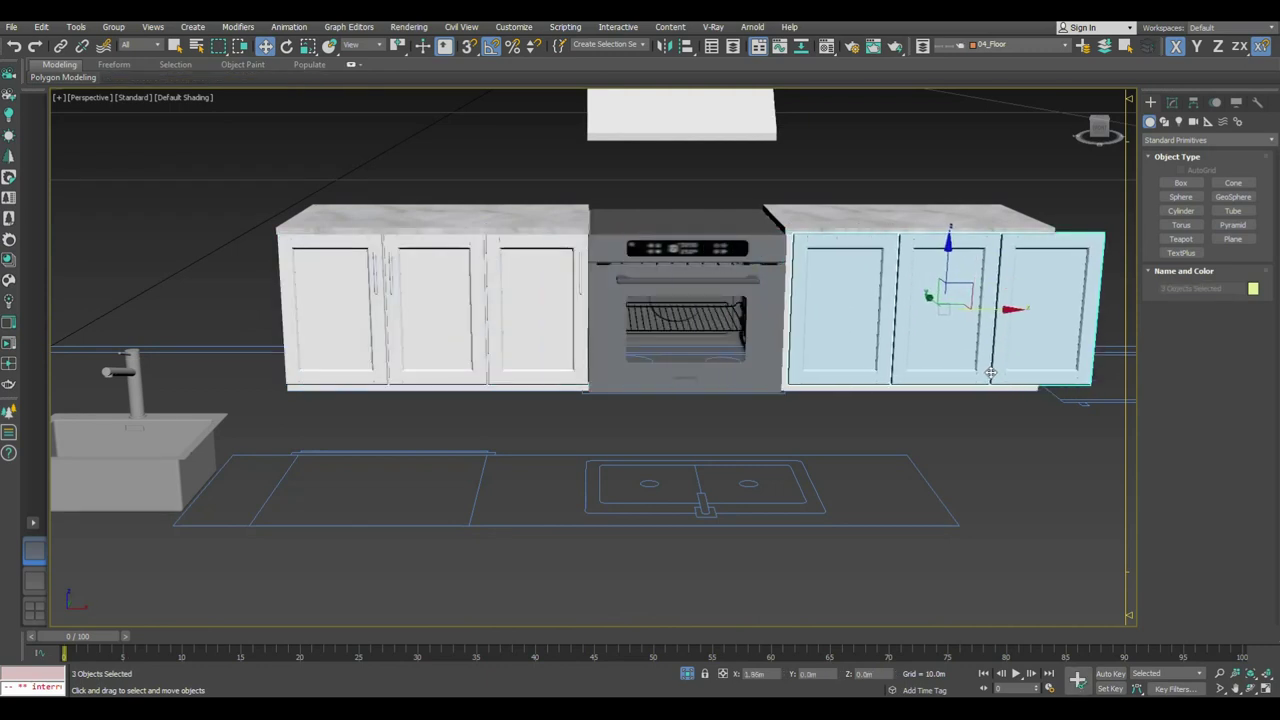
pyautogui.press('z')
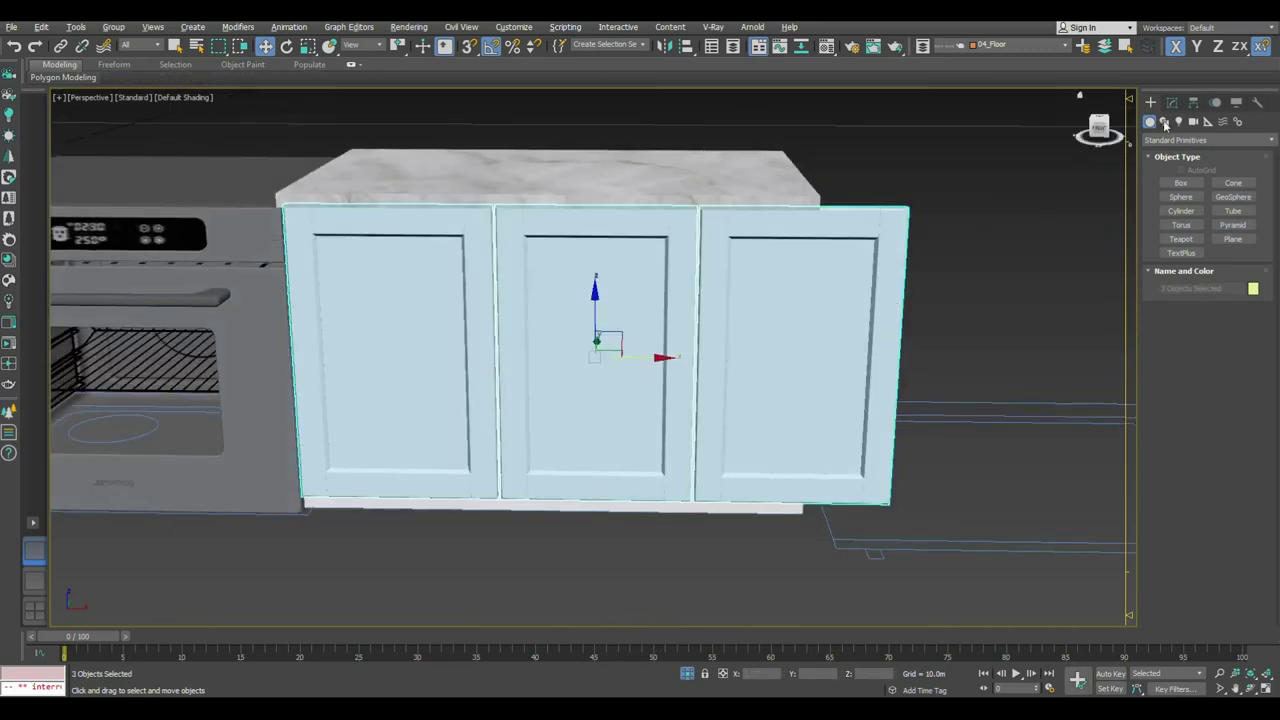
# Step: Resize the copied doors at vertex level: pull in the right edge and shift both seams left
pyautogui.click(1172, 102)
pyautogui.click(1163, 160)
pyautogui.click(1188, 171)
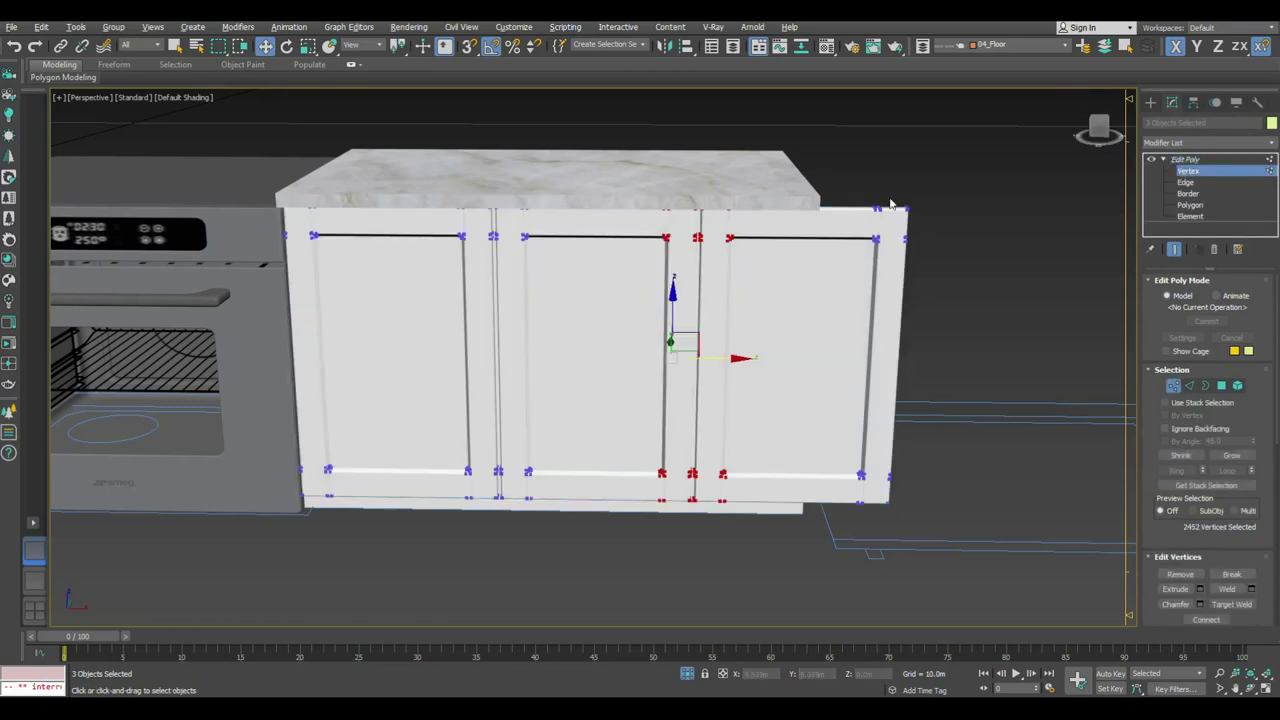
pyautogui.moveTo(803, 613); pyautogui.dragTo(801, 608)
pyautogui.moveTo(874, 504)
pyautogui.mouseDown()
pyautogui.moveTo(814, 505)
pyautogui.moveTo(686, 295)
pyautogui.mouseUp()
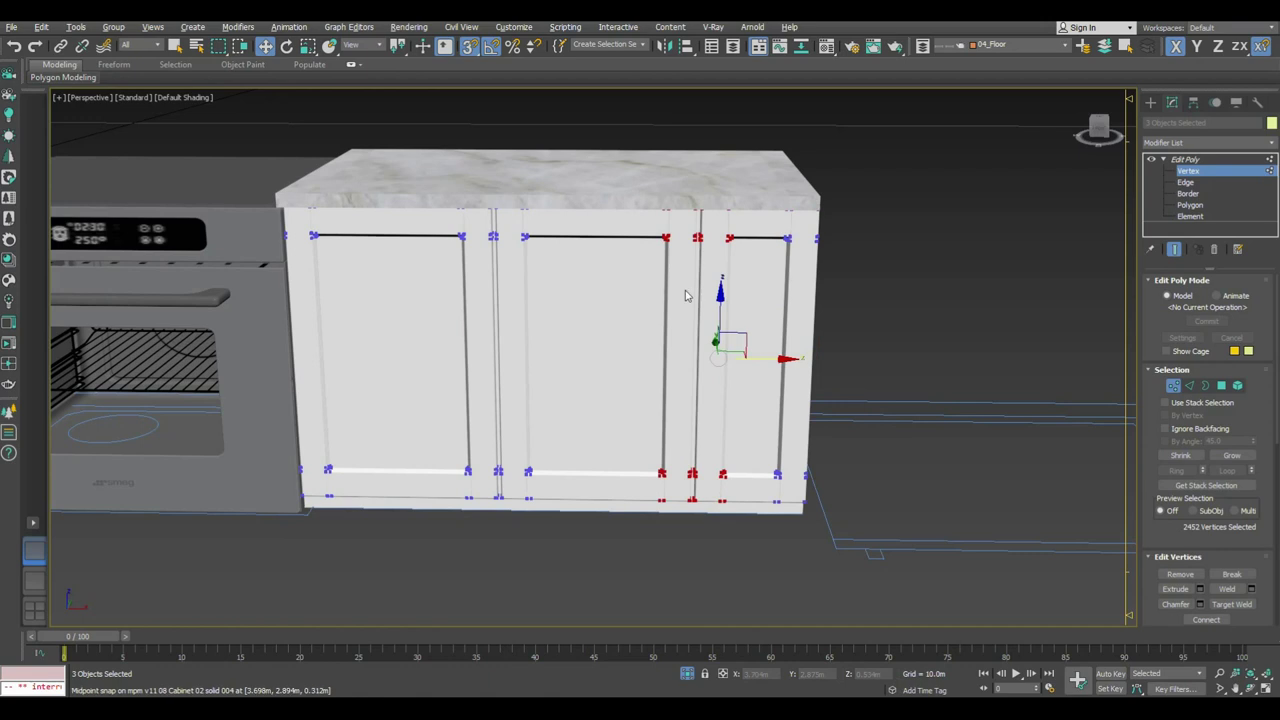
pyautogui.moveTo(755, 362)
pyautogui.mouseDown()
pyautogui.moveTo(571, 500)
pyautogui.moveTo(452, 200)
pyautogui.mouseUp()
pyautogui.moveTo(558, 354); pyautogui.dragTo(524, 356)
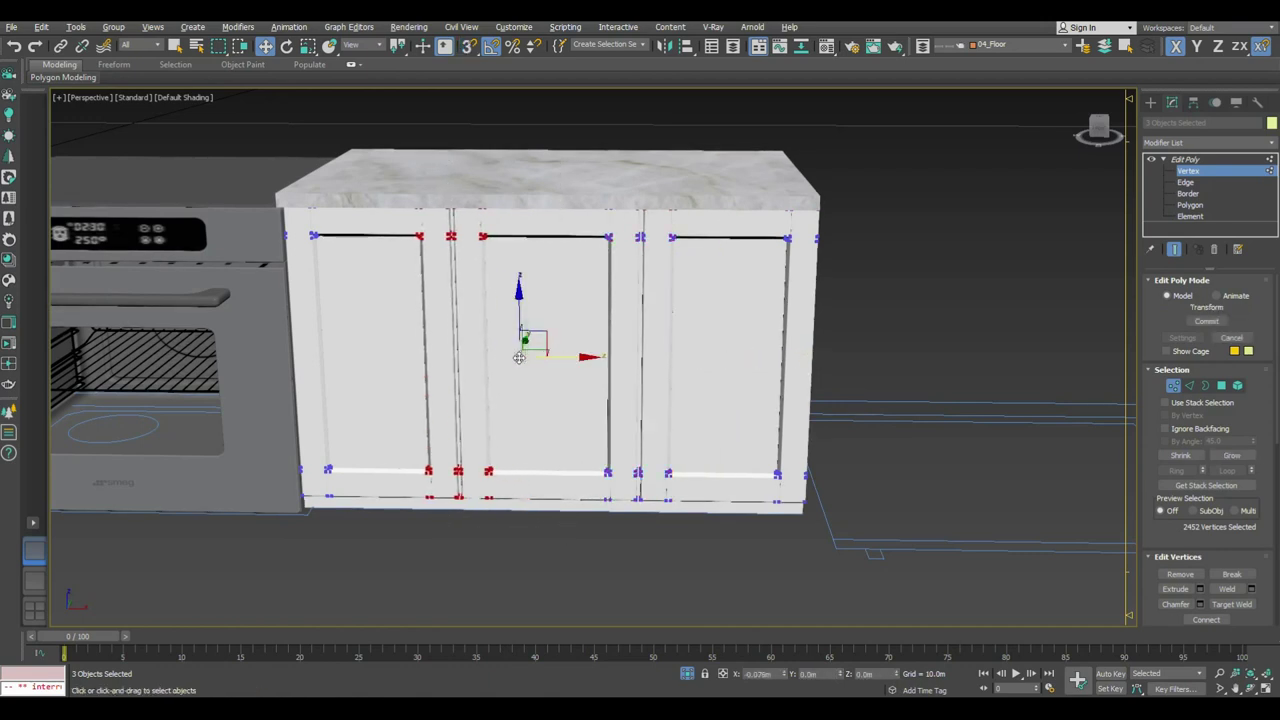
pyautogui.scroll(-5, 594, 297)
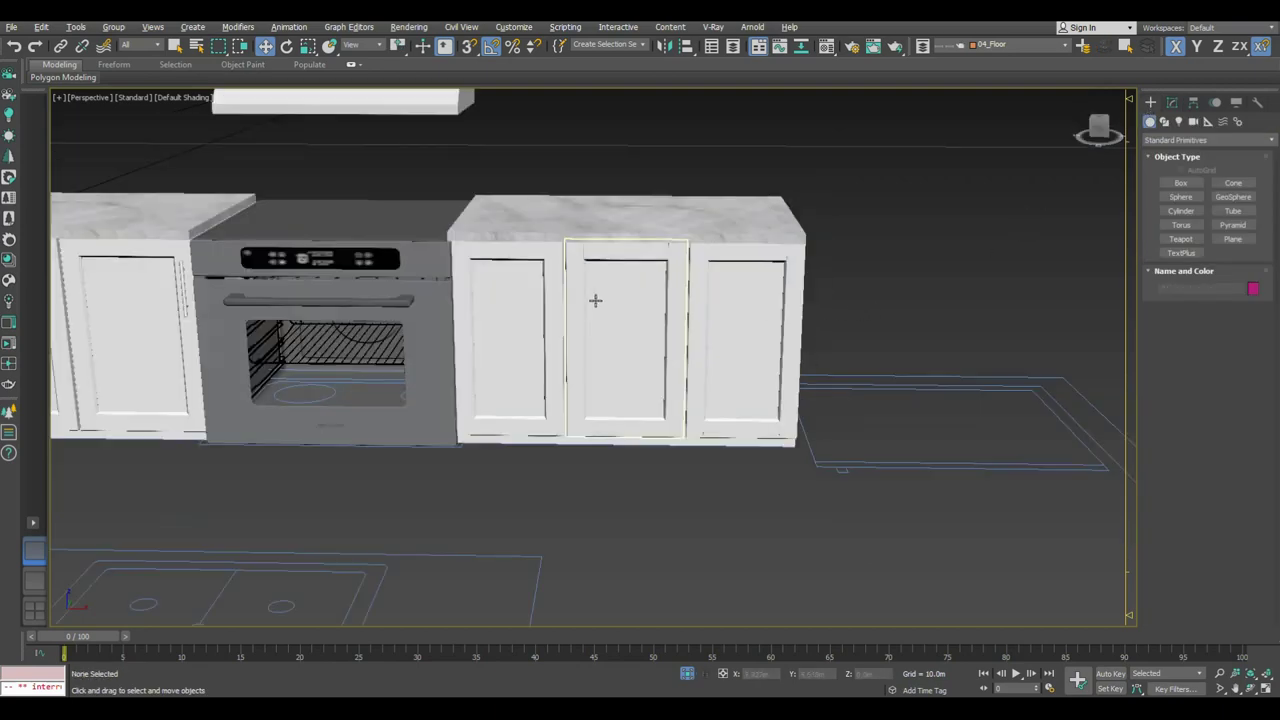
# Step: Move a handle onto the middle door and clone a copy onto the right door
pyautogui.moveTo(594, 297)
pyautogui.keyDown('alt'); pyautogui.mouseDown(button='middle')
pyautogui.moveTo(601, 352)
pyautogui.moveTo(474, 305)
pyautogui.mouseUp(button='middle'); pyautogui.keyUp('alt')
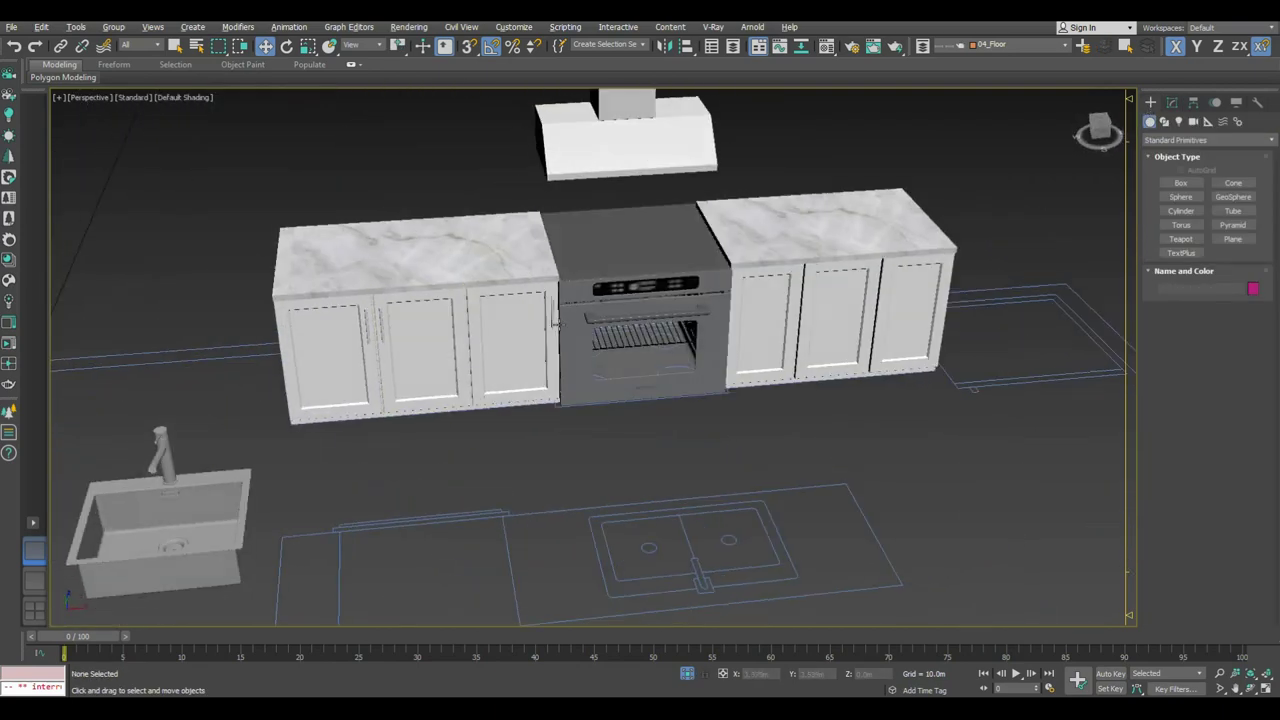
pyautogui.scroll(5, 474, 305)
pyautogui.click(474, 305)
pyautogui.moveTo(500, 296); pyautogui.dragTo(871, 322)
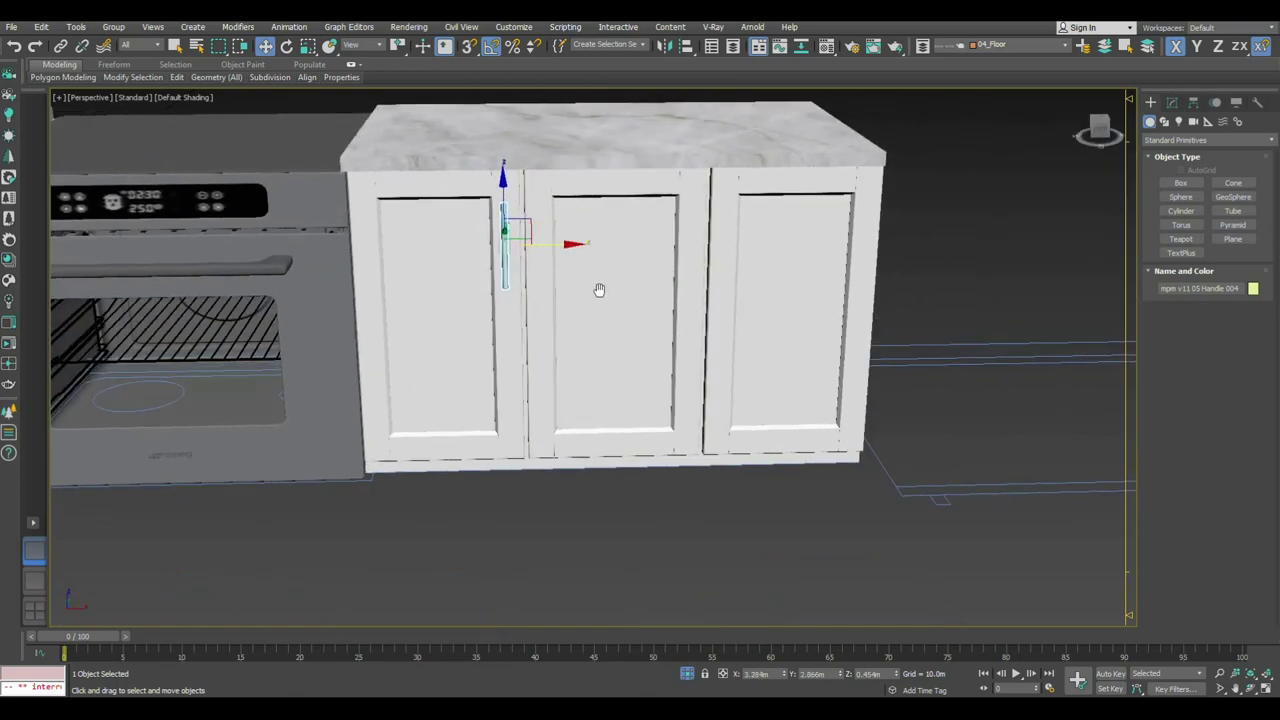
pyautogui.moveTo(610, 243); pyautogui.dragTo(656, 243)
pyautogui.keyDown('shift'); pyautogui.moveTo(737, 248); pyautogui.dragTo(763, 253); pyautogui.keyUp('shift')
pyautogui.press('Return')
# Step: Clear the selection, then select the left countertop cabinet and the island box
pyautogui.scroll(-2, 765, 262)
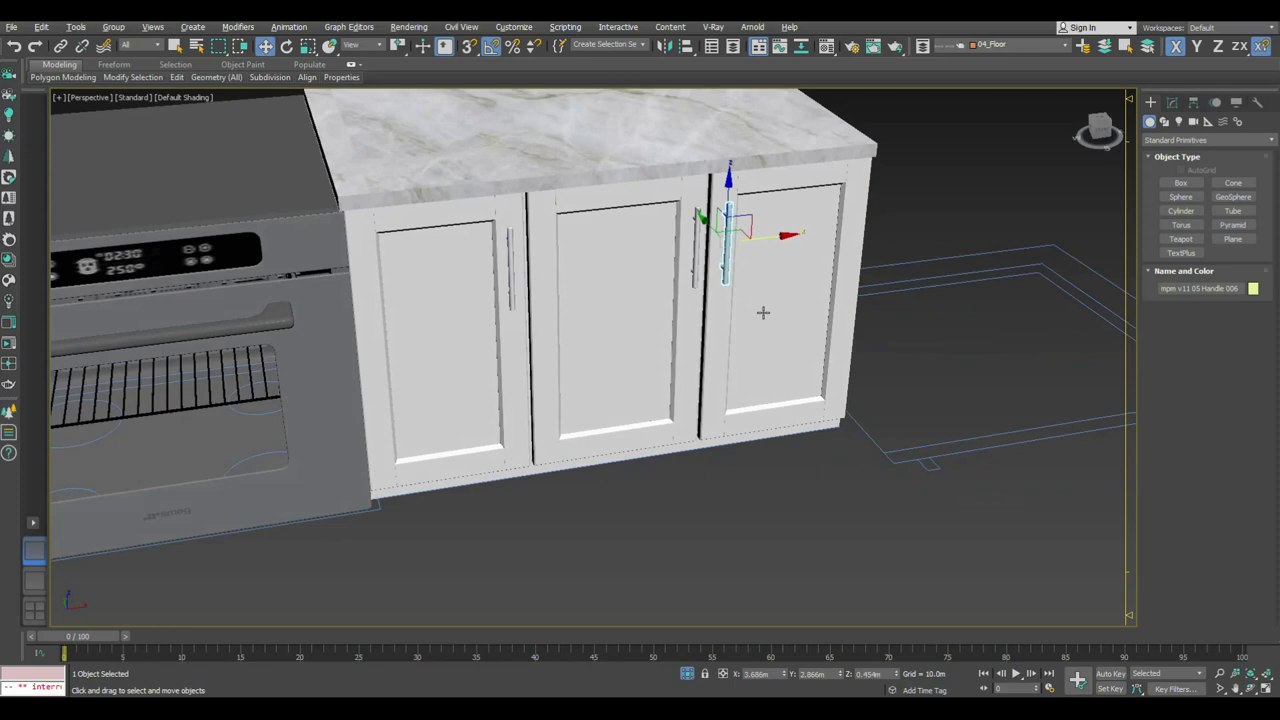
pyautogui.scroll(-5, 790, 263)
pyautogui.click(824, 264)
pyautogui.moveTo(500, 435)
pyautogui.mouseDown(button='middle')
pyautogui.moveTo(1125, 165)
pyautogui.moveTo(525, 331)
pyautogui.moveTo(518, 263)
pyautogui.moveTo(510, 292)
pyautogui.mouseUp(button='middle')
pyautogui.click(525, 331)
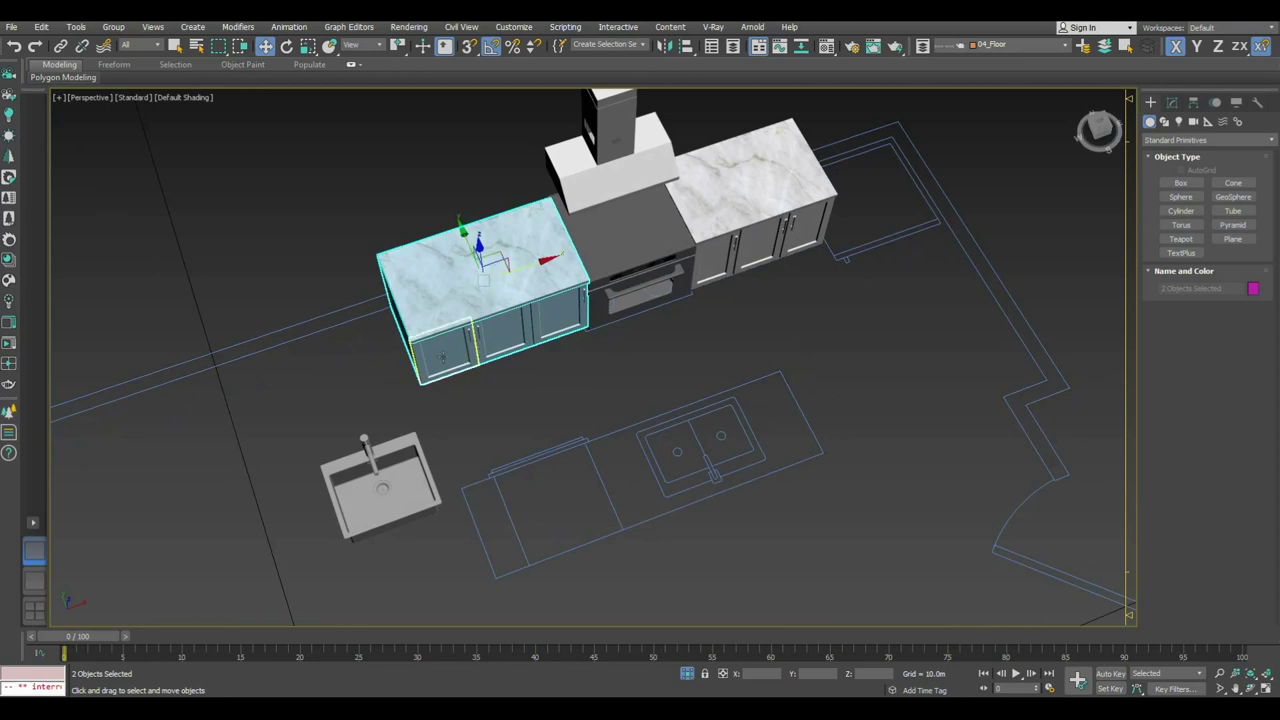
pyautogui.click(495, 275)
# Step: Snap the box onto the island outline and stretch its end vertices into a long island
pyautogui.moveTo(495, 275)
pyautogui.mouseDown()
pyautogui.moveTo(540, 508)
pyautogui.moveTo(497, 575)
pyautogui.mouseUp()
pyautogui.press('s')
pyautogui.click(1172, 104)
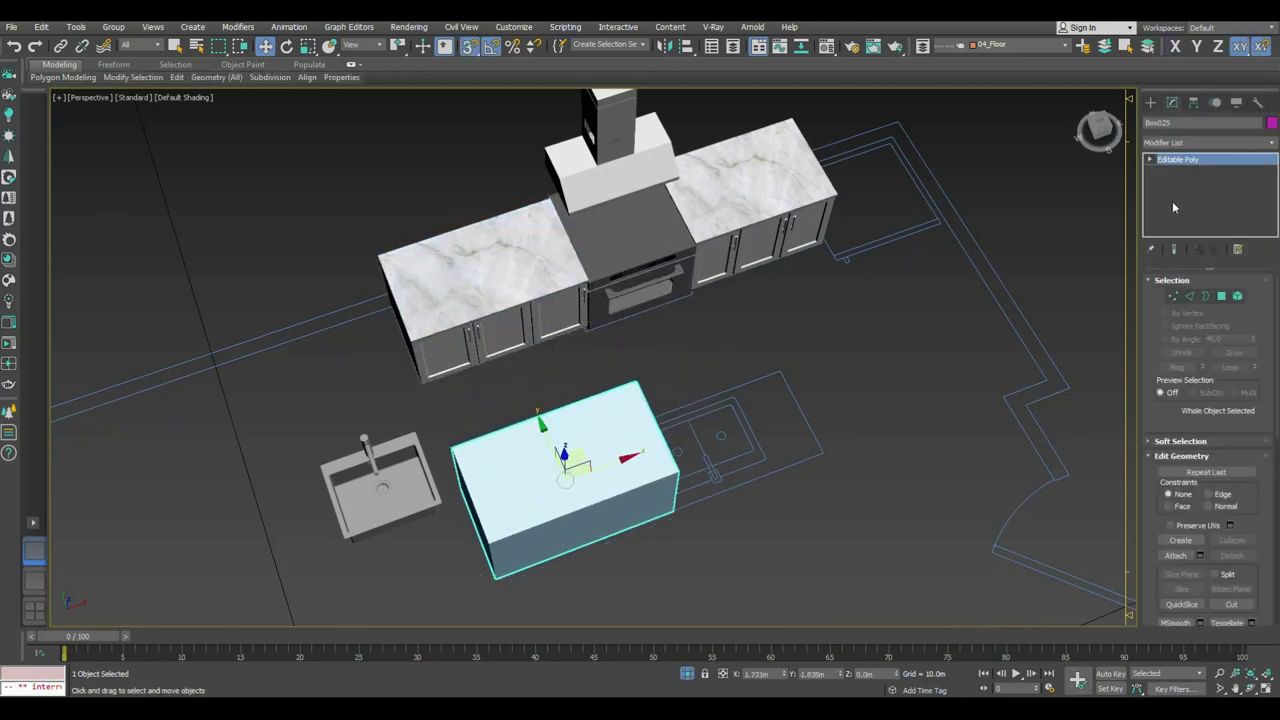
pyautogui.click(1174, 297)
pyautogui.keyDown('alt'); pyautogui.moveTo(726, 390); pyautogui.dragTo(709, 372, button='middle'); pyautogui.keyUp('alt')
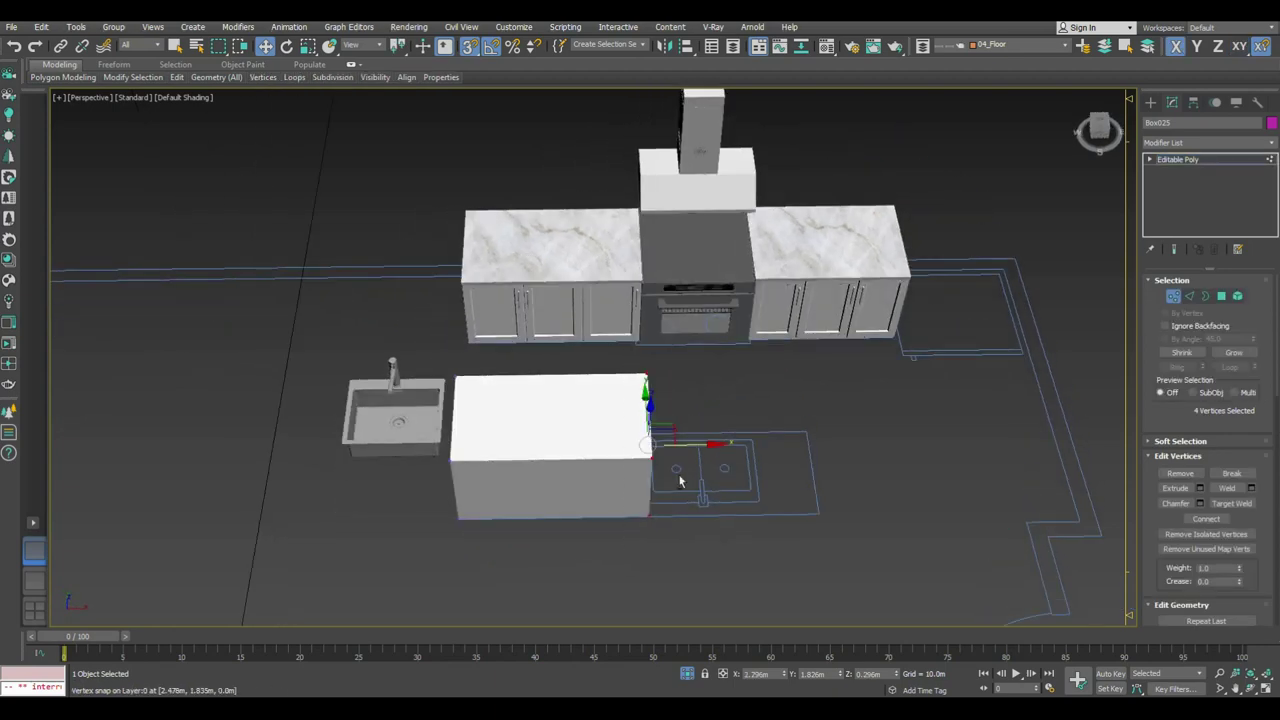
pyautogui.keyDown('alt'); pyautogui.moveTo(665, 495); pyautogui.dragTo(676, 463, button='middle'); pyautogui.keyUp('alt')
pyautogui.moveTo(676, 463); pyautogui.dragTo(818, 480)
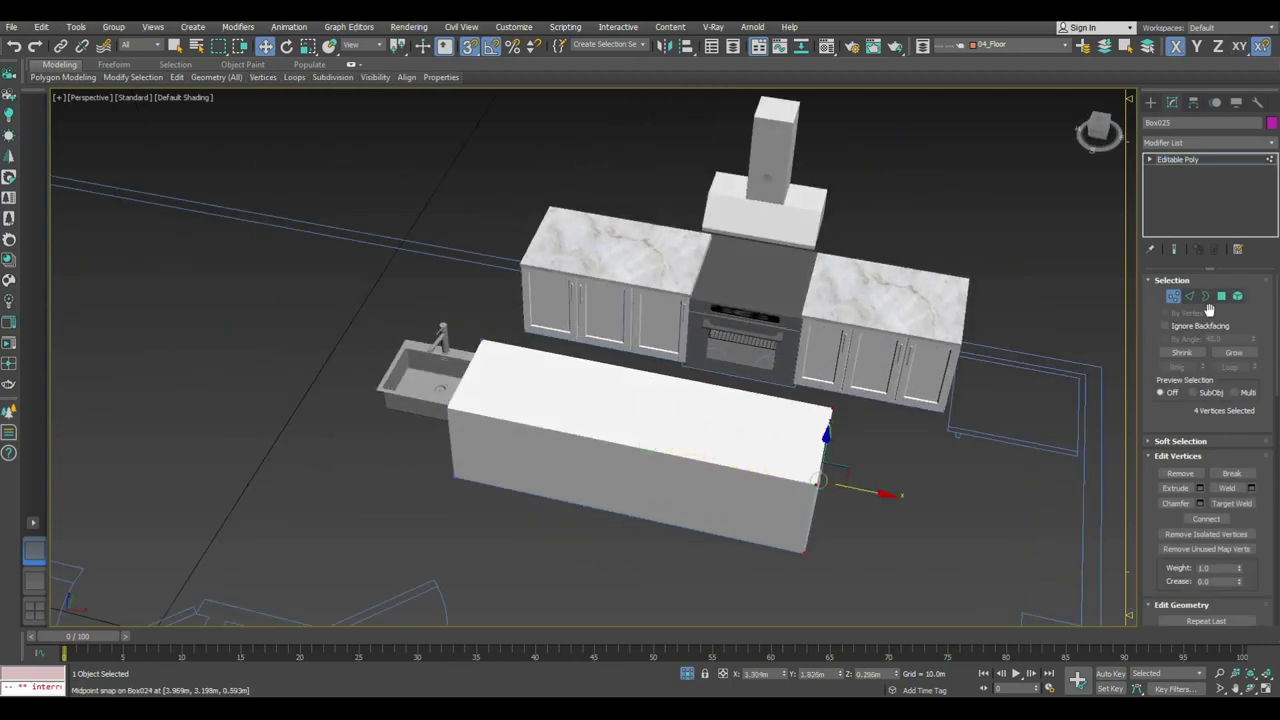
# Step: Delete the island box's top face to leave it open-topped
pyautogui.click(1222, 296)
pyautogui.click(687, 398)
pyautogui.press('Delete')
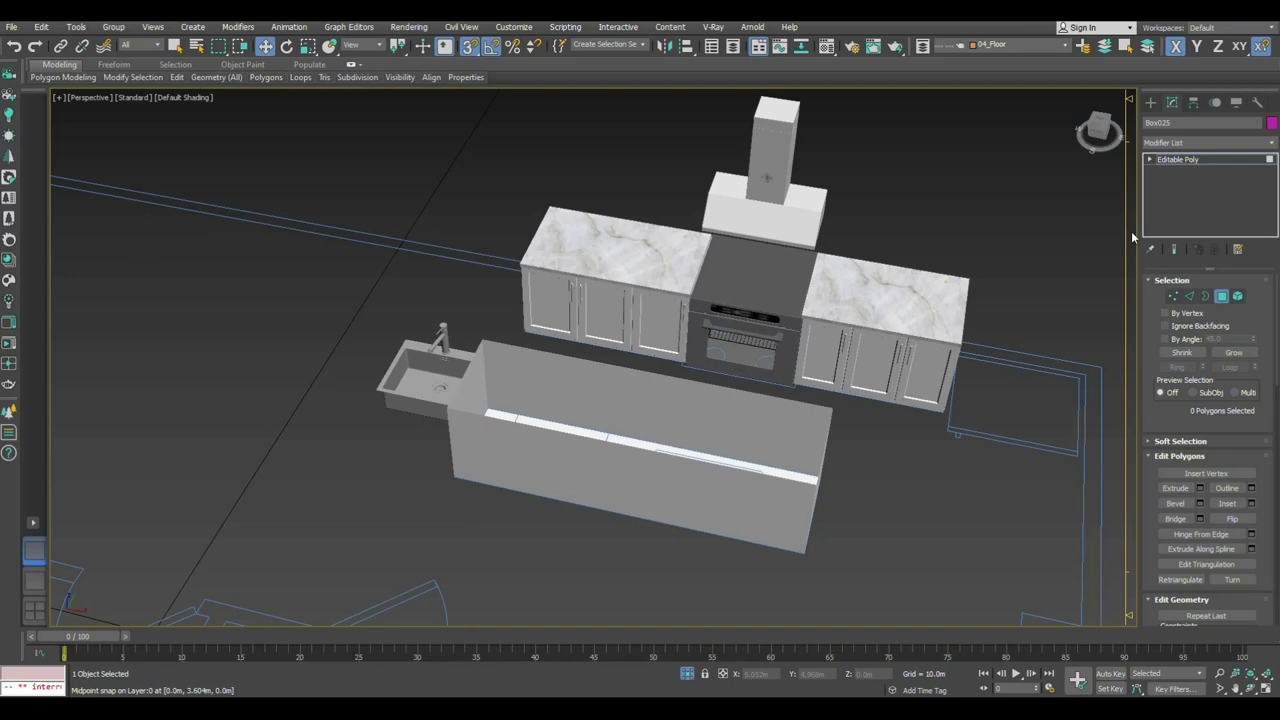
pyautogui.click(1150, 102)
pyautogui.keyDown('alt'); pyautogui.moveTo(740, 420); pyautogui.dragTo(755, 375, button='middle'); pyautogui.keyUp('alt')
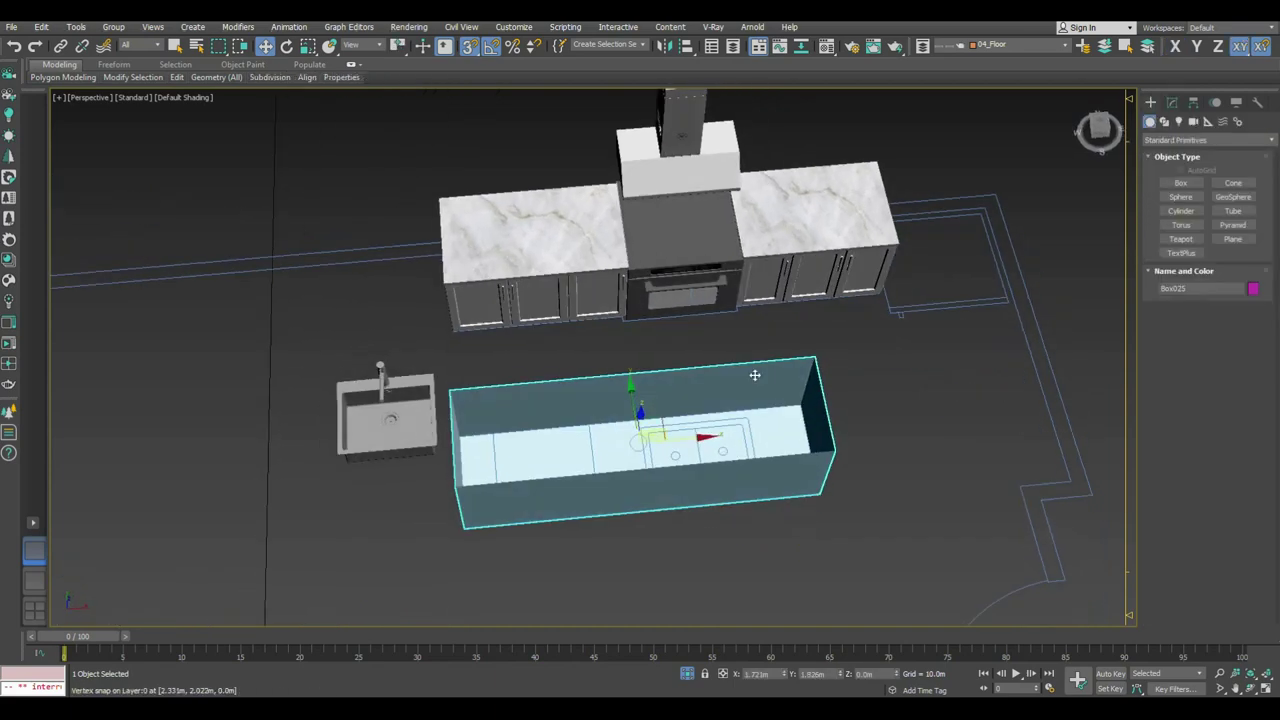
pyautogui.click(1173, 103)
pyautogui.click(1221, 297)
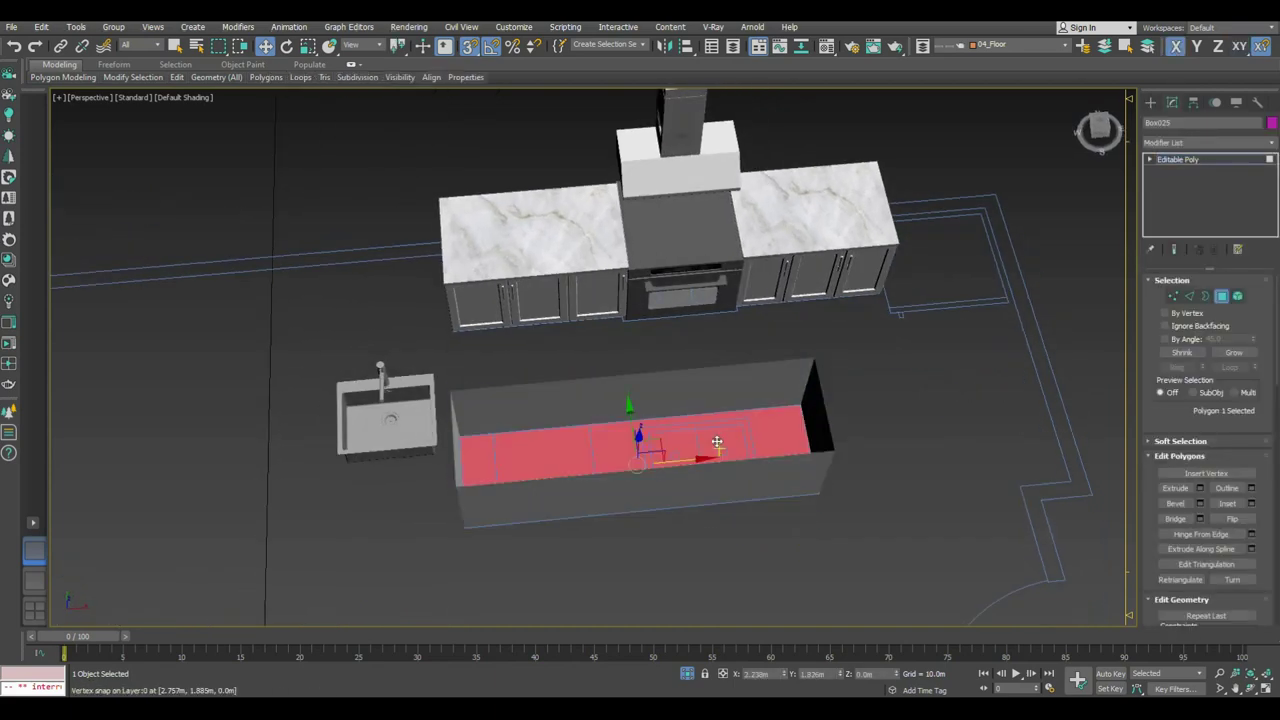
pyautogui.click(1150, 102)
pyautogui.press('z')
# Step: Turn off snapping and draw a rectangle across the island's top edges
pyautogui.moveTo(691, 386)
pyautogui.keyDown('alt'); pyautogui.mouseDown(button='middle')
pyautogui.moveTo(728, 400)
pyautogui.moveTo(1074, 243)
pyautogui.mouseUp(button='middle'); pyautogui.keyUp('alt')
pyautogui.scroll(-3, 728, 400)
pyautogui.press('s')
pyautogui.click(1164, 121)
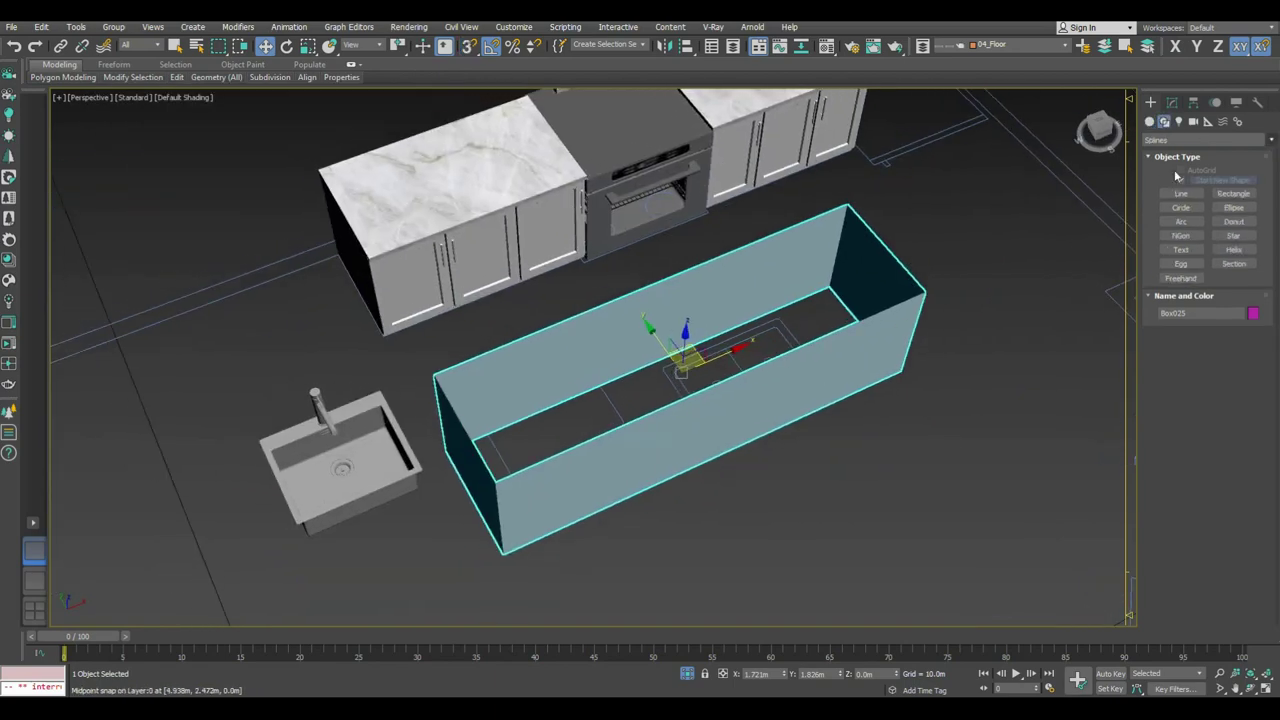
pyautogui.click(1232, 194)
pyautogui.moveTo(435, 370); pyautogui.dragTo(925, 293)
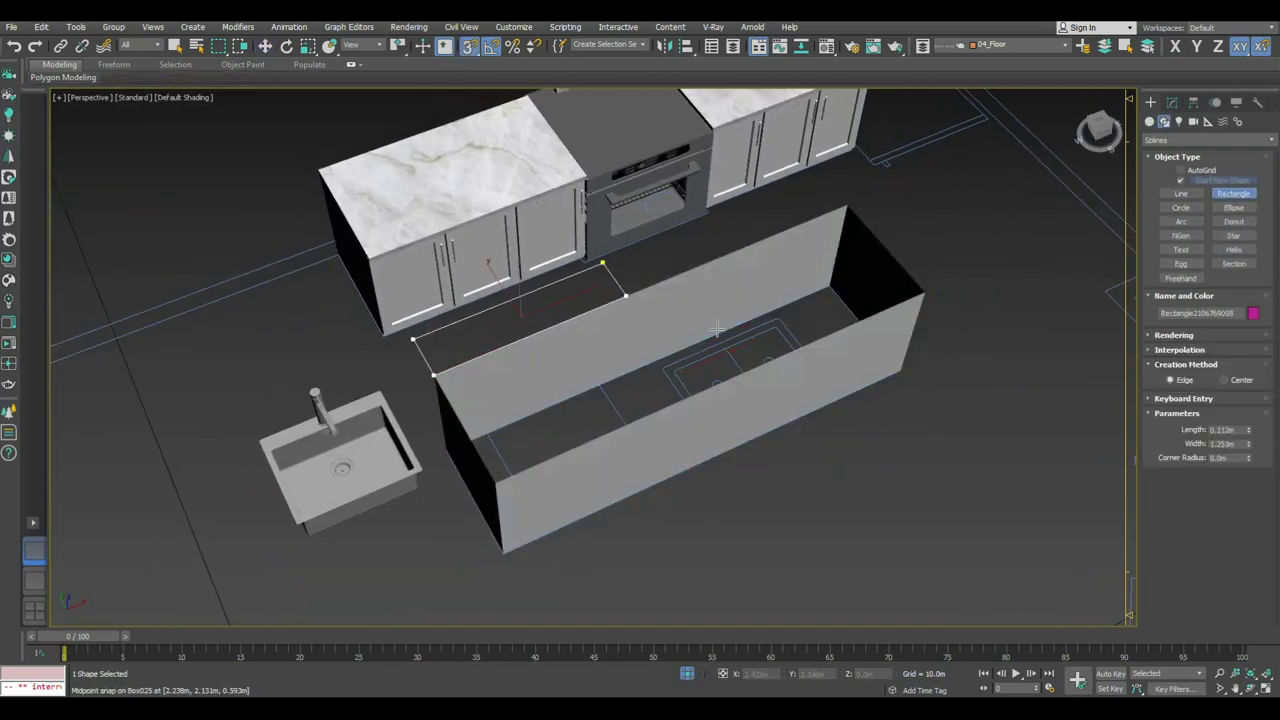
# Step: Convert the rectangle to an editable spline
pyautogui.click(1172, 102)
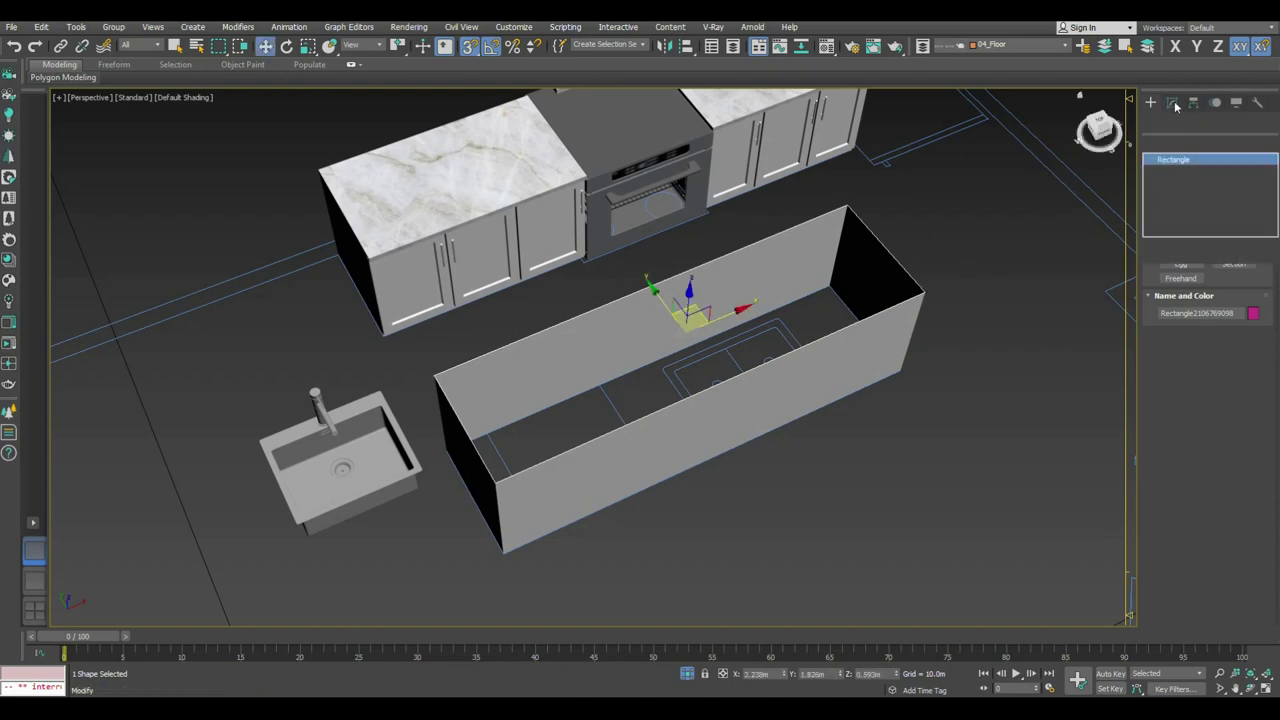
pyautogui.rightClick(901, 229)
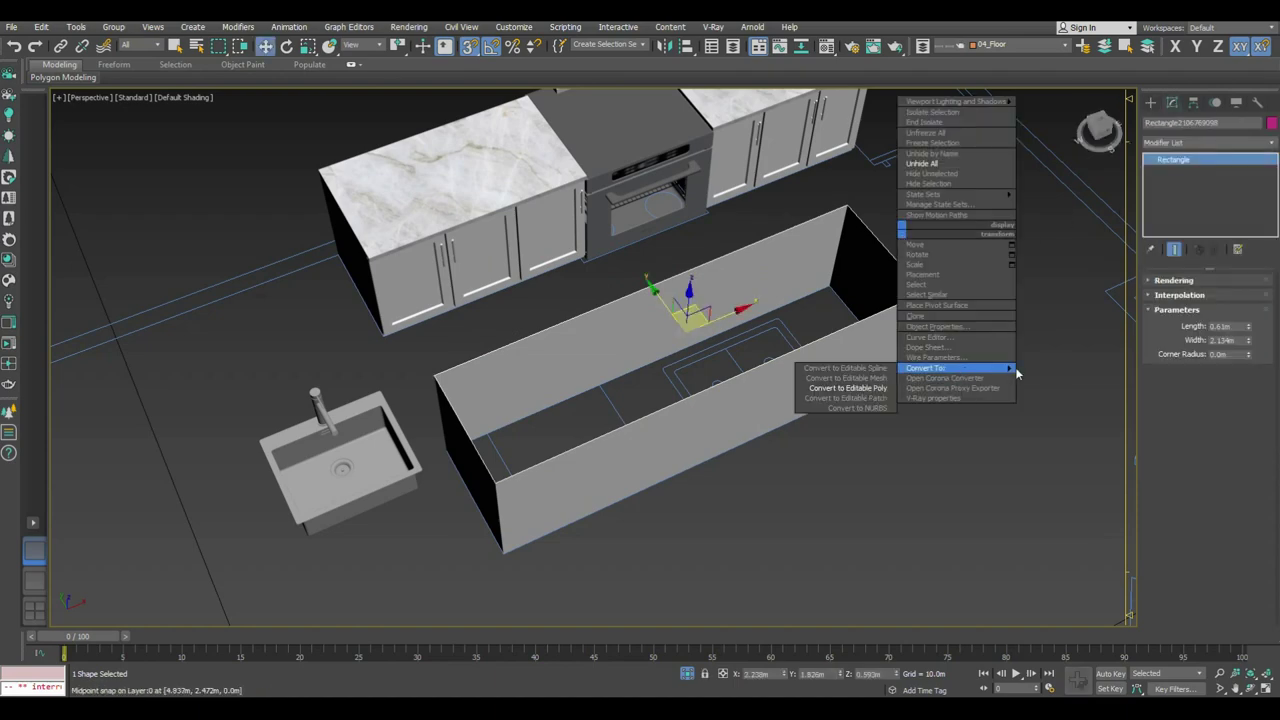
pyautogui.click(874, 367)
pyautogui.click(1206, 332)
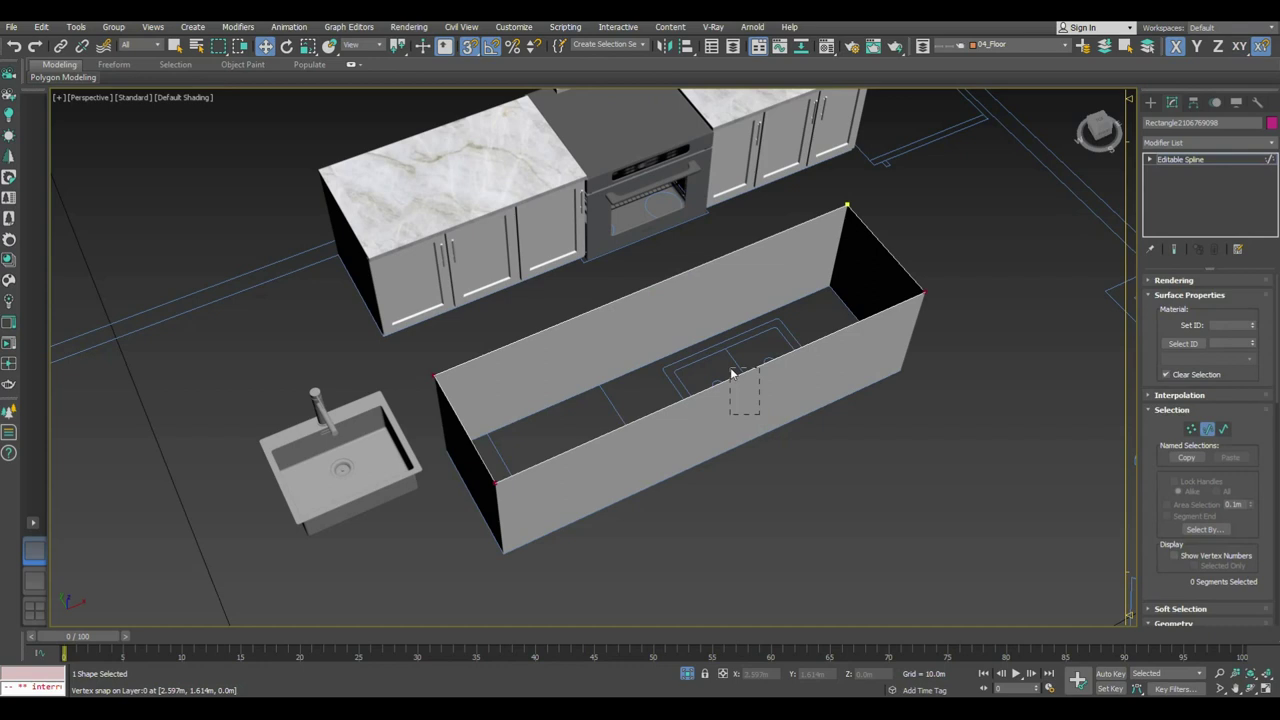
pyautogui.click(734, 375)
pyautogui.keyDown('alt'); pyautogui.moveTo(734, 375); pyautogui.dragTo(694, 360, button='middle'); pyautogui.keyUp('alt')
pyautogui.press('F6')
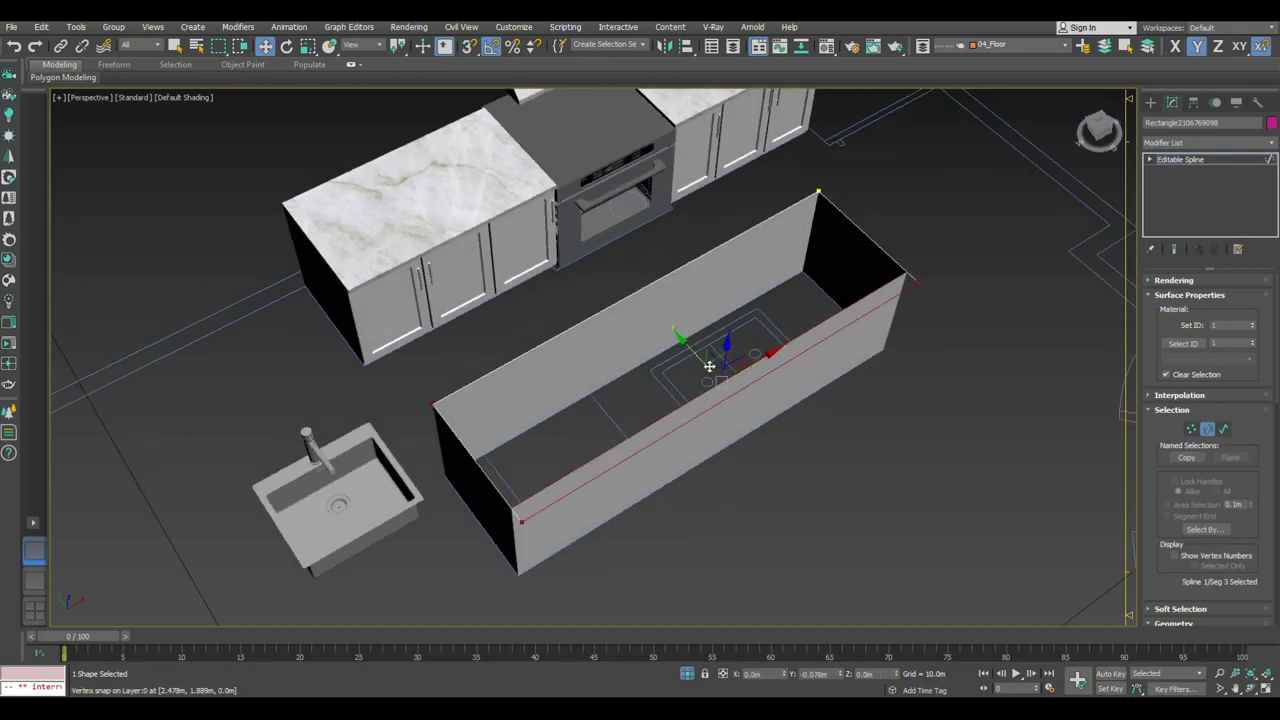
pyautogui.click(1216, 160)
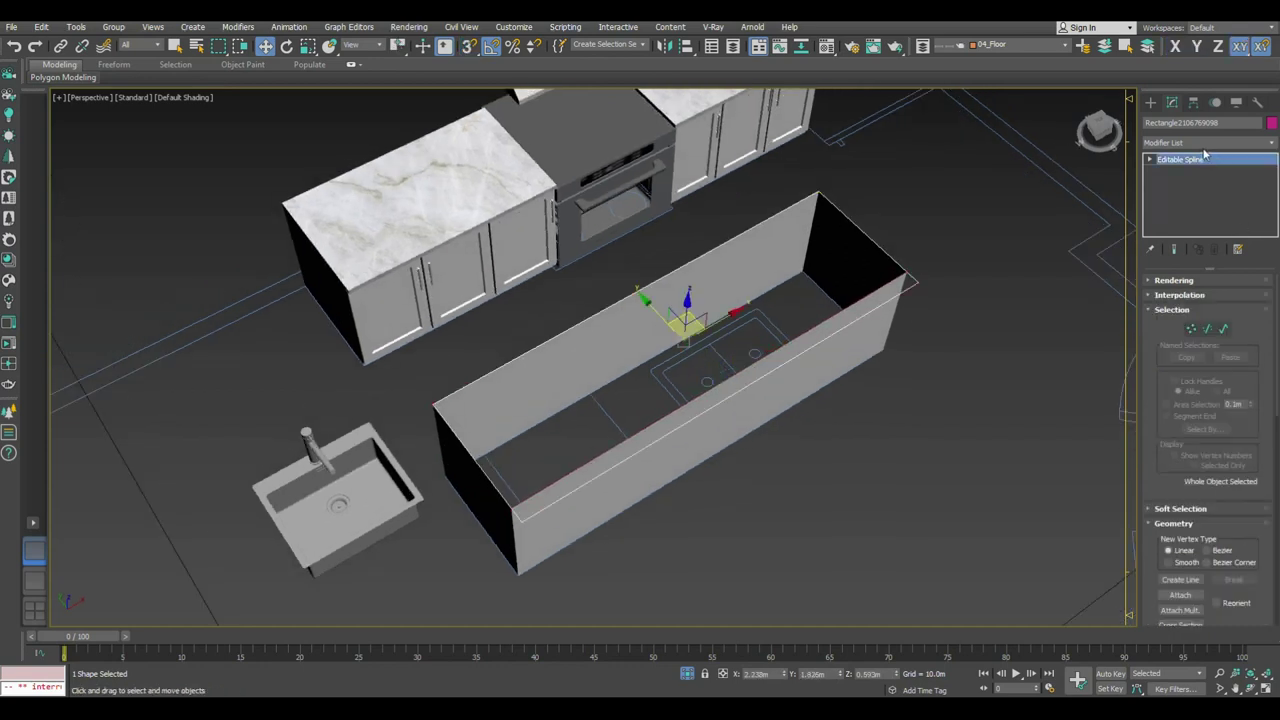
# Step: Outline the rectangle spline to create an inset inner loop
pyautogui.click(1222, 333)
pyautogui.click(823, 334)
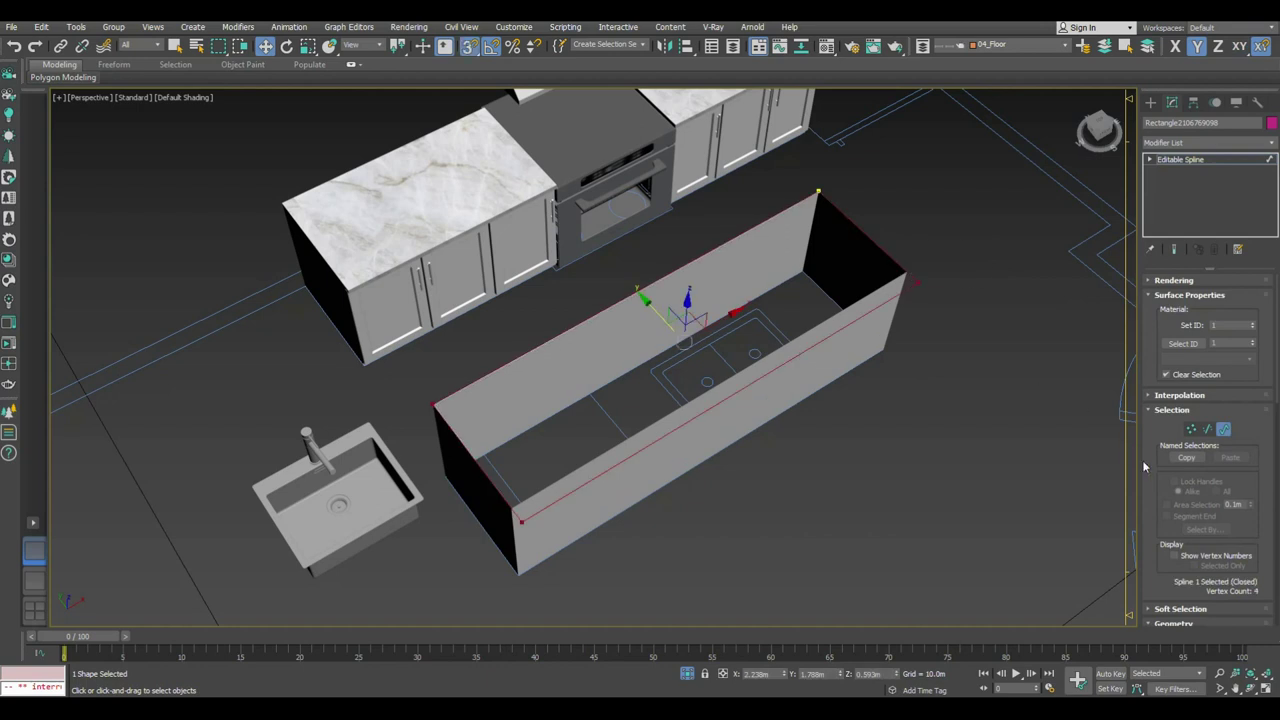
pyautogui.scroll(-3, 1180, 532)
pyautogui.scroll(-2, 1180, 532)
pyautogui.scroll(-3, 1180, 540)
pyautogui.click(1180, 539)
pyautogui.moveTo(918, 281); pyautogui.dragTo(949, 240)
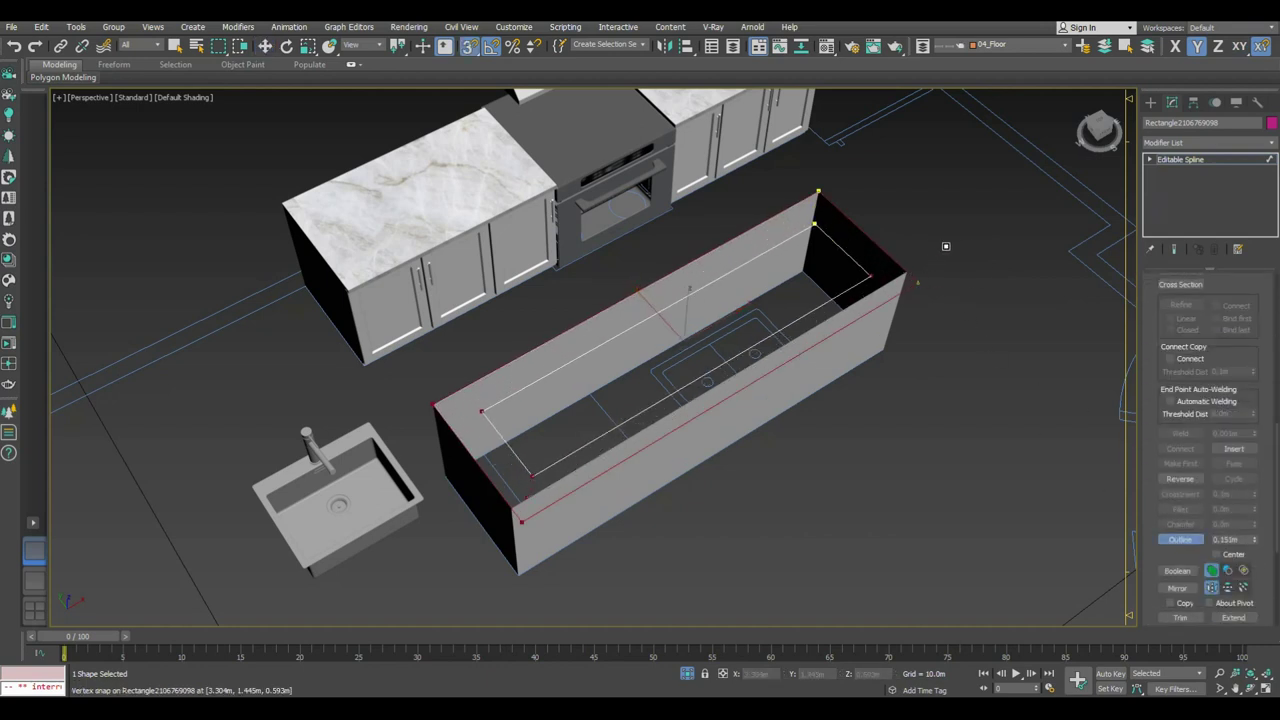
# Step: In Top view, move the inner loop's side vertices to the sink edges and set them to Corner
pyautogui.click(1150, 160)
pyautogui.click(1175, 171)
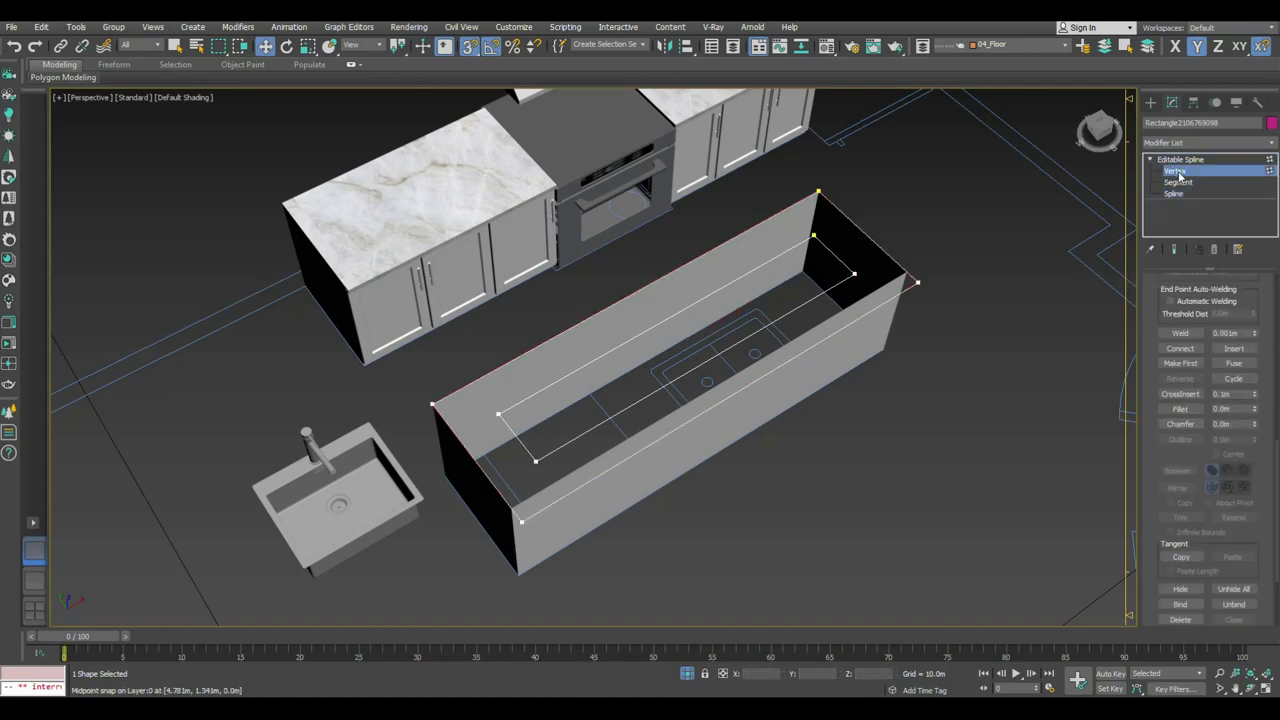
pyautogui.press('t')
pyautogui.scroll(-3, 709, 364)
pyautogui.scroll(5, 771, 373)
pyautogui.moveTo(823, 316)
pyautogui.mouseDown()
pyautogui.moveTo(753, 384)
pyautogui.moveTo(740, 348)
pyautogui.mouseUp()
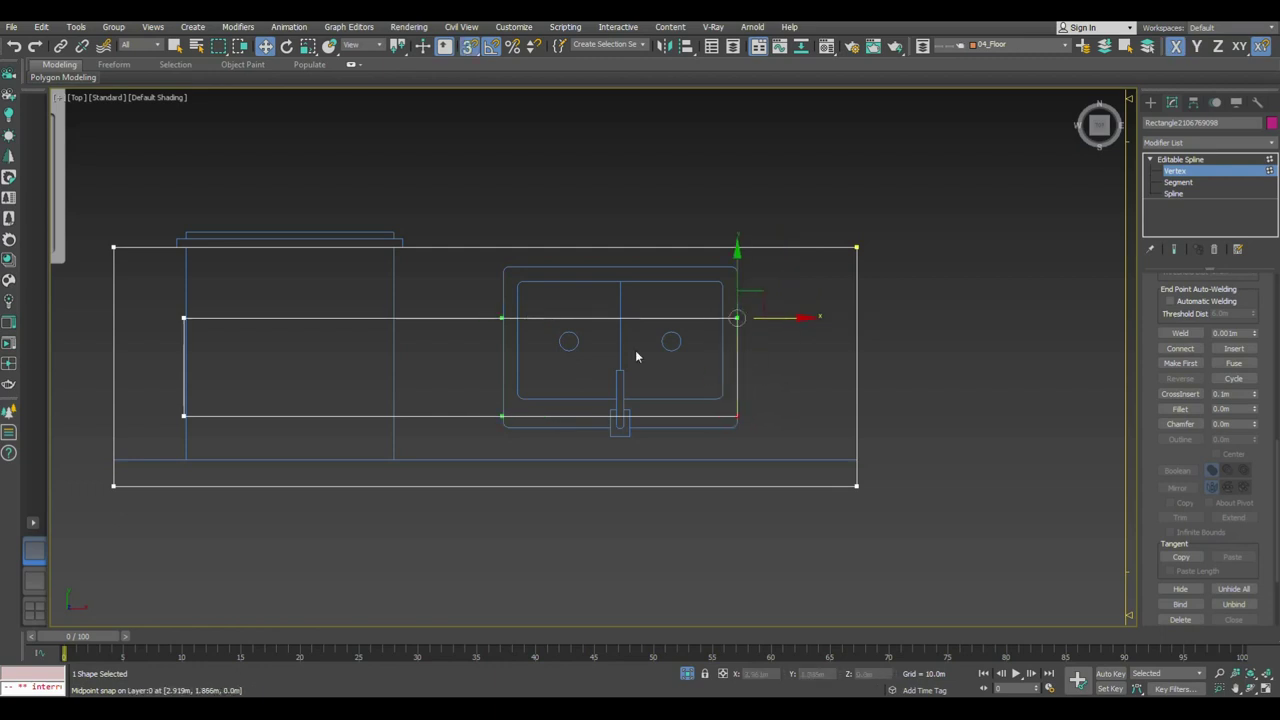
pyautogui.moveTo(240, 321); pyautogui.dragTo(503, 290)
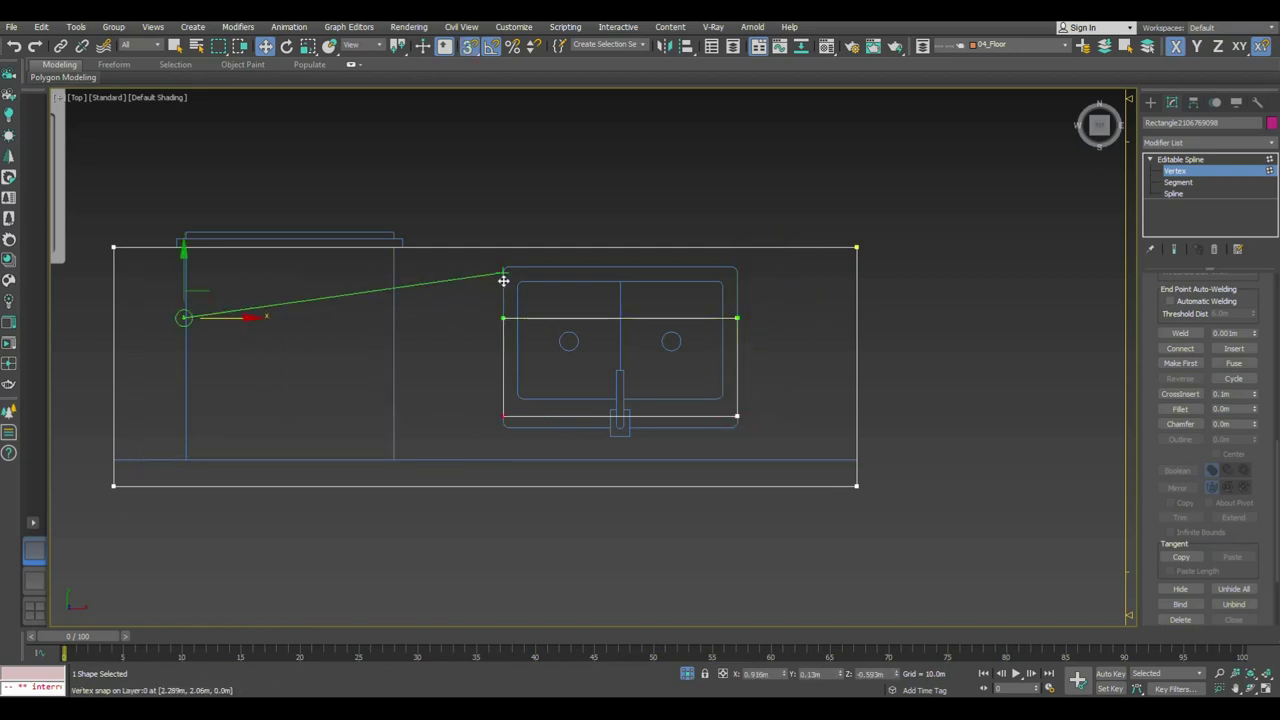
pyautogui.rightClick(680, 353)
pyautogui.click(650, 278)
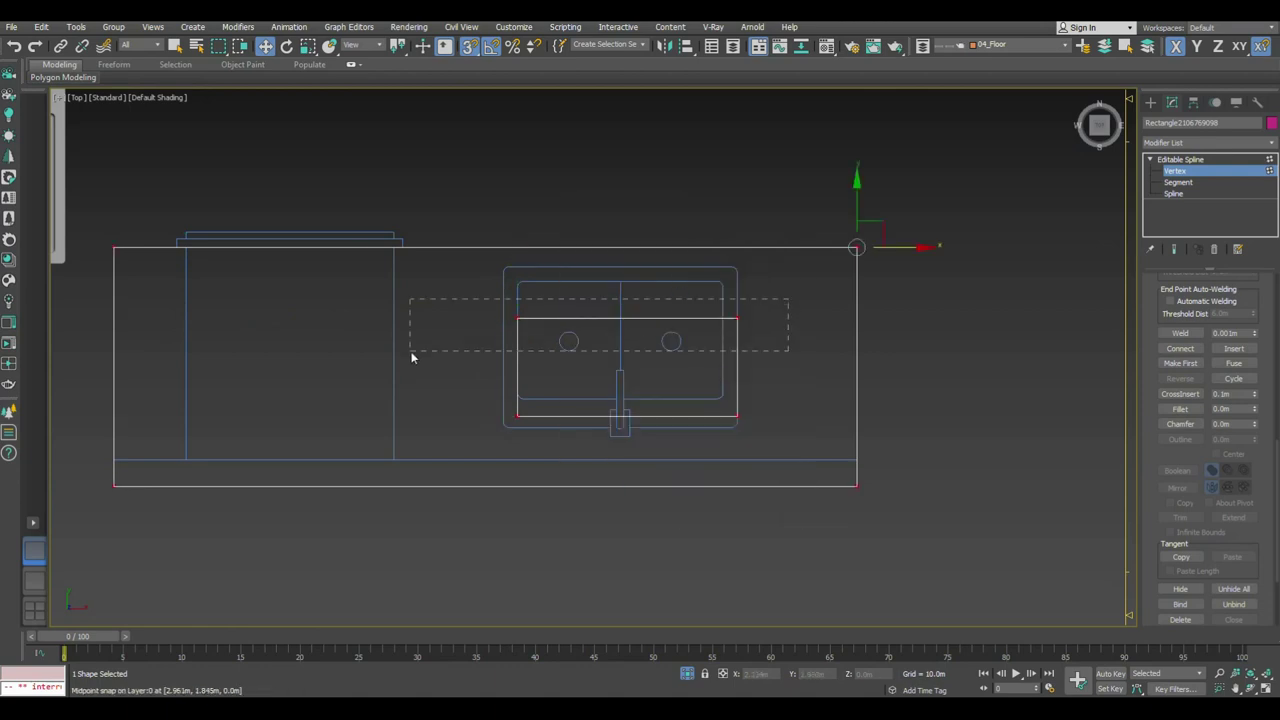
# Step: Move the inner loop's top and bottom vertices onto the sink outline
pyautogui.moveTo(739, 272); pyautogui.dragTo(722, 264)
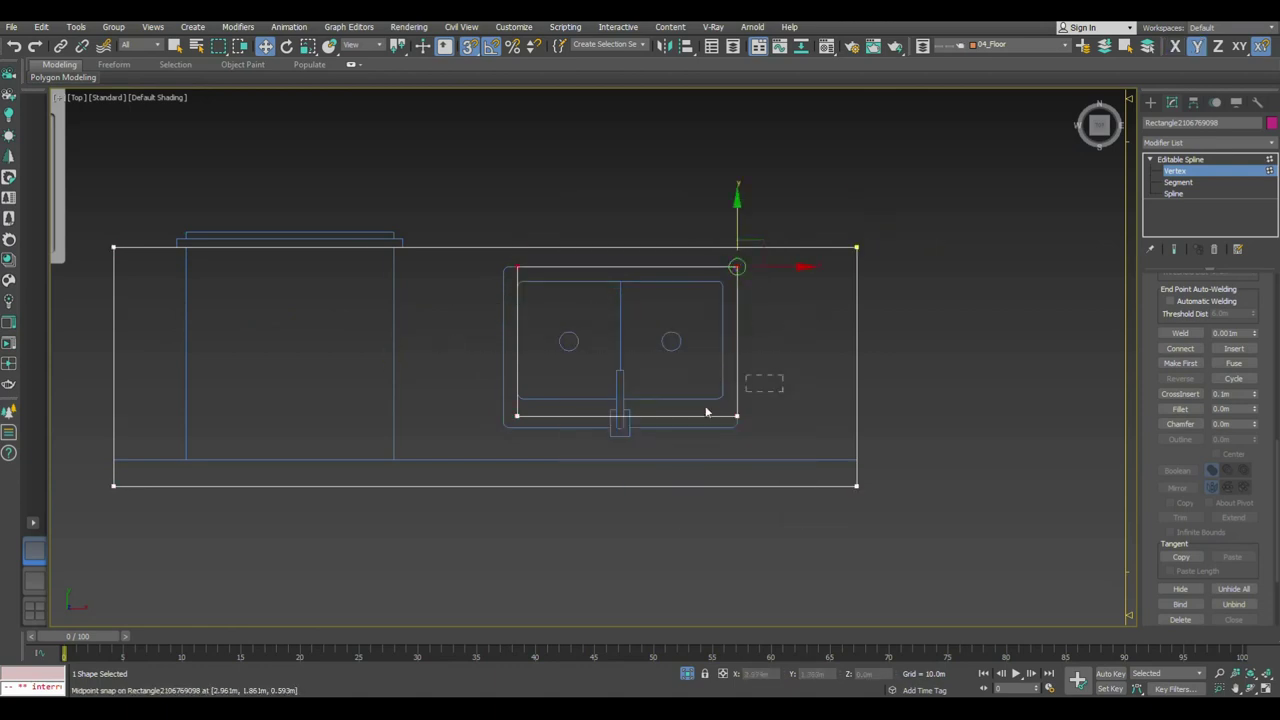
pyautogui.moveTo(507, 432); pyautogui.dragTo(530, 440)
pyautogui.moveTo(561, 268); pyautogui.dragTo(504, 346)
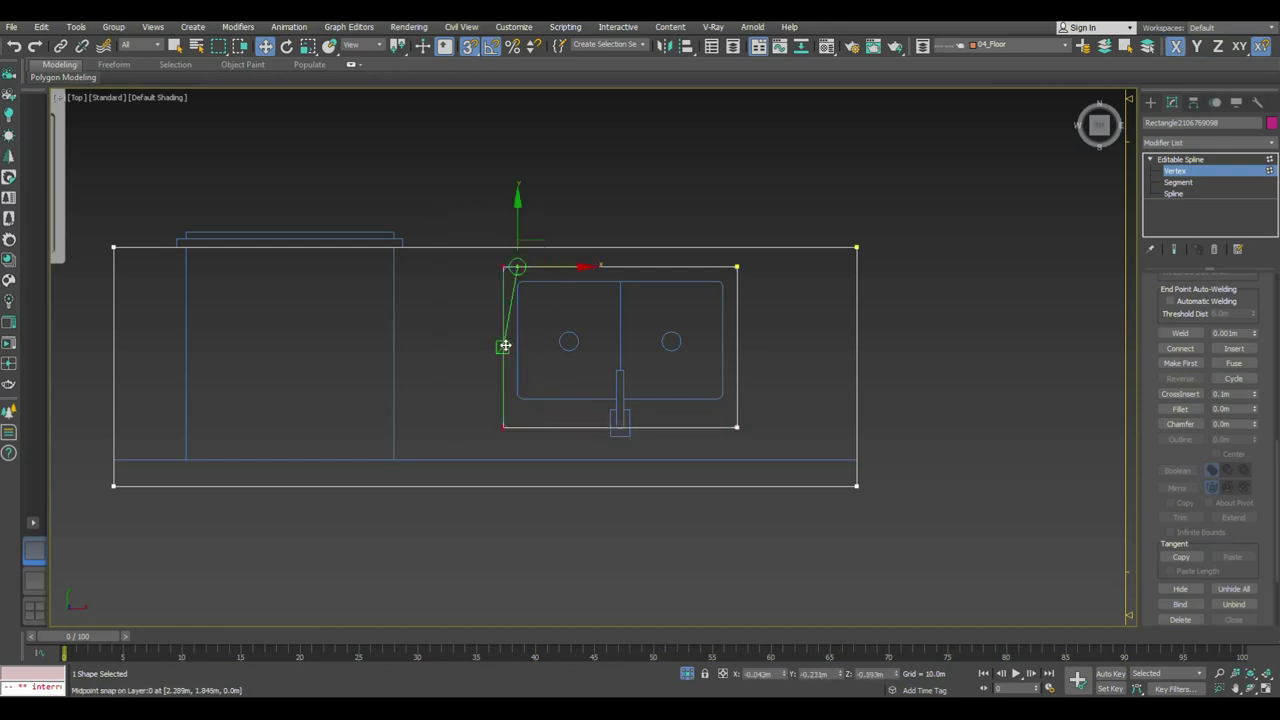
pyautogui.click(1150, 102)
pyautogui.click(1079, 96)
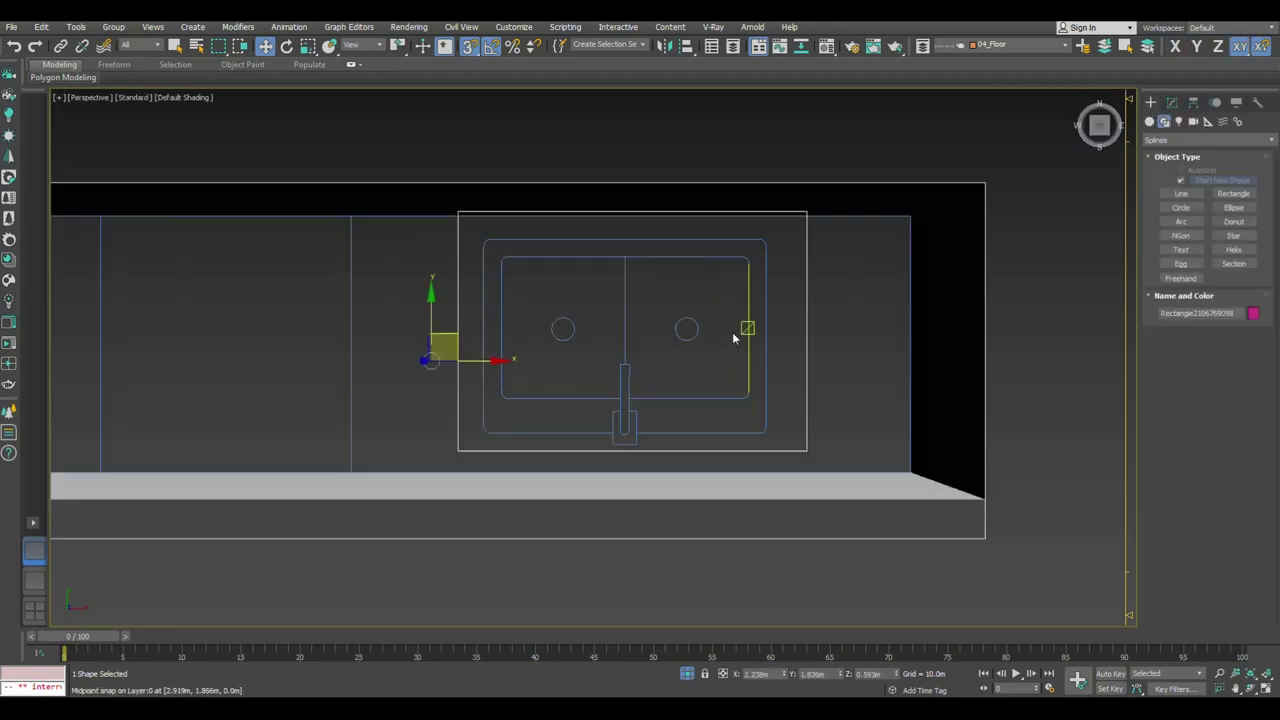
# Step: Add an Extrude modifier to make the outline a 0.025 m countertop slab
pyautogui.click(1172, 102)
pyautogui.click(1205, 143)
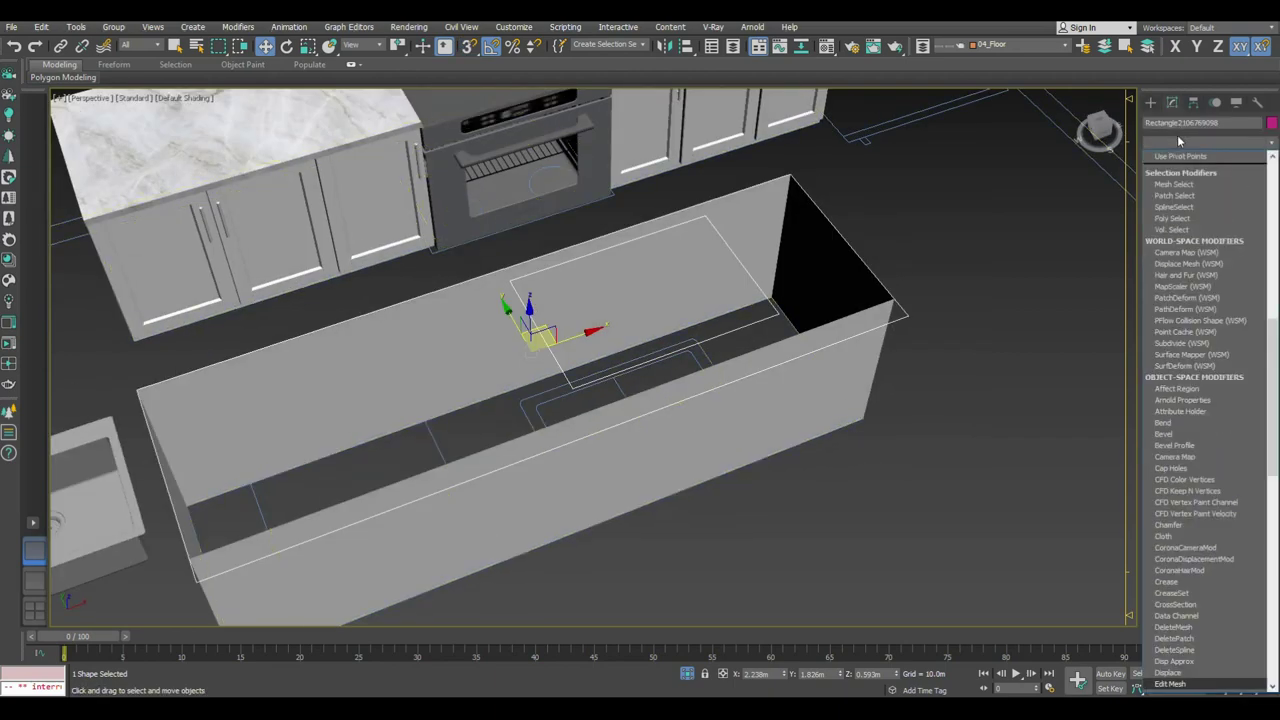
pyautogui.write('Extrude')
pyautogui.click(1167, 156)
pyautogui.scroll(-5, 808, 290)
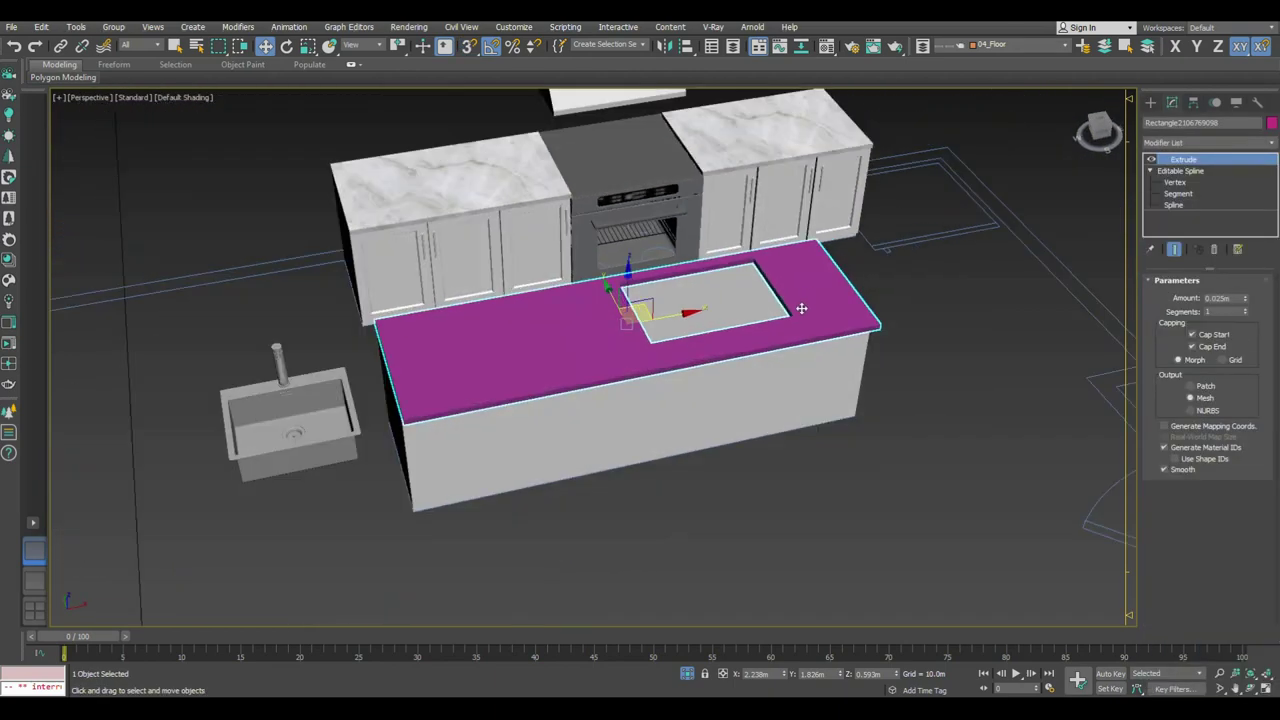
pyautogui.scroll(-1, 815, 315)
# Step: Assign the marble material to the countertop and add a UVW Map modifier
pyautogui.press('m')
pyautogui.click(928, 267)
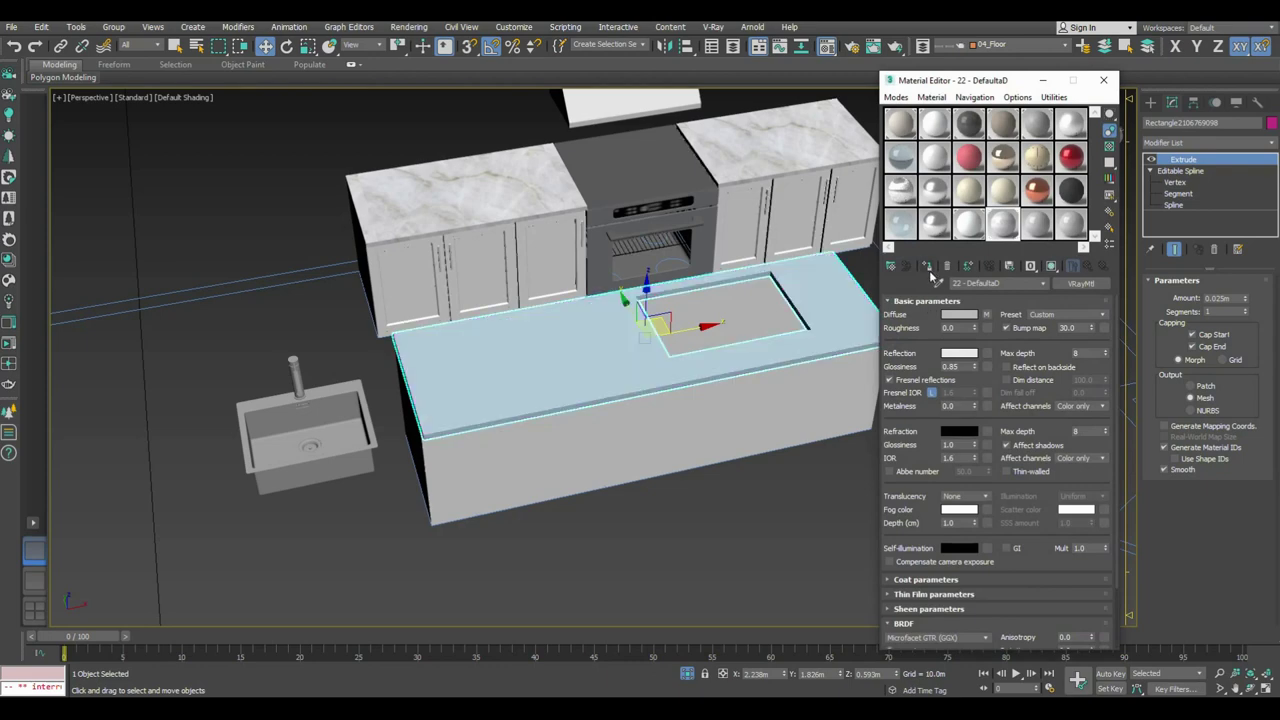
pyautogui.click(1205, 143)
pyautogui.scroll(-5, 1205, 400)
pyautogui.click(1205, 524)
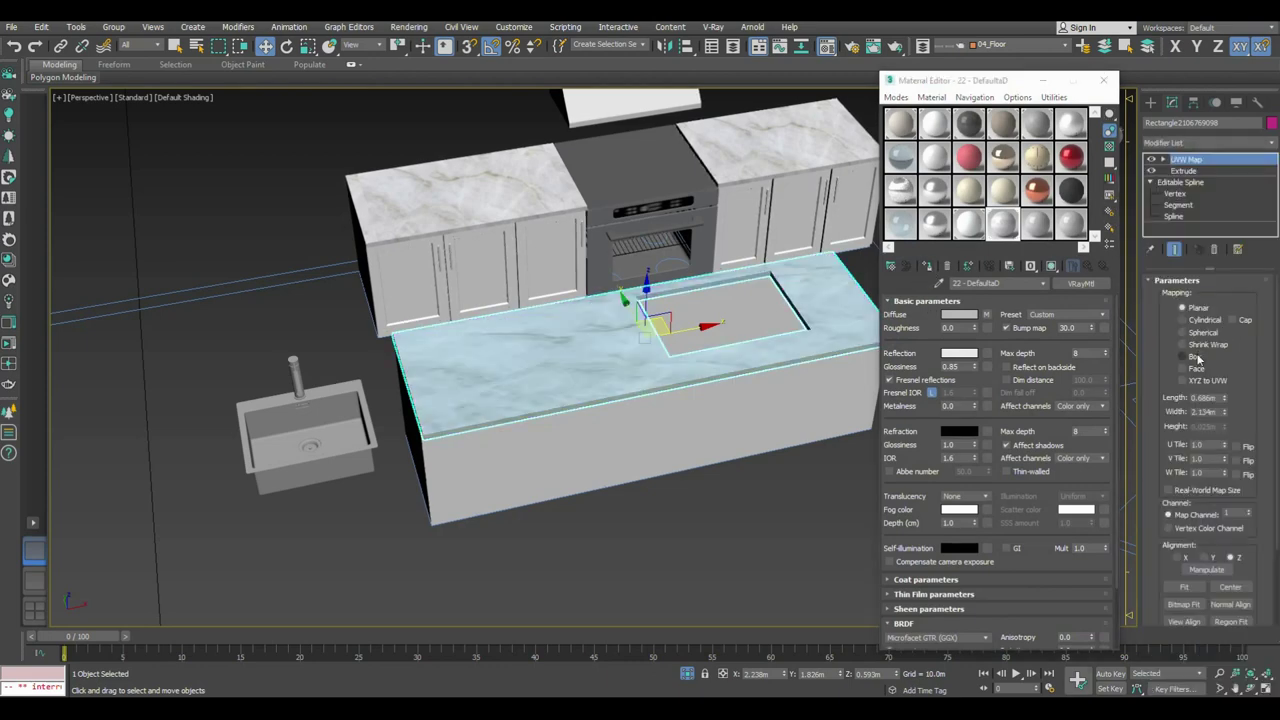
pyautogui.click(1172, 491)
# Step: Move the sink over the countertop cutout and frame it in Top view
pyautogui.moveTo(741, 447); pyautogui.dragTo(729, 457, button='middle')
pyautogui.press('m')
pyautogui.click(278, 453)
pyautogui.keyDown('alt'); pyautogui.moveTo(278, 453); pyautogui.dragTo(322, 396, button='middle'); pyautogui.keyUp('alt')
pyautogui.moveTo(320, 415)
pyautogui.mouseDown()
pyautogui.moveTo(712, 505)
pyautogui.moveTo(700, 490)
pyautogui.mouseUp()
pyautogui.press('t')
pyautogui.press('z')
pyautogui.scroll(-3, 667, 448)
# Step: Rotate the sink 180°, snap it to the cutout midpoint, and scale it to about 107%
pyautogui.press('e')
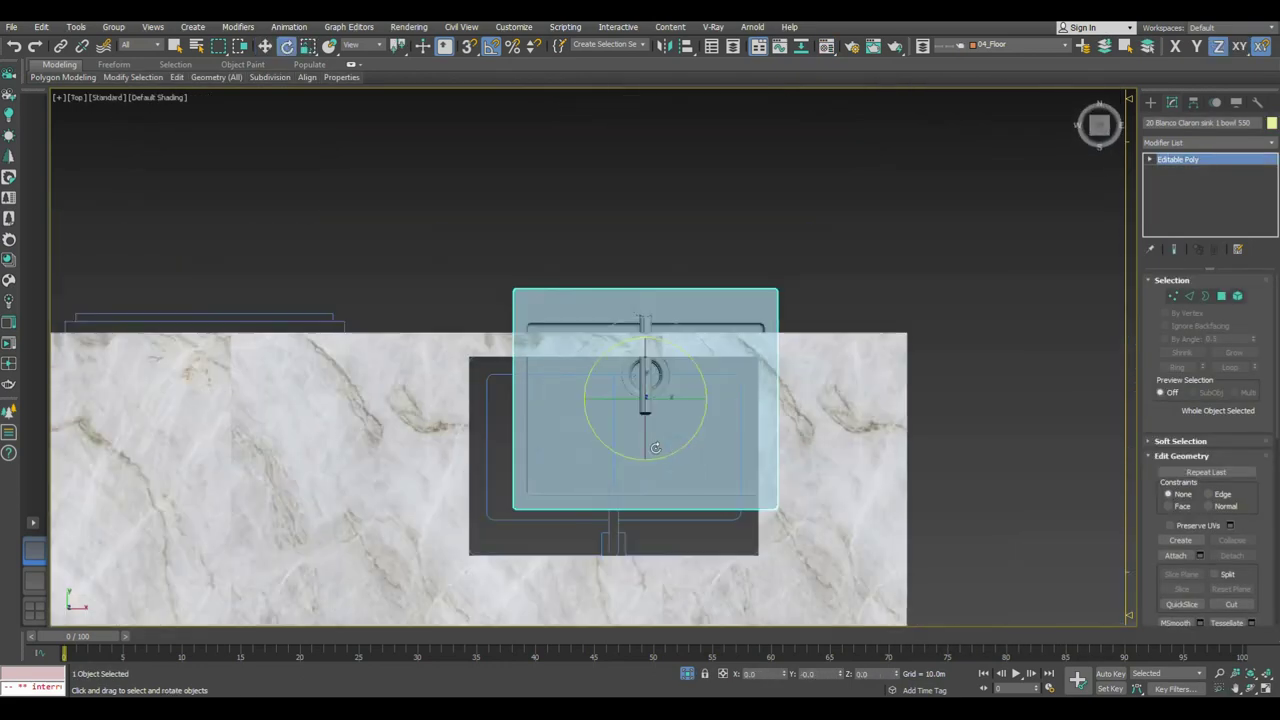
pyautogui.moveTo(613, 443); pyautogui.dragTo(723, 498)
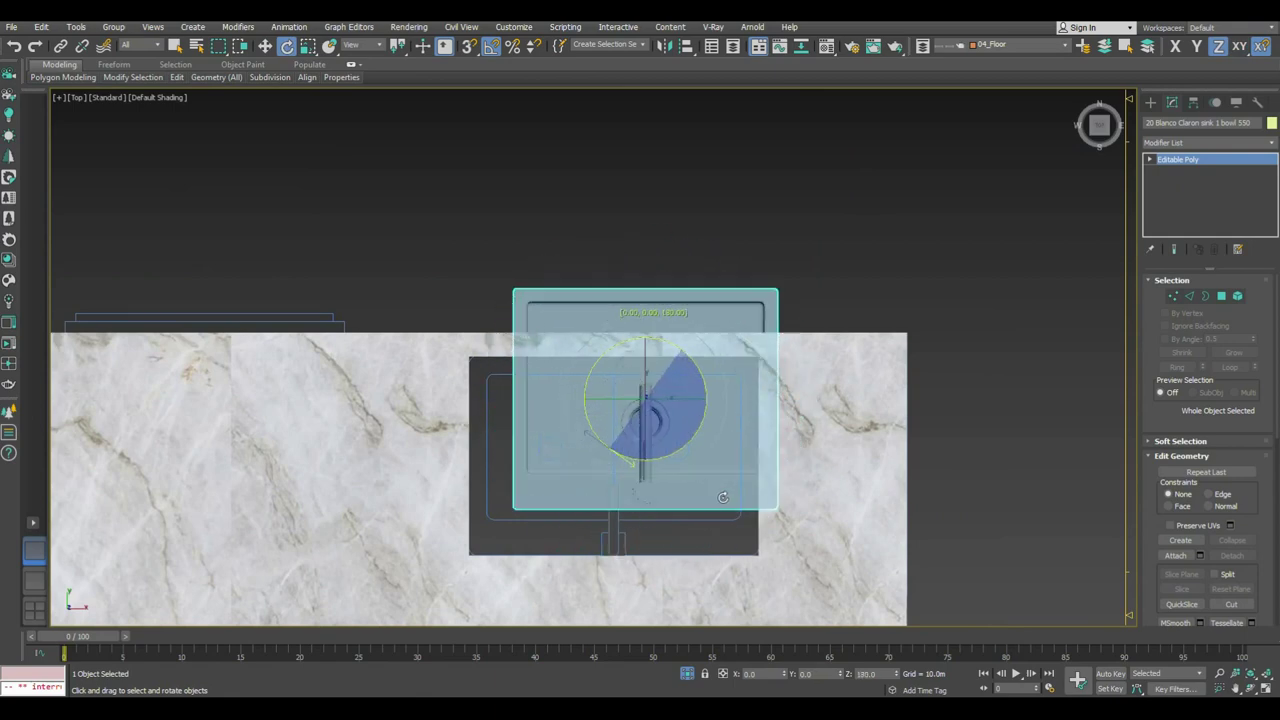
pyautogui.press('w')
pyautogui.press('s')
pyautogui.moveTo(652, 358)
pyautogui.mouseDown()
pyautogui.moveTo(620, 358)
pyautogui.moveTo(464, 445)
pyautogui.mouseUp()
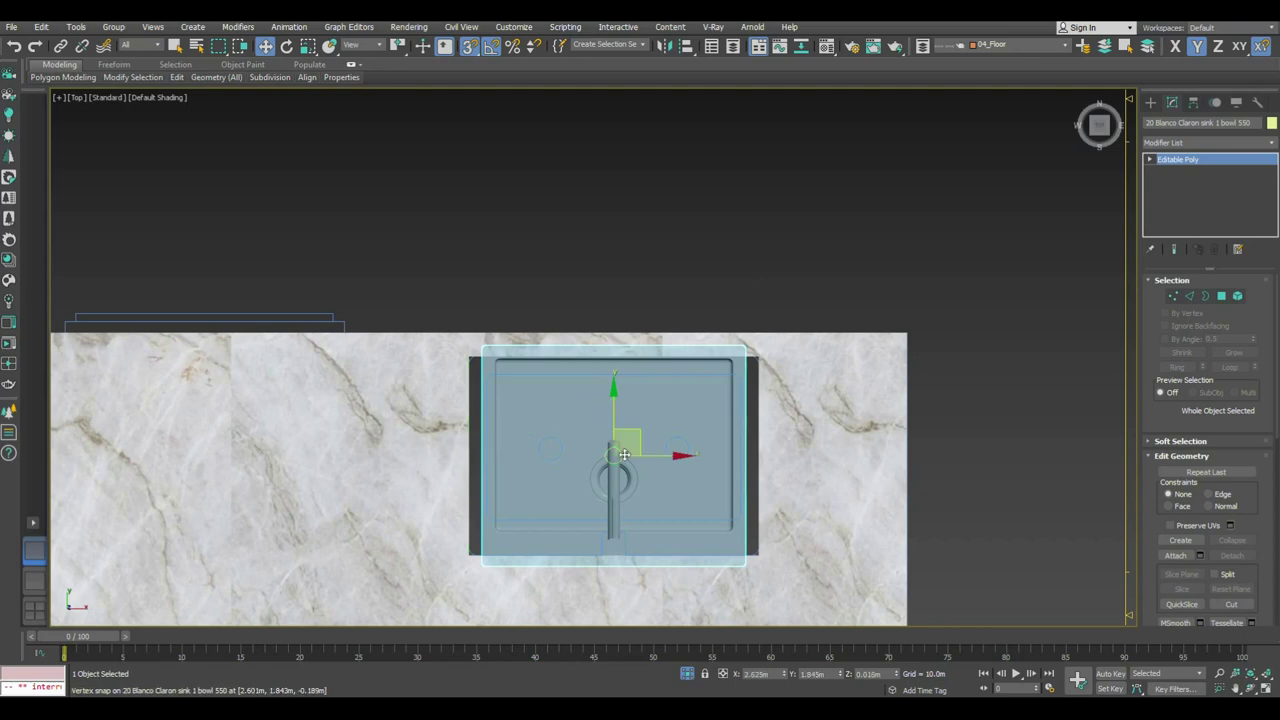
pyautogui.press('r')
pyautogui.moveTo(649, 438); pyautogui.dragTo(715, 456)
# Step: Raise the sink into the countertop cutout and fine-tune its height and depth
pyautogui.press('p')
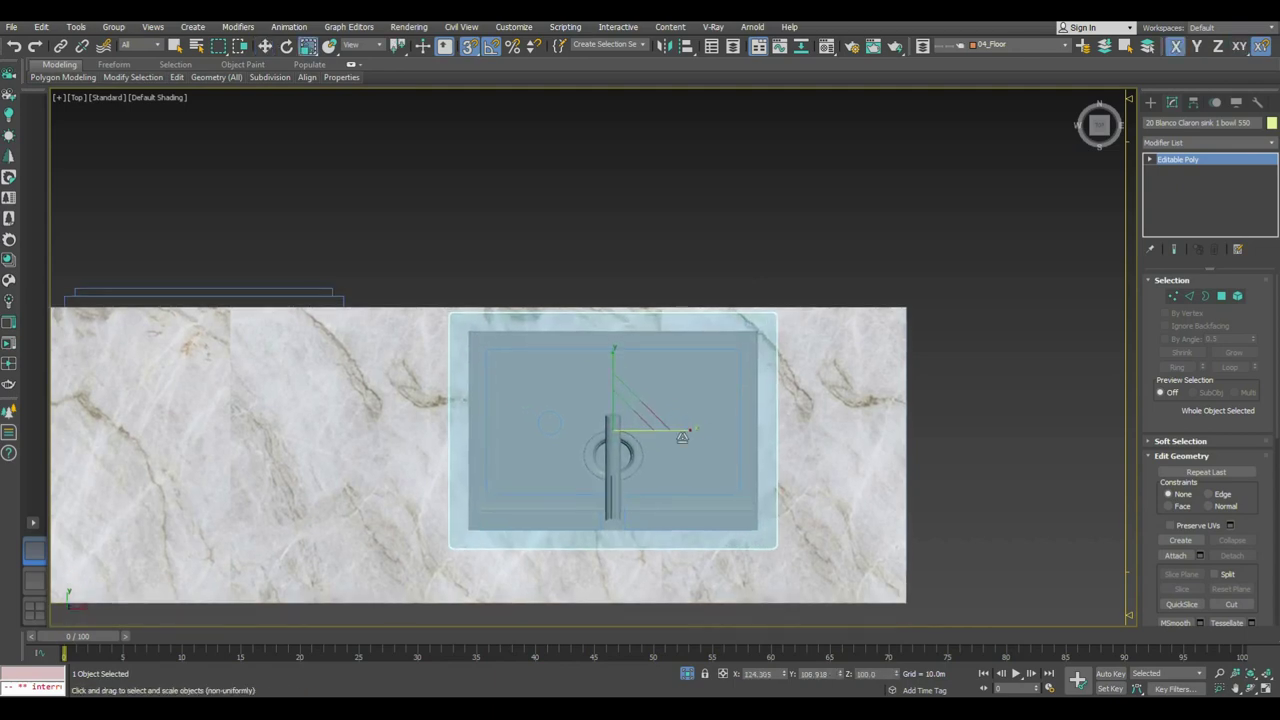
pyautogui.scroll(2, 621, 455)
pyautogui.press('w')
pyautogui.keyDown('alt'); pyautogui.moveTo(621, 455); pyautogui.dragTo(624, 380, button='middle'); pyautogui.keyUp('alt')
pyautogui.scroll(-3, 624, 360)
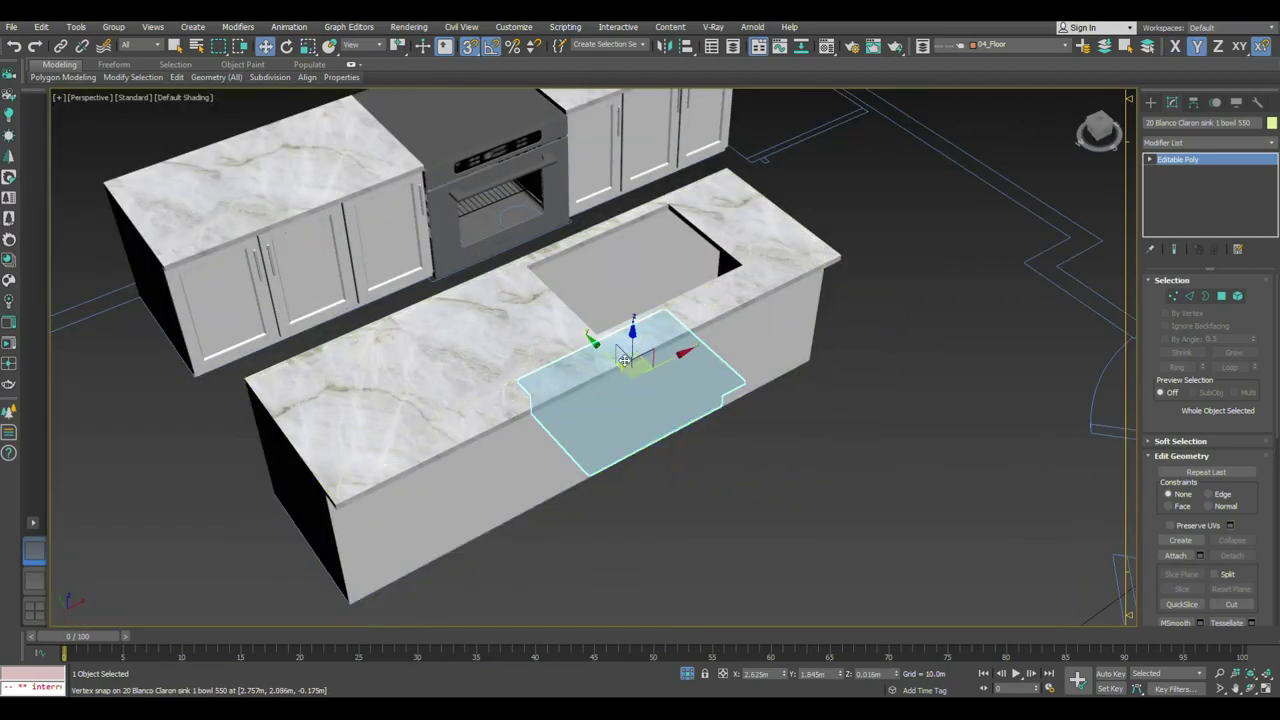
pyautogui.moveTo(632, 350); pyautogui.dragTo(610, 235)
pyautogui.scroll(2, 569, 326)
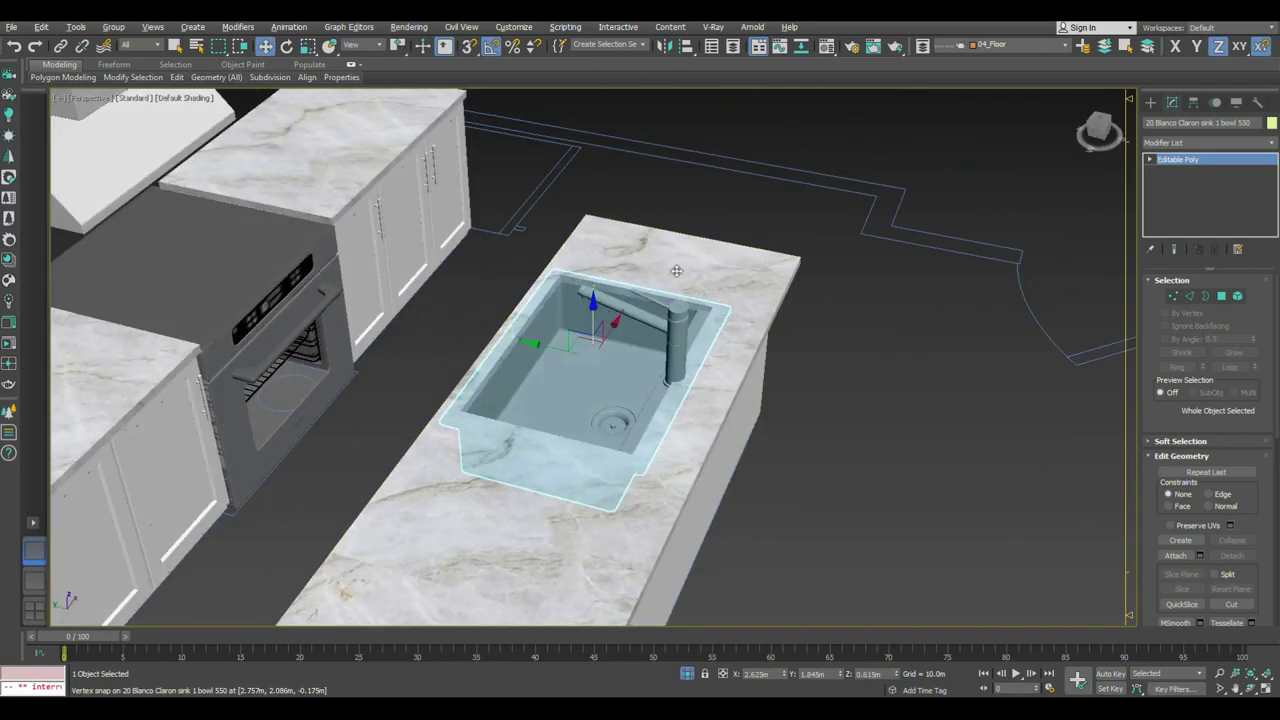
pyautogui.scroll(2, 569, 326)
pyautogui.scroll(-2, 569, 326)
pyautogui.scroll(-2, 580, 340)
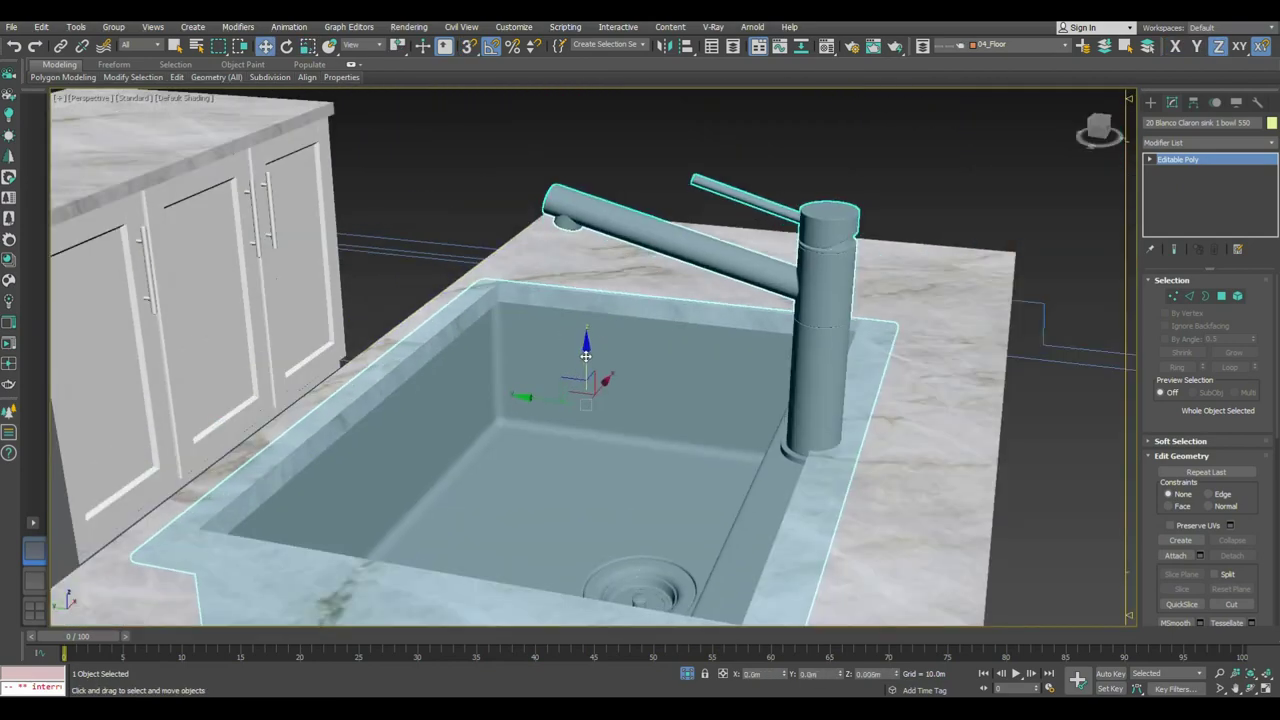
pyautogui.moveTo(585, 345); pyautogui.dragTo(588, 348)
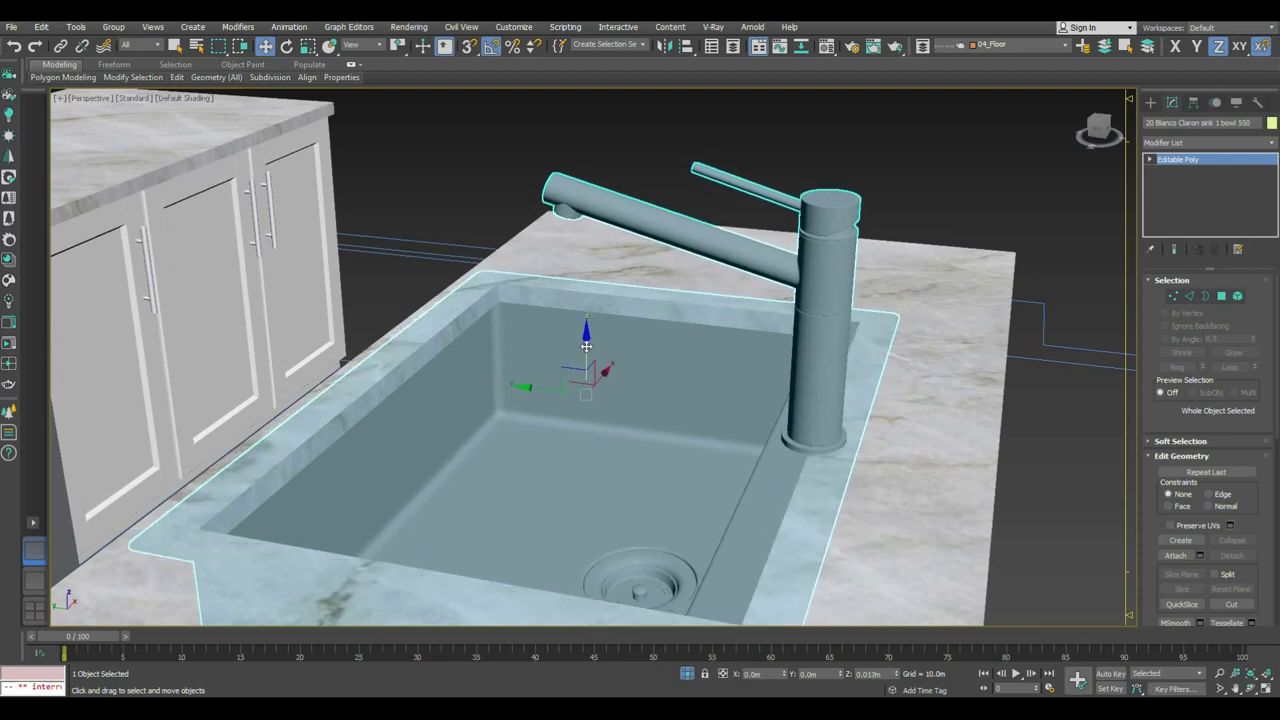
pyautogui.keyDown('alt'); pyautogui.moveTo(588, 348); pyautogui.dragTo(536, 392, button='middle'); pyautogui.keyUp('alt')
pyautogui.moveTo(536, 392); pyautogui.dragTo(549, 400)
# Step: Adjust the sink and faucet's scale and position to fit the cutout, then deselect
pyautogui.press('r')
pyautogui.moveTo(660, 405); pyautogui.dragTo(663, 406)
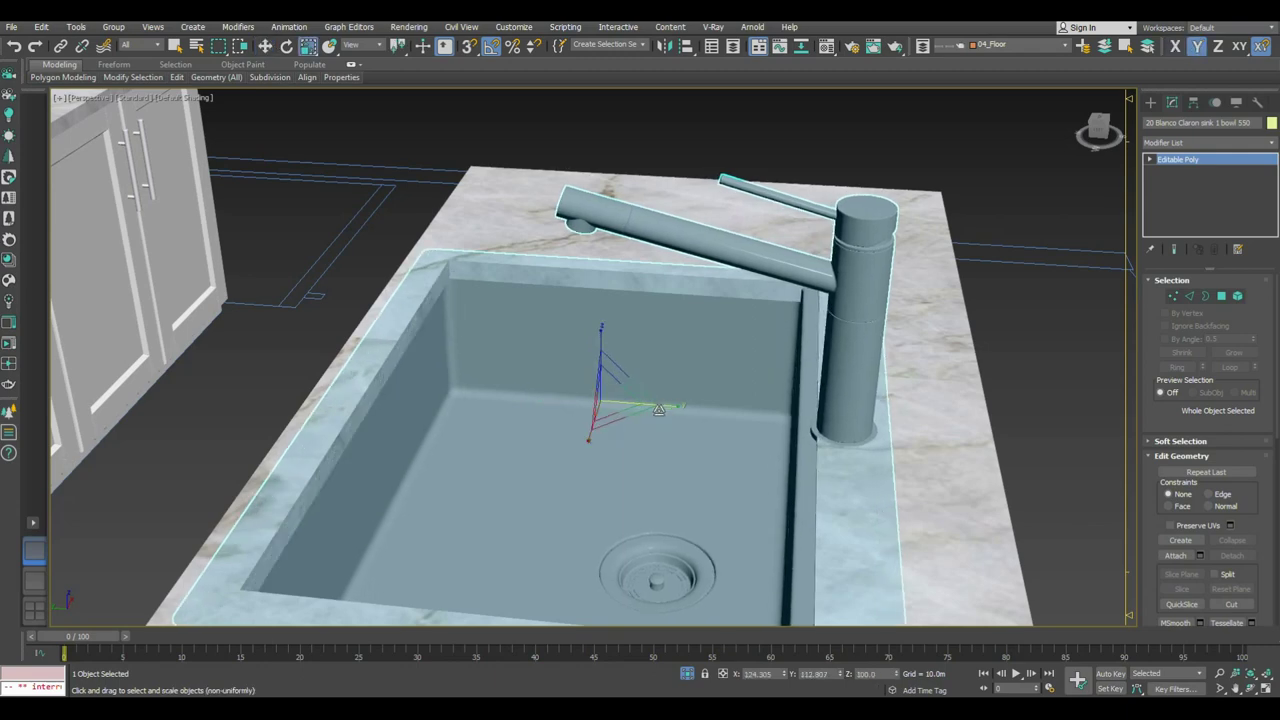
pyautogui.press('w')
pyautogui.moveTo(549, 398); pyautogui.dragTo(566, 407)
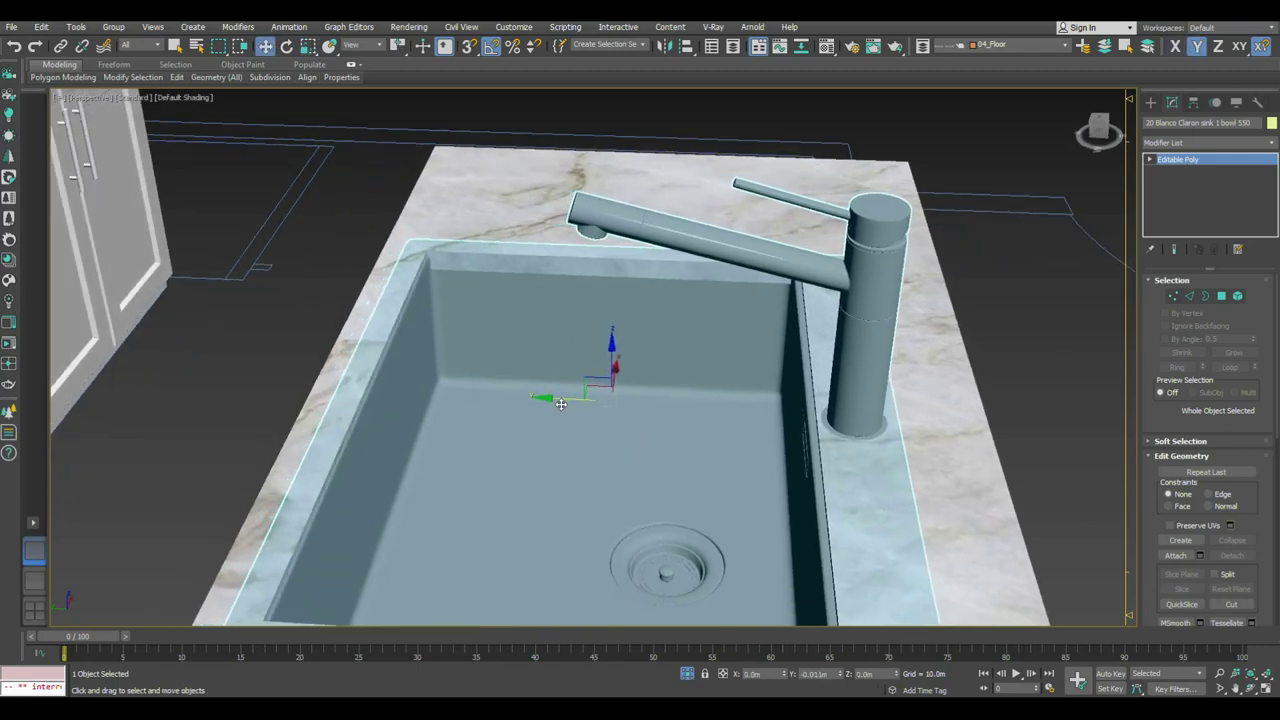
pyautogui.press('r')
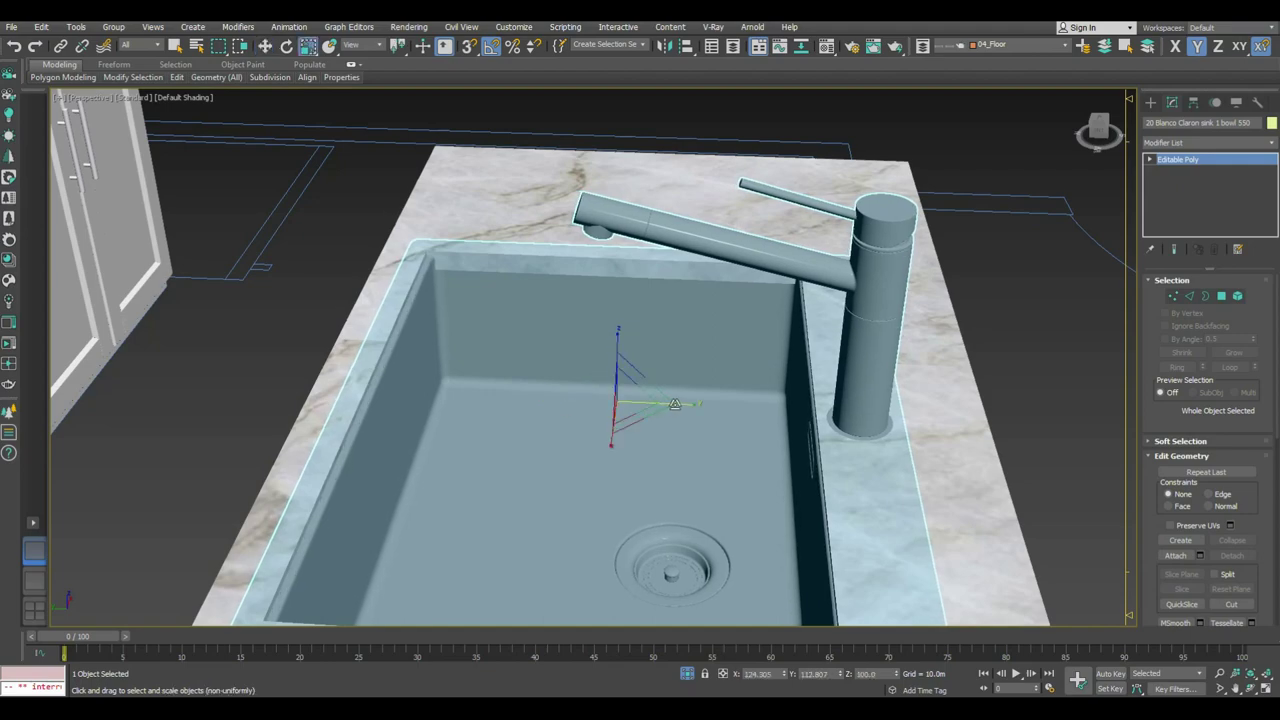
pyautogui.moveTo(674, 404); pyautogui.dragTo(700, 404)
pyautogui.press('w')
pyautogui.moveTo(674, 404)
pyautogui.keyDown('alt'); pyautogui.mouseDown(button='middle')
pyautogui.moveTo(688, 328)
pyautogui.moveTo(575, 373)
pyautogui.moveTo(697, 402)
pyautogui.mouseUp(button='middle'); pyautogui.keyUp('alt')
pyautogui.hotkey('ctrl', 'd')
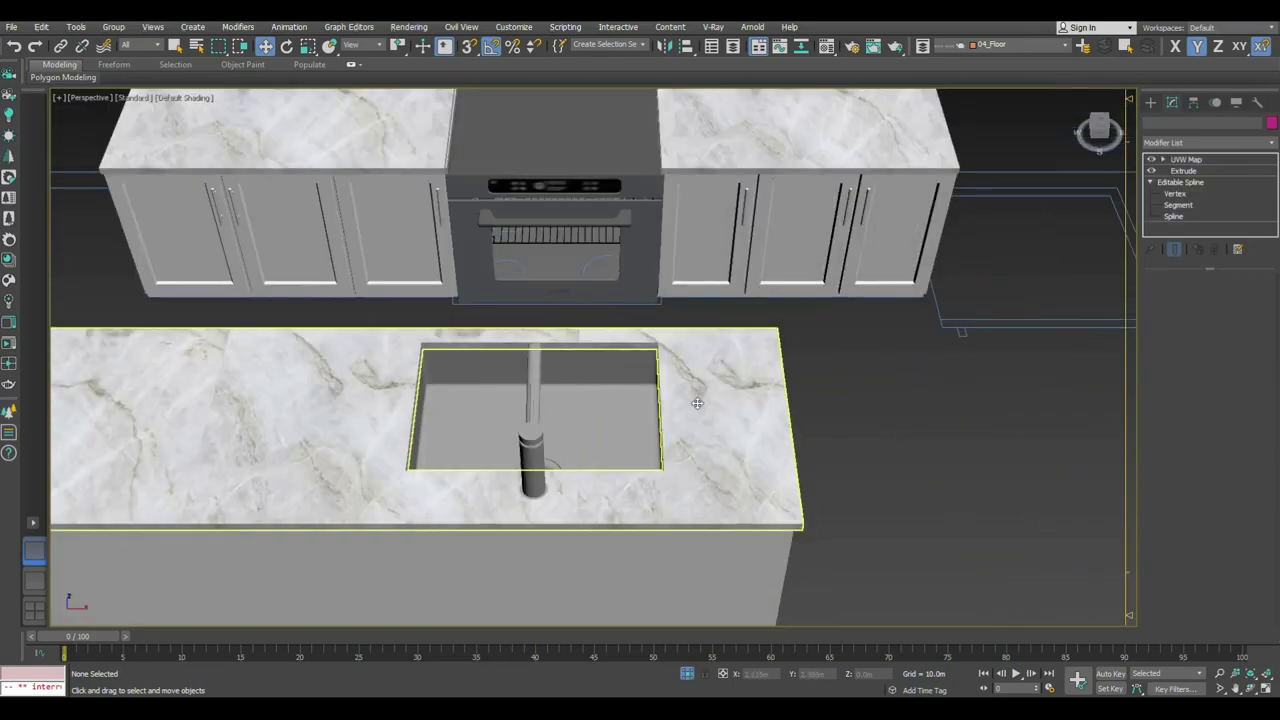
# Step: In Top view, select the countertop's four sink-cutout corner vertices and fillet them at 0.03 m
pyautogui.click(697, 402)
pyautogui.press('t')
pyautogui.press('1')
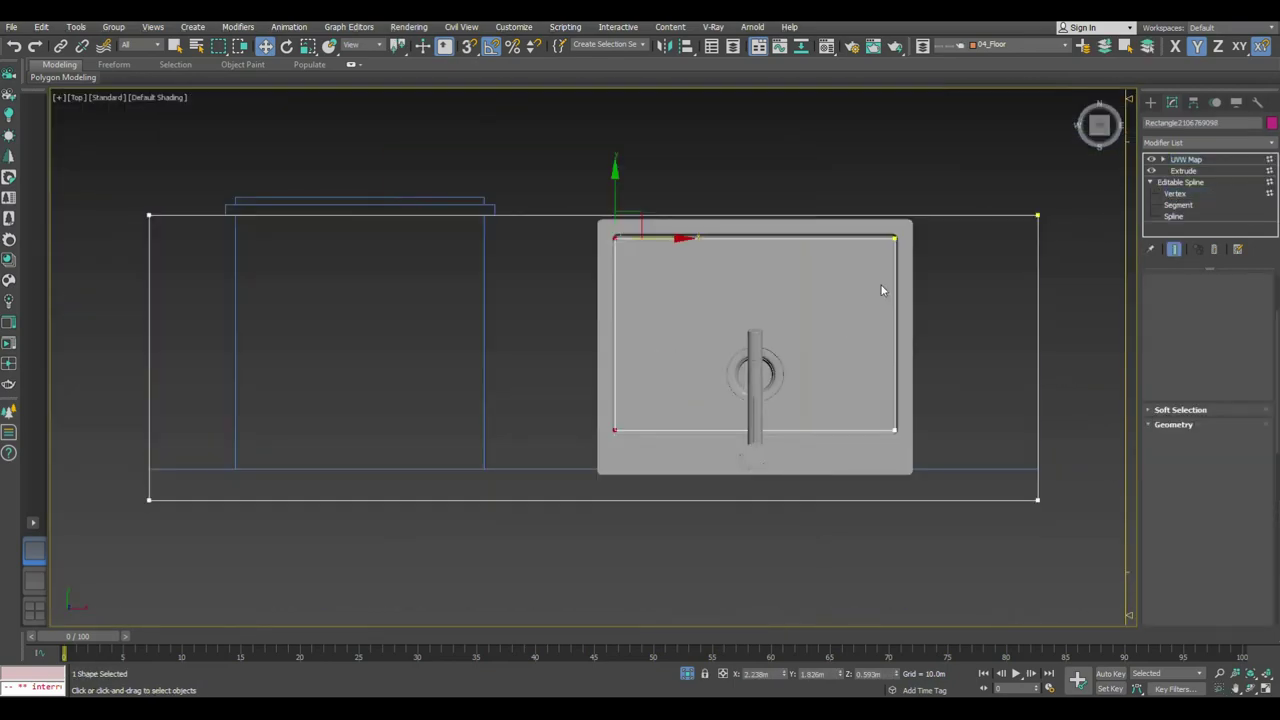
pyautogui.moveTo(881, 290); pyautogui.dragTo(791, 258, button='middle')
pyautogui.moveTo(474, 462); pyautogui.dragTo(788, 235)
pyautogui.scroll(2, 785, 278)
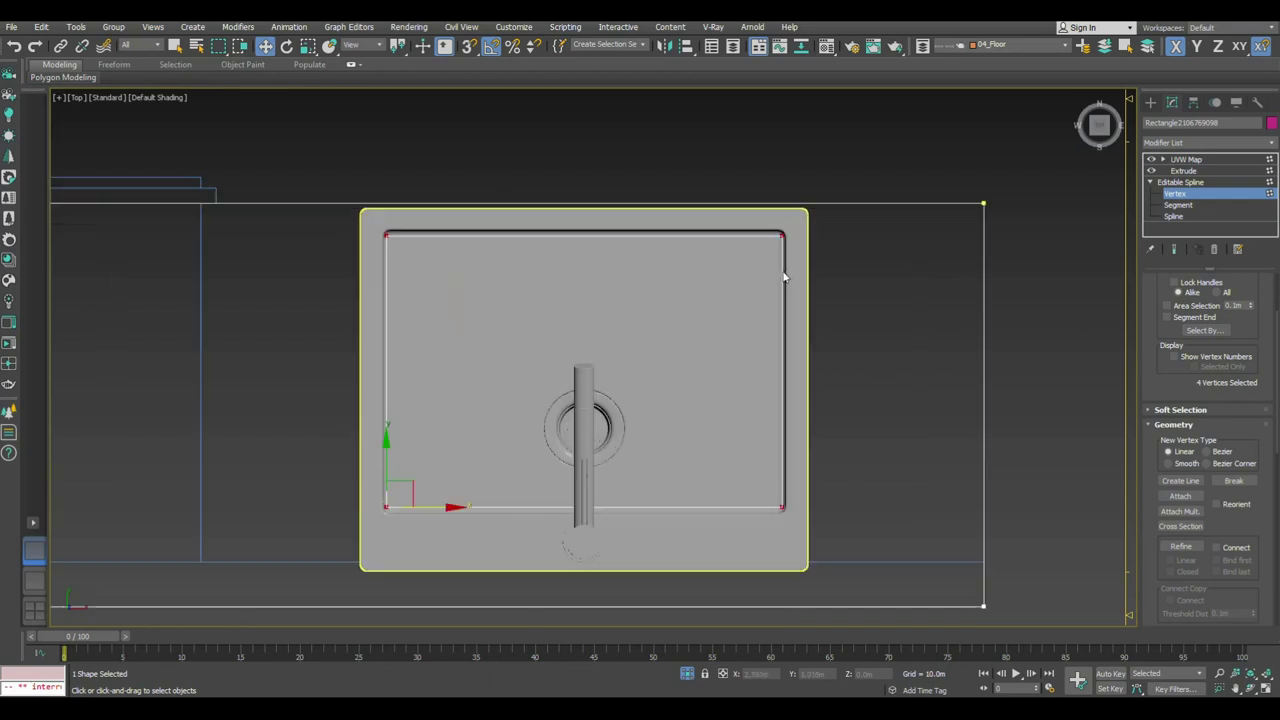
pyautogui.scroll(-2, 1184, 537)
pyautogui.scroll(-5, 1175, 525)
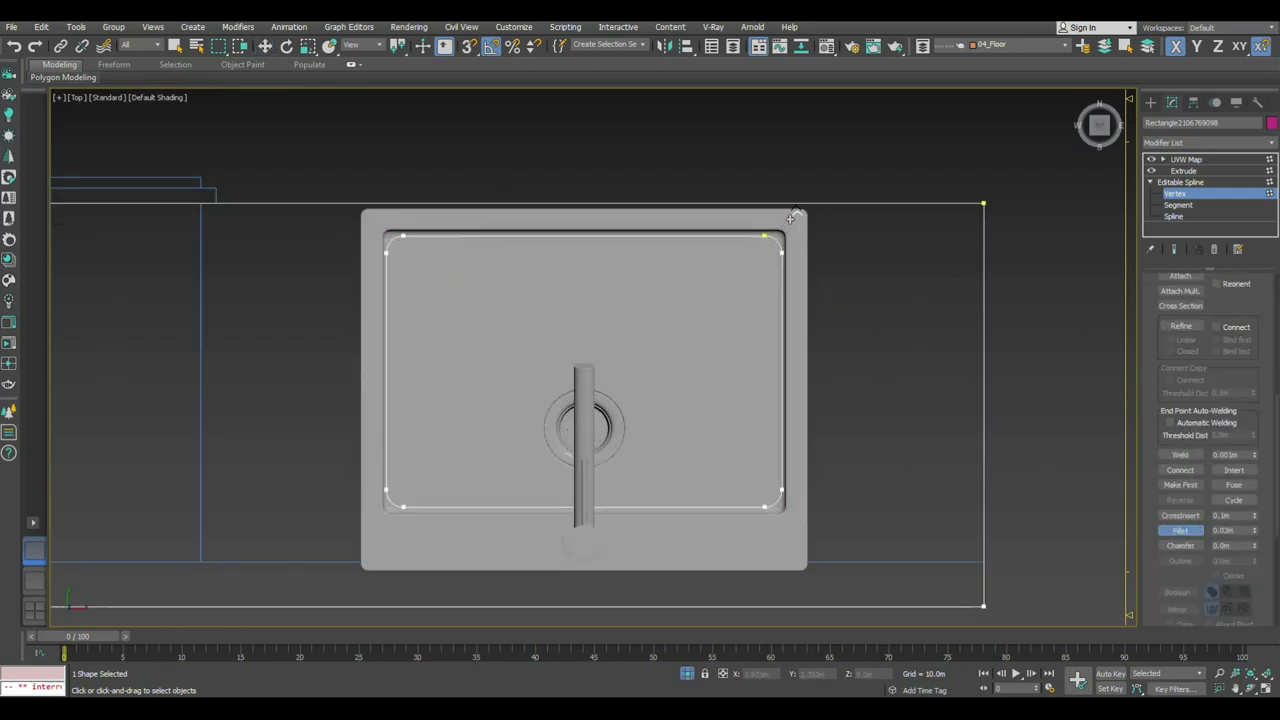
pyautogui.click(1099, 124)
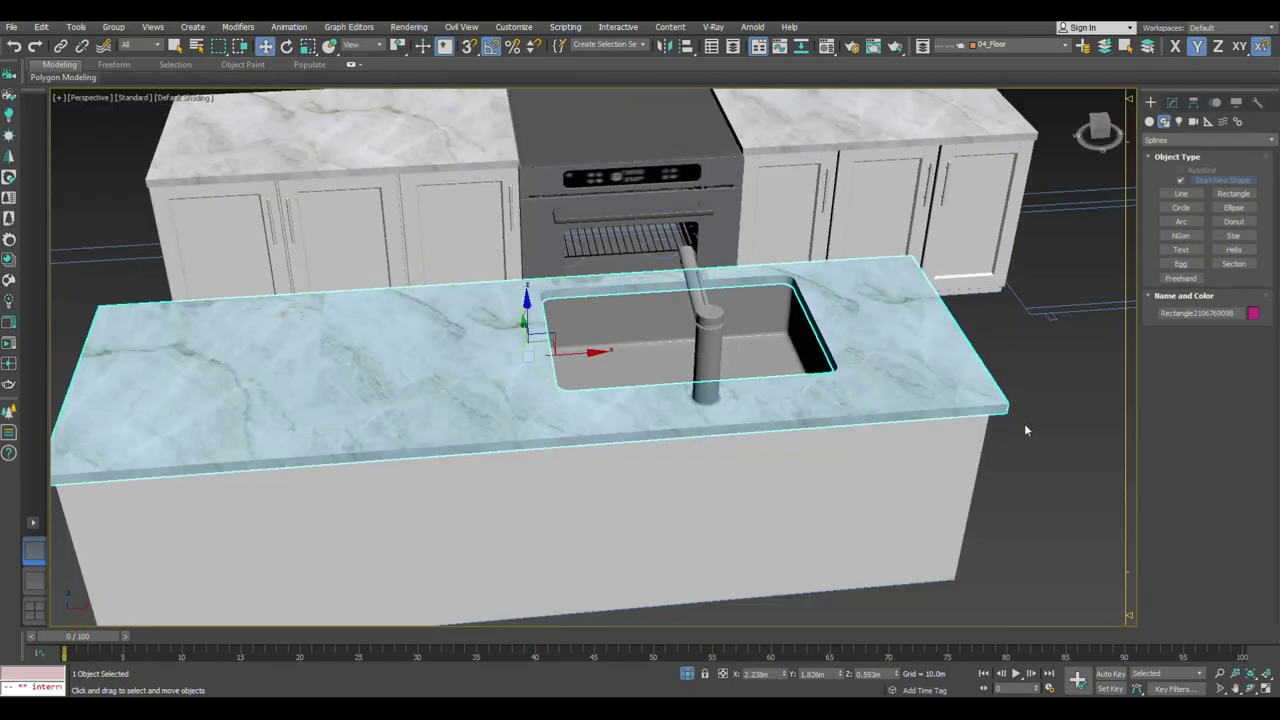
pyautogui.click(1024, 423)
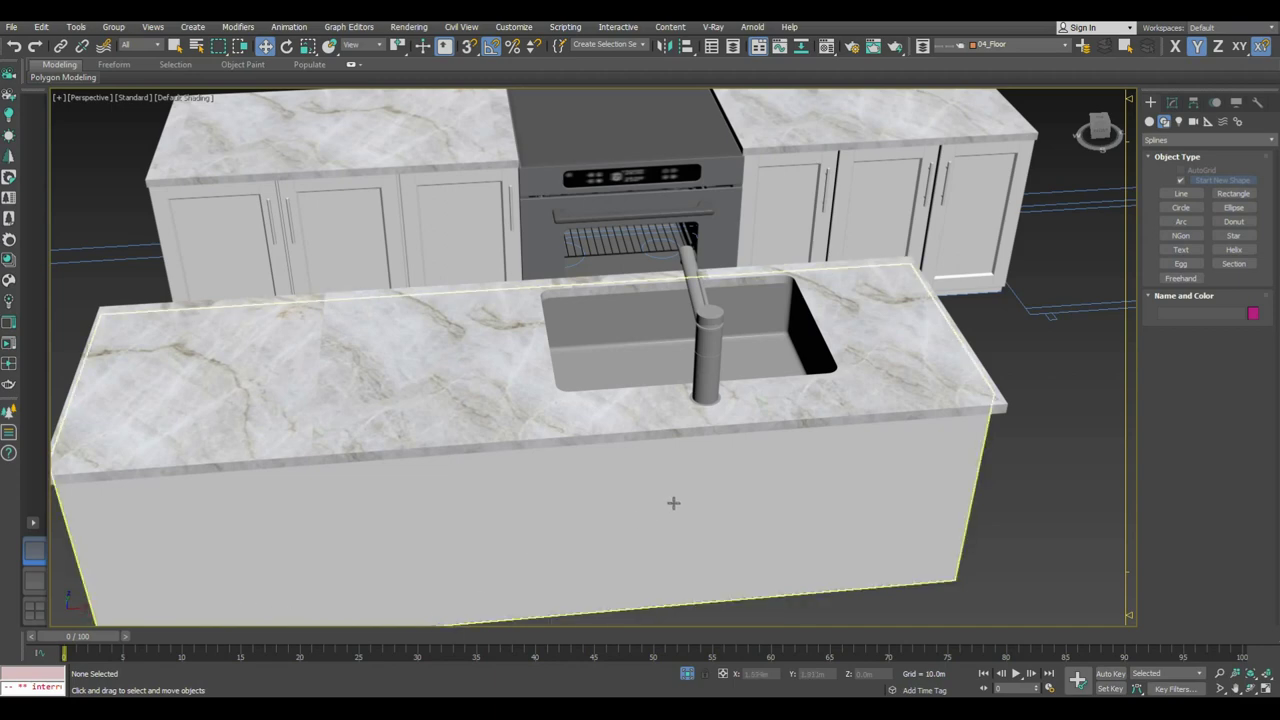
# Step: Select the left cabinet box together with its doors
pyautogui.scroll(-5, 671, 500)
pyautogui.keyDown('alt'); pyautogui.moveTo(609, 484); pyautogui.dragTo(598, 490, button='middle'); pyautogui.keyUp('alt')
pyautogui.scroll(5, 516, 317)
pyautogui.keyDown('alt'); pyautogui.moveTo(516, 317); pyautogui.dragTo(451, 395, button='middle'); pyautogui.keyUp('alt')
pyautogui.click(451, 395)
pyautogui.doubleClick(451, 395)
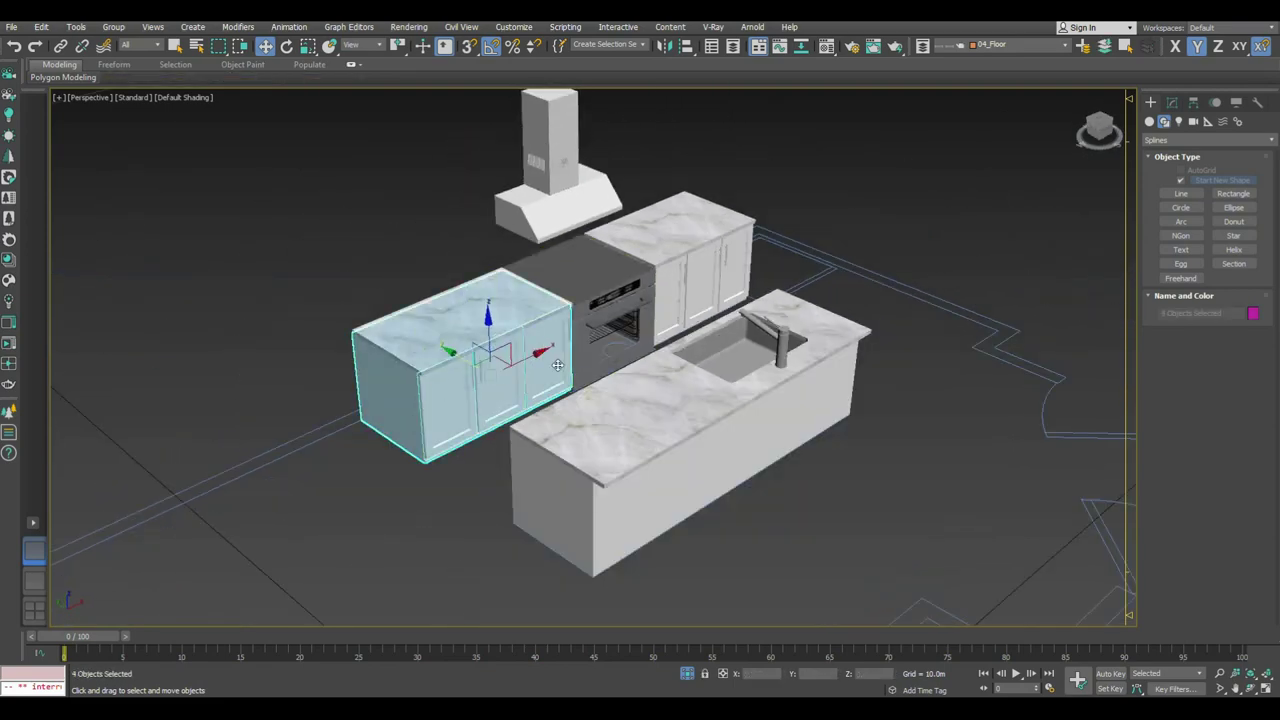
# Step: Raise the cabinet group along Z to wall height beside the range hood
pyautogui.scroll(2, 472, 352)
pyautogui.keyDown('alt'); pyautogui.moveTo(472, 352); pyautogui.dragTo(489, 350, button='middle'); pyautogui.keyUp('alt')
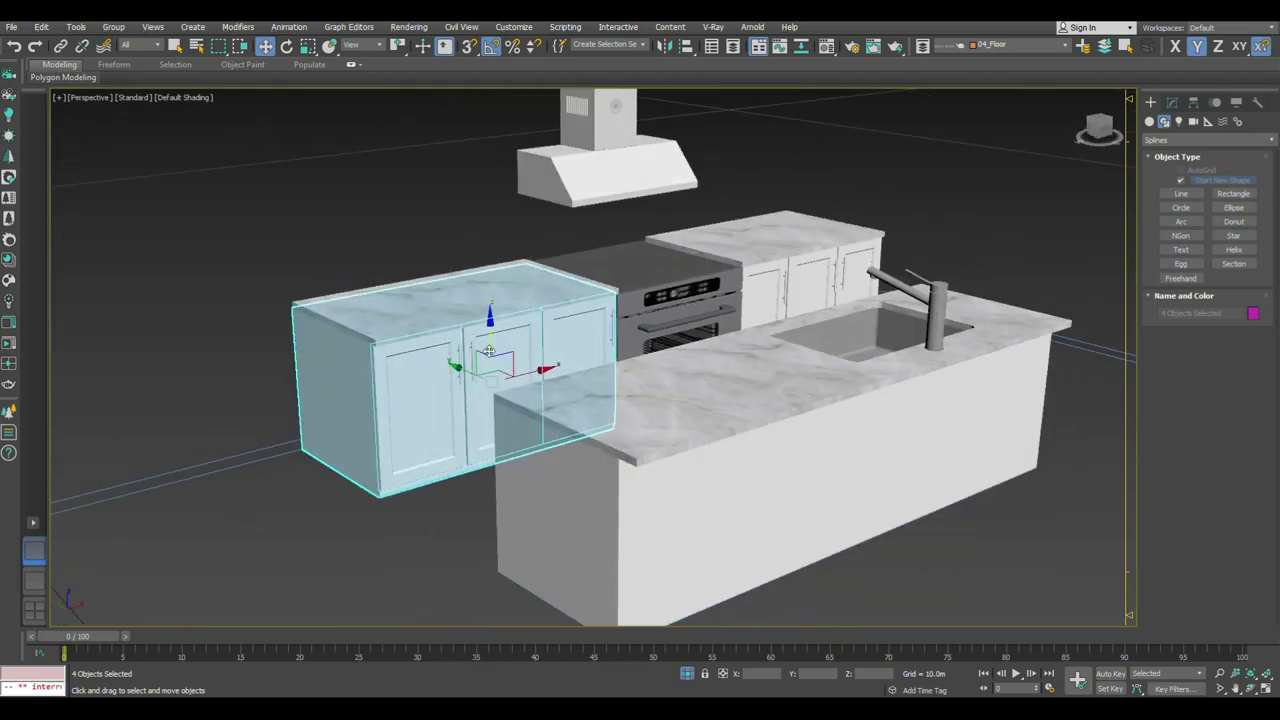
pyautogui.moveTo(489, 341); pyautogui.dragTo(480, 160)
pyautogui.keyDown('alt'); pyautogui.moveTo(480, 160); pyautogui.dragTo(489, 209, button='middle'); pyautogui.keyUp('alt')
pyautogui.moveTo(484, 212); pyautogui.dragTo(484, 168)
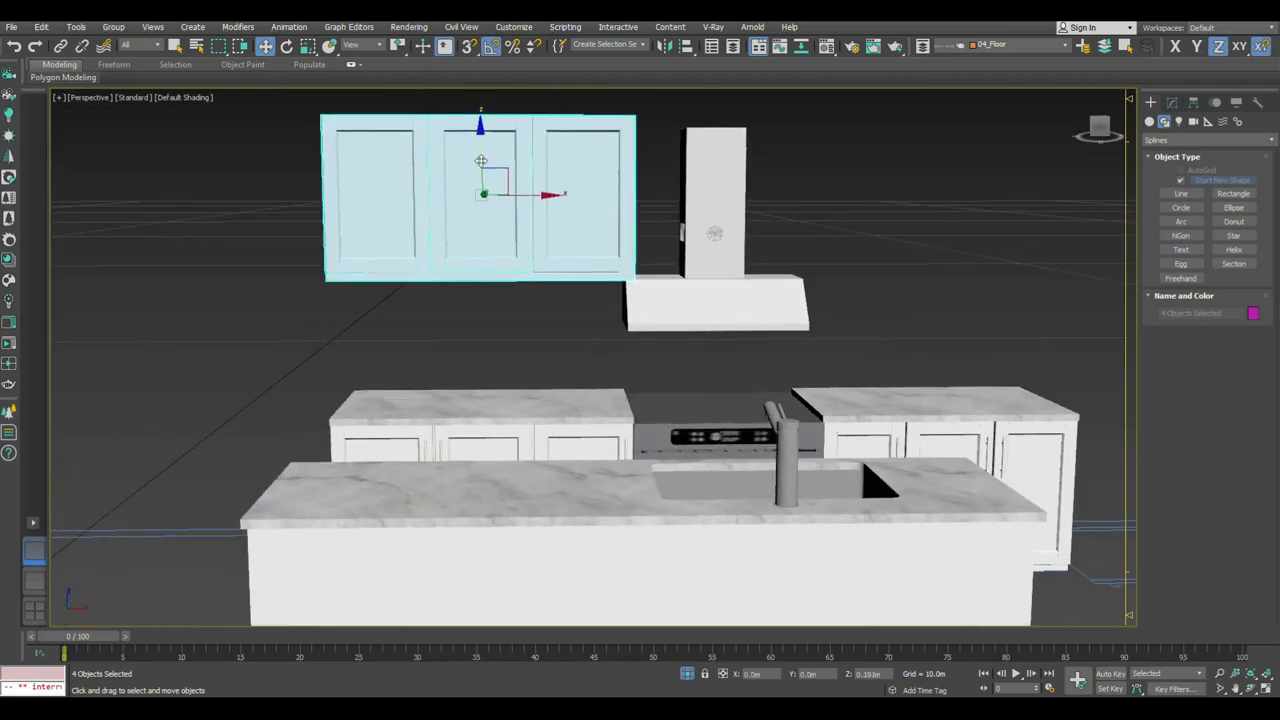
pyautogui.keyDown('alt'); pyautogui.moveTo(484, 168); pyautogui.dragTo(575, 606, button='middle'); pyautogui.keyUp('alt')
pyautogui.press('z')
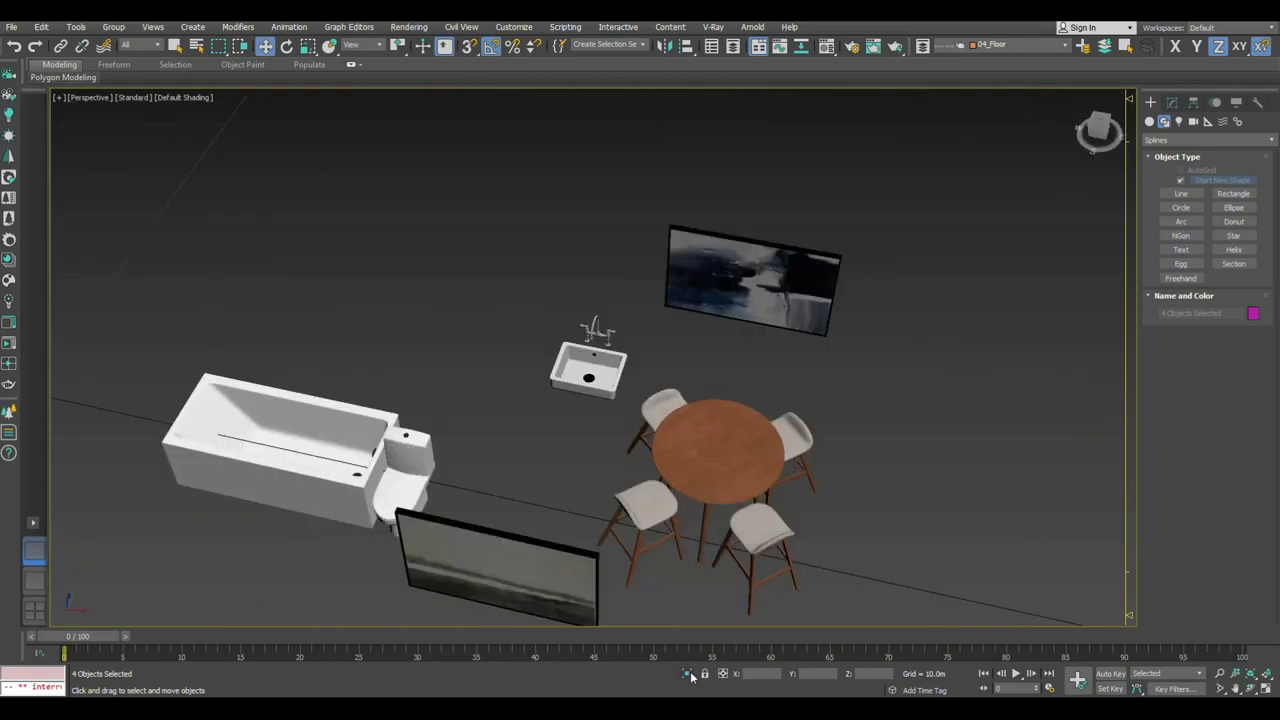
pyautogui.scroll(-5, 643, 380)
pyautogui.moveTo(616, 340); pyautogui.dragTo(611, 325)
pyautogui.click(600, 329)
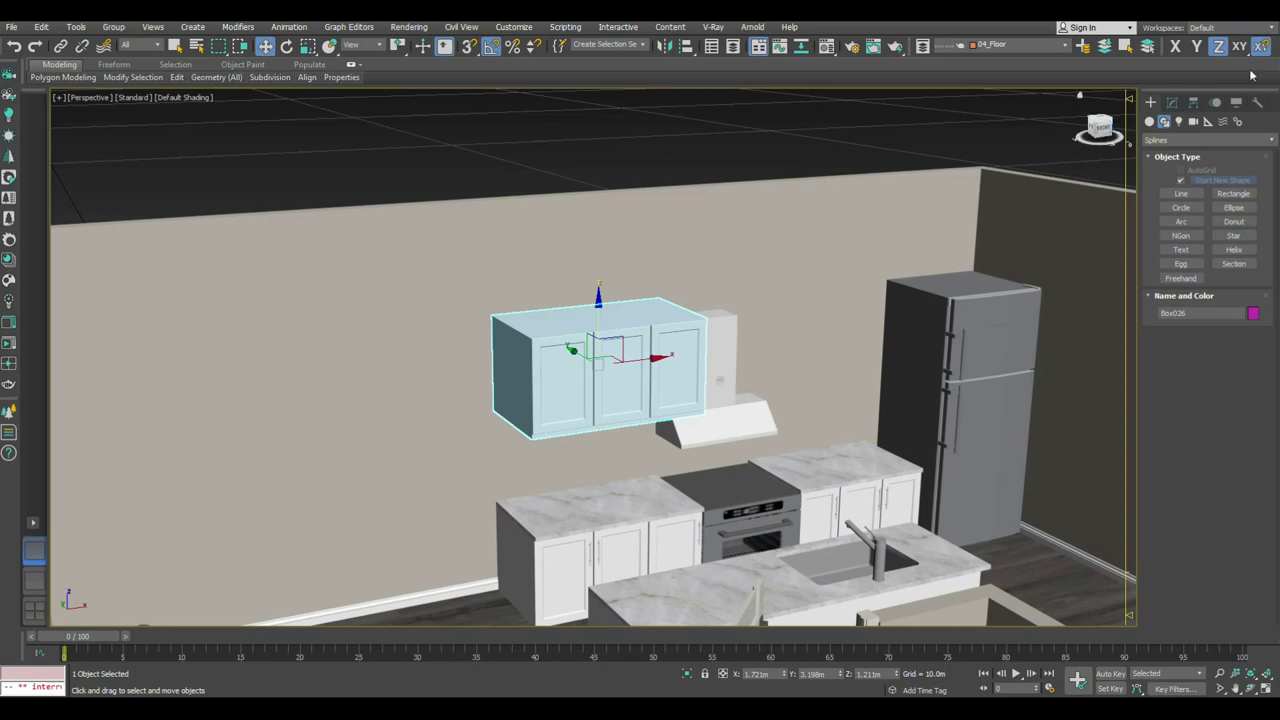
# Step: Add an Edit Poly modifier to the cabinet and its doors at Vertex level
pyautogui.click(1172, 102)
pyautogui.click(579, 380)
pyautogui.keyDown('ctrl'); pyautogui.click(579, 380); pyautogui.keyUp('ctrl')
pyautogui.click(1202, 143)
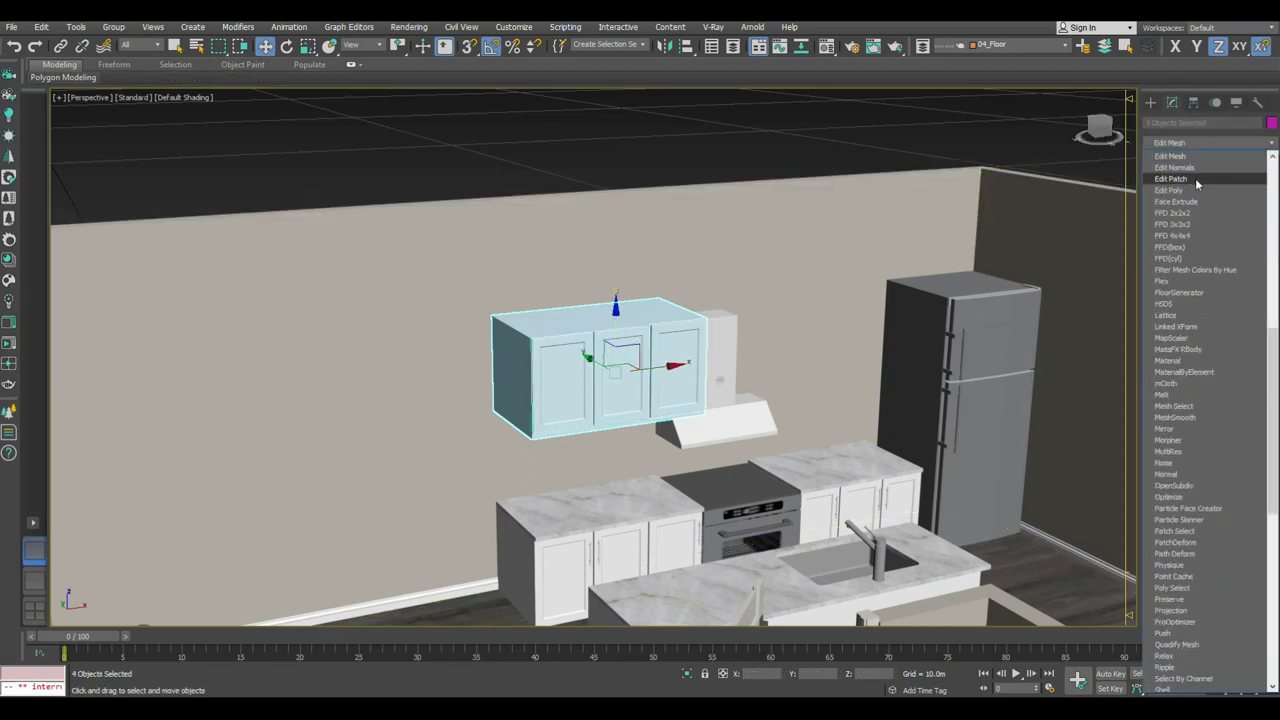
pyautogui.click(1169, 190)
pyautogui.click(1163, 159)
pyautogui.click(1188, 171)
# Step: Raise the top vertices for height and pull the front vertices back for less depth
pyautogui.moveTo(650, 330)
pyautogui.keyDown('alt'); pyautogui.mouseDown(button='middle')
pyautogui.moveTo(709, 299)
pyautogui.moveTo(676, 332)
pyautogui.mouseUp(button='middle'); pyautogui.keyUp('alt')
pyautogui.moveTo(607, 267); pyautogui.dragTo(608, 157)
pyautogui.keyDown('alt'); pyautogui.moveTo(608, 157); pyautogui.dragTo(718, 188, button='middle'); pyautogui.keyUp('alt')
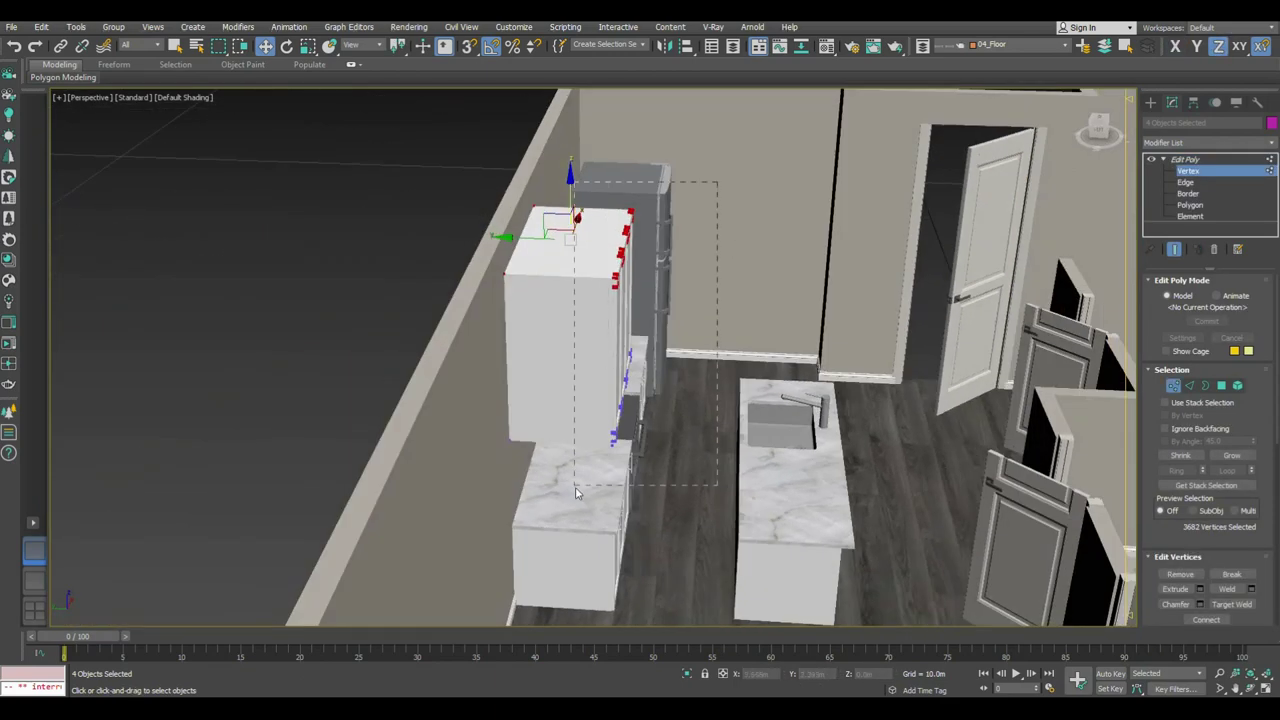
pyautogui.moveTo(570, 344); pyautogui.dragTo(531, 315)
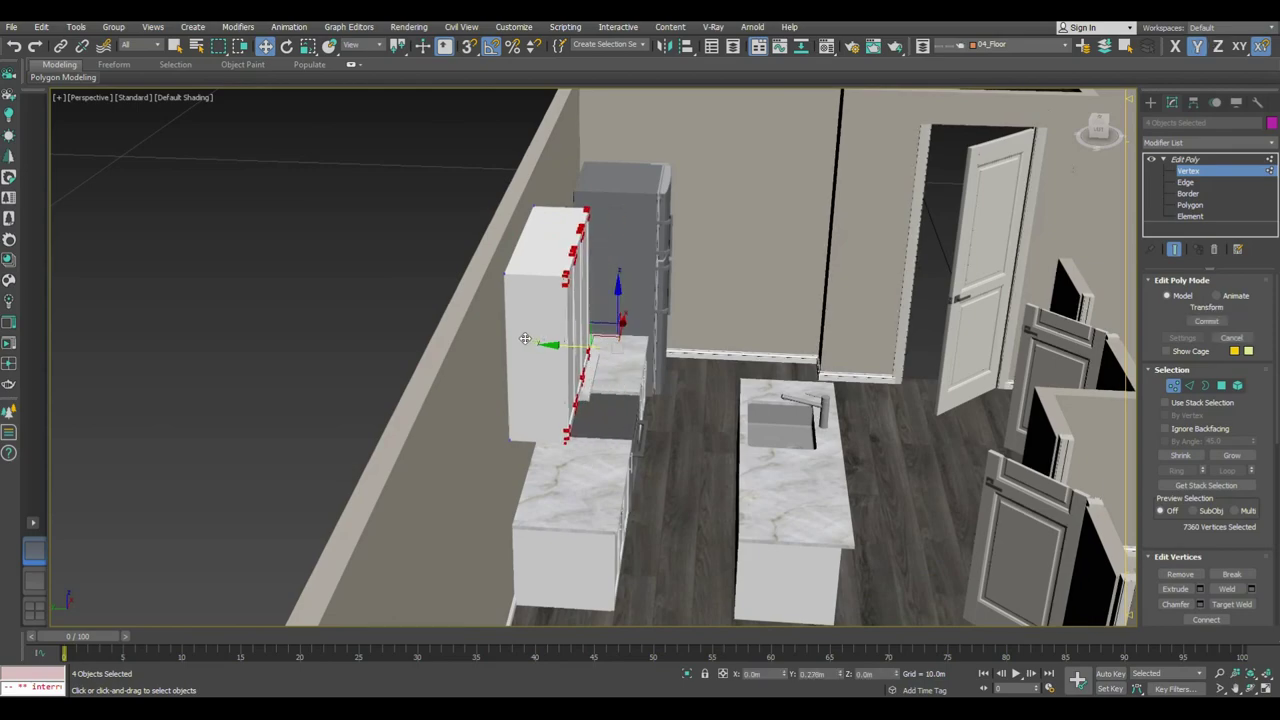
pyautogui.click(1155, 103)
pyautogui.keyDown('alt'); pyautogui.moveTo(600, 300); pyautogui.dragTo(657, 317, button='middle'); pyautogui.keyUp('alt')
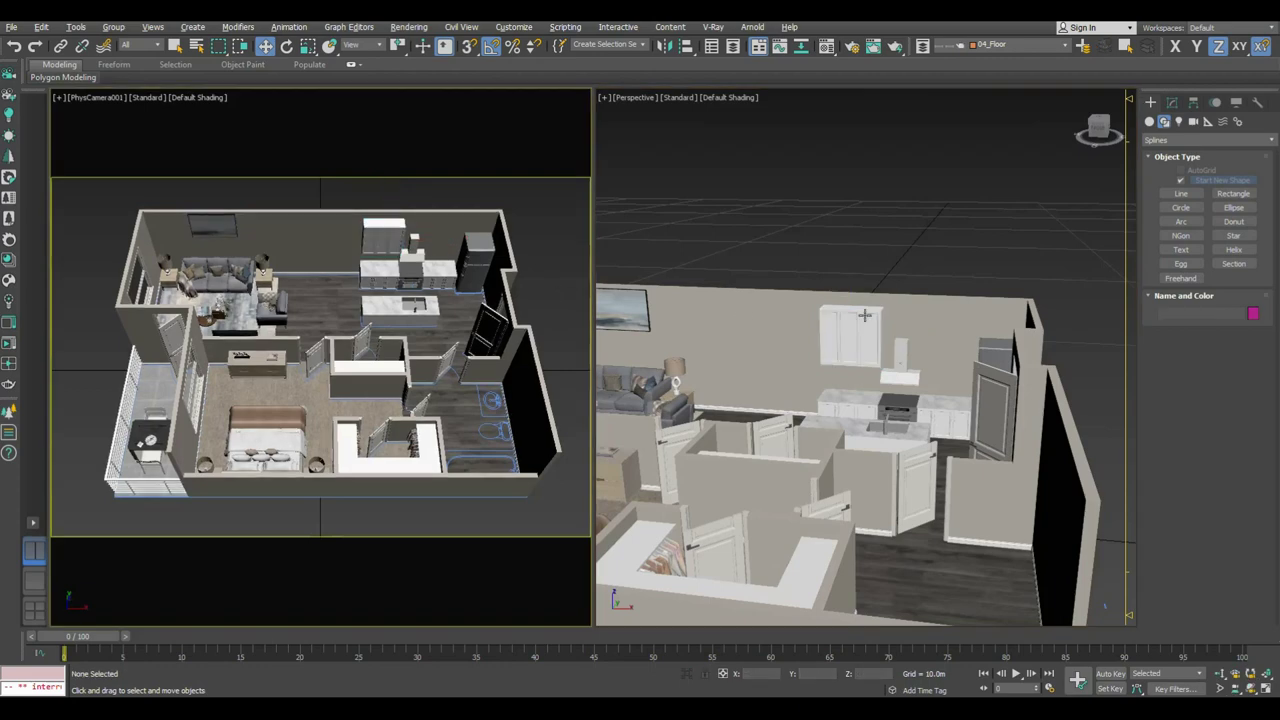
# Step: Copy the upper cabinet to the right, snap it against the first, and make it unique
pyautogui.scroll(5, 535, 320)
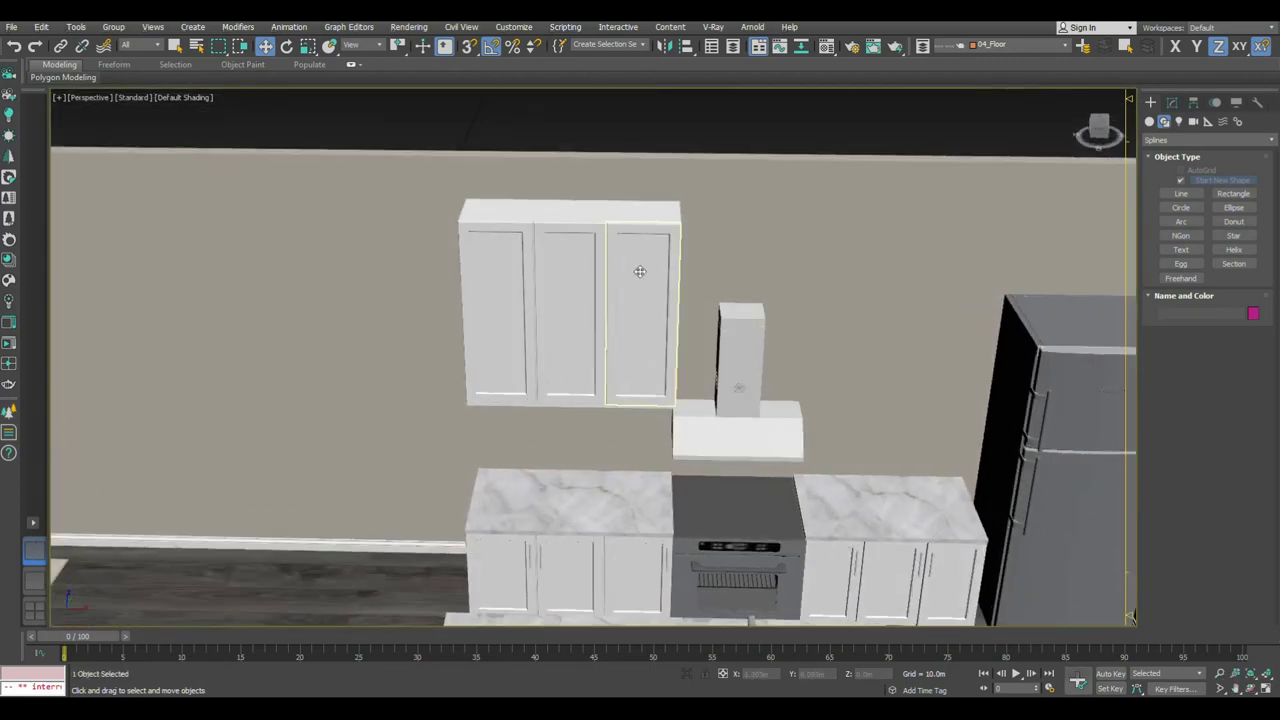
pyautogui.click(600, 280)
pyautogui.keyDown('alt'); pyautogui.moveTo(600, 280); pyautogui.dragTo(638, 214, button='middle'); pyautogui.keyUp('alt')
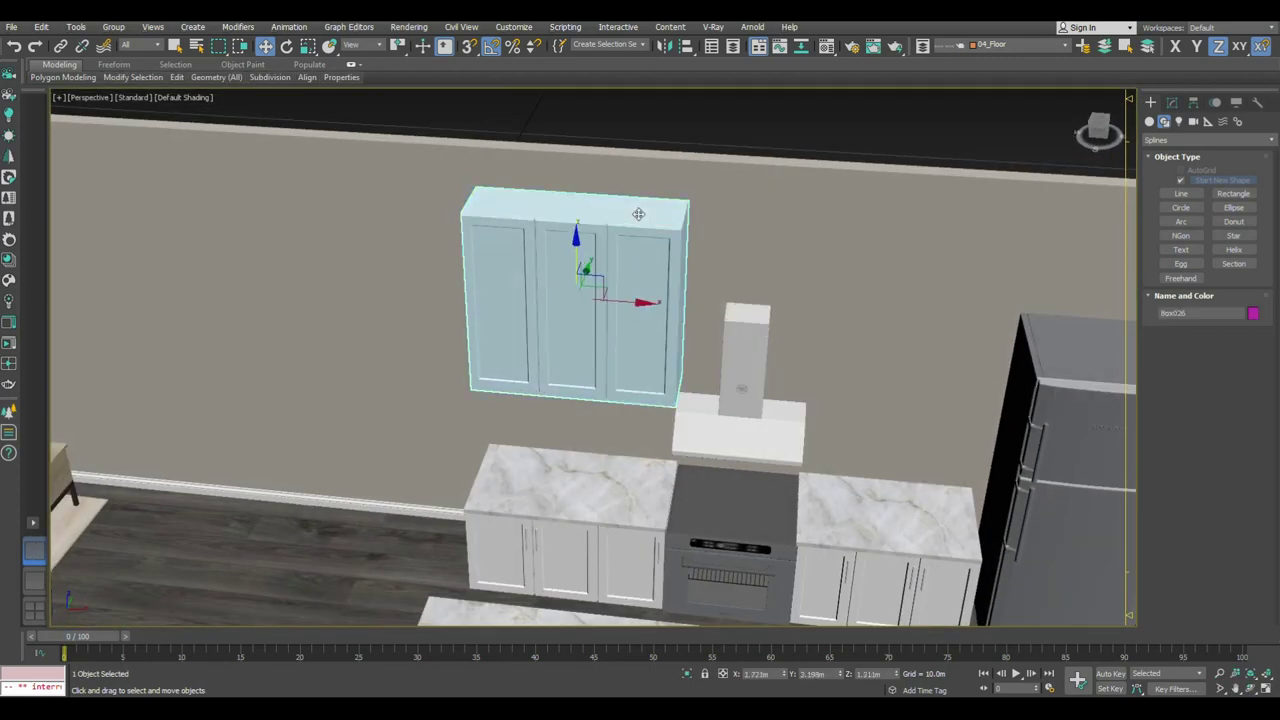
pyautogui.click(1172, 102)
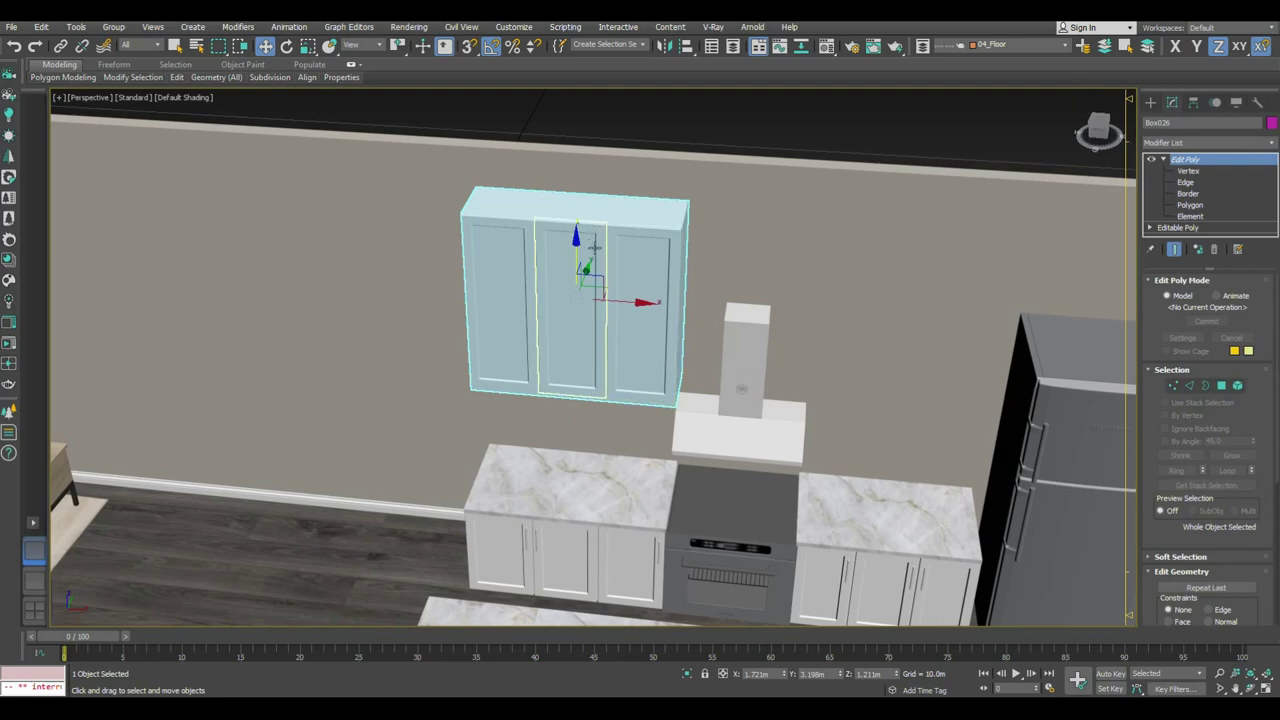
pyautogui.keyDown('shift'); pyautogui.moveTo(625, 305); pyautogui.dragTo(812, 313); pyautogui.keyUp('shift')
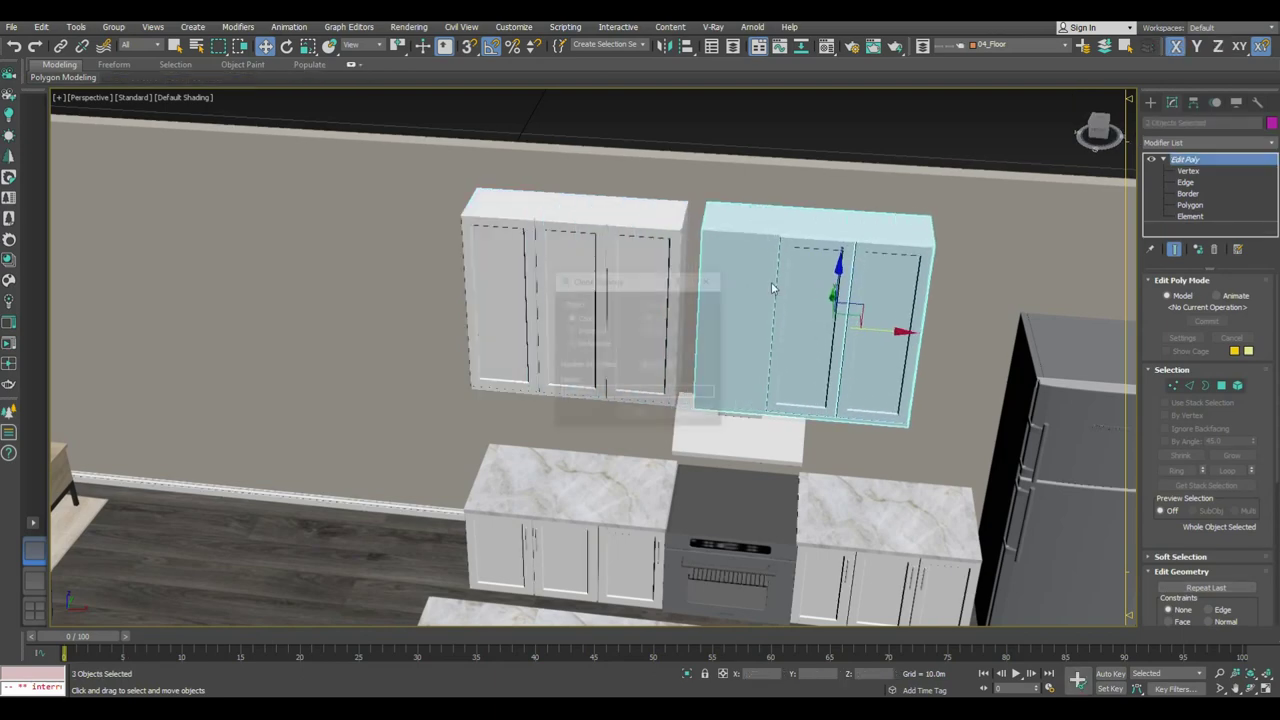
pyautogui.press('Return')
pyautogui.moveTo(703, 232); pyautogui.dragTo(695, 211)
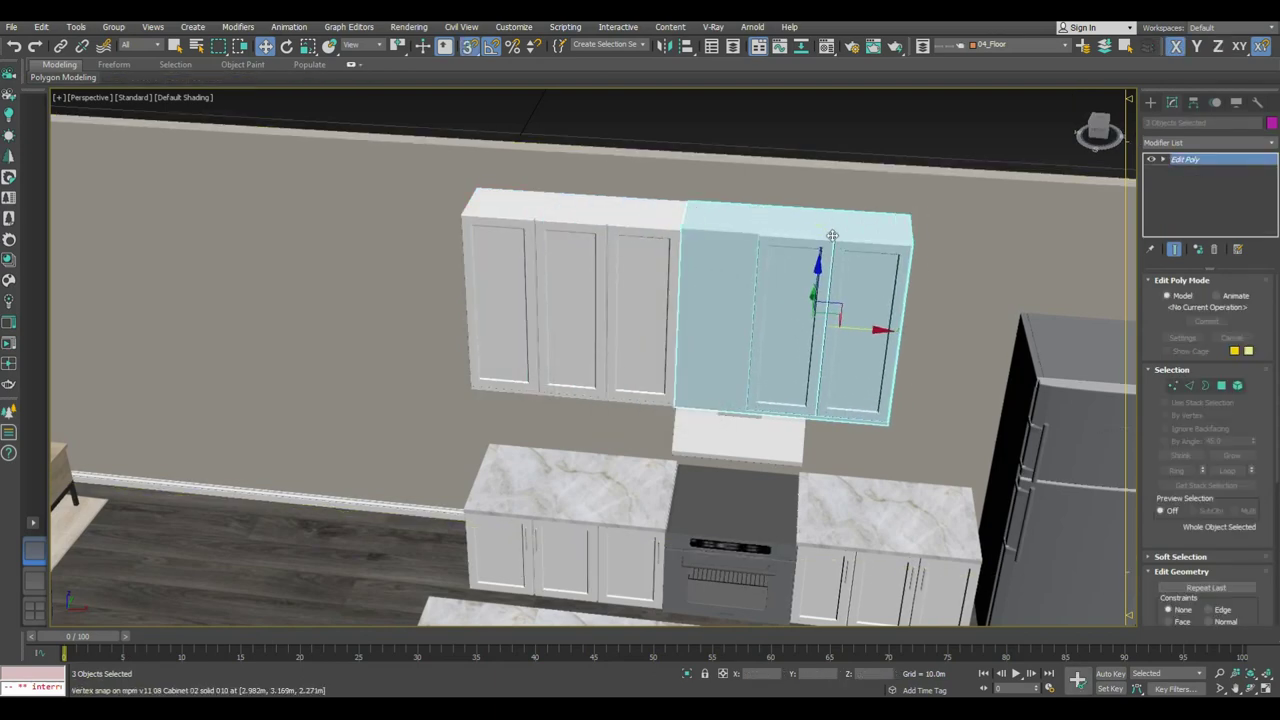
pyautogui.click(1199, 250)
pyautogui.press('Return')
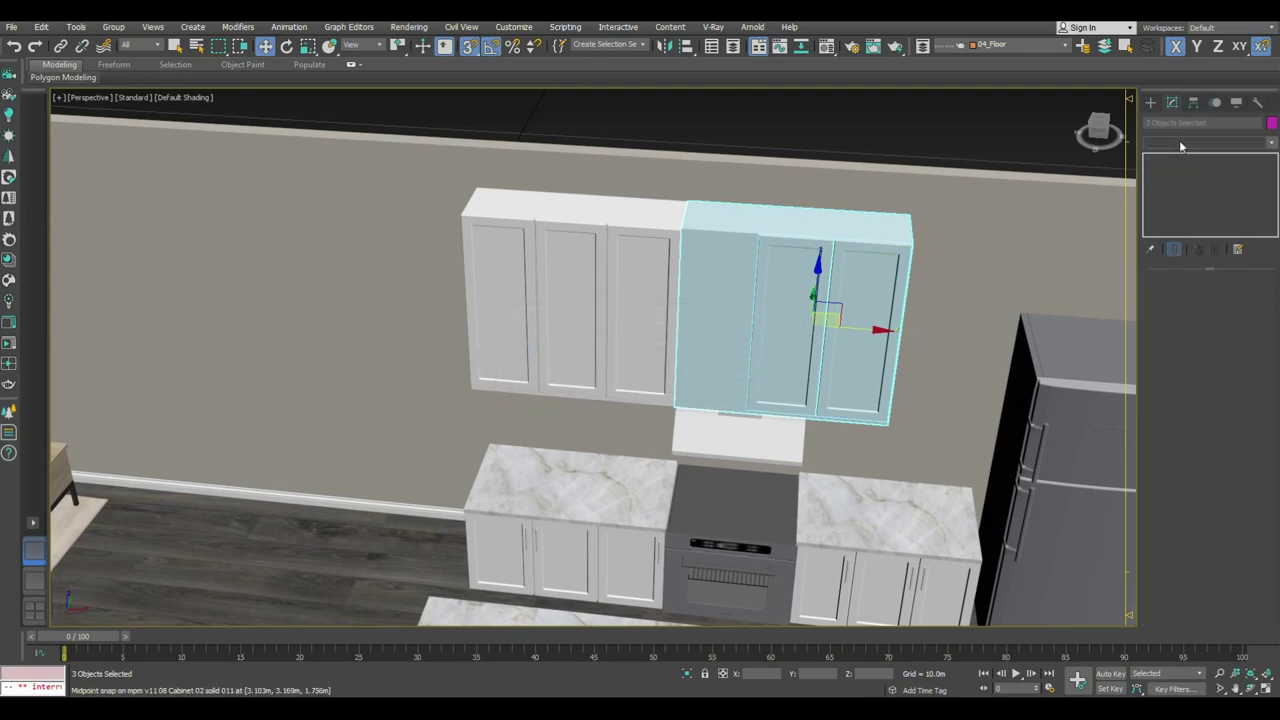
# Step: Narrow the cabinets with Edit Poly by moving their right-side vertices left
pyautogui.click(1180, 143)
pyautogui.click(1166, 165)
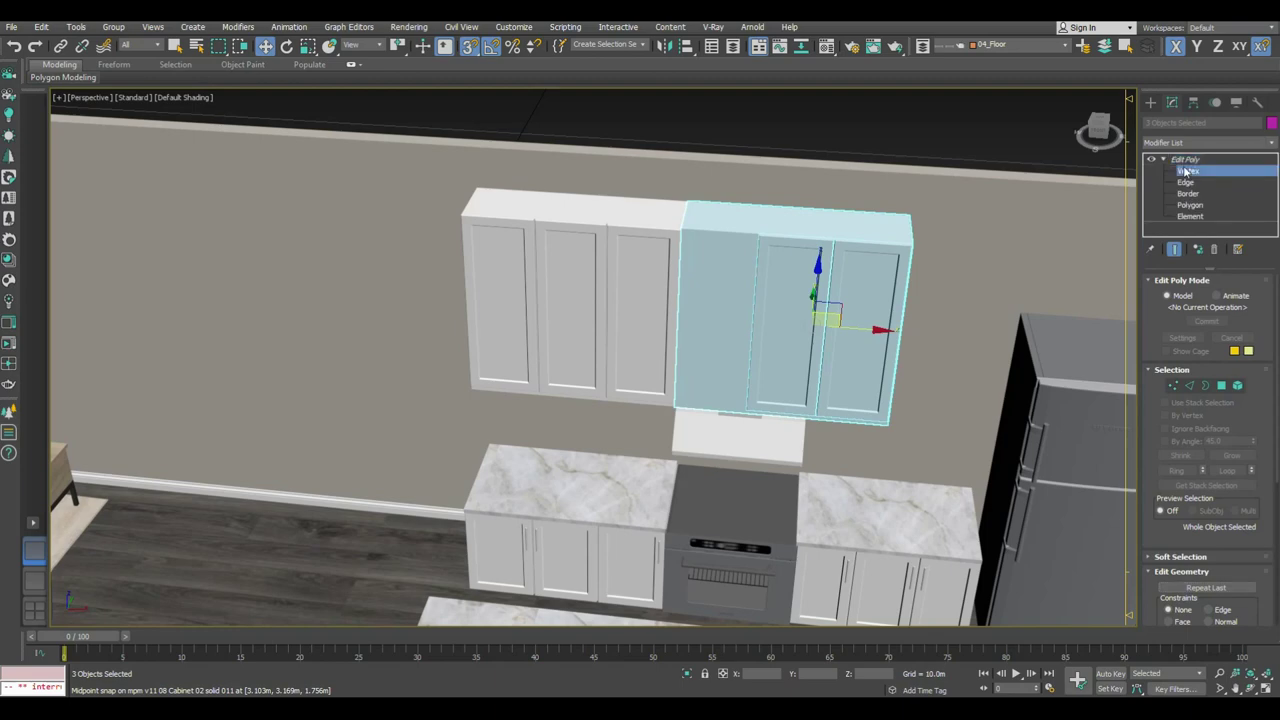
pyautogui.click(1186, 171)
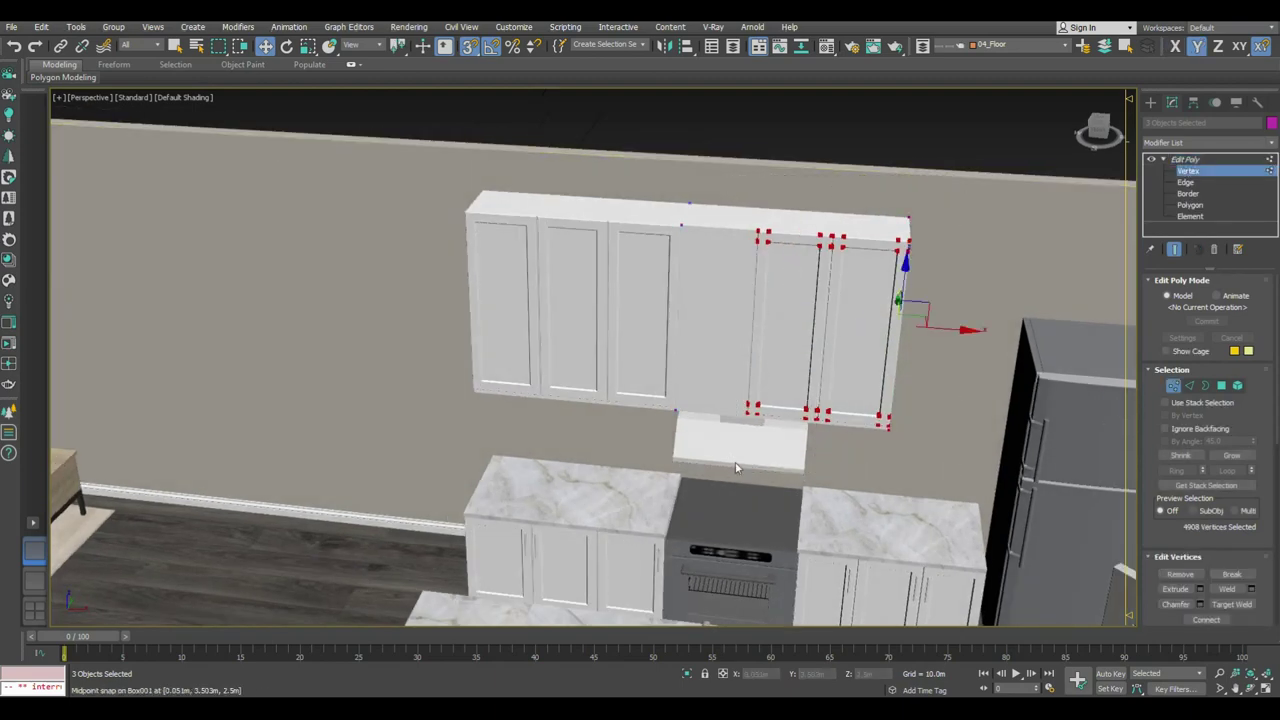
pyautogui.moveTo(918, 340)
pyautogui.mouseDown()
pyautogui.moveTo(884, 214)
pyautogui.moveTo(817, 405)
pyautogui.mouseUp()
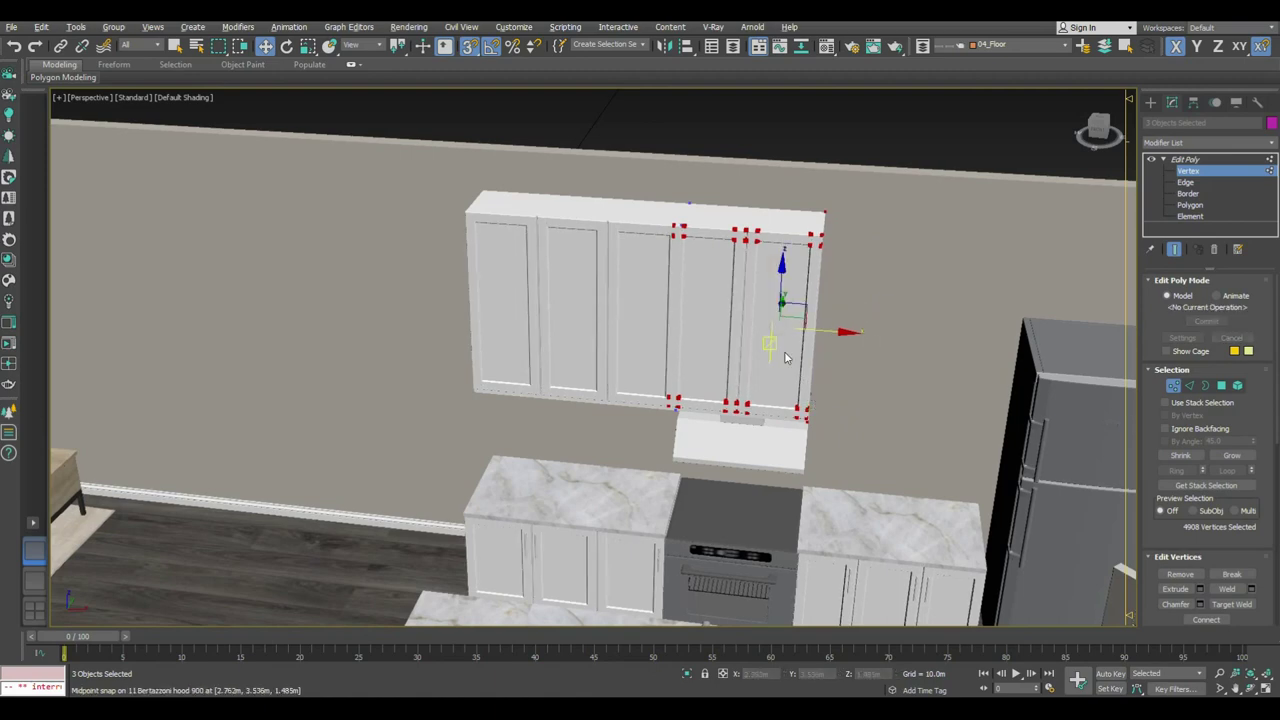
pyautogui.keyDown('alt'); pyautogui.moveTo(785, 357); pyautogui.dragTo(793, 364, button='middle'); pyautogui.keyUp('alt')
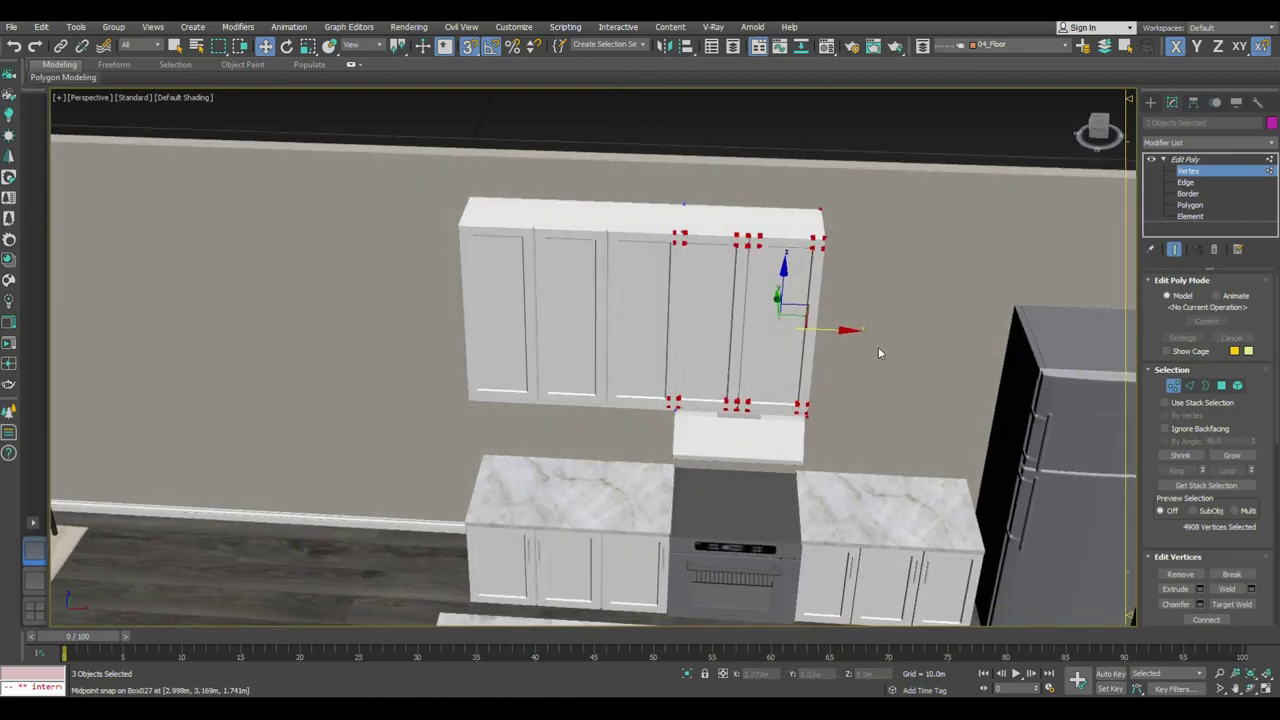
pyautogui.moveTo(675, 438)
pyautogui.keyDown('alt'); pyautogui.mouseDown(button='middle')
pyautogui.moveTo(743, 323)
pyautogui.moveTo(711, 345)
pyautogui.mouseUp(button='middle'); pyautogui.keyUp('alt')
# Step: Delete the cabinet section above the hood and move the range hood up
pyautogui.click(1150, 102)
pyautogui.hotkey('alt', 'h')
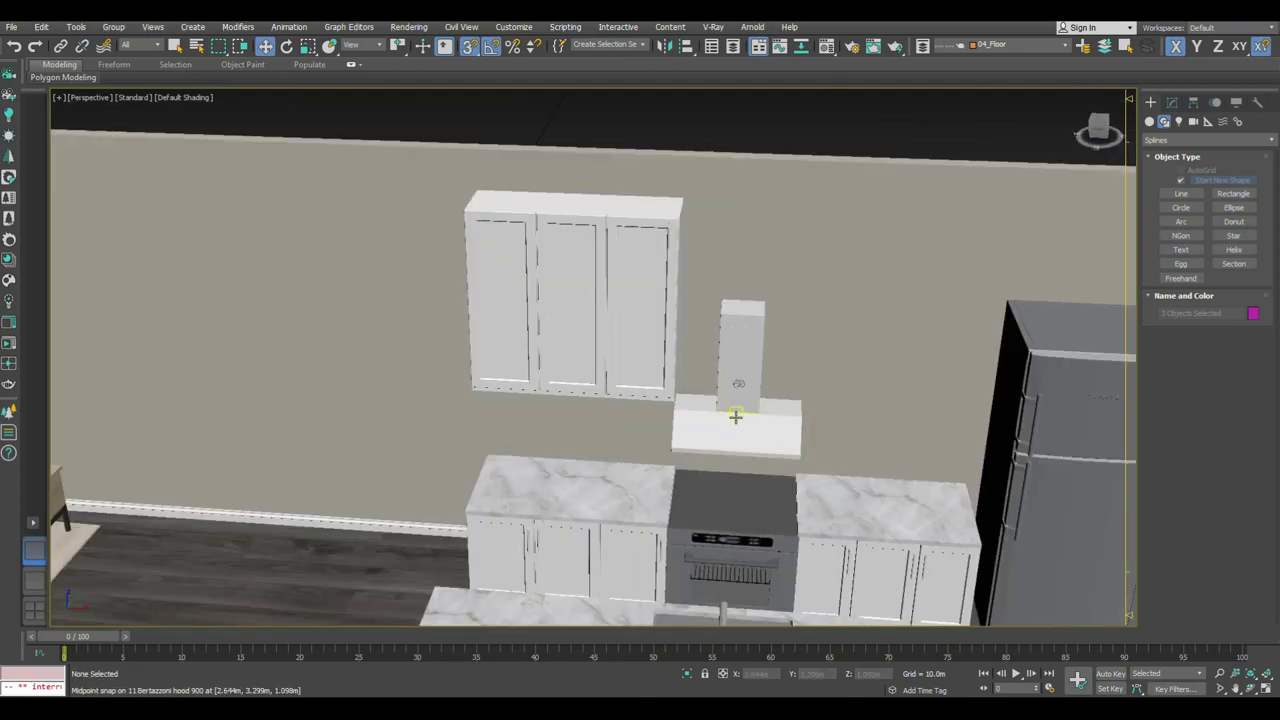
pyautogui.click(737, 353)
pyautogui.scroll(2, 750, 347)
pyautogui.moveTo(741, 330); pyautogui.dragTo(738, 277)
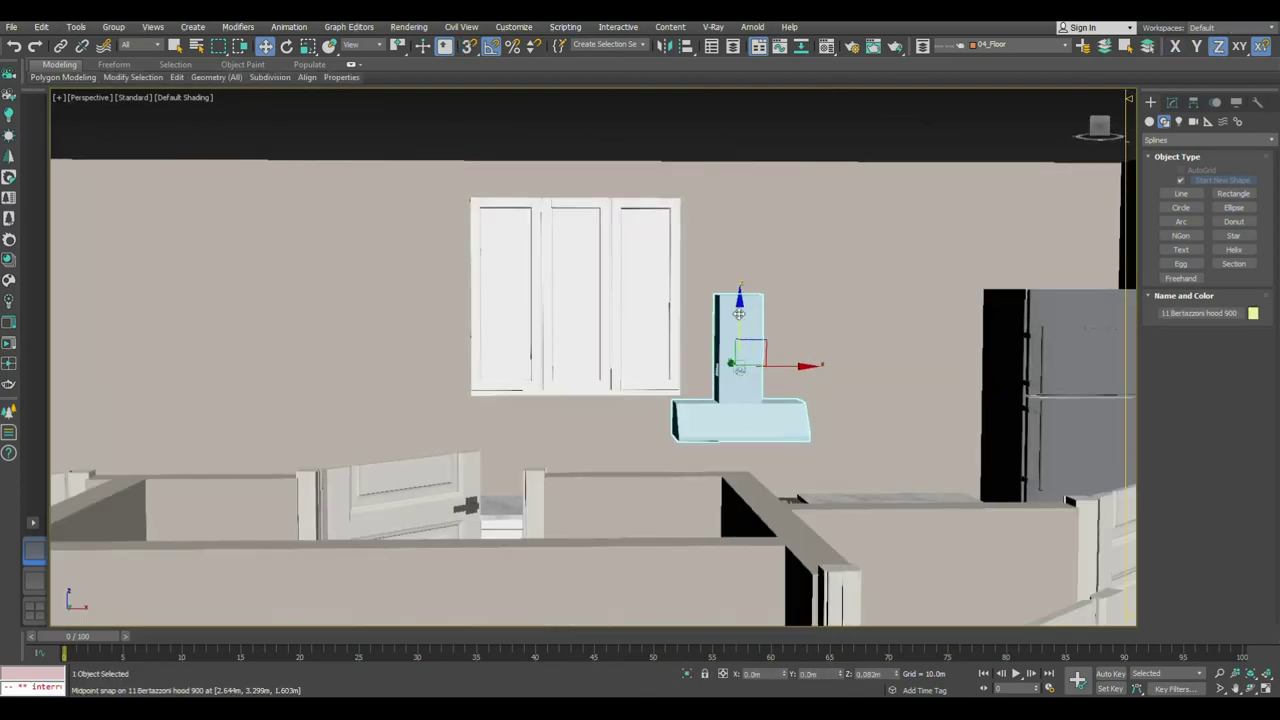
# Step: Snap the range hood up to the underside of the wall cabinets
pyautogui.moveTo(738, 277)
pyautogui.keyDown('alt'); pyautogui.mouseDown(button='middle')
pyautogui.moveTo(763, 338)
pyautogui.moveTo(776, 236)
pyautogui.mouseUp(button='middle'); pyautogui.keyUp('alt')
pyautogui.scroll(4, 763, 338)
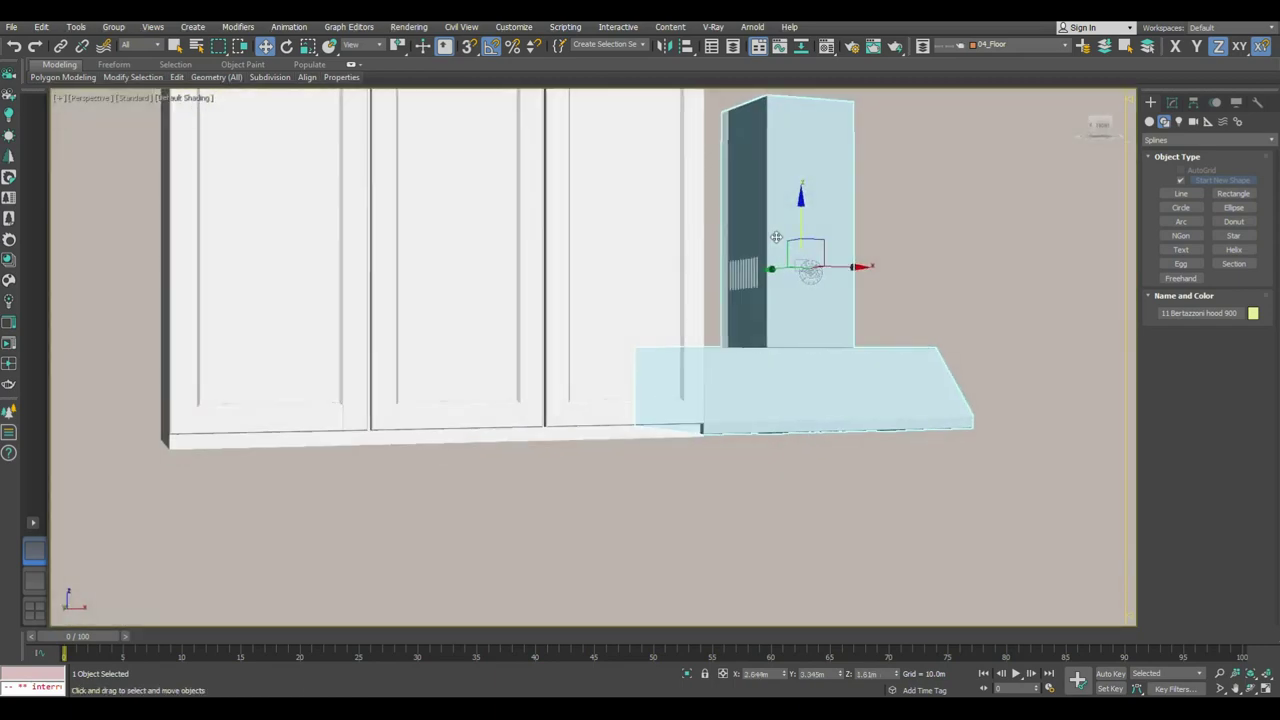
pyautogui.moveTo(801, 233); pyautogui.dragTo(793, 325)
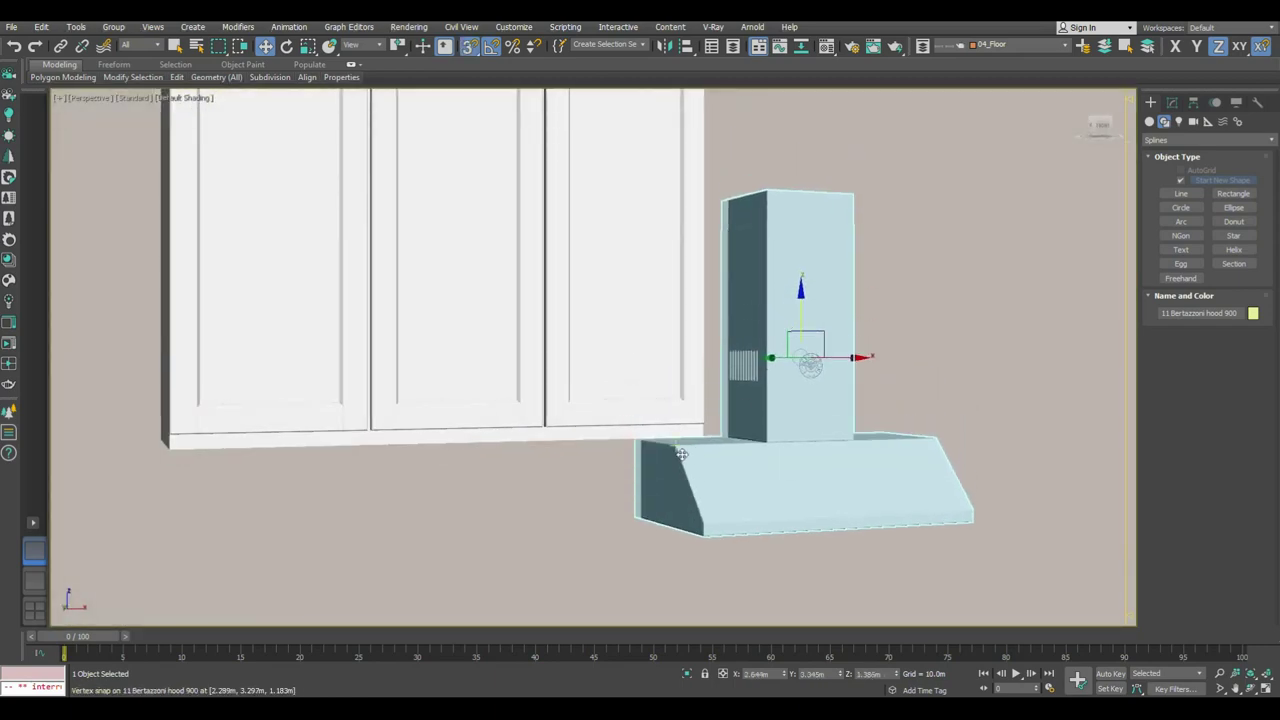
pyautogui.moveTo(679, 452); pyautogui.dragTo(696, 442)
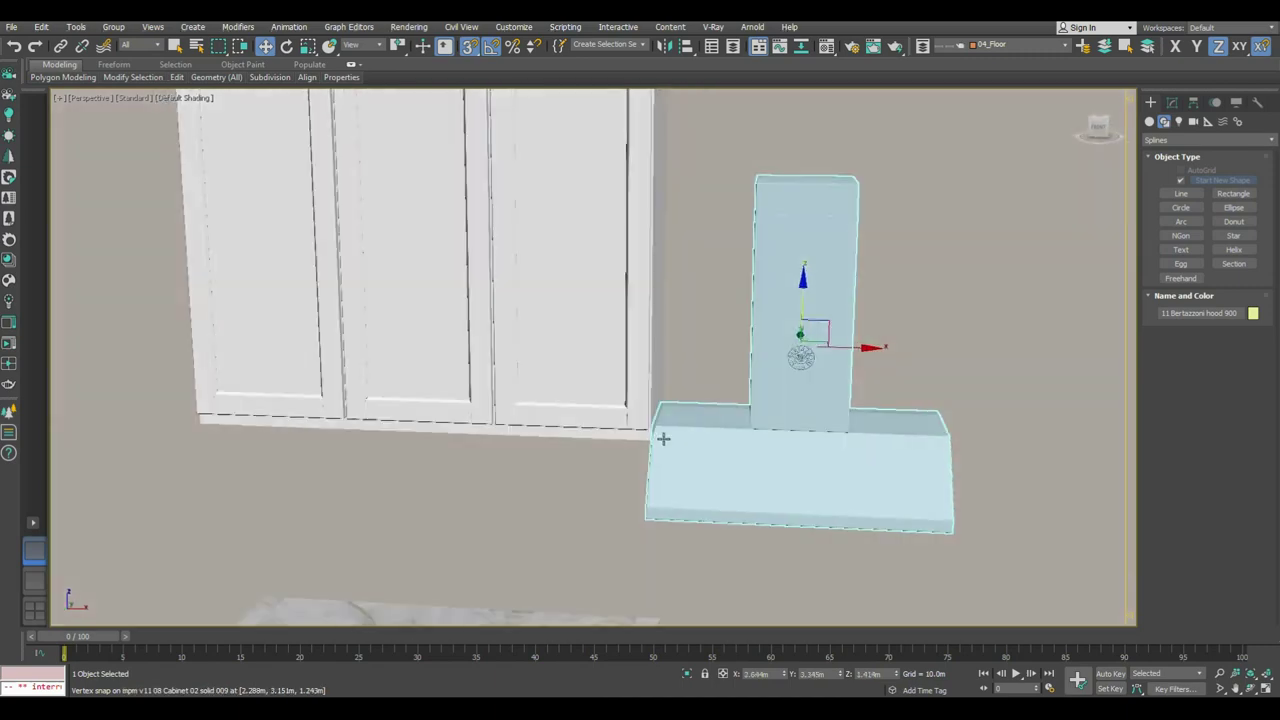
pyautogui.scroll(-5, 729, 255)
pyautogui.click(730, 257)
# Step: Stretch Box026's right vertices across the hood to the fridge edge
pyautogui.scroll(5, 707, 374)
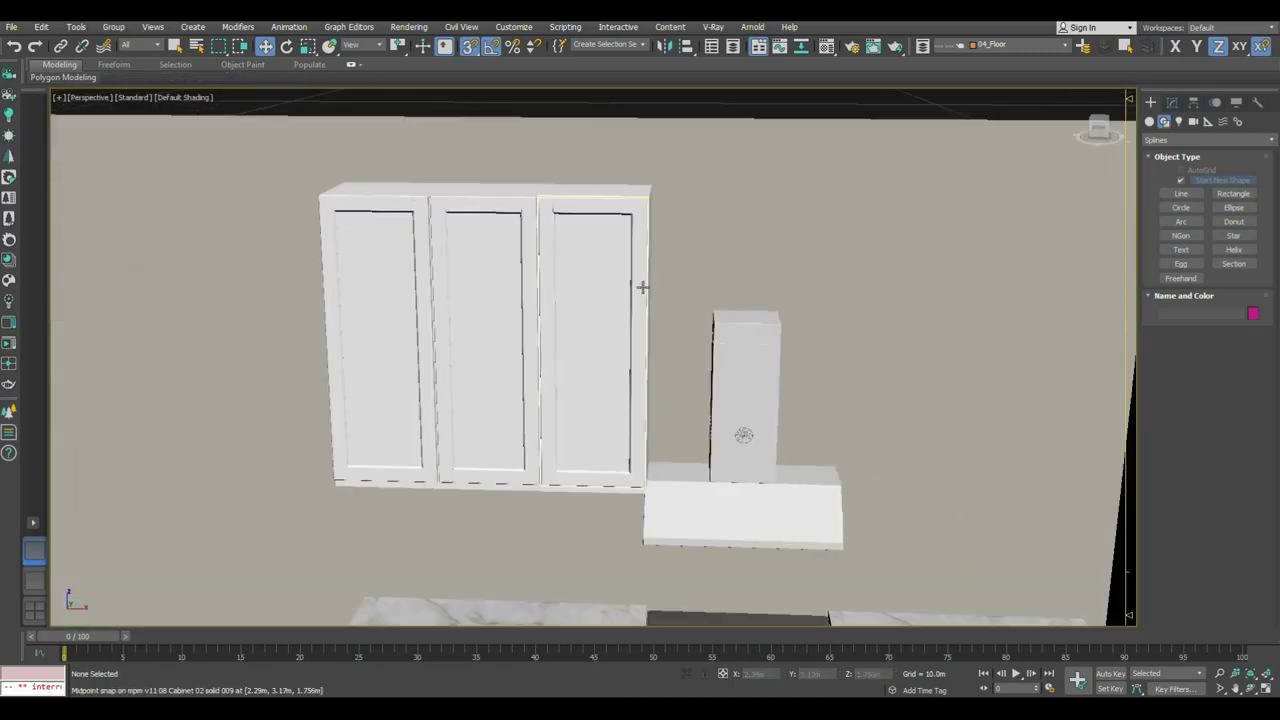
pyautogui.keyDown('alt'); pyautogui.moveTo(609, 250); pyautogui.dragTo(609, 211, button='middle'); pyautogui.keyUp('alt')
pyautogui.click(614, 176)
pyautogui.click(1170, 103)
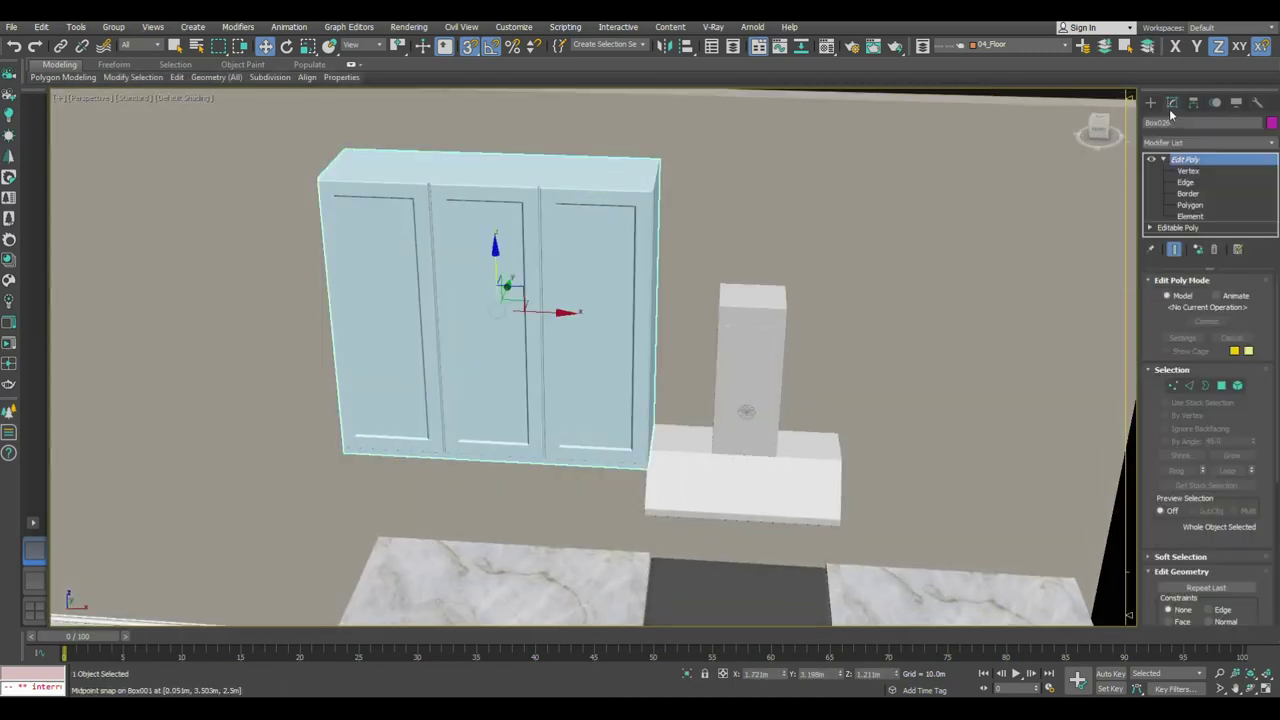
pyautogui.click(1187, 171)
pyautogui.scroll(-5, 688, 386)
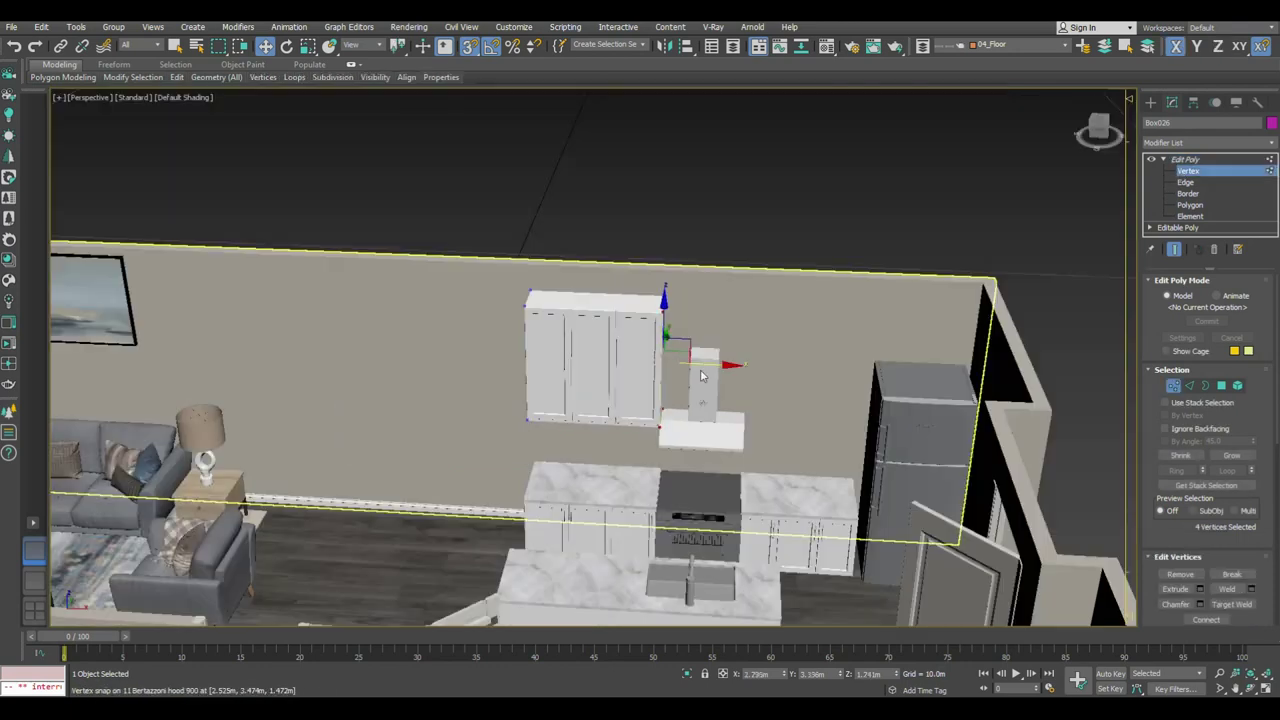
pyautogui.moveTo(709, 366); pyautogui.dragTo(859, 362)
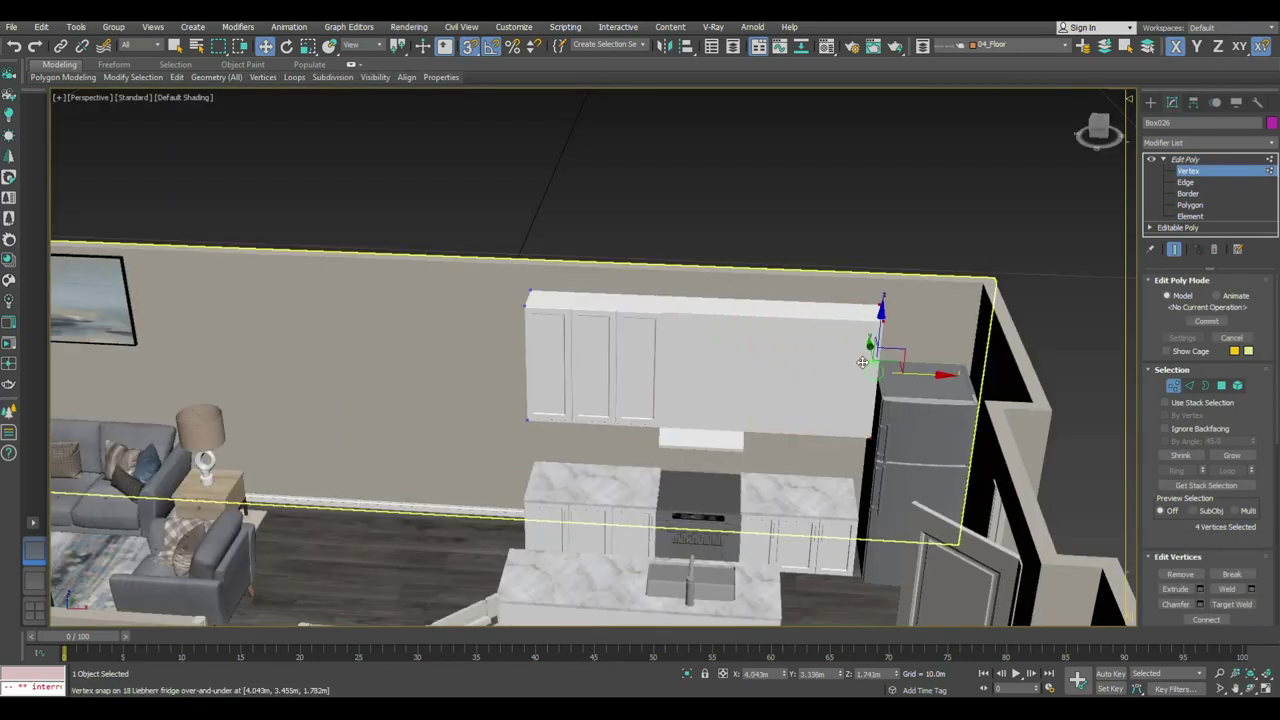
pyautogui.moveTo(861, 467); pyautogui.dragTo(851, 487)
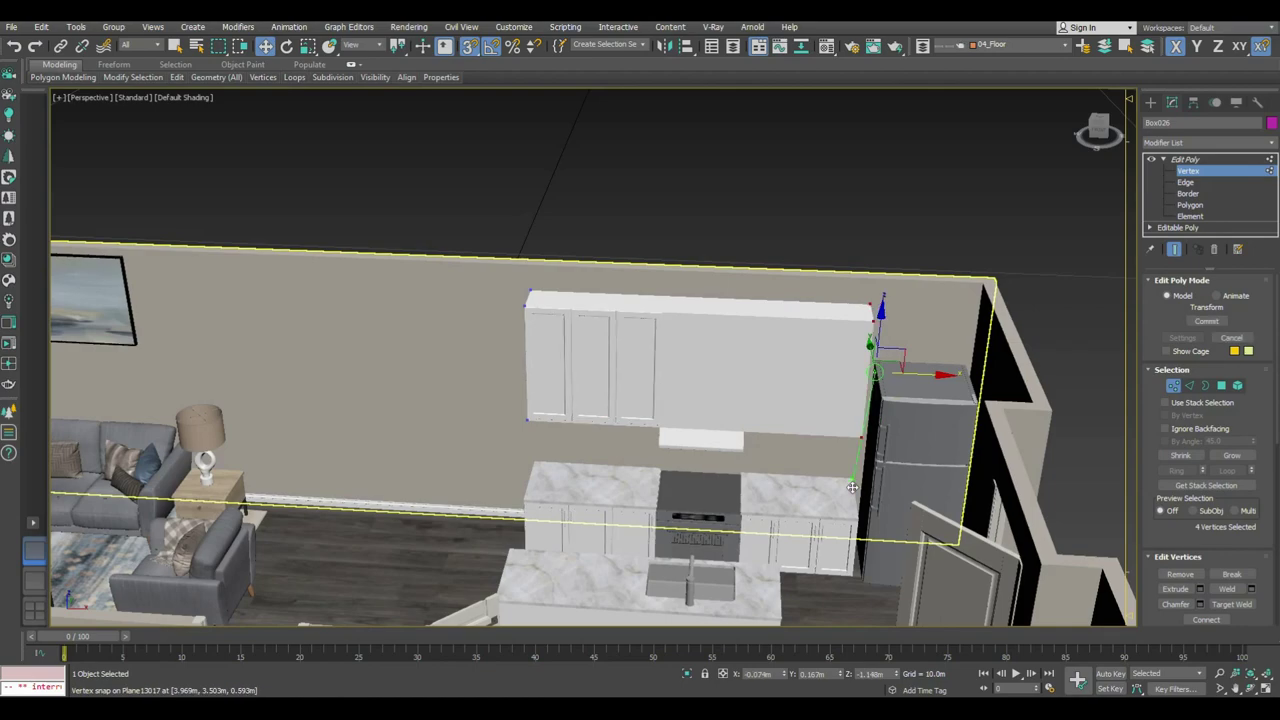
pyautogui.click(1122, 171)
pyautogui.keyDown('alt'); pyautogui.moveTo(786, 309); pyautogui.dragTo(709, 383, button='middle'); pyautogui.keyUp('alt')
# Step: Clone the doors along the stretched cabinet and delete the overhanging extras
pyautogui.click(612, 372)
pyautogui.scroll(4, 612, 372)
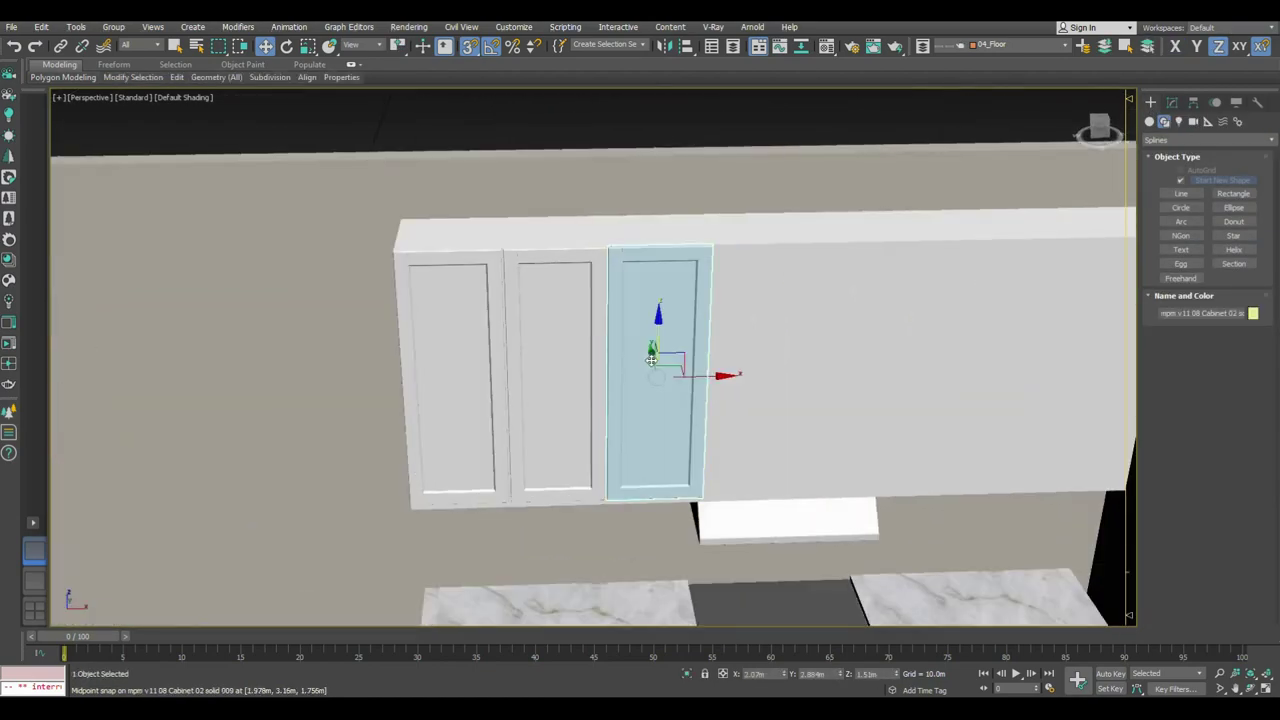
pyautogui.scroll(-5, 643, 395)
pyautogui.scroll(5, 520, 370)
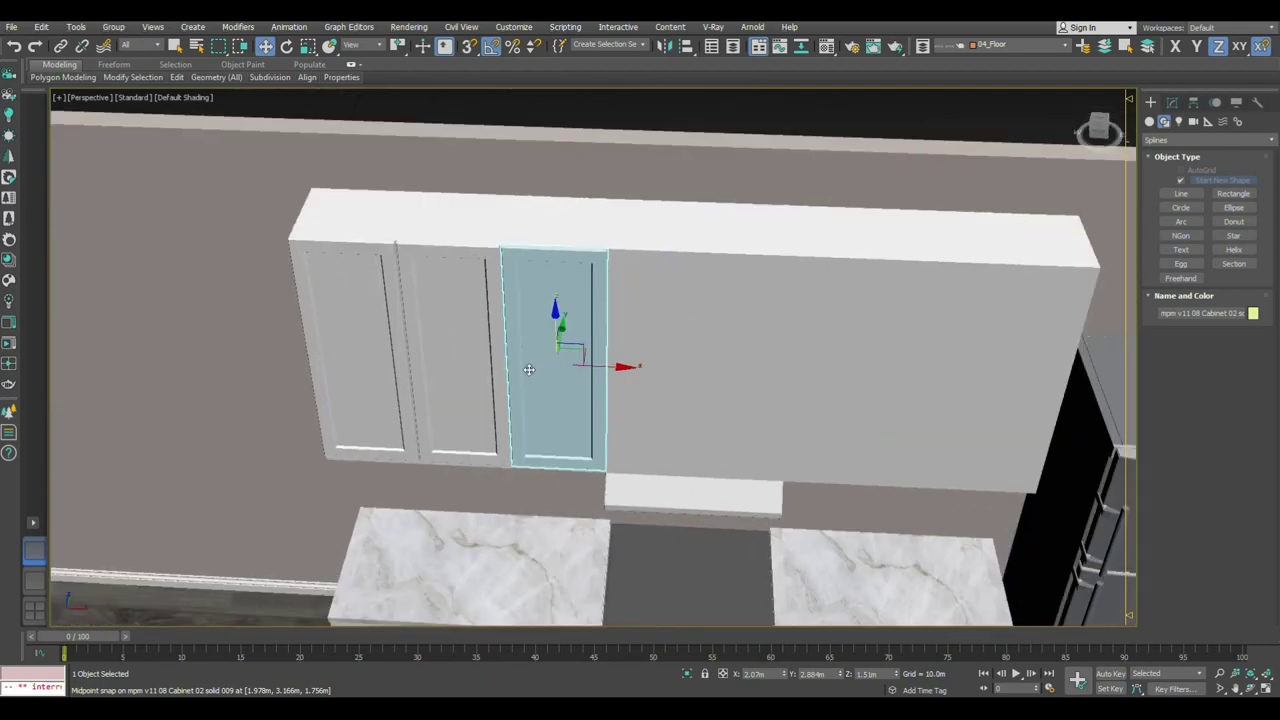
pyautogui.keyDown('ctrl'); pyautogui.click(464, 357); pyautogui.keyUp('ctrl')
pyautogui.keyDown('shift'); pyautogui.moveTo(514, 368); pyautogui.dragTo(814, 407); pyautogui.keyUp('shift')
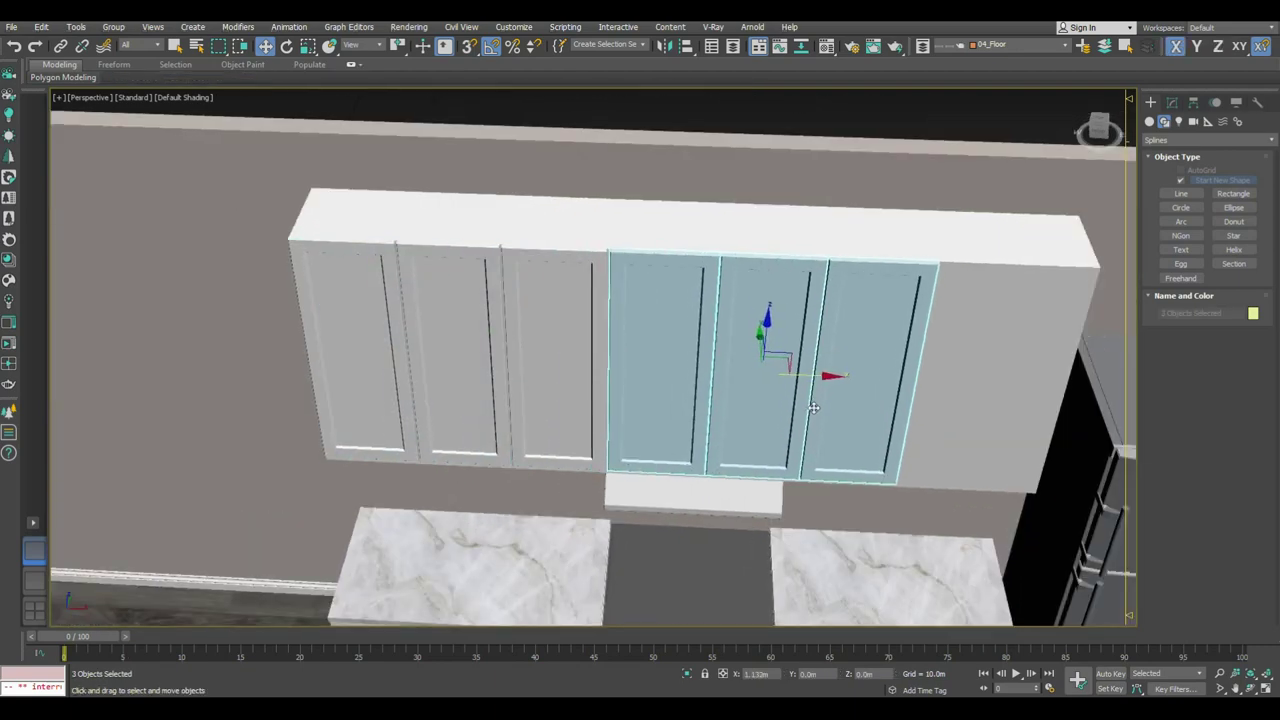
pyautogui.moveTo(813, 406); pyautogui.dragTo(435, 362, button='middle')
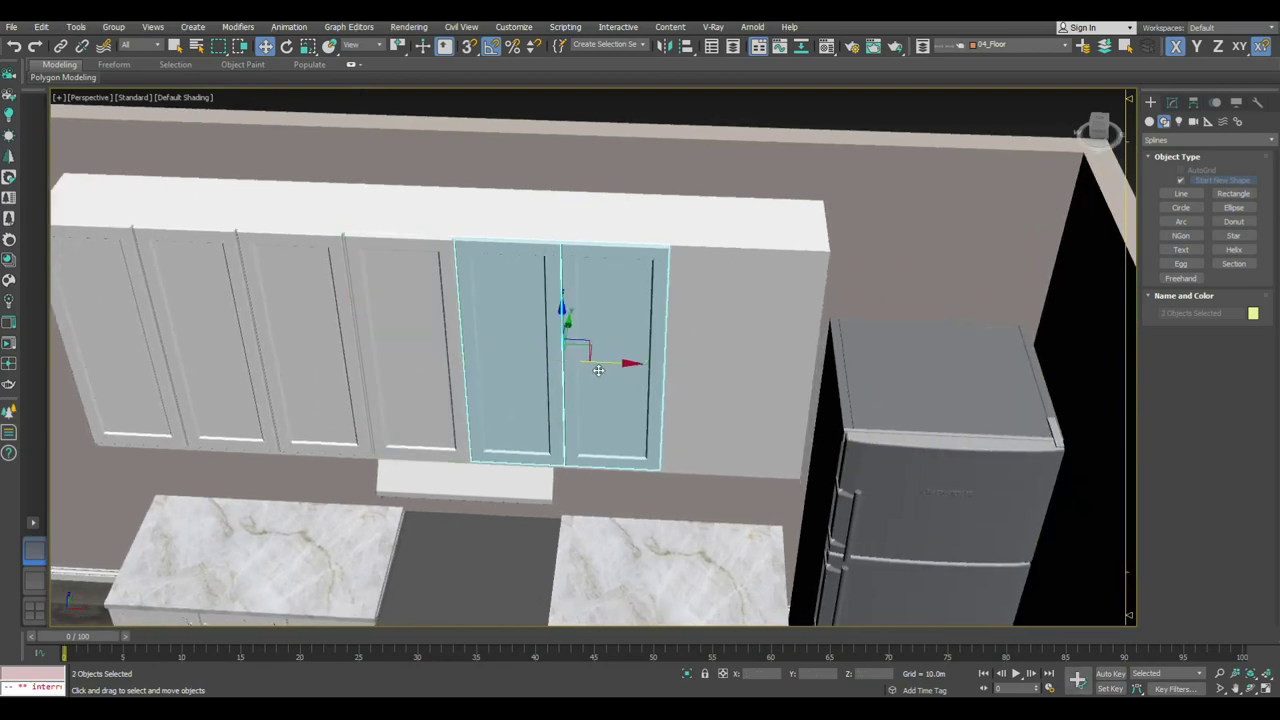
pyautogui.keyDown('shift'); pyautogui.moveTo(605, 365); pyautogui.dragTo(807, 404); pyautogui.keyUp('shift')
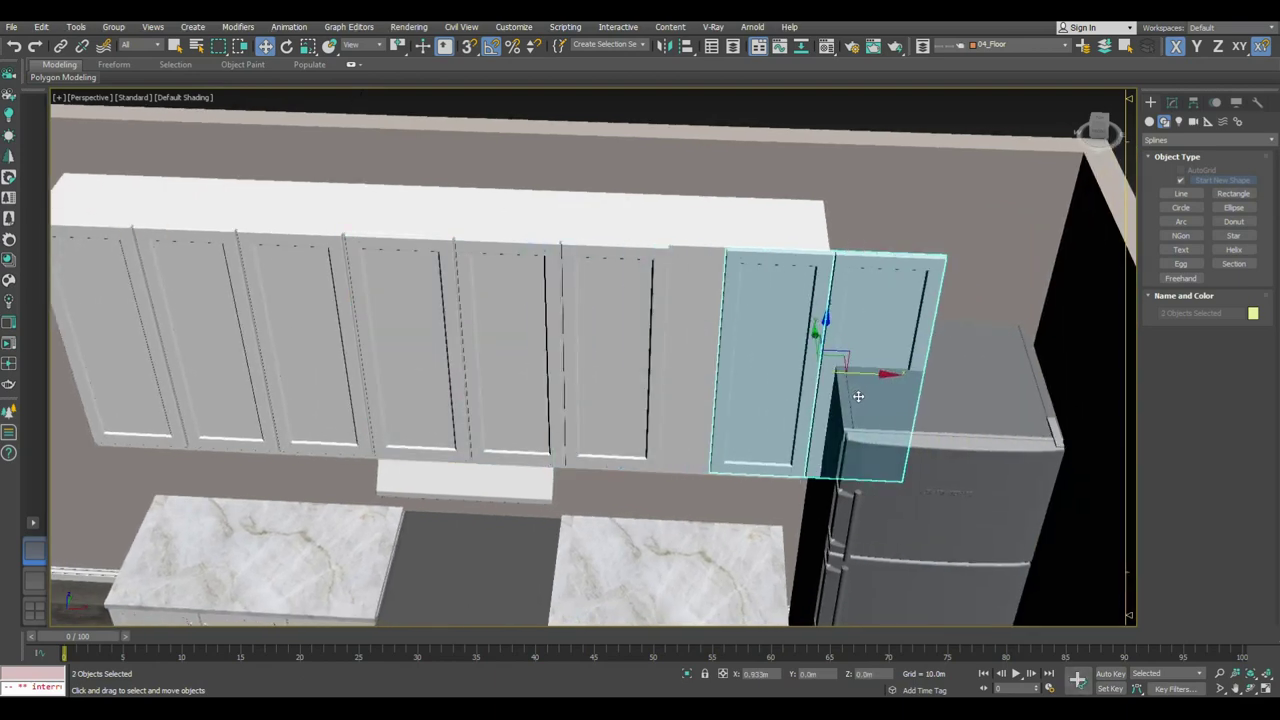
pyautogui.click(807, 404)
pyautogui.press('Delete')
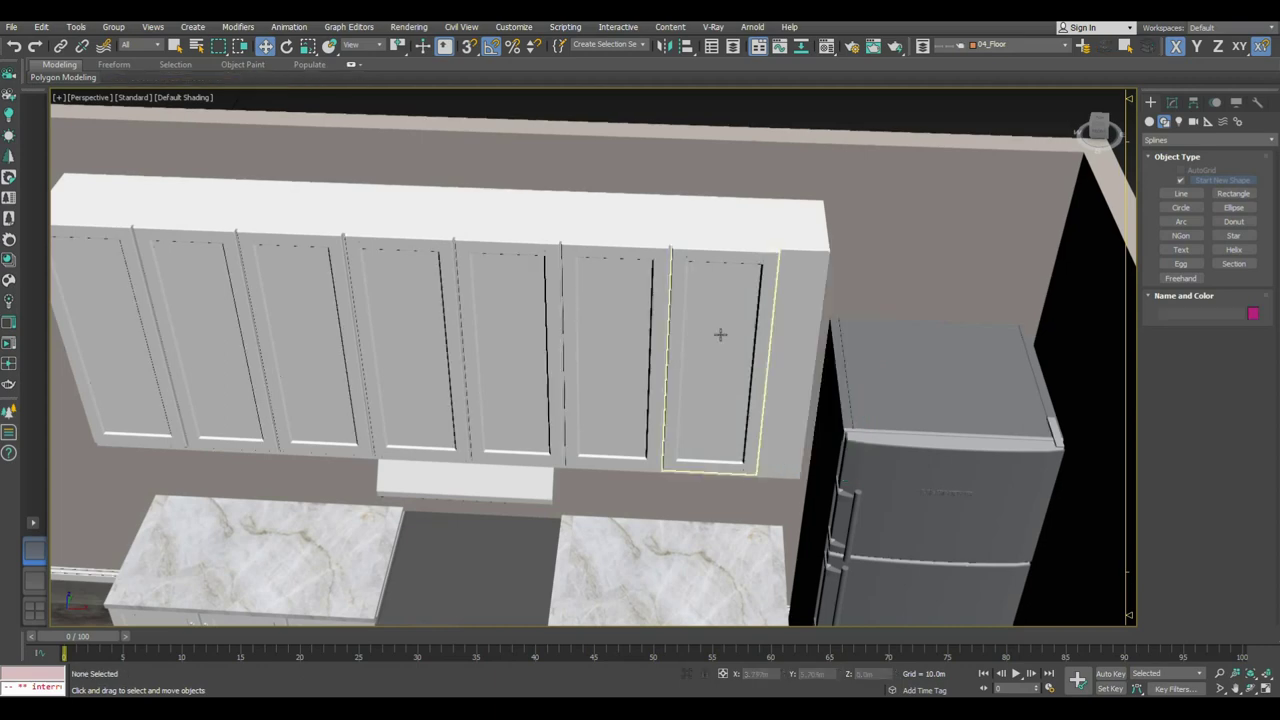
# Step: Add an Edit Poly modifier at Vertex level to the two rightmost doors
pyautogui.click(720, 334)
pyautogui.scroll(-3, 647, 334)
pyautogui.keyDown('ctrl'); pyautogui.click(647, 334); pyautogui.keyUp('ctrl')
pyautogui.keyDown('ctrl'); pyautogui.click(585, 333); pyautogui.keyUp('ctrl')
pyautogui.keyDown('ctrl'); pyautogui.click(522, 335); pyautogui.keyUp('ctrl')
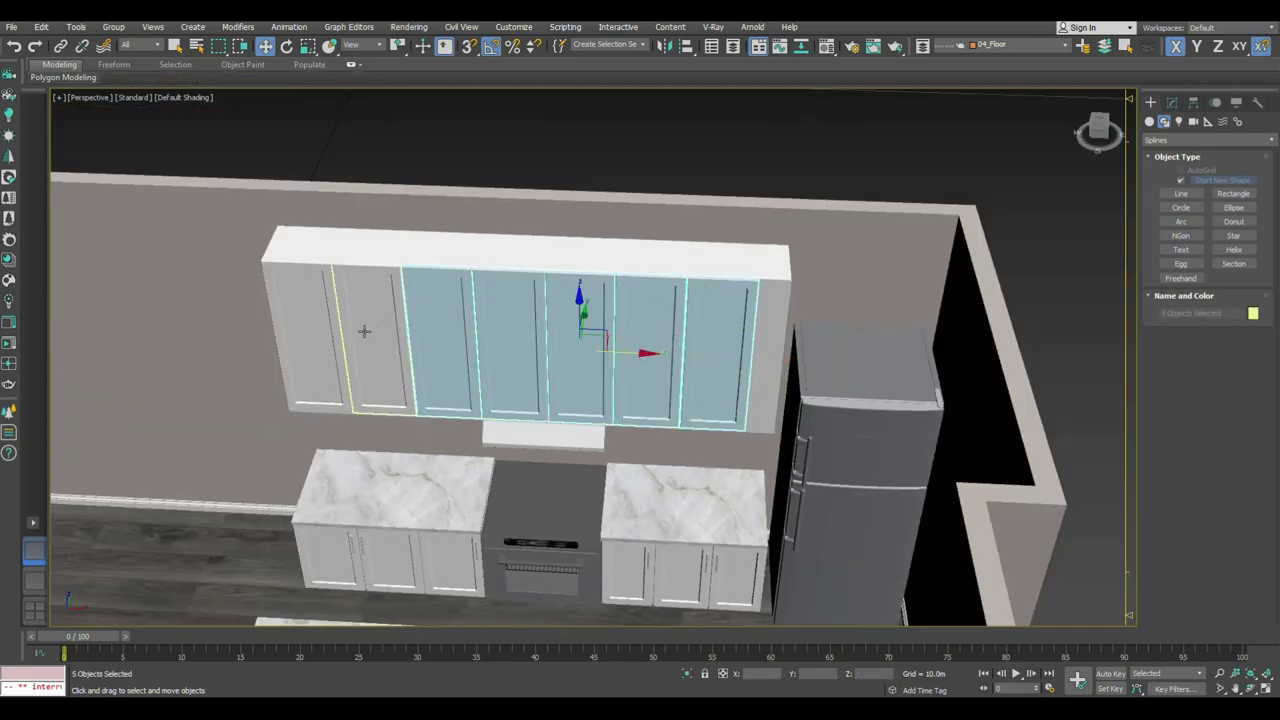
pyautogui.scroll(3, 632, 337)
pyautogui.click(657, 337)
pyautogui.keyDown('ctrl'); pyautogui.click(765, 400); pyautogui.keyUp('ctrl')
pyautogui.click(1172, 103)
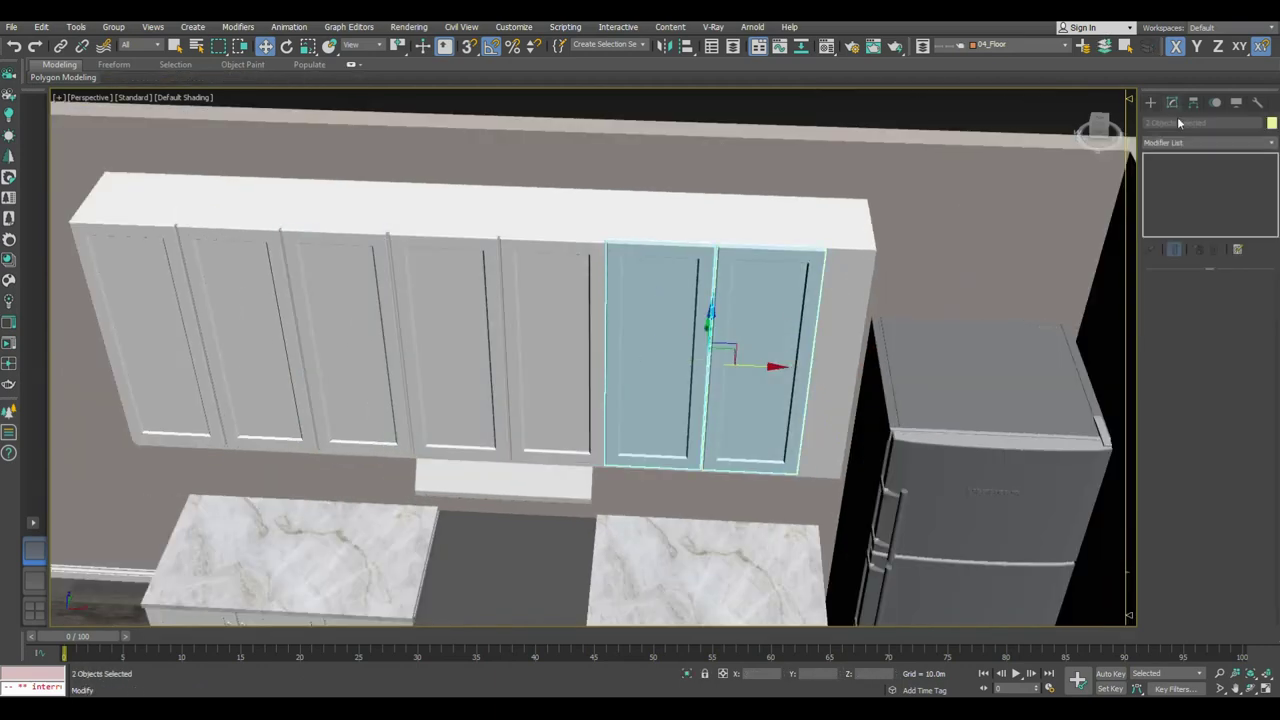
pyautogui.click(1183, 142)
pyautogui.click(1166, 172)
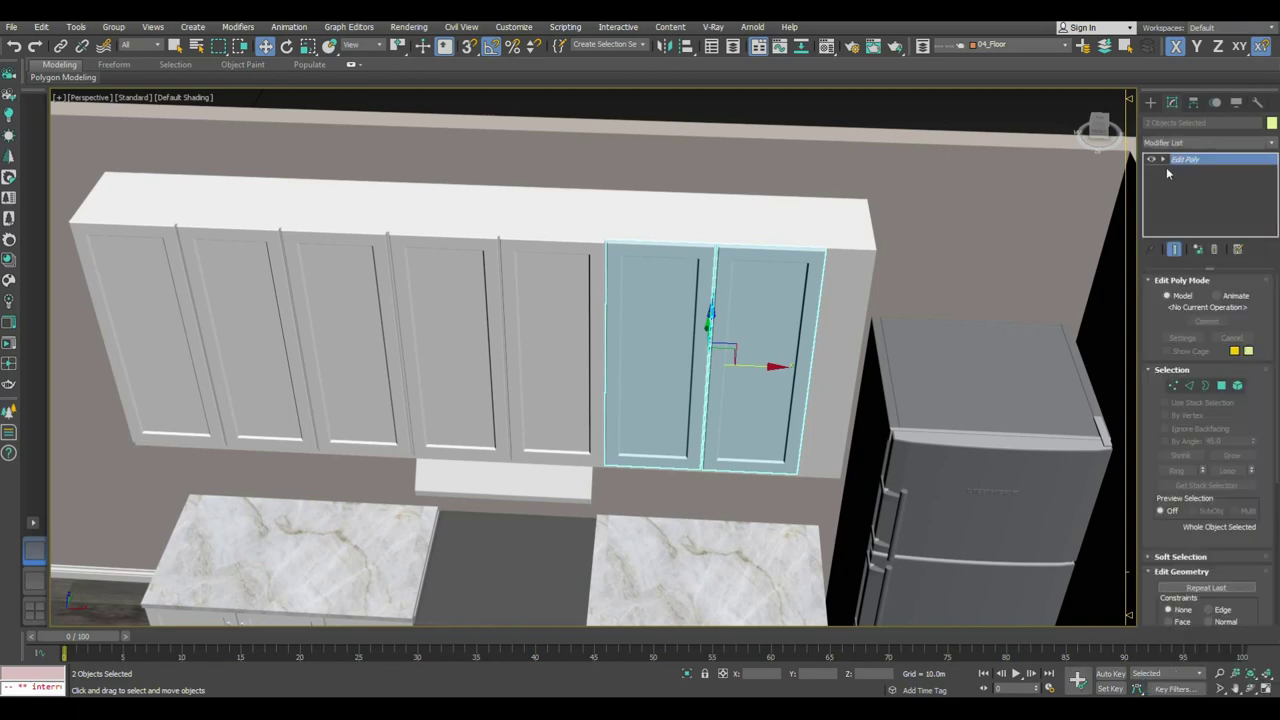
pyautogui.click(1184, 171)
# Step: Move the doors' edge vertices right so the last two reach the cabinet end
pyautogui.moveTo(829, 366)
pyautogui.mouseDown()
pyautogui.moveTo(846, 258)
pyautogui.moveTo(862, 254)
pyautogui.mouseUp()
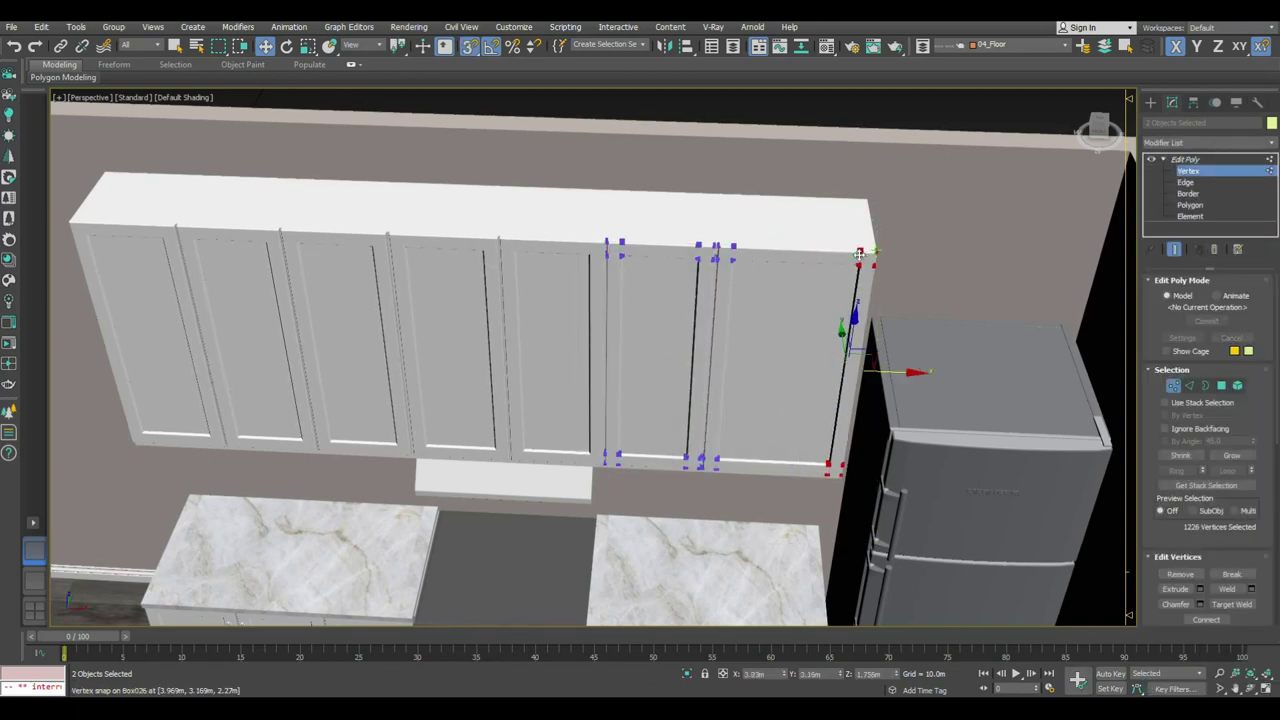
pyautogui.moveTo(751, 234); pyautogui.dragTo(681, 473)
pyautogui.moveTo(751, 367); pyautogui.dragTo(769, 367)
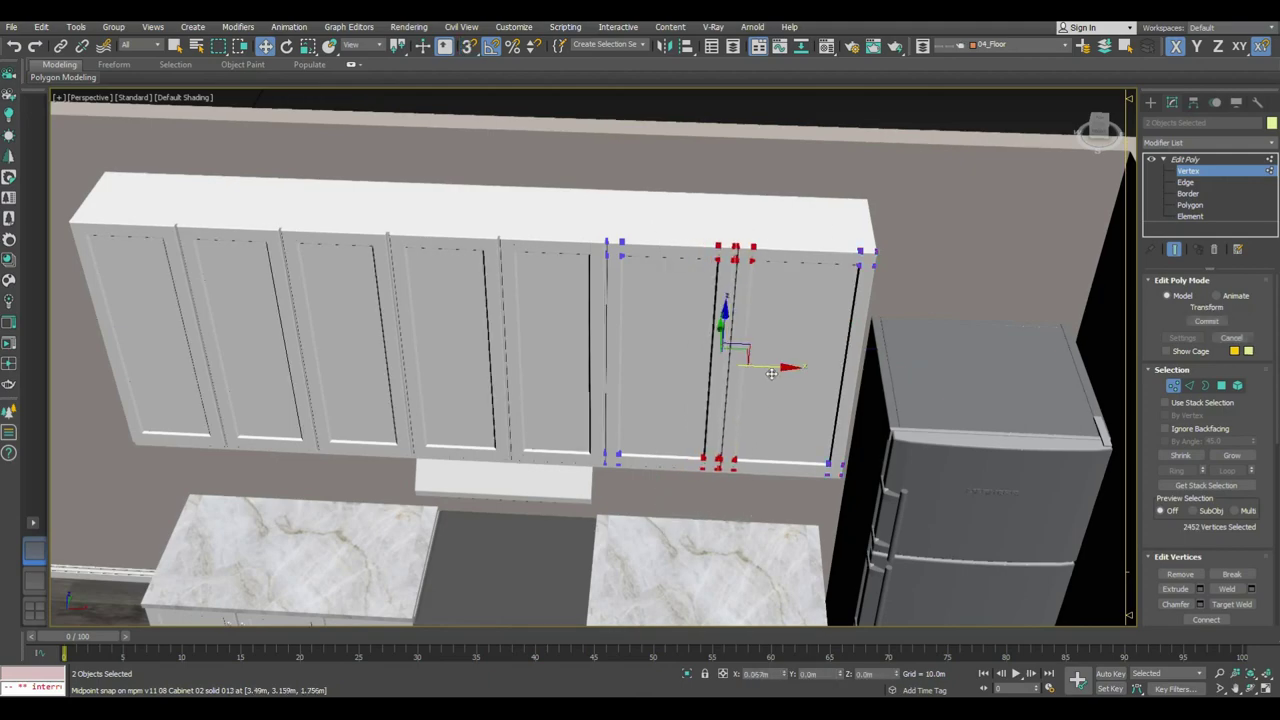
pyautogui.click(1151, 103)
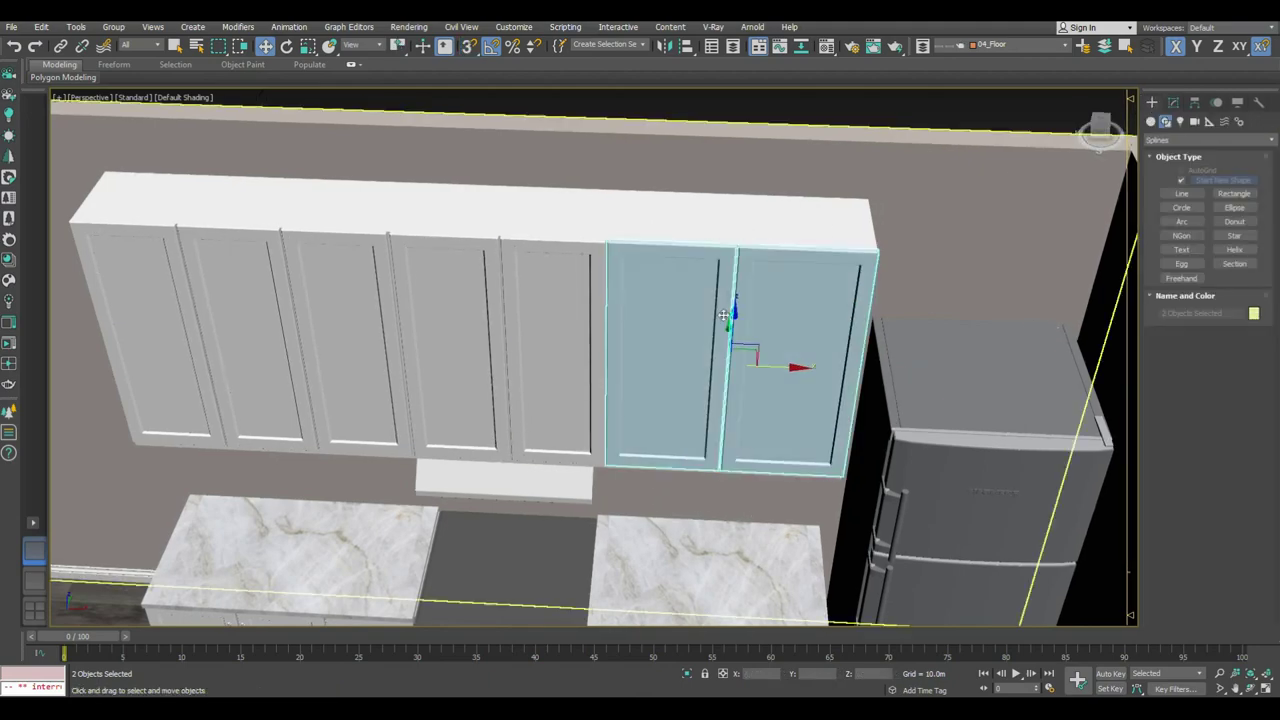
pyautogui.keyDown('alt'); pyautogui.moveTo(640, 360); pyautogui.dragTo(565, 440, button='middle'); pyautogui.keyUp('alt')
pyautogui.scroll(3, 565, 440)
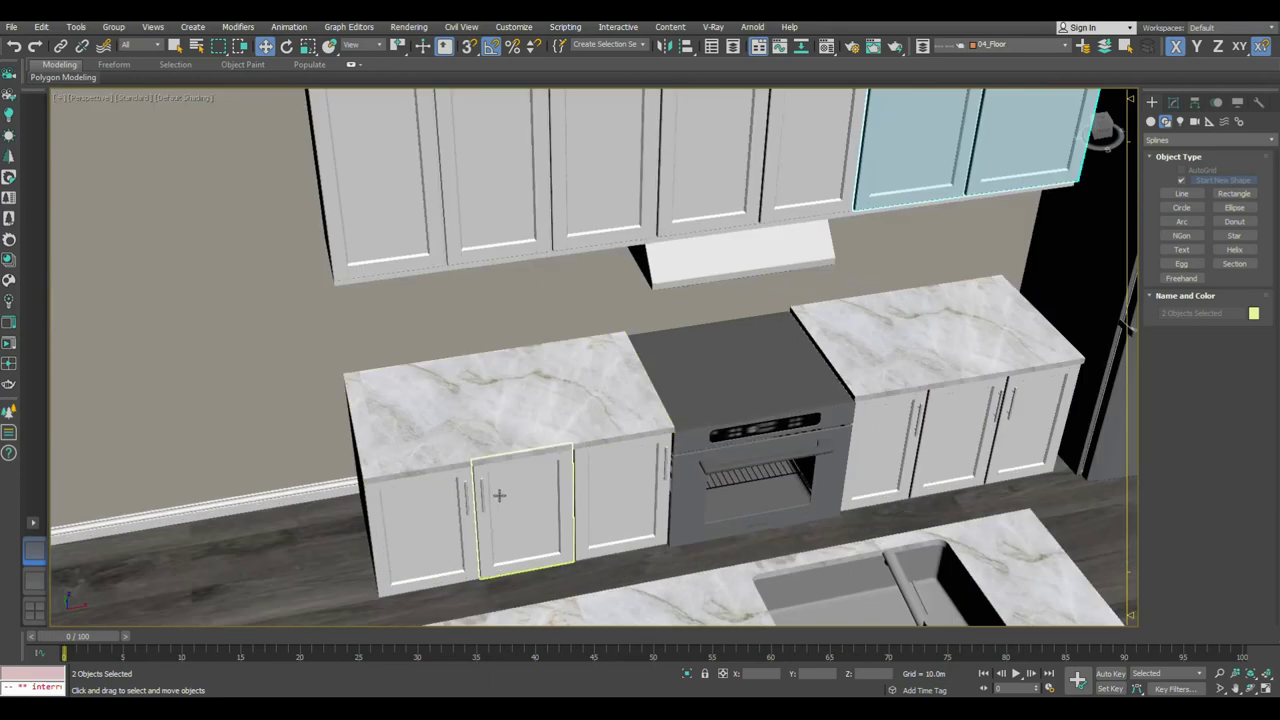
# Step: Move a base cabinet handle up onto an upper cabinet door
pyautogui.click(481, 494)
pyautogui.moveTo(471, 420); pyautogui.dragTo(457, 234)
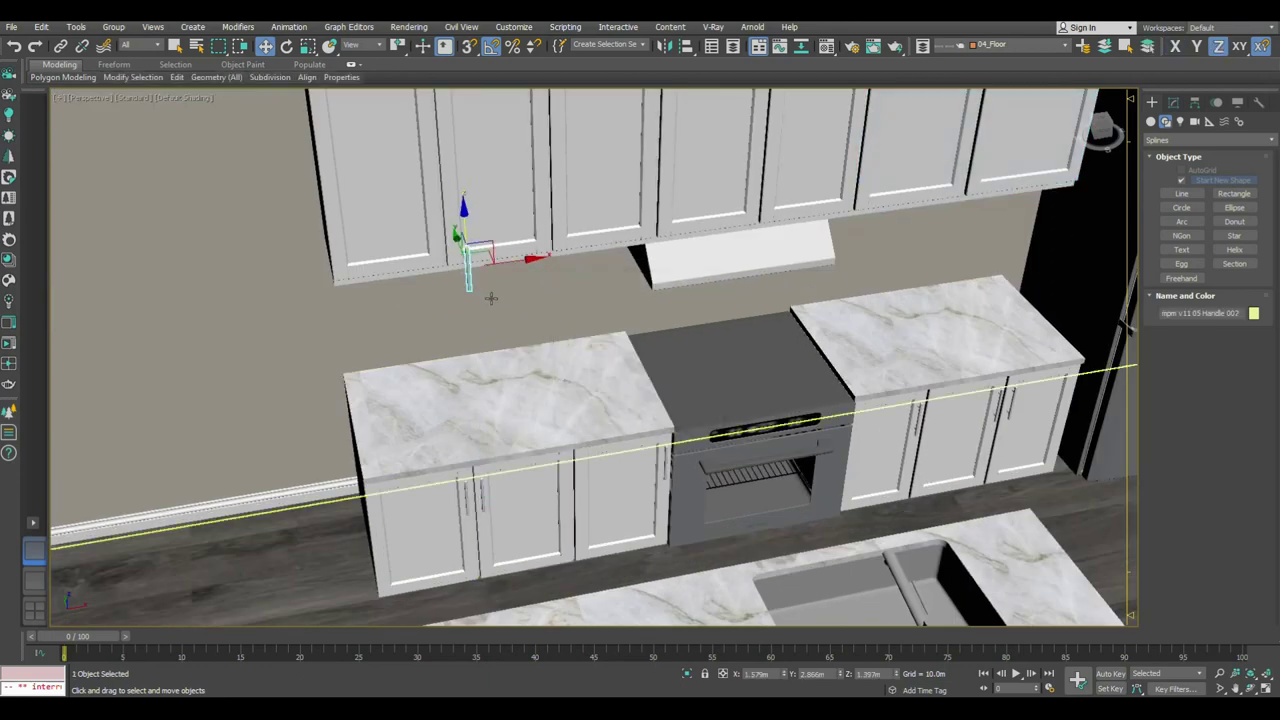
pyautogui.press('z')
pyautogui.moveTo(581, 341); pyautogui.dragTo(330, 301)
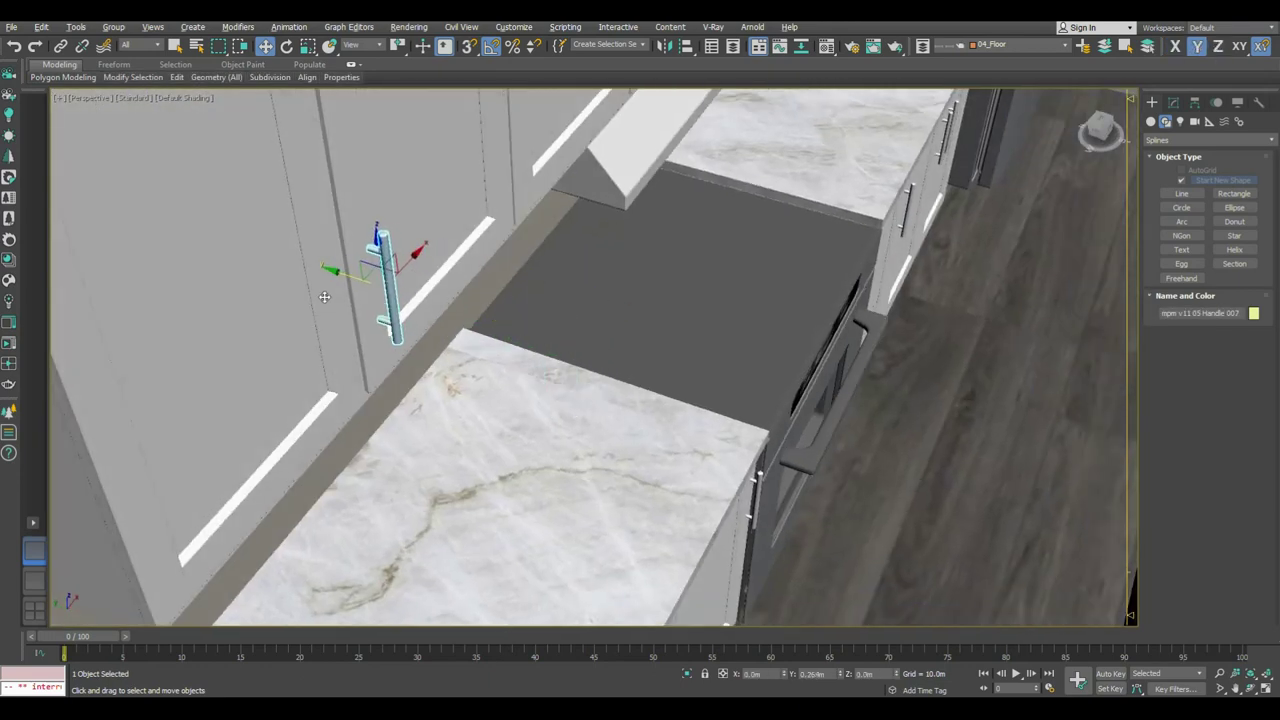
pyautogui.moveTo(526, 327)
pyautogui.keyDown('alt'); pyautogui.mouseDown(button='middle')
pyautogui.moveTo(400, 300)
pyautogui.moveTo(374, 325)
pyautogui.mouseUp(button='middle'); pyautogui.keyUp('alt')
# Step: Copy the handle onto the neighbouring upper cabinet doors
pyautogui.scroll(-5, 426, 283)
pyautogui.moveTo(374, 325)
pyautogui.keyDown('shift'); pyautogui.mouseDown()
pyautogui.moveTo(354, 327)
pyautogui.moveTo(773, 358)
pyautogui.mouseUp(); pyautogui.keyUp('shift')
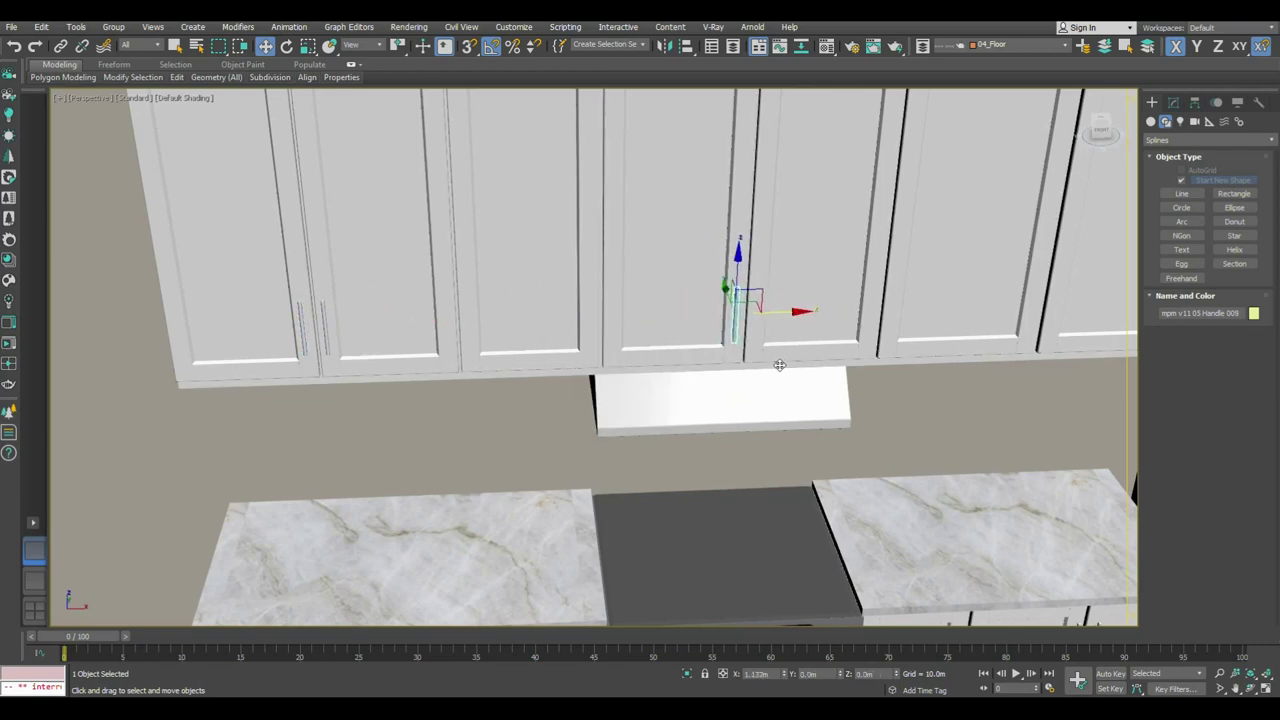
pyautogui.press('Return')
pyautogui.moveTo(779, 365); pyautogui.dragTo(606, 318, button='middle')
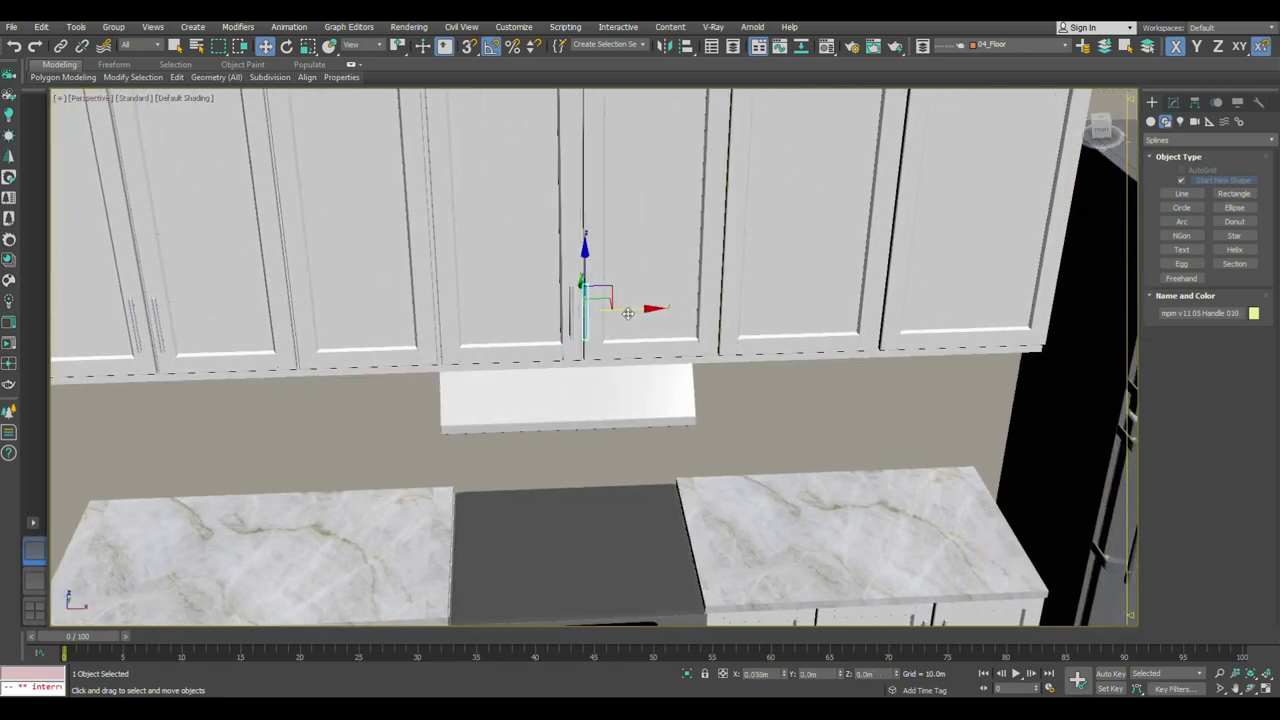
pyautogui.keyDown('shift'); pyautogui.click(635, 318); pyautogui.keyUp('shift')
pyautogui.press('Return')
pyautogui.moveTo(635, 318); pyautogui.dragTo(452, 323)
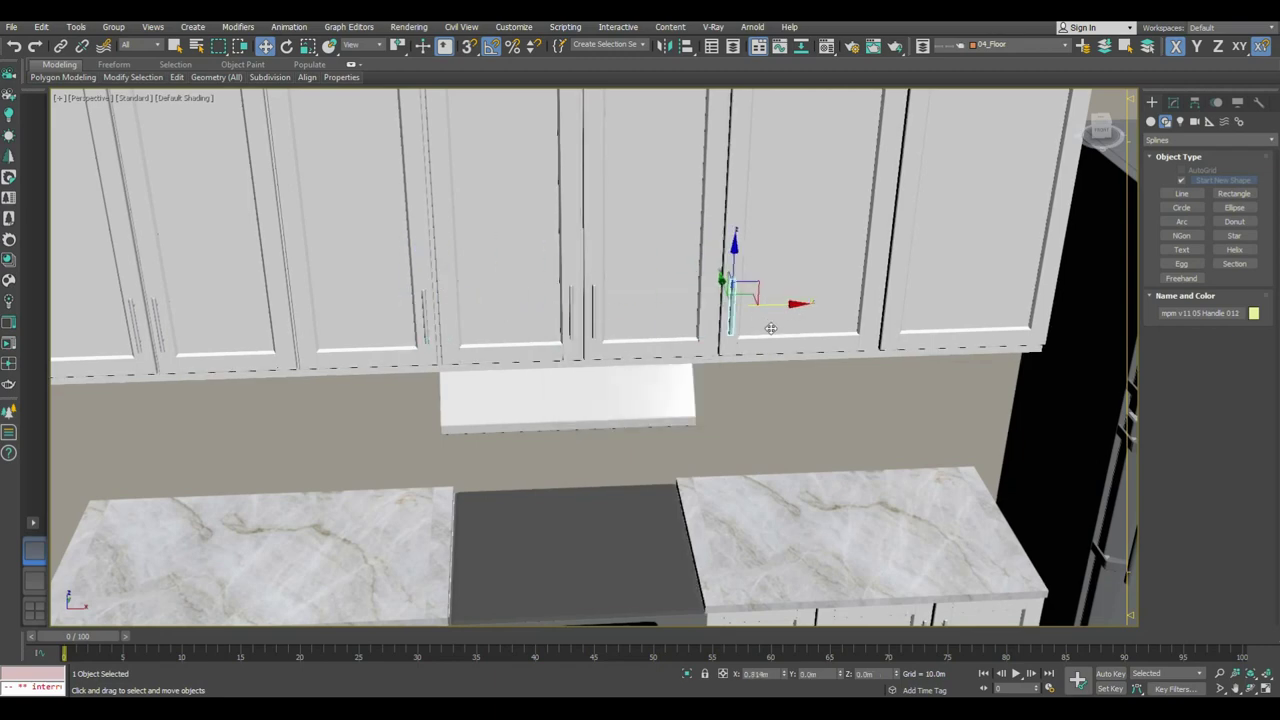
# Step: Bring the fridge into view and add the rightmost cabinet door to the selection
pyautogui.moveTo(906, 341); pyautogui.dragTo(617, 311, button='middle')
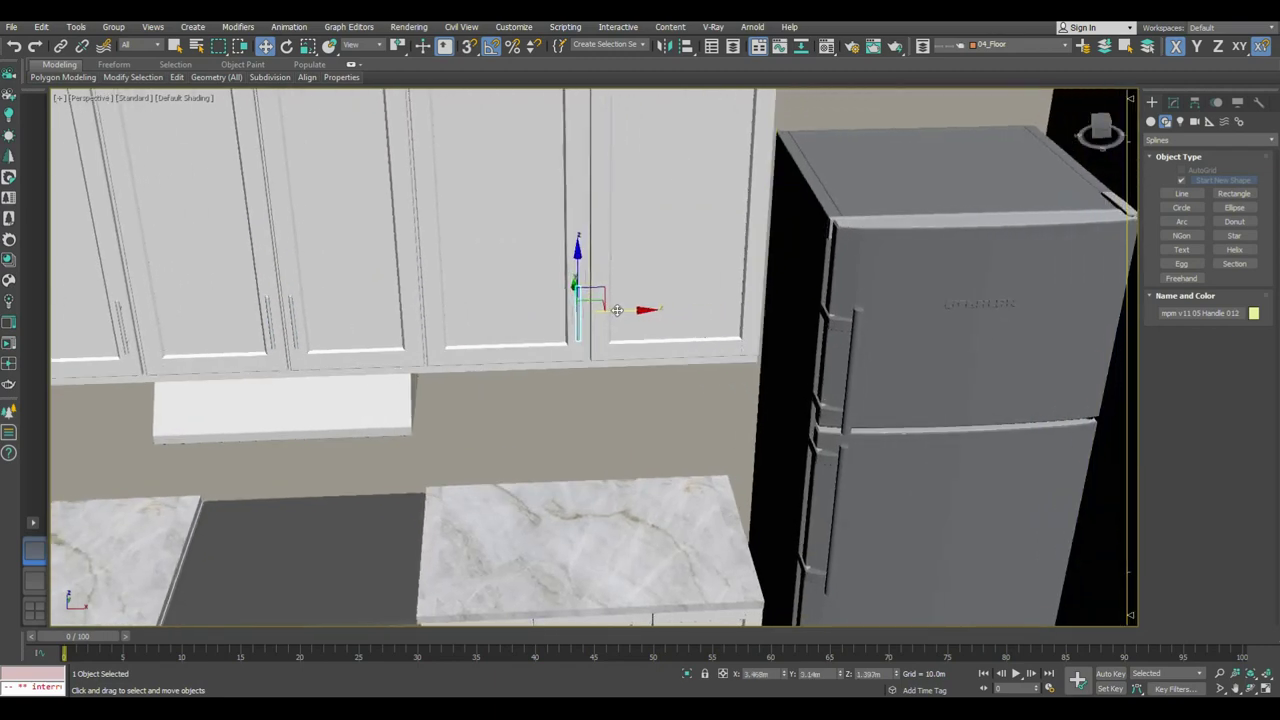
pyautogui.scroll(-3, 694, 240)
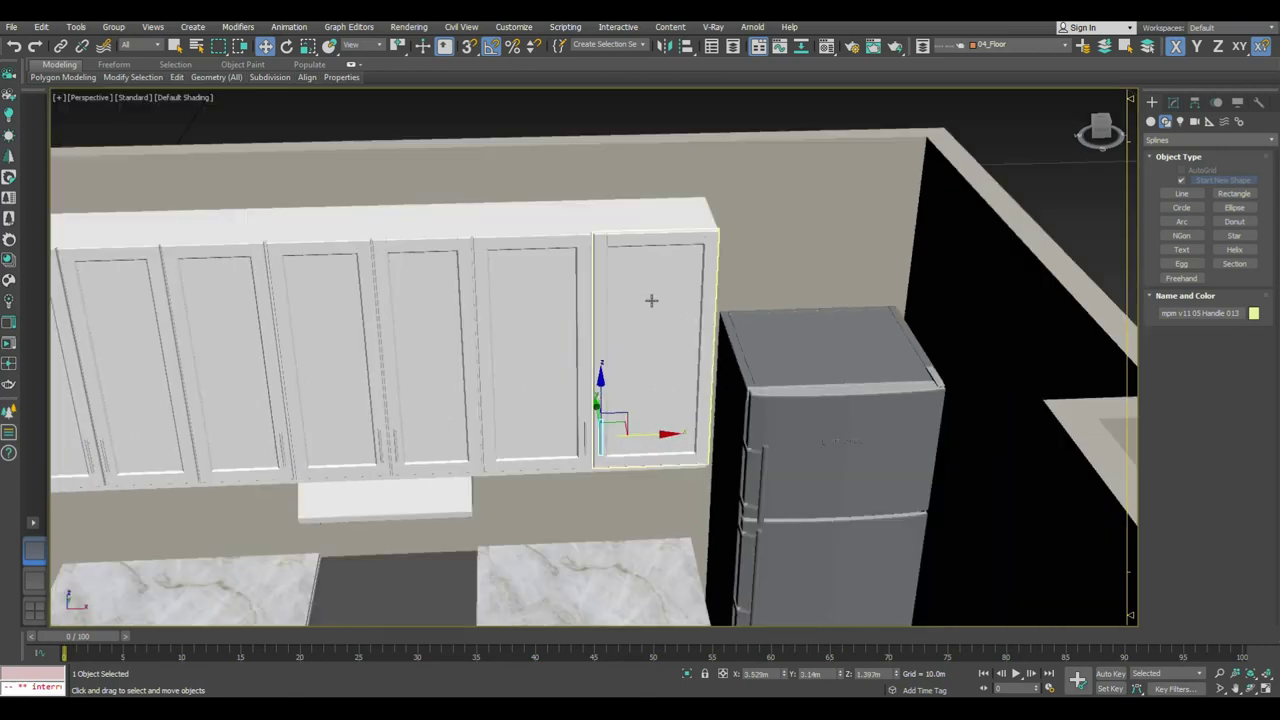
pyautogui.keyDown('ctrl'); pyautogui.click(652, 297); pyautogui.keyUp('ctrl')
pyautogui.keyDown('alt'); pyautogui.moveTo(582, 219); pyautogui.dragTo(571, 231, button='middle'); pyautogui.keyUp('alt')
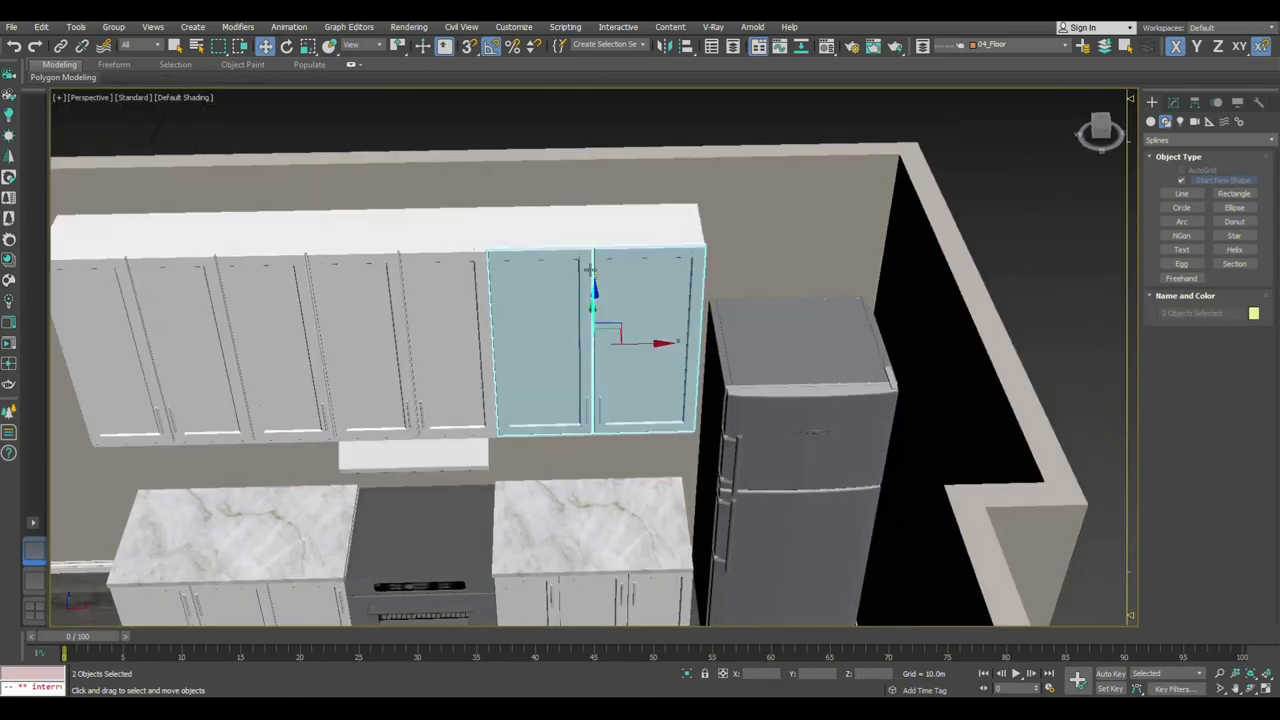
# Step: Clone the end cabinet section with its door rightward over the fridge
pyautogui.keyDown('ctrl'); pyautogui.click(571, 231); pyautogui.keyUp('ctrl')
pyautogui.moveTo(574, 340)
pyautogui.keyDown('shift'); pyautogui.mouseDown()
pyautogui.moveTo(762, 335)
pyautogui.moveTo(892, 156)
pyautogui.mouseUp(); pyautogui.keyUp('shift')
pyautogui.press('Return')
# Step: Snap the copied box's end vertices to the fridge edge to close the gap
pyautogui.click(838, 205)
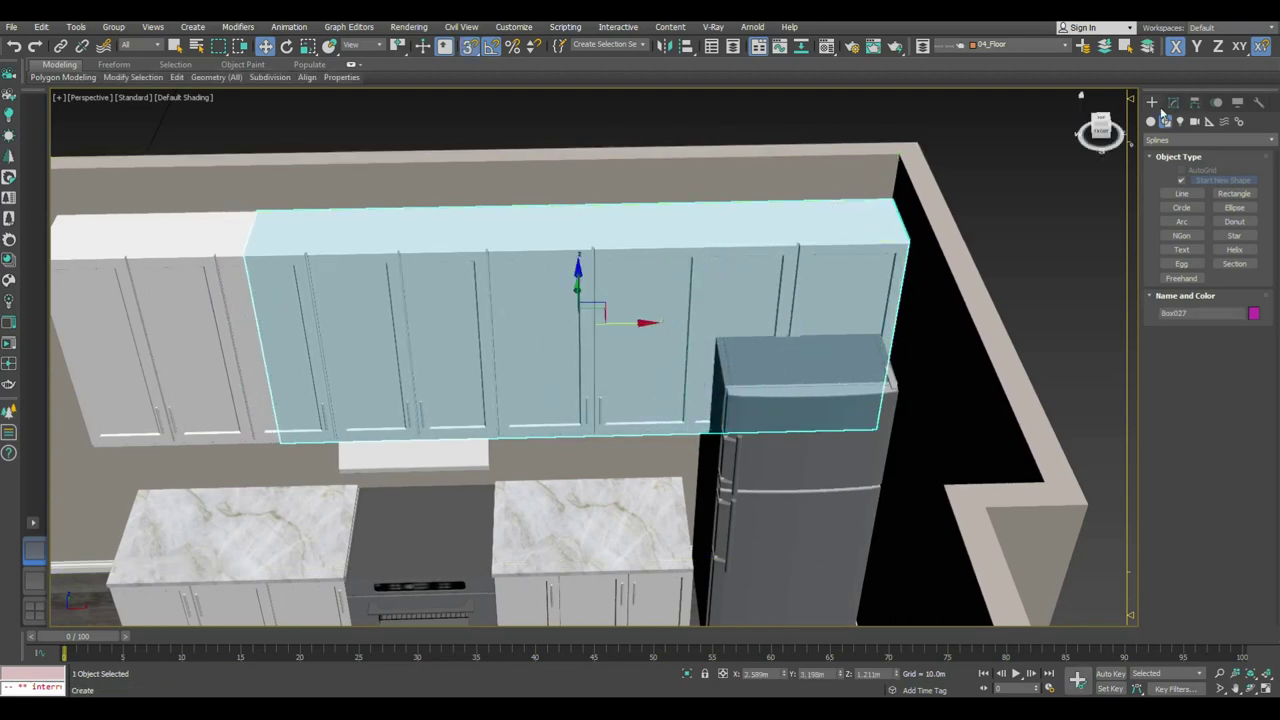
pyautogui.click(1172, 104)
pyautogui.click(1185, 172)
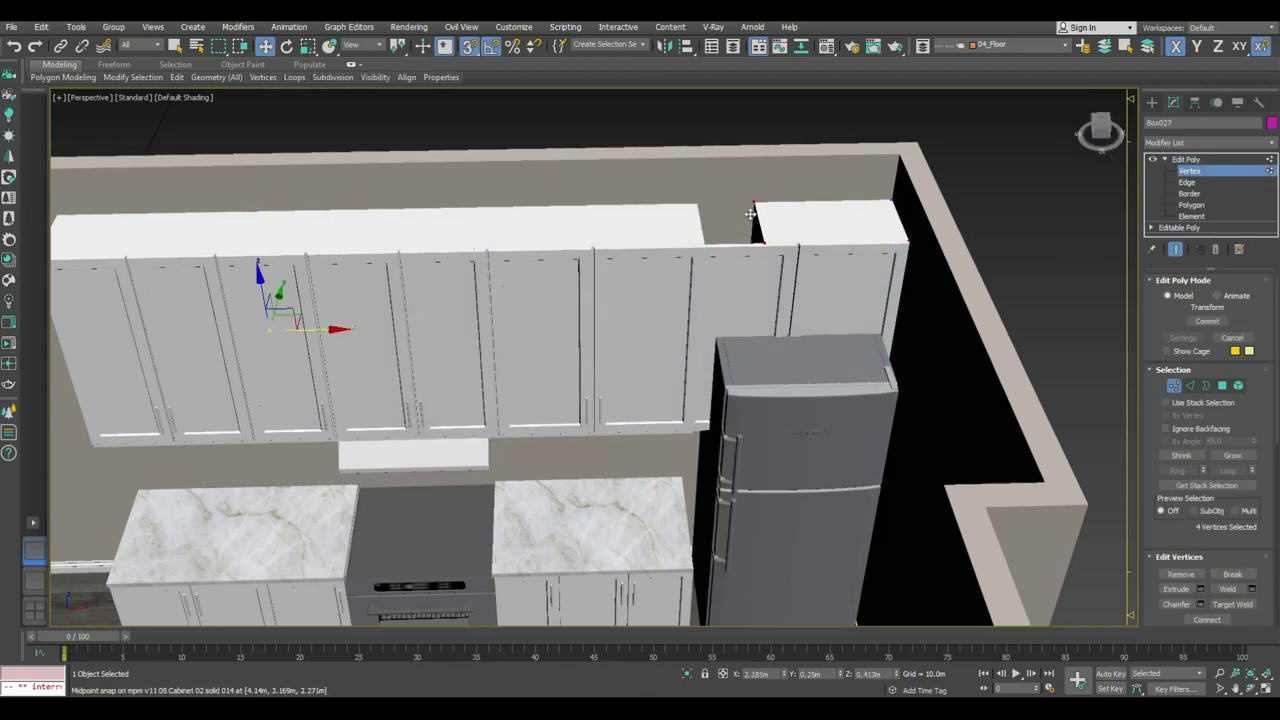
pyautogui.moveTo(317, 330); pyautogui.dragTo(720, 340)
pyautogui.keyDown('alt'); pyautogui.moveTo(720, 340); pyautogui.dragTo(940, 332, button='middle'); pyautogui.keyUp('alt')
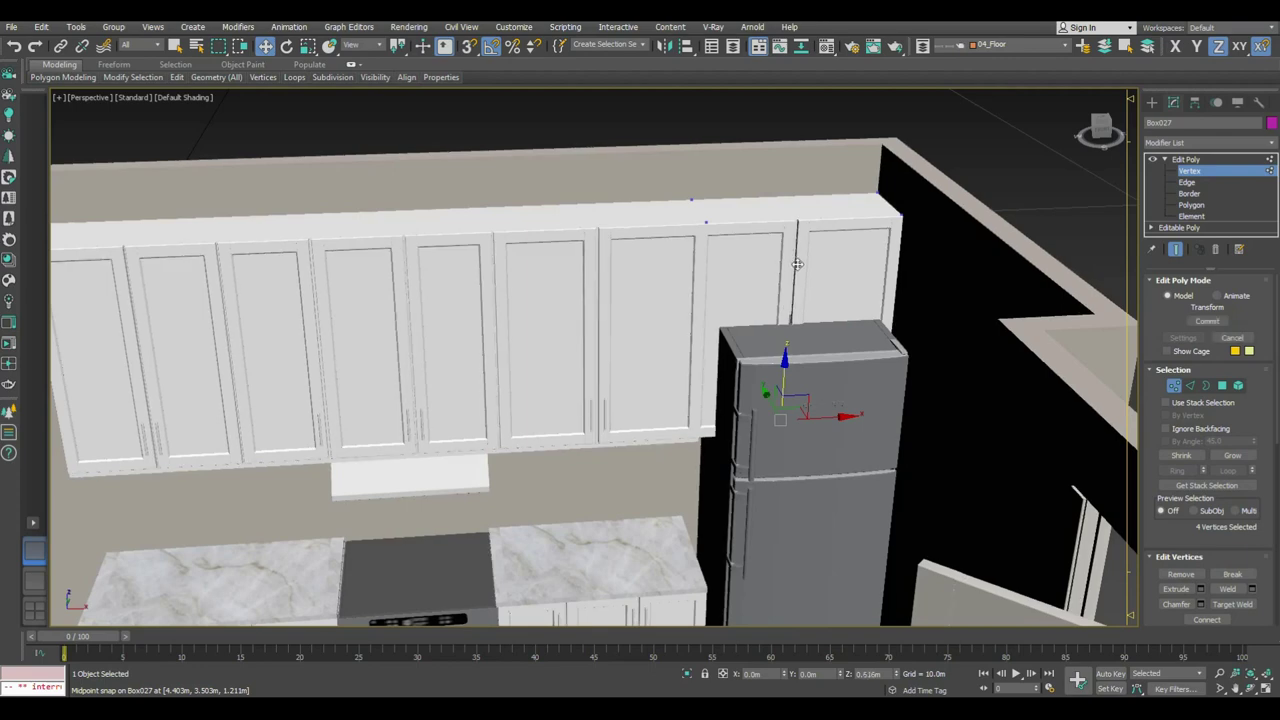
pyautogui.click(1152, 102)
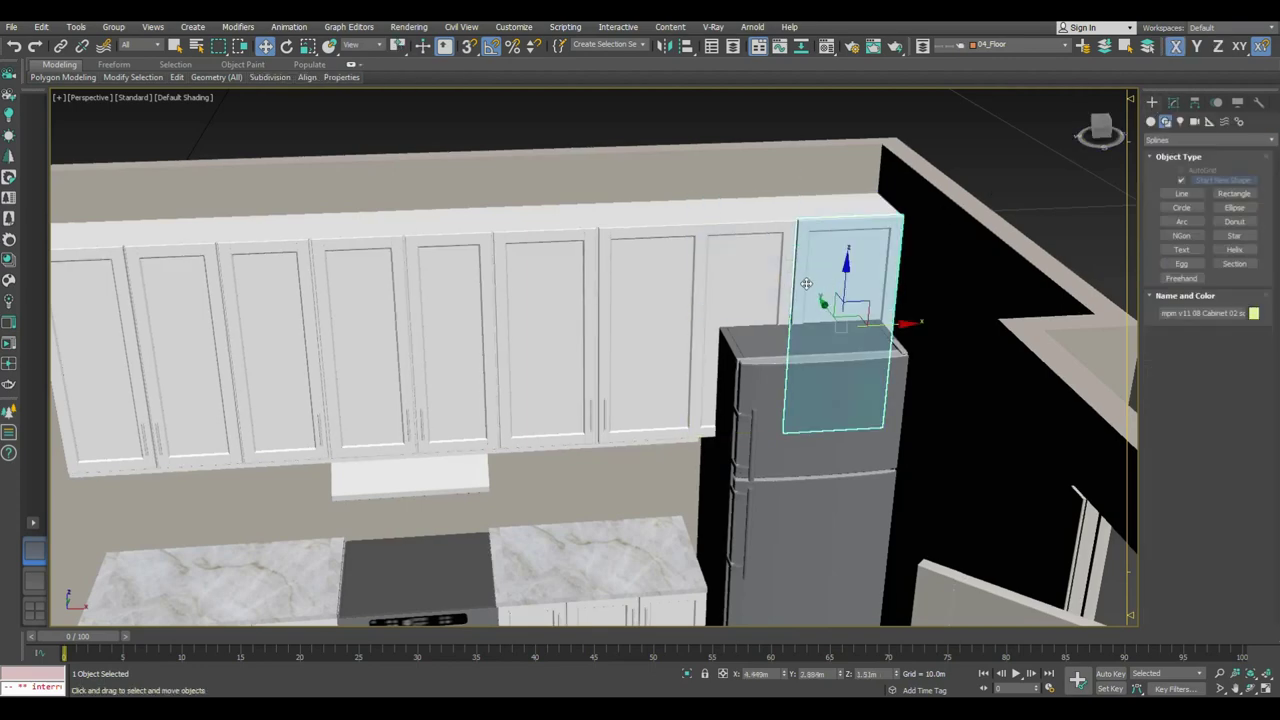
# Step: Raise the bottom vertices of both cabinets above the fridge so they clear its top
pyautogui.click(1167, 121)
pyautogui.click(1173, 103)
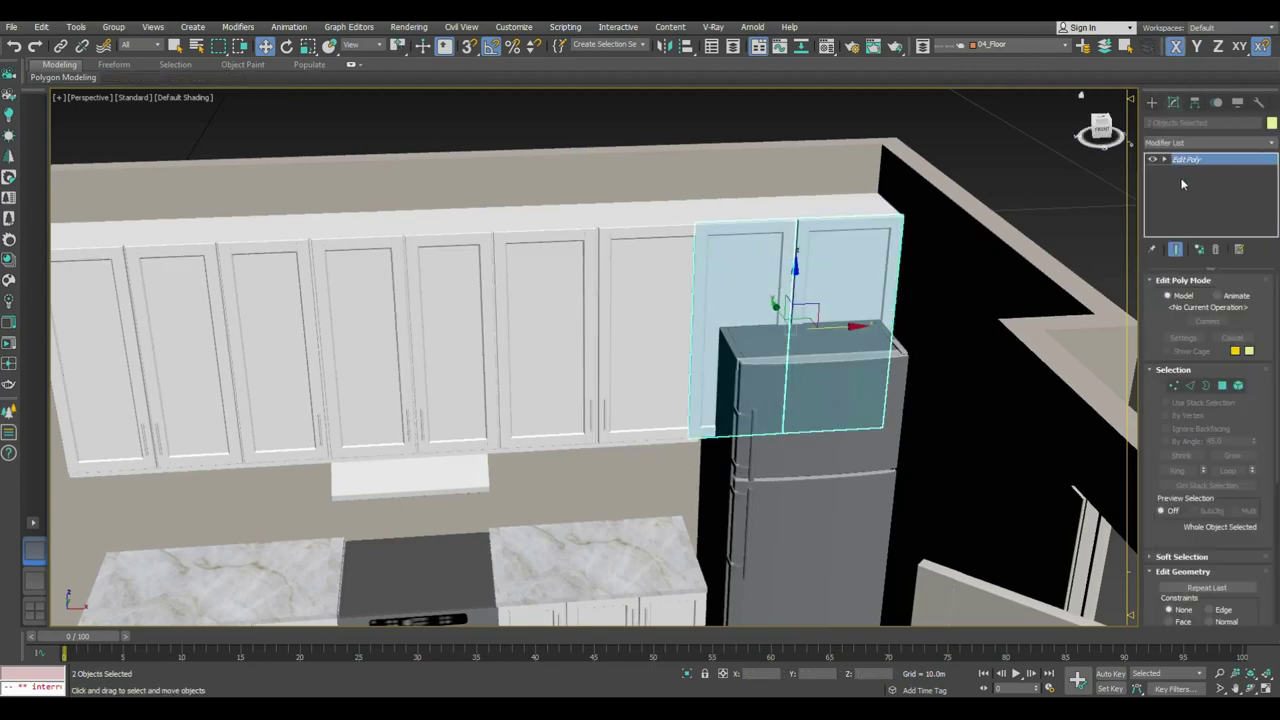
pyautogui.click(1175, 386)
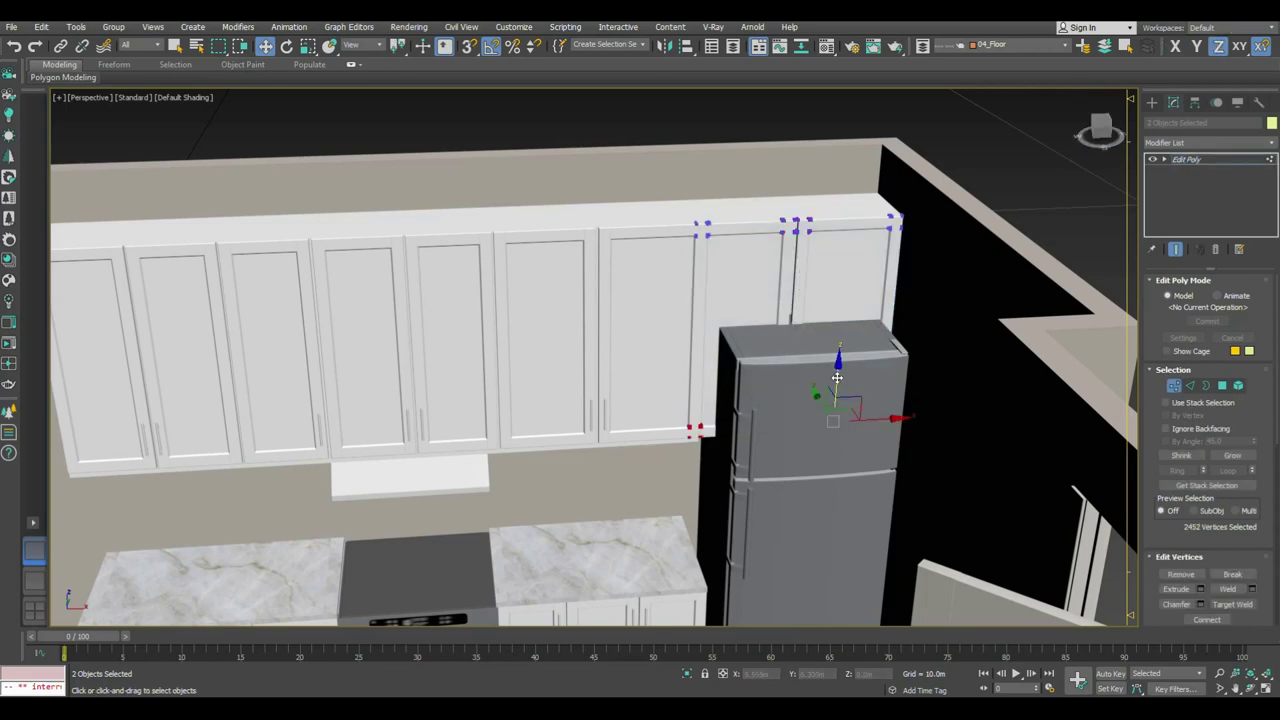
pyautogui.moveTo(837, 377); pyautogui.dragTo(850, 299)
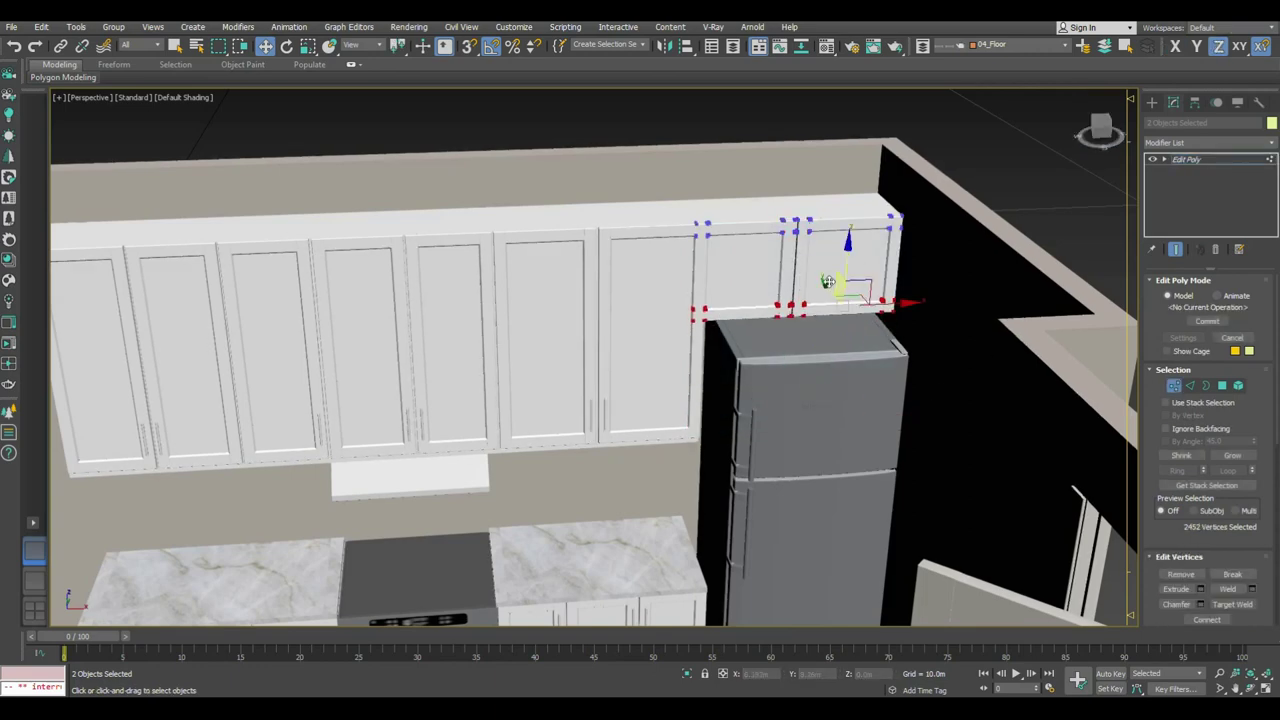
pyautogui.scroll(3, 845, 290)
pyautogui.scroll(2, 843, 298)
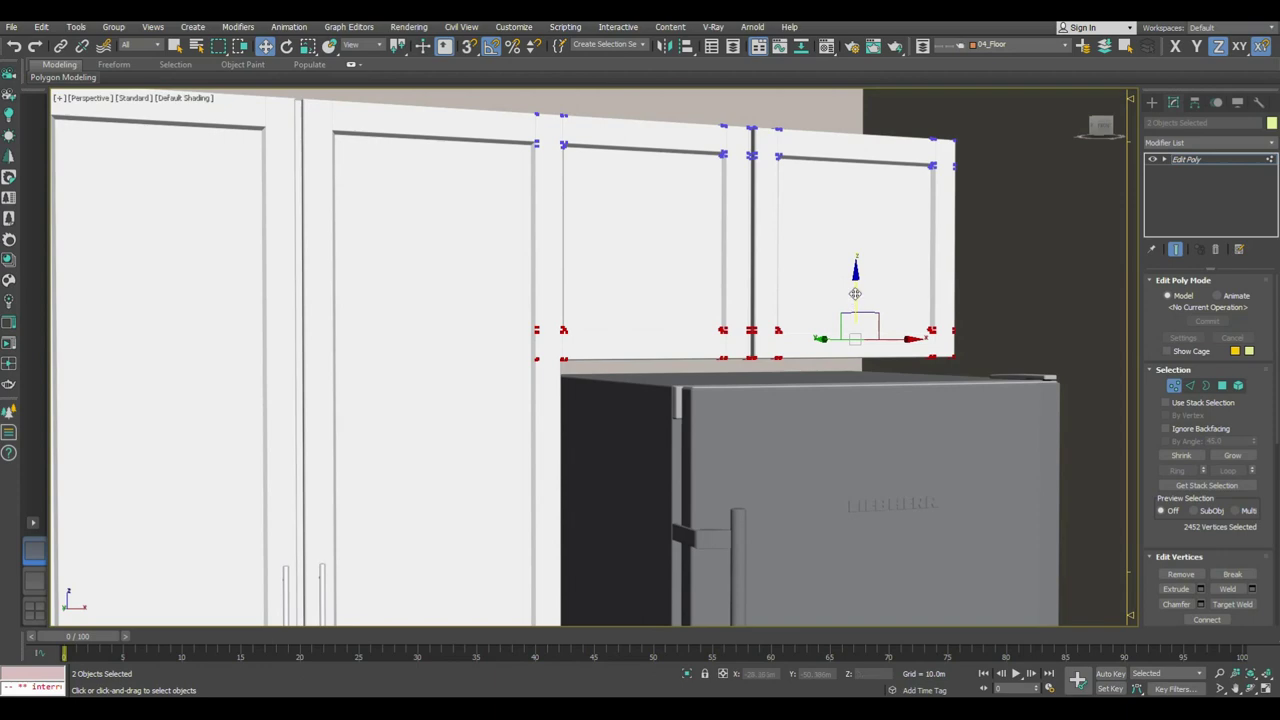
pyautogui.keyDown('alt'); pyautogui.moveTo(853, 300); pyautogui.dragTo(820, 325, button='middle'); pyautogui.keyUp('alt')
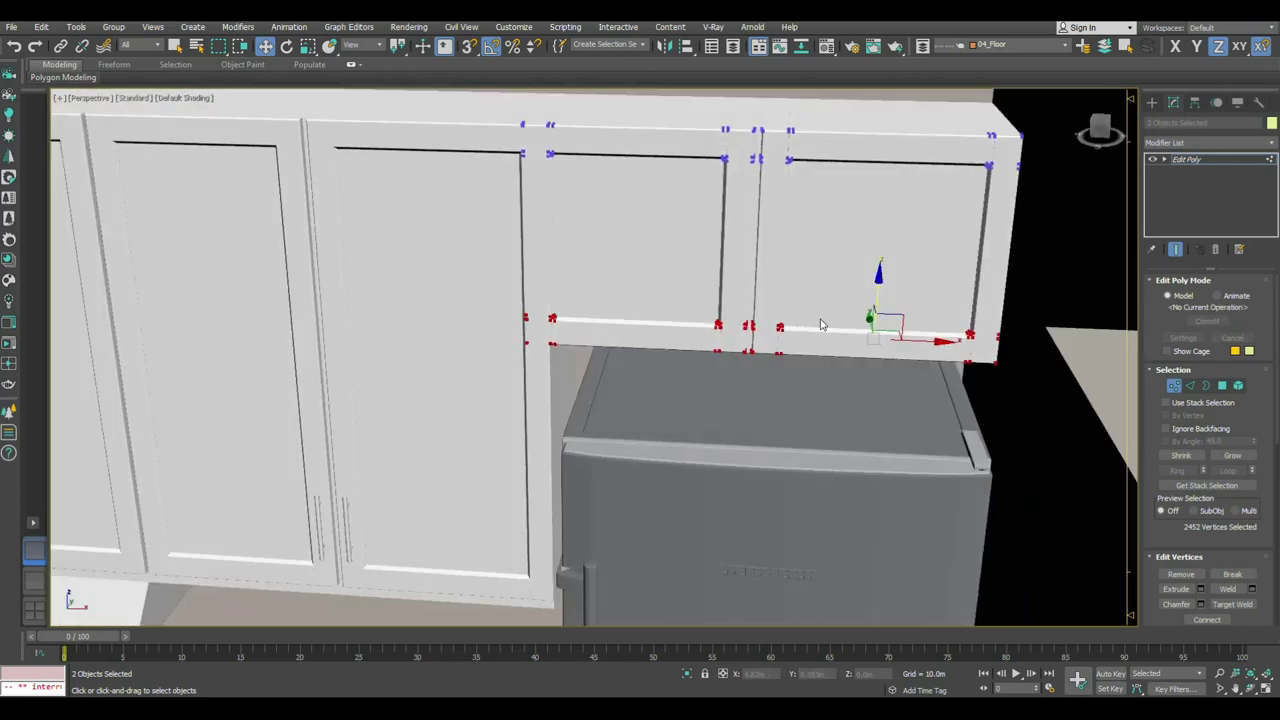
pyautogui.keyDown('alt'); pyautogui.moveTo(813, 224); pyautogui.dragTo(810, 180, button='middle'); pyautogui.keyUp('alt')
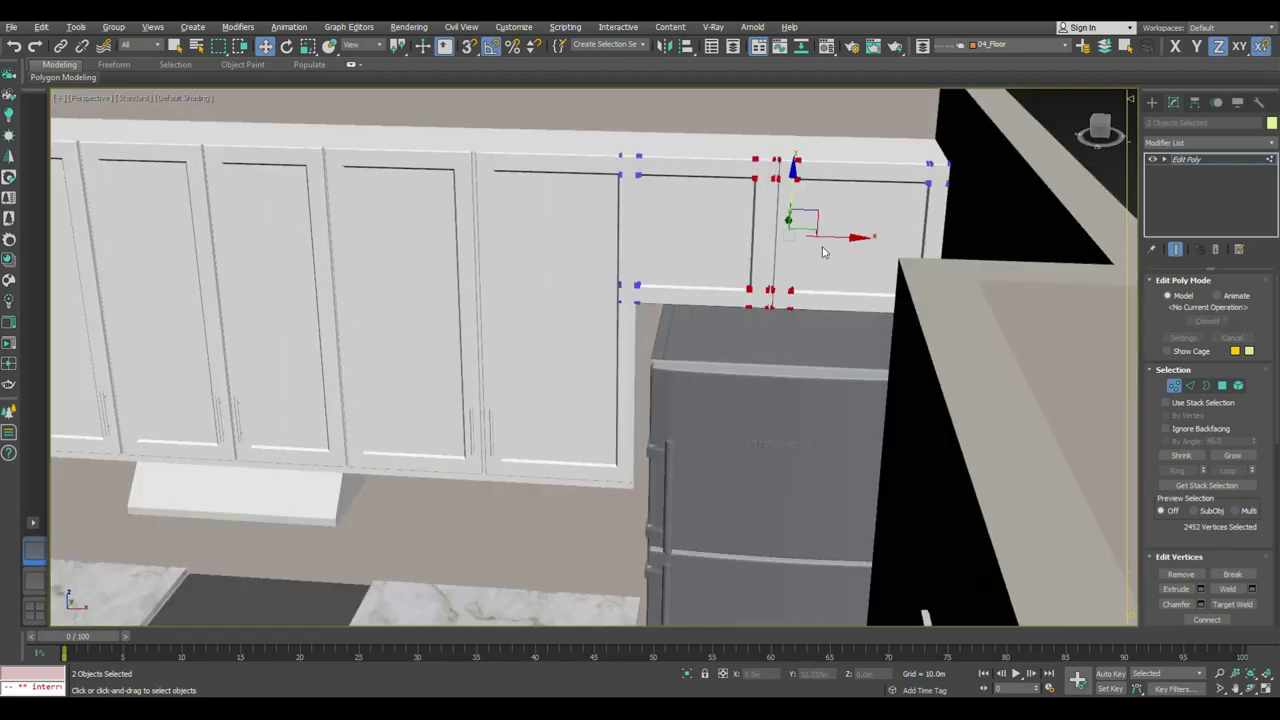
pyautogui.keyDown('alt'); pyautogui.moveTo(823, 252); pyautogui.dragTo(830, 240, button='middle'); pyautogui.keyUp('alt')
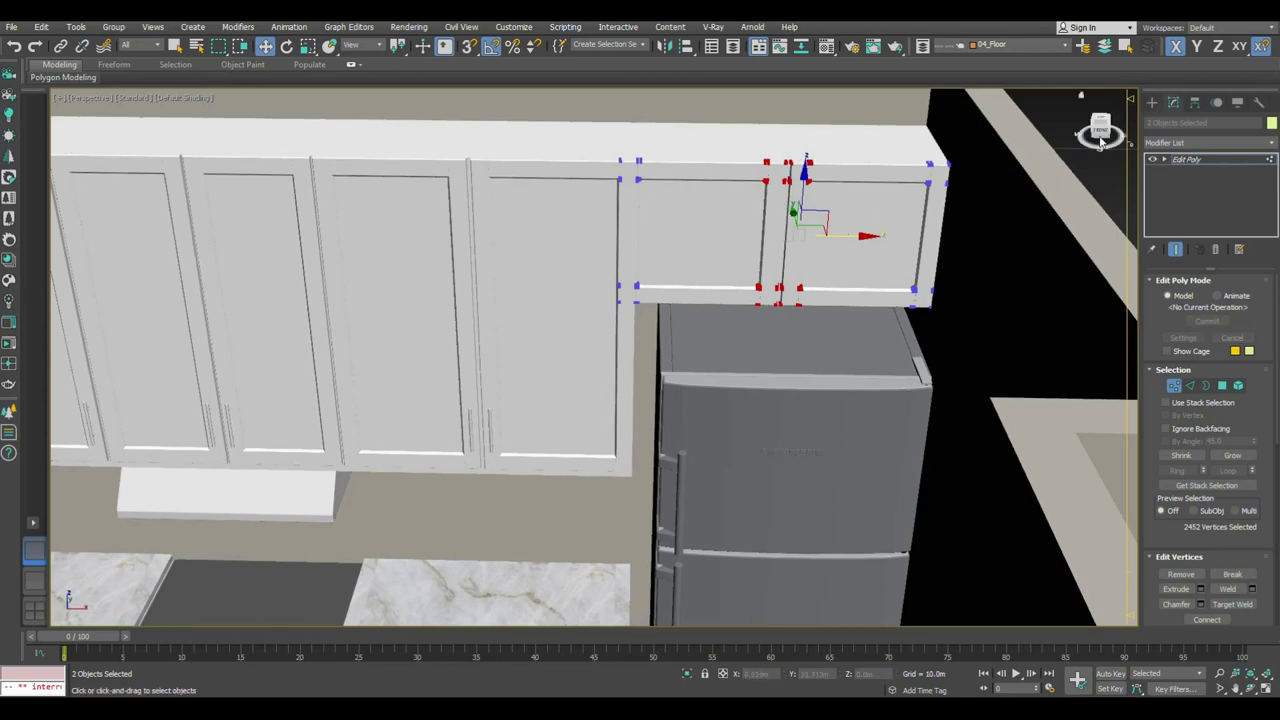
pyautogui.click(1156, 105)
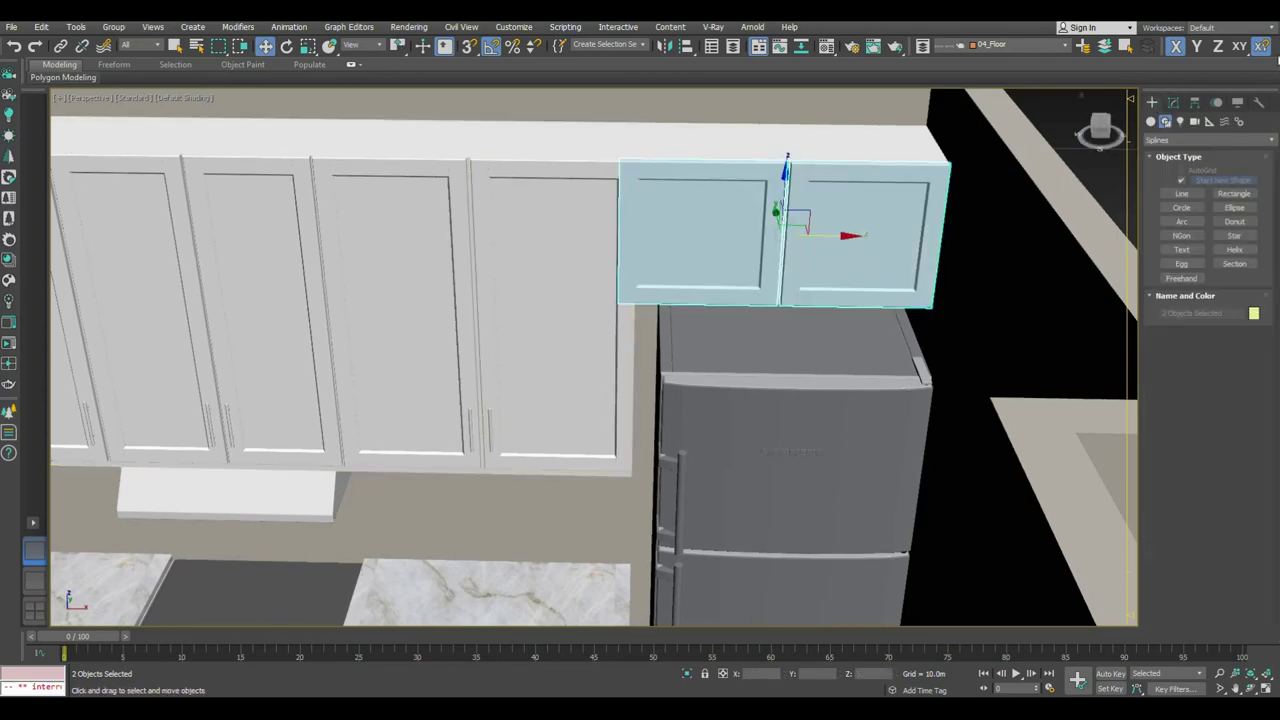
# Step: Center the pivots of the cabinets and their top piece on each object
pyautogui.keyDown('ctrl'); pyautogui.click(894, 143); pyautogui.keyUp('ctrl')
pyautogui.click(1194, 104)
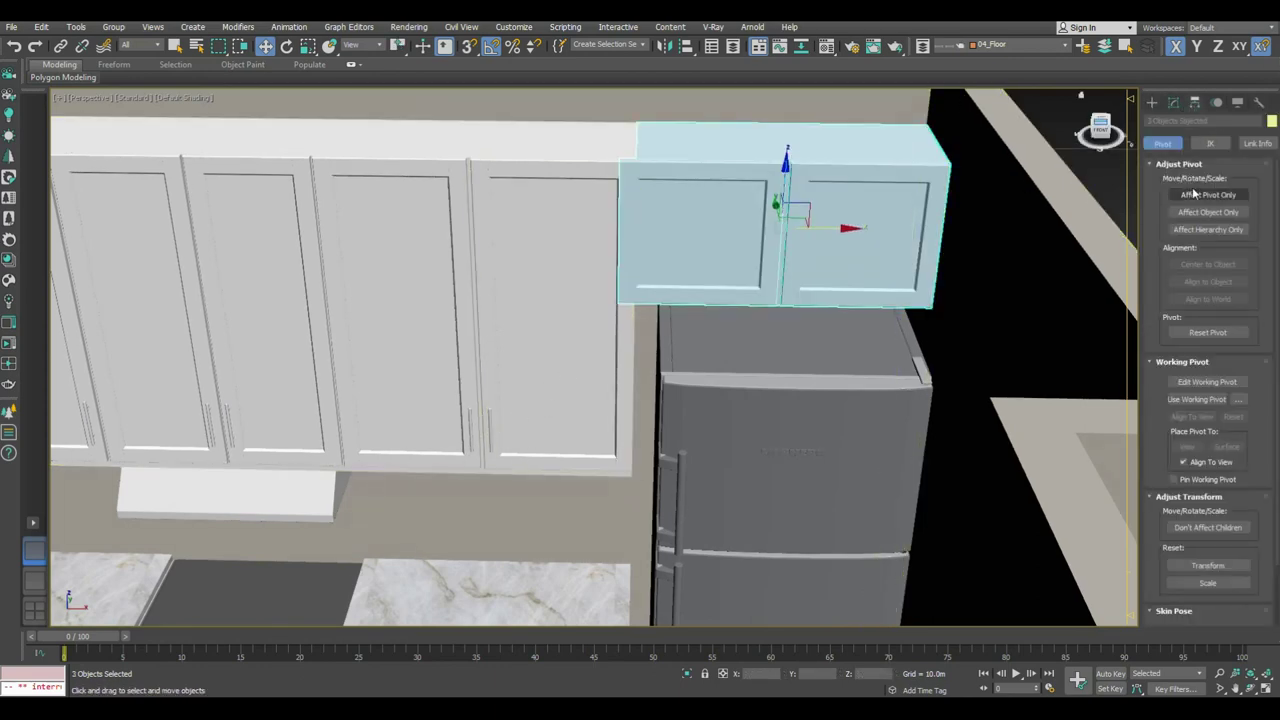
pyautogui.click(1200, 195)
pyautogui.click(1206, 265)
pyautogui.click(1208, 195)
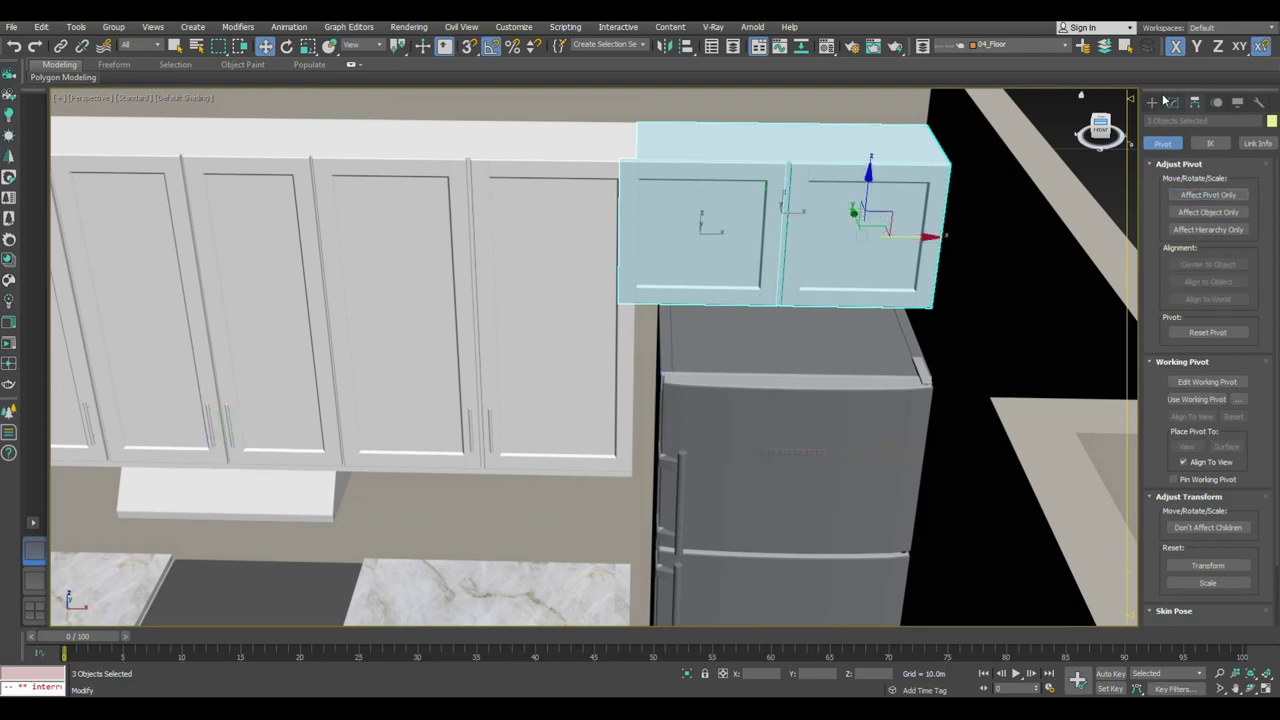
pyautogui.click(1151, 102)
# Step: Move two door handles onto the pair of cabinet doors above the fridge
pyautogui.click(490, 421)
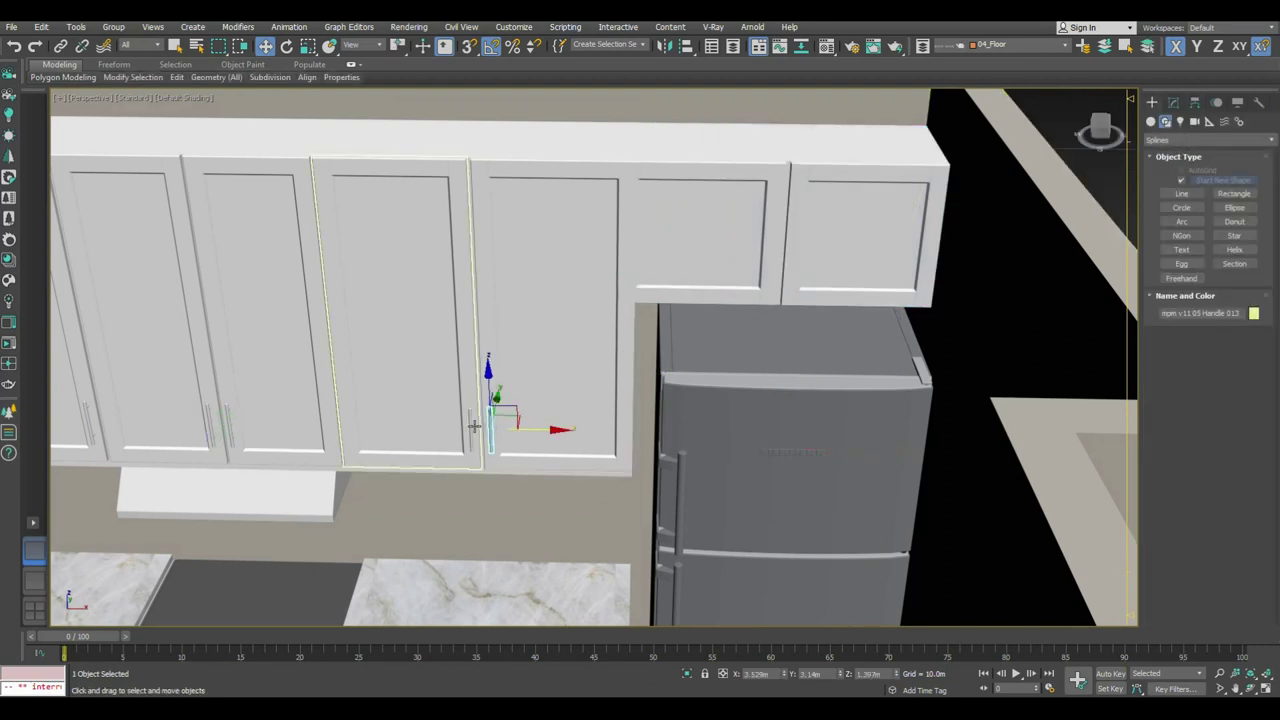
pyautogui.moveTo(470, 428); pyautogui.dragTo(770, 432)
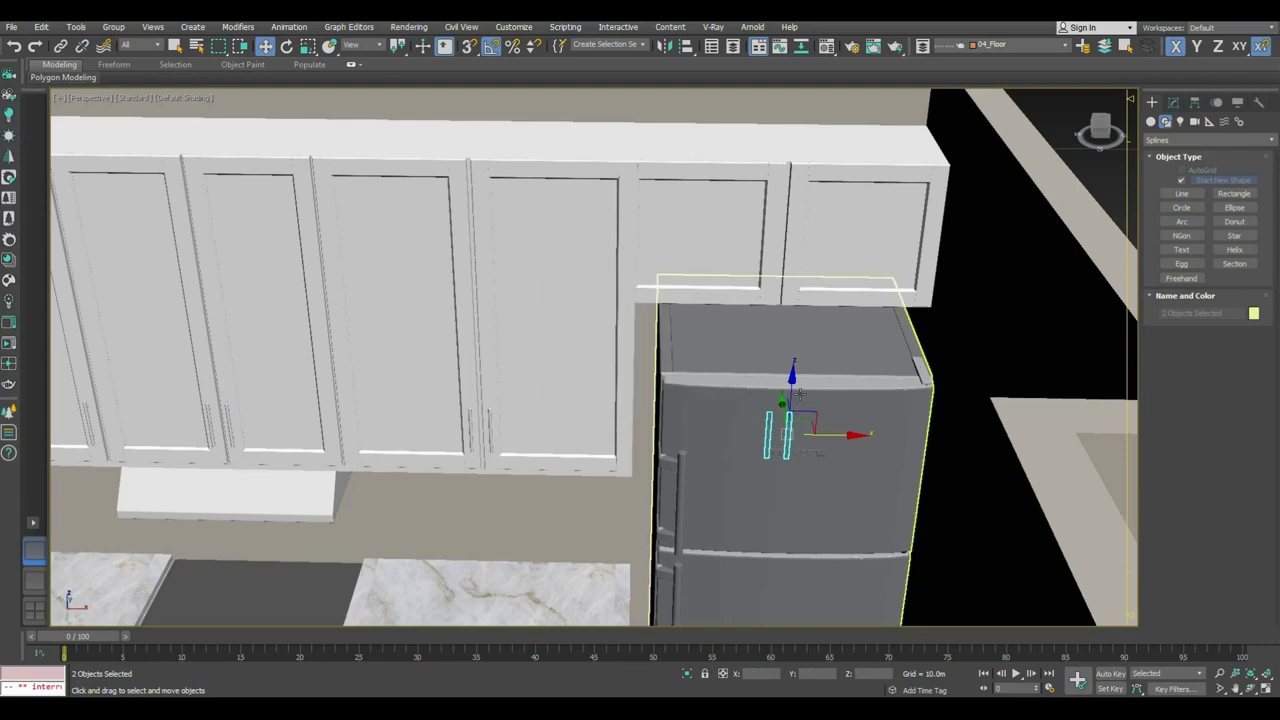
pyautogui.moveTo(792, 372); pyautogui.dragTo(803, 217)
pyautogui.press('z')
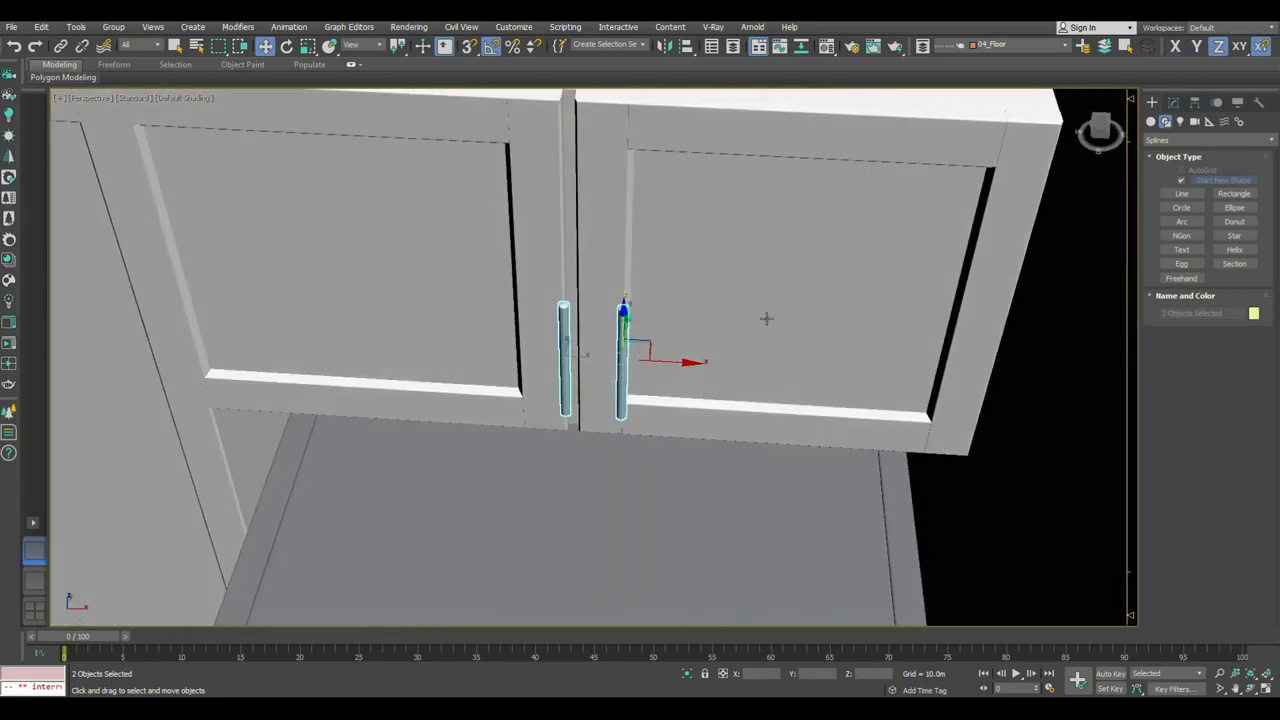
pyautogui.moveTo(659, 362); pyautogui.dragTo(646, 362)
pyautogui.scroll(-2, 646, 362)
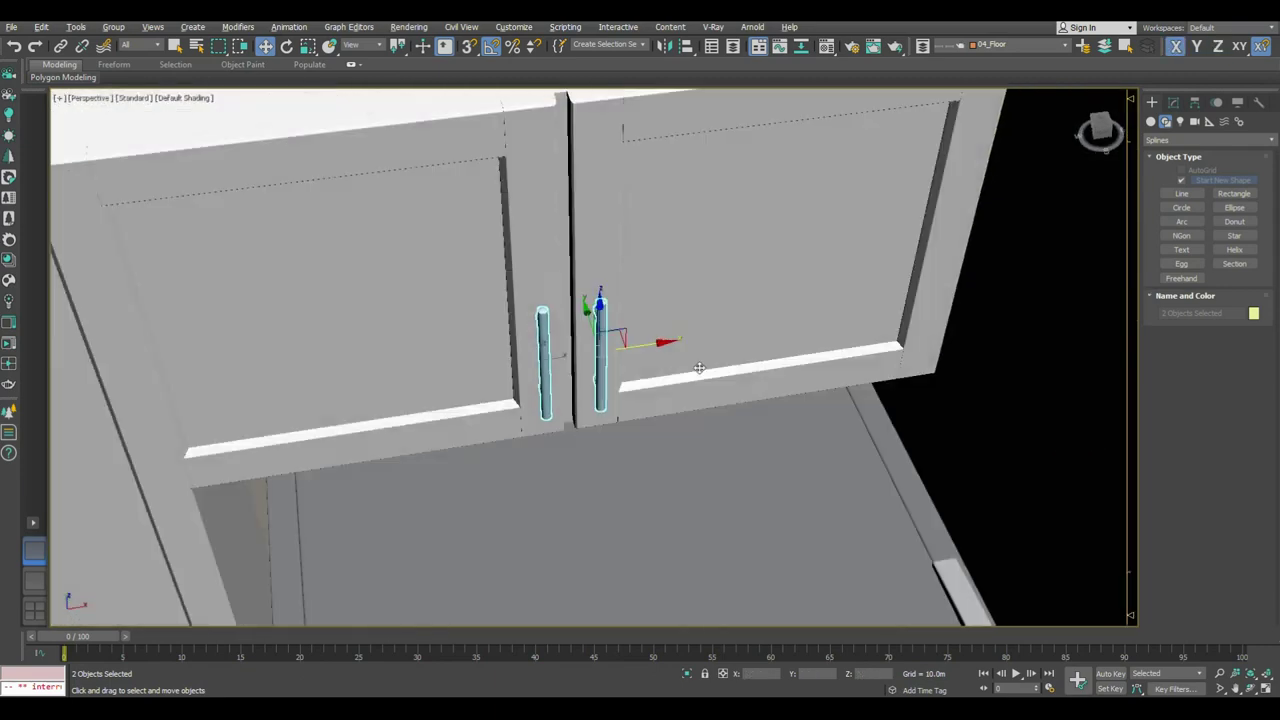
pyautogui.keyDown('alt'); pyautogui.moveTo(646, 362); pyautogui.dragTo(655, 340, button='middle'); pyautogui.keyUp('alt')
pyautogui.scroll(-3, 799, 326)
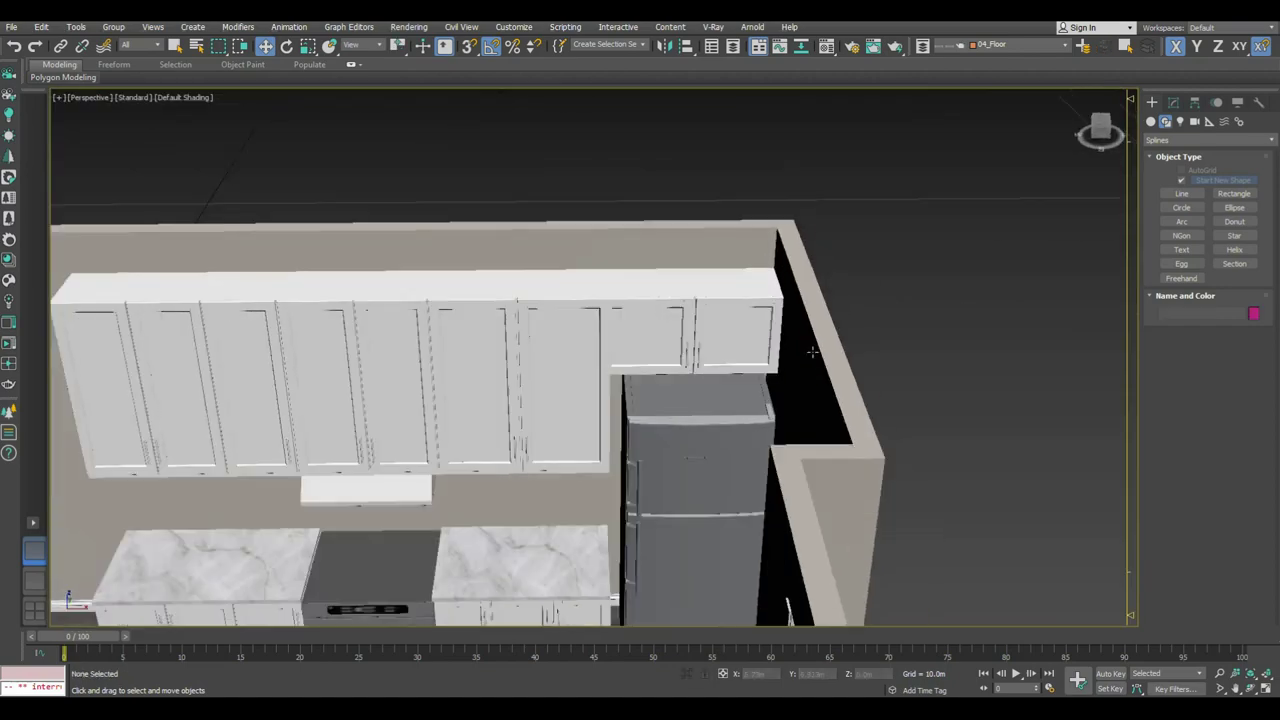
pyautogui.scroll(-3, 799, 326)
pyautogui.hotkey('alt', 'w')
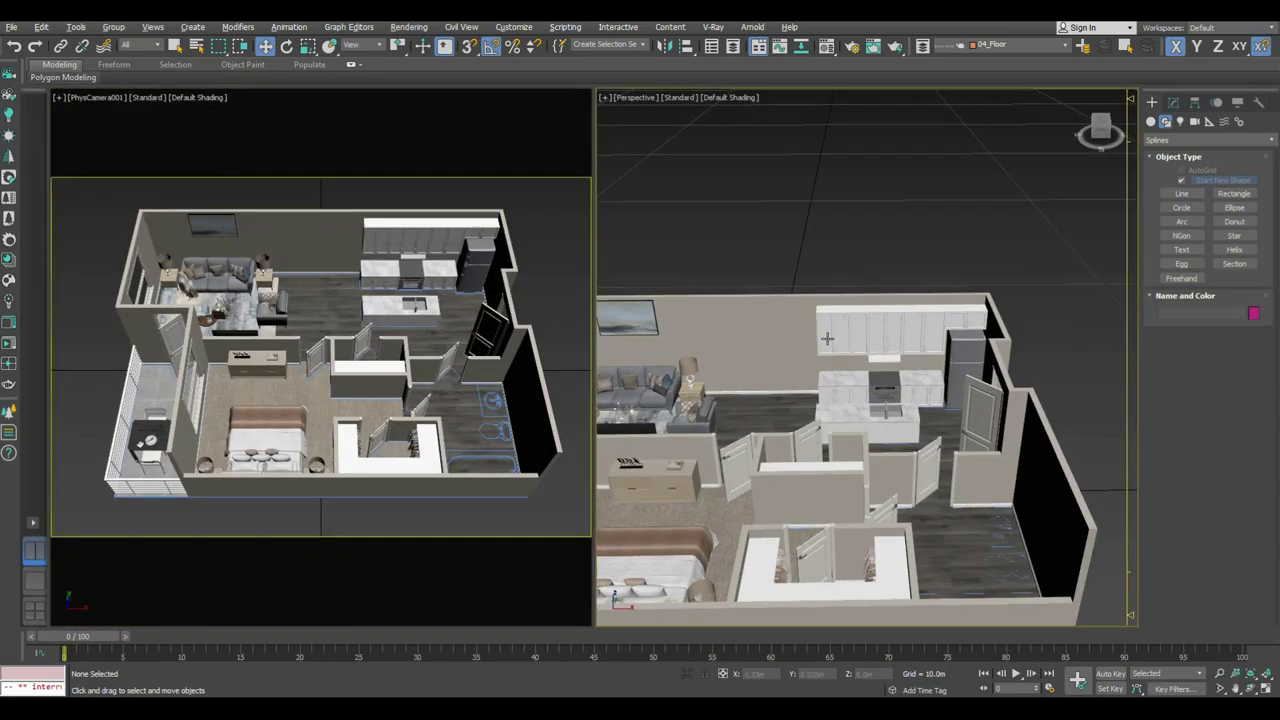
# Step: Drag the round table-and-chairs group (Group002) into the apartment beside the kitchen island
pyautogui.hotkey('alt', 'w')
pyautogui.scroll(-3, 760, 350)
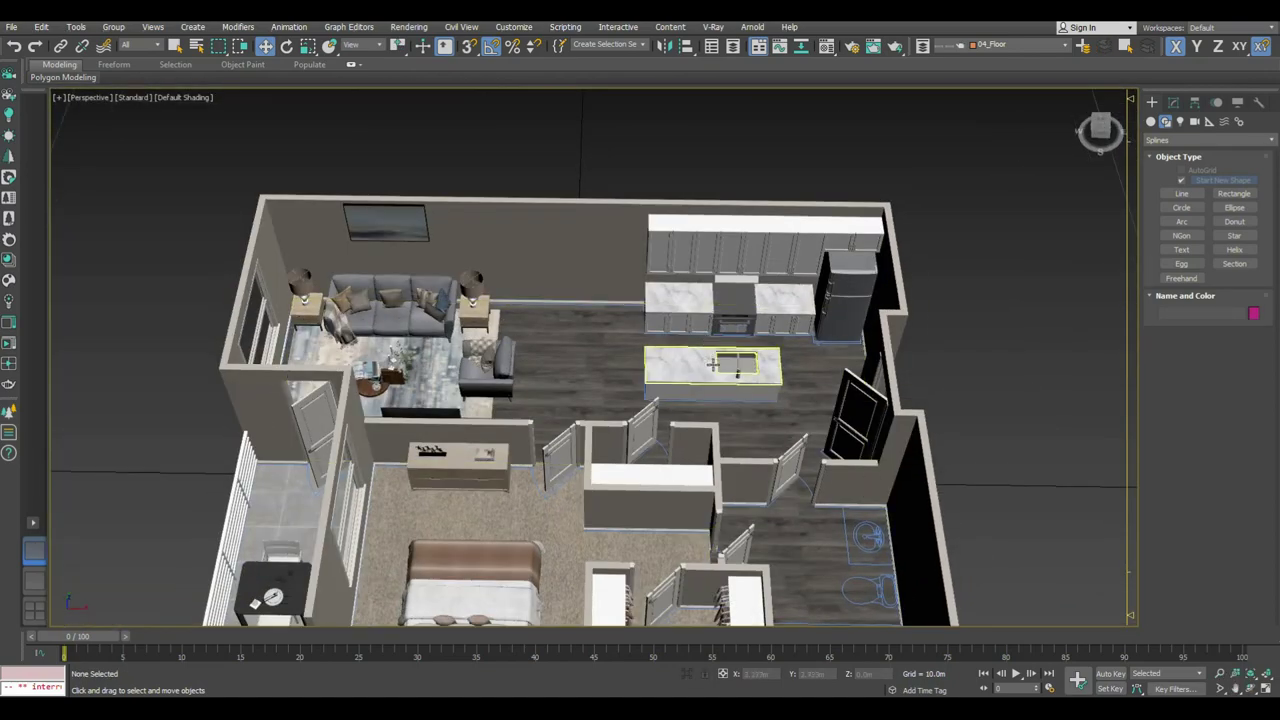
pyautogui.scroll(-3, 726, 383)
pyautogui.scroll(-2, 726, 383)
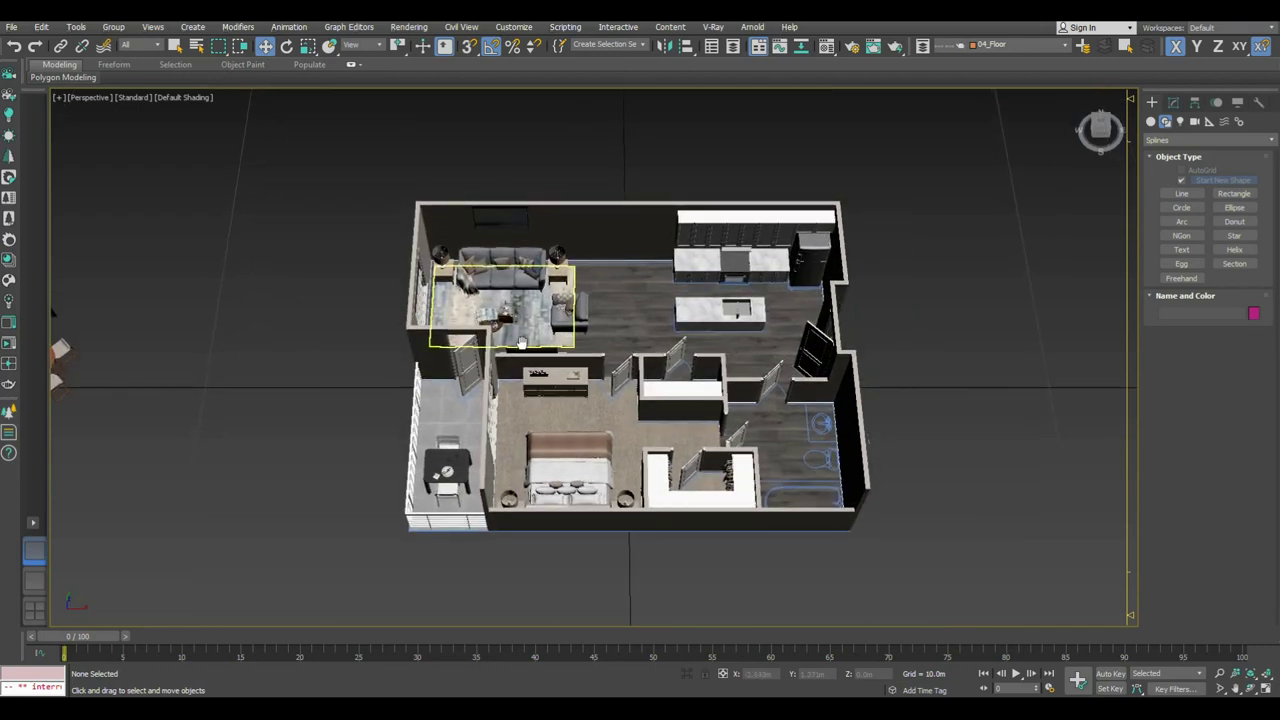
pyautogui.moveTo(45, 352); pyautogui.dragTo(292, 392, button='middle')
pyautogui.click(292, 391)
pyautogui.moveTo(311, 390); pyautogui.dragTo(893, 320)
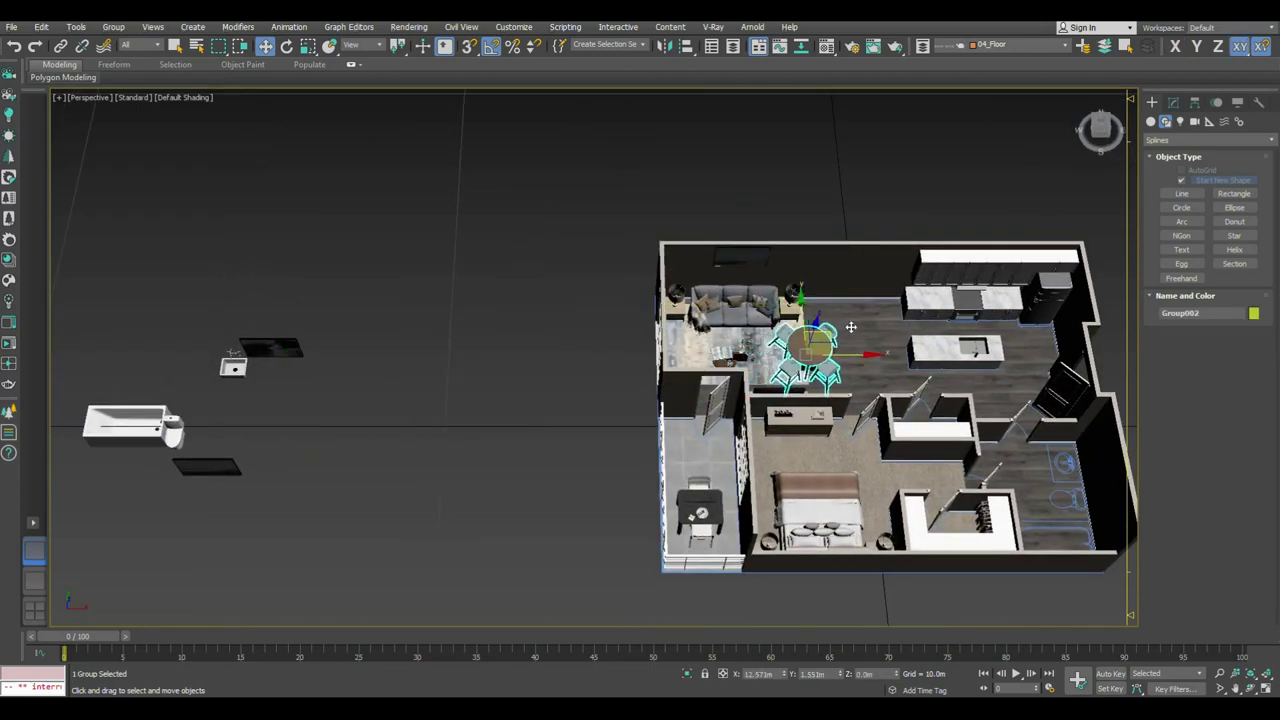
# Step: Confirm the table group's alignment and frame it in the view
pyautogui.click(686, 46)
pyautogui.click(856, 362)
pyautogui.press('Return')
pyautogui.press('z')
pyautogui.scroll(-5, 594, 357)
pyautogui.scroll(-5, 594, 357)
# Step: Move the loose painting Object037 from outside the apartment onto the kitchen wall
pyautogui.click(816, 129)
pyautogui.hotkey('alt', 'w')
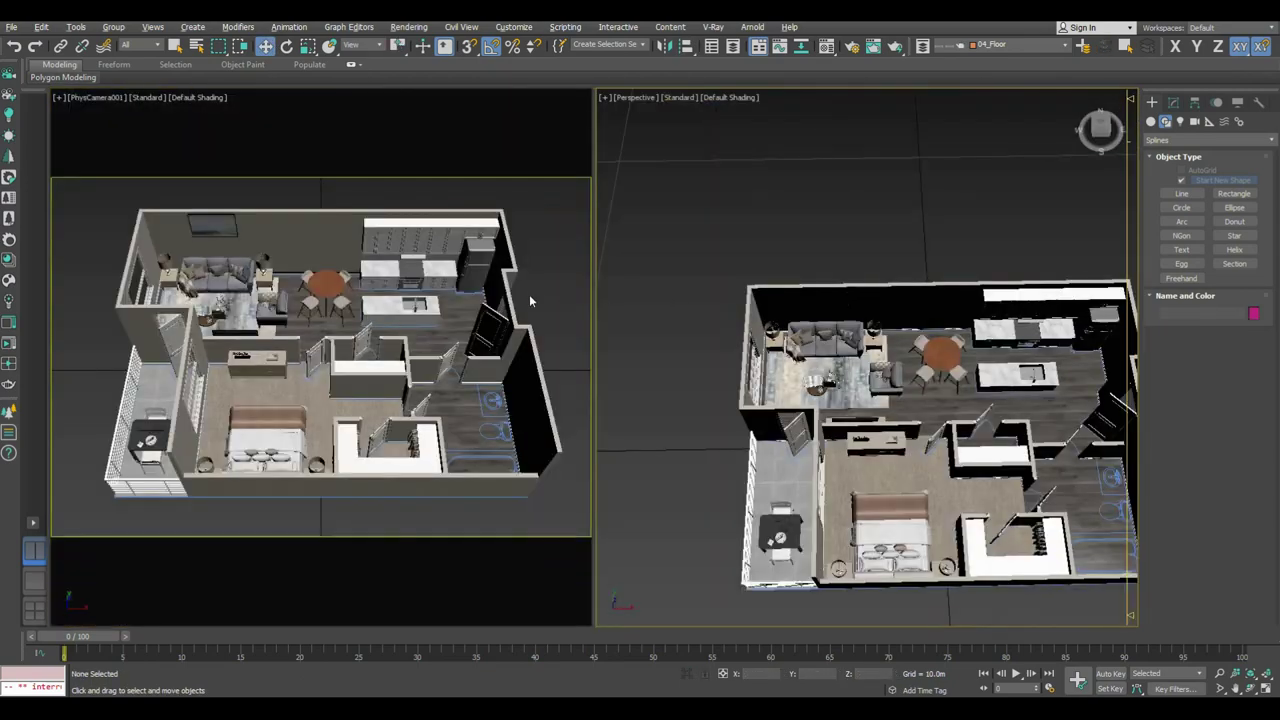
pyautogui.moveTo(640, 390); pyautogui.dragTo(845, 350, button='middle')
pyautogui.click(615, 347)
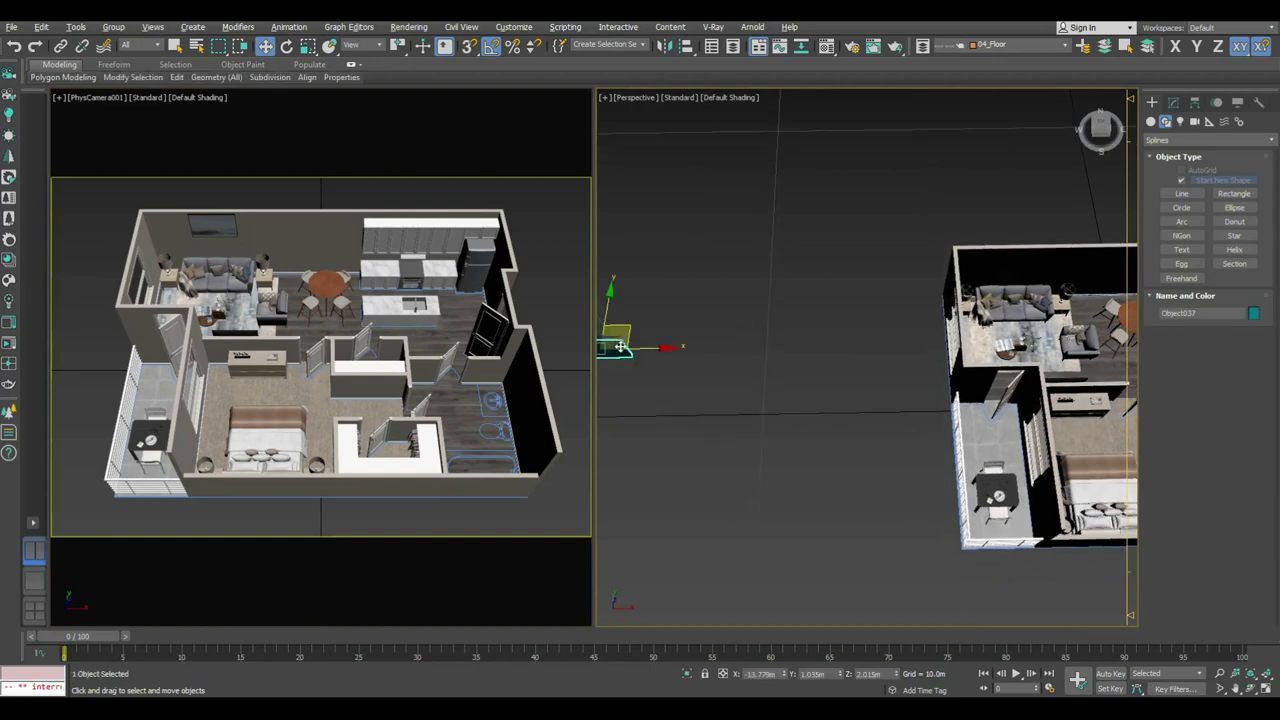
pyautogui.moveTo(630, 328)
pyautogui.mouseDown()
pyautogui.moveTo(1086, 286)
pyautogui.moveTo(1100, 271)
pyautogui.mouseUp()
# Step: Refine the painting in Top view so it sits flush on the wall above the dining table
pyautogui.press('z')
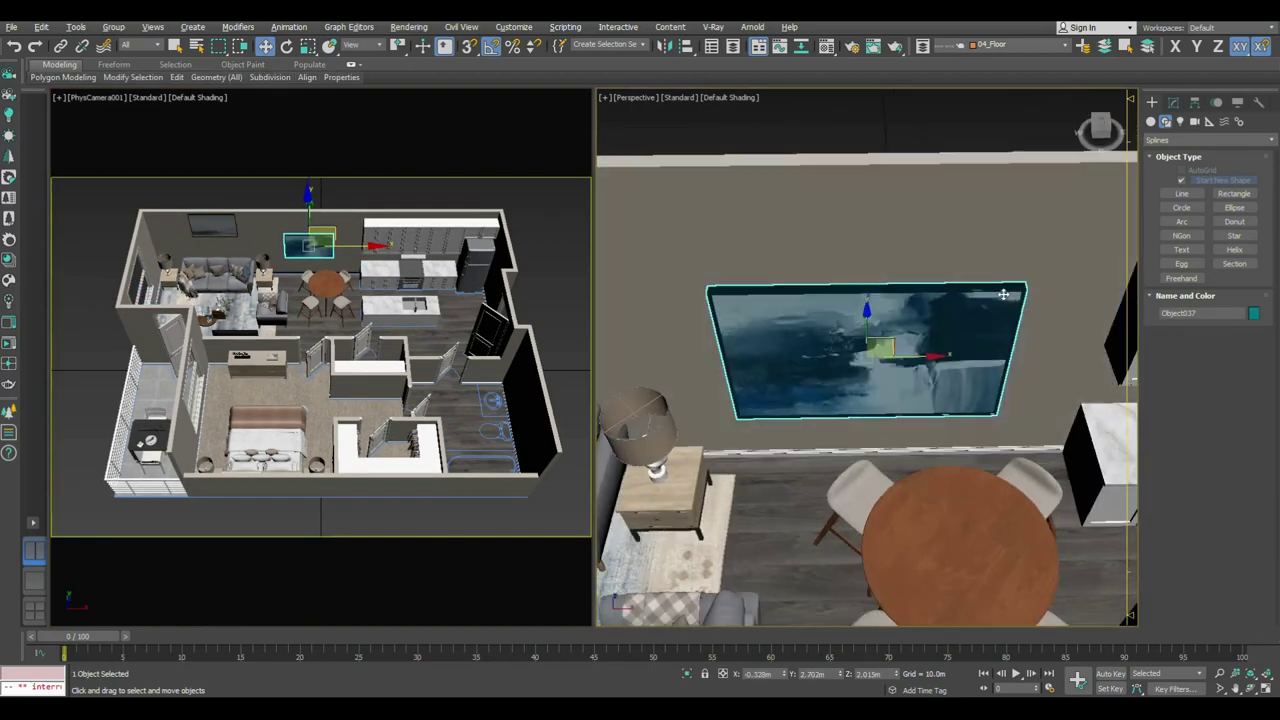
pyautogui.keyDown('alt'); pyautogui.moveTo(840, 343); pyautogui.dragTo(830, 370, button='middle'); pyautogui.keyUp('alt')
pyautogui.moveTo(840, 372); pyautogui.dragTo(730, 292)
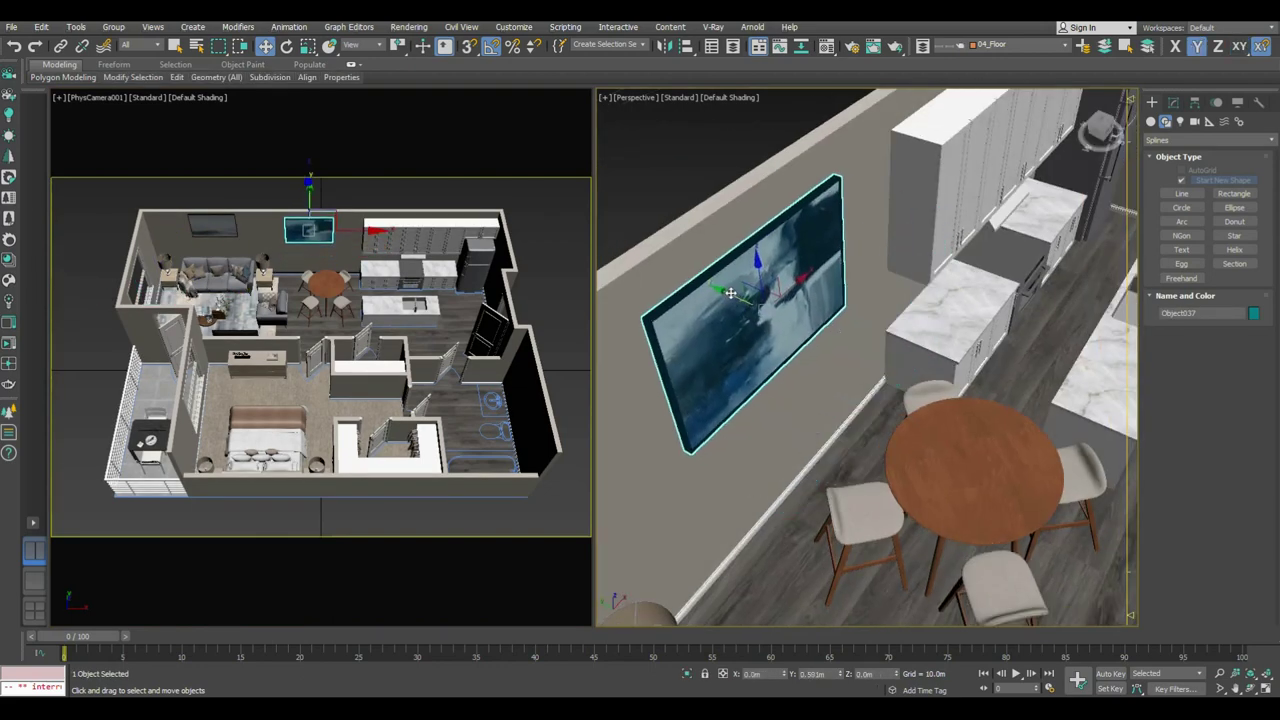
pyautogui.press('t')
pyautogui.moveTo(871, 317); pyautogui.dragTo(871, 263)
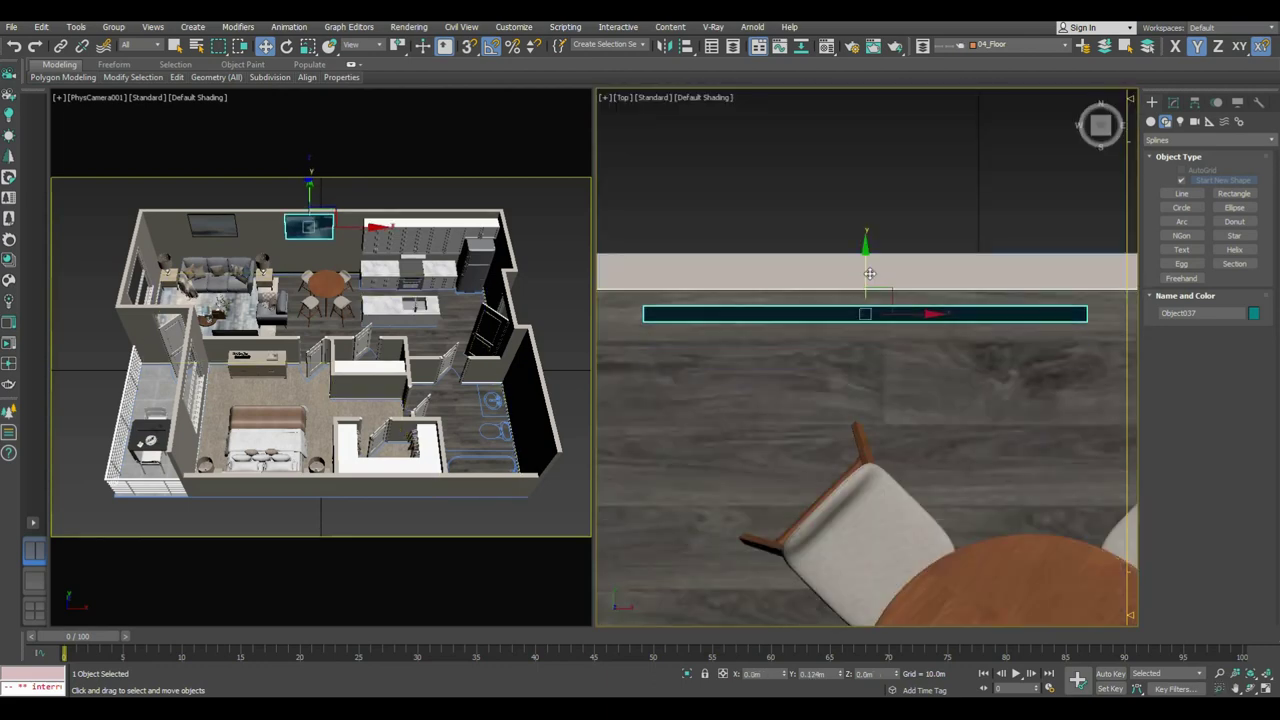
pyautogui.scroll(-3, 871, 259)
pyautogui.scroll(-3, 871, 259)
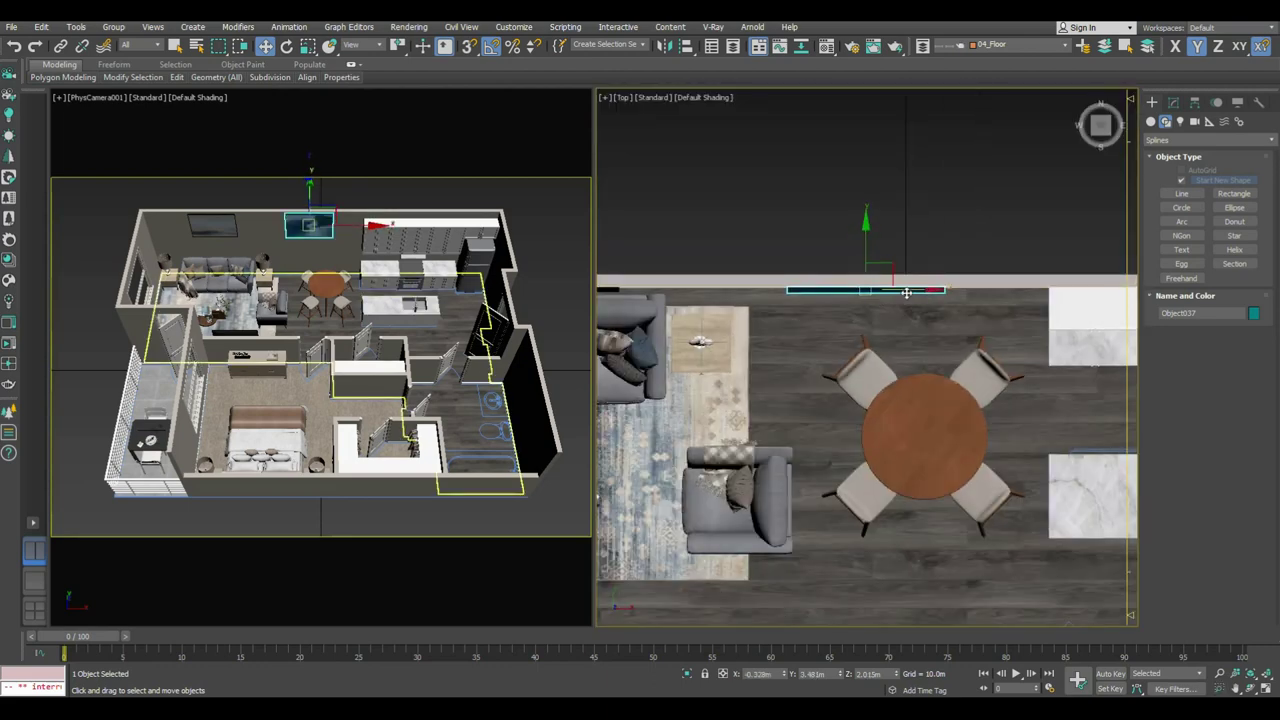
pyautogui.moveTo(906, 290); pyautogui.dragTo(988, 290)
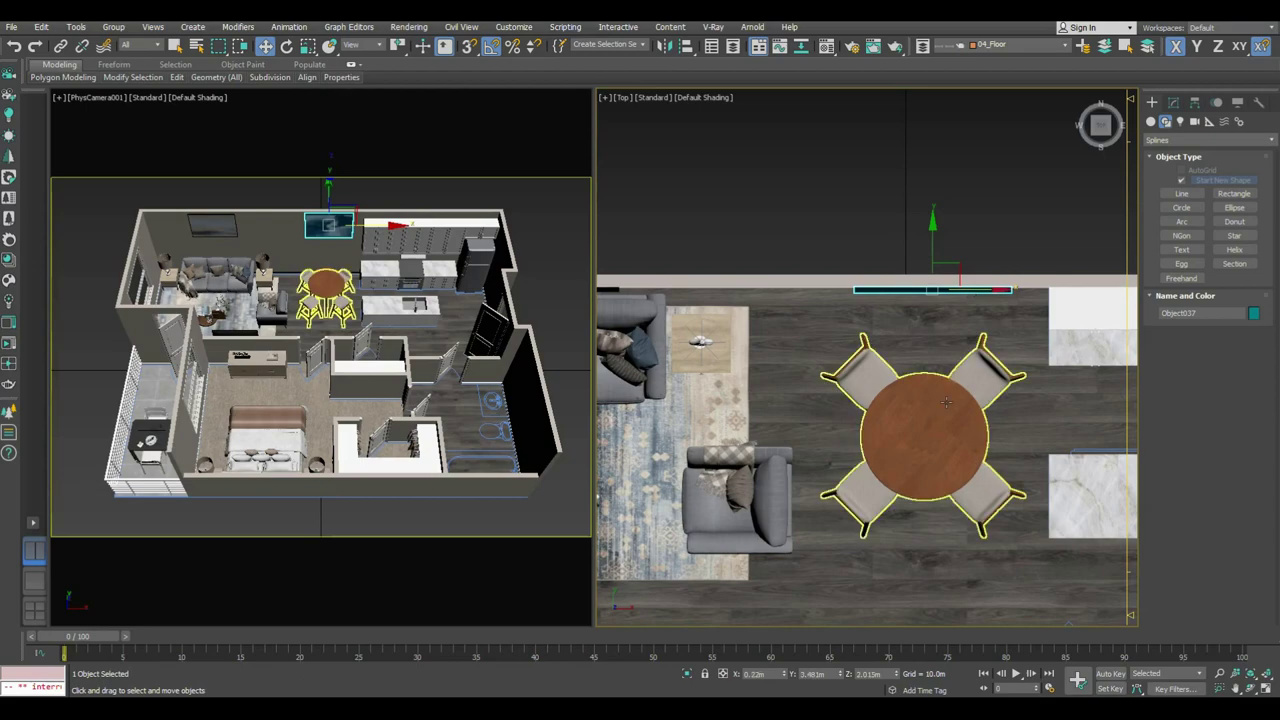
# Step: Compare the new painting's height with the painting above the sofa in Perspective
pyautogui.scroll(5, 946, 402)
pyautogui.press('p')
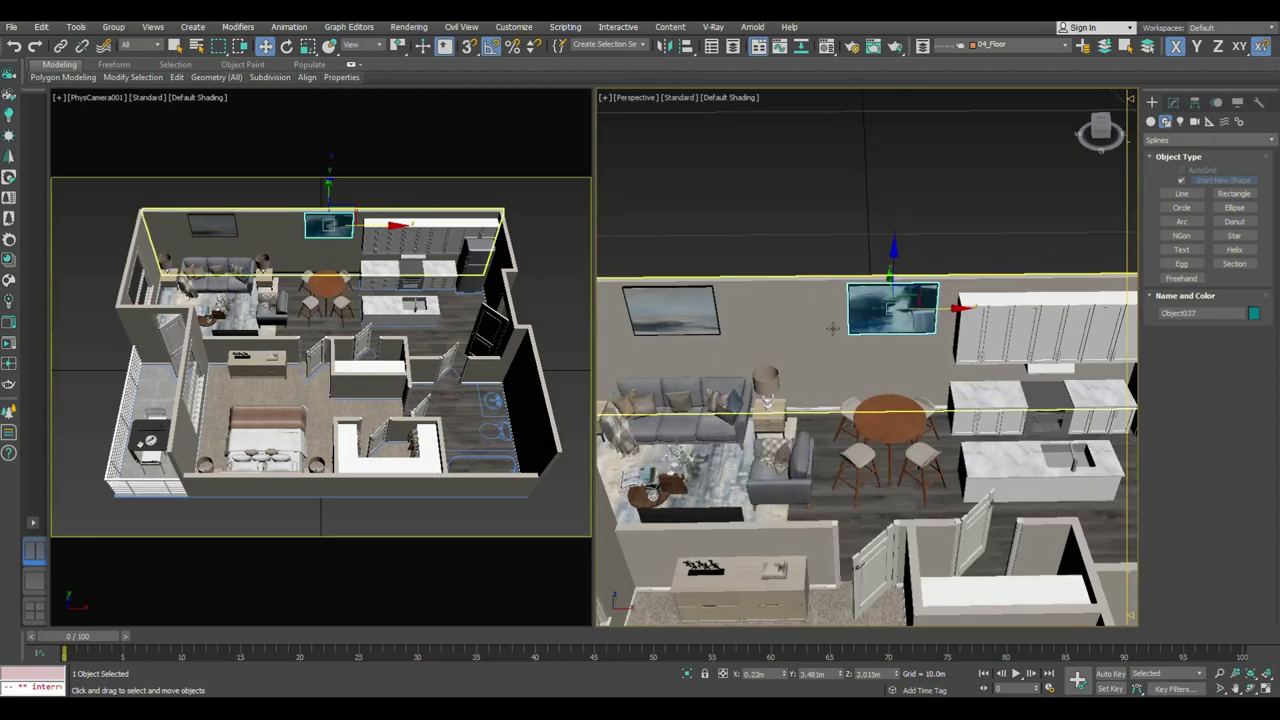
pyautogui.scroll(2, 762, 285)
pyautogui.keyDown('ctrl'); pyautogui.click(762, 285); pyautogui.keyUp('ctrl')
pyautogui.keyDown('alt'); pyautogui.moveTo(762, 285); pyautogui.dragTo(752, 235, button='middle'); pyautogui.keyUp('alt')
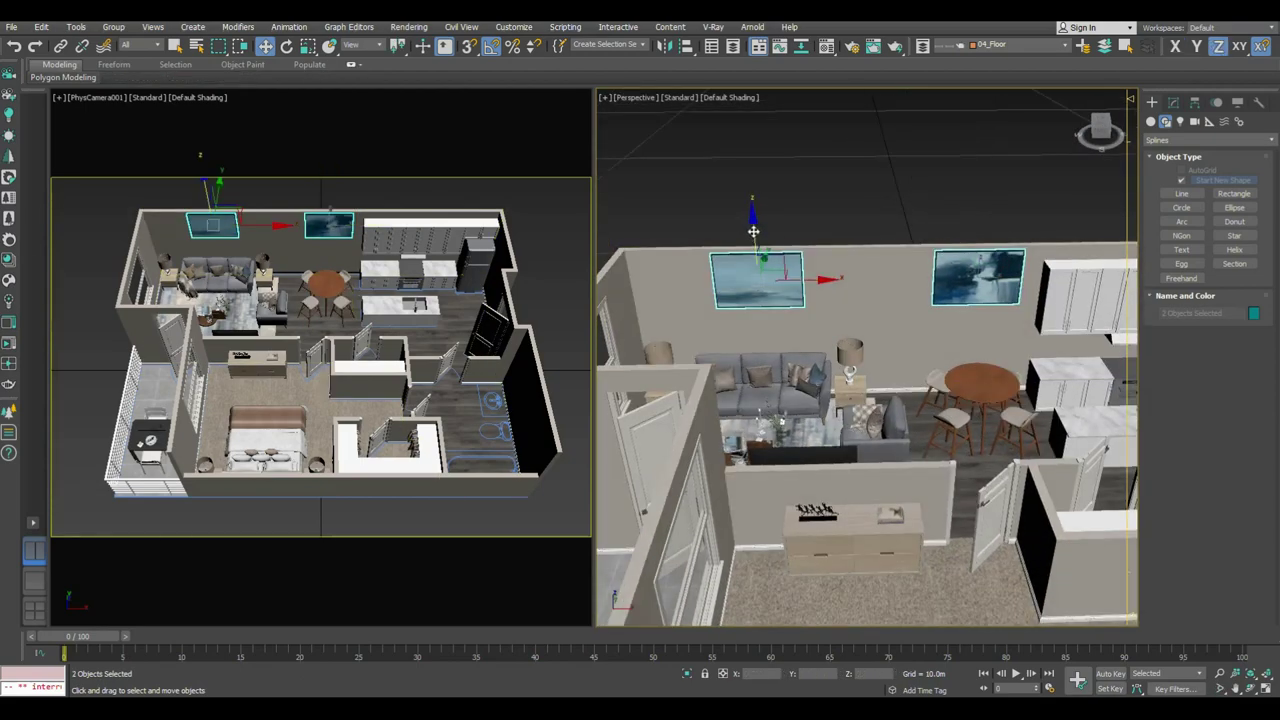
pyautogui.click(820, 232)
pyautogui.keyDown('alt'); pyautogui.moveTo(879, 292); pyautogui.dragTo(861, 316, button='middle'); pyautogui.keyUp('alt')
# Step: Maximize the Perspective viewport and pan to the loose fixtures beside the apartment
pyautogui.scroll(-3, 870, 305)
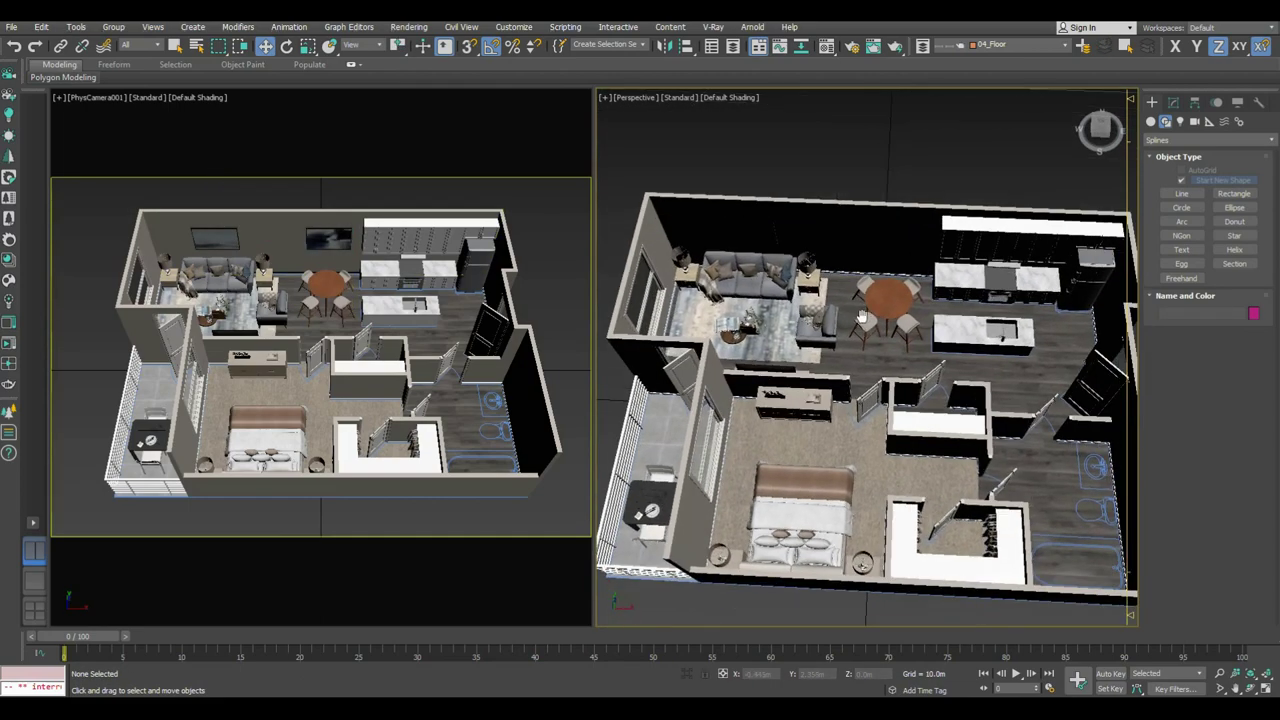
pyautogui.hotkey('alt', 'w')
pyautogui.scroll(-5, 861, 316)
pyautogui.moveTo(280, 350); pyautogui.dragTo(404, 341, button='middle')
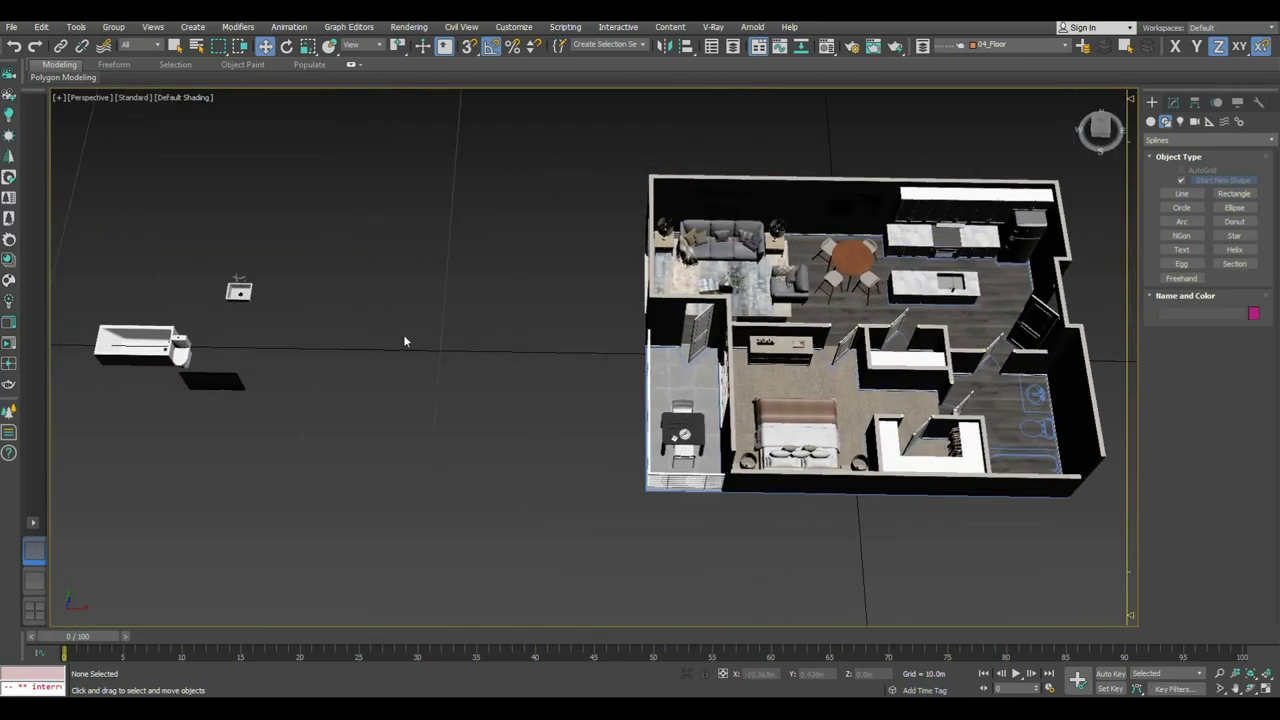
# Step: Move the bathtub from outside the apartment into the bathroom and frame it in Top view
pyautogui.click(117, 376)
pyautogui.moveTo(117, 376); pyautogui.dragTo(1027, 456)
pyautogui.press('t')
pyautogui.press('z')
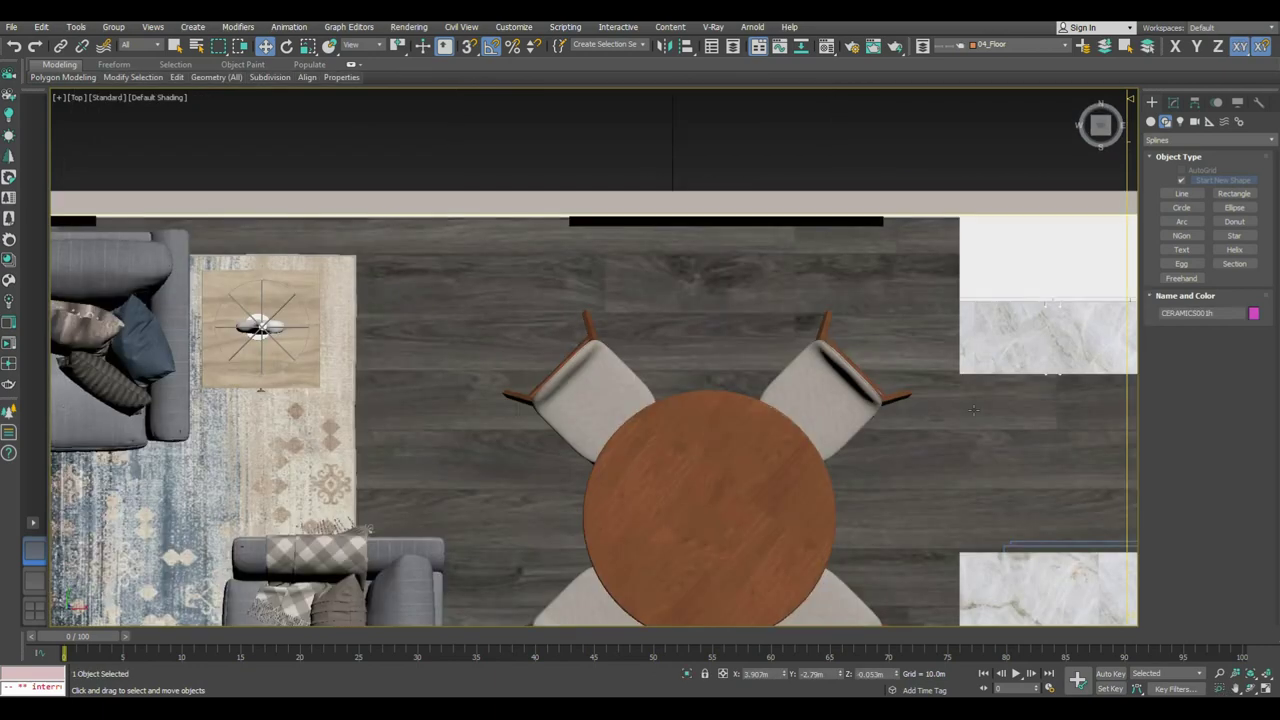
pyautogui.scroll(-3, 600, 360)
# Step: Align the bathtub with Alt+A and push it down against the bathroom wall
pyautogui.hotkey('alt', 'a')
pyautogui.click(629, 134)
pyautogui.click(643, 466)
pyautogui.moveTo(655, 270); pyautogui.dragTo(658, 288)
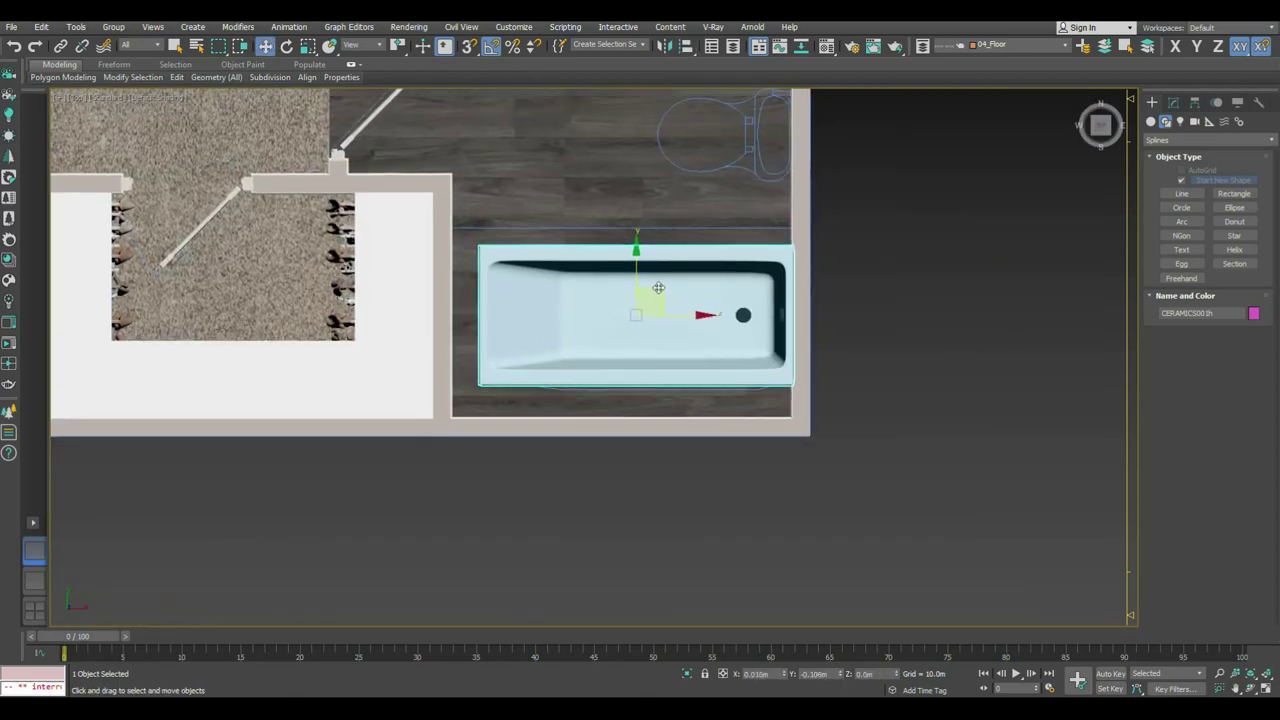
pyautogui.scroll(2, 658, 289)
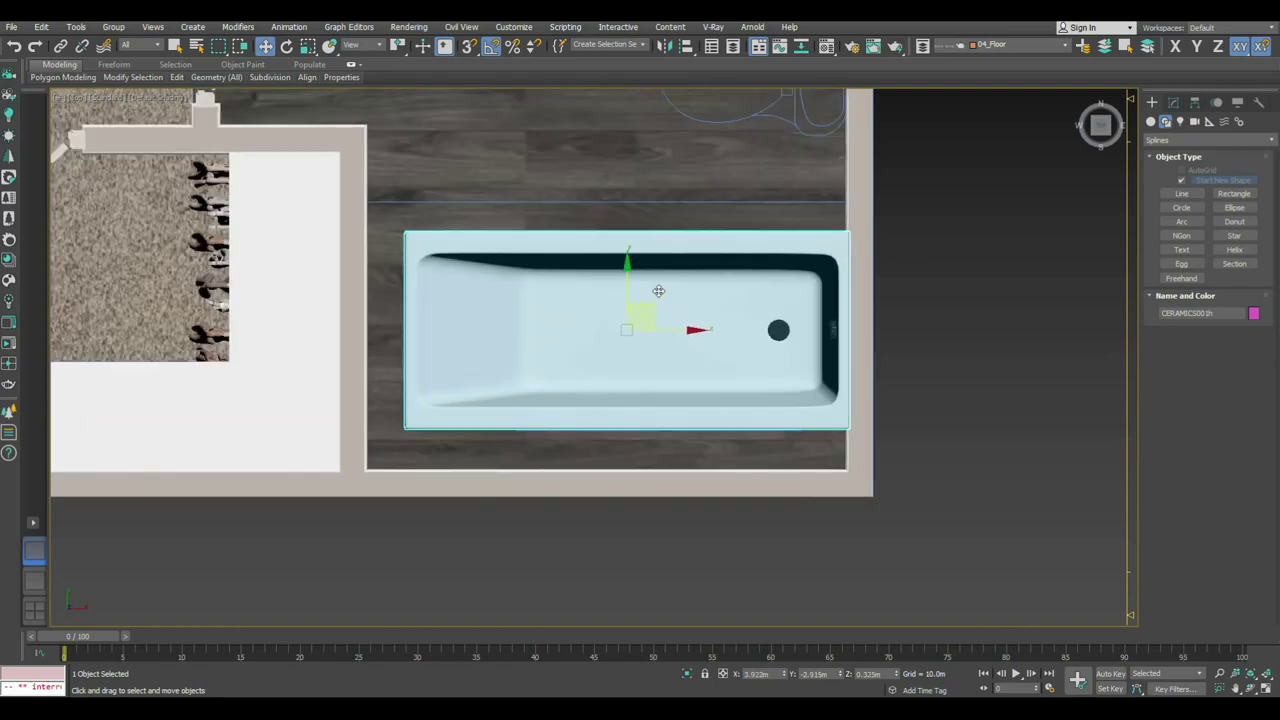
pyautogui.doubleClick(658, 290)
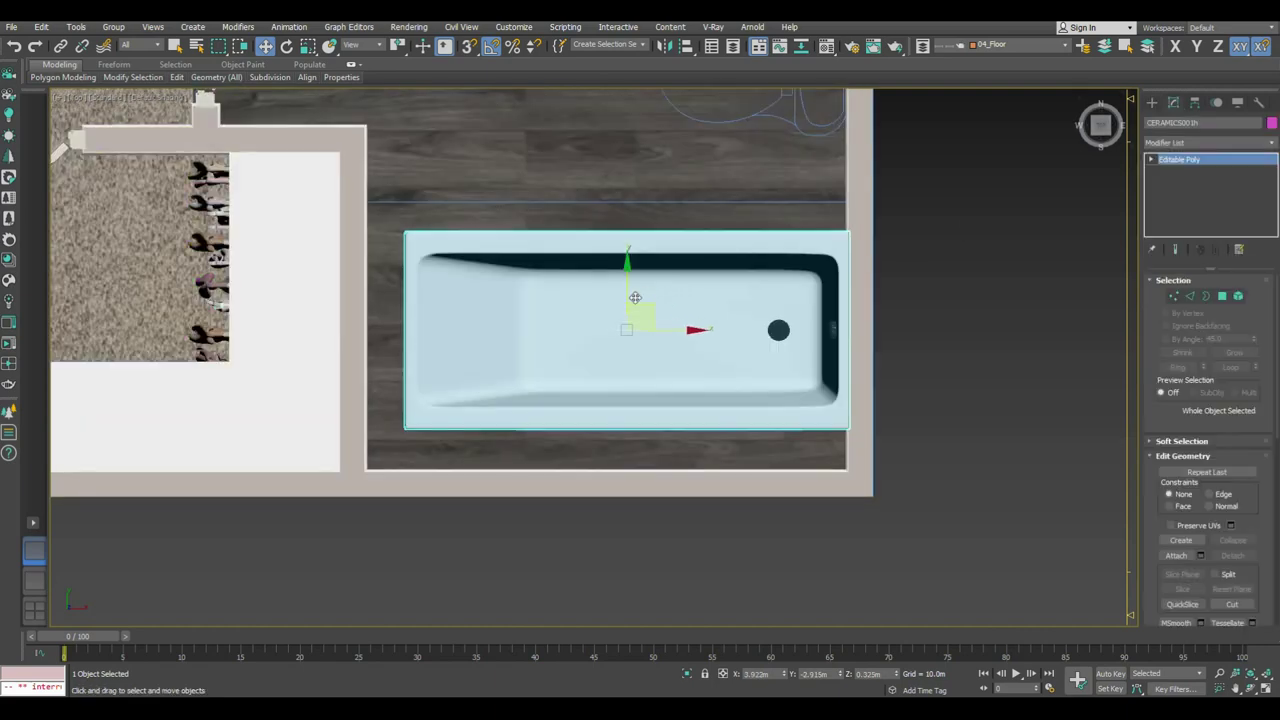
pyautogui.moveTo(627, 290); pyautogui.dragTo(627, 335)
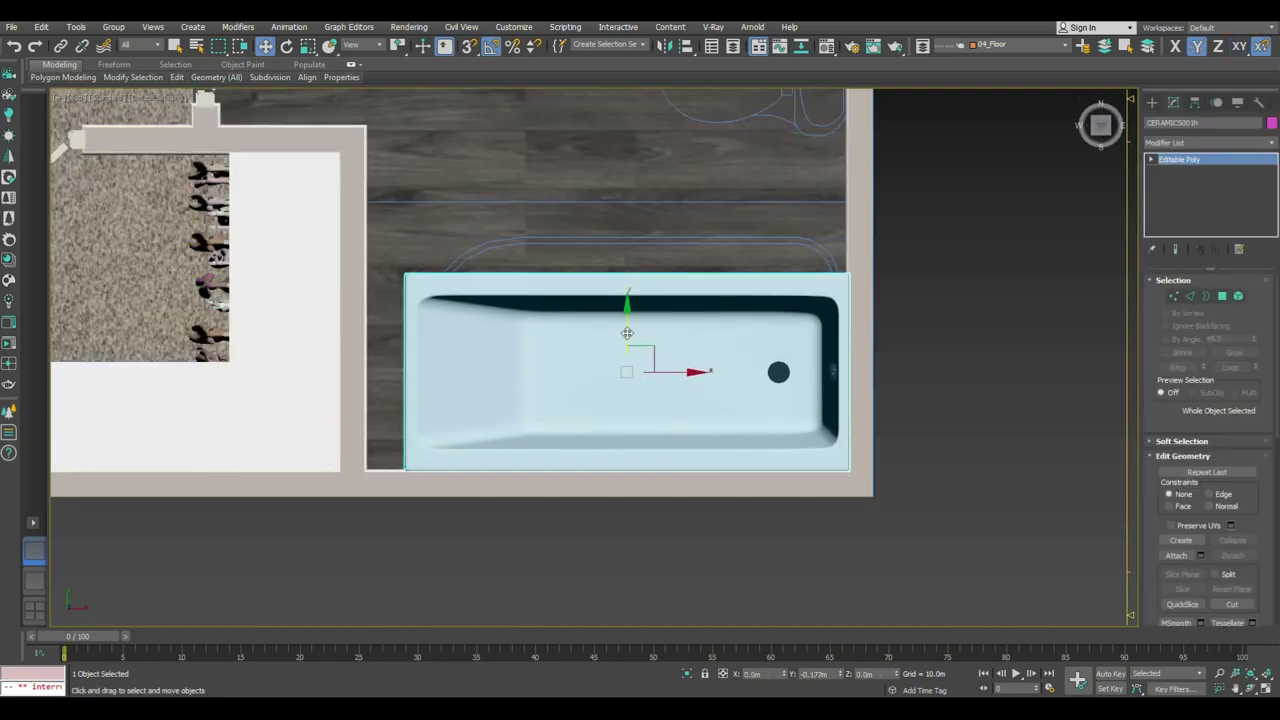
# Step: Add an FFD 2x2x2 modifier to the bathtub and enter its Control Points level
pyautogui.click(1181, 141)
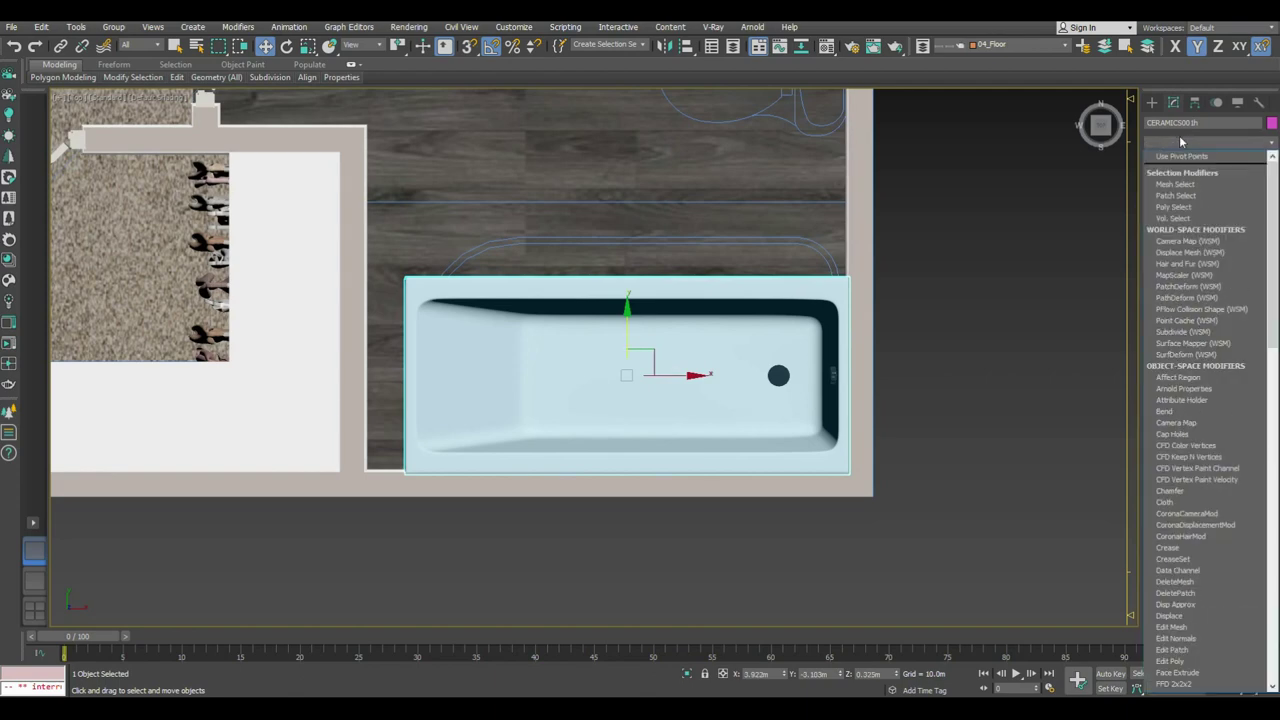
pyautogui.press('f')
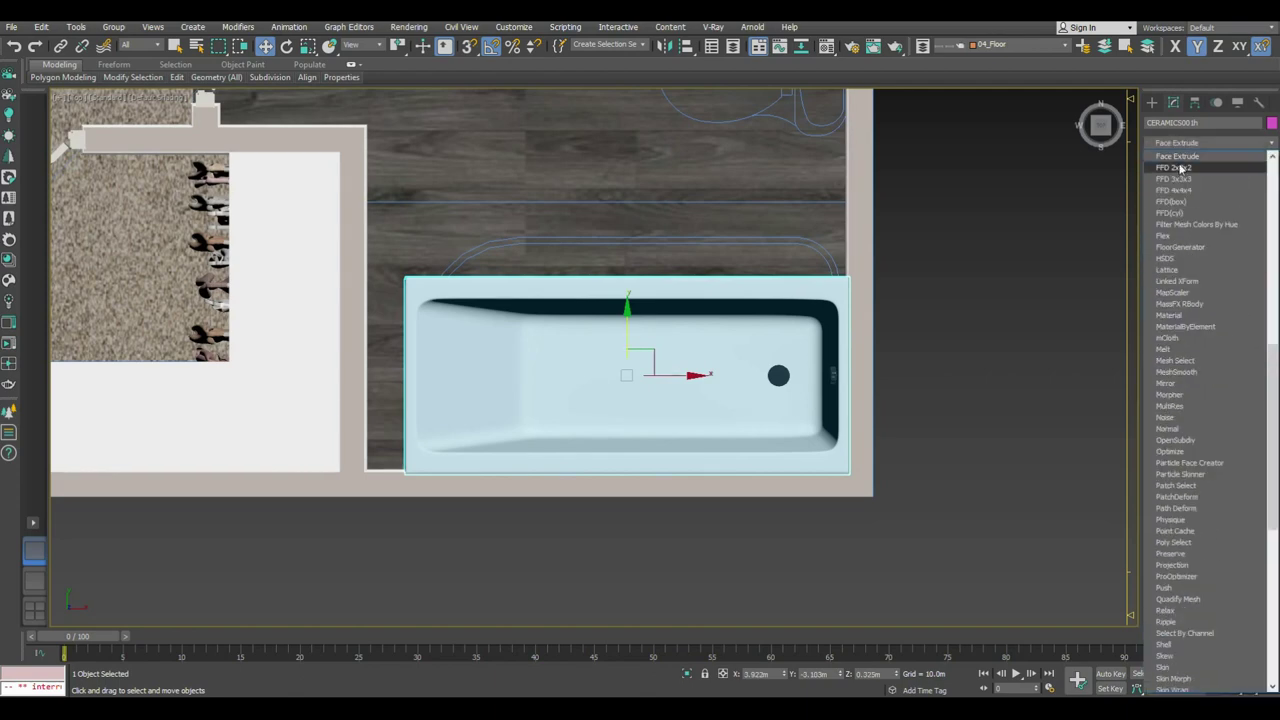
pyautogui.click(1182, 167)
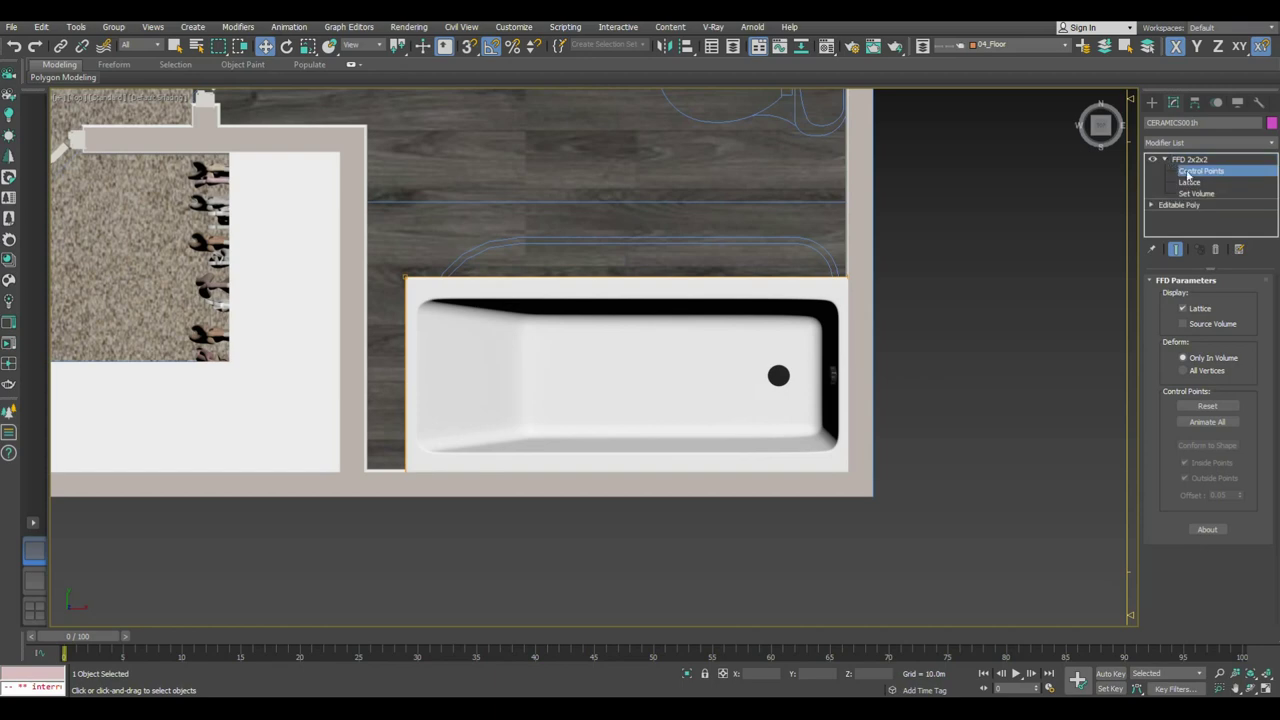
pyautogui.click(1188, 172)
pyautogui.click(1200, 172)
# Step: With snaps on, pull the top control points up so the tub reaches the wall
pyautogui.press('s')
pyautogui.moveTo(624, 234); pyautogui.dragTo(626, 204)
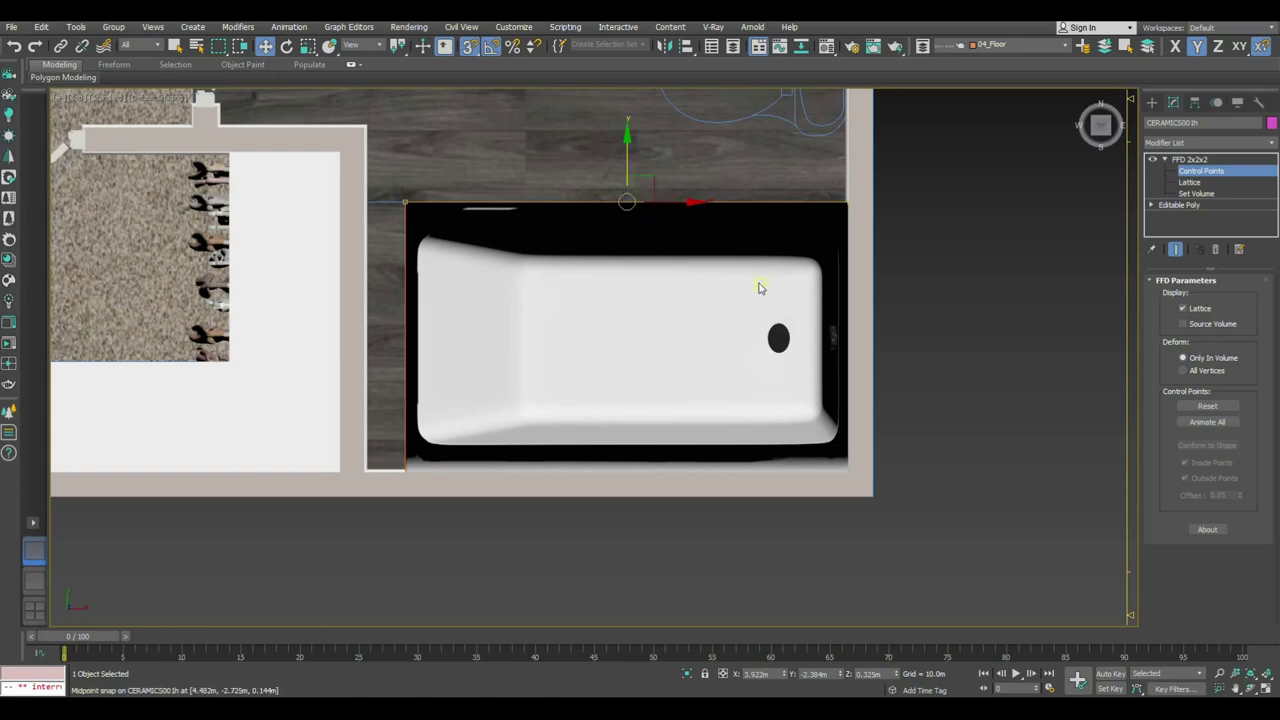
pyautogui.click(1151, 104)
pyautogui.moveTo(620, 330)
pyautogui.keyDown('alt'); pyautogui.mouseDown(button='middle')
pyautogui.moveTo(900, 297)
pyautogui.moveTo(829, 334)
pyautogui.mouseUp(button='middle'); pyautogui.keyUp('alt')
# Step: Convert the bathtub to an editable poly
pyautogui.scroll(-3, 745, 333)
pyautogui.keyDown('alt'); pyautogui.moveTo(745, 333); pyautogui.dragTo(731, 285, button='middle'); pyautogui.keyUp('alt')
pyautogui.rightClick(731, 285)
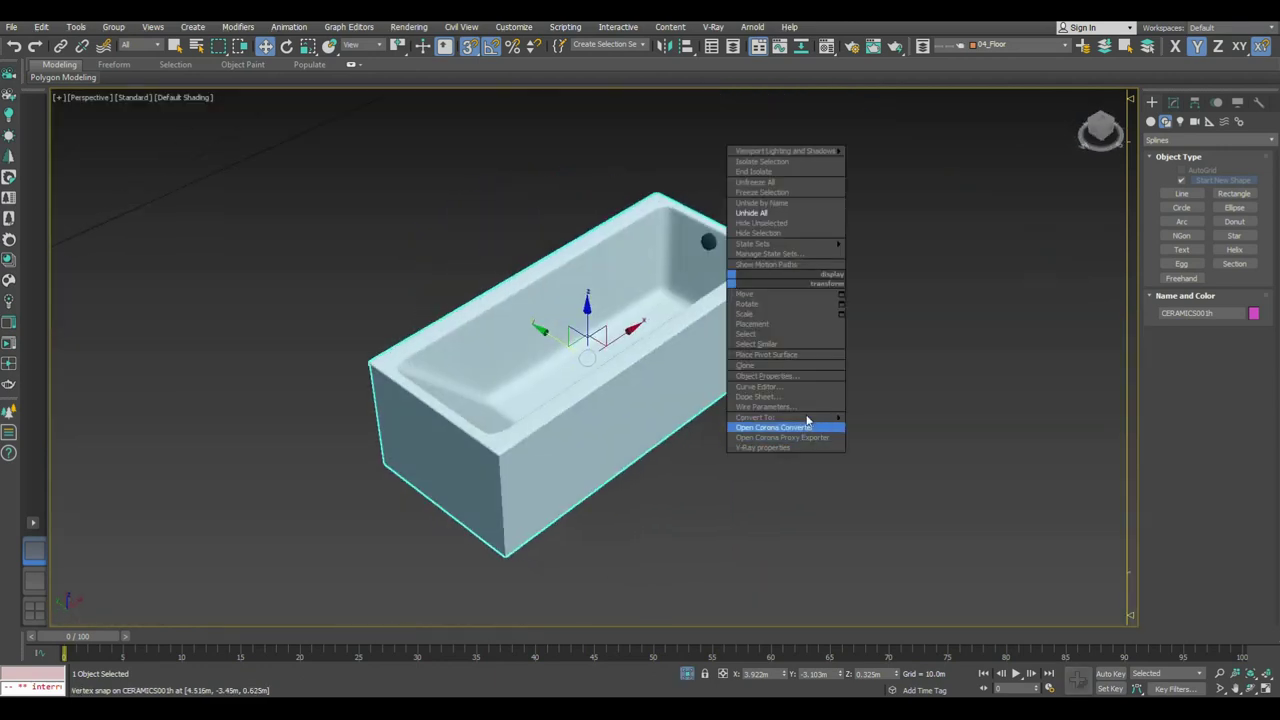
pyautogui.click(711, 428)
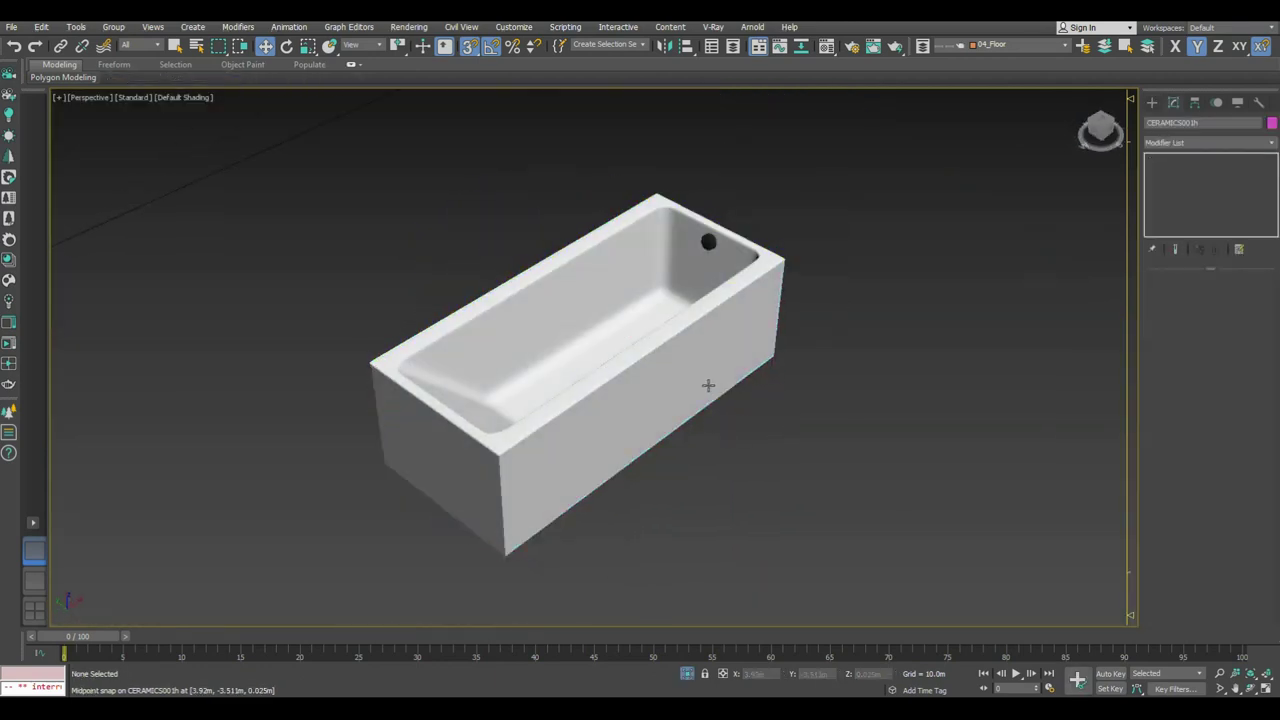
pyautogui.keyDown('alt'); pyautogui.moveTo(703, 377); pyautogui.dragTo(830, 370, button='middle'); pyautogui.keyUp('alt')
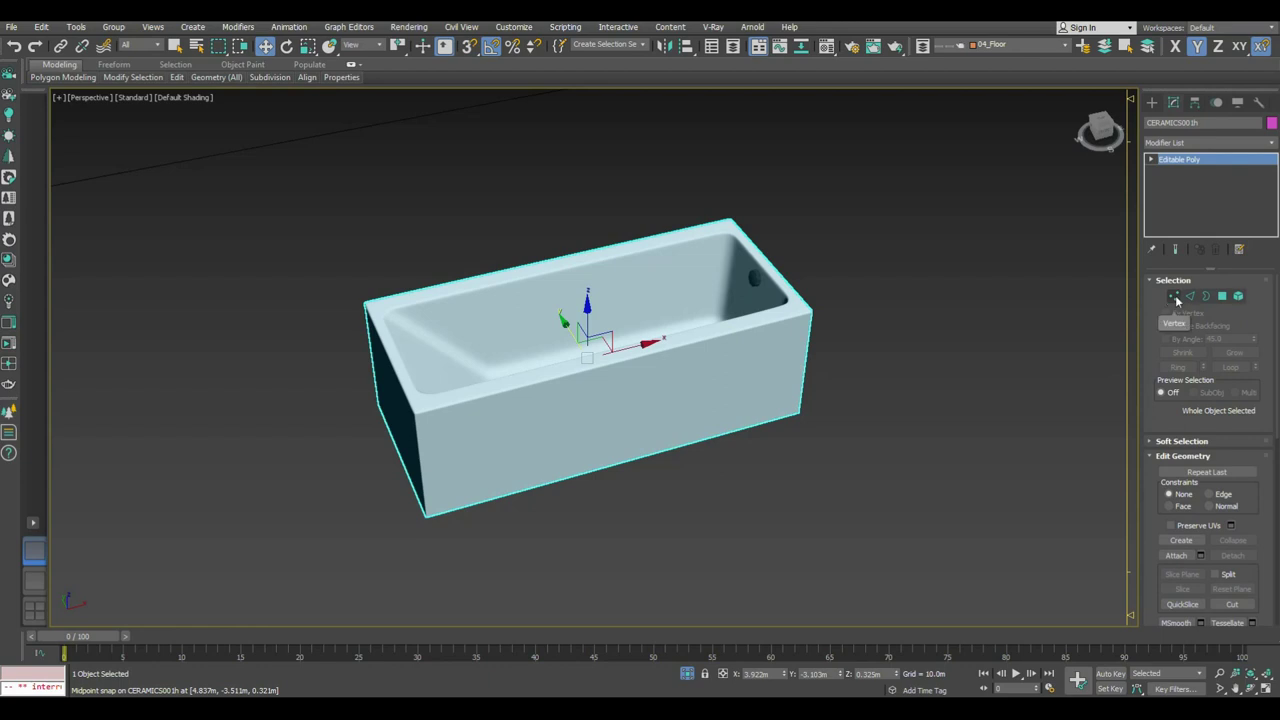
# Step: Add a fresh FFD 2x2x2 modifier to the bathtub
pyautogui.click(1200, 143)
pyautogui.scroll(-3, 1198, 152)
pyautogui.scroll(-3, 1198, 152)
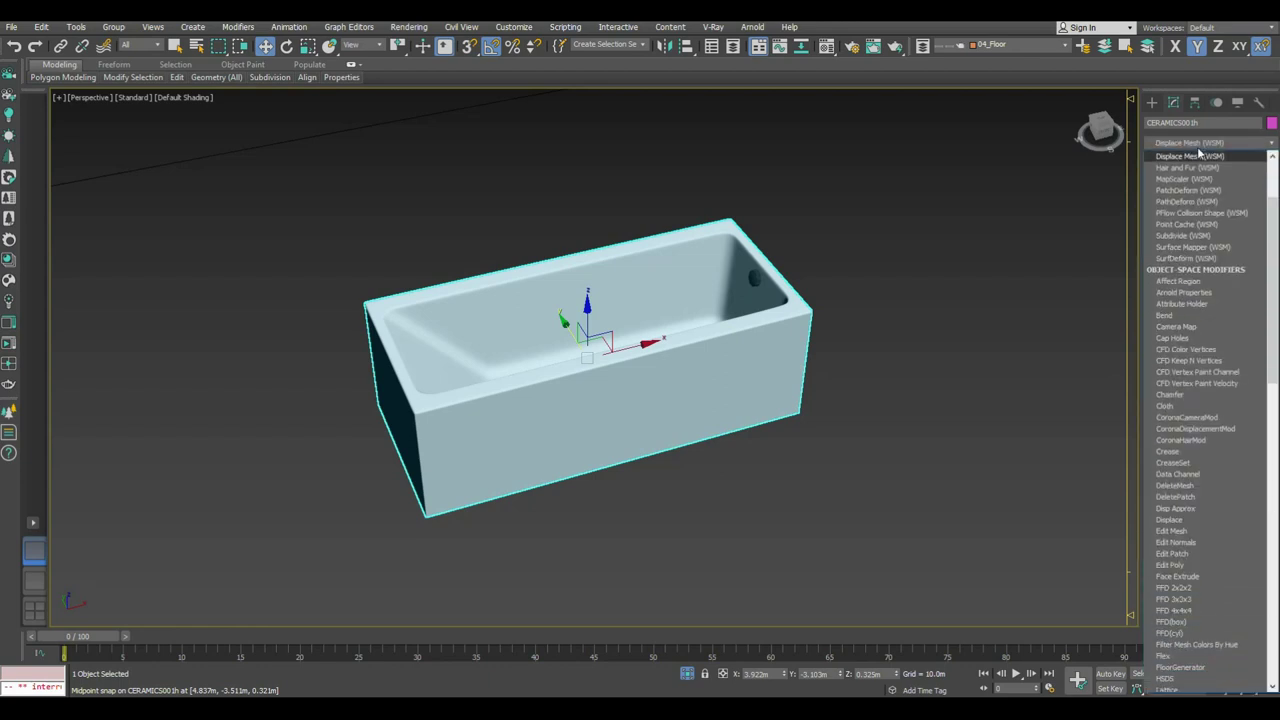
pyautogui.click(1196, 143)
pyautogui.click(1195, 143)
pyautogui.scroll(-5, 1193, 156)
pyautogui.click(1164, 160)
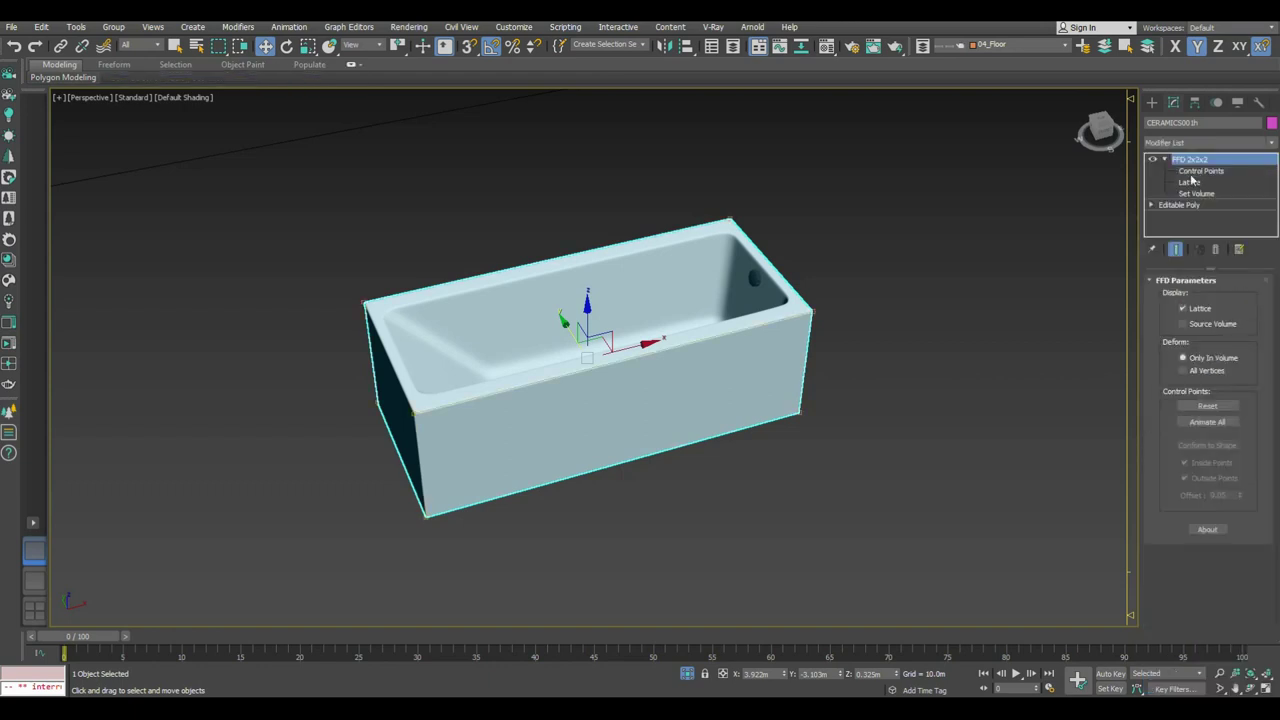
# Step: Edit the FFD control points constrained to X, then bring the room back into view
pyautogui.click(1200, 171)
pyautogui.click(430, 420)
pyautogui.click(440, 394)
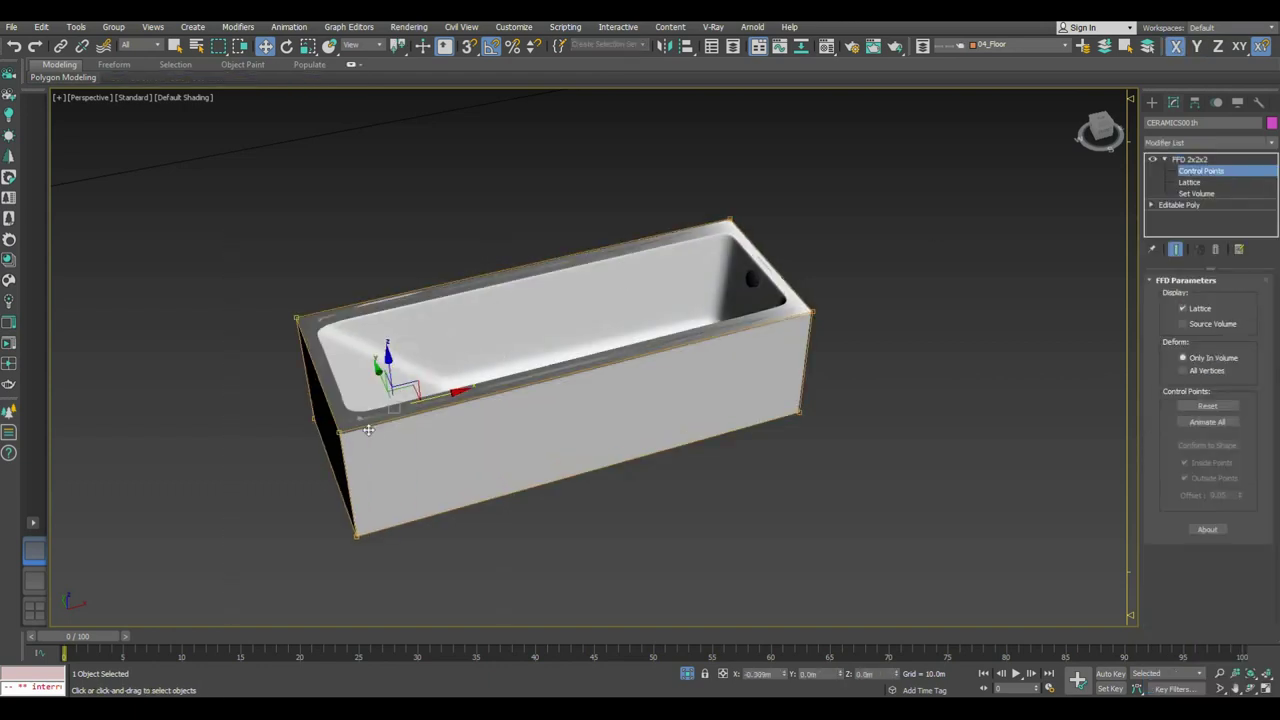
pyautogui.click(1183, 161)
pyautogui.click(686, 674)
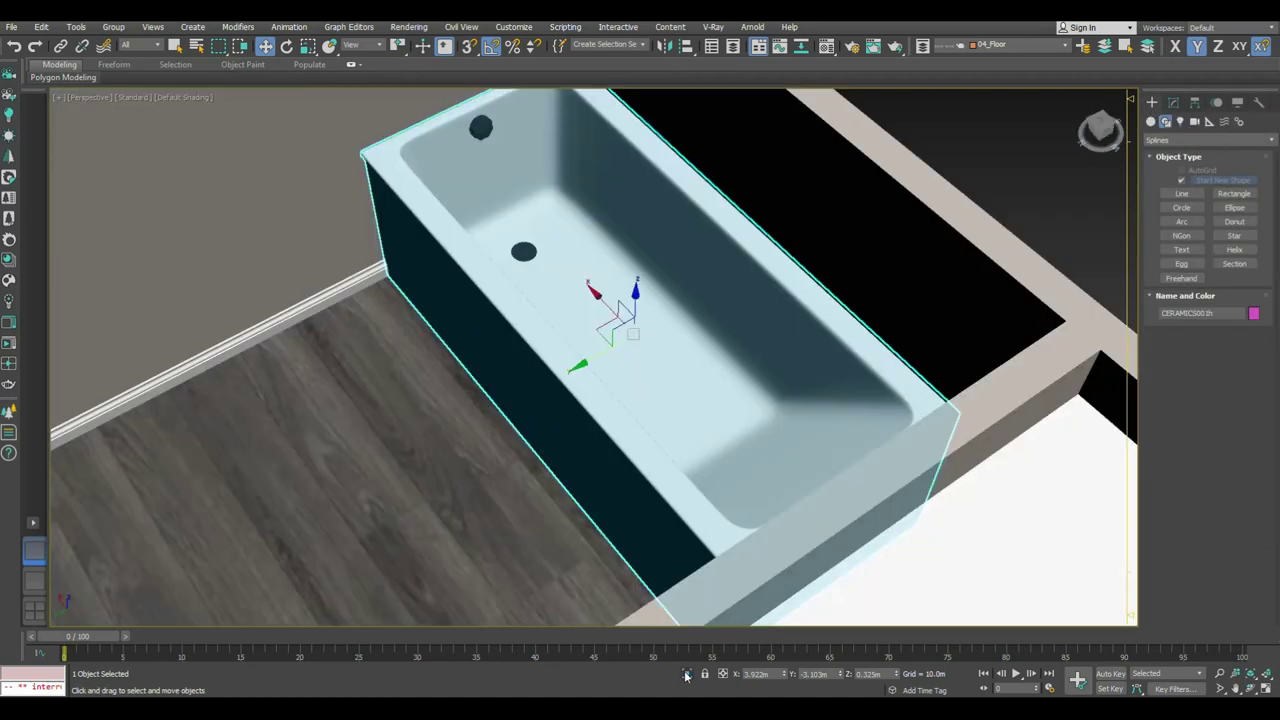
# Step: In Top view, scale the tub up slightly and nudge it left using Offset mode
pyautogui.press('t')
pyautogui.scroll(-4, 660, 340)
pyautogui.press('r')
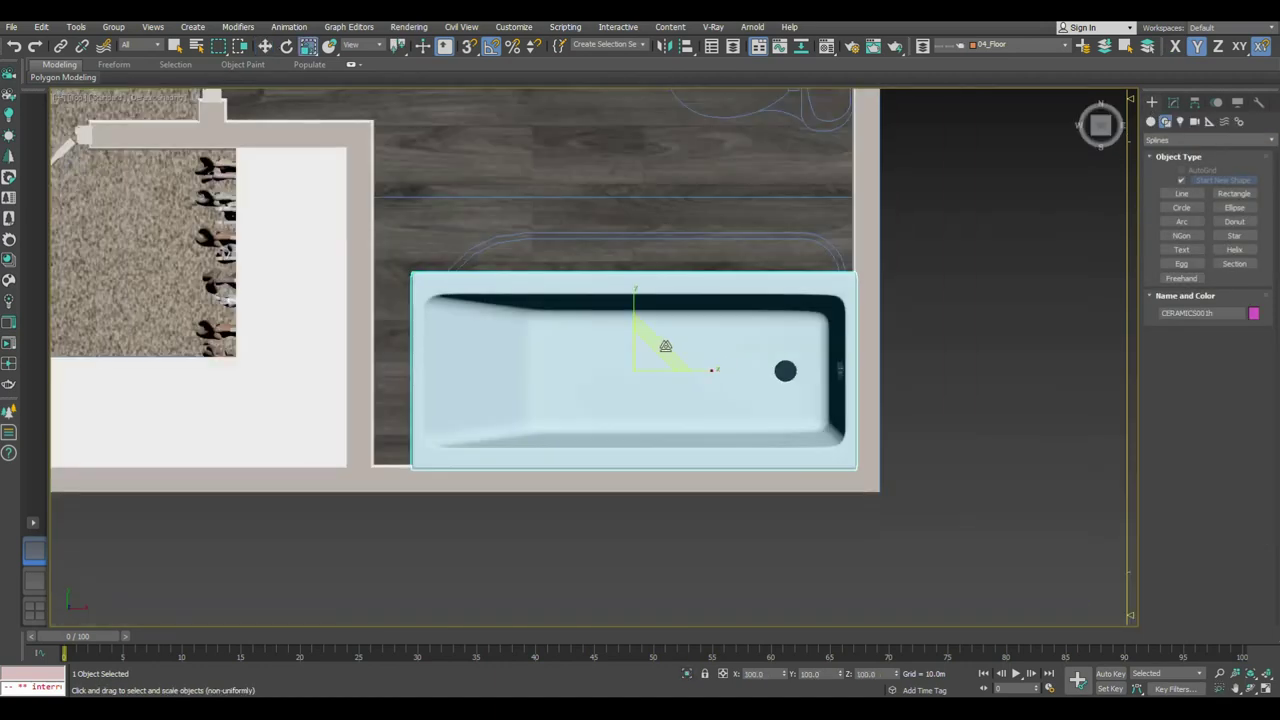
pyautogui.scroll(1, 670, 342)
pyautogui.moveTo(670, 342)
pyautogui.mouseDown()
pyautogui.moveTo(634, 290)
pyautogui.moveTo(634, 251)
pyautogui.moveTo(641, 281)
pyautogui.mouseUp()
pyautogui.press('w')
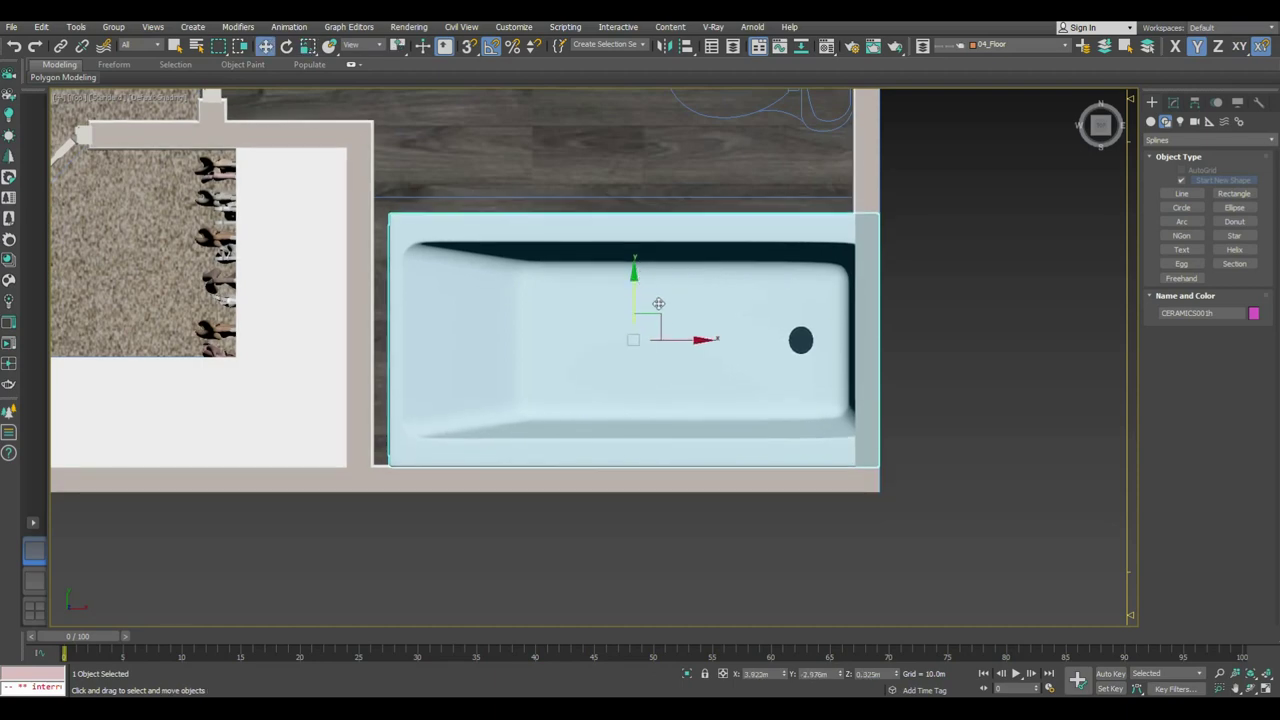
pyautogui.click(661, 344)
pyautogui.moveTo(680, 340); pyautogui.dragTo(661, 341)
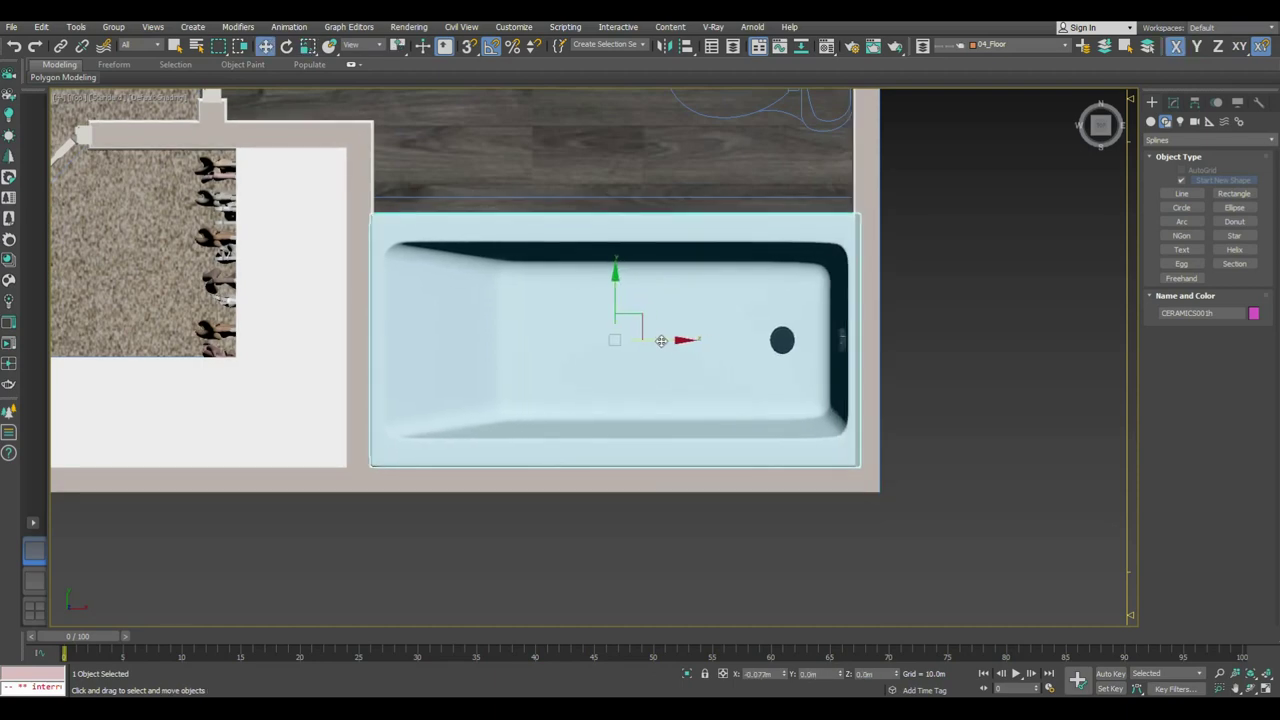
pyautogui.press('r')
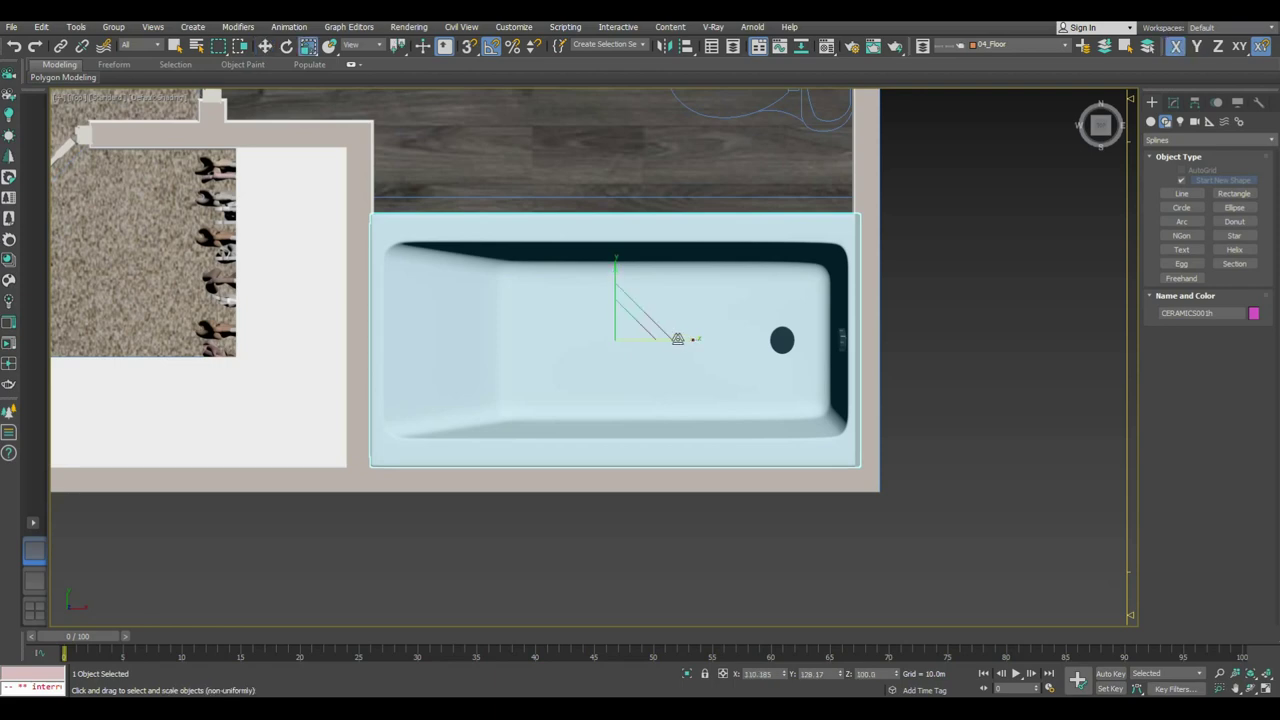
pyautogui.press('w')
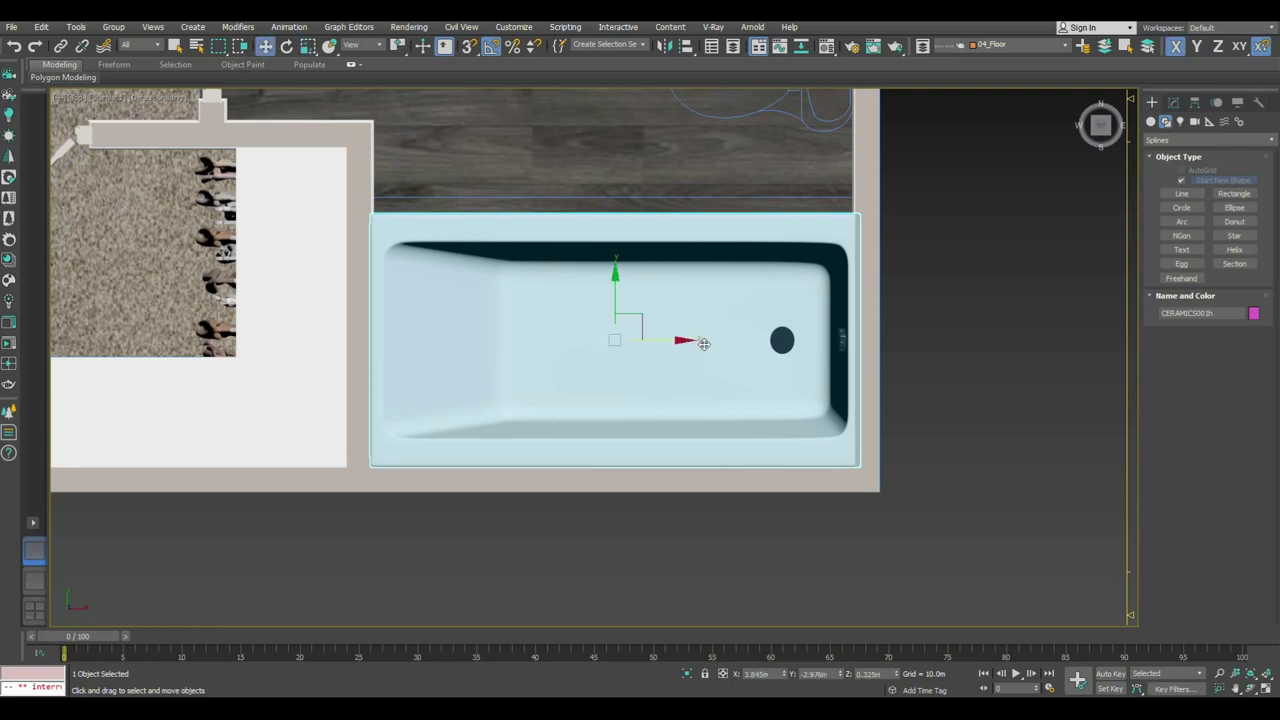
# Step: Orbit the Perspective view to an angled look at the tub, then deselect it
pyautogui.scroll(3, 700, 342)
pyautogui.press('p')
pyautogui.moveTo(700, 342)
pyautogui.keyDown('alt'); pyautogui.mouseDown(button='middle')
pyautogui.moveTo(752, 345)
pyautogui.moveTo(620, 369)
pyautogui.moveTo(640, 380)
pyautogui.mouseUp(button='middle'); pyautogui.keyUp('alt')
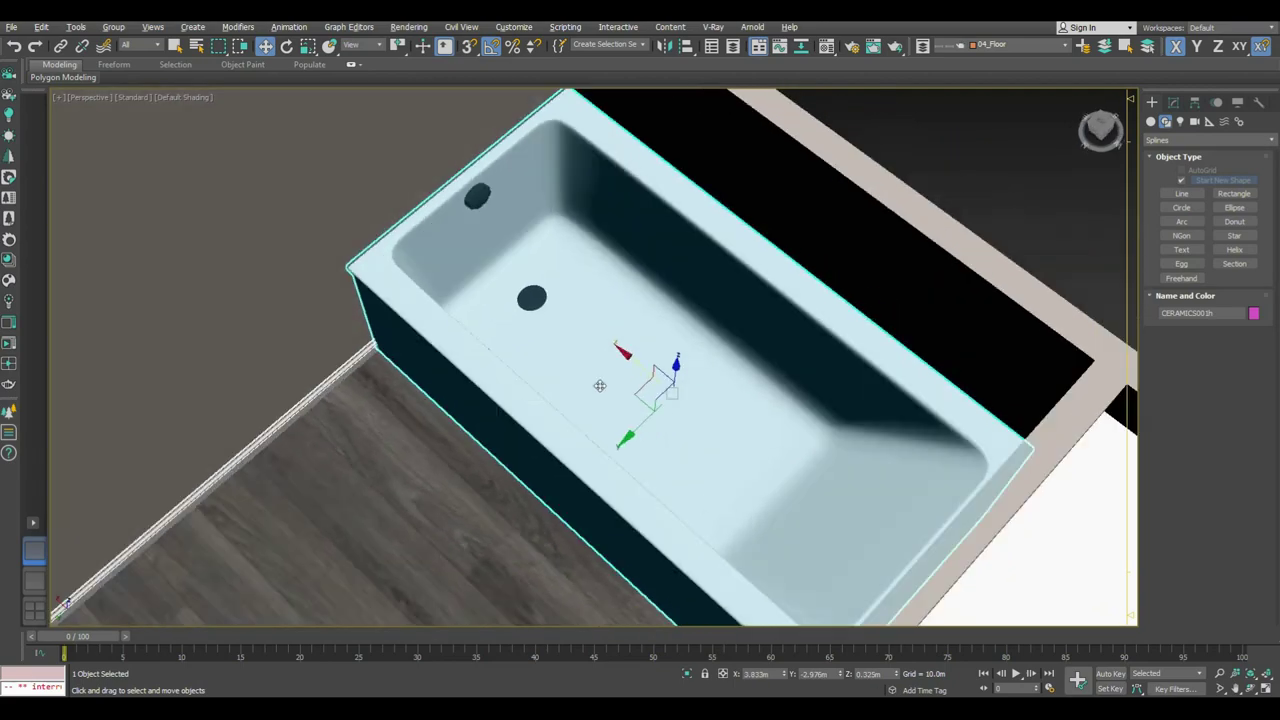
pyautogui.scroll(-5, 700, 350)
pyautogui.click(681, 379)
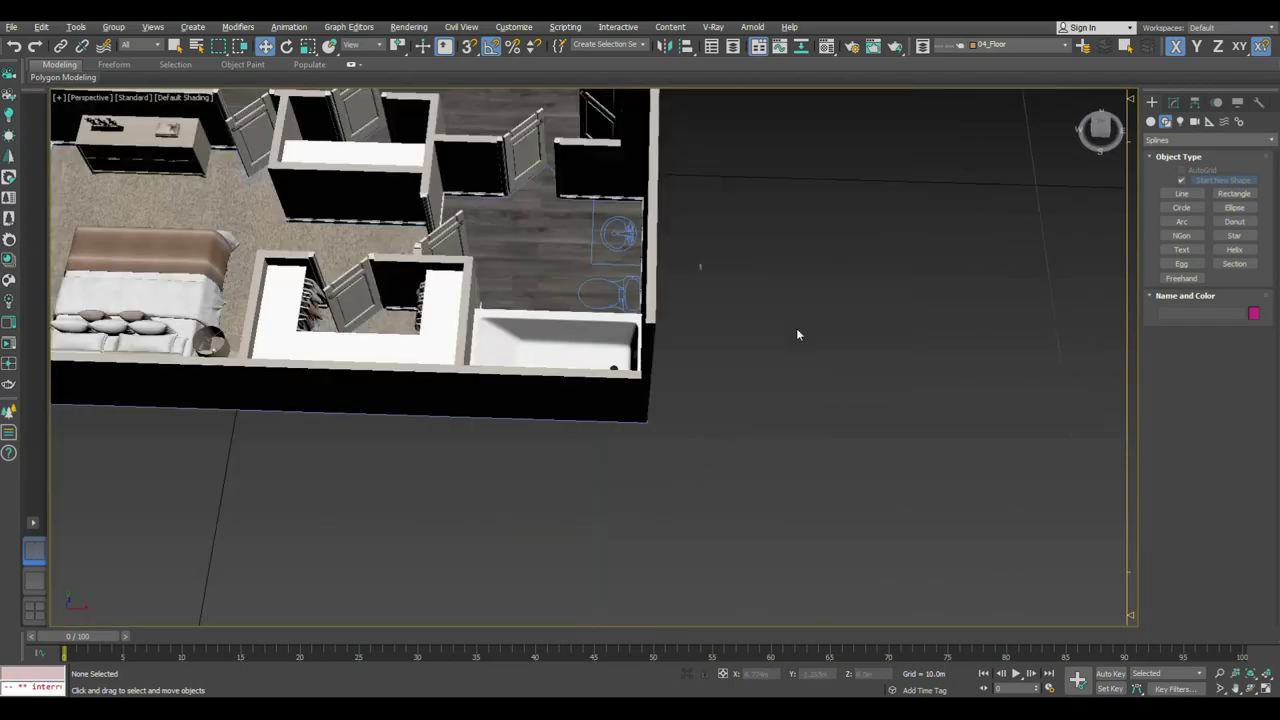
# Step: Move the toilet from outside the apartment into the bathroom and frame it in Top view
pyautogui.scroll(-5, 797, 334)
pyautogui.scroll(-5, 805, 383)
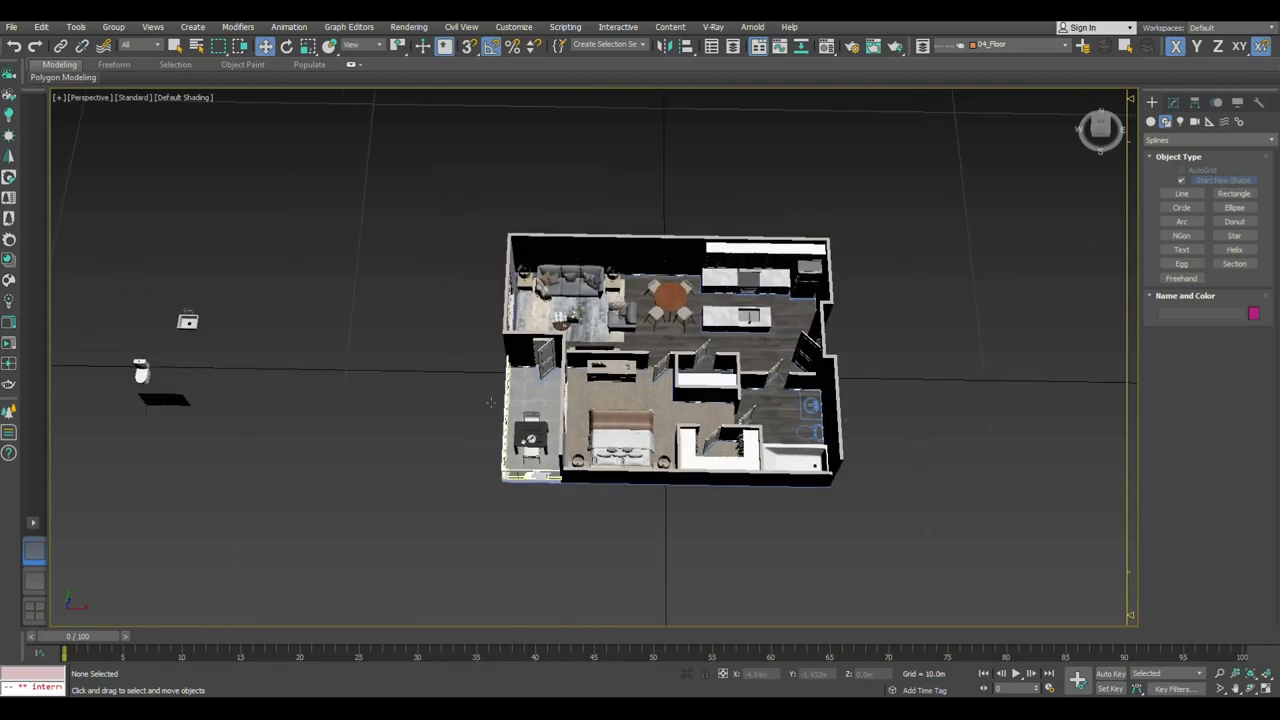
pyautogui.click(141, 370)
pyautogui.moveTo(141, 370)
pyautogui.mouseDown()
pyautogui.moveTo(688, 355)
pyautogui.moveTo(870, 412)
pyautogui.moveTo(845, 412)
pyautogui.mouseUp()
pyautogui.press('t')
pyautogui.press('z')
pyautogui.scroll(-5, 814, 371)
# Step: Rotate the toilet −90°, enlarge it, and slide it along X against the wall
pyautogui.press('e')
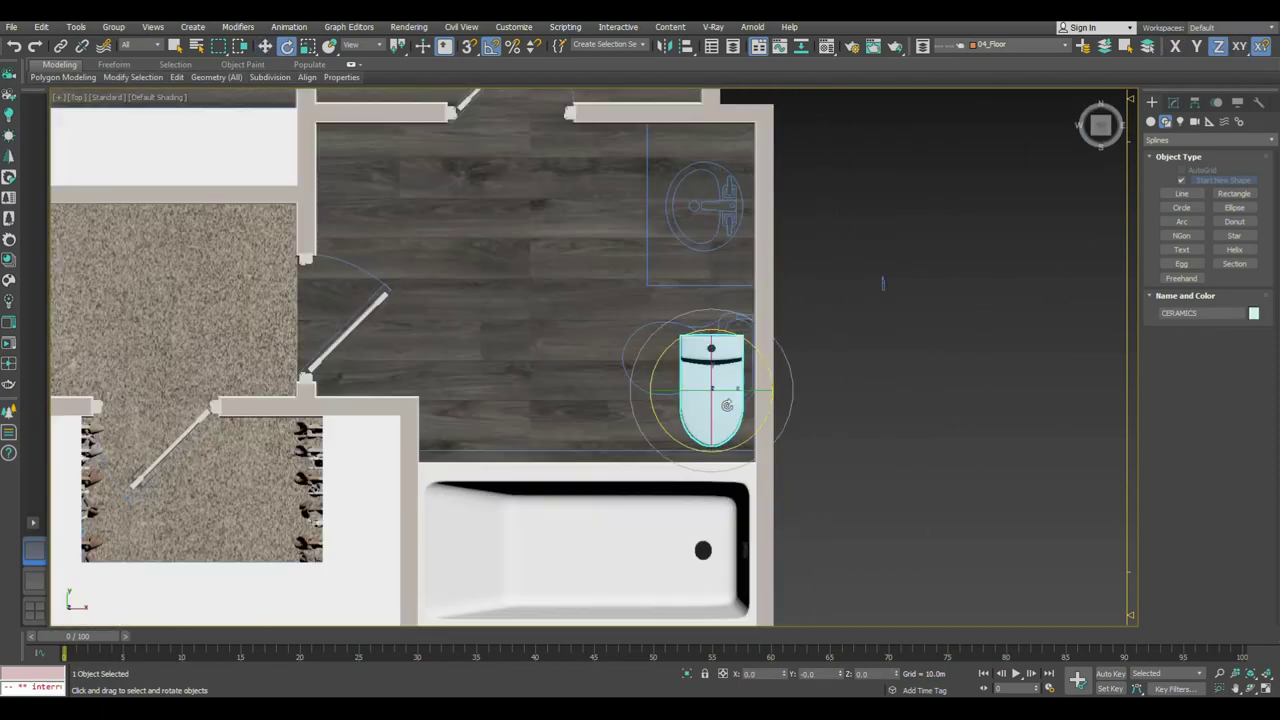
pyautogui.moveTo(770, 365)
pyautogui.mouseDown()
pyautogui.moveTo(789, 394)
pyautogui.moveTo(703, 343)
pyautogui.moveTo(721, 337)
pyautogui.mouseUp()
pyautogui.press('w')
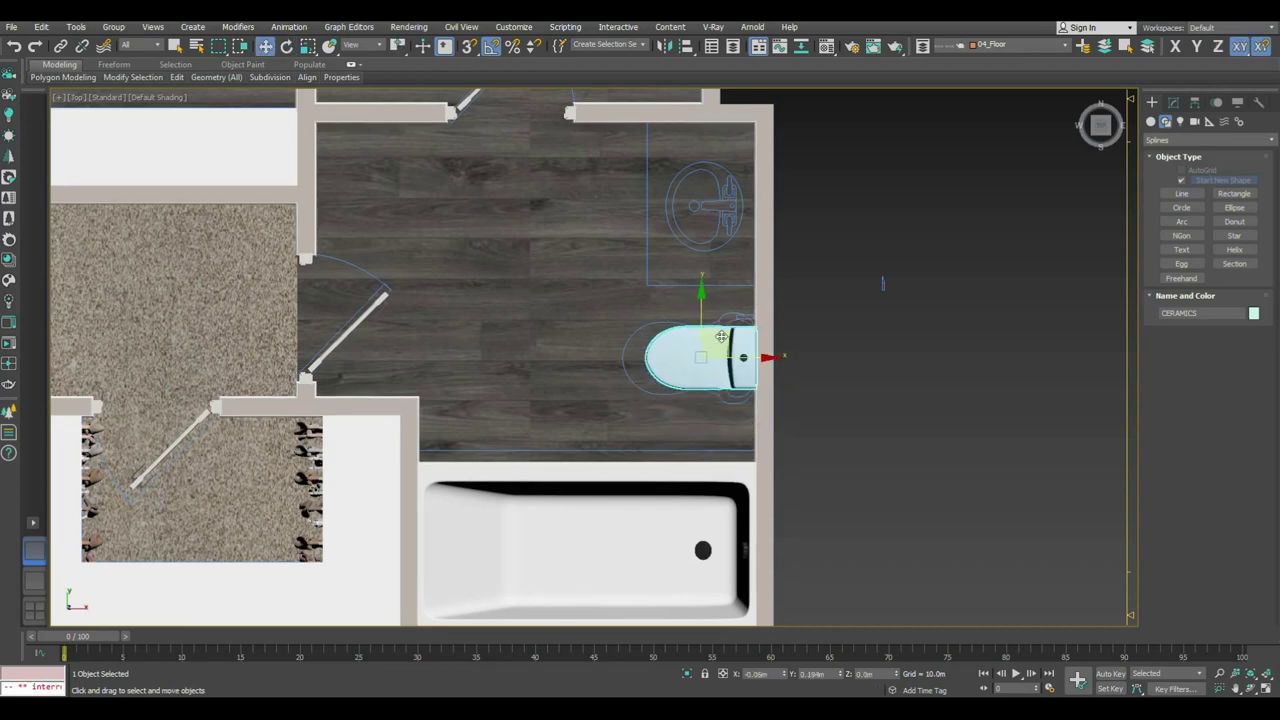
pyautogui.press('r')
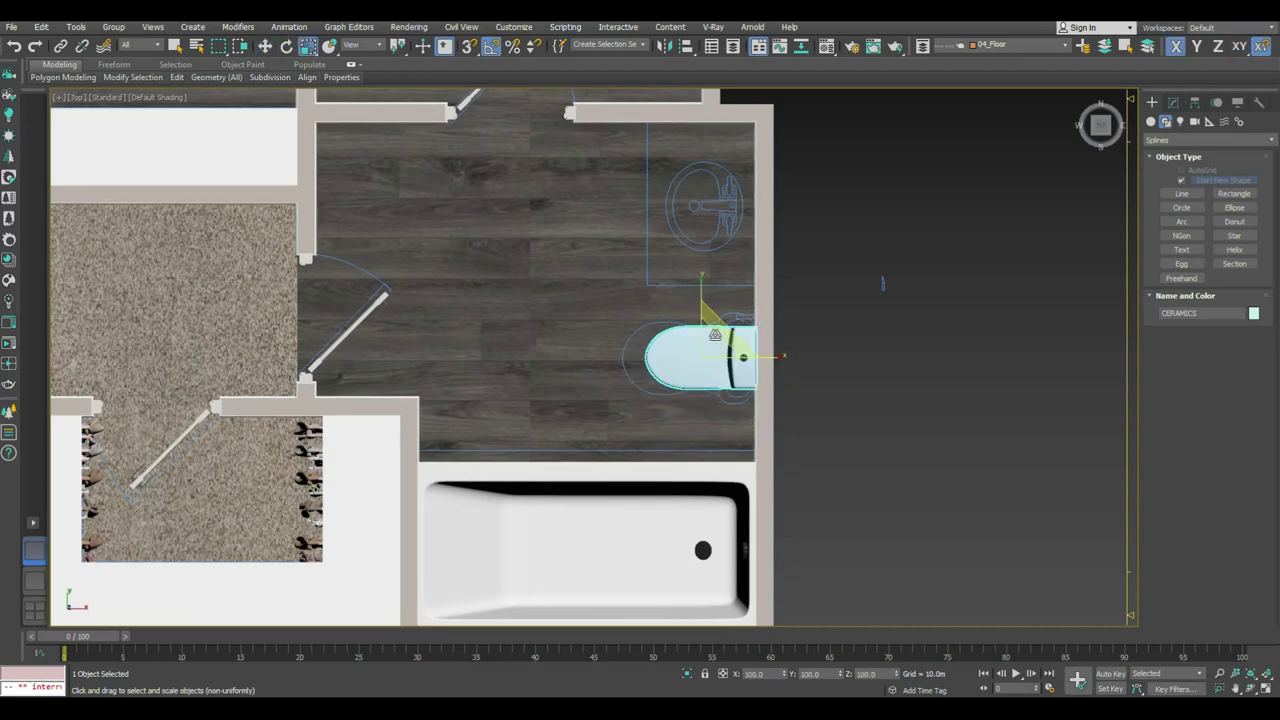
pyautogui.scroll(2, 718, 342)
pyautogui.moveTo(718, 342); pyautogui.dragTo(732, 323)
pyautogui.press('w')
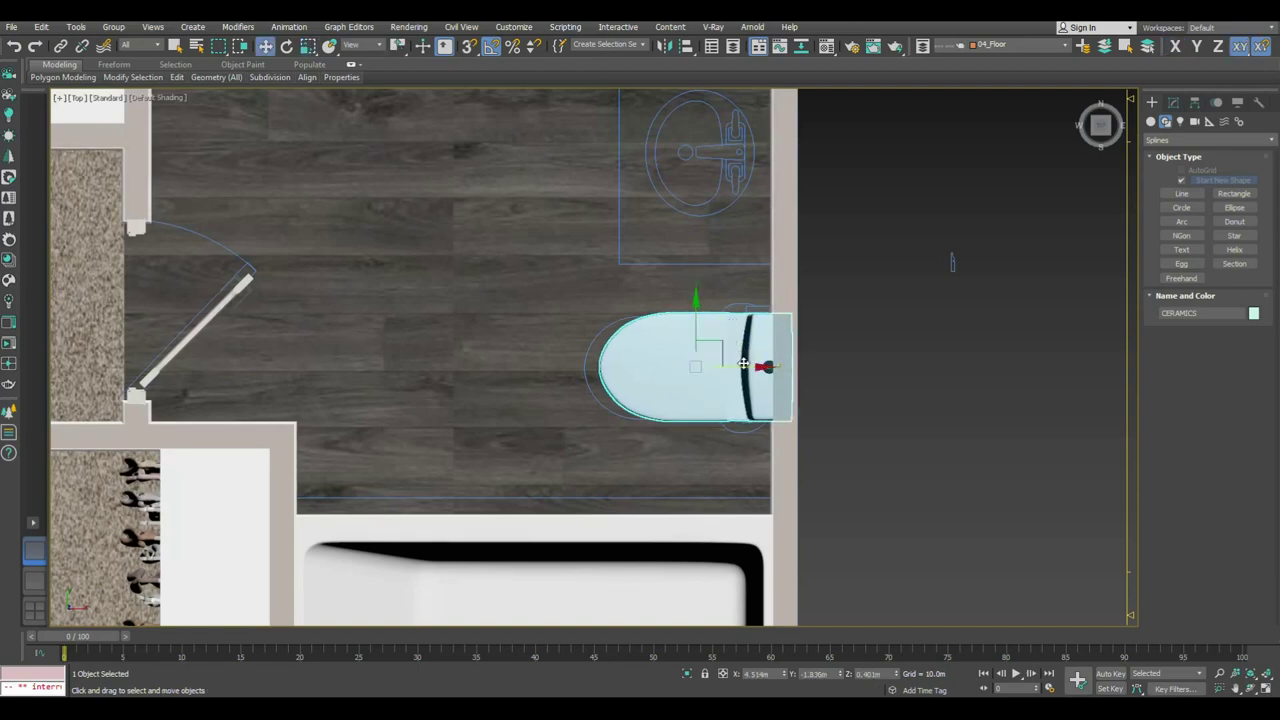
pyautogui.press('F5')
pyautogui.moveTo(744, 369); pyautogui.dragTo(727, 370)
# Step: Orbit the Perspective view around the whole apartment and deselect the toilet
pyautogui.press('p')
pyautogui.keyDown('alt'); pyautogui.moveTo(727, 370); pyautogui.dragTo(800, 300, button='middle'); pyautogui.keyUp('alt')
pyautogui.scroll(-5, 878, 237)
pyautogui.keyDown('alt'); pyautogui.moveTo(878, 237); pyautogui.dragTo(672, 383, button='middle'); pyautogui.keyUp('alt')
pyautogui.click(672, 383)
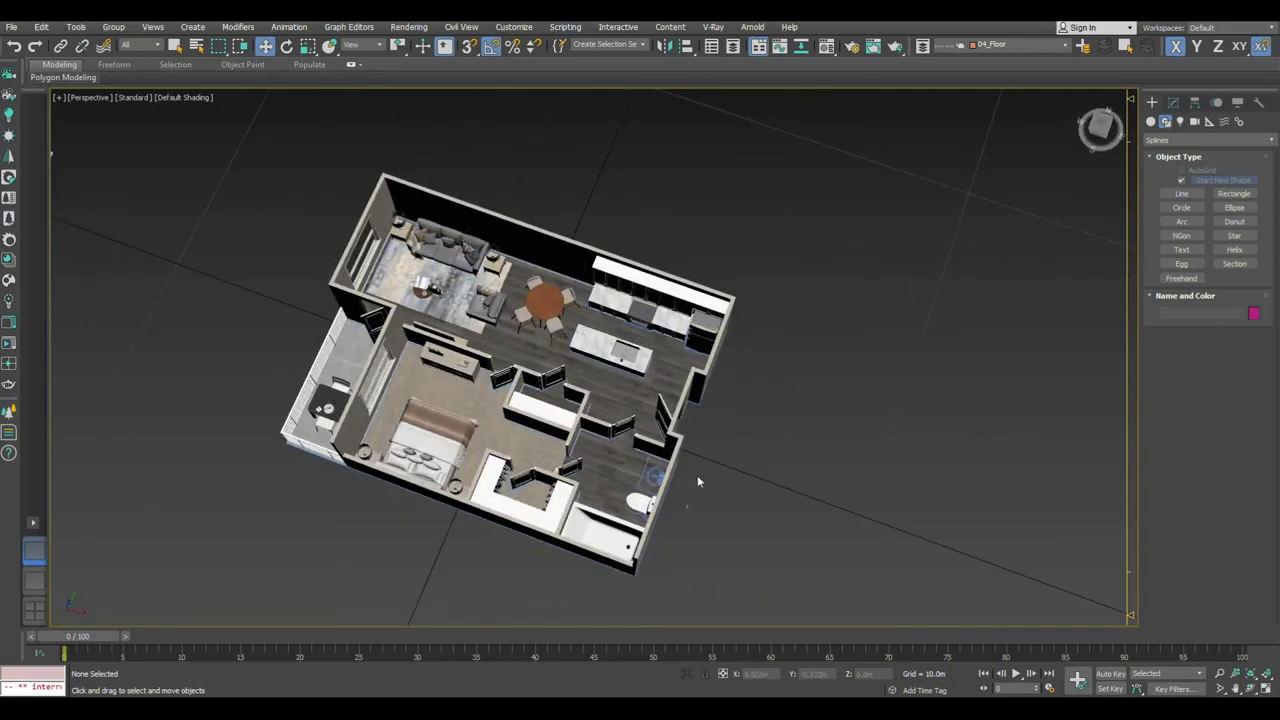
# Step: Move the loose sink and faucet toward the bathroom sink outline
pyautogui.click(655, 477)
pyautogui.keyDown('alt'); pyautogui.moveTo(655, 477); pyautogui.dragTo(396, 350, button='middle'); pyautogui.keyUp('alt')
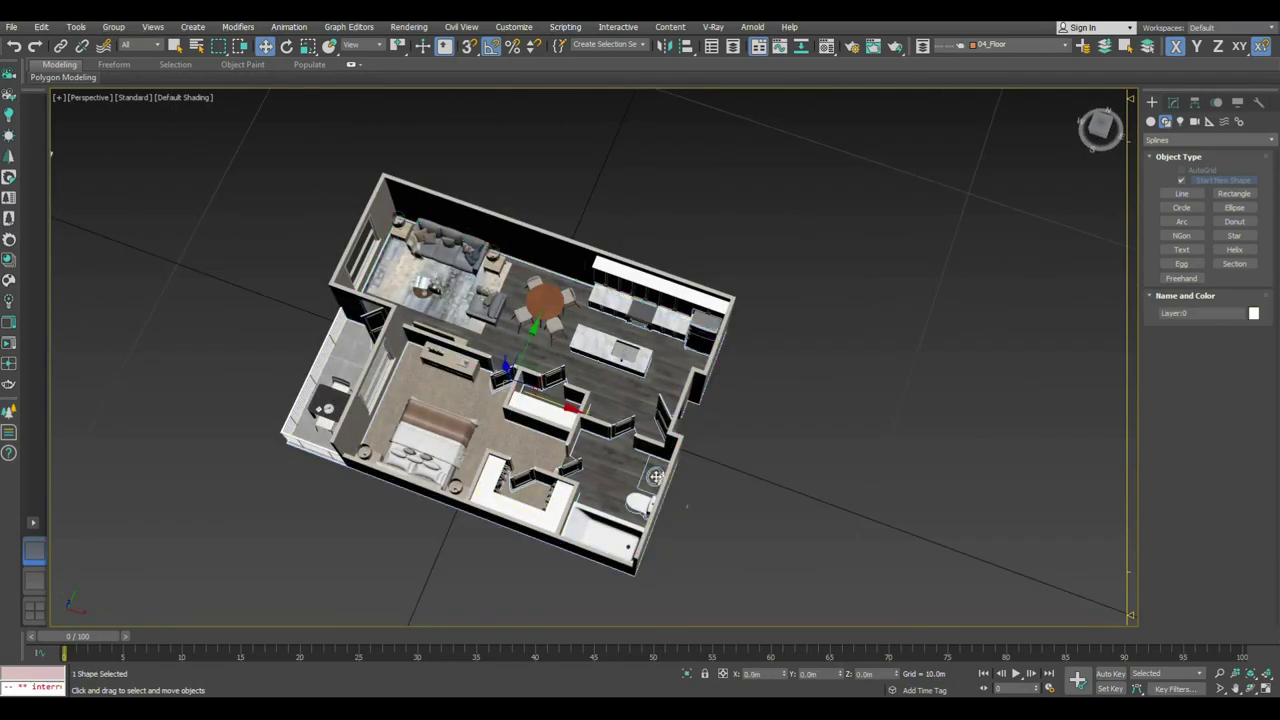
pyautogui.moveTo(289, 298); pyautogui.dragTo(255, 262)
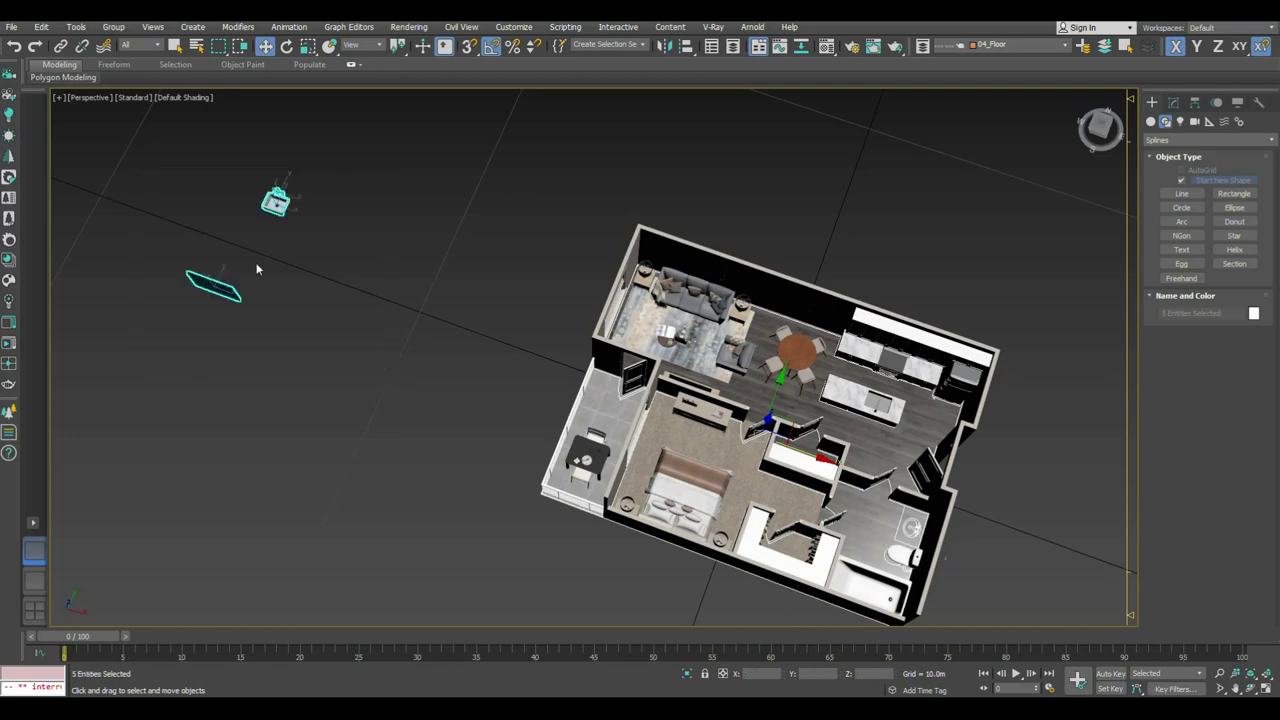
pyautogui.click(306, 190)
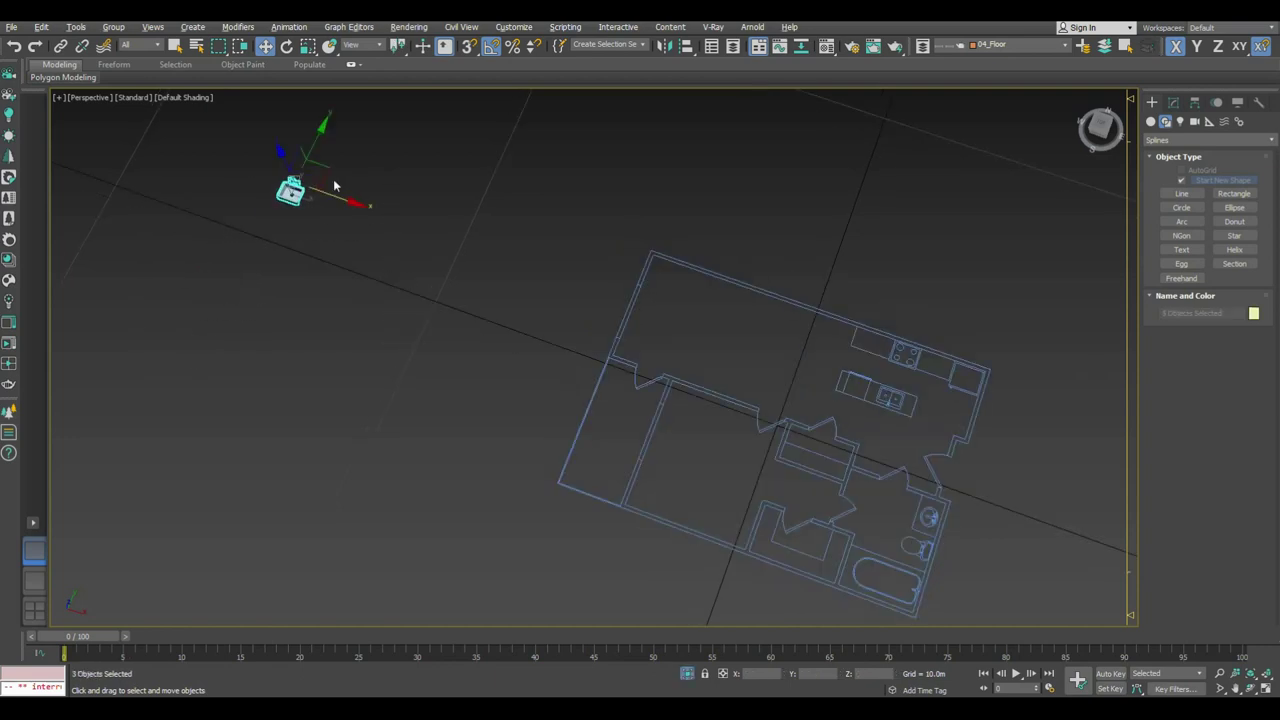
pyautogui.moveTo(337, 186); pyautogui.dragTo(446, 239)
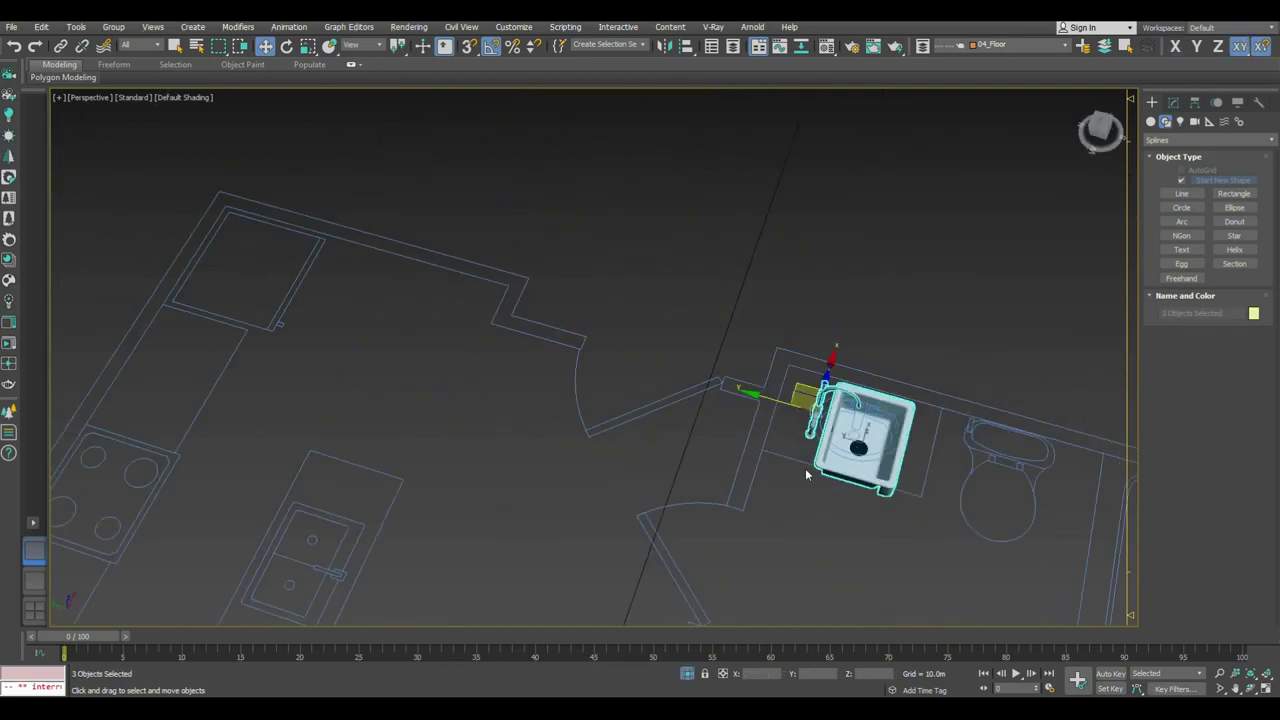
pyautogui.keyDown('alt'); pyautogui.moveTo(818, 380); pyautogui.dragTo(989, 285, button='middle'); pyautogui.keyUp('alt')
# Step: Draw a box cabinet over the sink outline with Height 0.762m
pyautogui.click(1151, 121)
pyautogui.click(1180, 184)
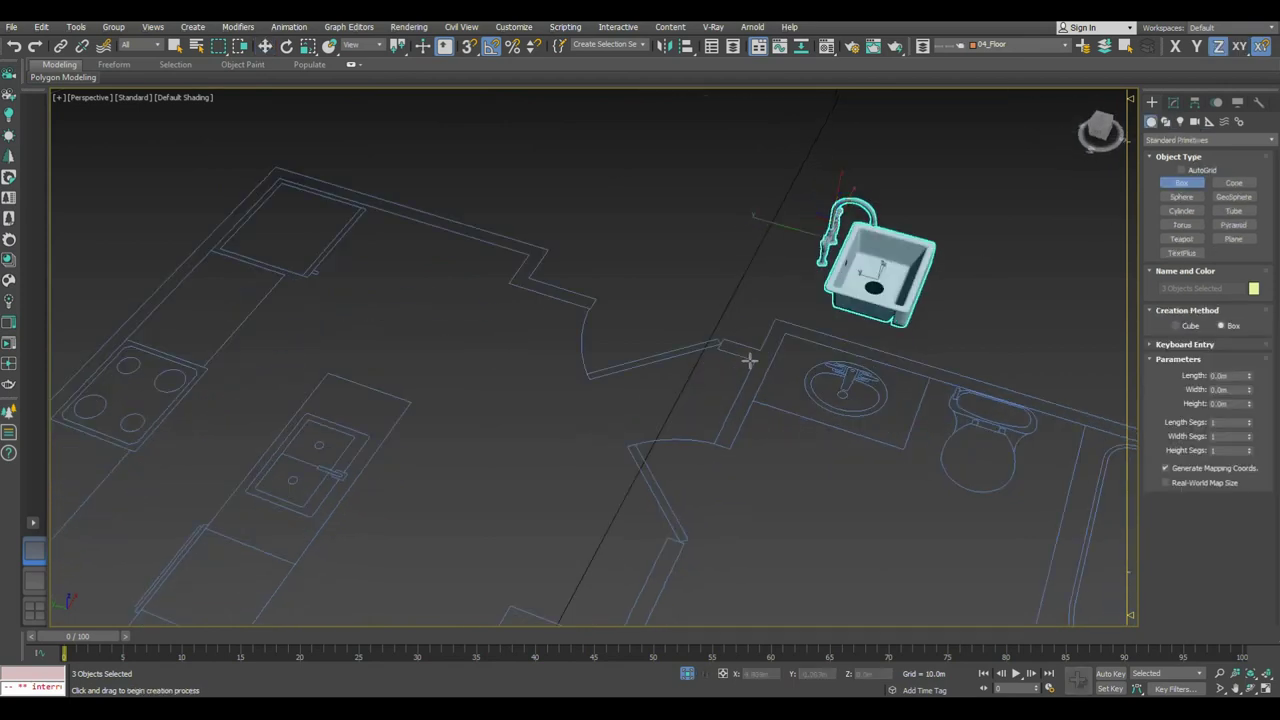
pyautogui.click(1013, 45)
pyautogui.click(990, 57)
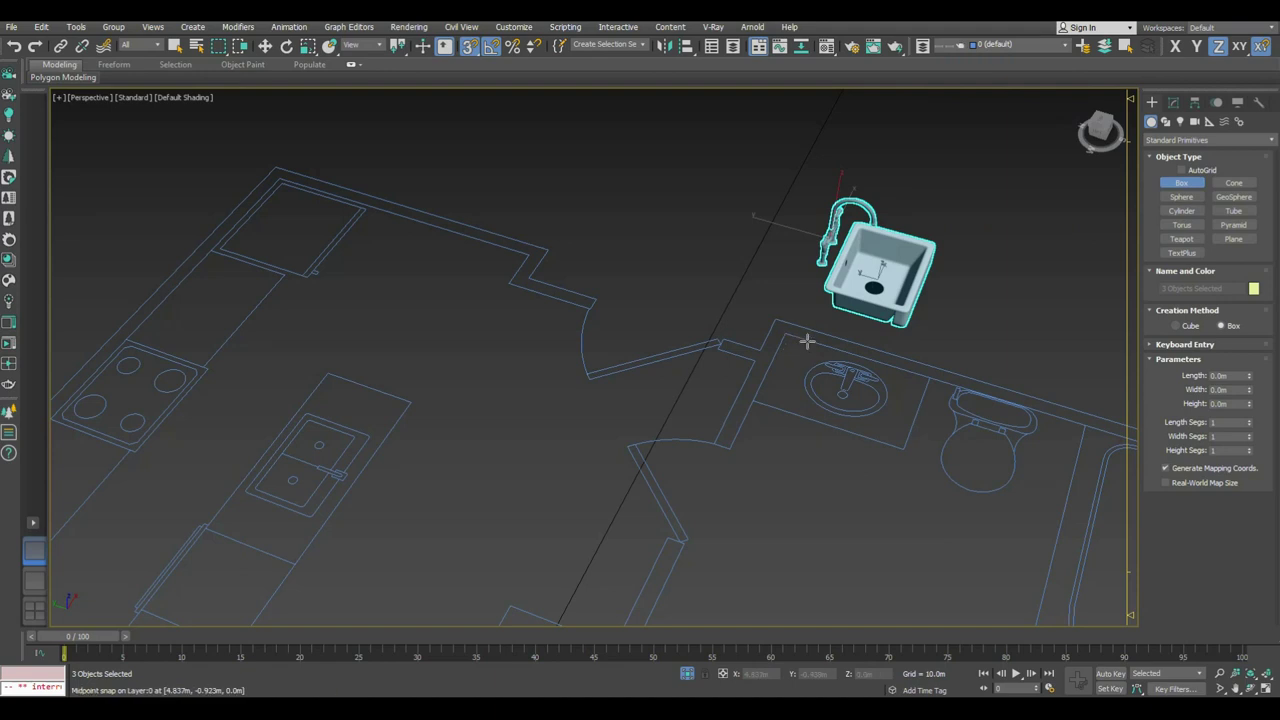
pyautogui.moveTo(786, 335); pyautogui.dragTo(903, 447)
pyautogui.press('w')
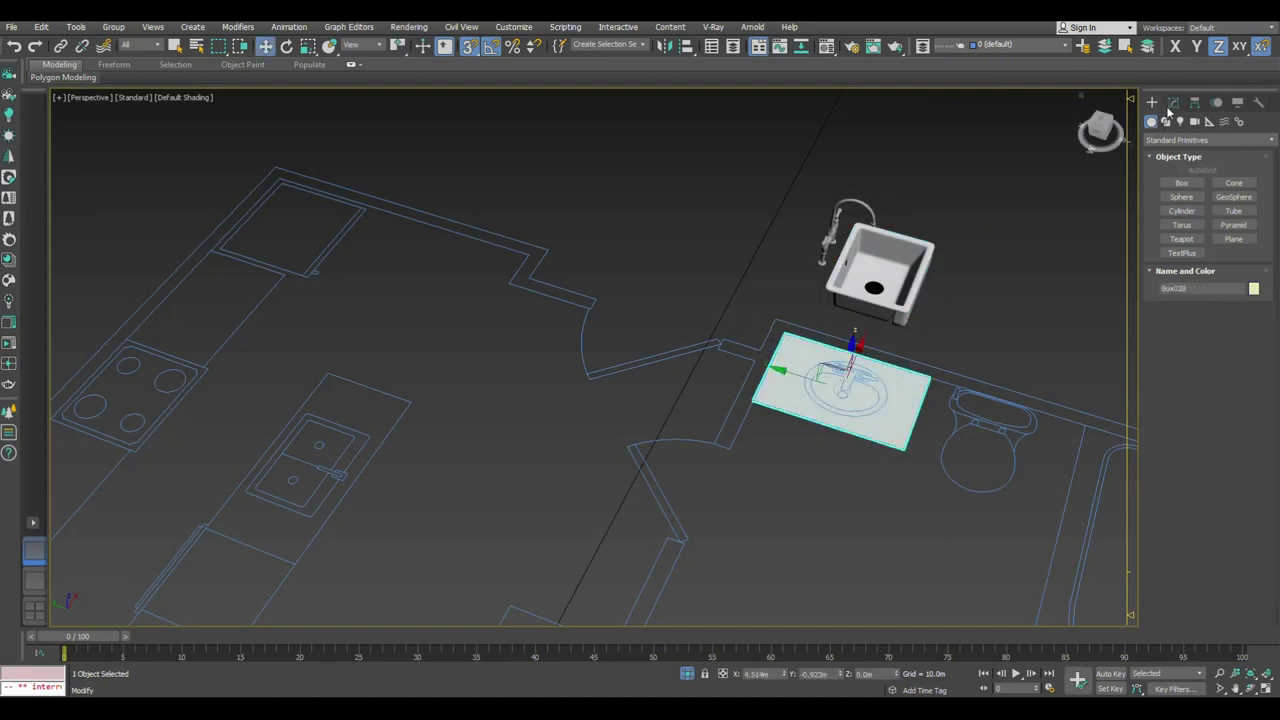
pyautogui.click(1173, 102)
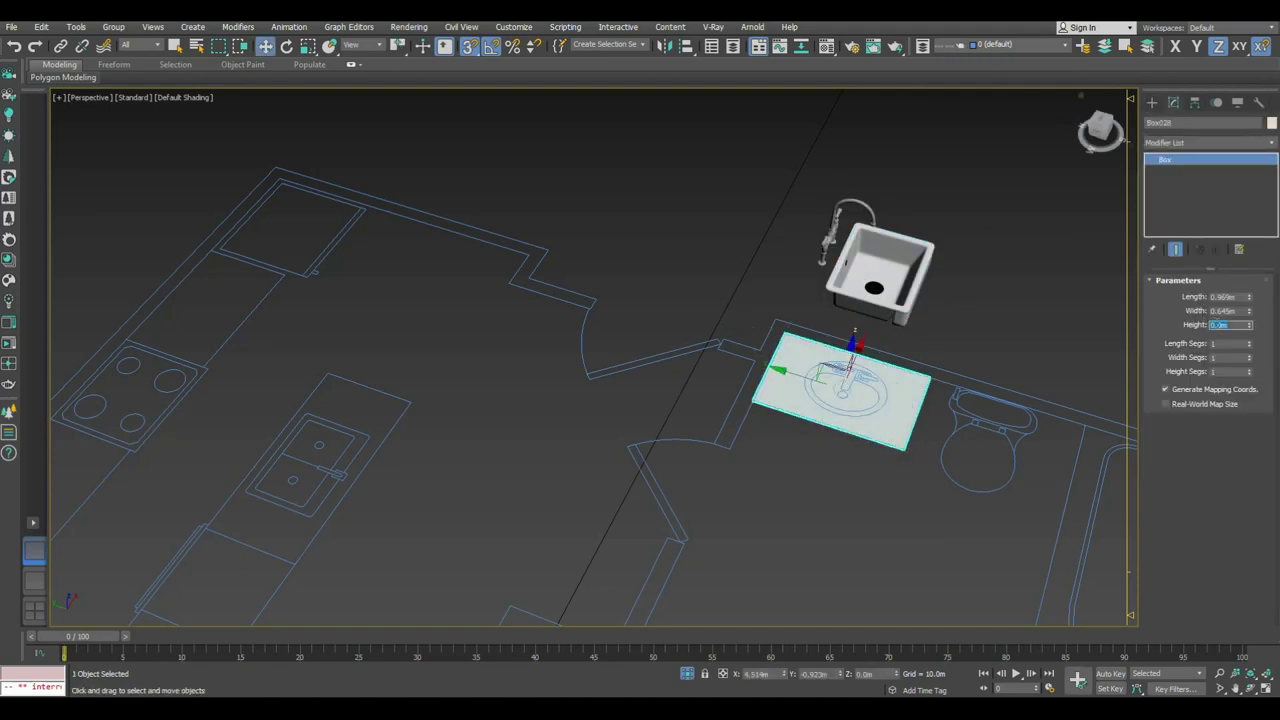
pyautogui.press('Return')
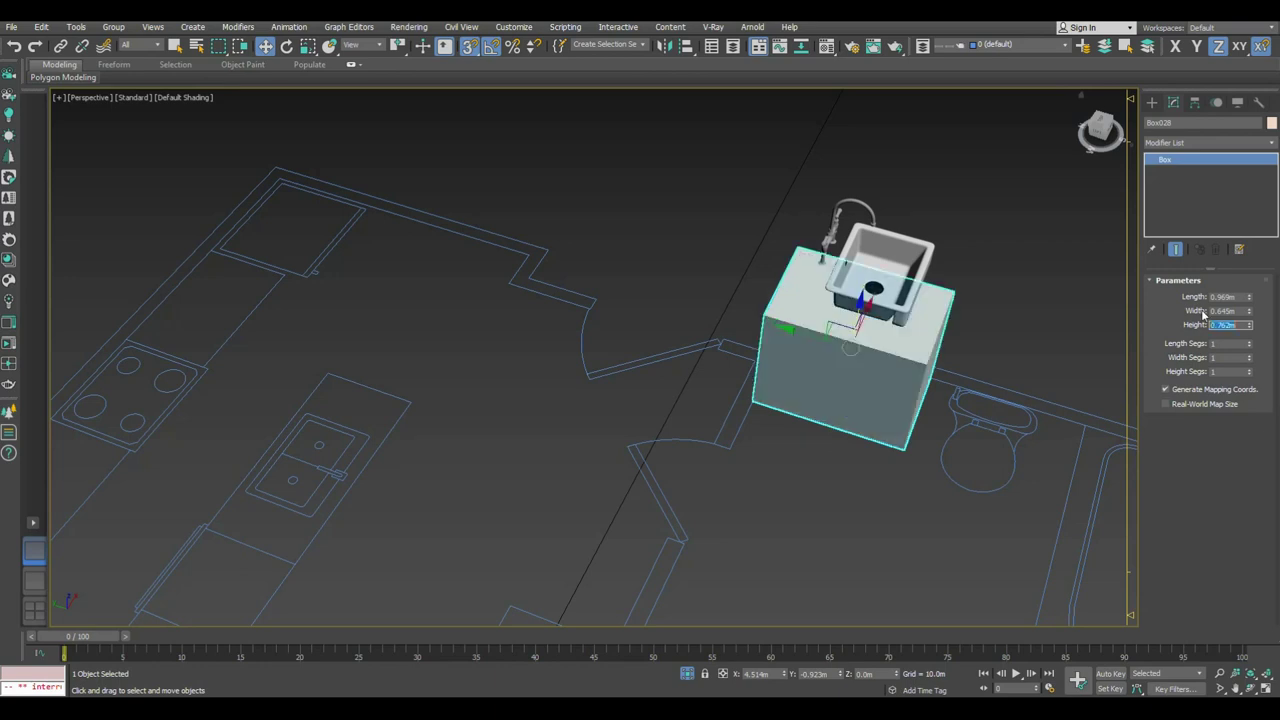
# Step: Select sink, faucet and cabinet, and turn the sink and faucet a quarter turn in Top view
pyautogui.click(881, 211)
pyautogui.keyDown('ctrl'); pyautogui.click(878, 212); pyautogui.keyUp('ctrl')
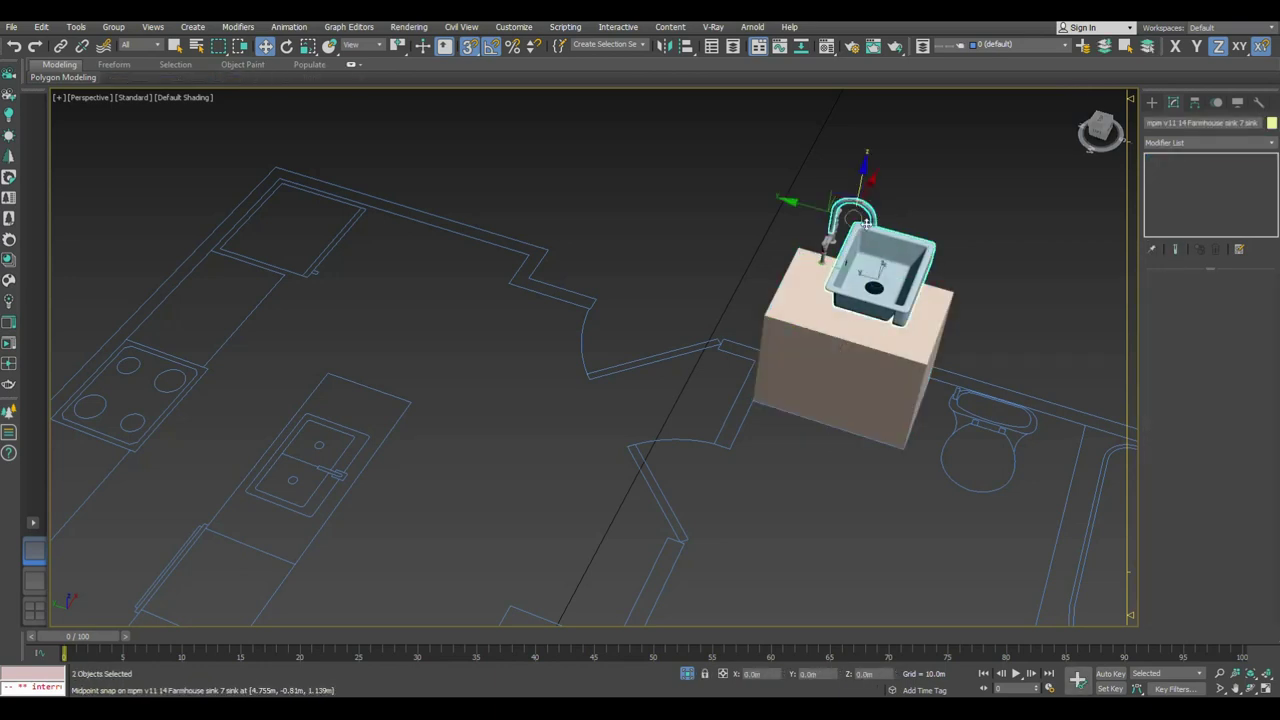
pyautogui.keyDown('ctrl'); pyautogui.click(809, 298); pyautogui.keyUp('ctrl')
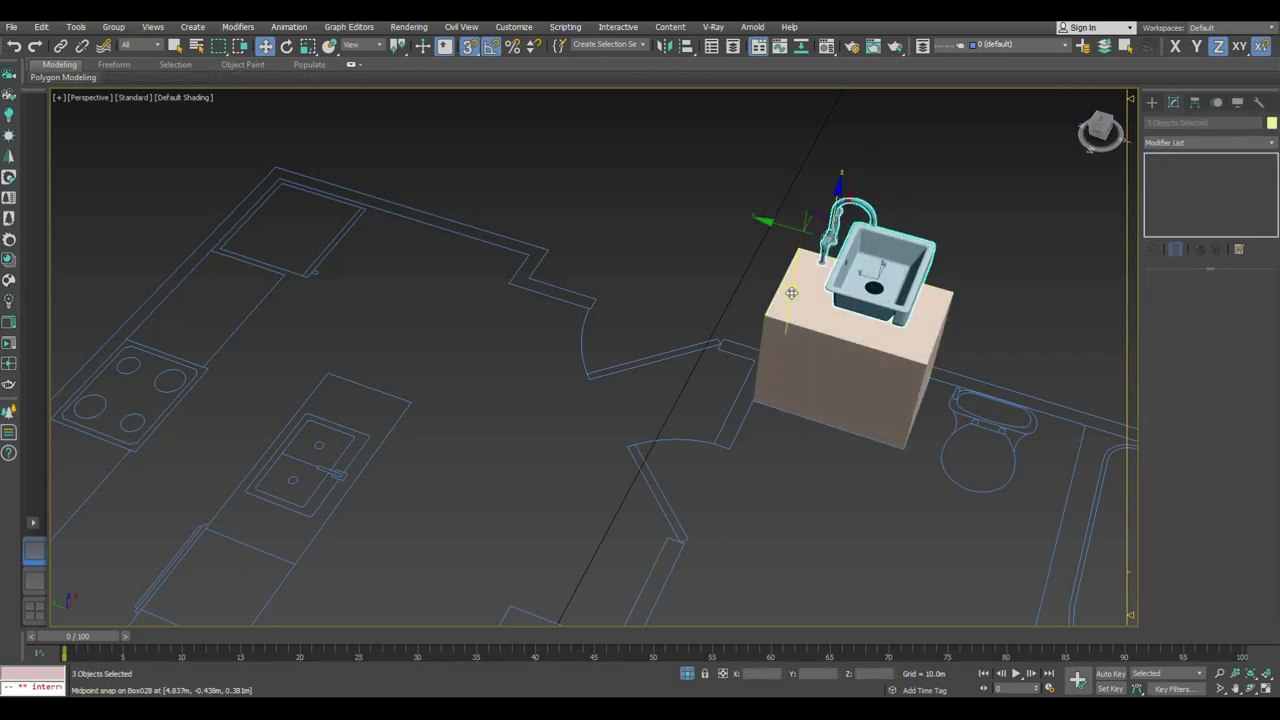
pyautogui.press('t')
pyautogui.press('z')
pyautogui.press('e')
pyautogui.scroll(-2, 676, 290)
pyautogui.moveTo(657, 220)
pyautogui.mouseDown()
pyautogui.moveTo(690, 270)
pyautogui.moveTo(746, 293)
pyautogui.mouseUp()
pyautogui.scroll(-2, 699, 268)
pyautogui.press('w')
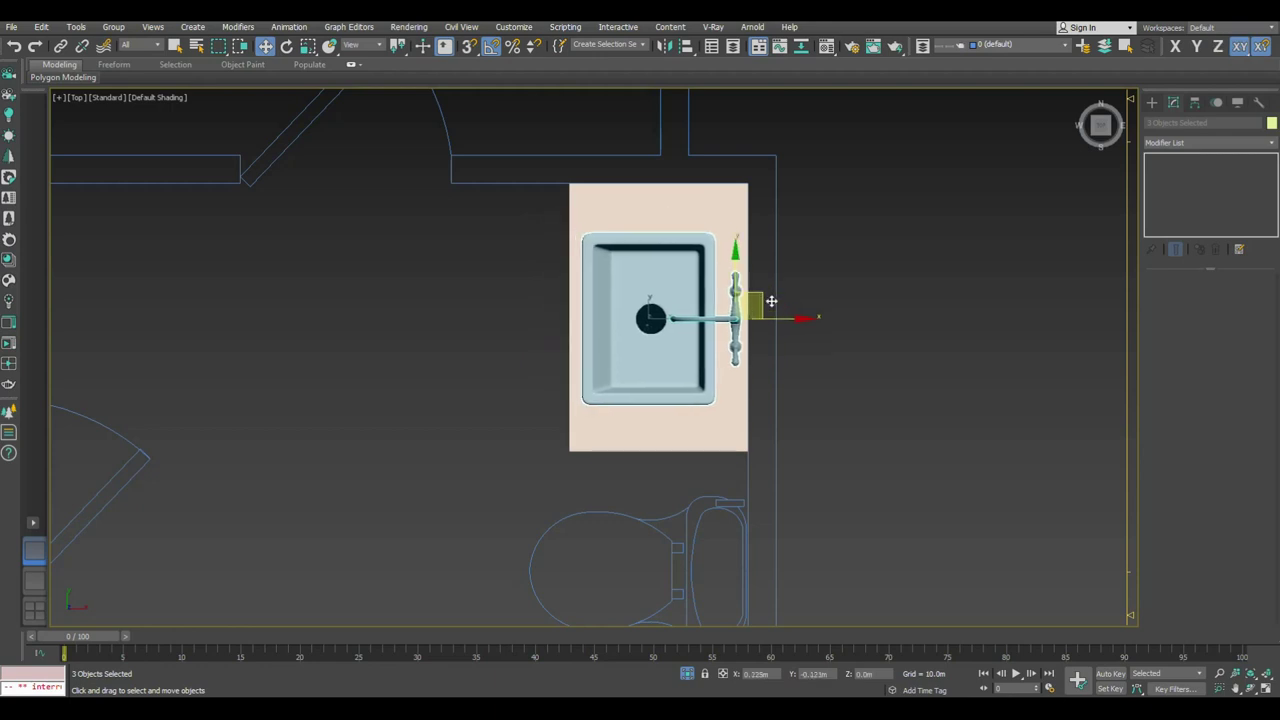
# Step: Lower the sink and faucet onto the cabinet top in Perspective view
pyautogui.press('r')
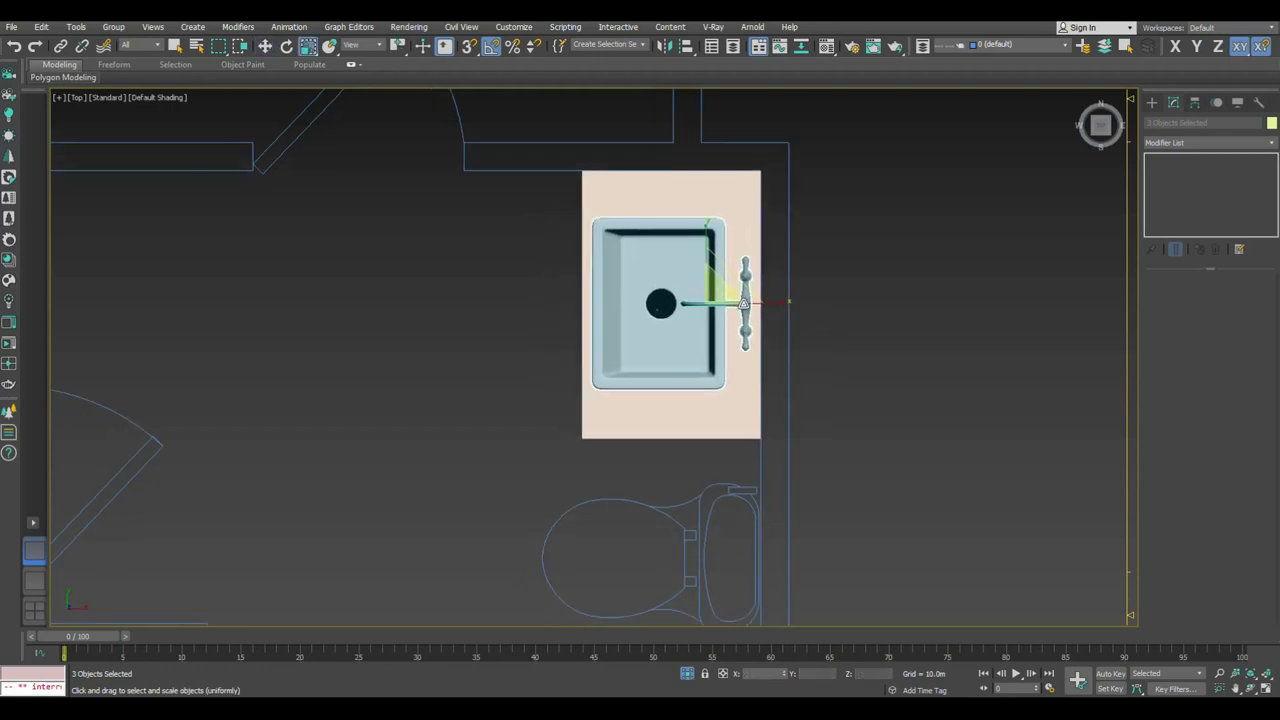
pyautogui.scroll(3, 728, 315)
pyautogui.press('p')
pyautogui.moveTo(728, 315)
pyautogui.keyDown('alt'); pyautogui.mouseDown(button='middle')
pyautogui.moveTo(680, 364)
pyautogui.moveTo(651, 346)
pyautogui.mouseUp(button='middle'); pyautogui.keyUp('alt')
pyautogui.press('w')
pyautogui.moveTo(700, 312); pyautogui.dragTo(701, 394)
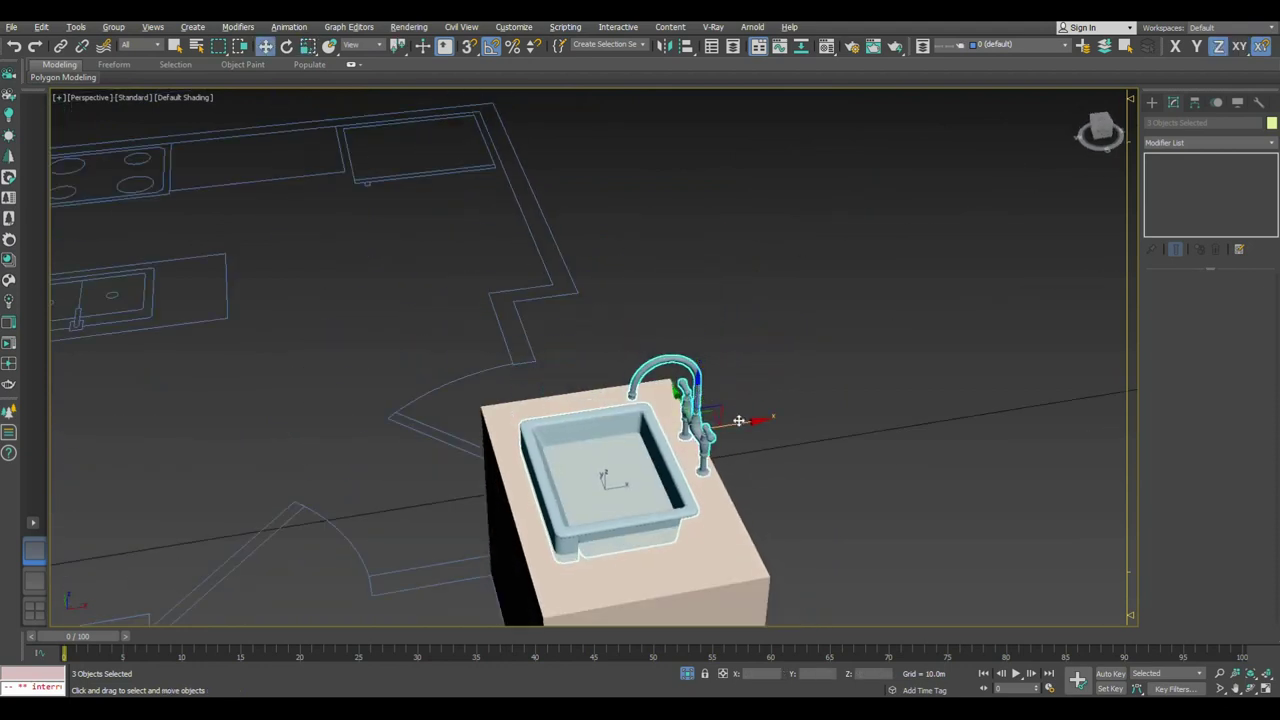
pyautogui.keyDown('alt'); pyautogui.moveTo(739, 419); pyautogui.dragTo(731, 427, button='middle'); pyautogui.keyUp('alt')
# Step: Isolate the faucet alone with Alt+Q
pyautogui.click(682, 432)
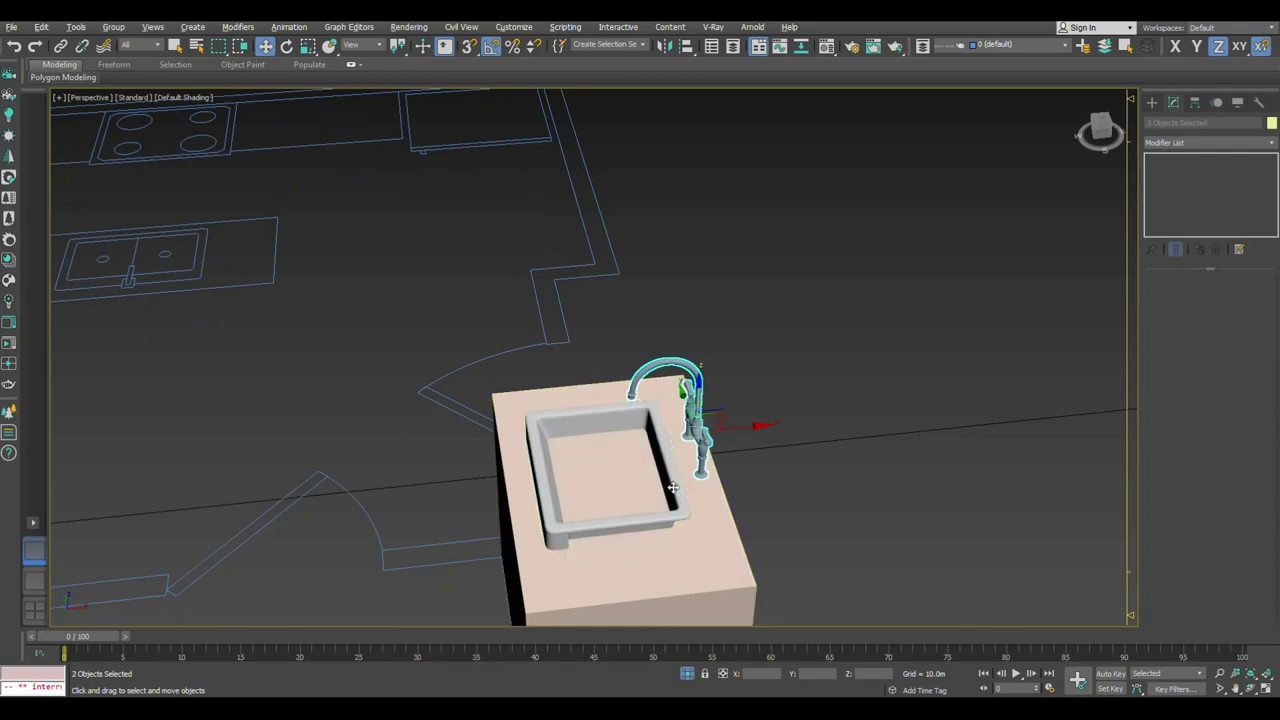
pyautogui.hotkey('alt', 'q')
pyautogui.click(715, 433)
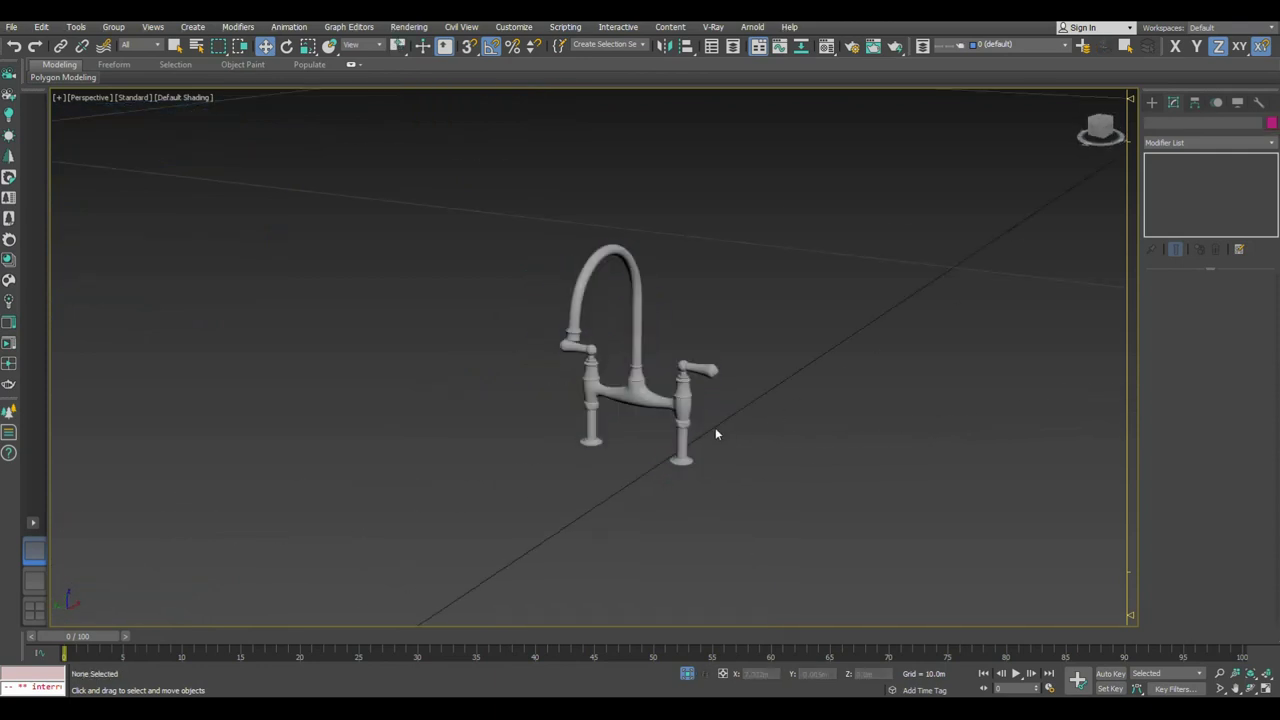
# Step: Convert the faucet to Editable Poly and attach the spout to it
pyautogui.click(621, 385)
pyautogui.rightClick(621, 381)
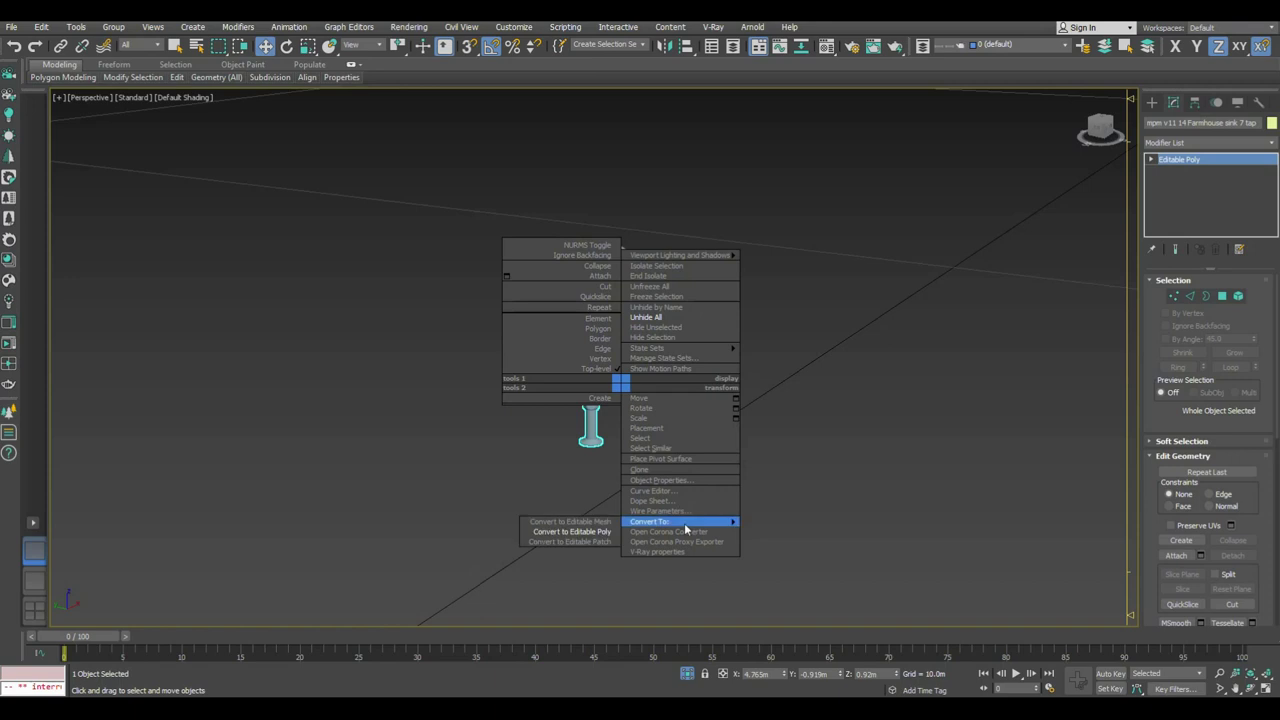
pyautogui.click(587, 532)
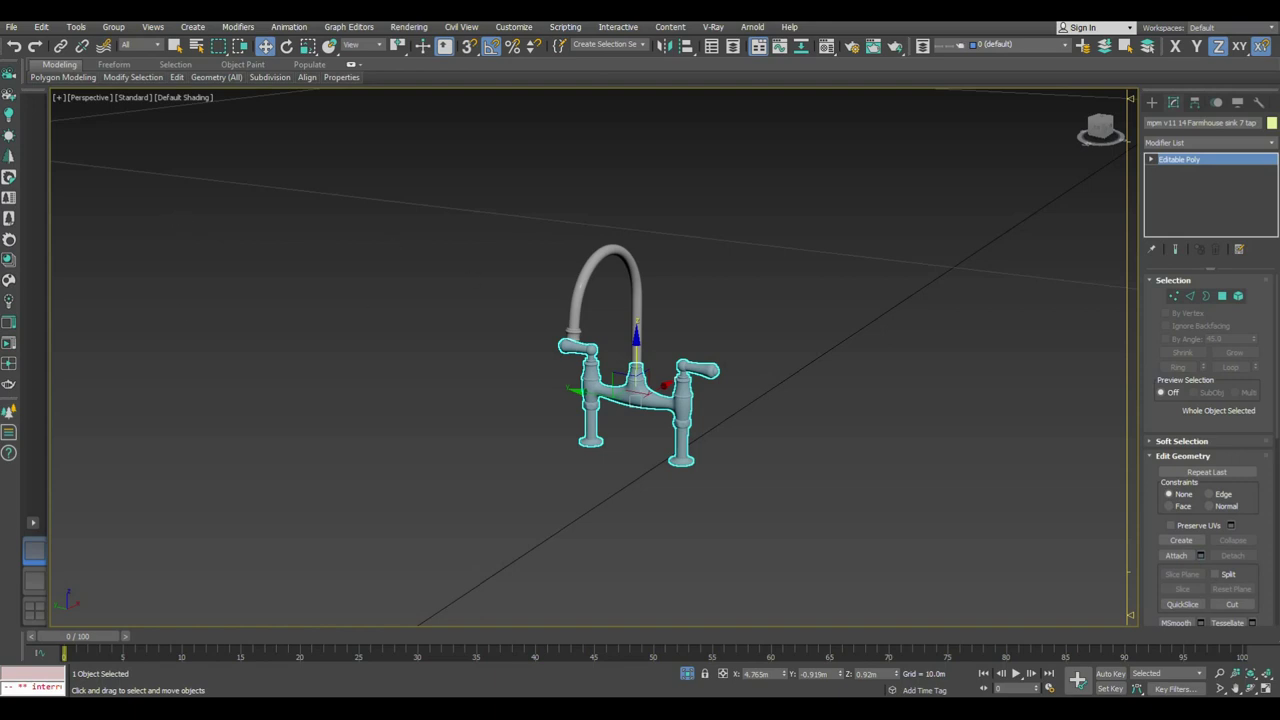
pyautogui.click(1200, 555)
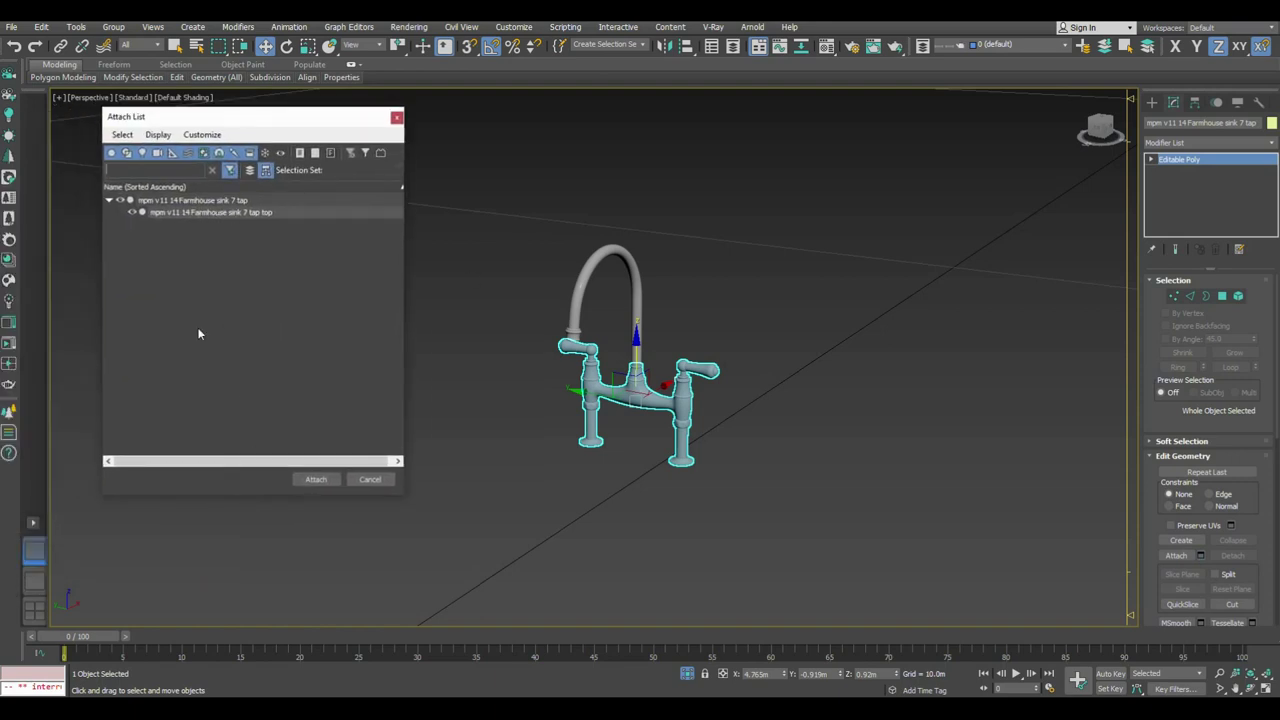
pyautogui.click(318, 479)
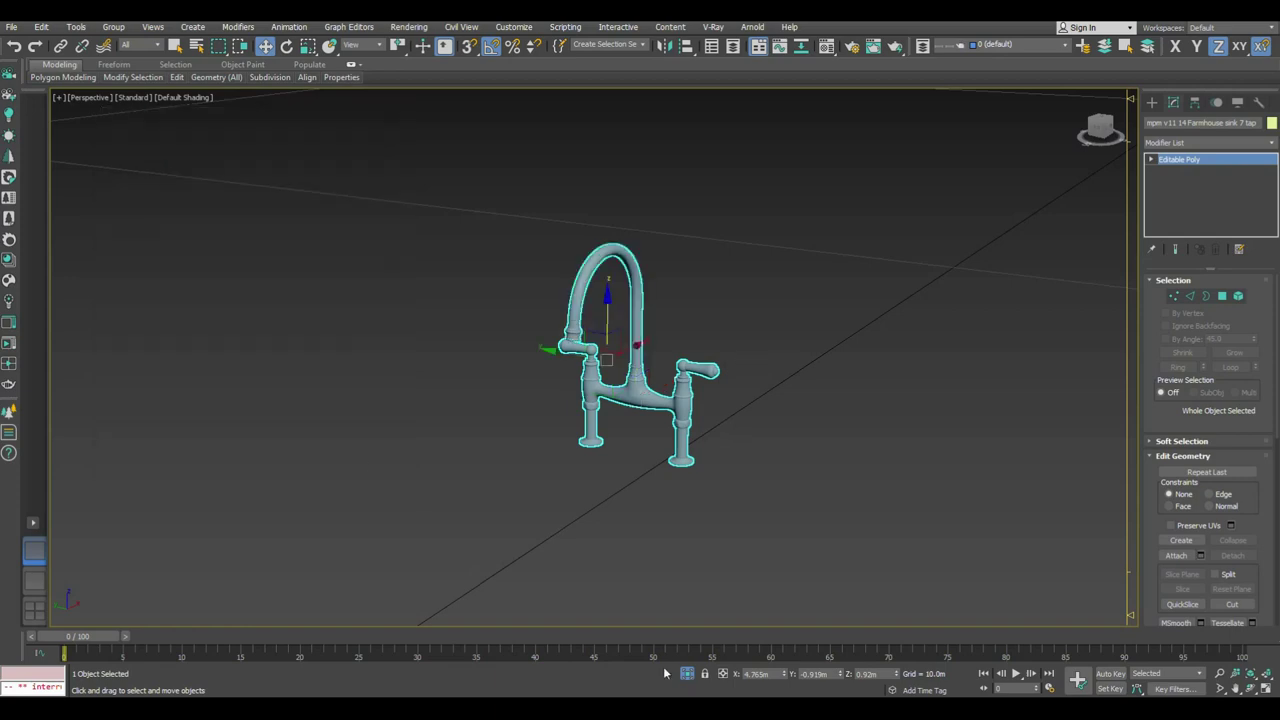
# Step: Align the faucet onto the sink and lower the sink into the countertop
pyautogui.click(688, 673)
pyautogui.press('z')
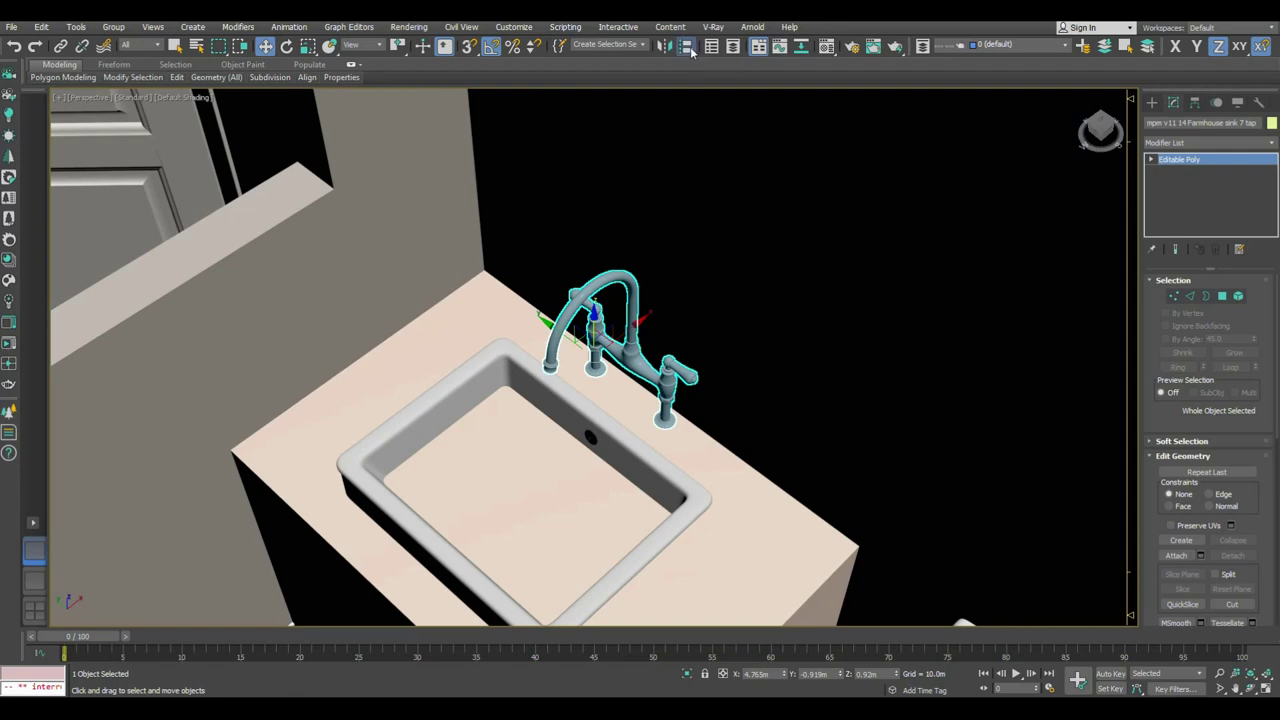
pyautogui.click(687, 45)
pyautogui.click(729, 509)
pyautogui.click(637, 463)
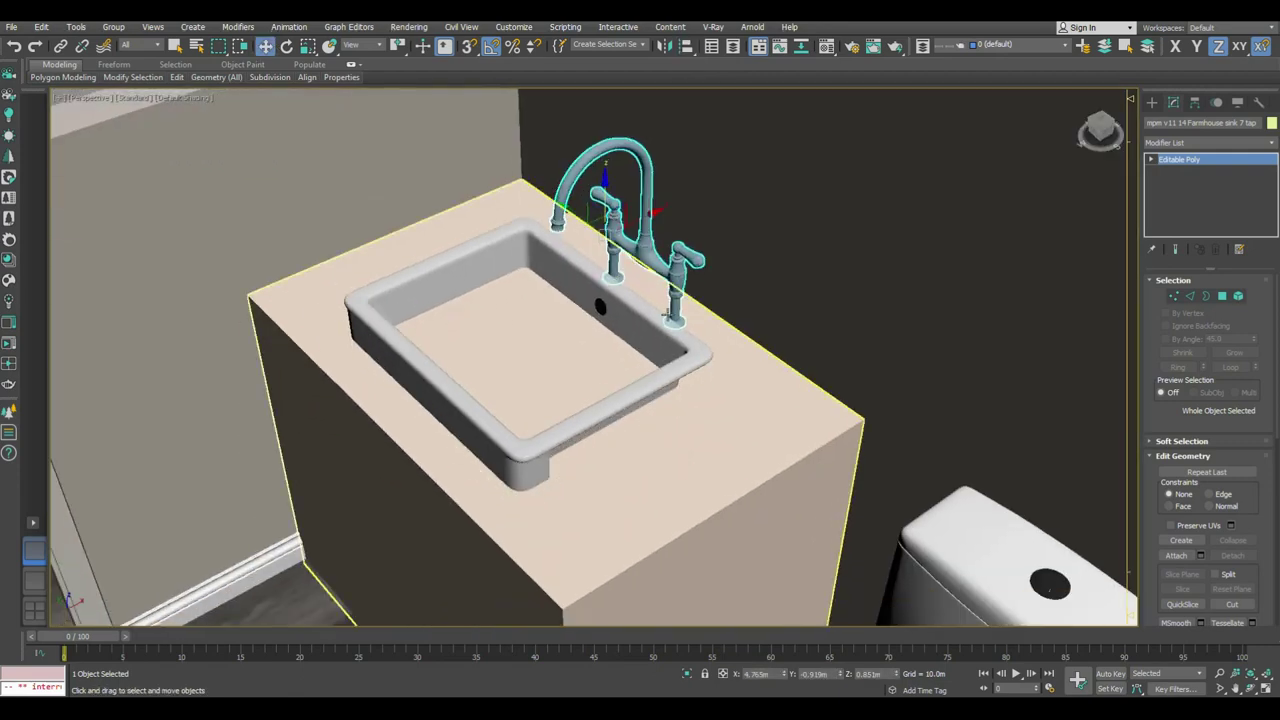
pyautogui.click(534, 262)
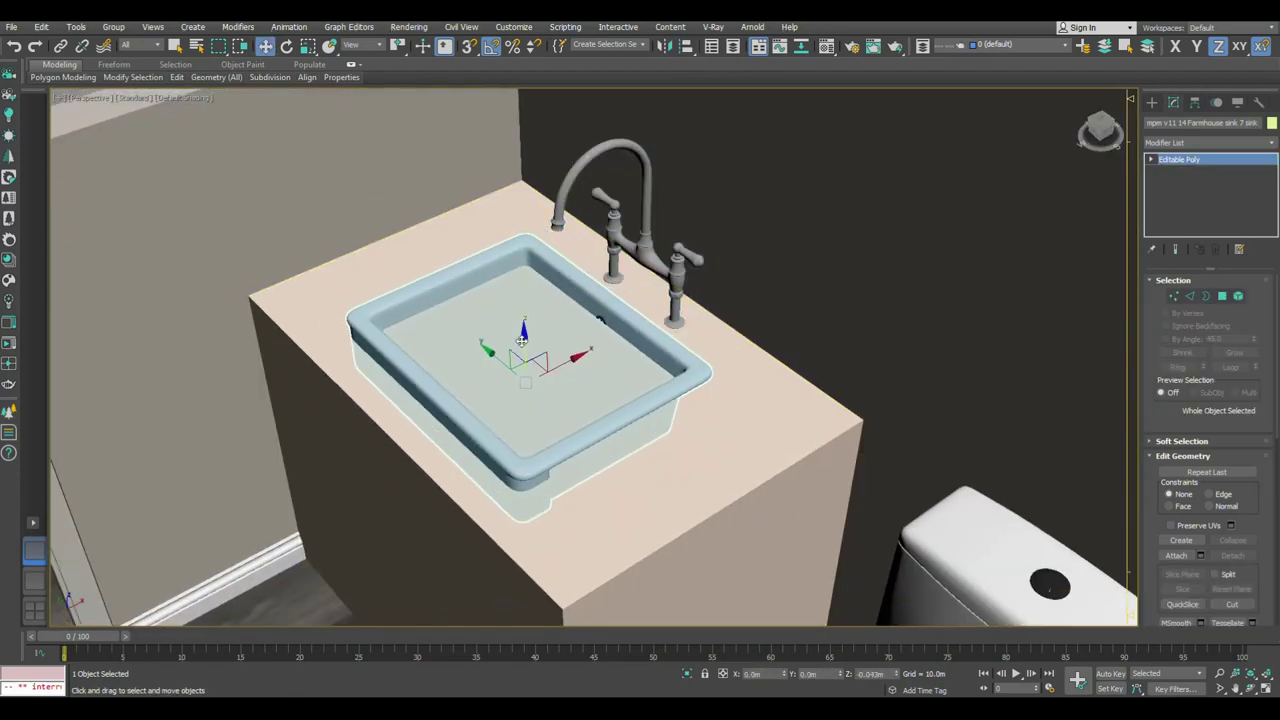
pyautogui.moveTo(522, 338); pyautogui.dragTo(522, 352)
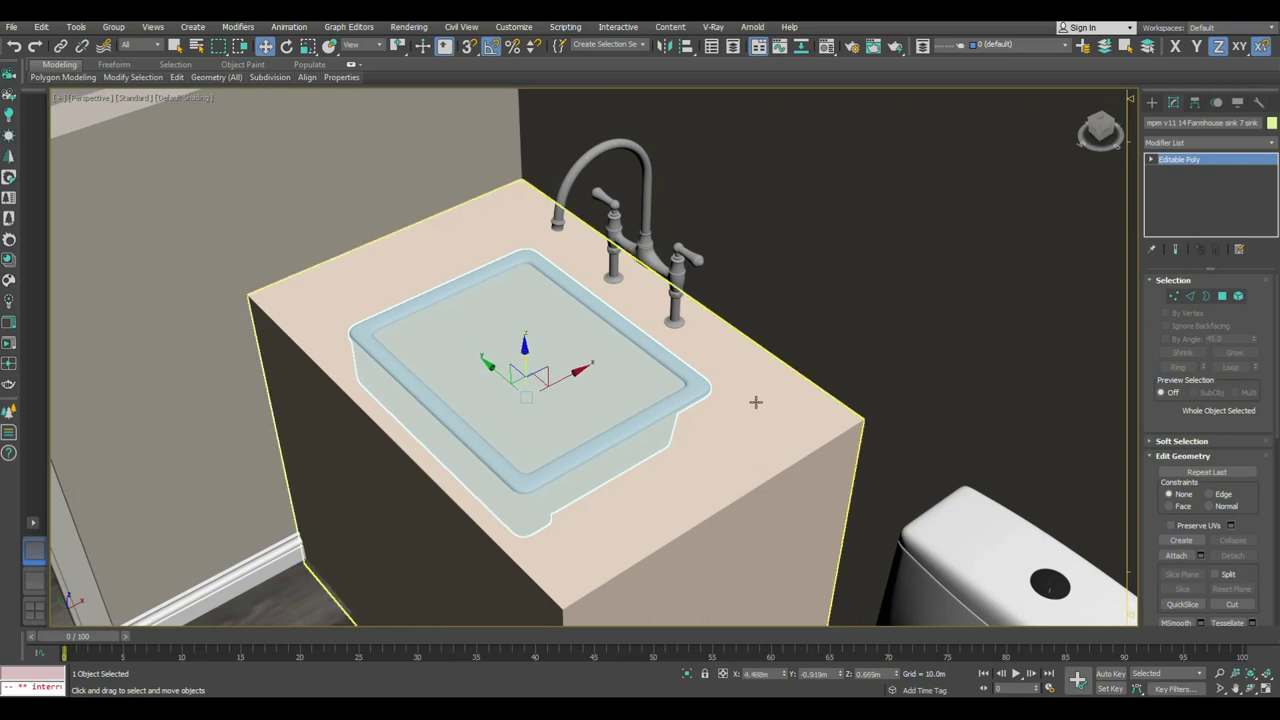
# Step: Convert the countertop box to Editable Poly, delete its top face, and isolate it
pyautogui.click(754, 400)
pyautogui.rightClick(1194, 189)
pyautogui.click(1194, 206)
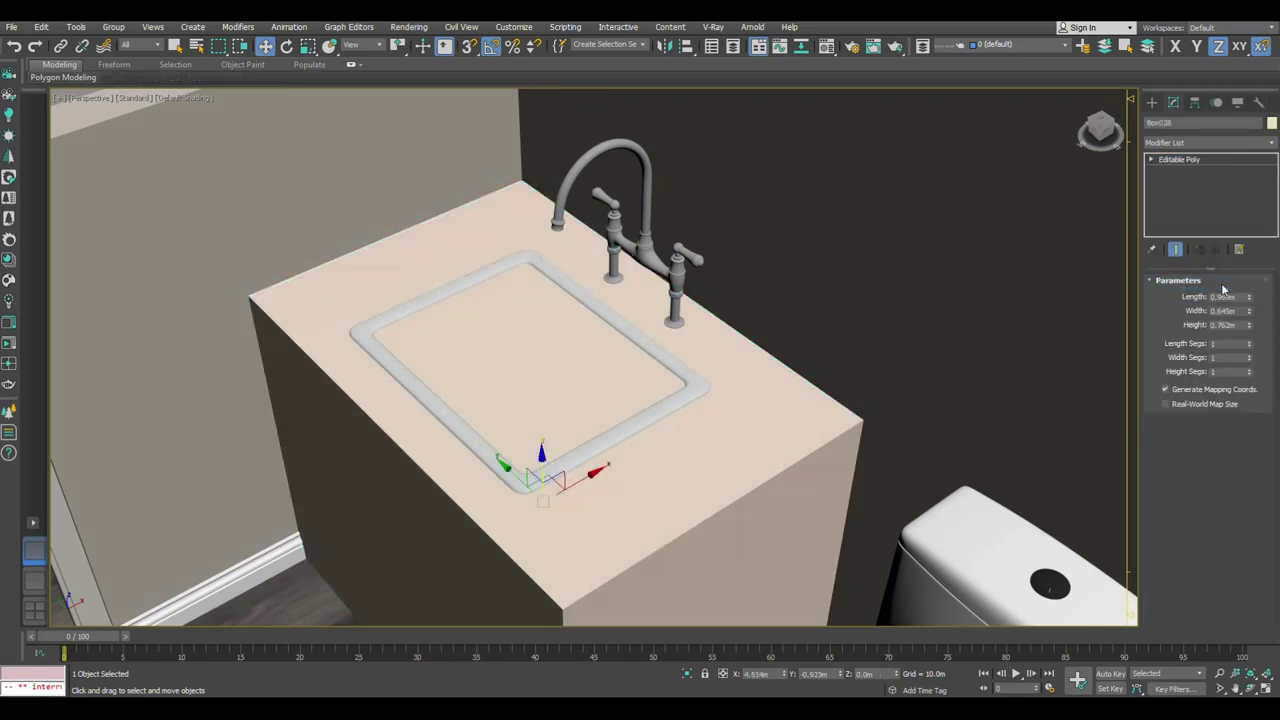
pyautogui.click(1222, 297)
pyautogui.click(662, 399)
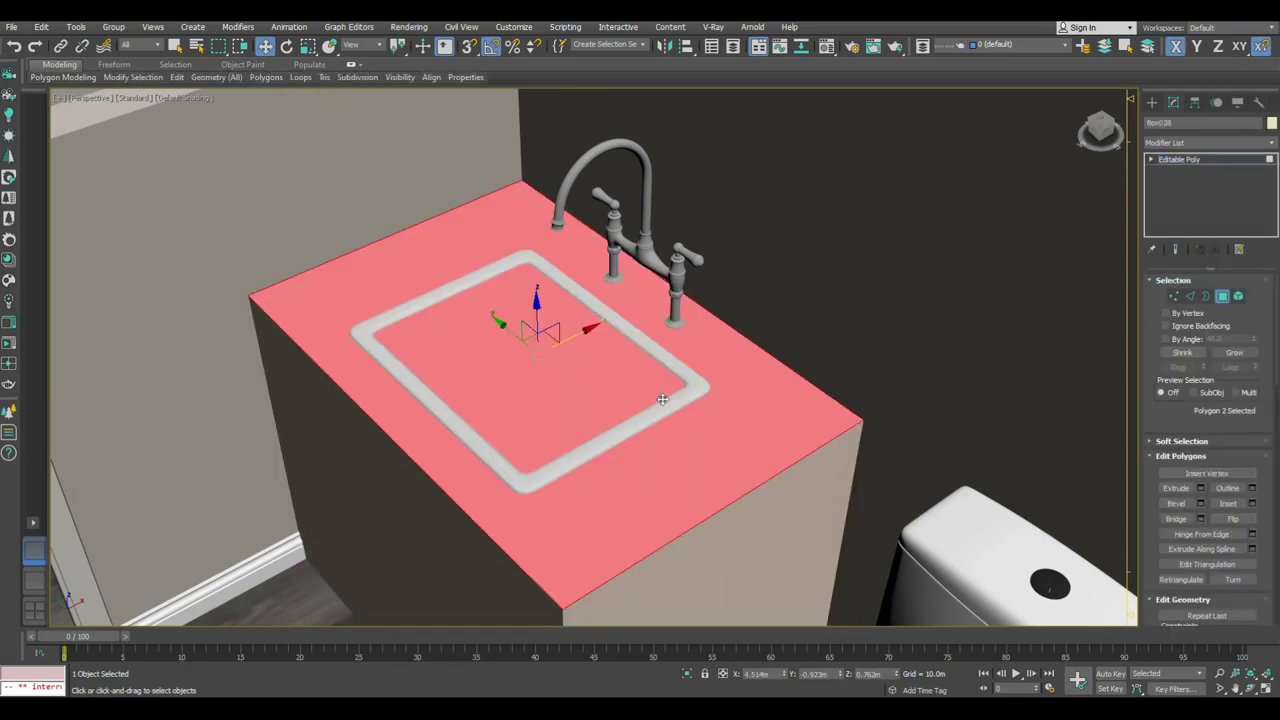
pyautogui.press('Delete')
pyautogui.click(1151, 102)
pyautogui.moveTo(640, 400)
pyautogui.keyDown('alt'); pyautogui.mouseDown(button='middle')
pyautogui.moveTo(560, 340)
pyautogui.moveTo(640, 380)
pyautogui.mouseUp(button='middle'); pyautogui.keyUp('alt')
pyautogui.hotkey('alt', 'q')
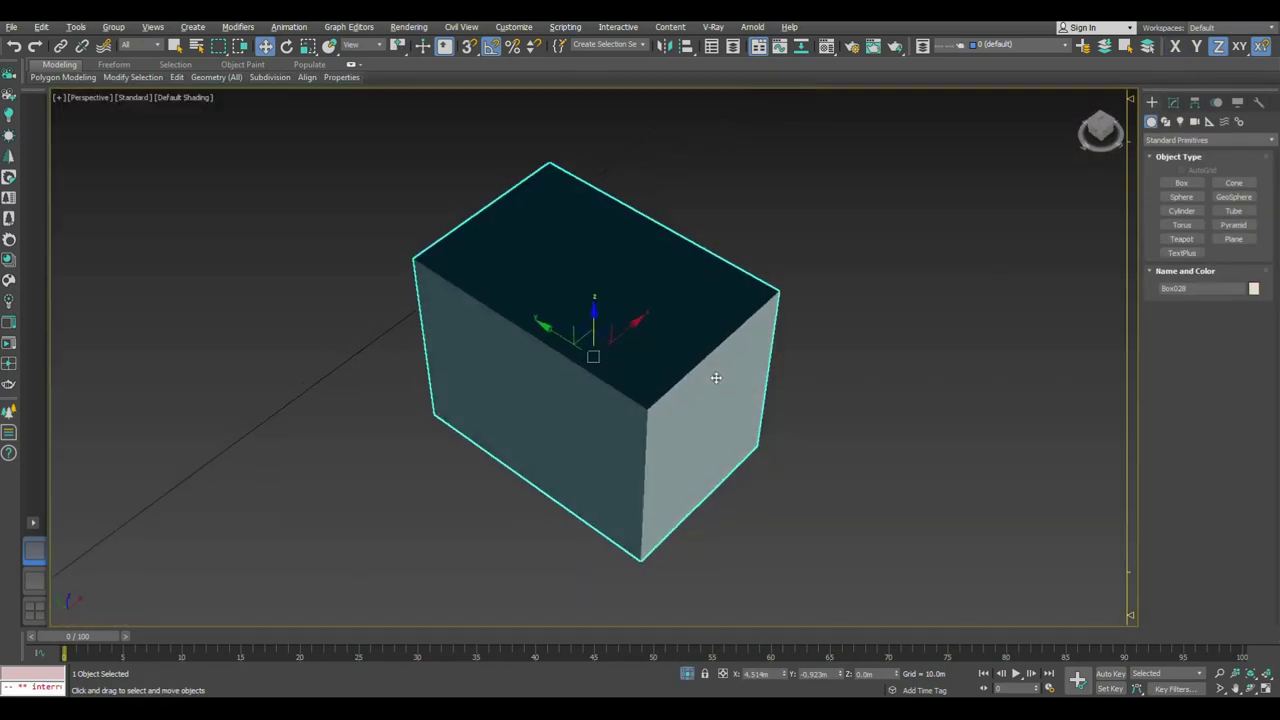
# Step: Draw a rectangle snapped to the top edges of the vanity box
pyautogui.click(1165, 121)
pyautogui.click(1232, 194)
pyautogui.press('s')
pyautogui.moveTo(413, 262); pyautogui.dragTo(775, 289)
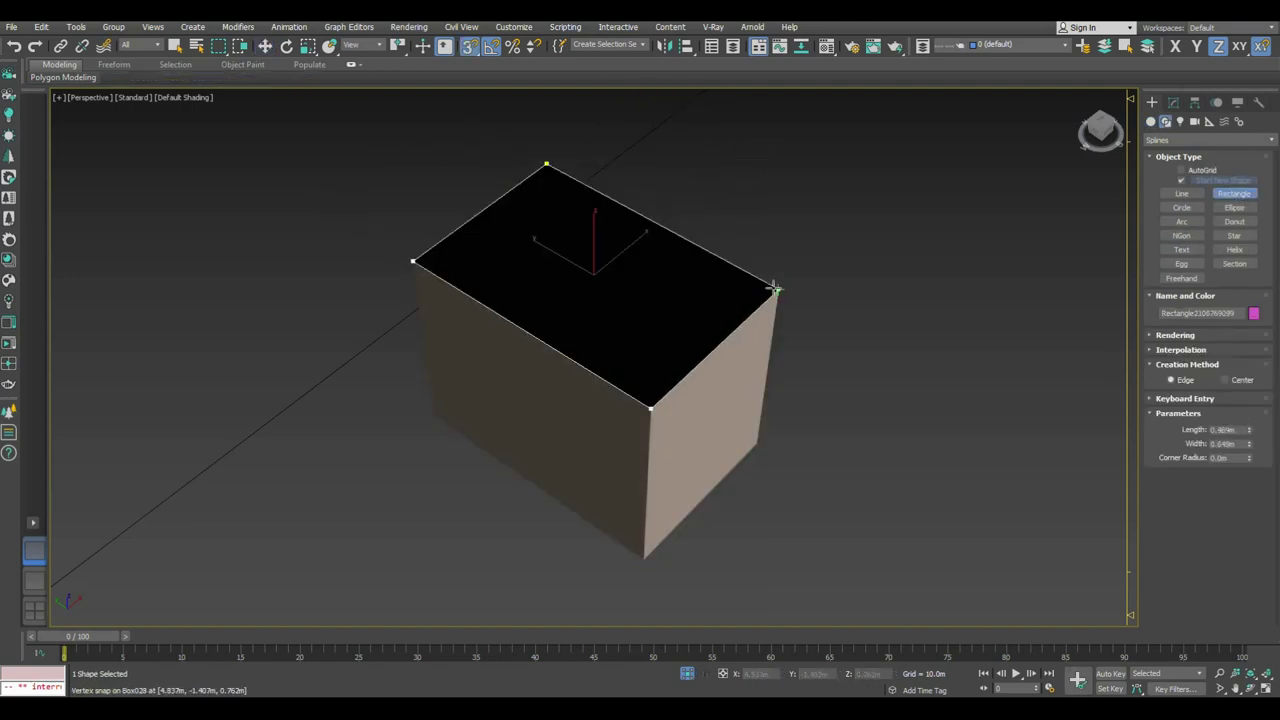
pyautogui.press('w')
# Step: Convert the rectangle to Editable Spline and outline it inward for the sink opening
pyautogui.click(1173, 102)
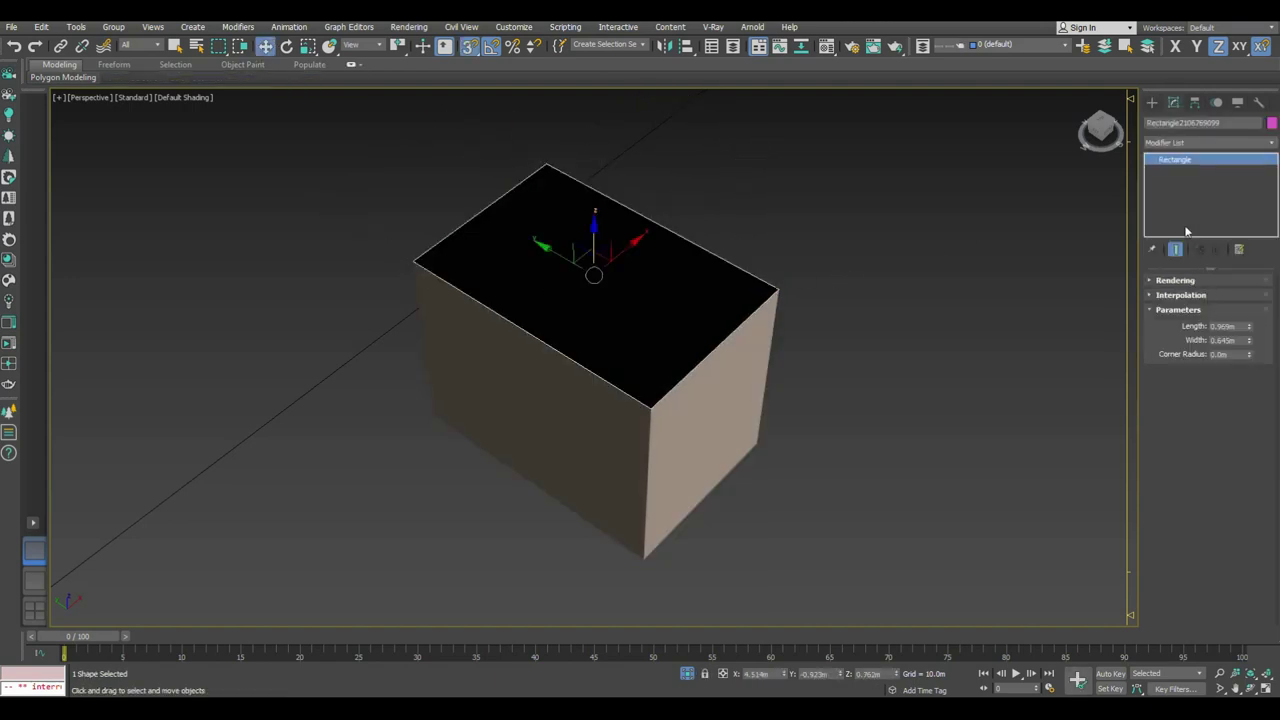
pyautogui.rightClick(1190, 192)
pyautogui.click(1206, 277)
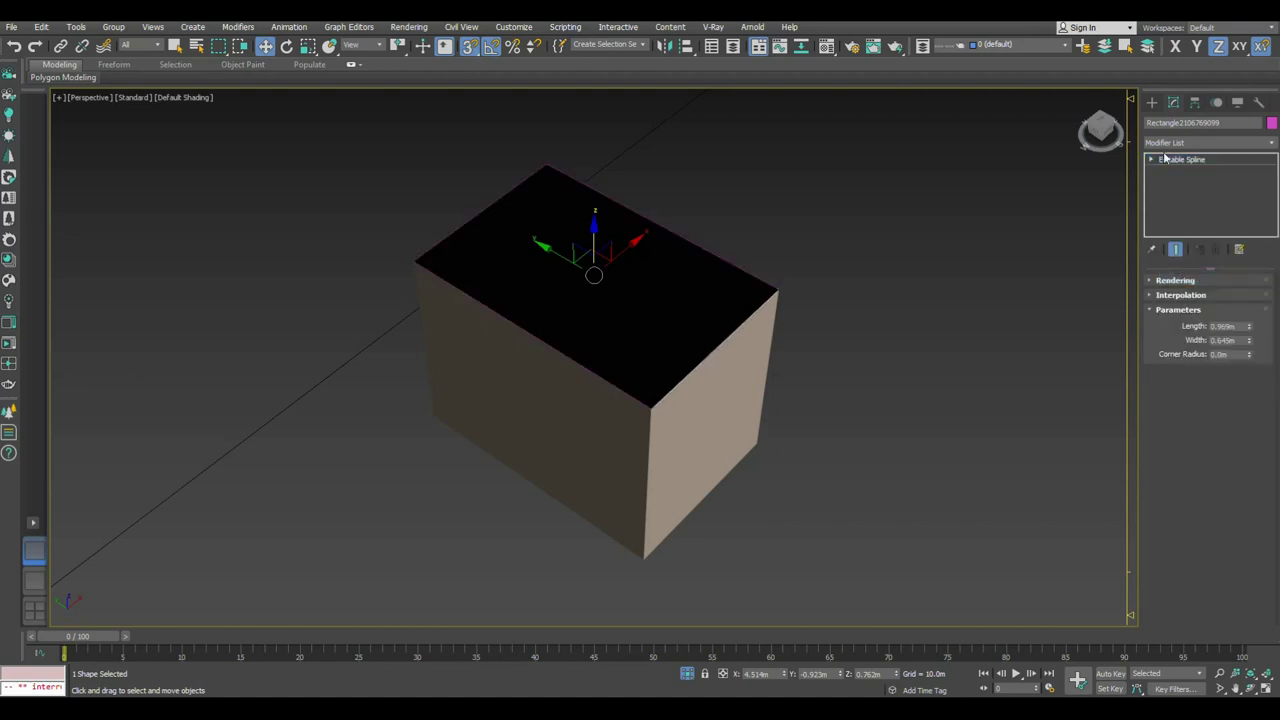
pyautogui.click(1162, 160)
pyautogui.click(1175, 193)
pyautogui.scroll(-2, 1146, 491)
pyautogui.scroll(-2, 1224, 550)
pyautogui.scroll(-2, 1224, 550)
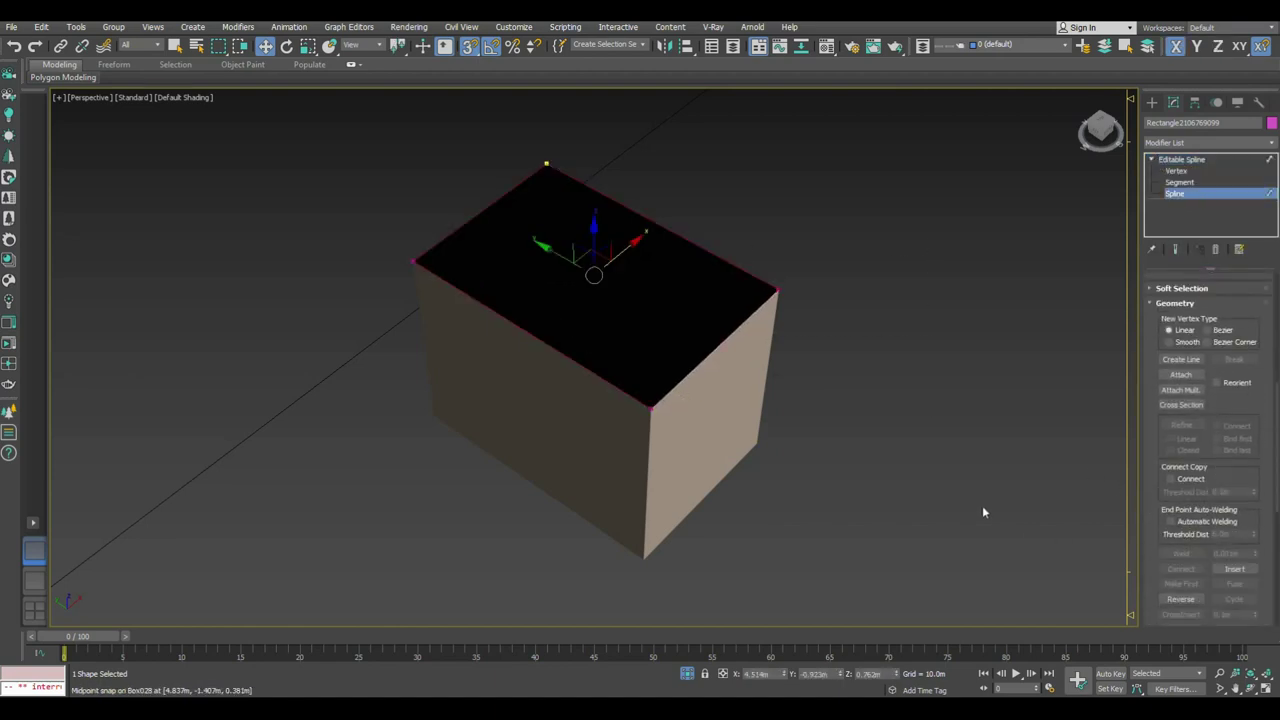
pyautogui.scroll(-3, 1202, 450)
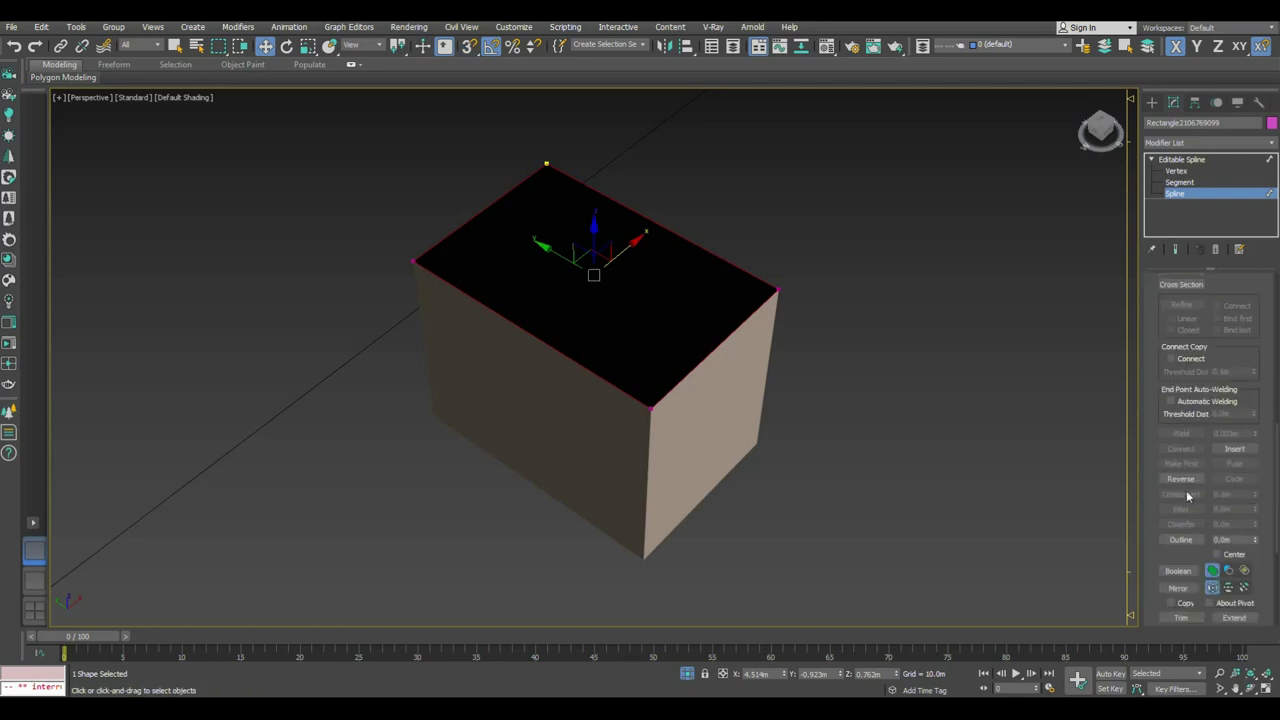
pyautogui.click(1181, 539)
pyautogui.moveTo(778, 286); pyautogui.dragTo(800, 263)
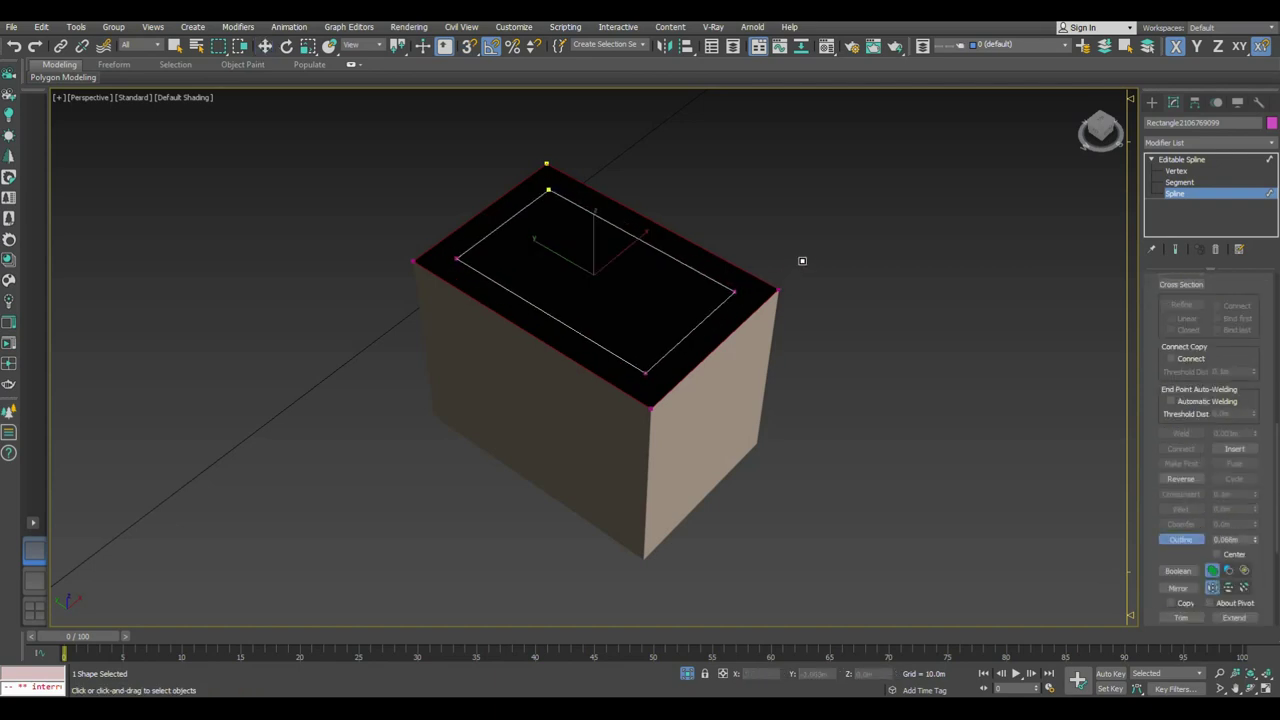
# Step: Restore the full scene and extrude the outlined shape into a countertop slab
pyautogui.click(687, 674)
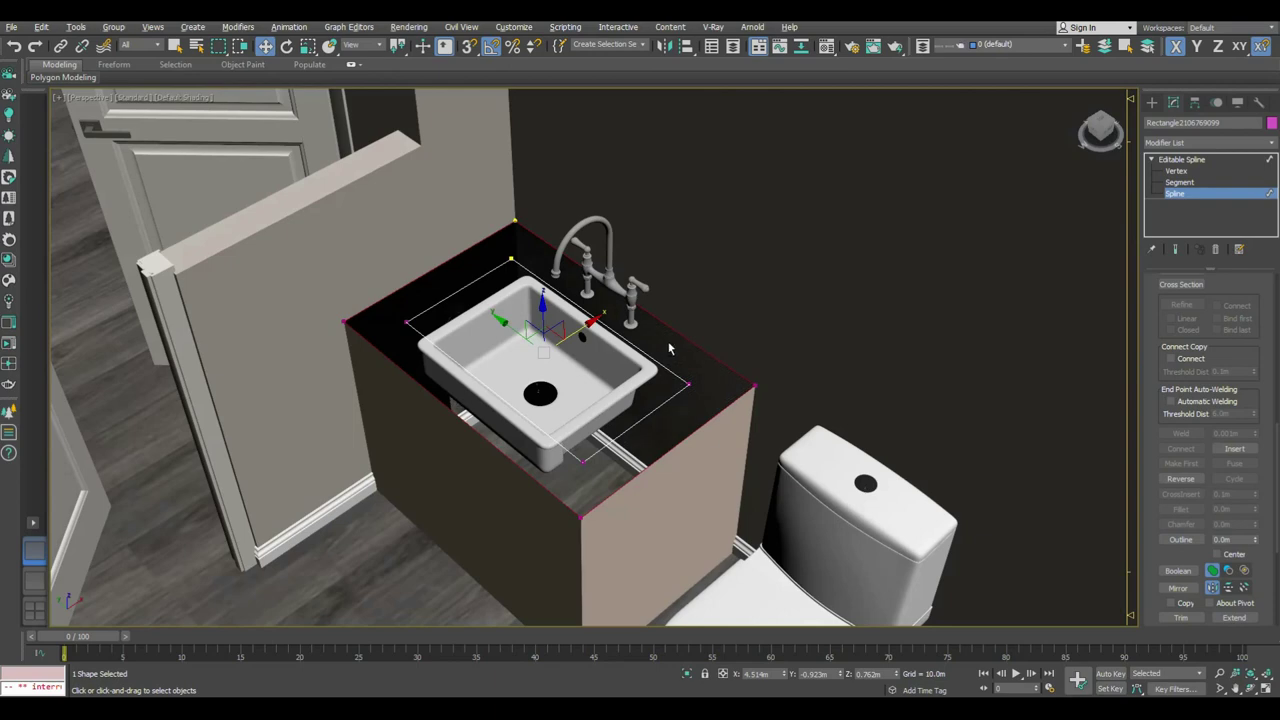
pyautogui.click(1186, 160)
pyautogui.click(1189, 142)
pyautogui.click(1190, 141)
pyautogui.click(1190, 141)
pyautogui.scroll(-2, 1191, 157)
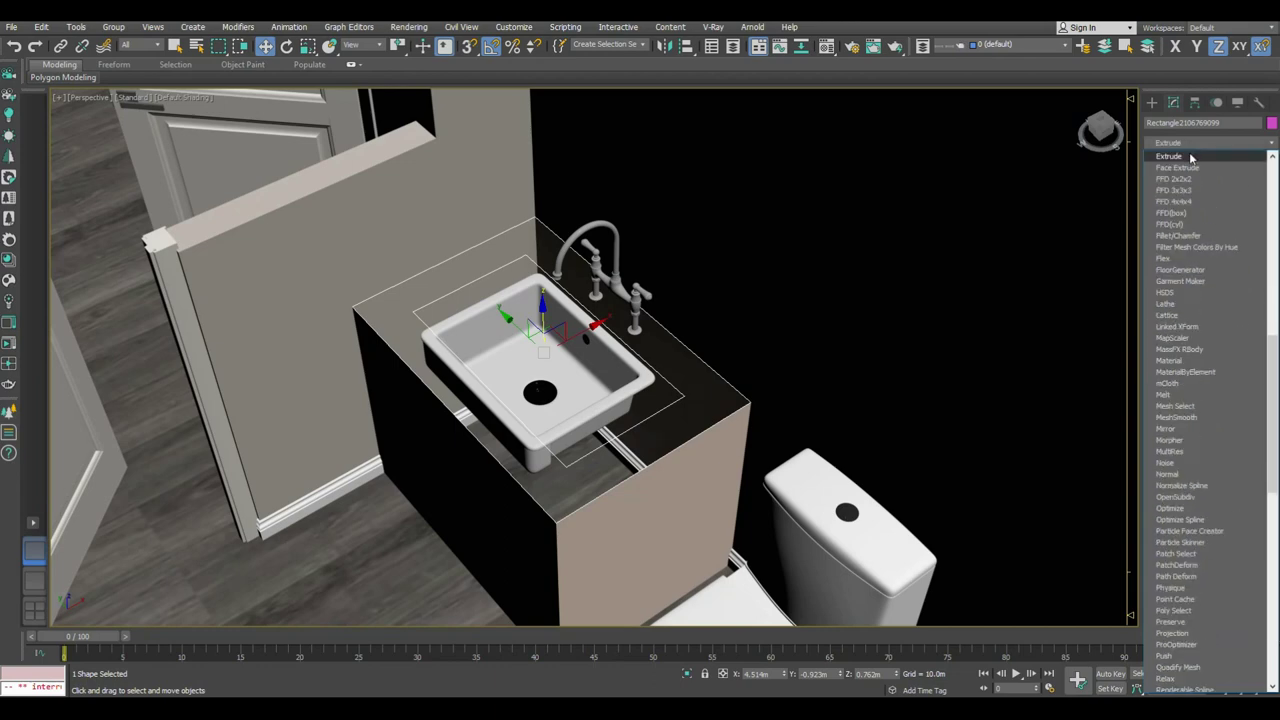
pyautogui.click(1190, 157)
pyautogui.keyDown('alt'); pyautogui.moveTo(772, 374); pyautogui.dragTo(765, 335, button='middle'); pyautogui.keyUp('alt')
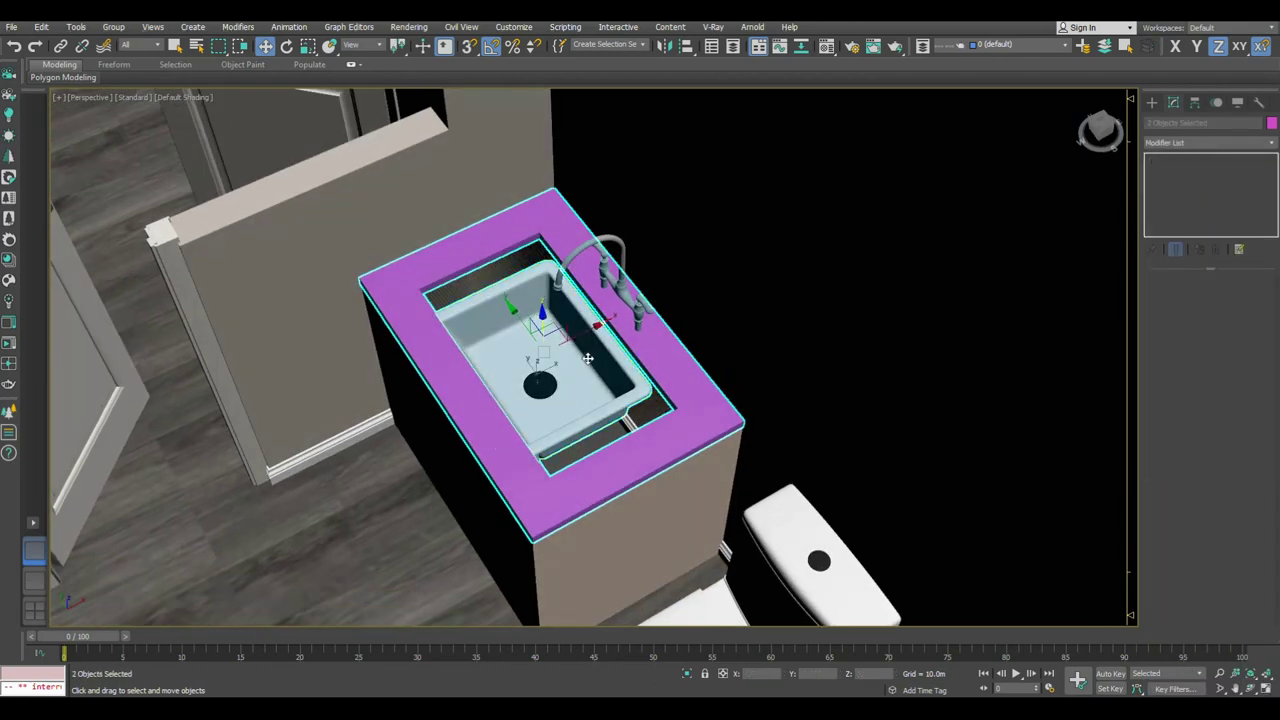
# Step: In Top view, move the opening's edge segments to line up with the sink
pyautogui.hotkey('alt', 'q')
pyautogui.press('t')
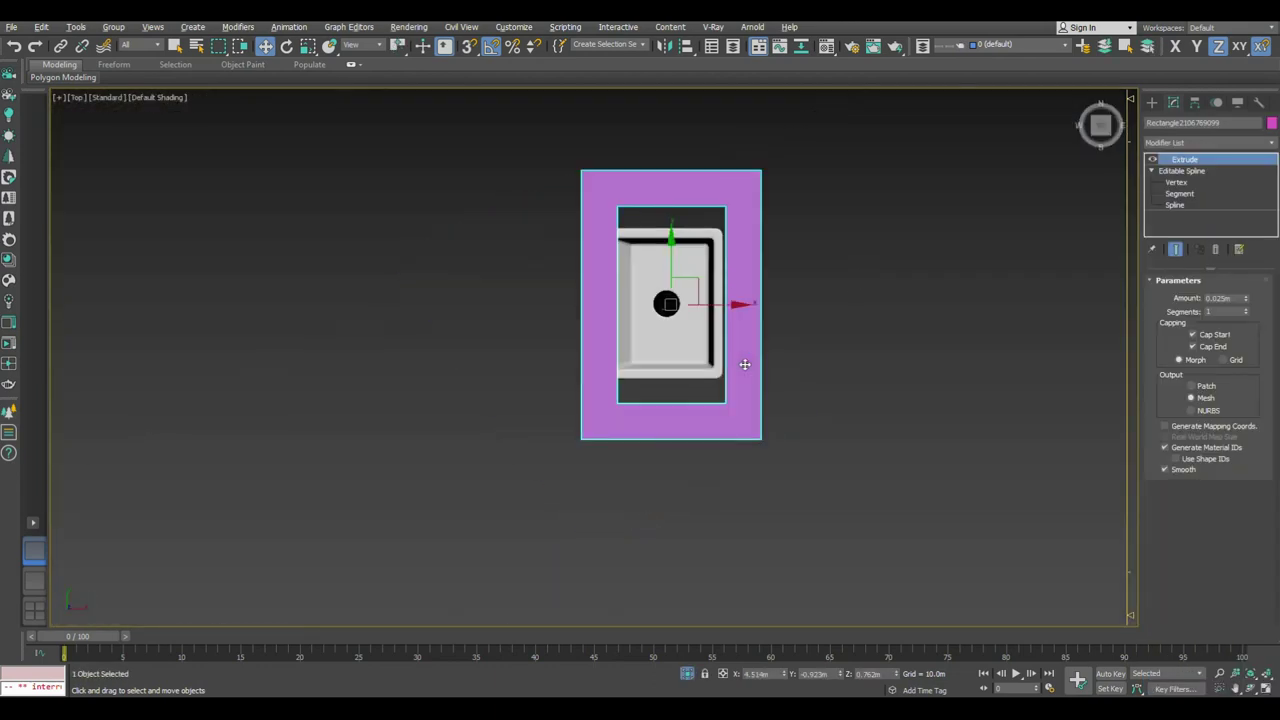
pyautogui.press('z')
pyautogui.click(1176, 183)
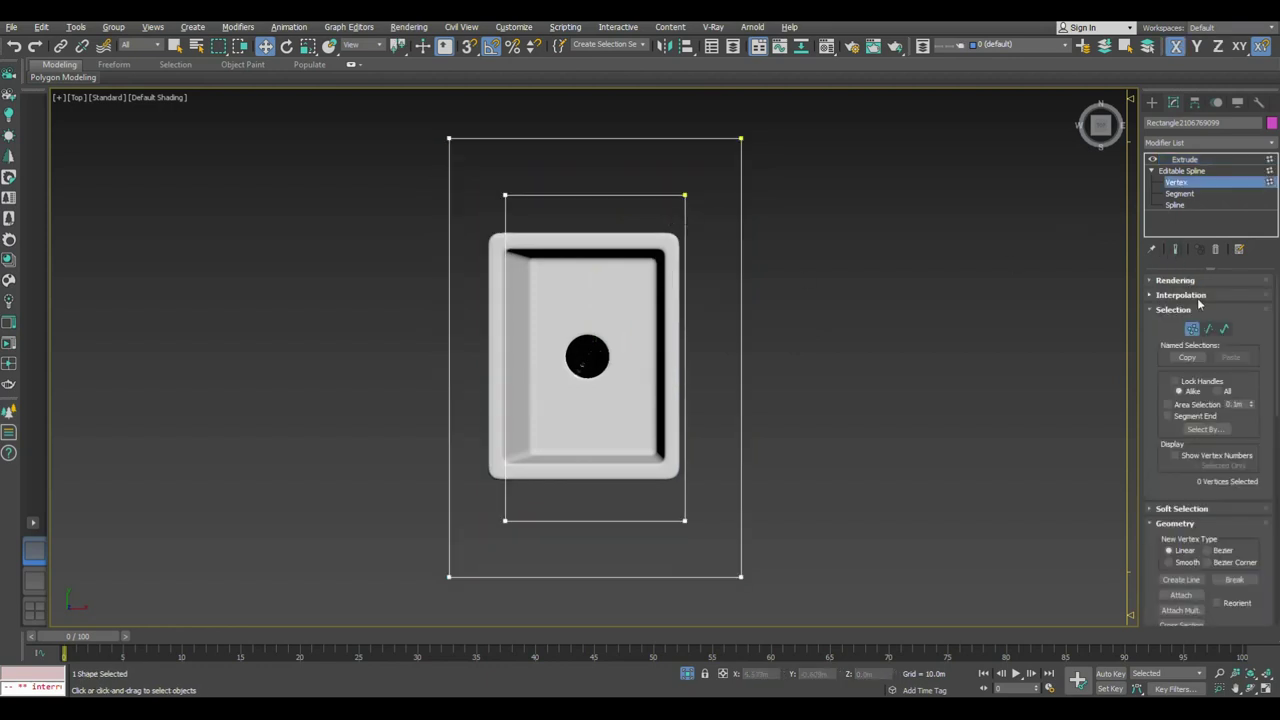
pyautogui.press('2')
pyautogui.click(690, 328)
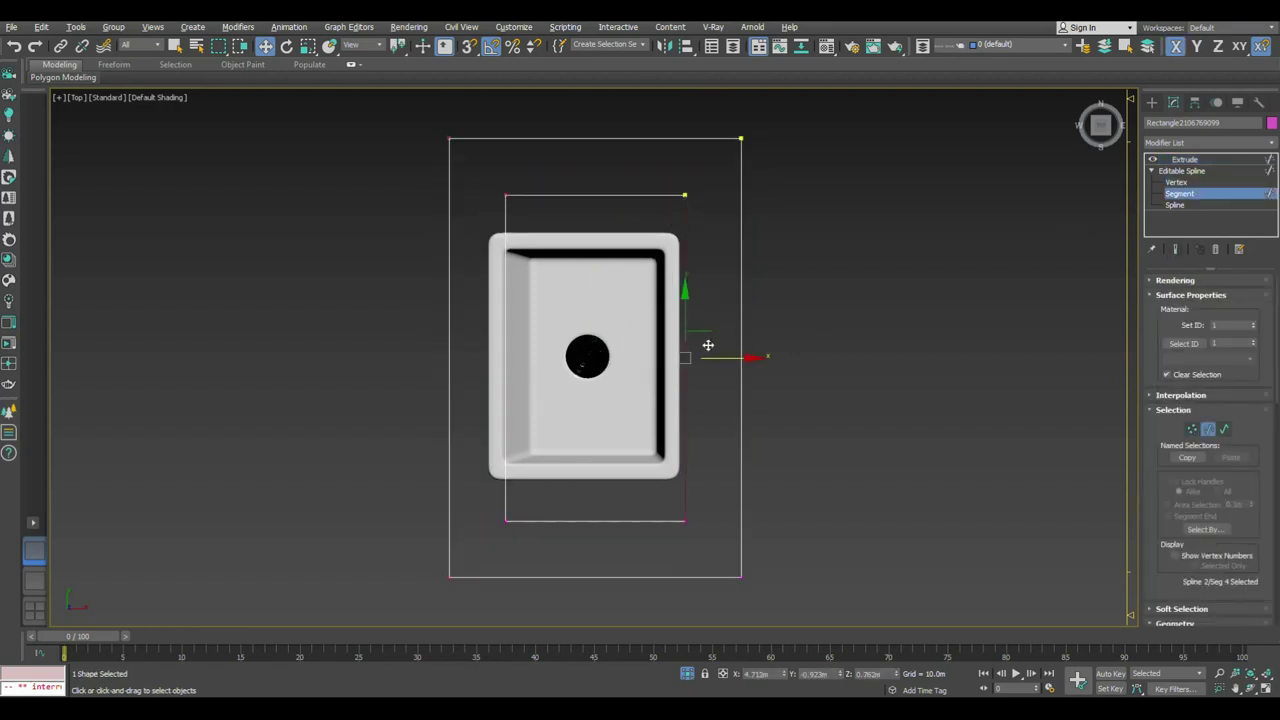
pyautogui.click(505, 357)
pyautogui.moveTo(538, 362); pyautogui.dragTo(527, 360)
pyautogui.moveTo(560, 166); pyautogui.dragTo(585, 169)
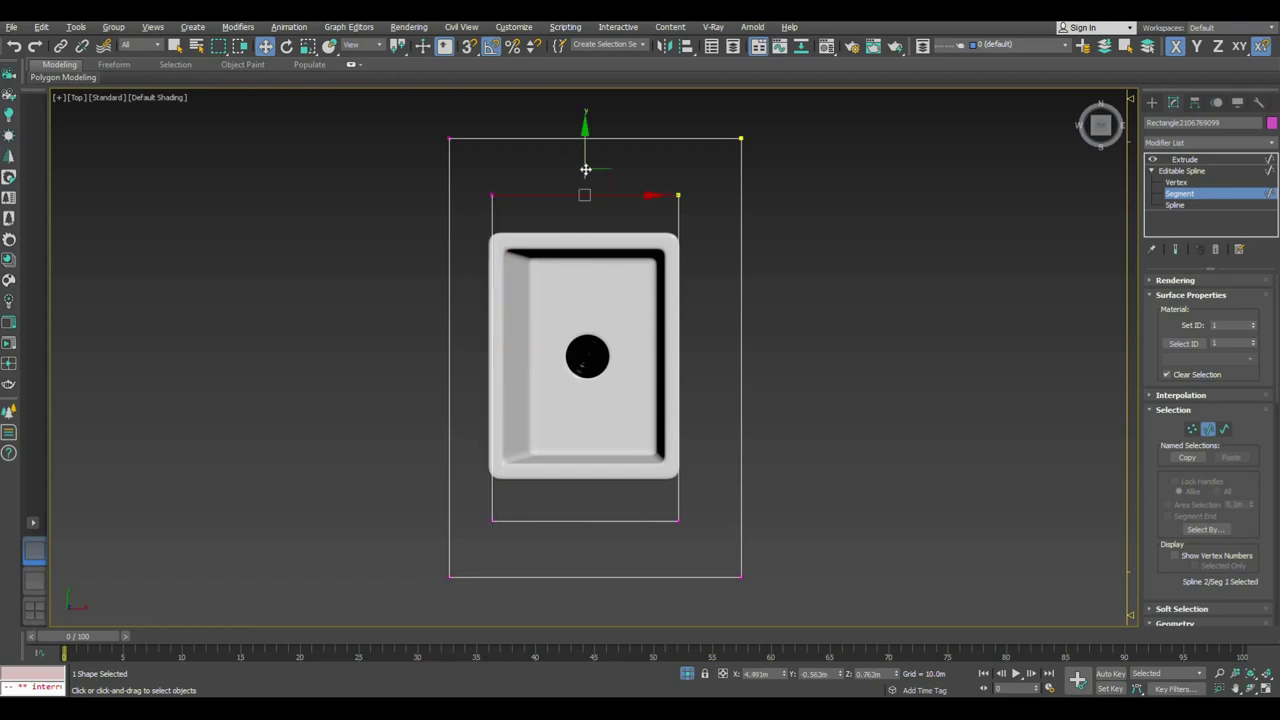
pyautogui.click(557, 521)
pyautogui.moveTo(584, 411); pyautogui.dragTo(584, 418)
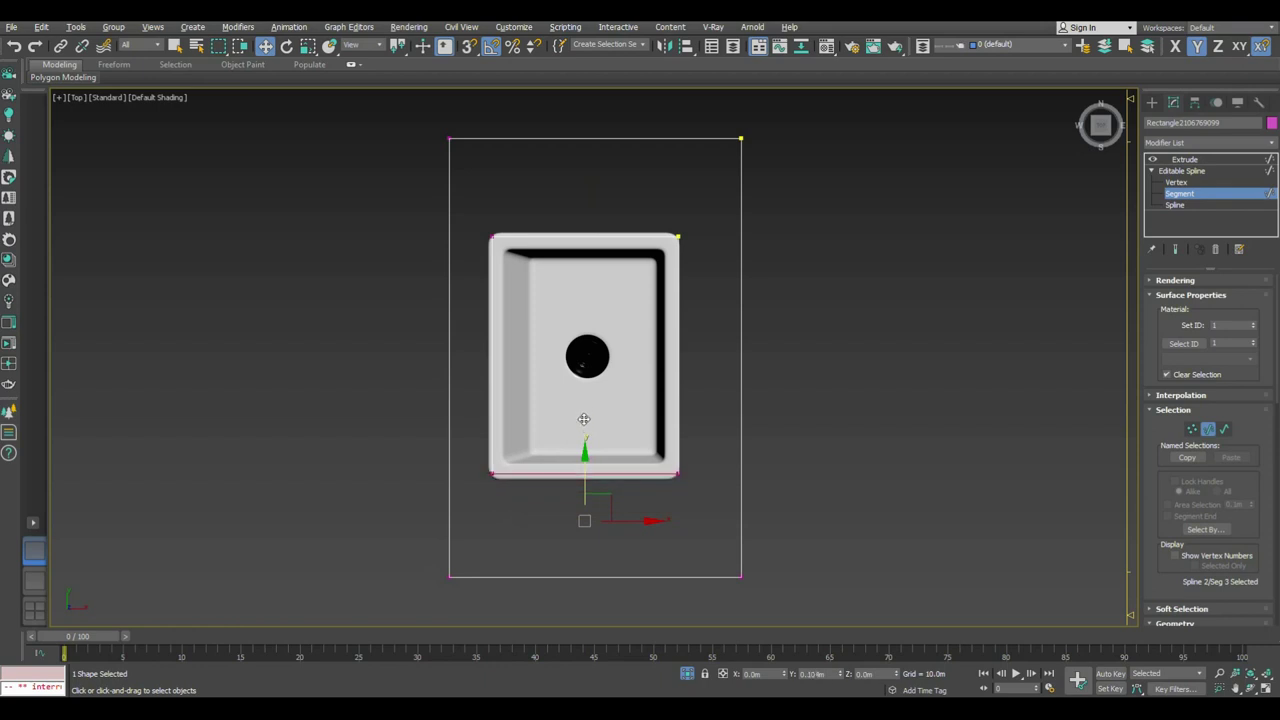
pyautogui.scroll(2, 605, 400)
pyautogui.click(716, 349)
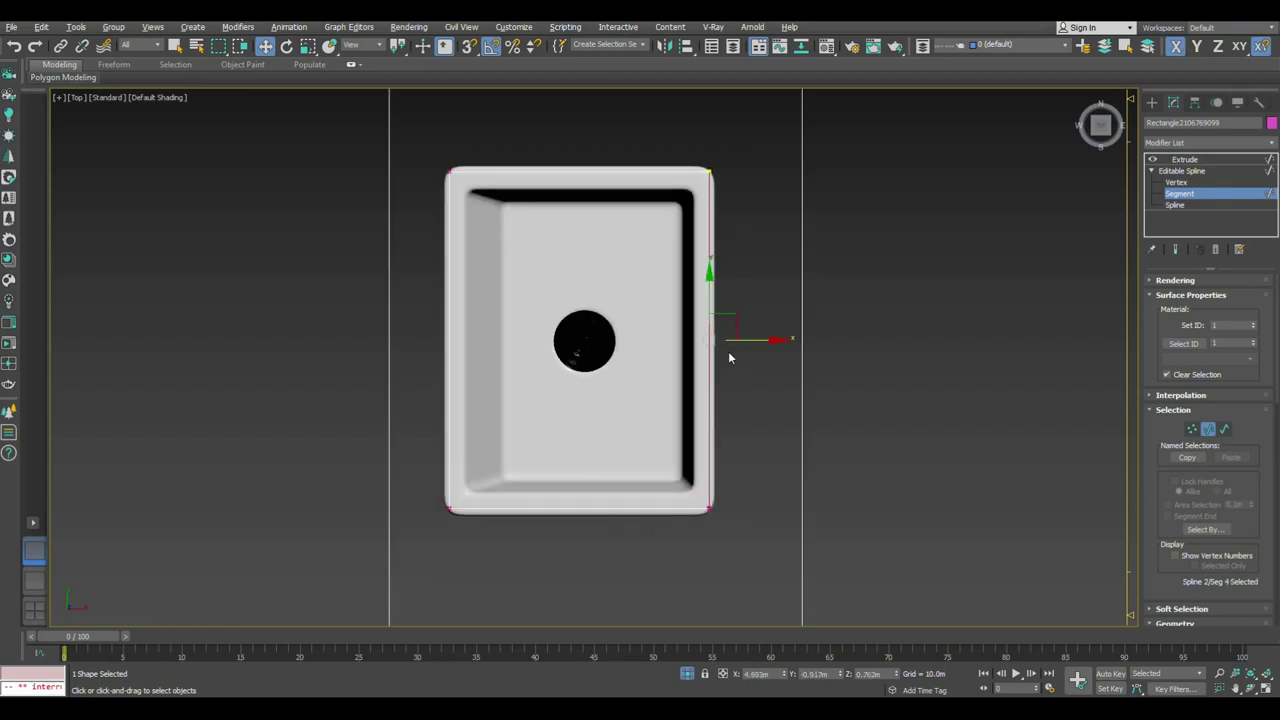
# Step: Reset the opening's corner tangents and fillet them into rounded corners
pyautogui.click(1191, 430)
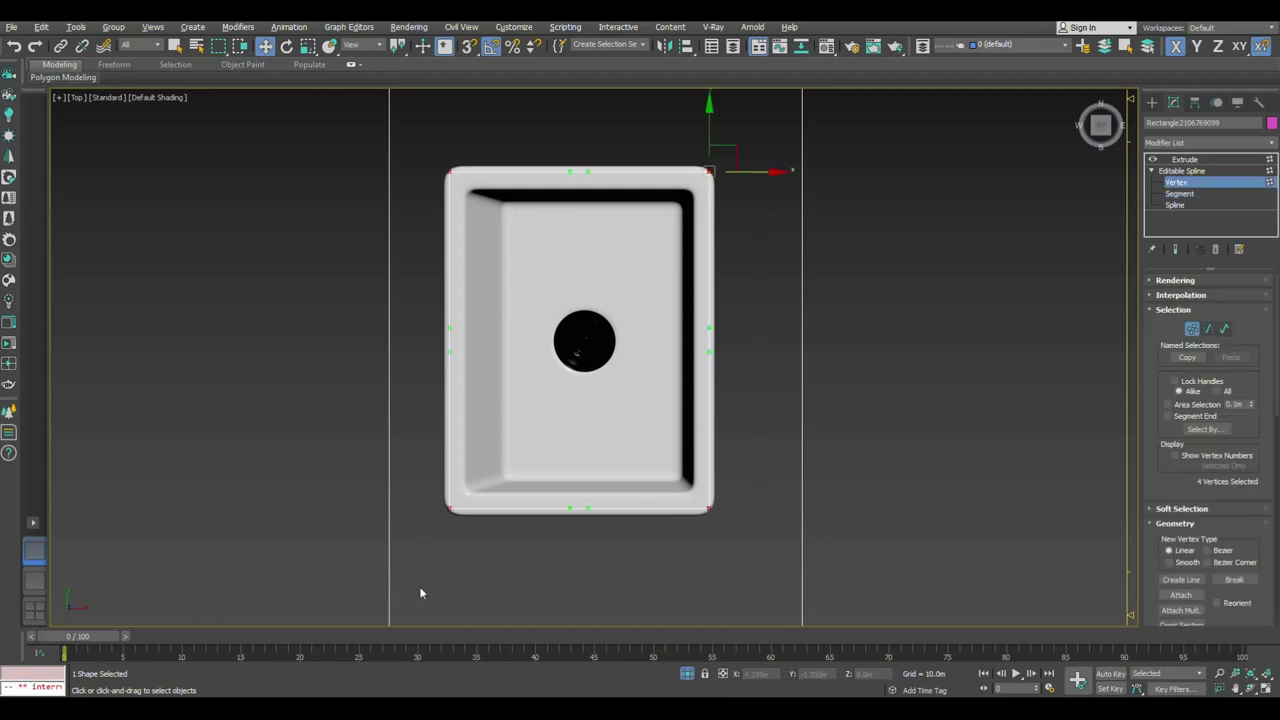
pyautogui.scroll(-3, 1218, 512)
pyautogui.rightClick(718, 484)
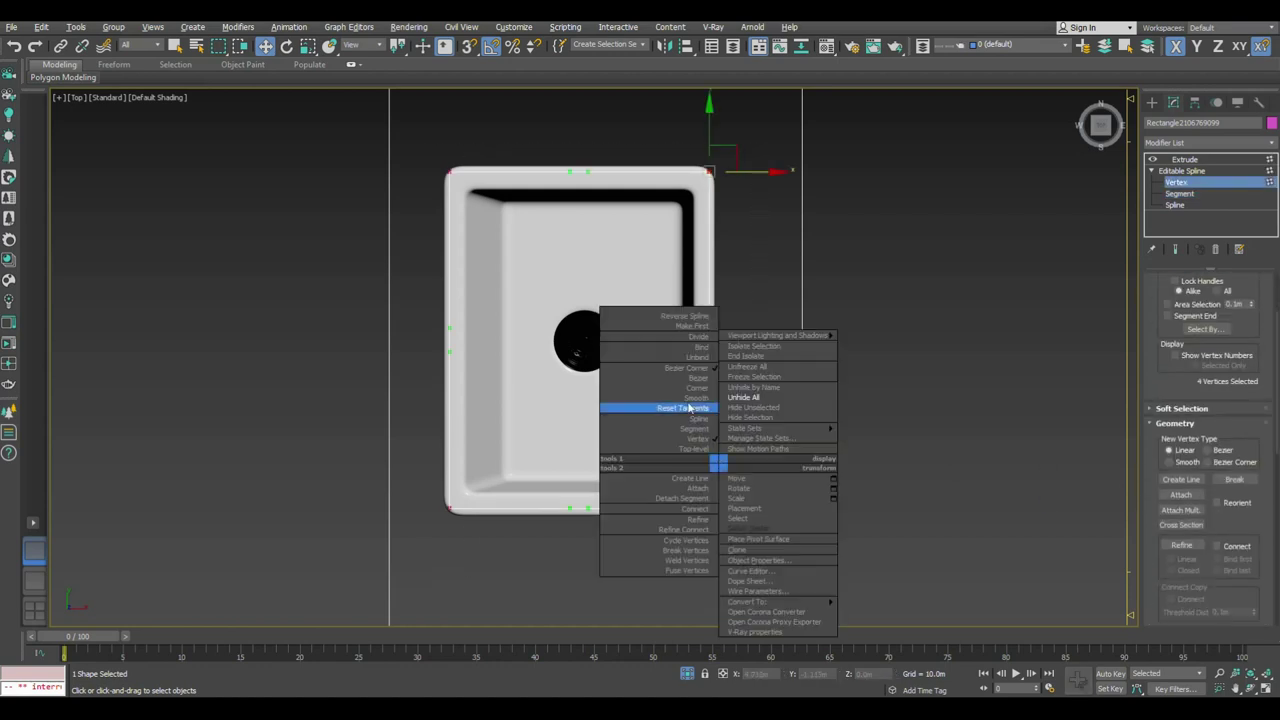
pyautogui.click(698, 394)
pyautogui.scroll(-2, 1218, 566)
pyautogui.scroll(-2, 1218, 566)
pyautogui.click(1181, 590)
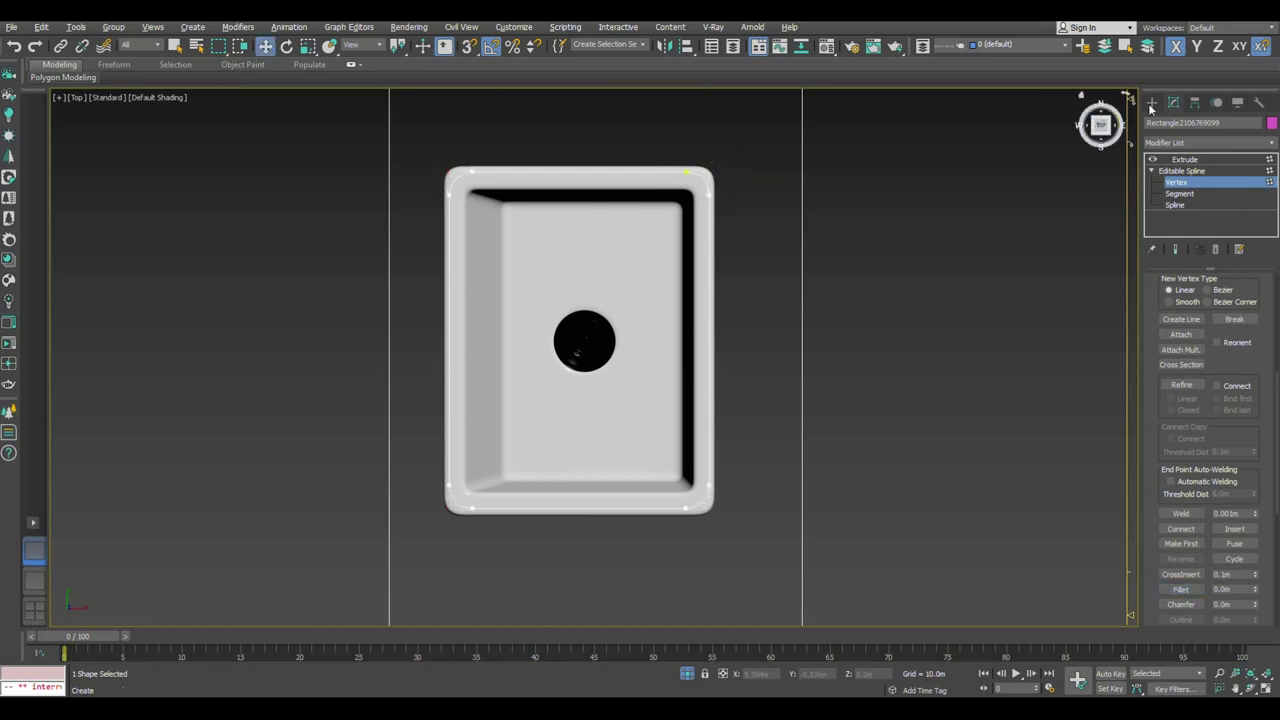
pyautogui.click(782, 609)
pyautogui.click(687, 674)
pyautogui.moveTo(651, 363)
pyautogui.mouseDown(button='middle')
pyautogui.moveTo(674, 340)
pyautogui.moveTo(566, 357)
pyautogui.mouseUp(button='middle')
pyautogui.scroll(4, 651, 334)
# Step: Scale the sink up to fill the countertop opening
pyautogui.press('p')
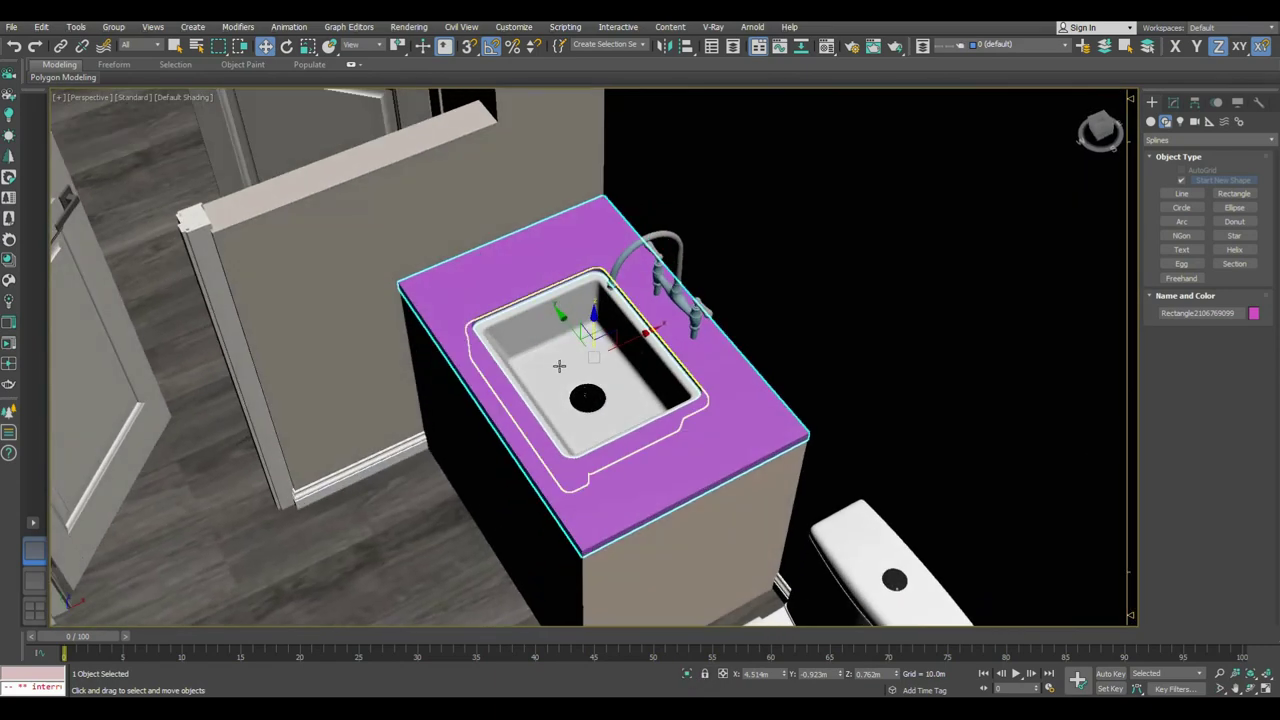
pyautogui.scroll(5, 566, 357)
pyautogui.scroll(2, 580, 346)
pyautogui.press('r')
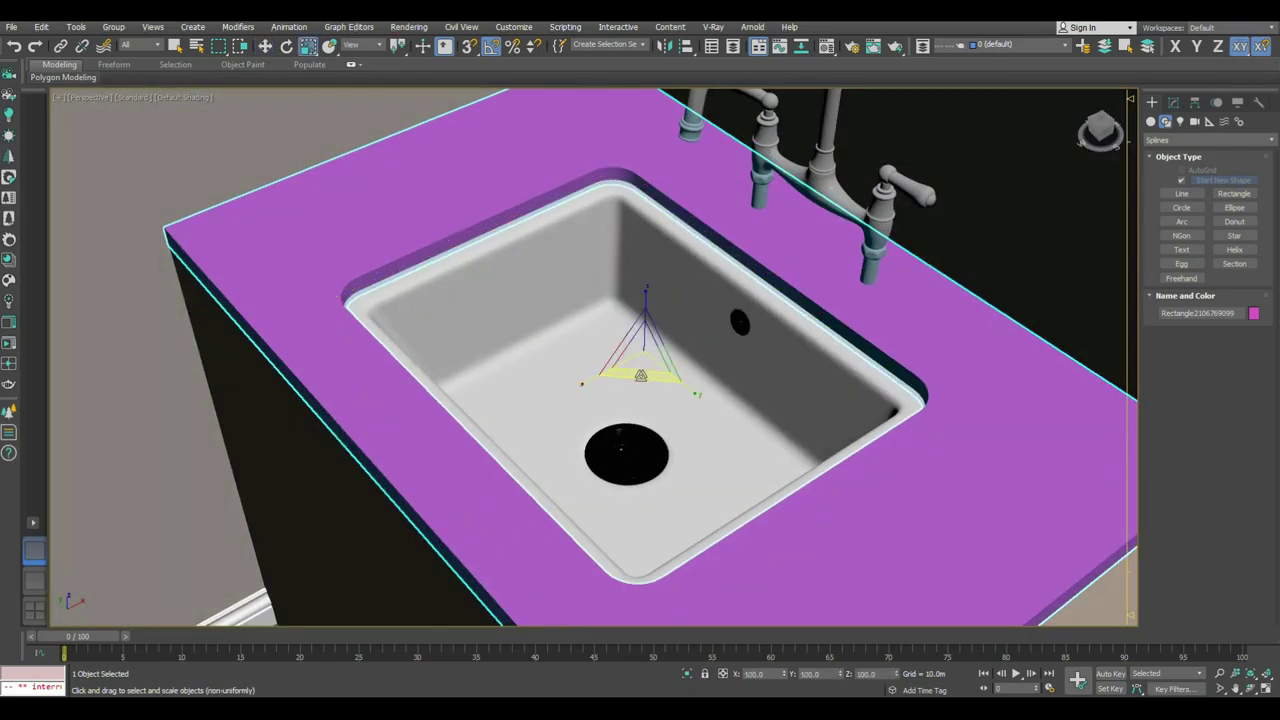
pyautogui.click(628, 362)
pyautogui.moveTo(618, 442); pyautogui.dragTo(612, 450)
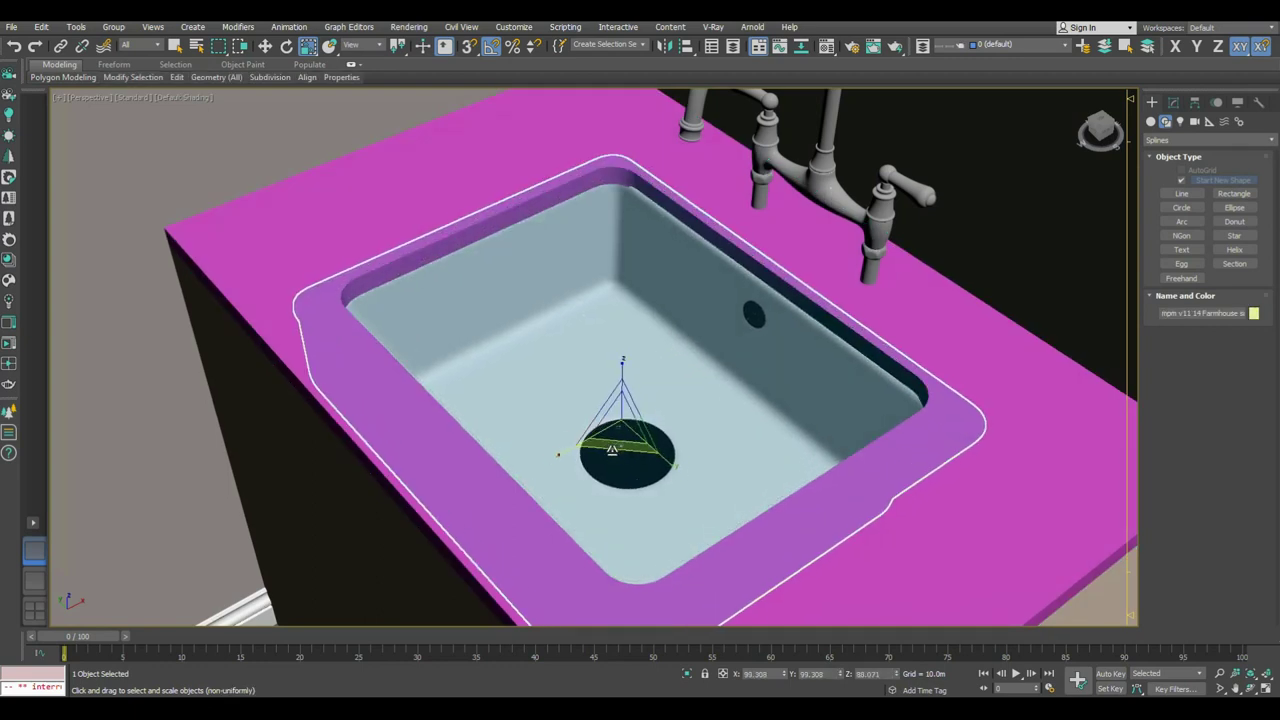
pyautogui.press('w')
# Step: Assign the marble material to the countertop from the Material Editor
pyautogui.keyDown('alt'); pyautogui.moveTo(652, 401); pyautogui.dragTo(657, 409, button='middle'); pyautogui.keyUp('alt')
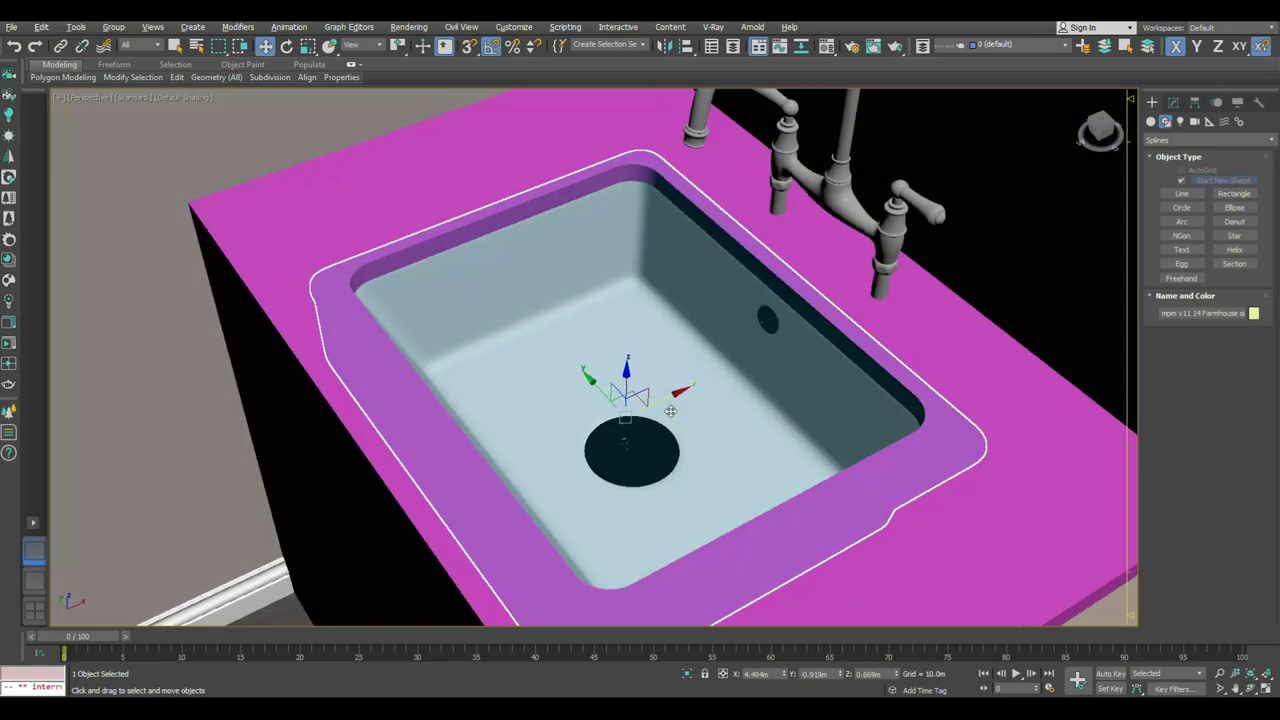
pyautogui.scroll(-2, 657, 409)
pyautogui.scroll(-5, 655, 420)
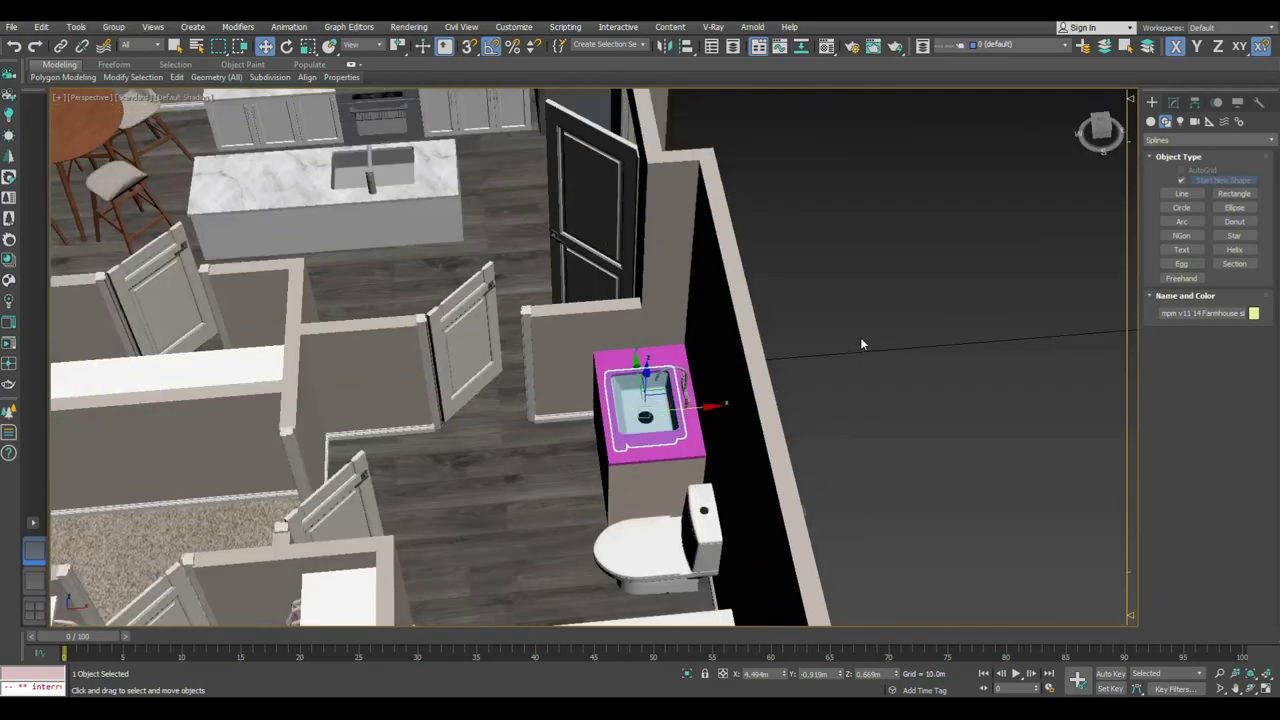
pyautogui.hotkey('ctrl', 'd')
pyautogui.scroll(4, 642, 445)
pyautogui.click(642, 445)
pyautogui.press('m')
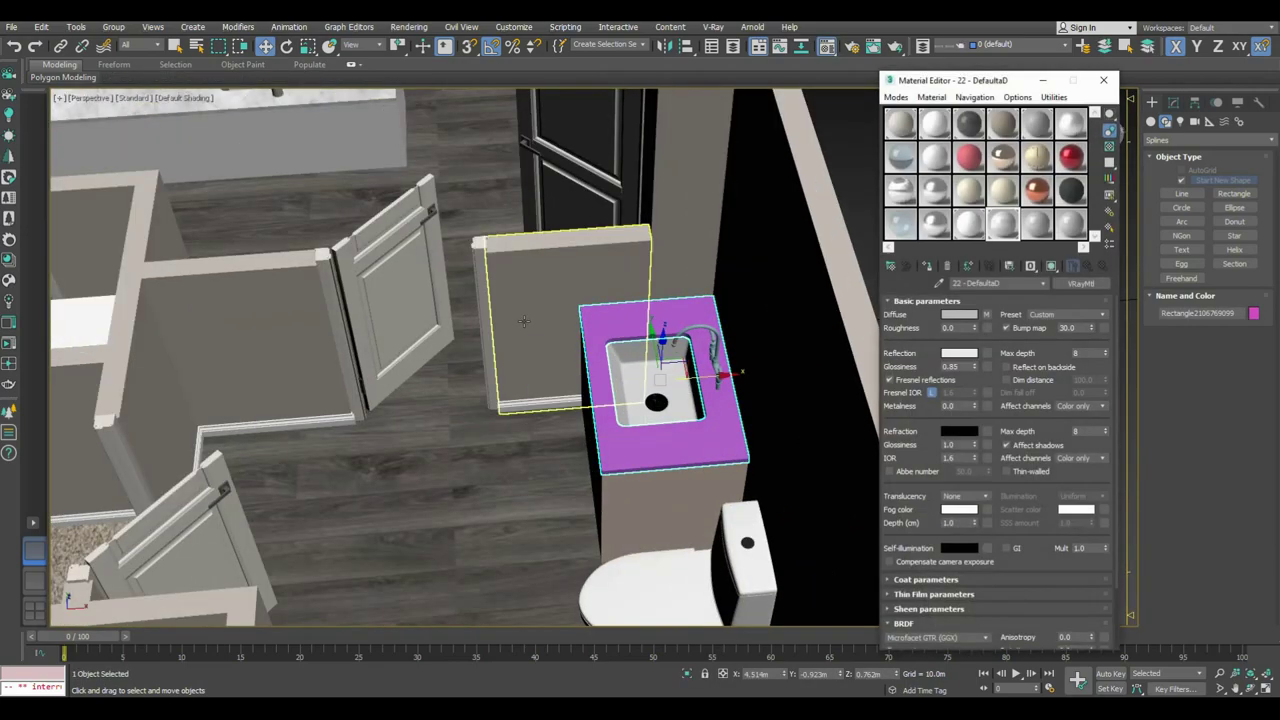
pyautogui.scroll(-3, 650, 420)
pyautogui.click(889, 270)
pyautogui.click(927, 268)
pyautogui.press('z')
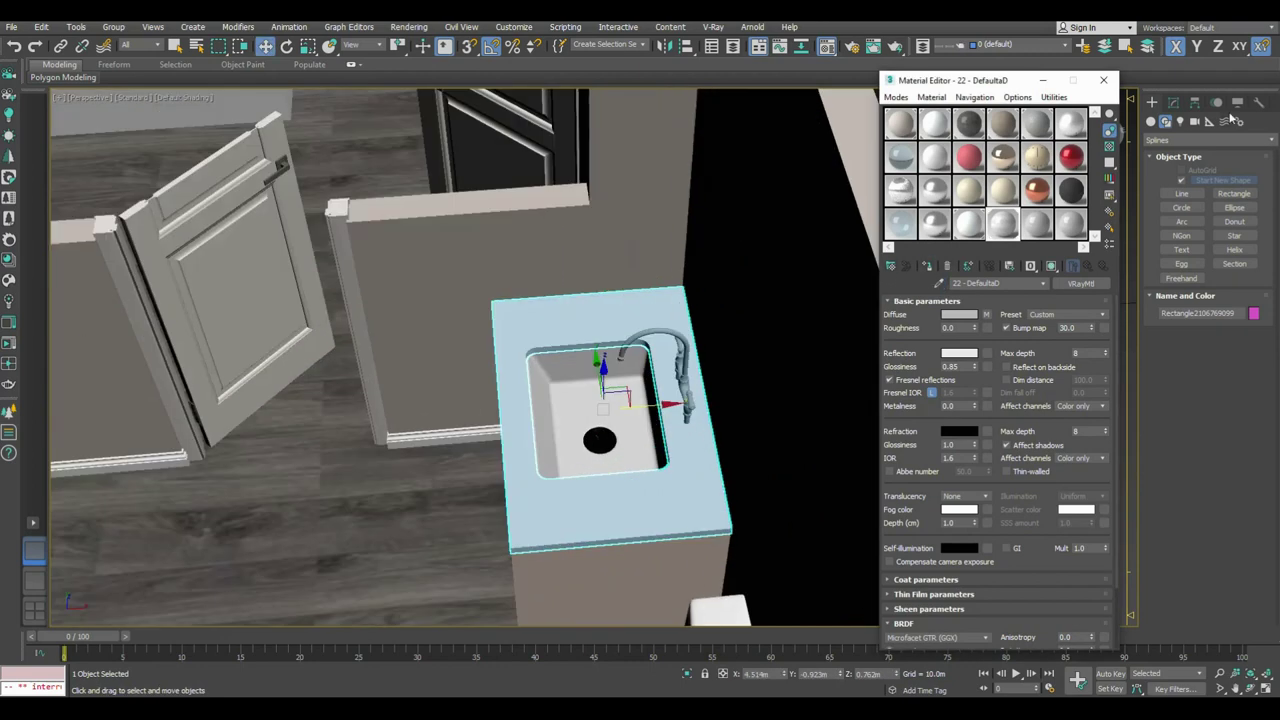
# Step: Add a Box UVW Map modifier to the countertop with Real-World Map Size
pyautogui.click(1172, 103)
pyautogui.click(1210, 142)
pyautogui.scroll(-5, 1200, 400)
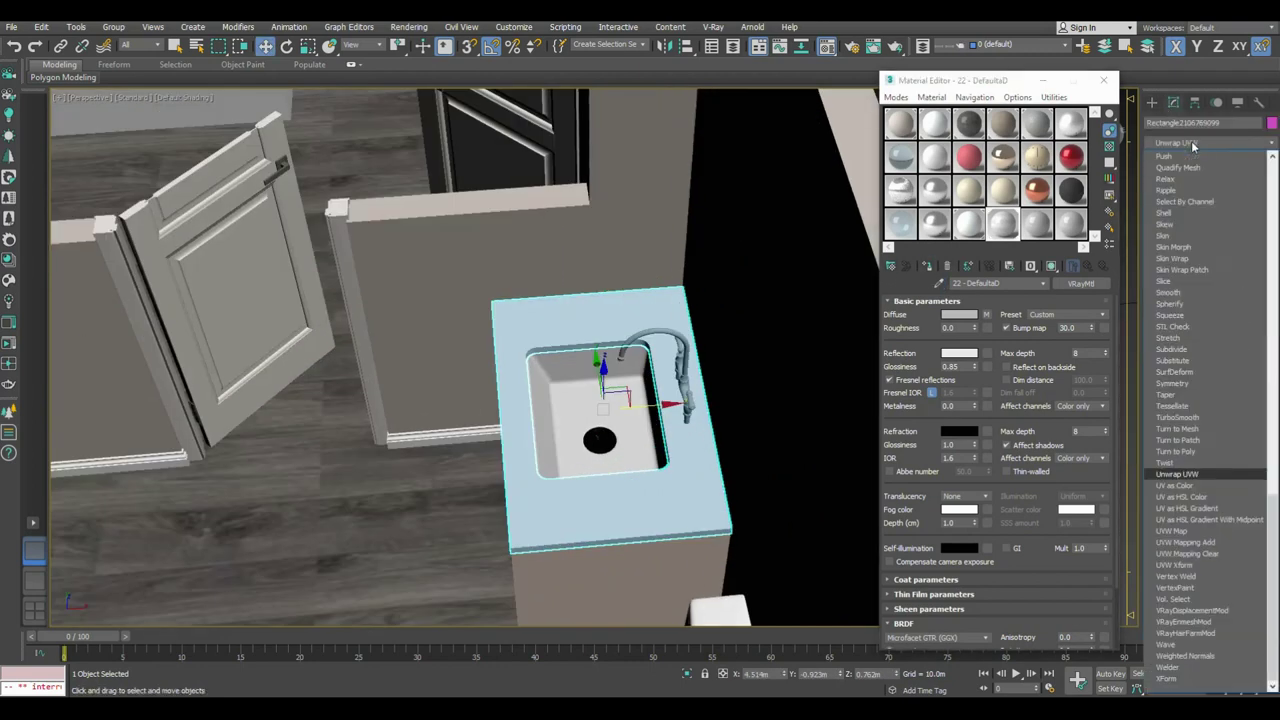
pyautogui.click(1182, 532)
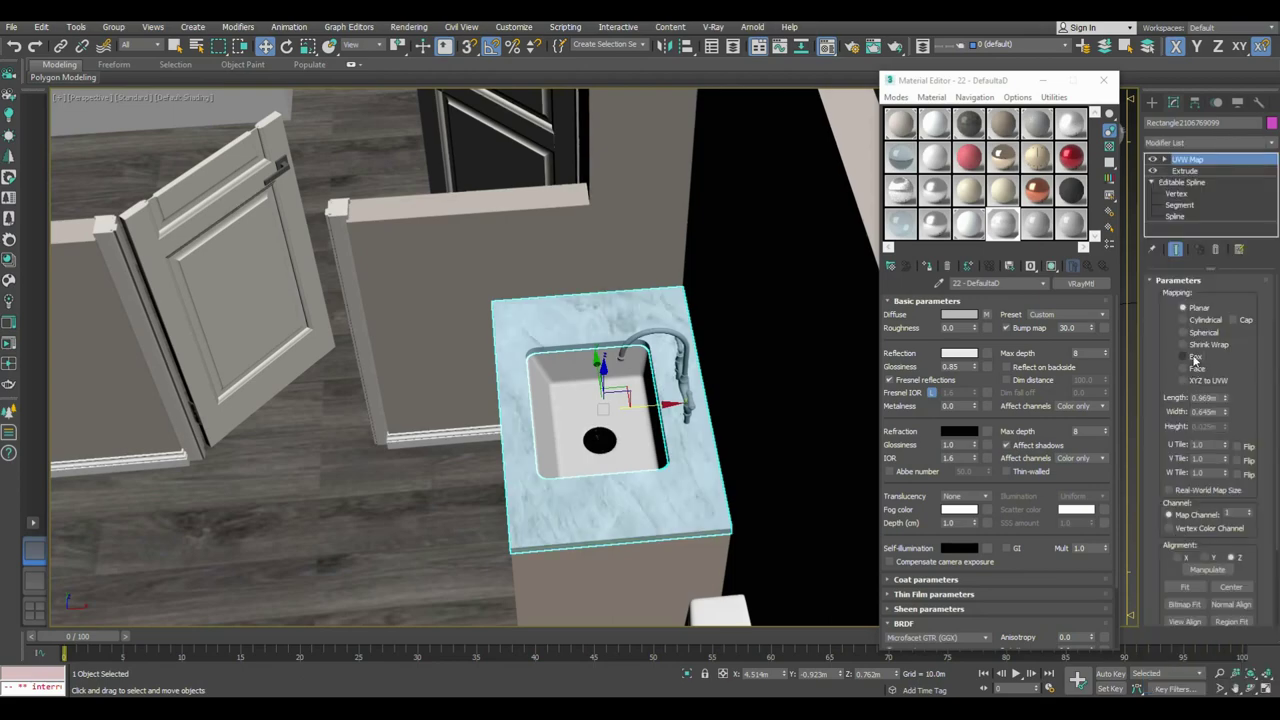
pyautogui.click(1185, 490)
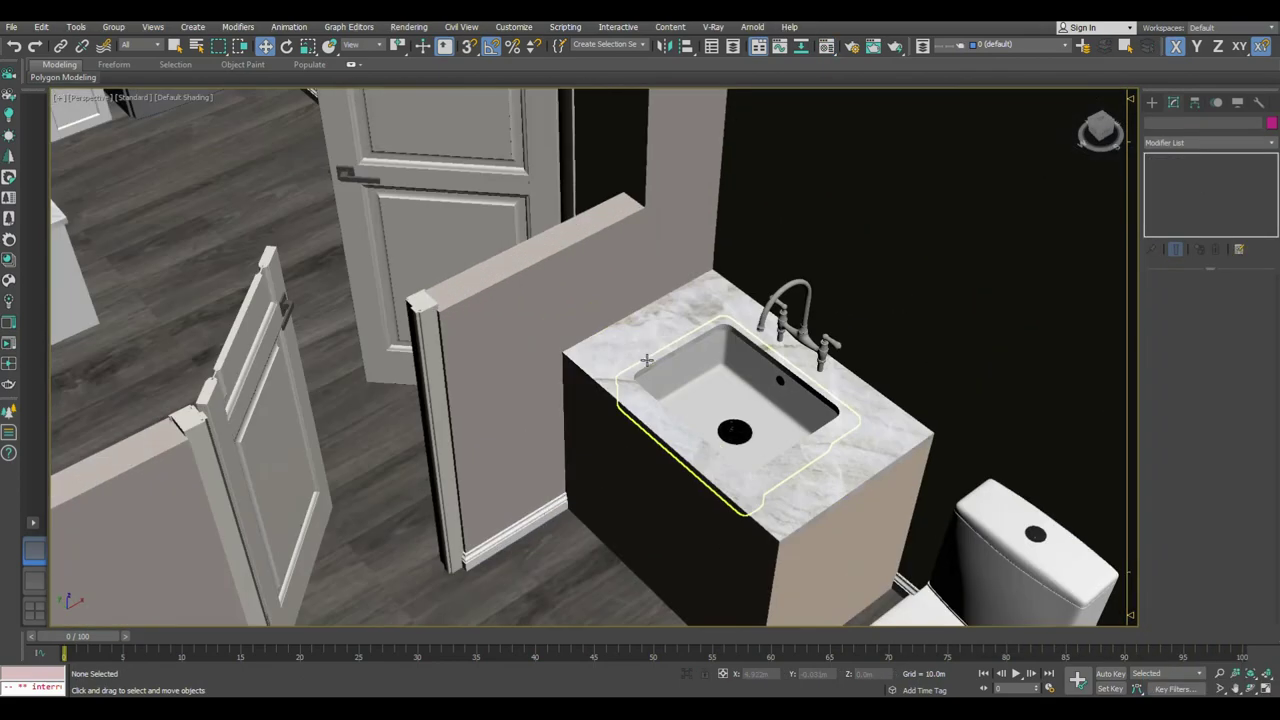
# Step: Isolate the countertop so it shows on its own
pyautogui.click(647, 360)
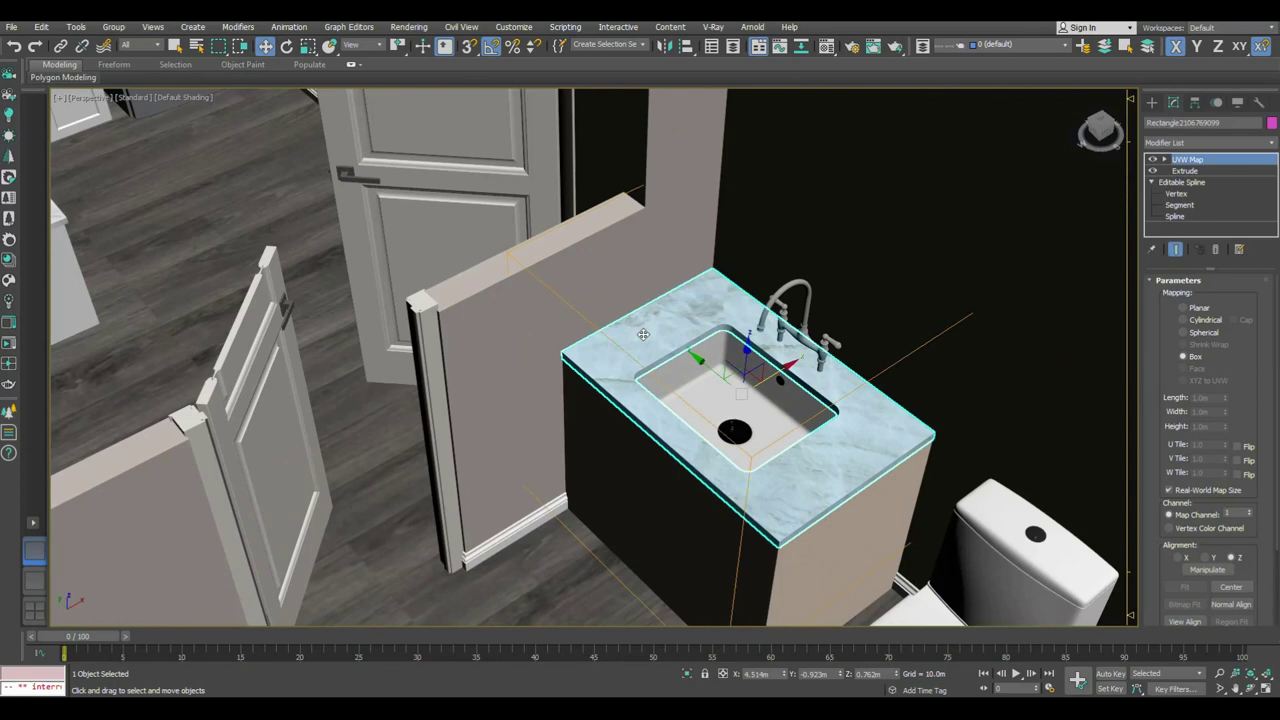
pyautogui.scroll(3, 647, 360)
pyautogui.hotkey('alt', 'q')
pyautogui.click(1151, 102)
pyautogui.click(1165, 121)
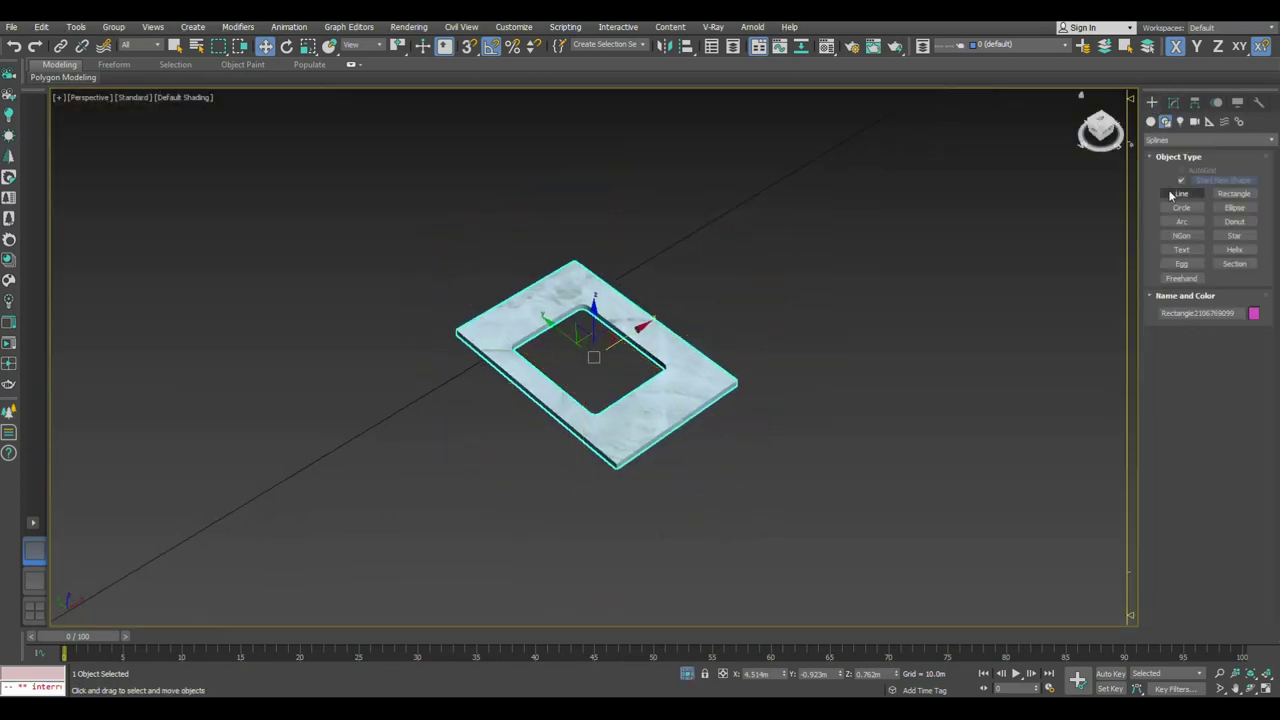
# Step: With vertex snap, draw a line along the countertop's back and side edges
pyautogui.click(1182, 193)
pyautogui.scroll(3, 520, 260)
pyautogui.press('s')
pyautogui.click(415, 350)
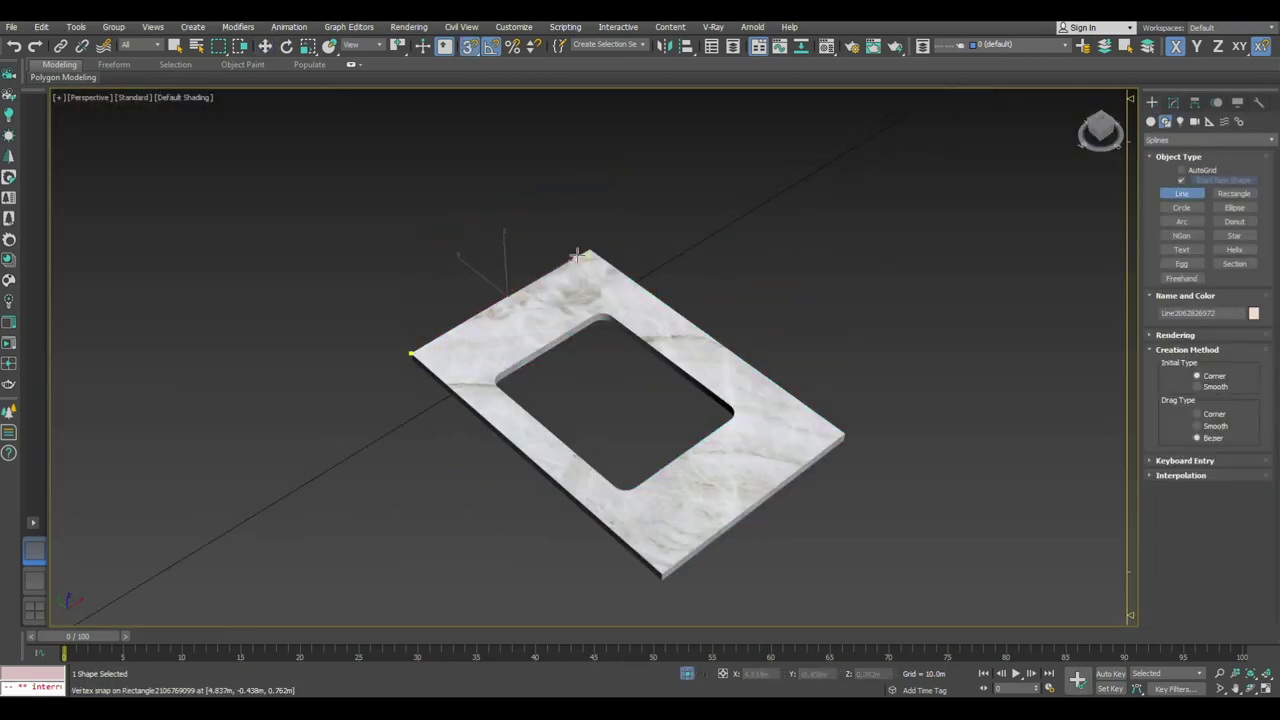
pyautogui.click(589, 250)
pyautogui.click(845, 433)
pyautogui.click(662, 575)
# Step: Extrude the line 0.076 m and add a Shell 0.015 m thick
pyautogui.click(412, 353)
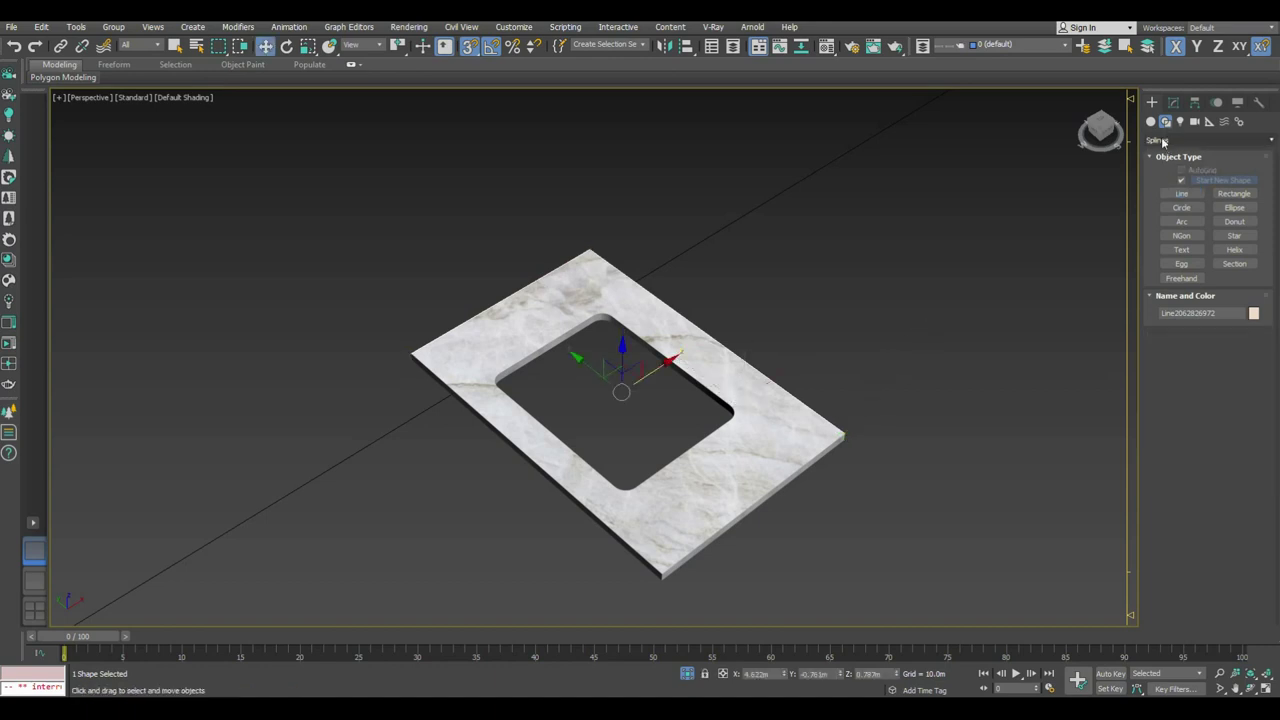
pyautogui.click(1173, 102)
pyautogui.click(1186, 143)
pyautogui.click(1190, 213)
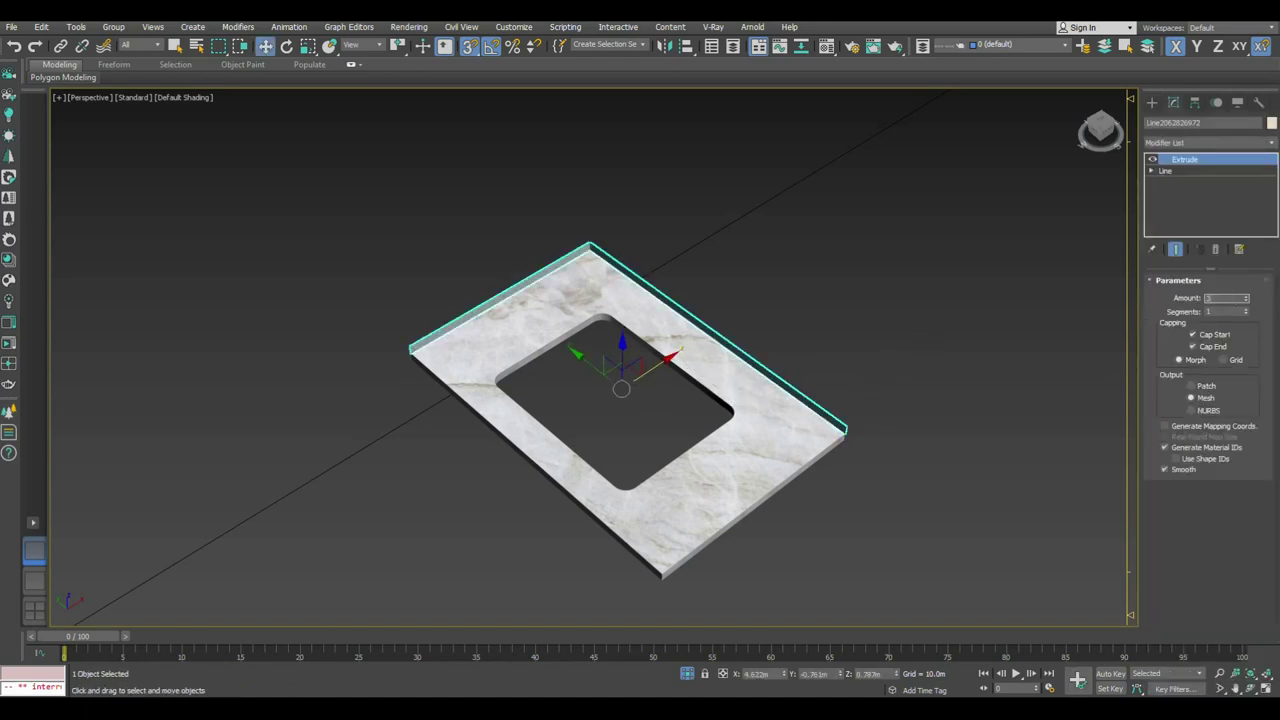
pyautogui.write('0.076')
pyautogui.press('Return')
pyautogui.click(1186, 143)
pyautogui.scroll(-5, 1180, 300)
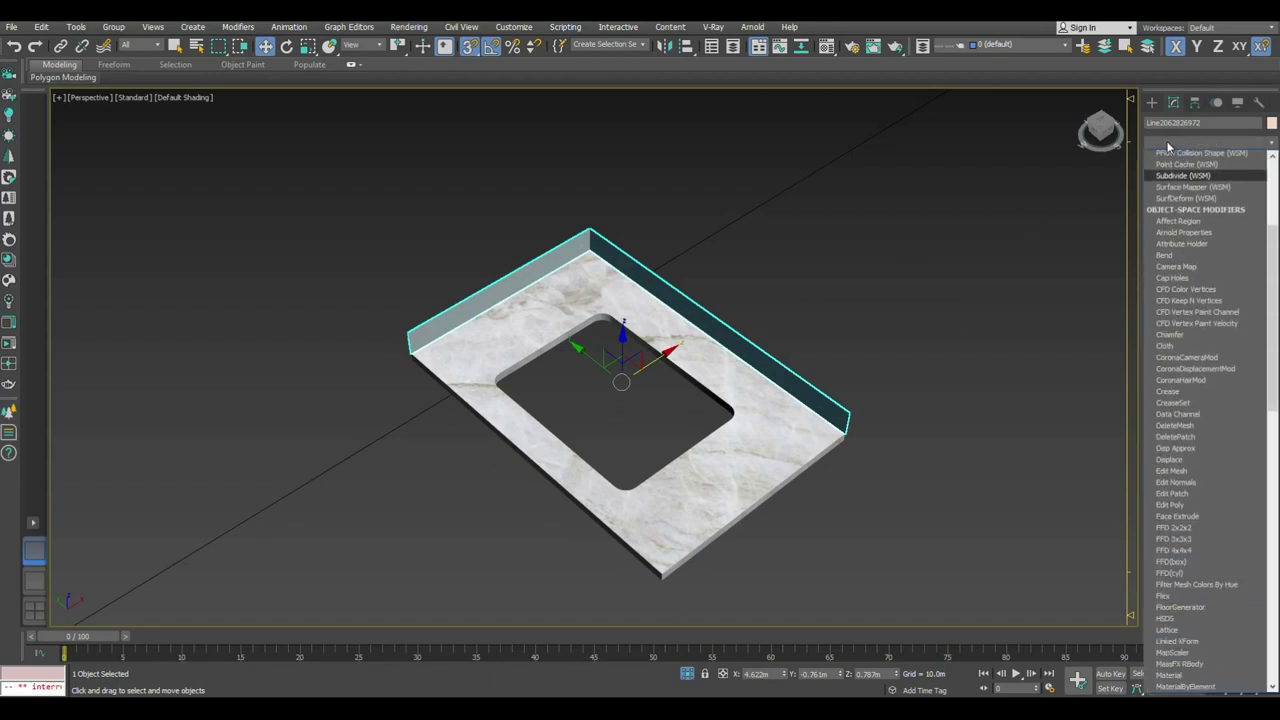
pyautogui.scroll(-5, 1170, 220)
pyautogui.click(1168, 213)
pyautogui.write('5"')
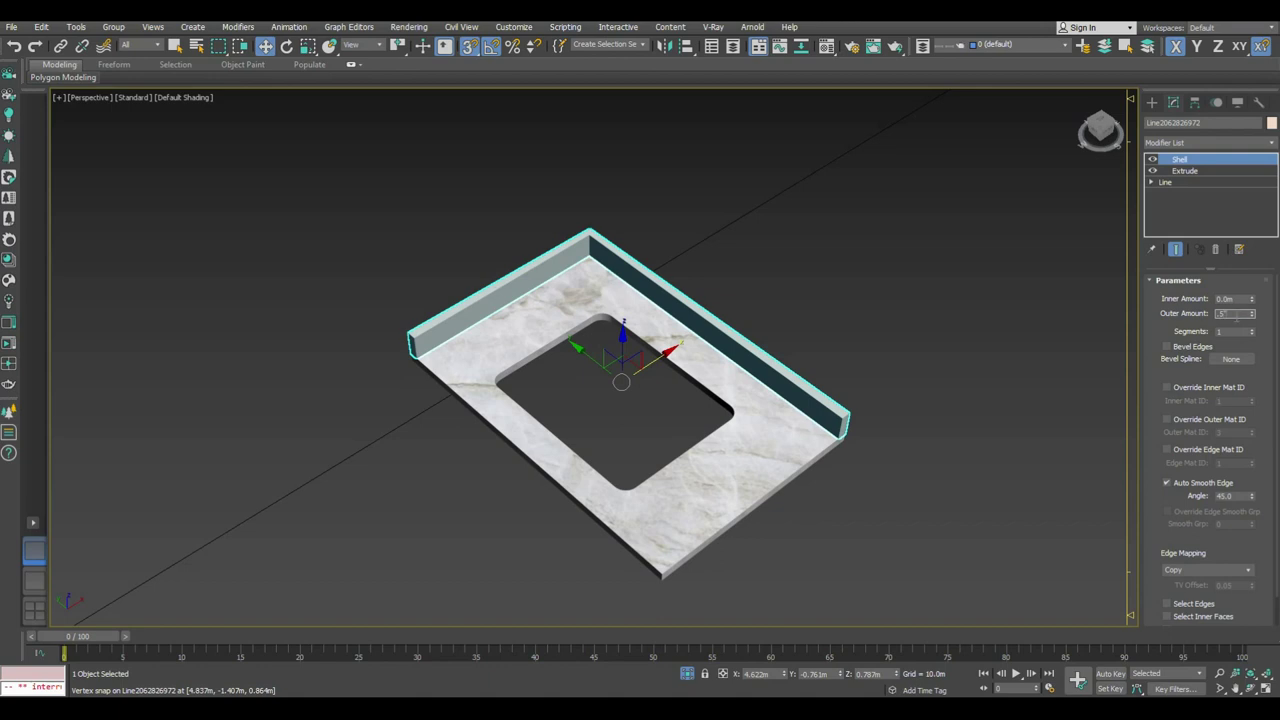
pyautogui.press('Return')
# Step: Convert the backsplash to Editable Poly and adjust its end vertices in Top view
pyautogui.rightClick(836, 234)
pyautogui.moveTo(870, 369)
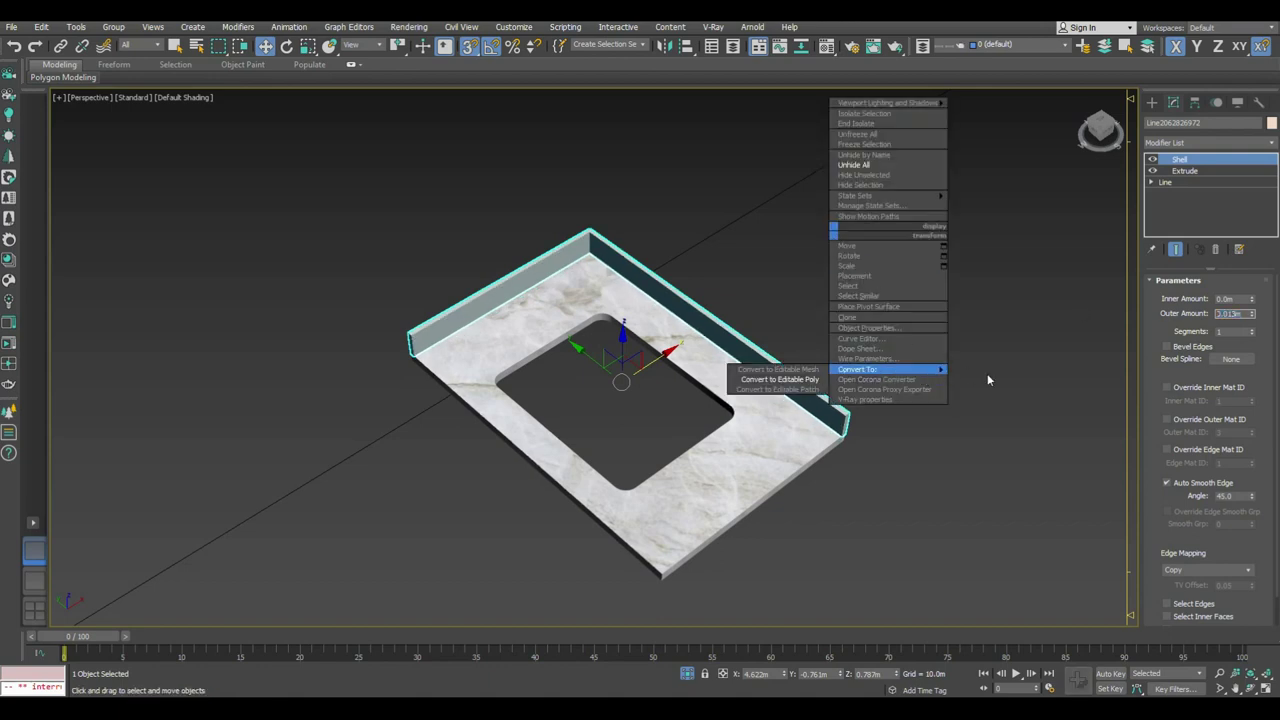
pyautogui.click(791, 379)
pyautogui.press('t')
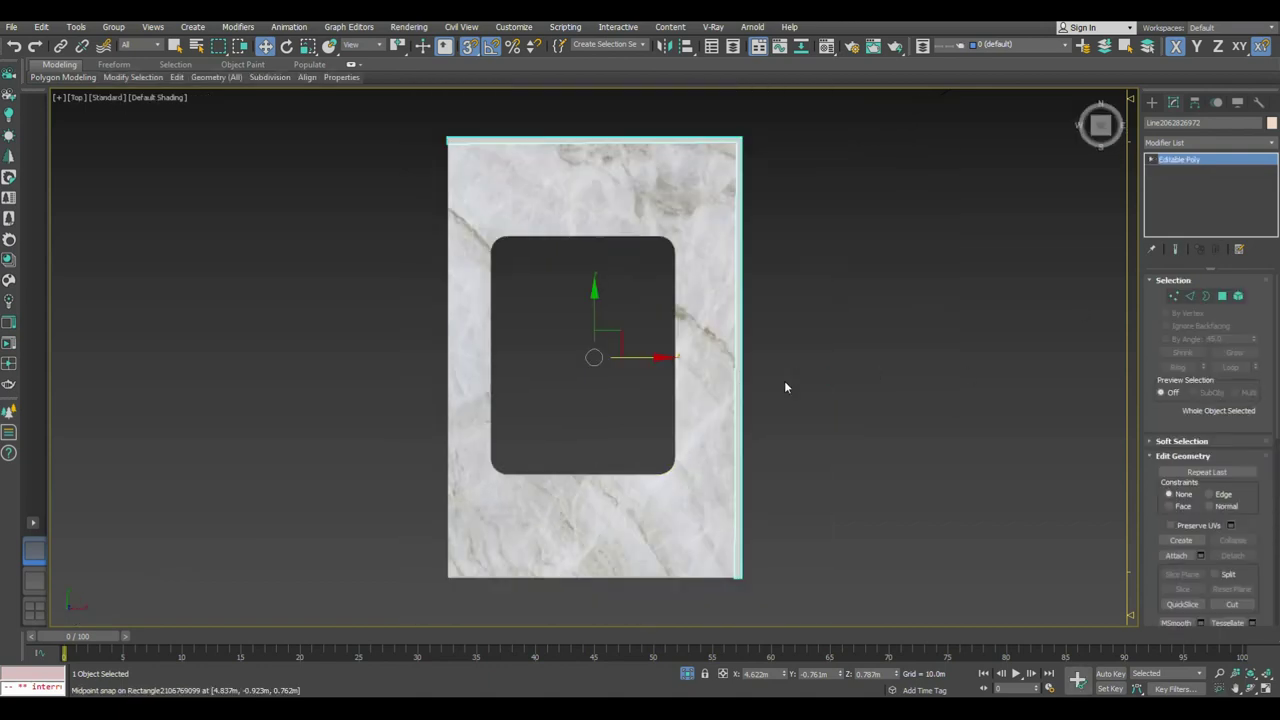
pyautogui.click(1174, 296)
pyautogui.scroll(3, 722, 580)
pyautogui.scroll(2, 767, 581)
pyautogui.moveTo(767, 581)
pyautogui.mouseDown()
pyautogui.moveTo(731, 555)
pyautogui.moveTo(738, 271)
pyautogui.mouseUp()
pyautogui.scroll(-5, 765, 577)
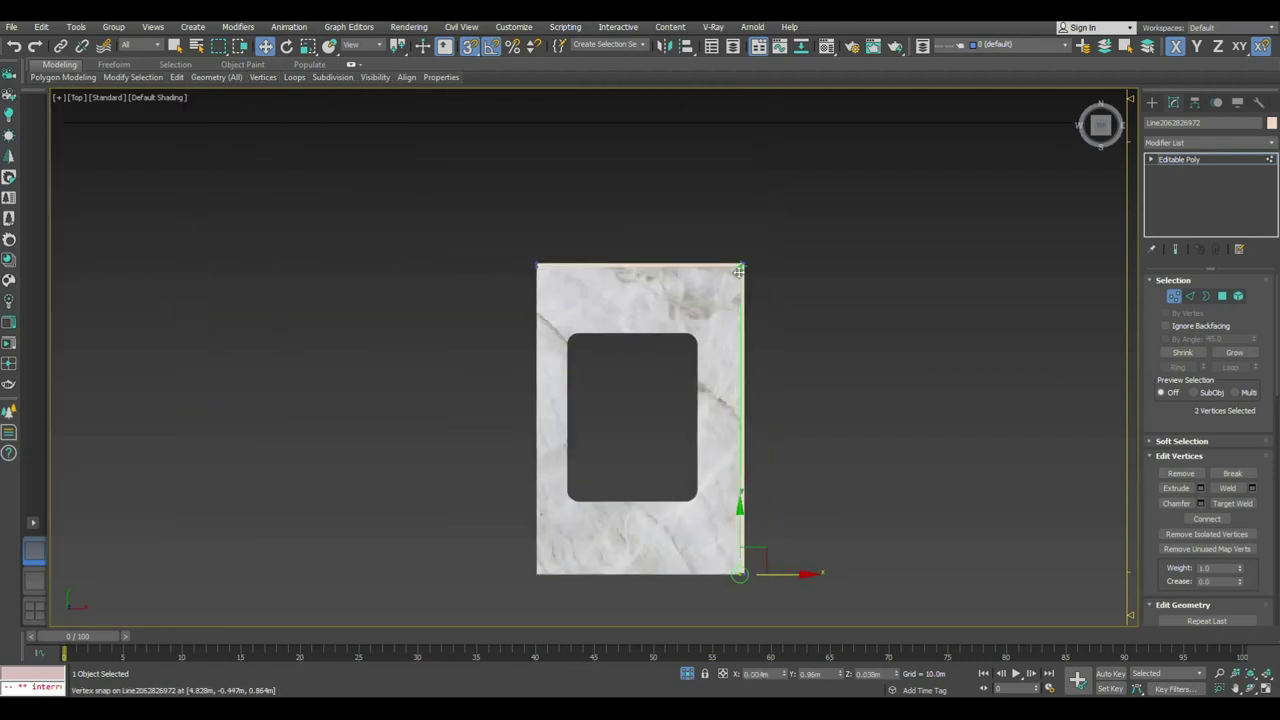
pyautogui.scroll(4, 731, 266)
pyautogui.moveTo(231, 328)
pyautogui.mouseDown()
pyautogui.moveTo(218, 304)
pyautogui.moveTo(1063, 357)
pyautogui.moveTo(1047, 302)
pyautogui.mouseUp()
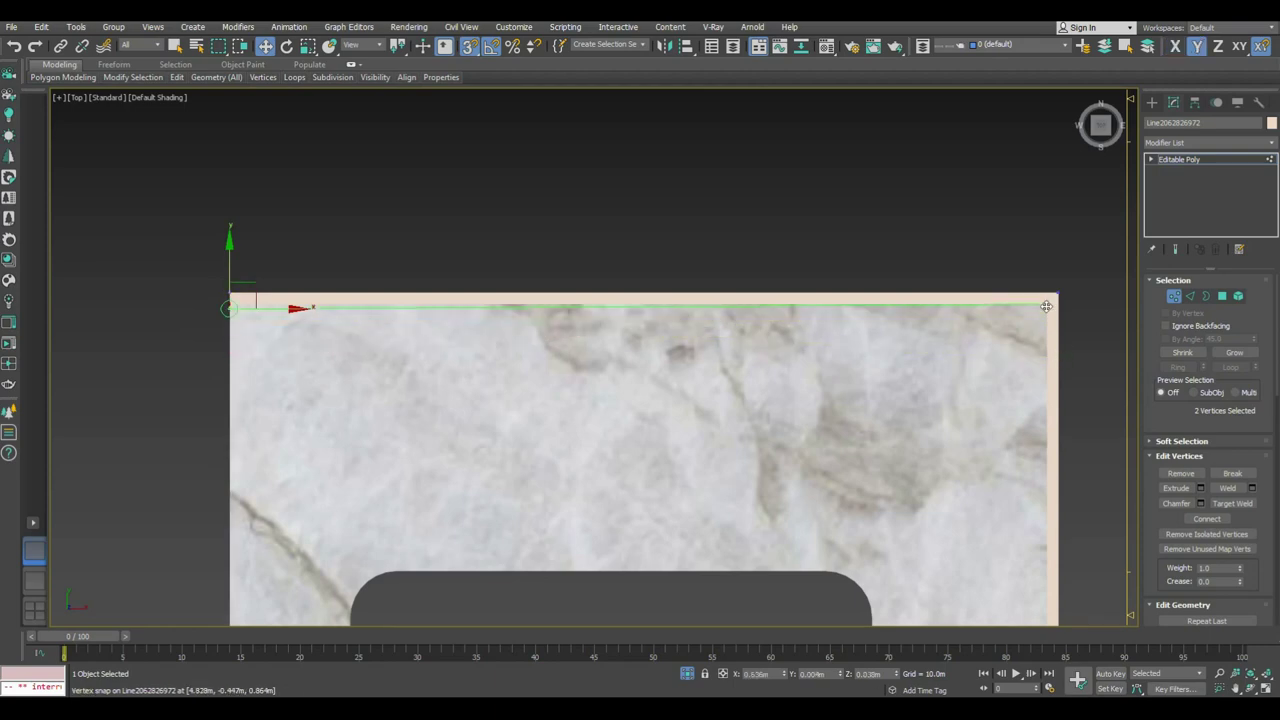
# Step: Return to the perspective view and end isolation to show the whole scene
pyautogui.click(1152, 102)
pyautogui.click(1090, 135)
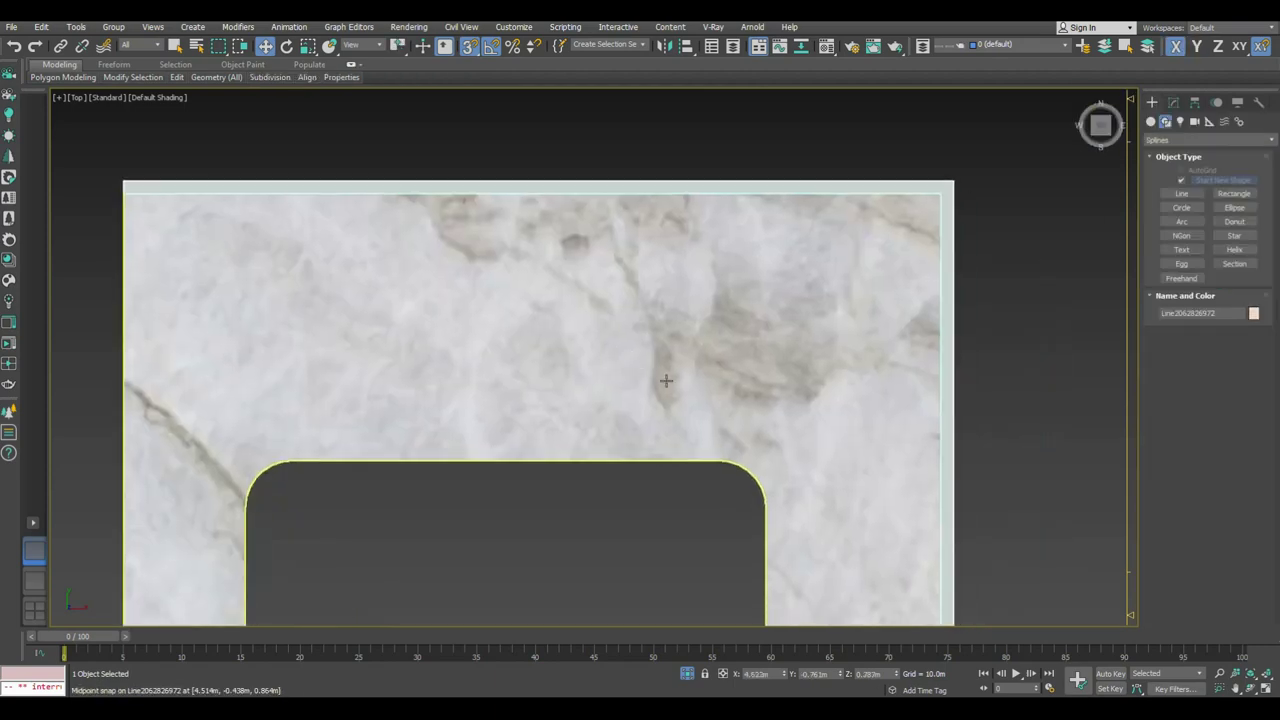
pyautogui.keyDown('alt'); pyautogui.moveTo(748, 346); pyautogui.dragTo(723, 354, button='middle'); pyautogui.keyUp('alt')
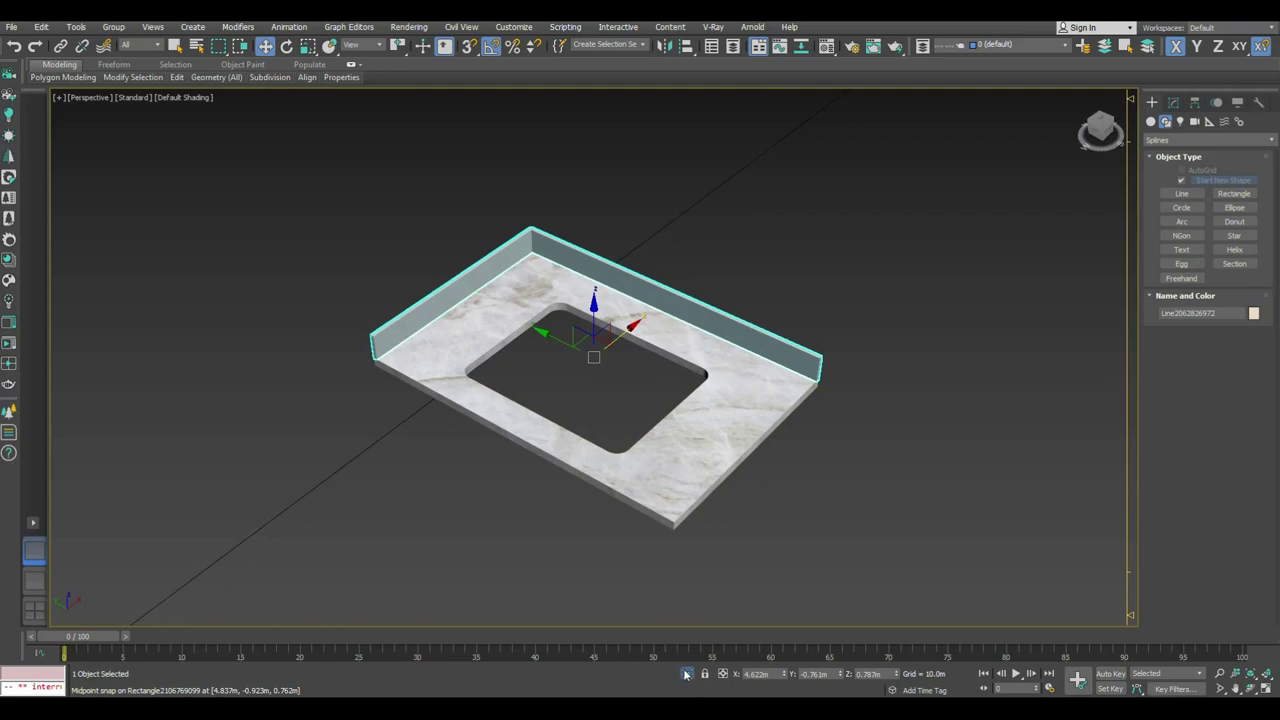
pyautogui.click(686, 673)
pyautogui.scroll(-3, 686, 373)
# Step: Assign the marble material to the backsplash and add a UVW Map with Real-World Map Size
pyautogui.press('m')
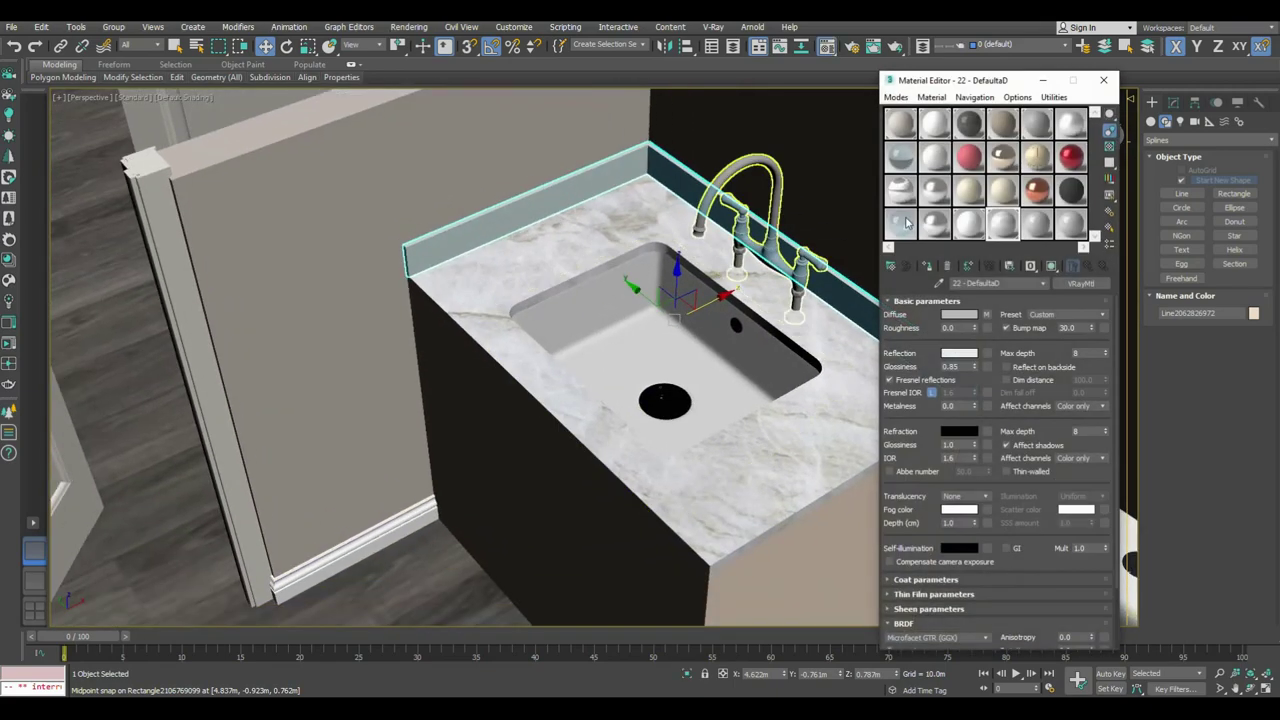
pyautogui.click(969, 229)
pyautogui.click(1003, 224)
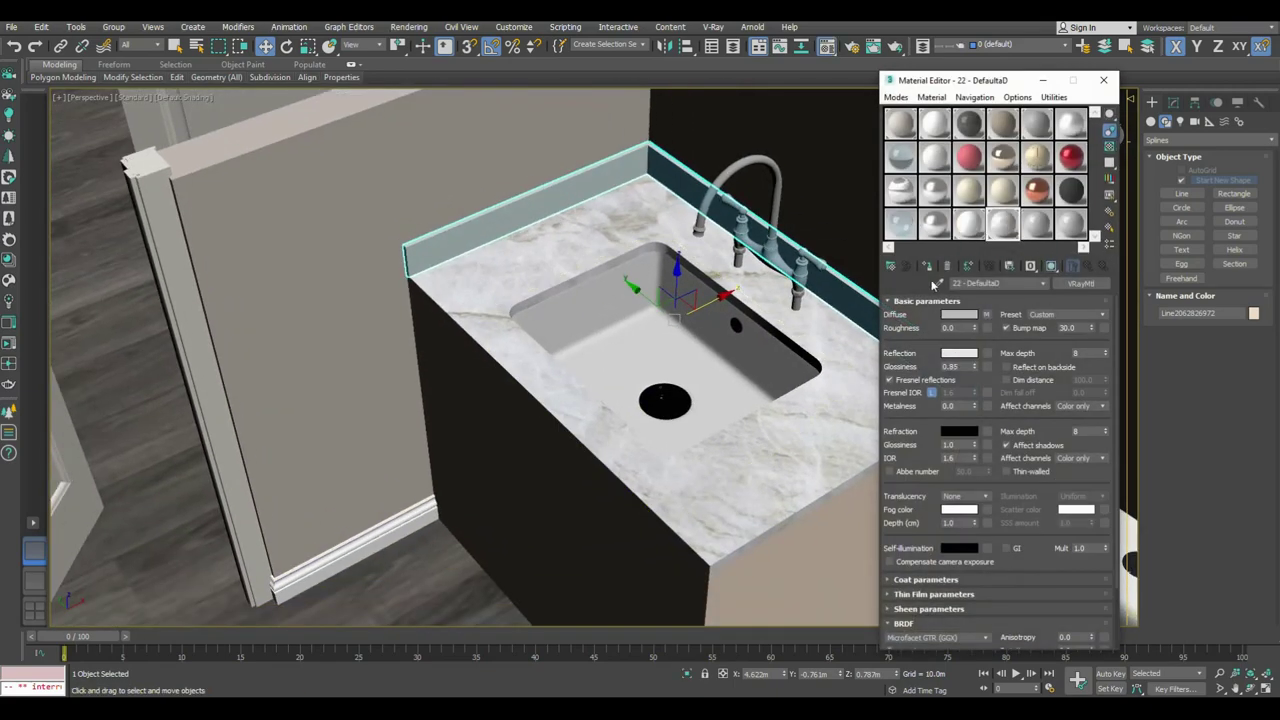
pyautogui.click(1173, 102)
pyautogui.click(1189, 143)
pyautogui.scroll(-10, 1190, 460)
pyautogui.click(1190, 535)
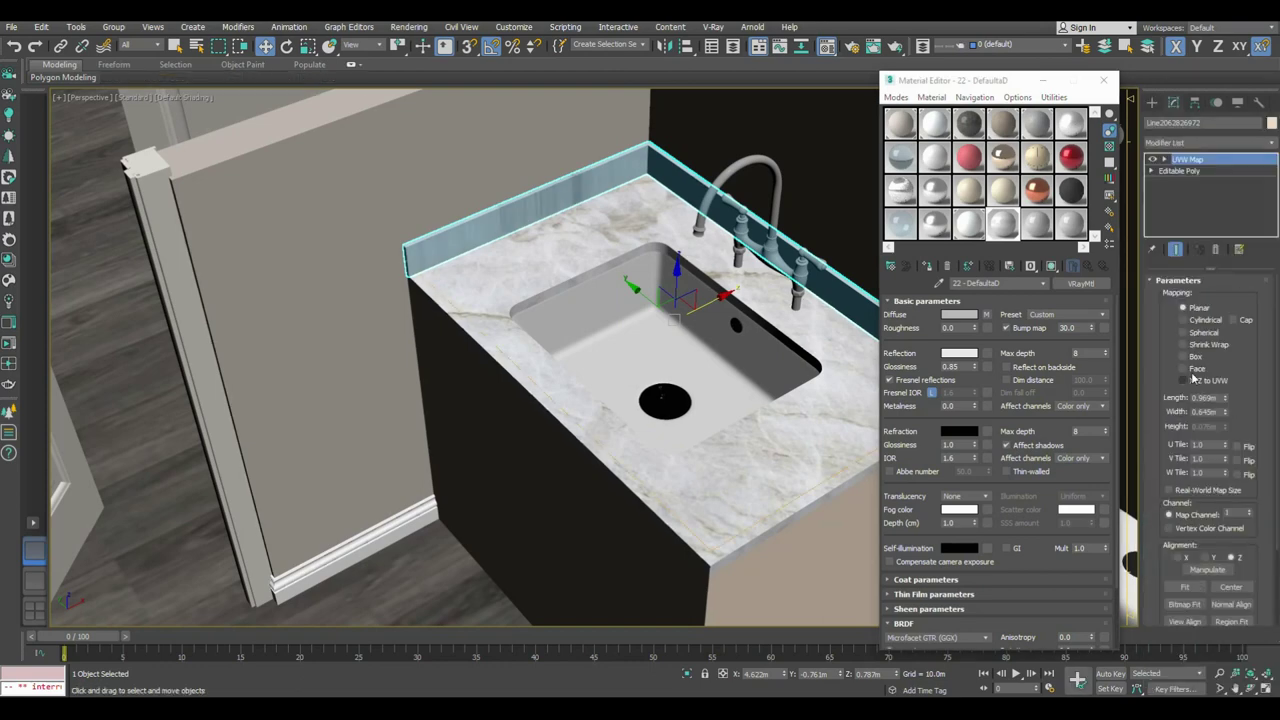
pyautogui.click(1183, 491)
pyautogui.press('m')
# Step: Reselect the backsplash and start drawing a new line snapped to its top corners
pyautogui.moveTo(789, 420)
pyautogui.keyDown('alt'); pyautogui.mouseDown(button='middle')
pyautogui.moveTo(715, 445)
pyautogui.moveTo(766, 404)
pyautogui.mouseUp(button='middle'); pyautogui.keyUp('alt')
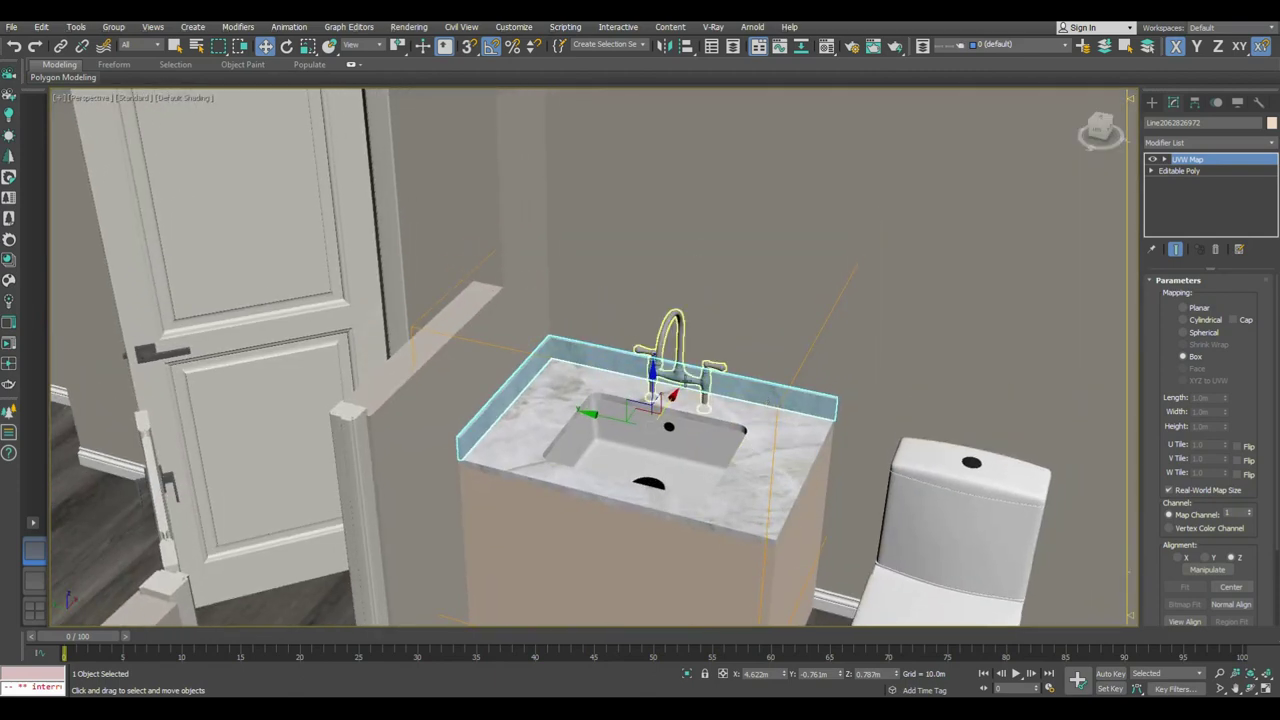
pyautogui.click(676, 345)
pyautogui.click(686, 46)
pyautogui.click(776, 460)
pyautogui.press('Return')
pyautogui.click(766, 394)
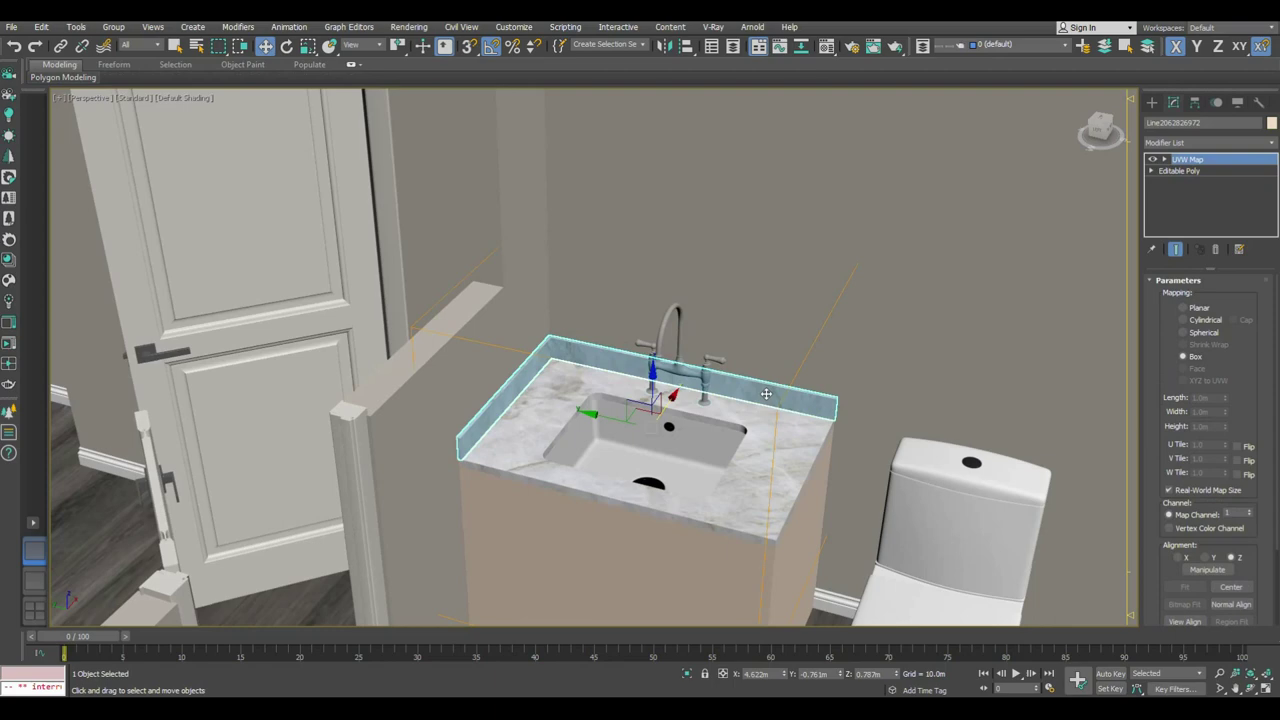
pyautogui.keyDown('alt'); pyautogui.moveTo(766, 394); pyautogui.dragTo(720, 400, button='middle'); pyautogui.keyUp('alt')
pyautogui.click(1151, 102)
pyautogui.click(1181, 193)
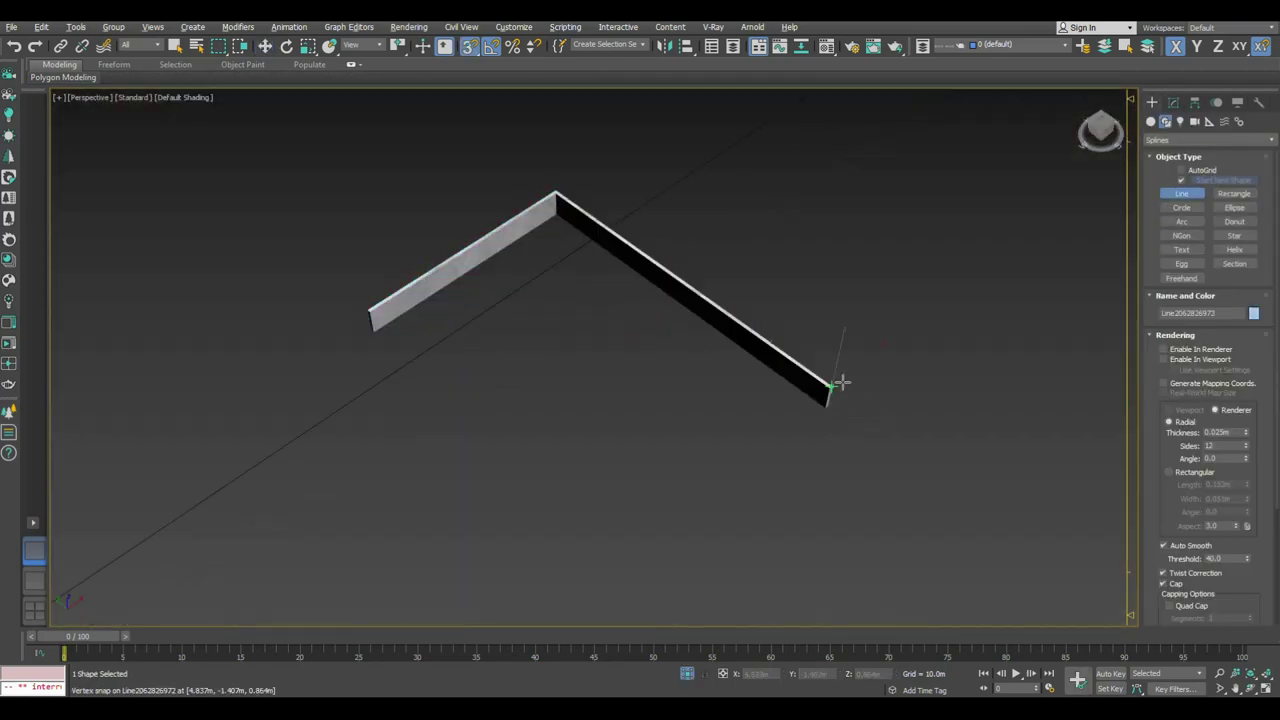
# Step: Extrude the new line into a 1.0m tall panel behind the sink
pyautogui.press('w')
pyautogui.click(1173, 102)
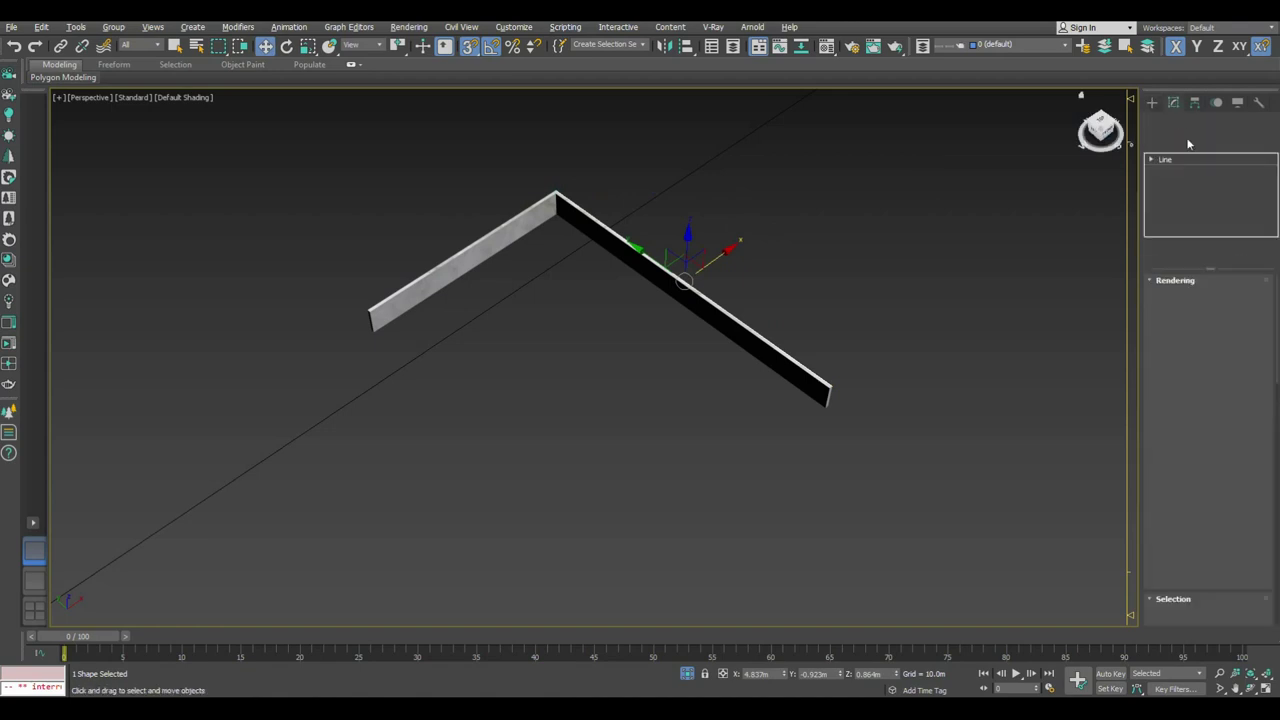
pyautogui.click(1188, 143)
pyautogui.press('e')
pyautogui.click(1170, 166)
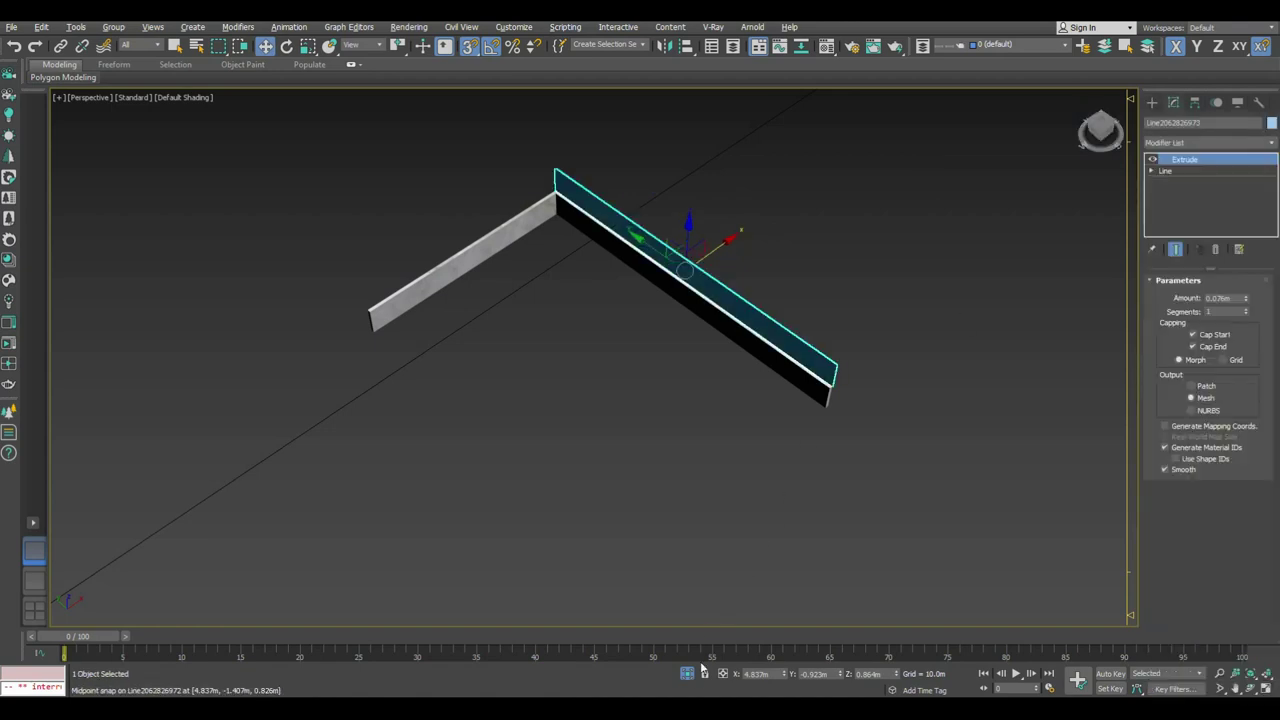
pyautogui.click(687, 673)
pyautogui.rightClick(1247, 299)
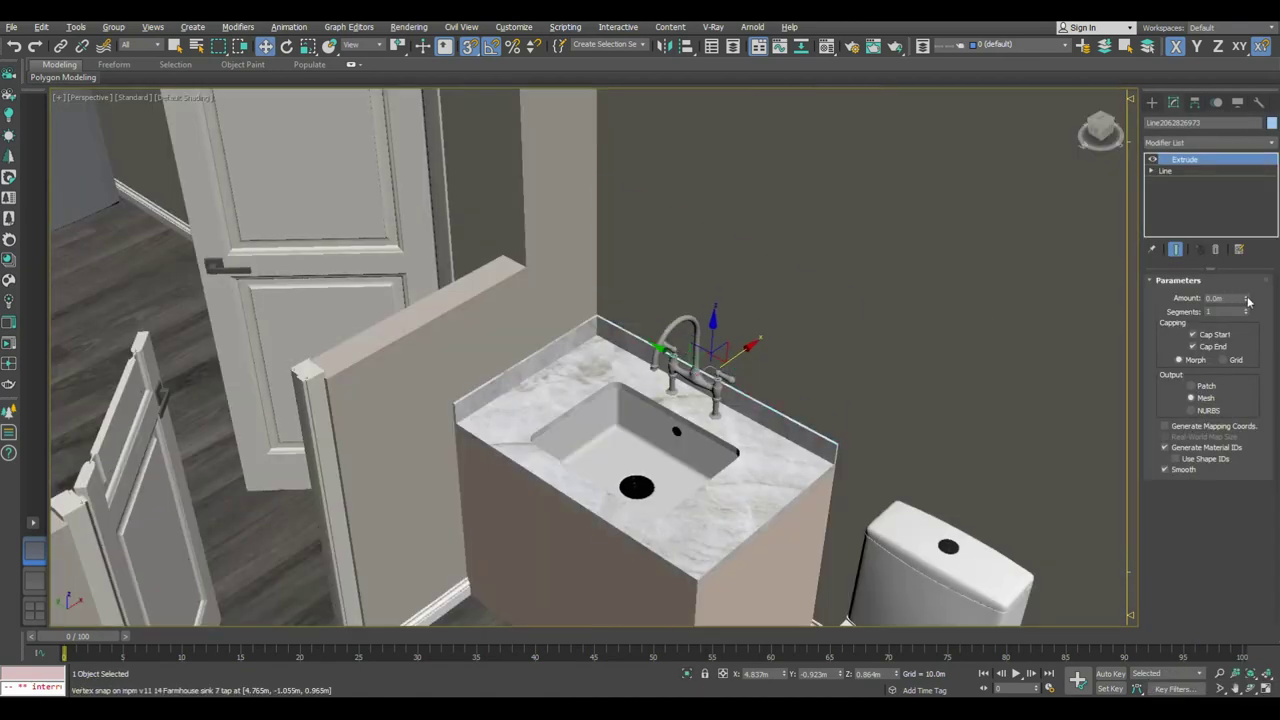
pyautogui.moveTo(1247, 299); pyautogui.dragTo(1247, 250)
pyautogui.keyDown('alt'); pyautogui.moveTo(857, 300); pyautogui.dragTo(785, 365, button='middle'); pyautogui.keyUp('alt')
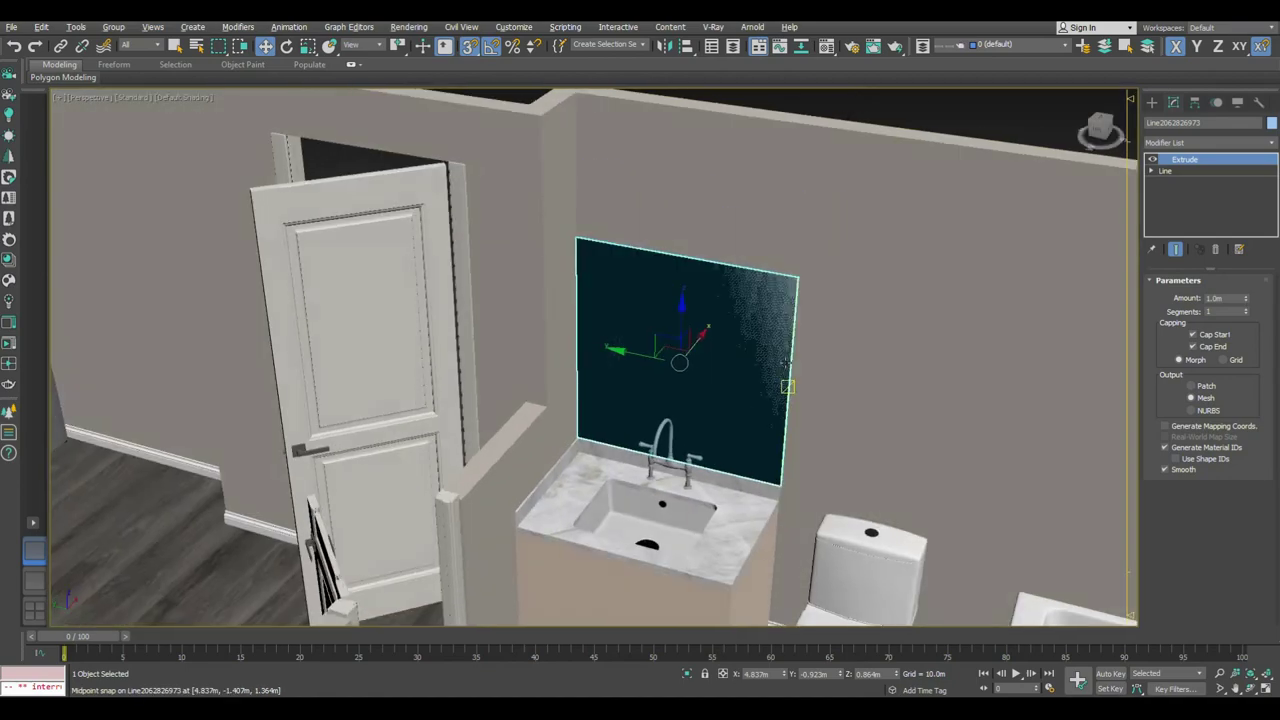
# Step: Add a Shell to the panel with Outer 0 and Inner 0.002m thickness
pyautogui.click(1192, 147)
pyautogui.write('sh')
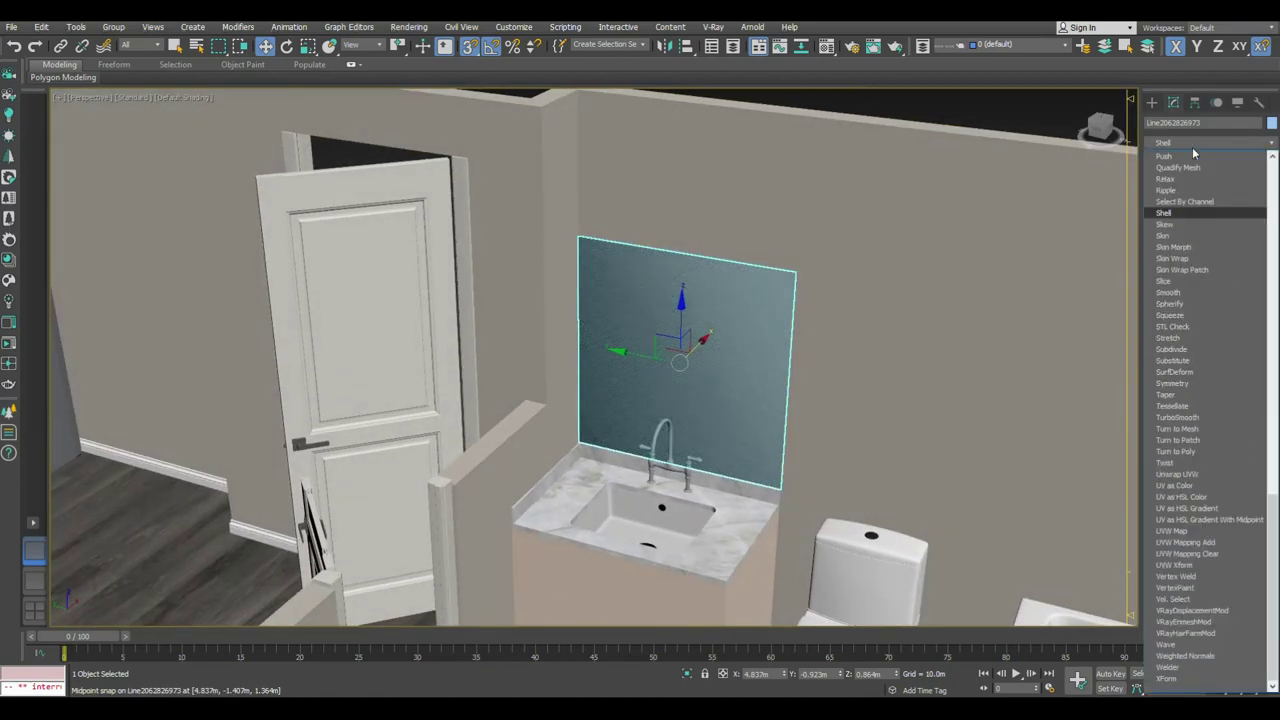
pyautogui.click(1174, 213)
pyautogui.keyDown('alt'); pyautogui.moveTo(900, 300); pyautogui.dragTo(1049, 303, button='middle'); pyautogui.keyUp('alt')
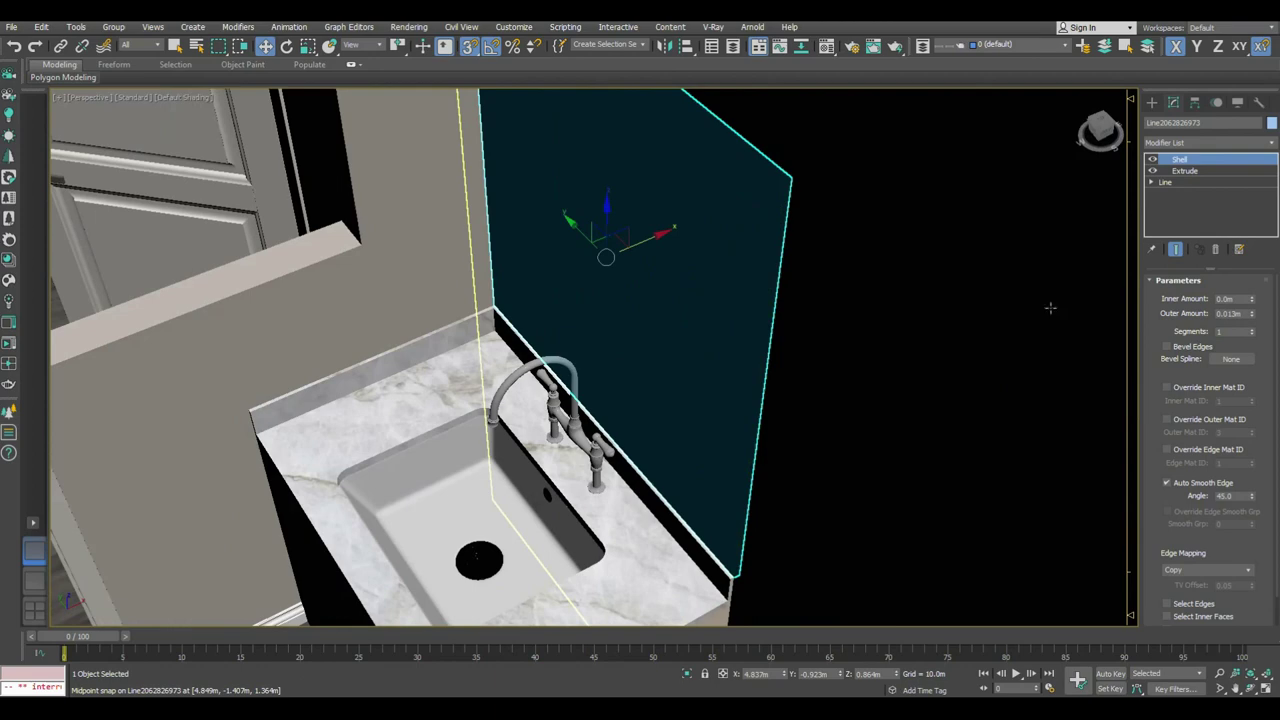
pyautogui.rightClick(1251, 316)
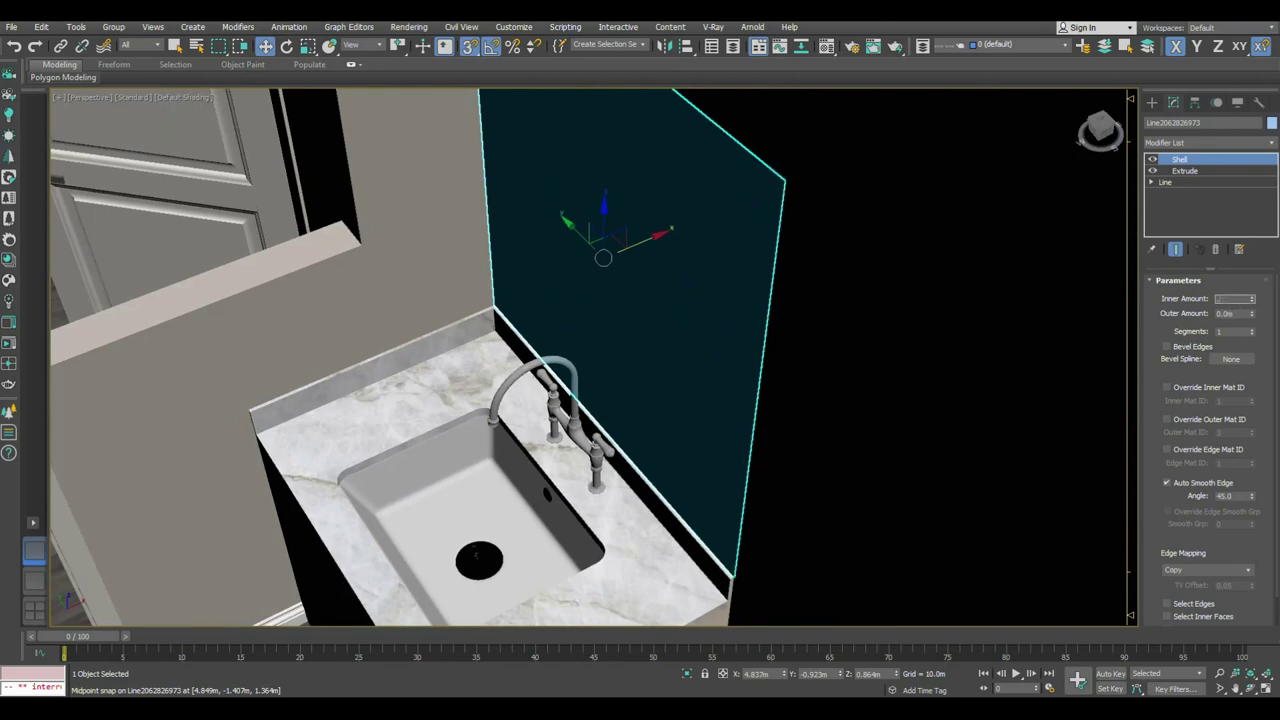
pyautogui.write('003')
pyautogui.press('Return')
pyautogui.hotkey('shift', 'z')
pyautogui.hotkey('shift', 'z')
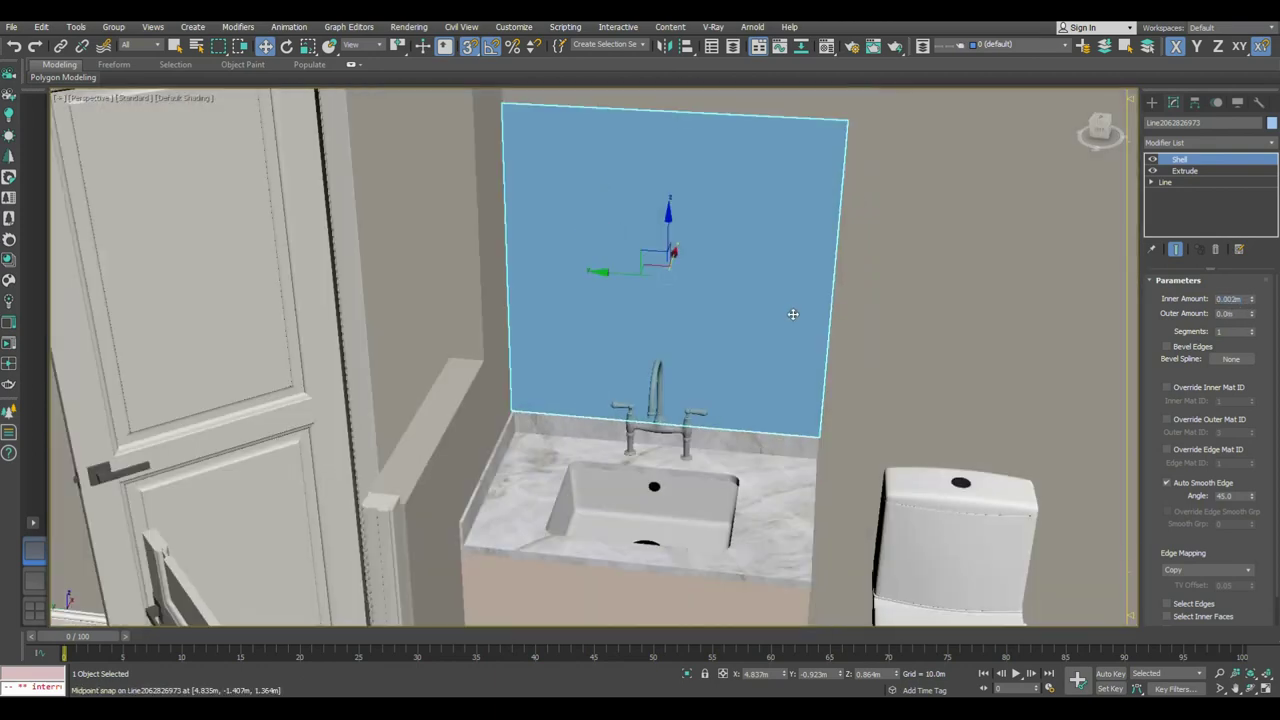
pyautogui.press('m')
pyautogui.hotkey('shift', 'z')
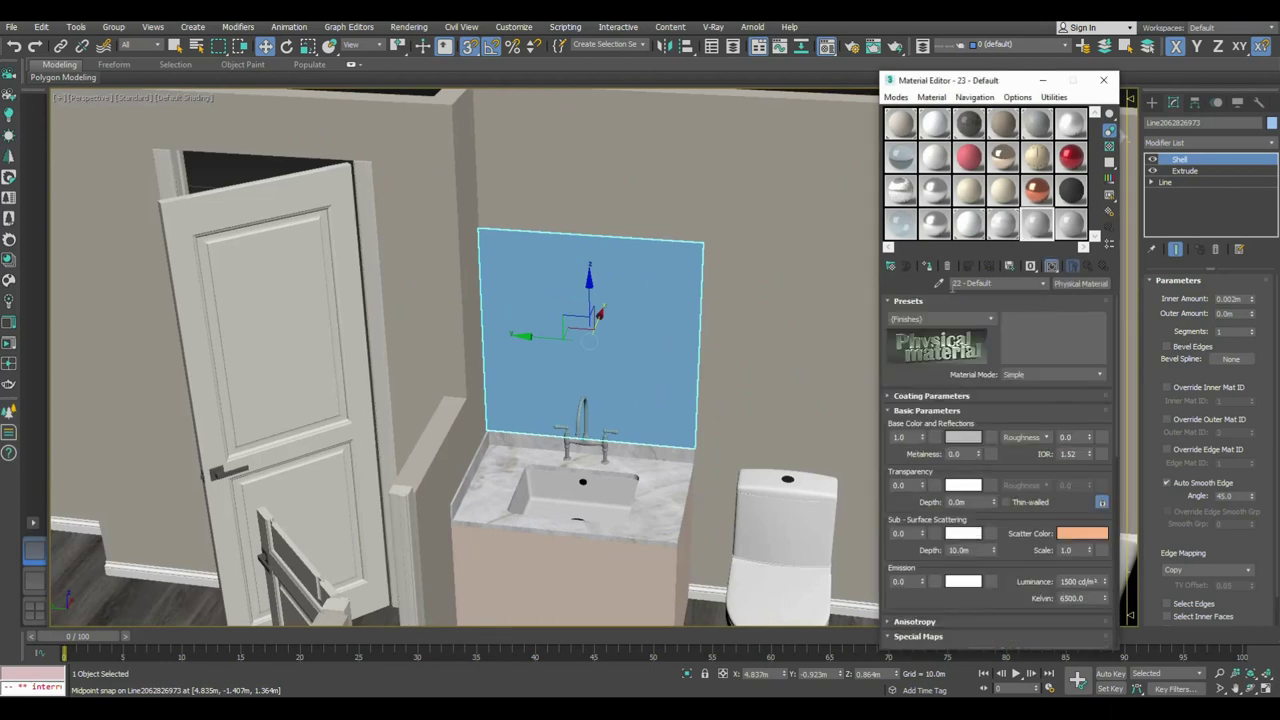
# Step: Assign a VRayMtl to the panel with black diffuse, black reflection and white refraction
pyautogui.click(1073, 268)
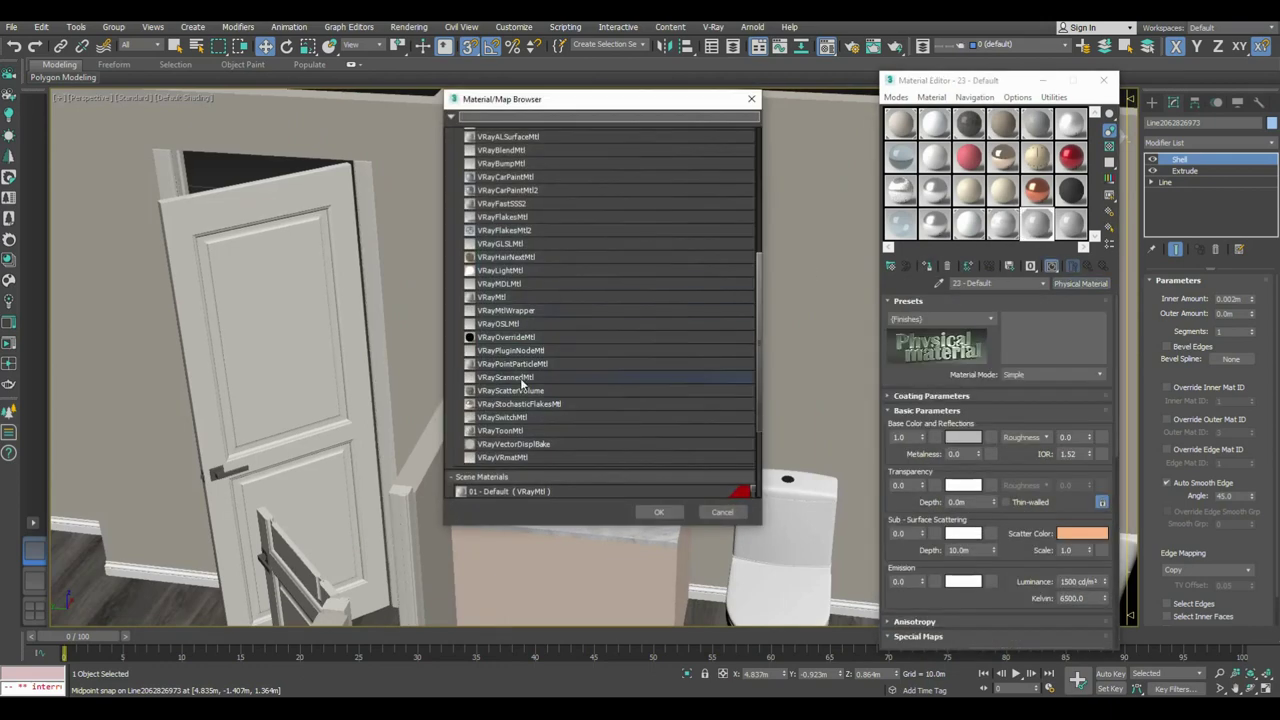
pyautogui.doubleClick(527, 295)
pyautogui.click(958, 314)
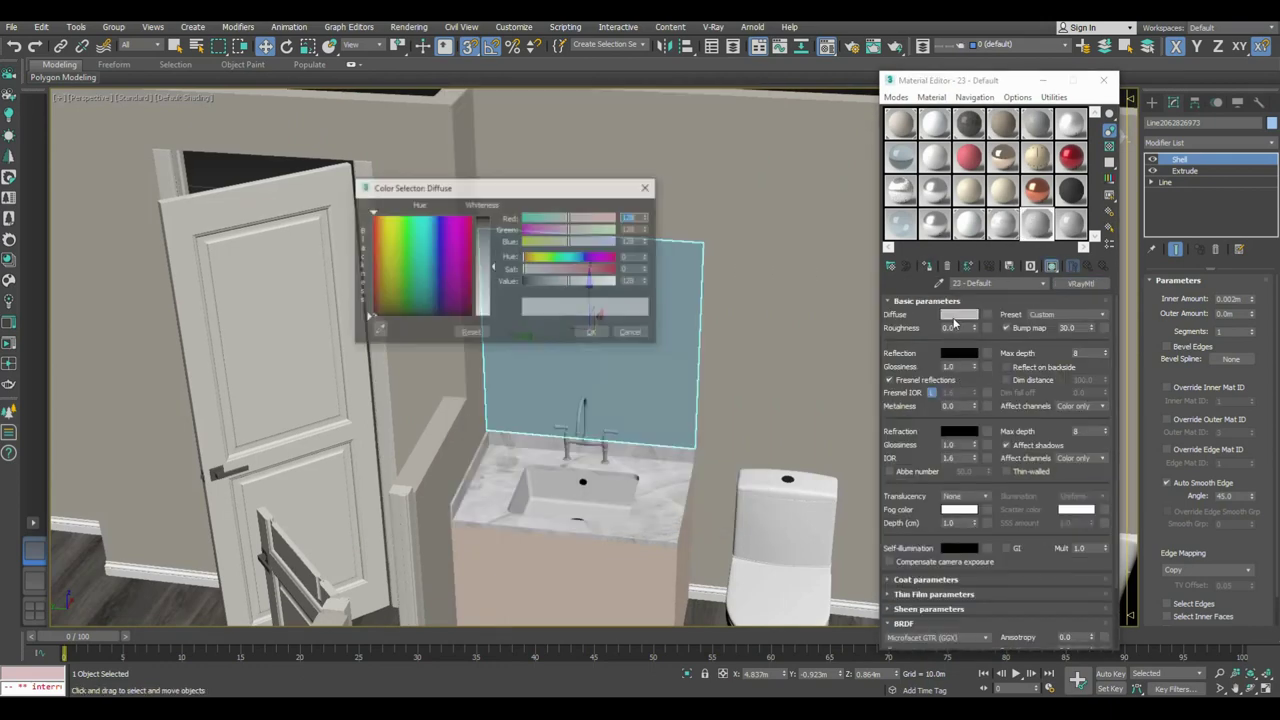
pyautogui.moveTo(478, 245); pyautogui.dragTo(499, 217)
pyautogui.click(591, 333)
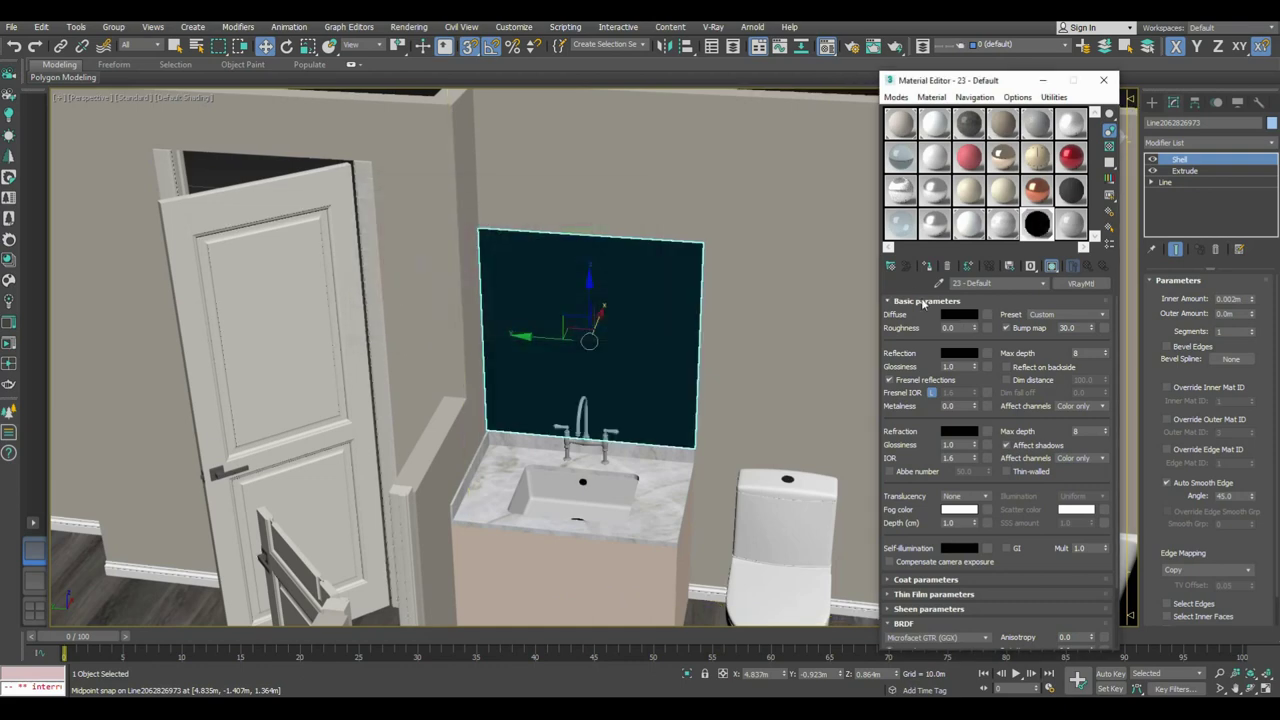
pyautogui.scroll(-5, 600, 350)
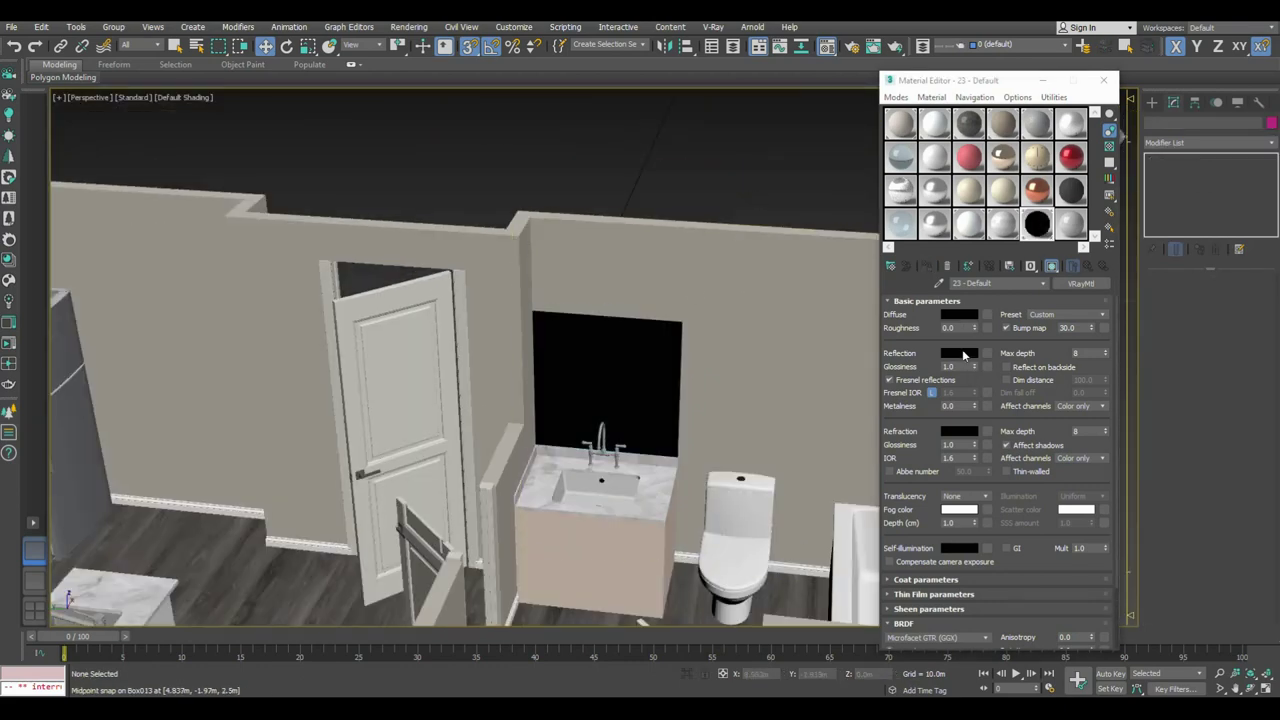
pyautogui.click(958, 353)
pyautogui.moveTo(492, 216); pyautogui.dragTo(492, 316)
pyautogui.click(591, 333)
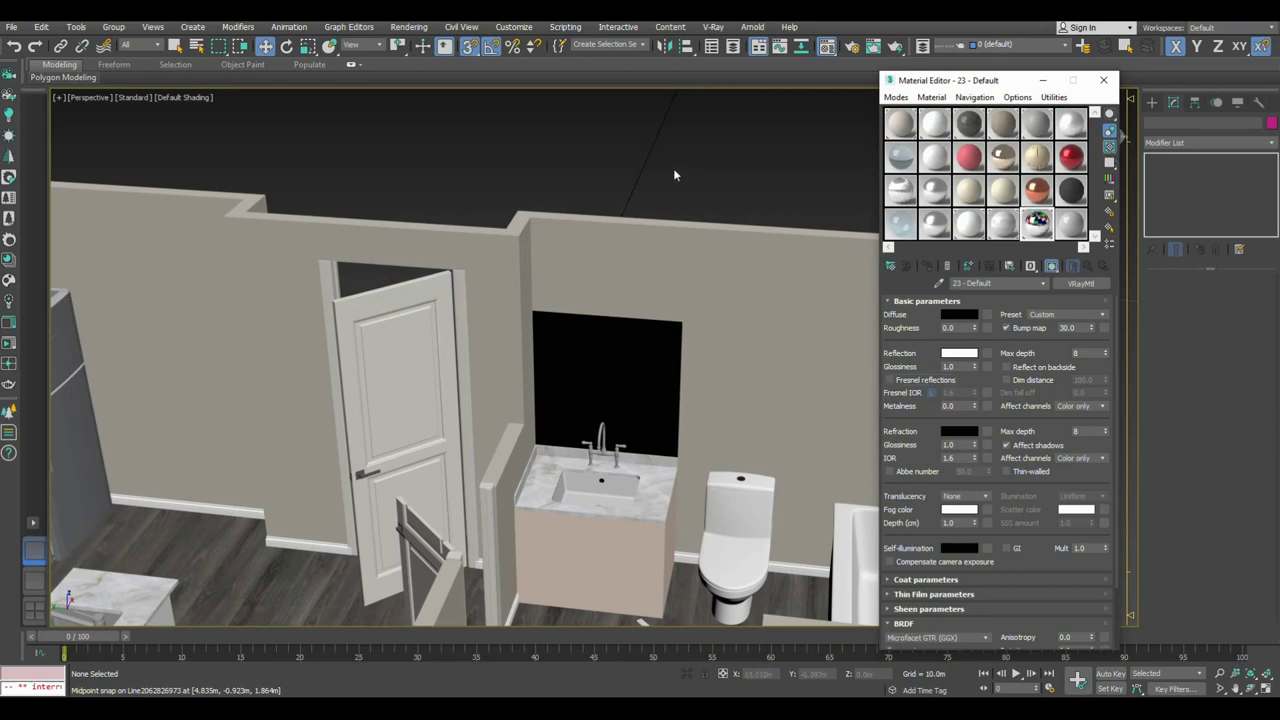
pyautogui.click(951, 353)
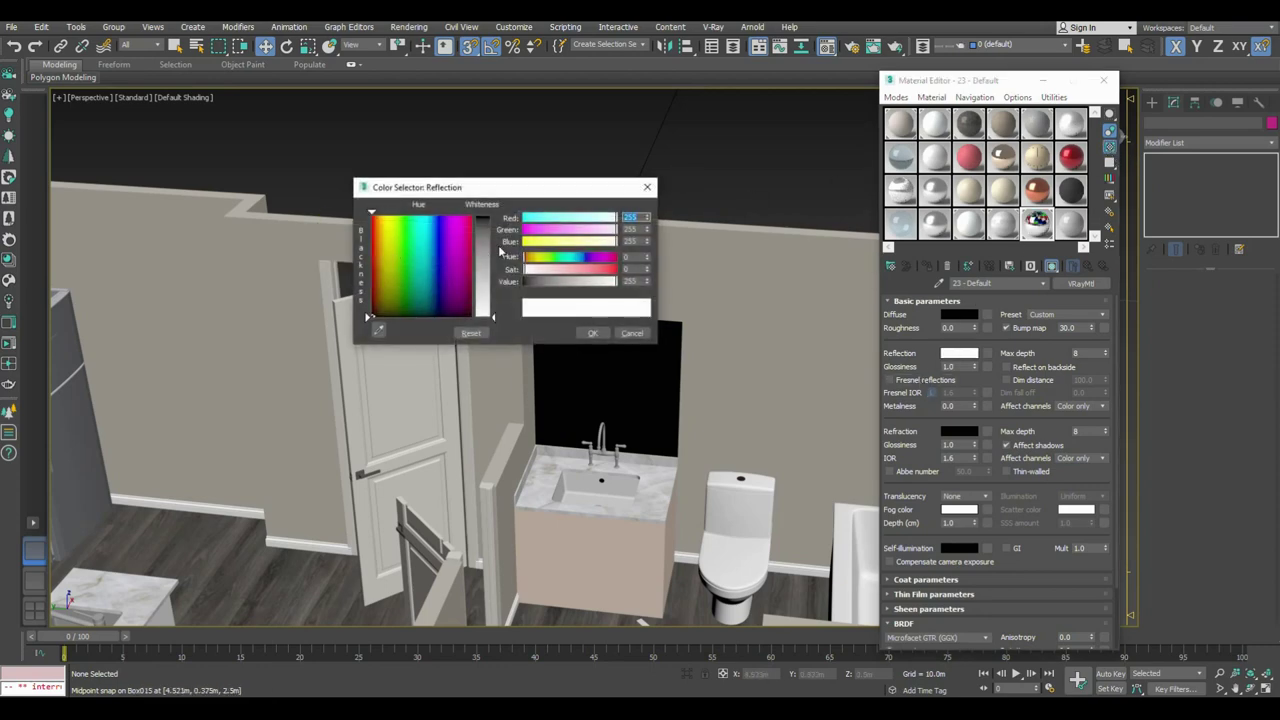
pyautogui.moveTo(362, 216); pyautogui.dragTo(366, 318)
pyautogui.click(955, 431)
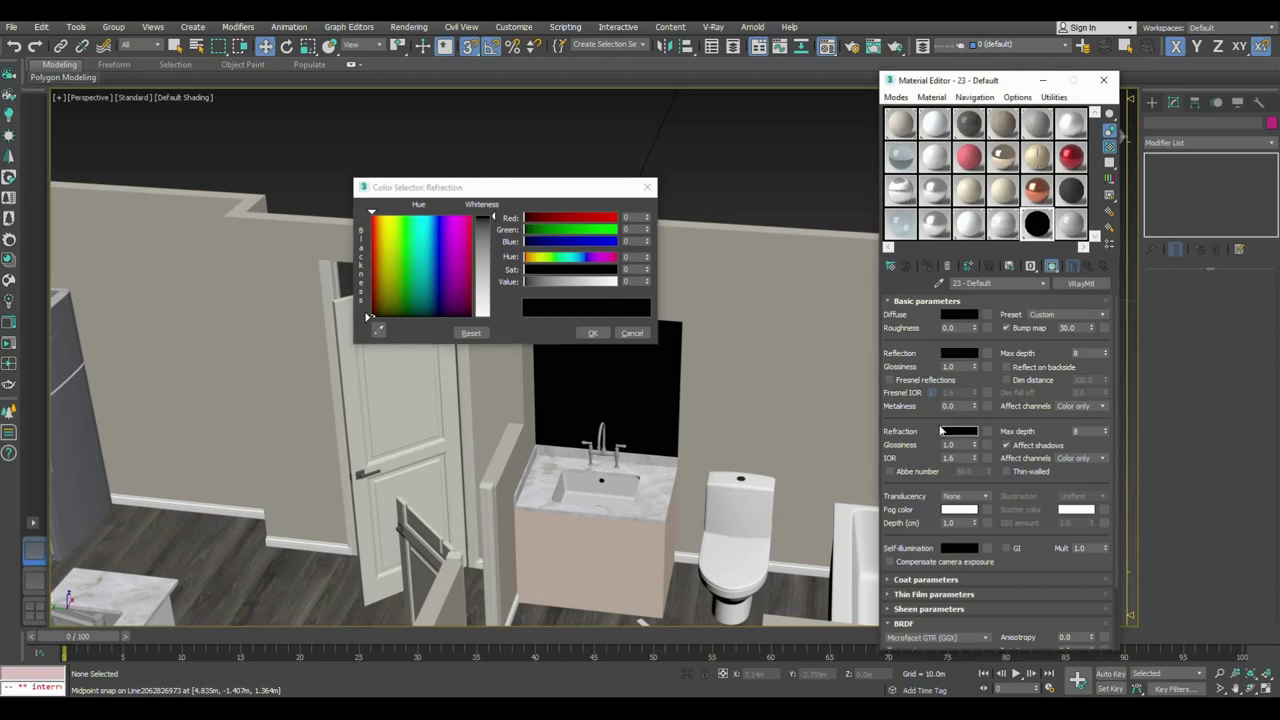
pyautogui.moveTo(492, 292); pyautogui.dragTo(492, 318)
pyautogui.click(592, 334)
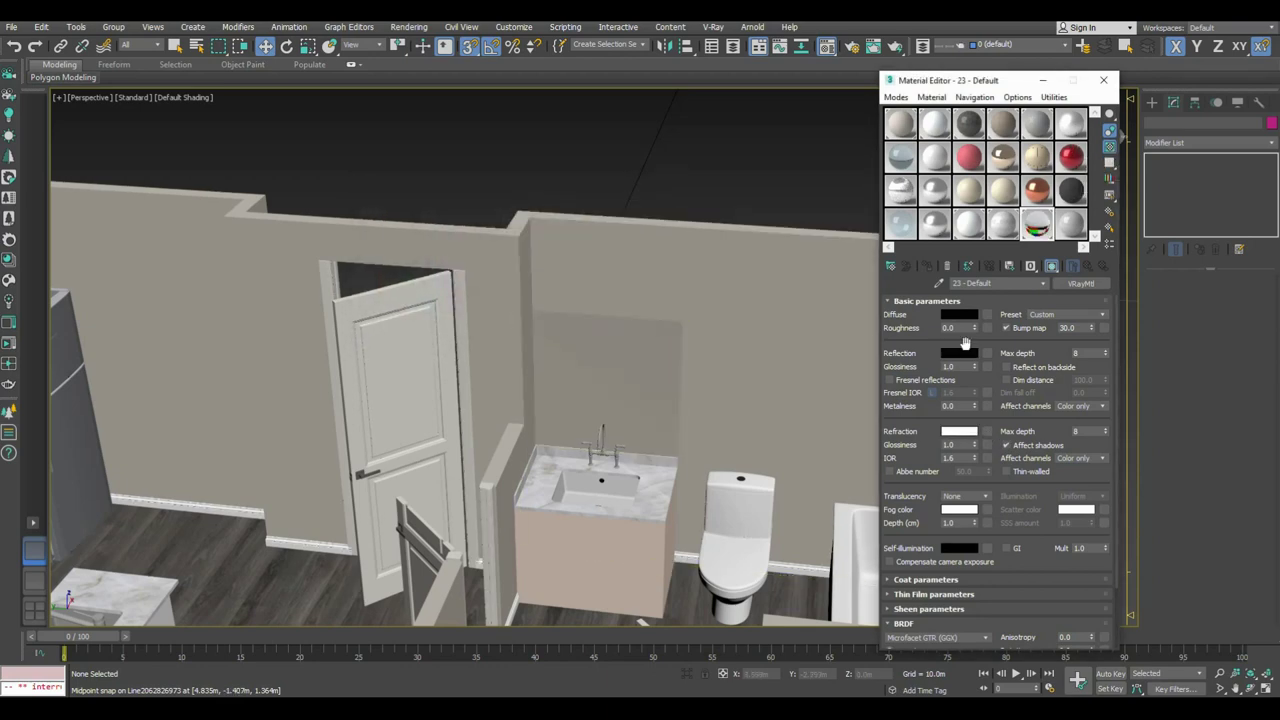
# Step: Correct the panel's VRayMtl to black refraction and white reflection for a glossy black finish
pyautogui.click(1108, 80)
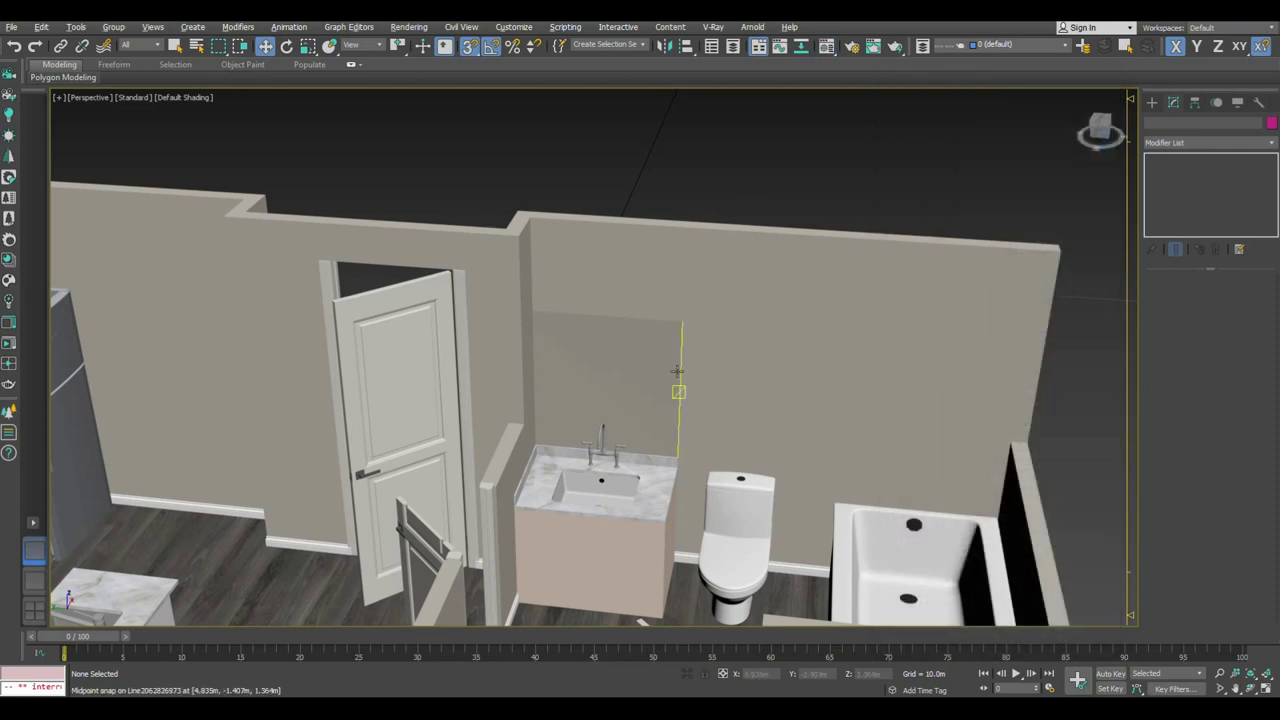
pyautogui.keyDown('alt'); pyautogui.moveTo(660, 400); pyautogui.dragTo(675, 395, button='middle'); pyautogui.keyUp('alt')
pyautogui.click(675, 395)
pyautogui.scroll(5, 646, 360)
pyautogui.press('m')
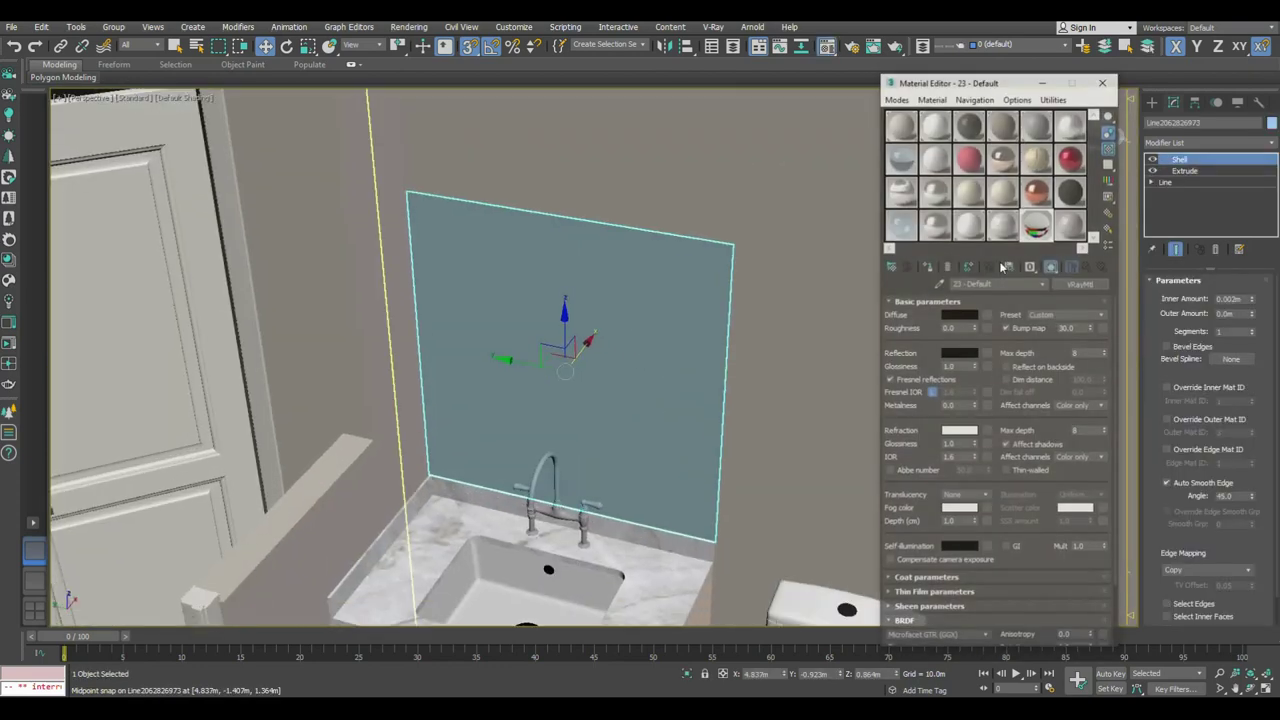
pyautogui.click(959, 432)
pyautogui.moveTo(487, 271); pyautogui.dragTo(487, 316)
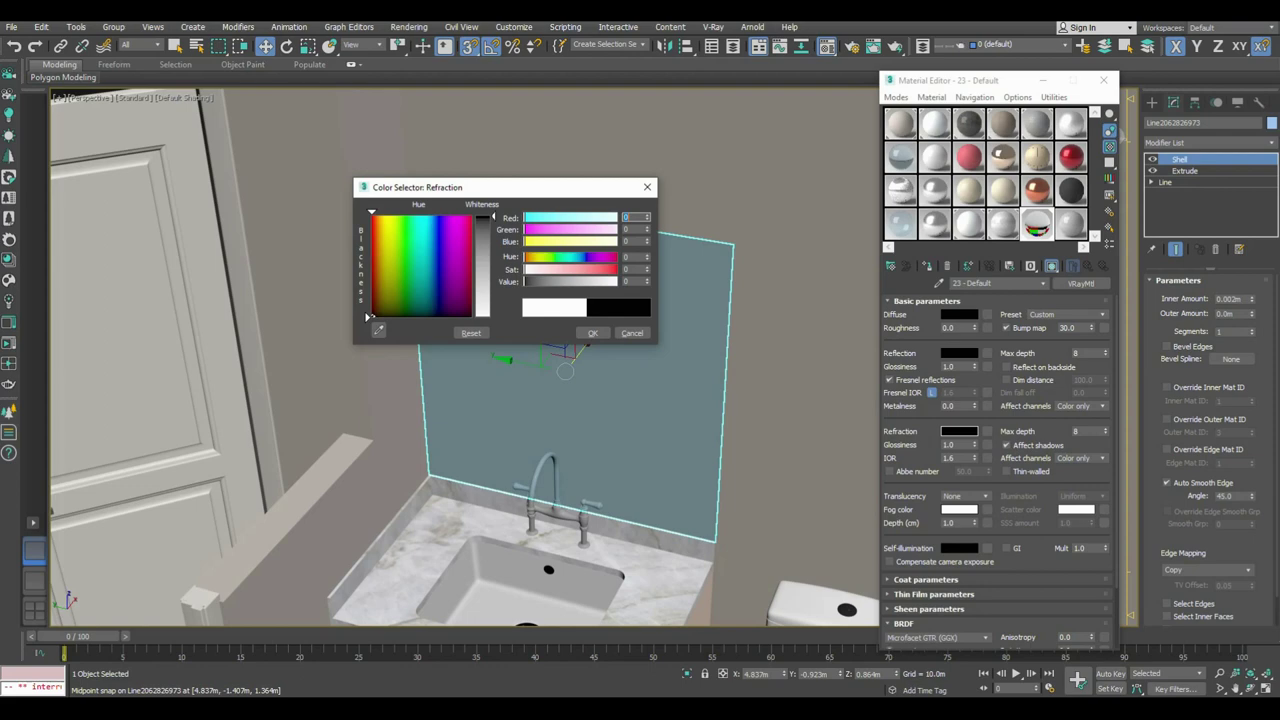
pyautogui.click(592, 333)
pyautogui.click(952, 355)
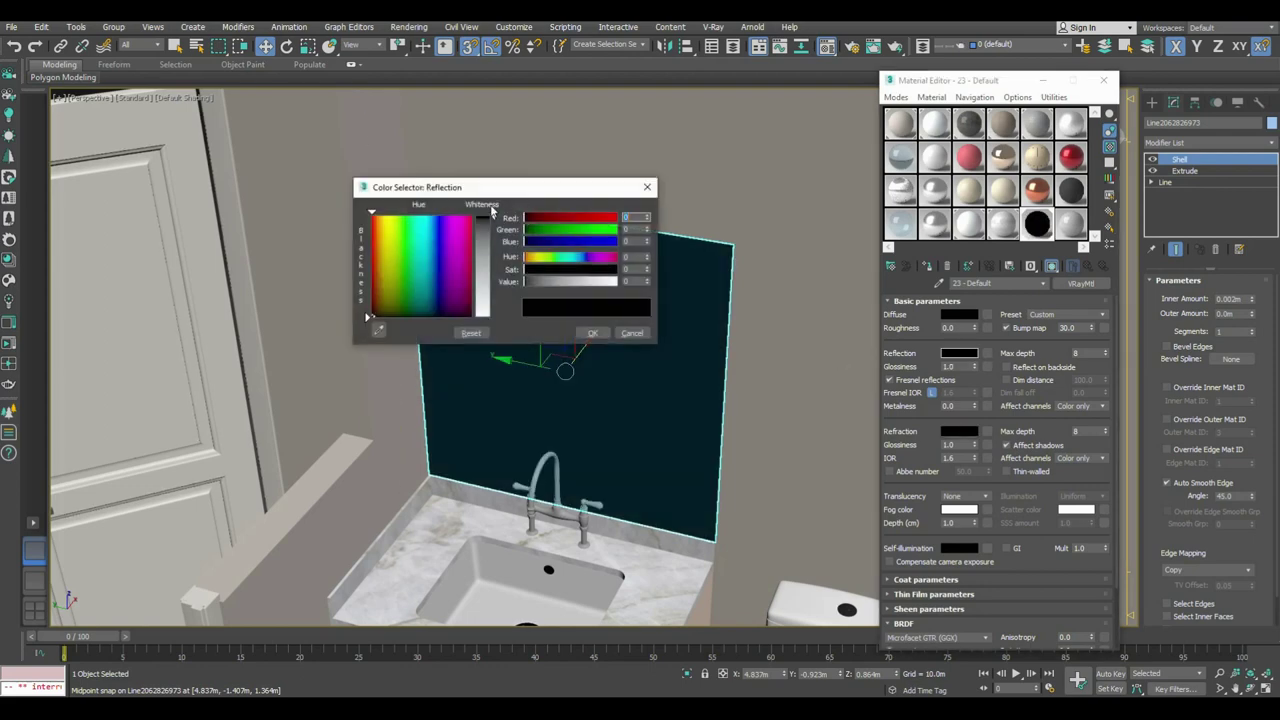
pyautogui.moveTo(500, 285); pyautogui.dragTo(549, 343)
pyautogui.click(594, 334)
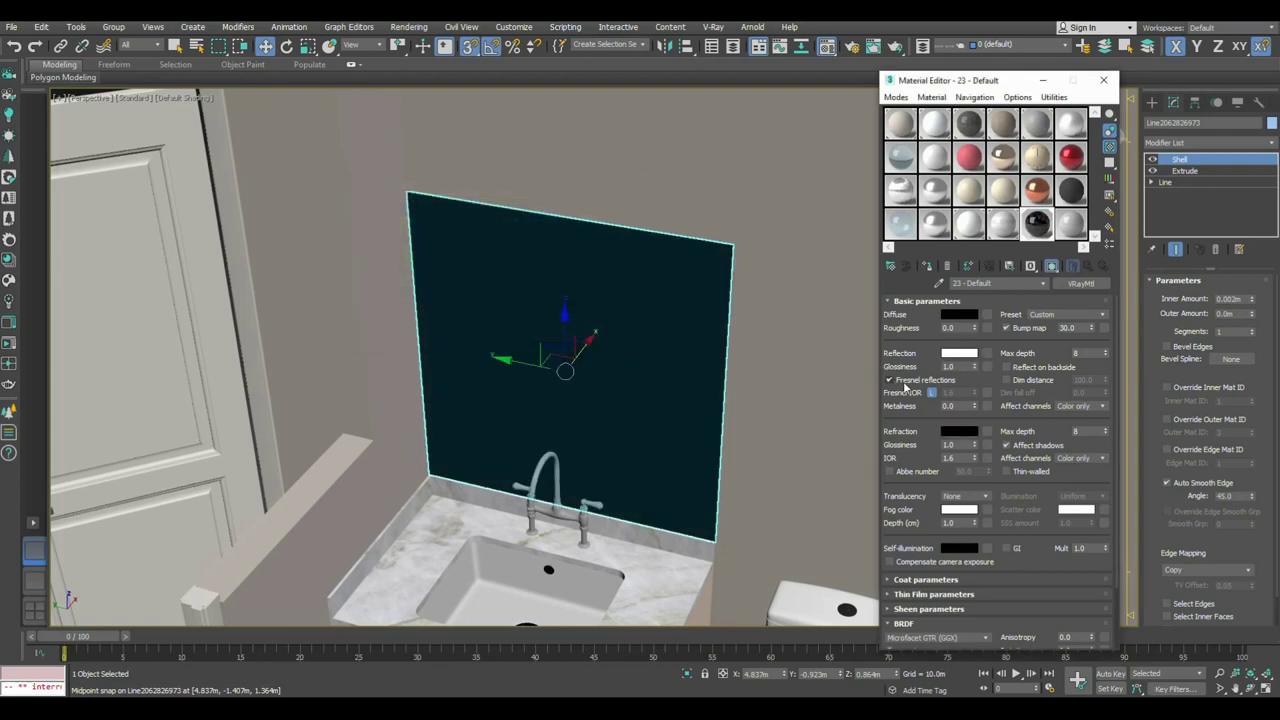
# Step: Select both kitchen marble countertops and isolate them with Alt+Q
pyautogui.moveTo(660, 321); pyautogui.dragTo(675, 308, button='middle')
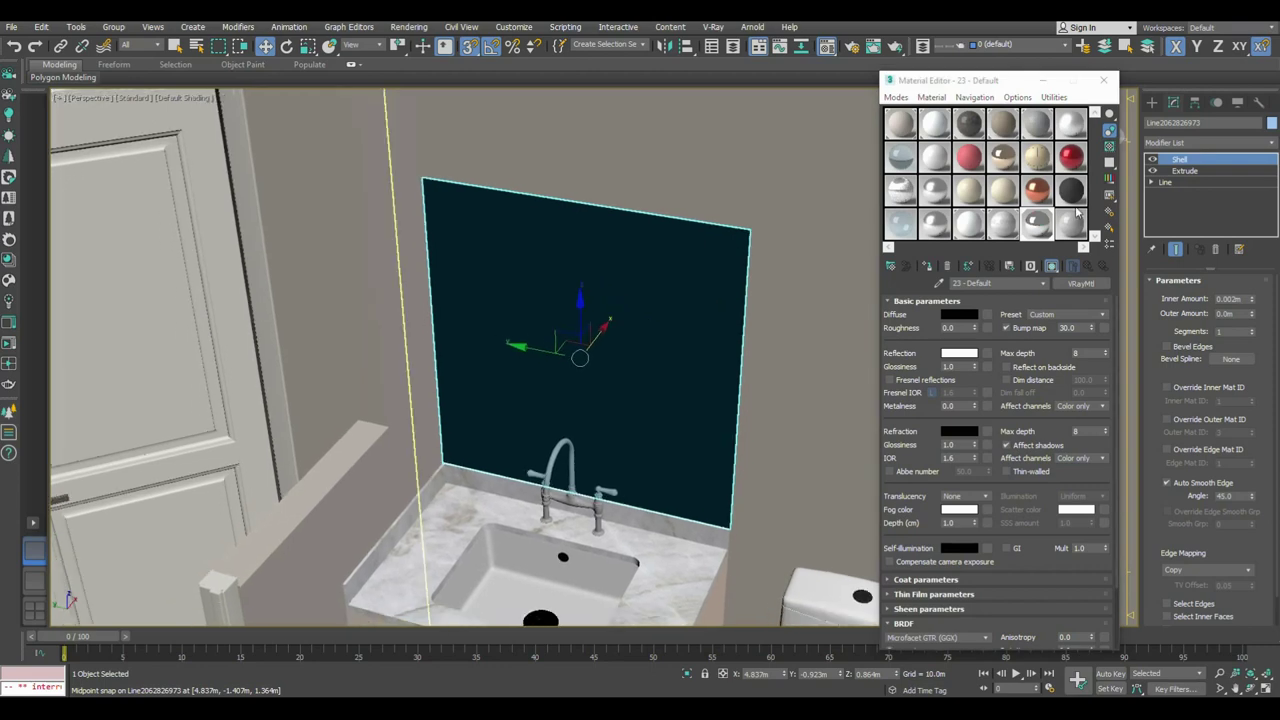
pyautogui.scroll(-5, 571, 386)
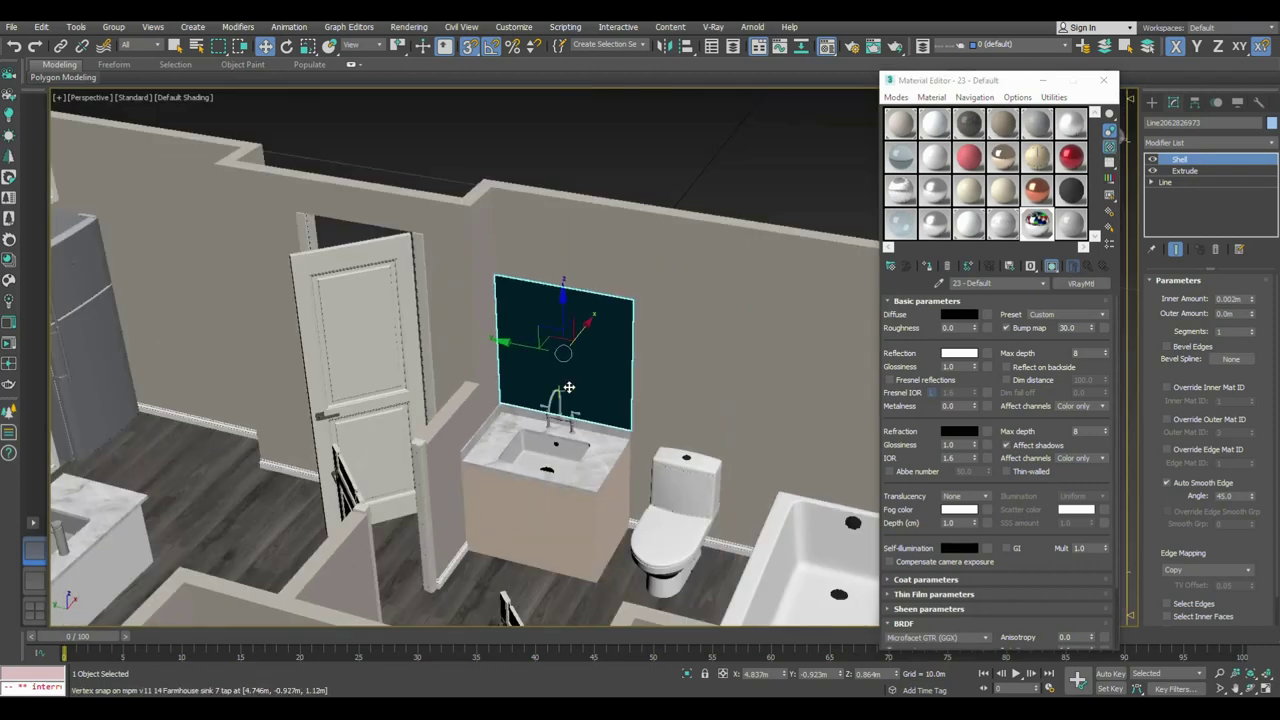
pyautogui.press('m')
pyautogui.hotkey('ctrl', 'd')
pyautogui.scroll(-2, 646, 316)
pyautogui.scroll(-3, 660, 370)
pyautogui.scroll(-3, 640, 360)
pyautogui.scroll(-1, 632, 360)
pyautogui.moveTo(632, 360)
pyautogui.keyDown('alt'); pyautogui.mouseDown(button='middle')
pyautogui.moveTo(628, 310)
pyautogui.moveTo(913, 261)
pyautogui.moveTo(797, 317)
pyautogui.mouseUp(button='middle'); pyautogui.keyUp('alt')
pyautogui.scroll(5, 620, 290)
pyautogui.click(635, 287)
pyautogui.scroll(2, 635, 285)
pyautogui.keyDown('ctrl'); pyautogui.click(913, 261); pyautogui.keyUp('ctrl')
pyautogui.hotkey('alt', 'q')
pyautogui.click(1113, 211)
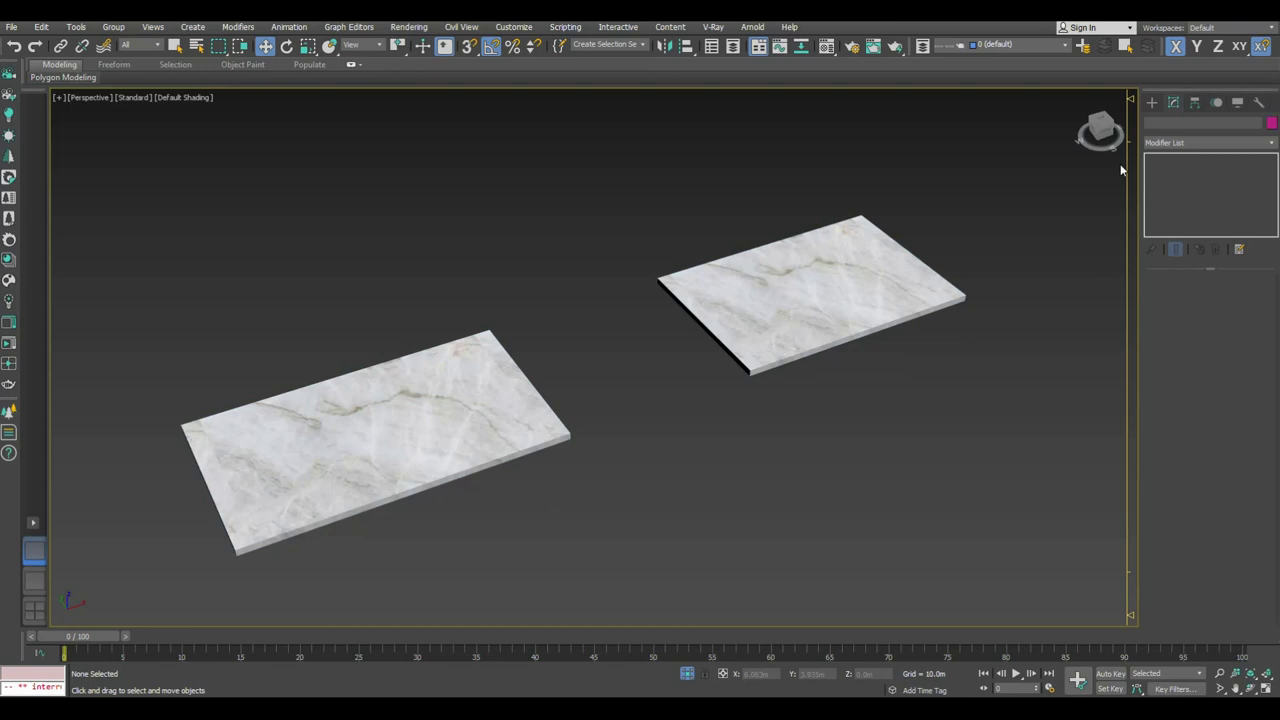
# Step: Draw a line along the back of the countertops and extrude it 0.076m
pyautogui.click(1151, 102)
pyautogui.click(1182, 193)
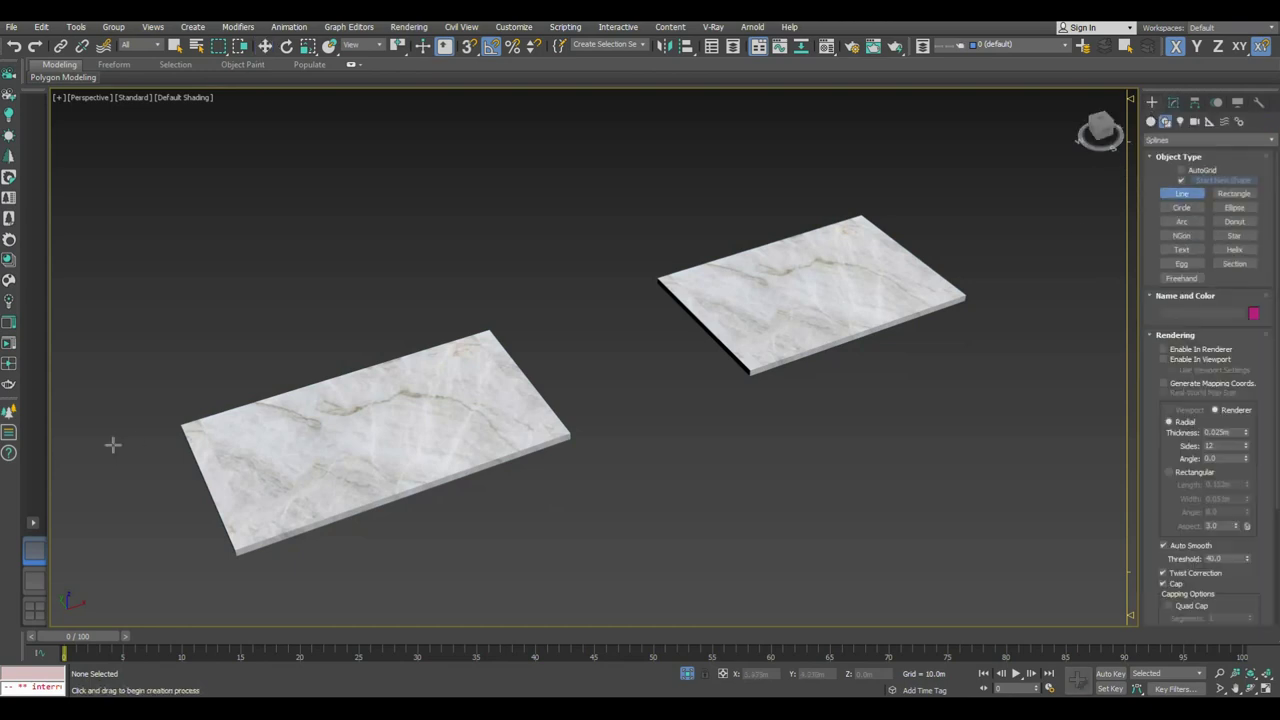
pyautogui.click(181, 425)
pyautogui.click(658, 280)
pyautogui.rightClick(858, 211)
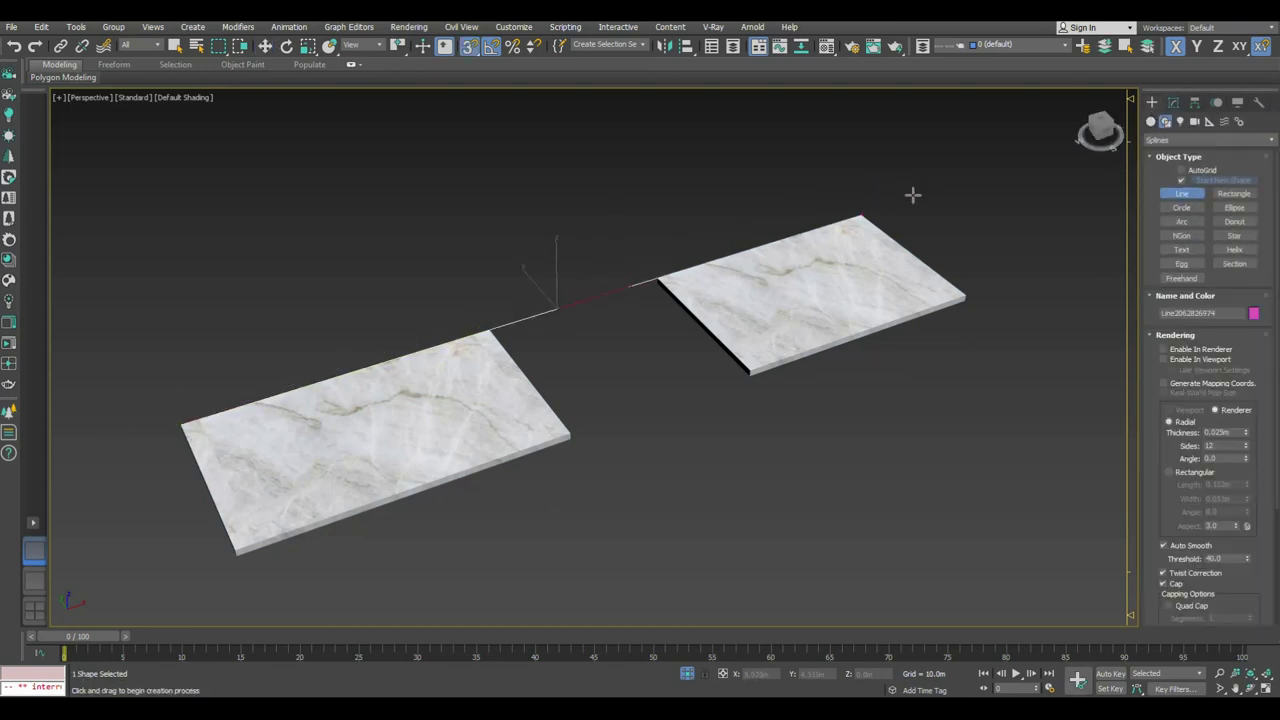
pyautogui.press('w')
pyautogui.click(1173, 102)
pyautogui.click(1184, 143)
pyautogui.press('e')
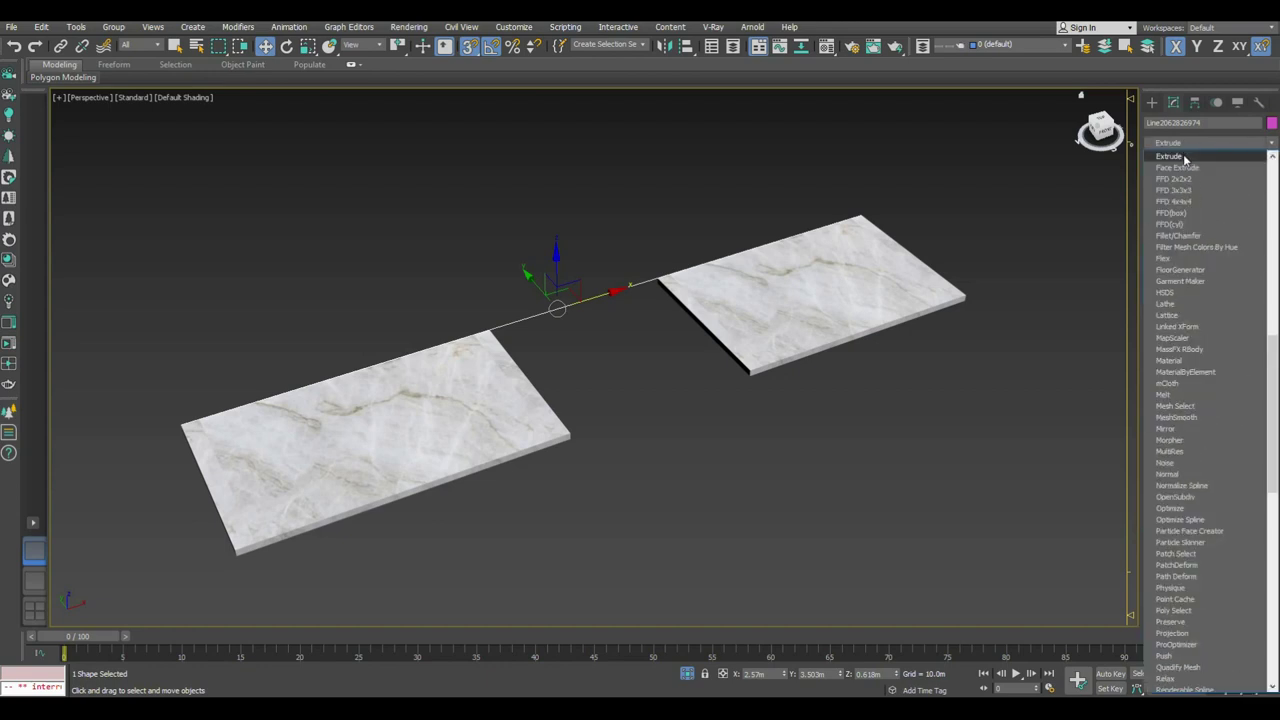
pyautogui.click(1165, 168)
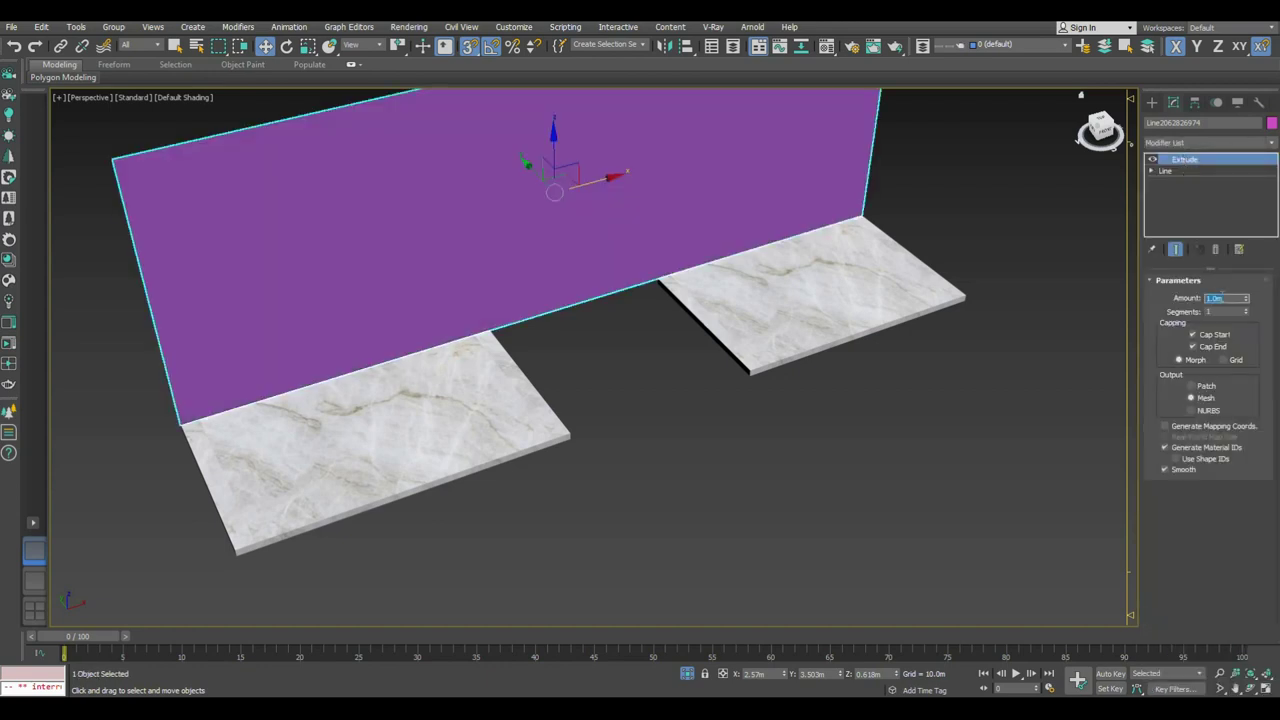
pyautogui.write('0.076')
pyautogui.press('Return')
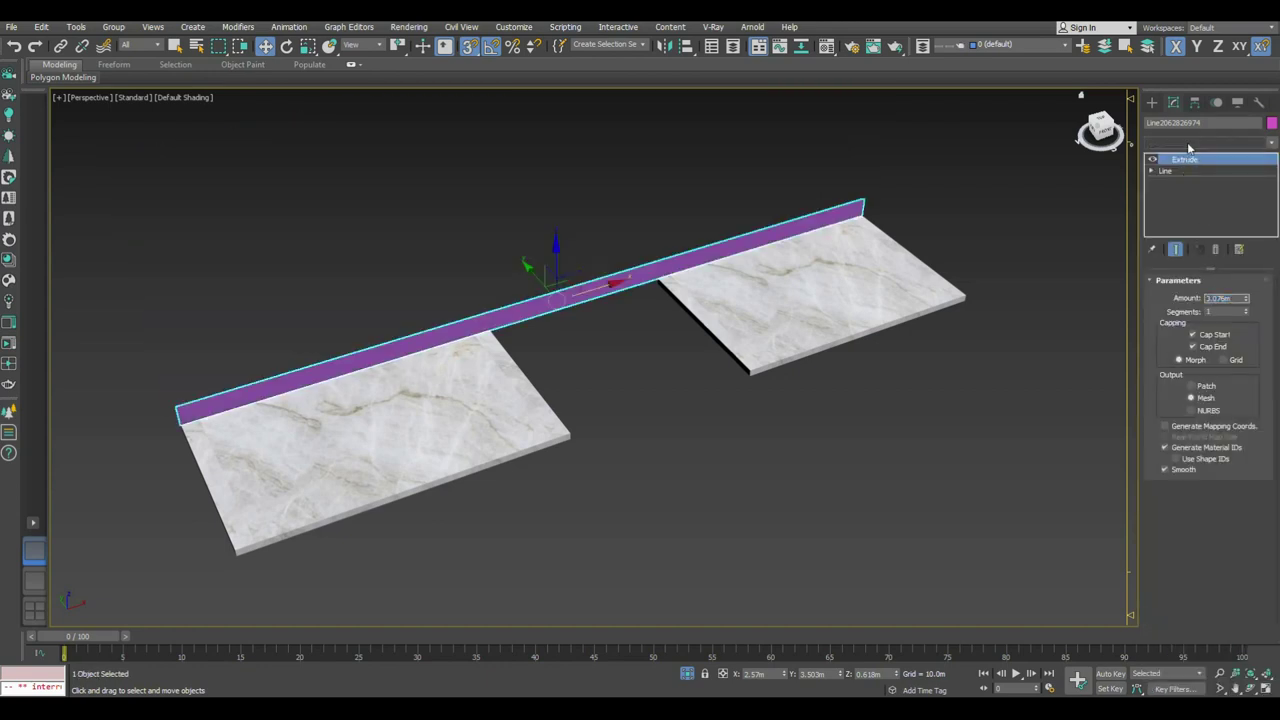
# Step: Add a Shell to the backsplash strip with Inner 0 and Outer 0.013m
pyautogui.click(1187, 142)
pyautogui.scroll(-5, 1180, 200)
pyautogui.click(1176, 211)
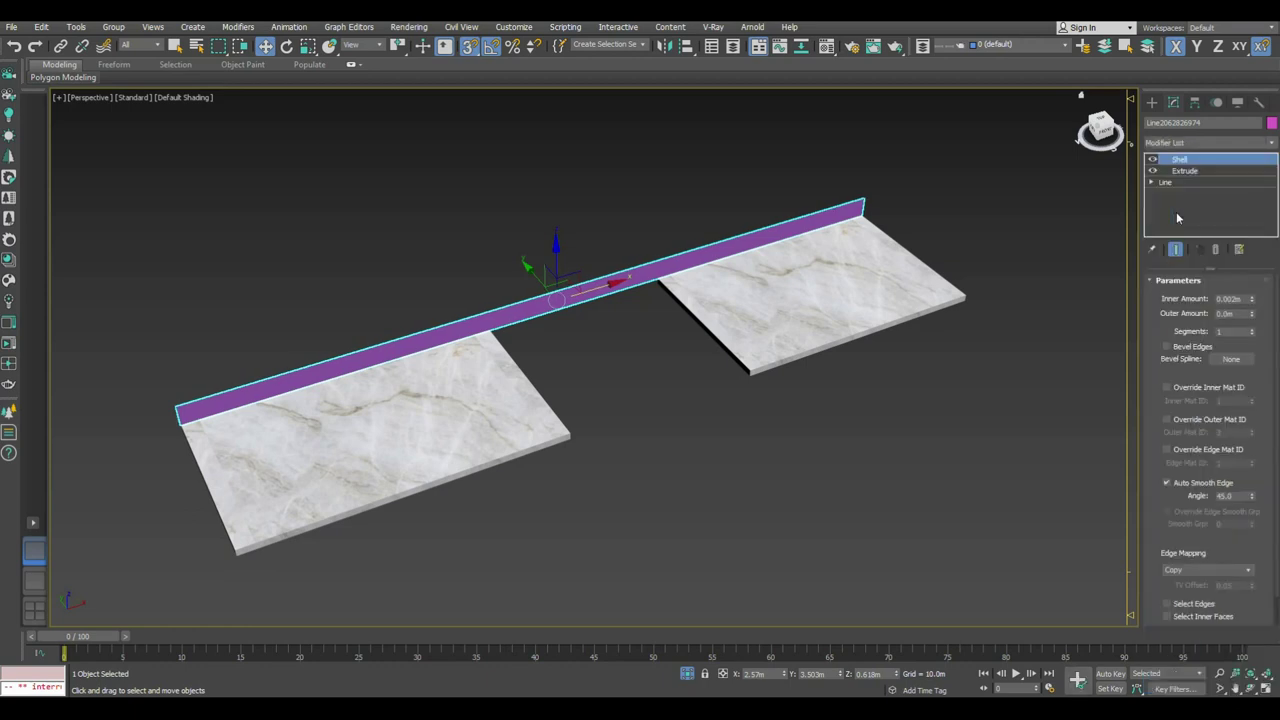
pyautogui.moveTo(585, 362)
pyautogui.keyDown('alt'); pyautogui.mouseDown(button='middle')
pyautogui.moveTo(531, 400)
pyautogui.moveTo(611, 346)
pyautogui.mouseUp(button='middle'); pyautogui.keyUp('alt')
pyautogui.scroll(2, 611, 346)
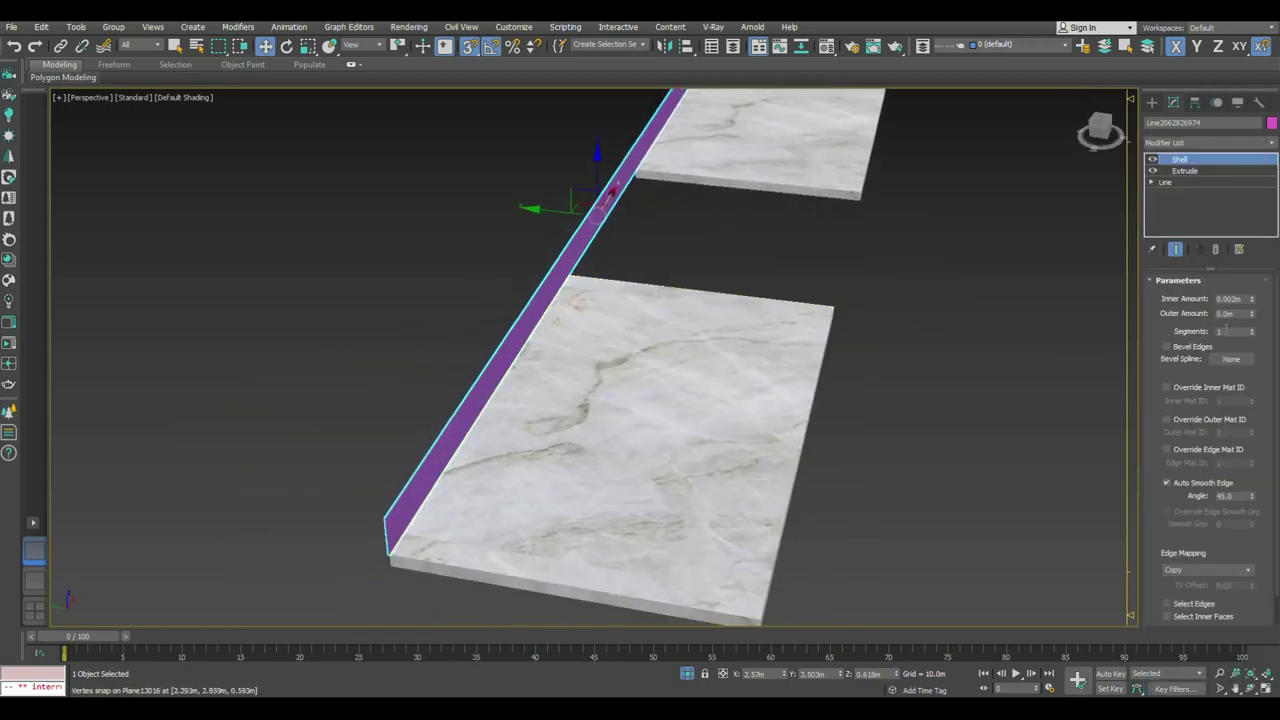
pyautogui.moveTo(1254, 304)
pyautogui.mouseDown()
pyautogui.moveTo(1250, 288)
pyautogui.moveTo(1240, 313)
pyautogui.mouseUp()
pyautogui.write('5"')
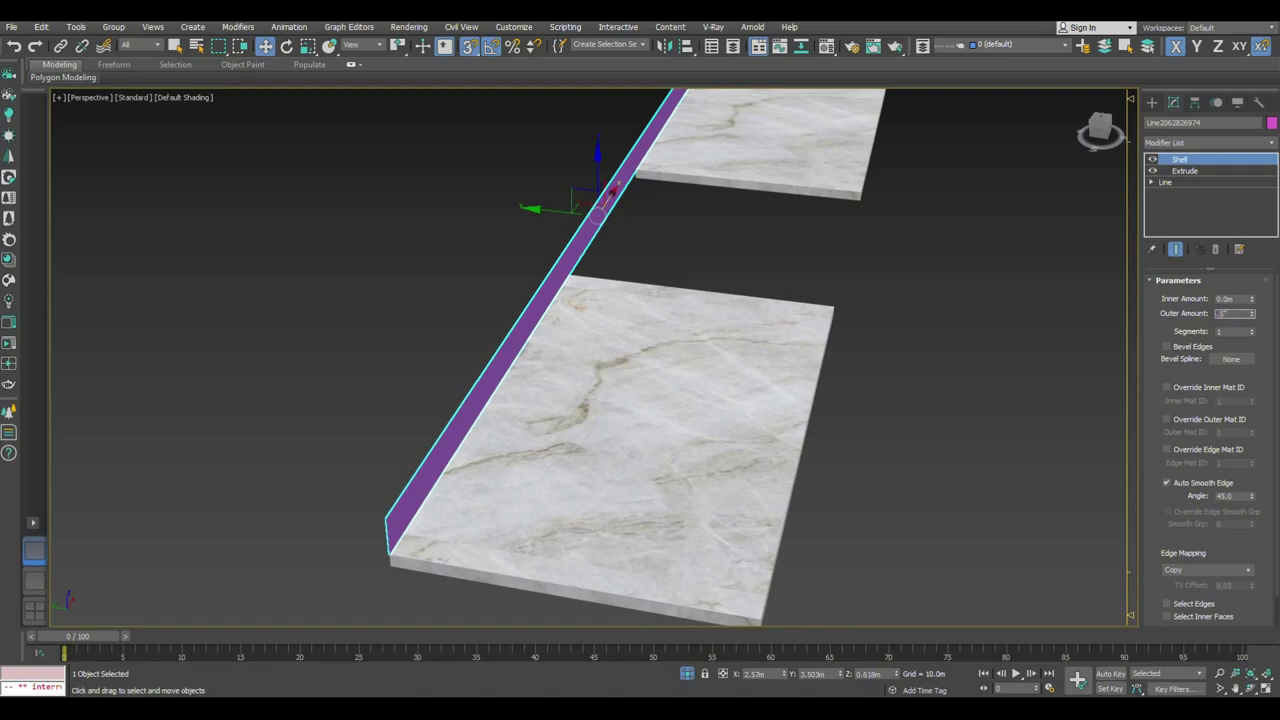
pyautogui.press('Return')
# Step: Exit isolation and pick the marble countertop material in the Material Editor
pyautogui.click(687, 679)
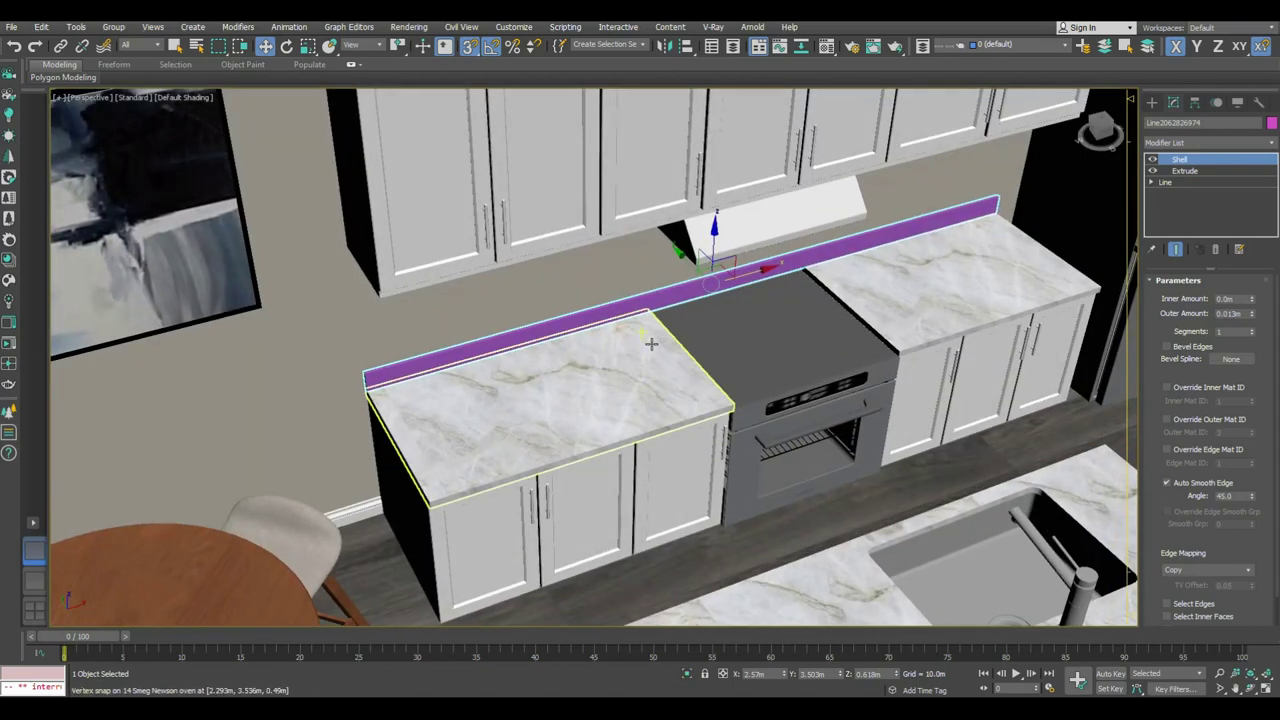
pyautogui.press('m')
pyautogui.click(906, 228)
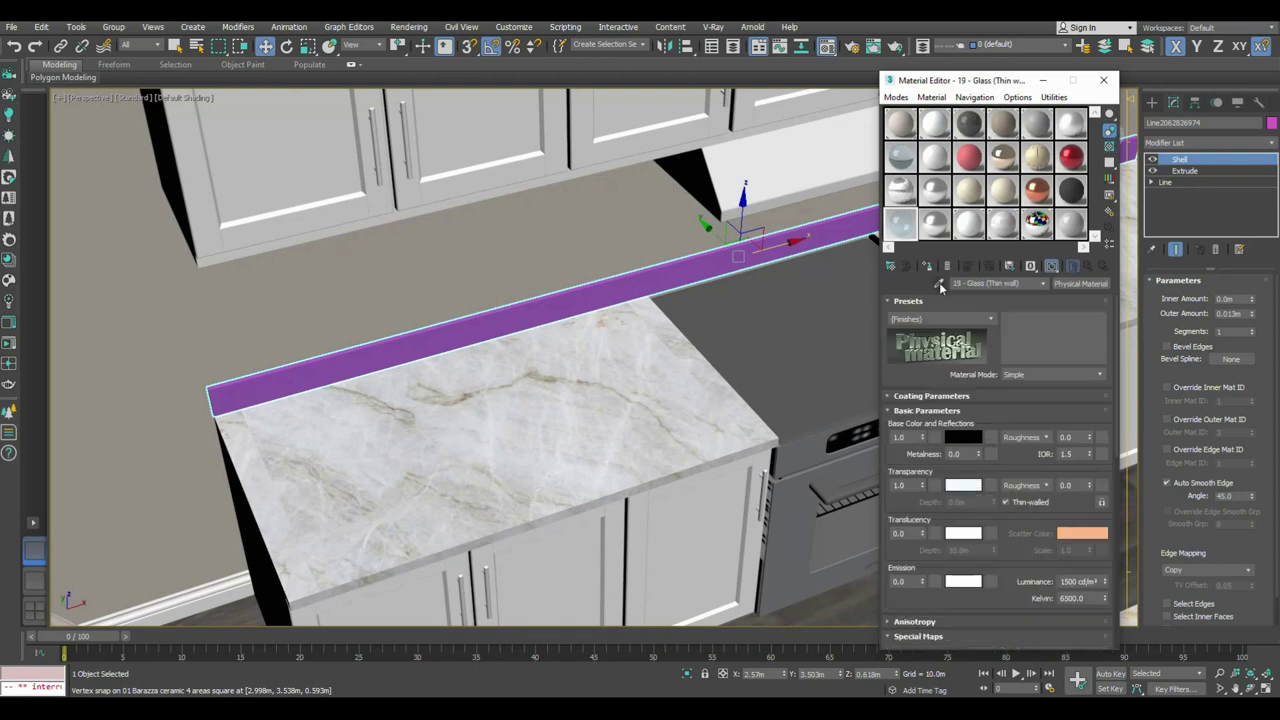
# Step: Apply the 22 - DefaultD marble material to the backsplash strip with Box UVW mapping
pyautogui.click(926, 268)
pyautogui.click(1210, 143)
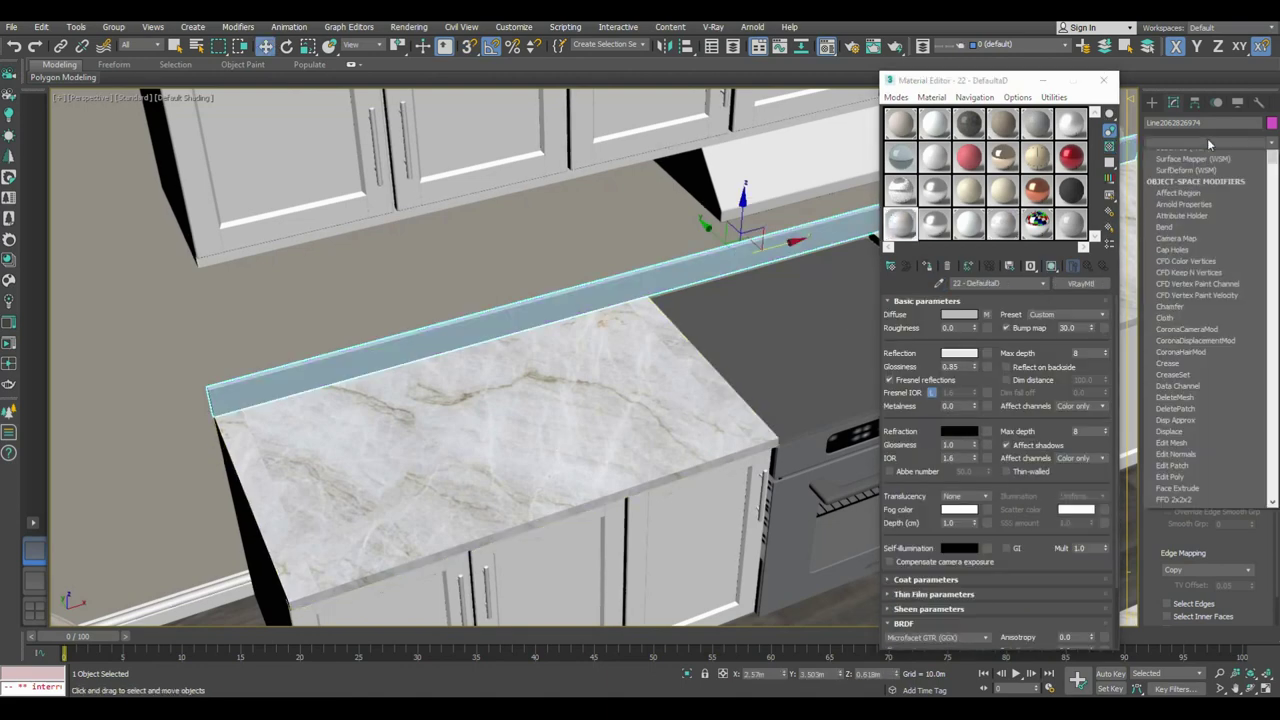
pyautogui.click(1180, 531)
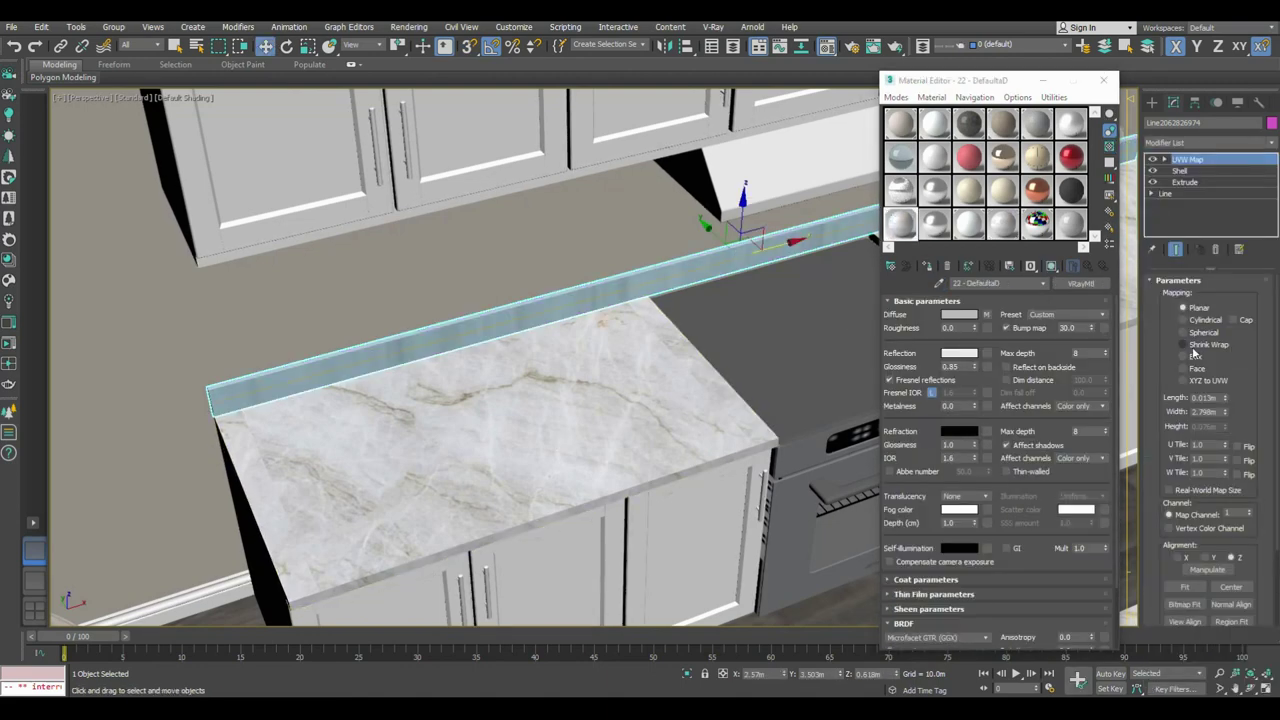
pyautogui.click(1193, 356)
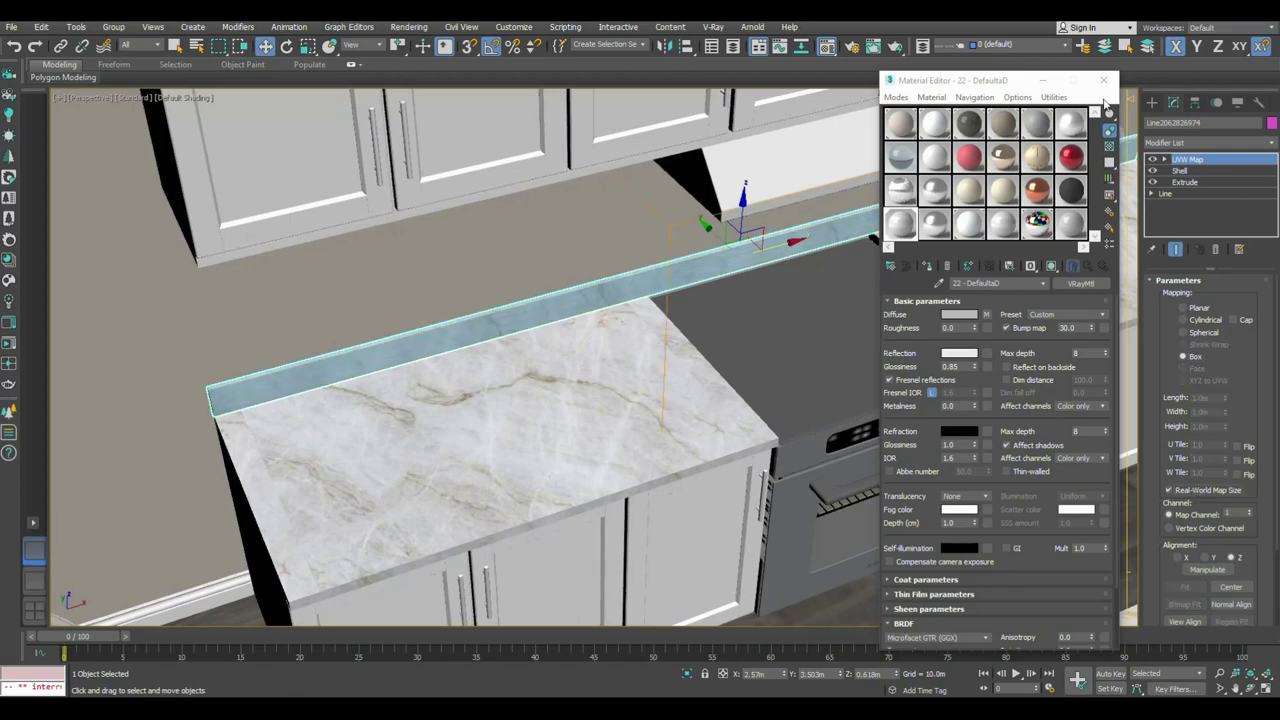
pyautogui.click(1103, 80)
# Step: Align the oven group to the counter so it fills the gap between countertops
pyautogui.click(840, 480)
pyautogui.press('z')
pyautogui.moveTo(850, 340)
pyautogui.keyDown('alt'); pyautogui.mouseDown(button='middle')
pyautogui.moveTo(734, 336)
pyautogui.moveTo(754, 353)
pyautogui.mouseUp(button='middle'); pyautogui.keyUp('alt')
pyautogui.click(687, 48)
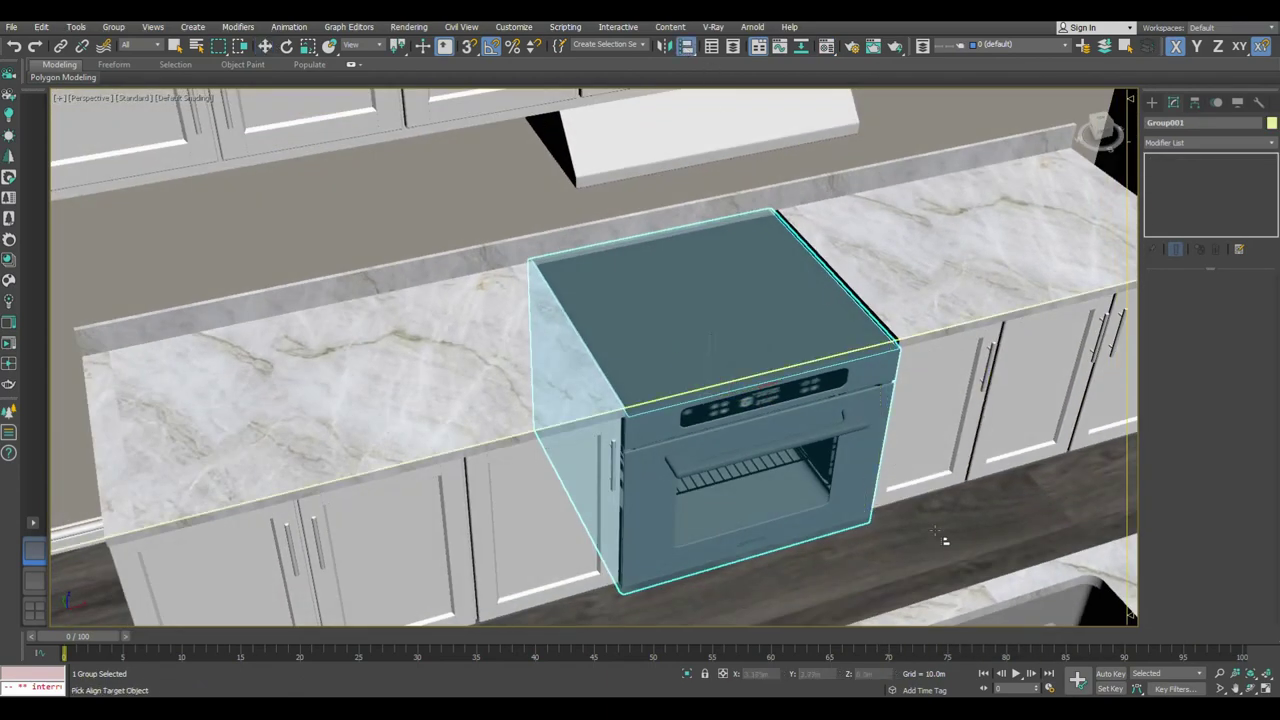
pyautogui.click(938, 533)
pyautogui.click(735, 470)
pyautogui.keyDown('alt'); pyautogui.moveTo(858, 338); pyautogui.dragTo(823, 337, button='middle'); pyautogui.keyUp('alt')
pyautogui.scroll(-5, 823, 337)
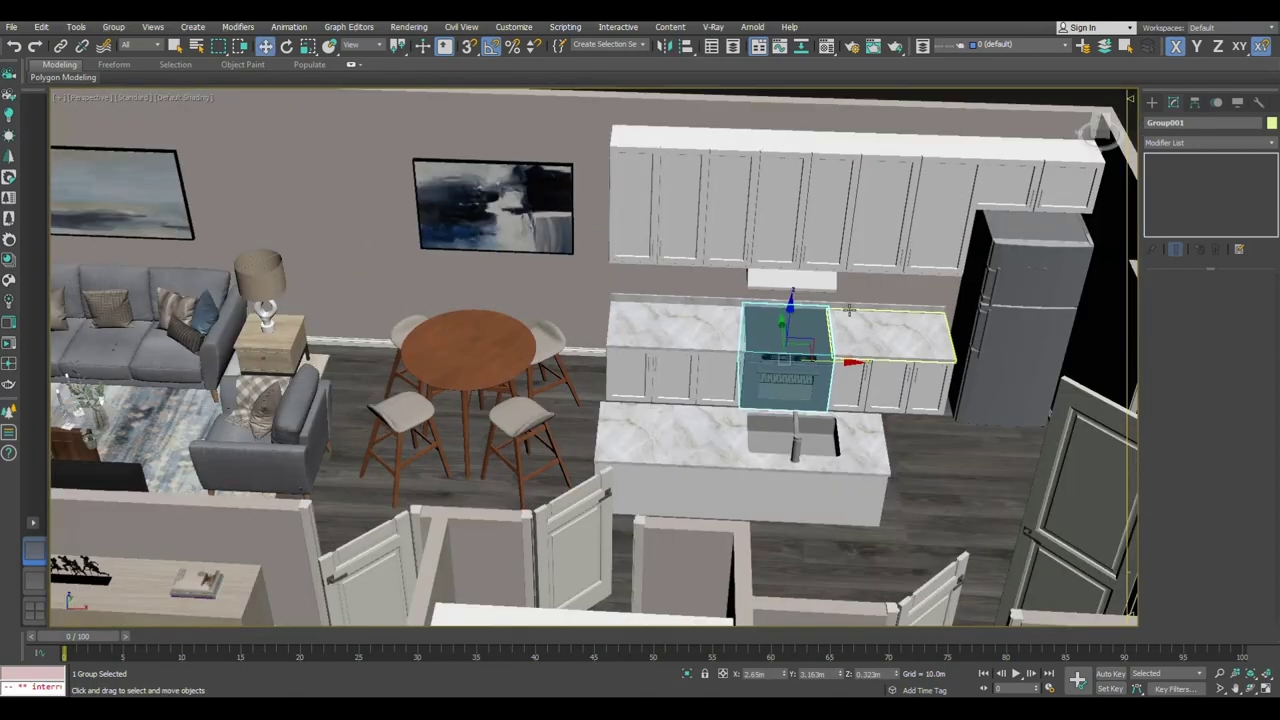
pyautogui.scroll(-2, 750, 420)
pyautogui.hotkey('ctrl', 'd')
# Step: Frame the whole apartment and switch to a two-viewport camera and perspective layout
pyautogui.scroll(6, 711, 442)
pyautogui.scroll(-3, 711, 442)
pyautogui.keyDown('alt'); pyautogui.moveTo(711, 442); pyautogui.dragTo(700, 330, button='middle'); pyautogui.keyUp('alt')
pyautogui.rightClick(705, 360)
pyautogui.press('Escape')
pyautogui.scroll(1, 657, 371)
pyautogui.scroll(-2, 657, 371)
pyautogui.scroll(-4, 657, 371)
pyautogui.scroll(-1, 700, 330)
pyautogui.moveTo(961, 345); pyautogui.dragTo(958, 307, button='middle')
pyautogui.hotkey('alt', 'w')
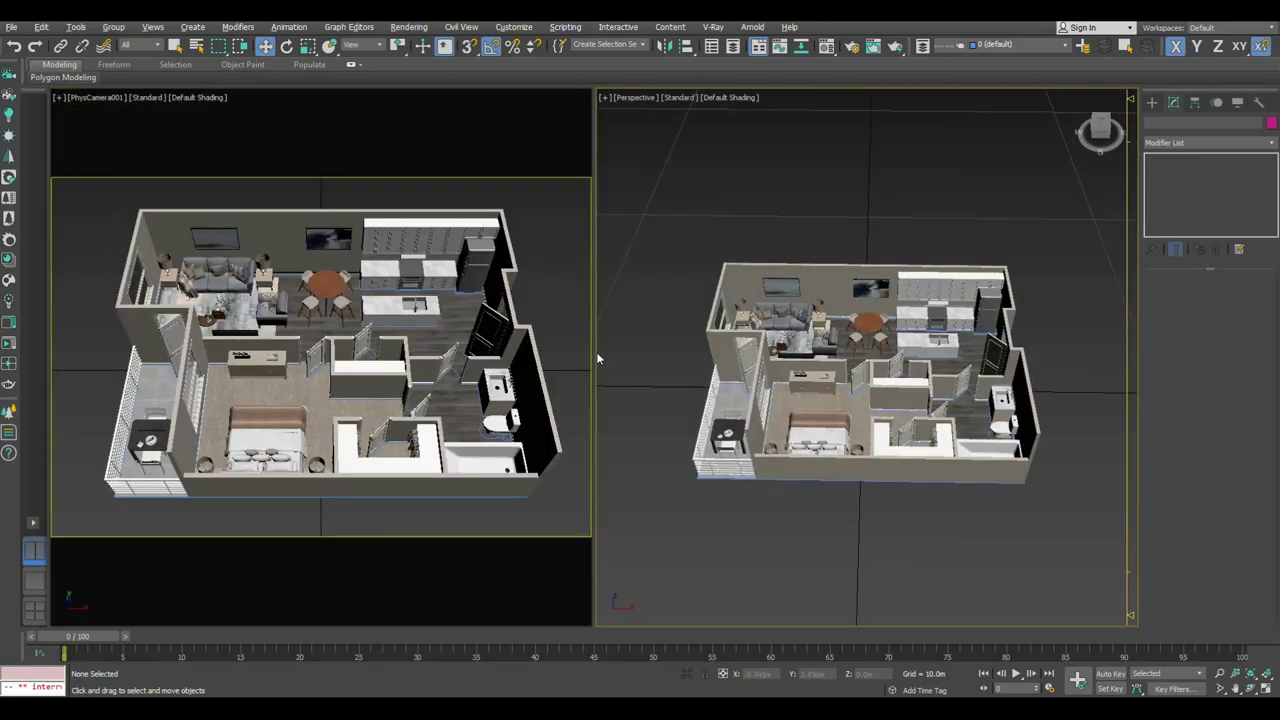
# Step: Save the scene with the camera view maximized
pyautogui.hotkey('alt', 'w')
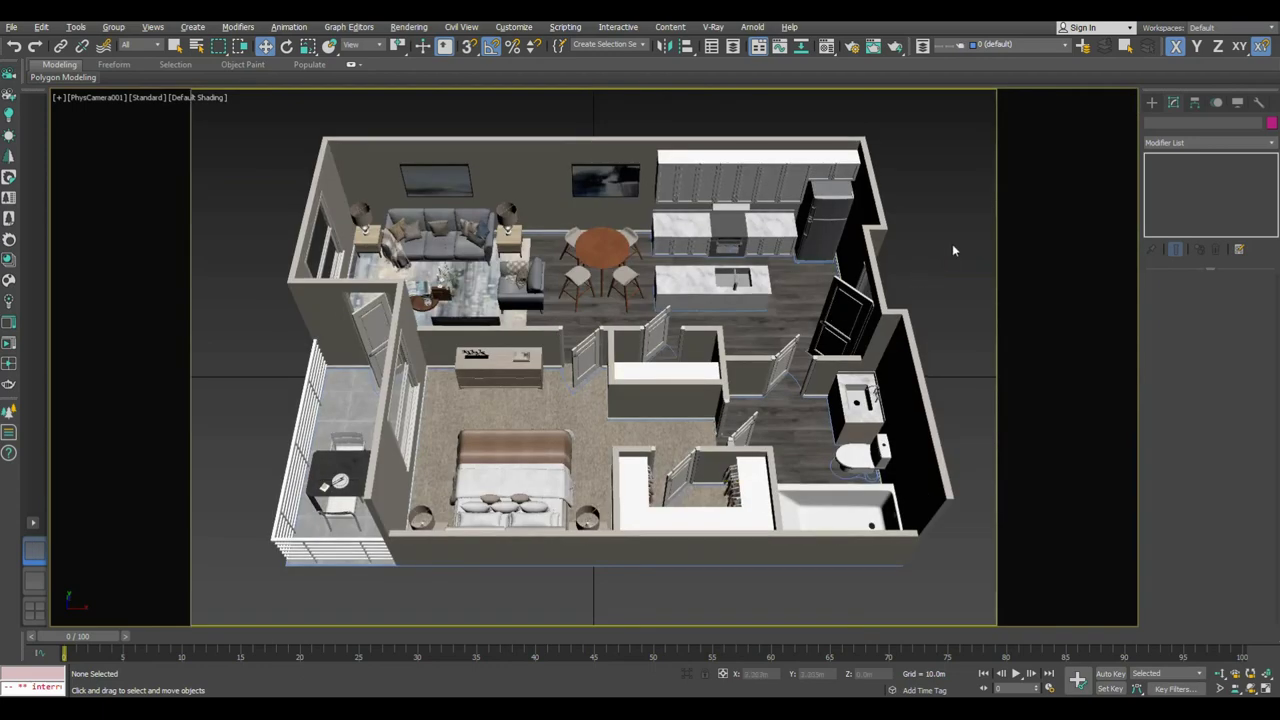
pyautogui.hotkey('ctrl', 's')
pyautogui.click(1151, 102)
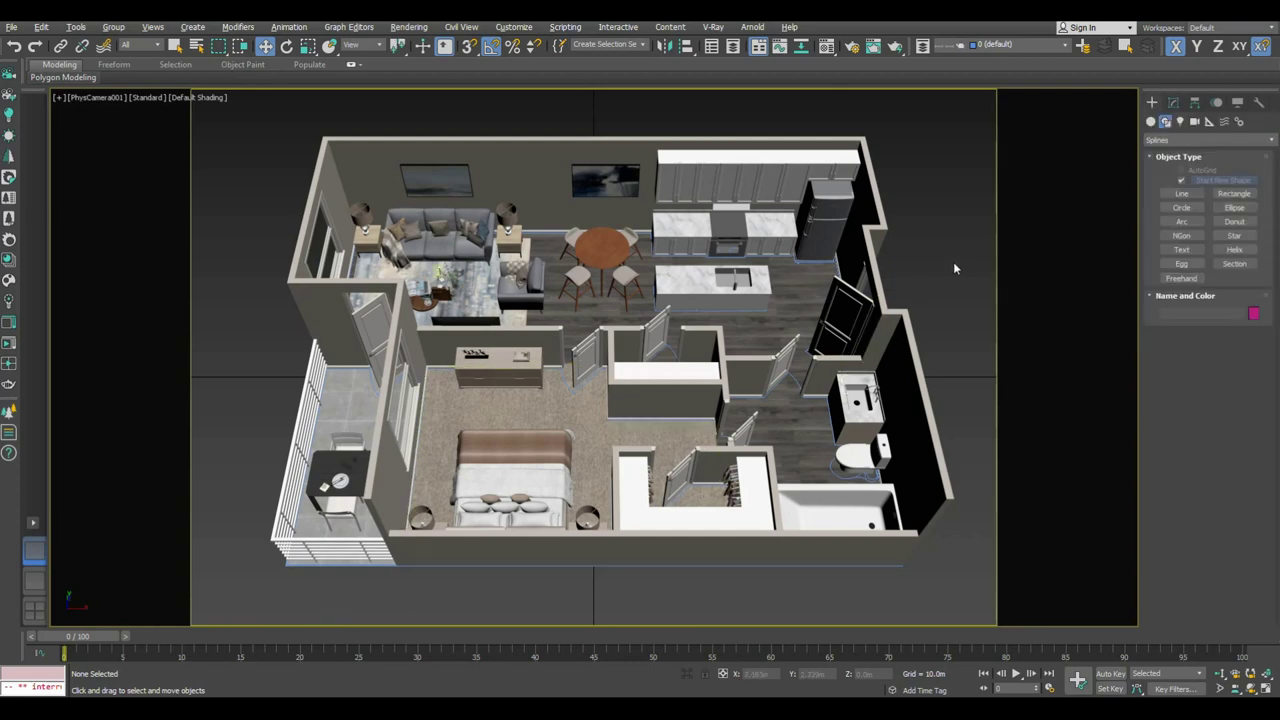
# Step: Maximize the Perspective viewport and switch it to the Front view of the kitchen wall
pyautogui.hotkey('alt', 'w')
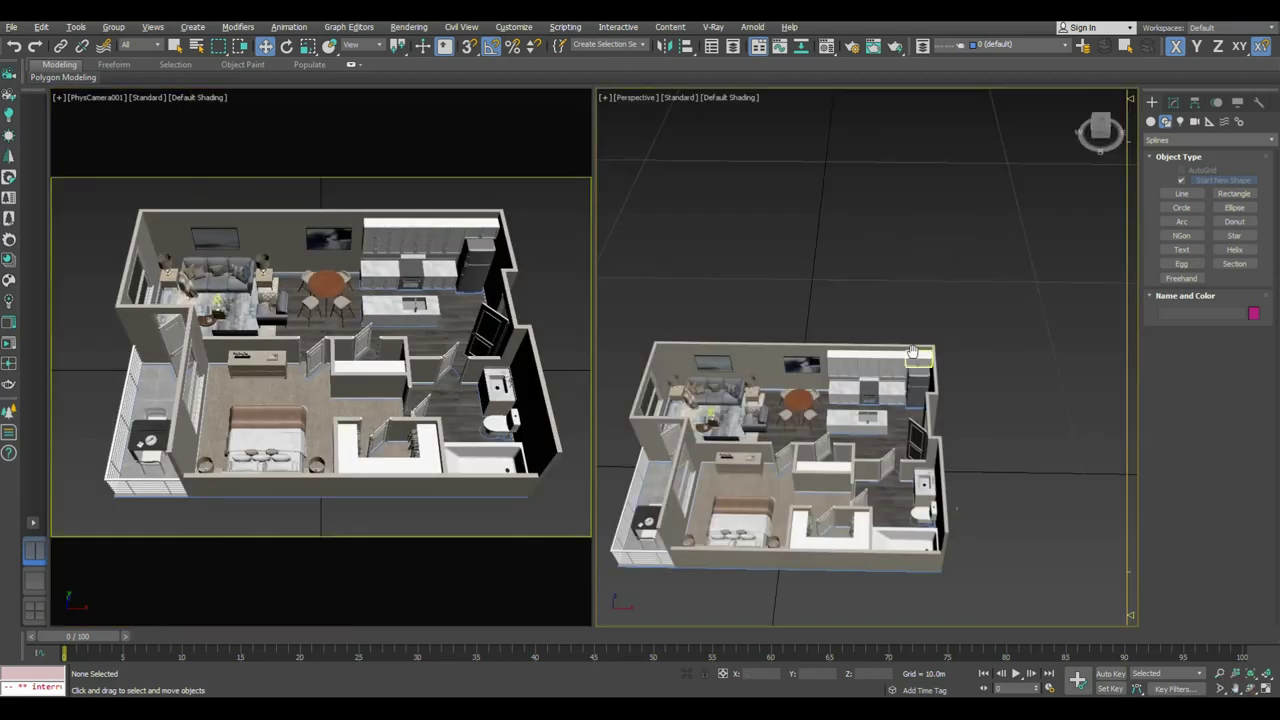
pyautogui.hotkey('alt', 'w')
pyautogui.scroll(3, 772, 401)
pyautogui.scroll(-3, 733, 372)
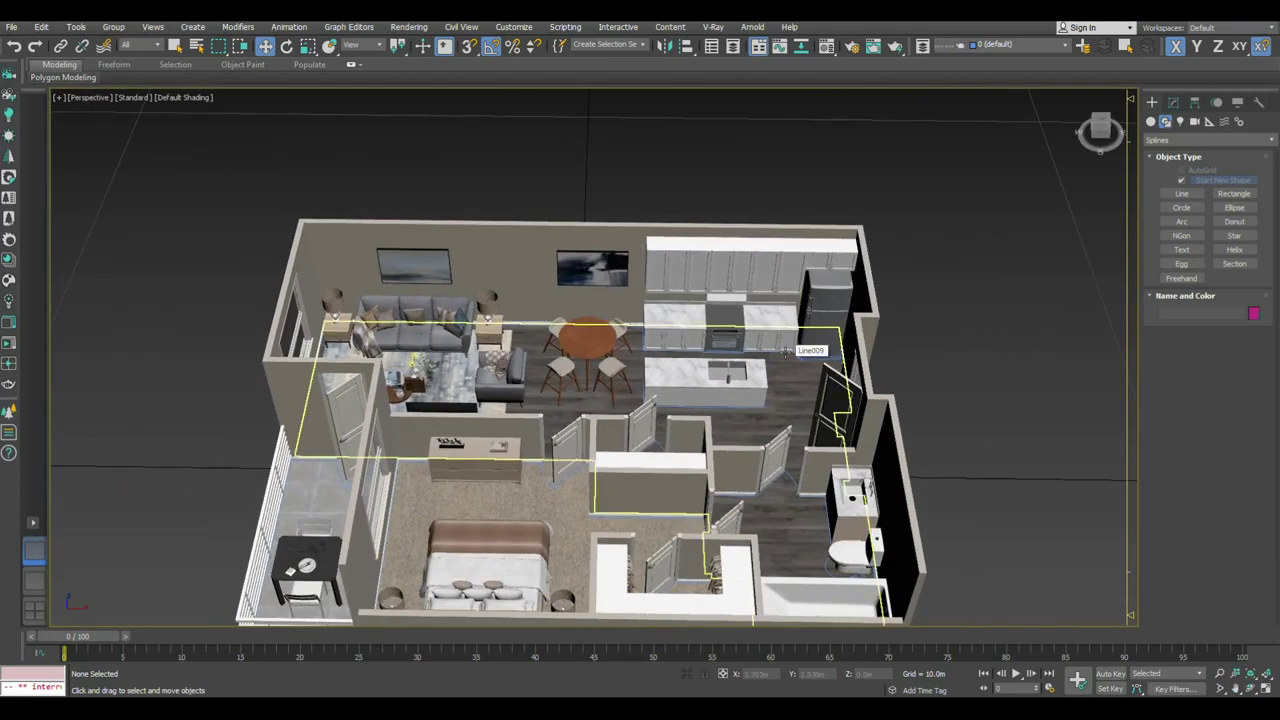
pyautogui.press('f')
pyautogui.scroll(-5, 720, 350)
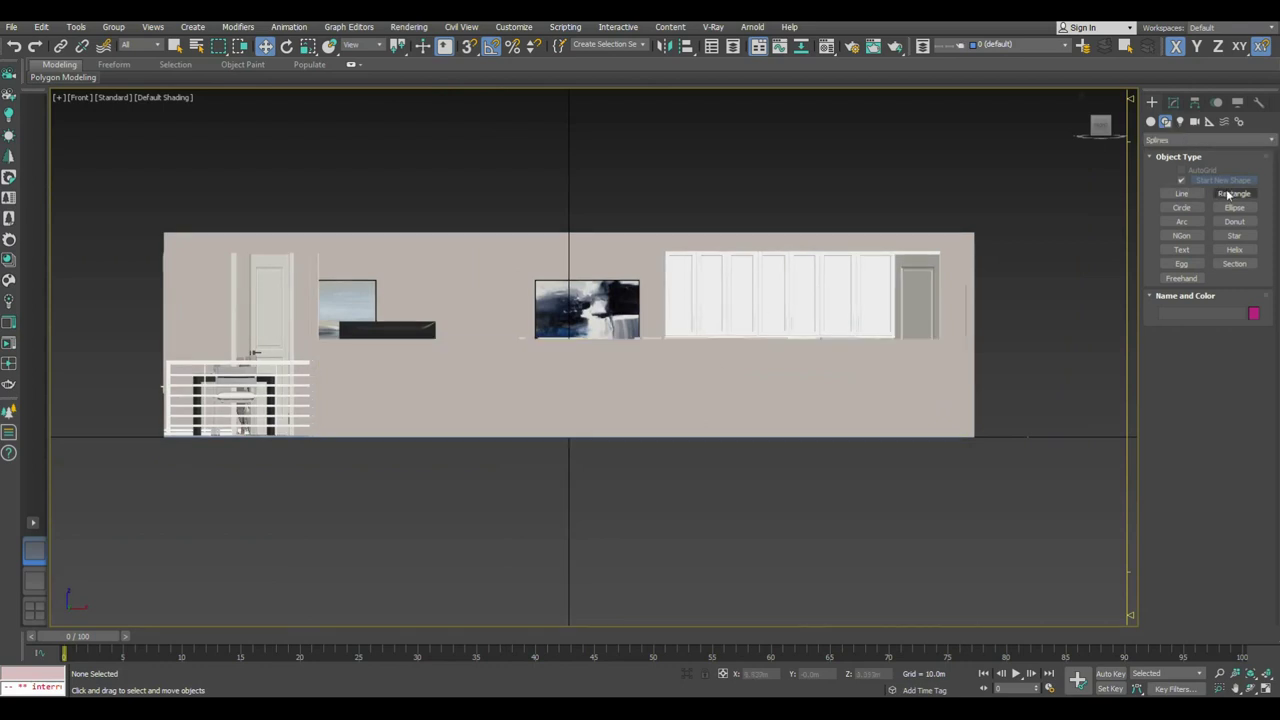
# Step: Drag a downward-pointing VRayIES light (VRayIES001) in the Front view, then switch to wireframe and zoom to it
pyautogui.click(1180, 121)
pyautogui.click(1180, 140)
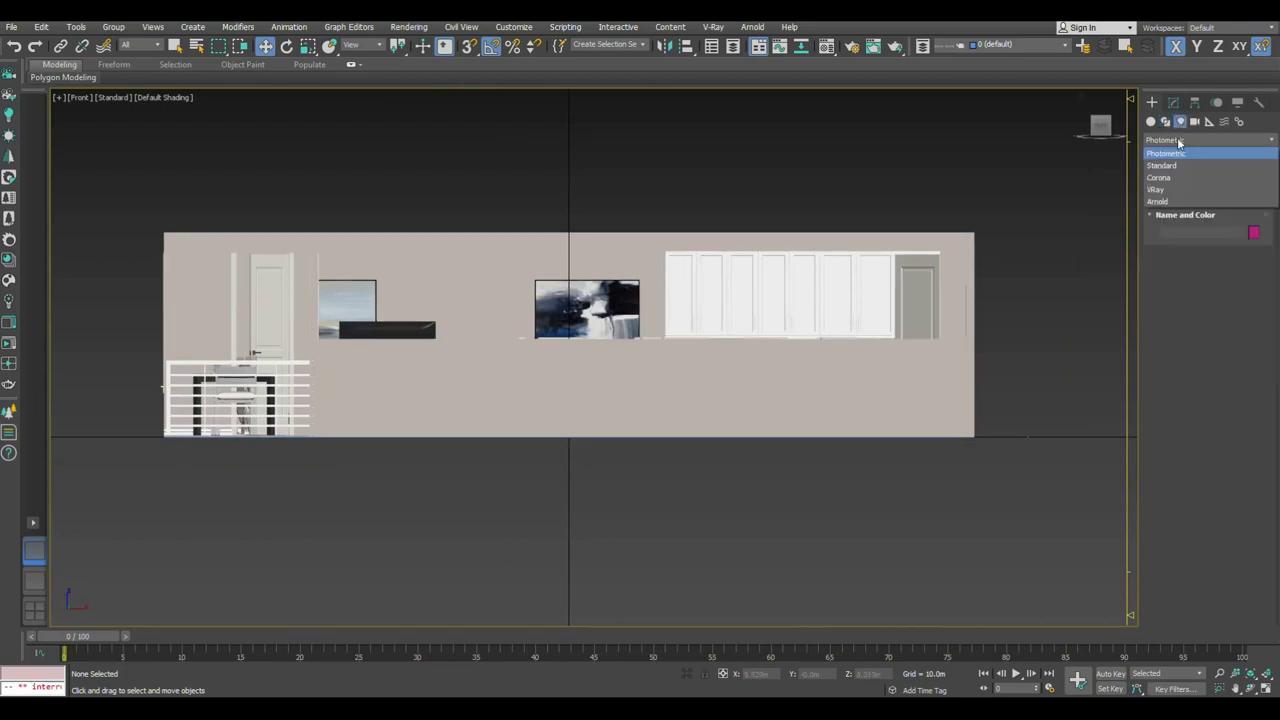
pyautogui.click(1168, 191)
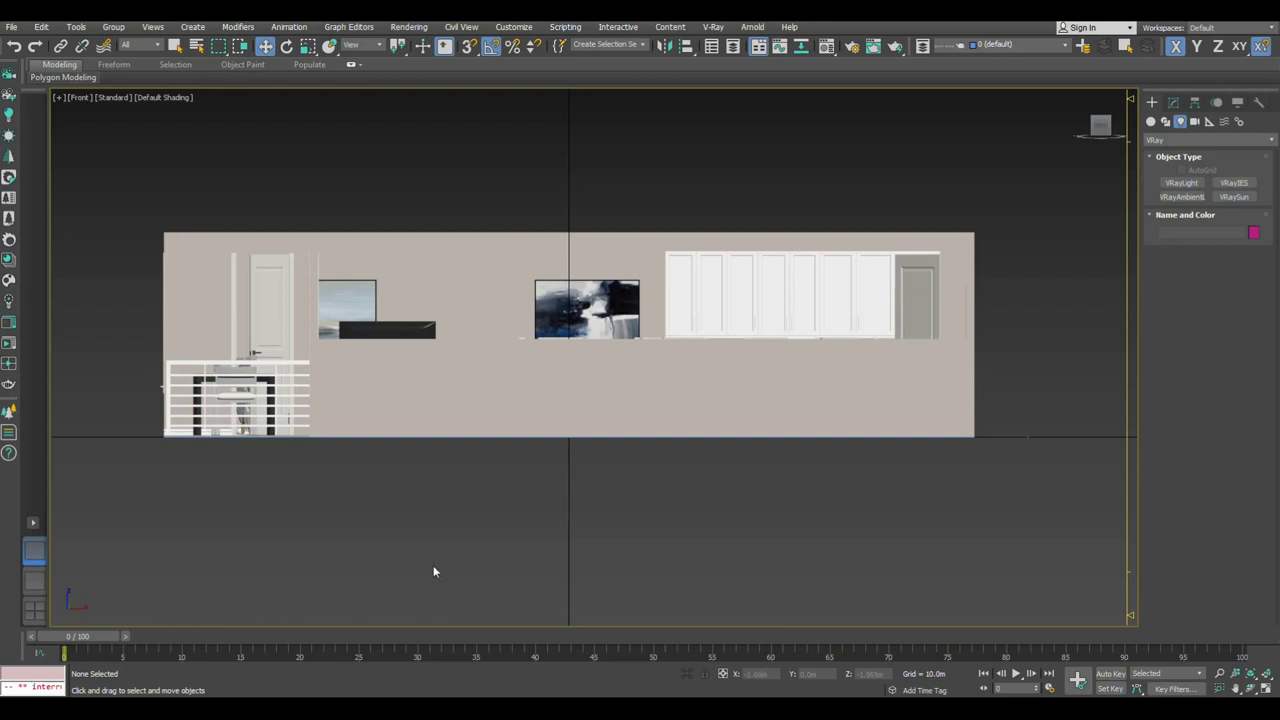
pyautogui.moveTo(600, 484); pyautogui.dragTo(625, 501, button='middle')
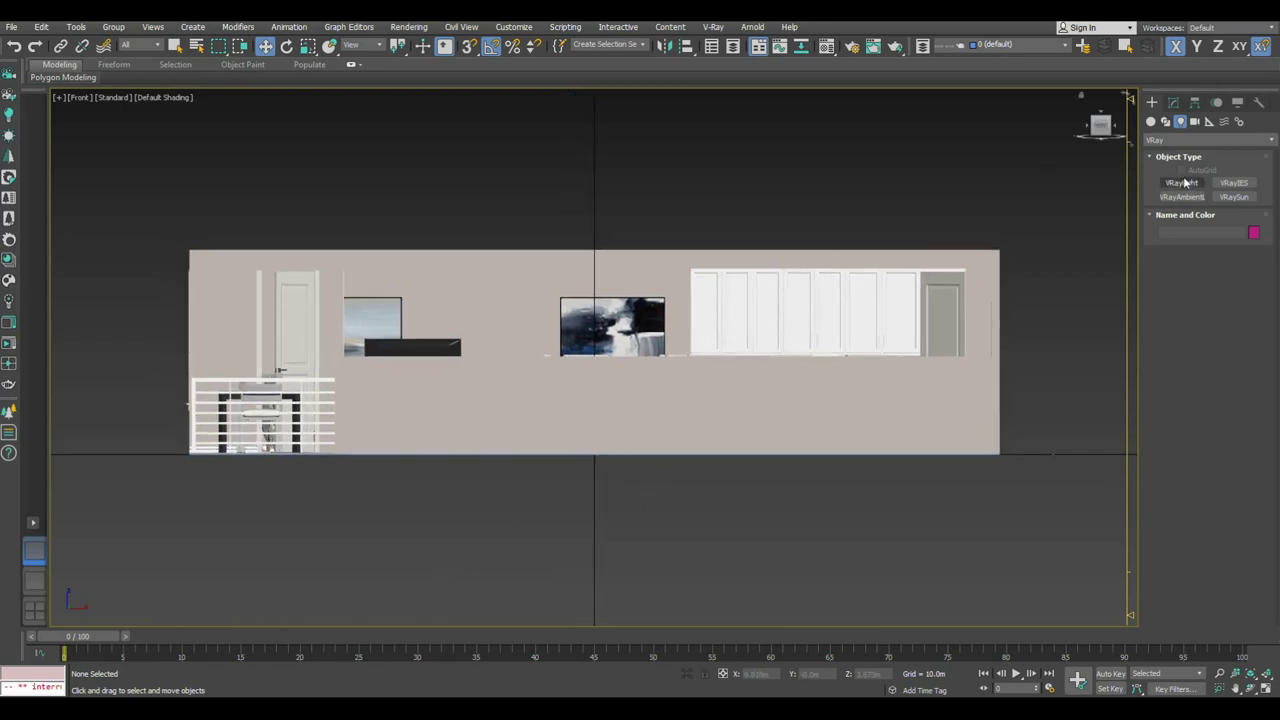
pyautogui.click(1231, 185)
pyautogui.moveTo(508, 258)
pyautogui.mouseDown()
pyautogui.moveTo(491, 423)
pyautogui.moveTo(510, 445)
pyautogui.mouseUp()
pyautogui.rightClick(543, 330)
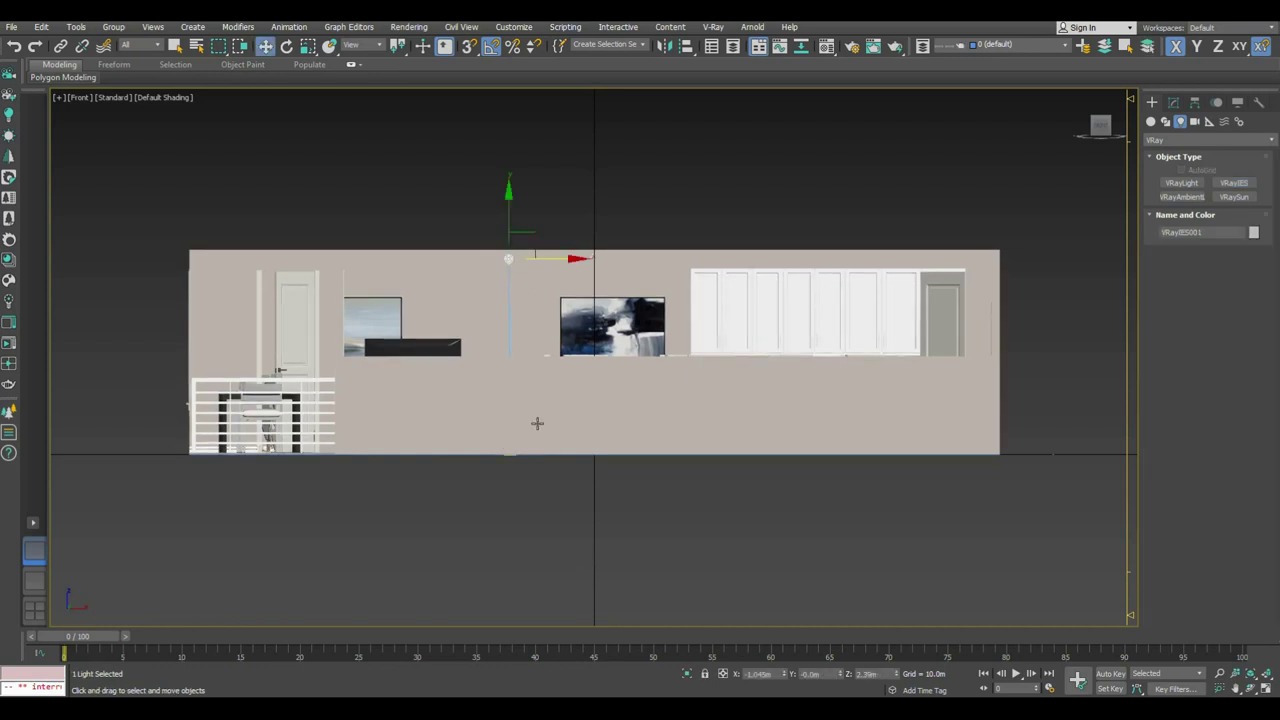
pyautogui.press('F3')
pyautogui.press('z')
pyautogui.scroll(-2, 545, 336)
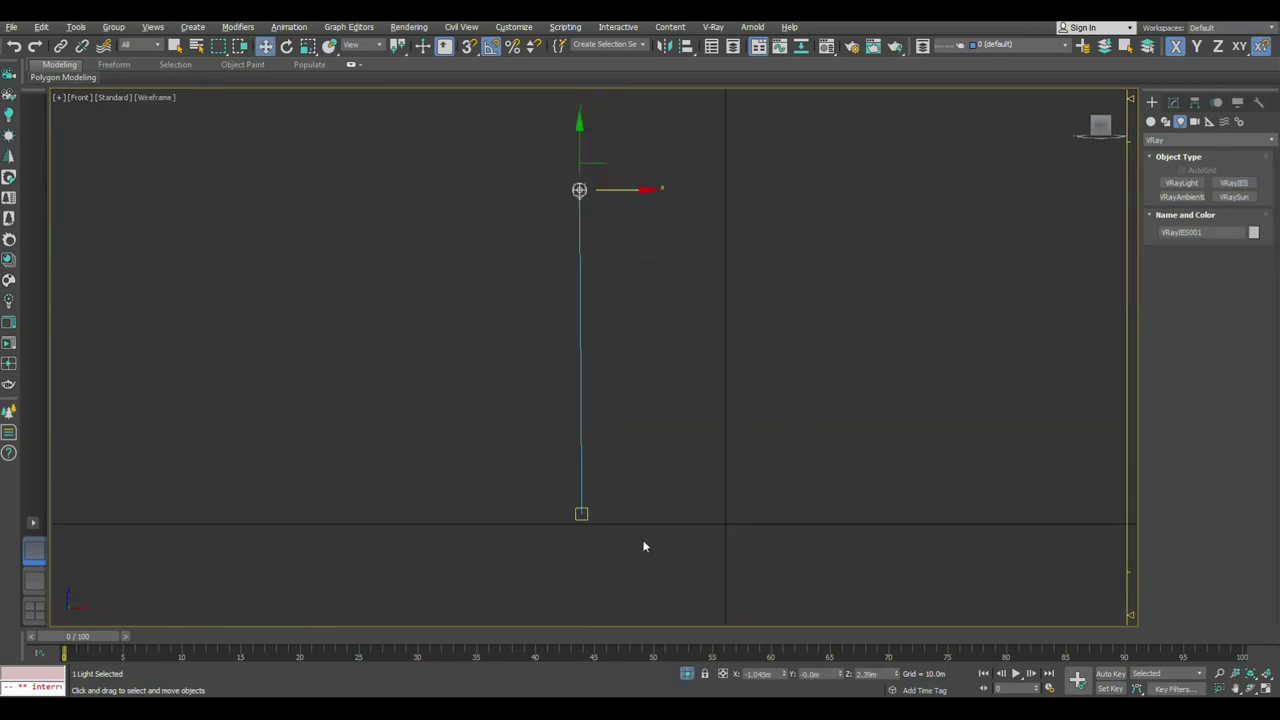
# Step: Zero the light target's X and Z positions so the IES light points straight down
pyautogui.click(578, 516)
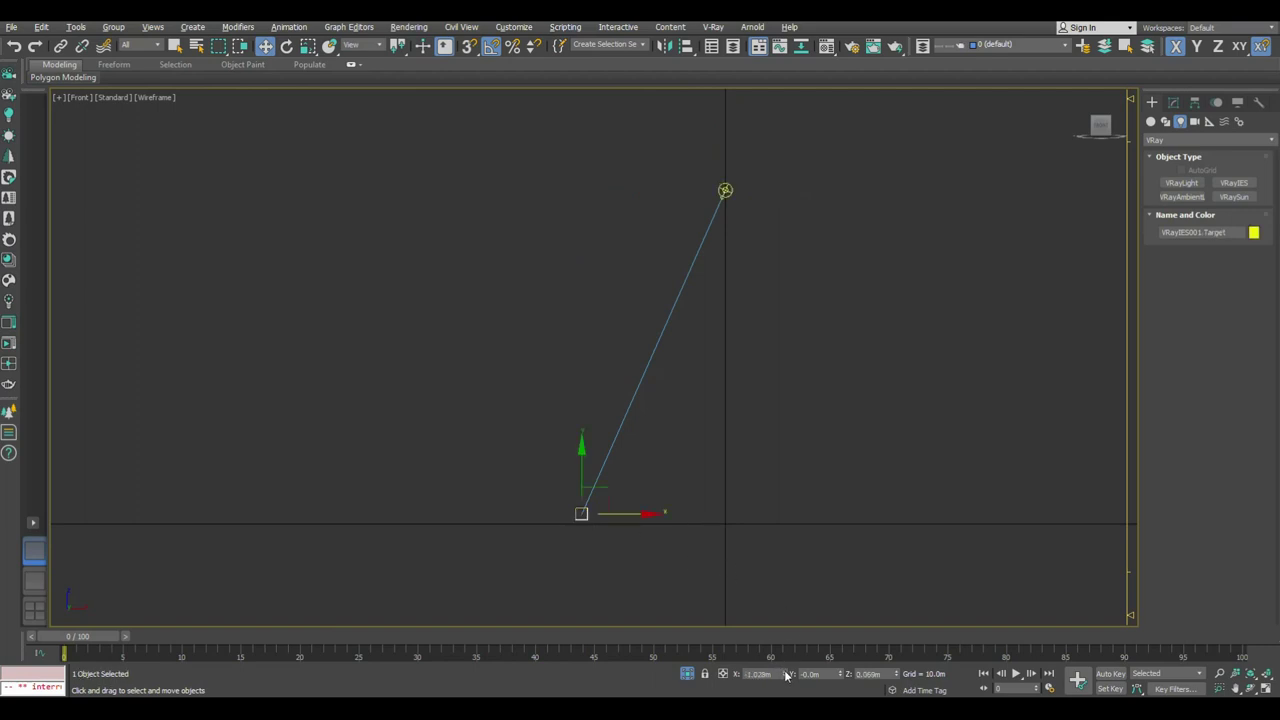
pyautogui.rightClick(786, 675)
pyautogui.rightClick(897, 676)
pyautogui.click(720, 214)
pyautogui.press('p')
pyautogui.moveTo(740, 280)
pyautogui.keyDown('alt'); pyautogui.mouseDown(button='middle')
pyautogui.moveTo(714, 283)
pyautogui.moveTo(751, 346)
pyautogui.mouseUp(button='middle'); pyautogui.keyUp('alt')
# Step: In Modify, set the light's shadow bias to 0.02m and its Color mode to Temperature
pyautogui.click(1173, 102)
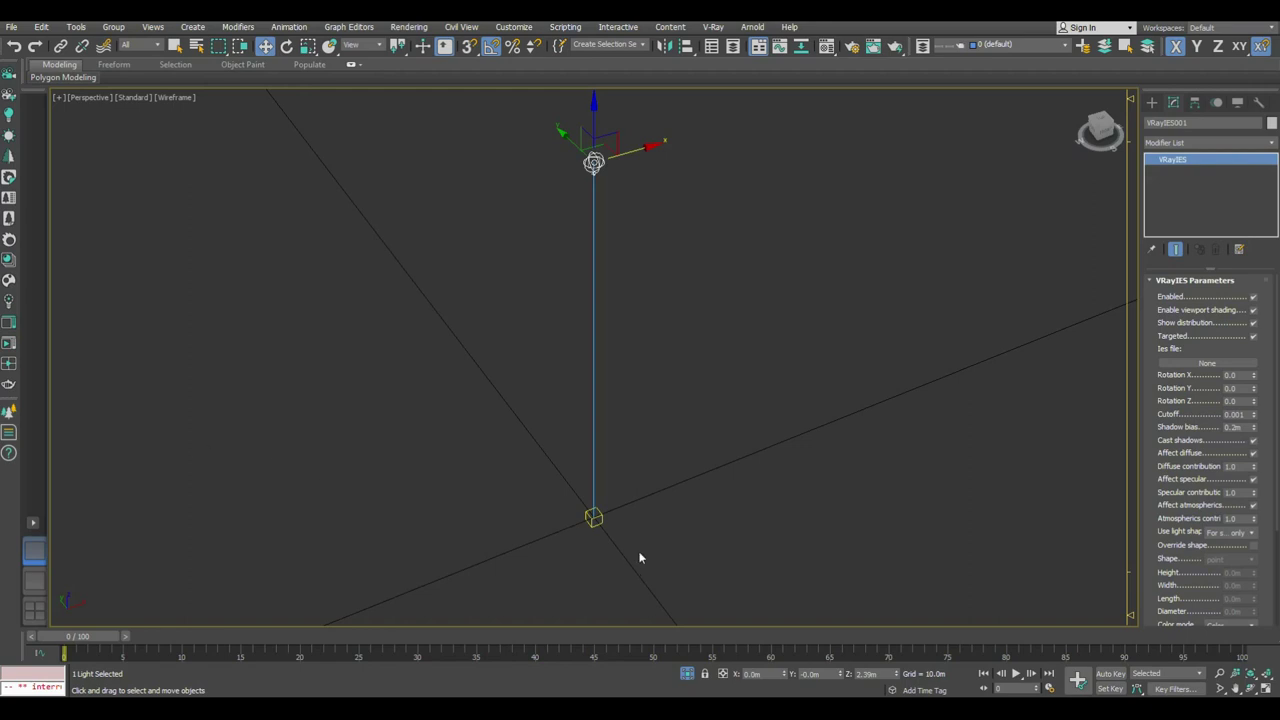
pyautogui.click(1233, 428)
pyautogui.moveTo(1184, 497); pyautogui.dragTo(1171, 354)
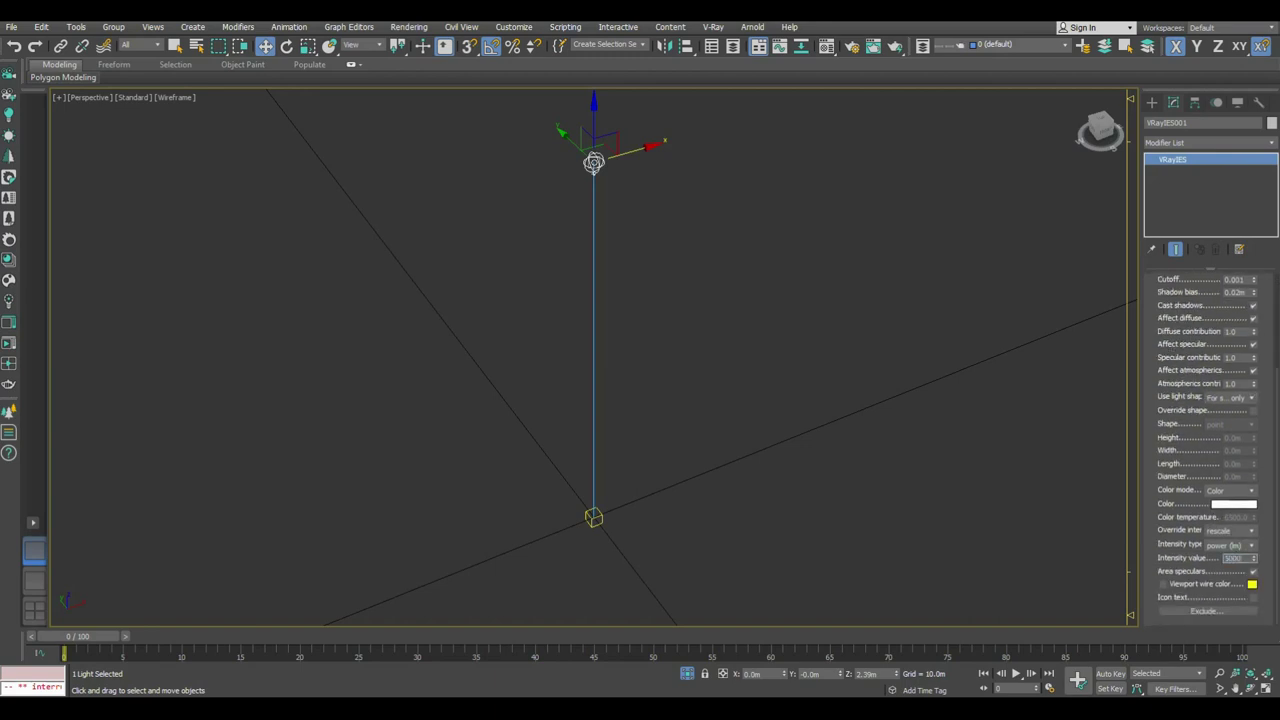
pyautogui.click(1212, 490)
pyautogui.click(1218, 512)
pyautogui.doubleClick(1236, 517)
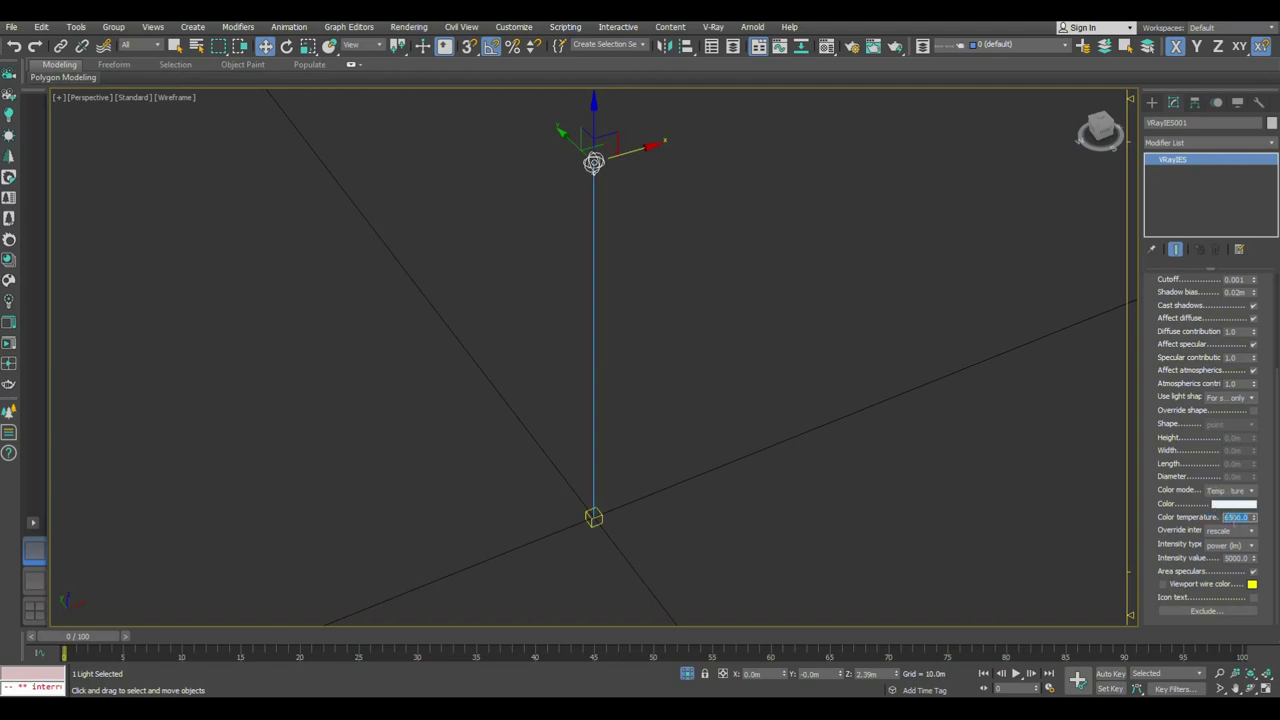
pyautogui.moveTo(1184, 452); pyautogui.dragTo(1180, 601)
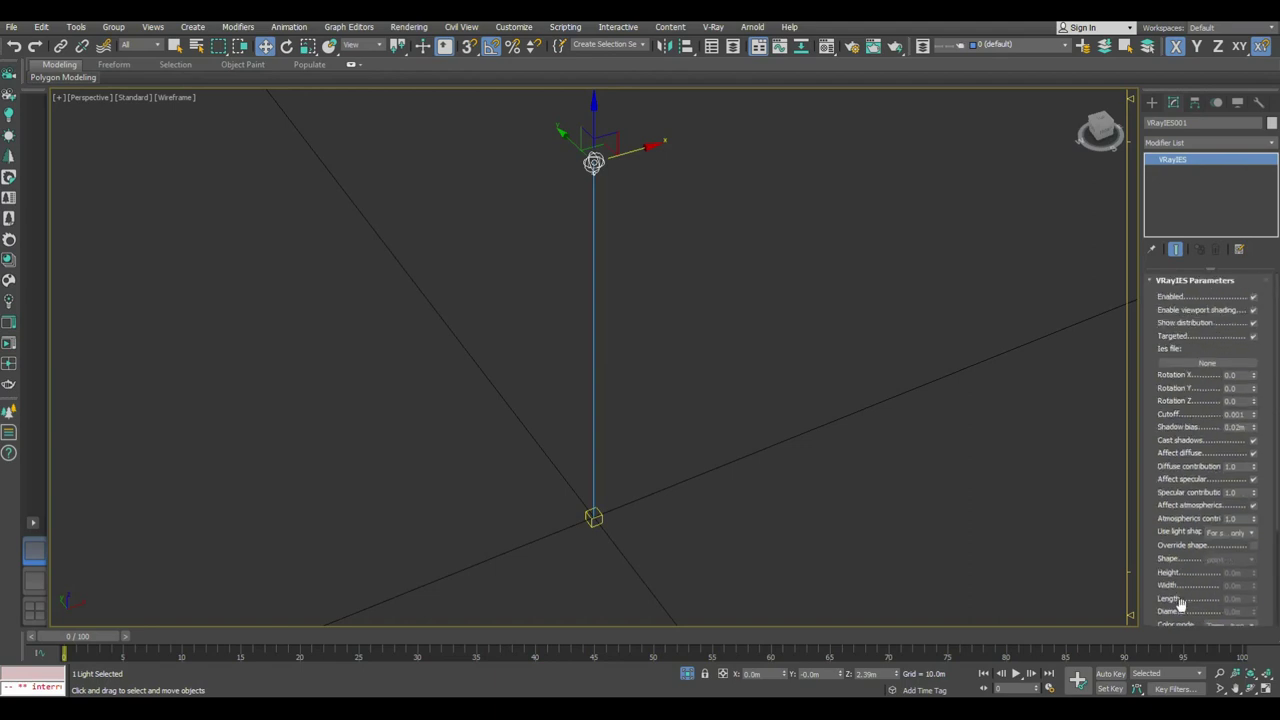
# Step: Browse for an IES file, show all file types, and preview IES1.jpg in Photos
pyautogui.click(1204, 363)
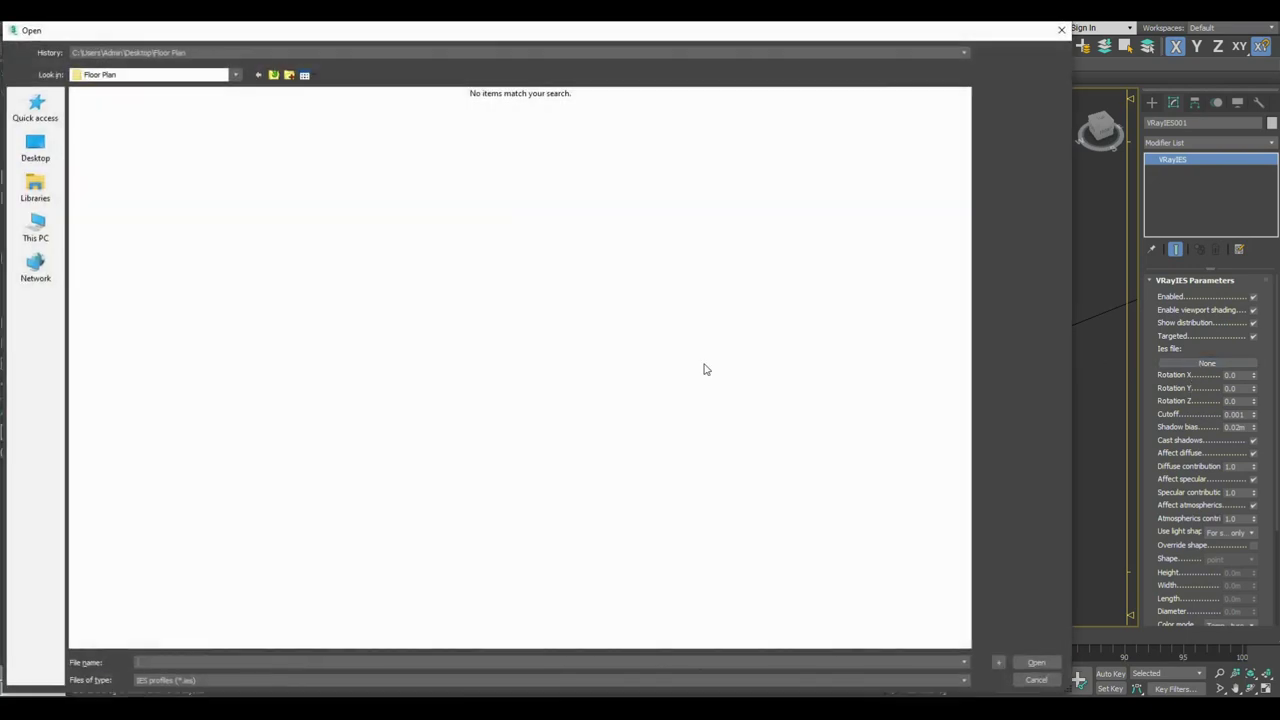
pyautogui.click(253, 679)
pyautogui.click(238, 696)
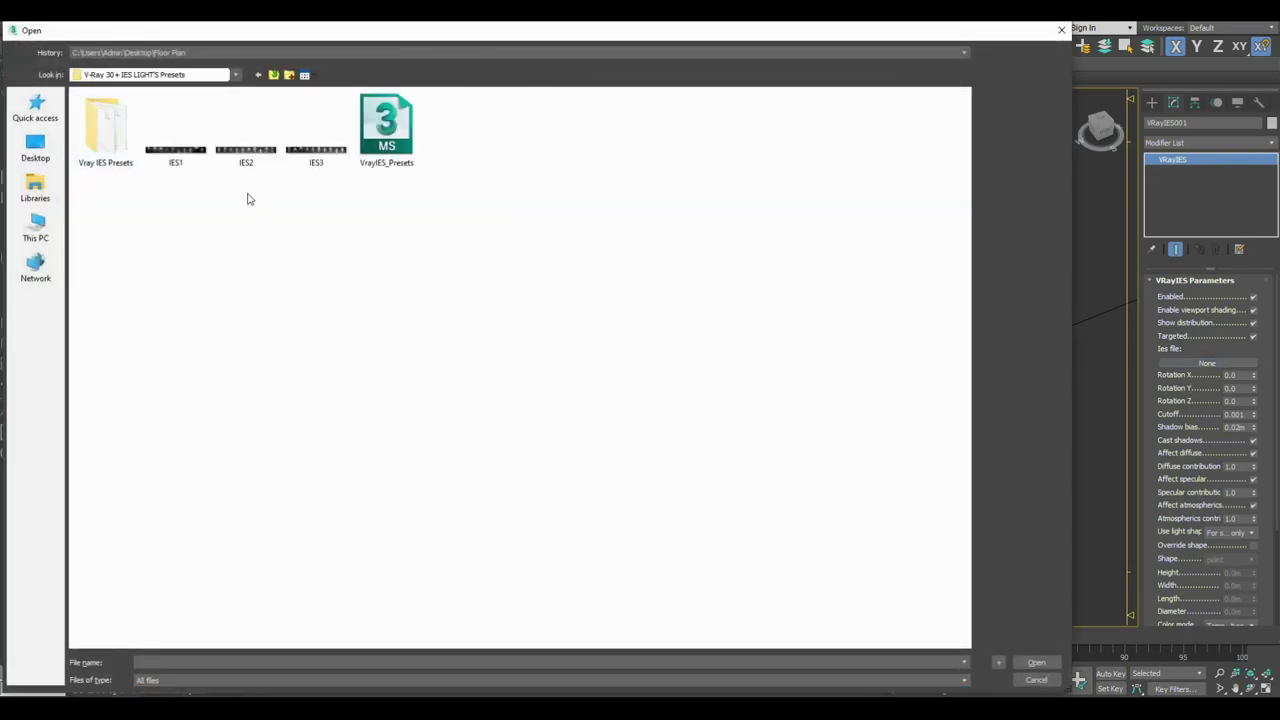
pyautogui.rightClick(162, 163)
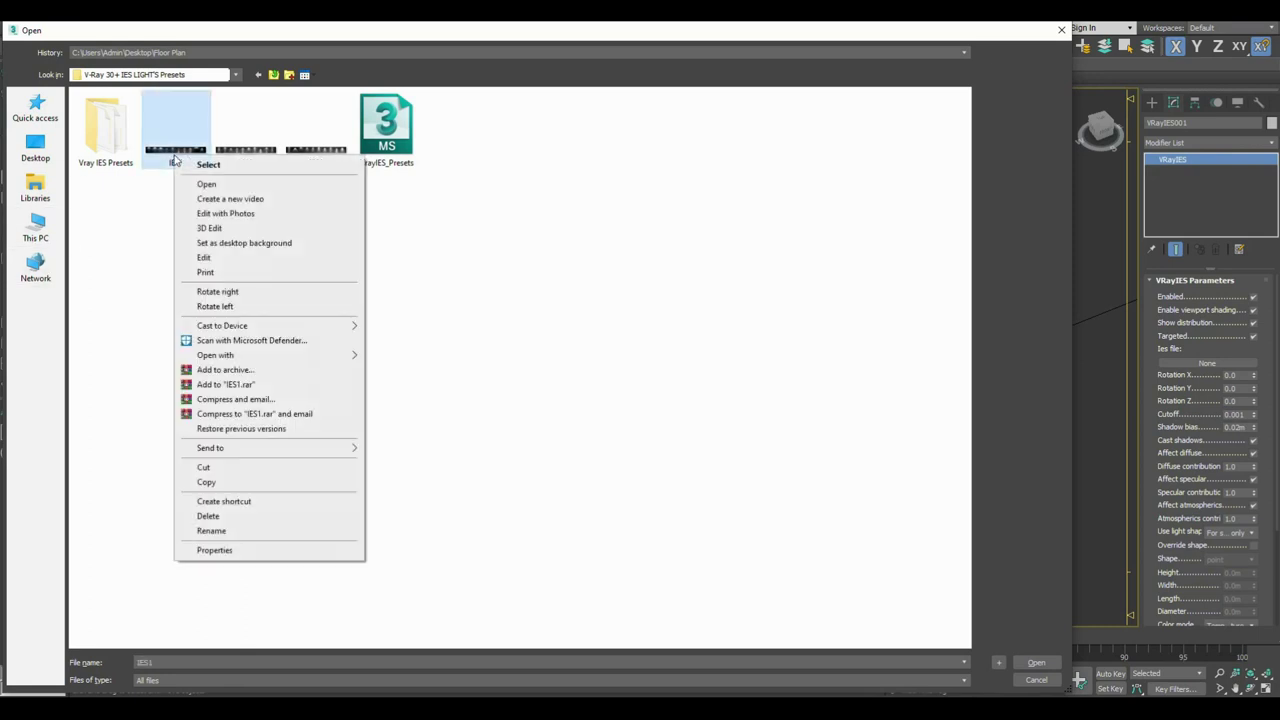
pyautogui.click(213, 185)
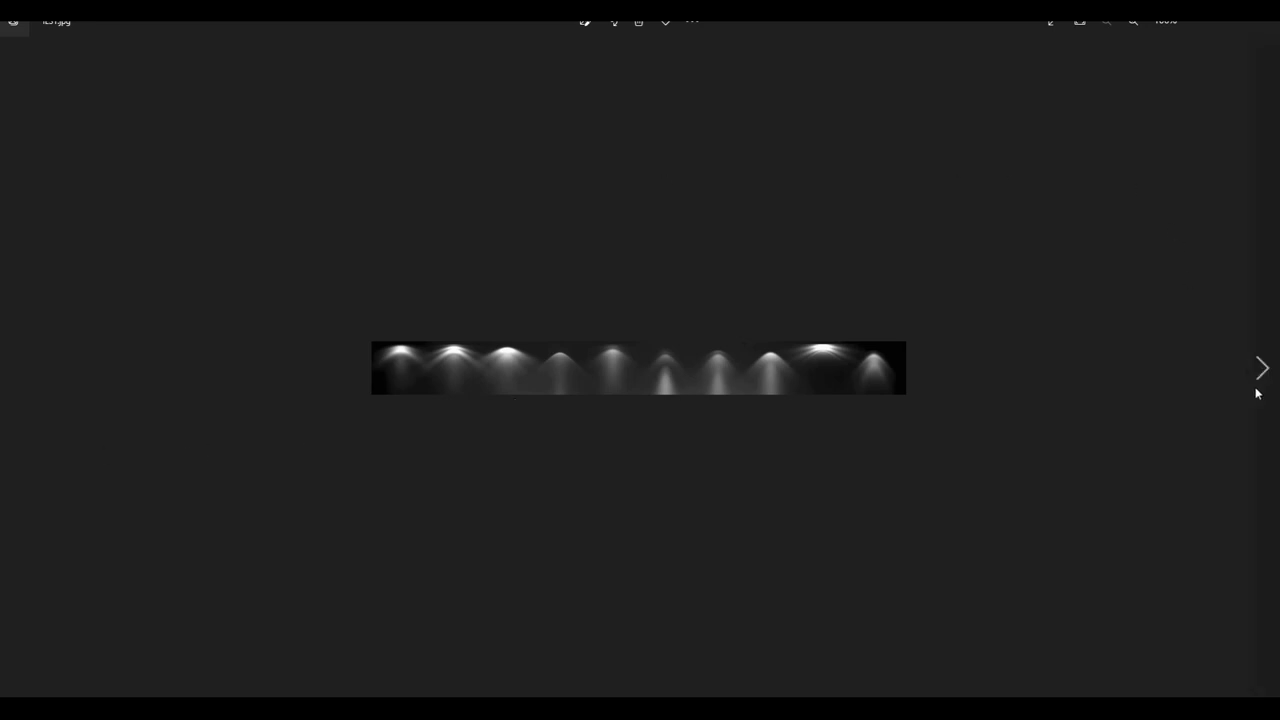
# Step: View the next IES preview sheet in Photos, then close the viewer
pyautogui.click(1257, 393)
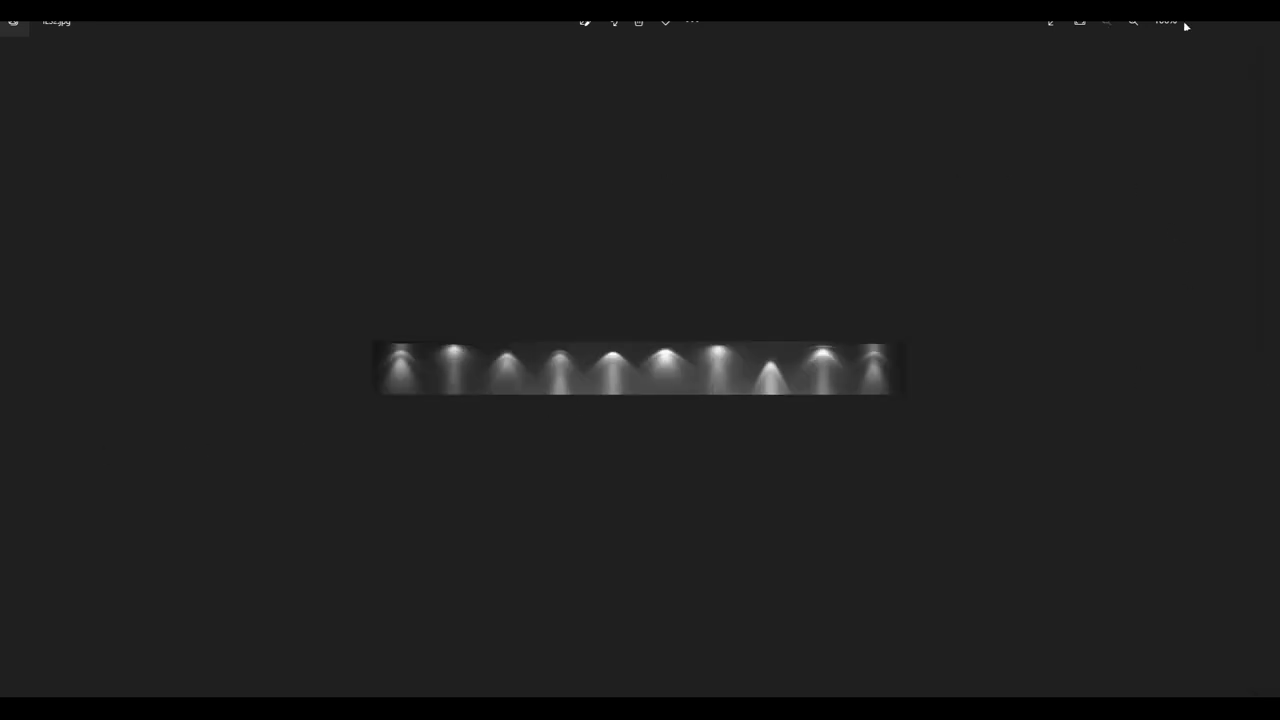
pyautogui.click(1268, 27)
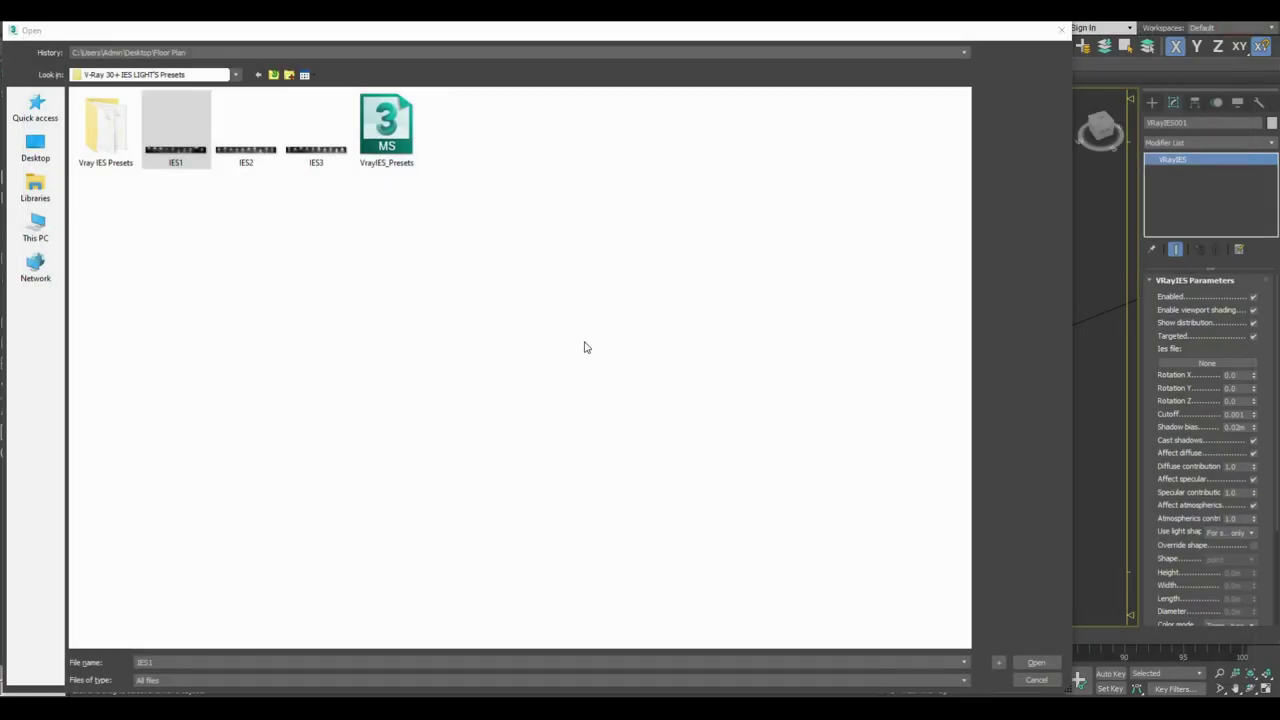
# Step: Load 20.ies from the Vray IES Presets folder and switch to a zoomed-extents Top view
pyautogui.doubleClick(100, 130)
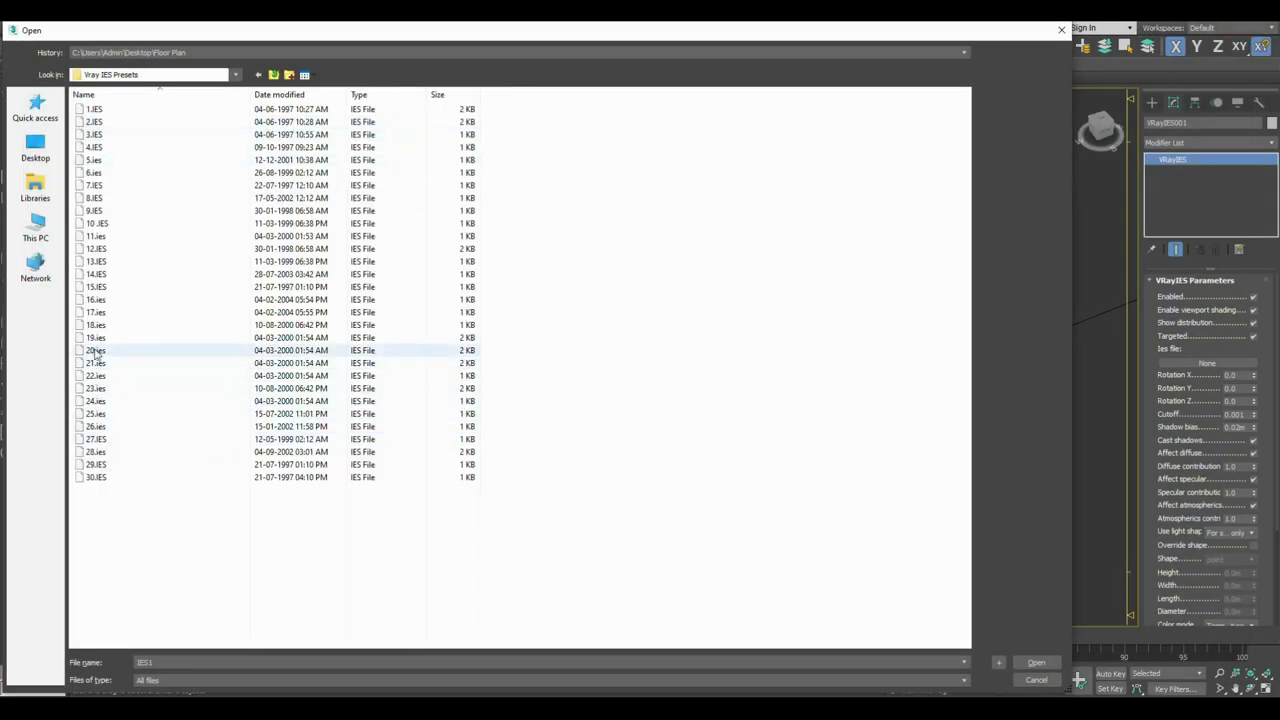
pyautogui.doubleClick(95, 350)
pyautogui.moveTo(656, 270); pyautogui.dragTo(642, 308, button='middle')
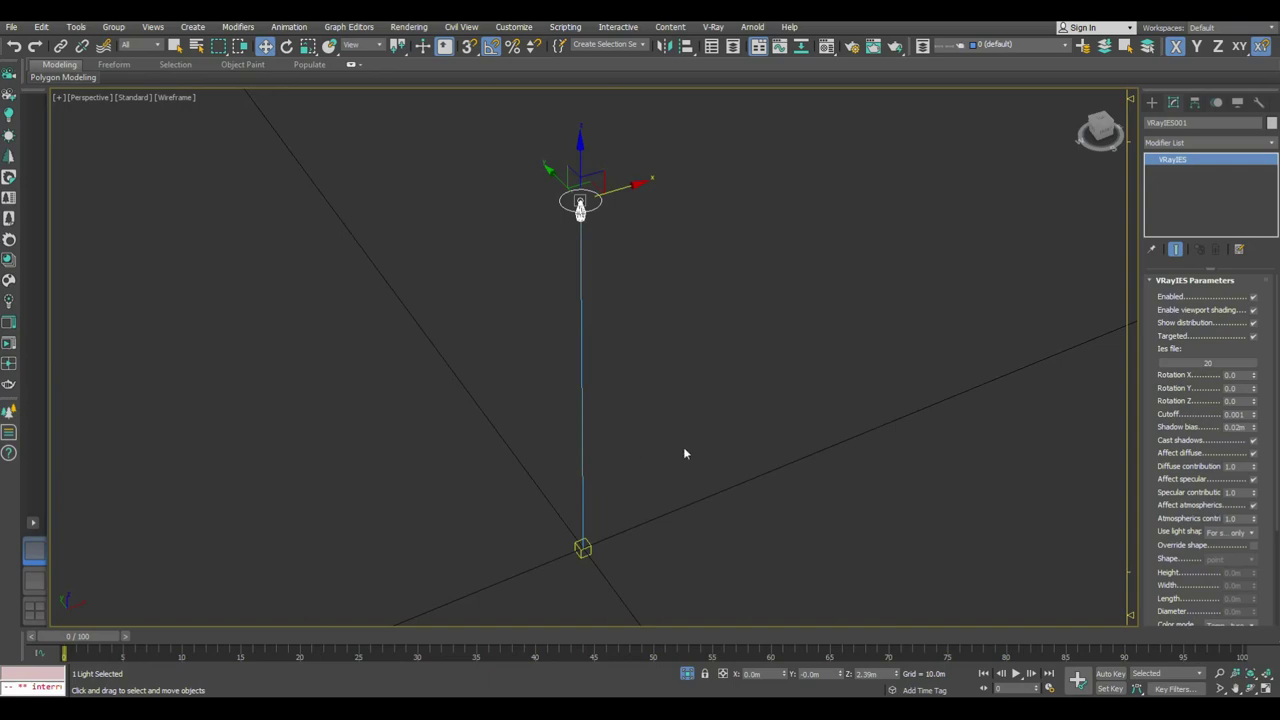
pyautogui.click(701, 627)
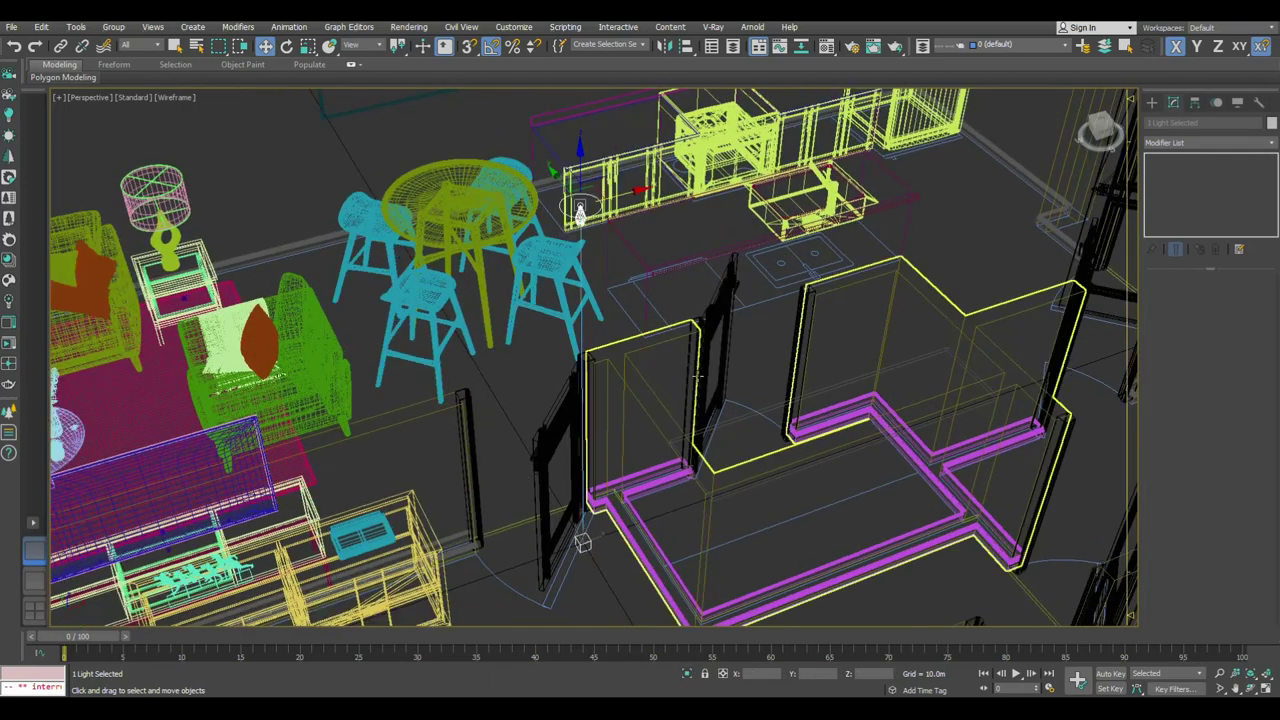
pyautogui.press('t')
pyautogui.press('z')
pyautogui.press('F3')
pyautogui.hotkey('ctrl', 'alt', 'z')
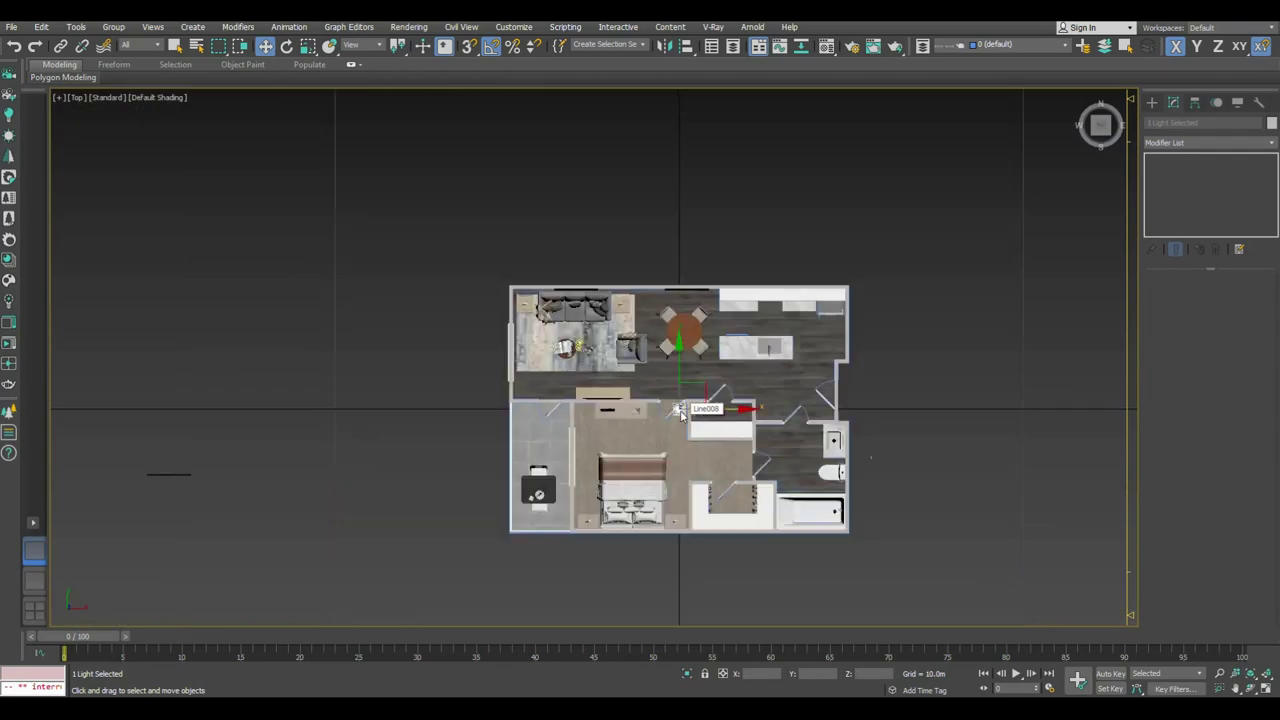
pyautogui.scroll(5, 530, 308)
pyautogui.scroll(-2, 450, 330)
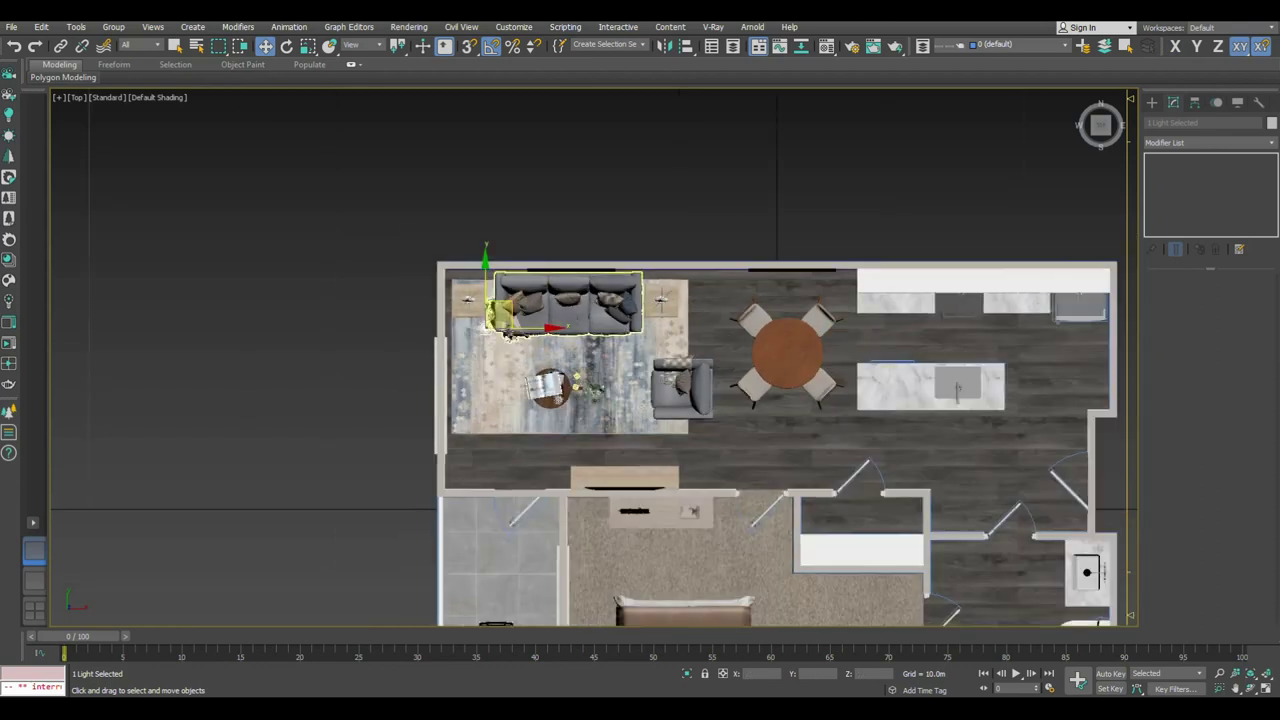
# Step: Add an instanced light at the rug's right edge, filter selection to lights, and shift the middle column left
pyautogui.moveTo(521, 330); pyautogui.dragTo(679, 340)
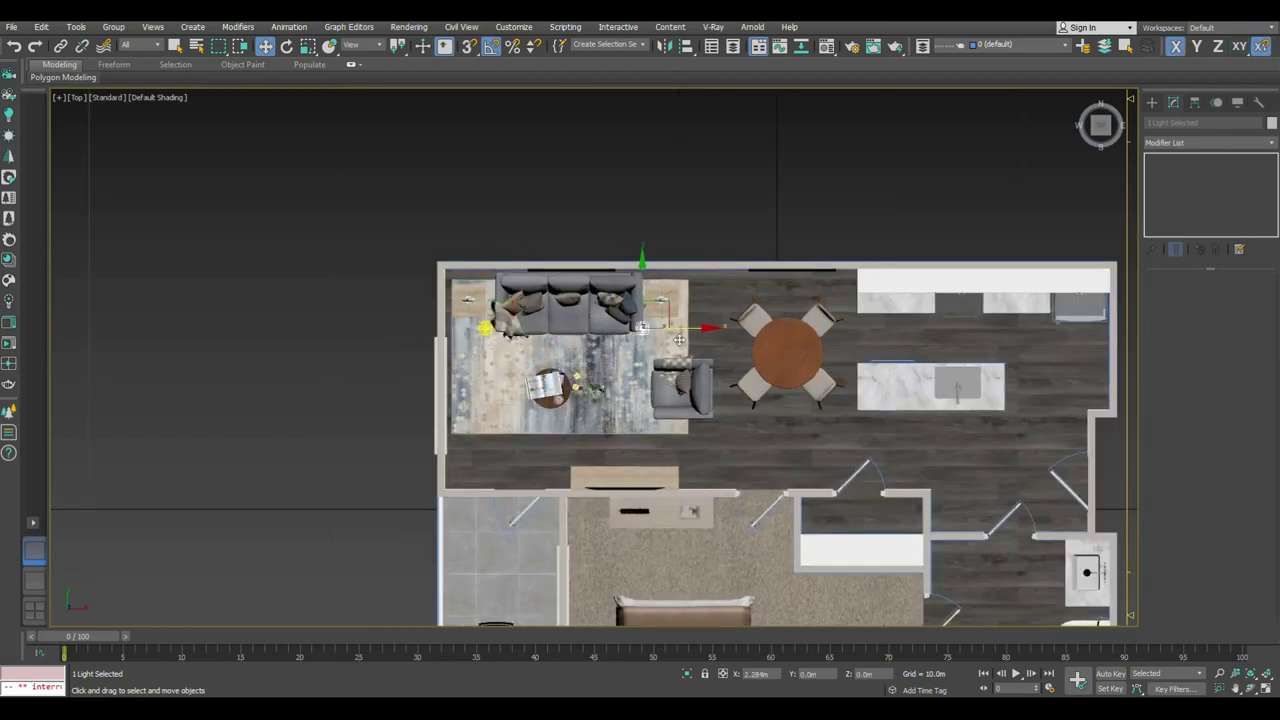
pyautogui.click(570, 330)
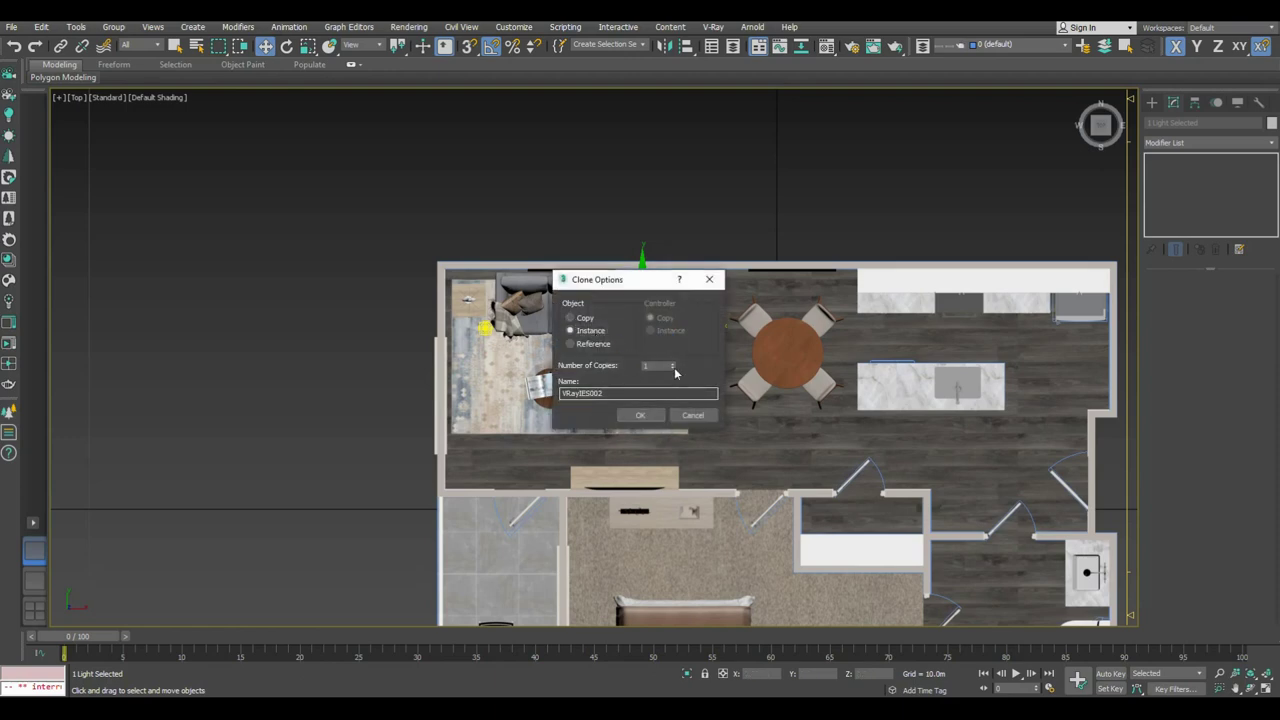
pyautogui.click(640, 415)
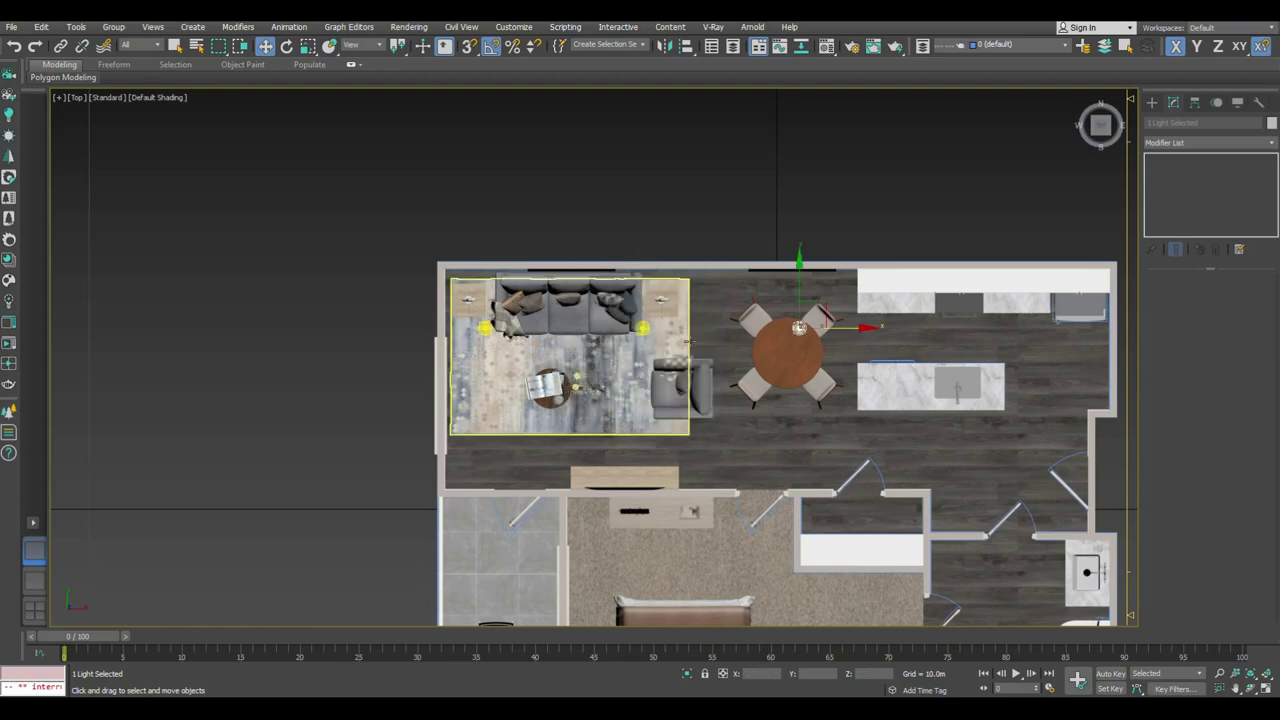
pyautogui.click(151, 46)
pyautogui.click(135, 88)
pyautogui.hotkey('ctrl', 'a')
pyautogui.press('F6')
pyautogui.moveTo(548, 268); pyautogui.dragTo(730, 432)
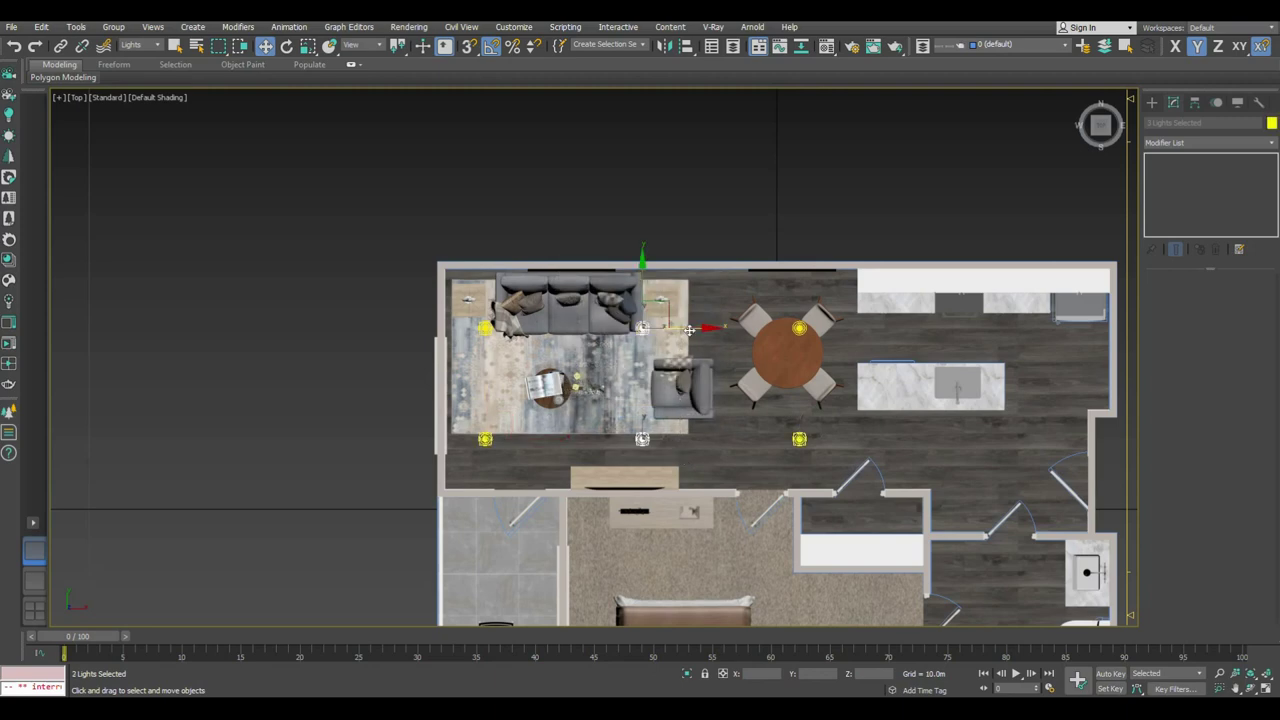
pyautogui.press('F5')
pyautogui.moveTo(642, 328); pyautogui.dragTo(615, 328)
# Step: Copy instanced lights toward and across the kitchen, adding a lower row of three
pyautogui.moveTo(765, 300); pyautogui.dragTo(835, 460)
pyautogui.moveTo(838, 328)
pyautogui.mouseDown()
pyautogui.moveTo(759, 328)
pyautogui.moveTo(875, 343)
pyautogui.mouseUp()
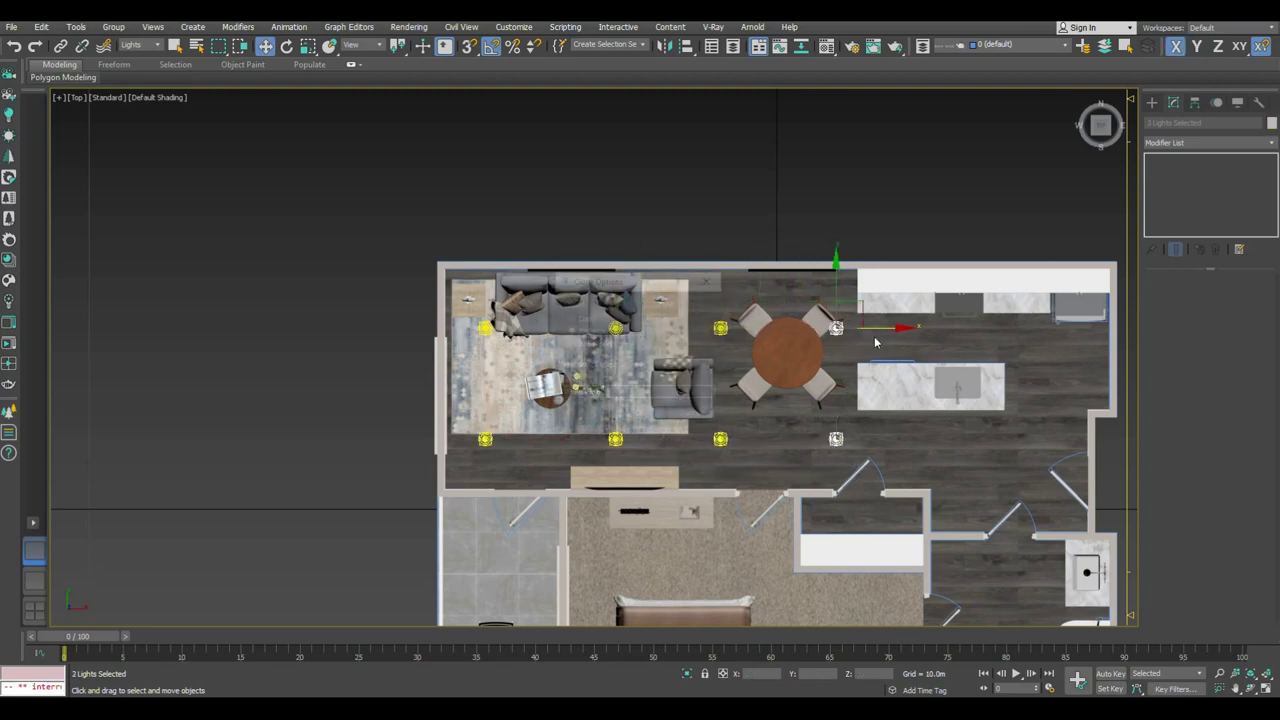
pyautogui.moveTo(875, 343); pyautogui.dragTo(553, 299, button='middle')
pyautogui.keyDown('shift'); pyautogui.moveTo(620, 315); pyautogui.dragTo(803, 336); pyautogui.keyUp('shift')
pyautogui.press('Return')
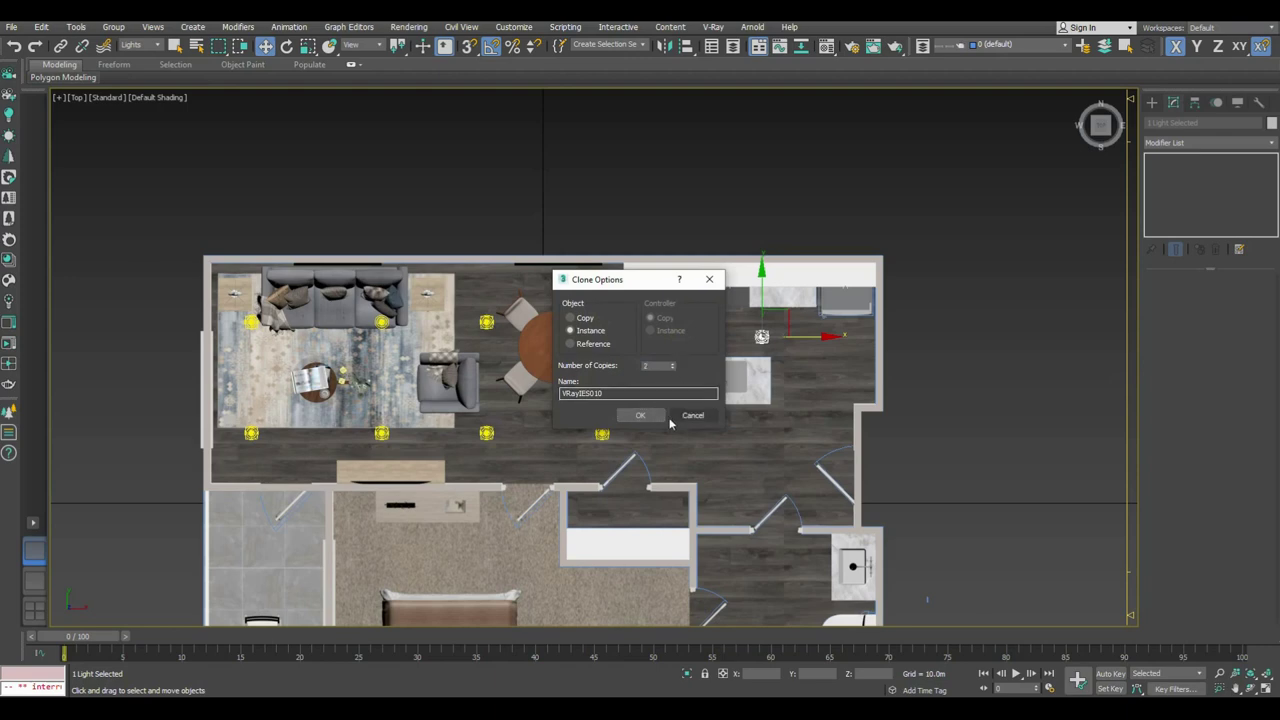
pyautogui.click(640, 415)
pyautogui.moveTo(866, 359)
pyautogui.mouseDown()
pyautogui.moveTo(655, 323)
pyautogui.moveTo(775, 428)
pyautogui.mouseUp()
pyautogui.press('Return')
pyautogui.click(847, 456)
pyautogui.moveTo(874, 457)
pyautogui.mouseDown()
pyautogui.moveTo(731, 439)
pyautogui.moveTo(657, 502)
pyautogui.mouseUp()
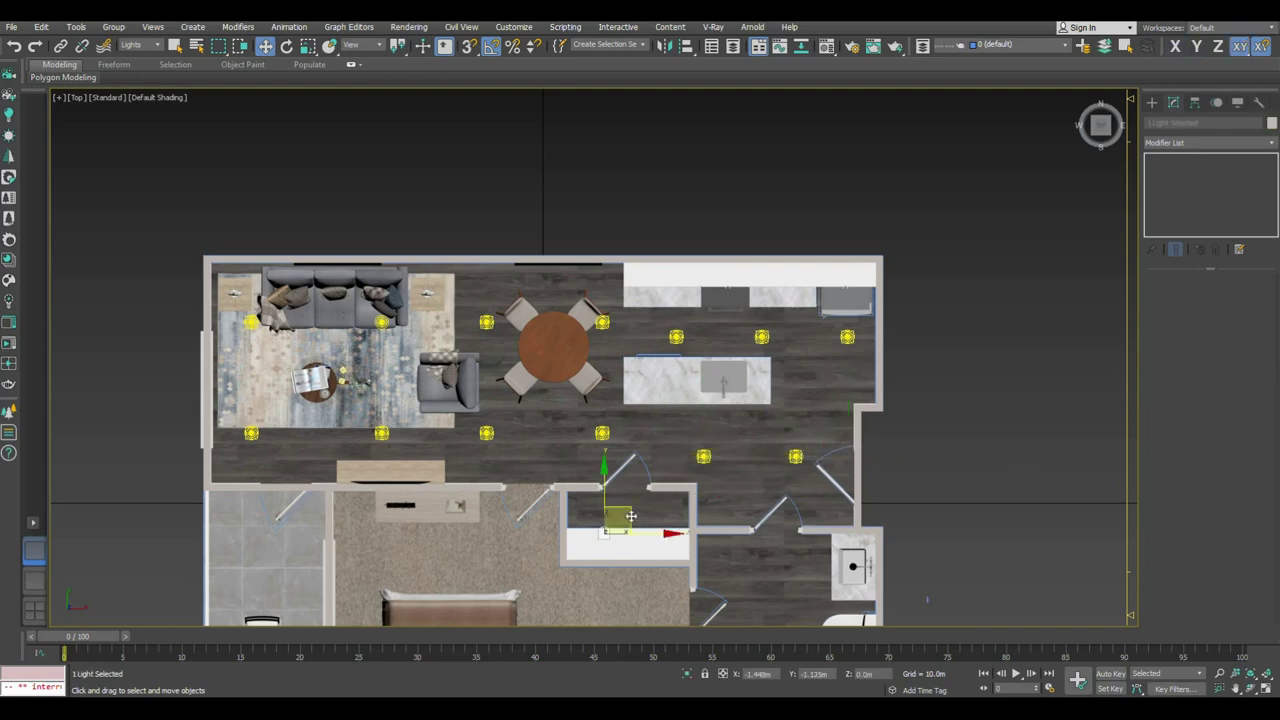
# Step: Place light copies in the closet, the desk room and the bedroom
pyautogui.moveTo(682, 421); pyautogui.dragTo(756, 236, button='middle')
pyautogui.keyDown('shift'); pyautogui.moveTo(722, 314); pyautogui.dragTo(360, 322); pyautogui.keyUp('shift')
pyautogui.press('Return')
pyautogui.click(352, 446)
pyautogui.moveTo(352, 446)
pyautogui.mouseDown()
pyautogui.moveTo(483, 330)
pyautogui.moveTo(631, 359)
pyautogui.mouseUp()
# Step: Copy the two bedroom lights down beside the bed and shift one toward the bedroom's right side
pyautogui.keyDown('ctrl'); pyautogui.click(453, 358); pyautogui.keyUp('ctrl')
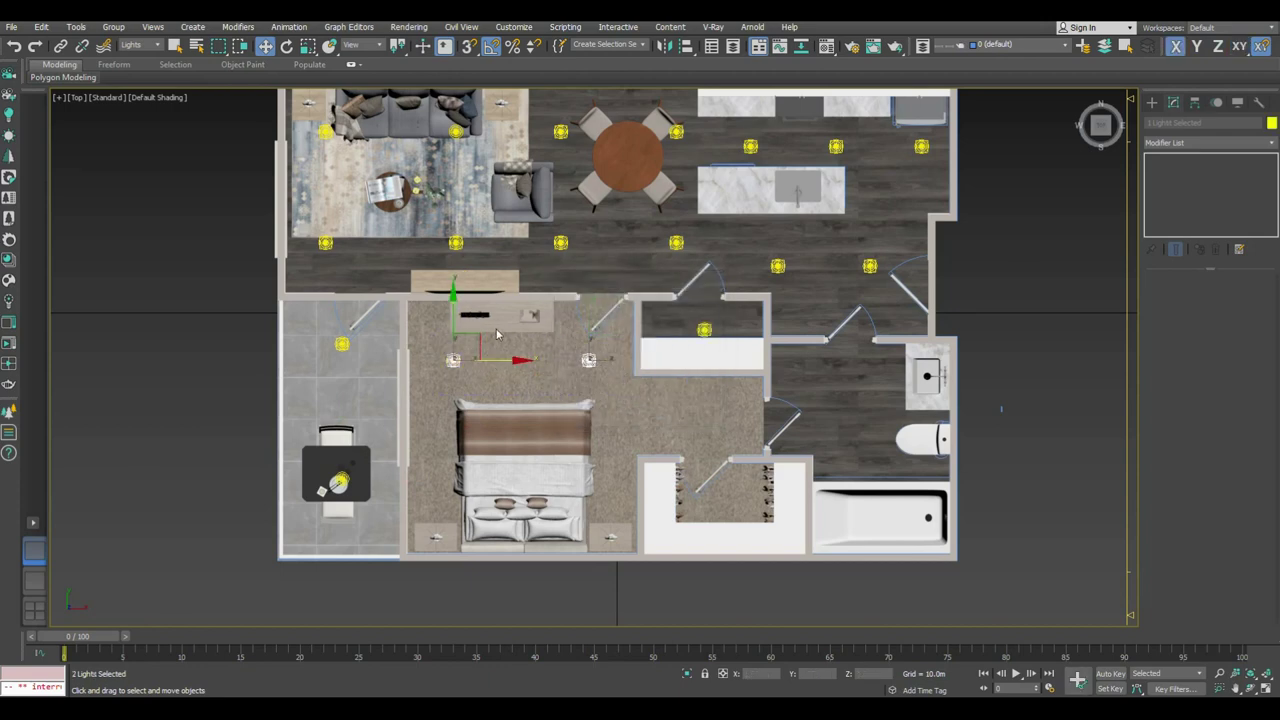
pyautogui.press('F6')
pyautogui.moveTo(453, 352); pyautogui.dragTo(463, 462)
pyautogui.click(592, 503)
pyautogui.moveTo(615, 482)
pyautogui.mouseDown()
pyautogui.moveTo(725, 396)
pyautogui.moveTo(745, 488)
pyautogui.moveTo(907, 503)
pyautogui.moveTo(876, 418)
pyautogui.moveTo(897, 338)
pyautogui.mouseUp()
pyautogui.press('Return')
pyautogui.press('Return')
pyautogui.press('Return')
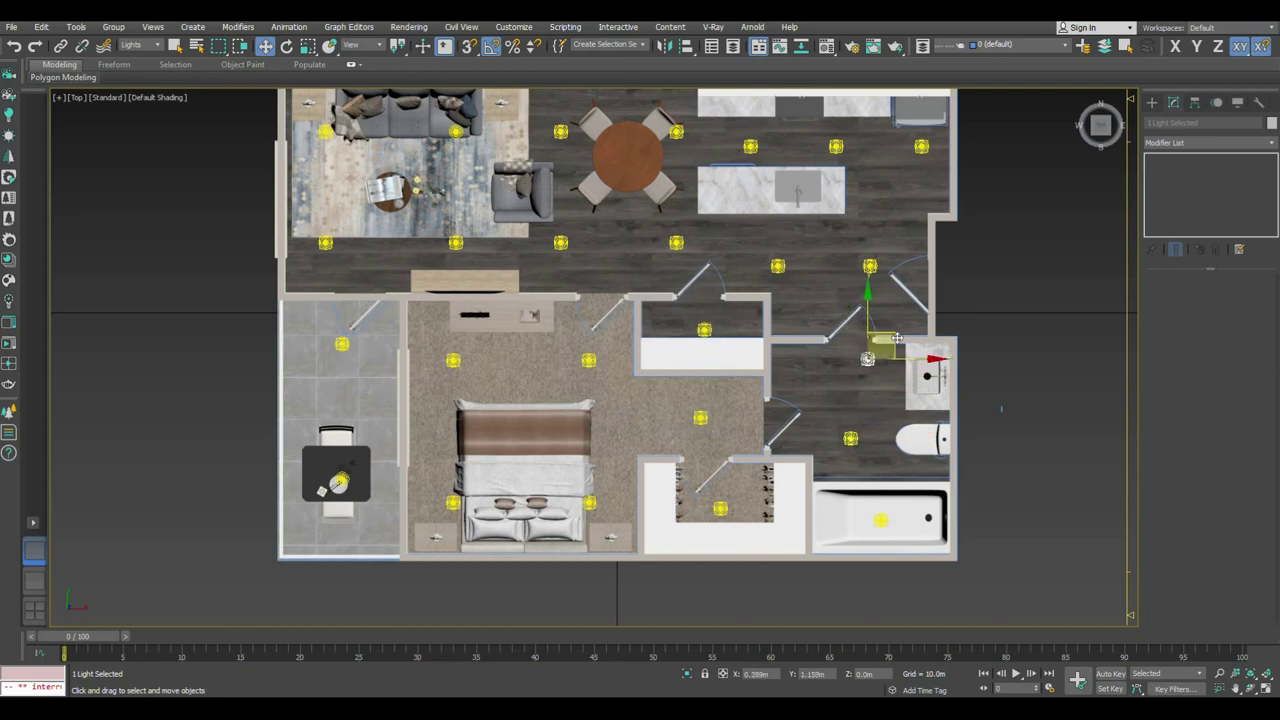
# Step: Add lights beside the bathroom sink and on the wall behind the toilet
pyautogui.keyDown('shift'); pyautogui.moveTo(897, 338); pyautogui.dragTo(921, 353); pyautogui.keyUp('shift')
pyautogui.press('Return')
pyautogui.click(850, 438)
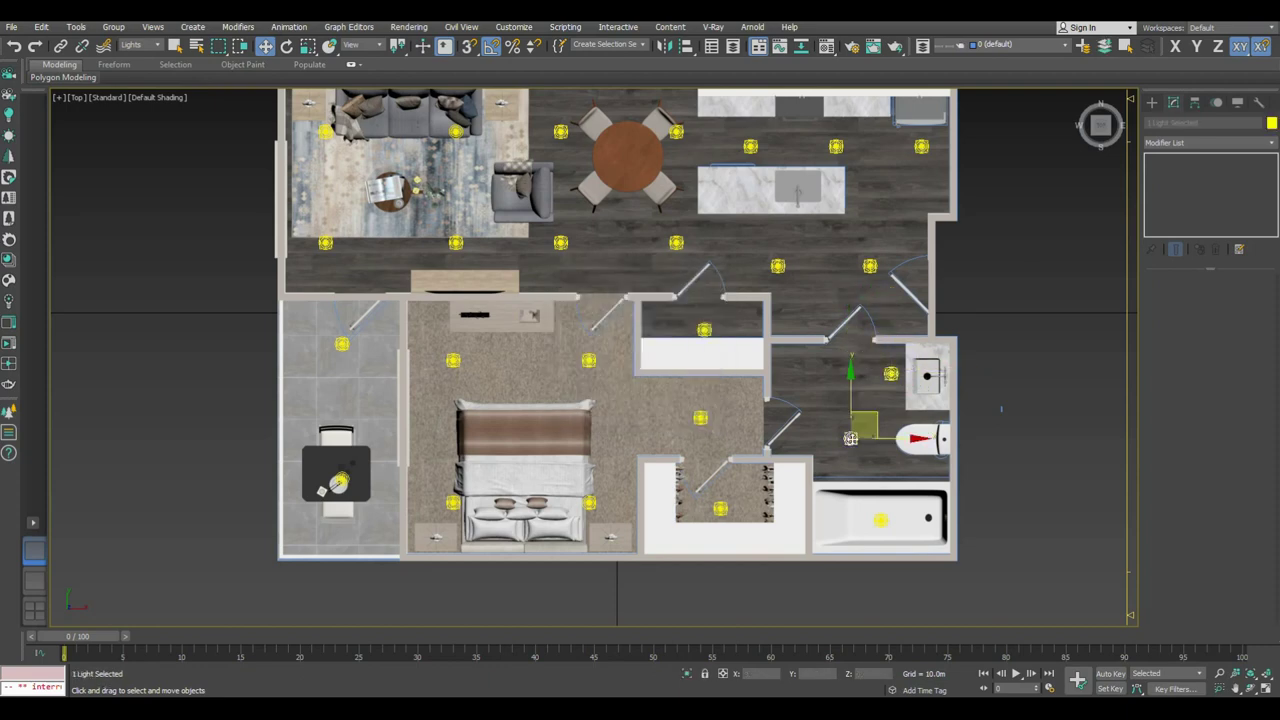
pyautogui.moveTo(876, 418); pyautogui.dragTo(844, 401)
pyautogui.scroll(-3, 773, 451)
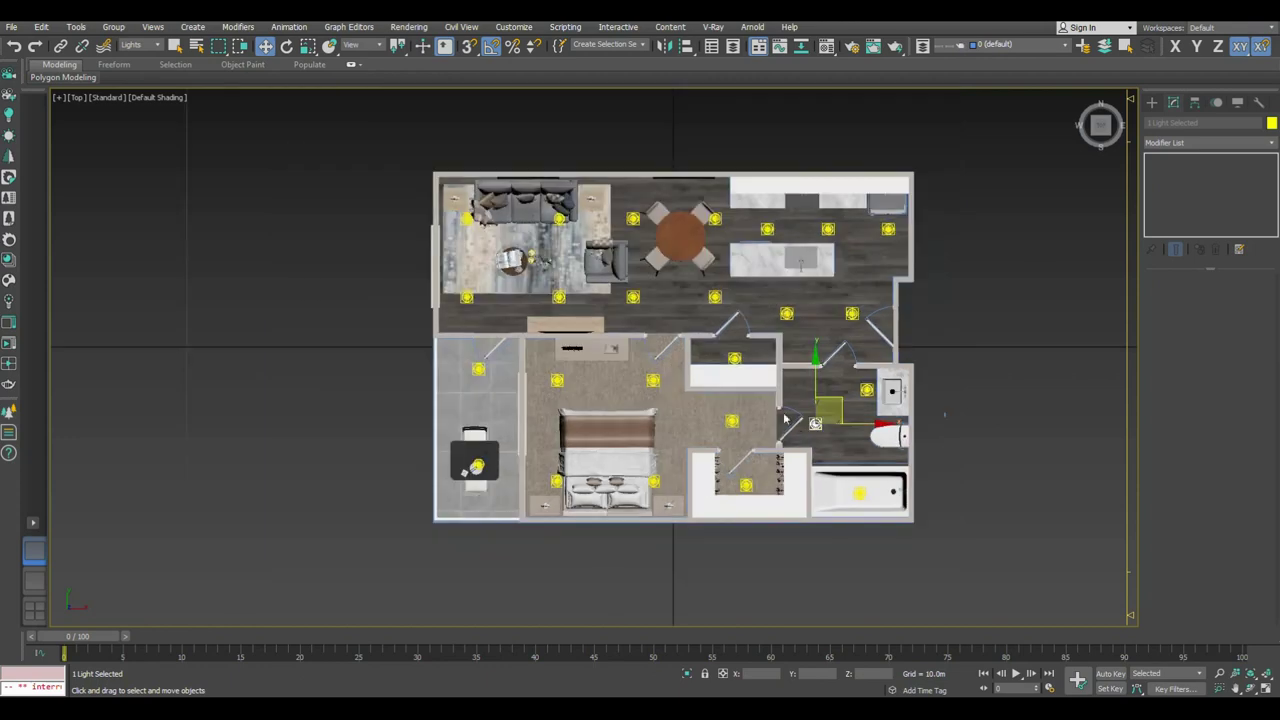
pyautogui.scroll(2, 773, 451)
pyautogui.moveTo(815, 446); pyautogui.dragTo(927, 463)
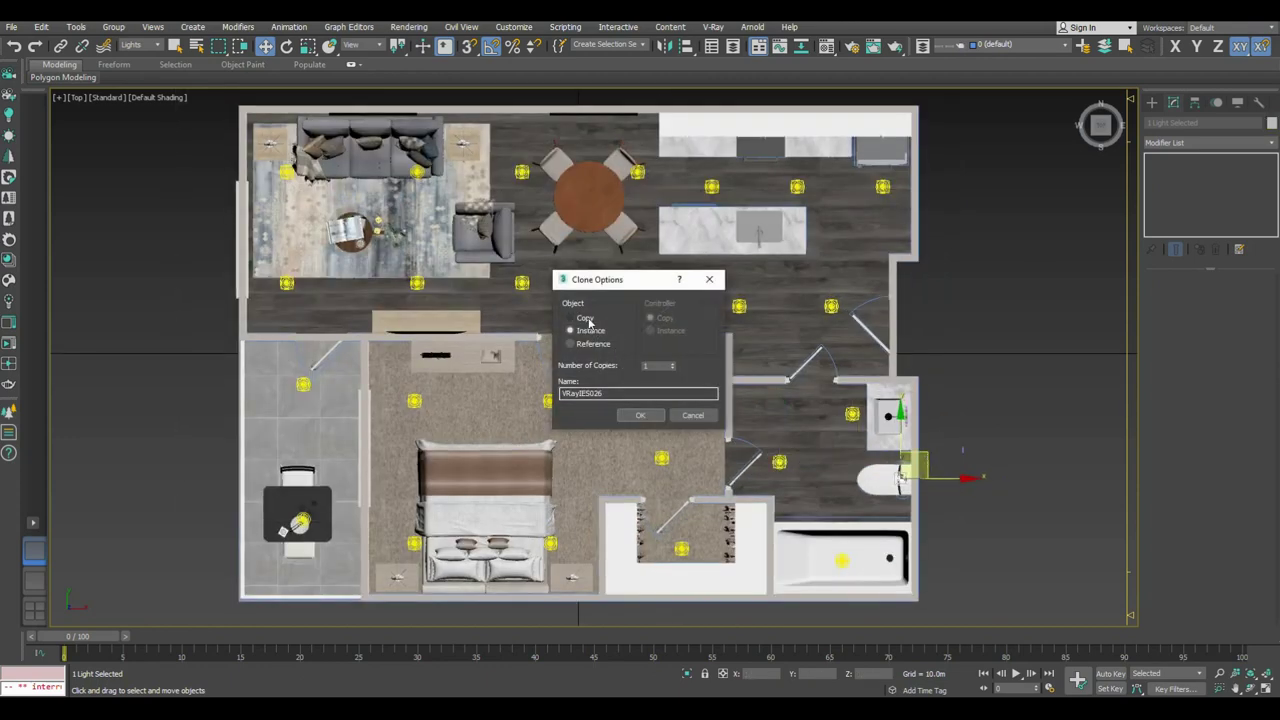
# Step: Make the bathroom wall light an independent copy and load the 28.ies profile onto it
pyautogui.click(638, 416)
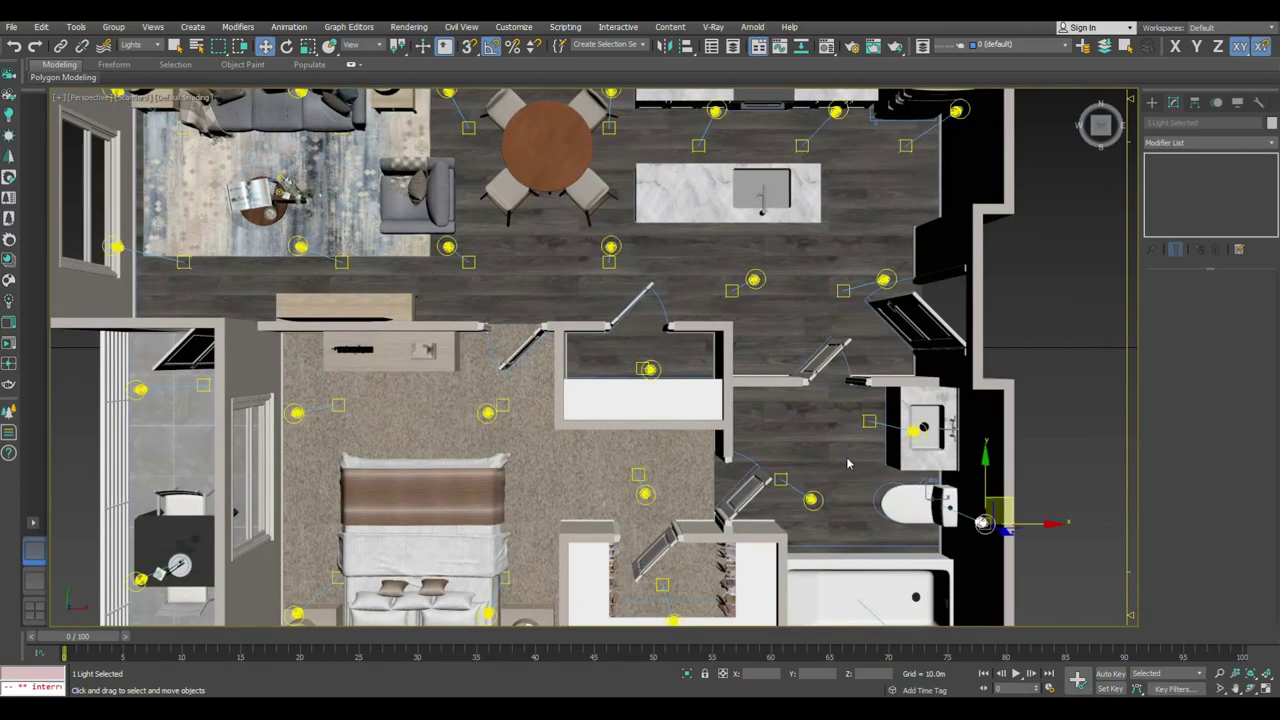
pyautogui.press('p')
pyautogui.scroll(3, 906, 392)
pyautogui.scroll(2, 800, 400)
pyautogui.scroll(3, 706, 408)
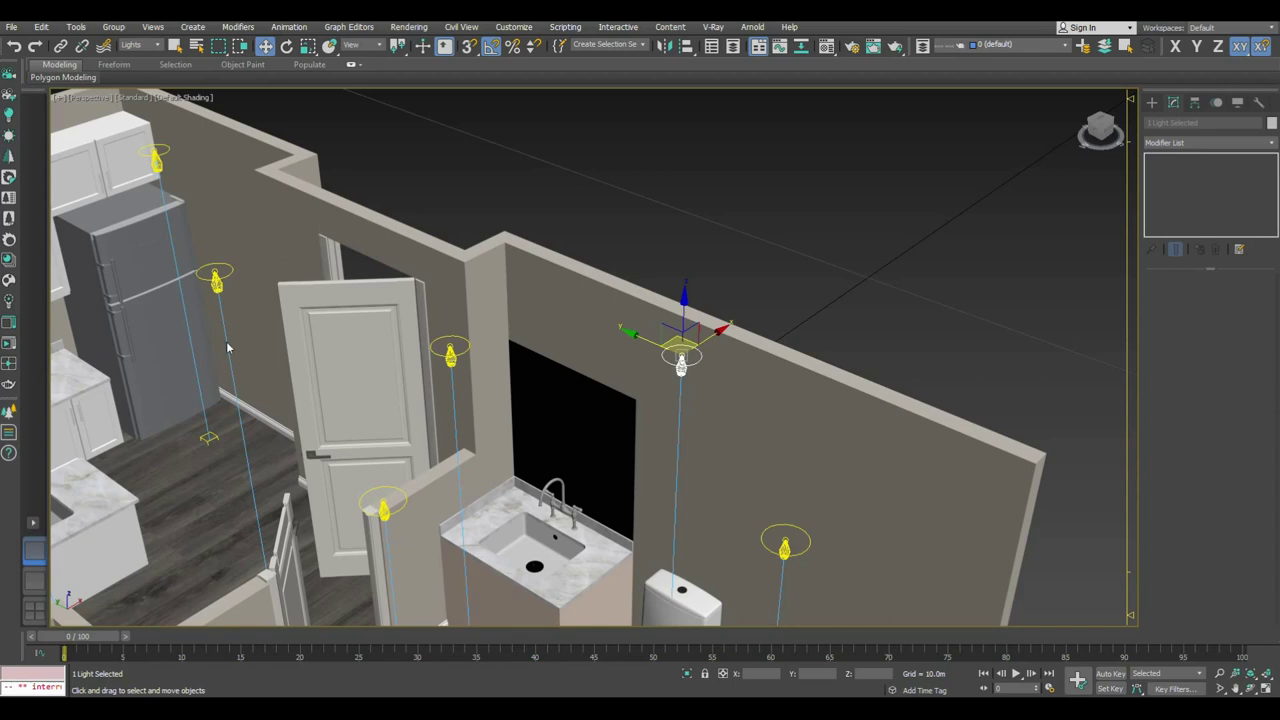
pyautogui.click(743, 358)
pyautogui.click(681, 362)
pyautogui.click(1203, 360)
pyautogui.click(95, 452)
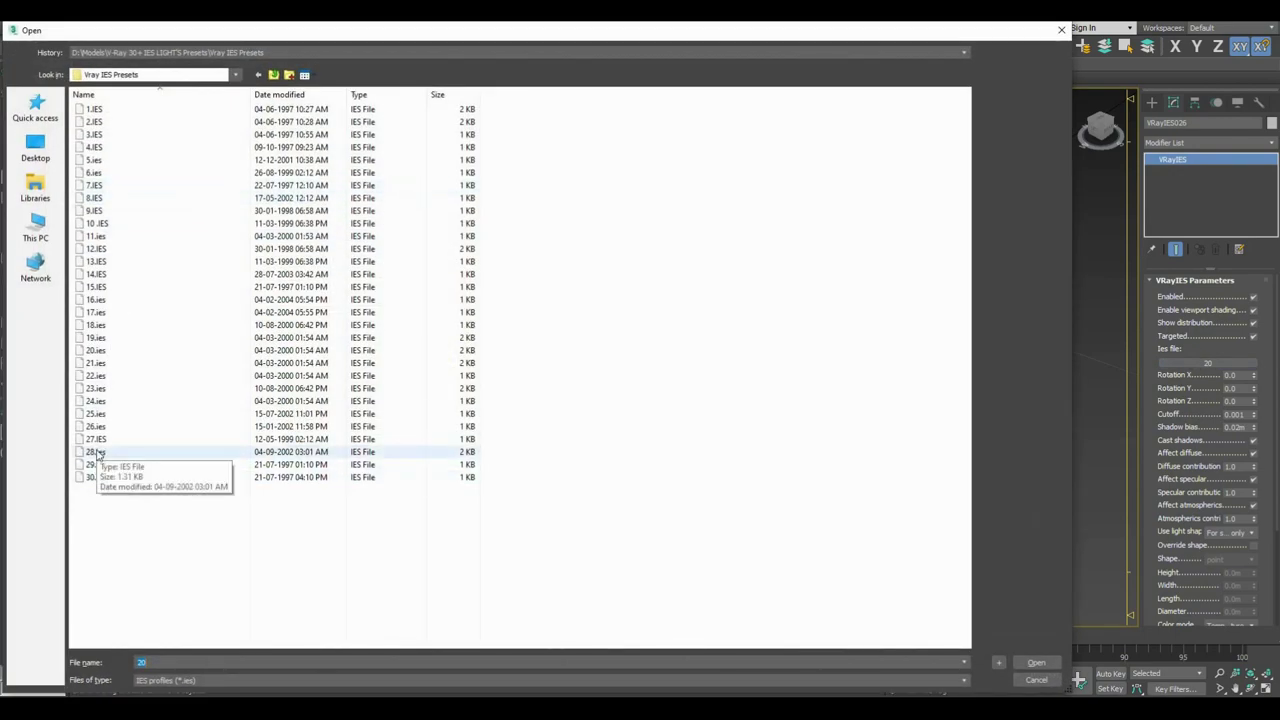
pyautogui.doubleClick(95, 452)
# Step: In Top view, add an instanced copy of the wall light down at the bathtub
pyautogui.press('t')
pyautogui.scroll(3, 880, 525)
pyautogui.scroll(3, 885, 530)
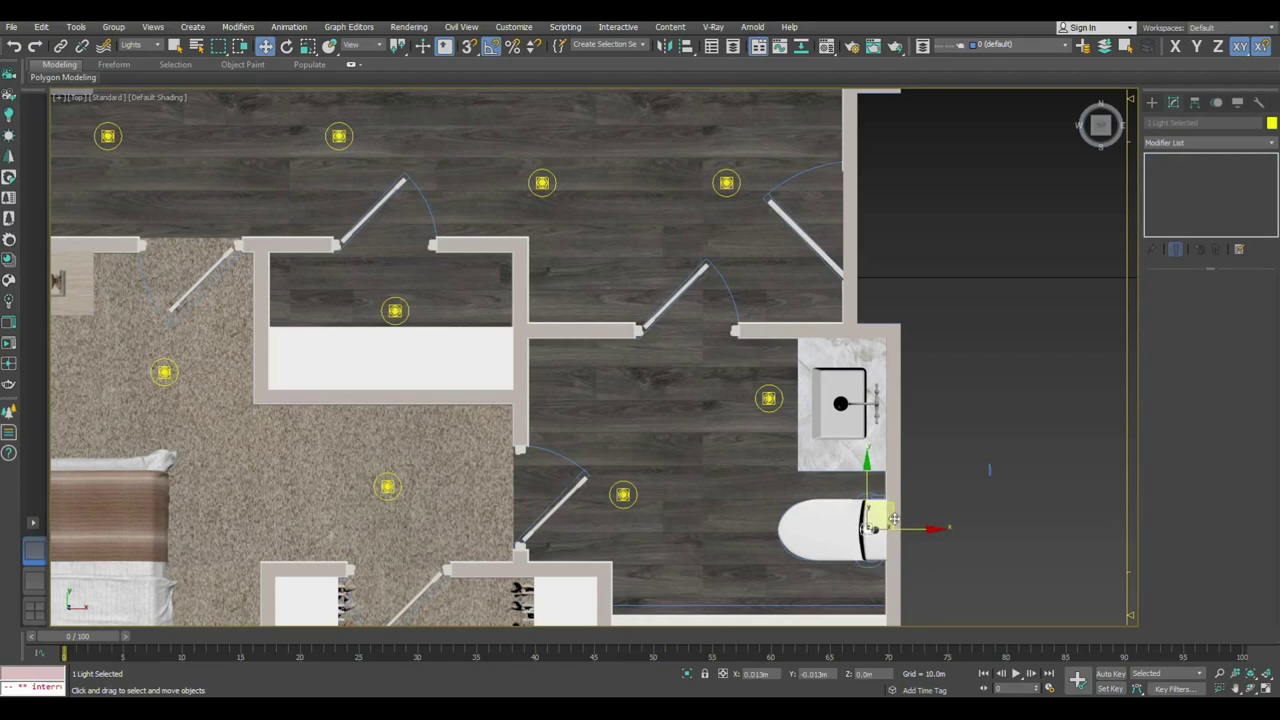
pyautogui.scroll(-2, 885, 515)
pyautogui.scroll(-2, 880, 505)
pyautogui.keyDown('shift'); pyautogui.moveTo(875, 490); pyautogui.dragTo(875, 571); pyautogui.keyUp('shift')
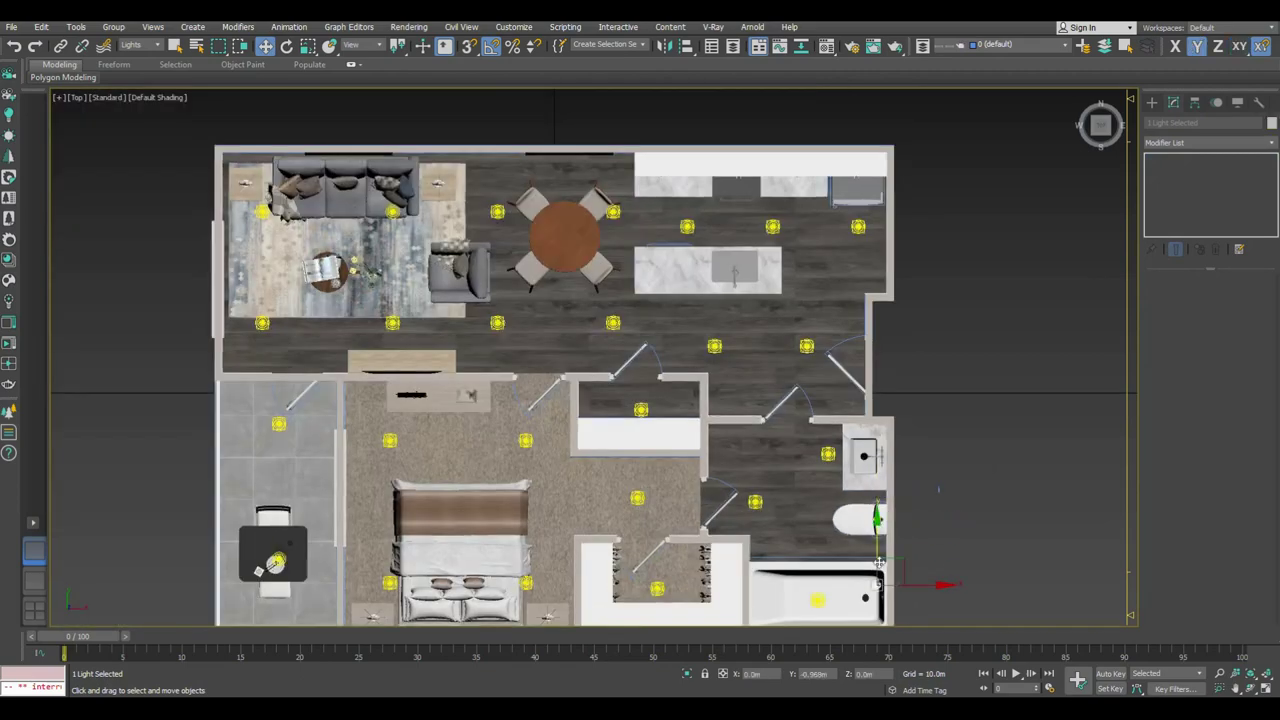
pyautogui.click(576, 333)
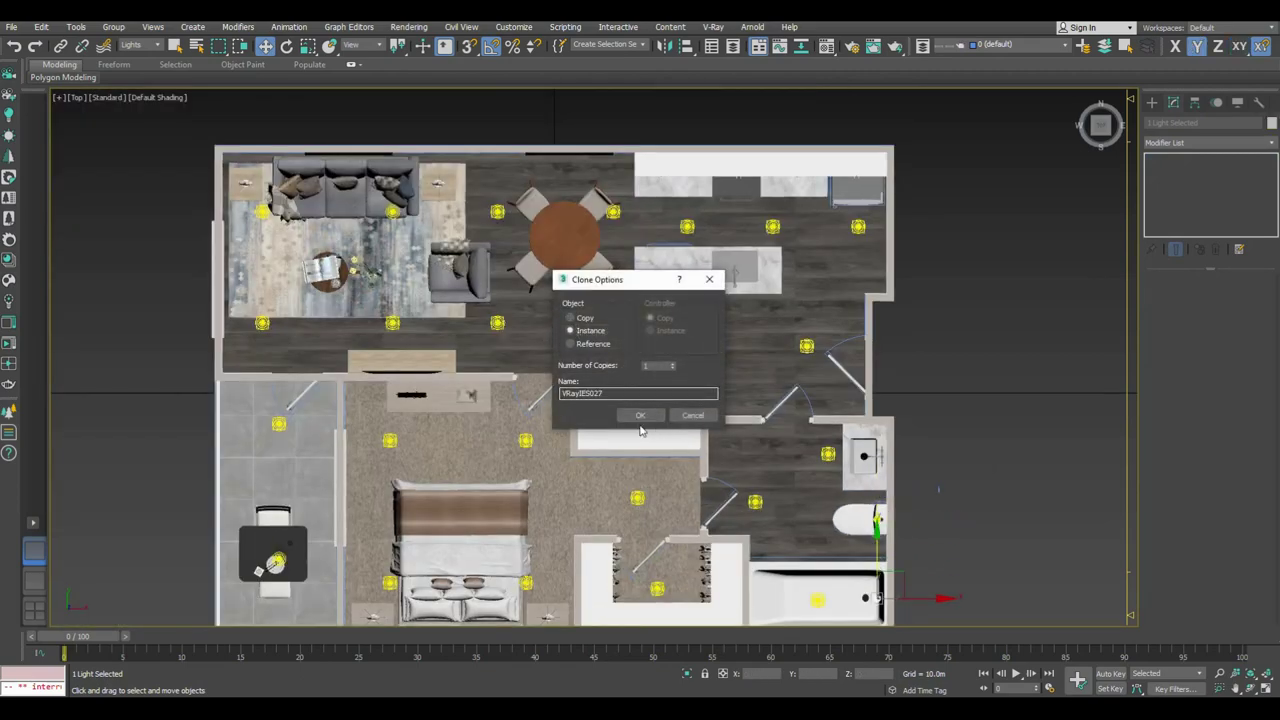
pyautogui.click(640, 415)
# Step: Copy lights along the living-dining area's top wall, then view through PhysCamera001
pyautogui.moveTo(900, 576); pyautogui.dragTo(918, 539, button='middle')
pyautogui.press('F8')
pyautogui.moveTo(918, 539); pyautogui.dragTo(610, 102)
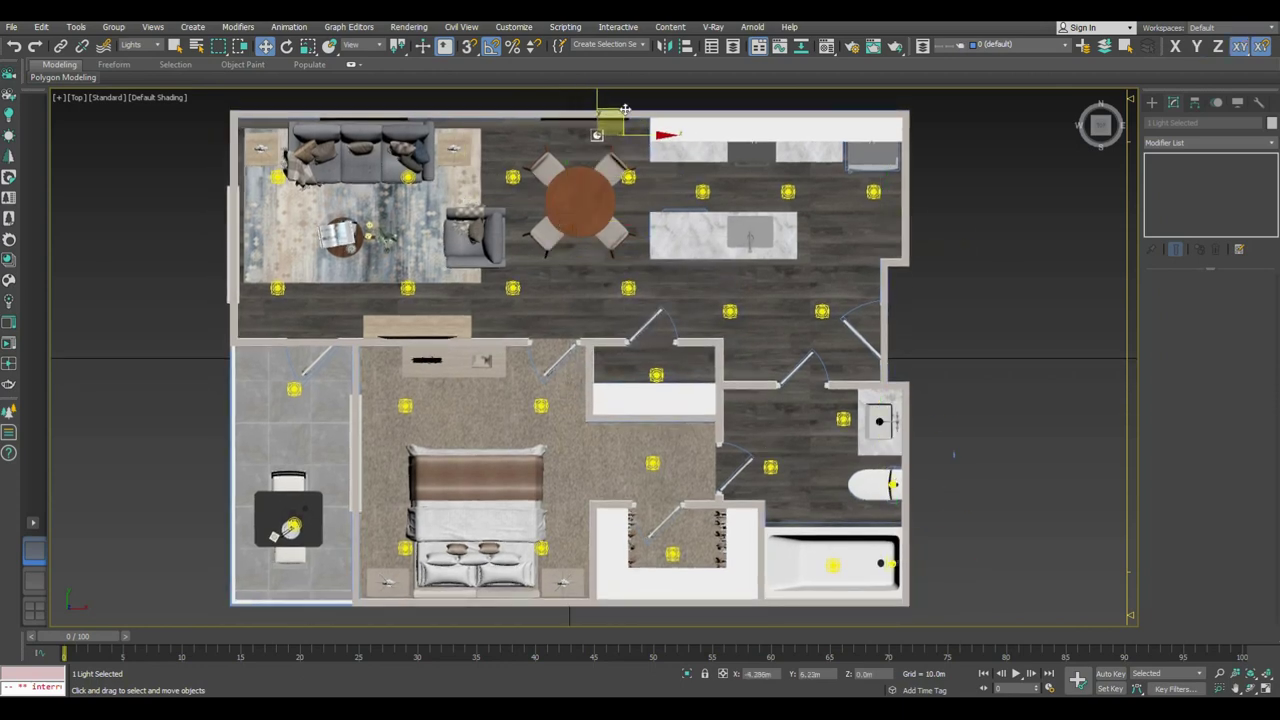
pyautogui.press('Return')
pyautogui.moveTo(618, 127)
pyautogui.keyDown('shift'); pyautogui.mouseDown()
pyautogui.moveTo(474, 140)
pyautogui.moveTo(285, 128)
pyautogui.mouseUp(); pyautogui.keyUp('shift')
pyautogui.press('Return')
pyautogui.press('Return')
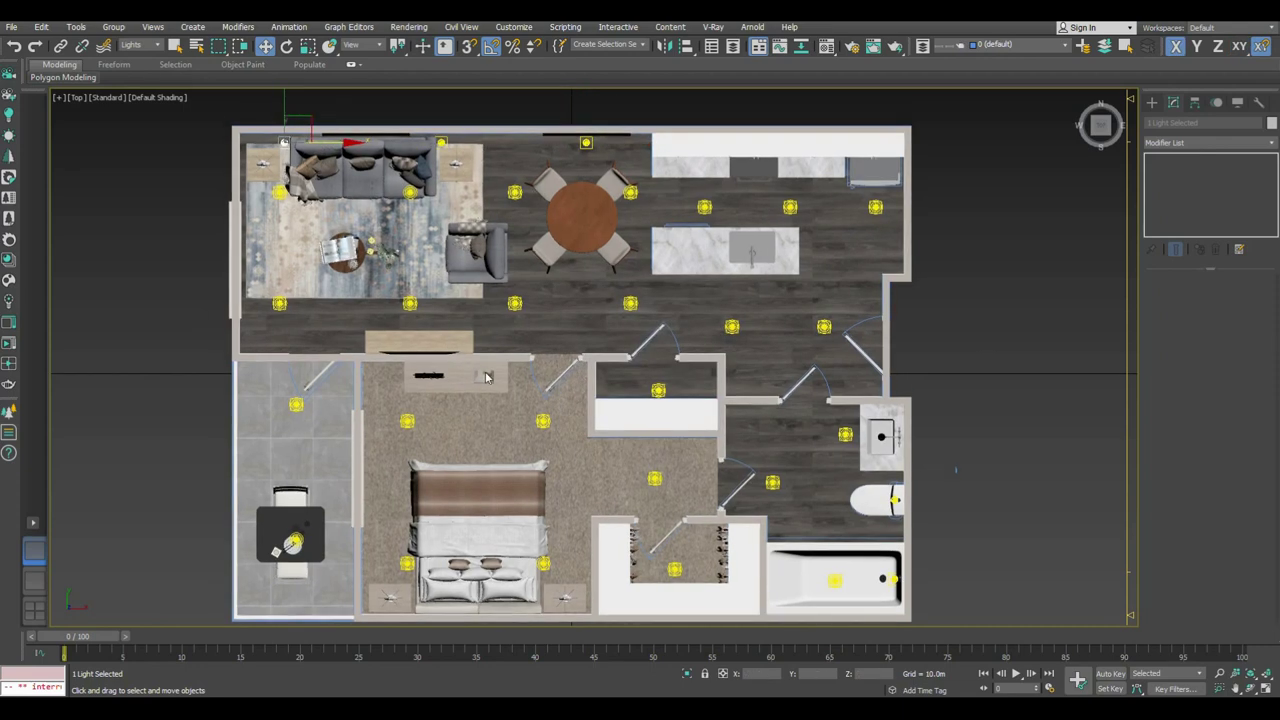
pyautogui.hotkey('alt', 'w')
pyautogui.hotkey('alt', 'w')
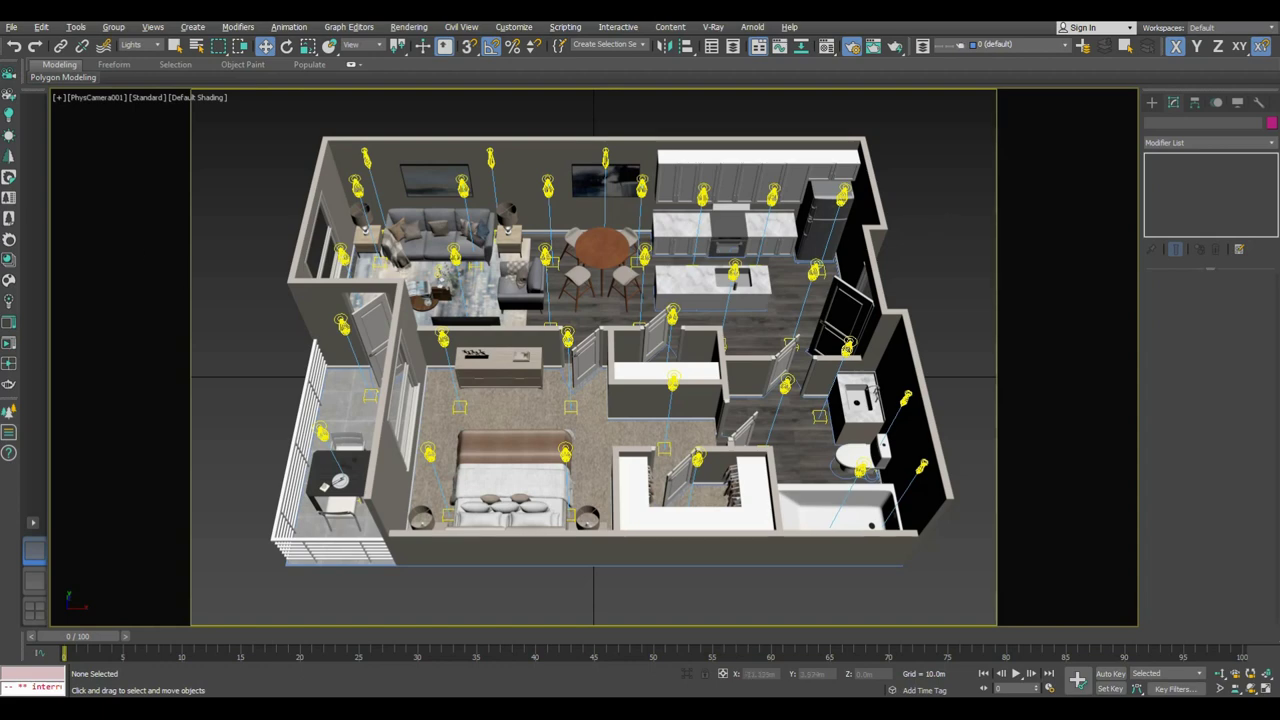
# Step: In Render Setup's V-Ray frame buffer settings, turn off Separate render channels
pyautogui.press('F10')
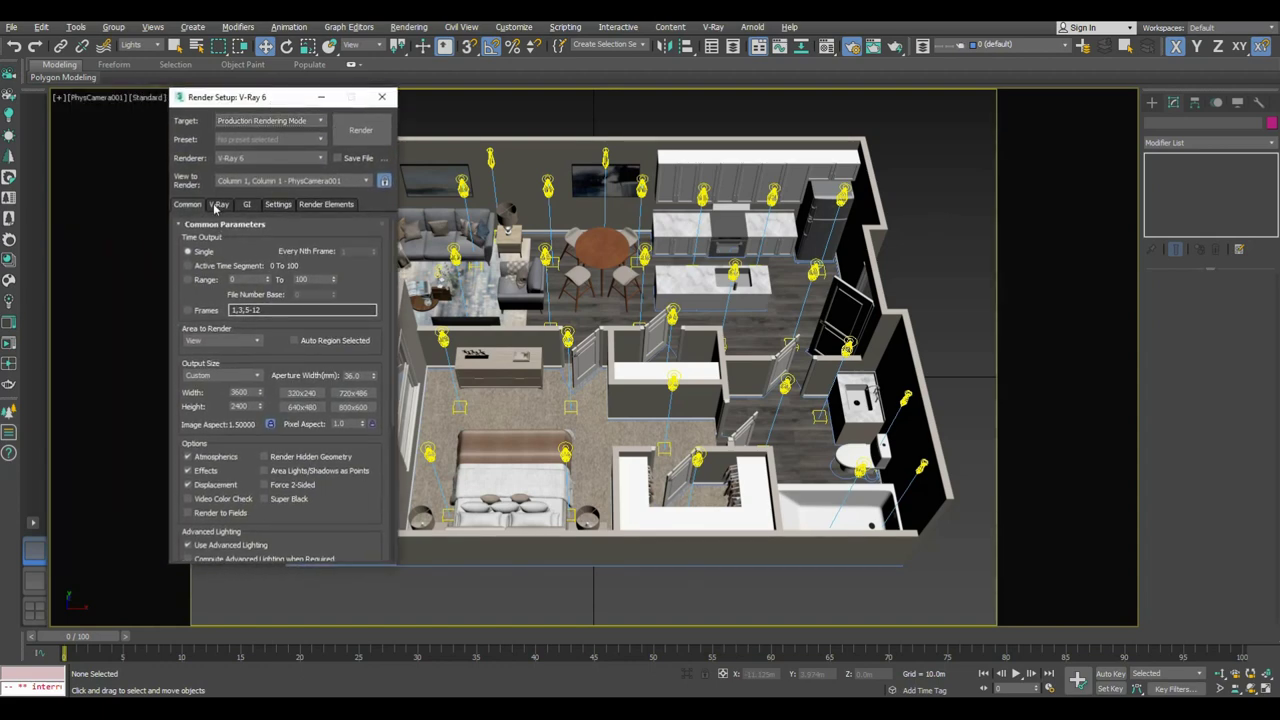
pyautogui.click(217, 205)
pyautogui.click(202, 204)
pyautogui.click(220, 205)
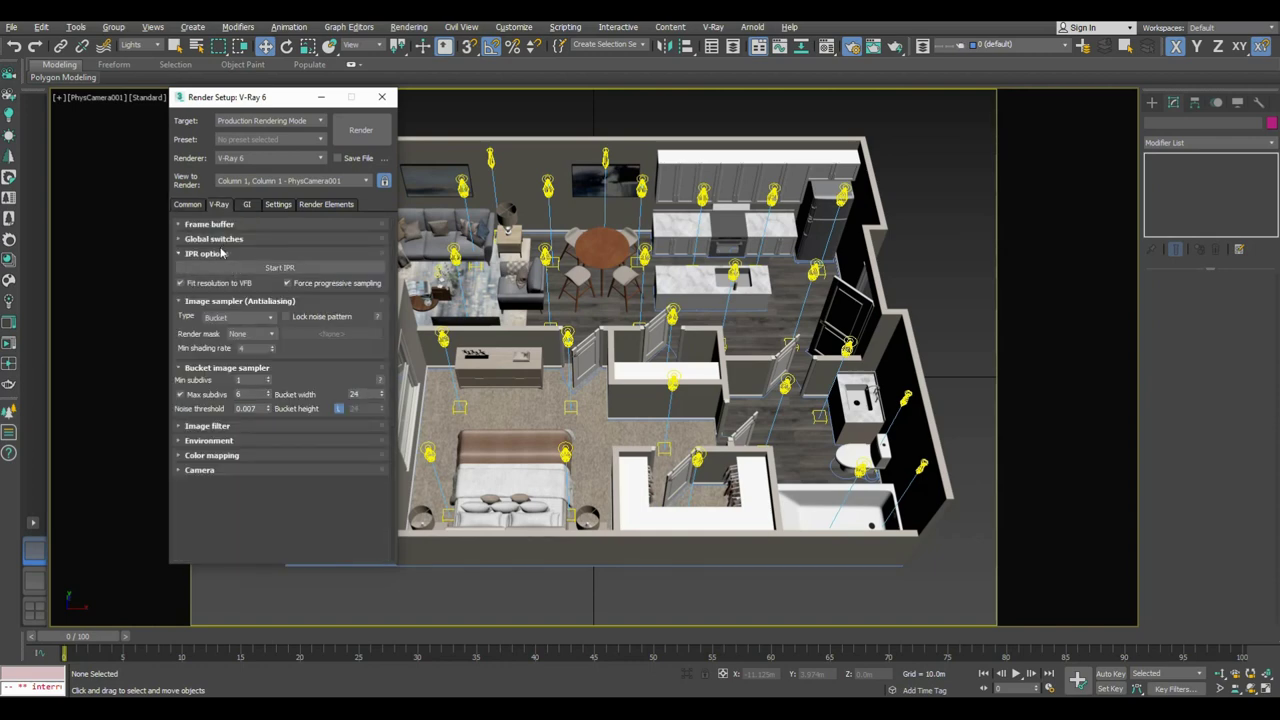
pyautogui.click(210, 226)
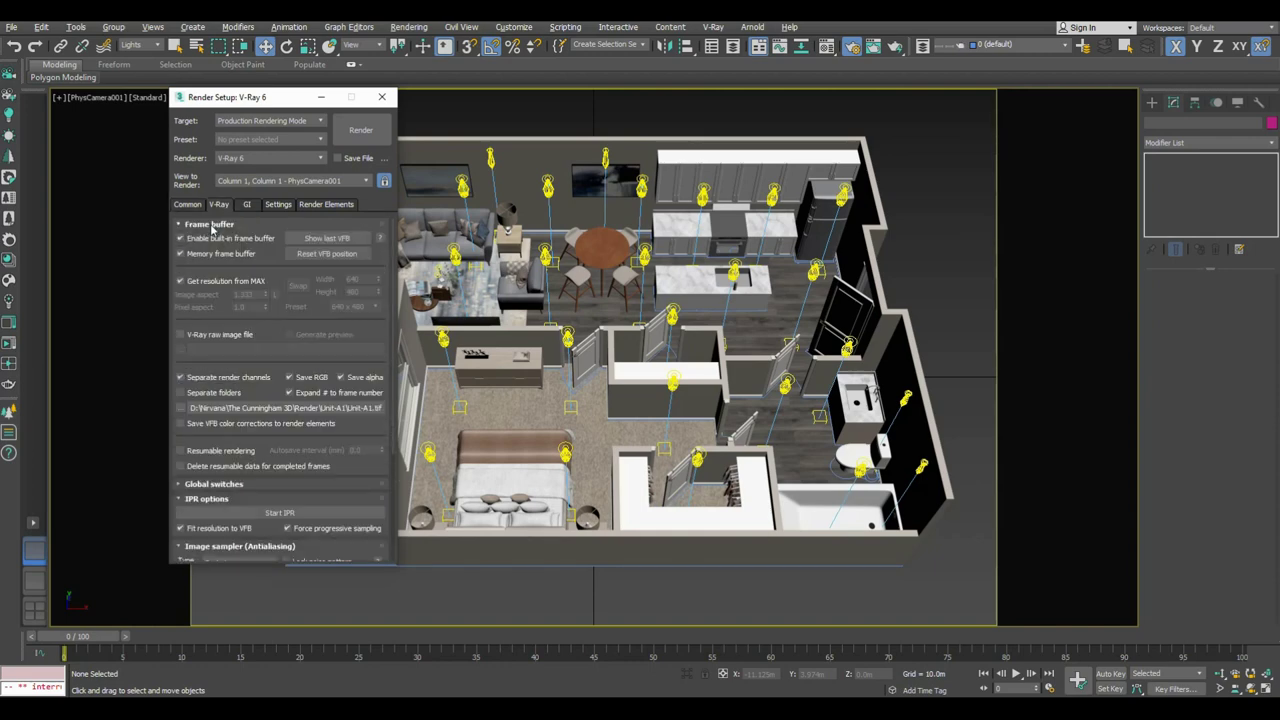
pyautogui.click(182, 378)
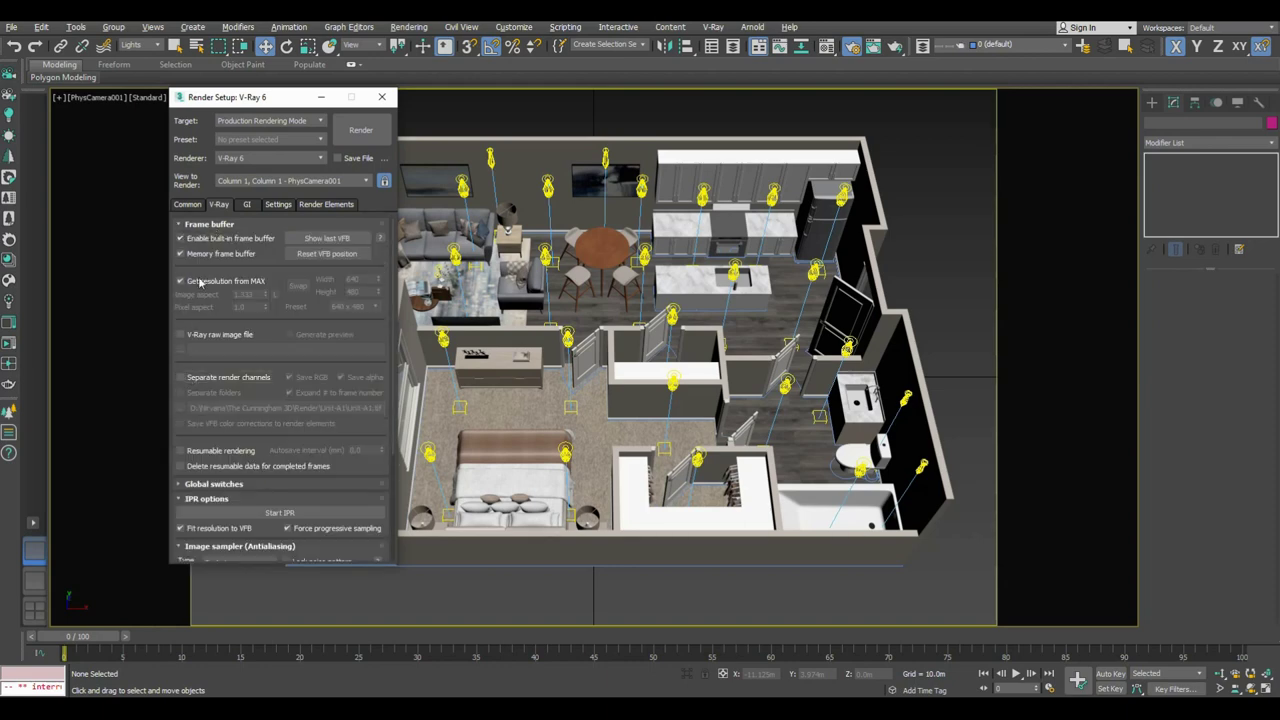
pyautogui.click(213, 224)
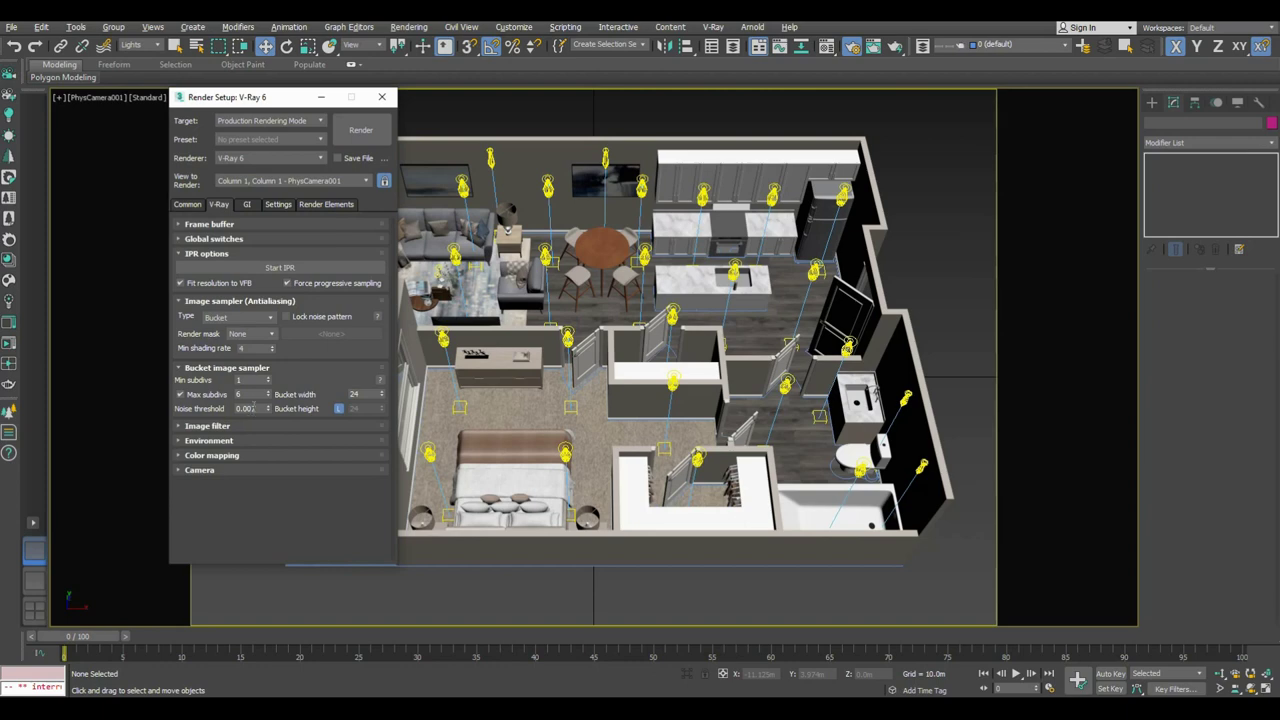
# Step: Check the environment and colour mapping settings, keeping Color mapping and gamma as the mode
pyautogui.click(229, 440)
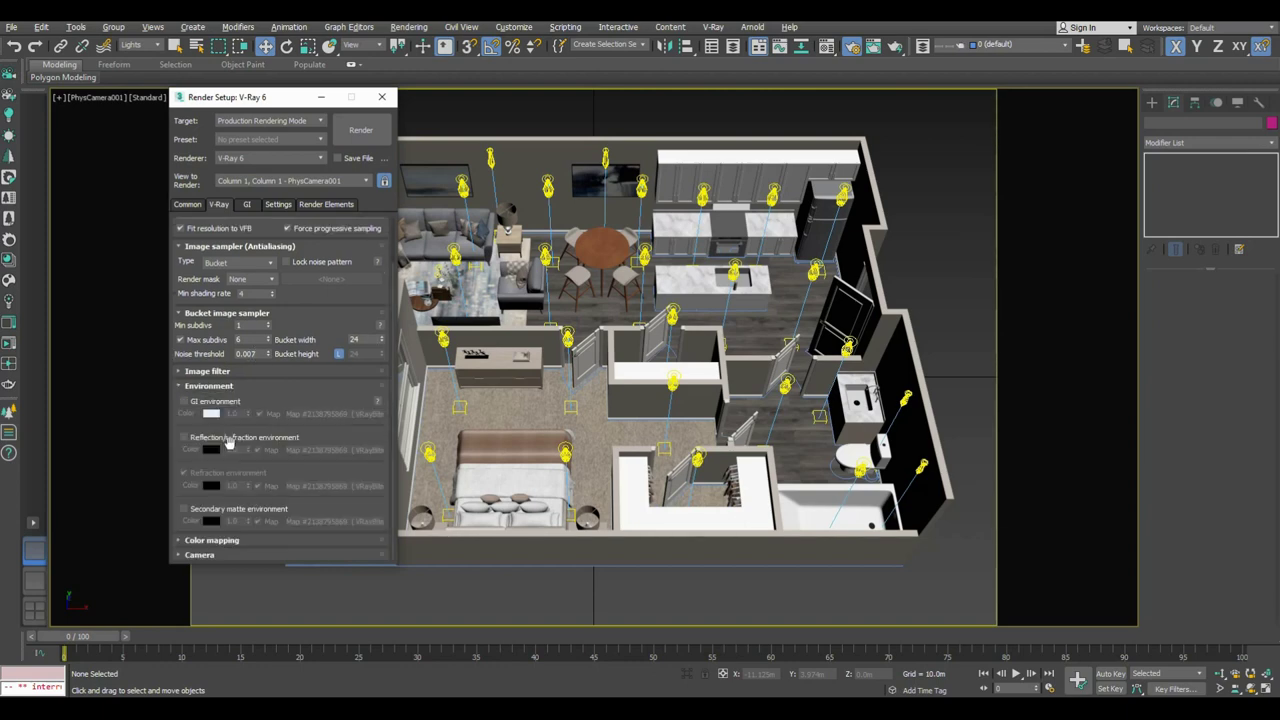
pyautogui.click(231, 386)
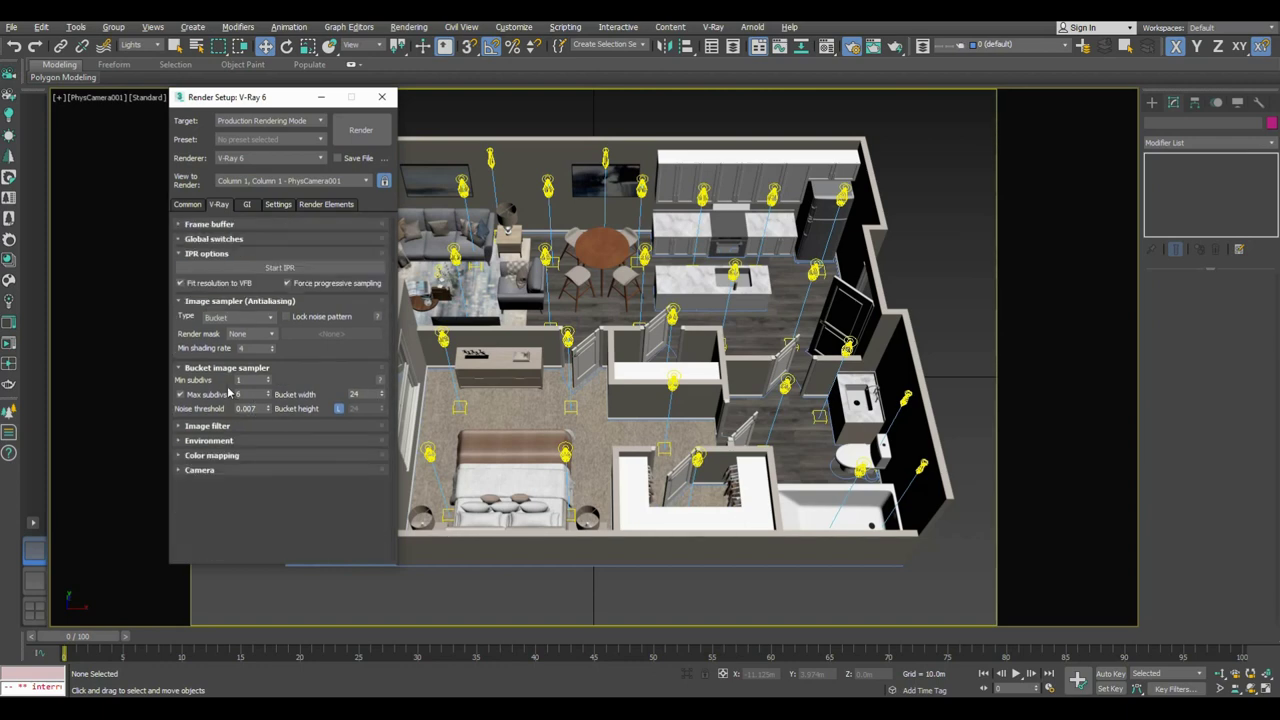
pyautogui.click(220, 456)
pyautogui.rightClick(358, 481)
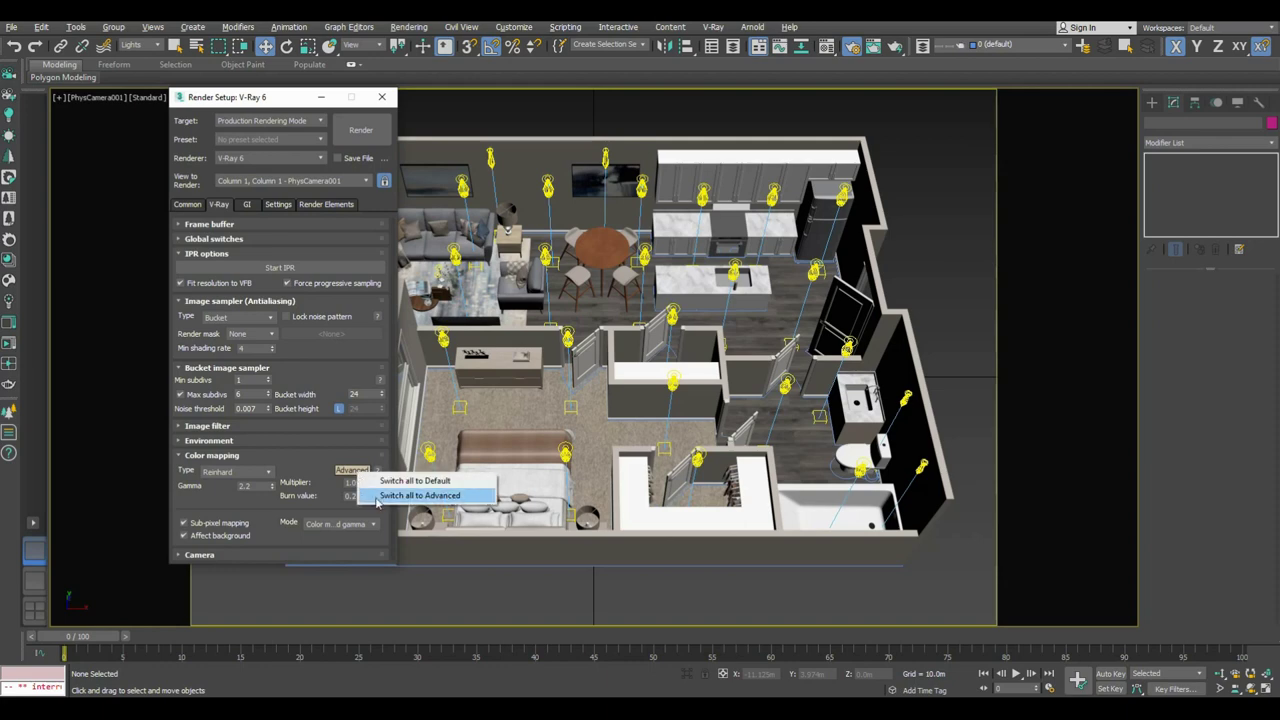
pyautogui.press('F10')
pyautogui.press('F10')
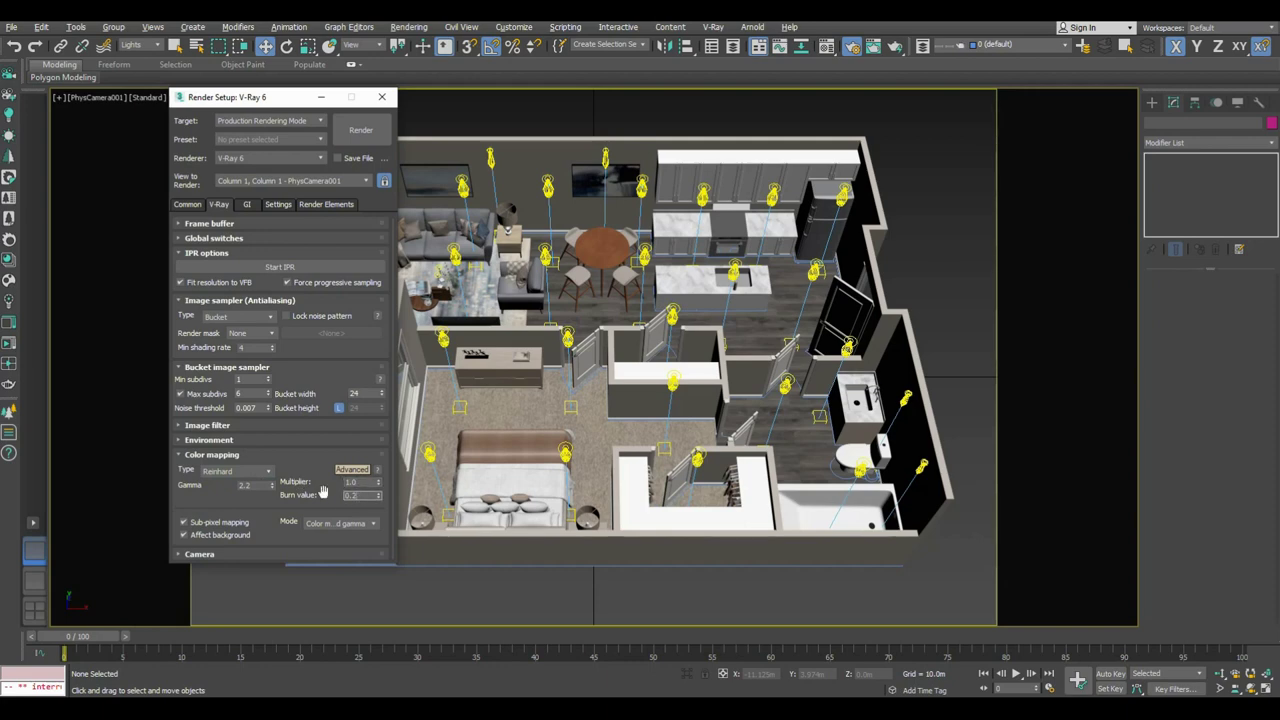
pyautogui.click(342, 523)
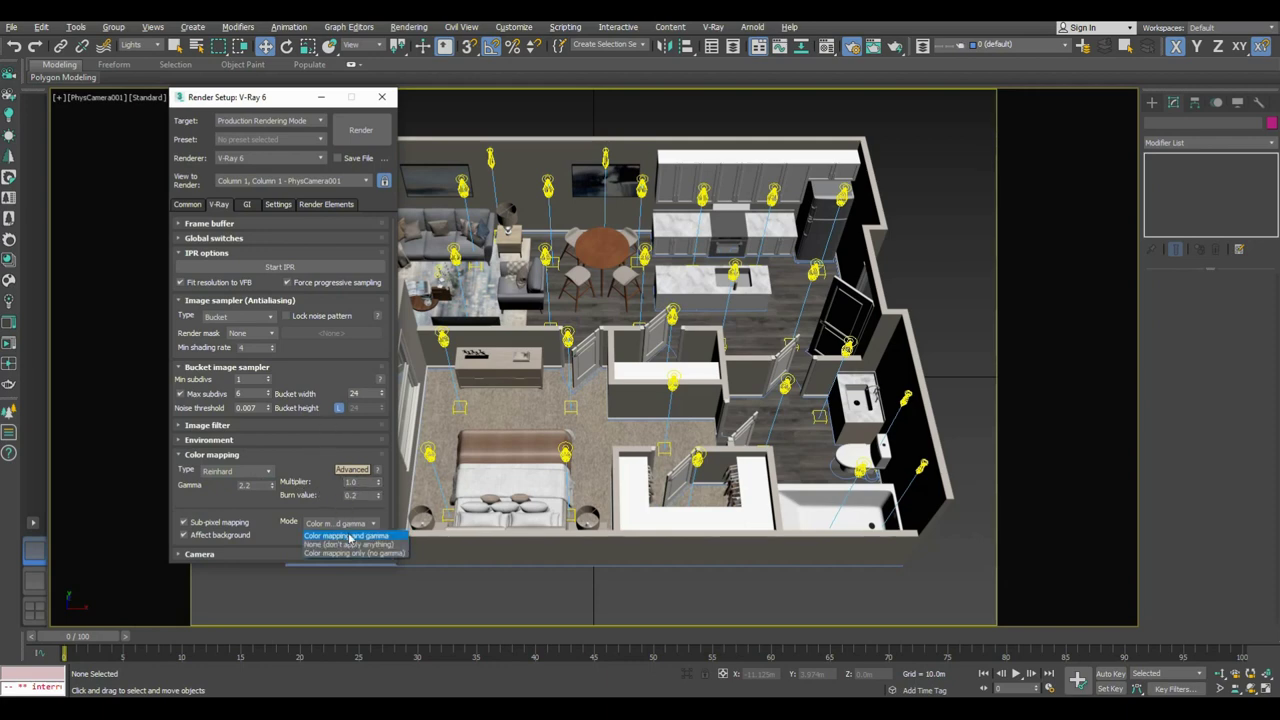
pyautogui.click(349, 537)
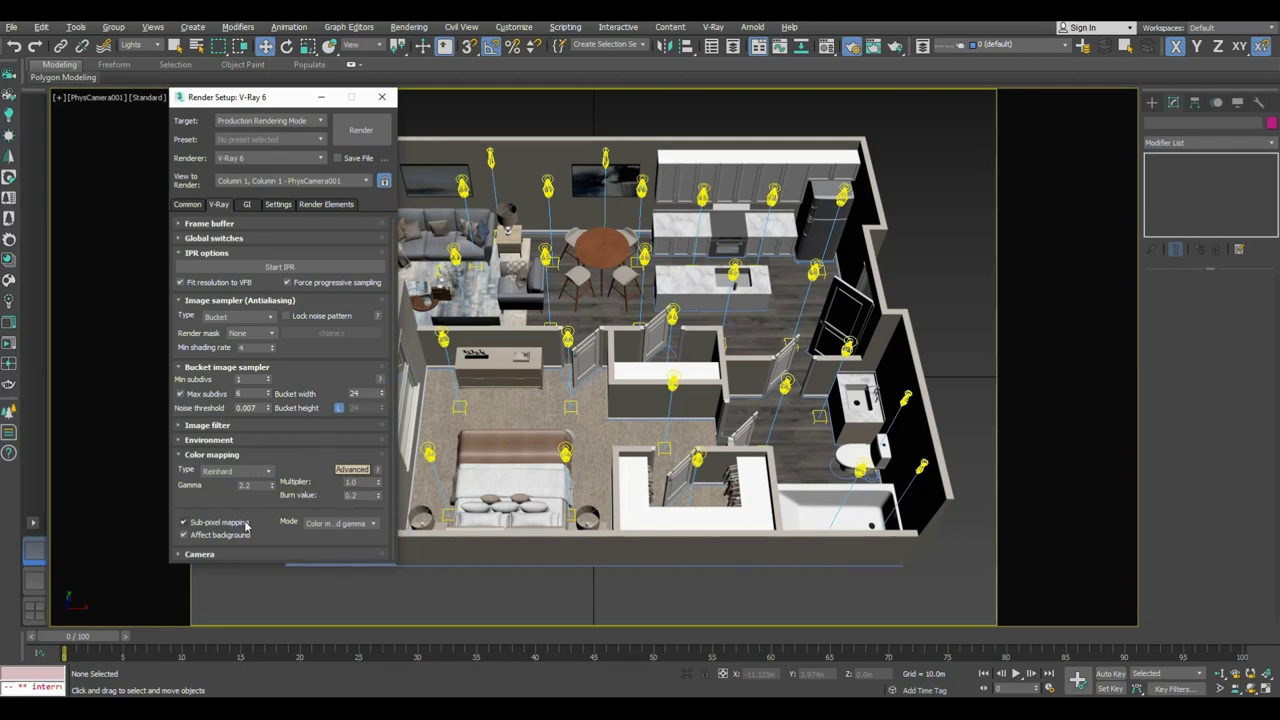
# Step: Enable Reflective GI caustics on the GI tab, review the remaining tabs, and close Render Setup
pyautogui.click(247, 205)
pyautogui.click(284, 298)
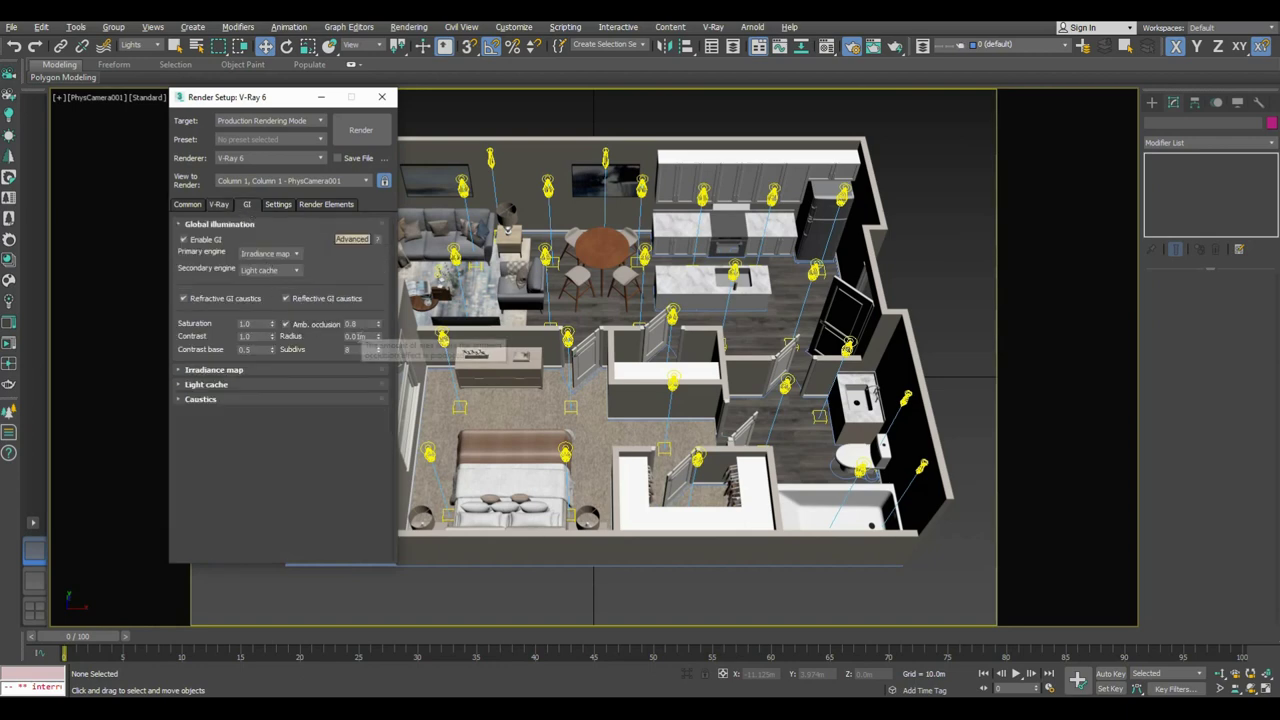
pyautogui.click(232, 370)
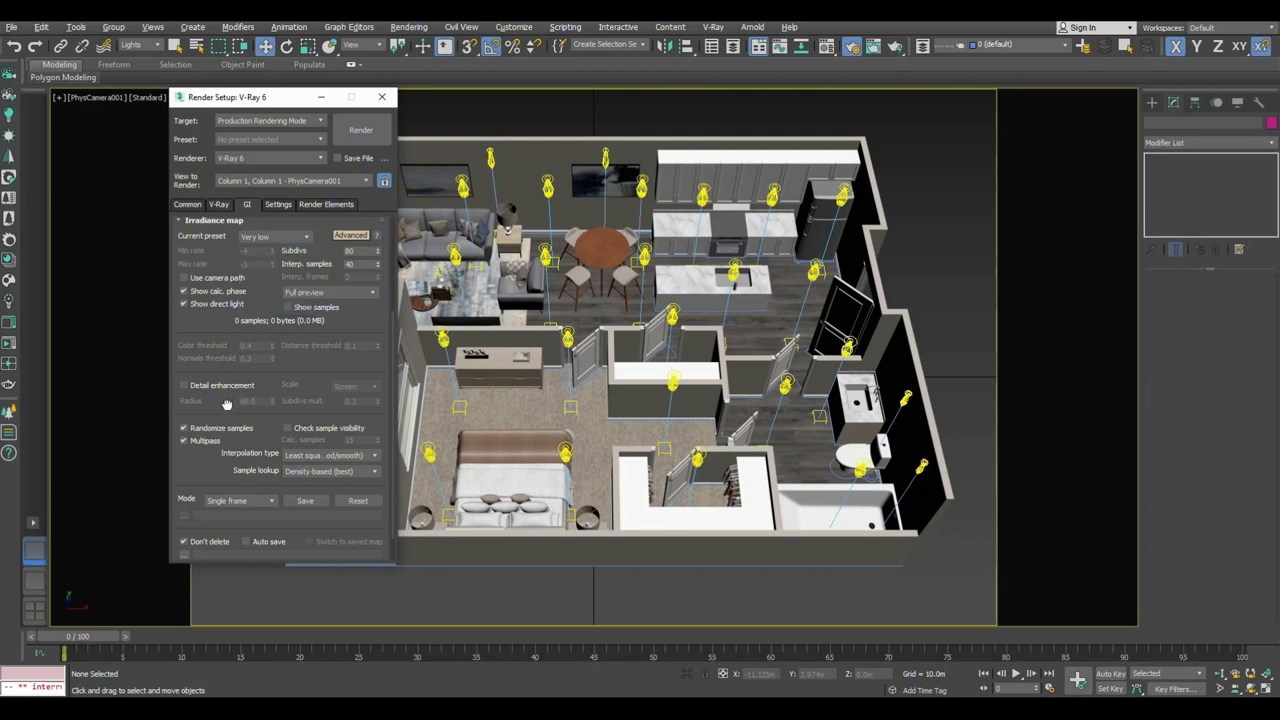
pyautogui.scroll(-1, 232, 270)
pyautogui.scroll(4, 232, 270)
pyautogui.click(221, 323)
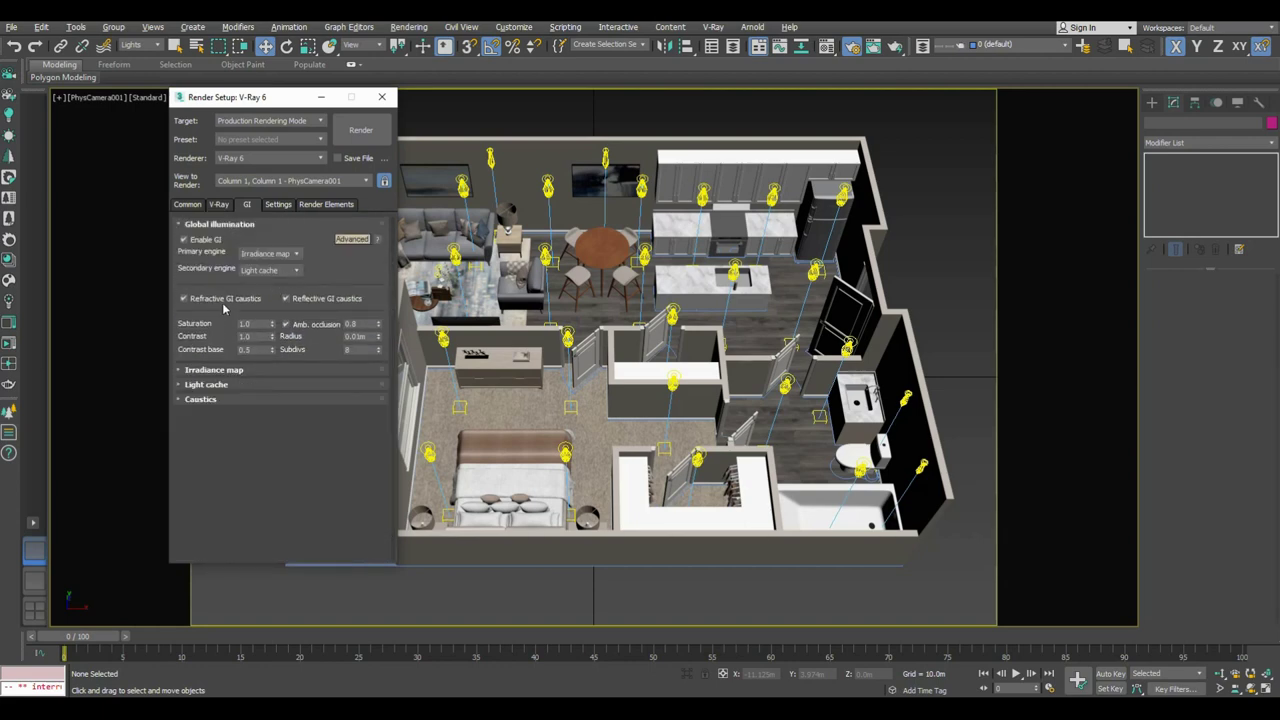
pyautogui.click(278, 205)
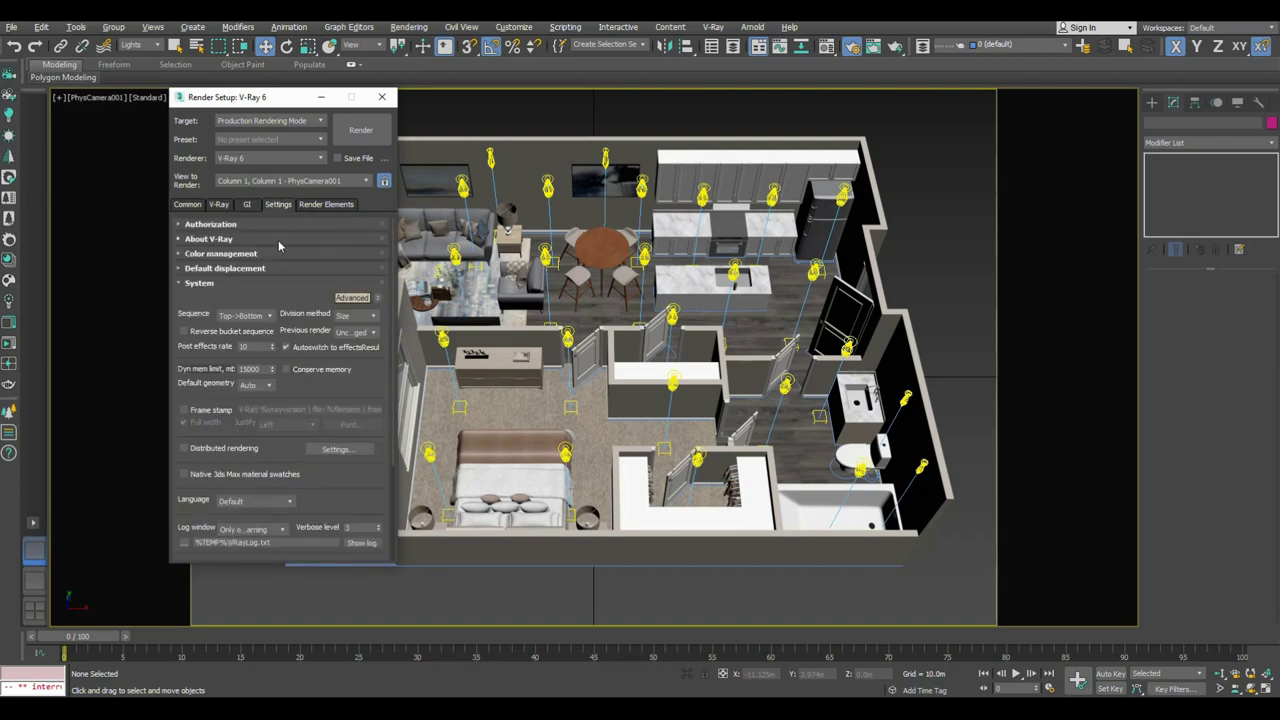
pyautogui.click(326, 204)
pyautogui.click(219, 204)
pyautogui.click(187, 204)
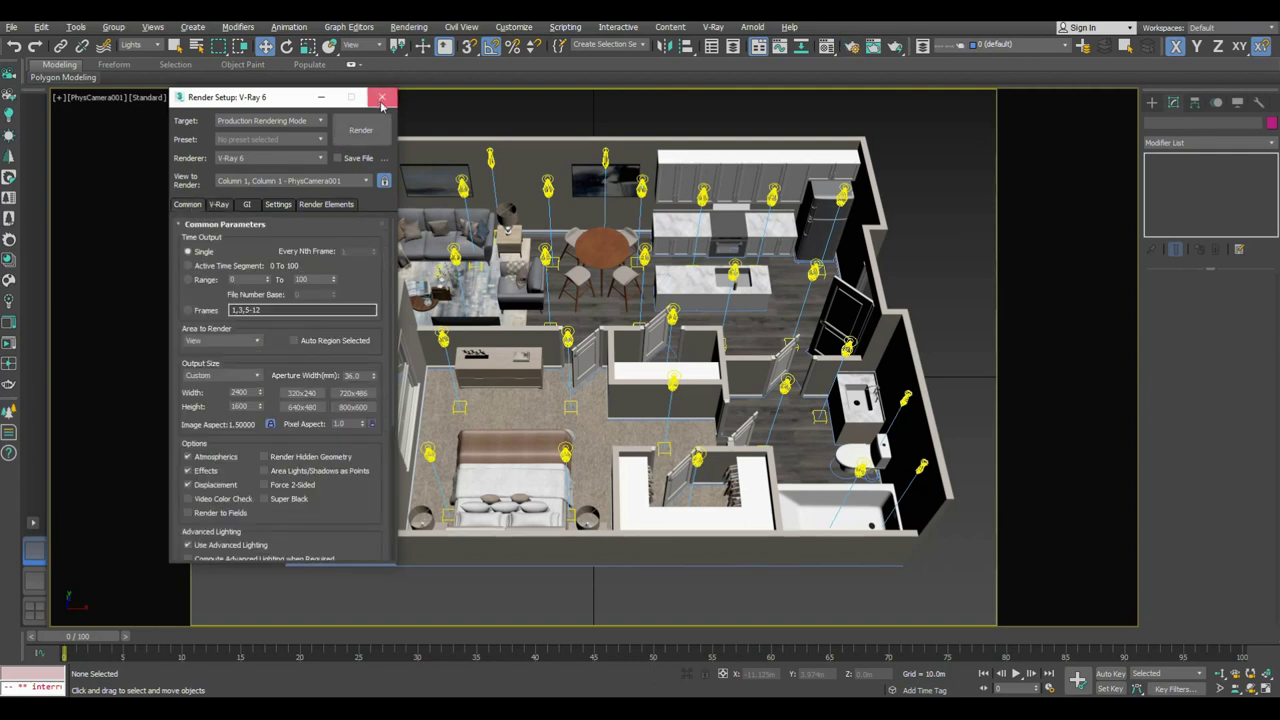
pyautogui.click(381, 98)
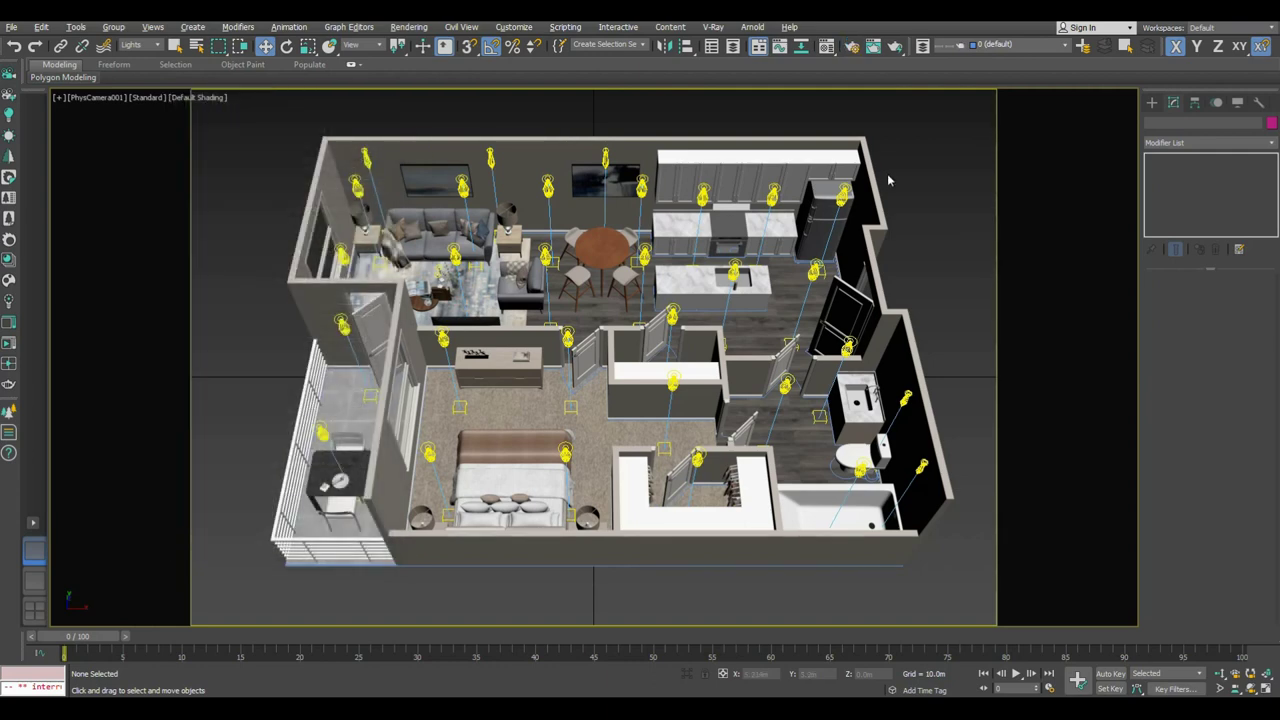
# Step: Hide lights by category in the Display panel and render PhysCamera001 in the V-Ray Frame Buffer
pyautogui.click(1237, 102)
pyautogui.click(1178, 262)
pyautogui.click(895, 48)
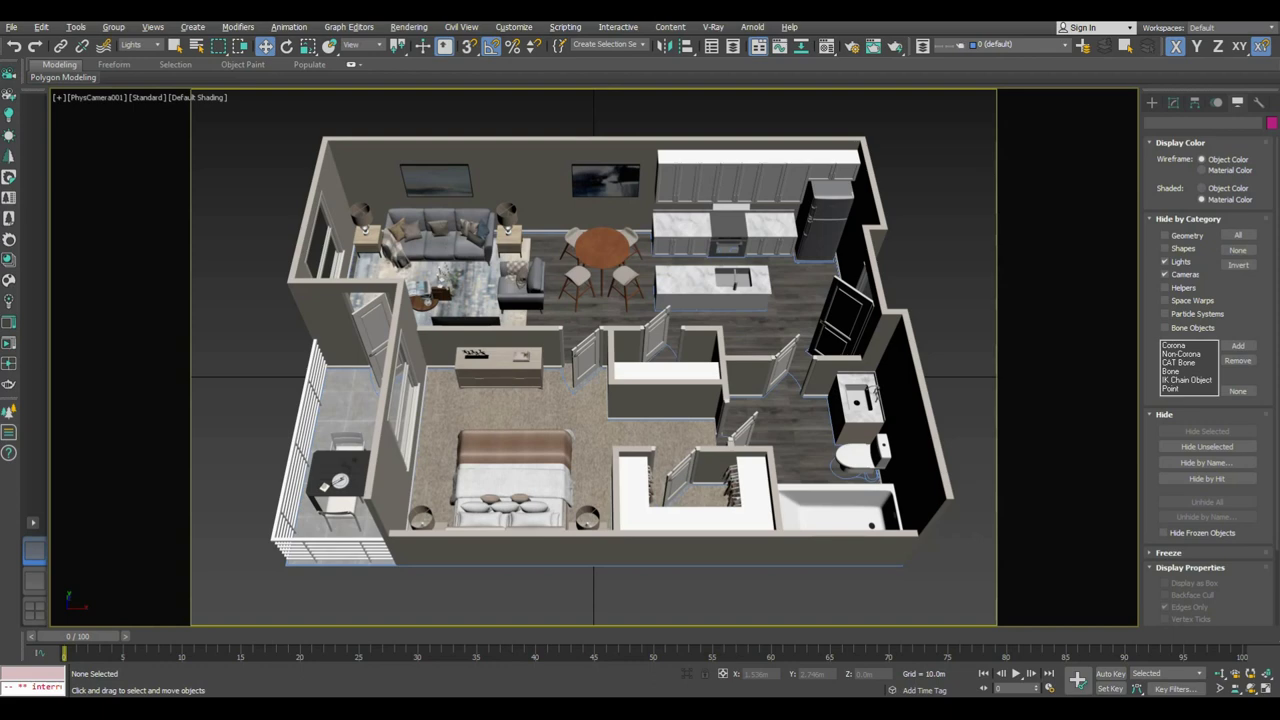
pyautogui.hotkey('shift', 'q')
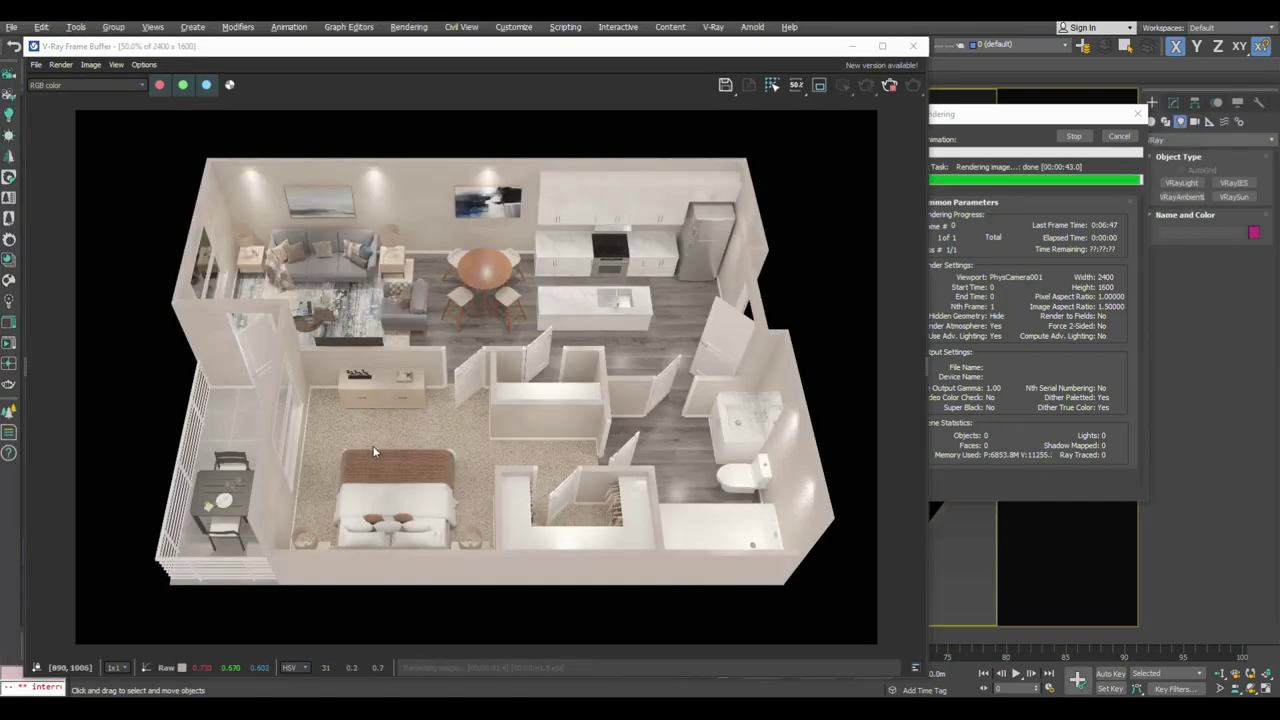
# Step: Zoom into the render and pan across the kitchen, bathroom, bedroom and balcony, then zoom back out
pyautogui.scroll(1, 374, 450)
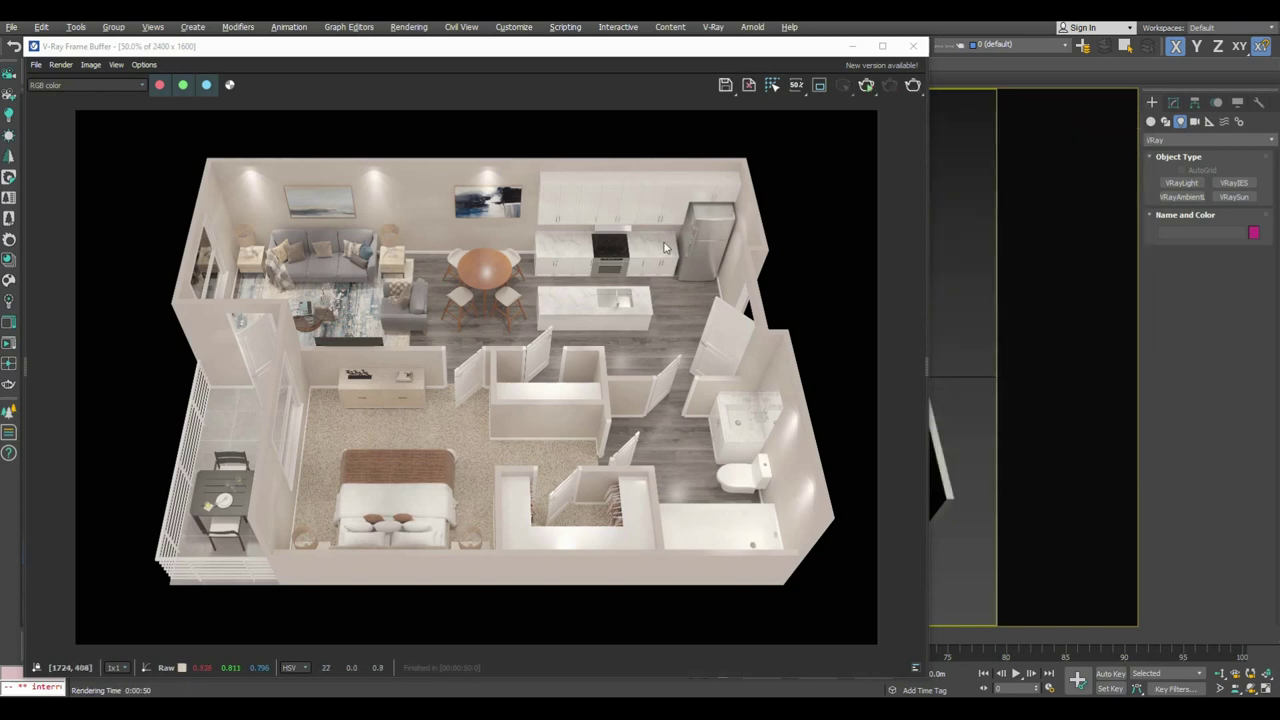
pyautogui.scroll(3, 248, 254)
pyautogui.moveTo(248, 254)
pyautogui.mouseDown(button='middle')
pyautogui.moveTo(260, 345)
pyautogui.moveTo(624, 333)
pyautogui.moveTo(534, 239)
pyautogui.mouseUp(button='middle')
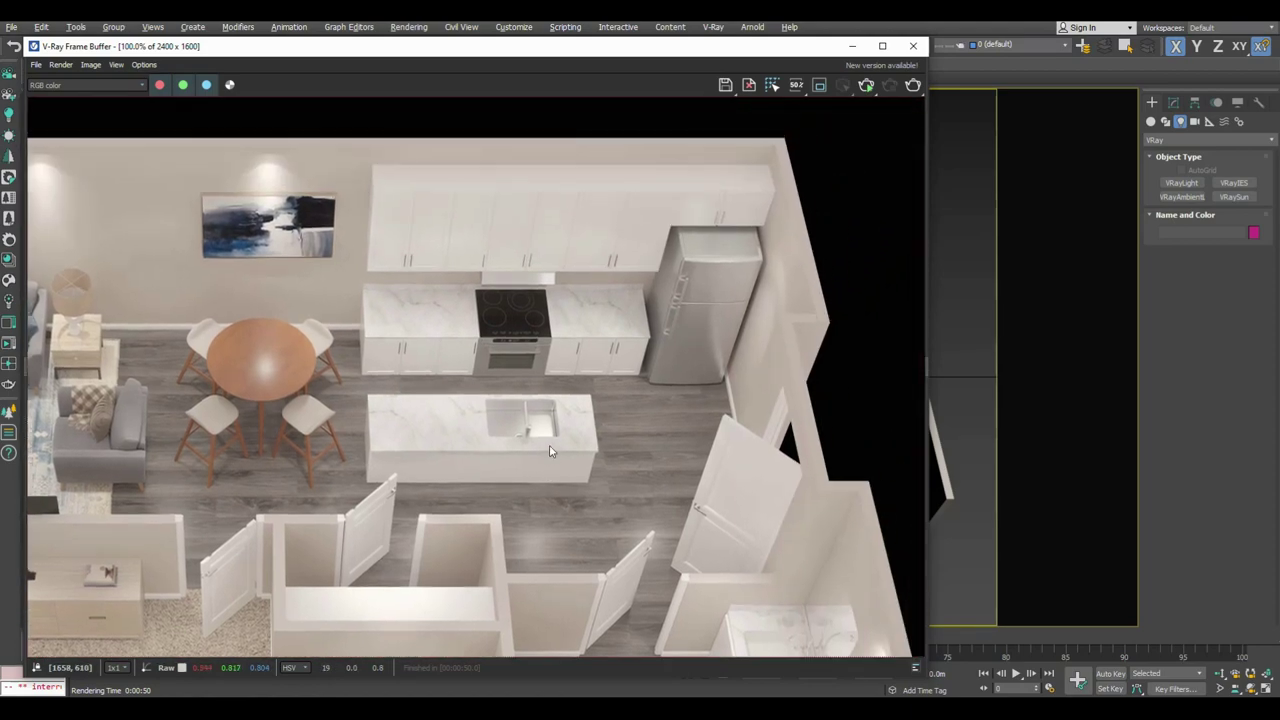
pyautogui.moveTo(585, 563); pyautogui.dragTo(566, 270, button='middle')
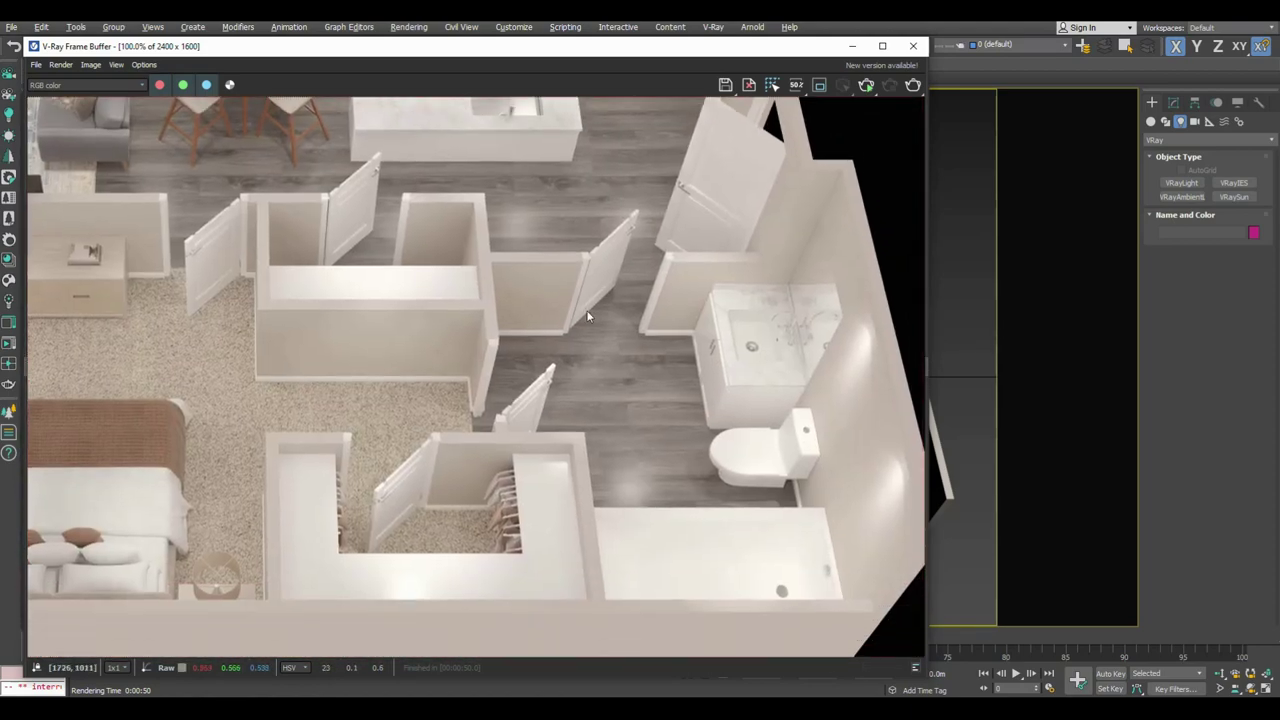
pyautogui.moveTo(370, 476); pyautogui.dragTo(366, 362, button='middle')
pyautogui.moveTo(51, 382); pyautogui.dragTo(336, 354, button='middle')
pyautogui.moveTo(171, 344); pyautogui.dragTo(461, 414, button='middle')
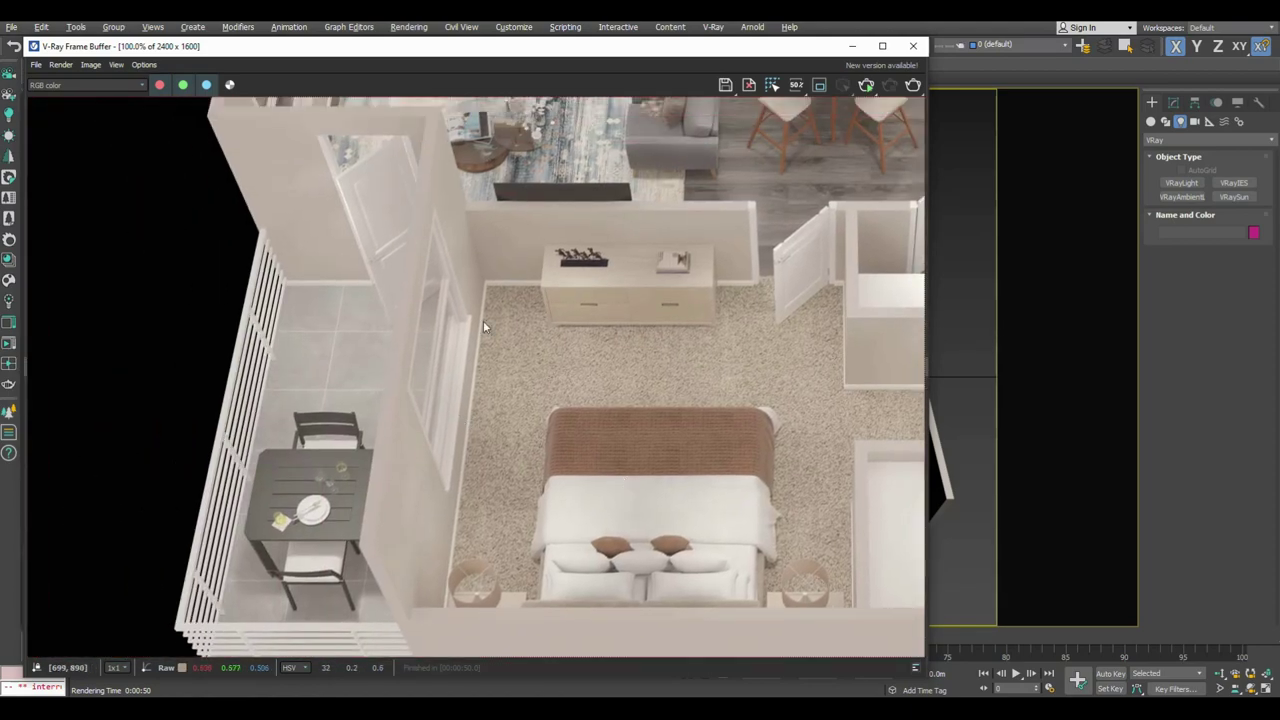
pyautogui.scroll(-2, 483, 325)
pyautogui.scroll(-2, 483, 325)
pyautogui.scroll(-2, 483, 325)
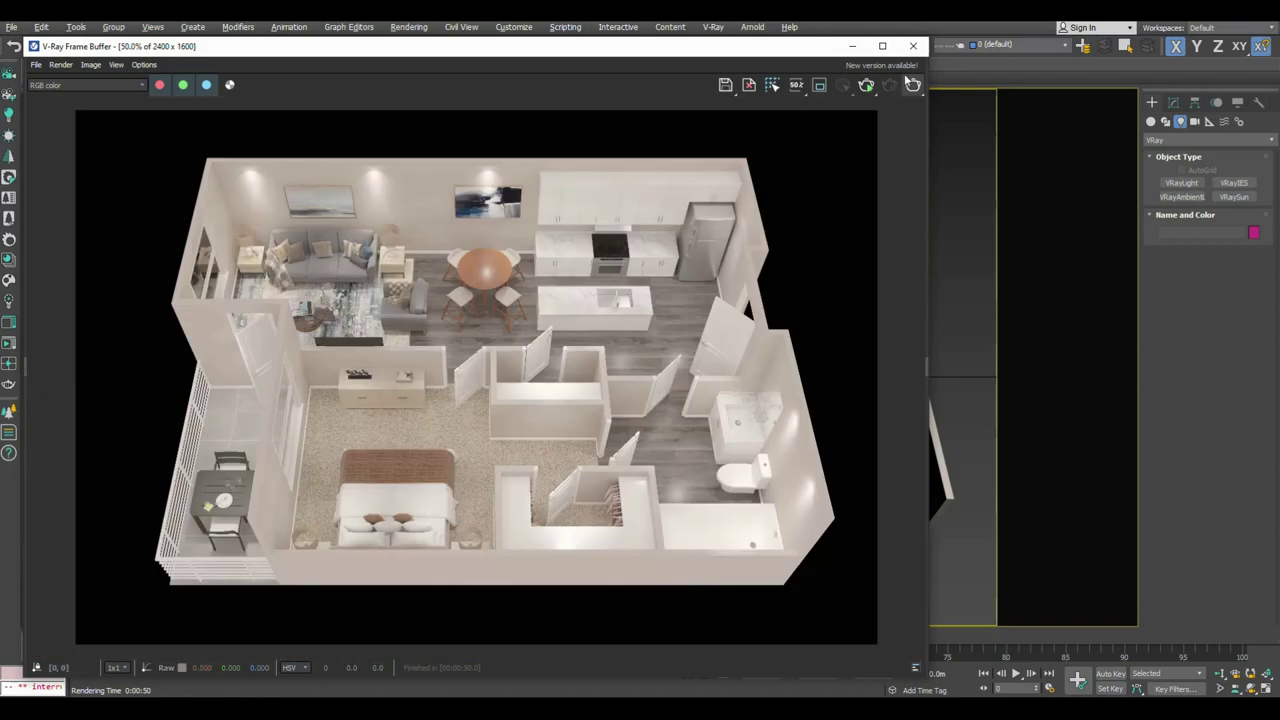
# Step: Close the V-Ray Frame Buffer and save the scene
pyautogui.click(912, 45)
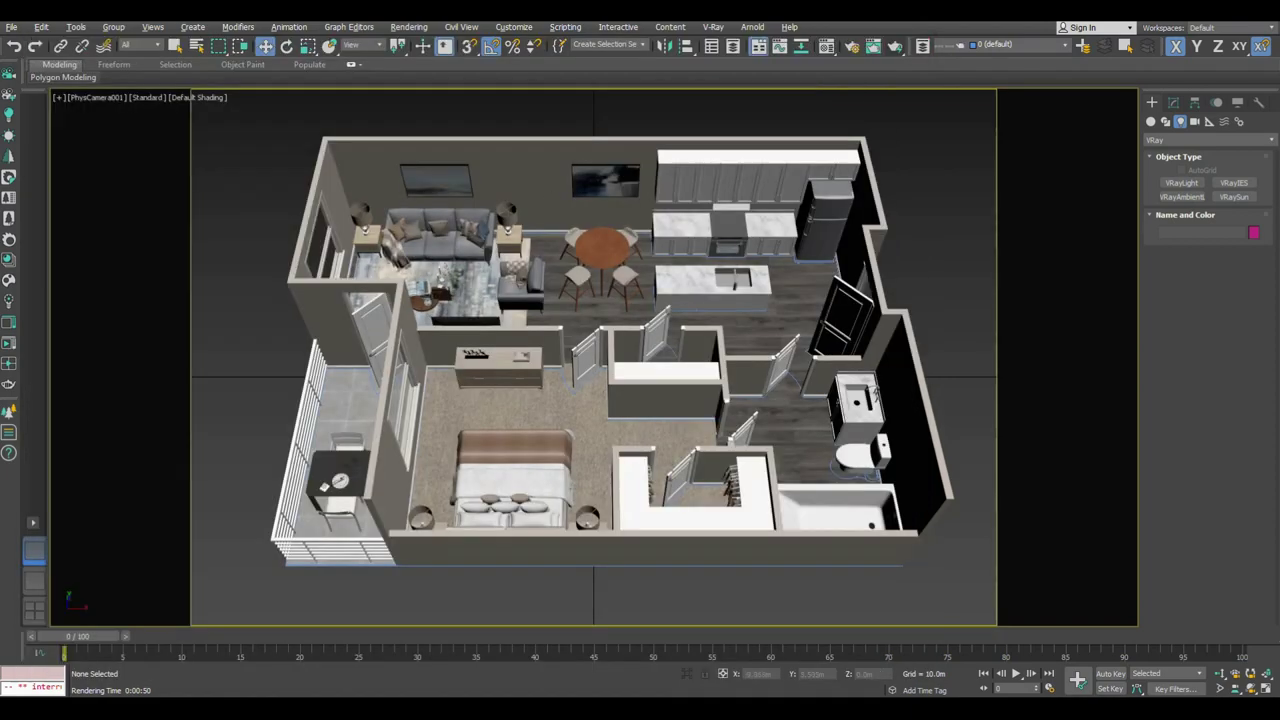
pyautogui.click(12, 27)
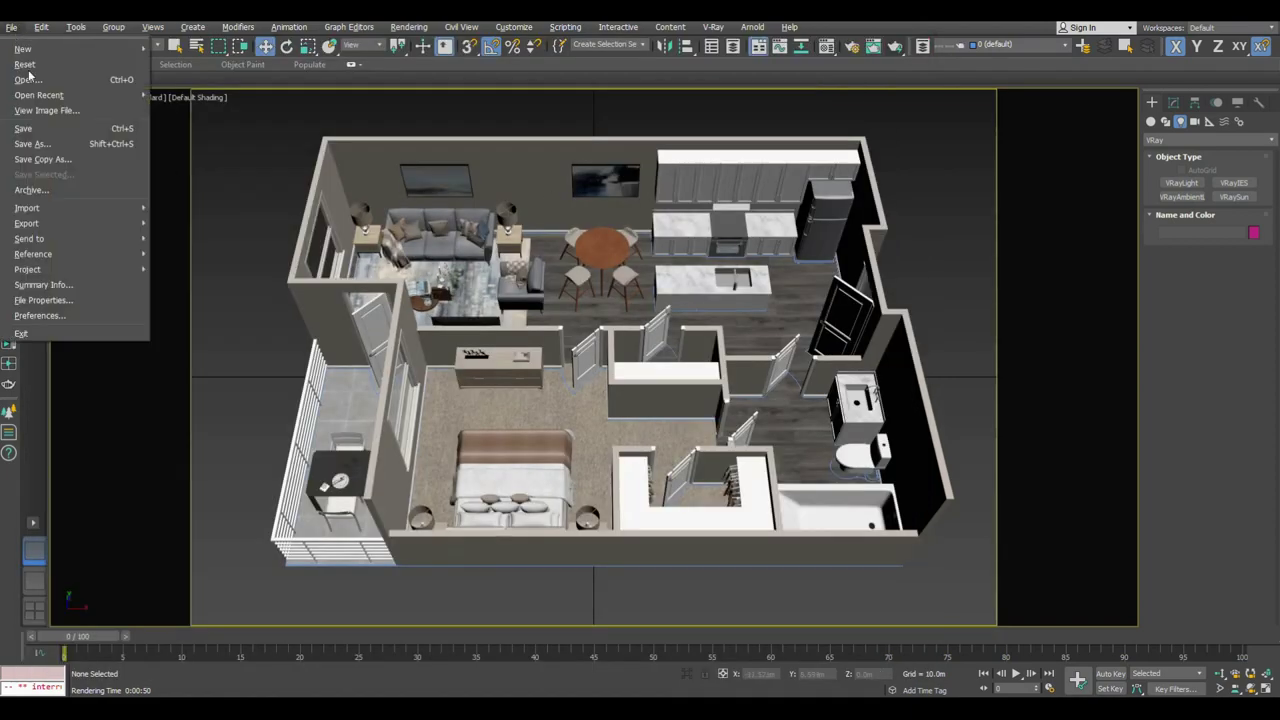
pyautogui.click(58, 125)
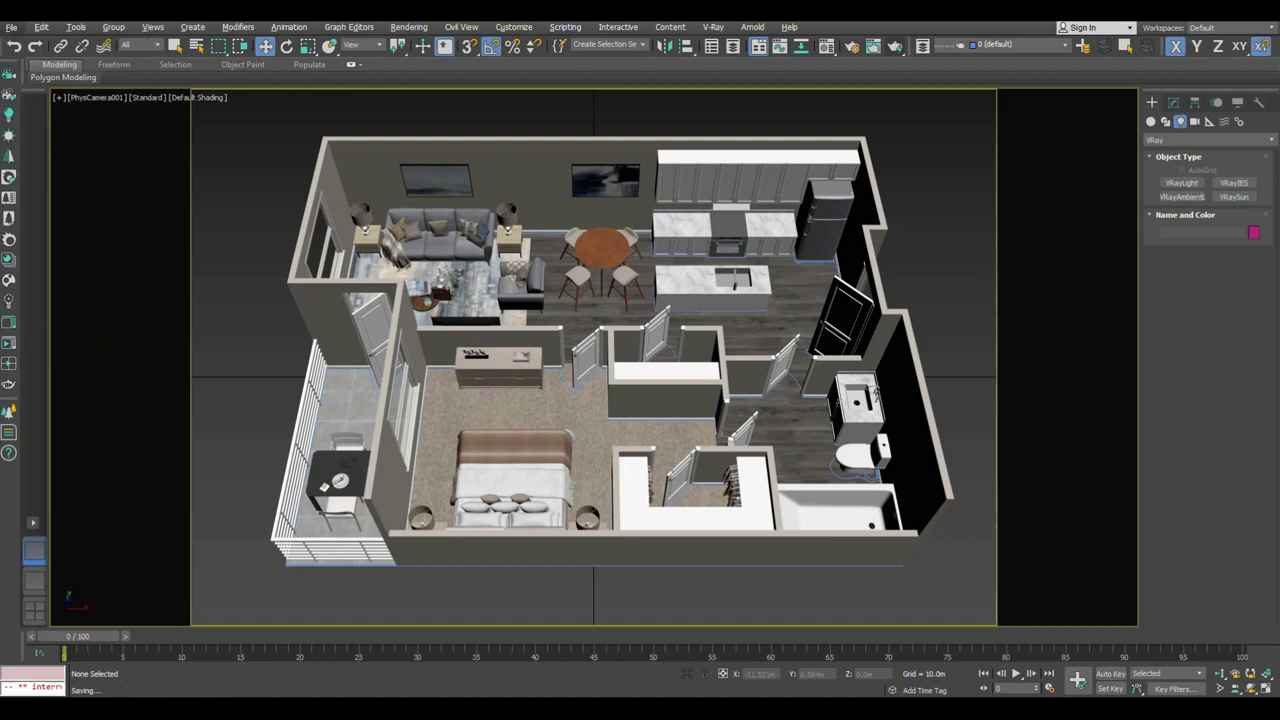